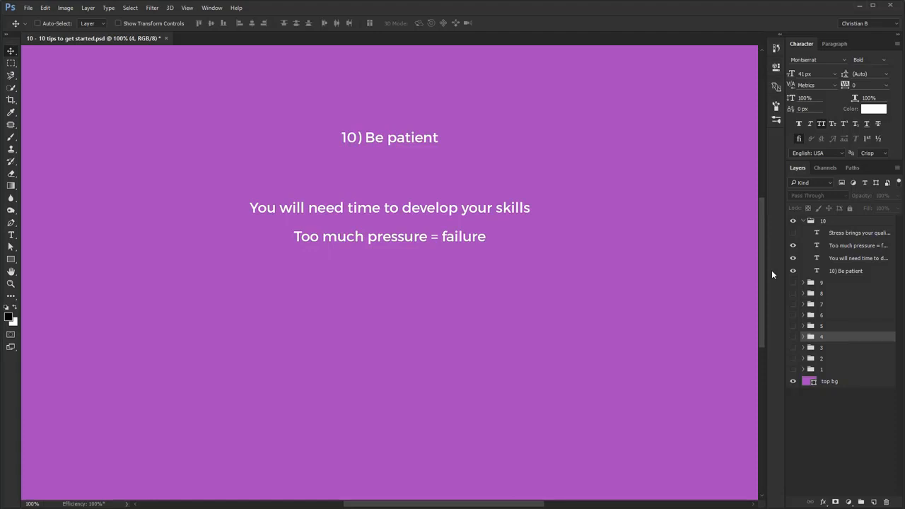
# - Turn on the 'Stress brings your quality way down' layer, collapse group 10 and deselect layers
pyautogui.click(792, 233)
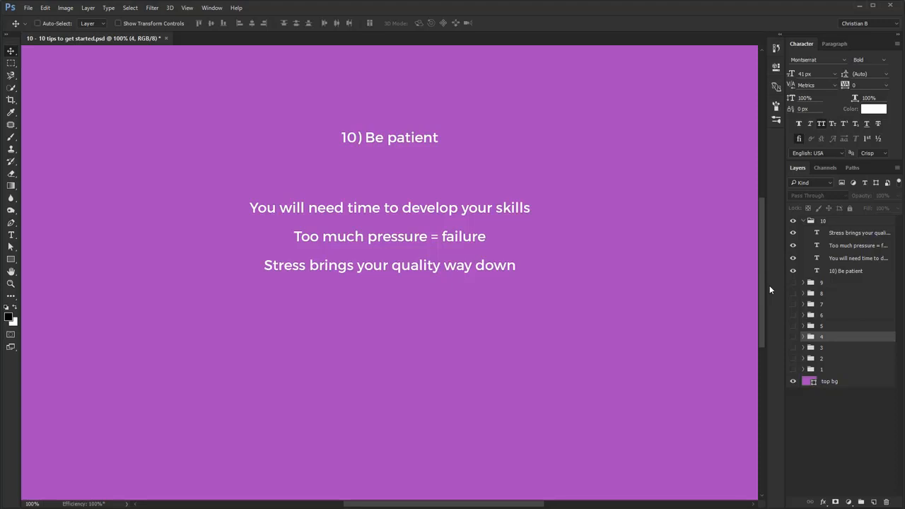
pyautogui.click(804, 220)
pyautogui.click(834, 361)
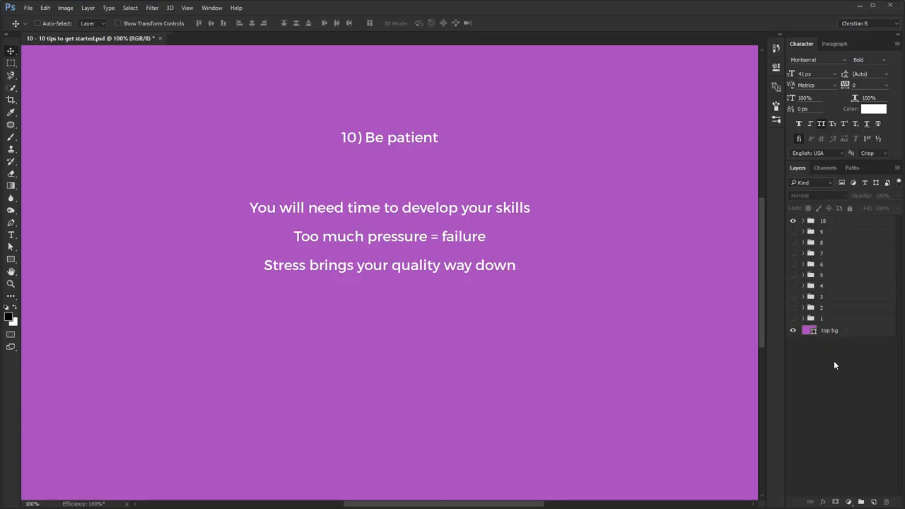
# - Save the tips file, then reveal the brief-definition, write-it-down, memory and 'Your word versus his' lines
pyautogui.hotkey('ctrl', 's')
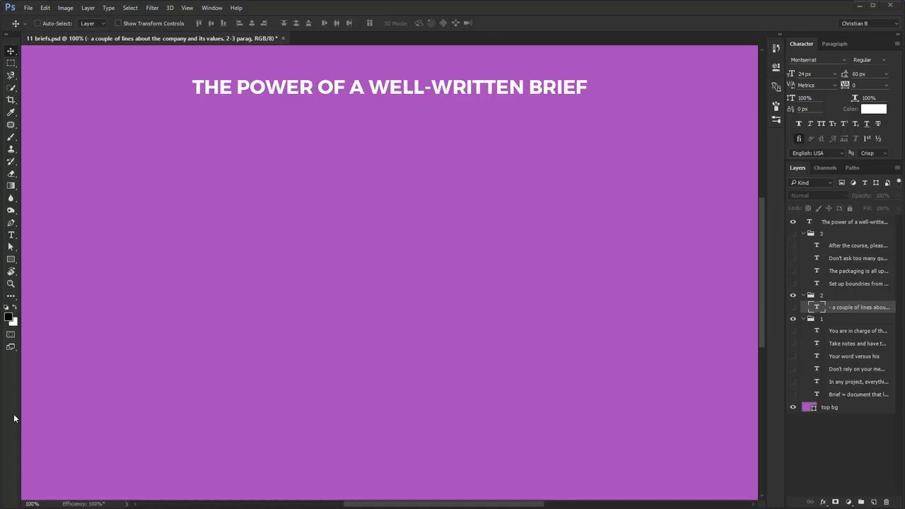
pyautogui.click(792, 394)
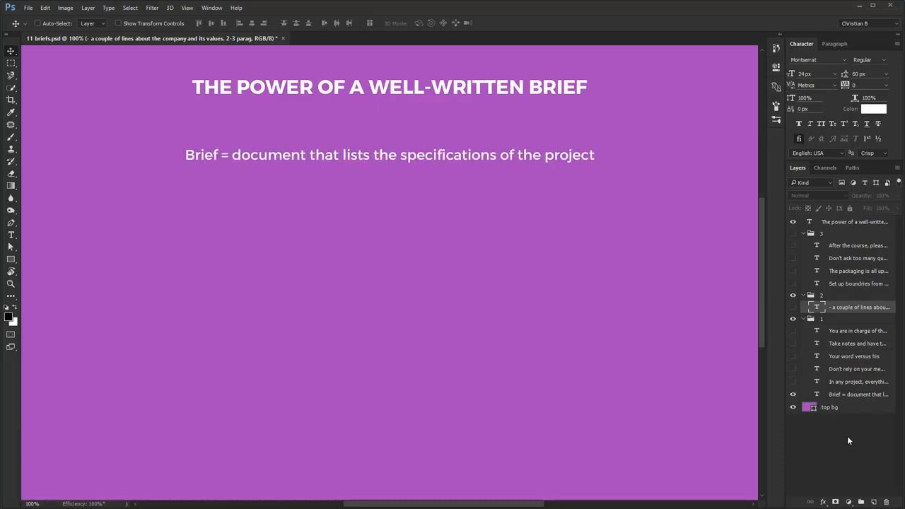
pyautogui.click(792, 381)
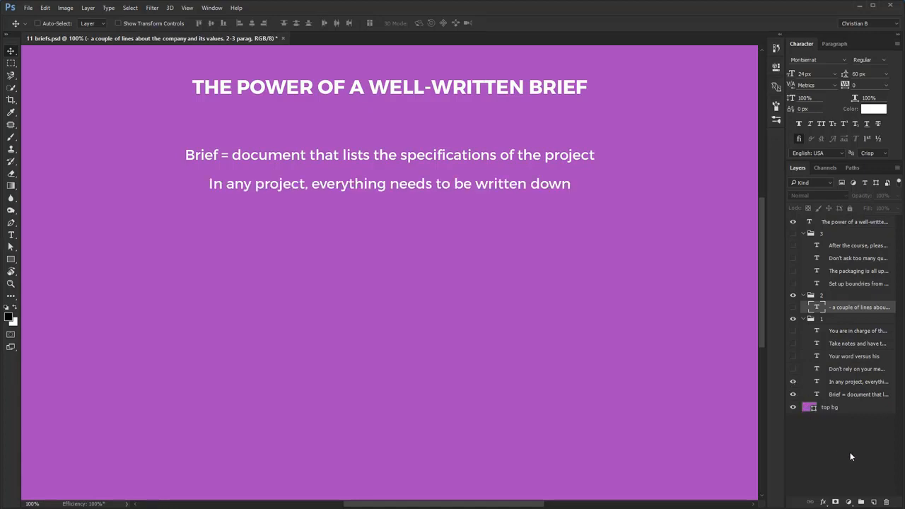
pyautogui.click(792, 368)
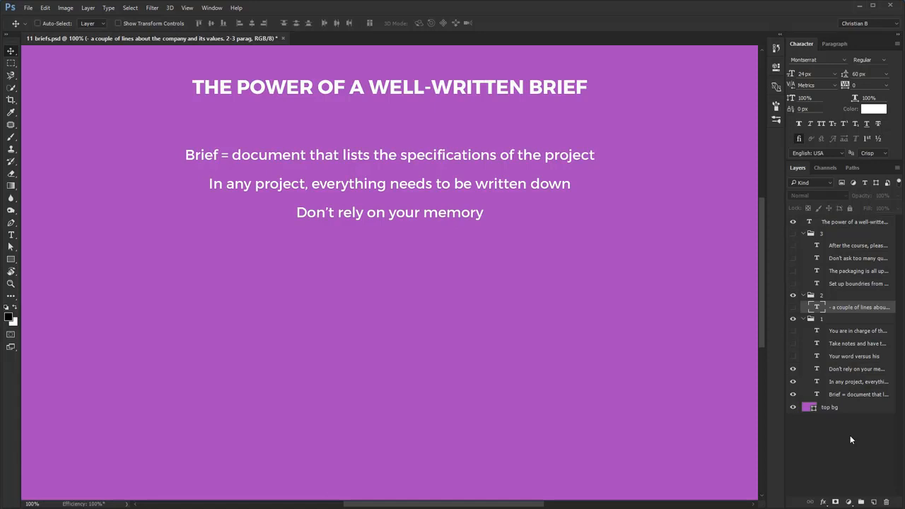
pyautogui.click(792, 357)
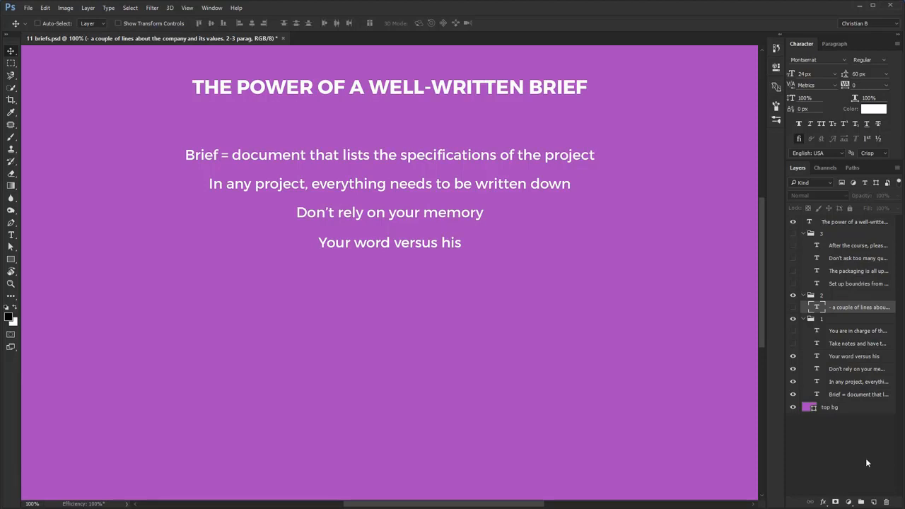
# - Show the client-confirmed notes and 'You are in charge of the brief' lines, then hide group 1
pyautogui.click(792, 343)
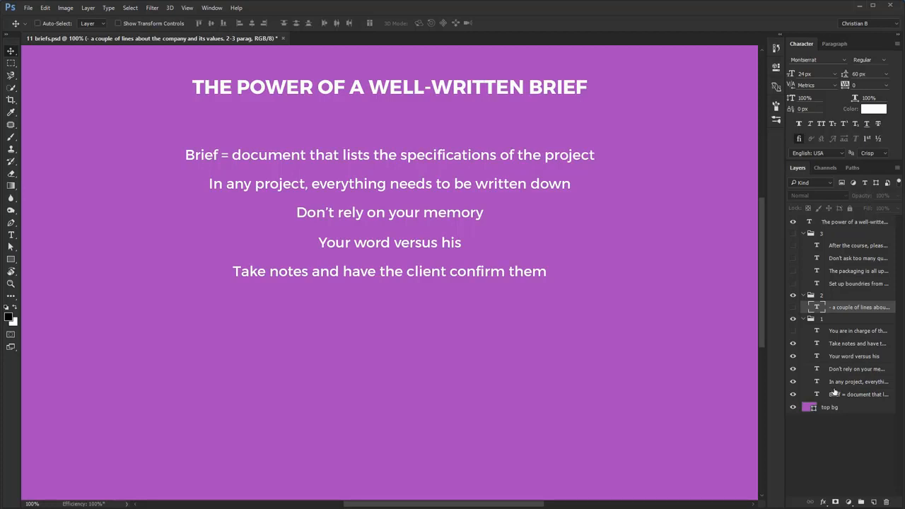
pyautogui.click(793, 331)
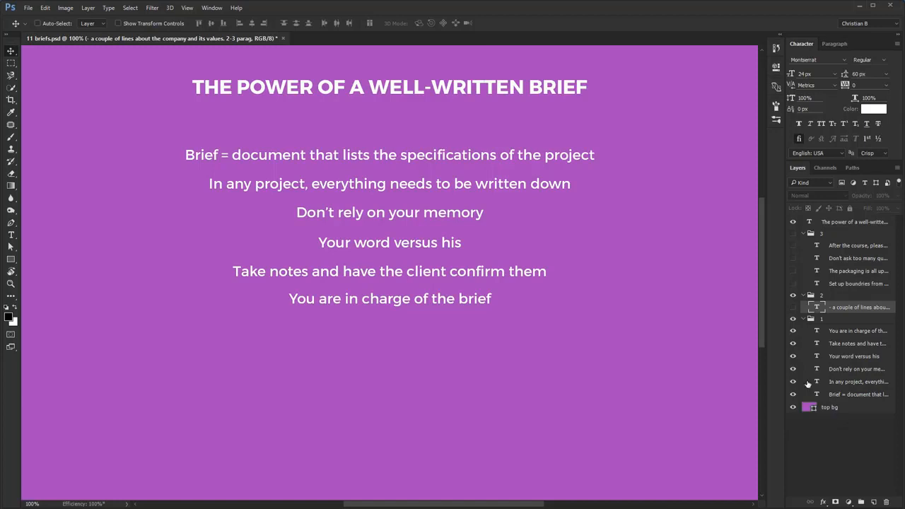
pyautogui.click(792, 318)
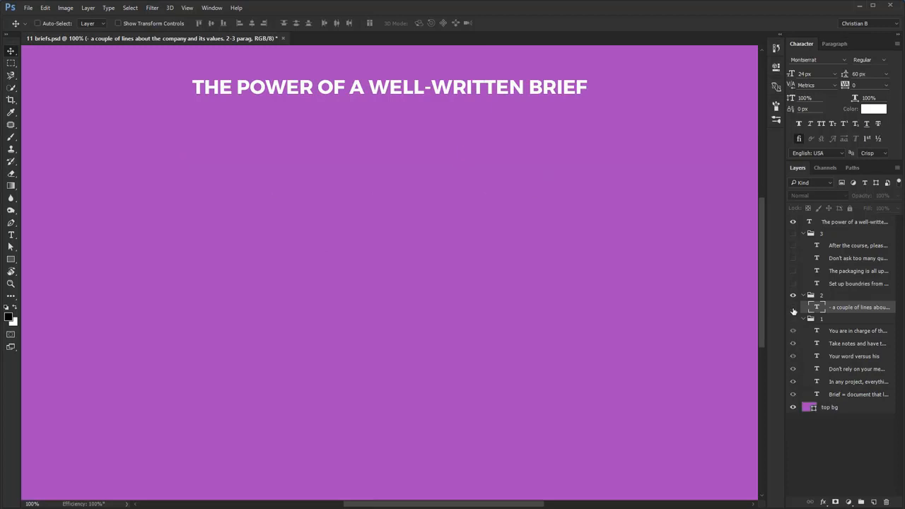
pyautogui.click(793, 309)
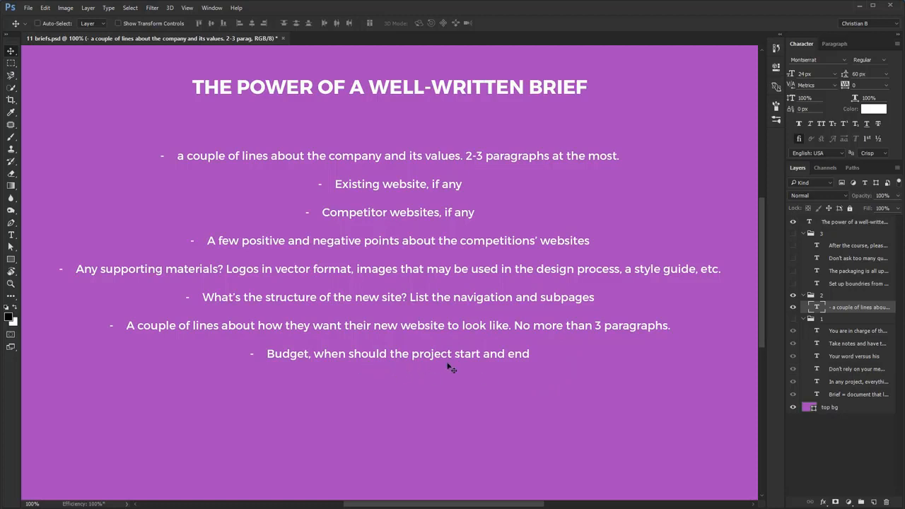
pyautogui.click(793, 309)
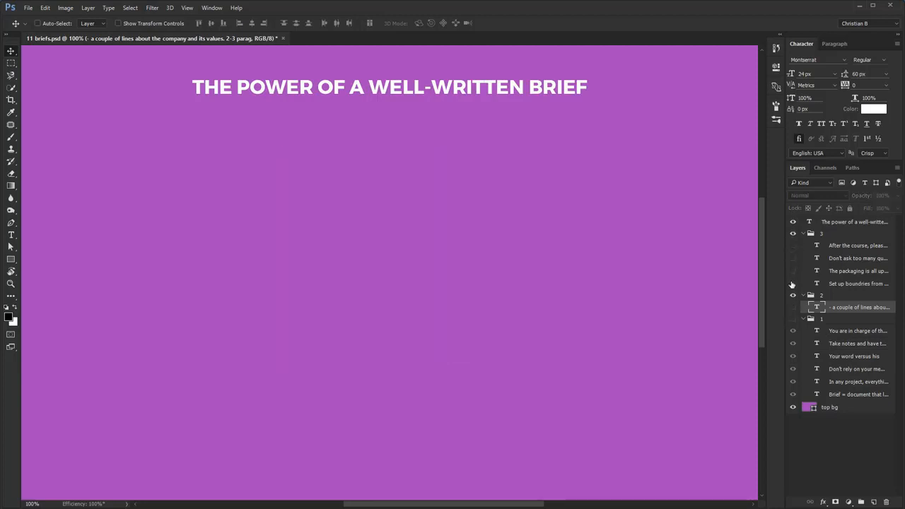
# - Reveal the 'Set up boundries from the get-go' and 'The packaging is all up to you' lines
pyautogui.click(792, 283)
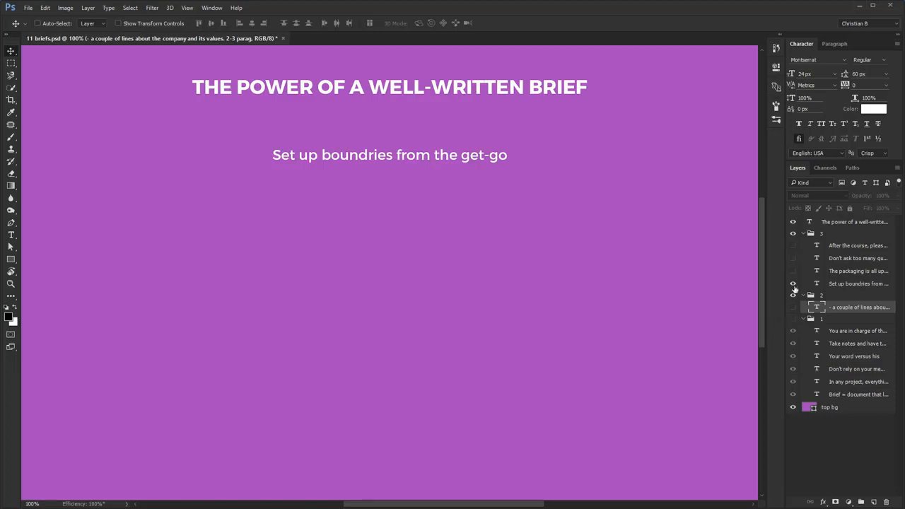
pyautogui.click(793, 271)
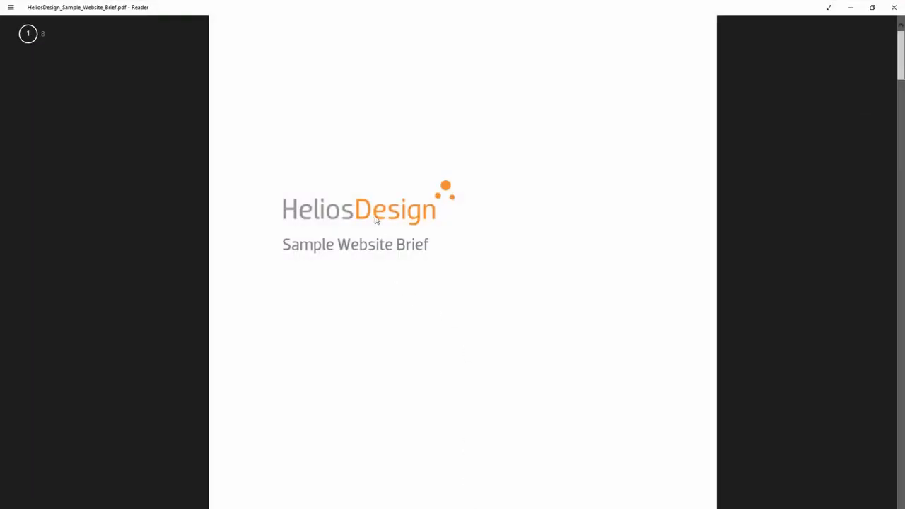
# - Scroll through the HeliosDesign sample website brief from the cover to the Website features page
pyautogui.scroll(-5, 396, 297)
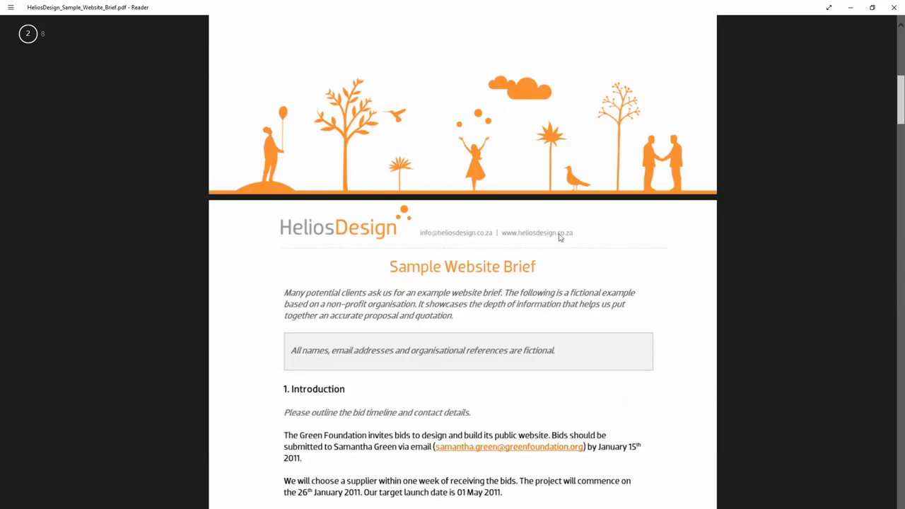
pyautogui.scroll(-3, 463, 290)
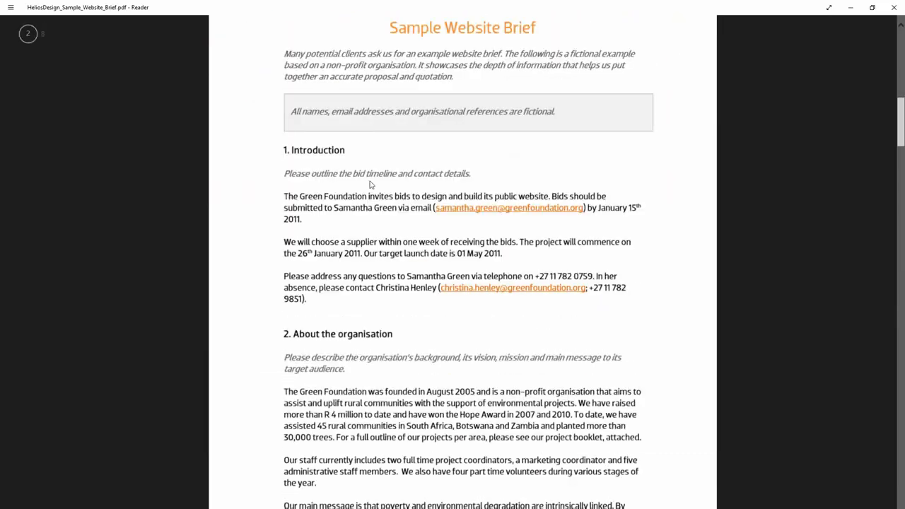
pyautogui.scroll(-4, 396, 188)
pyautogui.scroll(-5, 403, 188)
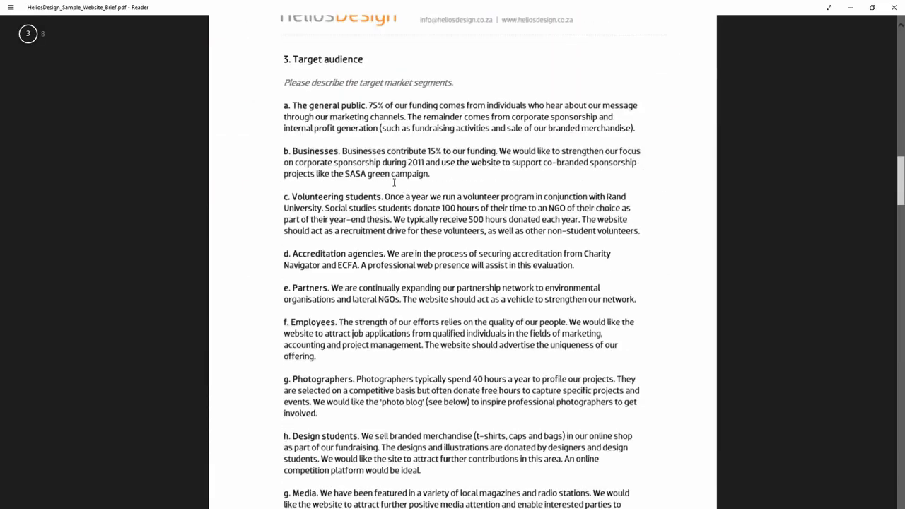
pyautogui.scroll(-7, 382, 252)
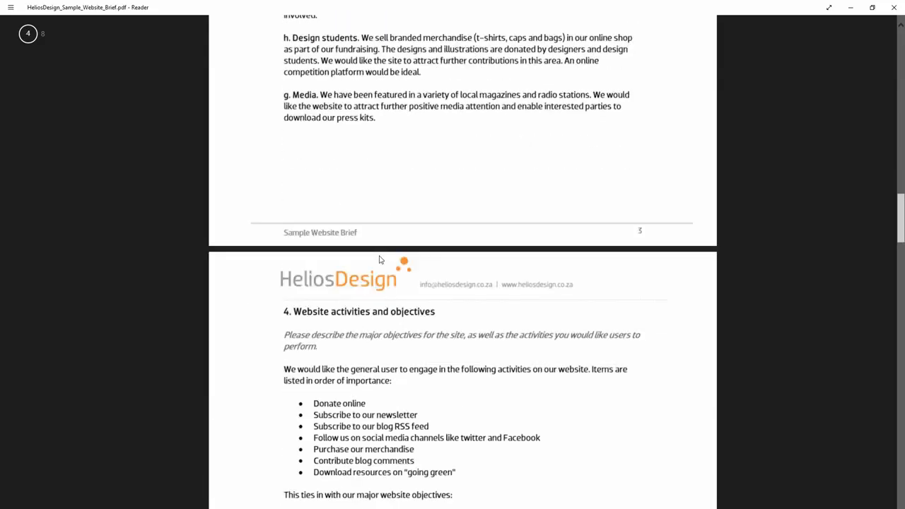
pyautogui.scroll(-14, 413, 228)
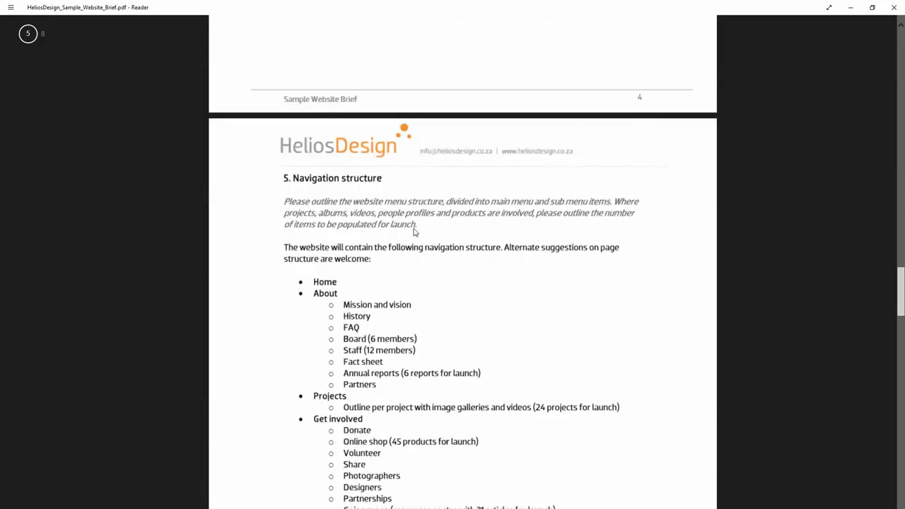
pyautogui.scroll(-7, 360, 417)
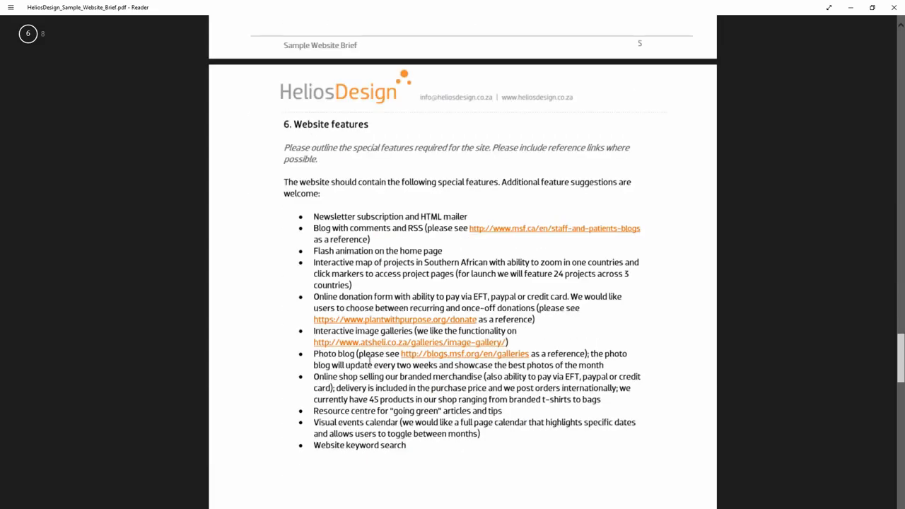
pyautogui.scroll(-20, 369, 361)
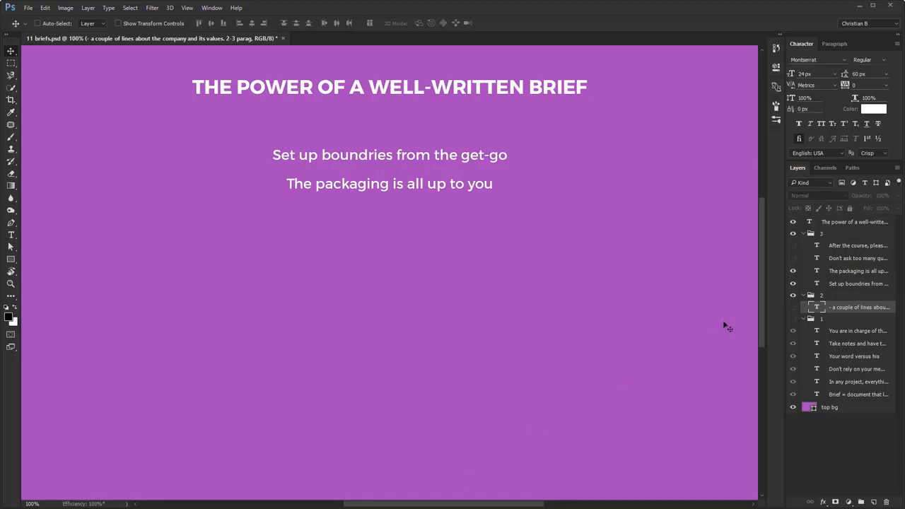
# - Reveal the 'Don't ask too many questions' and create-your-own-brief lines in group 3
pyautogui.click(792, 258)
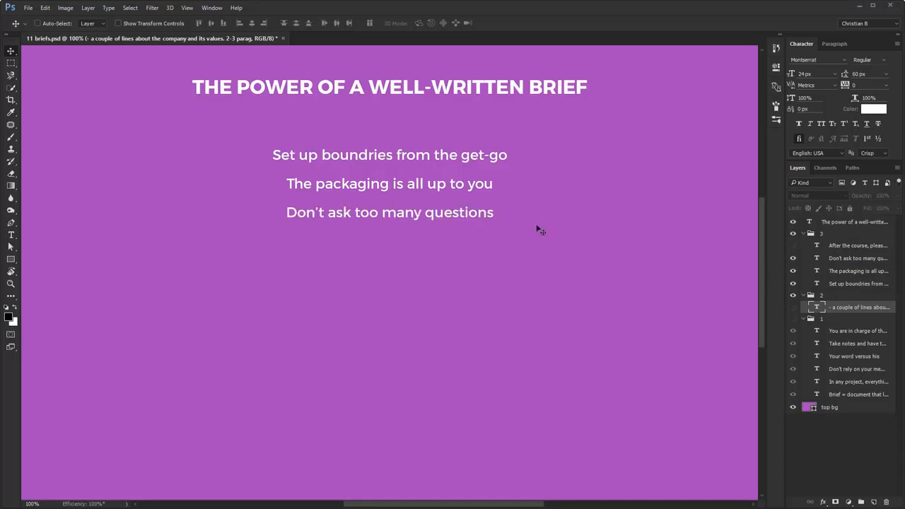
pyautogui.click(793, 246)
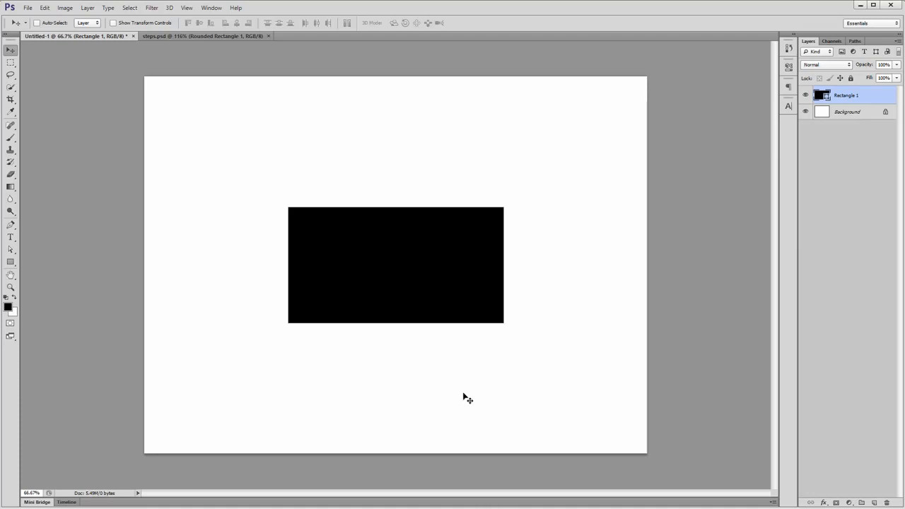
# - Add a Stroke effect to the black rectangle, testing its opacity and keeping 100%
pyautogui.click(824, 503)
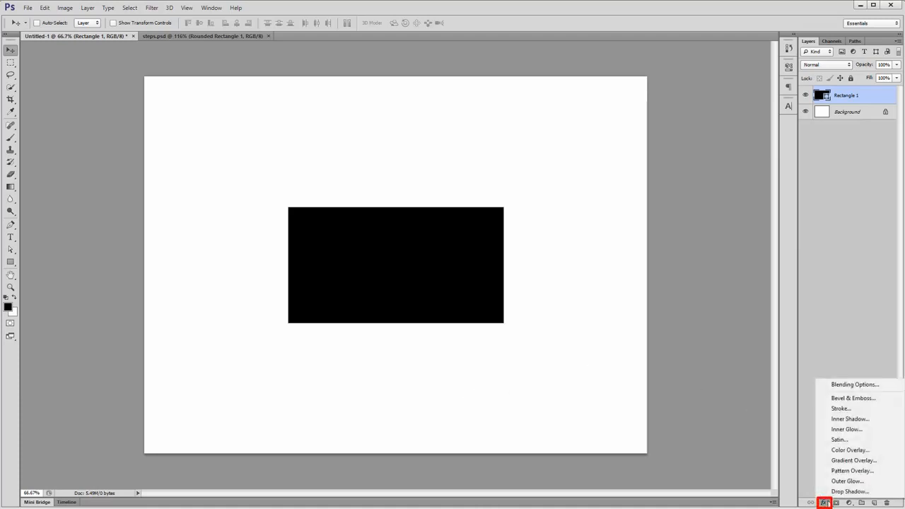
pyautogui.click(864, 408)
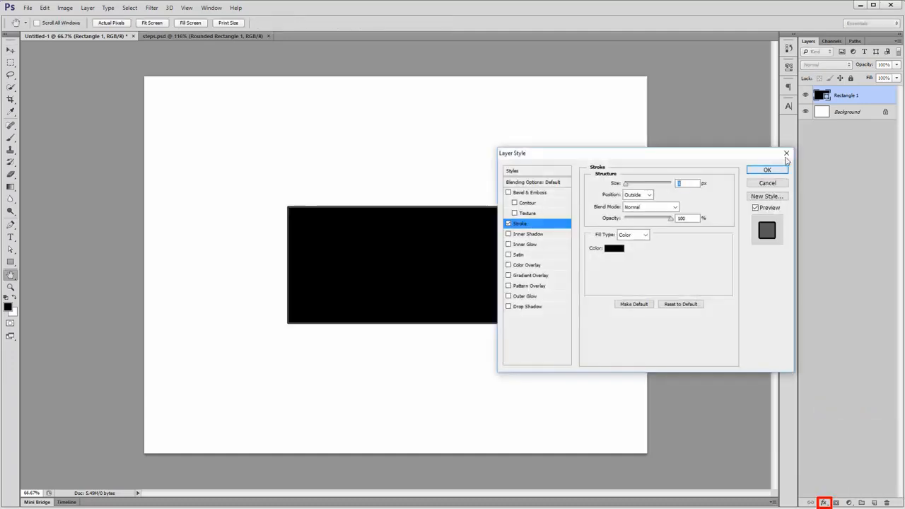
pyautogui.click(767, 170)
pyautogui.doubleClick(874, 99)
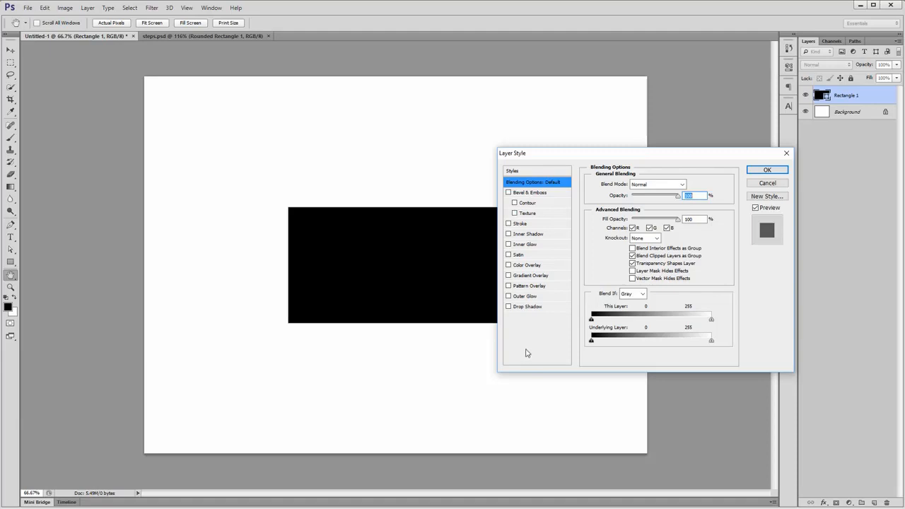
pyautogui.moveTo(600, 161); pyautogui.dragTo(624, 192)
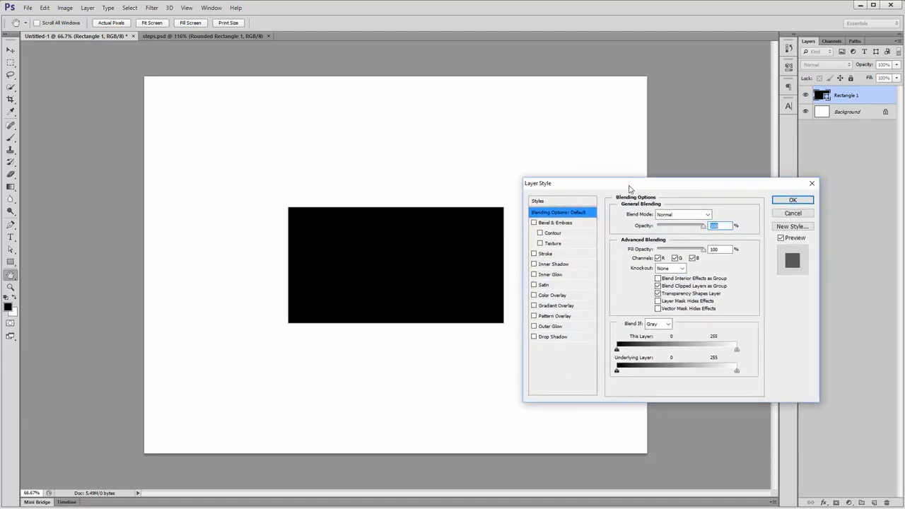
pyautogui.click(545, 253)
pyautogui.click(545, 255)
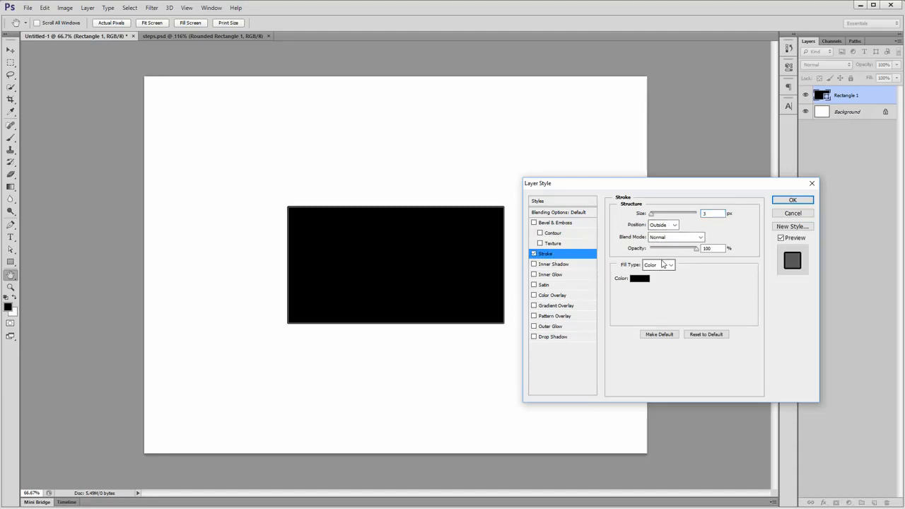
pyautogui.moveTo(679, 249)
pyautogui.mouseDown()
pyautogui.moveTo(666, 250)
pyautogui.moveTo(714, 253)
pyautogui.mouseUp()
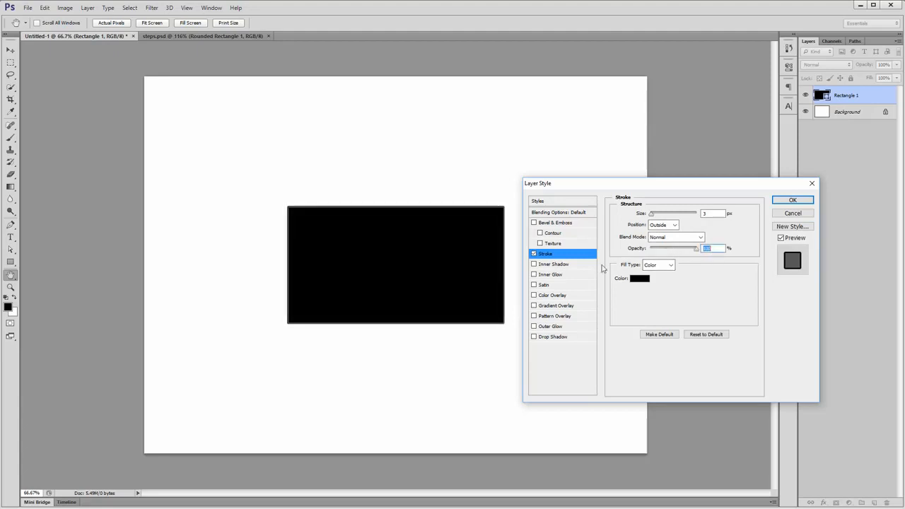
# - Try Inner Shadow and Inner Glow, then remove both and close Layer Style
pyautogui.click(579, 266)
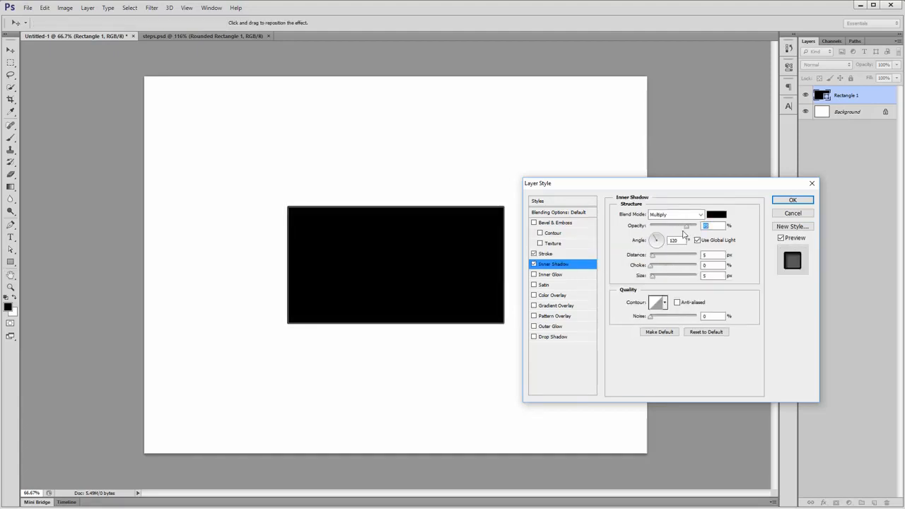
pyautogui.click(588, 275)
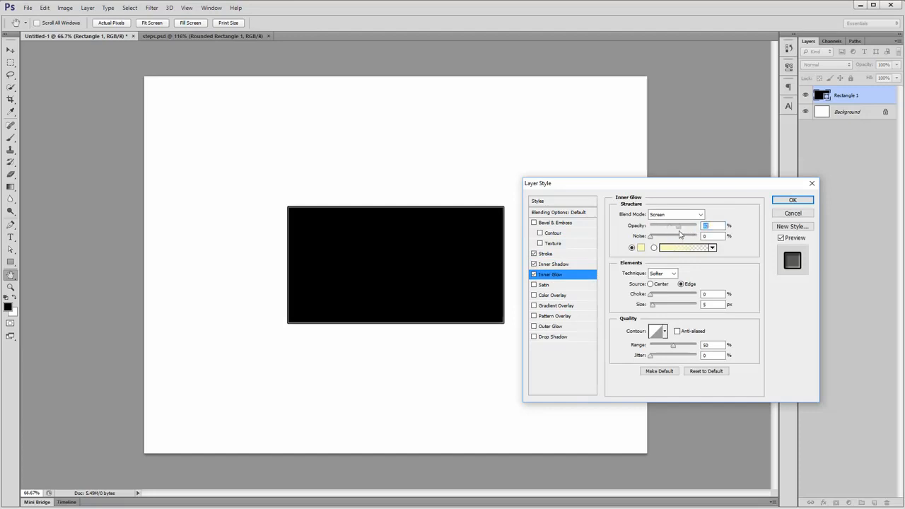
pyautogui.click(533, 274)
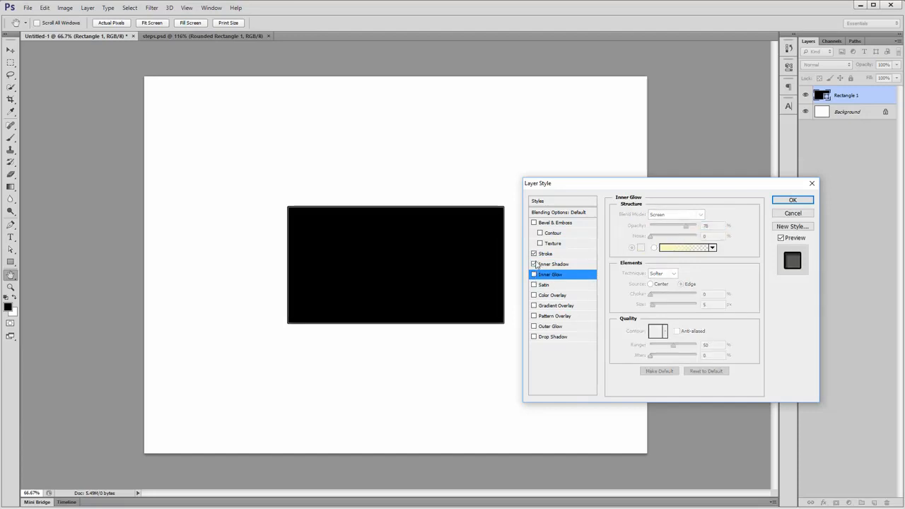
pyautogui.click(533, 263)
pyautogui.click(562, 254)
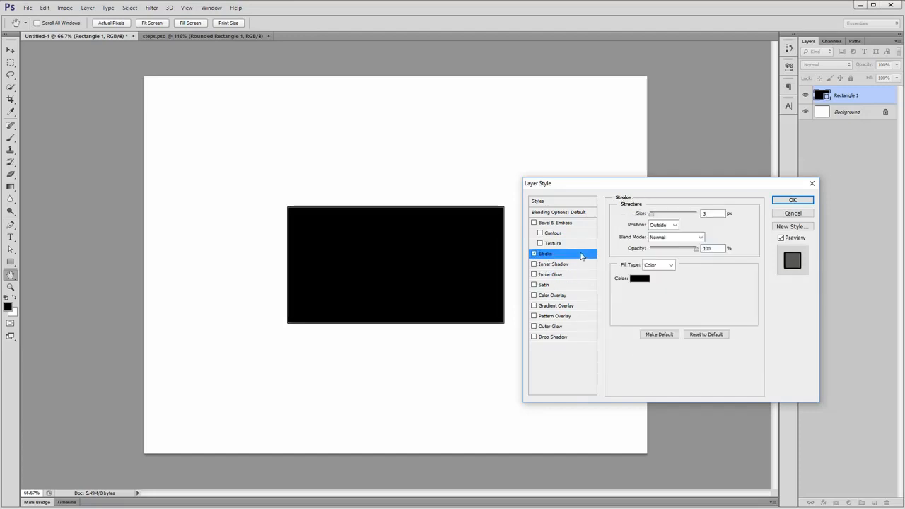
pyautogui.click(814, 186)
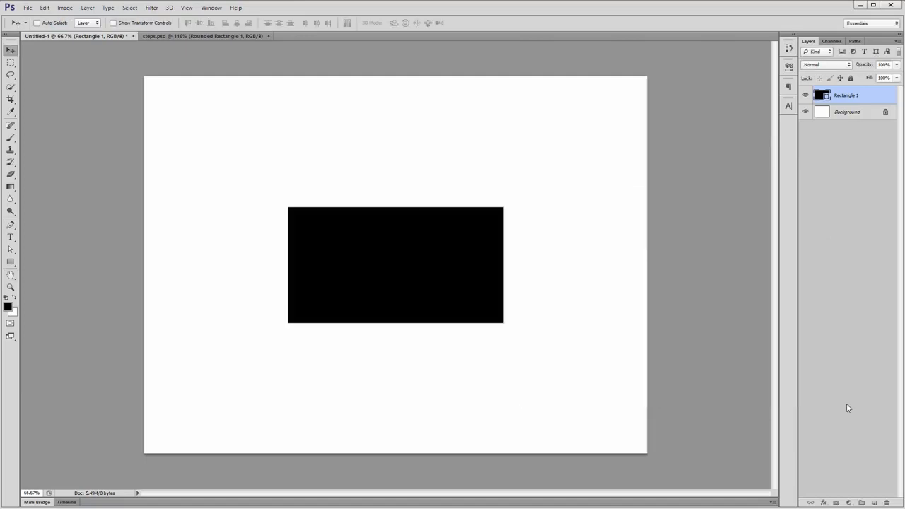
# - Create Layer 1 with every layer effect enabled, then delete it
pyautogui.click(874, 503)
pyautogui.doubleClick(853, 94)
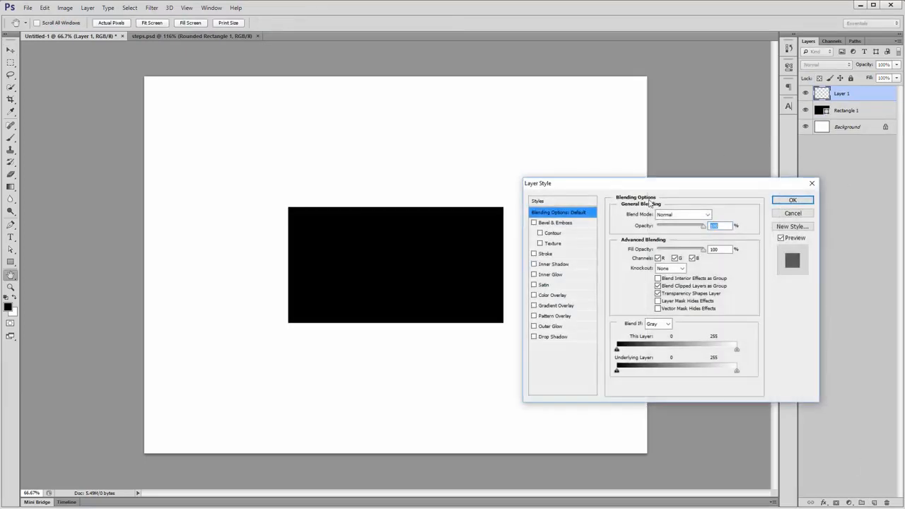
pyautogui.click(550, 254)
pyautogui.click(553, 263)
pyautogui.click(554, 274)
pyautogui.click(552, 285)
pyautogui.click(551, 295)
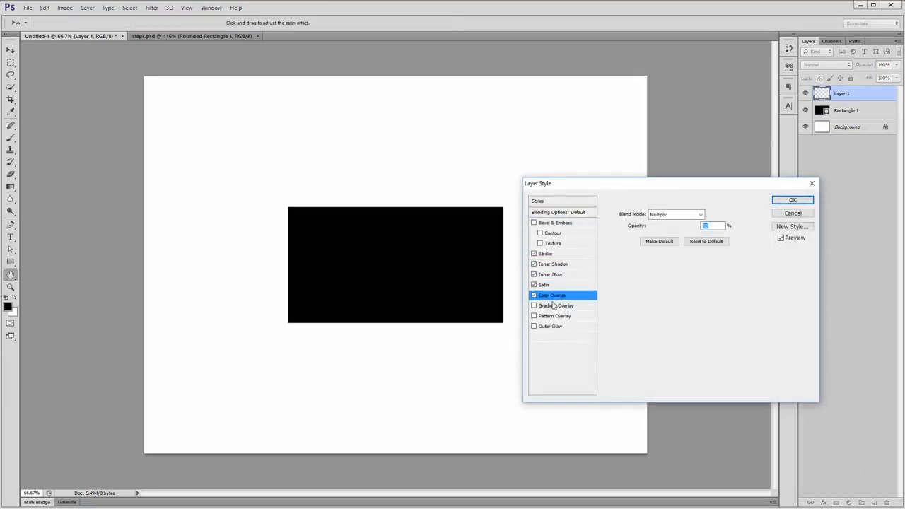
pyautogui.click(552, 305)
pyautogui.click(550, 326)
pyautogui.click(551, 337)
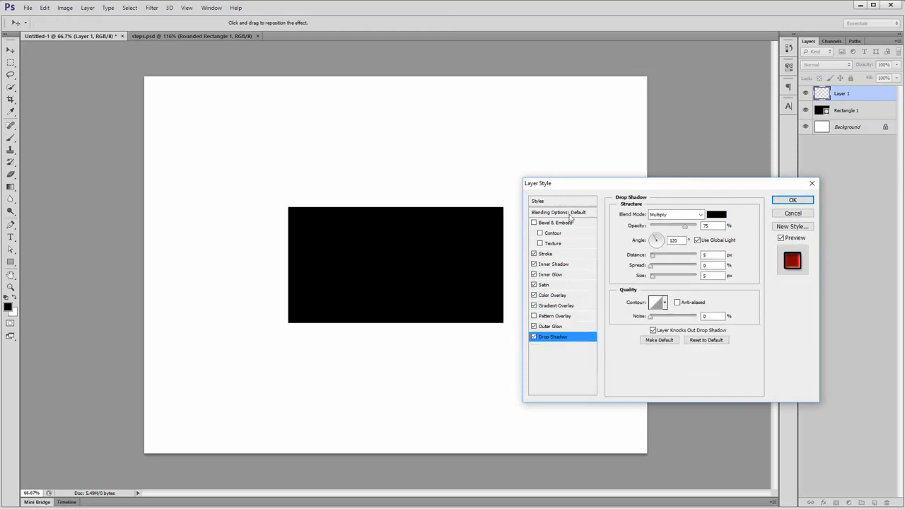
pyautogui.click(809, 204)
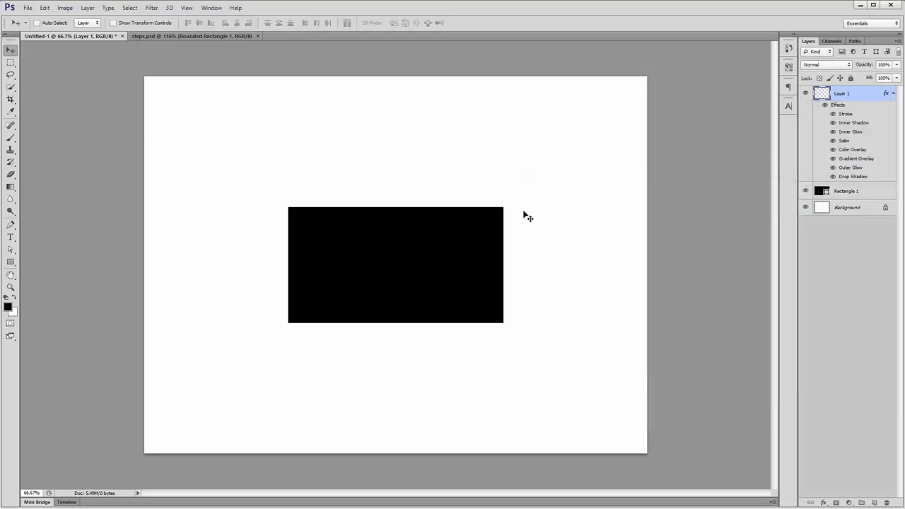
pyautogui.press('Delete')
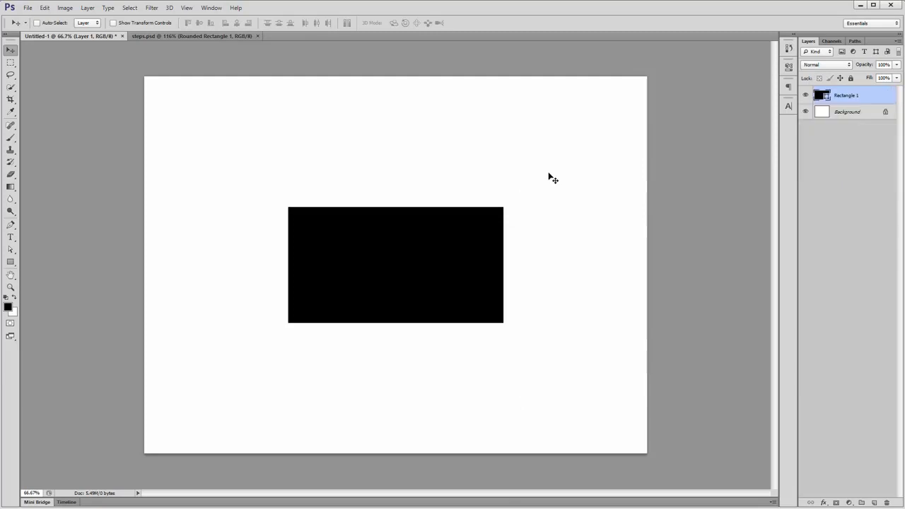
# - Nudge the rectangle up and left, then try a green Color Overlay and cancel it
pyautogui.moveTo(430, 269); pyautogui.dragTo(394, 264)
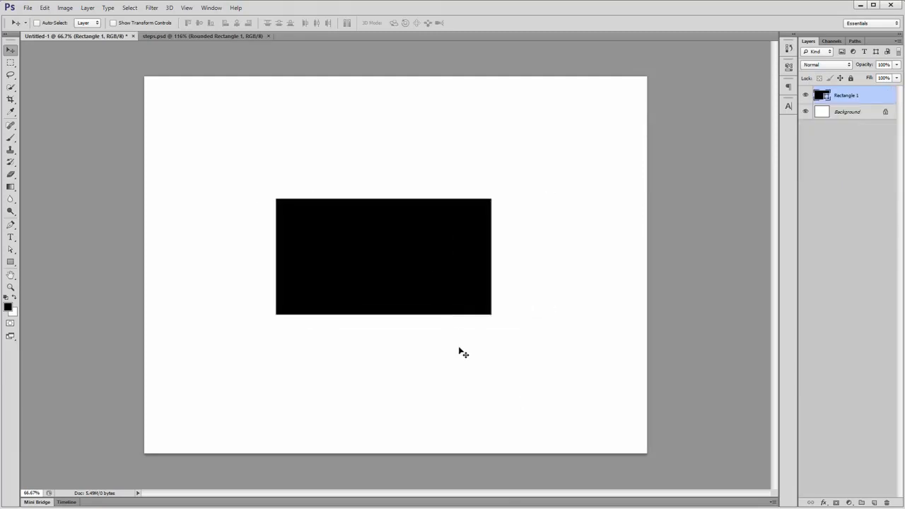
pyautogui.doubleClick(875, 96)
pyautogui.moveTo(646, 185); pyautogui.dragTo(634, 173)
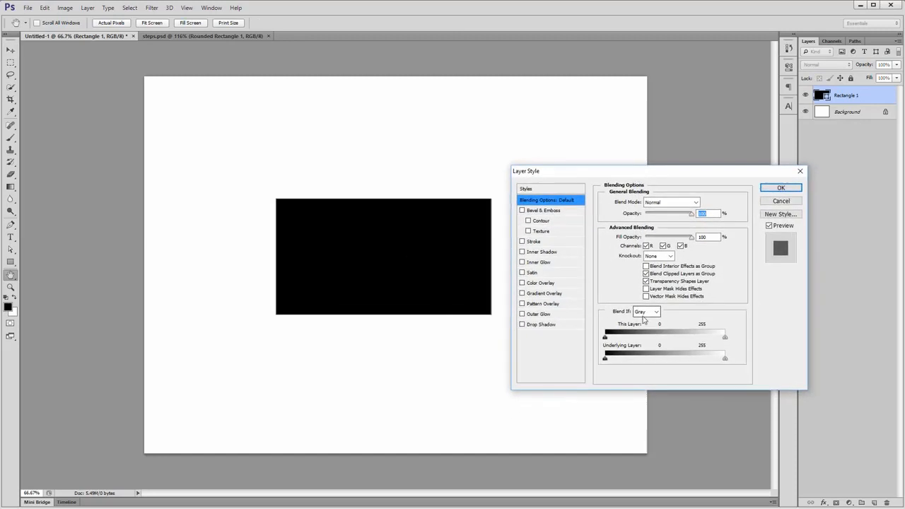
pyautogui.click(566, 283)
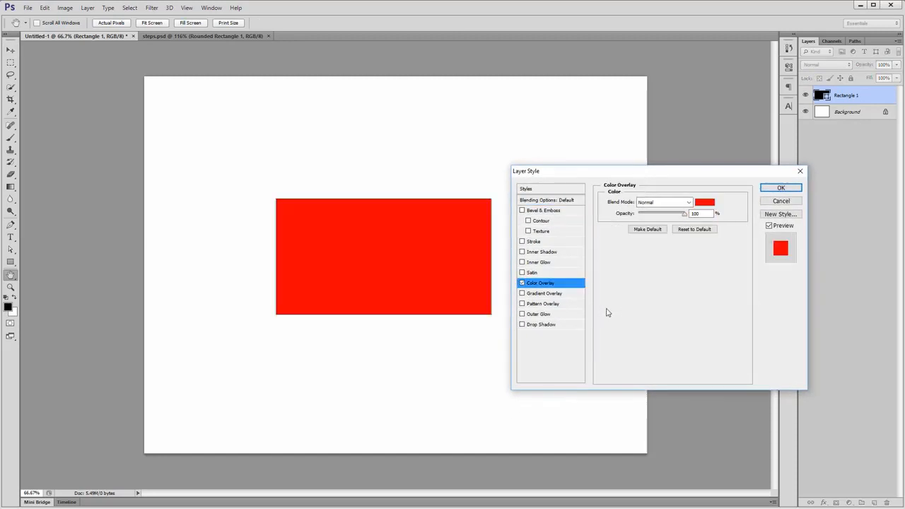
pyautogui.click(704, 202)
pyautogui.moveTo(619, 232); pyautogui.dragTo(642, 222)
pyautogui.moveTo(652, 276); pyautogui.dragTo(651, 285)
pyautogui.moveTo(622, 253); pyautogui.dragTo(585, 251)
pyautogui.click(650, 313)
pyautogui.moveTo(621, 291)
pyautogui.mouseDown()
pyautogui.moveTo(615, 271)
pyautogui.moveTo(647, 297)
pyautogui.moveTo(657, 340)
pyautogui.moveTo(644, 324)
pyautogui.mouseUp()
pyautogui.moveTo(622, 277)
pyautogui.mouseDown()
pyautogui.moveTo(617, 258)
pyautogui.moveTo(635, 272)
pyautogui.mouseUp()
pyautogui.click(728, 239)
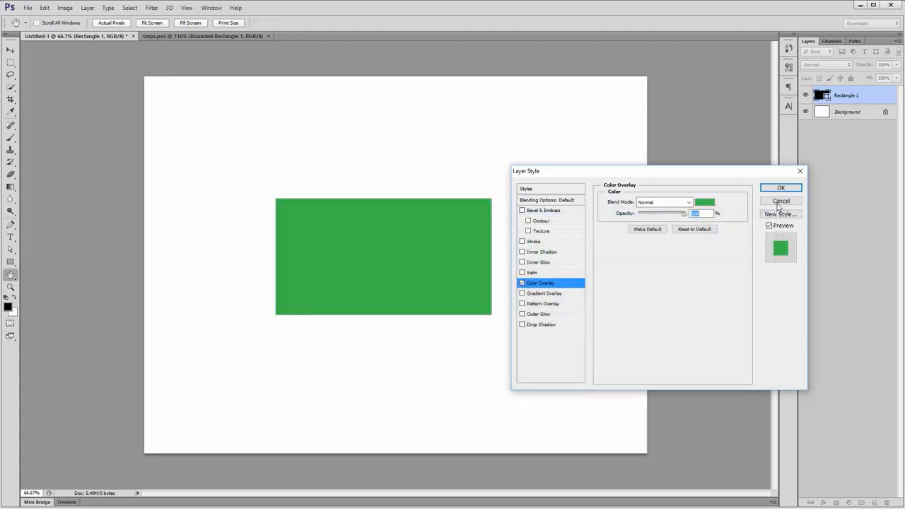
pyautogui.click(781, 202)
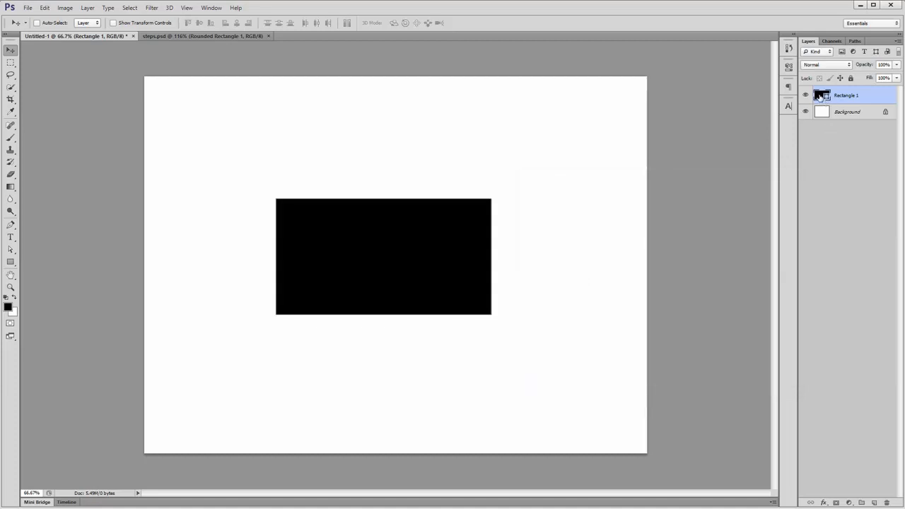
# - Change the rectangle's fill colour from black to green
pyautogui.doubleClick(820, 96)
pyautogui.click(615, 283)
pyautogui.moveTo(616, 283); pyautogui.dragTo(640, 323)
pyautogui.click(639, 312)
# - Confirm the green fill, then give steps.psd's Select Keyboard Plus button a red Color Overlay
pyautogui.click(743, 236)
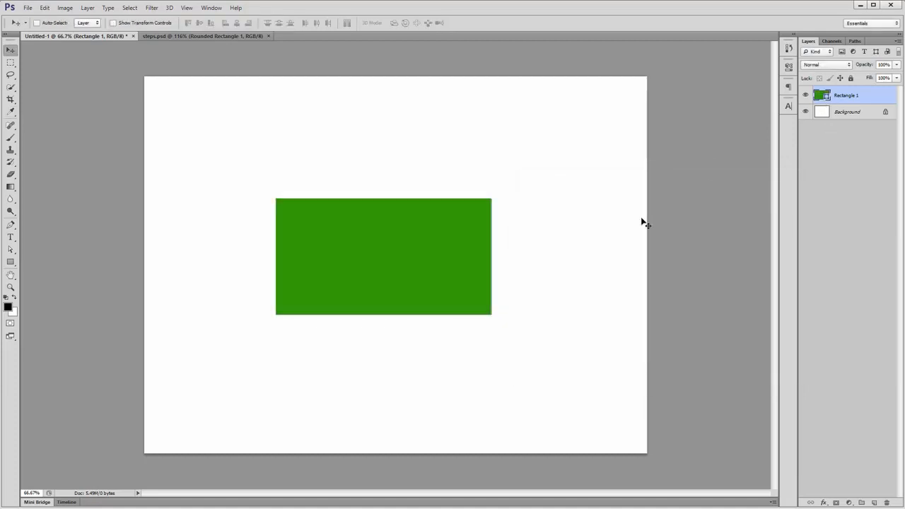
pyautogui.click(201, 35)
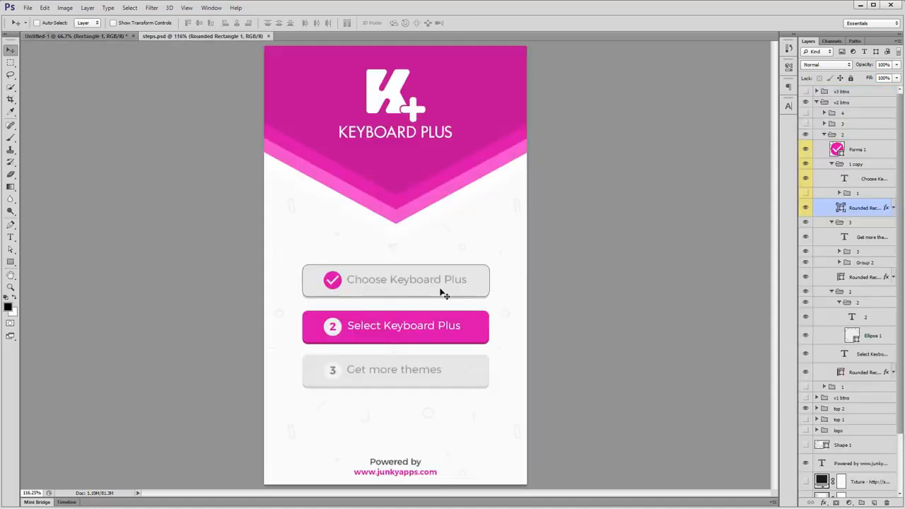
pyautogui.keyDown('ctrl'); pyautogui.click(473, 341); pyautogui.keyUp('ctrl')
pyautogui.keyDown('ctrl'); pyautogui.click(477, 373); pyautogui.keyUp('ctrl')
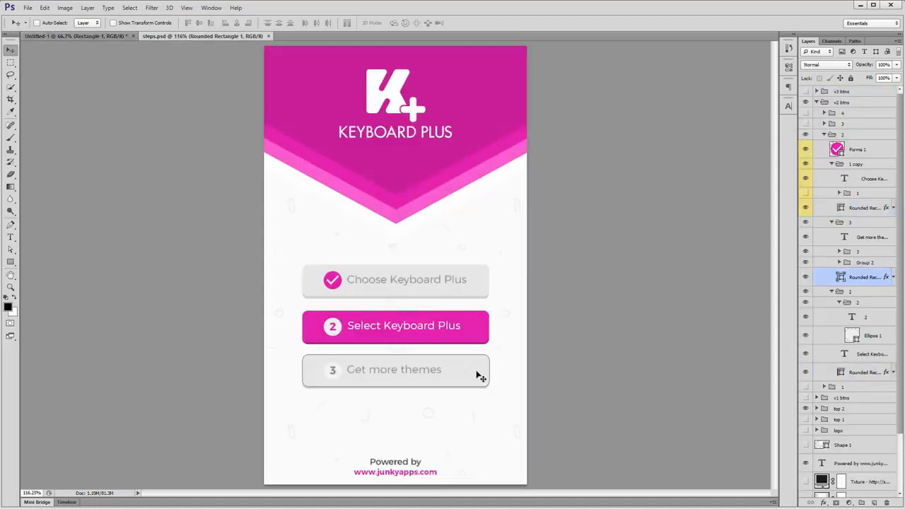
pyautogui.keyDown('ctrl'); pyautogui.click(471, 289); pyautogui.keyUp('ctrl')
pyautogui.keyDown('ctrl'); pyautogui.click(485, 331); pyautogui.keyUp('ctrl')
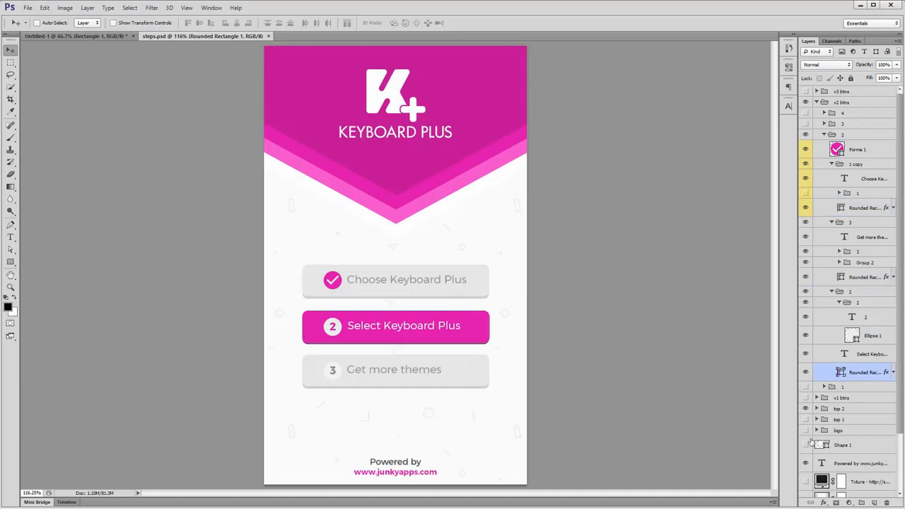
pyautogui.click(823, 501)
pyautogui.click(848, 457)
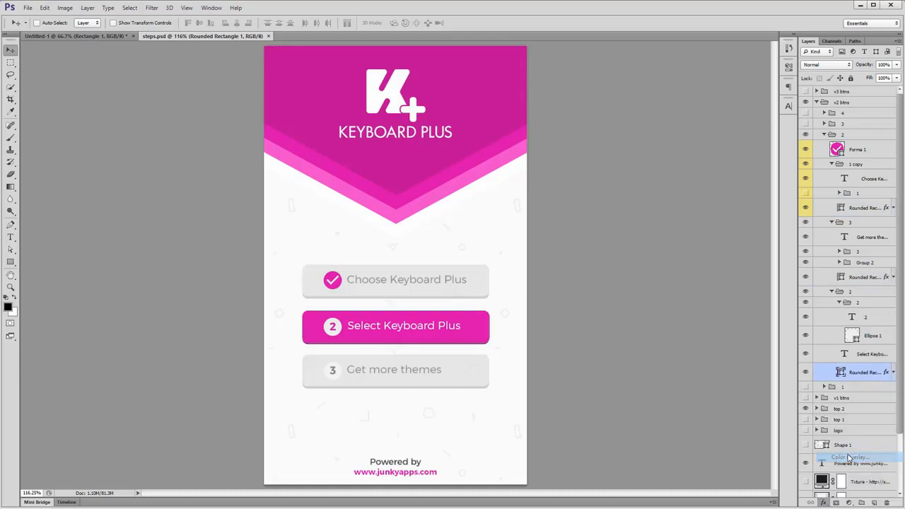
pyautogui.press('Return')
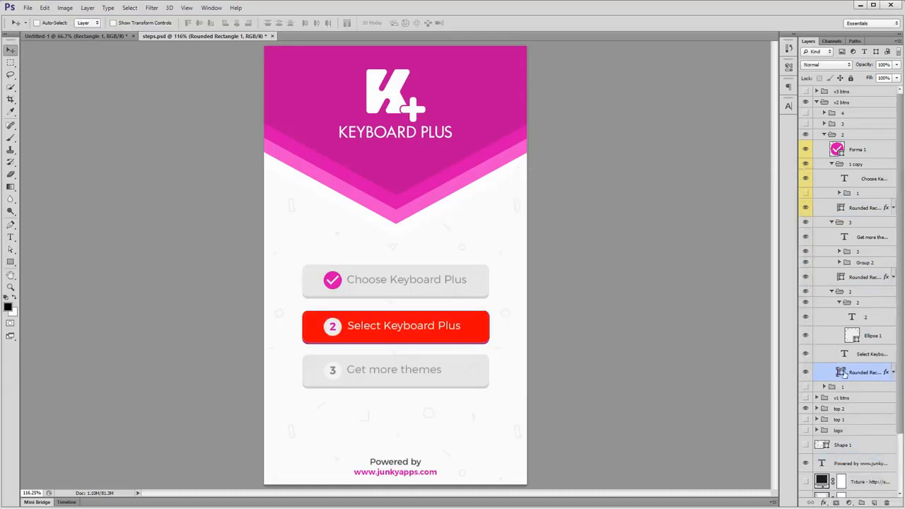
# - Copy the Select button's layer style and paste it onto the Choose and Get more themes buttons
pyautogui.rightClick(843, 373)
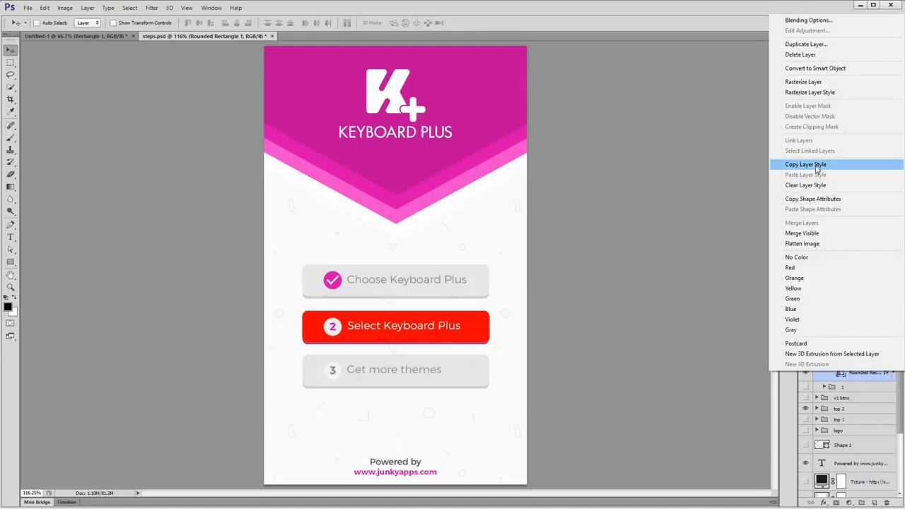
pyautogui.click(816, 166)
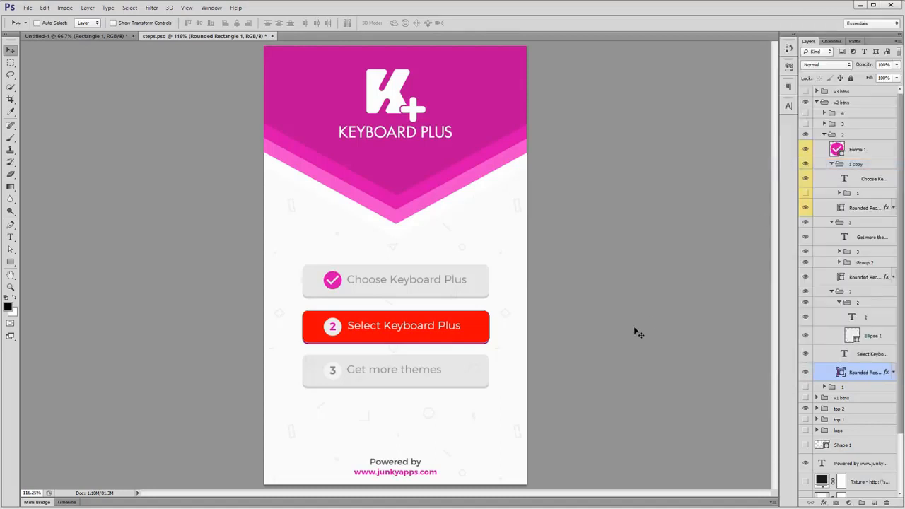
pyautogui.keyDown('ctrl'); pyautogui.click(486, 282); pyautogui.keyUp('ctrl')
pyautogui.keyDown('ctrl'); pyautogui.keyDown('shift'); pyautogui.click(487, 375); pyautogui.keyUp('shift'); pyautogui.keyUp('ctrl')
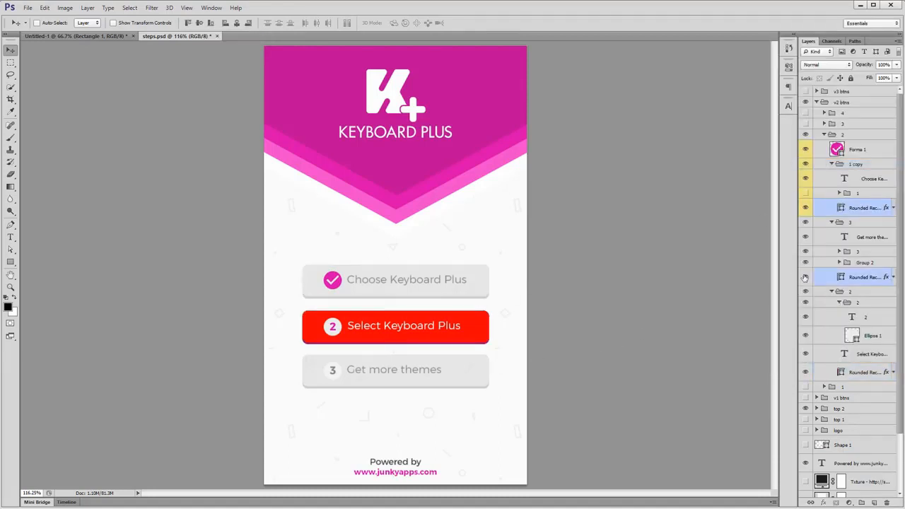
pyautogui.rightClick(863, 282)
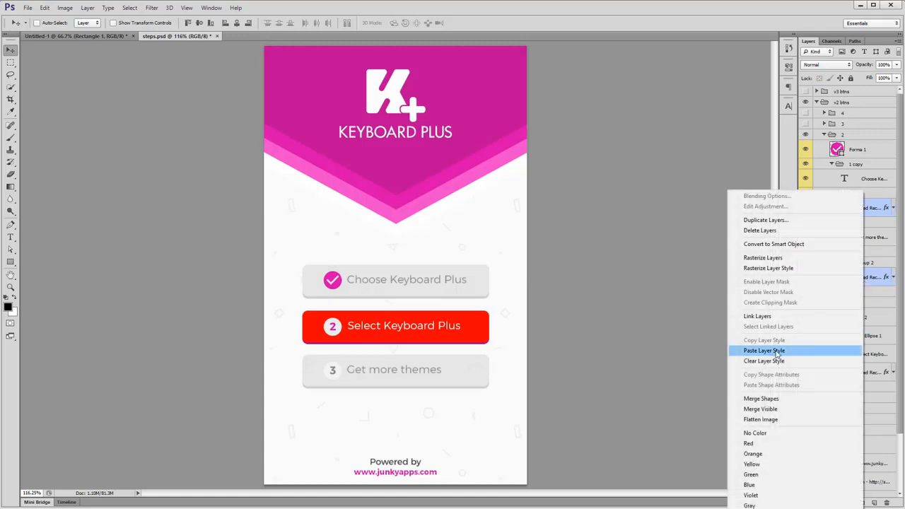
pyautogui.click(797, 352)
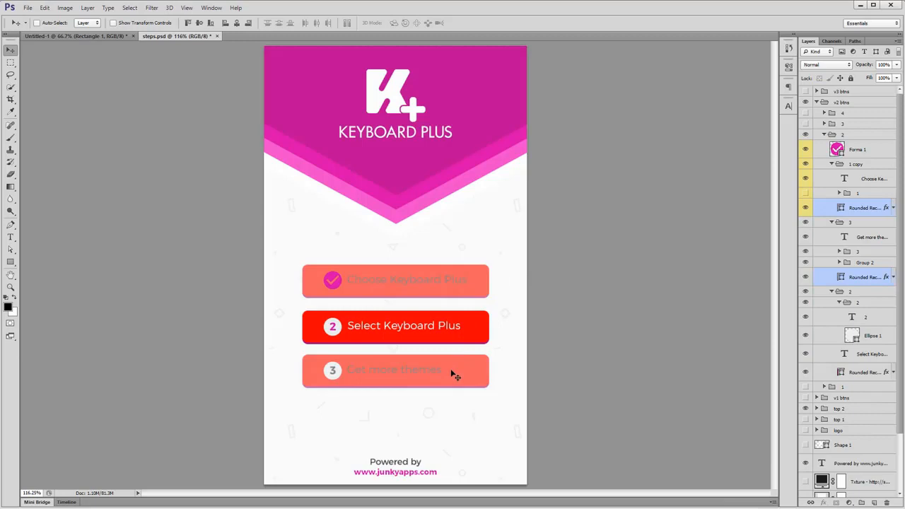
# - Select the Get more themes and Choose Keyboard Plus text layers for character editing
pyautogui.keyDown('ctrl'); pyautogui.click(427, 374); pyautogui.keyUp('ctrl')
pyautogui.keyDown('ctrl'); pyautogui.keyDown('shift'); pyautogui.click(444, 283); pyautogui.keyUp('shift'); pyautogui.keyUp('ctrl')
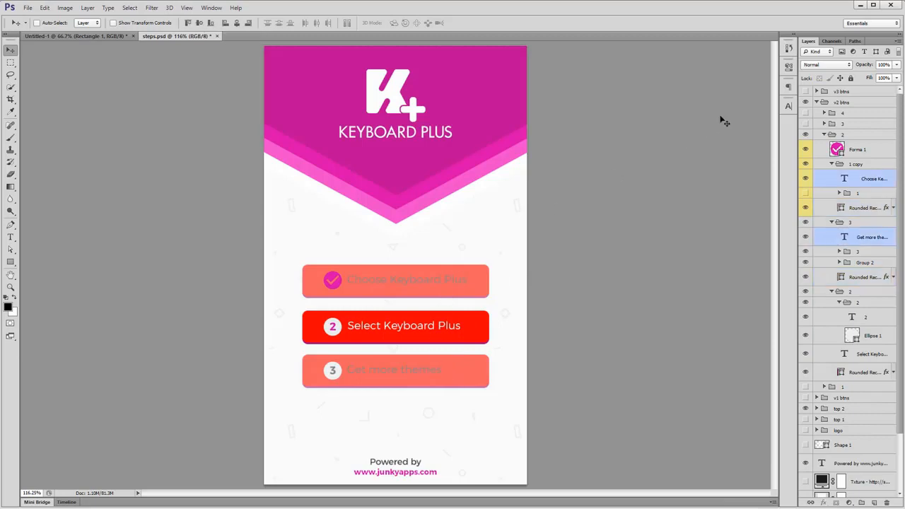
pyautogui.click(788, 105)
# - Make the two buttons' label text white
pyautogui.click(751, 160)
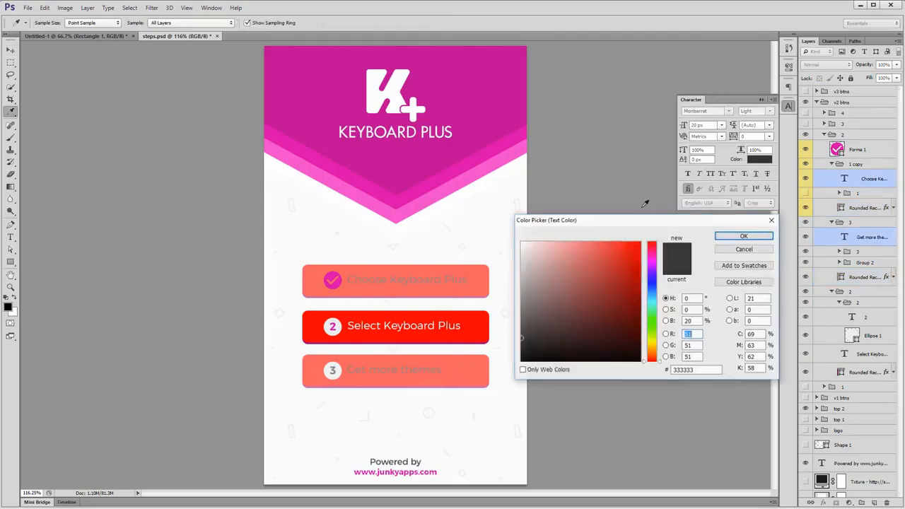
pyautogui.moveTo(551, 262); pyautogui.dragTo(319, 119)
pyautogui.press('Return')
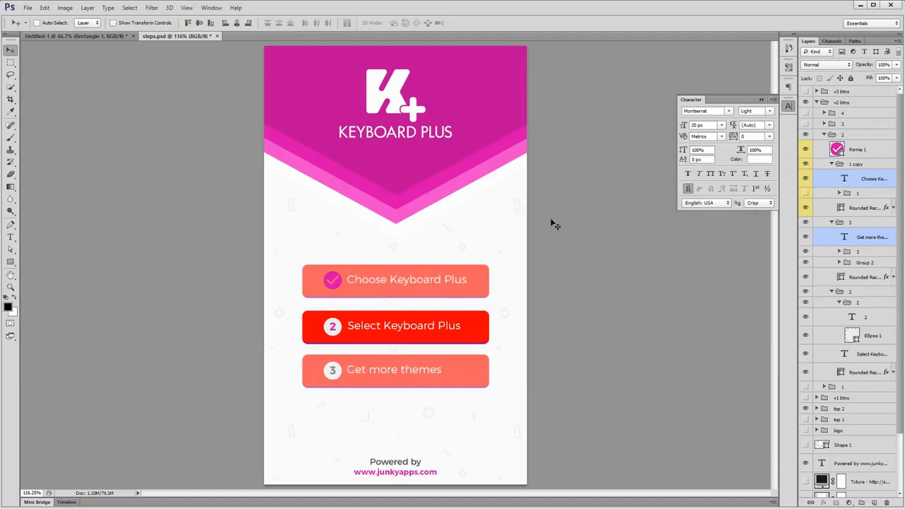
# - Try a Color Overlay on the Choose Keyboard Plus text, then cancel the colour change
pyautogui.keyDown('ctrl'); pyautogui.click(422, 179); pyautogui.keyUp('ctrl')
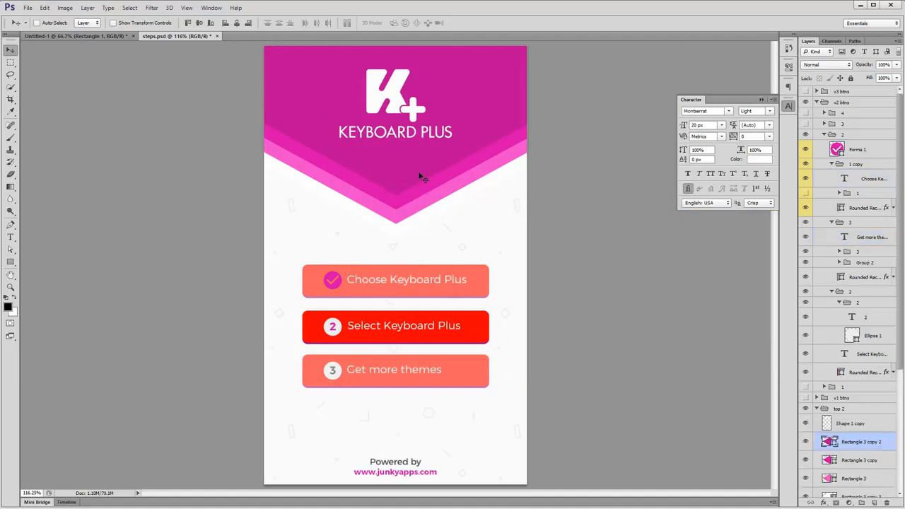
pyautogui.keyDown('ctrl'); pyautogui.click(463, 215); pyautogui.keyUp('ctrl')
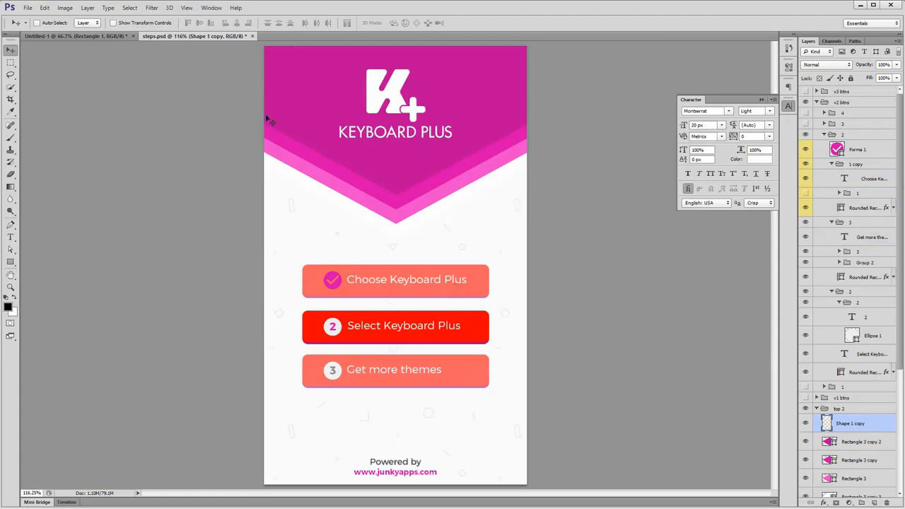
pyautogui.keyDown('ctrl'); pyautogui.click(406, 279); pyautogui.keyUp('ctrl')
pyautogui.click(822, 502)
pyautogui.click(850, 454)
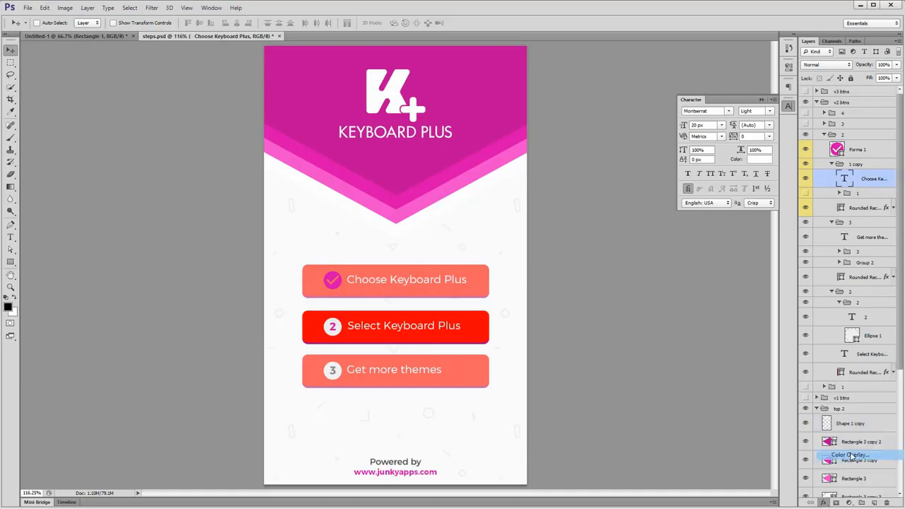
pyautogui.click(704, 201)
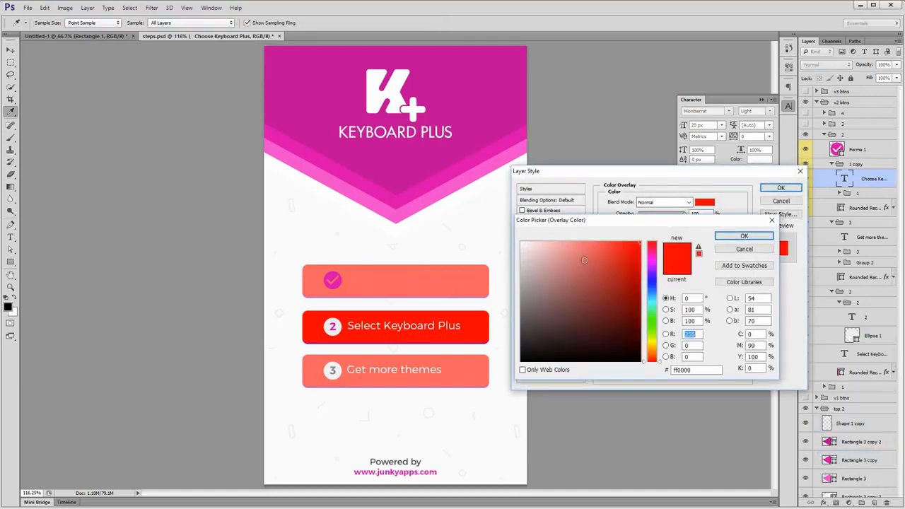
pyautogui.moveTo(583, 260); pyautogui.dragTo(578, 242)
pyautogui.moveTo(650, 311); pyautogui.dragTo(652, 285)
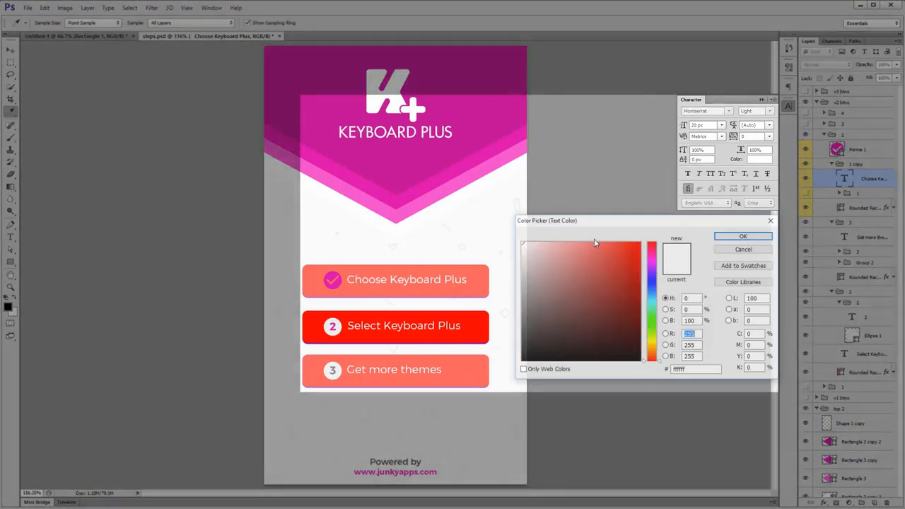
pyautogui.moveTo(601, 263); pyautogui.dragTo(572, 311)
pyautogui.press('Escape')
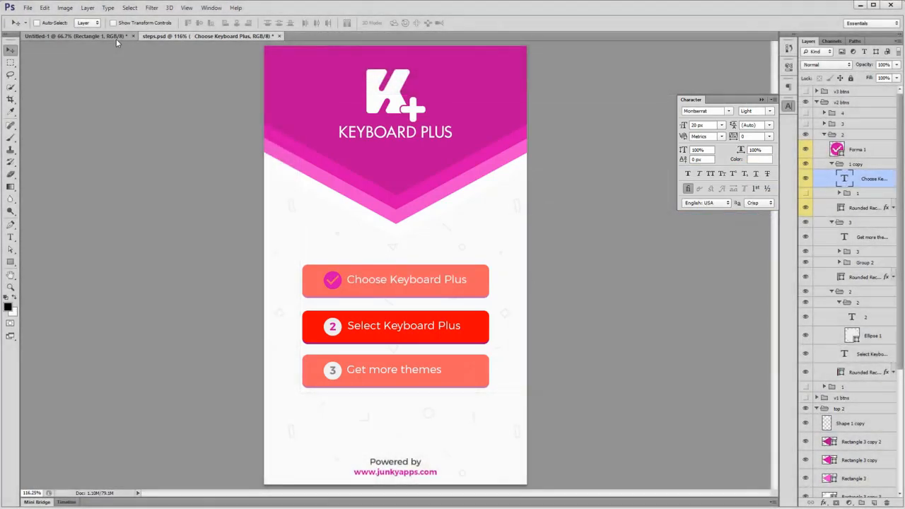
# - In Untitled-1, open Rectangle 1's layer style and try the Color, Gradient and Pattern overlays
pyautogui.click(113, 37)
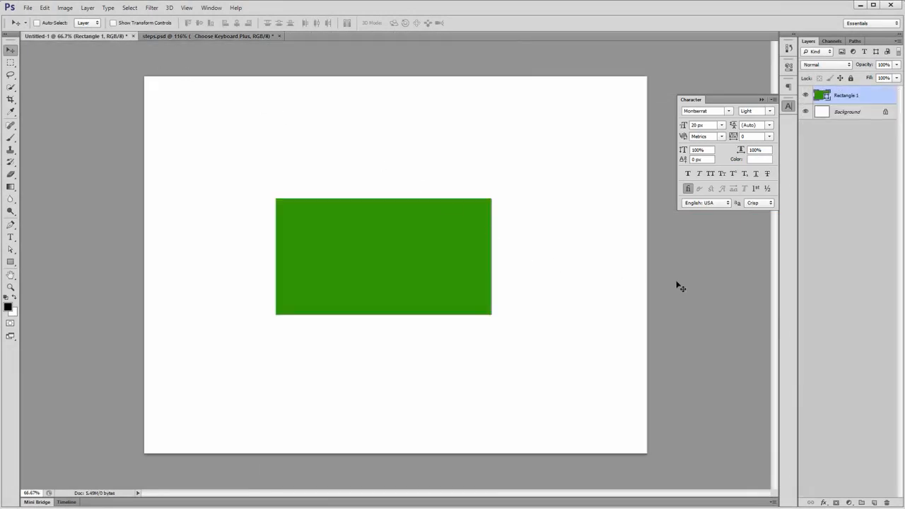
pyautogui.doubleClick(868, 95)
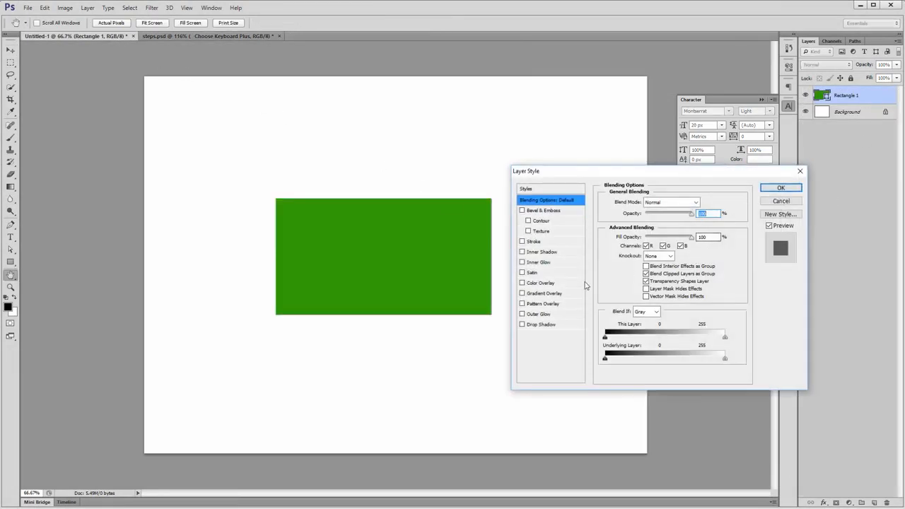
pyautogui.click(541, 283)
pyautogui.click(543, 292)
pyautogui.click(543, 303)
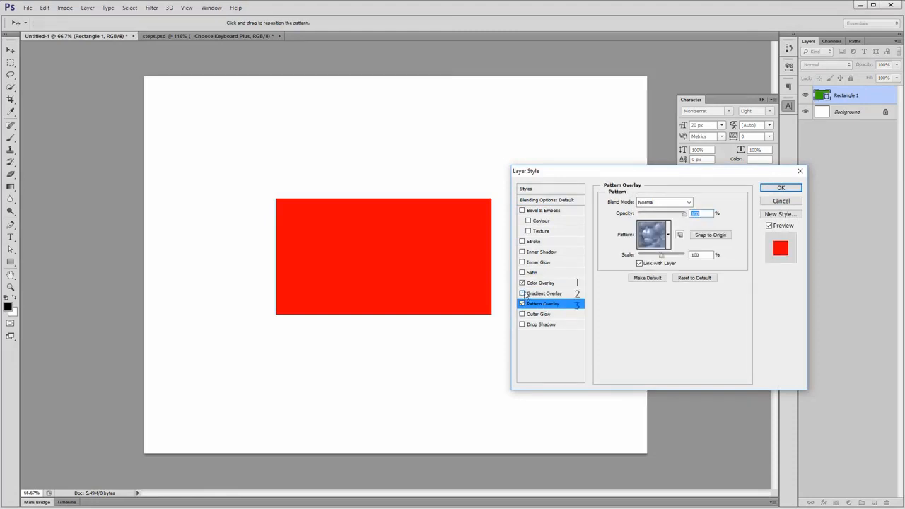
pyautogui.click(522, 282)
pyautogui.click(521, 304)
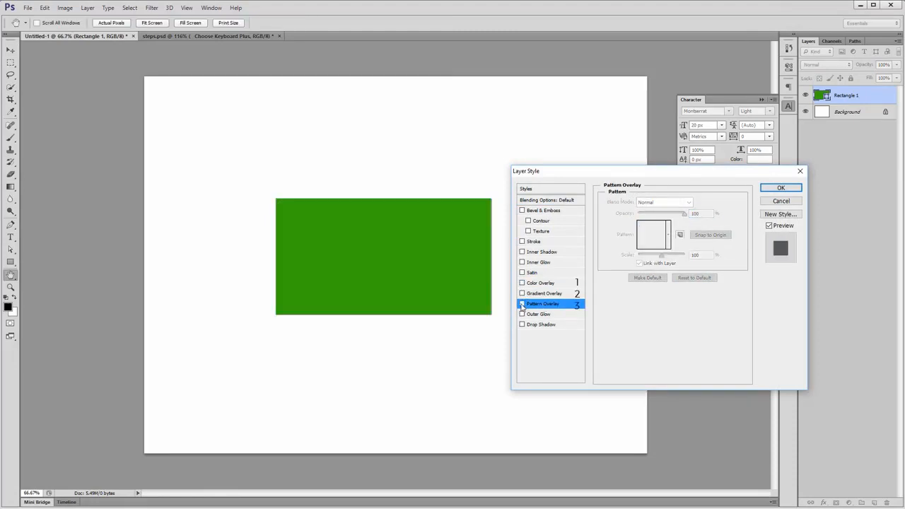
pyautogui.click(521, 293)
# - Stack the red Color Overlay over the Gradient Overlay, testing a lower opacity before restoring full
pyautogui.click(535, 297)
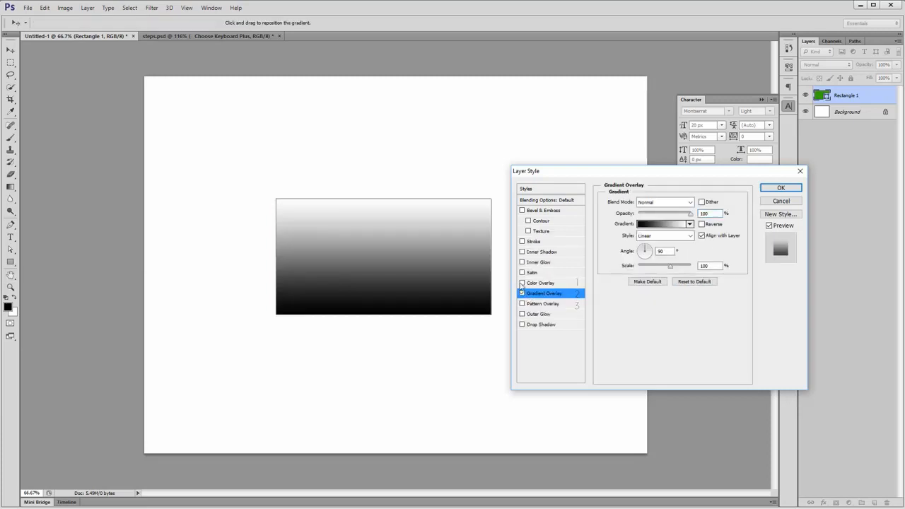
pyautogui.click(522, 283)
pyautogui.click(534, 283)
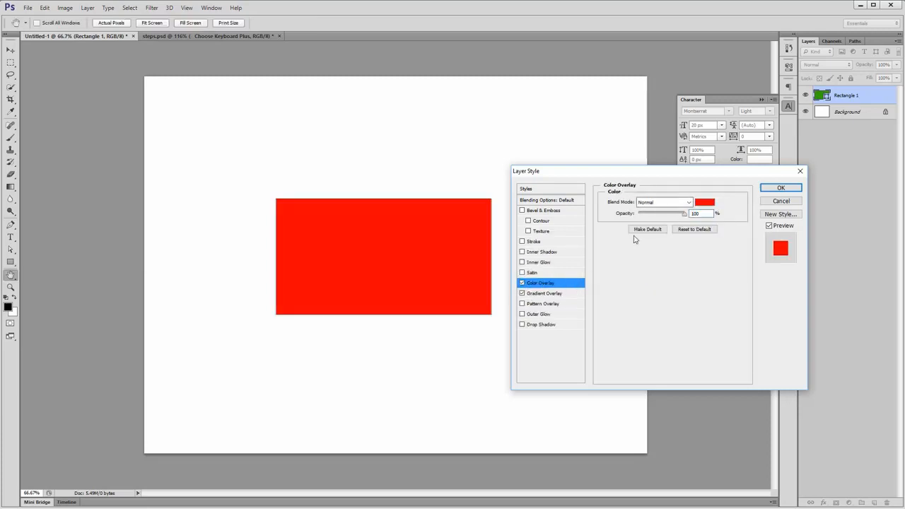
pyautogui.click(544, 294)
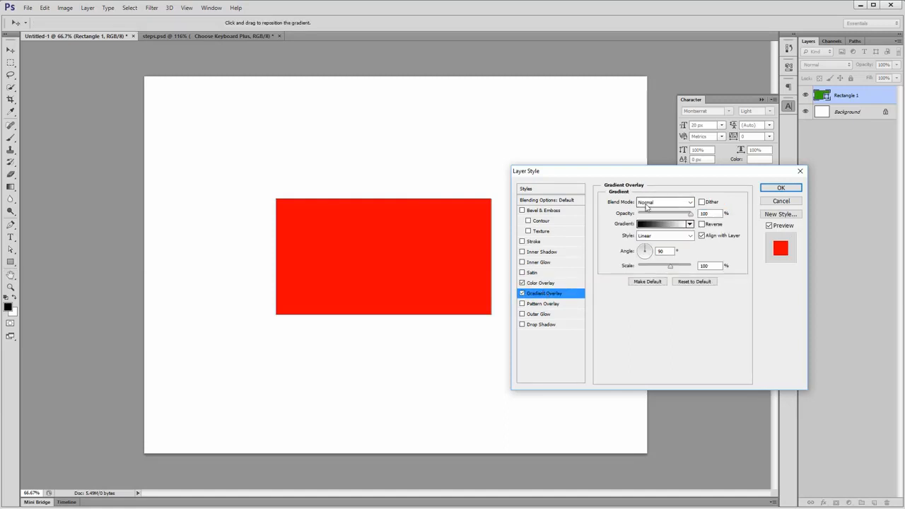
pyautogui.click(555, 283)
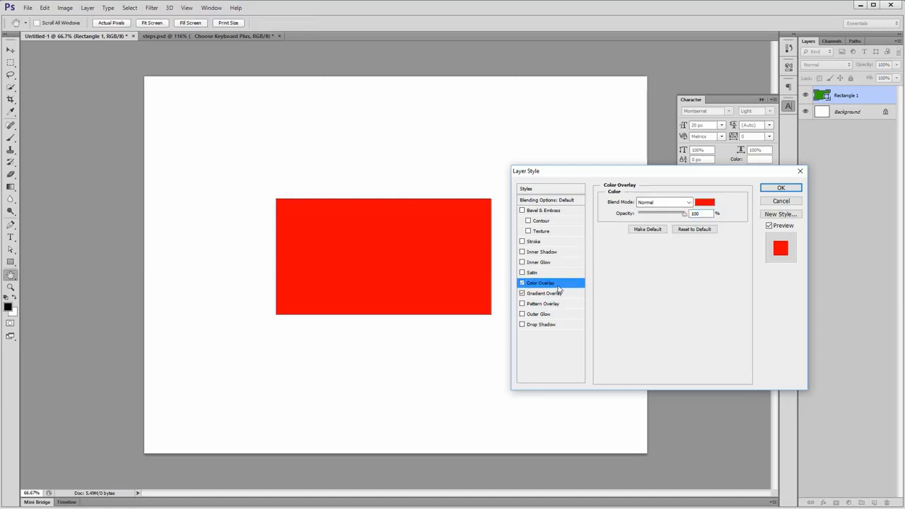
pyautogui.moveTo(674, 219)
pyautogui.mouseDown()
pyautogui.moveTo(646, 219)
pyautogui.moveTo(685, 216)
pyautogui.mouseUp()
pyautogui.click(668, 202)
# - Browse the Color Overlay blend modes, then bring up the Gradient Overlay's gradient editor
pyautogui.click(667, 208)
pyautogui.scroll(-10, 666, 208)
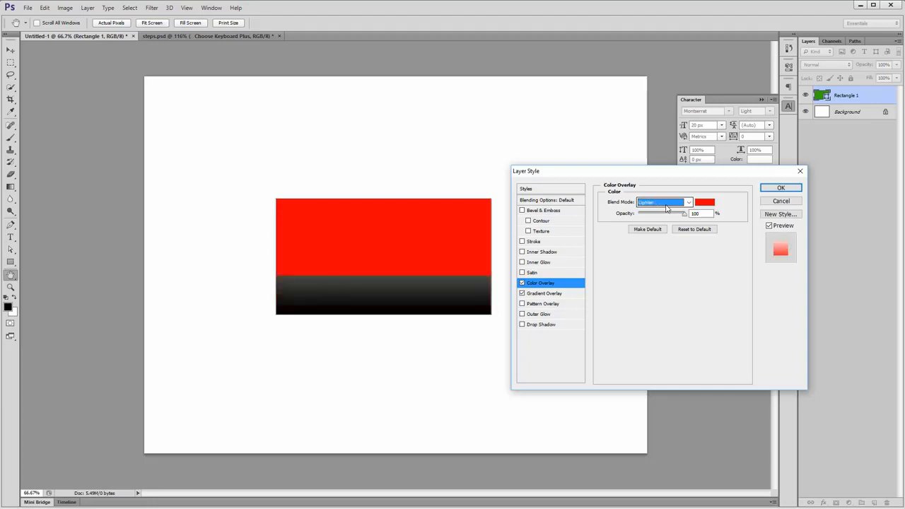
pyautogui.scroll(3, 666, 208)
pyautogui.scroll(8, 666, 208)
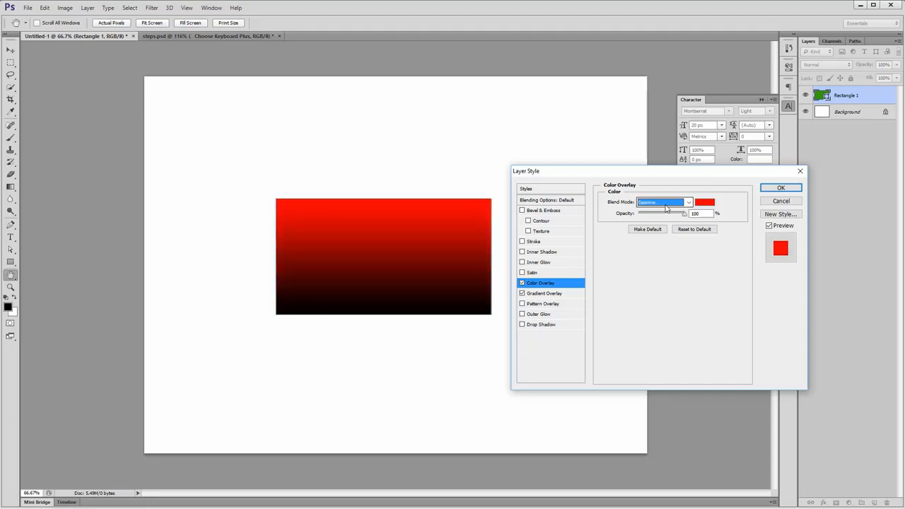
pyautogui.press('Tab')
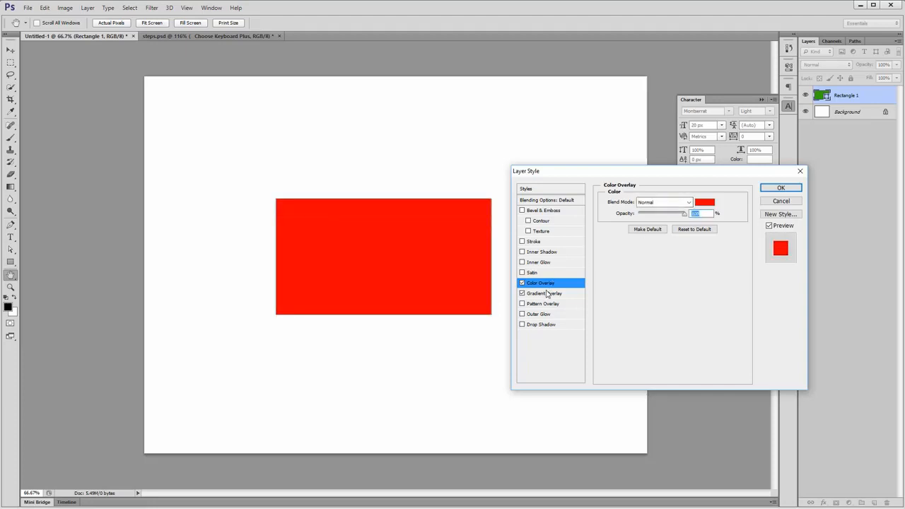
pyautogui.click(550, 293)
pyautogui.click(659, 224)
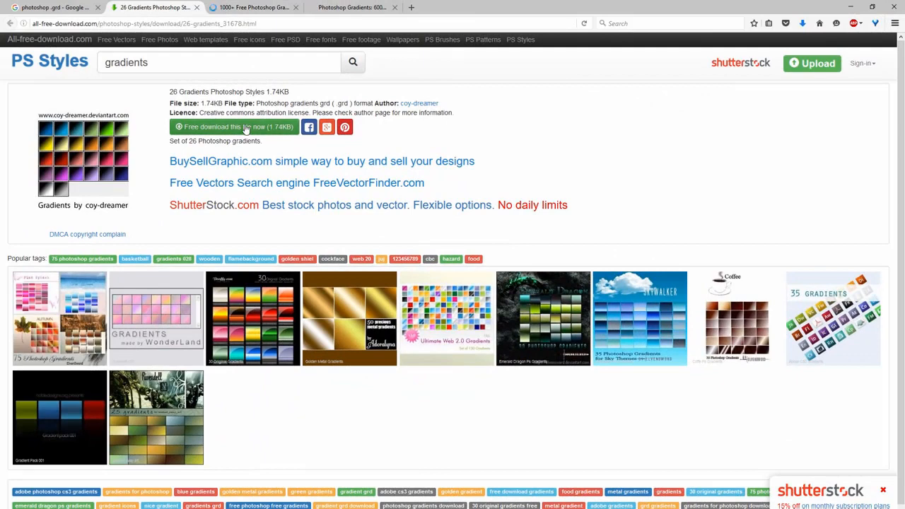
# - Download 26_gradients_31678.zip in Firefox and select Gradients_1_by_coy_dreamer.grd in the archive
pyautogui.click(245, 128)
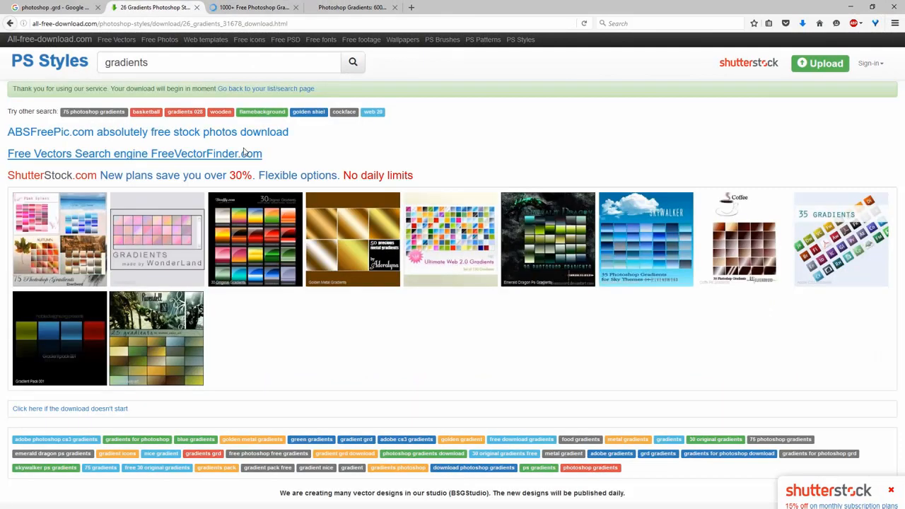
pyautogui.click(142, 372)
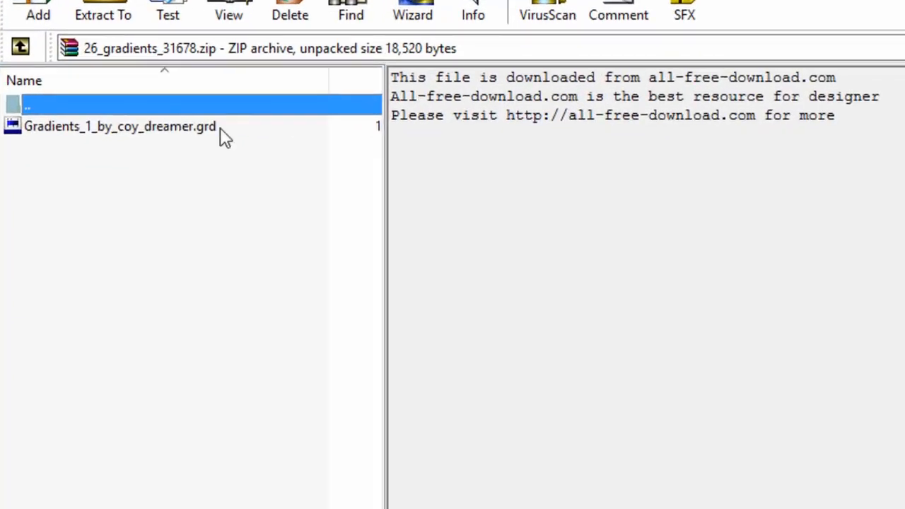
pyautogui.click(191, 134)
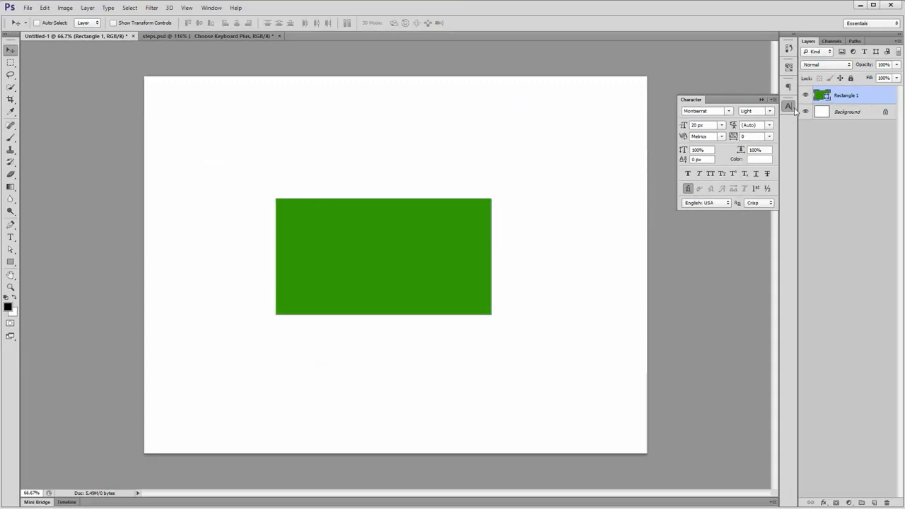
# - Enable Gradient Overlay on Rectangle 1 and preview several preset gradients in the Gradient Editor
pyautogui.click(788, 106)
pyautogui.doubleClick(864, 96)
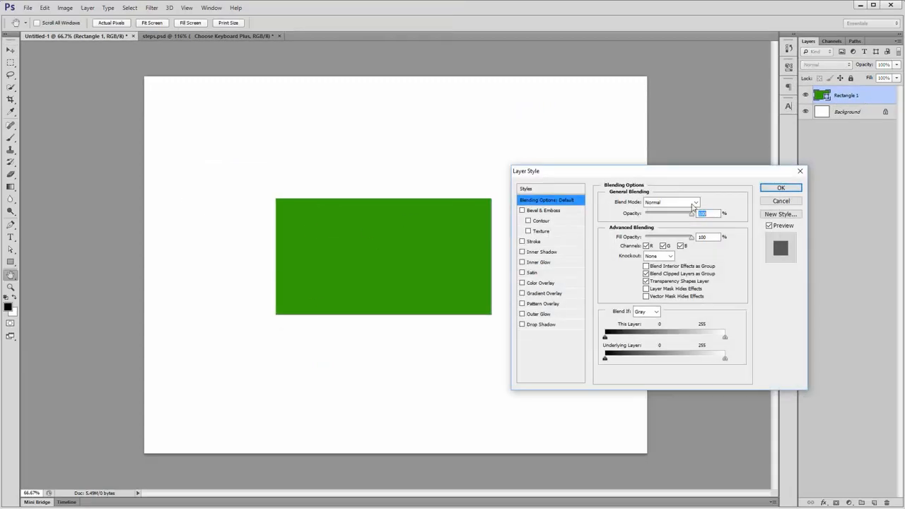
pyautogui.click(552, 294)
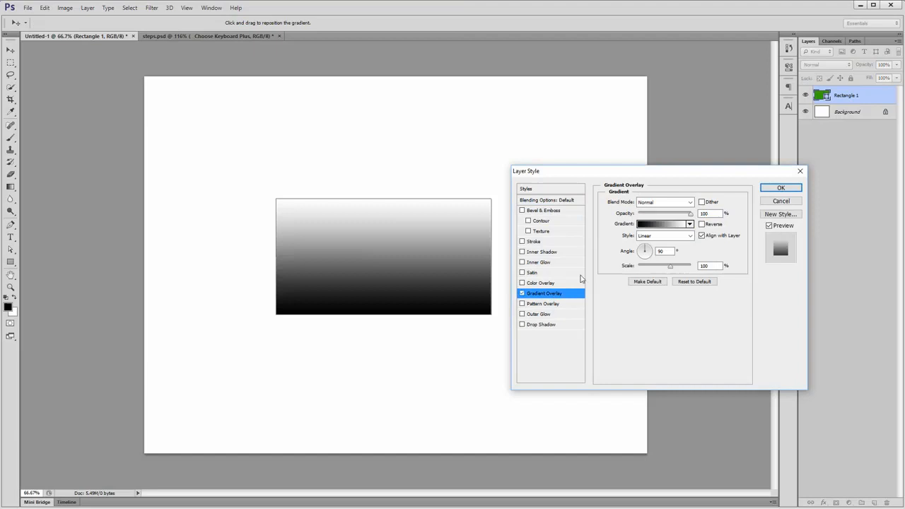
pyautogui.click(663, 224)
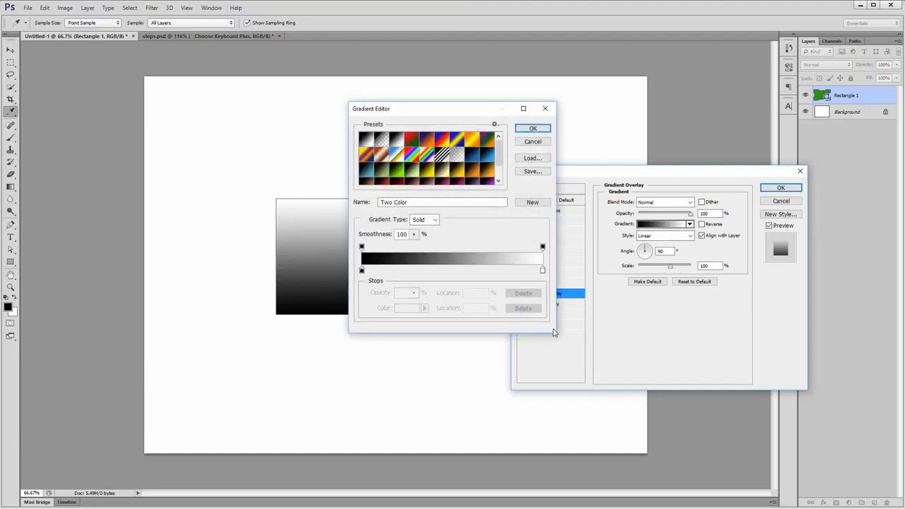
pyautogui.moveTo(554, 332); pyautogui.dragTo(659, 391)
pyautogui.click(476, 171)
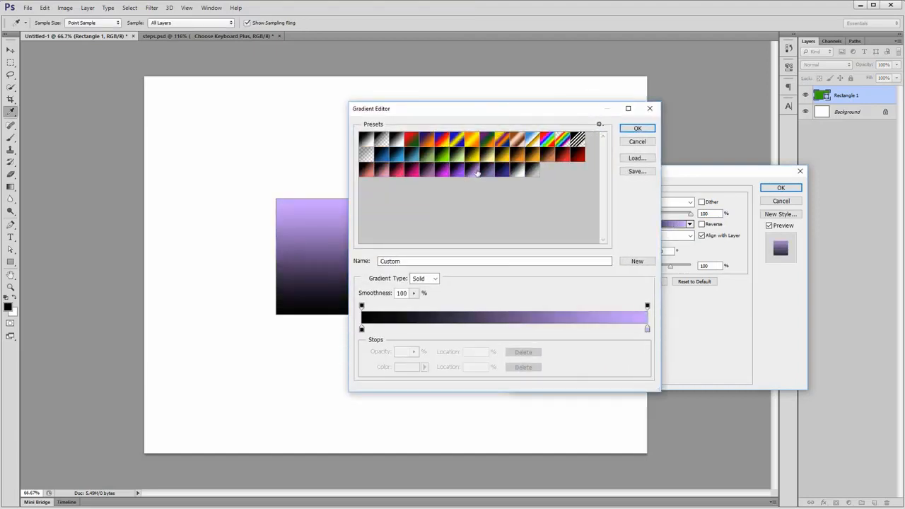
pyautogui.click(487, 157)
pyautogui.click(472, 155)
pyautogui.click(456, 156)
pyautogui.moveTo(500, 113); pyautogui.dragTo(631, 115)
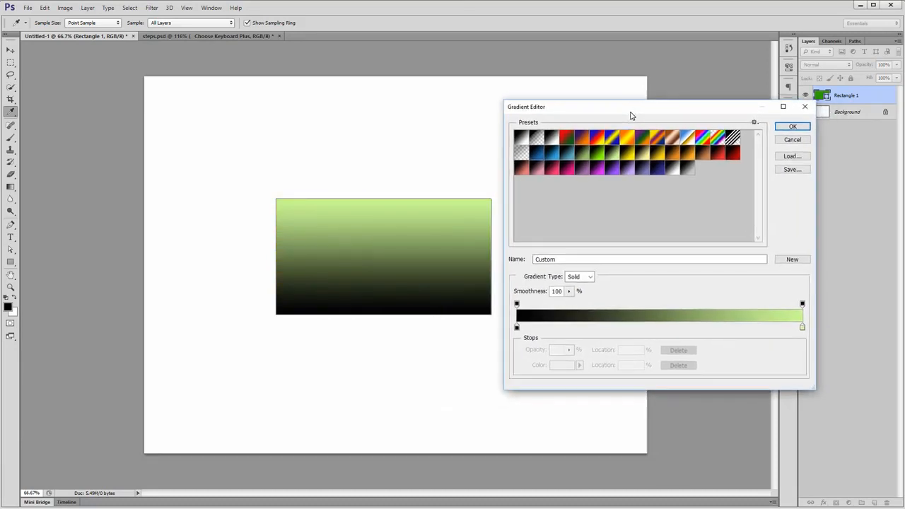
# - Build a gradient with a dark red left stop and a grey right stop
pyautogui.click(525, 138)
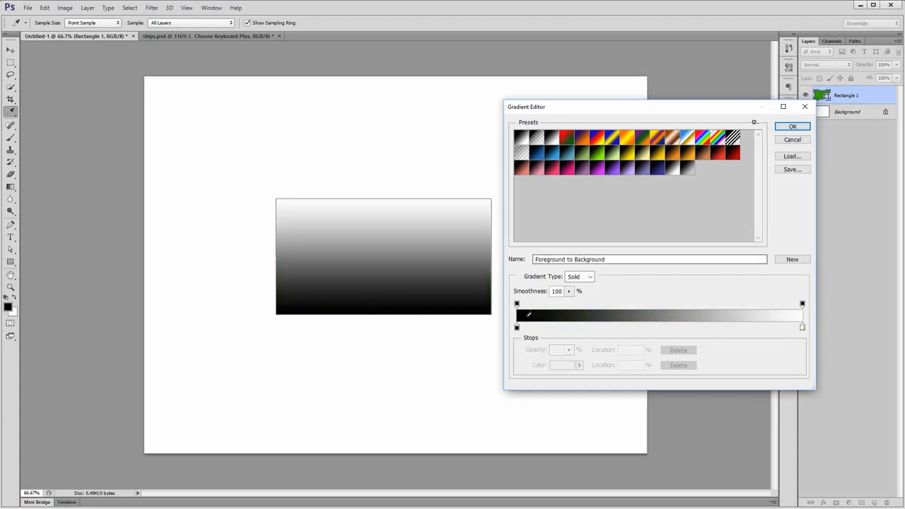
pyautogui.doubleClick(516, 329)
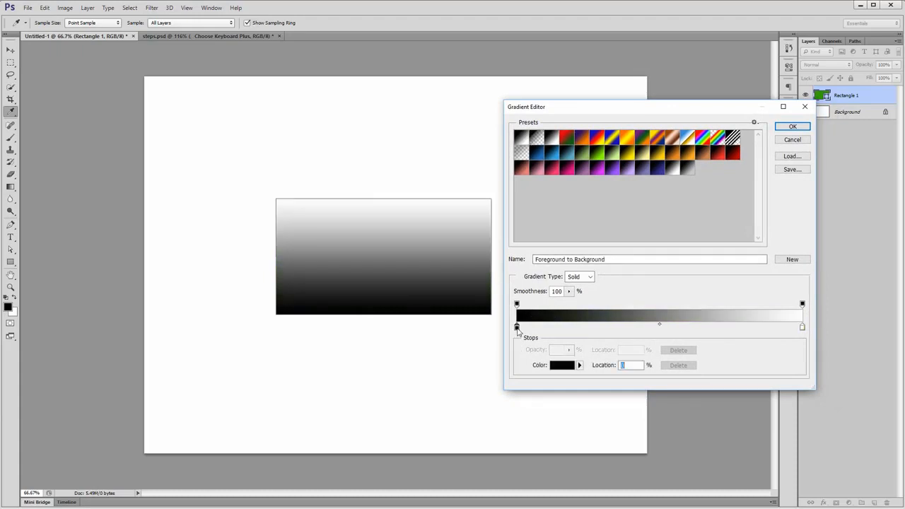
pyautogui.moveTo(608, 268); pyautogui.dragTo(660, 226)
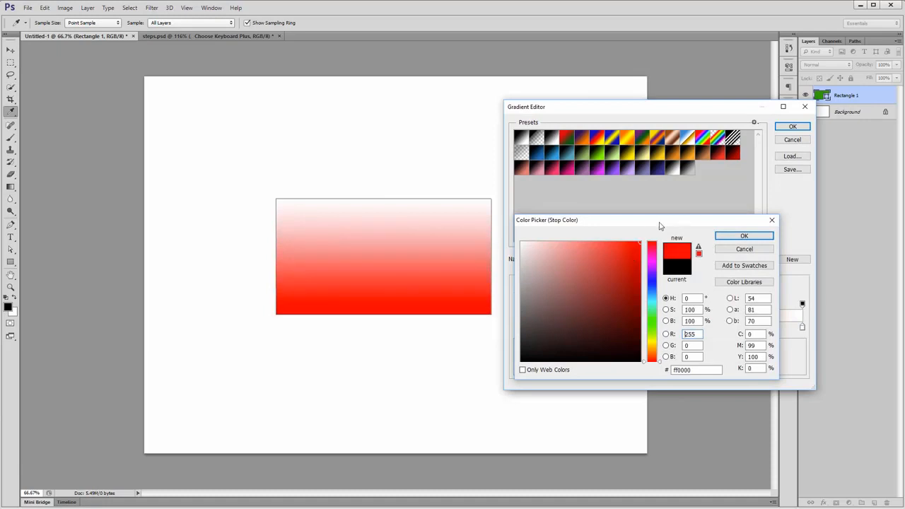
pyautogui.click(457, 59)
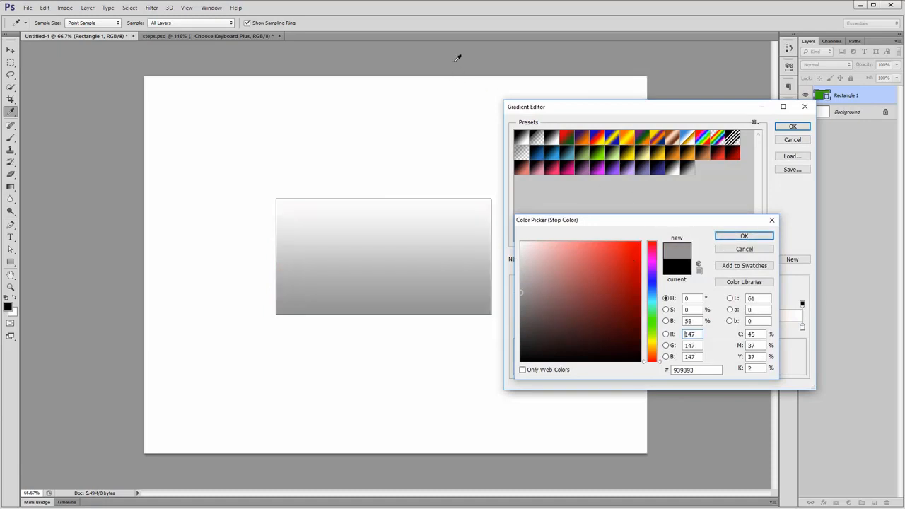
pyautogui.click(593, 281)
pyautogui.click(743, 236)
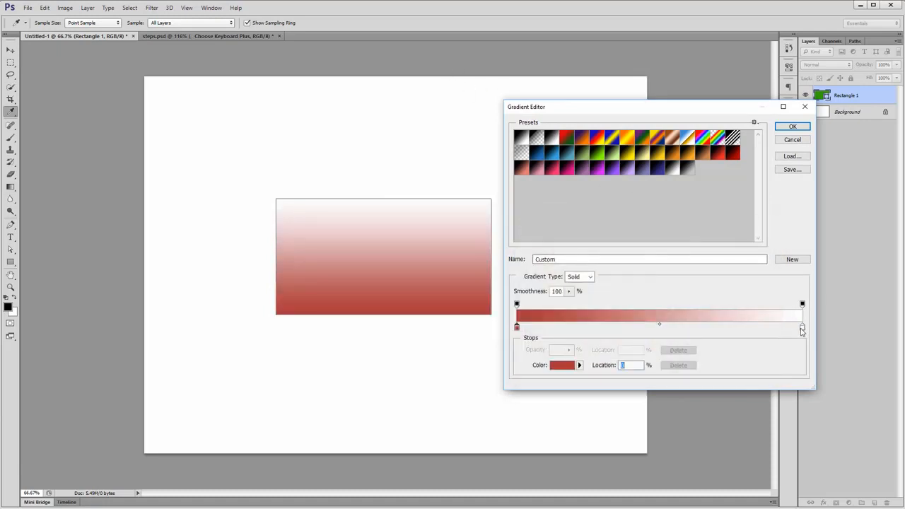
pyautogui.doubleClick(801, 328)
pyautogui.click(581, 67)
pyautogui.click(744, 235)
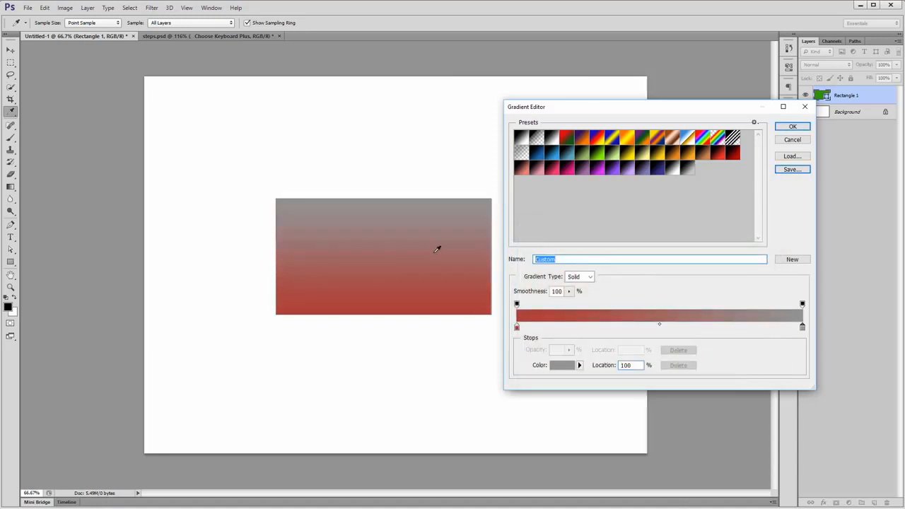
# - Save the gradient as the preset 'red to grey' and apply the Gradient Overlay
pyautogui.write('red to grey')
pyautogui.click(799, 261)
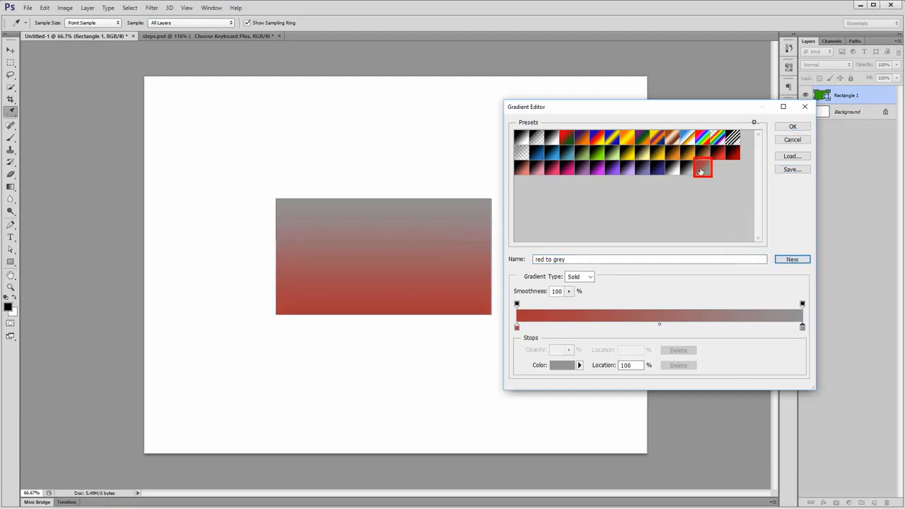
pyautogui.click(791, 127)
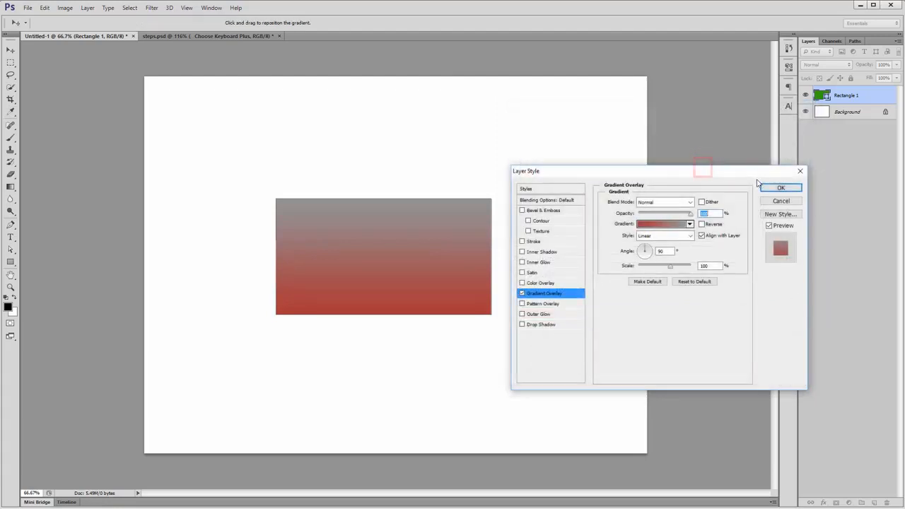
pyautogui.click(827, 186)
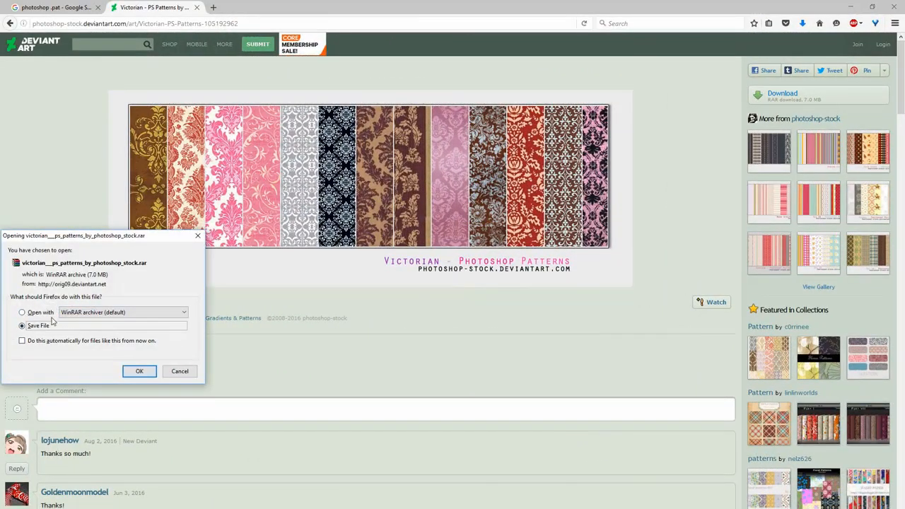
# - Save the Victorian patterns download and open its .pat file to load the patterns
pyautogui.click(129, 371)
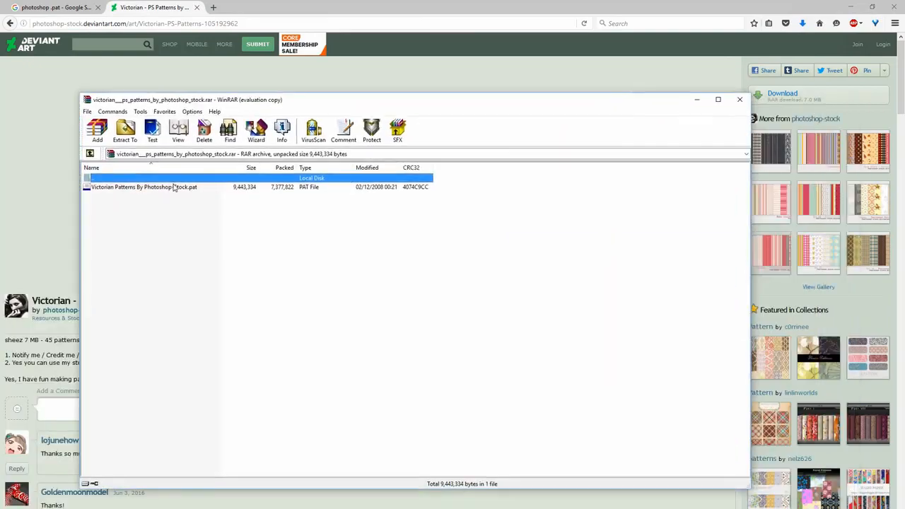
pyautogui.click(143, 188)
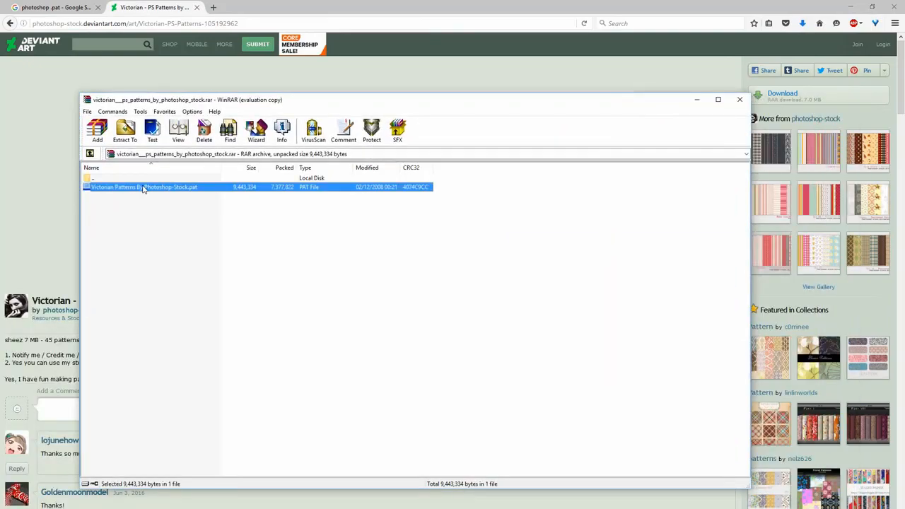
pyautogui.doubleClick(143, 188)
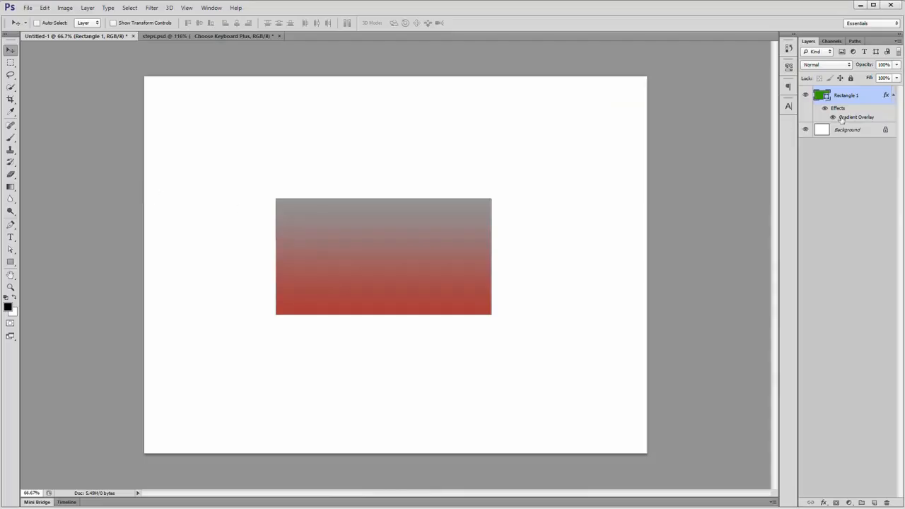
pyautogui.doubleClick(840, 118)
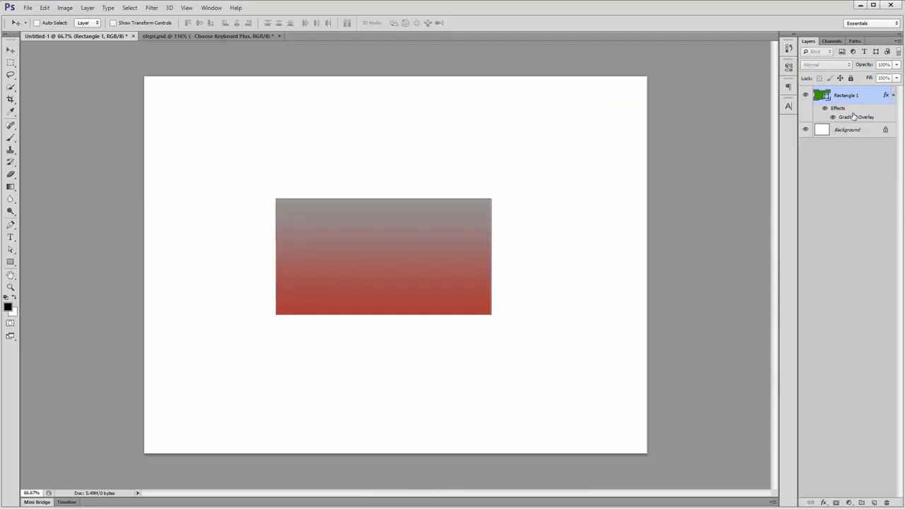
# - Turn off the Gradient Overlay and preview pink, dark damask and beige damask pattern overlays
pyautogui.click(542, 303)
pyautogui.click(522, 293)
pyautogui.click(667, 233)
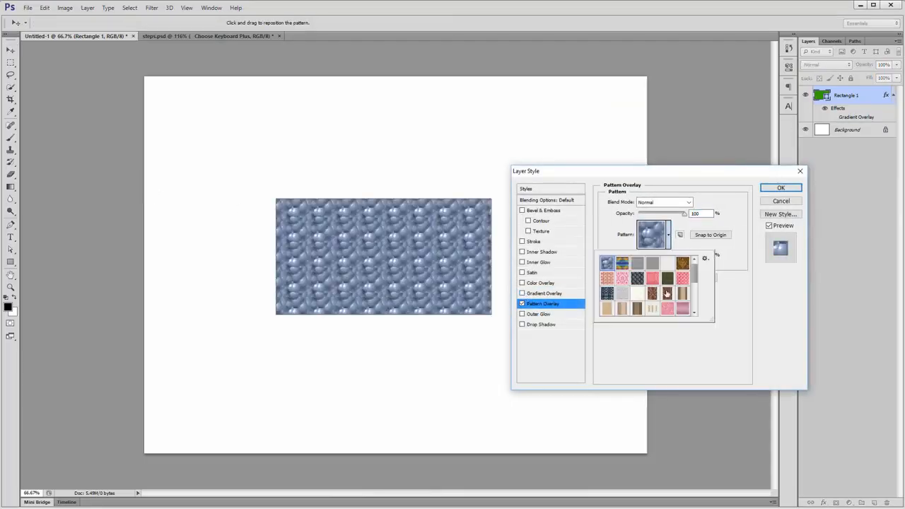
pyautogui.moveTo(715, 326); pyautogui.dragTo(804, 422)
pyautogui.click(697, 309)
pyautogui.click(742, 308)
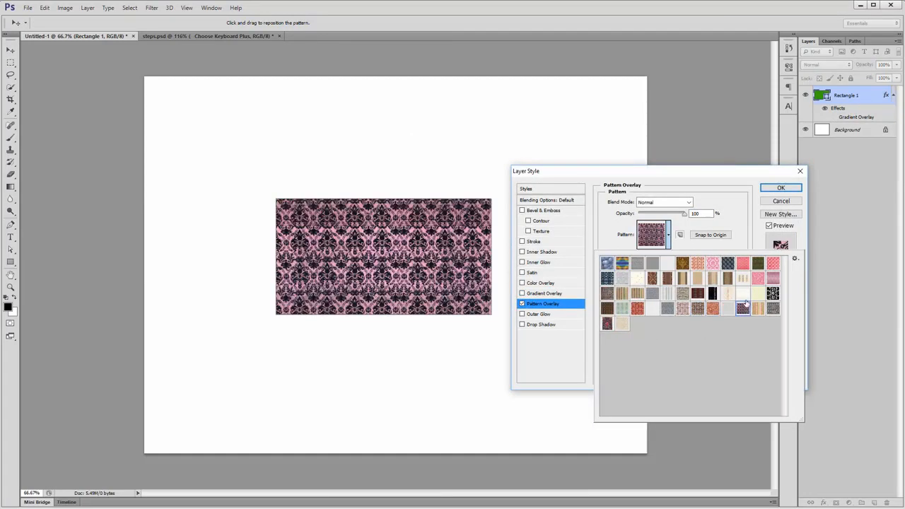
pyautogui.click(620, 324)
pyautogui.click(735, 207)
# - Remove the pattern overlay and add a Drop Shadow to the rectangle
pyautogui.click(522, 304)
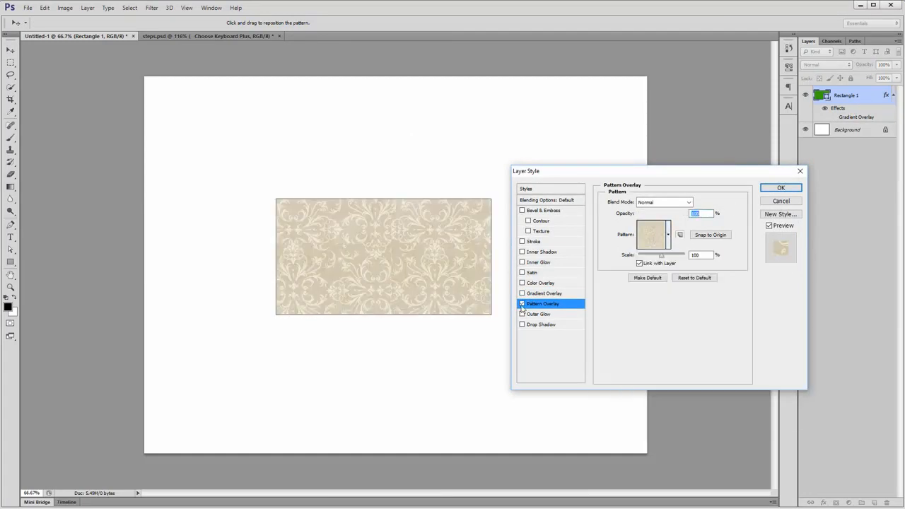
pyautogui.click(522, 324)
pyautogui.click(539, 325)
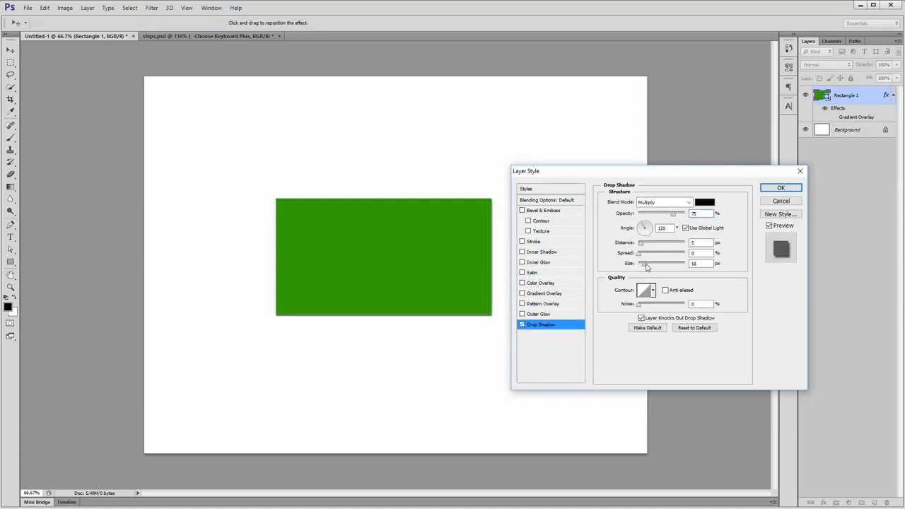
# - Tune the drop shadow's size, distance and opacity, bringing opacity to about 51%
pyautogui.moveTo(646, 266); pyautogui.dragTo(661, 215)
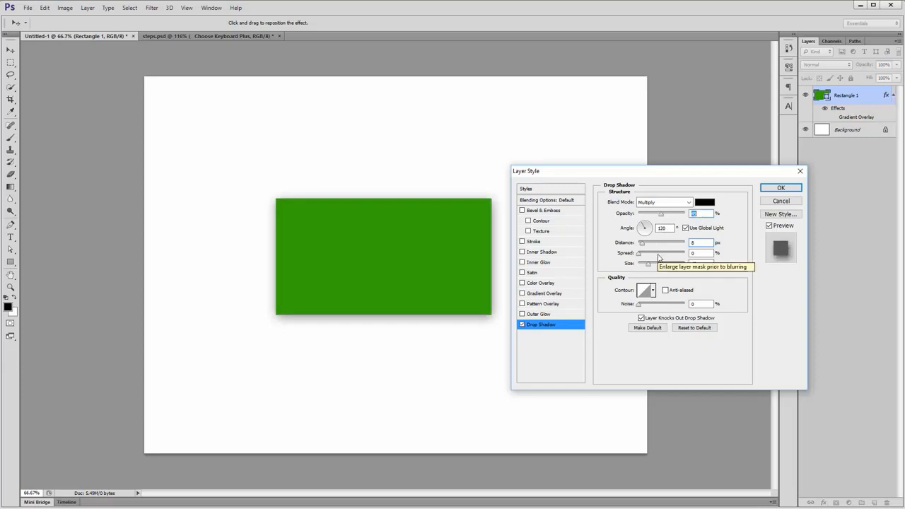
pyautogui.moveTo(641, 243); pyautogui.dragTo(643, 268)
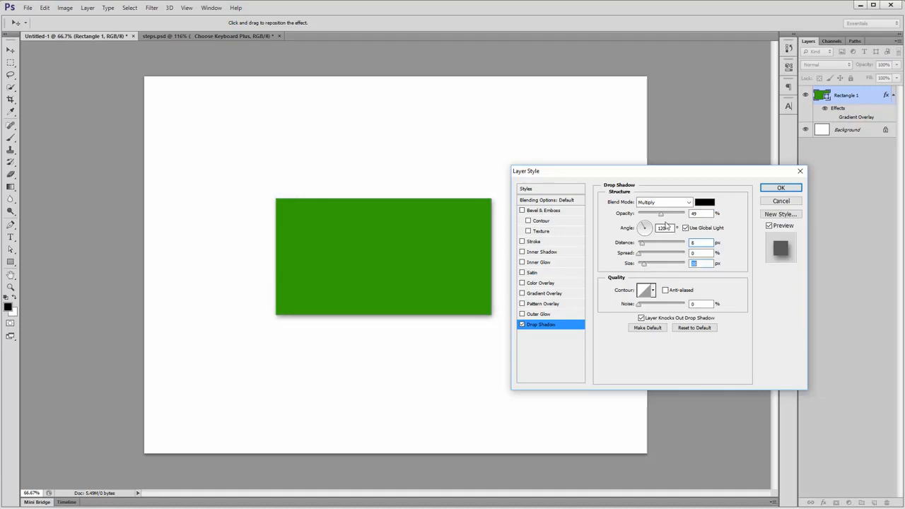
pyautogui.moveTo(661, 214); pyautogui.dragTo(750, 249)
pyautogui.moveTo(676, 244); pyautogui.dragTo(642, 244)
pyautogui.moveTo(684, 214); pyautogui.dragTo(661, 214)
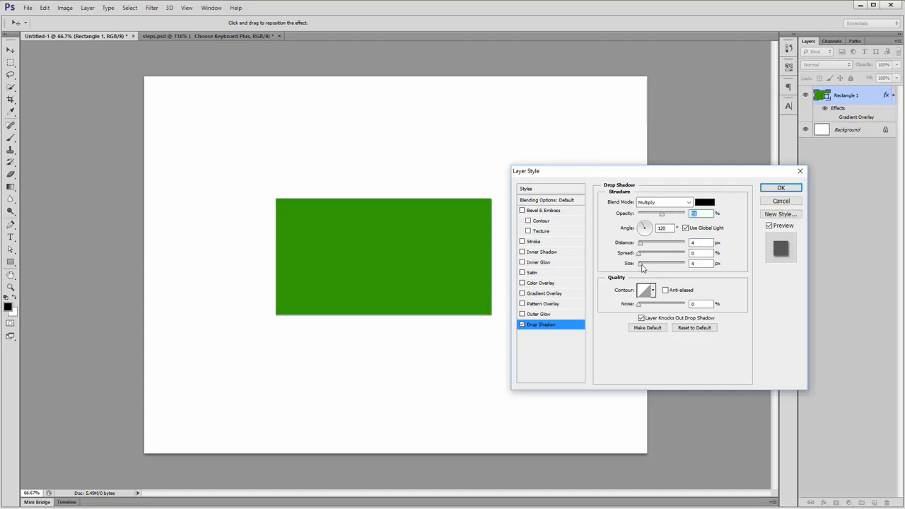
pyautogui.moveTo(642, 267); pyautogui.dragTo(643, 265)
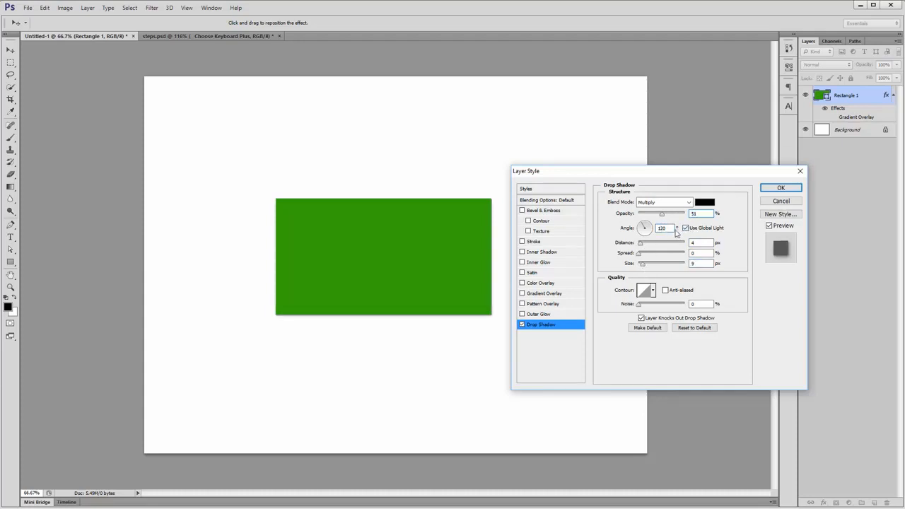
# - Settle the shadow at size 10, distance 41 and angle 45°, apply it, and move the rectangle up
pyautogui.write('90')
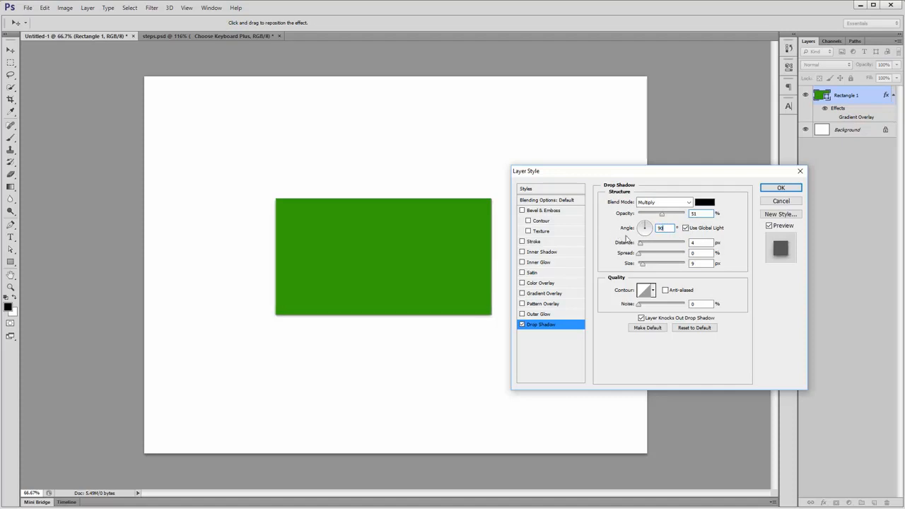
pyautogui.moveTo(641, 244); pyautogui.dragTo(645, 268)
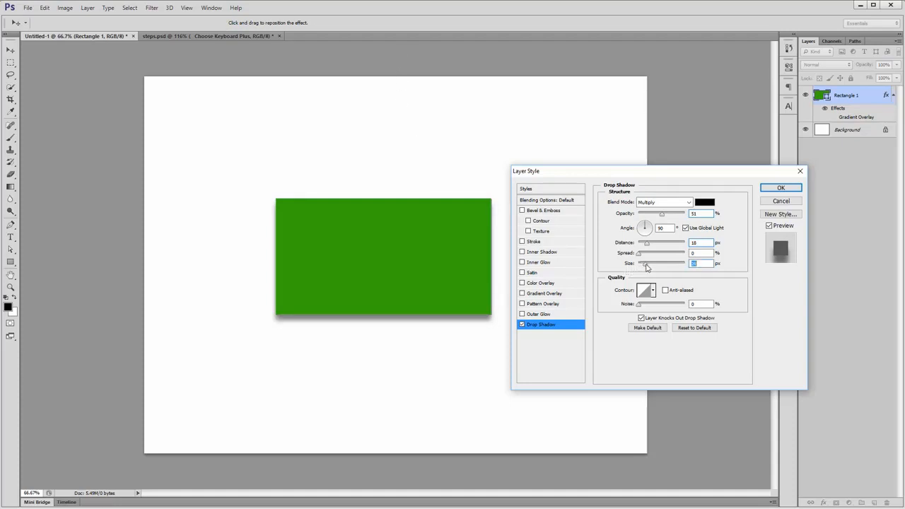
pyautogui.moveTo(645, 264); pyautogui.dragTo(657, 244)
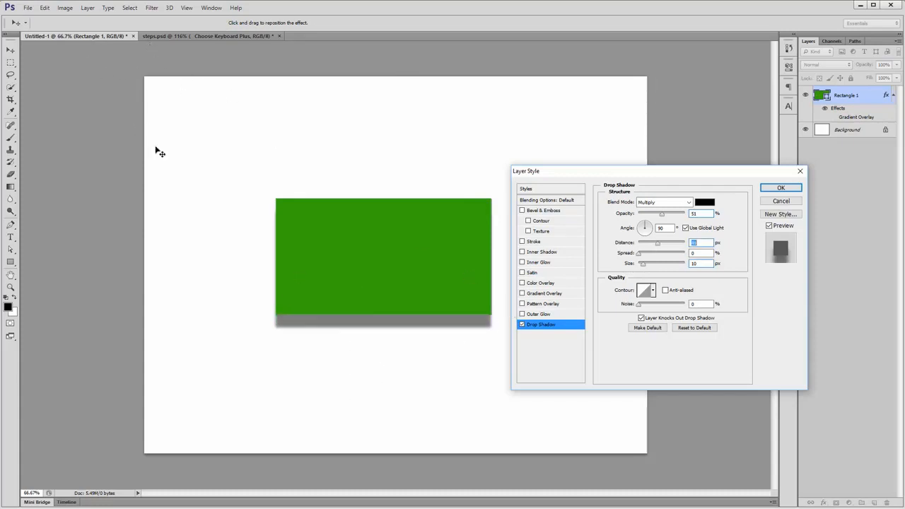
pyautogui.doubleClick(673, 227)
pyautogui.write('120')
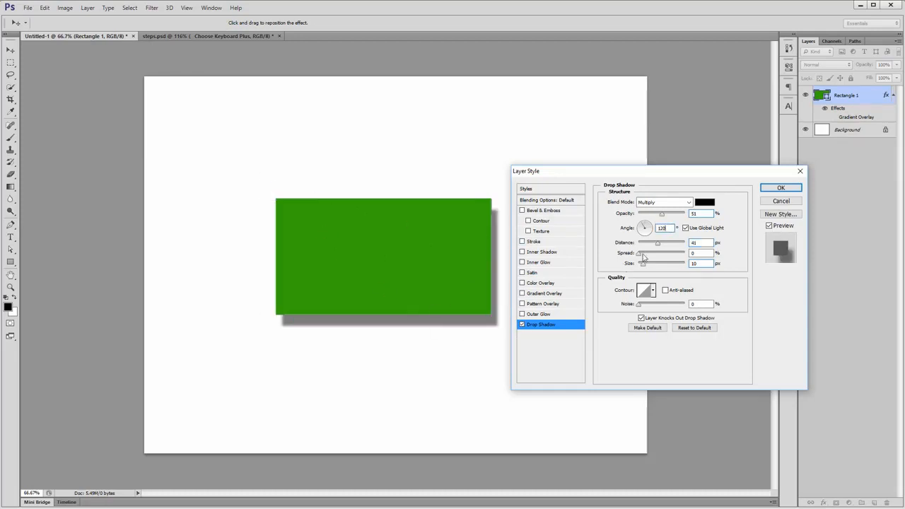
pyautogui.write('45')
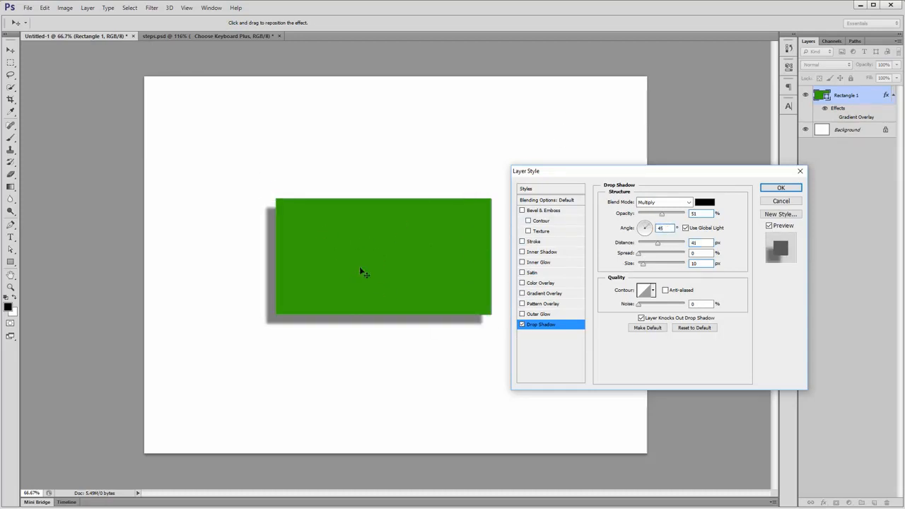
pyautogui.click(780, 187)
pyautogui.moveTo(380, 262); pyautogui.dragTo(492, 307)
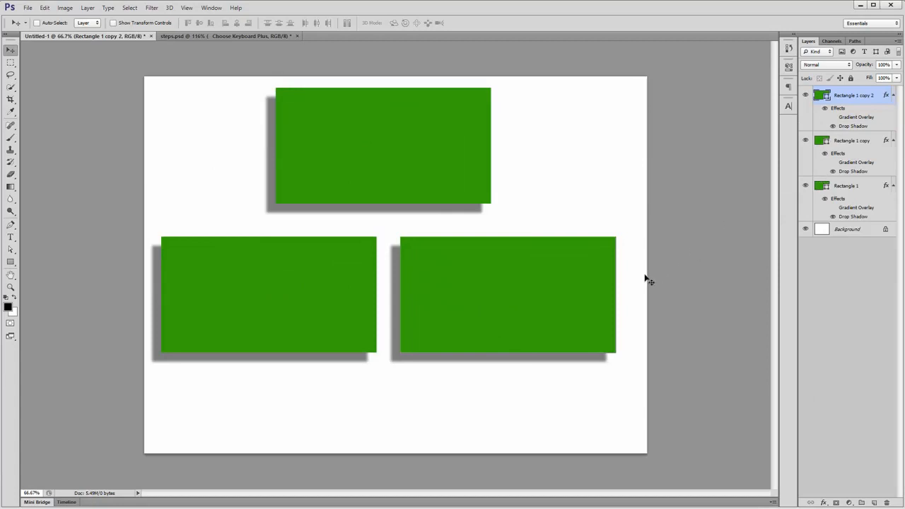
# - Alt-drag a fourth rectangle copy below and extend the canvas downward with the Crop tool
pyautogui.keyDown('alt'); pyautogui.moveTo(576, 342); pyautogui.dragTo(463, 472); pyautogui.keyUp('alt')
pyautogui.press('c')
pyautogui.moveTo(551, 459); pyautogui.dragTo(553, 478)
pyautogui.press('Return')
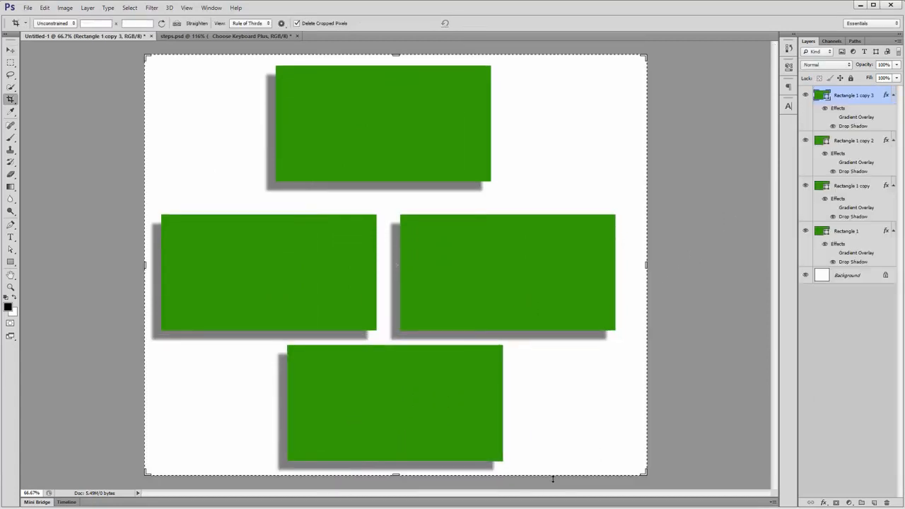
pyautogui.press('v')
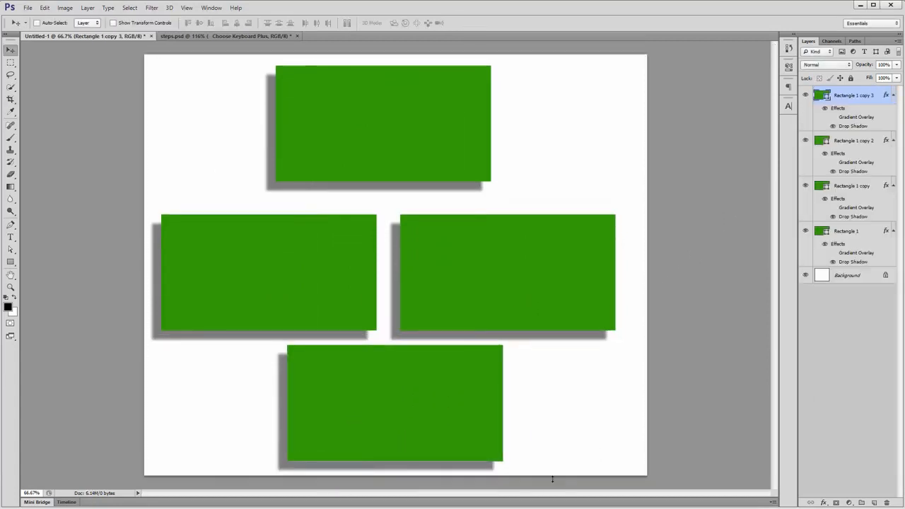
# - Set the bottom rectangle's shadow angle to -90° with Use Global Light unchecked
pyautogui.doubleClick(859, 127)
pyautogui.press('Tab')
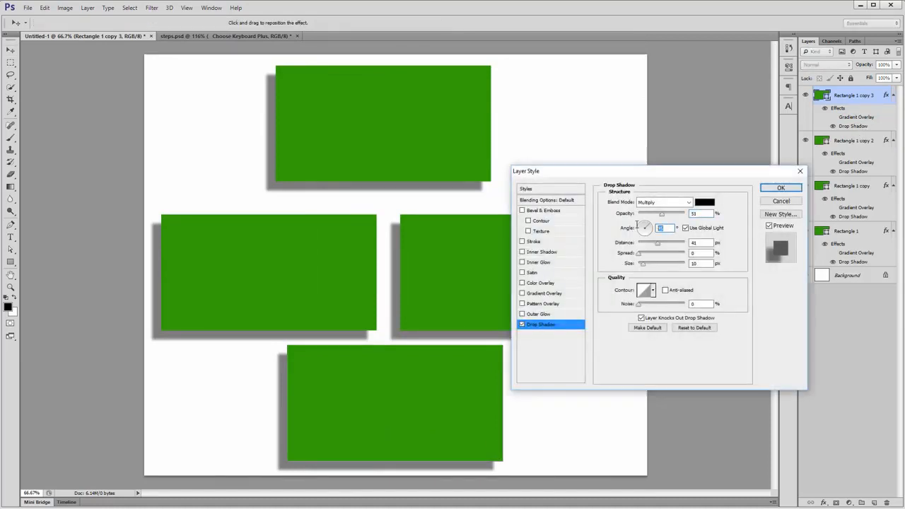
pyautogui.write('-90')
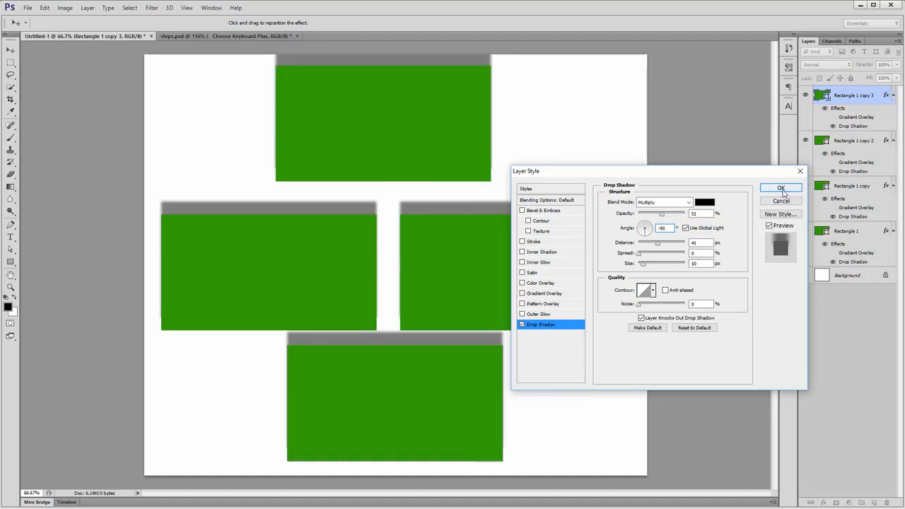
pyautogui.click(698, 230)
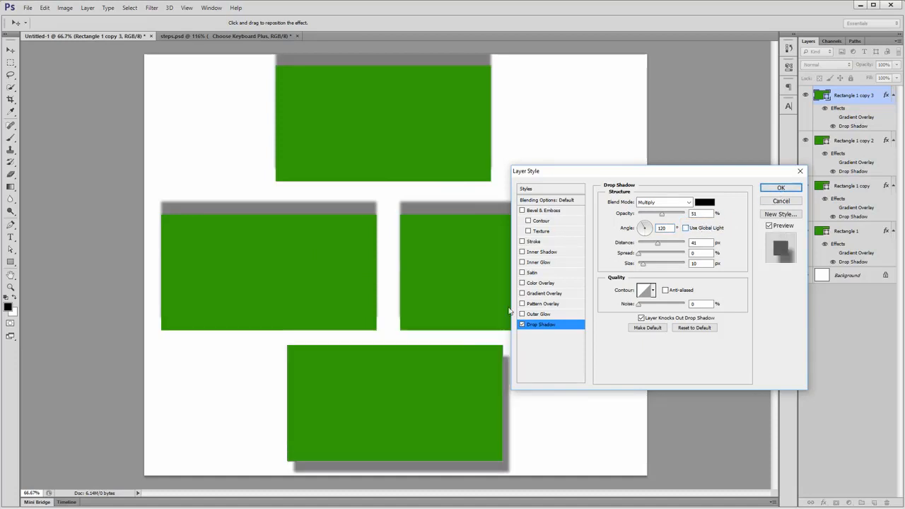
pyautogui.moveTo(645, 230); pyautogui.dragTo(657, 222)
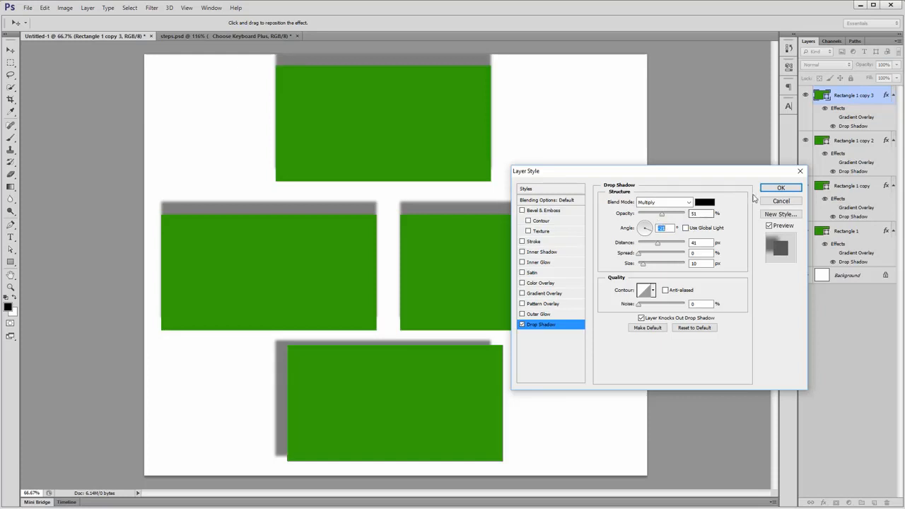
pyautogui.click(763, 189)
# - Move Rectangle 1 to line up with the bottom rectangle
pyautogui.keyDown('ctrl'); pyautogui.click(398, 121); pyautogui.keyUp('ctrl')
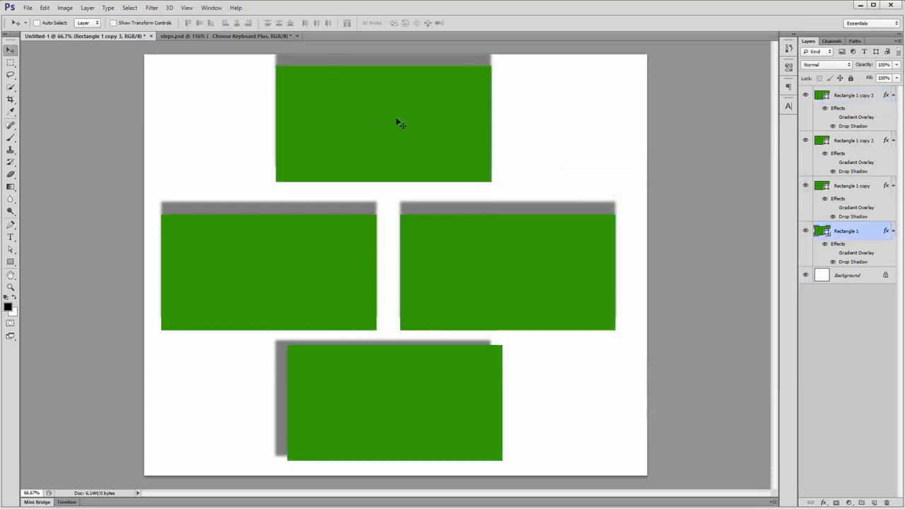
pyautogui.moveTo(398, 121); pyautogui.dragTo(409, 127)
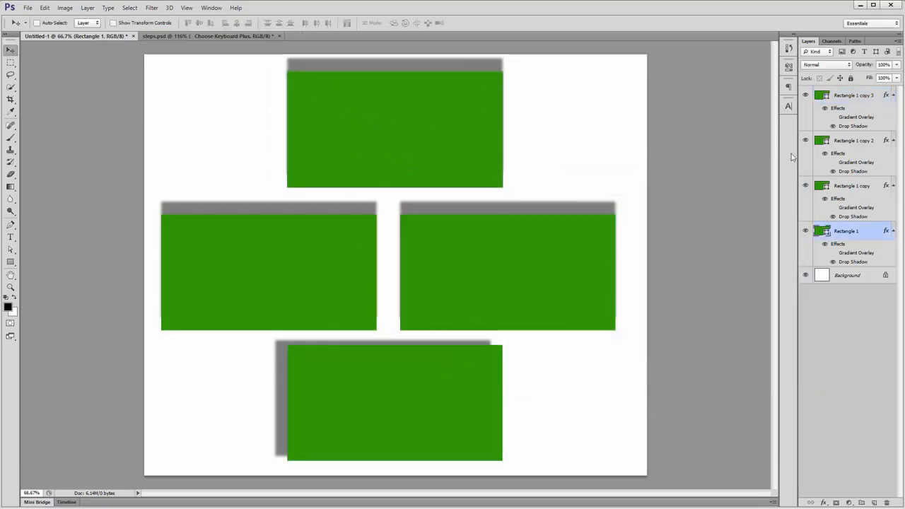
pyautogui.doubleClick(863, 126)
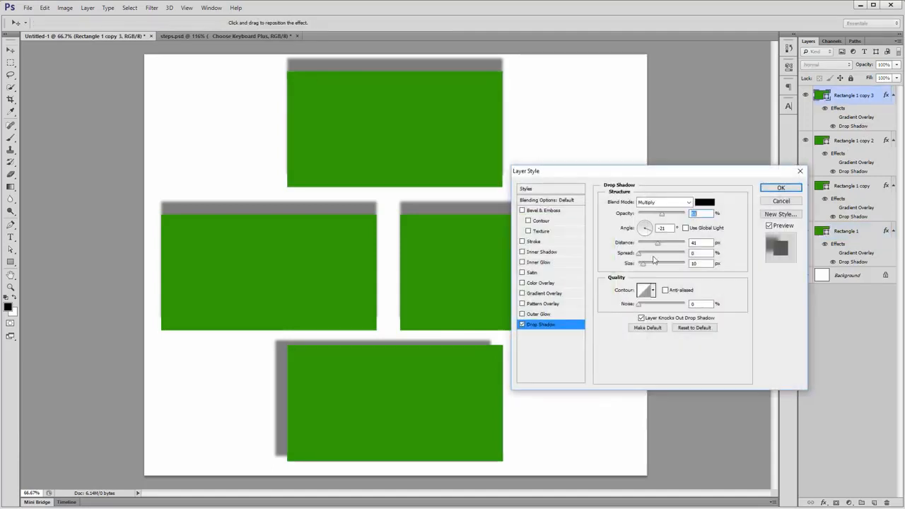
# - Add a red Stroke to the bottom rectangle, positioned Inside
pyautogui.click(551, 243)
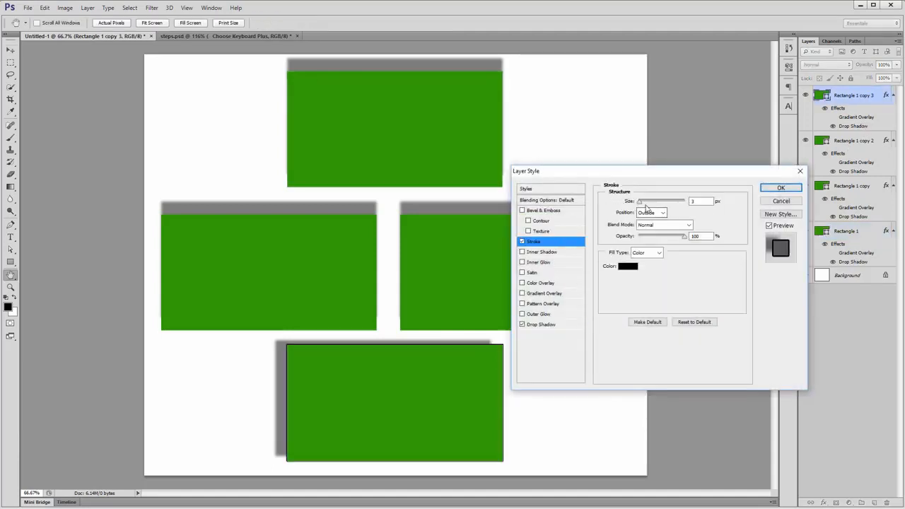
pyautogui.moveTo(640, 202); pyautogui.dragTo(646, 205)
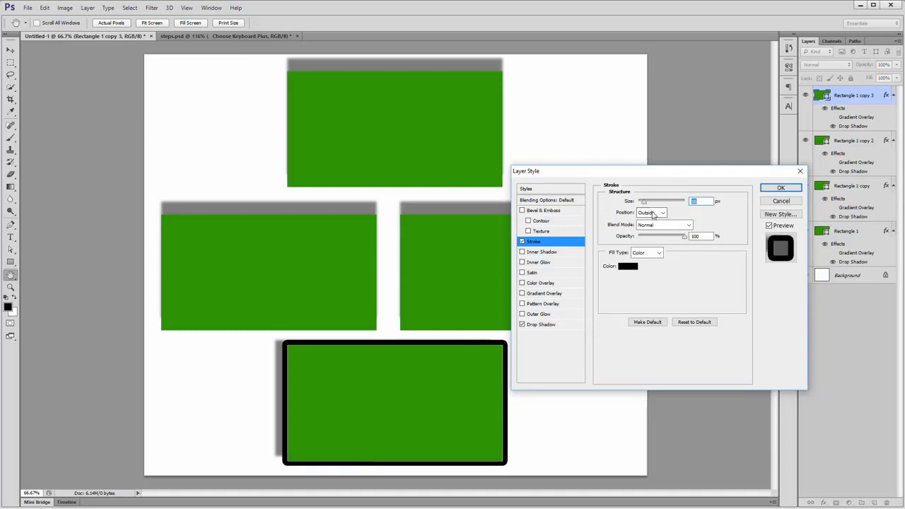
pyautogui.click(627, 265)
pyautogui.click(626, 266)
pyautogui.click(744, 236)
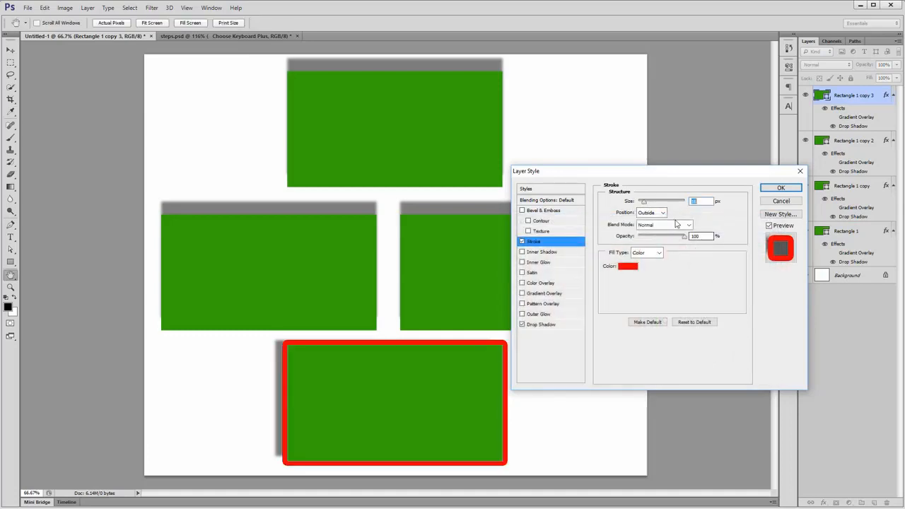
pyautogui.click(660, 213)
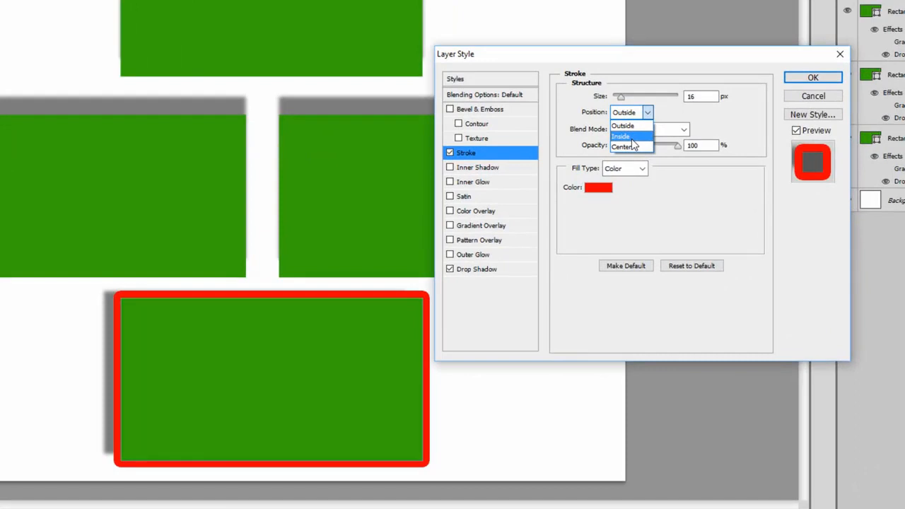
pyautogui.click(634, 138)
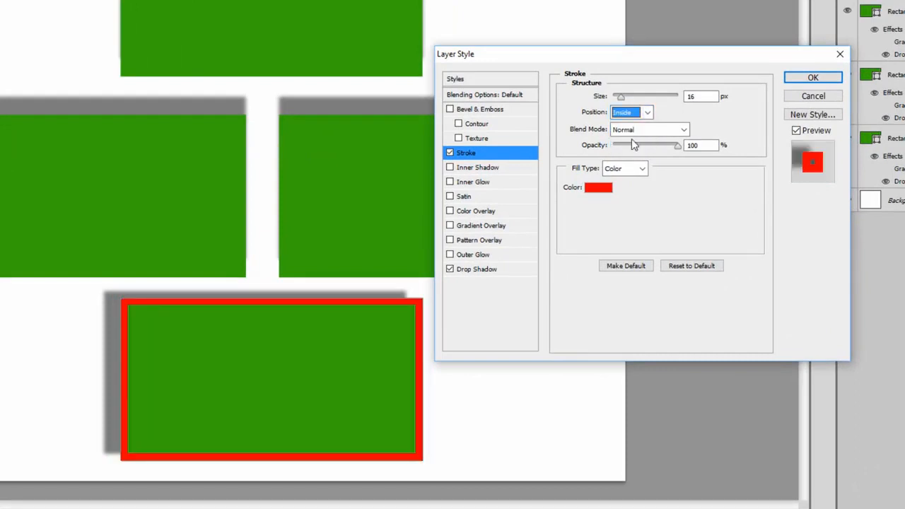
# - Reduce the stroke size to 3, keep it Inside, and apply the layer style
pyautogui.scroll(1, 636, 113)
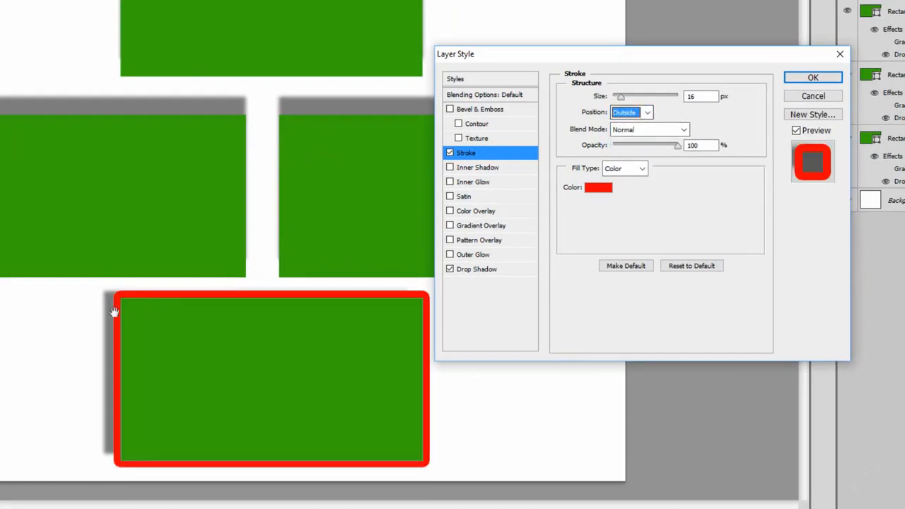
pyautogui.moveTo(620, 97)
pyautogui.mouseDown()
pyautogui.moveTo(641, 98)
pyautogui.moveTo(624, 103)
pyautogui.mouseUp()
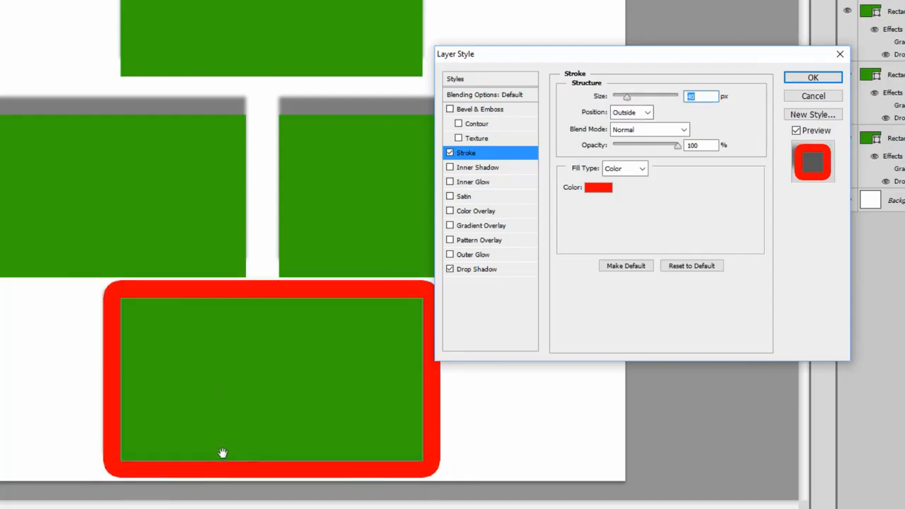
pyautogui.write('3')
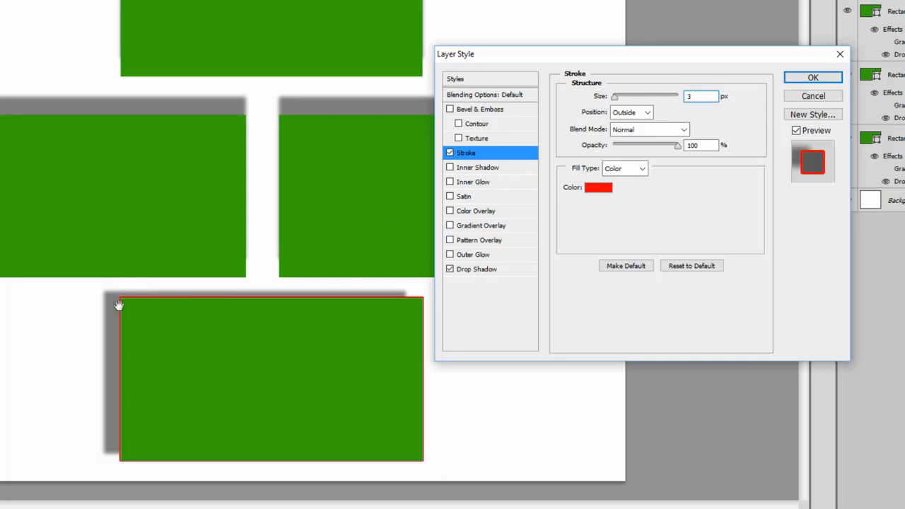
pyautogui.scroll(3, 705, 98)
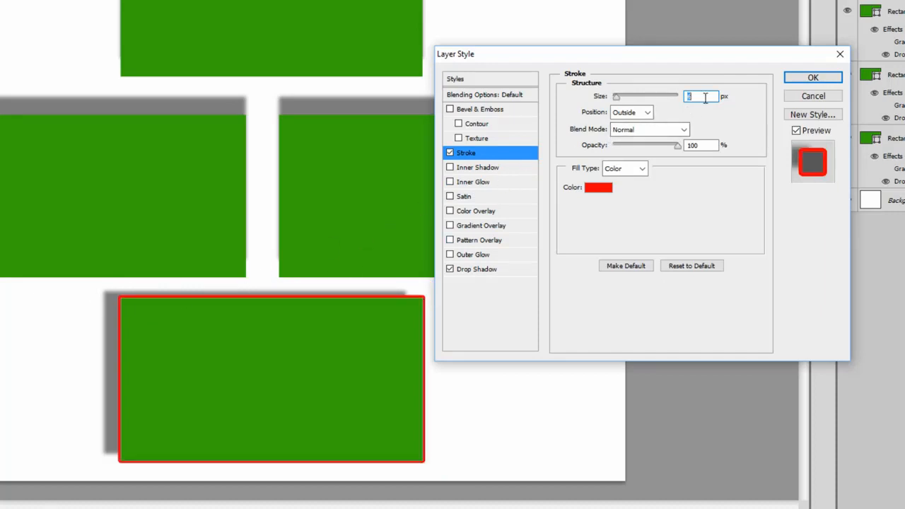
pyautogui.scroll(12, 705, 97)
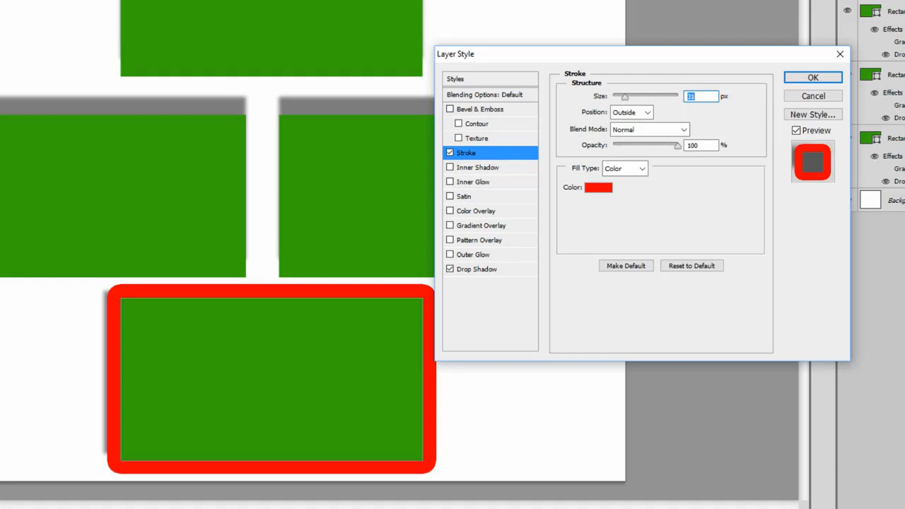
pyautogui.click(631, 112)
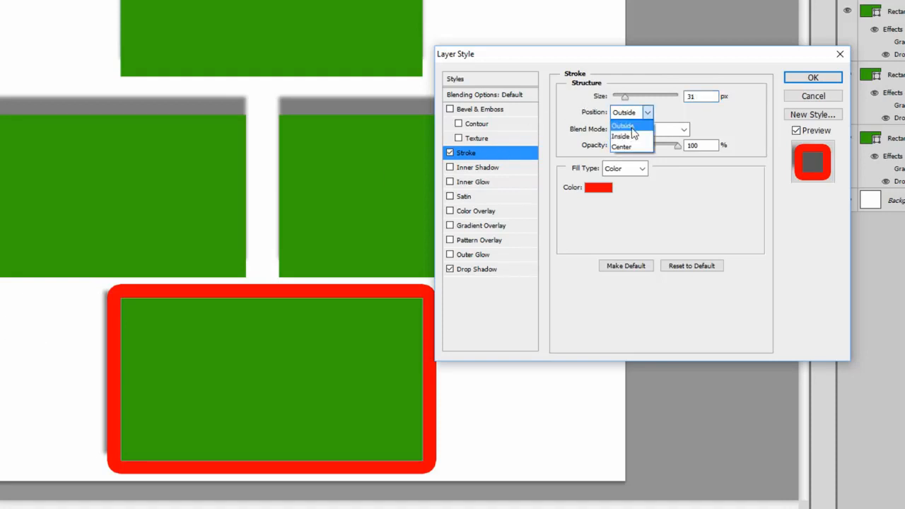
pyautogui.click(631, 131)
pyautogui.click(695, 97)
pyautogui.scroll(-15, 695, 98)
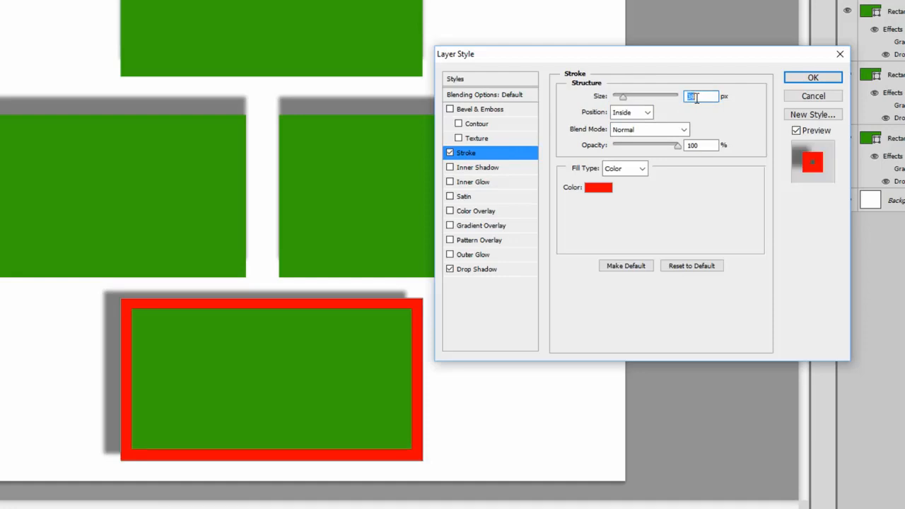
pyautogui.scroll(-6, 696, 98)
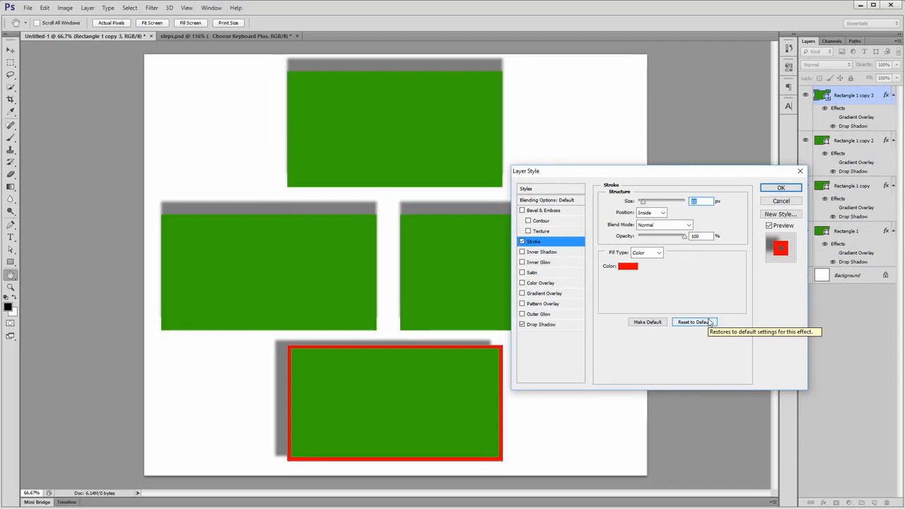
pyautogui.press('Return')
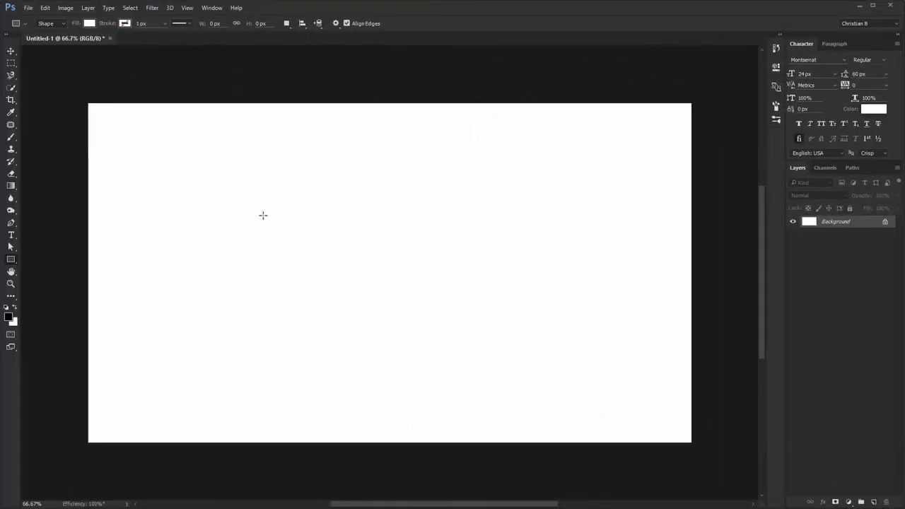
# - Draw a new rectangle near the canvas centre and pick a bright blue fill
pyautogui.moveTo(283, 209); pyautogui.dragTo(467, 297)
pyautogui.press('v')
pyautogui.doubleClick(815, 219)
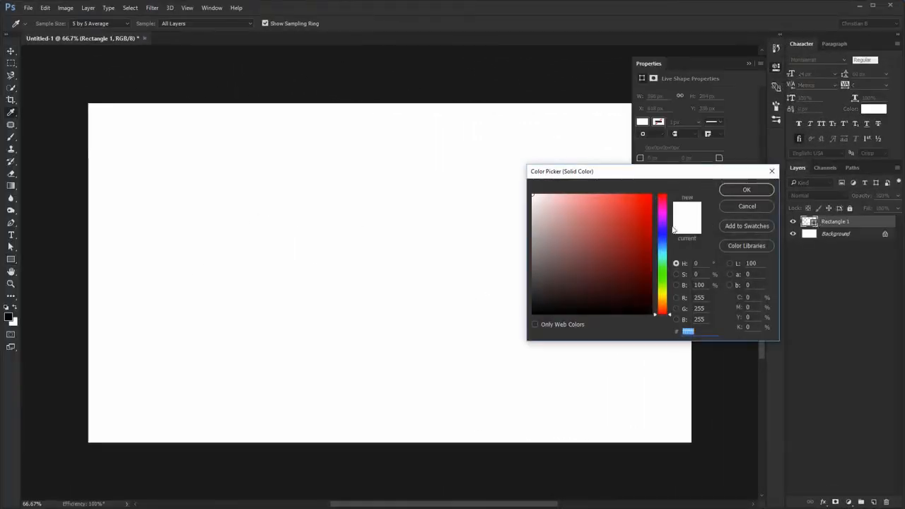
pyautogui.click(661, 245)
pyautogui.click(606, 209)
# - Confirm the blue fill and give Rectangle 1 an Outside stroke
pyautogui.press('Return')
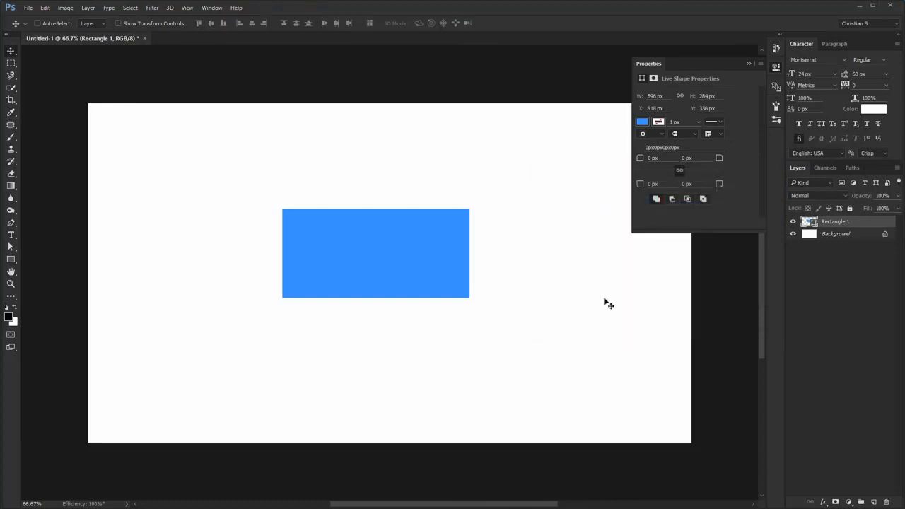
pyautogui.click(774, 68)
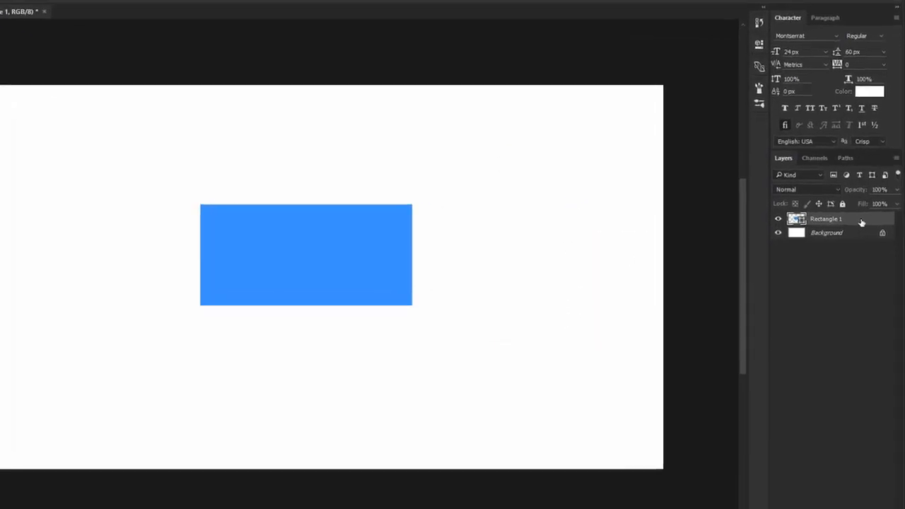
pyautogui.doubleClick(867, 224)
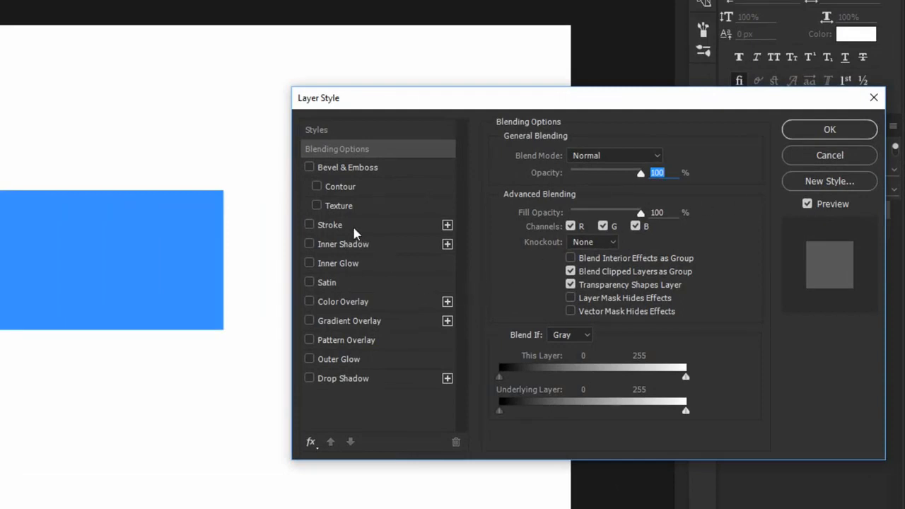
pyautogui.click(354, 225)
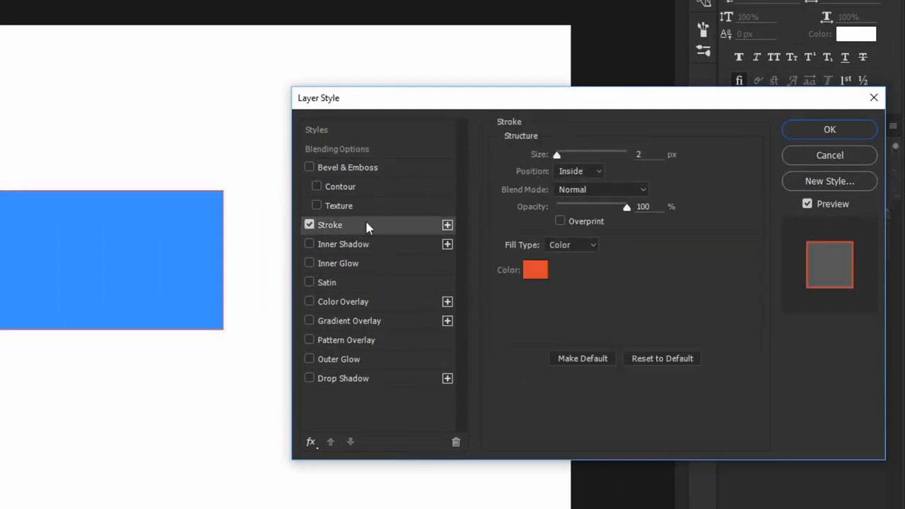
pyautogui.click(581, 172)
pyautogui.click(581, 185)
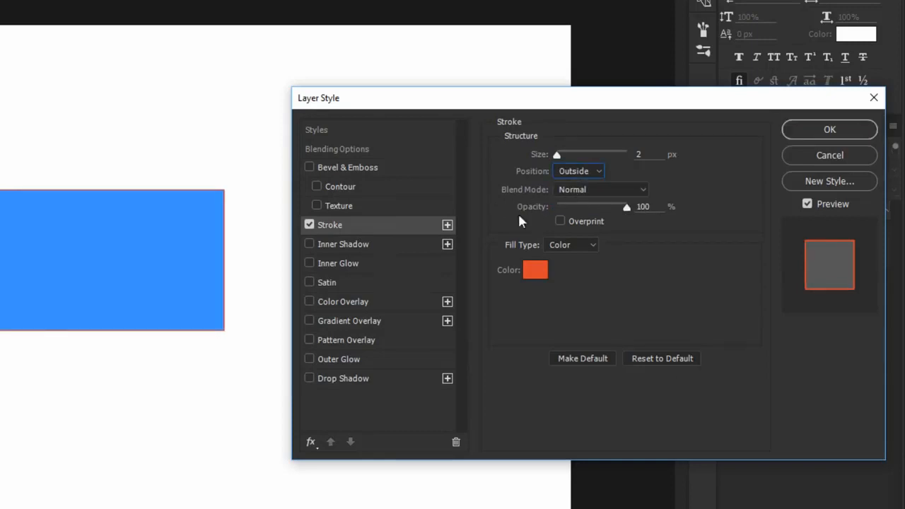
# - Add a second Stroke effect and set the first stroke's size to 10 px
pyautogui.click(447, 225)
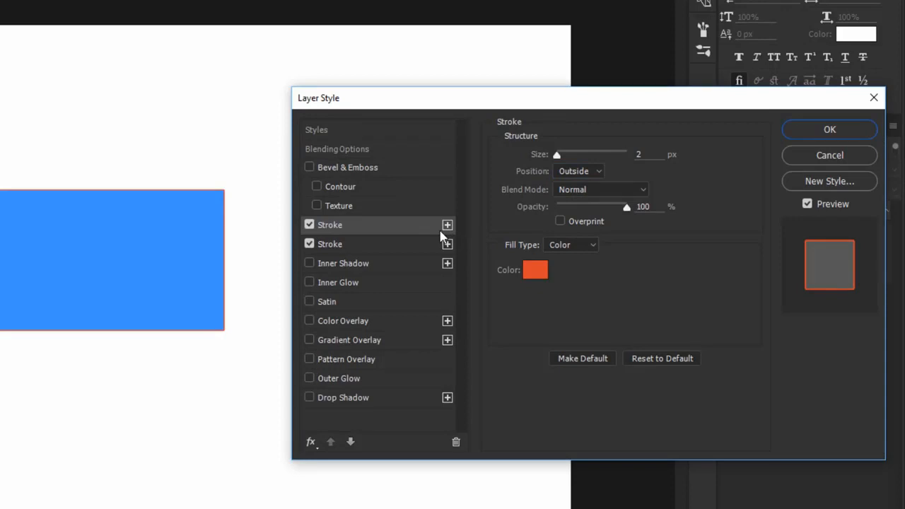
pyautogui.click(411, 247)
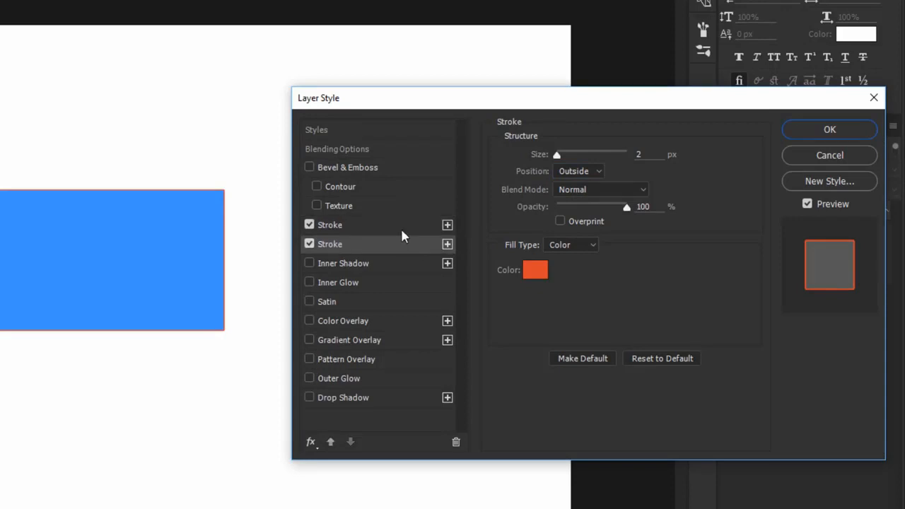
pyautogui.click(398, 230)
pyautogui.moveTo(556, 155); pyautogui.dragTo(564, 155)
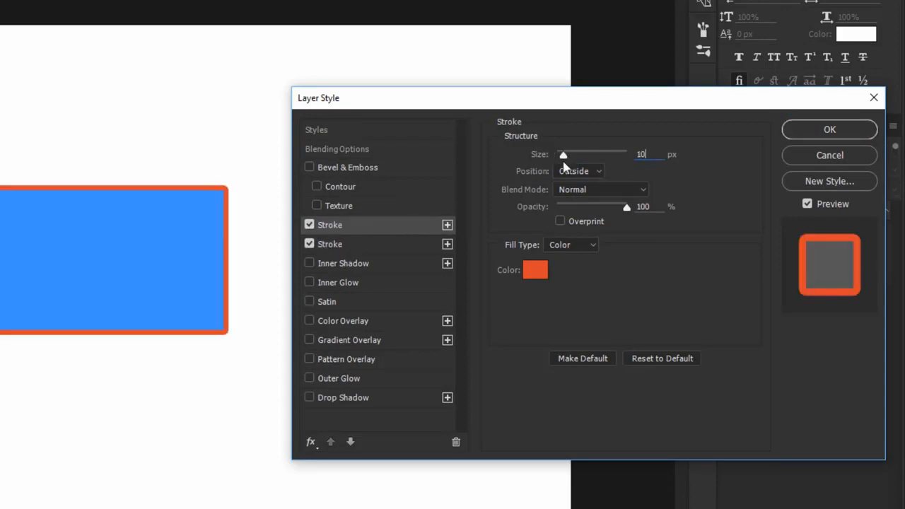
pyautogui.click(402, 244)
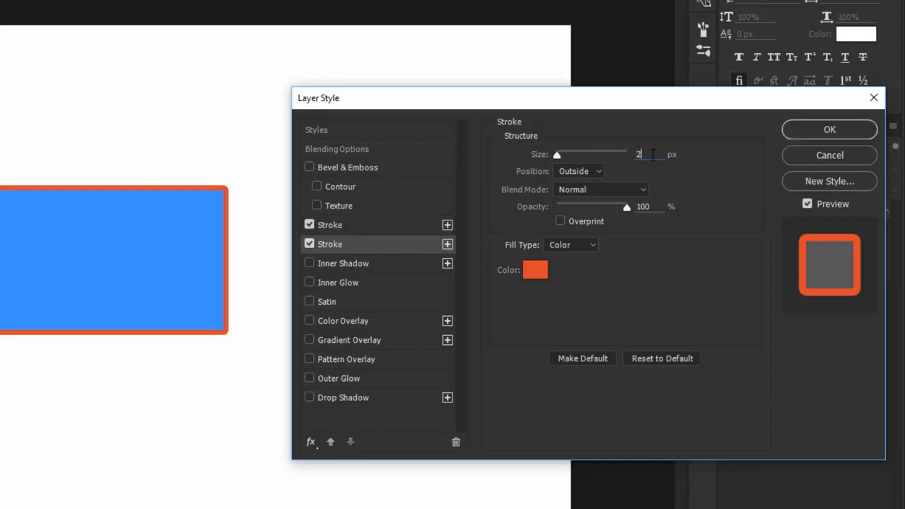
# - Colour the second stroke bright green 00ff72 and increase its size
pyautogui.click(540, 271)
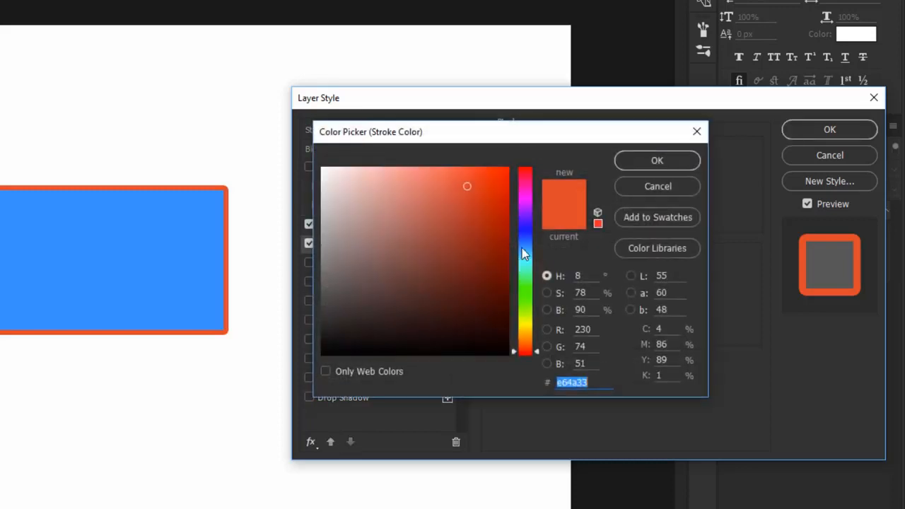
pyautogui.moveTo(527, 251); pyautogui.dragTo(530, 278)
pyautogui.moveTo(468, 215); pyautogui.dragTo(511, 166)
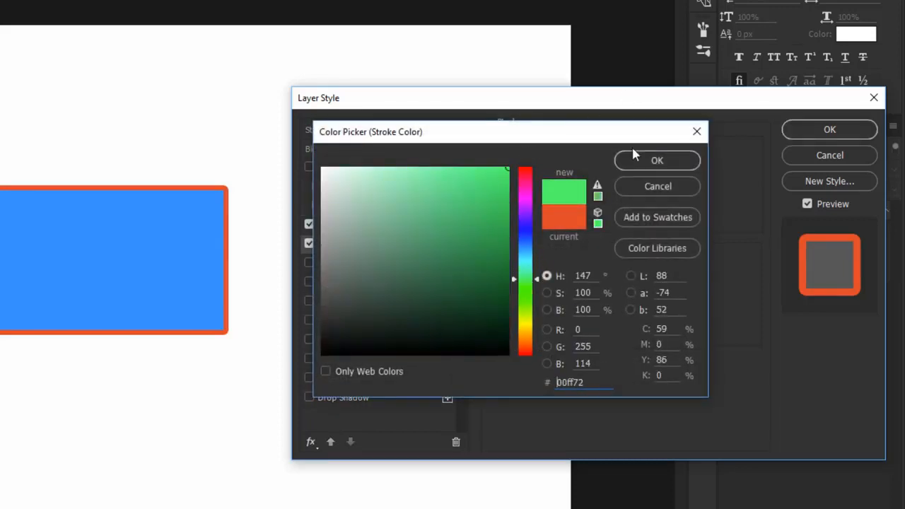
pyautogui.click(656, 161)
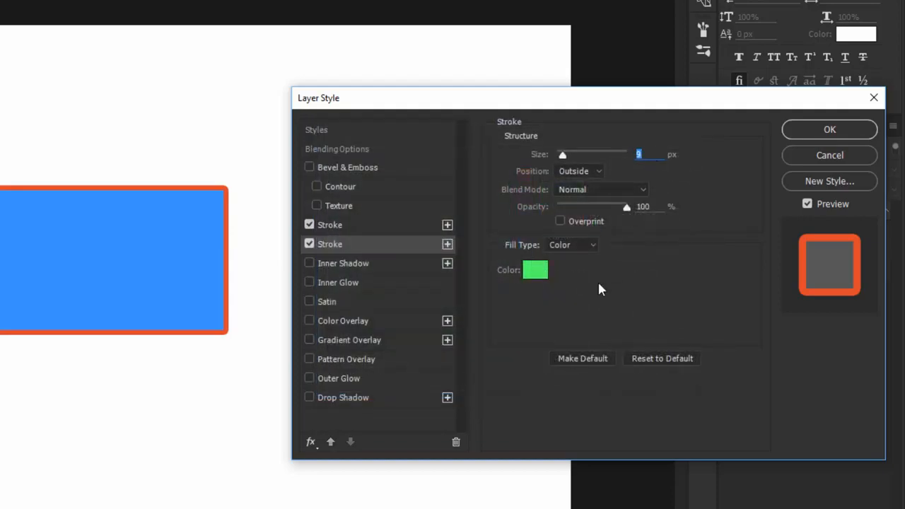
pyautogui.click(660, 155)
pyautogui.press('Up')
pyautogui.press('Up')
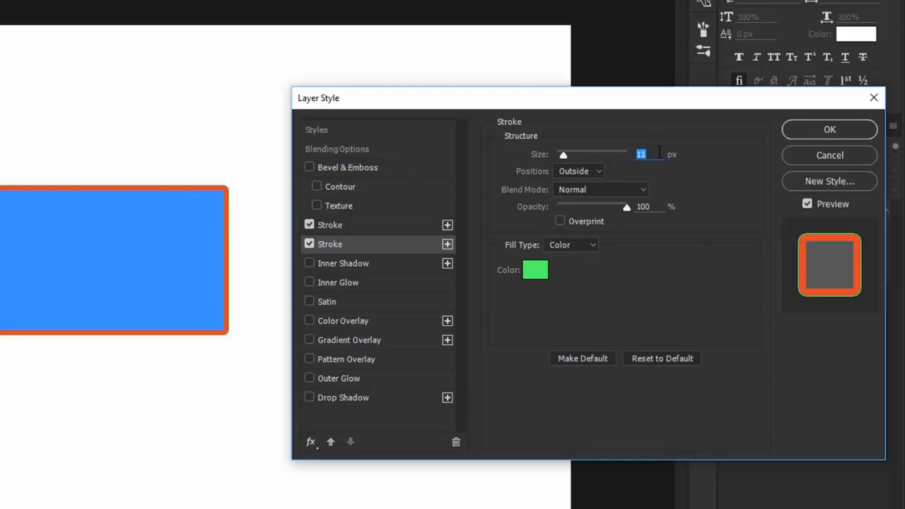
pyautogui.press('Up')
pyautogui.press('Up')
pyautogui.press('Up')
pyautogui.press('Up')
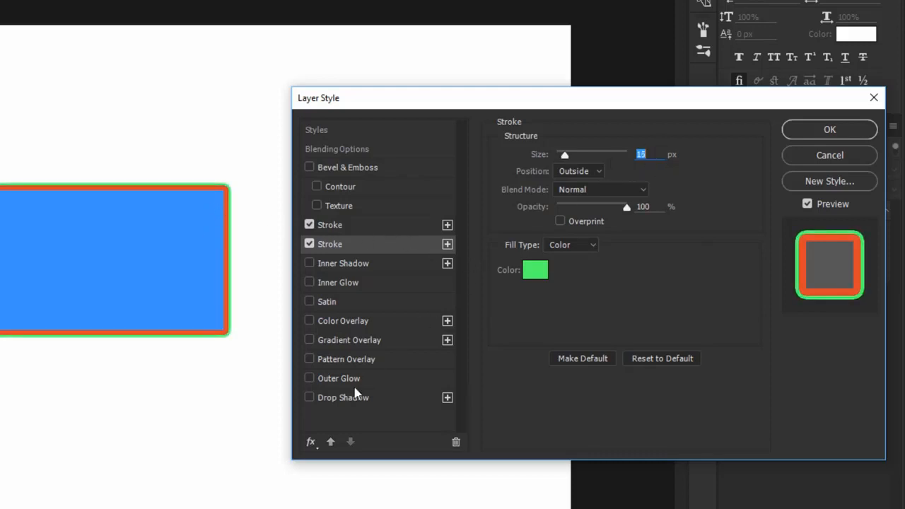
# - Try the green stroke above and below the orange one, settling its size at 15 px
pyautogui.click(329, 444)
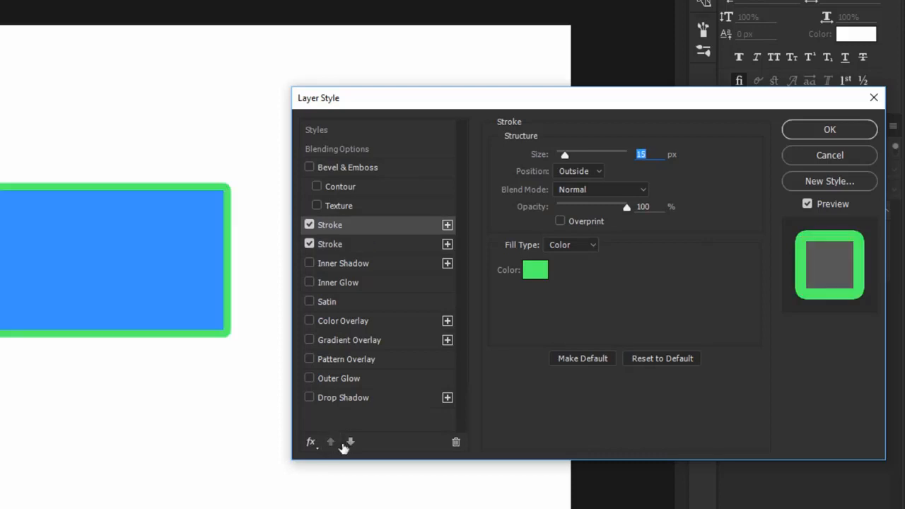
pyautogui.click(352, 444)
pyautogui.click(333, 444)
pyautogui.click(351, 443)
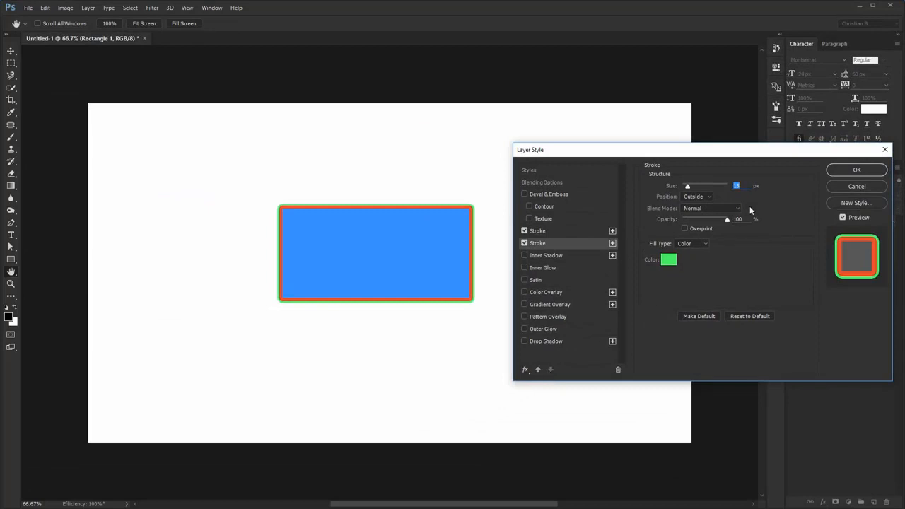
pyautogui.press('Down')
pyautogui.press('Down')
# - Apply Rectangle 1's two strokes and draw a second rectangle at the lower right
pyautogui.click(856, 170)
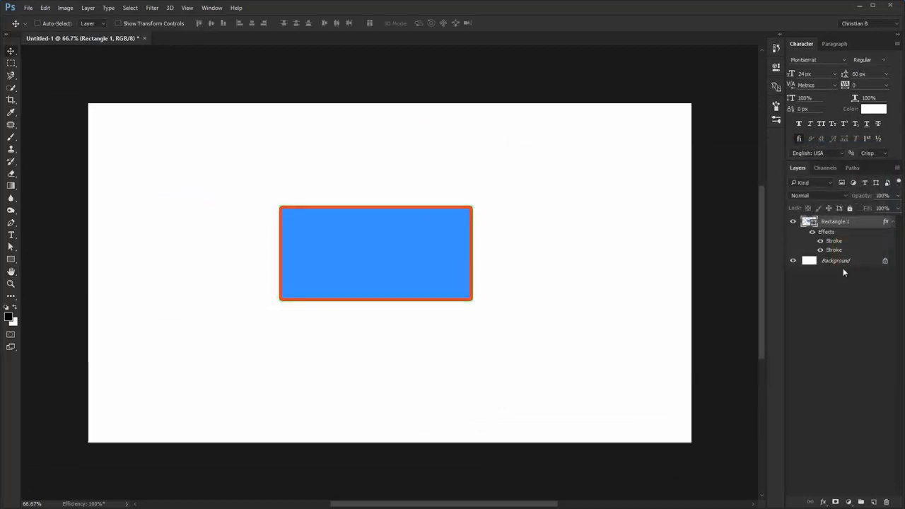
pyautogui.press('u')
pyautogui.moveTo(423, 340); pyautogui.dragTo(559, 402)
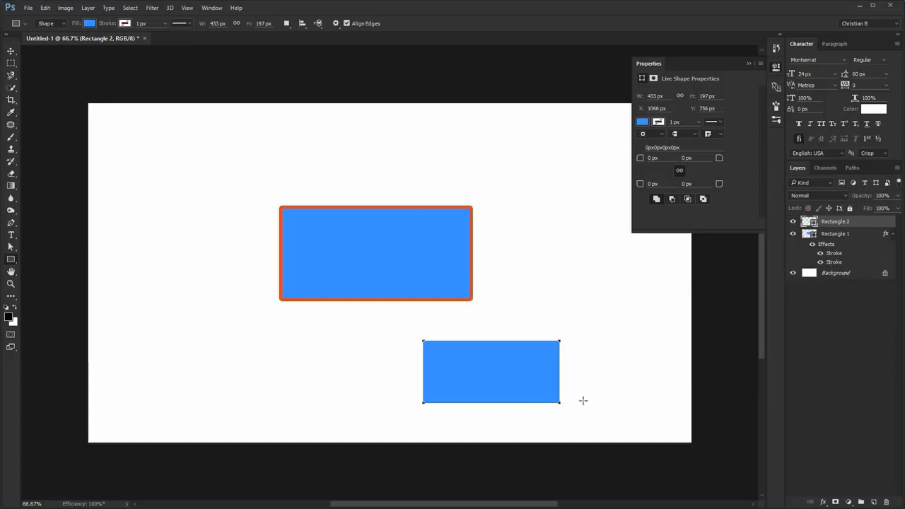
# - Add an orange stroke and a second stroke to Rectangle 2, then inspect the effects list options
pyautogui.doubleClick(868, 223)
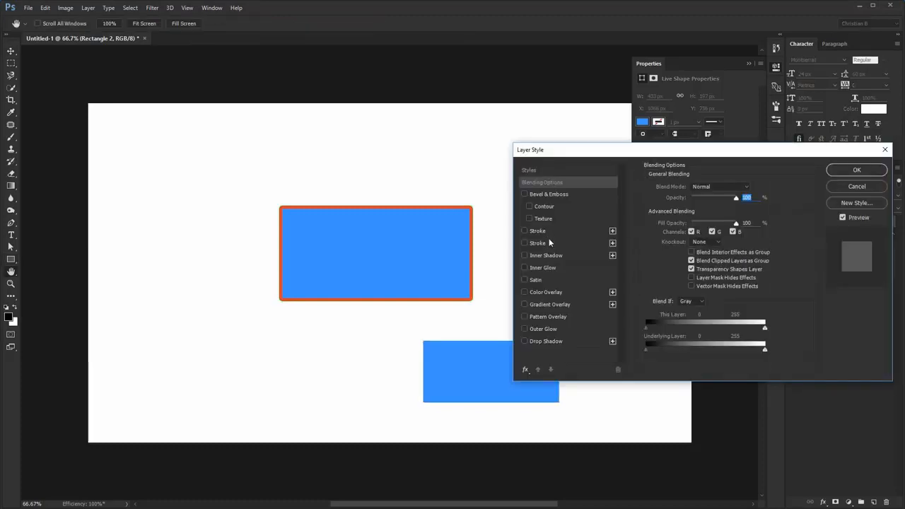
pyautogui.click(544, 232)
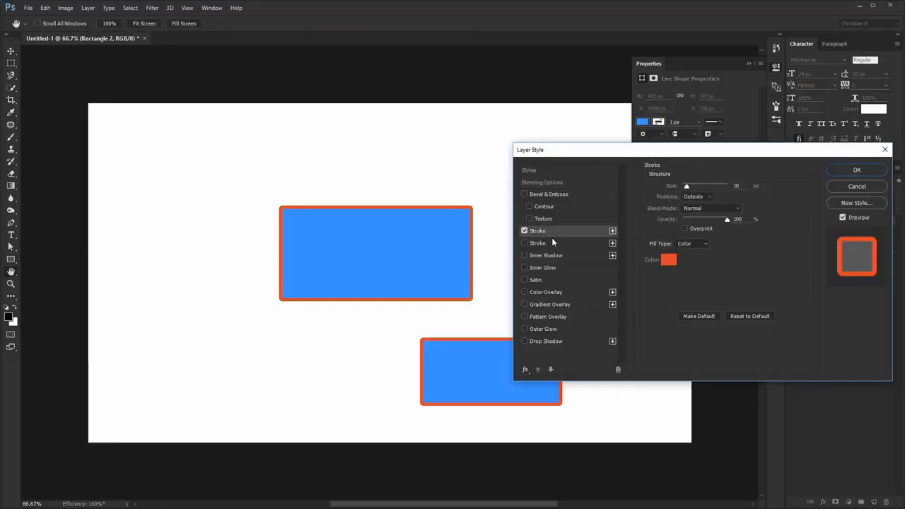
pyautogui.click(612, 231)
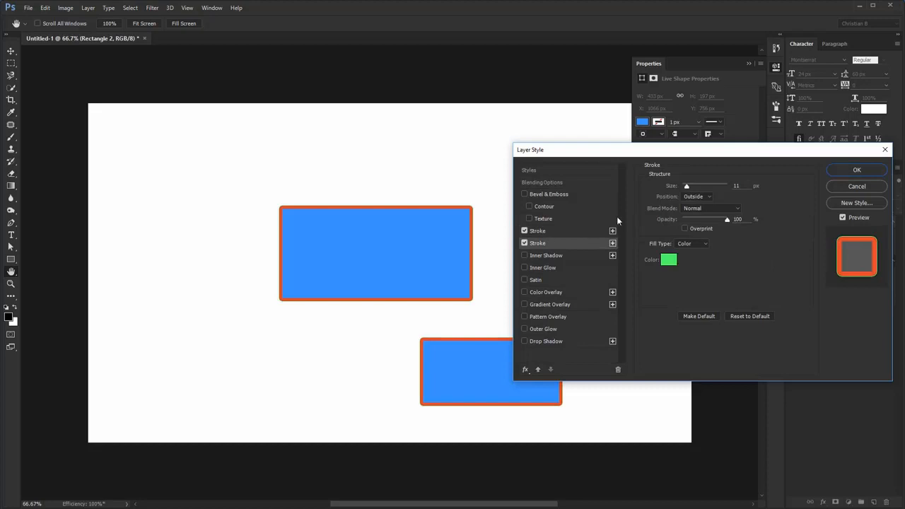
pyautogui.click(567, 231)
pyautogui.click(564, 242)
pyautogui.click(524, 369)
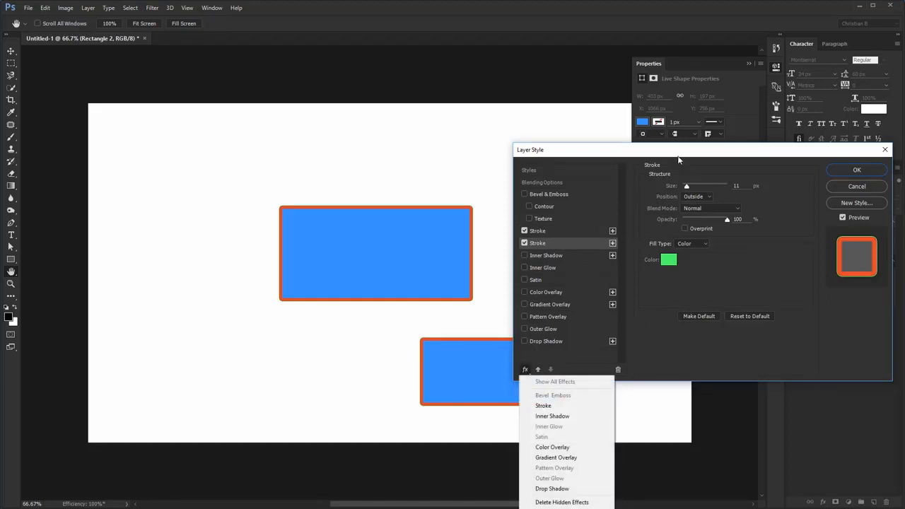
pyautogui.click(675, 158)
# - Reset the effects list to default, remove Rectangle 2's stroke, and cancel Layer Style
pyautogui.moveTo(664, 150); pyautogui.dragTo(662, 36)
pyautogui.click(523, 255)
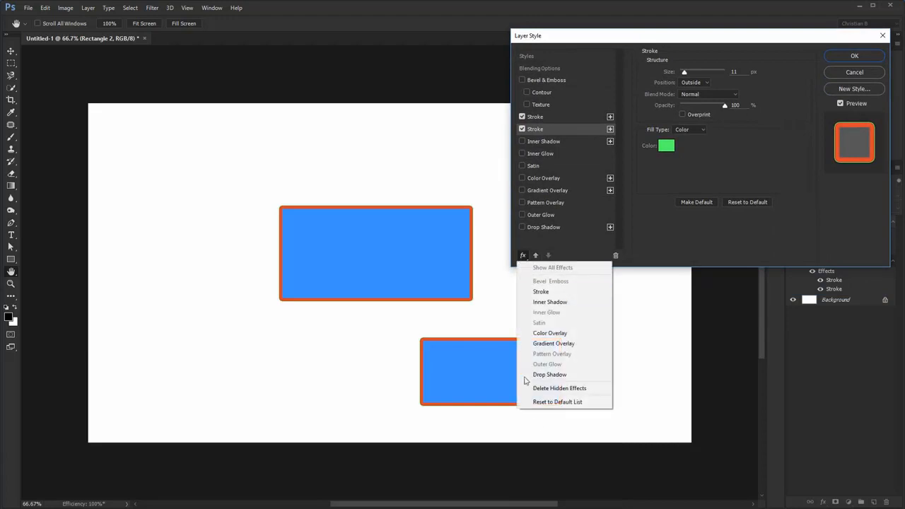
pyautogui.click(541, 405)
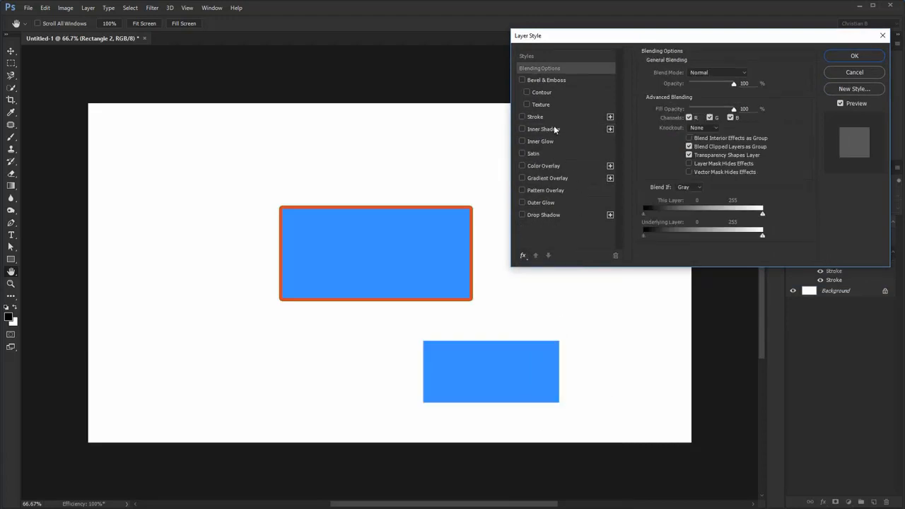
pyautogui.click(551, 121)
pyautogui.click(522, 117)
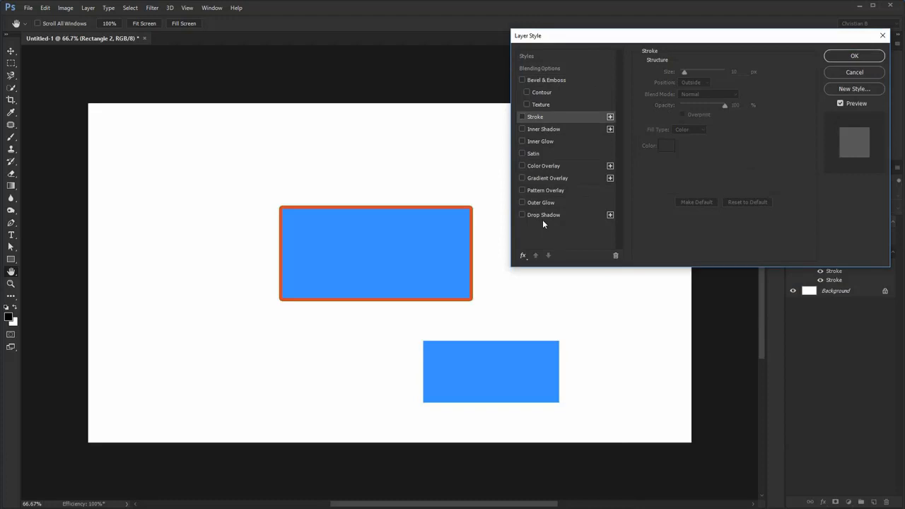
pyautogui.click(854, 72)
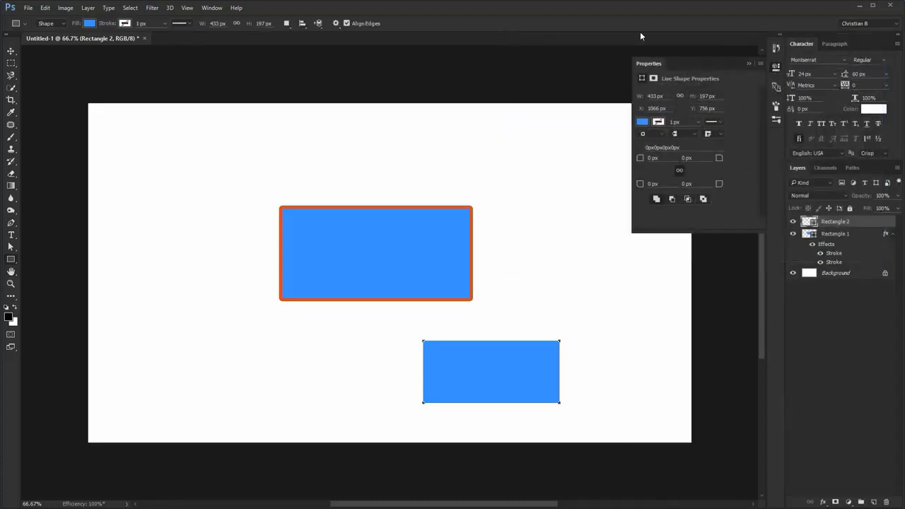
# - Show the Styles panel and try the blue glass and black bevel presets on Rectangle 2
pyautogui.click(212, 8)
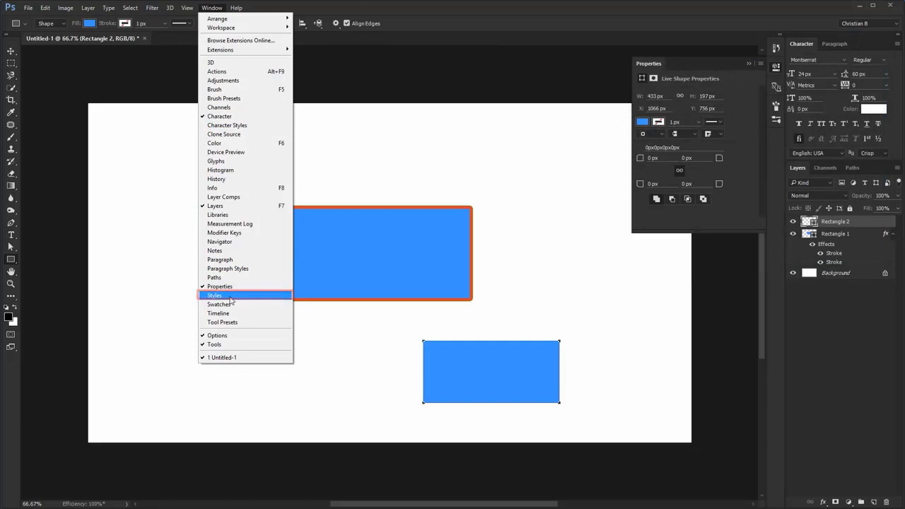
pyautogui.click(231, 297)
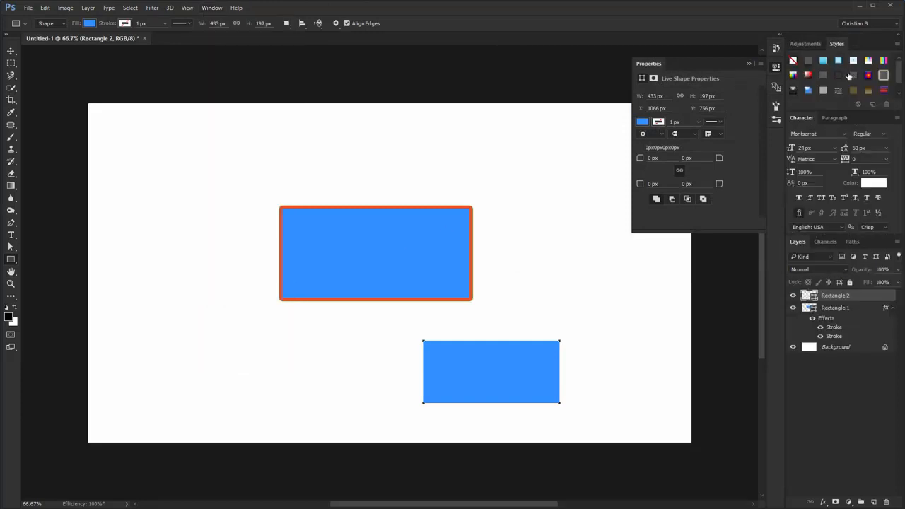
pyautogui.click(826, 75)
pyautogui.click(807, 89)
pyautogui.click(793, 90)
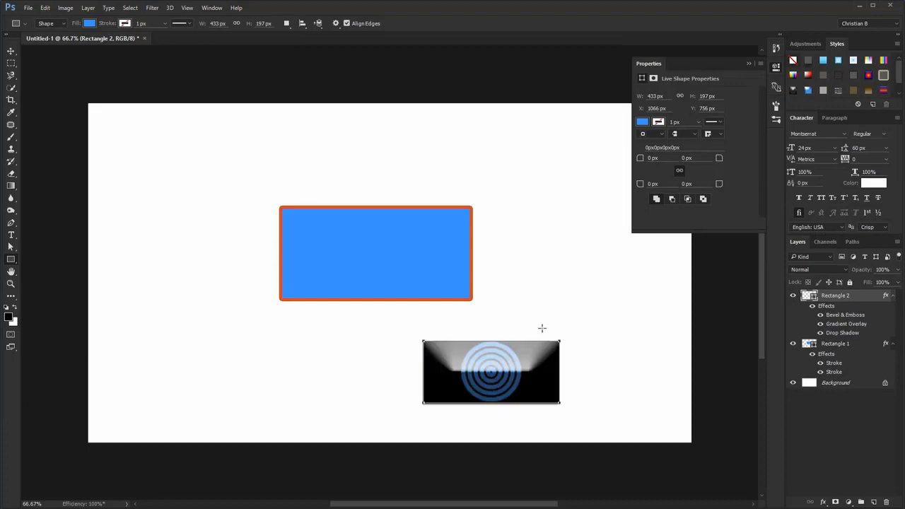
pyautogui.scroll(-1, 884, 74)
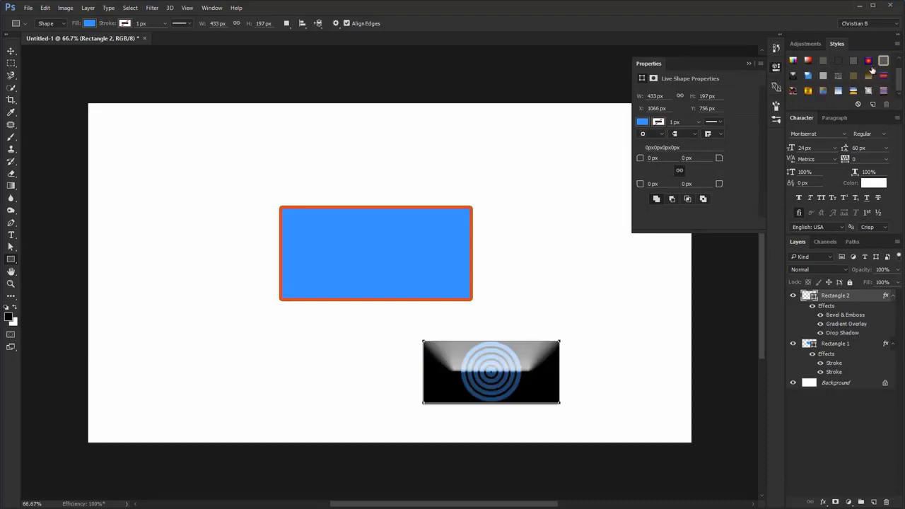
# - Try the blue gradient, gold chrome, blue textured, glass, multicolour pattern and bevel presets
pyautogui.click(840, 90)
pyautogui.click(850, 92)
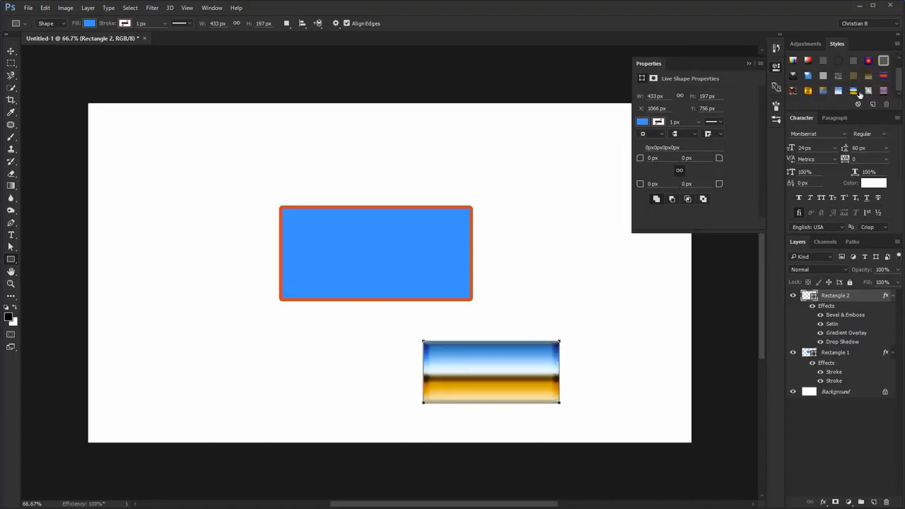
pyautogui.click(869, 91)
pyautogui.click(808, 90)
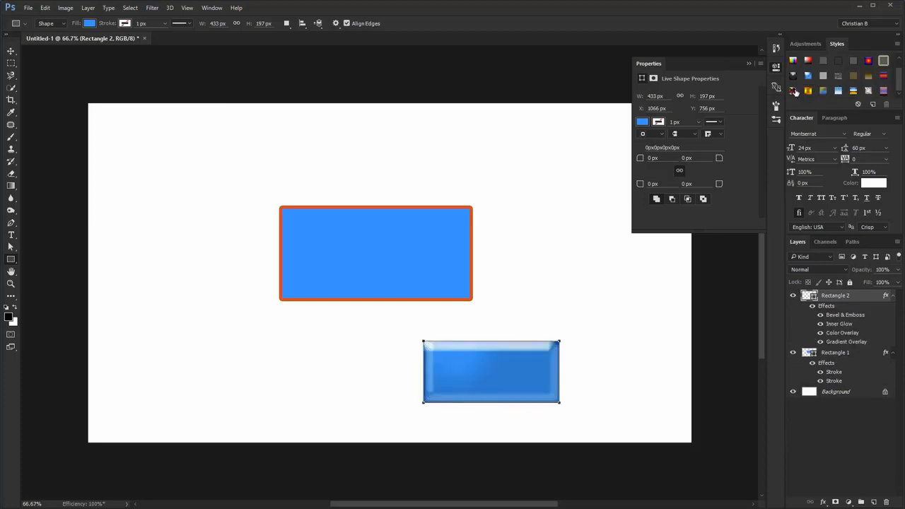
pyautogui.click(794, 90)
pyautogui.click(792, 73)
pyautogui.scroll(1, 793, 75)
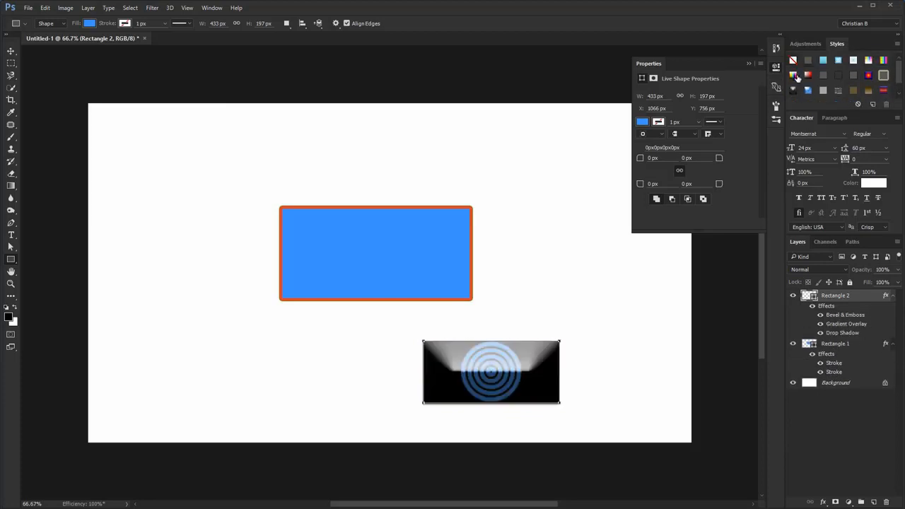
# - Try the rainbow, red-white, plain blue, white outline, light-blue glass, striped and blue Satin presets
pyautogui.click(806, 74)
pyautogui.click(807, 74)
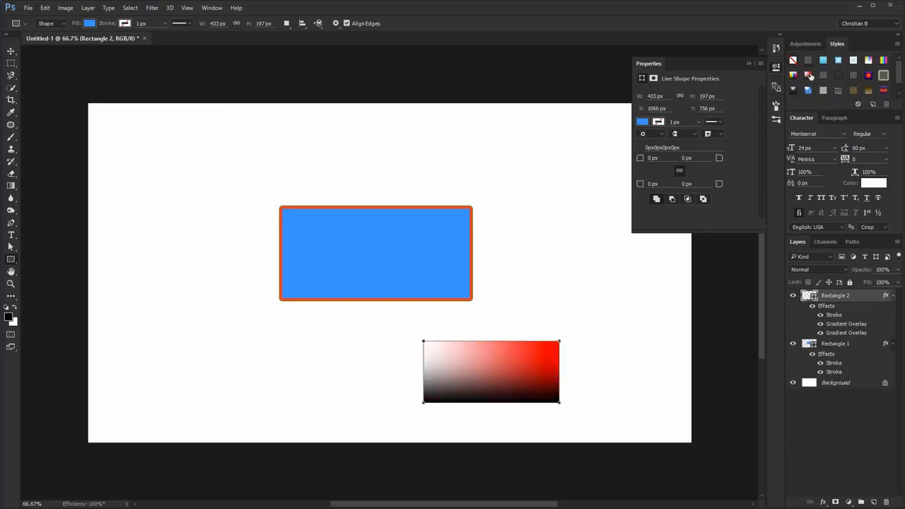
pyautogui.click(824, 77)
pyautogui.click(836, 76)
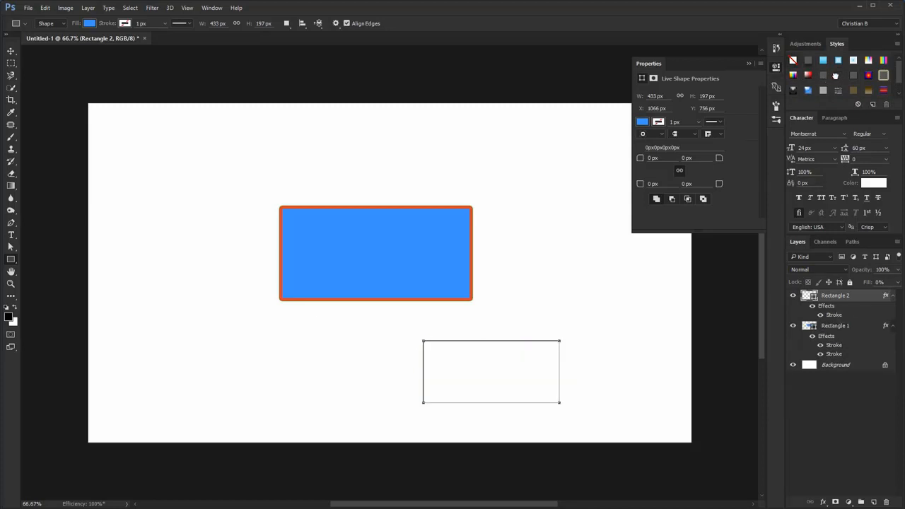
pyautogui.click(850, 62)
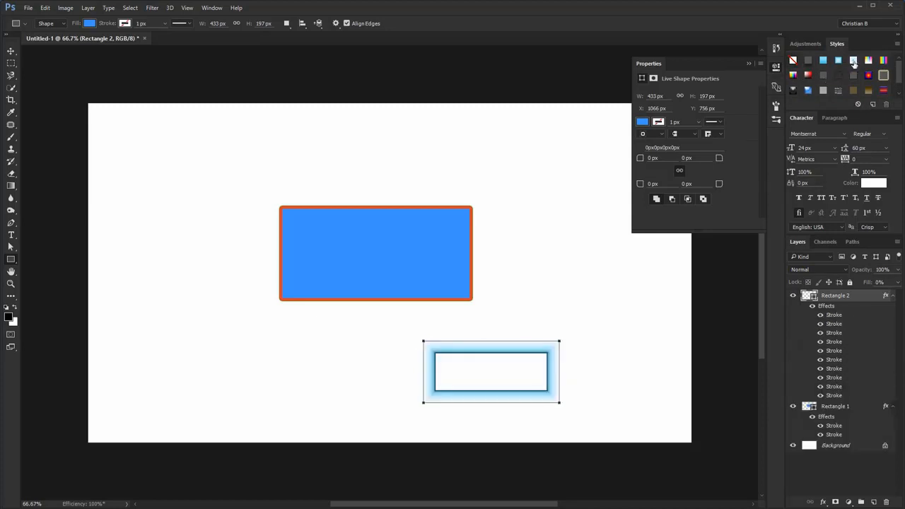
pyautogui.click(868, 62)
pyautogui.click(885, 55)
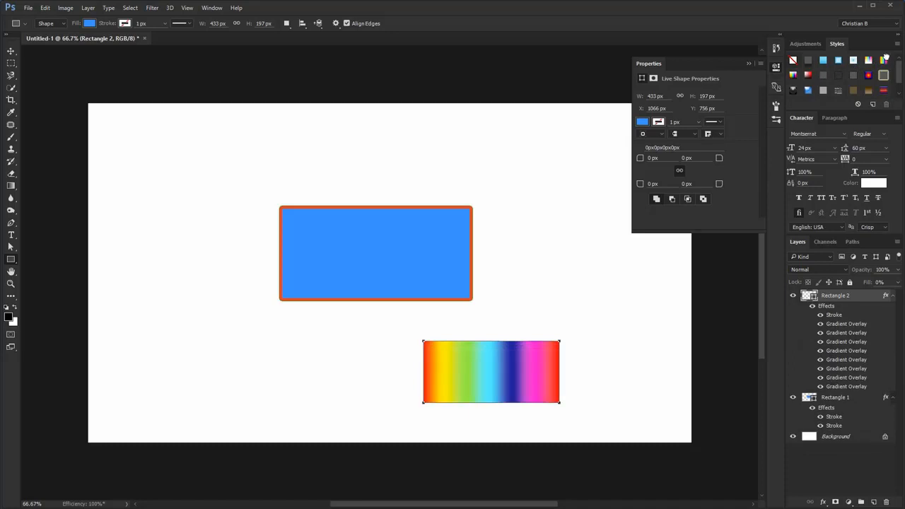
pyautogui.click(883, 89)
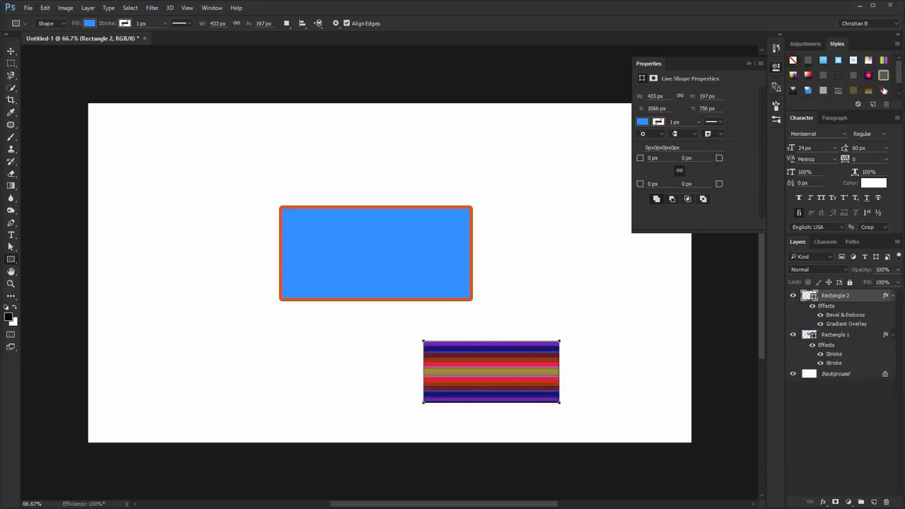
pyautogui.scroll(-1, 874, 88)
pyautogui.click(868, 90)
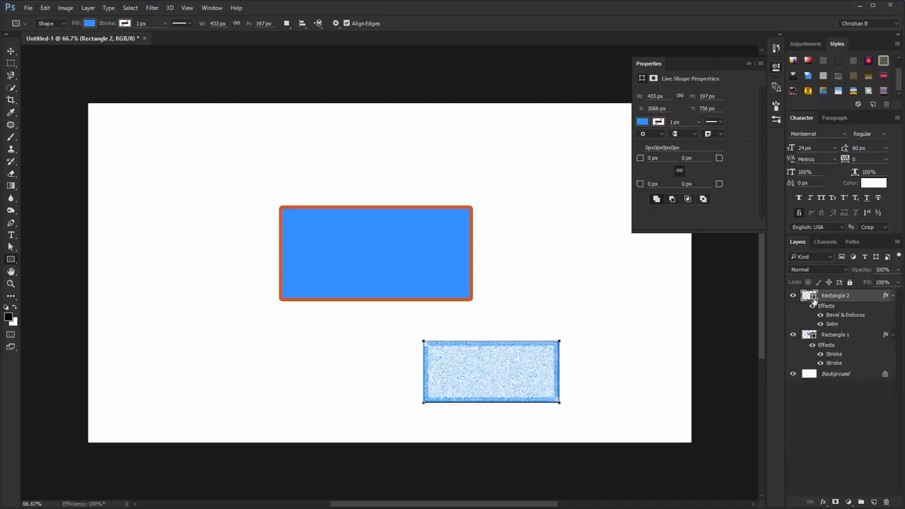
# - Check the Satin settings, apply the blue-and-gold chrome preset, and open its Gradient Overlay settings
pyautogui.doubleClick(844, 316)
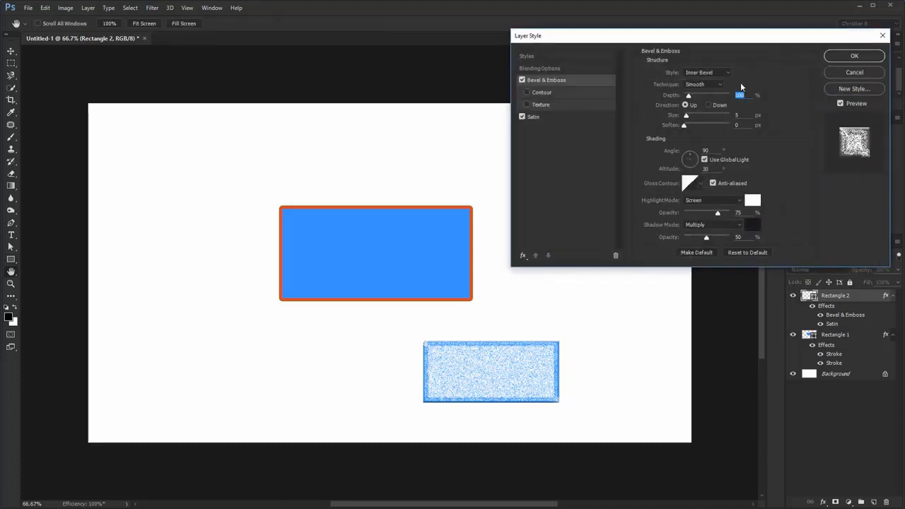
pyautogui.click(555, 119)
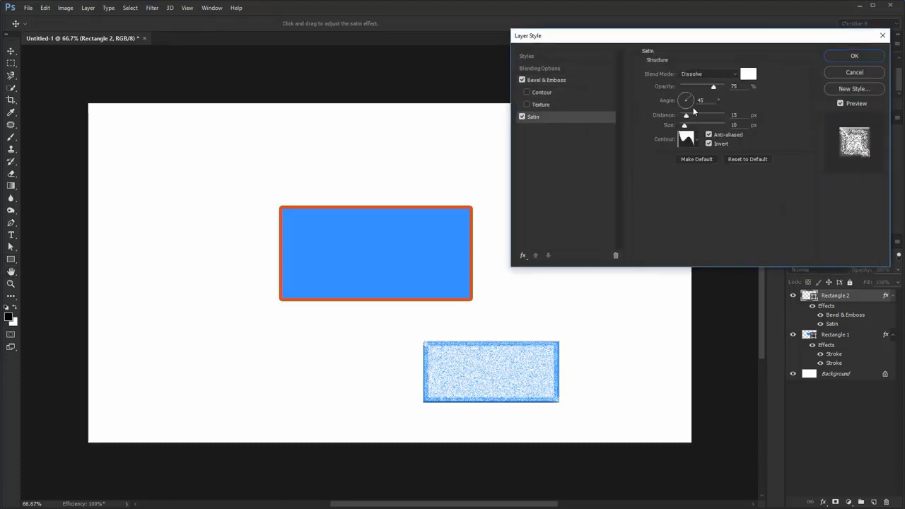
pyautogui.click(843, 74)
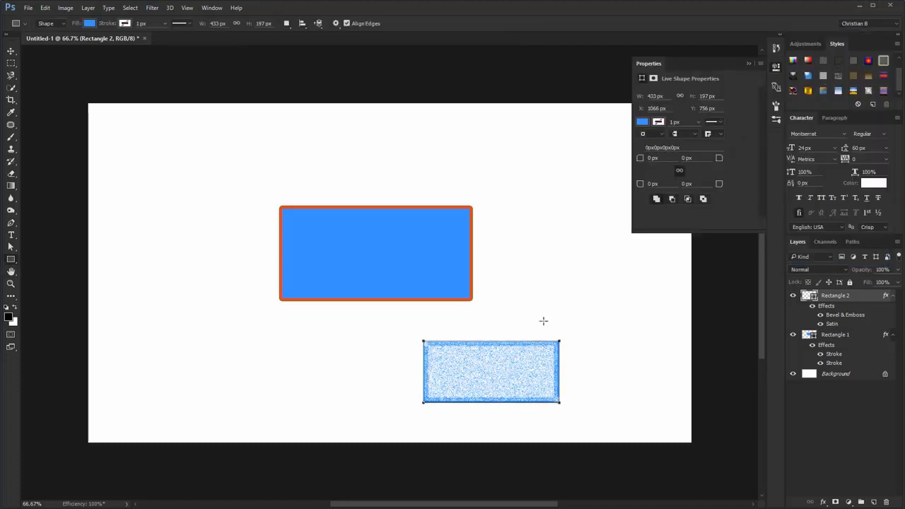
pyautogui.click(851, 91)
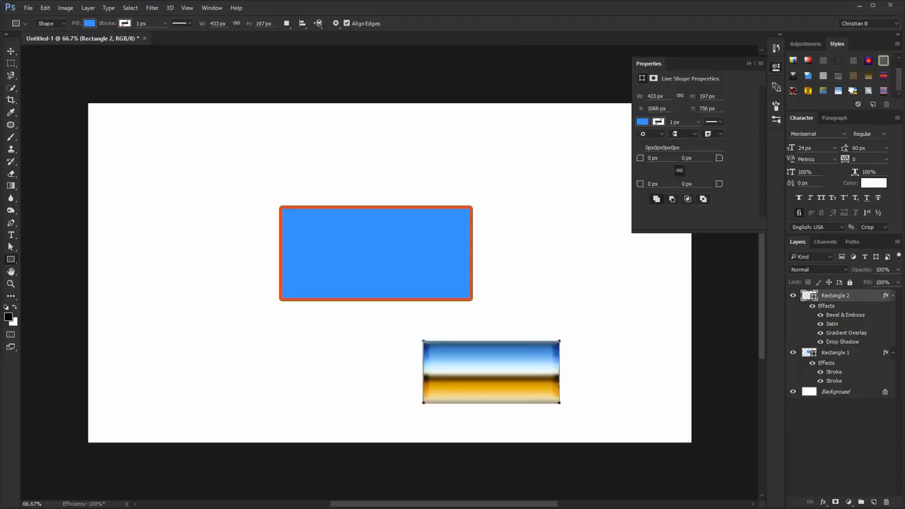
pyautogui.doubleClick(846, 332)
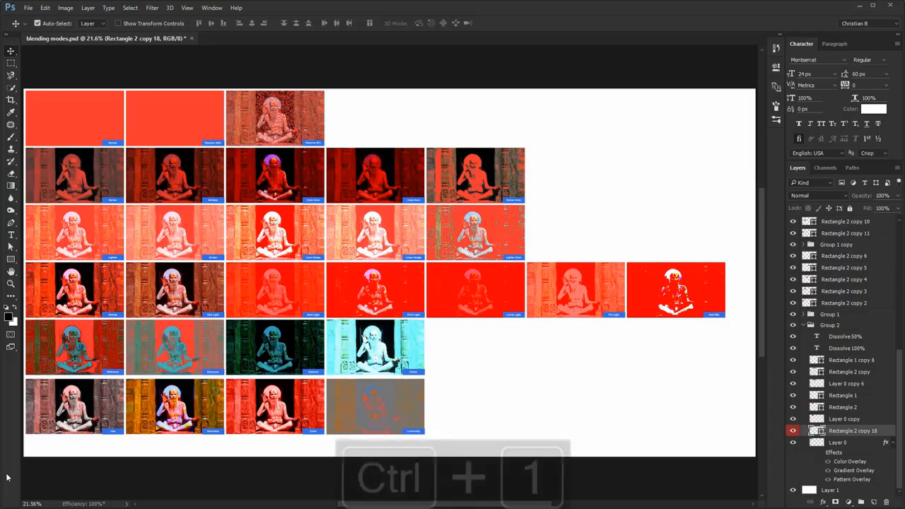
# - View the grid at 100% with Ctrl+1 and pan to the top-left Normal tile
pyautogui.hotkey('ctrl', '1')
pyautogui.moveTo(143, 157); pyautogui.dragTo(465, 357)
pyautogui.moveTo(85, 64)
pyautogui.mouseDown()
pyautogui.moveTo(297, 179)
pyautogui.moveTo(449, 332)
pyautogui.mouseUp()
pyautogui.moveTo(147, 284)
pyautogui.mouseDown()
pyautogui.moveTo(432, 317)
pyautogui.moveTo(485, 254)
pyautogui.moveTo(468, 224)
pyautogui.mouseUp()
# - Keep the Normal blend mode and hide the red Rectangle 2 copy 18 layer over the tile
pyautogui.click(826, 196)
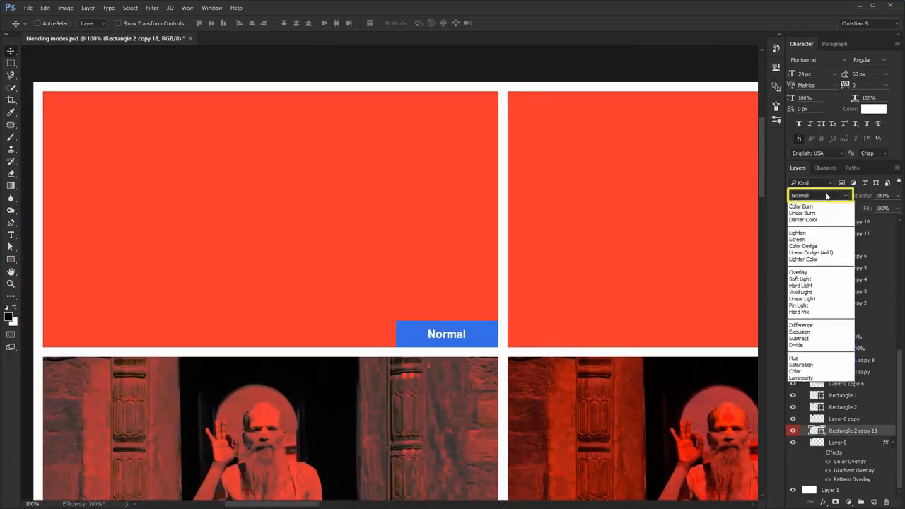
pyautogui.click(825, 196)
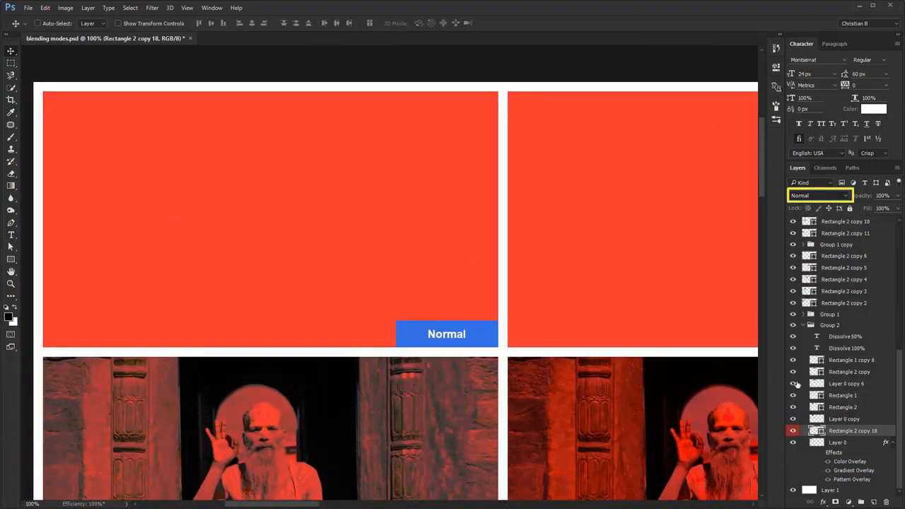
pyautogui.click(792, 433)
pyautogui.click(792, 432)
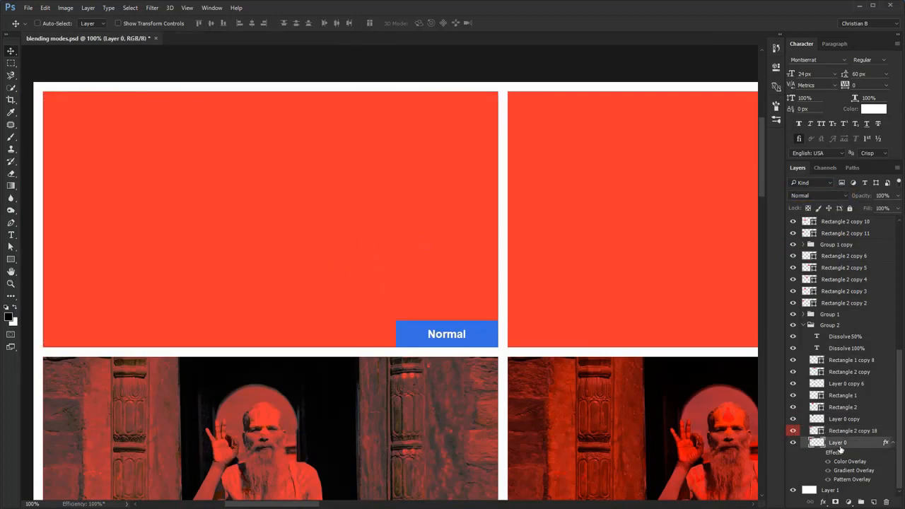
pyautogui.click(792, 431)
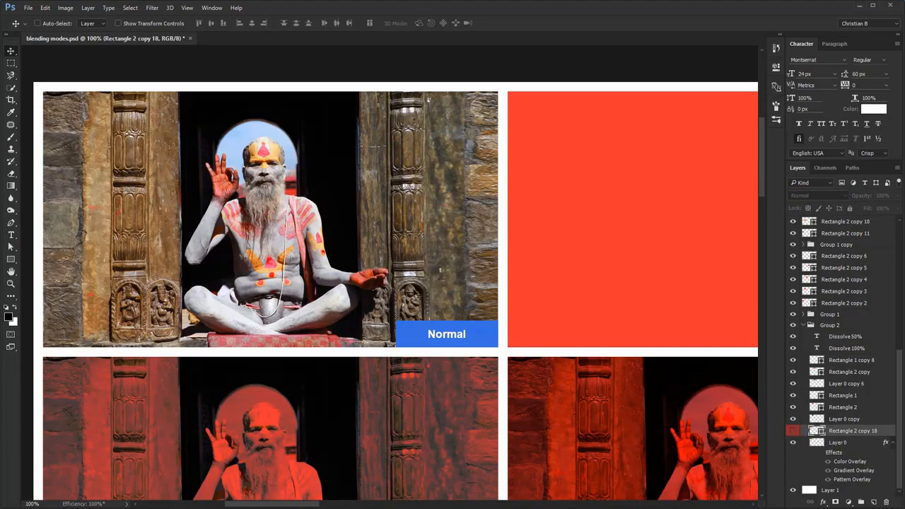
pyautogui.press('ctrl')
pyautogui.hotkey('ctrl', '0')
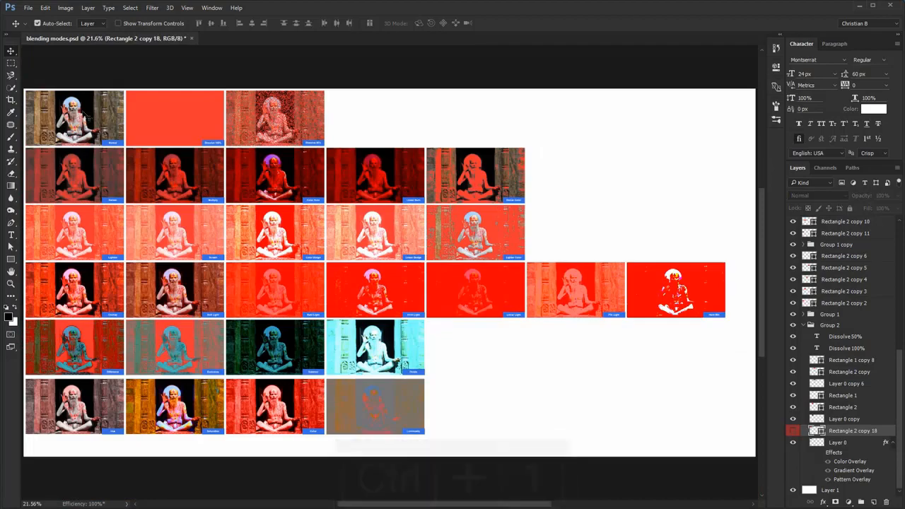
pyautogui.hotkey('ctrl', '1')
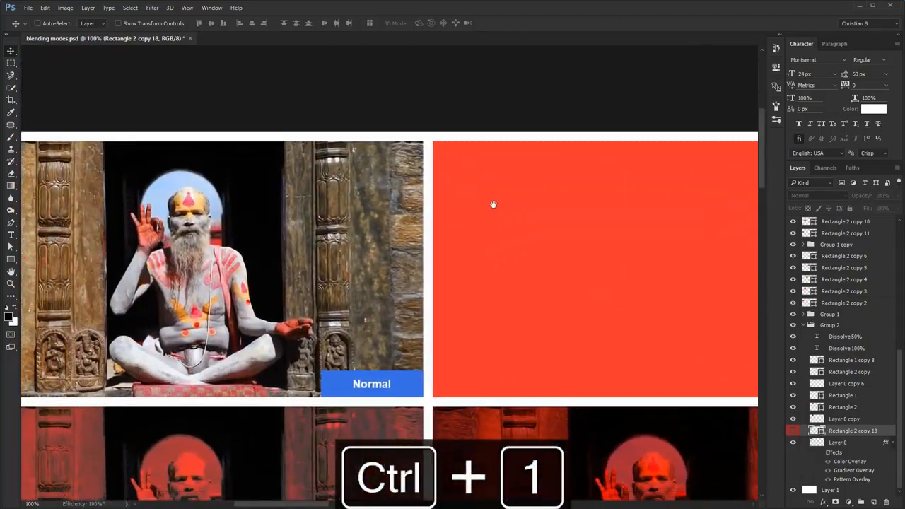
pyautogui.moveTo(493, 204); pyautogui.dragTo(194, 198)
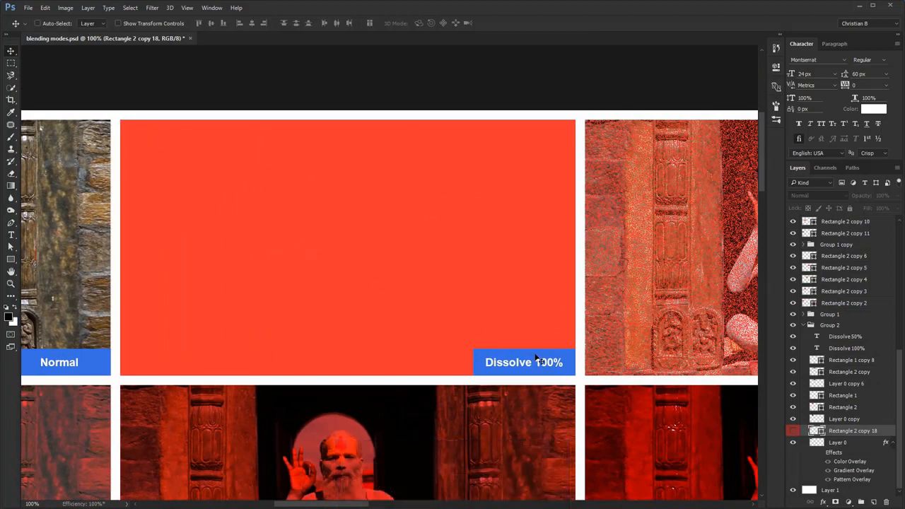
pyautogui.keyDown('ctrl'); pyautogui.click(494, 300); pyautogui.keyUp('ctrl')
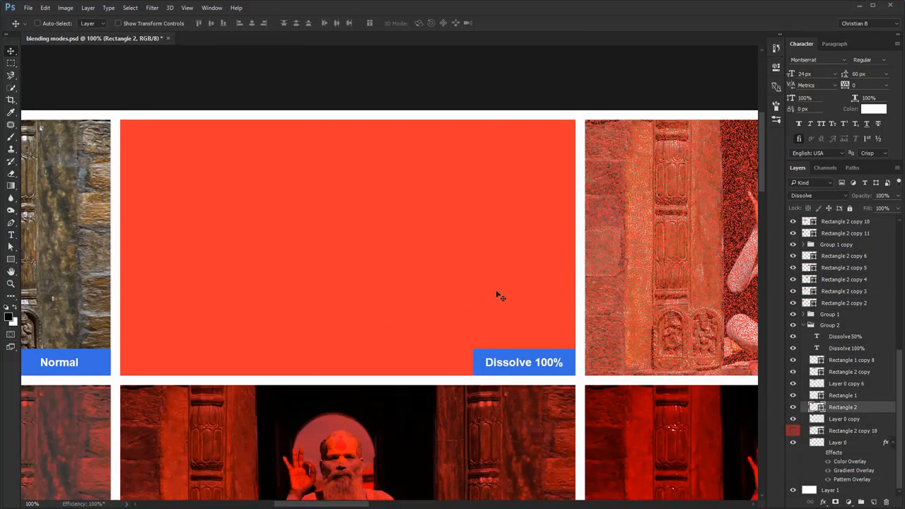
pyautogui.moveTo(479, 323); pyautogui.dragTo(401, 291)
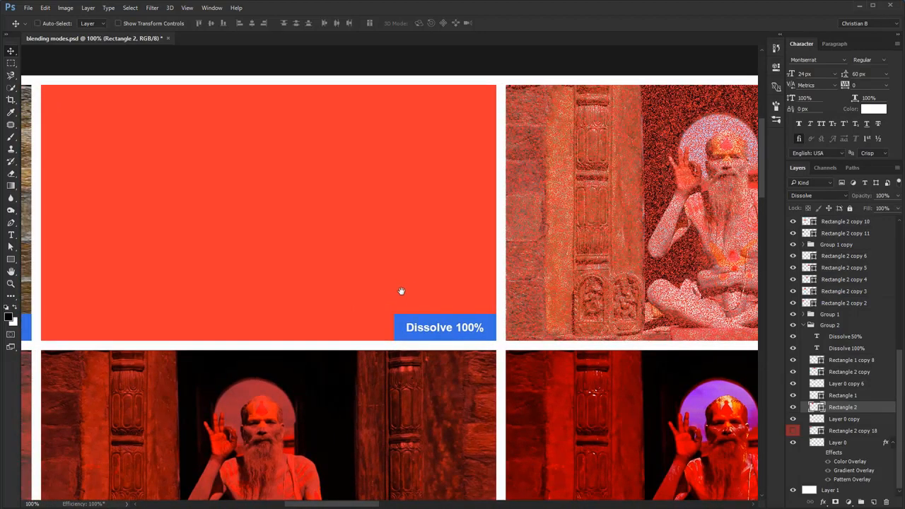
pyautogui.moveTo(592, 265); pyautogui.dragTo(210, 245)
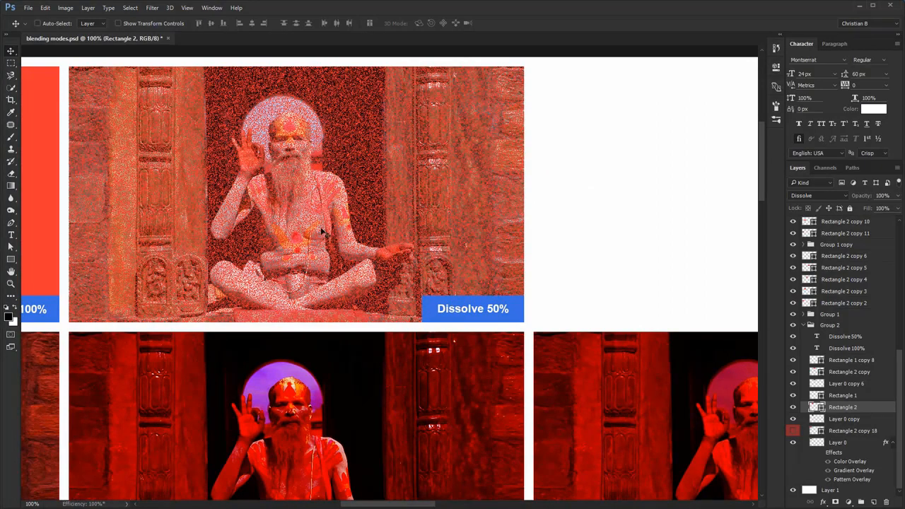
pyautogui.moveTo(285, 245); pyautogui.dragTo(388, 247)
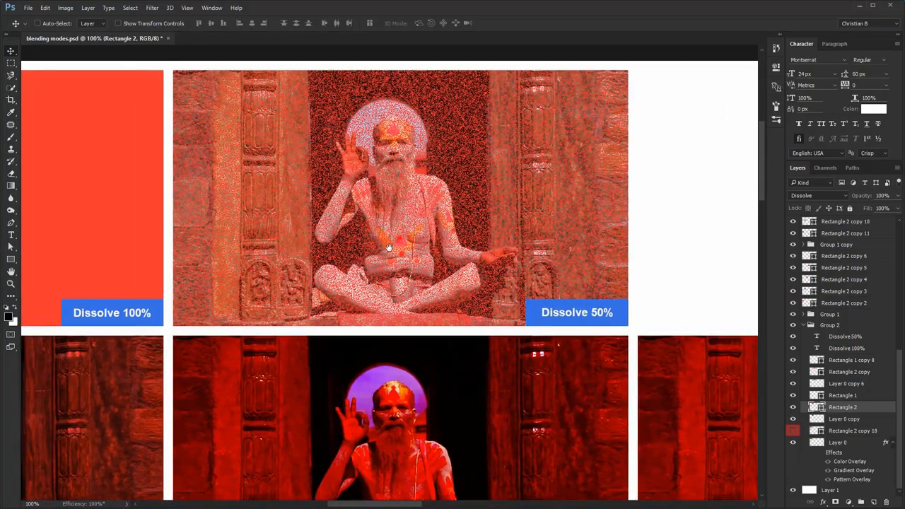
pyautogui.hotkey('ctrl', '0')
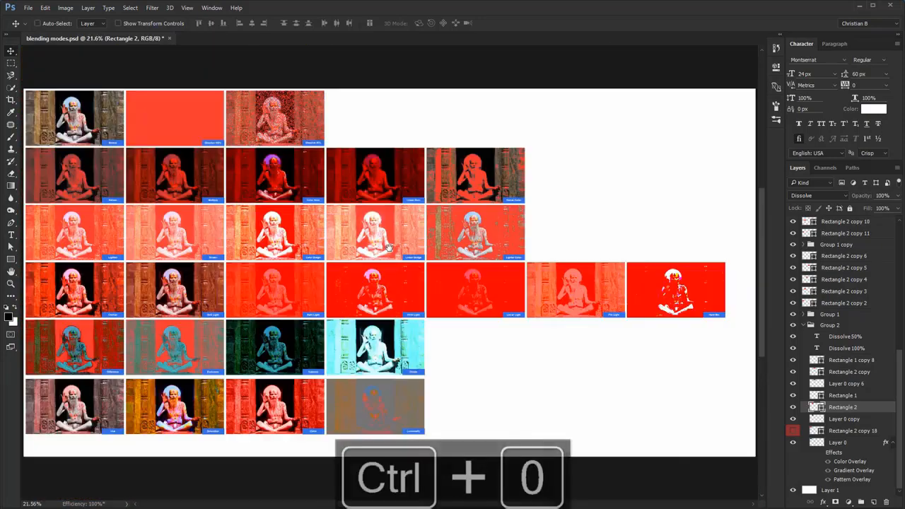
# - Change Rectangle 2's blend mode from Dissolve to Subtract
pyautogui.click(820, 196)
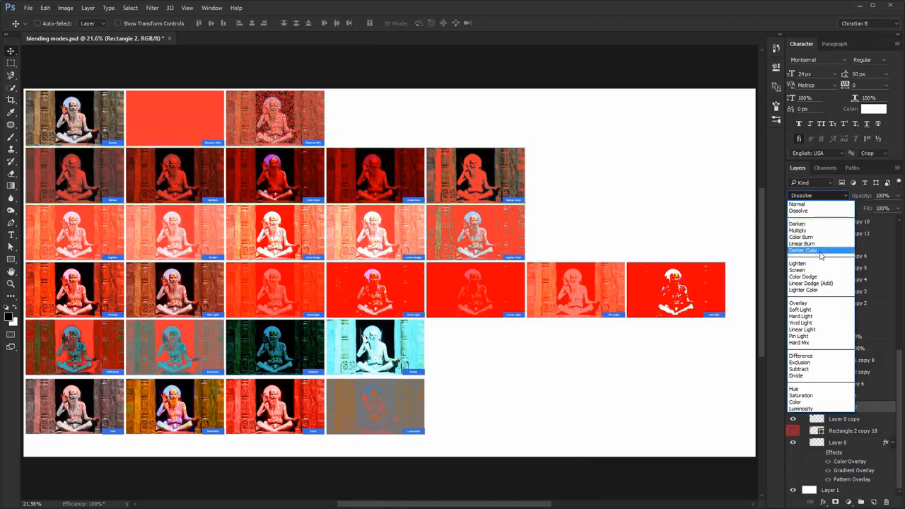
pyautogui.click(612, 241)
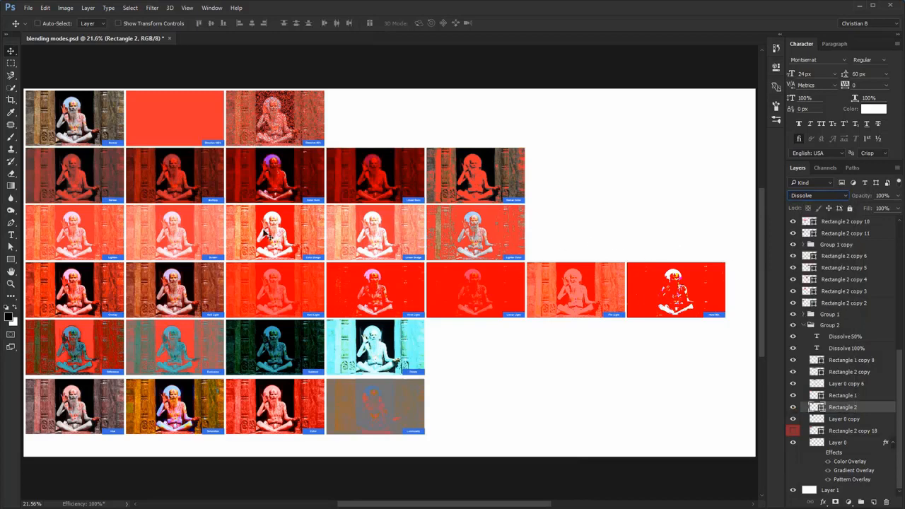
pyautogui.click(820, 197)
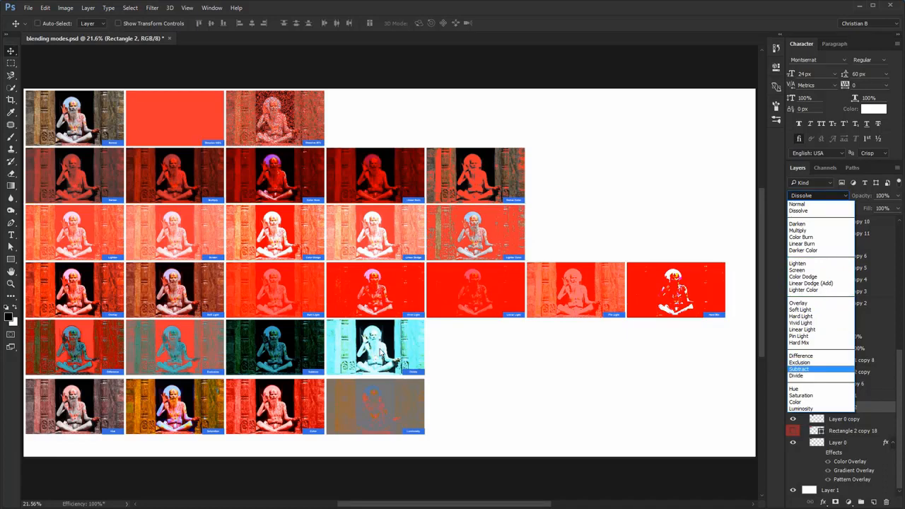
pyautogui.click(269, 188)
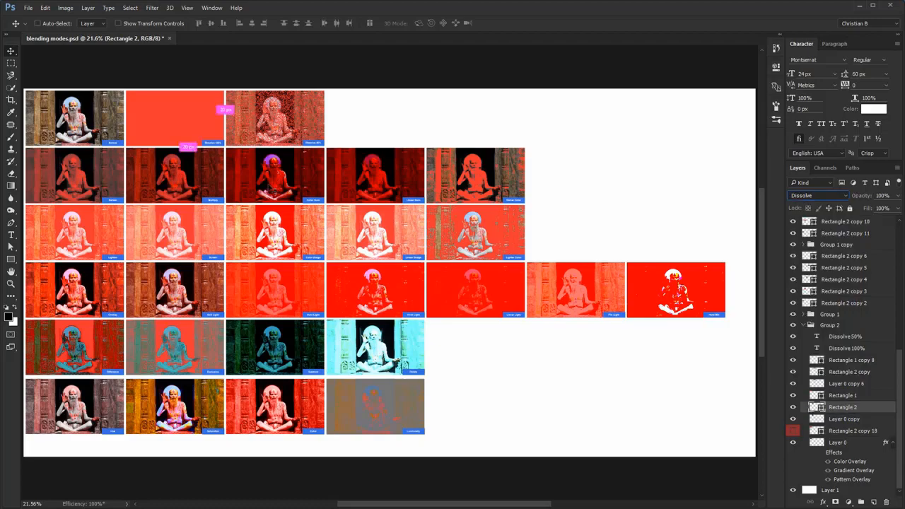
# - View the grid at 100% and pan toward the Normal and Multiply tiles
pyautogui.hotkey('ctrl', '1')
pyautogui.moveTo(293, 209); pyautogui.dragTo(551, 386)
pyautogui.moveTo(216, 157); pyautogui.dragTo(594, 415)
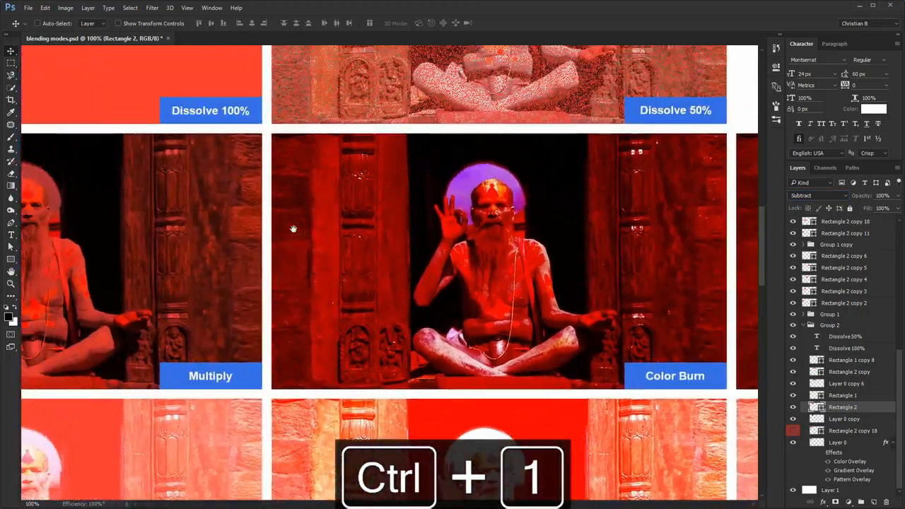
# - Pan across the Dissolve, Multiply, Hard Light, Color Dodge, Linear Light, Pin Light and Hard Mix tiles
pyautogui.moveTo(293, 228); pyautogui.dragTo(671, 288)
pyautogui.moveTo(336, 275); pyautogui.dragTo(250, 271)
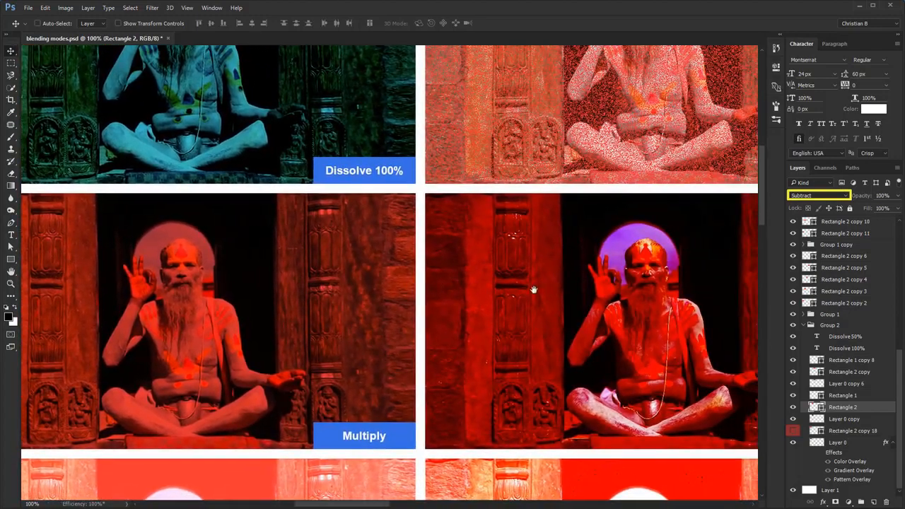
pyautogui.moveTo(533, 289); pyautogui.dragTo(265, 281)
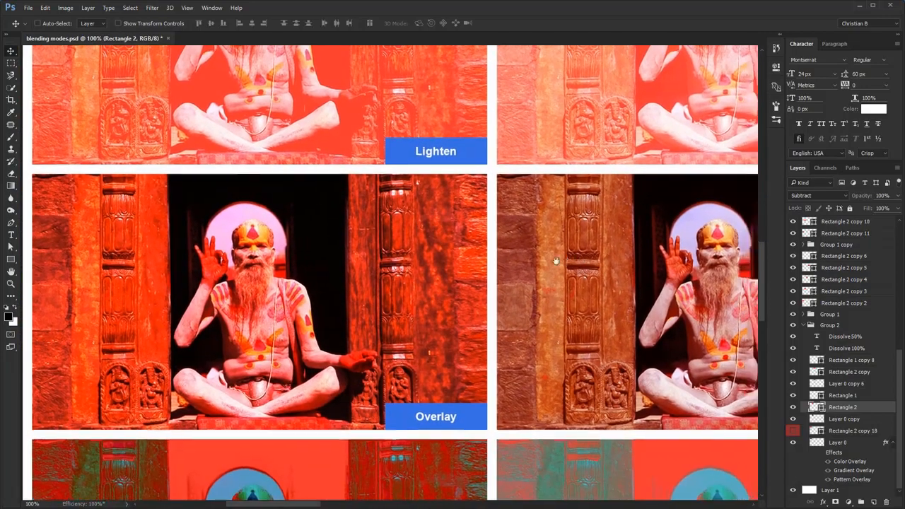
pyautogui.moveTo(556, 261); pyautogui.dragTo(503, 282)
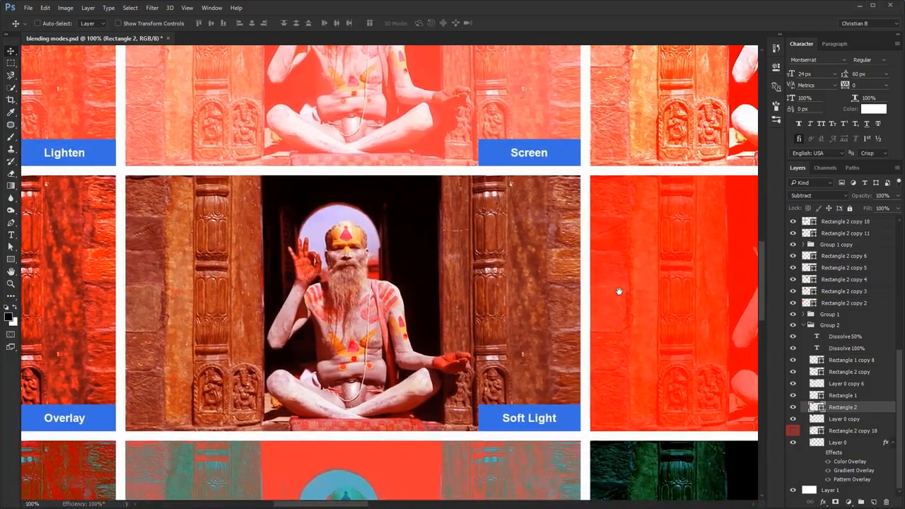
pyautogui.moveTo(618, 291)
pyautogui.mouseDown()
pyautogui.moveTo(427, 299)
pyautogui.moveTo(210, 290)
pyautogui.mouseUp()
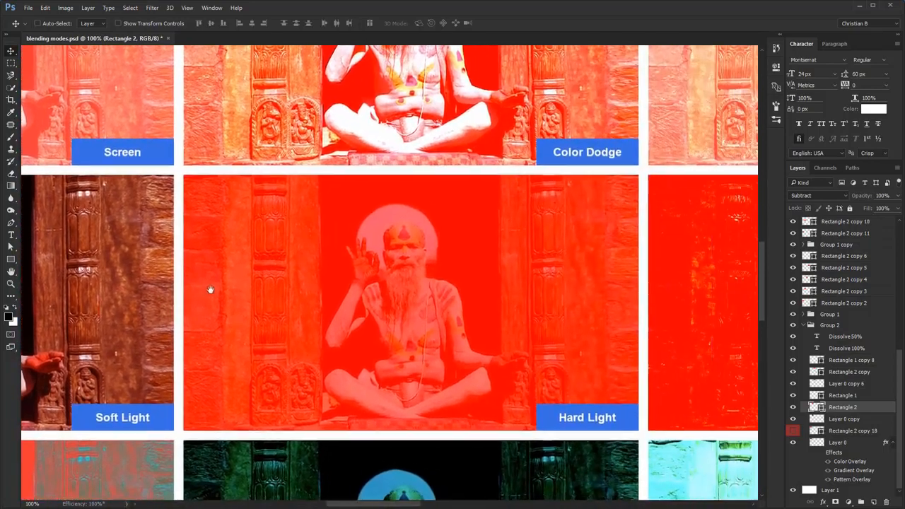
pyautogui.moveTo(576, 307); pyautogui.dragTo(167, 292)
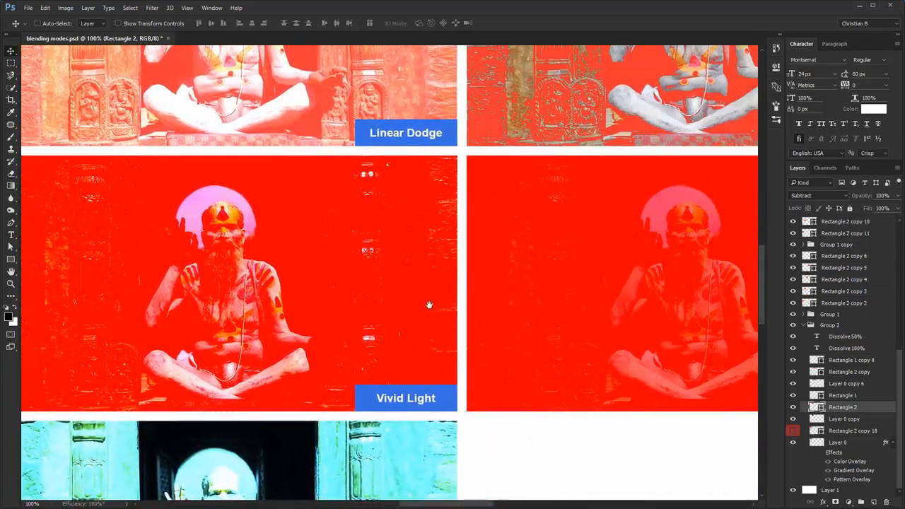
pyautogui.moveTo(429, 305); pyautogui.dragTo(213, 301)
pyautogui.moveTo(544, 308); pyautogui.dragTo(167, 294)
pyautogui.moveTo(387, 299); pyautogui.dragTo(359, 301)
pyautogui.moveTo(430, 301); pyautogui.dragTo(177, 297)
pyautogui.moveTo(323, 297); pyautogui.dragTo(420, 281)
# - Pan past the Subtract, Divide and Exclusion tiles back to Normal, then show Layer 0's effects
pyautogui.moveTo(212, 290); pyautogui.dragTo(419, 281)
pyautogui.moveTo(234, 357); pyautogui.dragTo(416, 238)
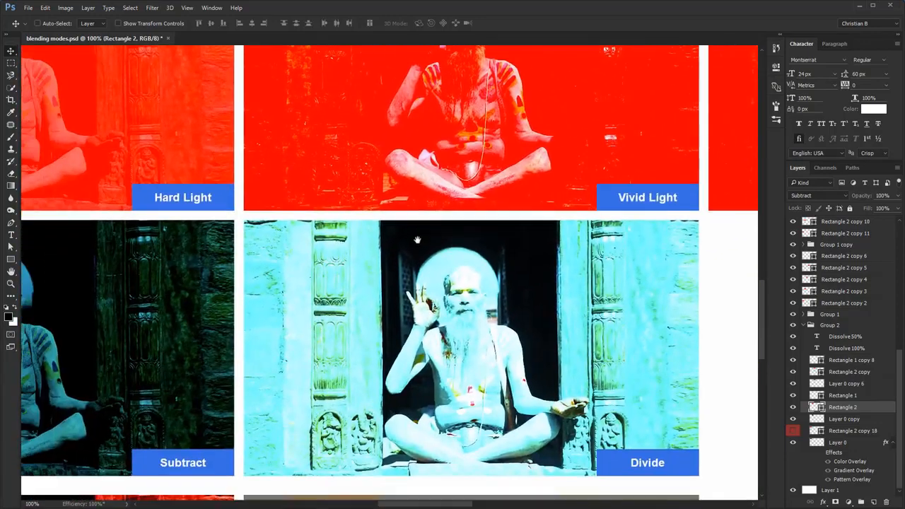
pyautogui.moveTo(249, 349); pyautogui.dragTo(347, 314)
pyautogui.moveTo(106, 325); pyautogui.dragTo(349, 308)
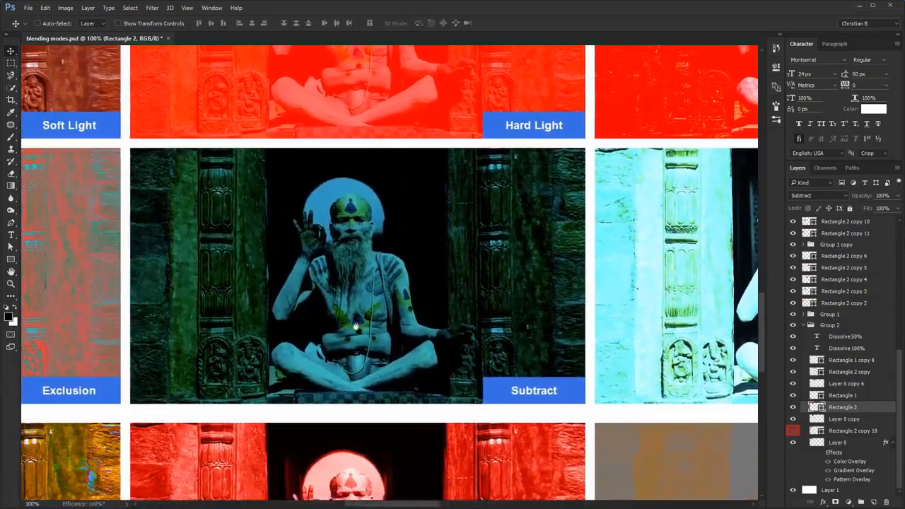
pyautogui.moveTo(222, 337); pyautogui.dragTo(455, 340)
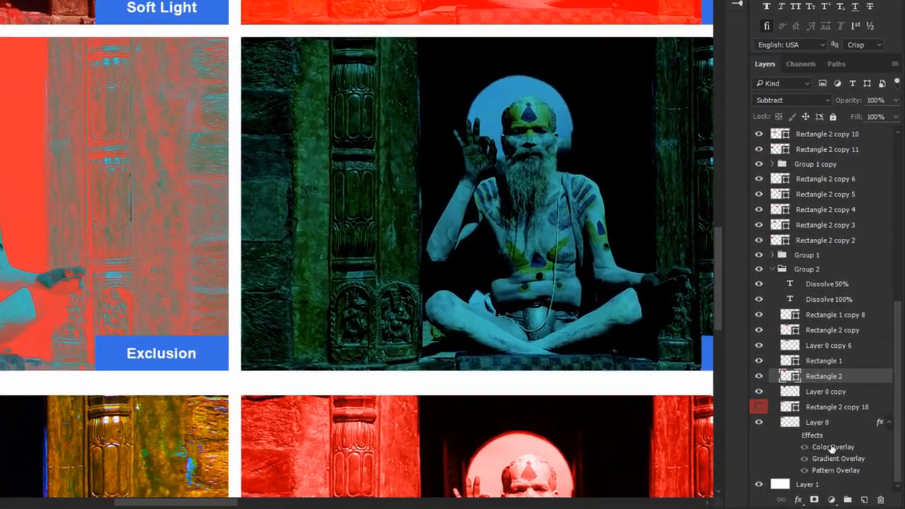
pyautogui.moveTo(125, 137); pyautogui.dragTo(249, 342)
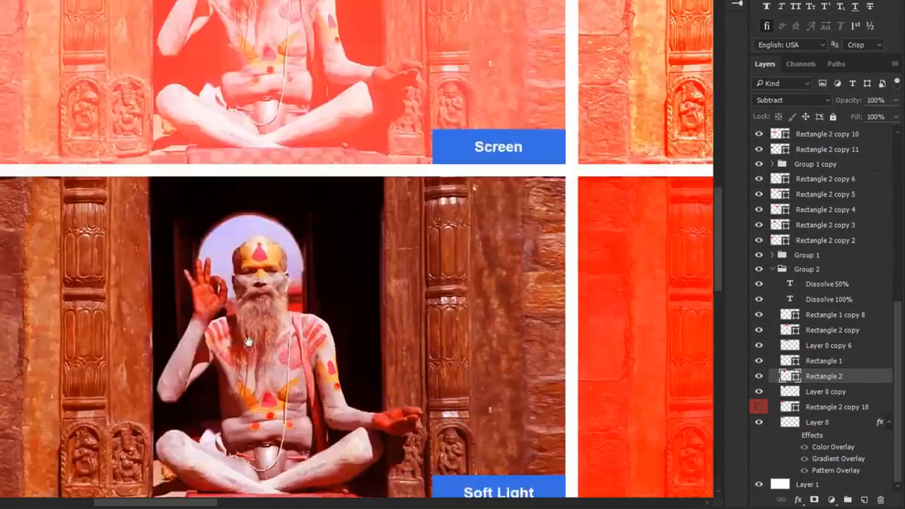
pyautogui.moveTo(40, 40); pyautogui.dragTo(355, 398)
pyautogui.moveTo(700, 304); pyautogui.dragTo(571, 301)
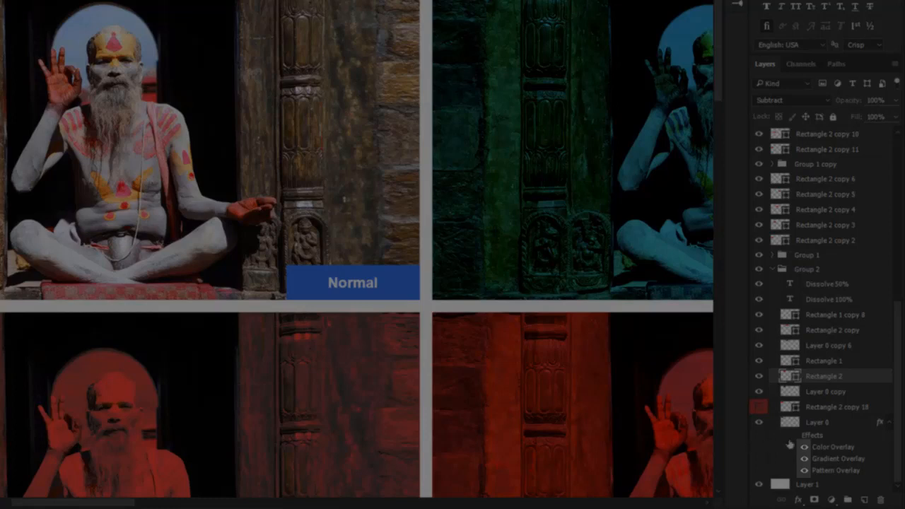
pyautogui.click(794, 437)
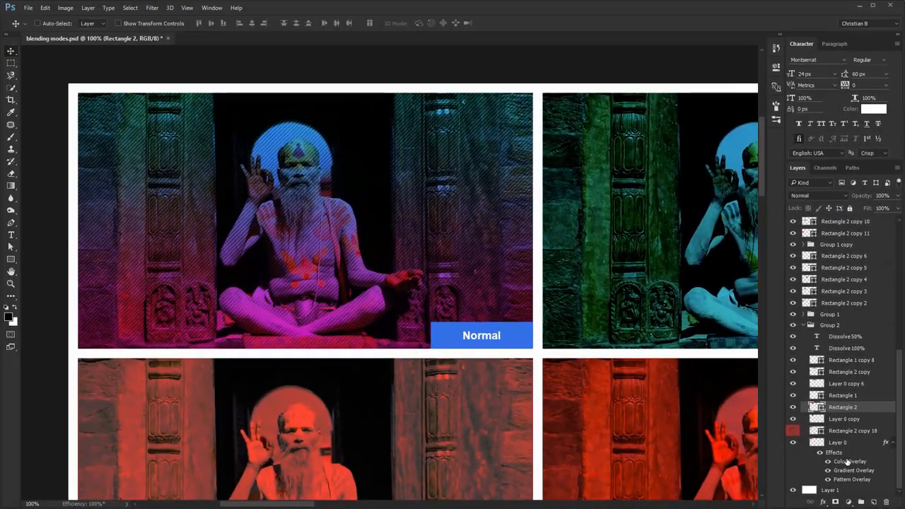
# - In Layer 0's Layer Style, toggle the Color Overlay and test blend modes, keeping Color Dodge
pyautogui.doubleClick(844, 459)
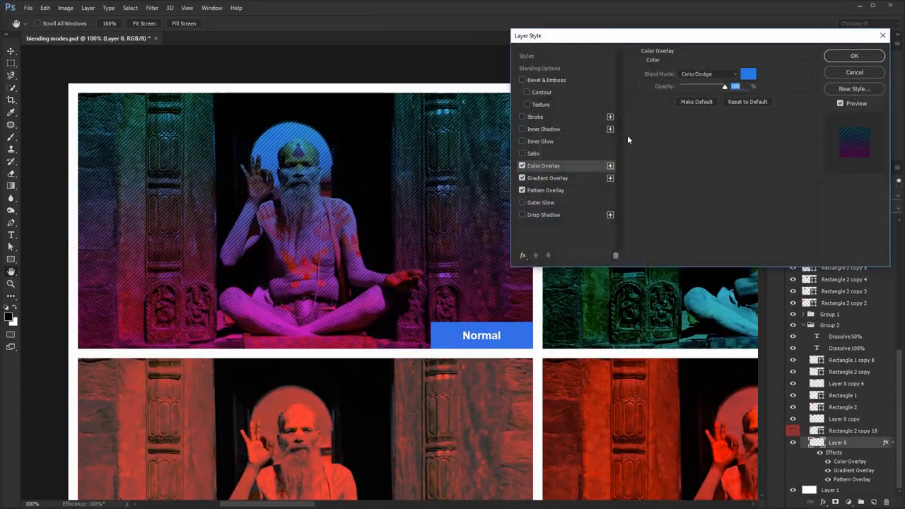
pyautogui.moveTo(614, 34); pyautogui.dragTo(614, 133)
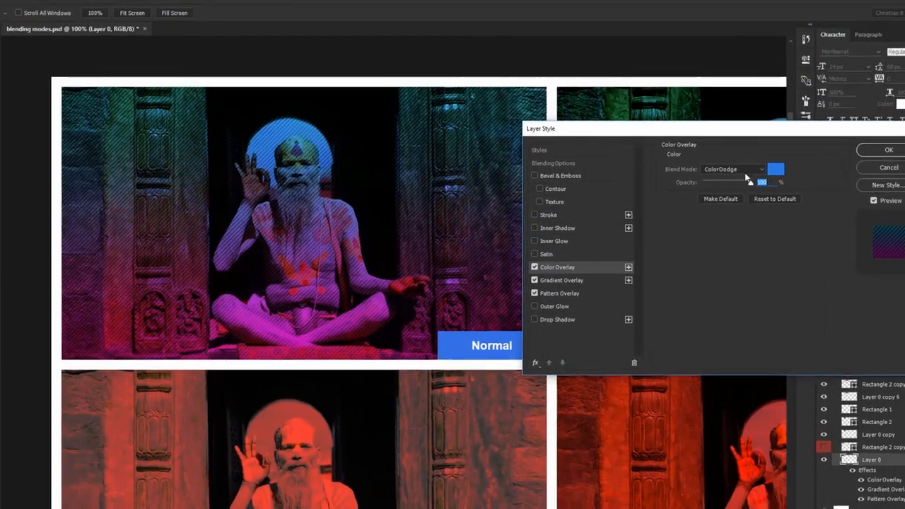
pyautogui.click(732, 170)
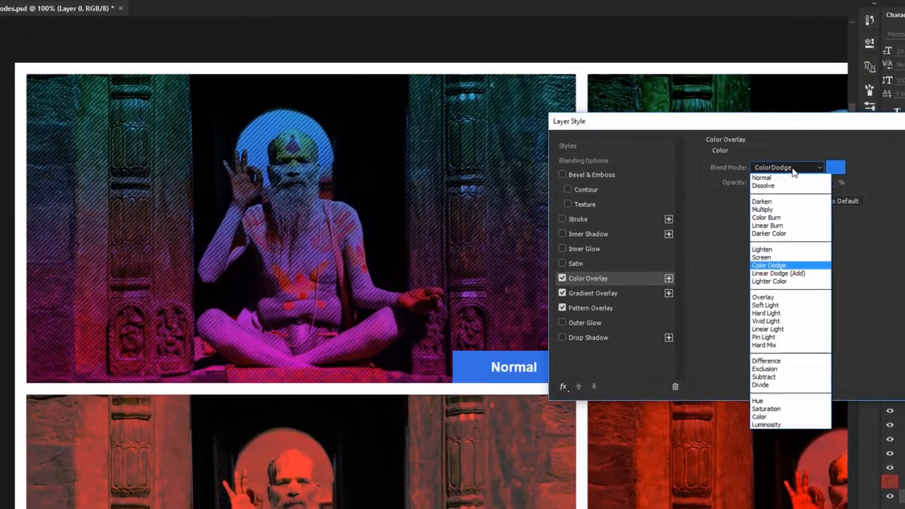
pyautogui.click(732, 170)
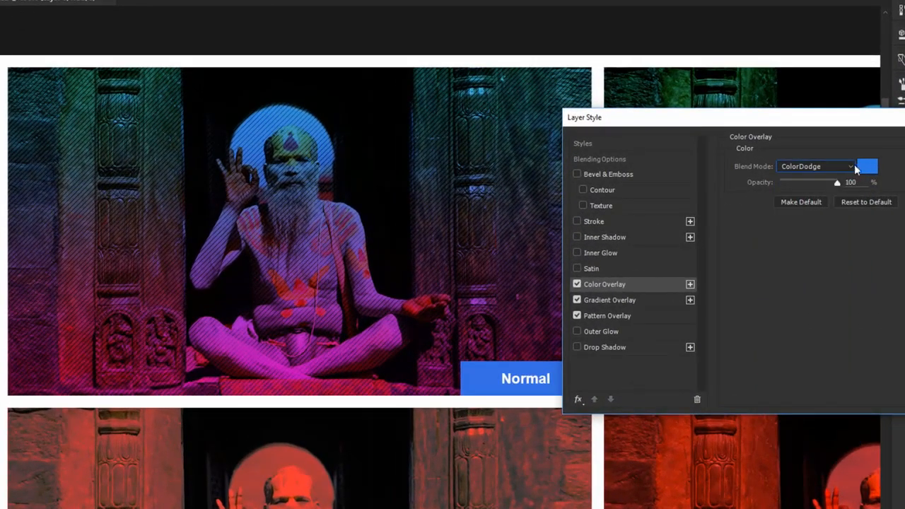
pyautogui.click(577, 284)
pyautogui.click(577, 284)
pyautogui.click(813, 166)
pyautogui.click(808, 174)
pyautogui.click(806, 170)
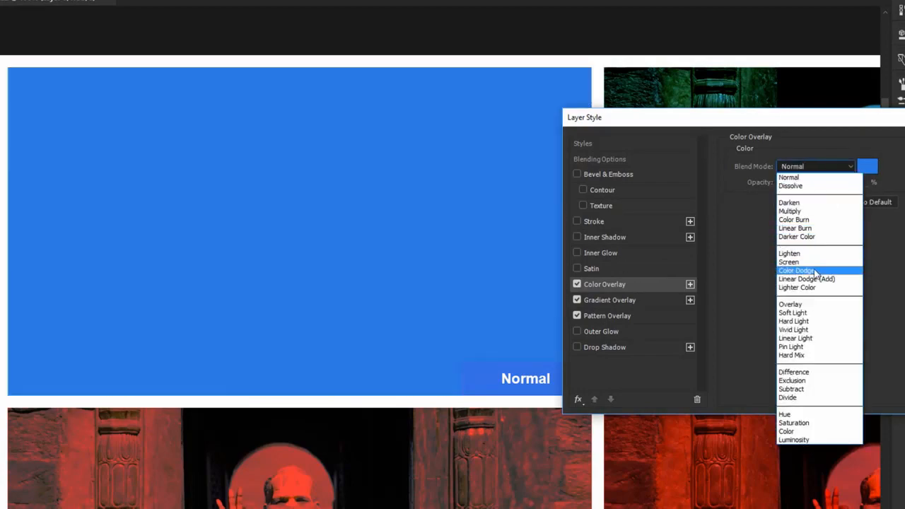
pyautogui.press('Escape')
# - Inspect the Gradient Overlay's gradient and toggle the diagonal Pattern Overlay to compare
pyautogui.click(635, 302)
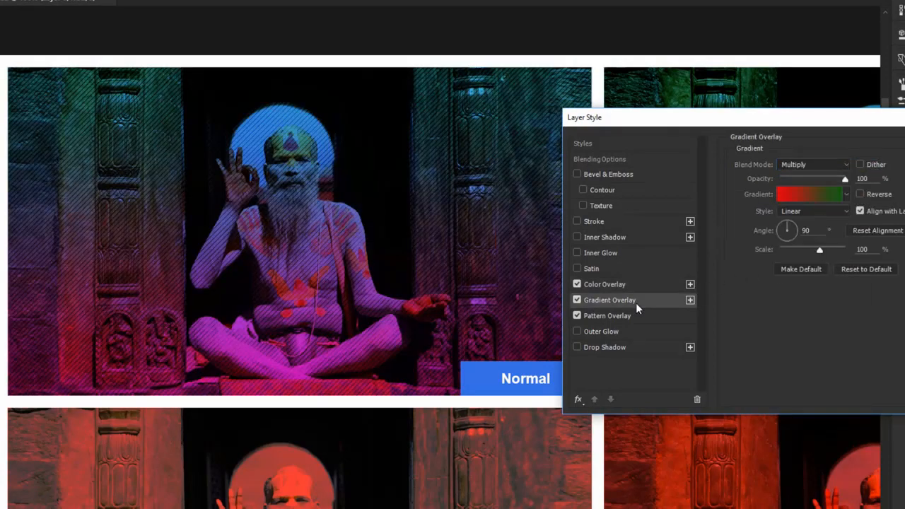
pyautogui.click(822, 194)
pyautogui.click(848, 250)
pyautogui.click(610, 315)
pyautogui.click(578, 316)
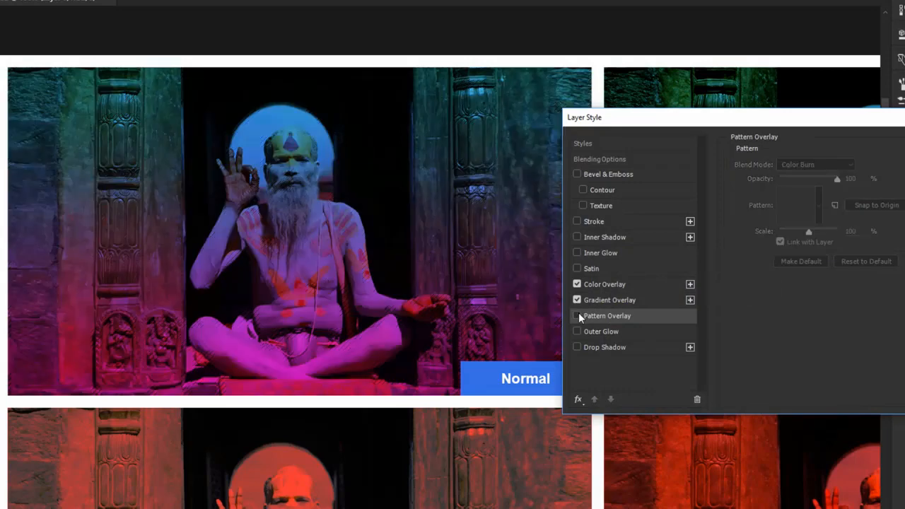
pyautogui.click(577, 316)
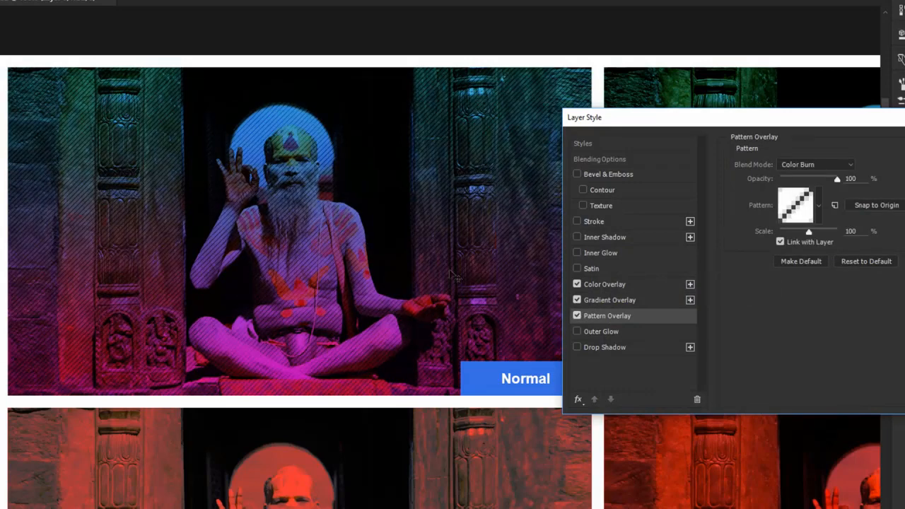
pyautogui.click(577, 316)
pyautogui.click(577, 316)
# - Try Normal for the Pattern Overlay, keep Color Burn, apply the style, and fit the grid with Ctrl+0
pyautogui.click(795, 169)
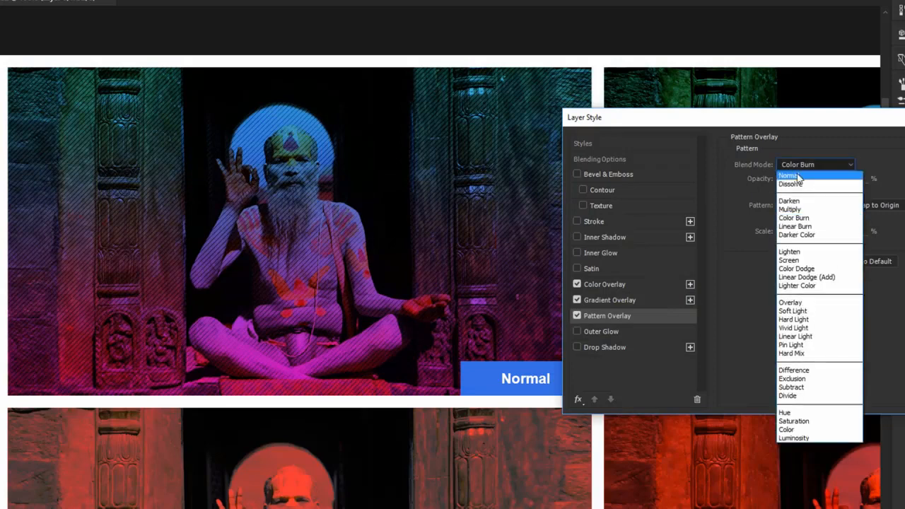
pyautogui.click(796, 174)
pyautogui.click(801, 163)
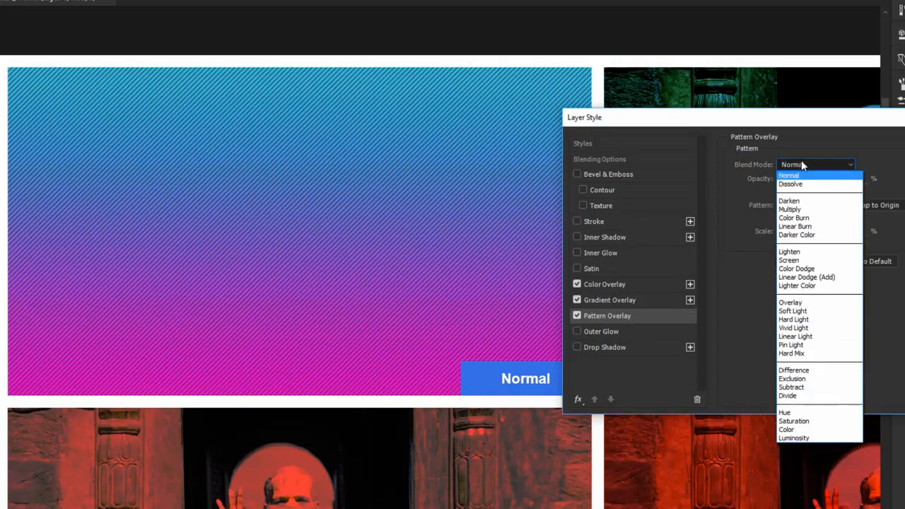
pyautogui.click(810, 219)
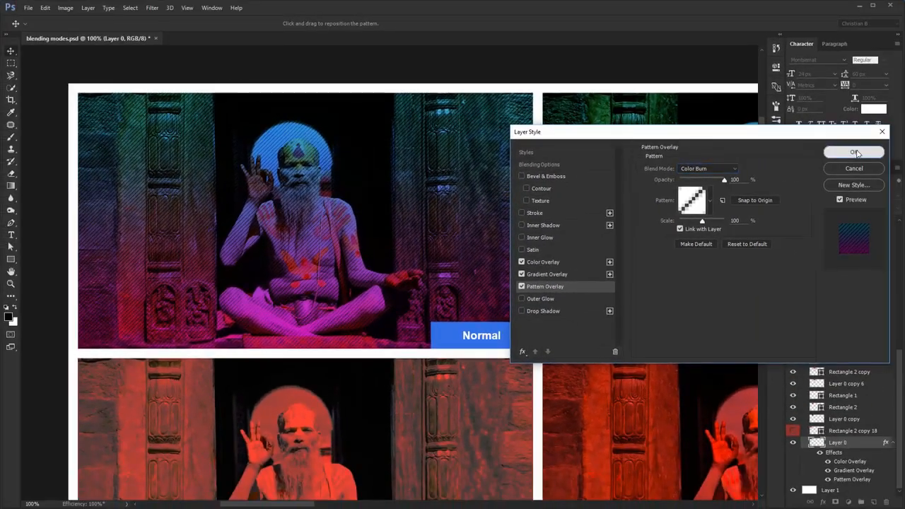
pyautogui.click(854, 152)
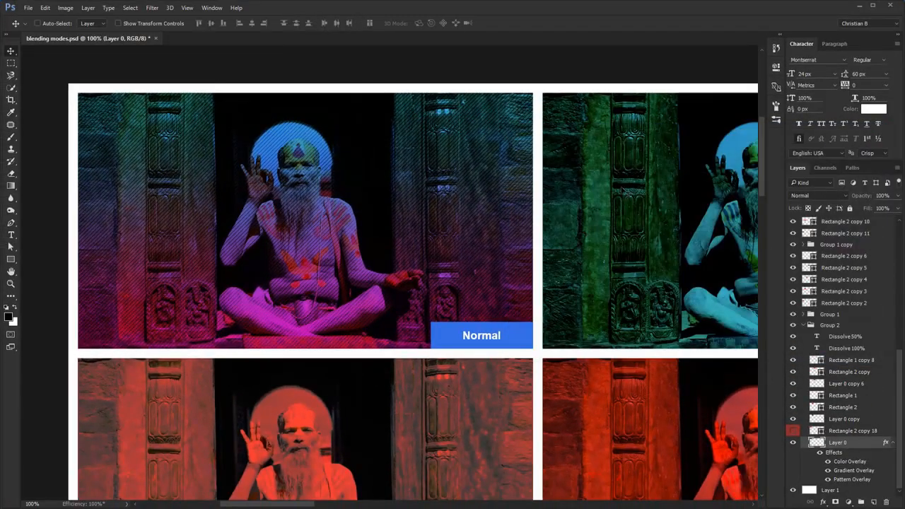
pyautogui.hotkey('ctrl', '0')
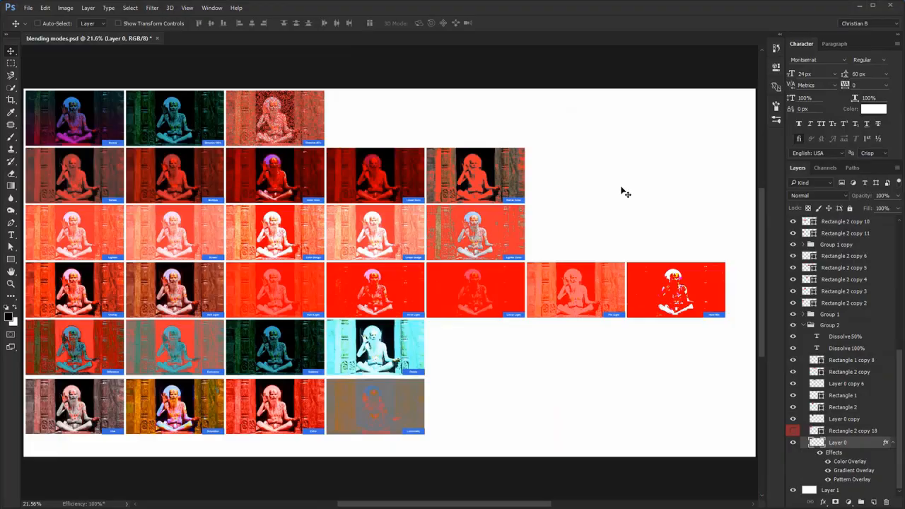
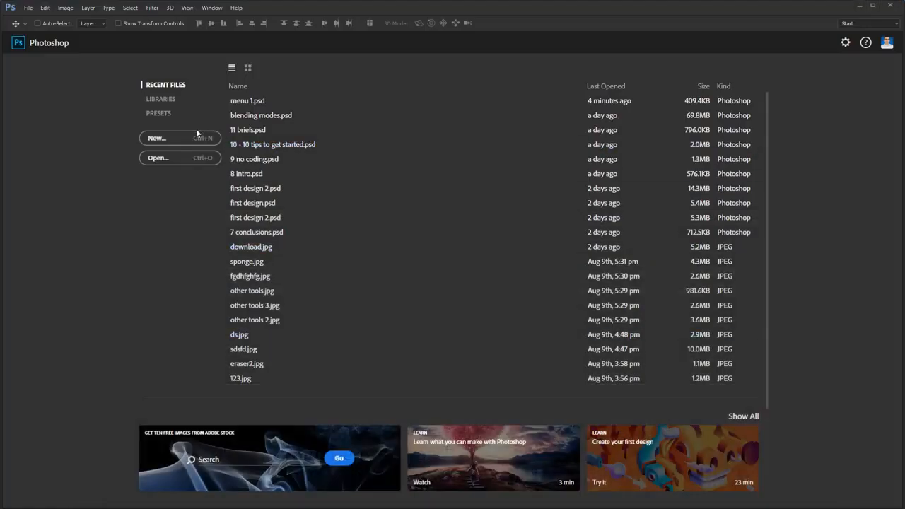
# - Create a new 1600 × 600 px document
pyautogui.click(196, 131)
pyautogui.press('Tab')
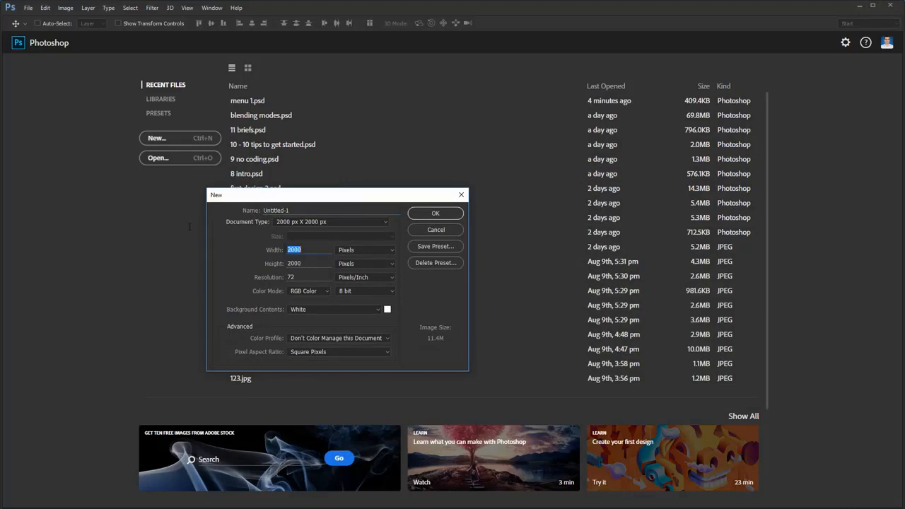
pyautogui.write('1600')
pyautogui.press('Tab')
pyautogui.write('600')
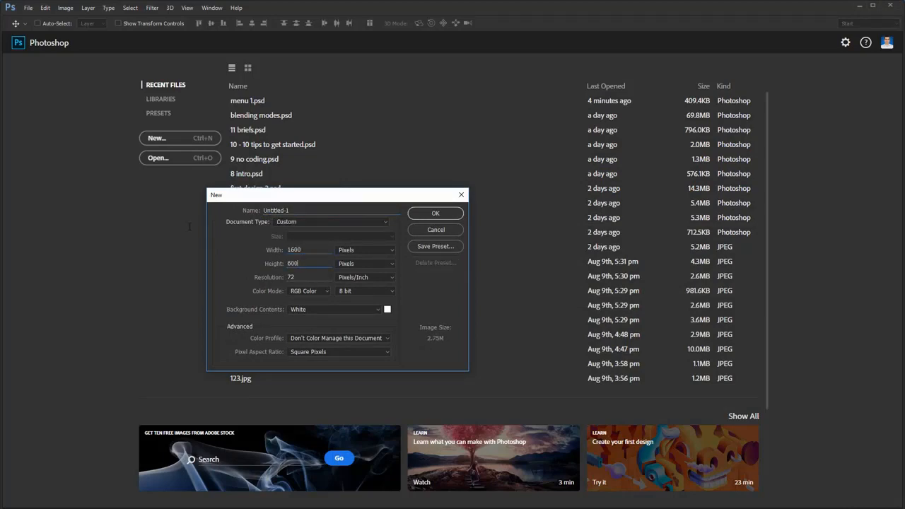
pyautogui.press('Return')
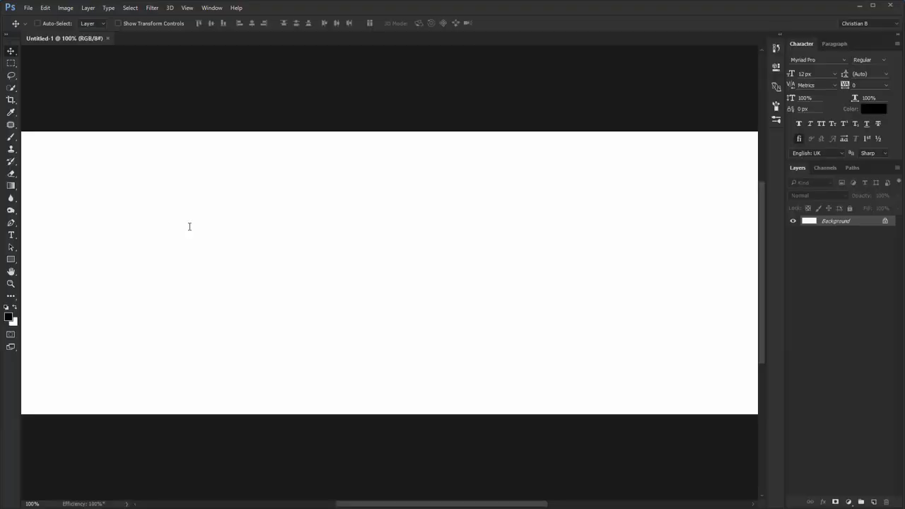
# - Draw a 960 × 100 px rectangle filled red #f80000
pyautogui.press('u')
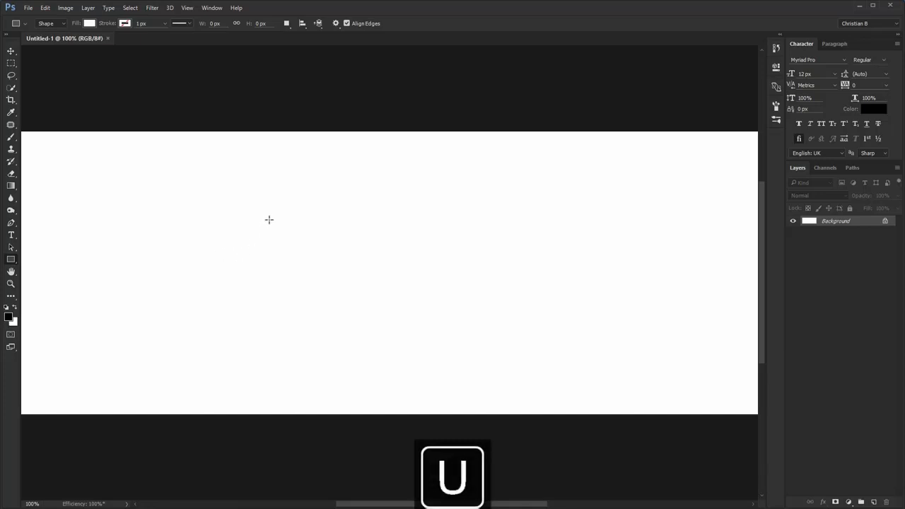
pyautogui.click(269, 219)
pyautogui.write('960')
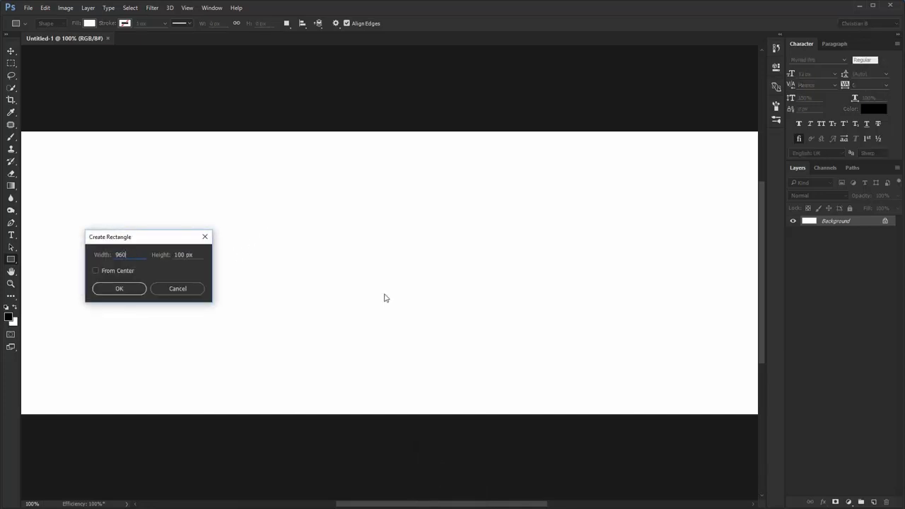
pyautogui.press('Tab')
pyautogui.press('Return')
pyautogui.doubleClick(806, 221)
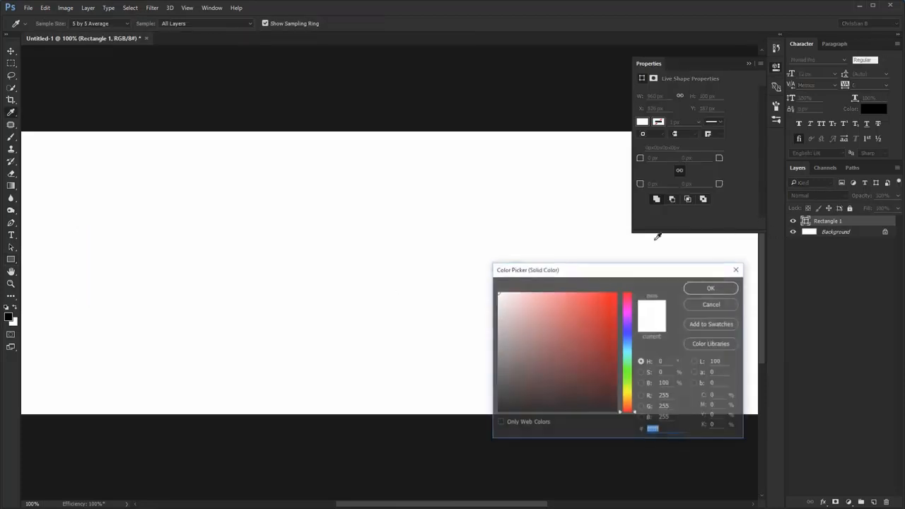
pyautogui.write('f80000')
pyautogui.click(712, 288)
# - Centre the red bar horizontally on the canvas and turn on rulers
pyautogui.press('v')
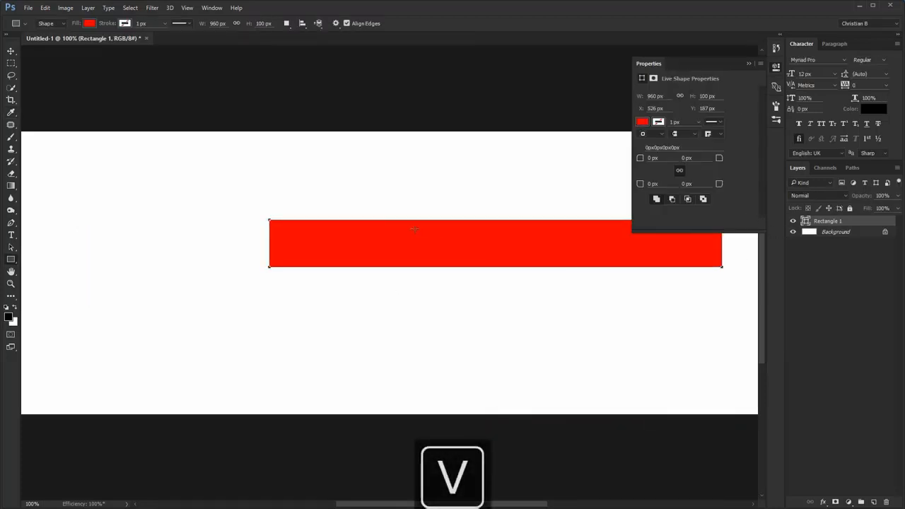
pyautogui.hotkey('ctrl', 'a')
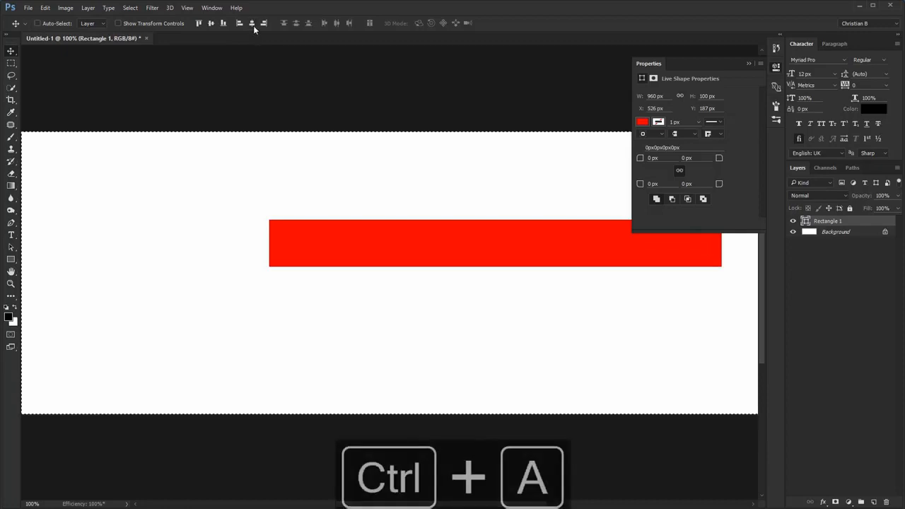
pyautogui.click(251, 23)
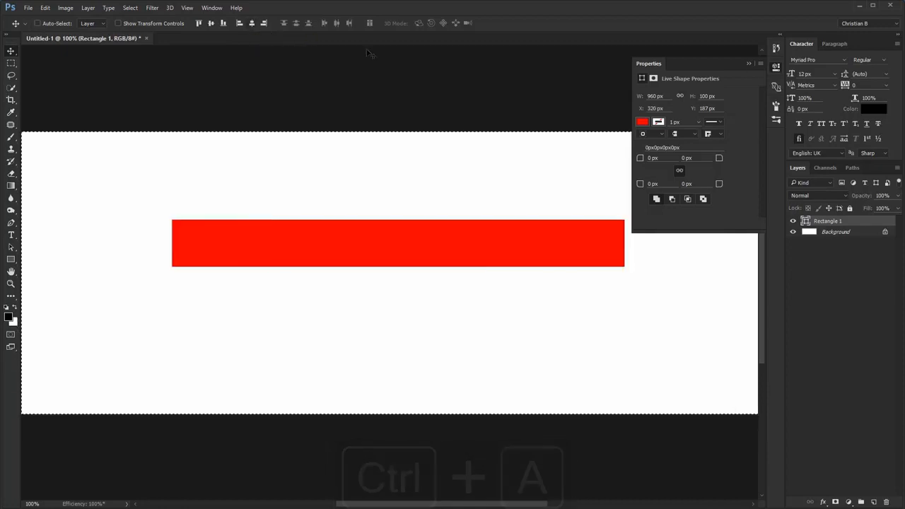
pyautogui.click(776, 67)
pyautogui.hotkey('ctrl', 'd')
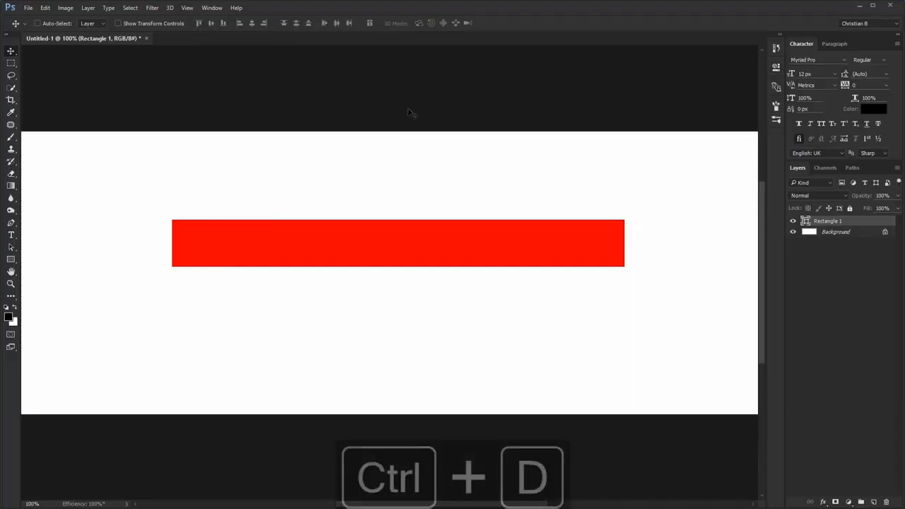
pyautogui.moveTo(323, 219); pyautogui.dragTo(351, 219)
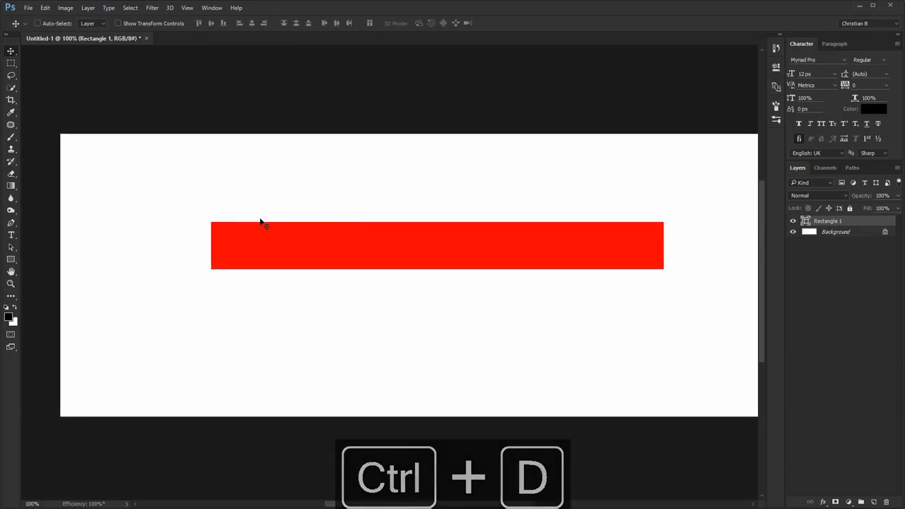
pyautogui.hotkey('ctrl', 'r')
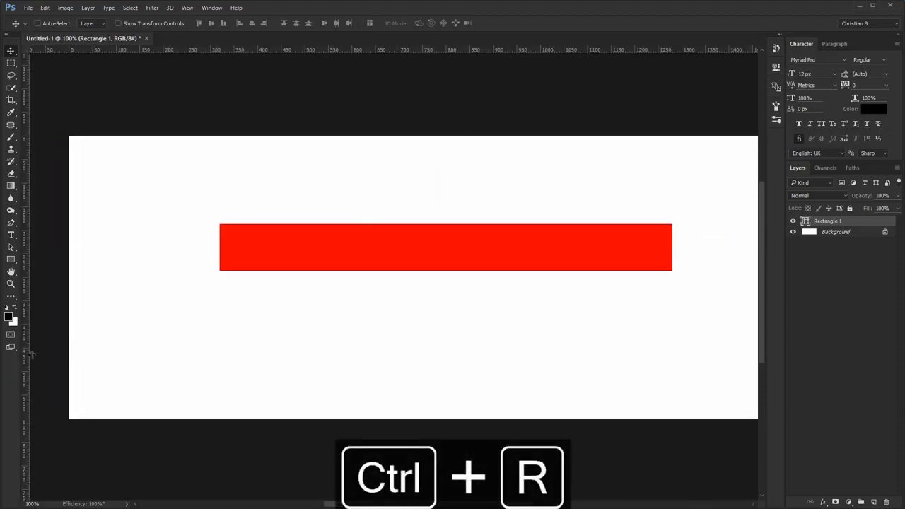
# - Place vertical guides on the red bar's left and right edges, then delete the bar
pyautogui.moveTo(26, 357); pyautogui.dragTo(220, 330)
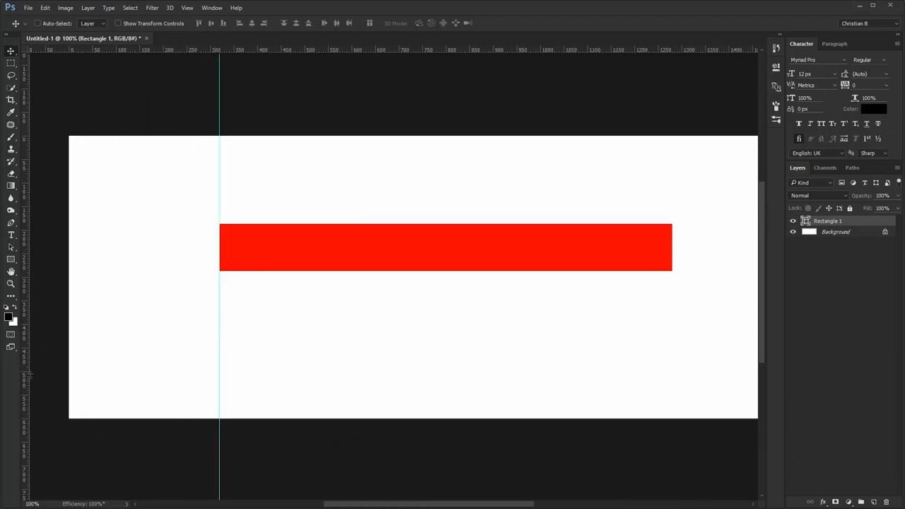
pyautogui.moveTo(30, 375); pyautogui.dragTo(671, 337)
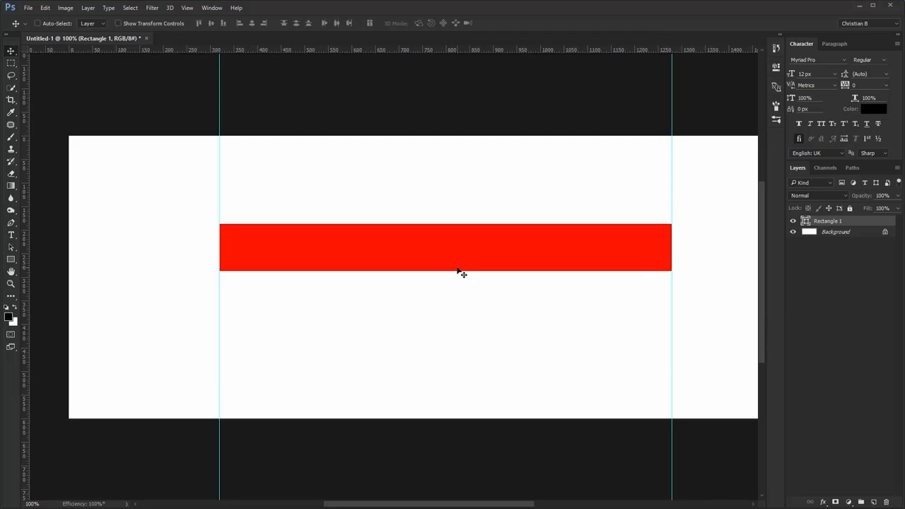
pyautogui.press('Delete')
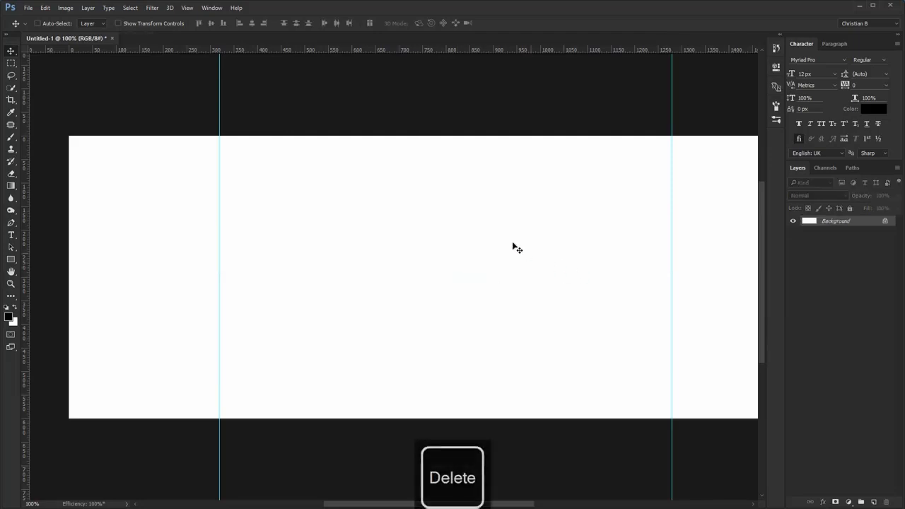
pyautogui.moveTo(440, 289); pyautogui.dragTo(416, 279)
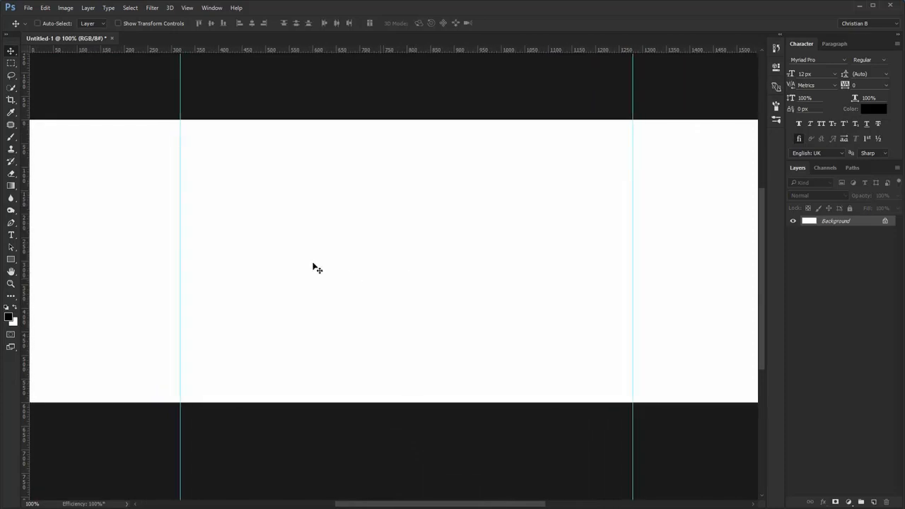
# - Marquee-select the area between the two guides and pan to show both guides
pyautogui.press('m')
pyautogui.moveTo(181, 236); pyautogui.dragTo(633, 370)
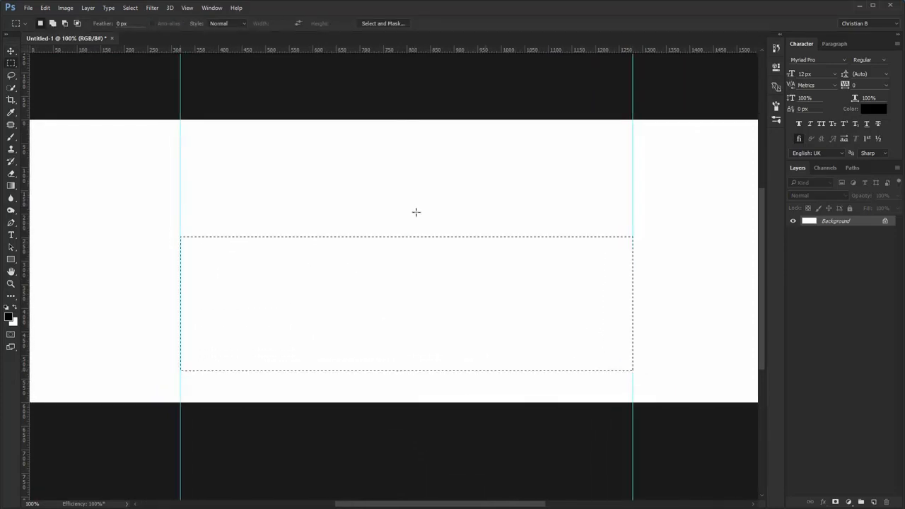
pyautogui.moveTo(221, 267); pyautogui.dragTo(317, 296)
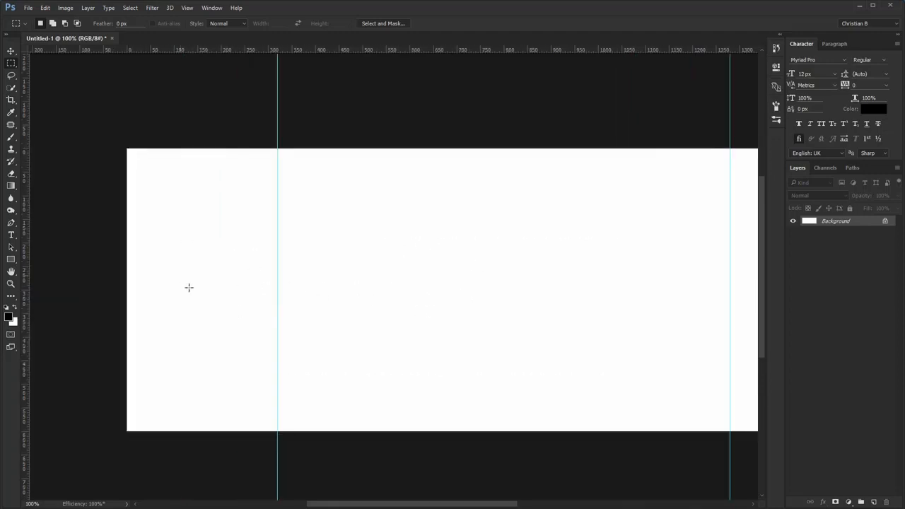
pyautogui.hscroll(8, 403, 276)
pyautogui.scroll(-1, 403, 277)
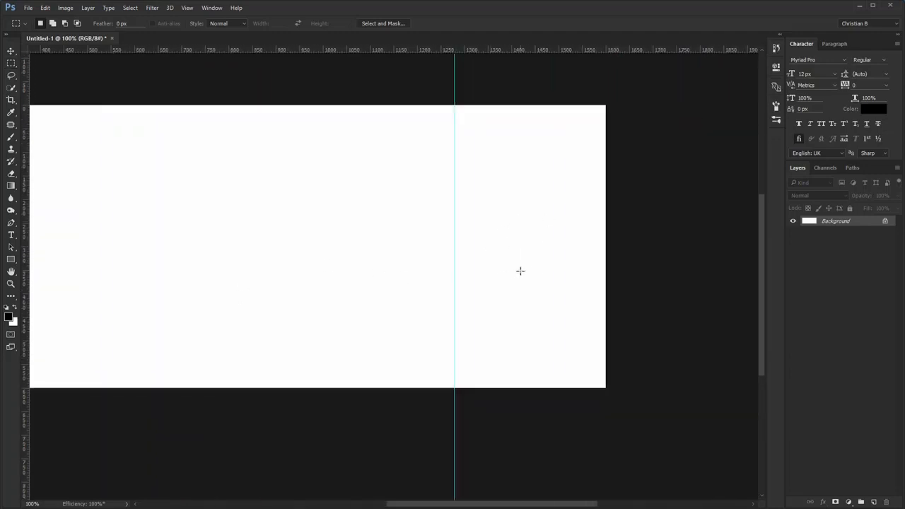
pyautogui.press('v')
pyautogui.moveTo(277, 226); pyautogui.dragTo(438, 233)
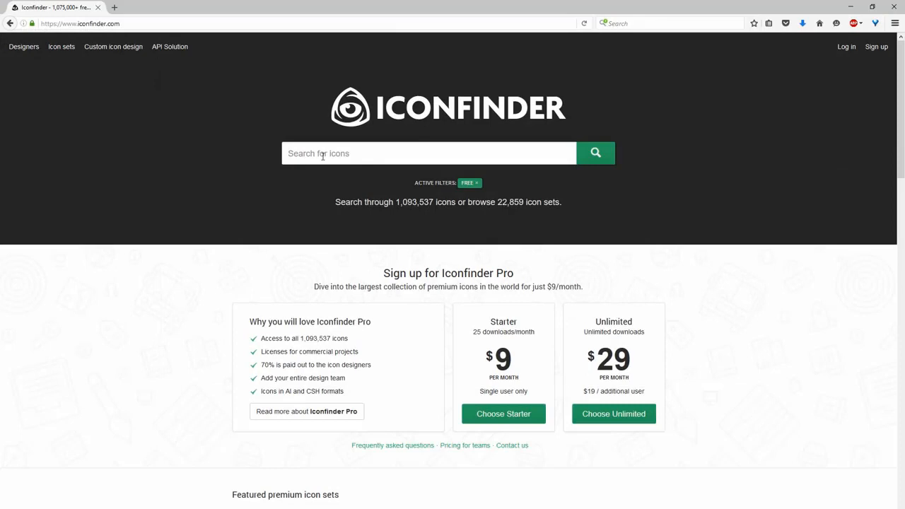
# - Search Iconfinder for 'cursor', download a pointer icon as PNG, and drag it into the document
pyautogui.write('cursor')
pyautogui.press('Return')
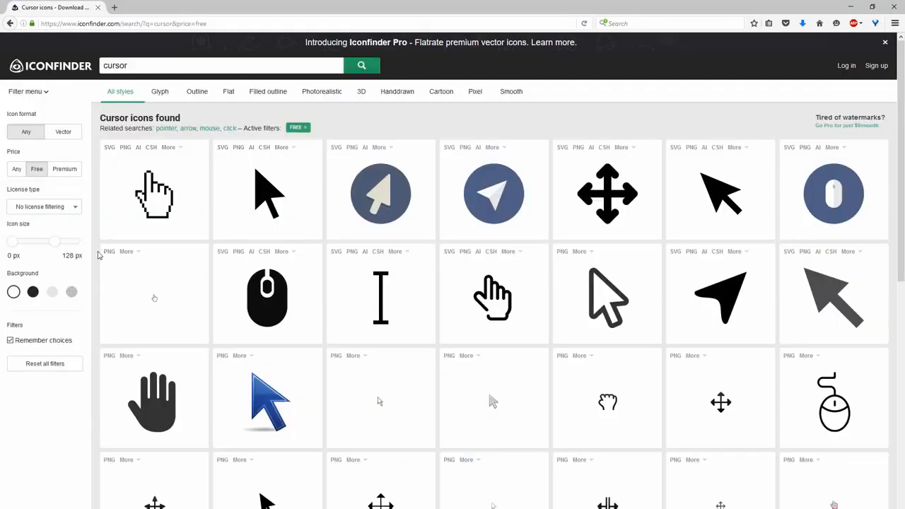
pyautogui.click(109, 252)
pyautogui.click(139, 368)
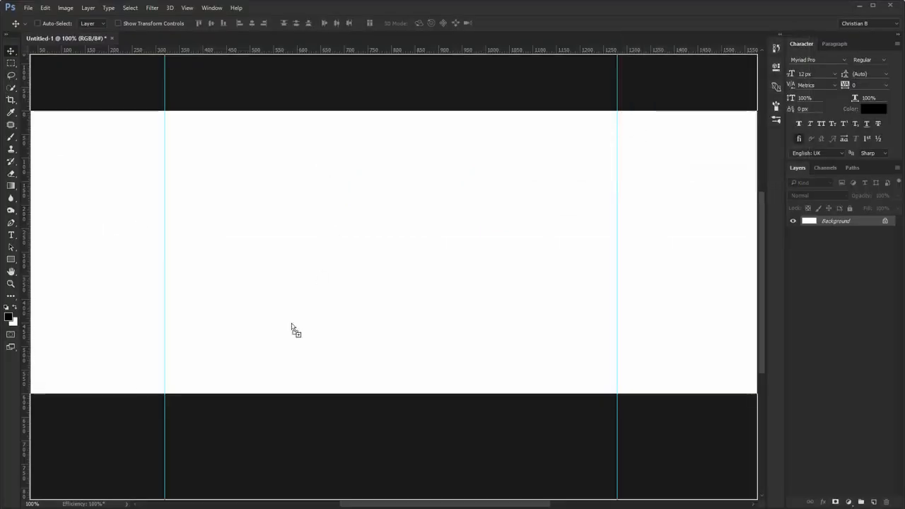
pyautogui.moveTo(293, 329); pyautogui.dragTo(331, 261)
# - Commit the placed pointer image and copy the nav links line from the notes
pyautogui.press('Return')
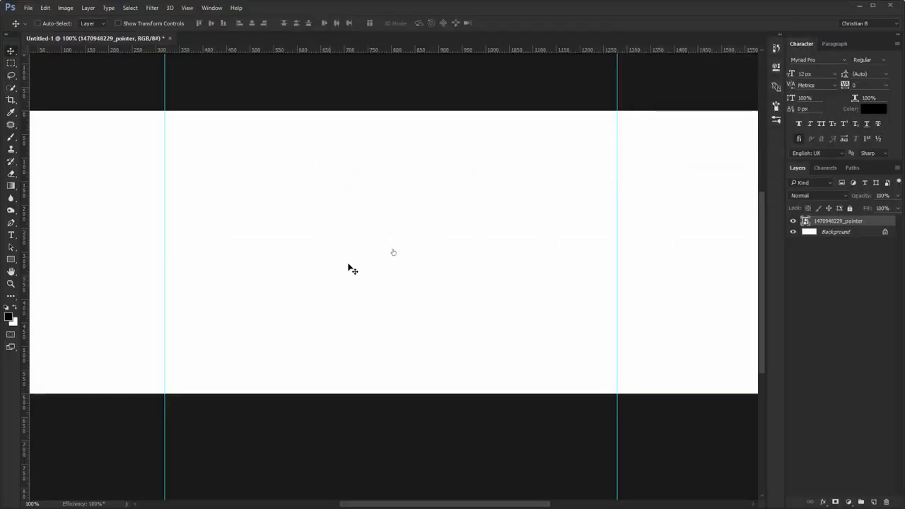
pyautogui.hotkey('alt', 'Tab')
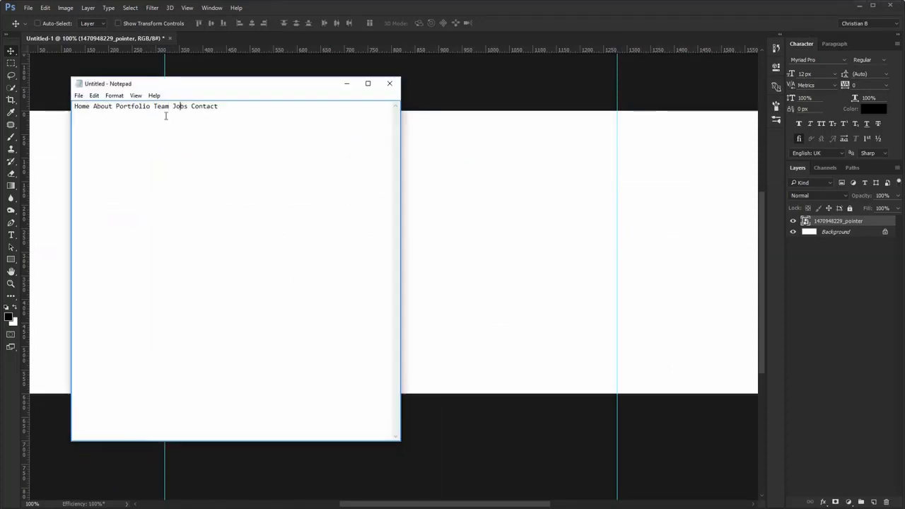
pyautogui.hotkey('ctrl', 'a')
pyautogui.click(203, 150)
pyautogui.hotkey('ctrl', 'a')
pyautogui.hotkey('ctrl', 'c')
pyautogui.hotkey('alt', 'Tab')
# - Paste 'Home About Portfolio Team Jobs Contact' as a text layer on the canvas
pyautogui.press('t')
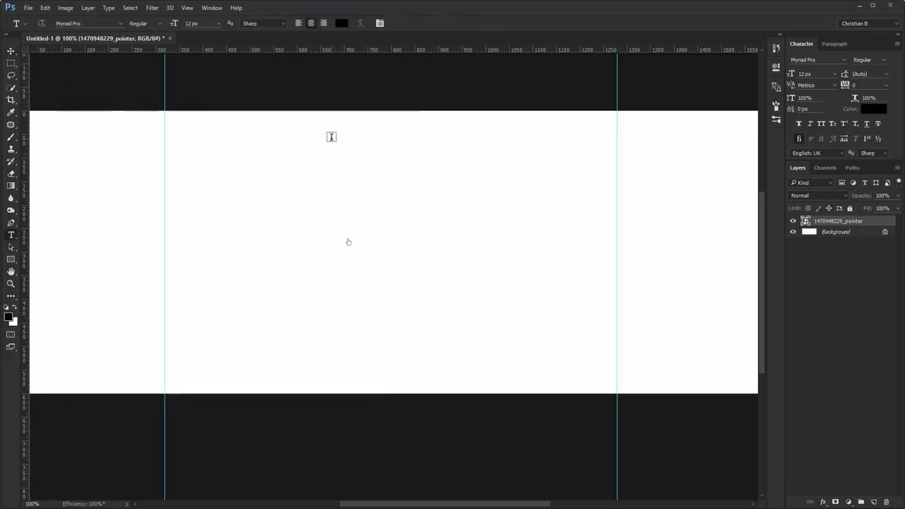
pyautogui.click(283, 137)
pyautogui.hotkey('ctrl', 'v')
pyautogui.hotkey('ctrl', 'Return')
# - Duplicate the nav text to the left, retype the copy as 'LOGO', and enter the Abel font
pyautogui.press('v')
pyautogui.moveTo(307, 140); pyautogui.dragTo(246, 145)
pyautogui.press('t')
pyautogui.click(259, 142)
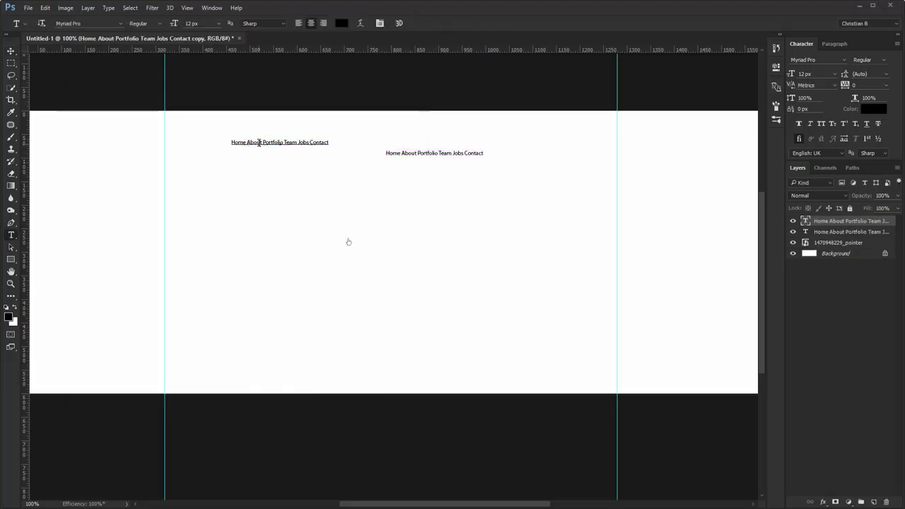
pyautogui.hotkey('ctrl', 'a')
pyautogui.write('LoGO')
pyautogui.hotkey('ctrl', 'Return')
pyautogui.write('v')
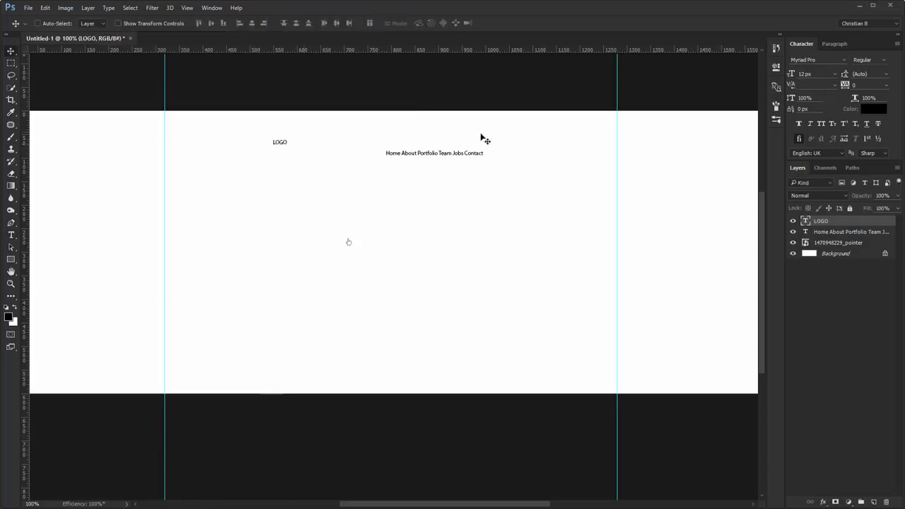
pyautogui.write('ABEL')
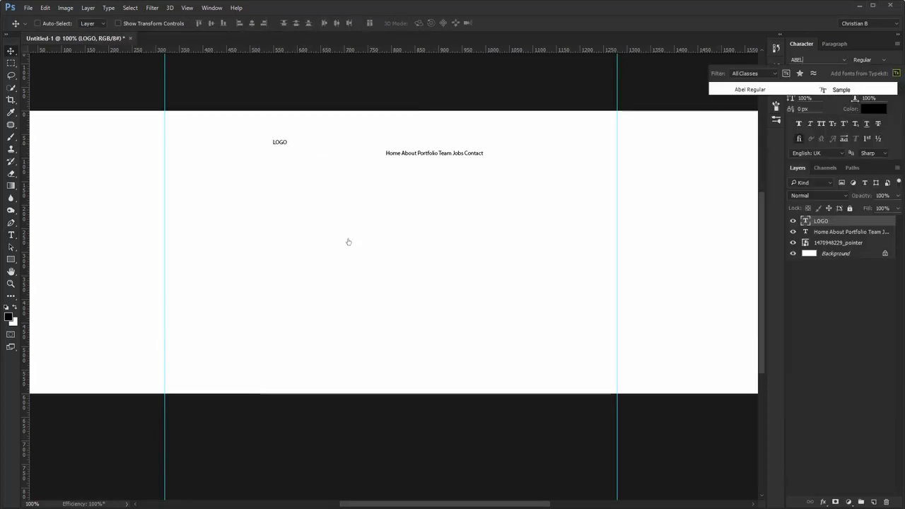
# - Style LOGO in Abel, 24 px, -40 tracking, colour #165EF0
pyautogui.press('Return')
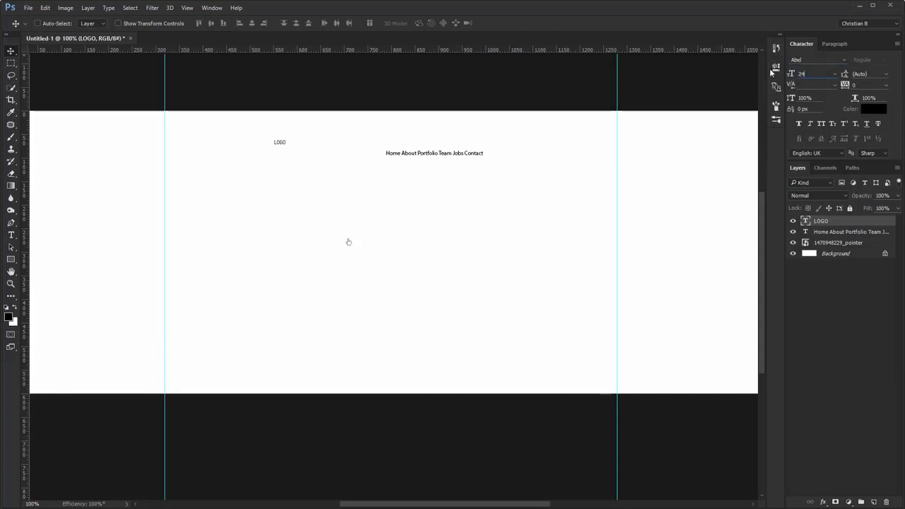
pyautogui.write('24')
pyautogui.press('Return')
pyautogui.write('-40')
pyautogui.press('Return')
pyautogui.click(875, 115)
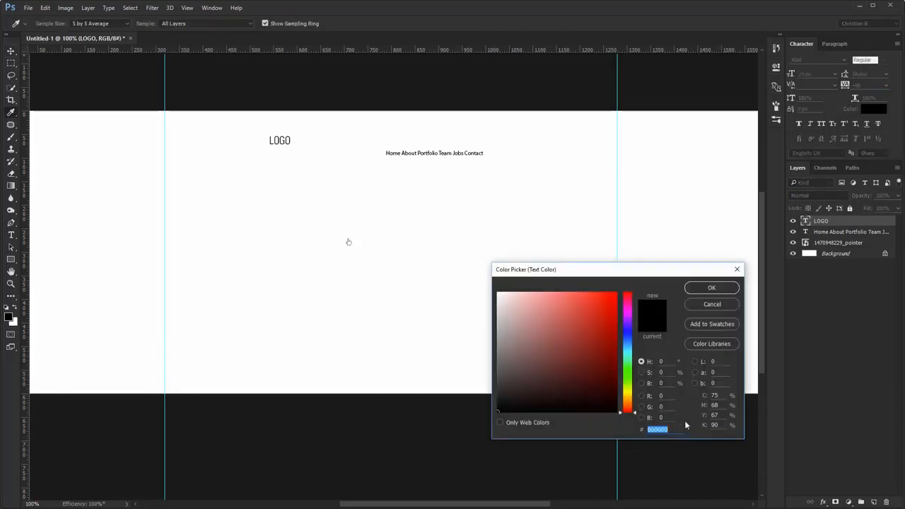
pyautogui.write('165EF0')
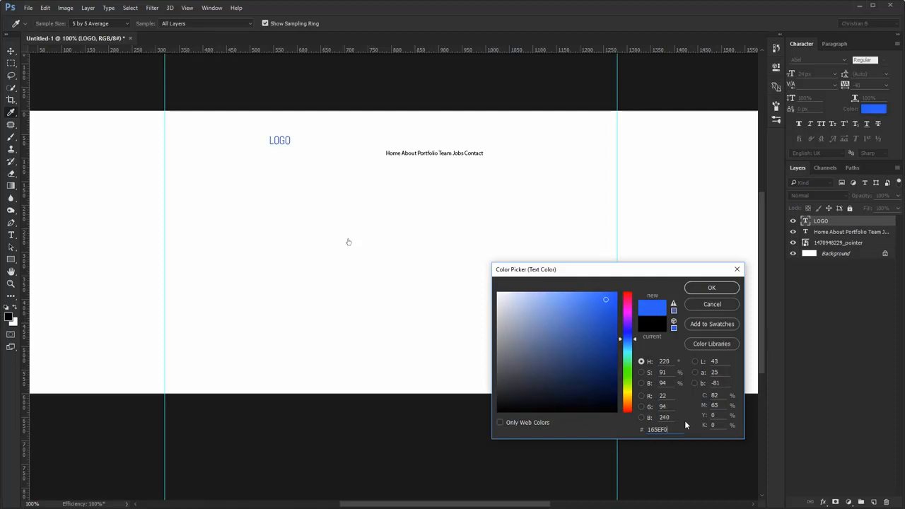
pyautogui.click(706, 290)
# - Move LOGO toward the left guide and sample its blue as the foreground colour
pyautogui.press('ctrl')
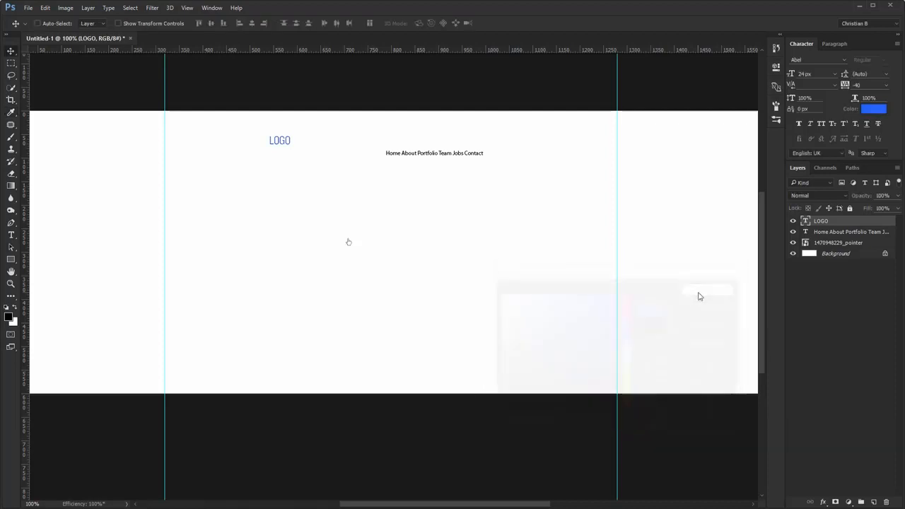
pyautogui.moveTo(283, 139); pyautogui.dragTo(181, 146)
pyautogui.click(11, 317)
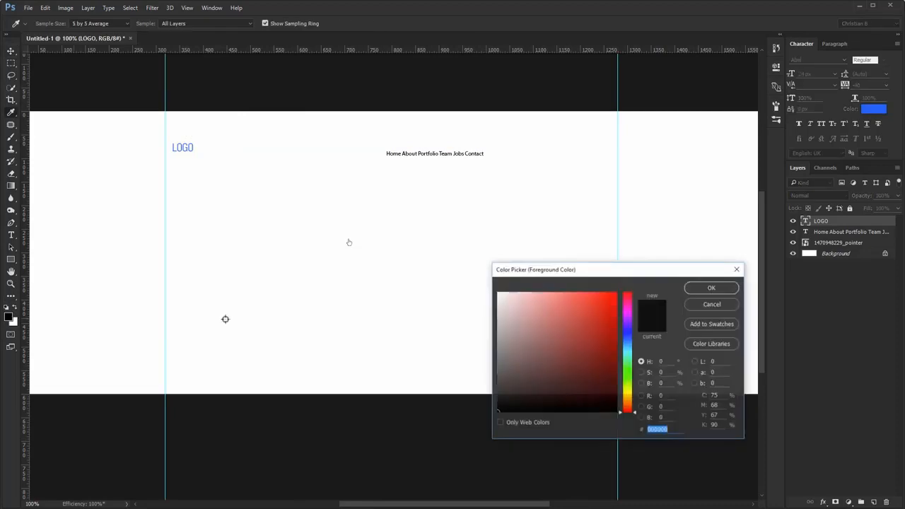
pyautogui.click(177, 147)
pyautogui.click(691, 292)
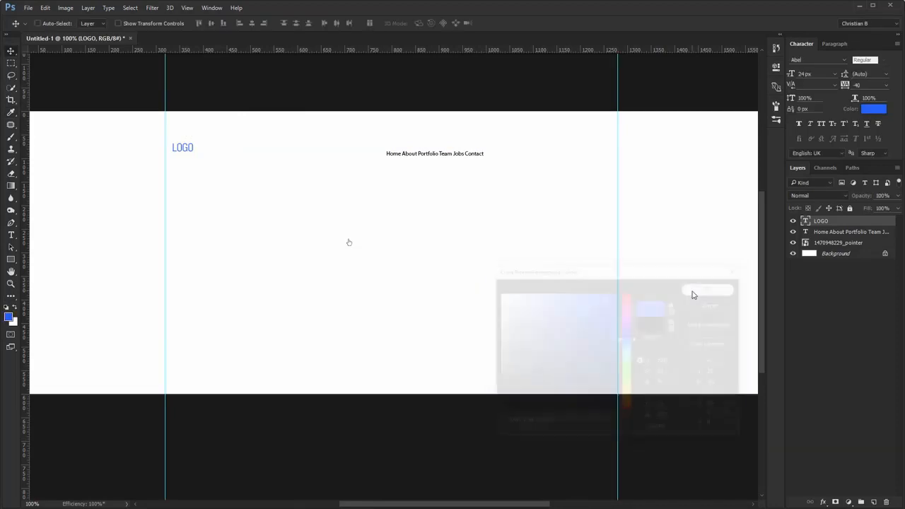
# - Shift the navigation text slightly left and set it to 16 px
pyautogui.click(848, 233)
pyautogui.moveTo(487, 162); pyautogui.dragTo(470, 163)
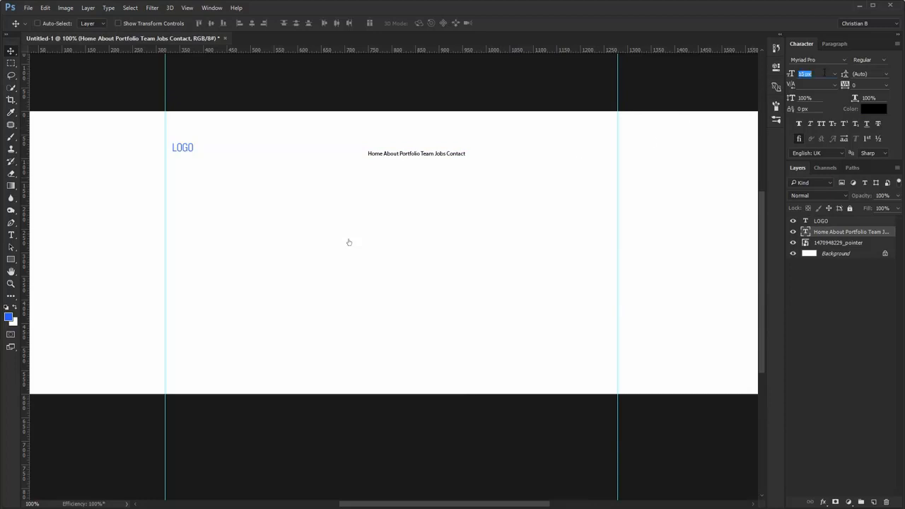
pyautogui.press('Return')
# - Draw a large blue rectangle covering the canvas
pyautogui.click(11, 259)
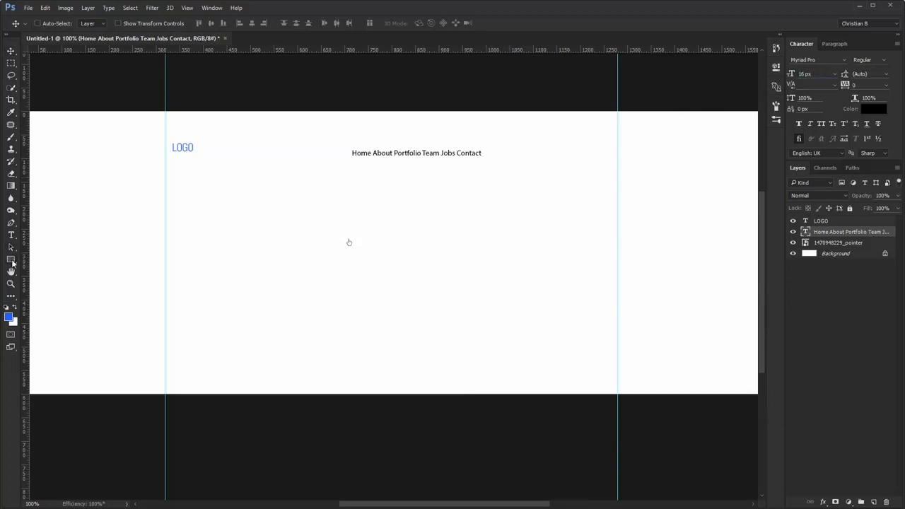
pyautogui.press('space')
pyautogui.moveTo(124, 215); pyautogui.dragTo(192, 231)
pyautogui.moveTo(66, 102); pyautogui.dragTo(719, 430)
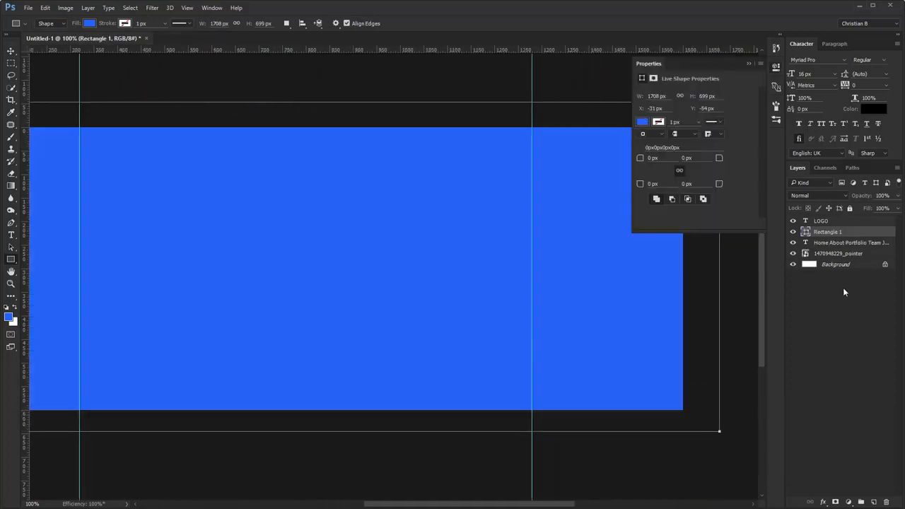
# - Align the rectangle to the canvas's top-left corner
pyautogui.click(775, 86)
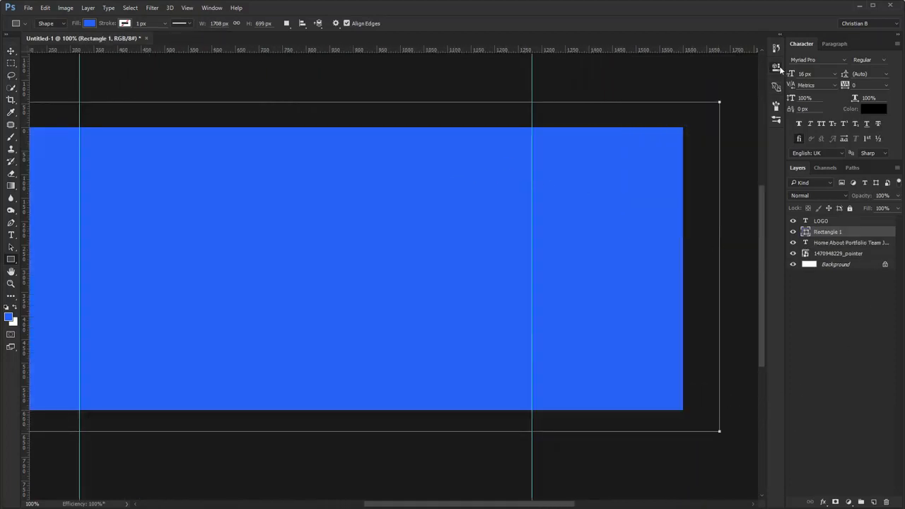
pyautogui.hscroll(-6, 327, 131)
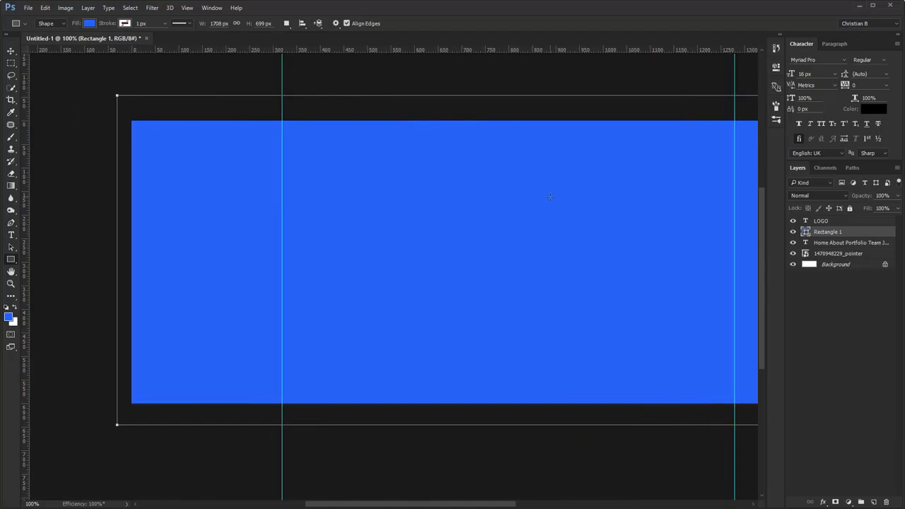
pyautogui.press('v')
pyautogui.moveTo(198, 122); pyautogui.dragTo(223, 154)
pyautogui.hotkey('ctrl', 'a')
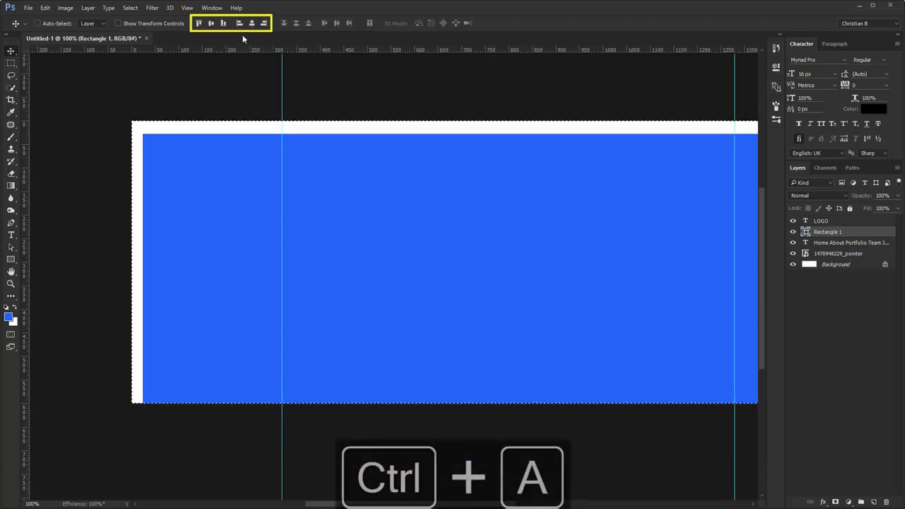
pyautogui.click(239, 22)
pyautogui.click(198, 23)
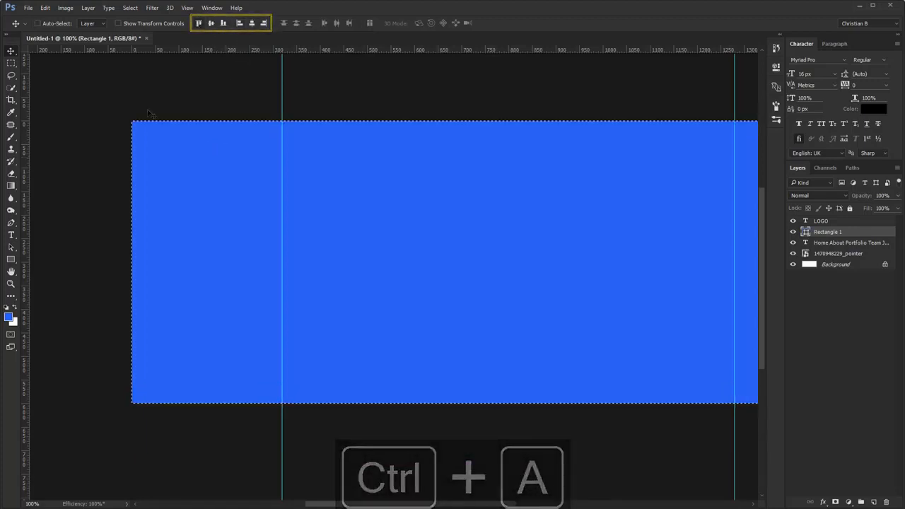
pyautogui.hotkey('ctrl', 'd')
pyautogui.moveTo(532, 245); pyautogui.dragTo(303, 215)
# - Resize the rectangle to 1600 × 600 px and fill it light grey #F2F2F2
pyautogui.hotkey('ctrl', 't')
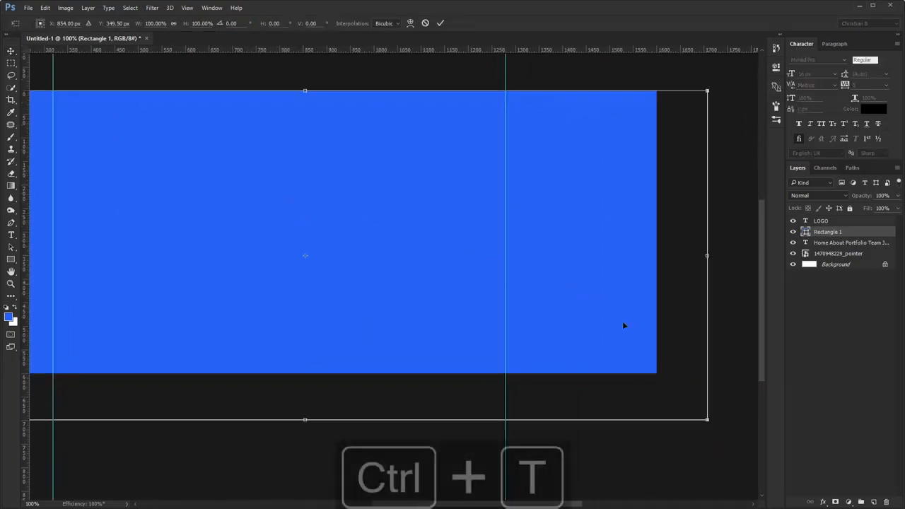
pyautogui.moveTo(707, 421); pyautogui.dragTo(656, 375)
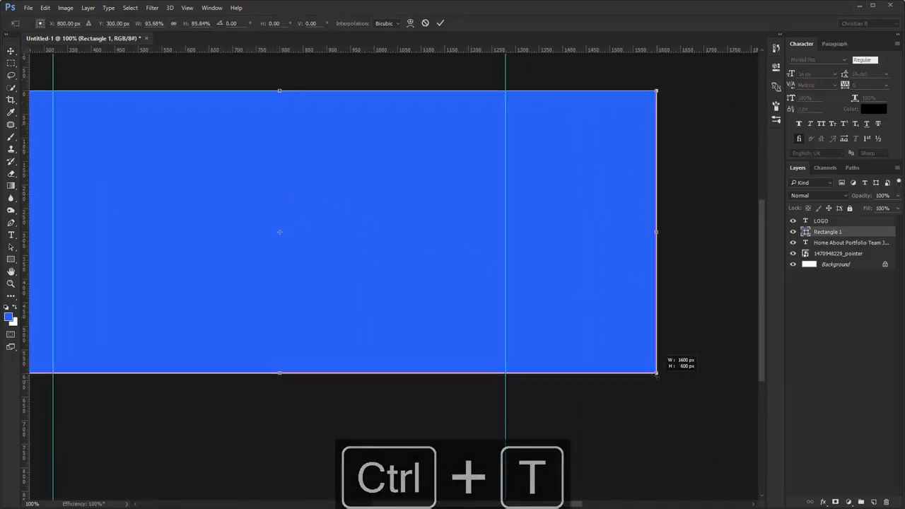
pyautogui.press('Return')
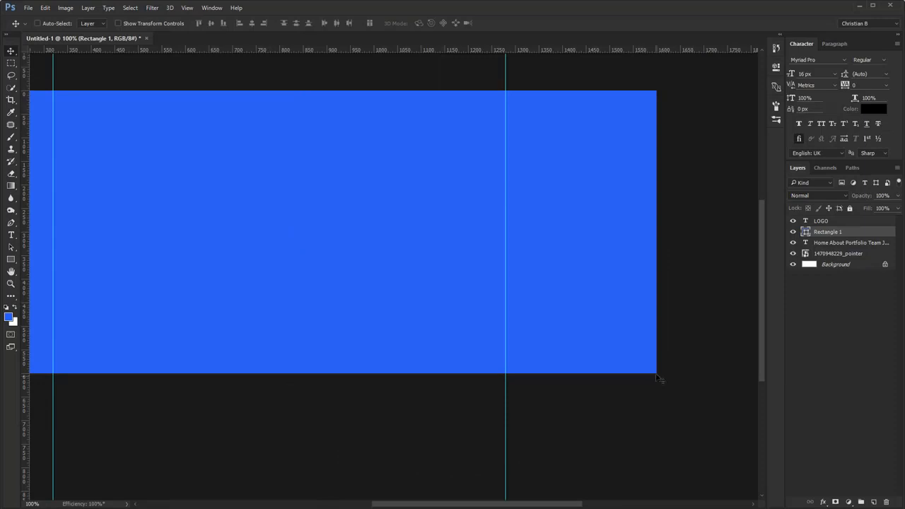
pyautogui.doubleClick(806, 234)
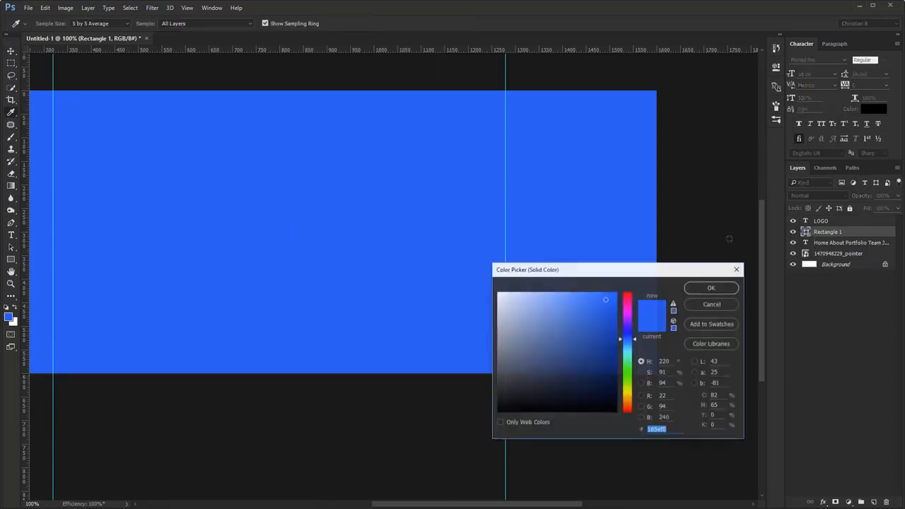
pyautogui.write('F2F2F2')
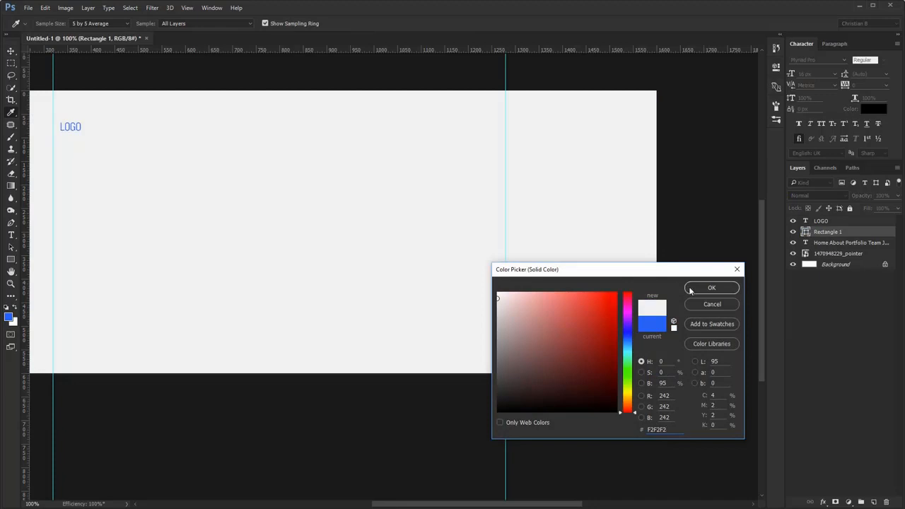
pyautogui.click(711, 288)
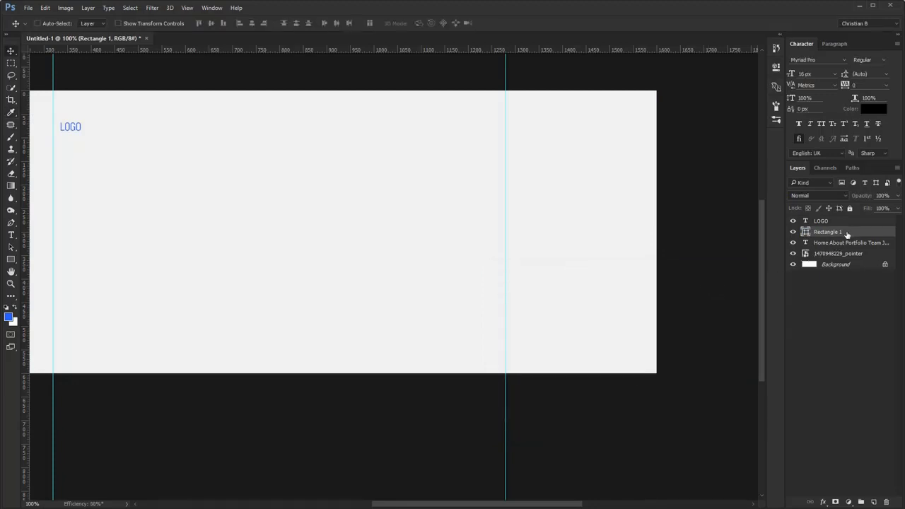
# - Move the grey rectangle below the text and pointer layers and nudge LOGO up-left
pyautogui.moveTo(846, 234); pyautogui.dragTo(837, 257)
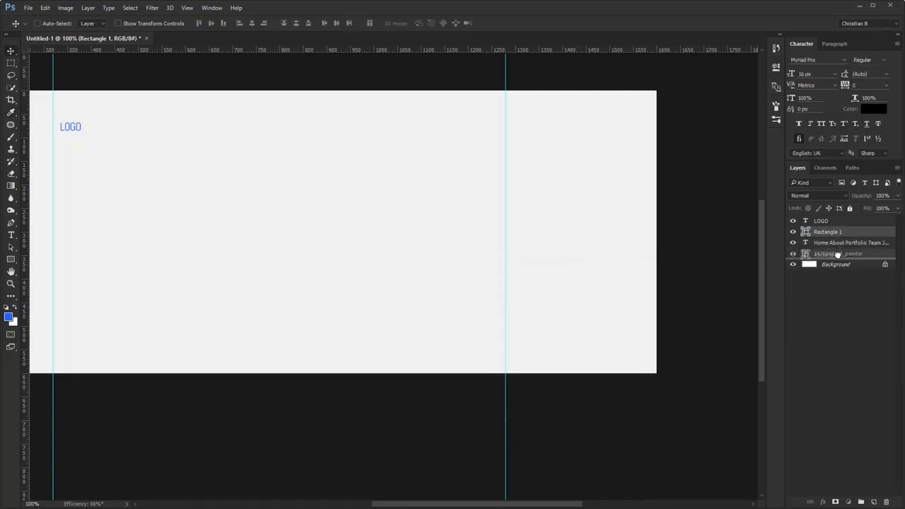
pyautogui.moveTo(365, 166); pyautogui.dragTo(461, 187)
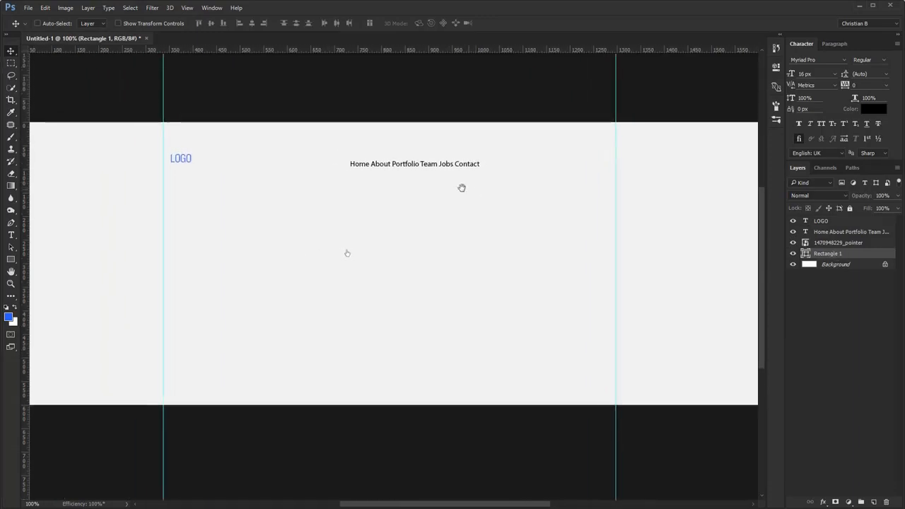
pyautogui.click(820, 221)
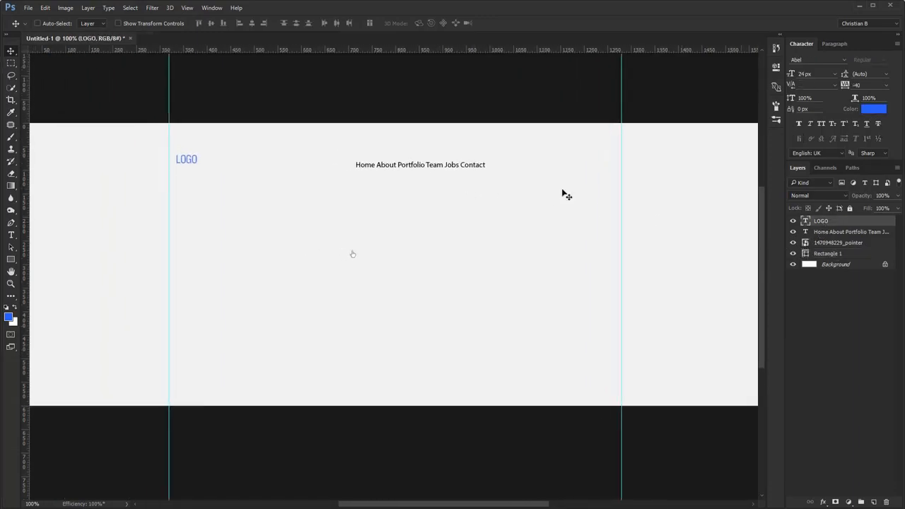
pyautogui.moveTo(220, 153)
pyautogui.mouseDown()
pyautogui.moveTo(206, 152)
pyautogui.moveTo(212, 145)
pyautogui.mouseUp()
pyautogui.click(837, 232)
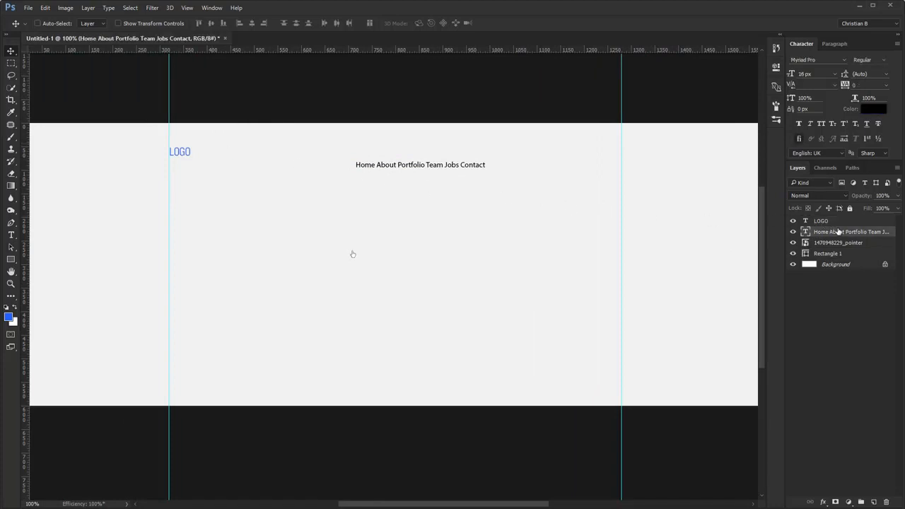
pyautogui.keyDown('ctrl'); pyautogui.click(586, 265); pyautogui.keyUp('ctrl')
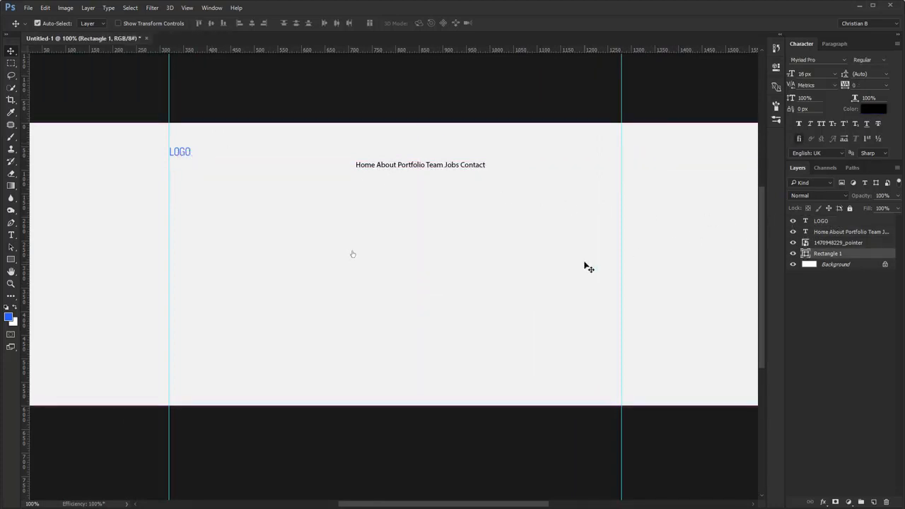
# - Duplicate the grey rectangle as a white #ffffff bar 70 px tall
pyautogui.hotkey('ctrl', 'j')
pyautogui.doubleClick(805, 253)
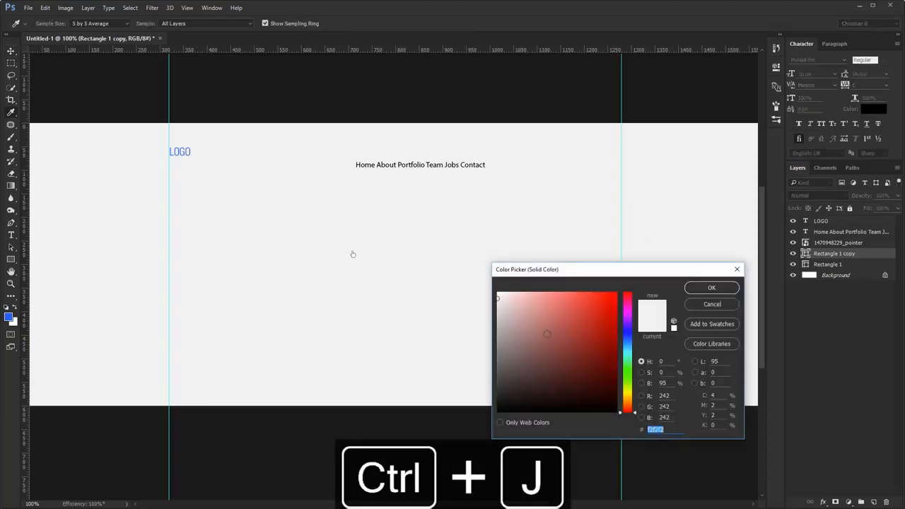
pyautogui.write('ffffff')
pyautogui.press('Return')
pyautogui.click(775, 68)
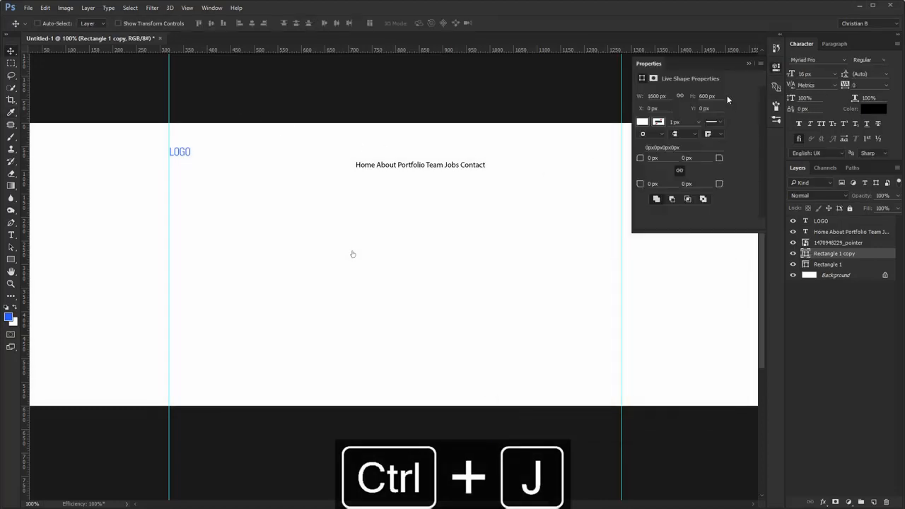
pyautogui.moveTo(721, 96); pyautogui.dragTo(583, 76)
pyautogui.write('70')
pyautogui.press('Return')
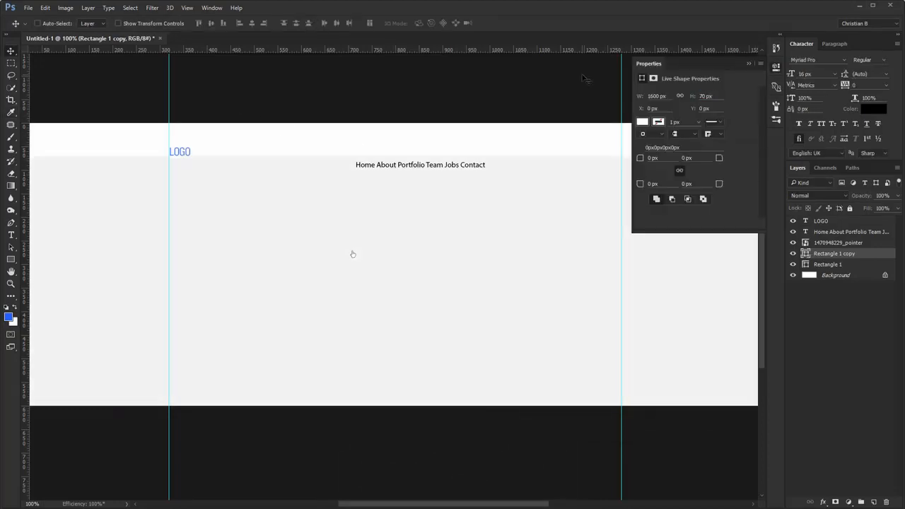
# - Align LOGO, navigation, pointer and white bar to the canvas top, centred vertically
pyautogui.keyDown('shift'); pyautogui.click(821, 221); pyautogui.keyUp('shift')
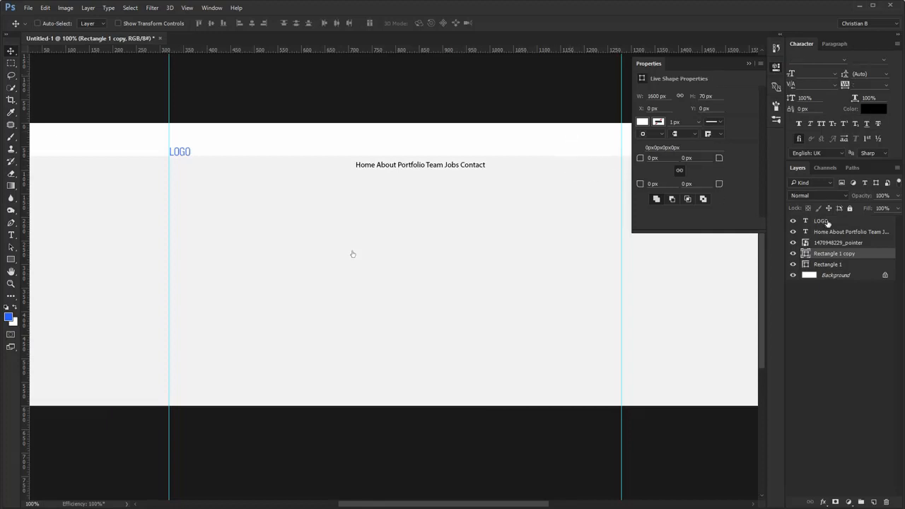
pyautogui.click(211, 23)
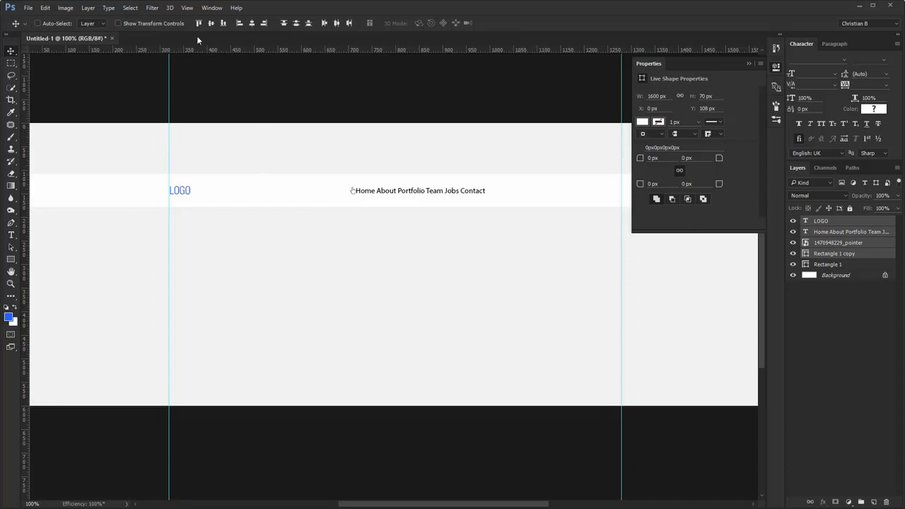
pyautogui.hotkey('ctrl', 'a')
pyautogui.click(199, 23)
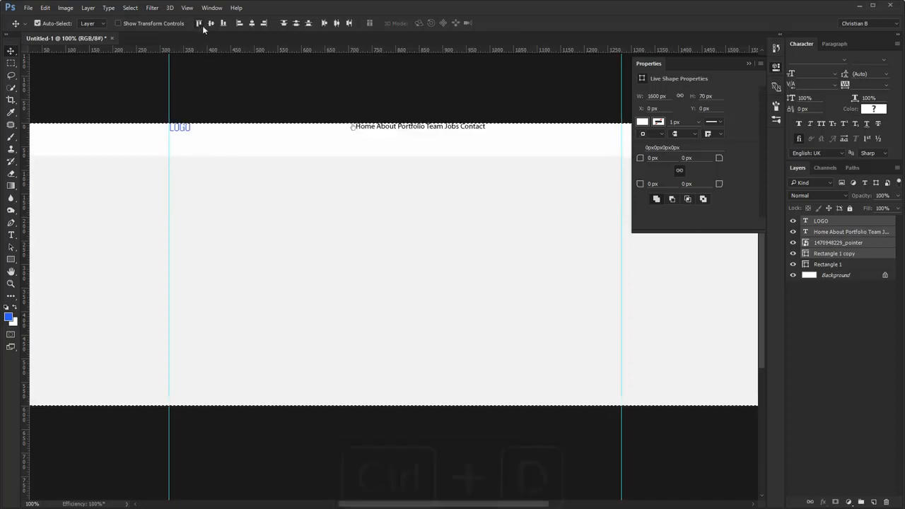
pyautogui.hotkey('ctrl', 'd')
pyautogui.click(211, 23)
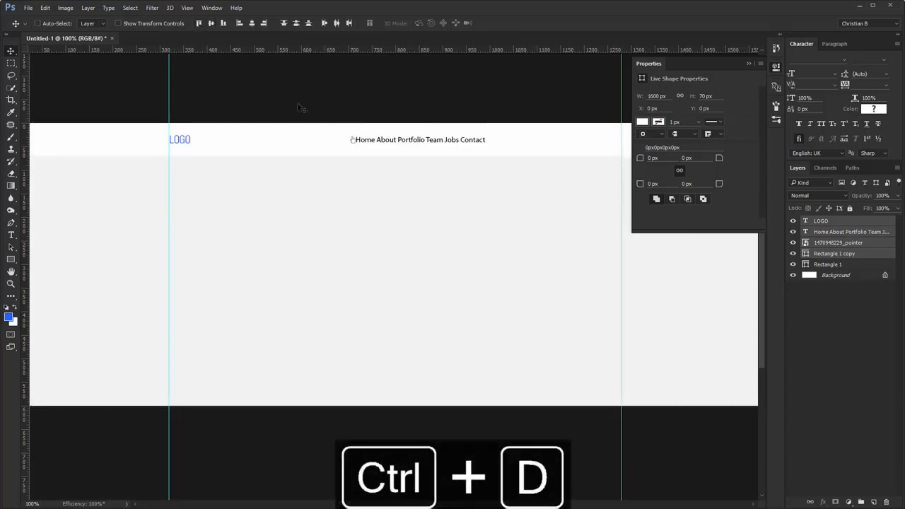
# - Set the navigation text to All Caps
pyautogui.click(859, 233)
pyautogui.click(822, 125)
pyautogui.click(749, 64)
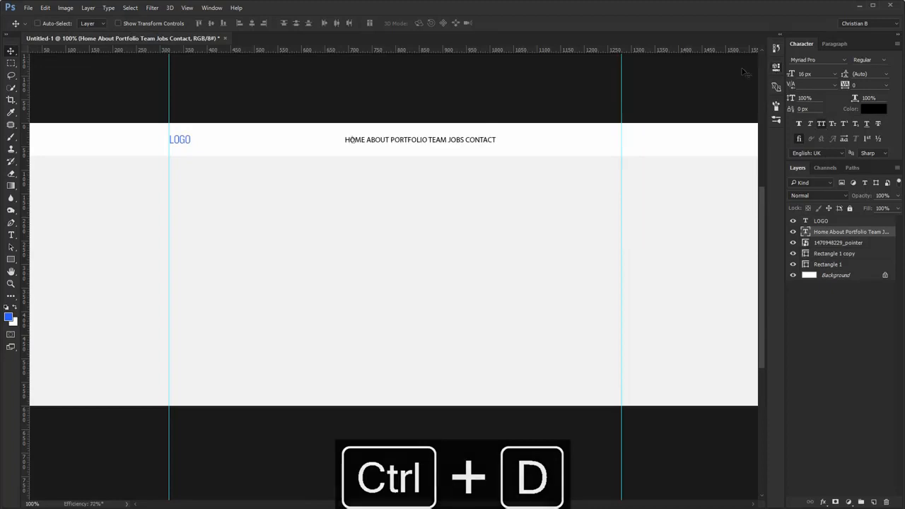
# - Set the navigation text to Montserrat 14 px and shift it slightly right
pyautogui.scroll(2, 555, 113)
pyautogui.click(803, 59)
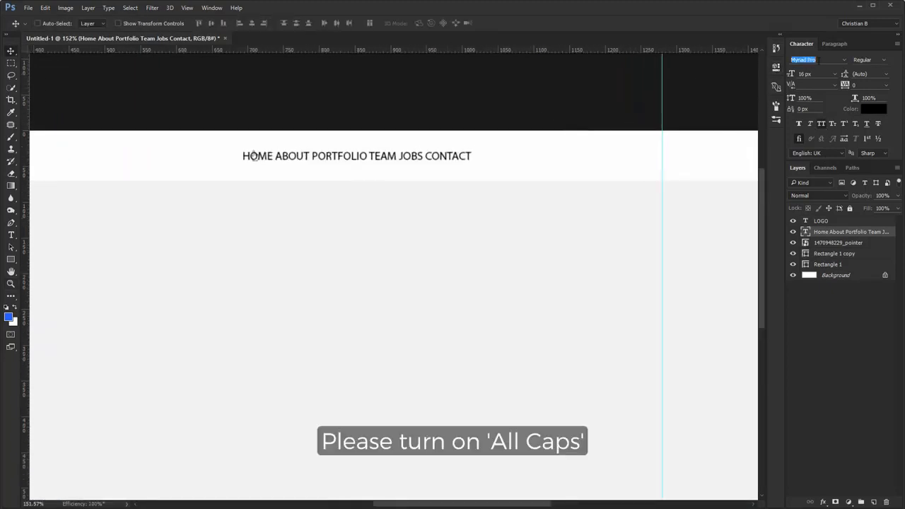
pyautogui.write('MONTSER')
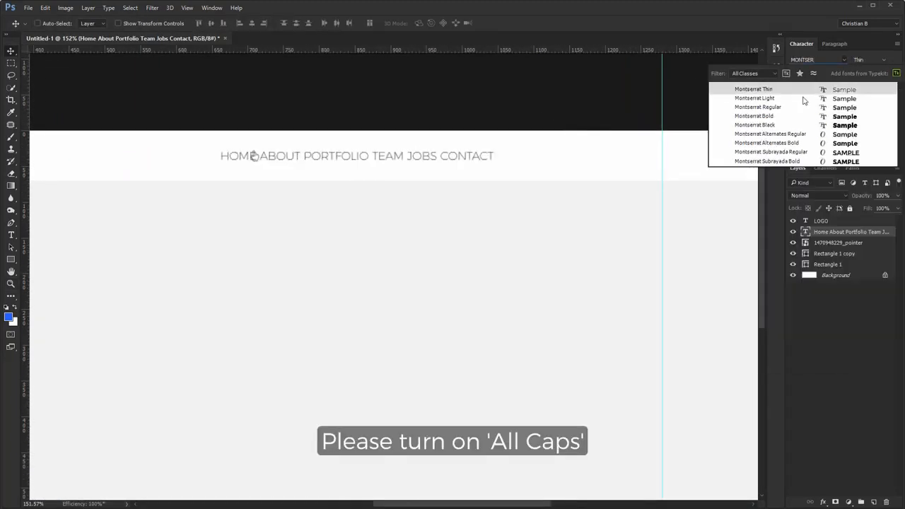
pyautogui.press('Return')
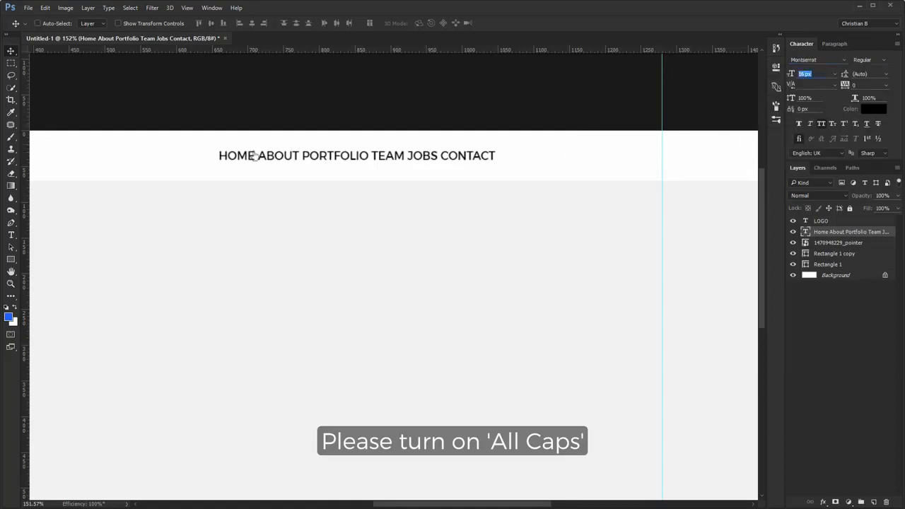
pyautogui.write('14')
pyautogui.press('Return')
pyautogui.moveTo(389, 147); pyautogui.dragTo(421, 150)
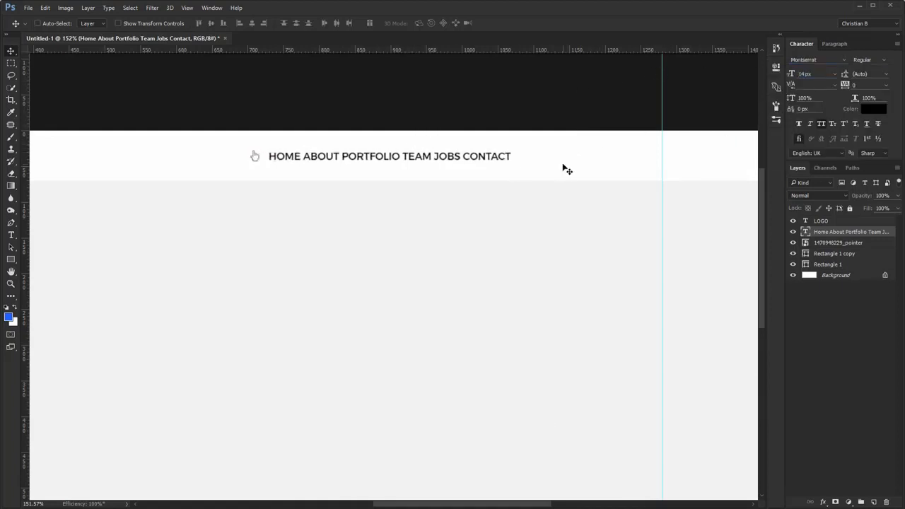
# - Colour the navigation text #555555 and set its anti-aliasing to Smooth
pyautogui.click(877, 110)
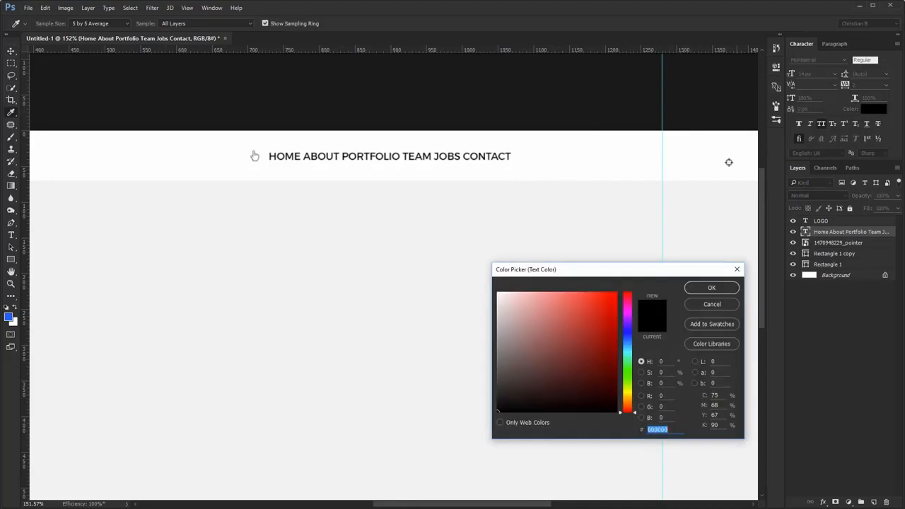
pyautogui.write('555')
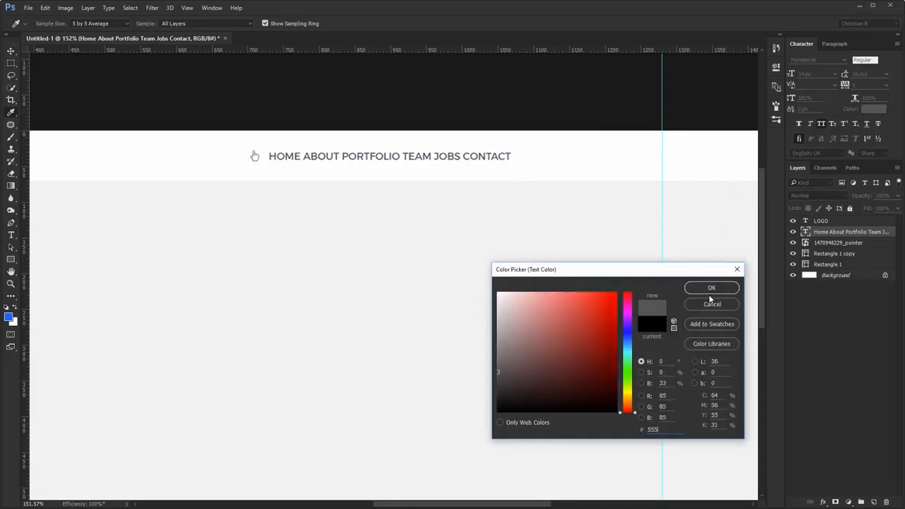
pyautogui.write('555')
pyautogui.click(711, 288)
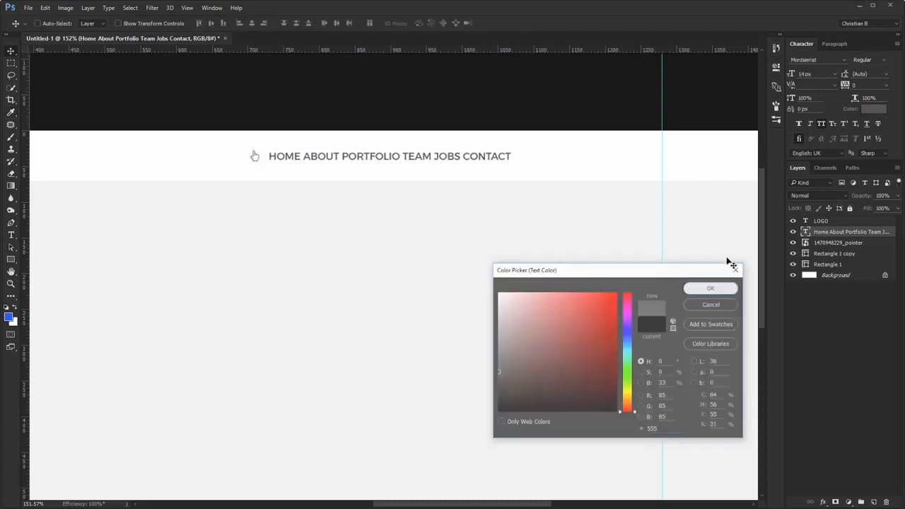
pyautogui.click(869, 151)
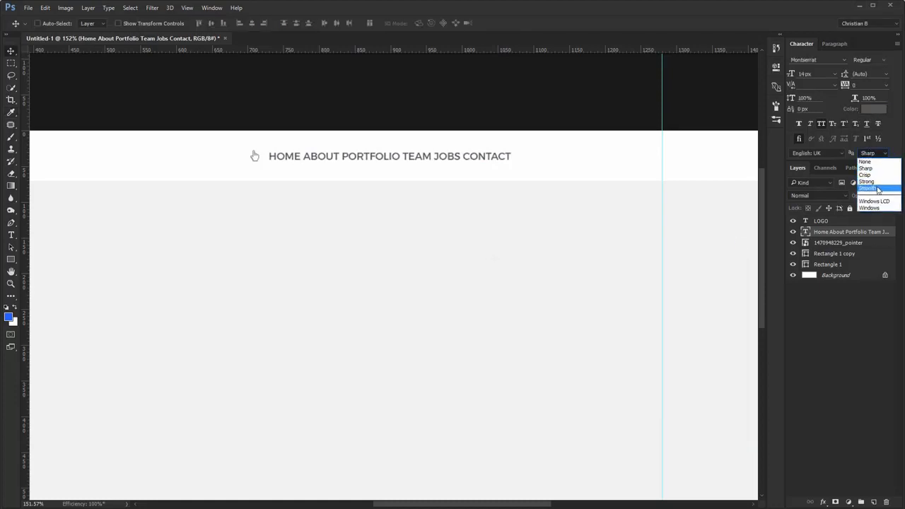
pyautogui.click(876, 188)
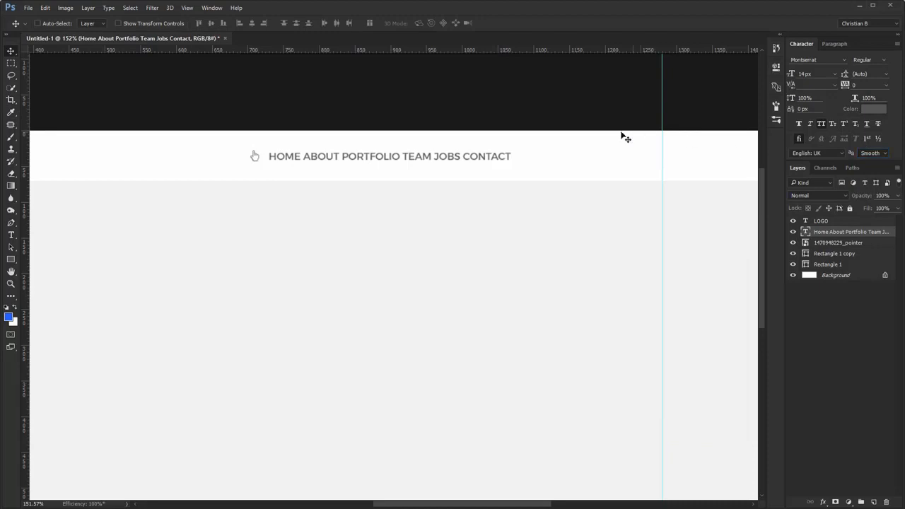
pyautogui.doubleClick(307, 160)
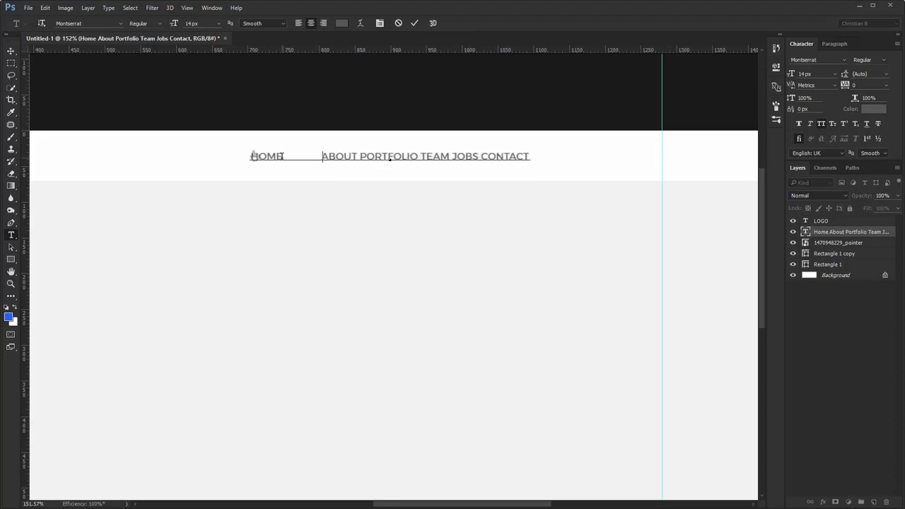
# - Insert wider gaps between HOME, ABOUT, PORTFOLIO, TEAM, JOBS and CONTACT in the menu text
pyautogui.moveTo(281, 156); pyautogui.dragTo(326, 157)
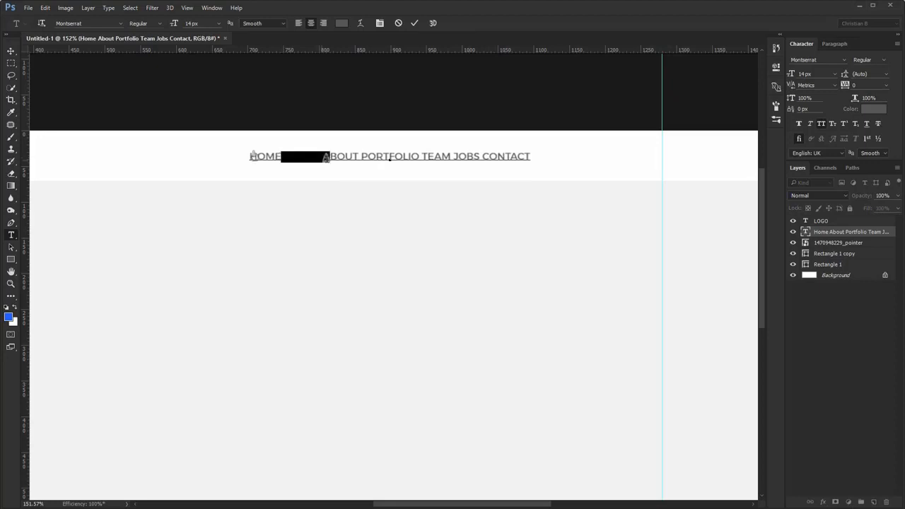
pyautogui.click(362, 157)
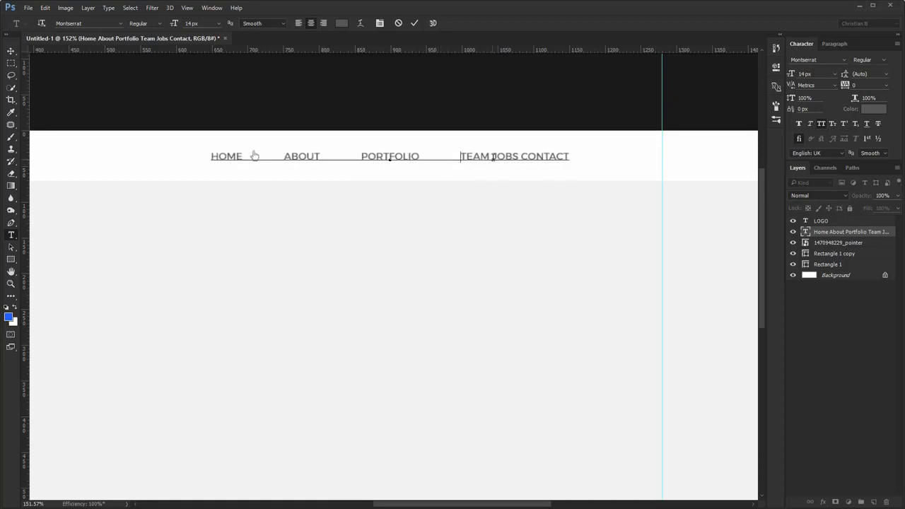
pyautogui.click(490, 157)
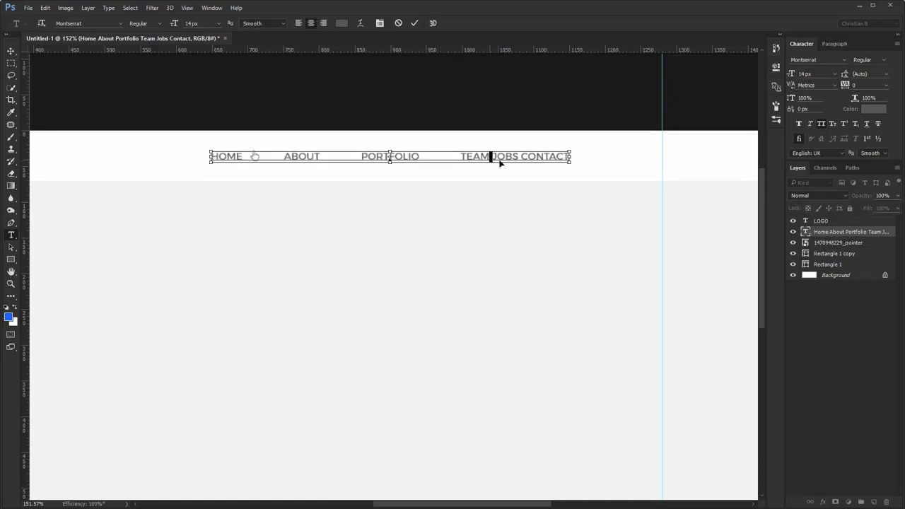
pyautogui.click(539, 157)
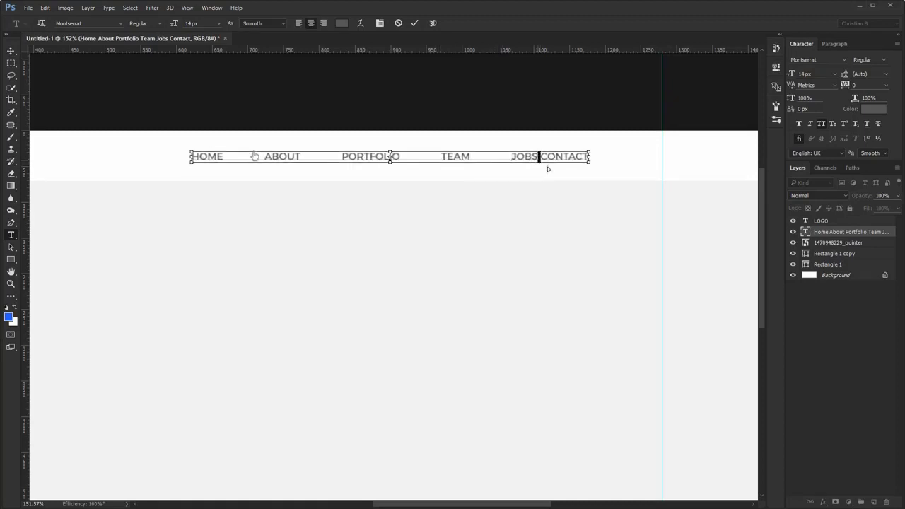
pyautogui.hotkey('ctrl', 'Return')
pyautogui.press('v')
pyautogui.hotkey('ctrl', '1')
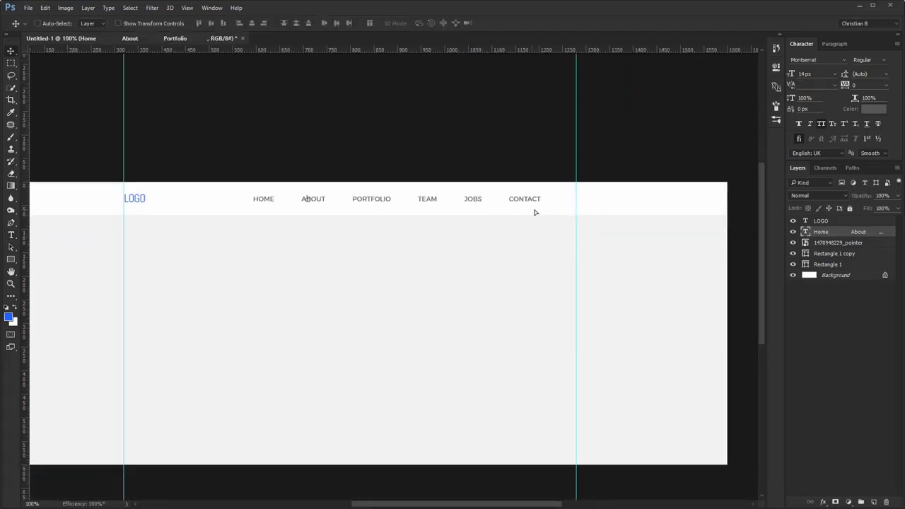
# - Shift the menu about 45 px right and set the hand icon beside HOME
pyautogui.moveTo(536, 211); pyautogui.dragTo(567, 210)
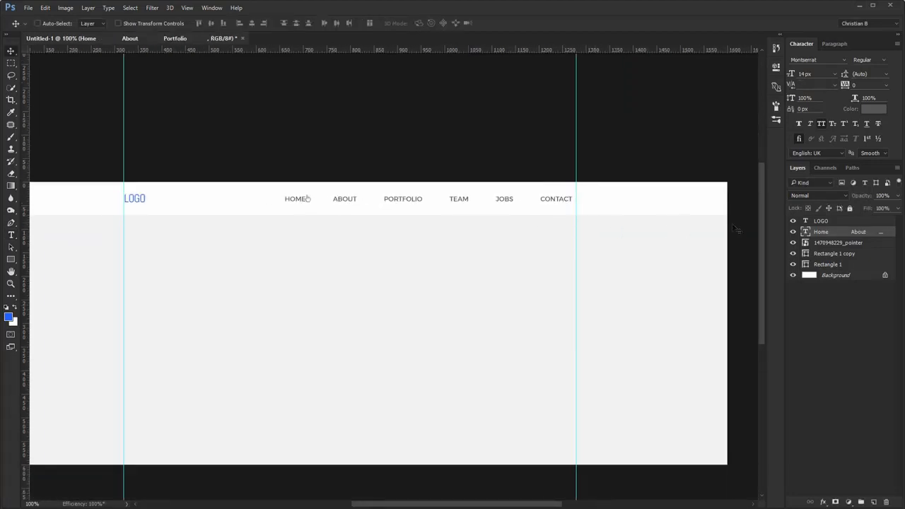
pyautogui.click(847, 242)
pyautogui.moveTo(458, 195); pyautogui.dragTo(416, 201)
# - Widen every gap between the menu words again and nudge the menu about 27 px left
pyautogui.scroll(2, 343, 201)
pyautogui.doubleClick(346, 204)
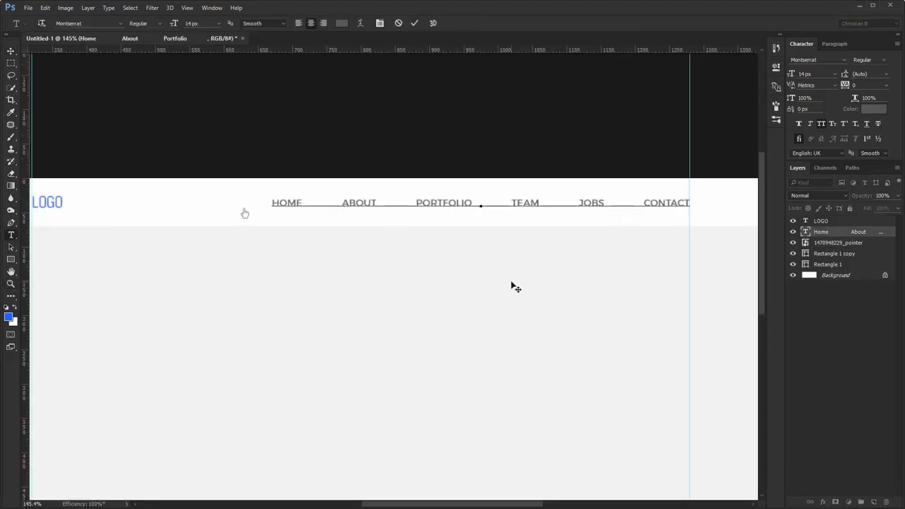
pyautogui.scroll(-2, 511, 286)
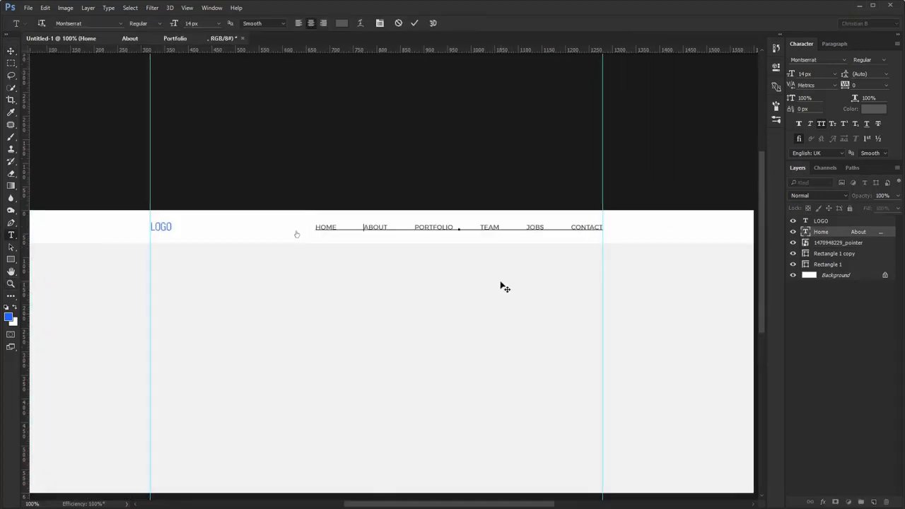
pyautogui.click(408, 228)
pyautogui.click(464, 228)
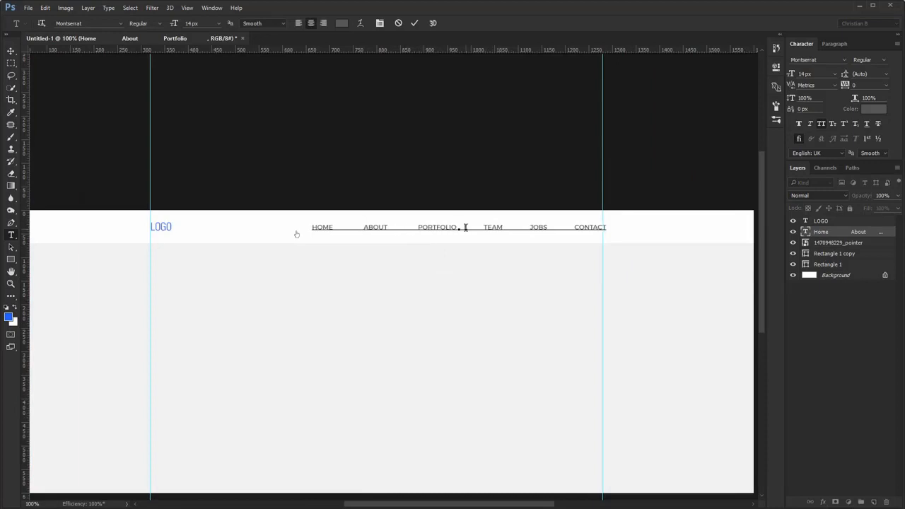
pyautogui.click(515, 226)
pyautogui.click(568, 226)
pyautogui.hotkey('ctrl', 'Return')
pyautogui.press('v')
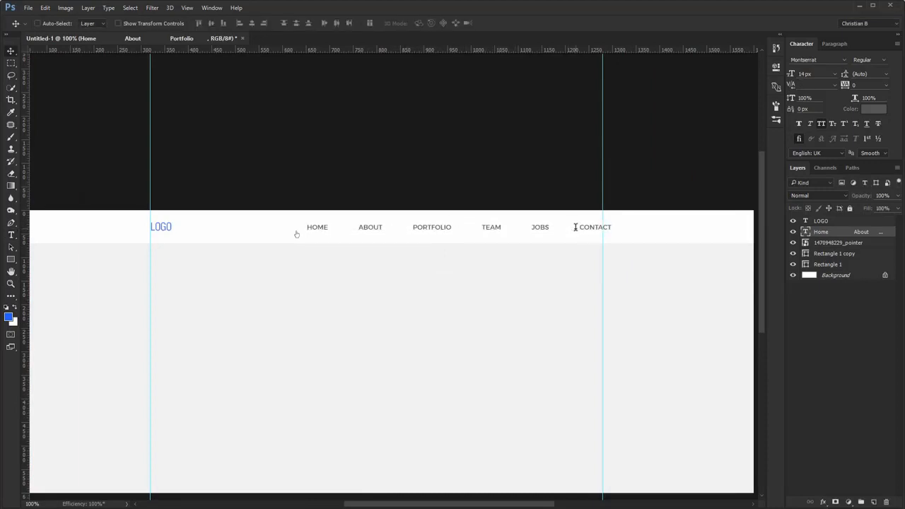
pyautogui.moveTo(577, 227); pyautogui.dragTo(571, 227)
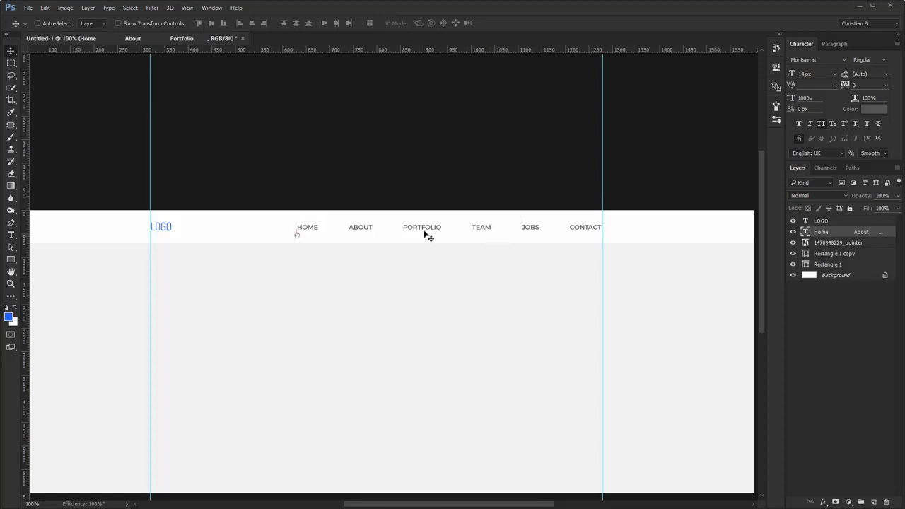
# - Colour the HOME menu word blue #1157E6
pyautogui.press('t')
pyautogui.click(315, 226)
pyautogui.doubleClick(316, 226)
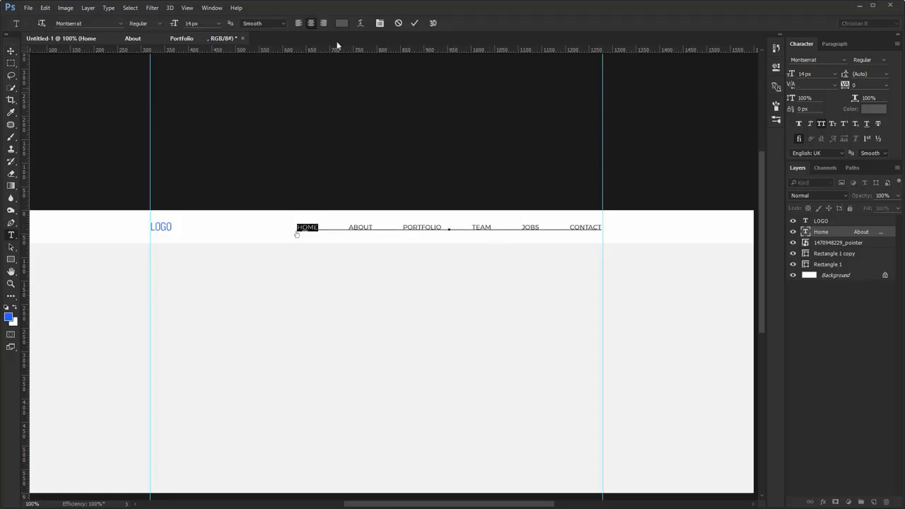
pyautogui.click(341, 22)
pyautogui.write('1157E6')
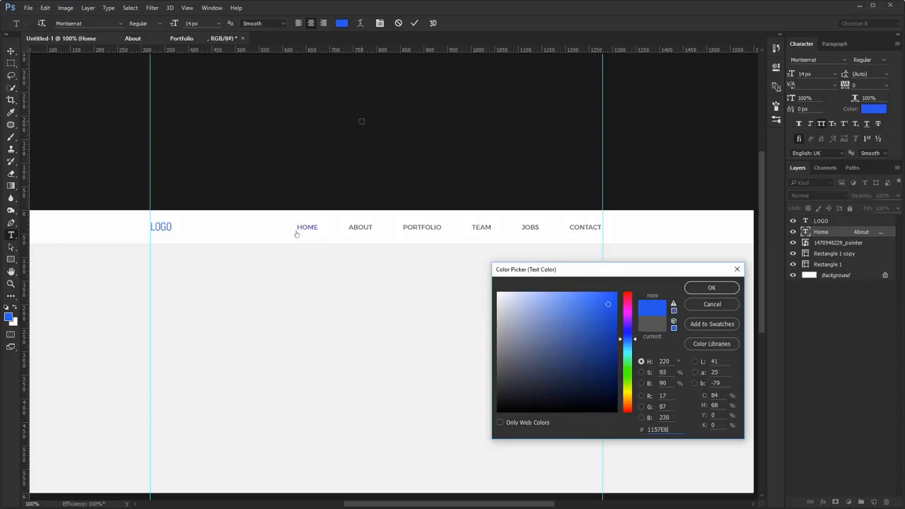
pyautogui.press('Return')
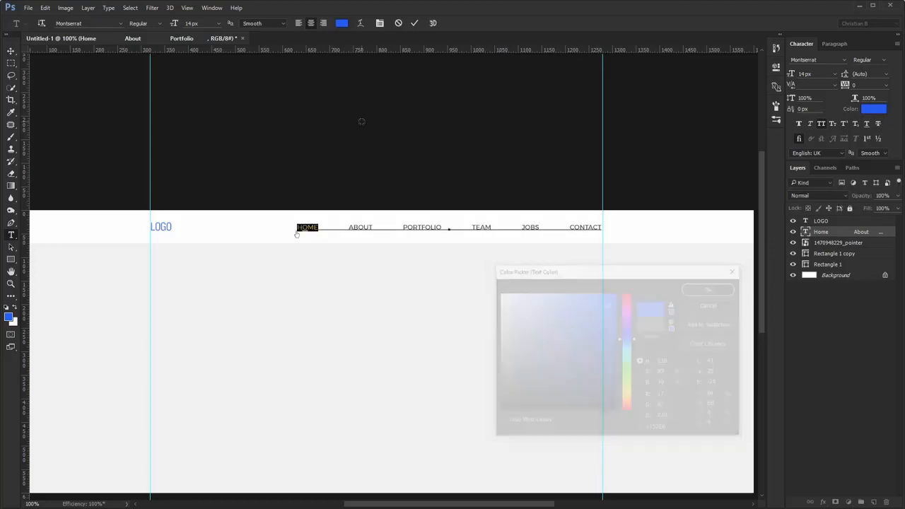
pyautogui.hotkey('ctrl', 'Return')
# - Zoom in on the menu and confirm HOME keeps the 1157E6 blue
pyautogui.press('z')
pyautogui.moveTo(360, 190); pyautogui.dragTo(452, 226)
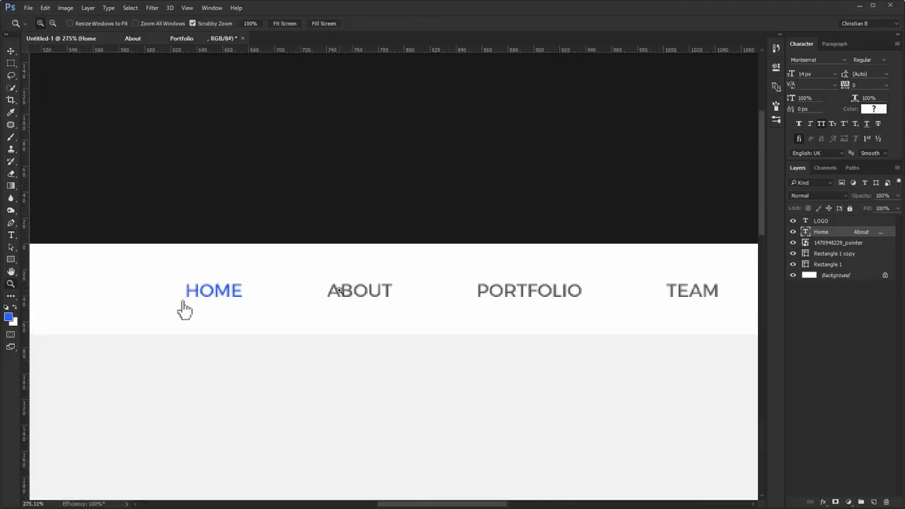
pyautogui.press('t')
pyautogui.click(230, 293)
pyautogui.click(341, 23)
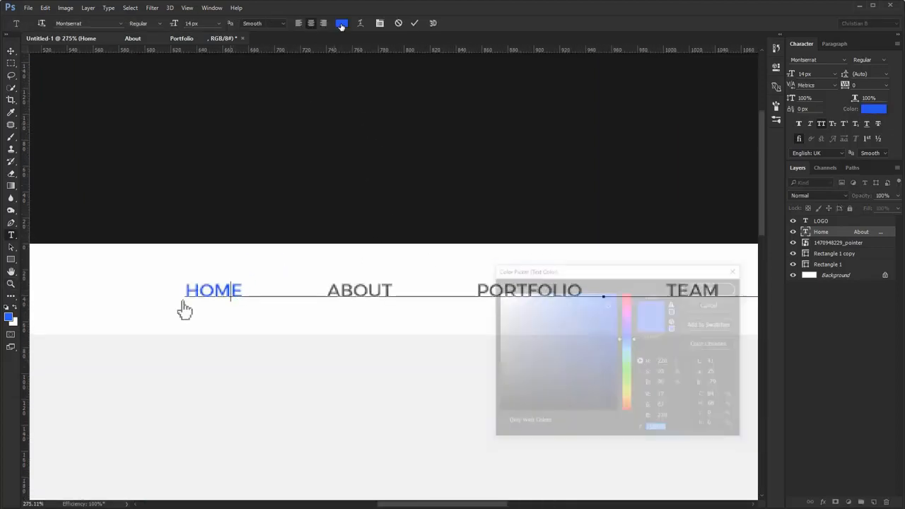
pyautogui.press('Return')
pyautogui.hotkey('ctrl', 'Return')
# - Move the hand icon under ABOUT and colour ABOUT the same 1157E6 blue
pyautogui.press('v')
pyautogui.moveTo(189, 315); pyautogui.dragTo(326, 290)
pyautogui.press('t')
pyautogui.click(341, 23)
pyautogui.hotkey('ctrl', 'v')
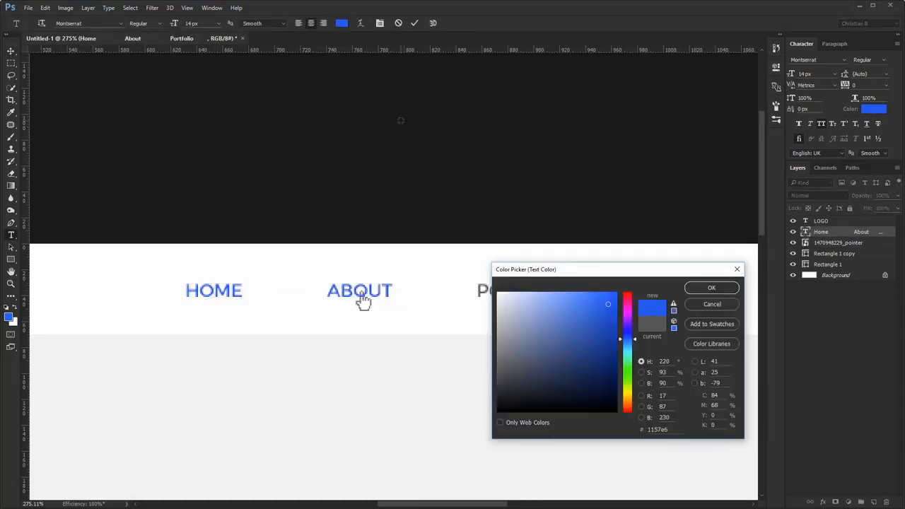
pyautogui.press('Return')
pyautogui.hotkey('ctrl', 'Return')
# - Stack the hand icon's layer above the menu text layer
pyautogui.press('v')
pyautogui.keyDown('ctrl'); pyautogui.click(364, 304); pyautogui.keyUp('ctrl')
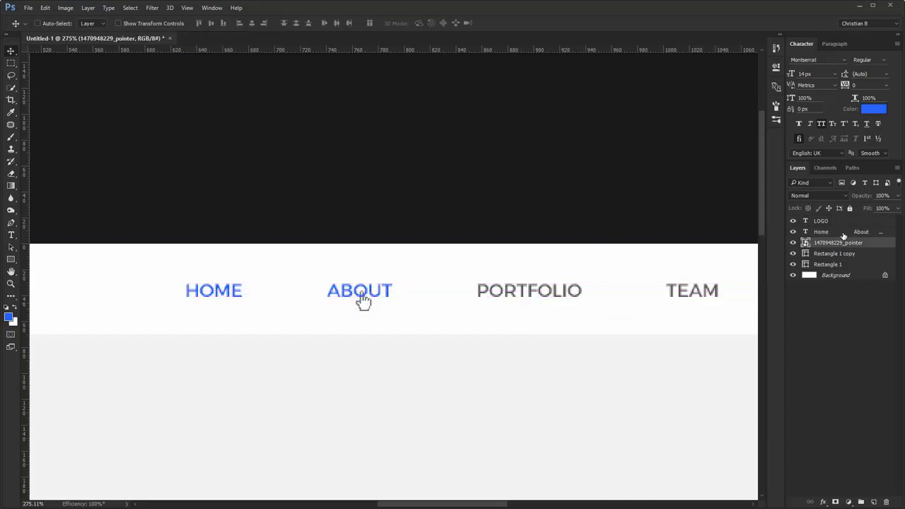
pyautogui.moveTo(845, 241); pyautogui.dragTo(841, 227)
# - Move the hand icon to ABOUT's end and draw a 100 × 2 px blue bar under HOME
pyautogui.moveTo(483, 325); pyautogui.dragTo(512, 326)
pyautogui.press('u')
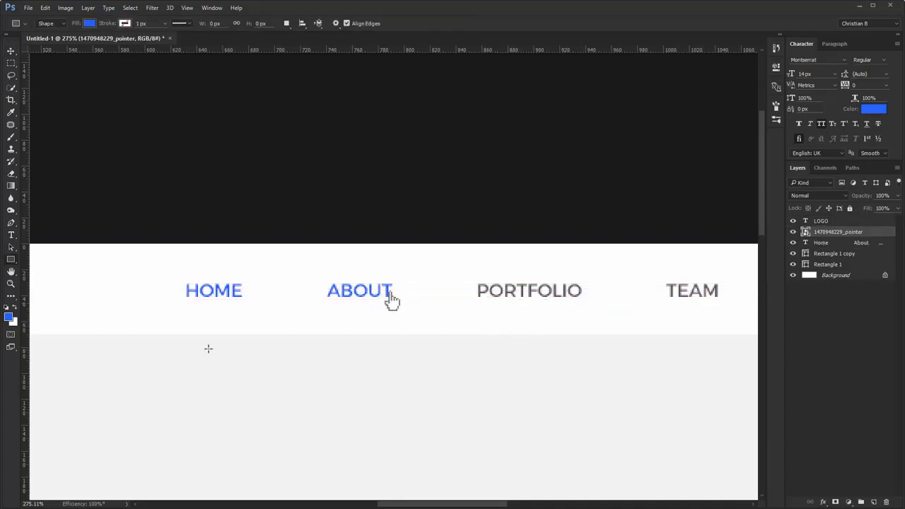
pyautogui.click(206, 323)
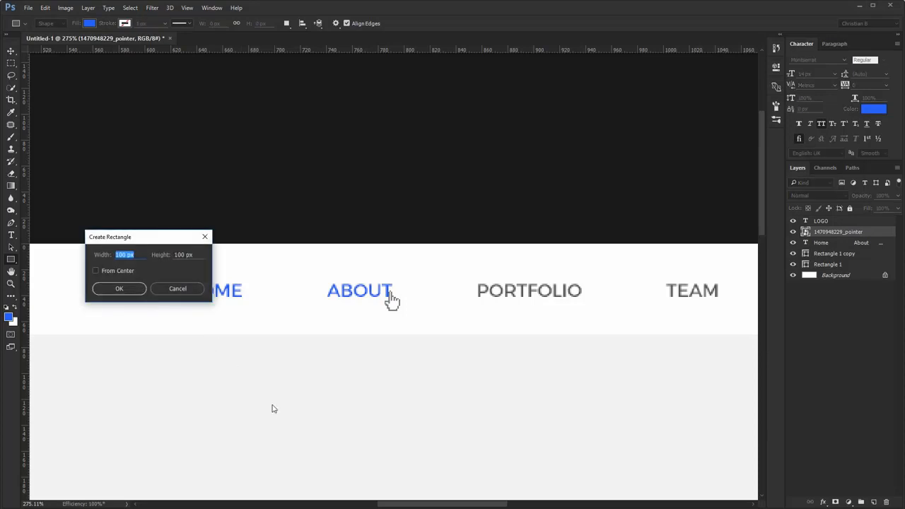
pyautogui.press('Tab')
pyautogui.write('2')
pyautogui.press('Return')
pyautogui.press('v')
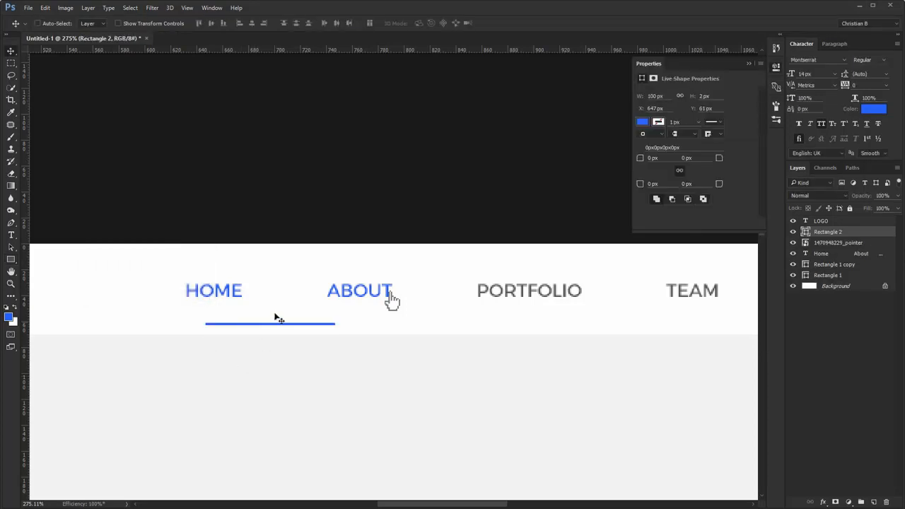
pyautogui.moveTo(277, 319); pyautogui.dragTo(224, 327)
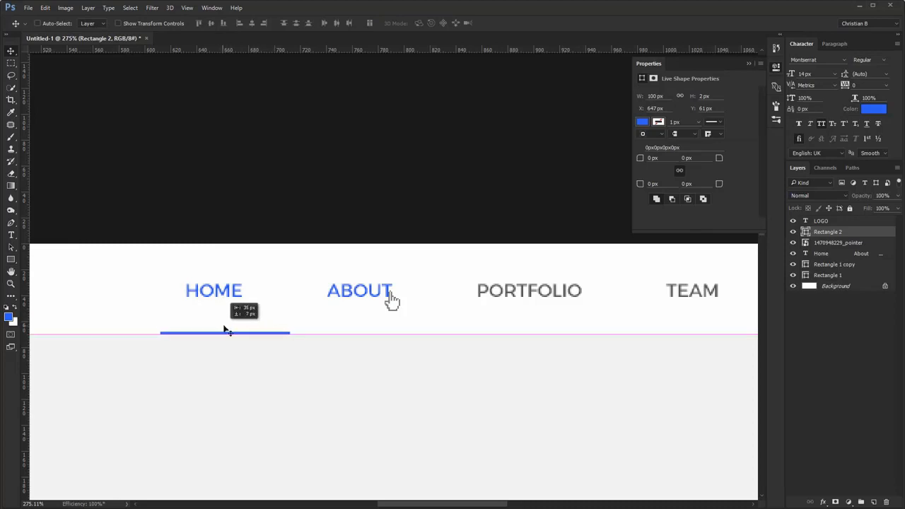
# - Remove one space from each gap between the menu words and nudge the menu slightly right
pyautogui.hotkey('ctrl', '1')
pyautogui.moveTo(395, 310); pyautogui.dragTo(367, 248)
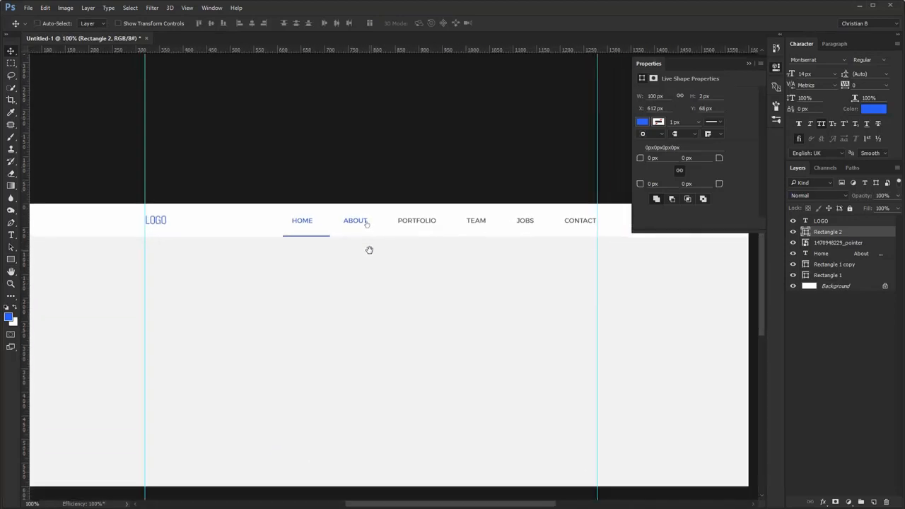
pyautogui.moveTo(480, 203); pyautogui.dragTo(450, 230)
pyautogui.press('z')
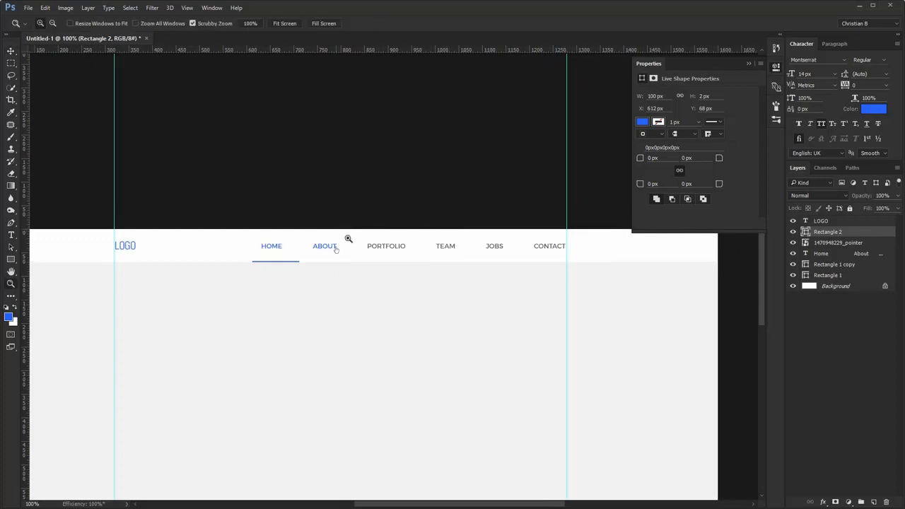
pyautogui.moveTo(343, 235); pyautogui.dragTo(369, 236)
pyautogui.press('t')
pyautogui.click(296, 251)
pyautogui.press('BackSpace')
pyautogui.click(359, 253)
pyautogui.press('BackSpace')
pyautogui.click(440, 252)
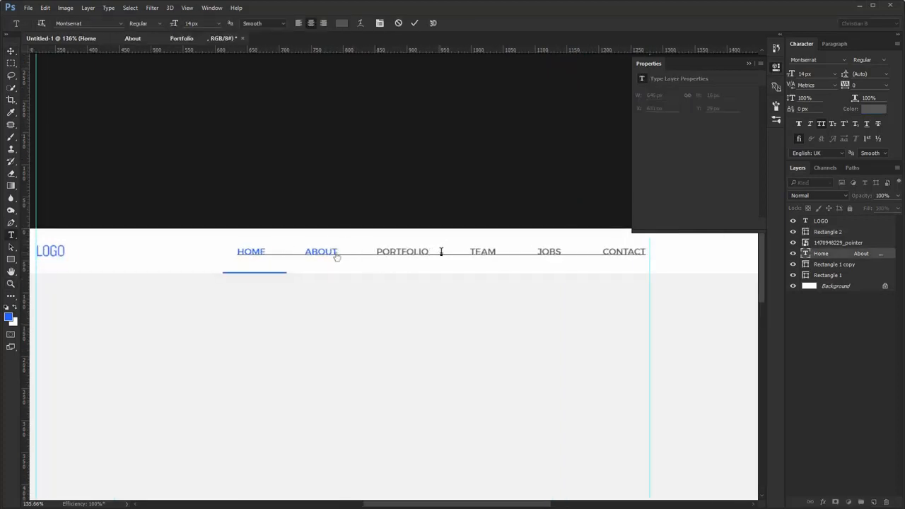
pyautogui.press('BackSpace')
pyautogui.click(511, 251)
pyautogui.press('BackSpace')
pyautogui.click(572, 250)
pyautogui.press('BackSpace')
pyautogui.hotkey('ctrl', 'Return')
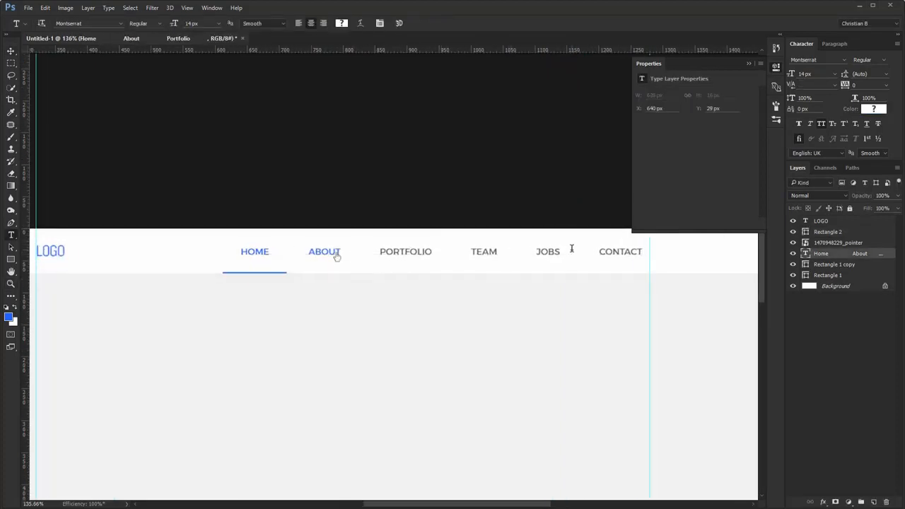
pyautogui.press('v')
pyautogui.moveTo(572, 249)
pyautogui.mouseDown()
pyautogui.moveTo(590, 252)
pyautogui.moveTo(569, 247)
pyautogui.mouseUp()
# - Centre the blue underline horizontally beneath HOME using a selection around the word
pyautogui.press('z')
pyautogui.moveTo(289, 257); pyautogui.dragTo(347, 284)
pyautogui.press('v')
pyautogui.moveTo(267, 315); pyautogui.dragTo(302, 315)
pyautogui.press('m')
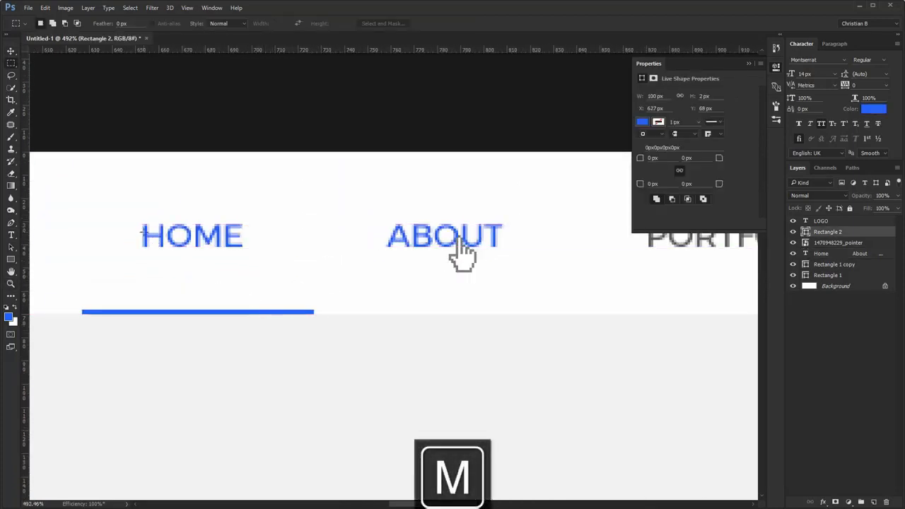
pyautogui.moveTo(146, 240); pyautogui.dragTo(239, 251)
pyautogui.press('v')
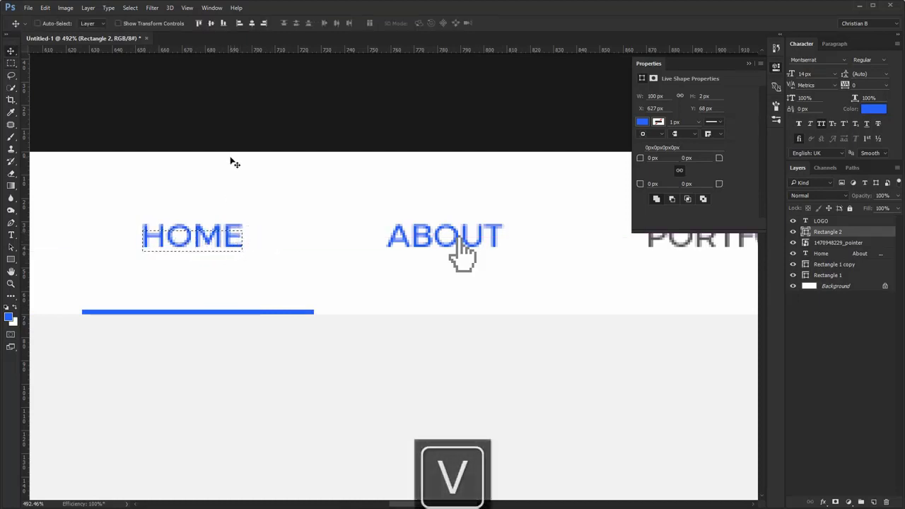
pyautogui.moveTo(235, 163); pyautogui.dragTo(299, 152)
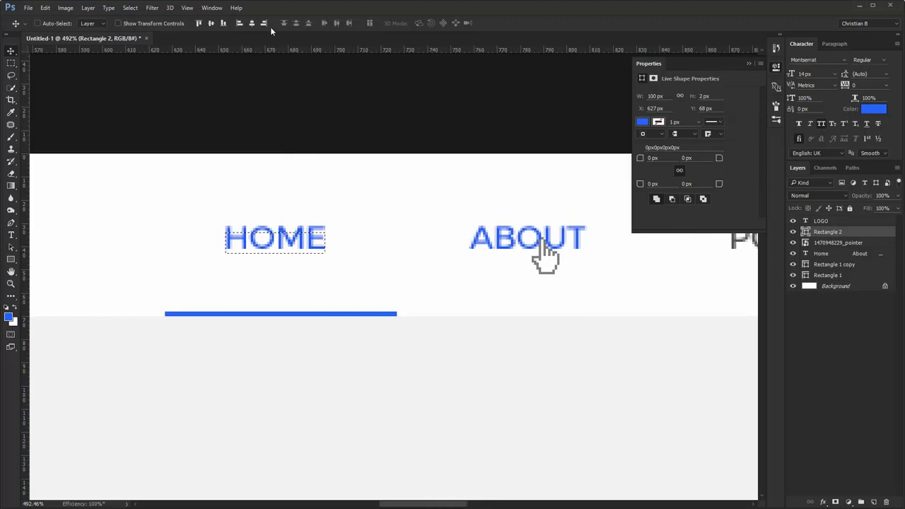
pyautogui.click(252, 23)
pyautogui.hotkey('ctrl', 'd')
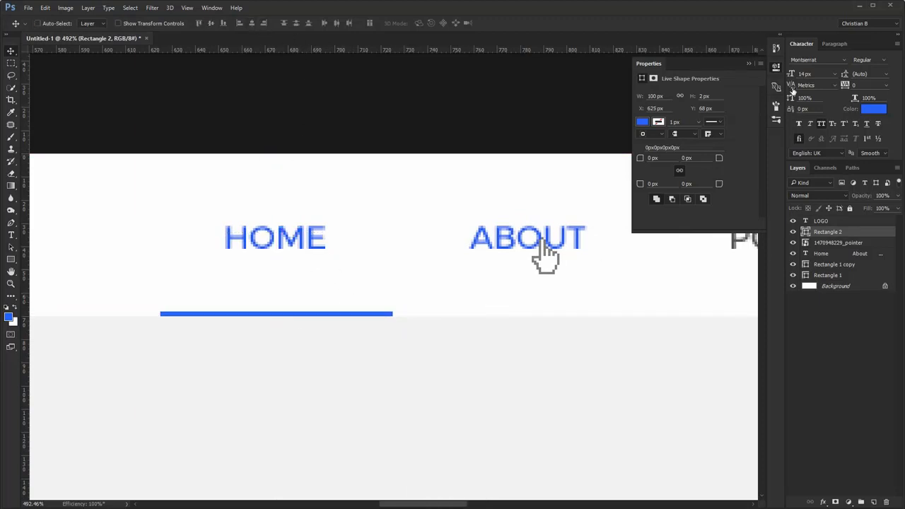
pyautogui.click(775, 68)
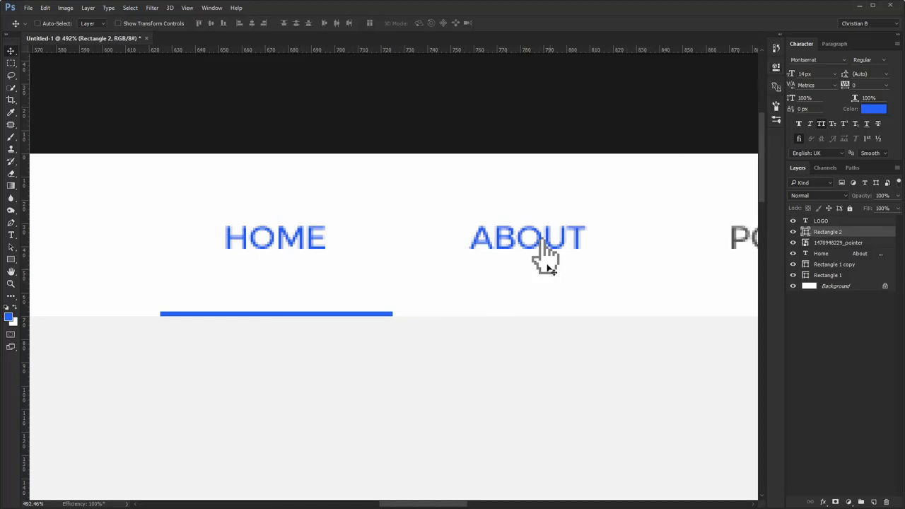
# - Move the hand-pointer image onto ABOUT and select the white nav bar layer
pyautogui.moveTo(551, 270); pyautogui.dragTo(593, 274)
pyautogui.hotkey('ctrl', '1')
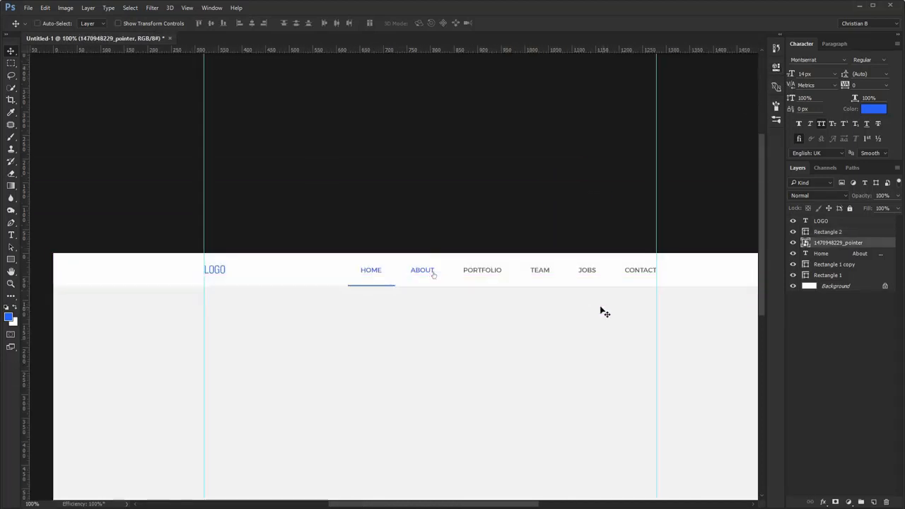
pyautogui.moveTo(463, 321); pyautogui.dragTo(424, 263)
pyautogui.press('ctrl')
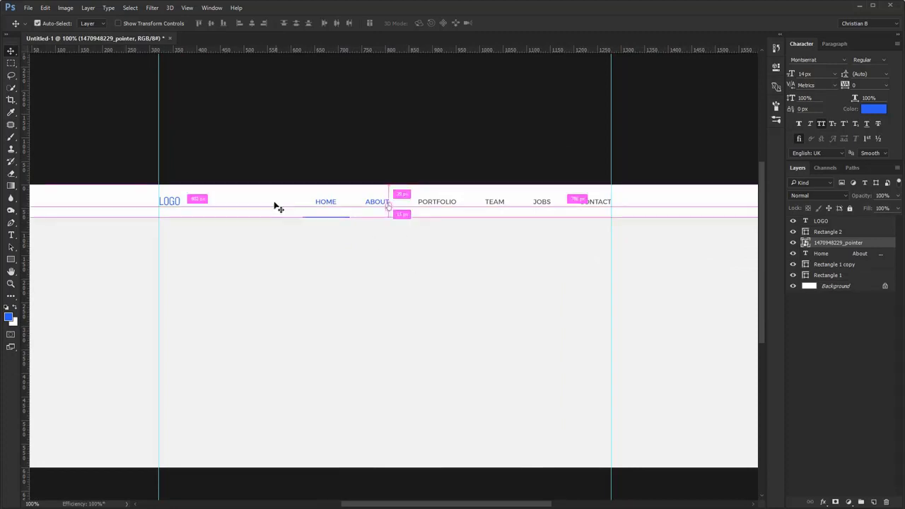
pyautogui.keyDown('ctrl'); pyautogui.click(277, 207); pyautogui.keyUp('ctrl')
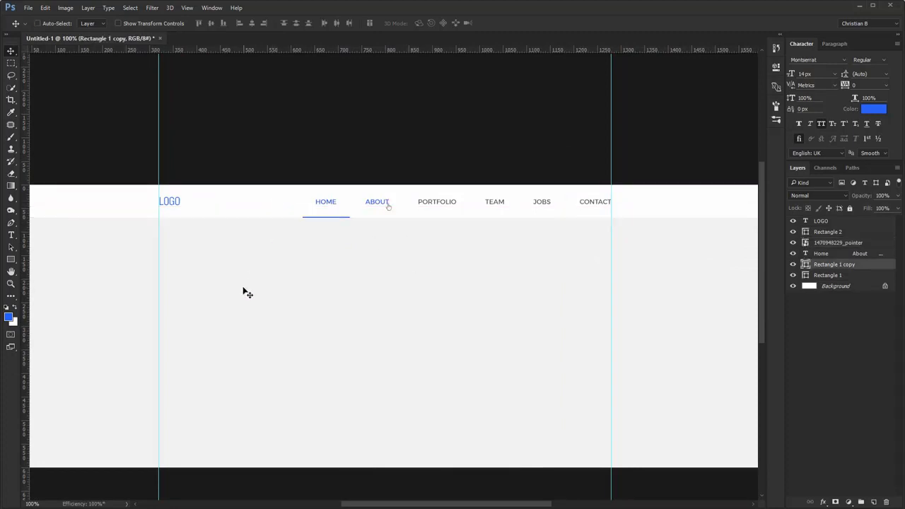
pyautogui.click(823, 502)
# - Add a drop shadow to the nav bar with 30% opacity, 1 px distance and 6 px size
pyautogui.click(835, 497)
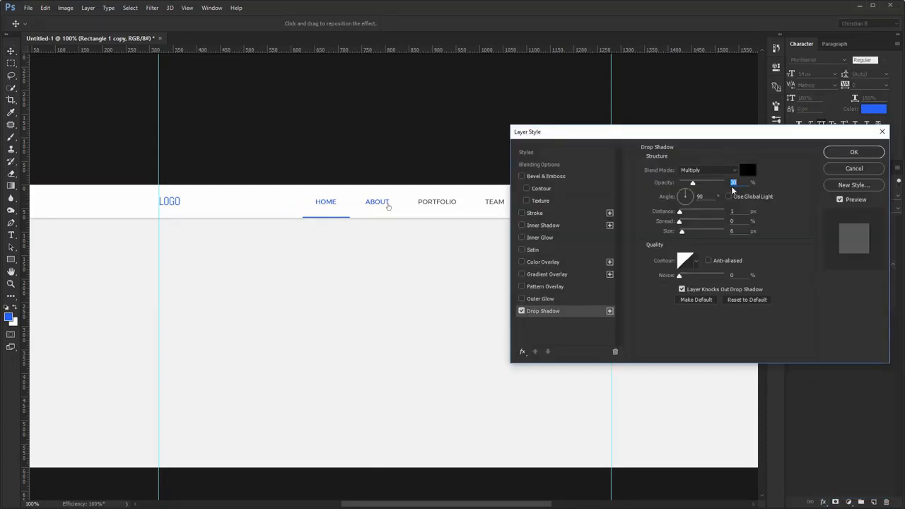
pyautogui.hotkey('shift', 'Up')
pyautogui.hotkey('shift', 'Up')
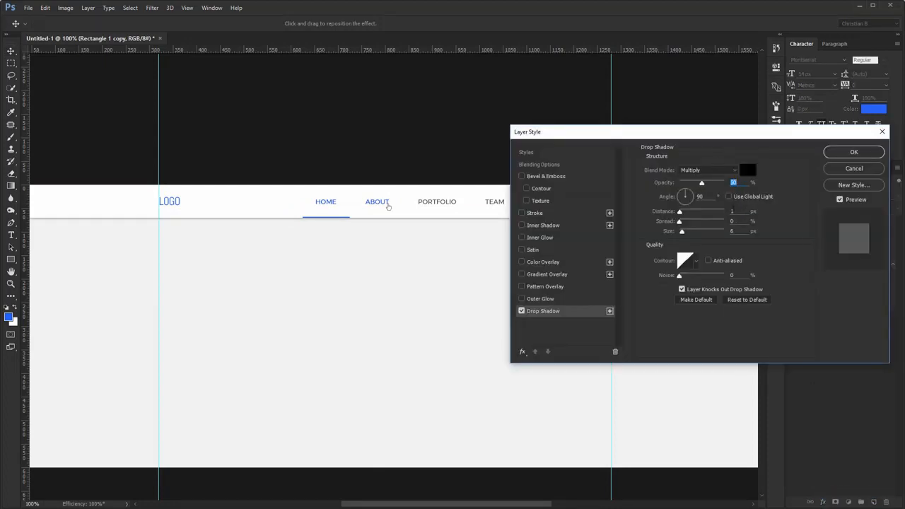
pyautogui.press('Tab')
pyautogui.moveTo(612, 137); pyautogui.dragTo(581, 239)
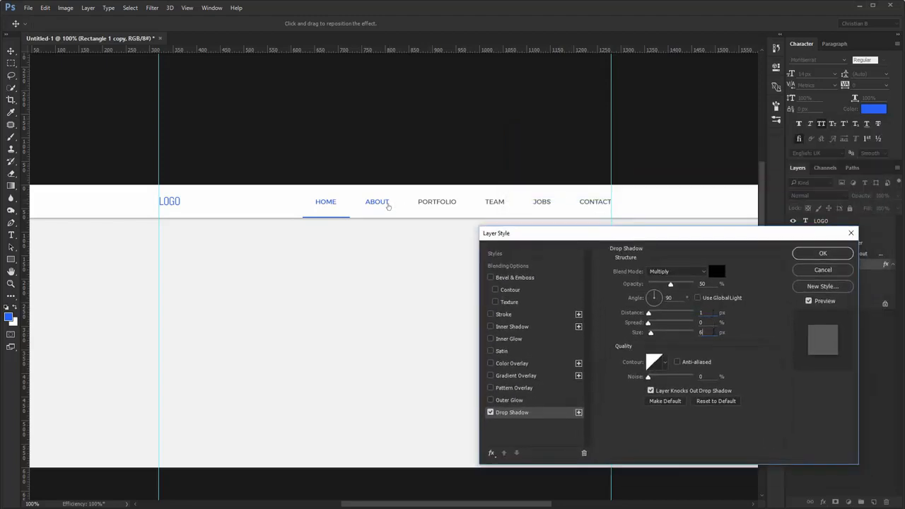
pyautogui.press('Up')
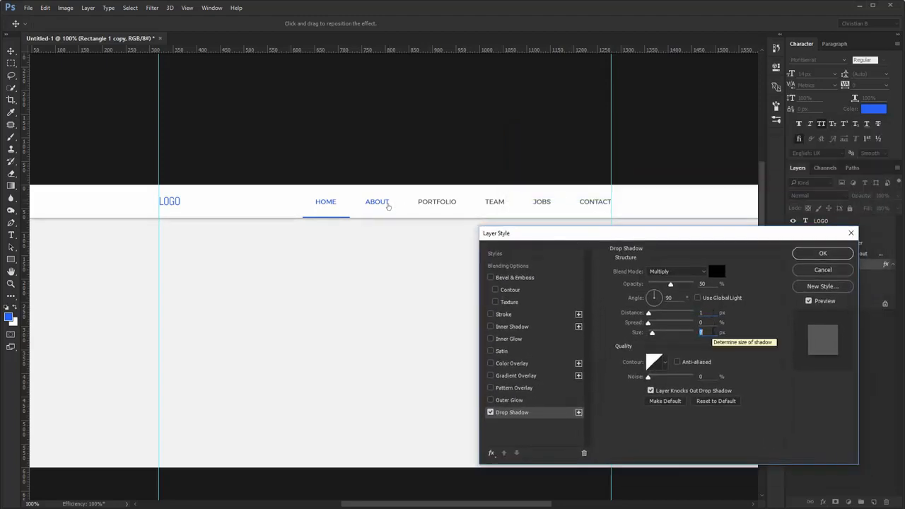
pyautogui.press('Down')
pyautogui.press('Down')
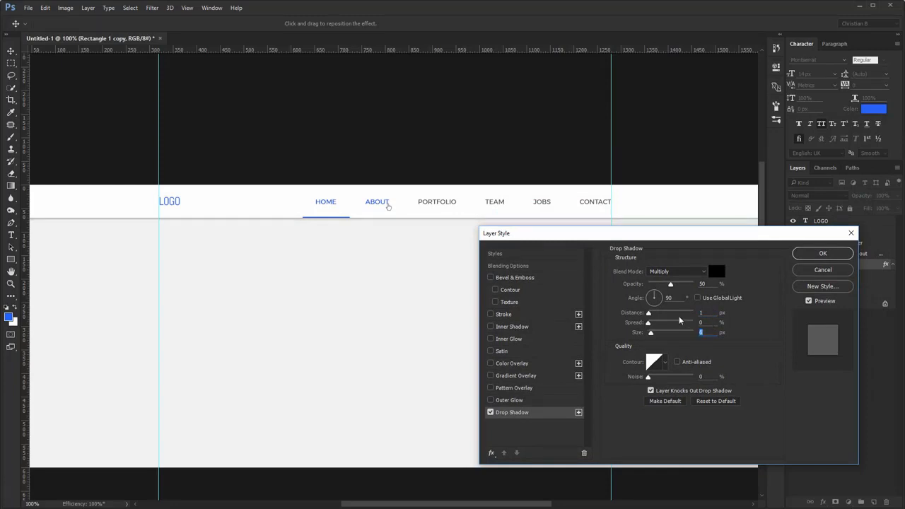
pyautogui.doubleClick(705, 285)
pyautogui.hotkey('shift', 'Down')
pyautogui.hotkey('shift', 'Down')
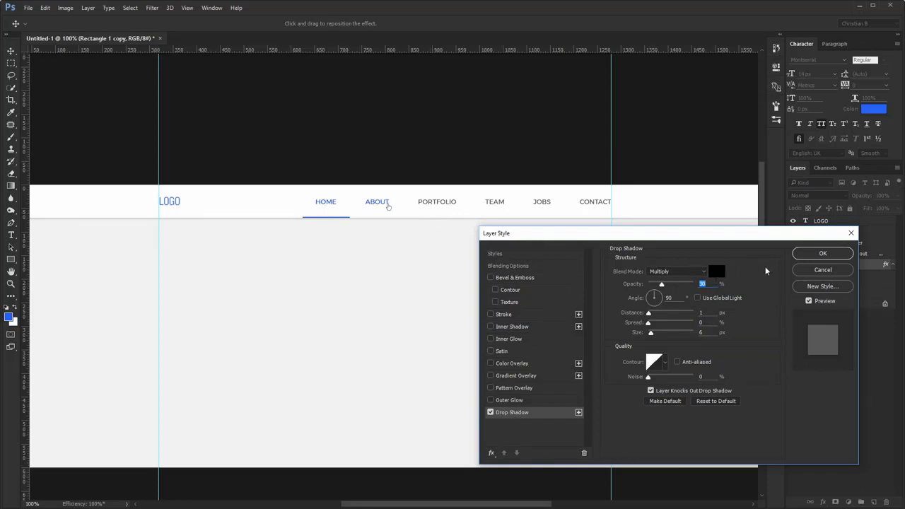
pyautogui.click(807, 254)
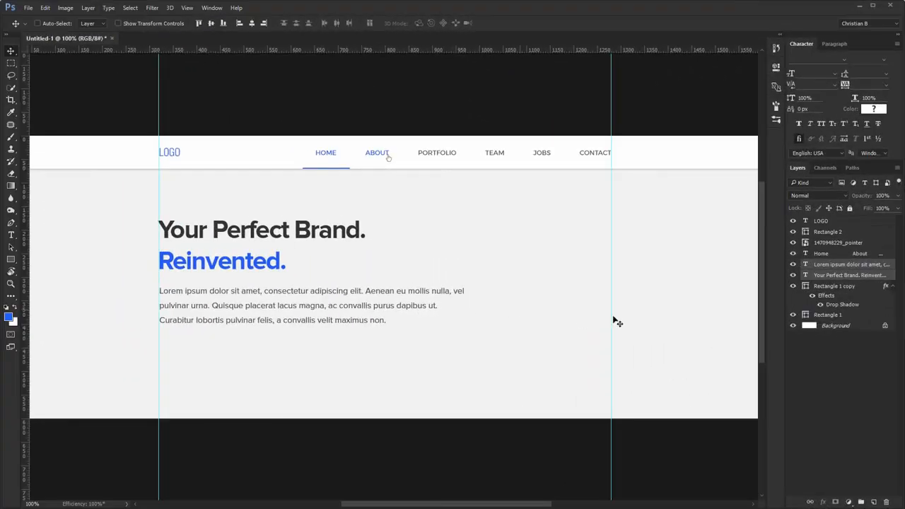
# - Rename Rectangle 1, Rectangle 1 copy and Rectangle 2 to BG, TOP and DOWN
pyautogui.click(892, 287)
pyautogui.click(828, 297)
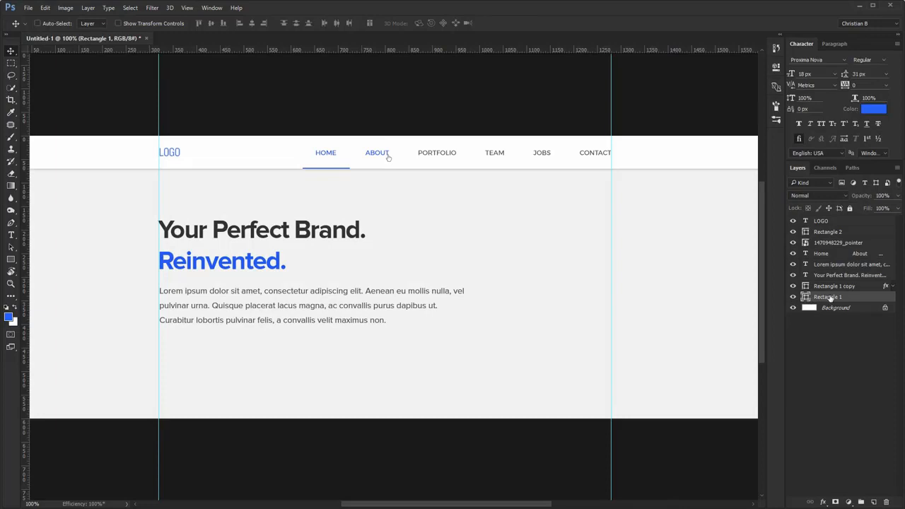
pyautogui.doubleClick(828, 296)
pyautogui.write('BG')
pyautogui.doubleClick(832, 286)
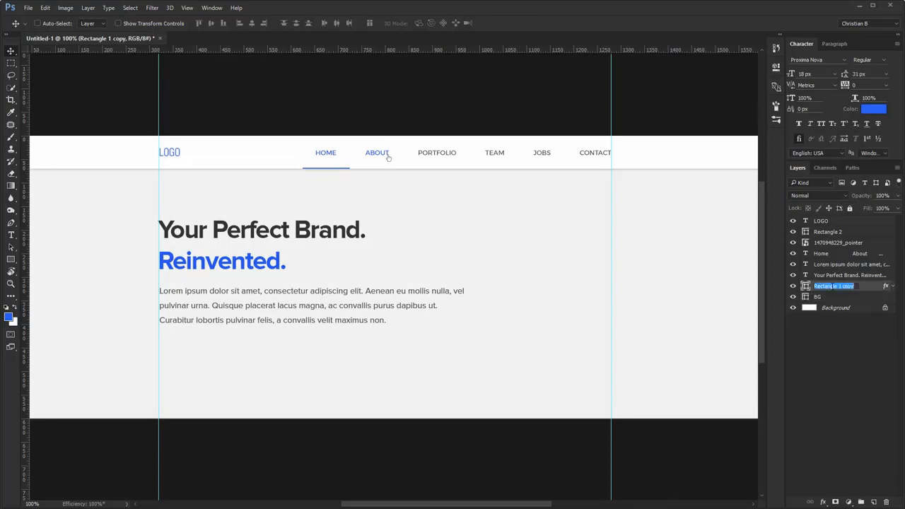
pyautogui.write('TOP')
pyautogui.press('Return')
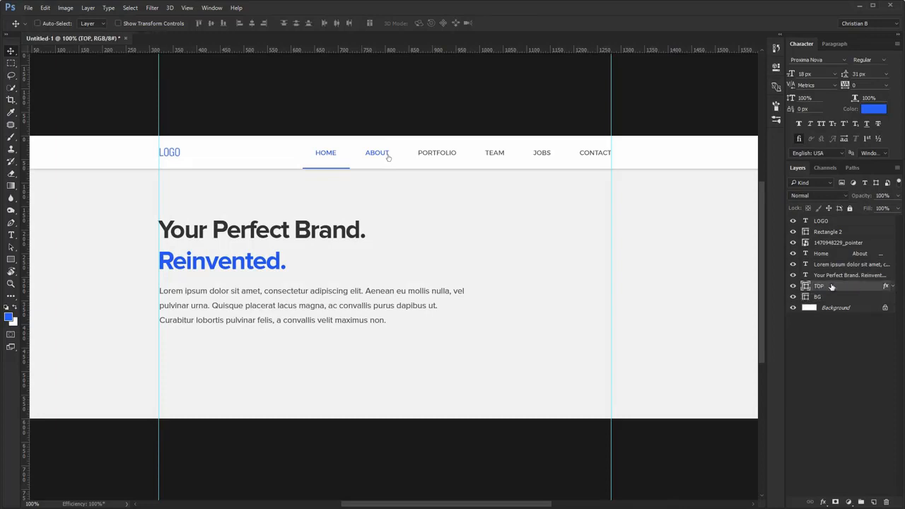
pyautogui.doubleClick(822, 233)
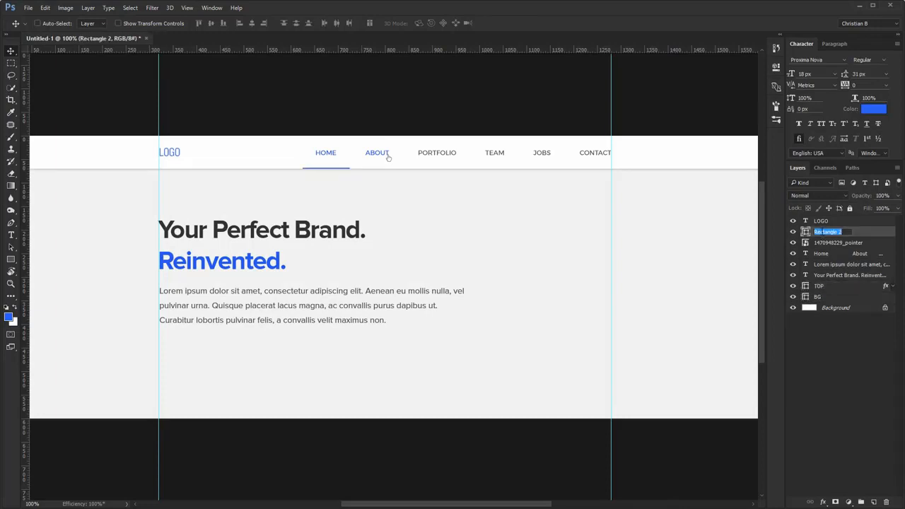
pyautogui.write('DOWN')
pyautogui.press('Return')
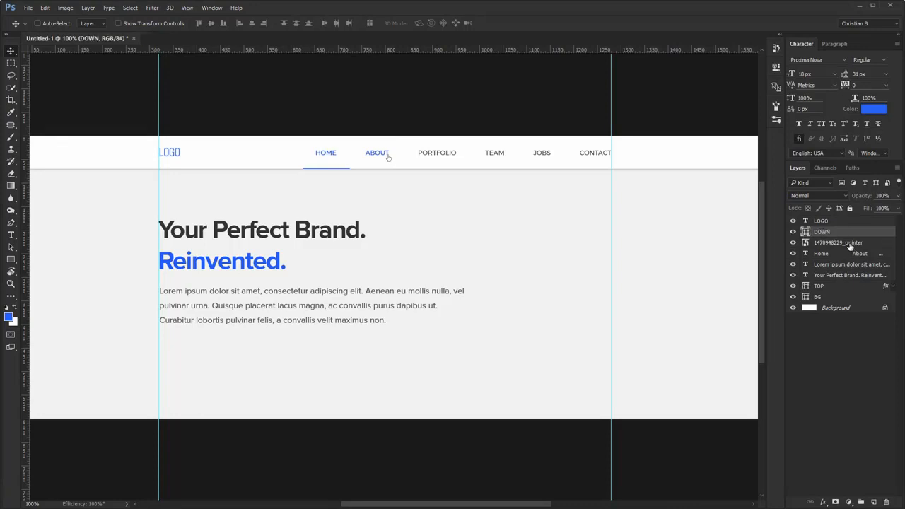
# - Group BG with the headline and Lorem ipsum paragraph into a group named HERO
pyautogui.keyDown('ctrl'); pyautogui.click(487, 281); pyautogui.keyUp('ctrl')
pyautogui.keyDown('ctrl'); pyautogui.keyDown('shift'); pyautogui.click(345, 295); pyautogui.keyUp('shift'); pyautogui.keyUp('ctrl')
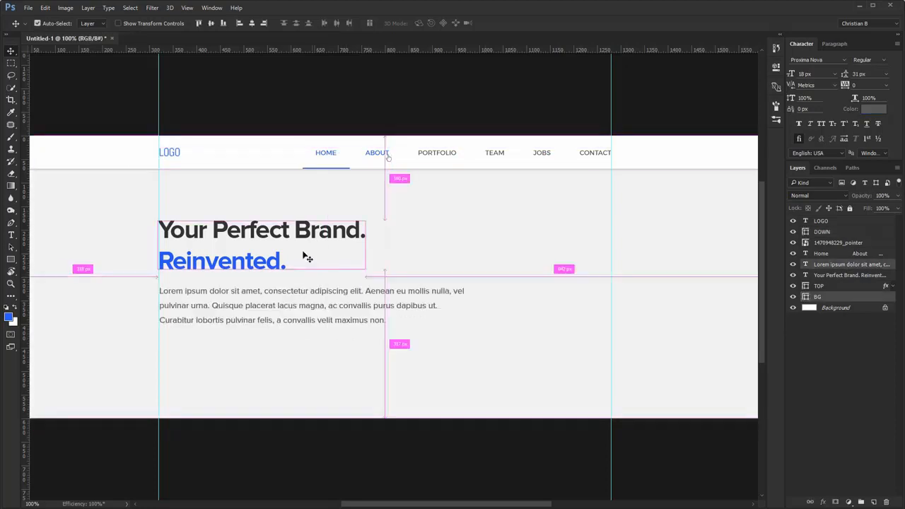
pyautogui.keyDown('ctrl'); pyautogui.keyDown('shift'); pyautogui.click(248, 258); pyautogui.keyUp('shift'); pyautogui.keyUp('ctrl')
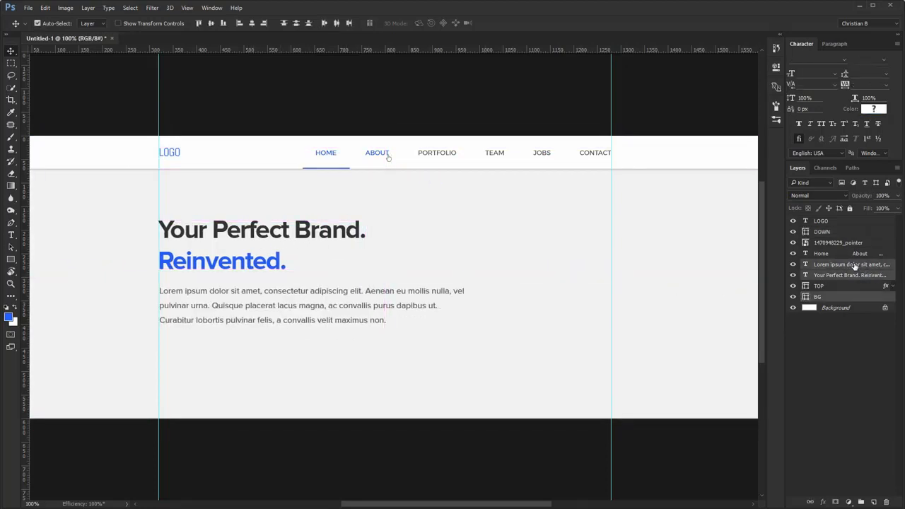
pyautogui.hotkey('ctrl', 'g')
pyautogui.doubleClick(825, 263)
pyautogui.write('HERO')
pyautogui.press('Return')
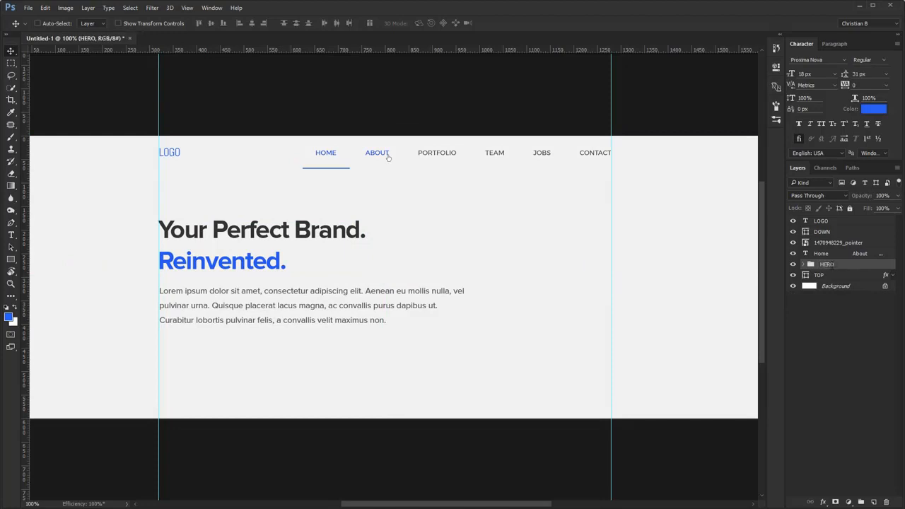
# - Place HERO below TOP, group LOGO through TOP as NAV, and hide the rulers
pyautogui.moveTo(832, 265); pyautogui.dragTo(852, 280)
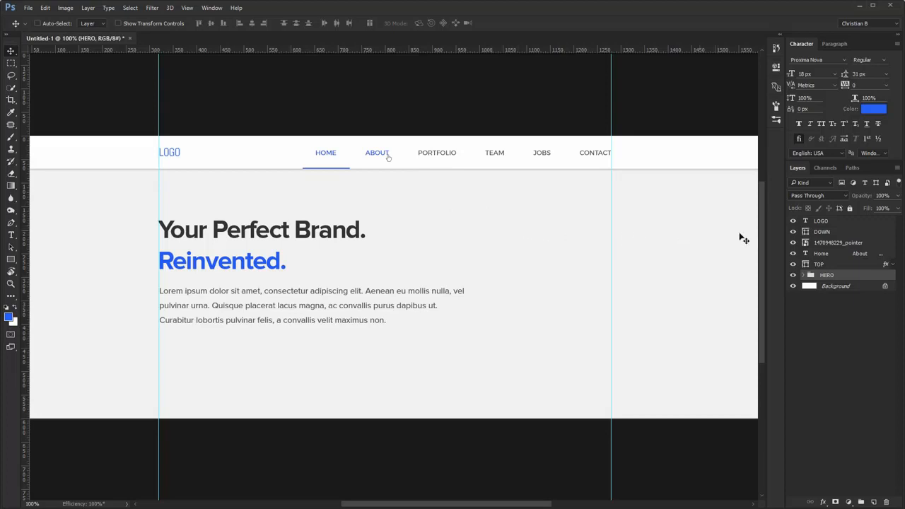
pyautogui.click(838, 264)
pyautogui.keyDown('shift'); pyautogui.click(826, 221); pyautogui.keyUp('shift')
pyautogui.hotkey('ctrl', 'g')
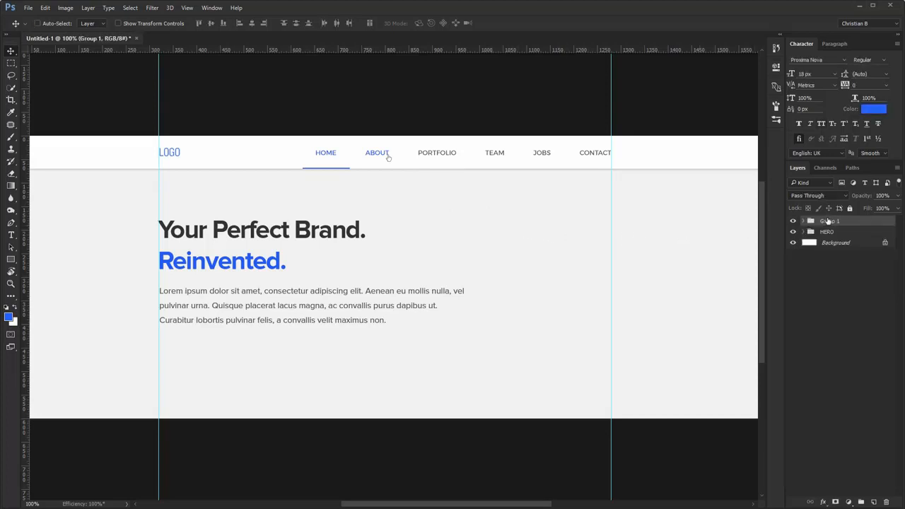
pyautogui.doubleClick(822, 221)
pyautogui.write('NAV')
pyautogui.press('Return')
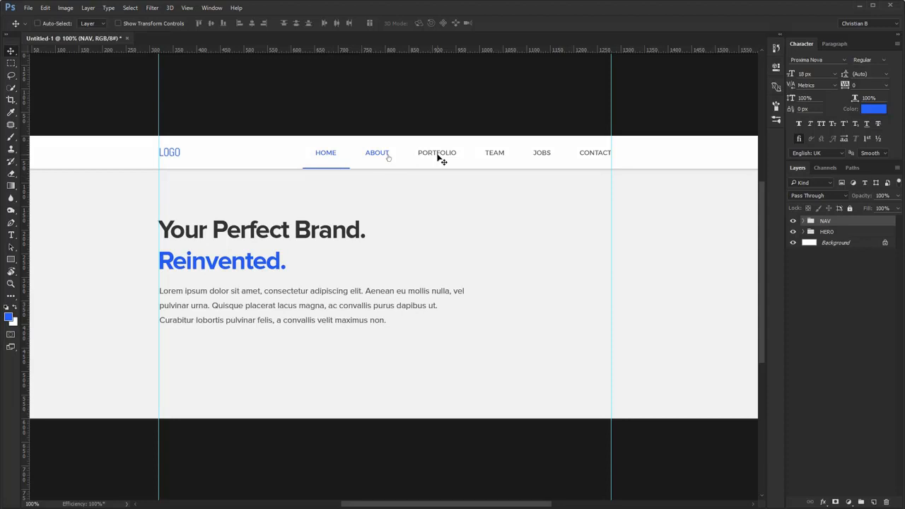
pyautogui.hotkey('ctrl', 'r')
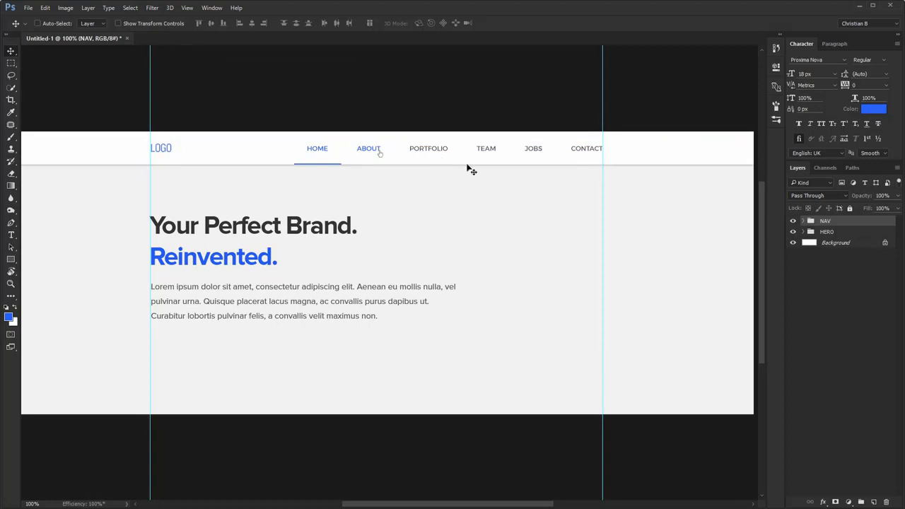
pyautogui.keyDown('ctrl'); pyautogui.click(440, 149); pyautogui.keyUp('ctrl')
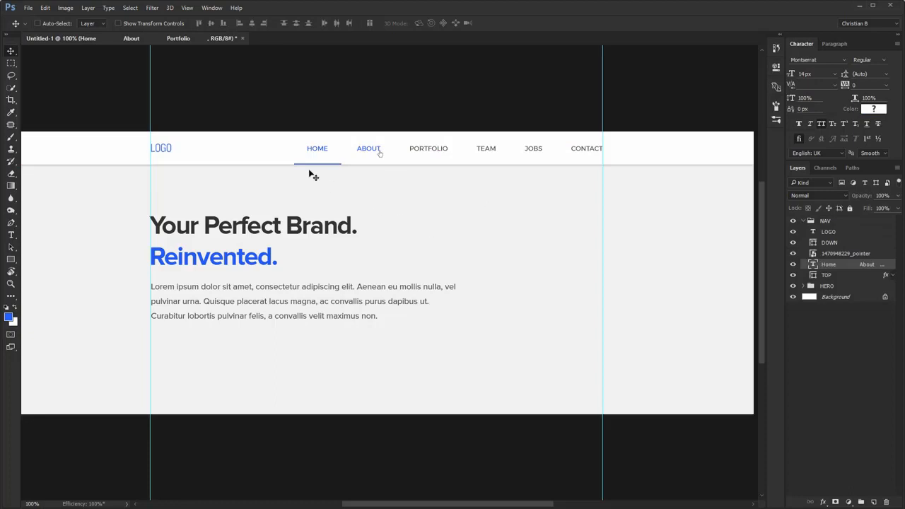
# - Resize the TOP nav bar, trying 138 px before settling at about 70 px tall
pyautogui.keyDown('ctrl'); pyautogui.click(283, 162); pyautogui.keyUp('ctrl')
pyautogui.hotkey('ctrl', 't')
pyautogui.moveTo(280, 164); pyautogui.dragTo(280, 196)
pyautogui.press('Return')
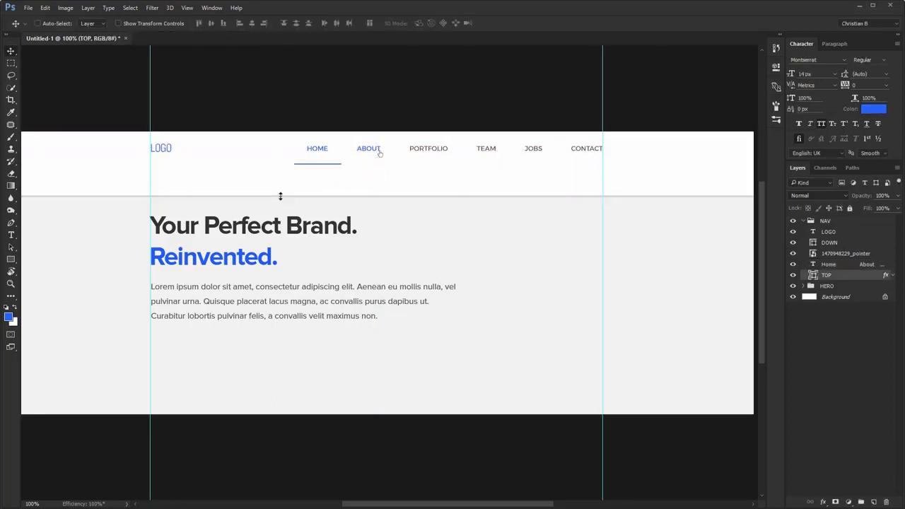
pyautogui.hotkey('ctrl', 't')
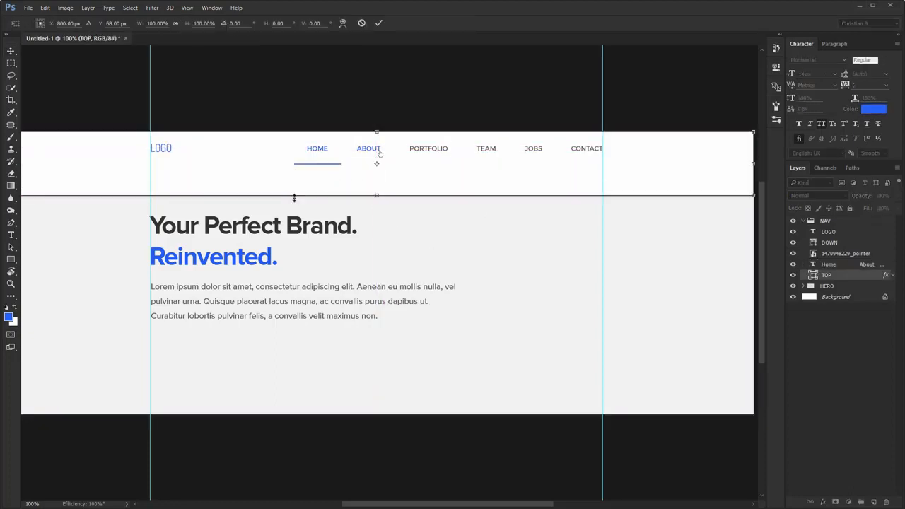
pyautogui.moveTo(294, 196); pyautogui.dragTo(318, 163)
pyautogui.press('Return')
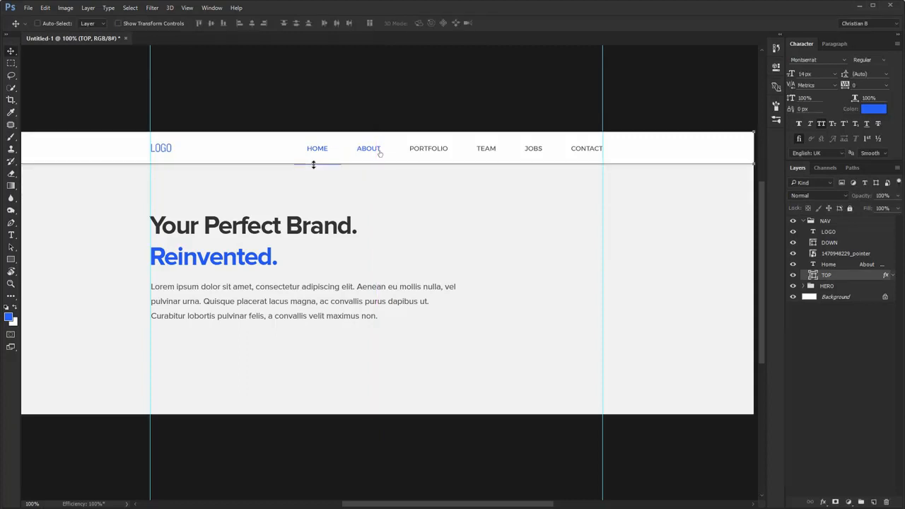
pyautogui.click(777, 68)
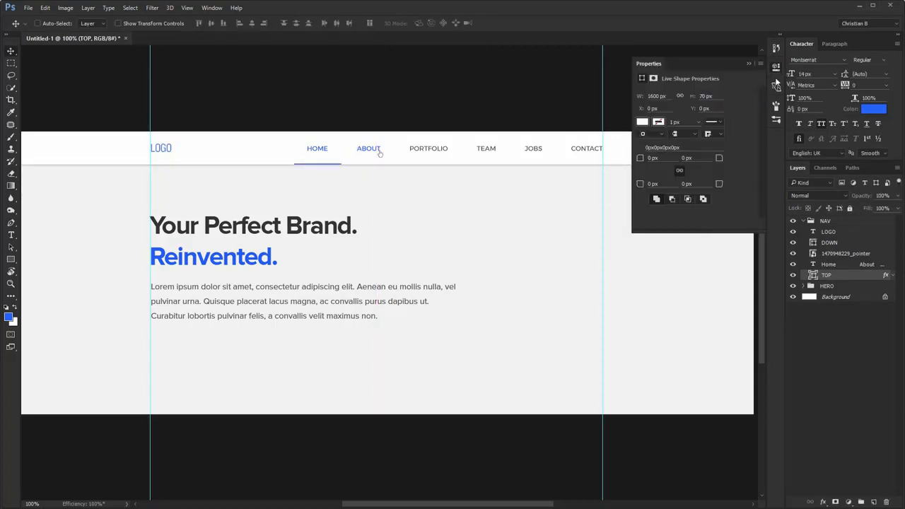
pyautogui.click(776, 71)
# - Try 16 and 19 px menu text without caps, then restore All Caps at 14 px
pyautogui.click(838, 266)
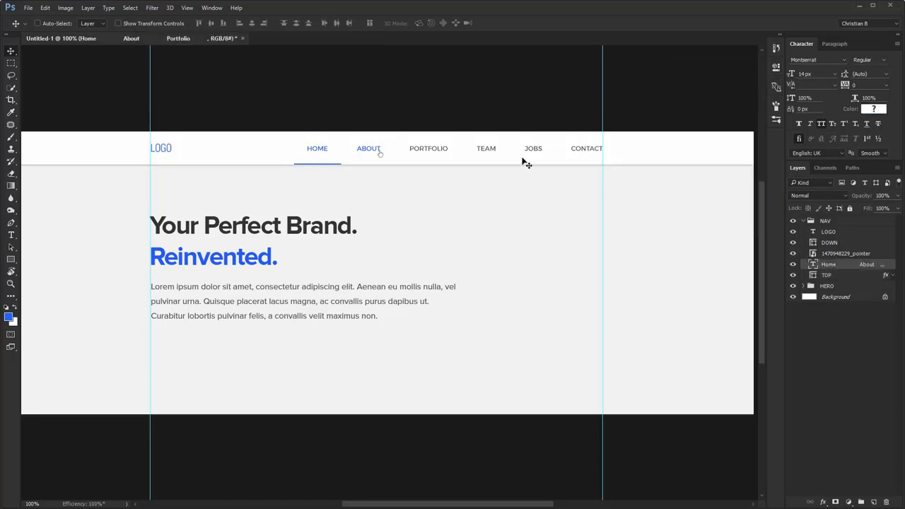
pyautogui.click(821, 125)
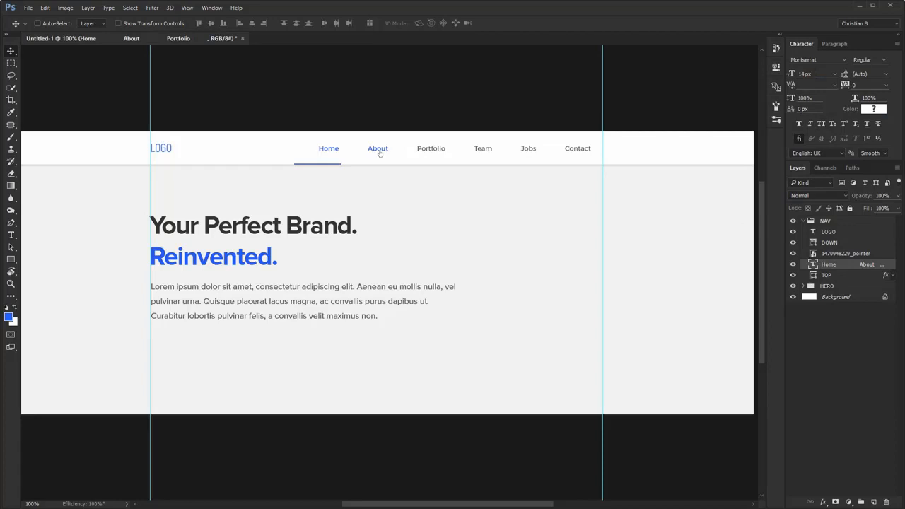
pyautogui.write('16')
pyautogui.press('Return')
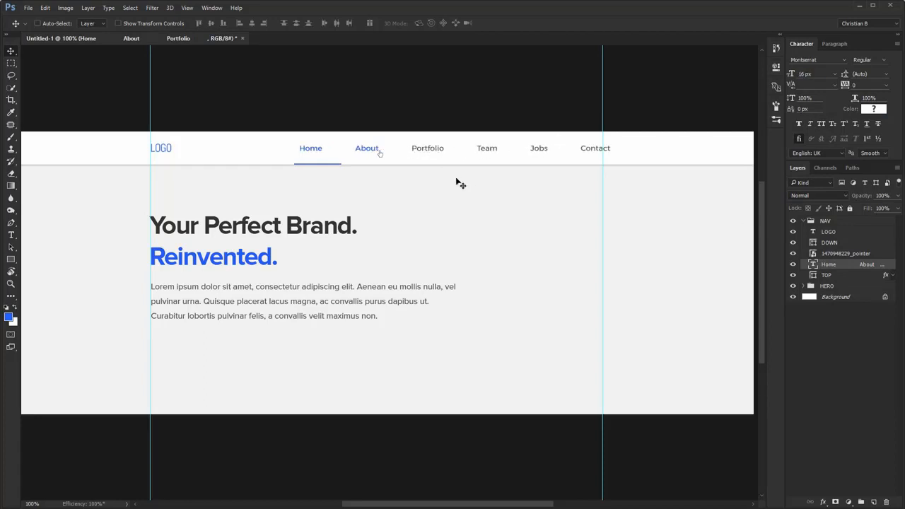
pyautogui.moveTo(790, 82); pyautogui.dragTo(787, 76)
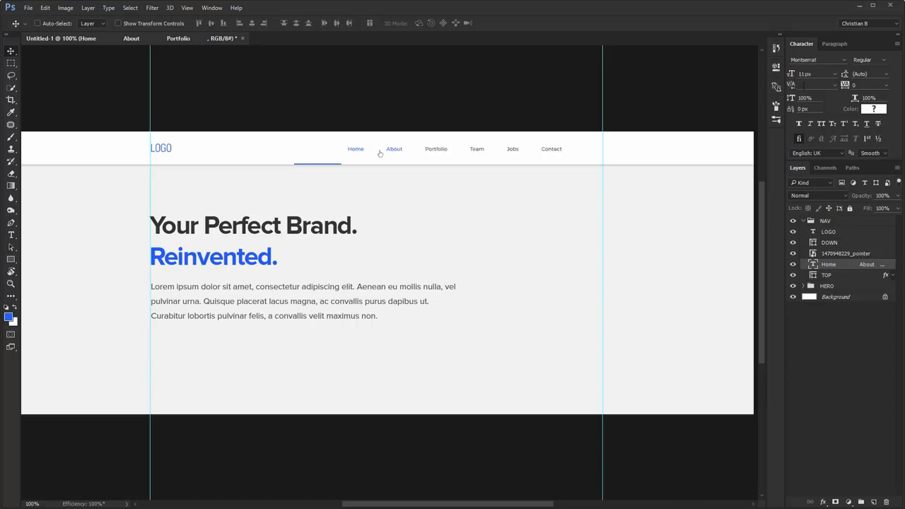
pyautogui.click(822, 123)
pyautogui.click(812, 77)
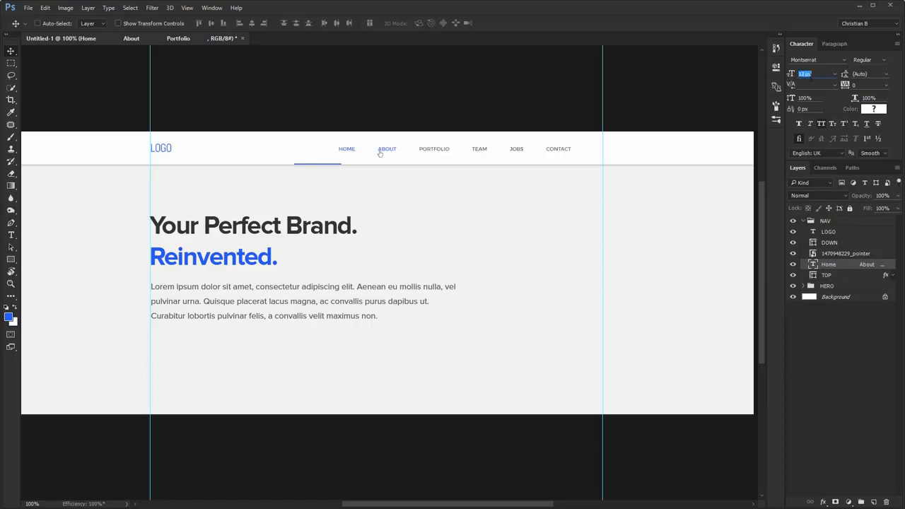
pyautogui.press('Up')
pyautogui.press('Up')
pyautogui.press('Up')
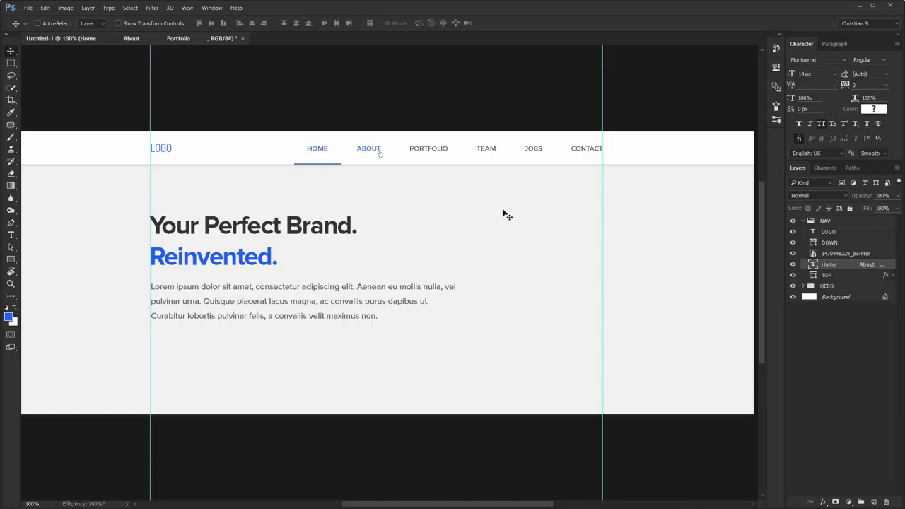
# - Colour the PORTFOLIO, TEAM, JOBS and CONTACT links dark grey #222 and commit the text
pyautogui.press('z')
pyautogui.moveTo(563, 141); pyautogui.dragTo(567, 142)
pyautogui.click(565, 141)
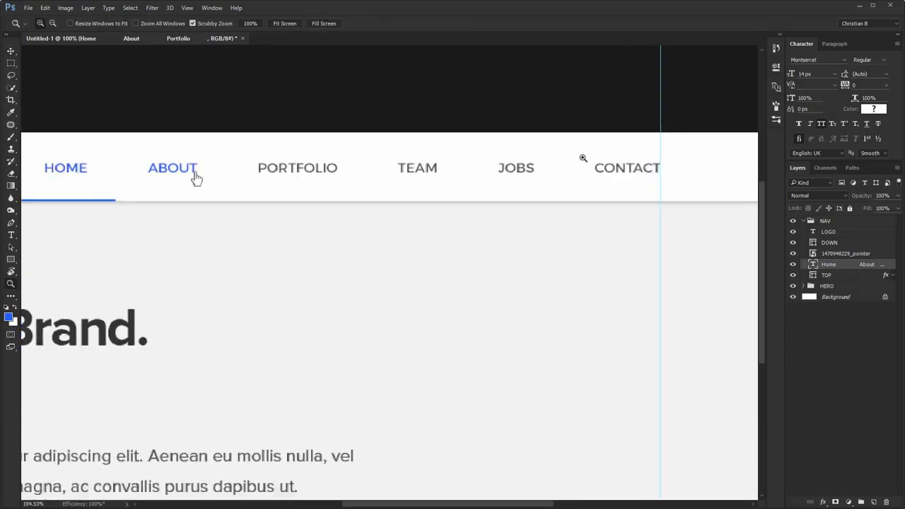
pyautogui.press('t')
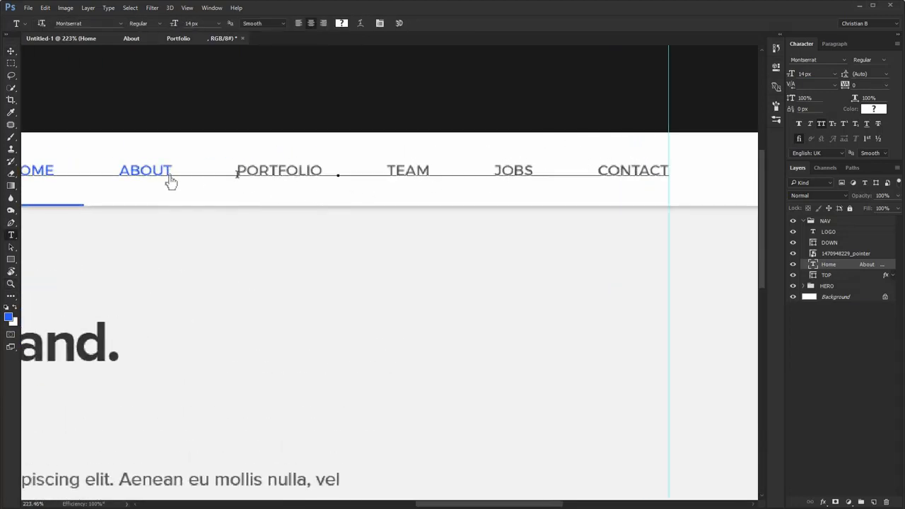
pyautogui.moveTo(237, 175); pyautogui.dragTo(705, 186)
pyautogui.click(873, 109)
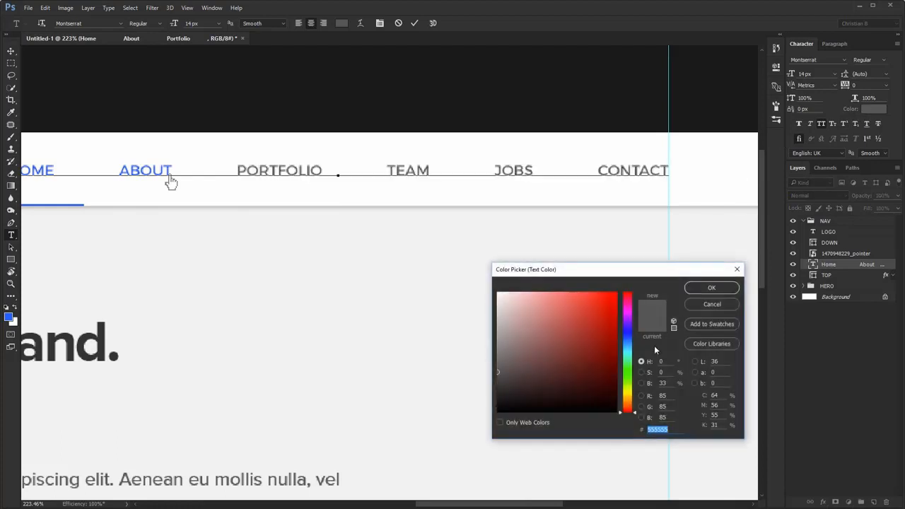
pyautogui.write('000000')
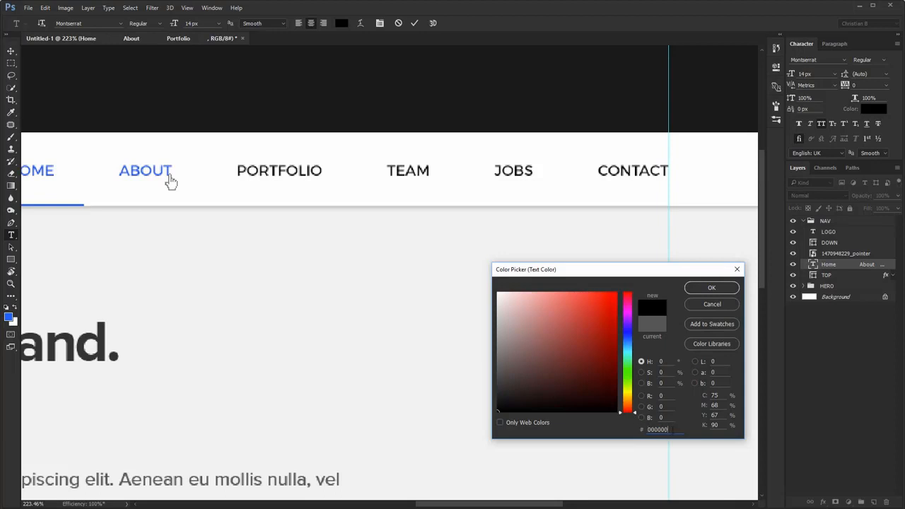
pyautogui.press('BackSpace')
pyautogui.press('BackSpace')
pyautogui.press('BackSpace')
pyautogui.press('BackSpace')
pyautogui.press('BackSpace')
pyautogui.press('BackSpace')
pyautogui.write('222')
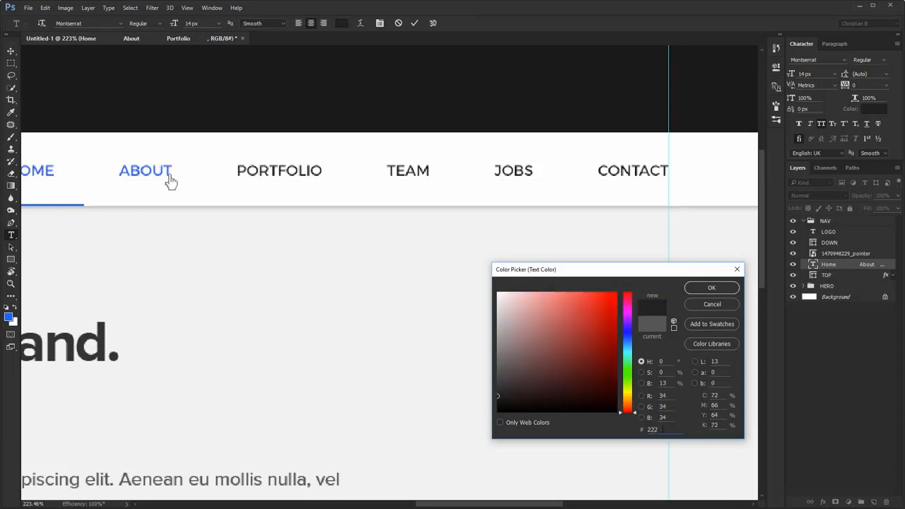
pyautogui.write('777')
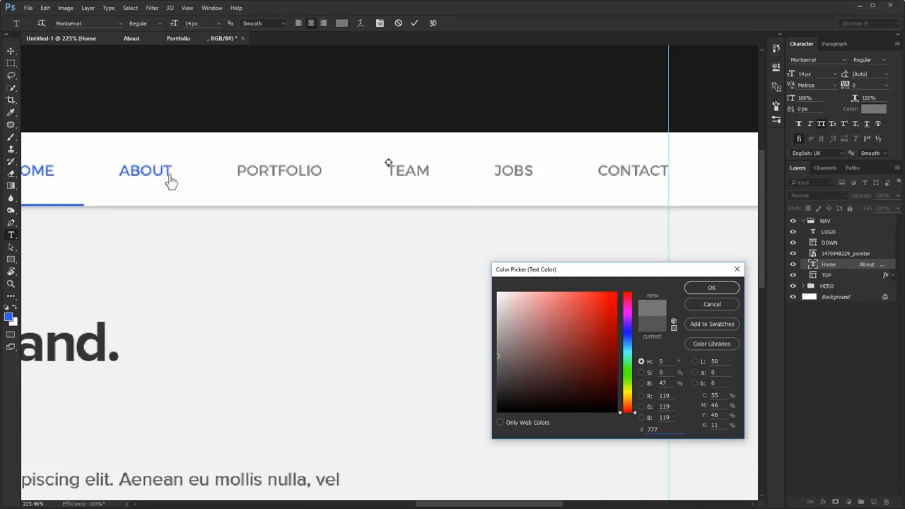
pyautogui.write('222')
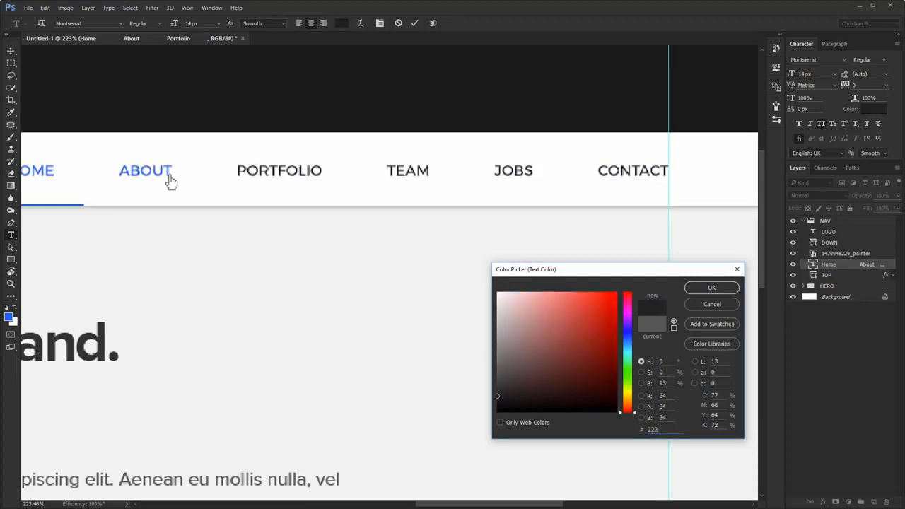
pyautogui.press('Return')
pyautogui.hotkey('ctrl', 'Return')
pyautogui.press('v')
pyautogui.hotkey('ctrl', '1')
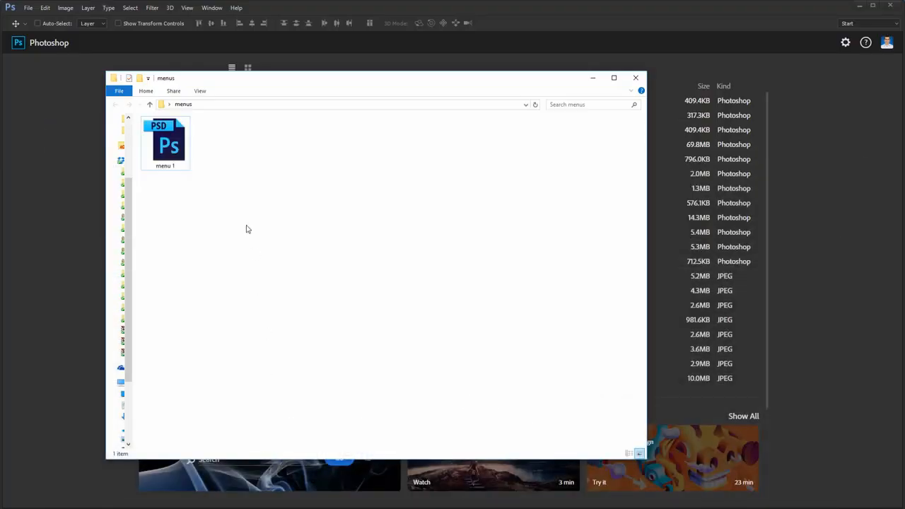
# - Duplicate menu 1.psd as menu 2 in File Explorer, then delete its grey Rectangle 1 layer
pyautogui.click(175, 157)
pyautogui.hotkey('ctrl', 'c')
pyautogui.hotkey('ctrl', 'v')
pyautogui.press('F2')
pyautogui.write('menu')
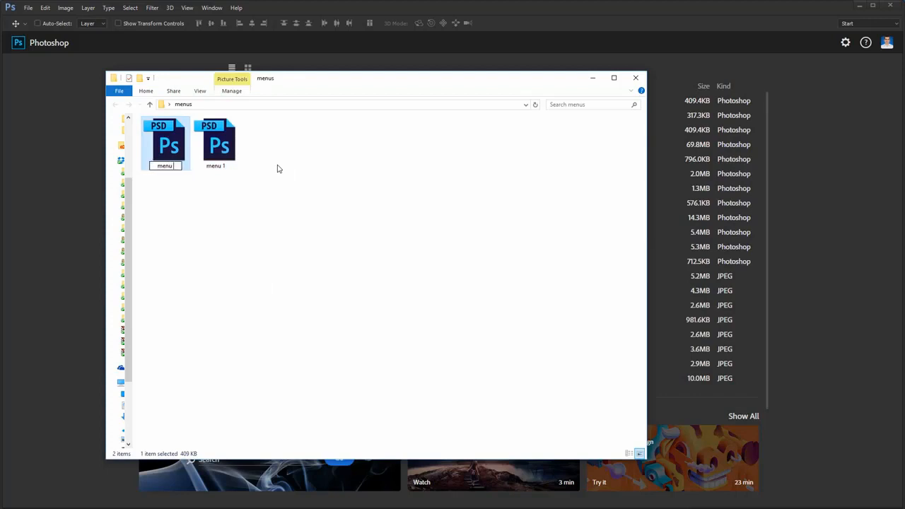
pyautogui.write(' 2')
pyautogui.press('Return')
pyautogui.press('Return')
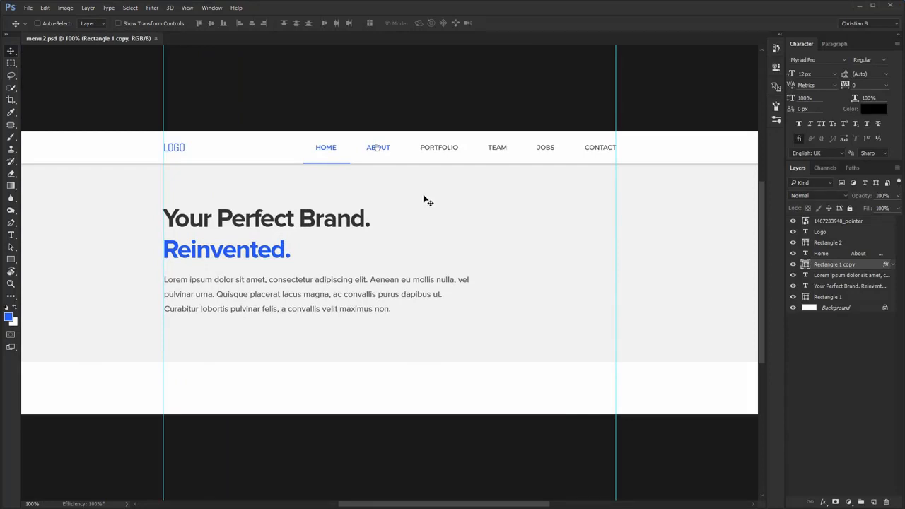
pyautogui.keyDown('ctrl'); pyautogui.click(475, 210); pyautogui.keyUp('ctrl')
pyautogui.press('Delete')
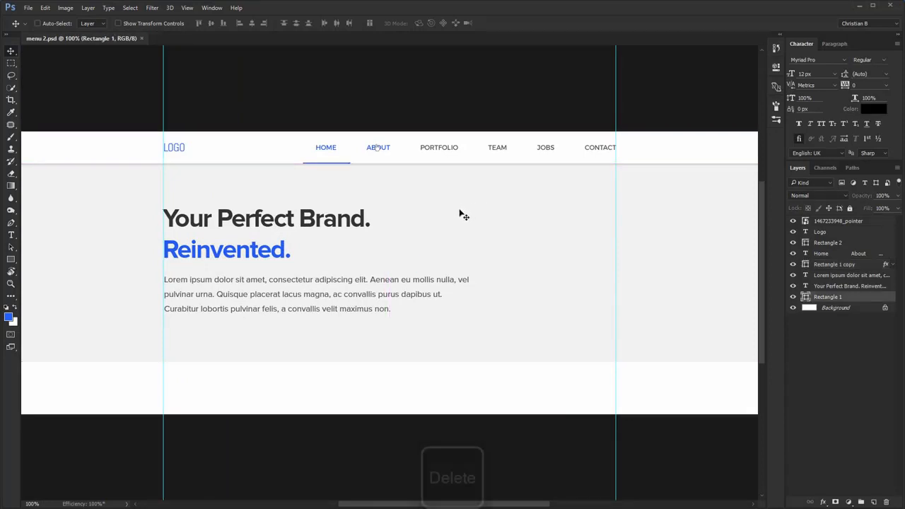
# - Clear the nav bar's layer style to drop its shadow, and fill it light grey d2d2d2
pyautogui.keyDown('ctrl'); pyautogui.click(290, 151); pyautogui.keyUp('ctrl')
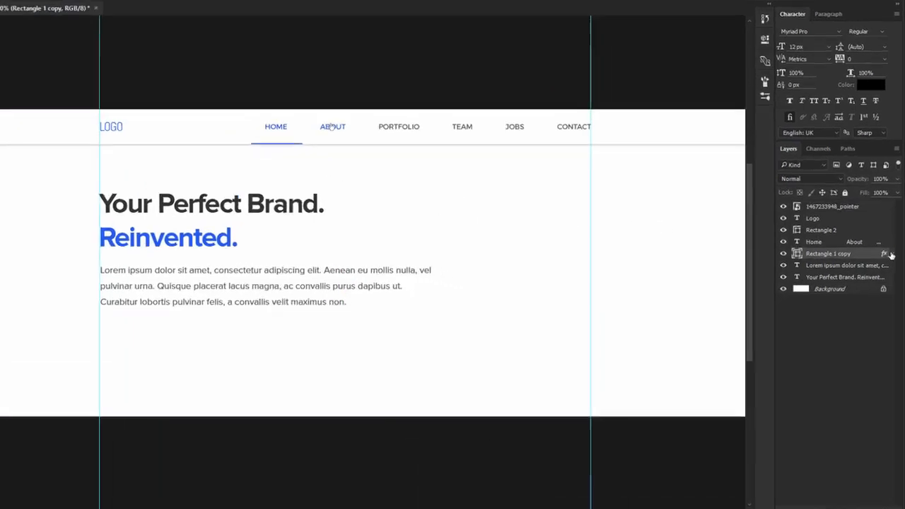
pyautogui.click(890, 255)
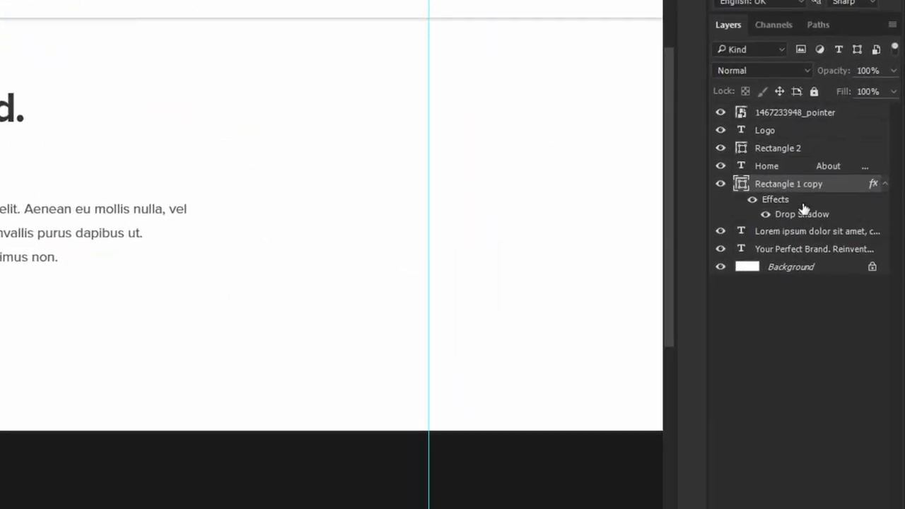
pyautogui.rightClick(801, 185)
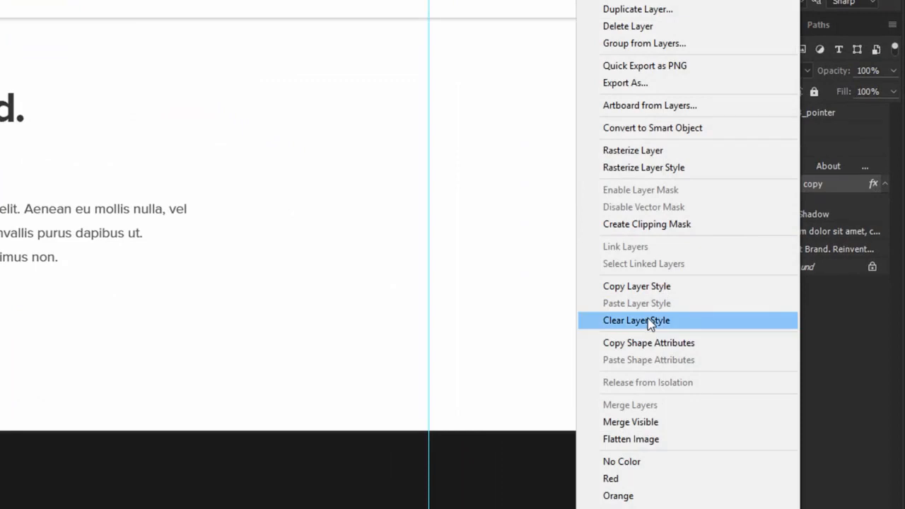
pyautogui.click(802, 213)
pyautogui.click(765, 215)
pyautogui.click(765, 216)
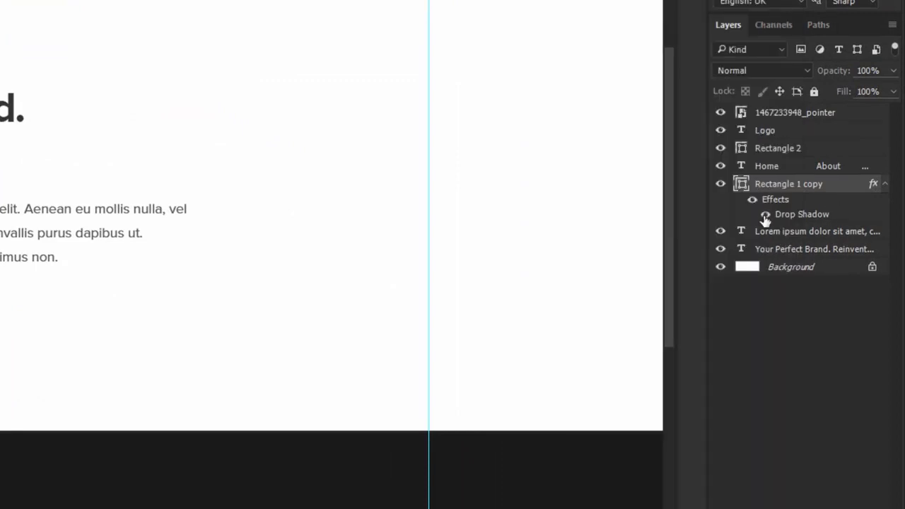
pyautogui.rightClick(805, 185)
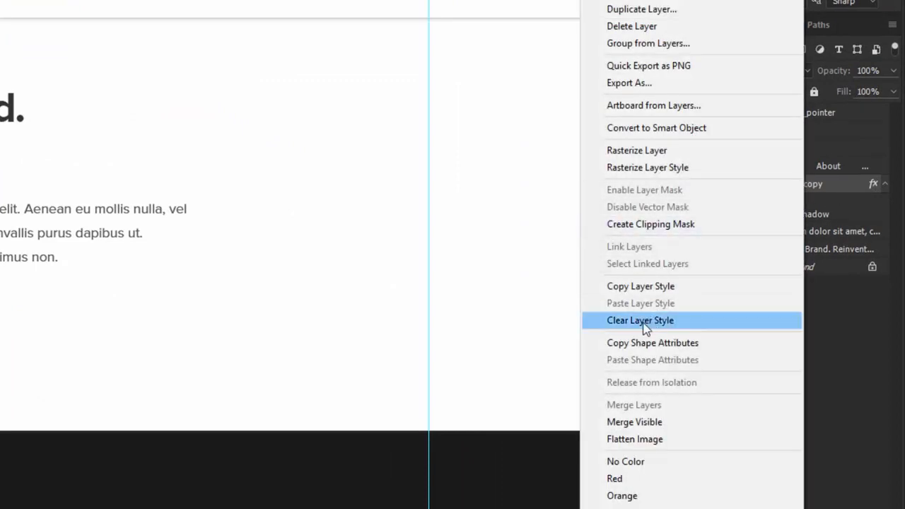
pyautogui.click(641, 320)
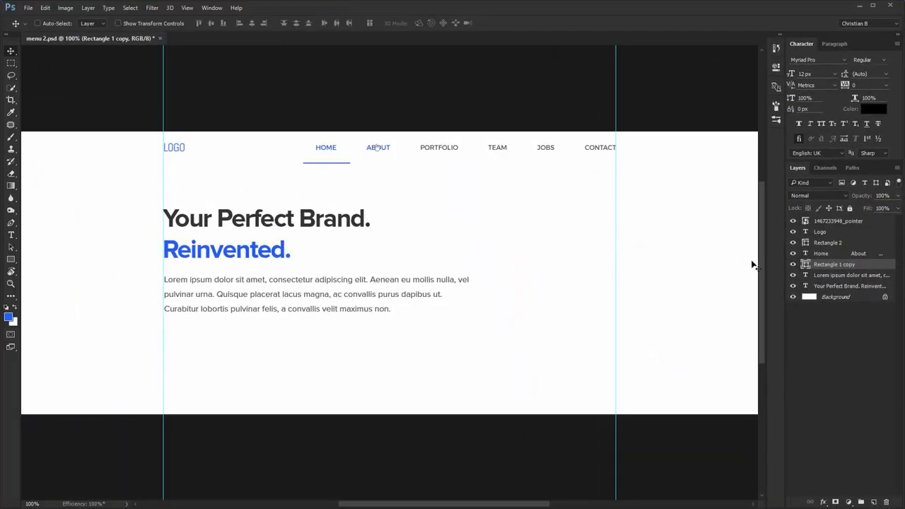
pyautogui.doubleClick(804, 265)
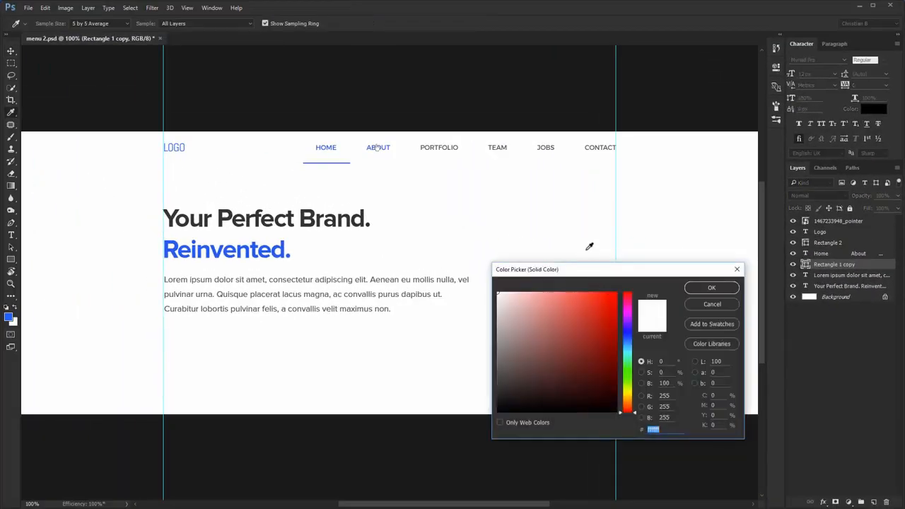
pyautogui.write('d2d2d2')
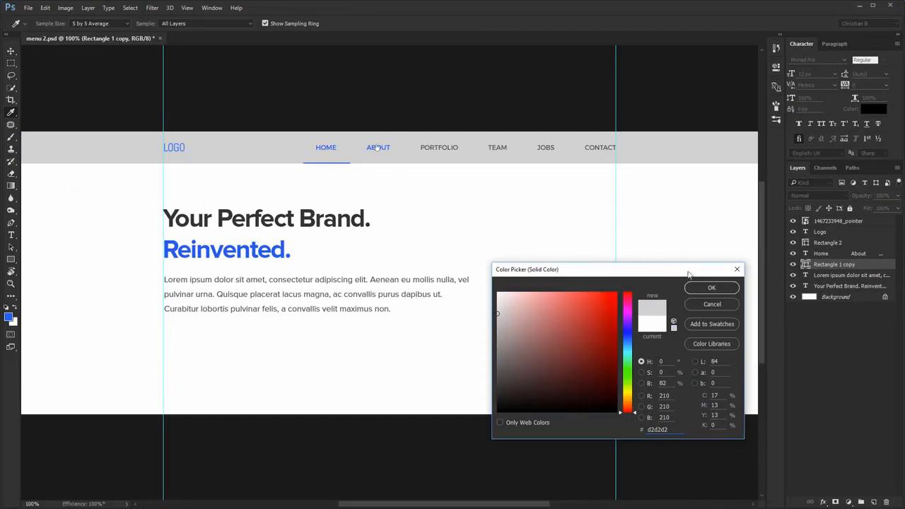
pyautogui.click(711, 287)
# - Squash the Rectangle 1 copy bar into a thin 2 px line beneath the menu
pyautogui.press('z')
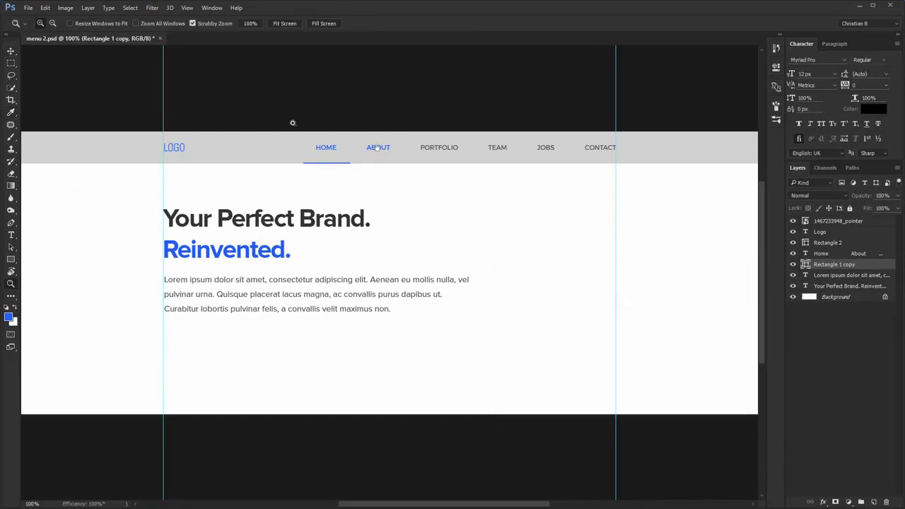
pyautogui.moveTo(291, 122); pyautogui.dragTo(448, 196)
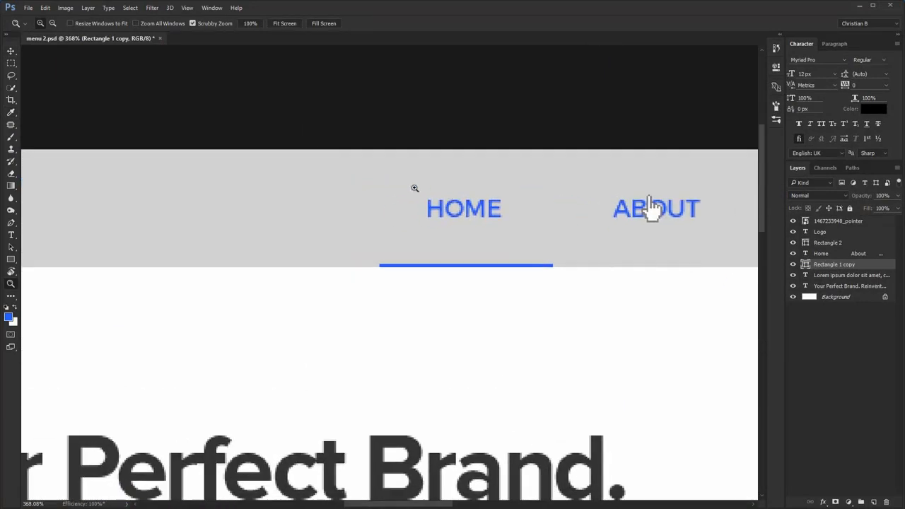
pyautogui.hotkey('ctrl', 't')
pyautogui.moveTo(359, 151); pyautogui.dragTo(375, 262)
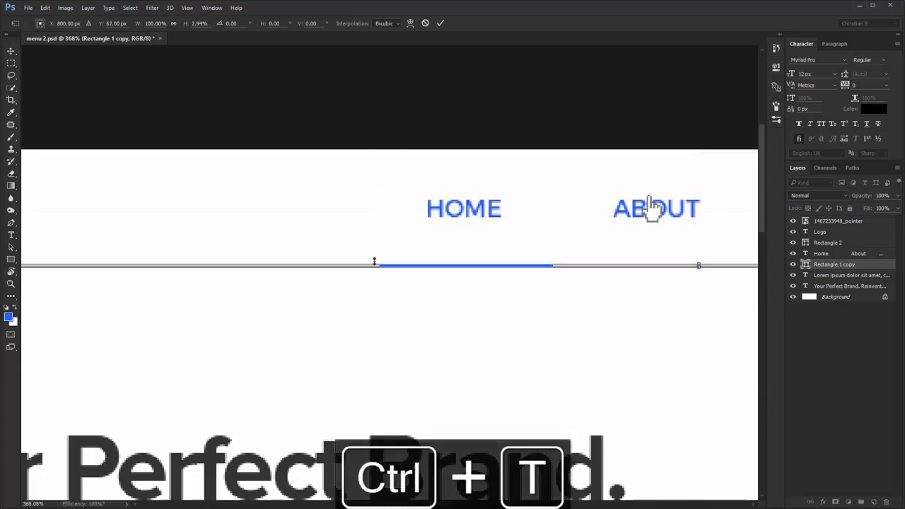
pyautogui.press('Return')
pyautogui.hotkey('ctrl', '1')
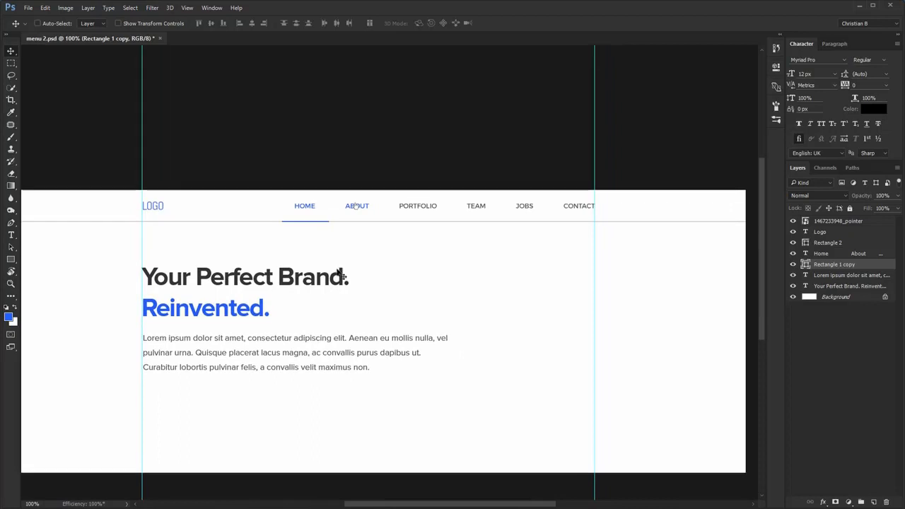
pyautogui.click(777, 66)
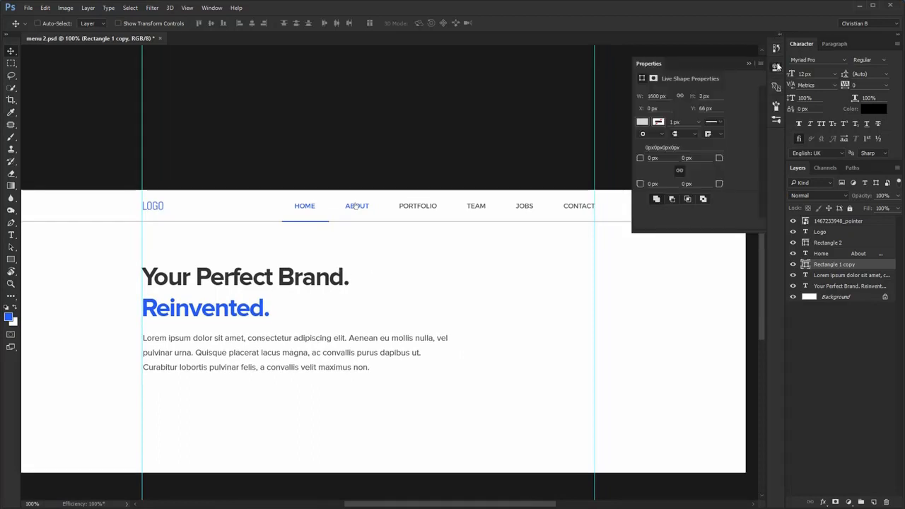
pyautogui.click(777, 66)
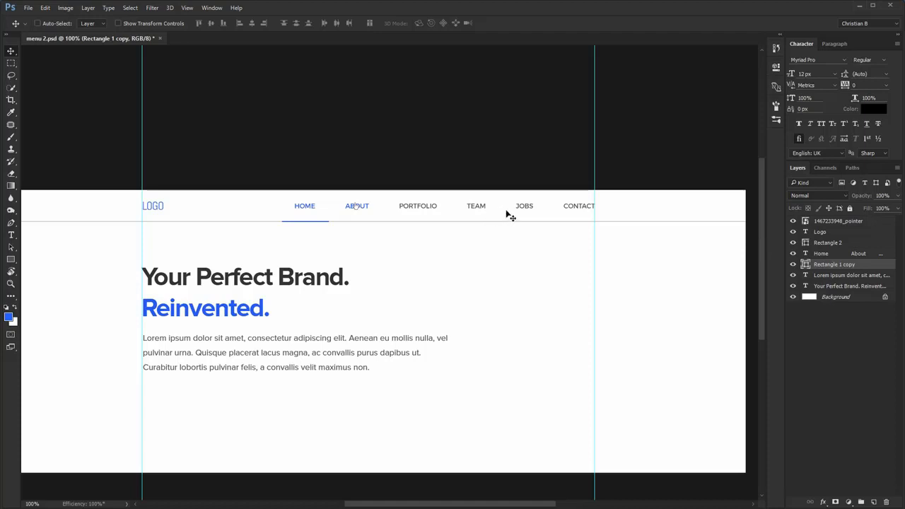
pyautogui.keyDown('ctrl'); pyautogui.click(527, 207); pyautogui.keyUp('ctrl')
# - Make the menu links bold
pyautogui.click(866, 60)
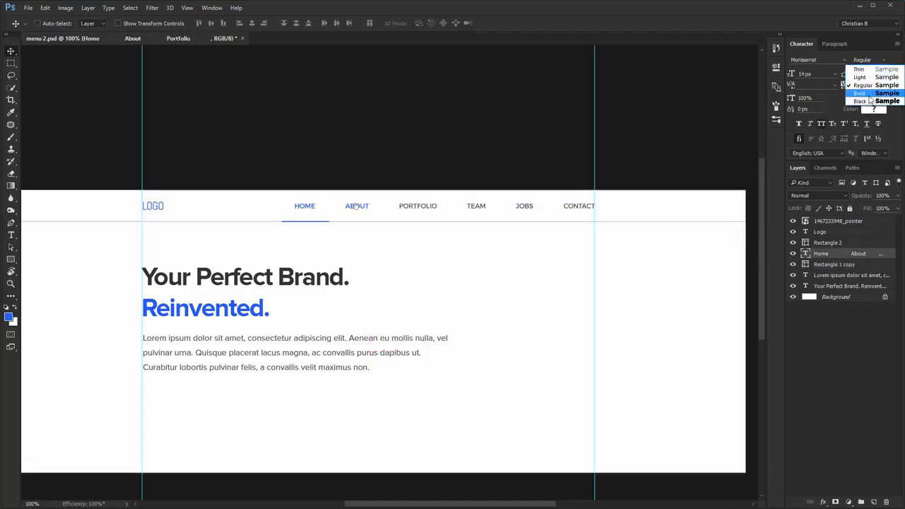
pyautogui.click(870, 94)
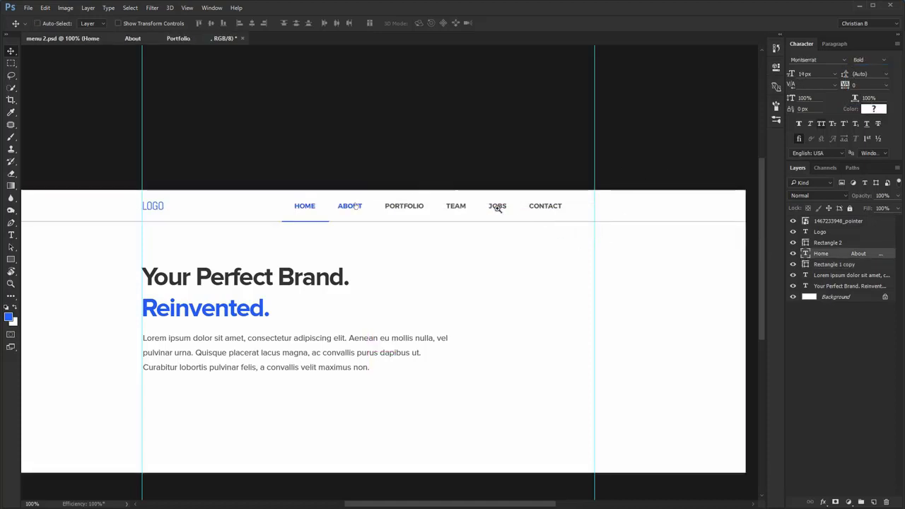
pyautogui.hotkey('ctrl', 'space')
pyautogui.moveTo(417, 187); pyautogui.dragTo(448, 210)
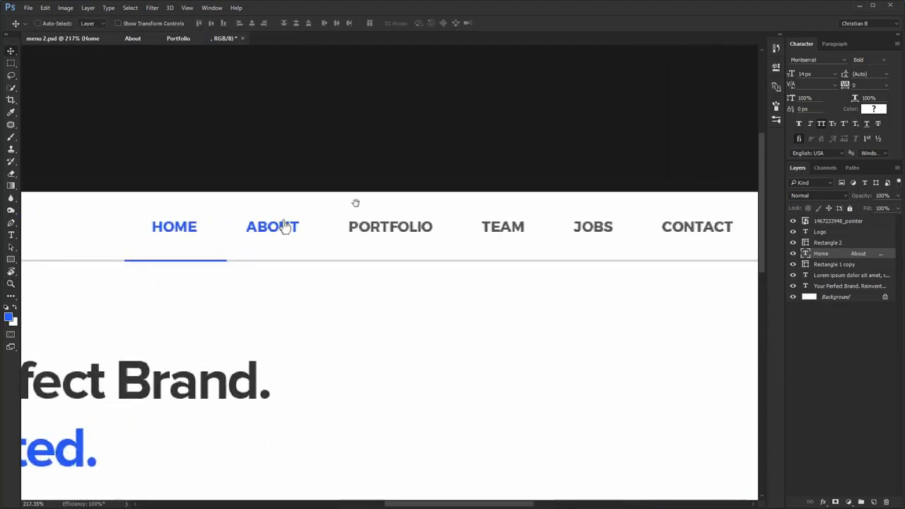
pyautogui.moveTo(355, 203); pyautogui.dragTo(313, 195)
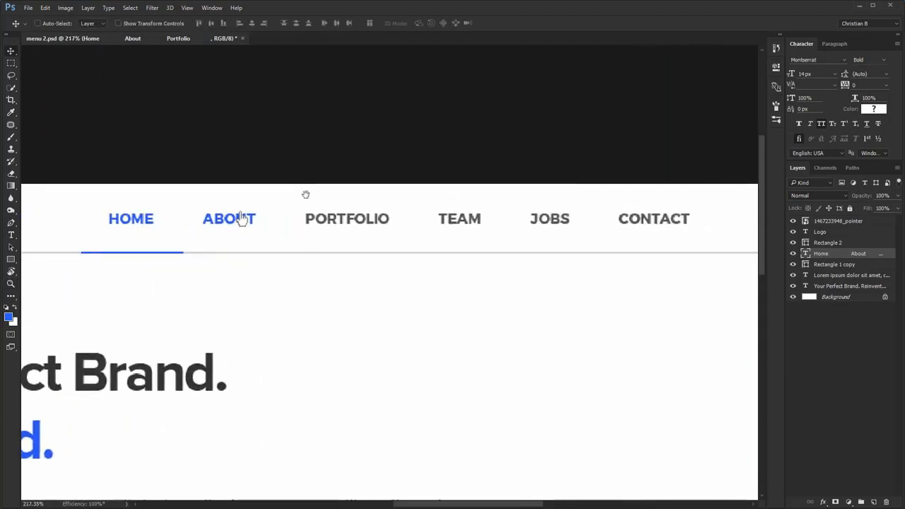
# - Colour the HOME menu link light grey #cccccc
pyautogui.doubleClick(153, 224)
pyautogui.moveTo(154, 220); pyautogui.dragTo(55, 213)
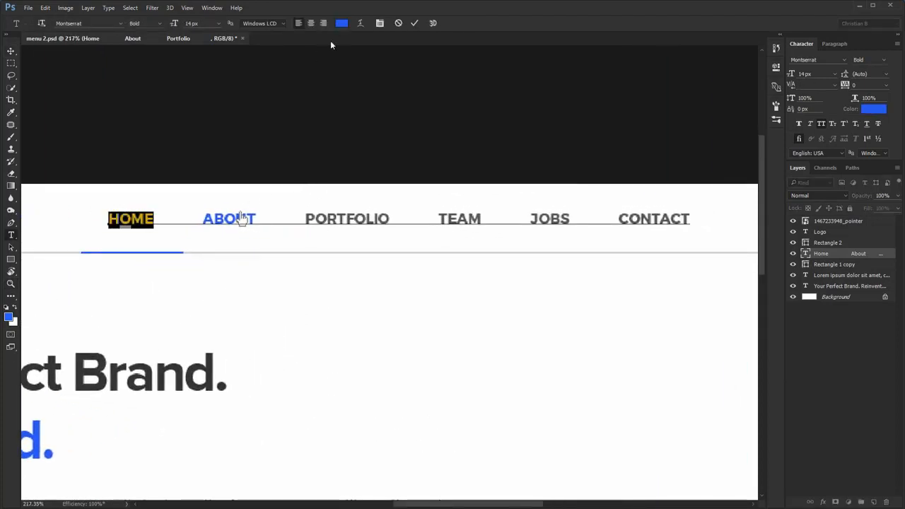
pyautogui.click(342, 23)
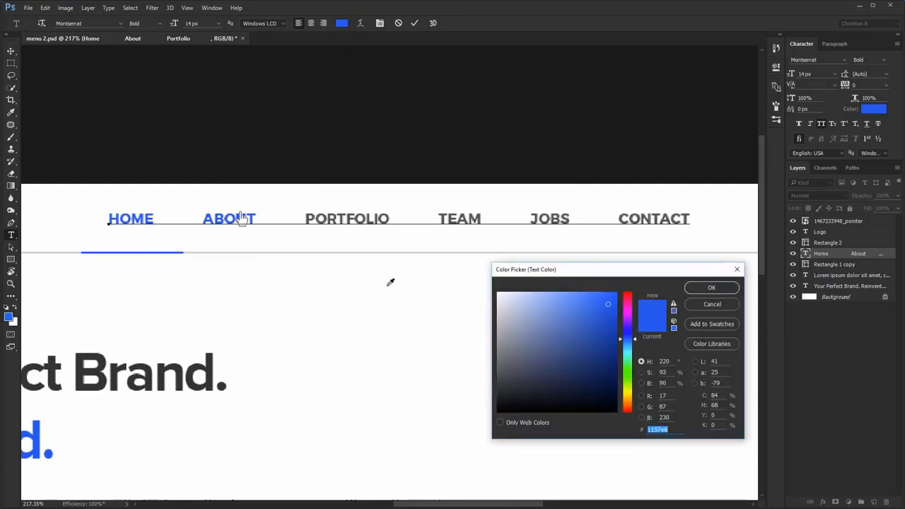
pyautogui.write('cccccc')
pyautogui.press('Return')
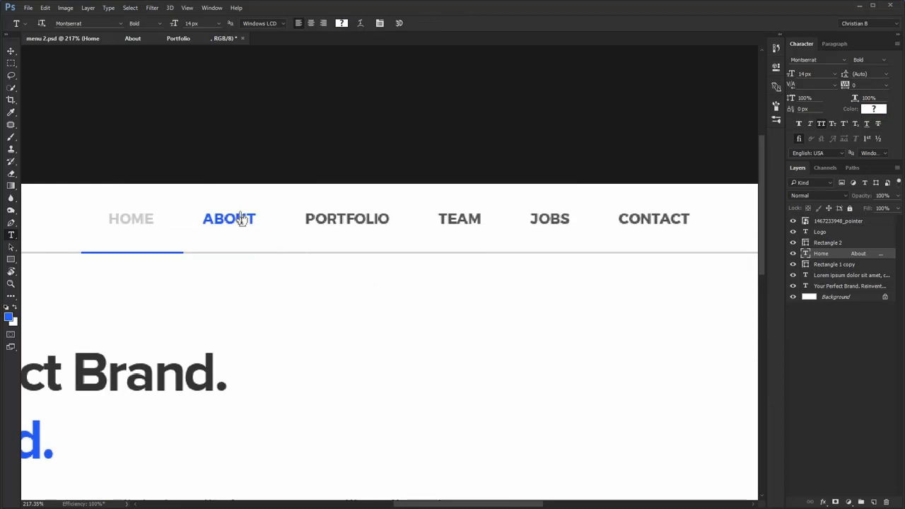
# - Colour PORTFOLIO through CONTACT blue #1b75fa and commit the menu text
pyautogui.click(241, 220)
pyautogui.click(342, 25)
pyautogui.write('1b')
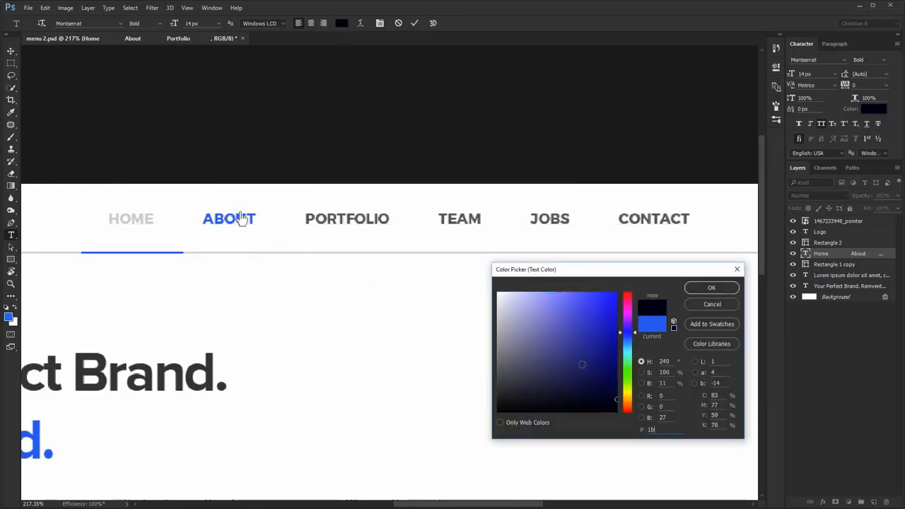
pyautogui.write('75fa')
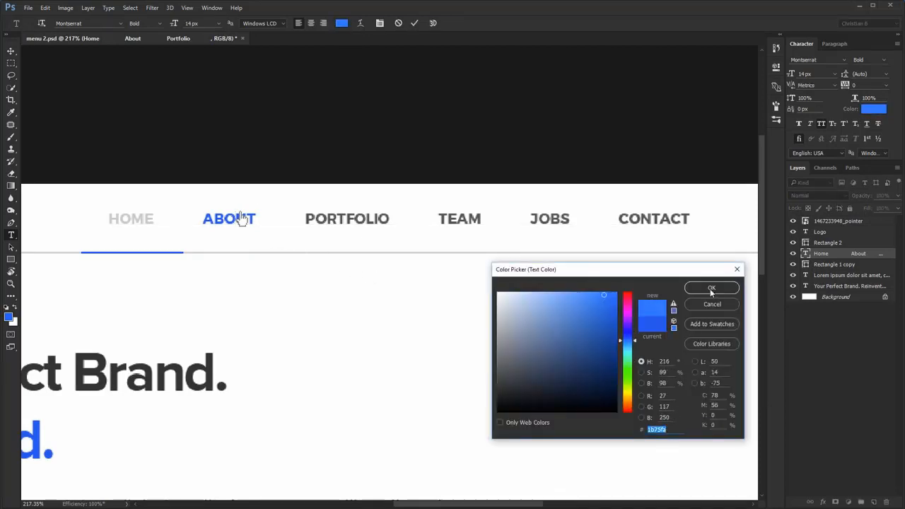
pyautogui.click(711, 289)
pyautogui.moveTo(305, 219); pyautogui.dragTo(766, 226)
pyautogui.click(343, 23)
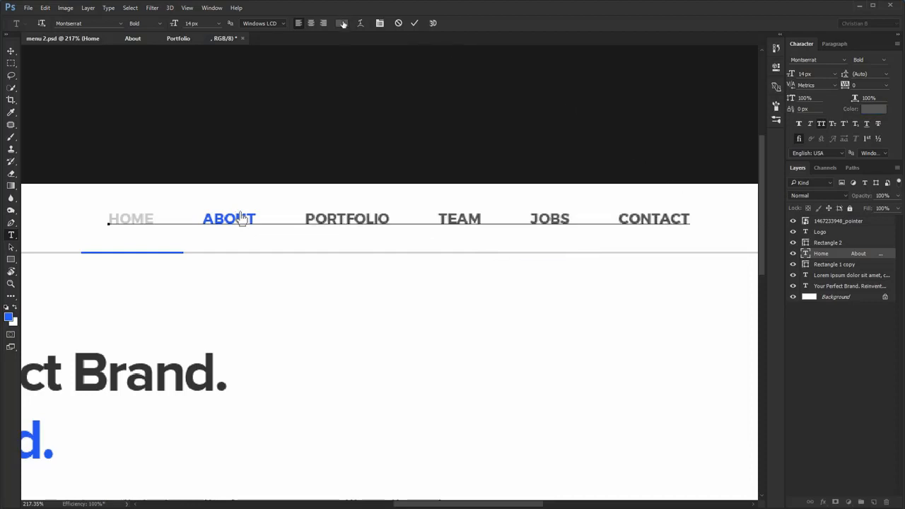
pyautogui.write('1b75fa')
pyautogui.press('Return')
pyautogui.hotkey('ctrl', 'Return')
# - Set ABOUT to dark grey #333 and position the hand pointer graphic over it
pyautogui.press('v')
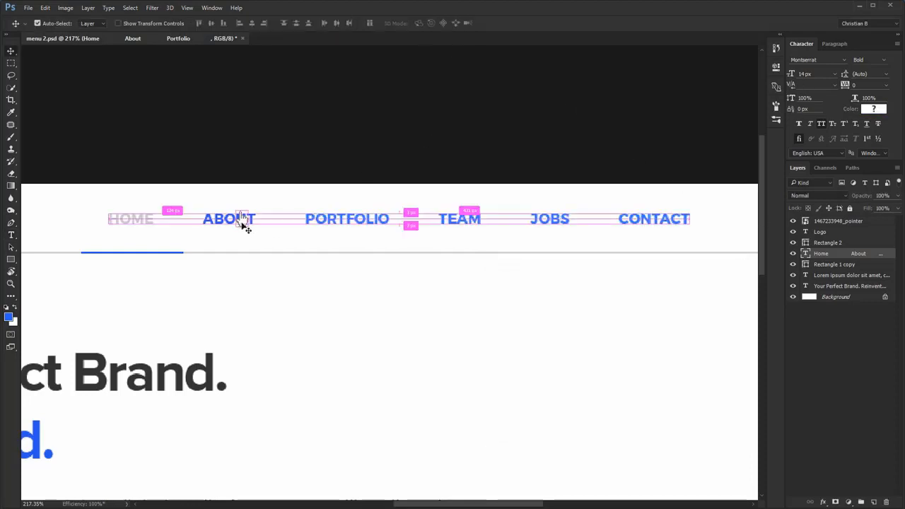
pyautogui.moveTo(240, 221); pyautogui.dragTo(254, 235)
pyautogui.press('t')
pyautogui.doubleClick(229, 219)
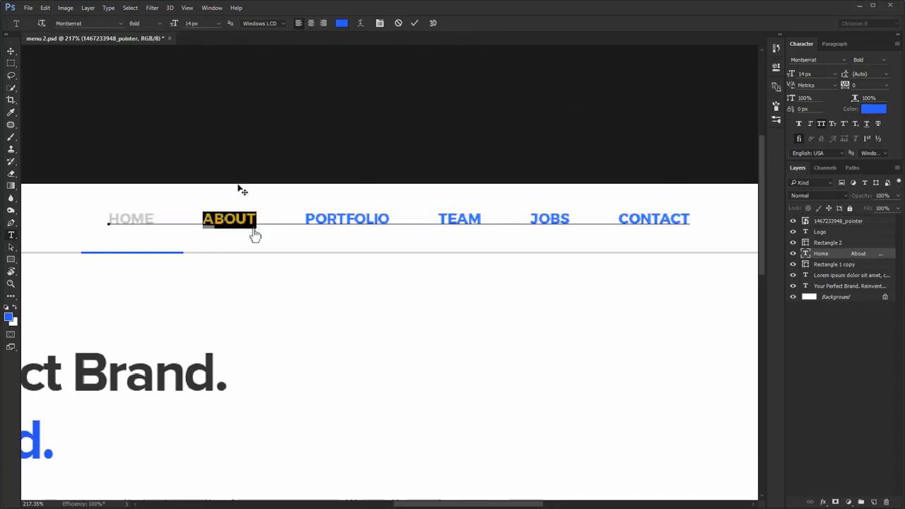
pyautogui.click(342, 24)
pyautogui.write('333')
pyautogui.press('Return')
pyautogui.hotkey('ctrl', 'Return')
pyautogui.press('v')
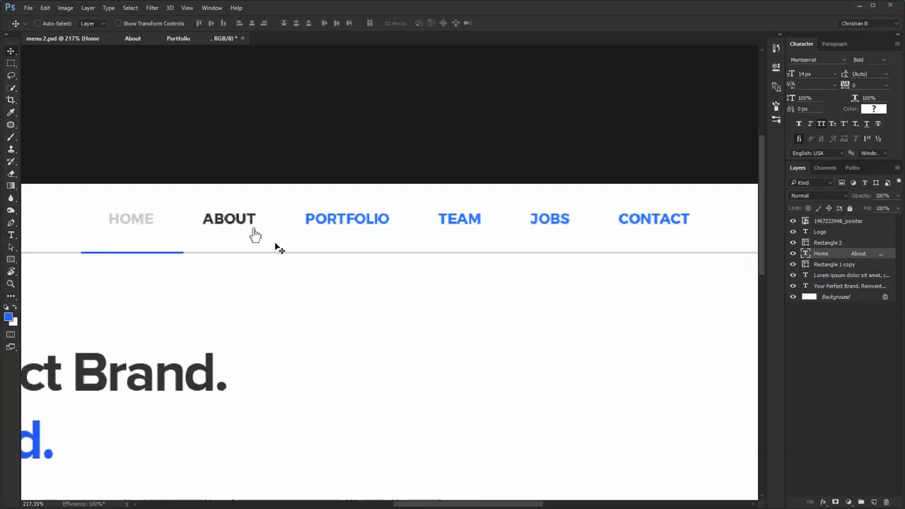
pyautogui.moveTo(259, 241); pyautogui.dragTo(253, 228)
pyautogui.hotkey('ctrl', '1')
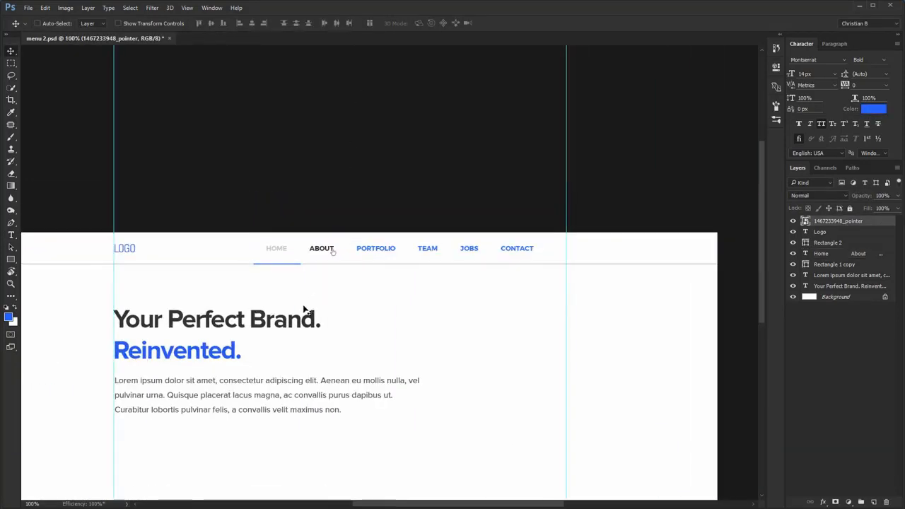
# - Move the blue underline from HOME to sit centred beneath ABOUT
pyautogui.hotkey('ctrl', 'space')
pyautogui.moveTo(295, 259); pyautogui.dragTo(339, 258)
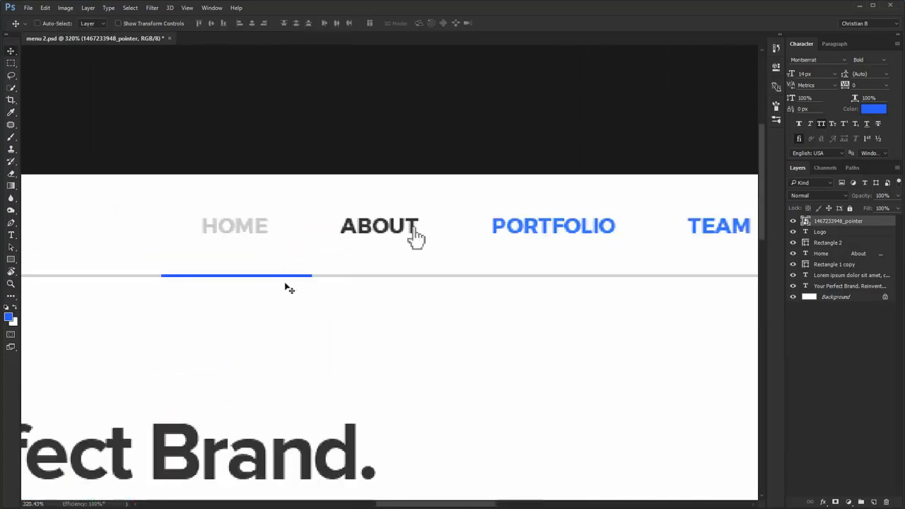
pyautogui.moveTo(275, 282); pyautogui.dragTo(403, 281)
pyautogui.press('space')
pyautogui.moveTo(461, 277); pyautogui.dragTo(287, 246)
pyautogui.hotkey('ctrl', 'space')
pyautogui.moveTo(169, 185); pyautogui.dragTo(222, 188)
pyautogui.press('m')
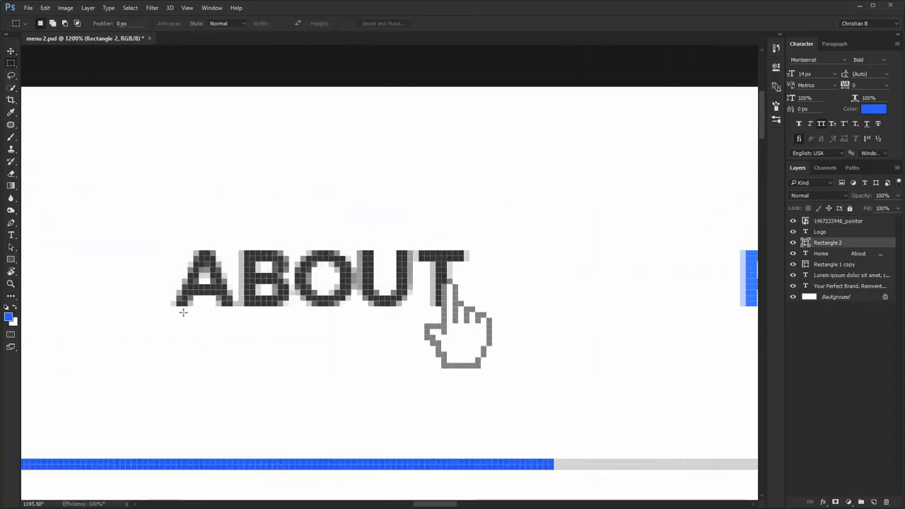
pyautogui.moveTo(172, 305); pyautogui.dragTo(468, 233)
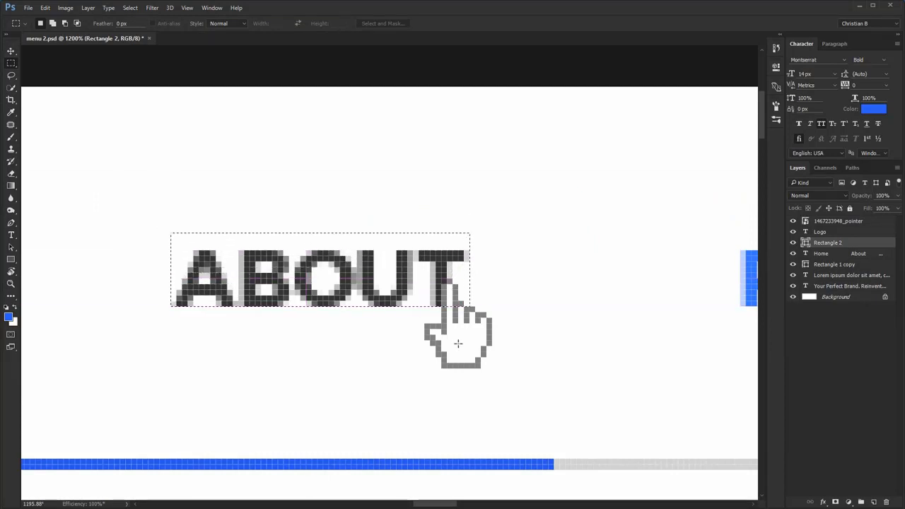
pyautogui.press('v')
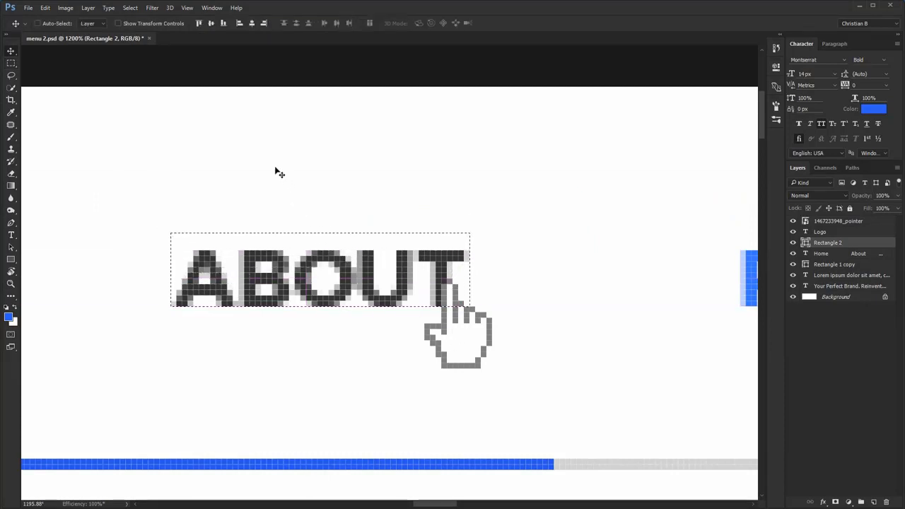
pyautogui.click(253, 25)
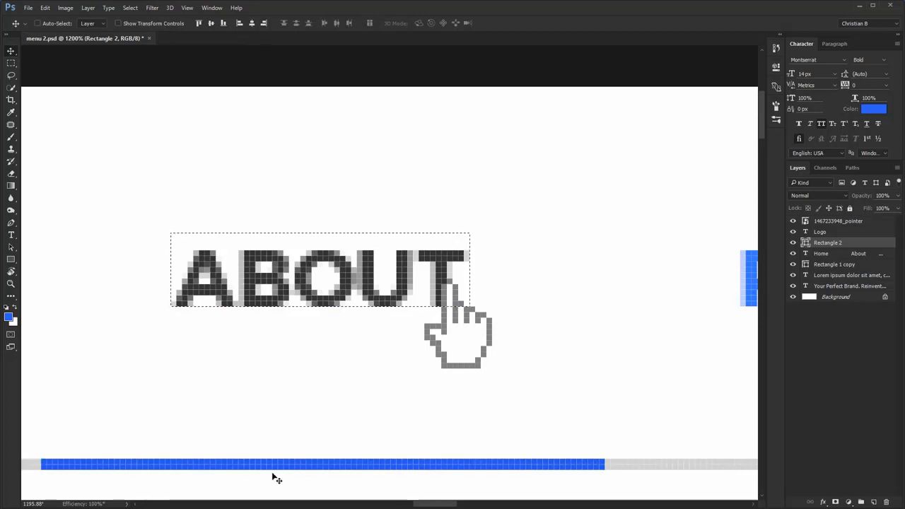
pyautogui.hotkey('ctrl', 'd')
pyautogui.hotkey('ctrl', '1')
# - Shift the menu text and blue underline layers together slightly to the right
pyautogui.moveTo(538, 323); pyautogui.dragTo(485, 279)
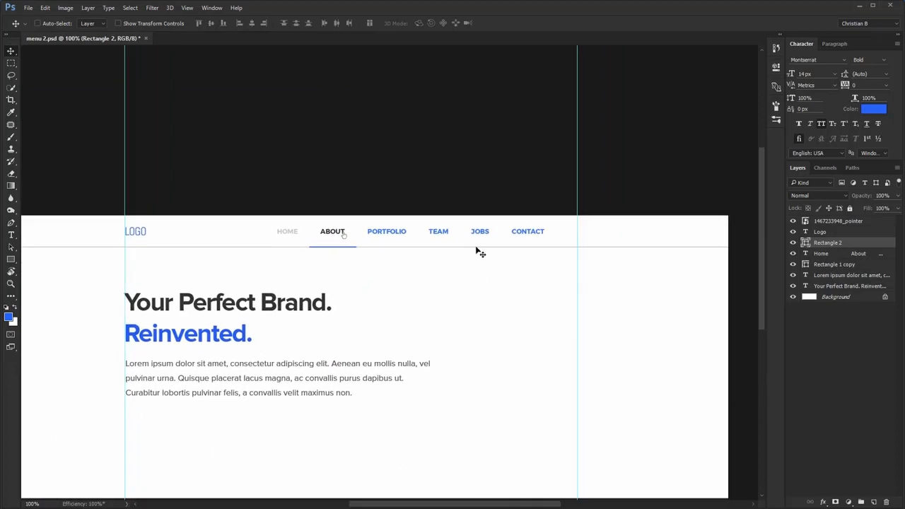
pyautogui.moveTo(480, 231); pyautogui.dragTo(492, 238)
pyautogui.hotkey('ctrl', 'space')
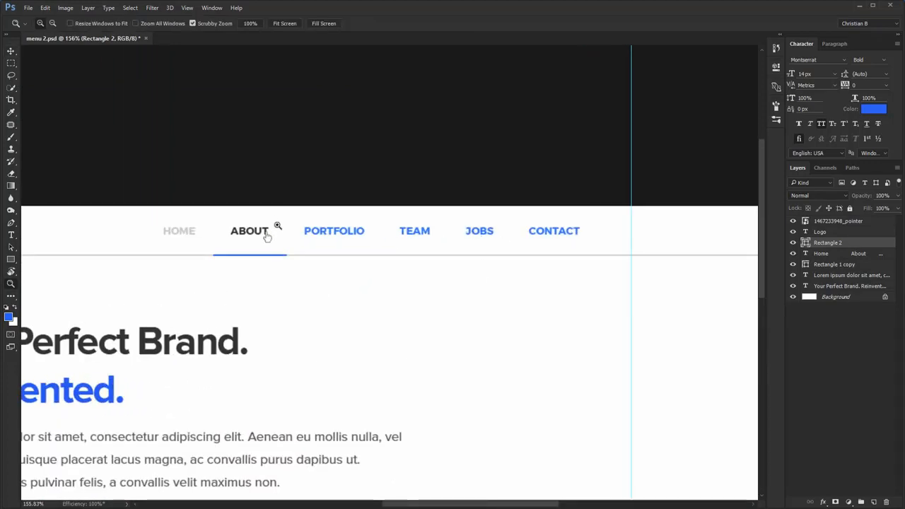
pyautogui.moveTo(275, 231); pyautogui.dragTo(284, 232)
pyautogui.click(256, 241)
pyautogui.click(265, 249)
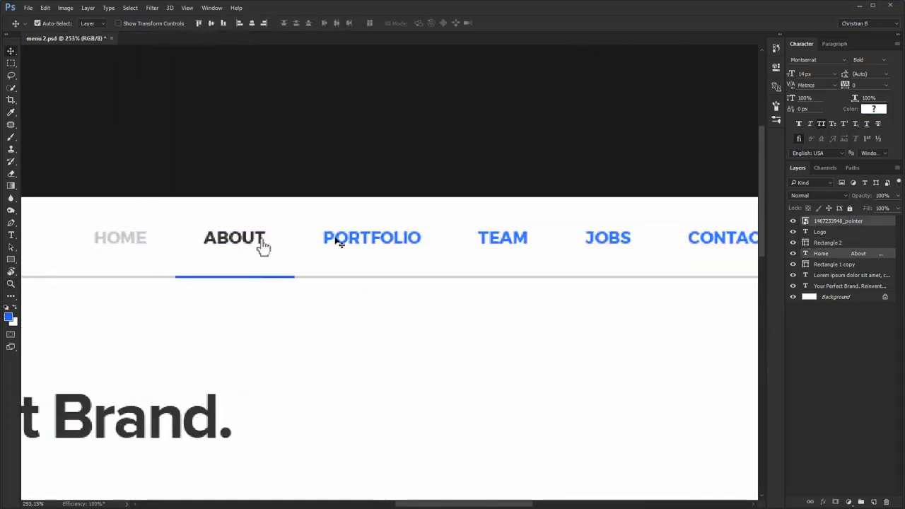
pyautogui.click(271, 277)
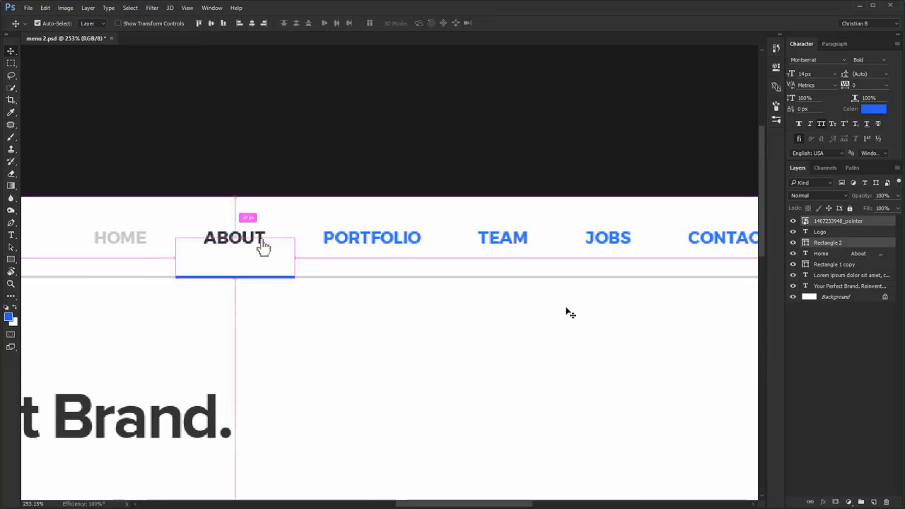
pyautogui.hotkey('ctrl', '1')
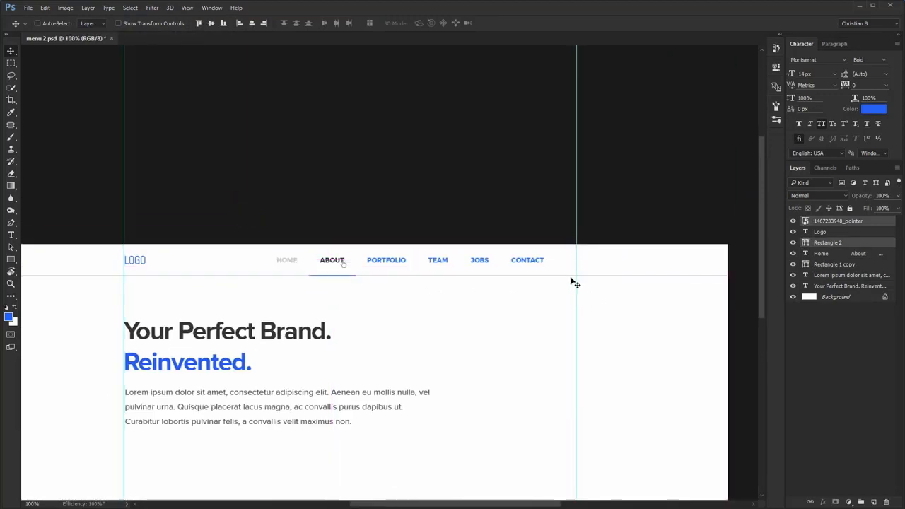
pyautogui.keyDown('ctrl'); pyautogui.keyDown('shift'); pyautogui.click(446, 264); pyautogui.keyUp('shift'); pyautogui.keyUp('ctrl')
pyautogui.moveTo(446, 264); pyautogui.dragTo(475, 263)
pyautogui.moveTo(362, 311); pyautogui.dragTo(367, 260)
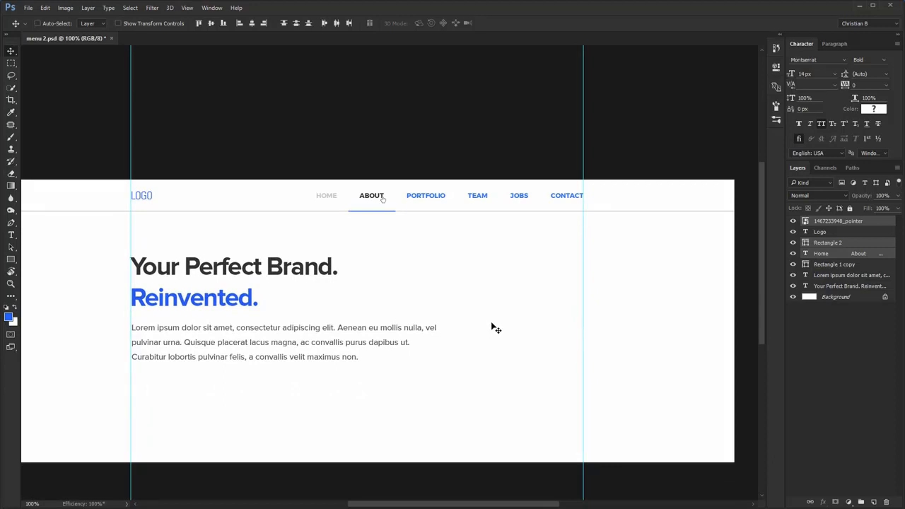
# - Narrow the Lorem paragraph box so its text reflows, and hide the guides
pyautogui.doubleClick(412, 338)
pyautogui.moveTo(443, 351); pyautogui.dragTo(426, 352)
pyautogui.hotkey('ctrl', 'Return')
pyautogui.press('v')
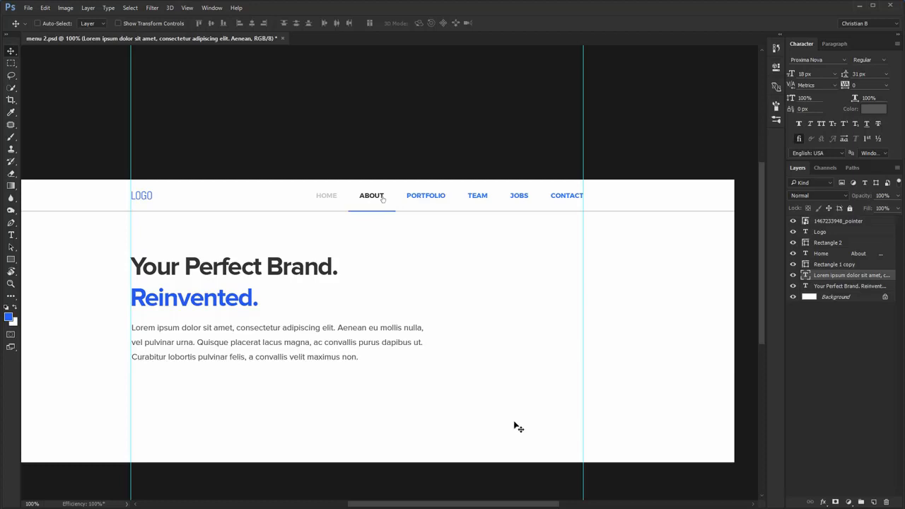
pyautogui.hotkey('ctrl', ';')
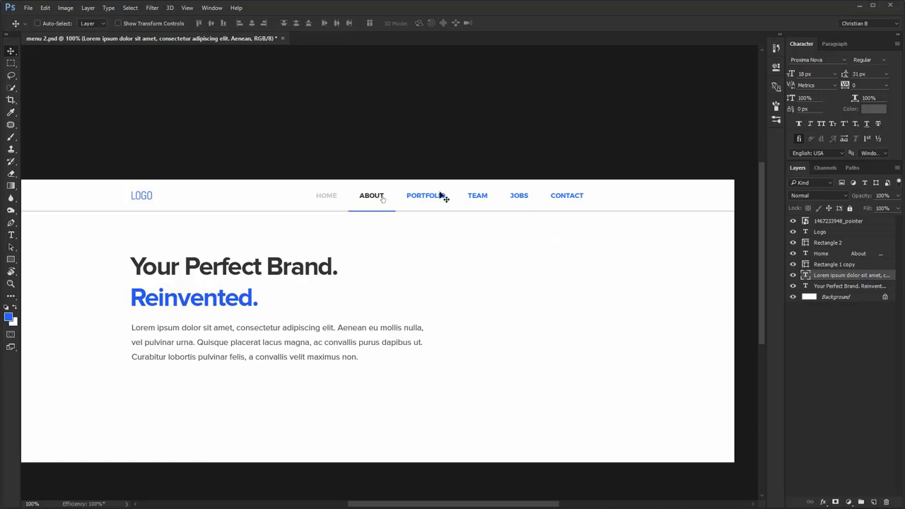
# - Recolour all the menu text dark grey
pyautogui.press('t')
pyautogui.click(406, 193)
pyautogui.hotkey('ctrl', 'a')
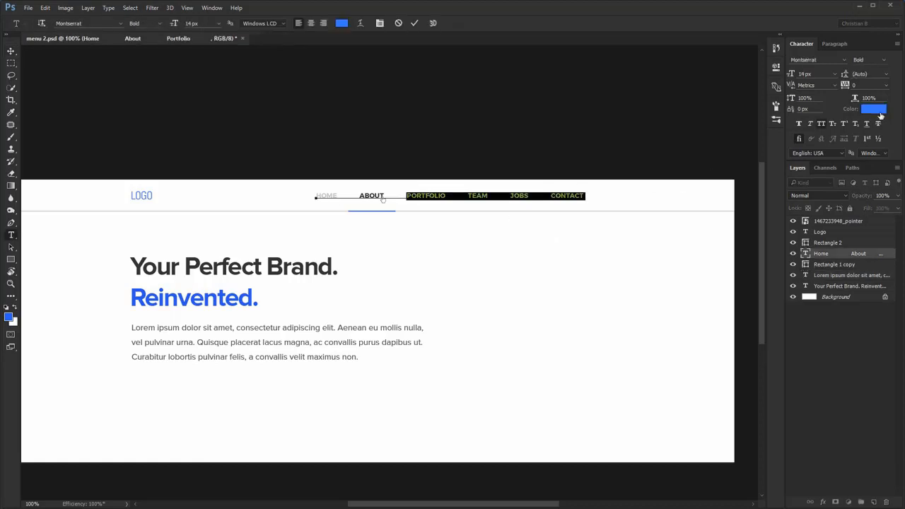
pyautogui.click(873, 109)
pyautogui.moveTo(573, 360); pyautogui.dragTo(493, 389)
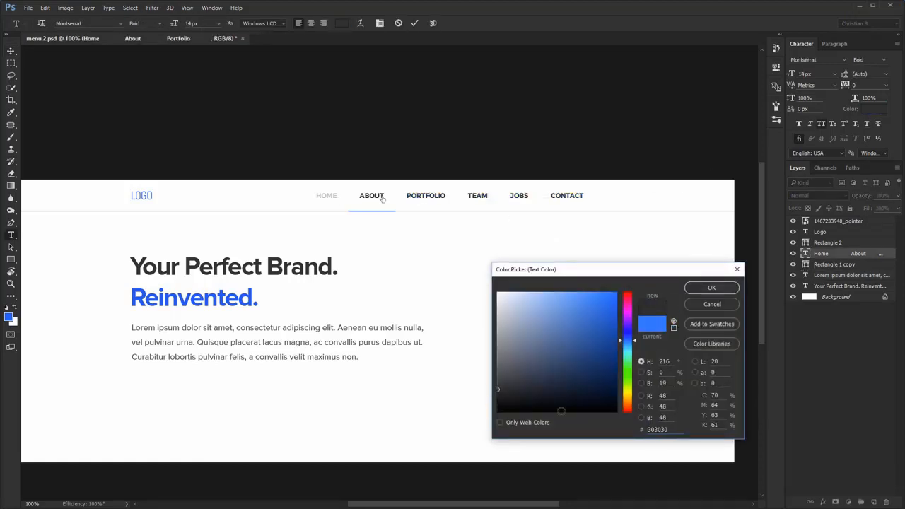
pyautogui.press('Return')
pyautogui.hotkey('ctrl', 'Return')
# - Colour the ABOUT link blue #1b75fa
pyautogui.press('z')
pyautogui.moveTo(369, 164); pyautogui.dragTo(336, 259)
pyautogui.press('t')
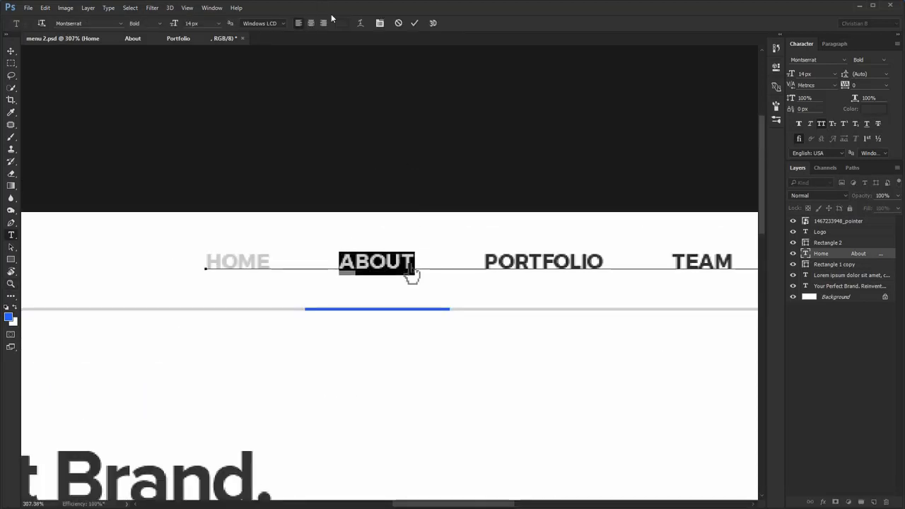
pyautogui.click(340, 22)
pyautogui.write('1b75fa')
pyautogui.press('Return')
pyautogui.hotkey('ctrl', 'Return')
pyautogui.hotkey('ctrl', '1')
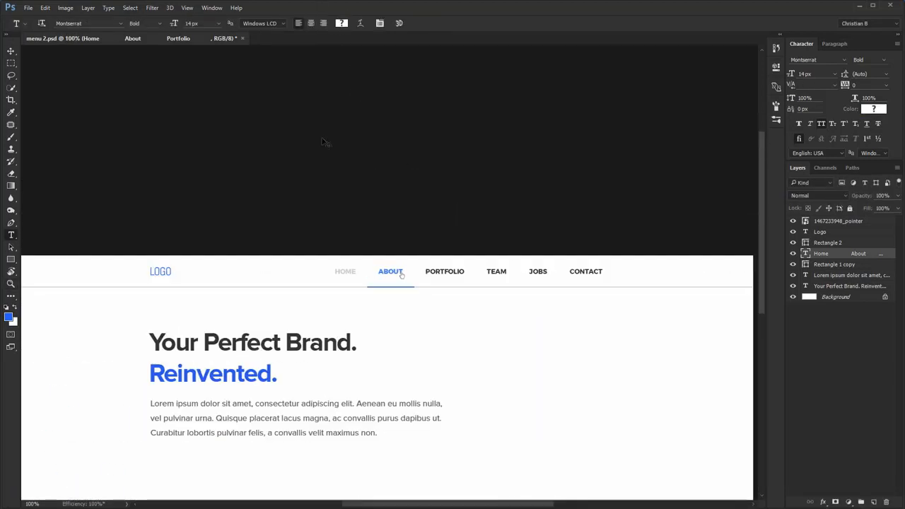
# - Move the heading and Lorem paragraph up closer to the menu, with Auto leading
pyautogui.press('v')
pyautogui.moveTo(366, 280); pyautogui.dragTo(361, 194)
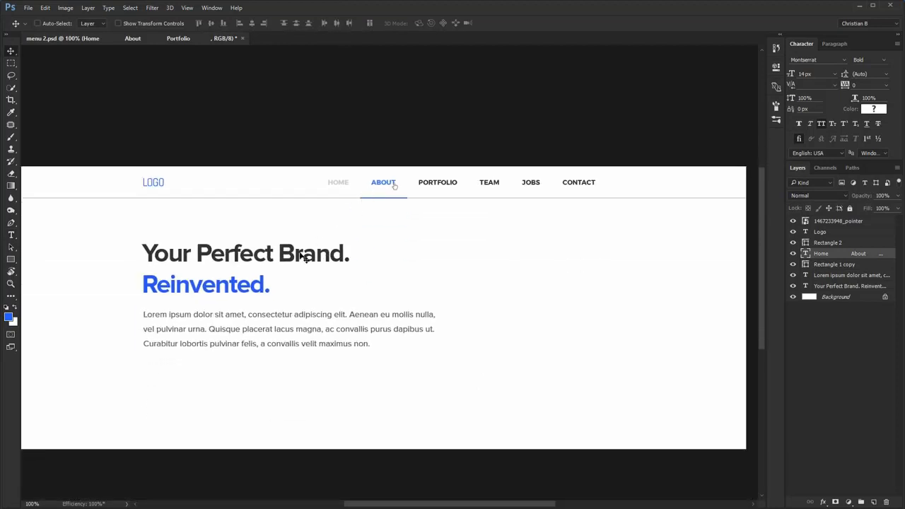
pyautogui.moveTo(279, 259); pyautogui.dragTo(277, 224)
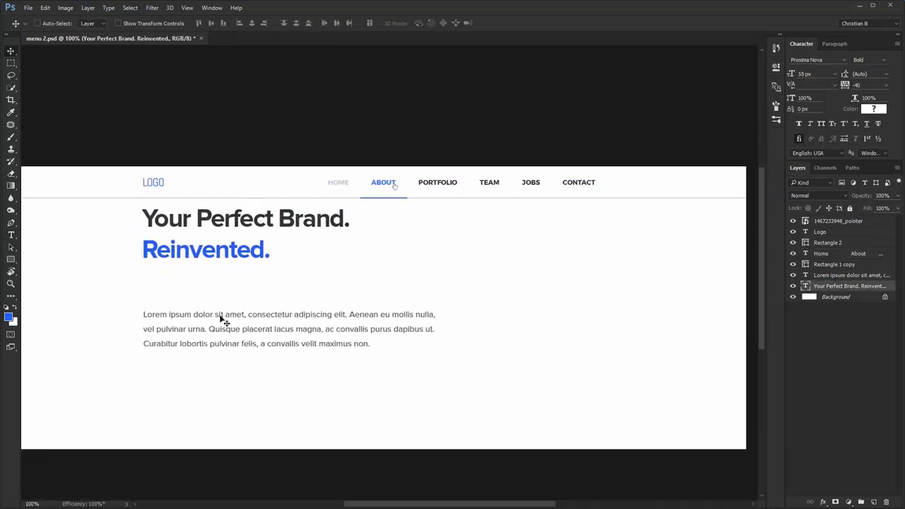
pyautogui.click(218, 329)
pyautogui.moveTo(218, 328); pyautogui.dragTo(213, 283)
pyautogui.keyDown('shift'); pyautogui.click(238, 251); pyautogui.keyUp('shift')
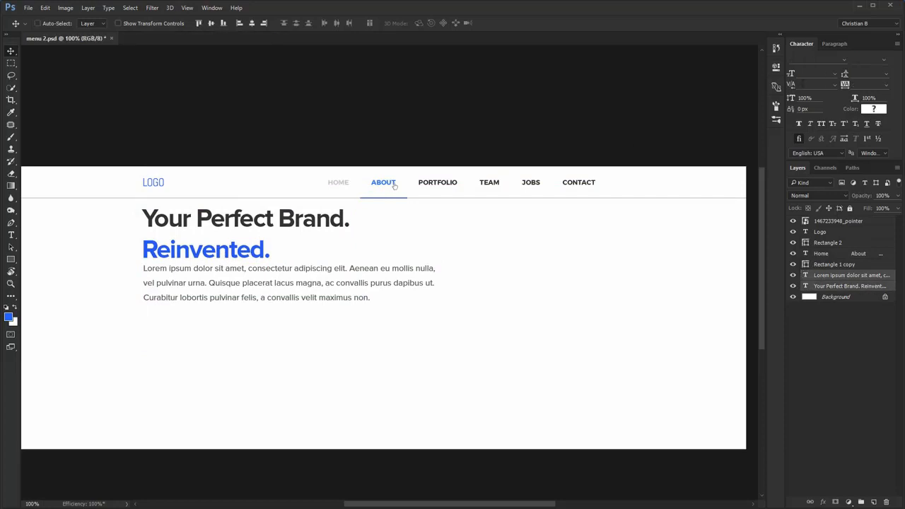
pyautogui.click(885, 74)
# - Undo the Auto leading and position changes, restoring the headline and paragraph
pyautogui.click(868, 81)
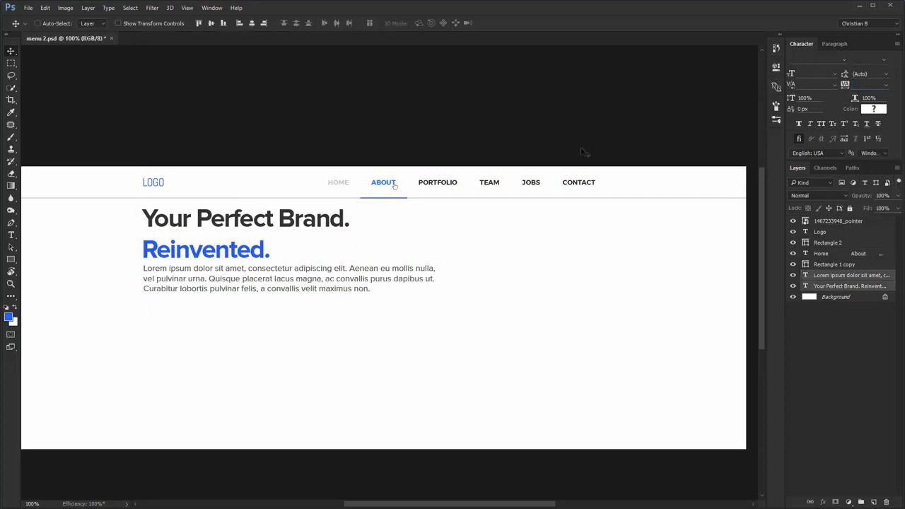
pyautogui.keyDown('ctrl'); pyautogui.keyDown('shift'); pyautogui.click(239, 254); pyautogui.keyUp('shift'); pyautogui.keyUp('ctrl')
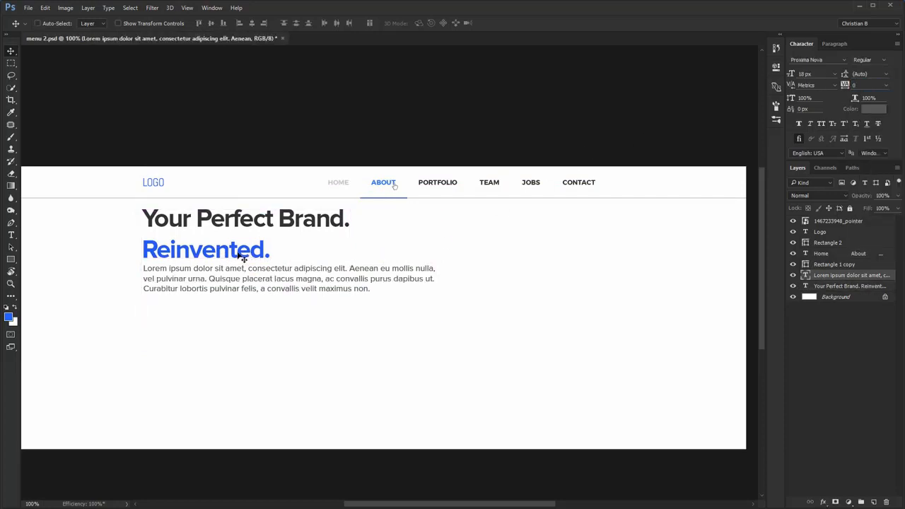
pyautogui.hotkey('ctrl', 'alt', 'z')
pyautogui.hotkey('ctrl', 'alt', 'z')
pyautogui.hotkey('ctrl', 'alt', 'z')
pyautogui.scroll(3, 461, 179)
# - Insert • bullet separators between the menu links from HOME through JOBS
pyautogui.press('t')
pyautogui.click(468, 186)
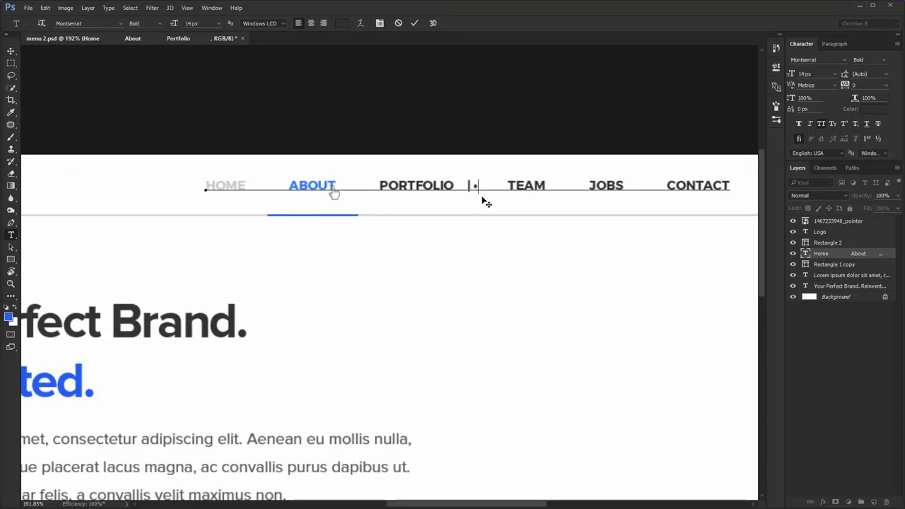
pyautogui.write('•')
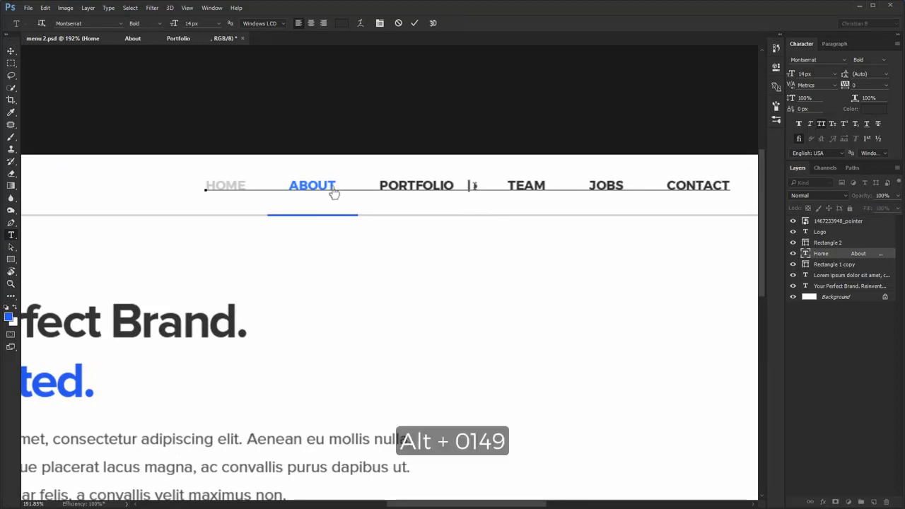
pyautogui.press('BackSpace')
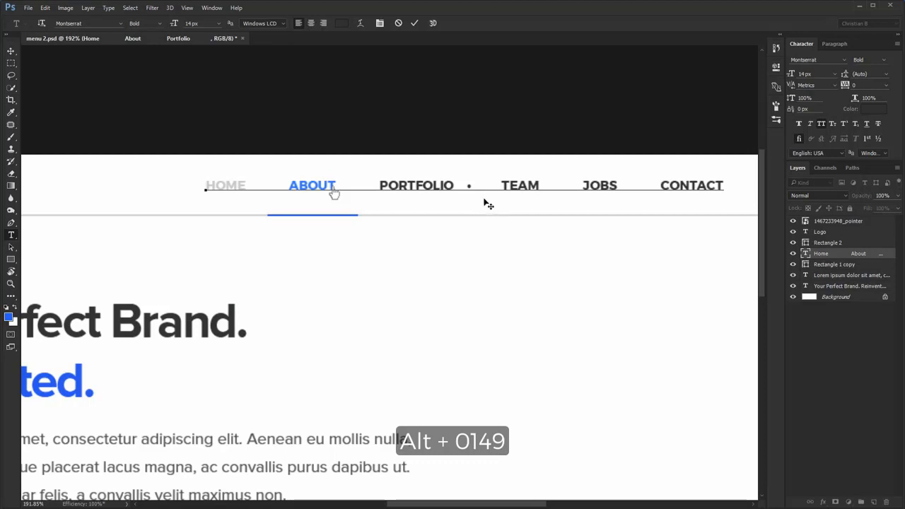
pyautogui.click(287, 185)
pyautogui.write('•')
pyautogui.click(375, 186)
pyautogui.write('•')
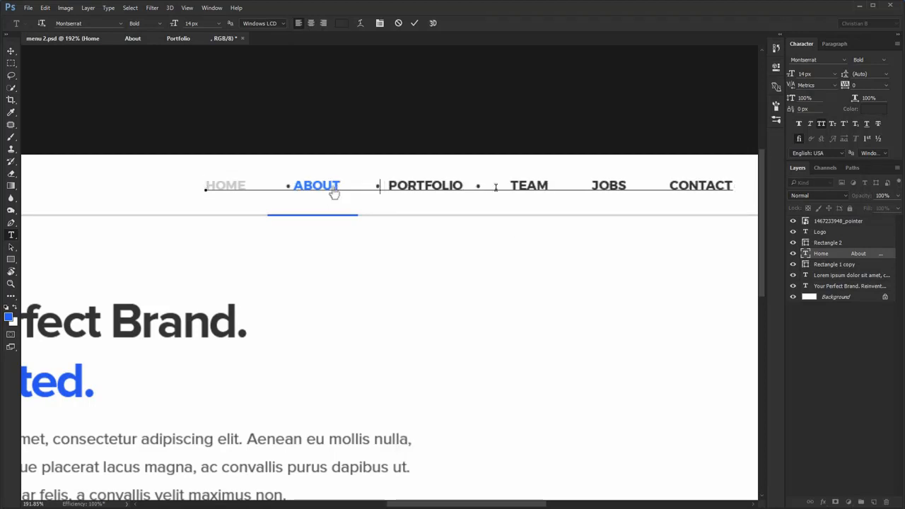
pyautogui.click(567, 186)
pyautogui.write('•')
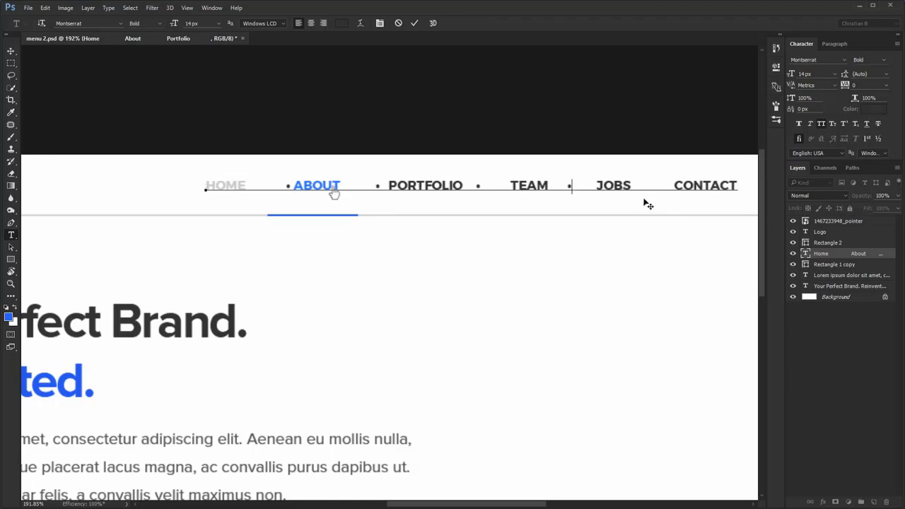
# - Cancel the bullet edit and return the whole page view to 100%
pyautogui.press('Escape')
pyautogui.hotkey('ctrl', '1')
pyautogui.press('v')
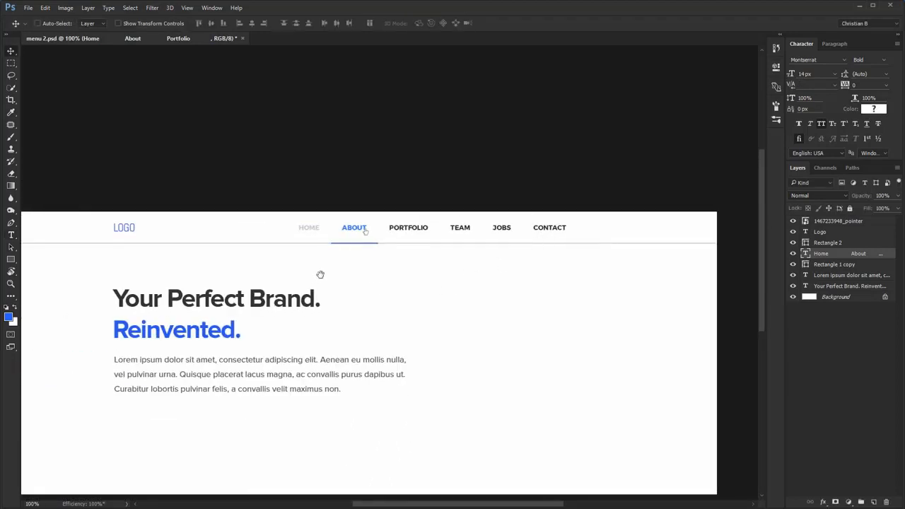
pyautogui.moveTo(319, 274); pyautogui.dragTo(346, 218)
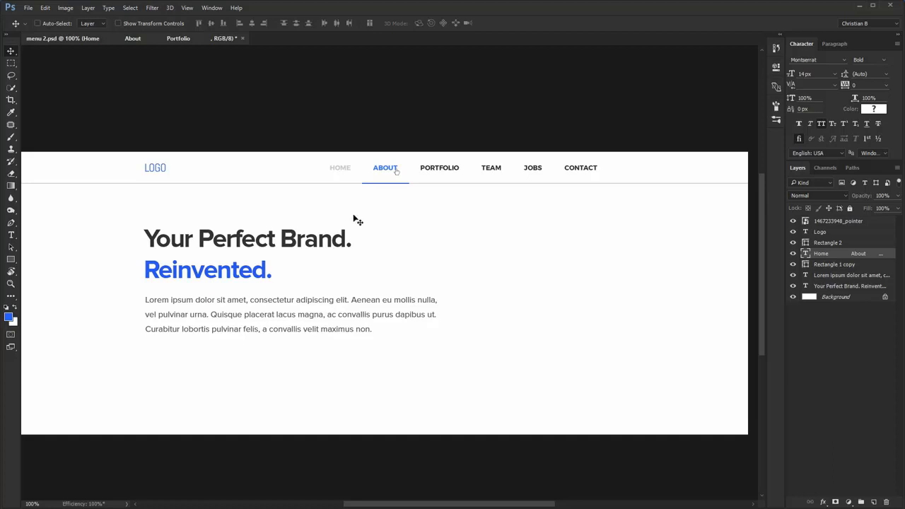
# - Unlock the Background as Layer 0 and give it a #ea335b pink Color Overlay
pyautogui.click(839, 298)
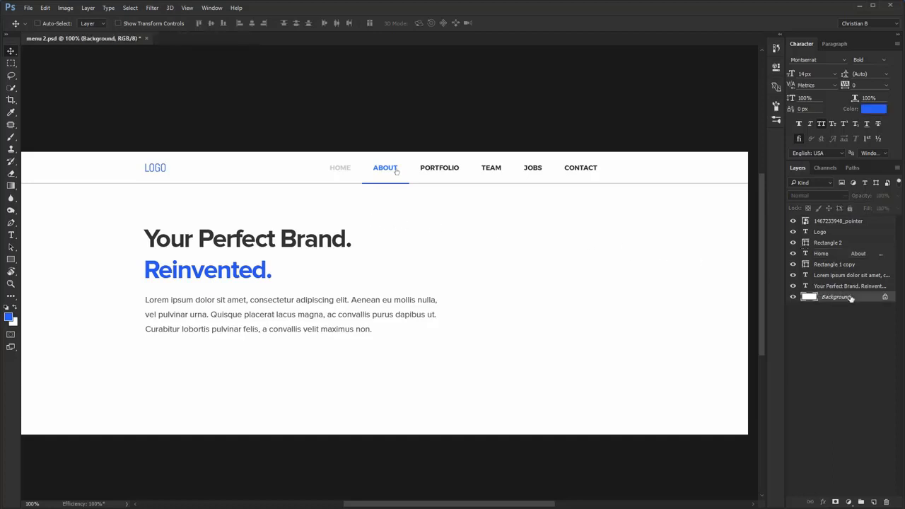
pyautogui.moveTo(0, 234); pyautogui.dragTo(409, 287)
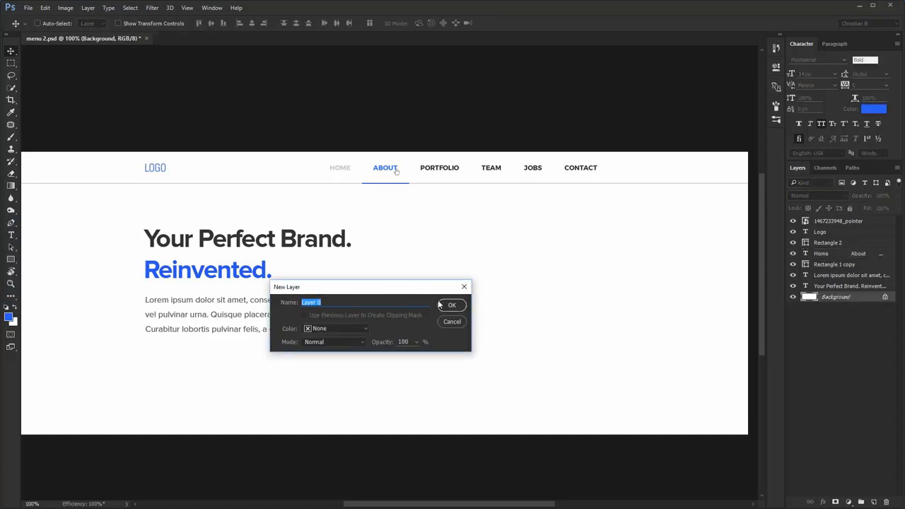
pyautogui.click(451, 305)
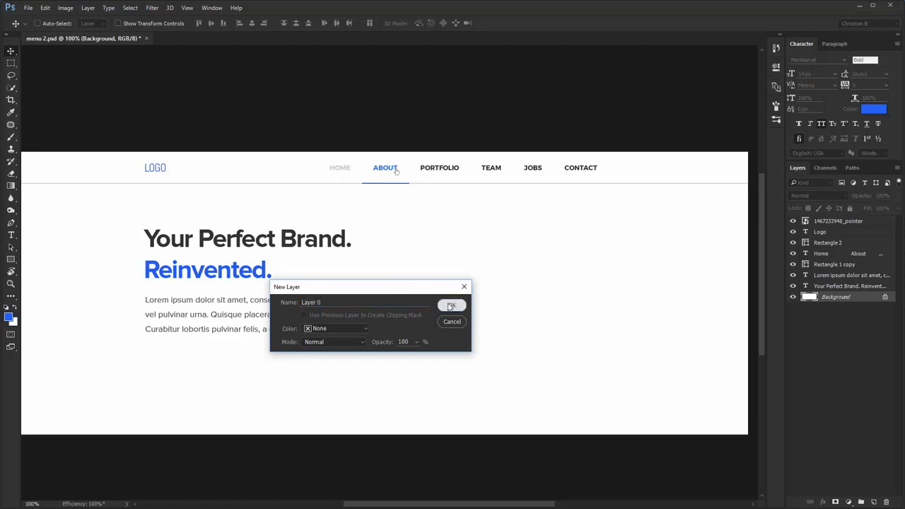
pyautogui.doubleClick(864, 299)
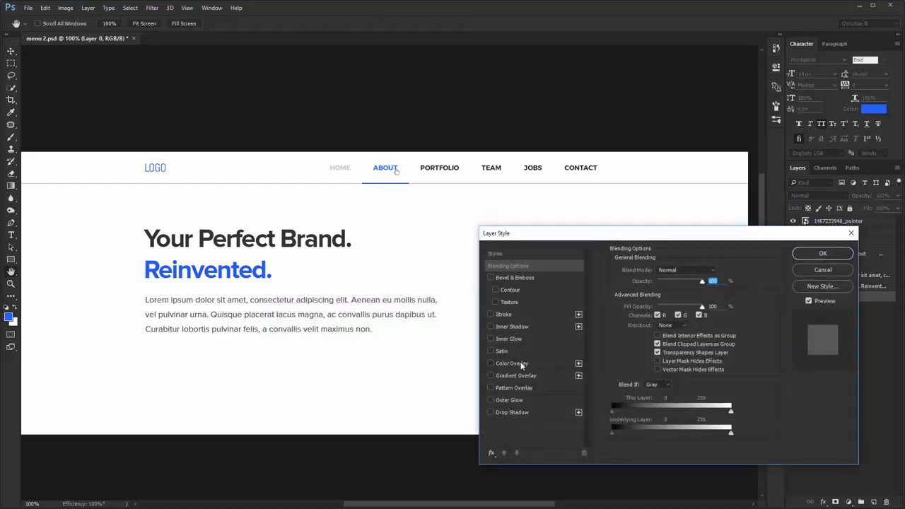
pyautogui.click(521, 362)
pyautogui.click(716, 271)
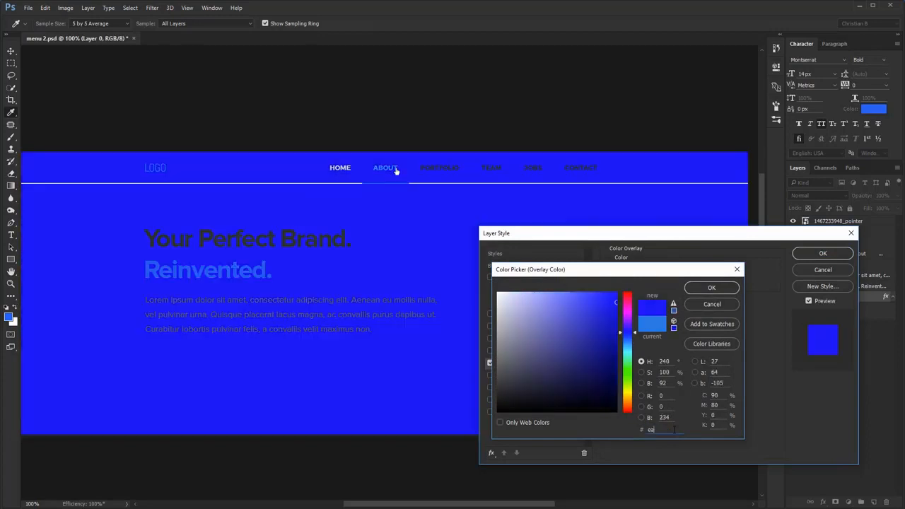
pyautogui.write('ea335b')
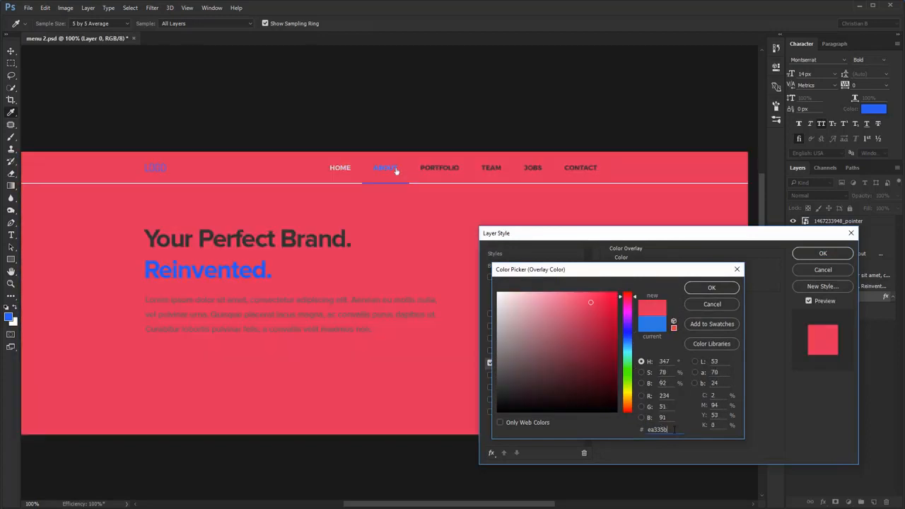
pyautogui.press('Return')
pyautogui.press('Return')
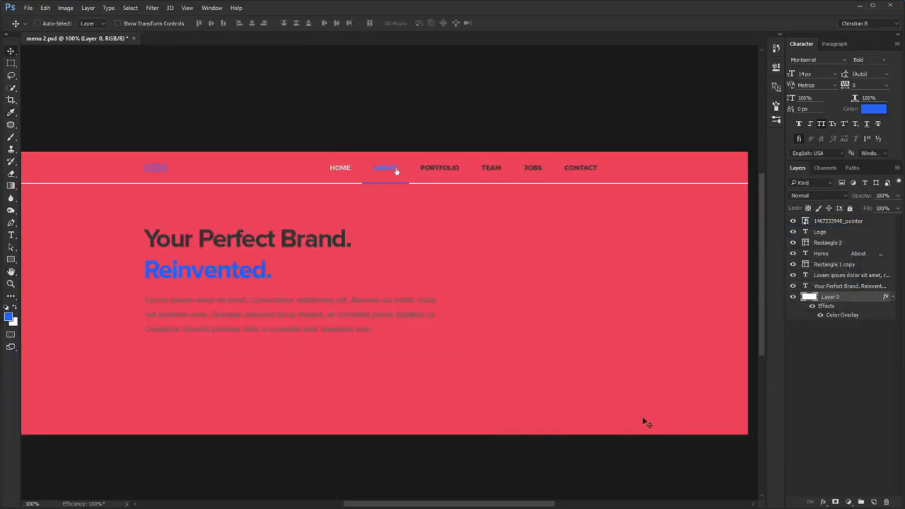
# - Make all text layers, from the headline to the top, white
pyautogui.click(893, 298)
pyautogui.click(873, 287)
pyautogui.keyDown('shift'); pyautogui.click(847, 221); pyautogui.keyUp('shift')
pyautogui.click(879, 112)
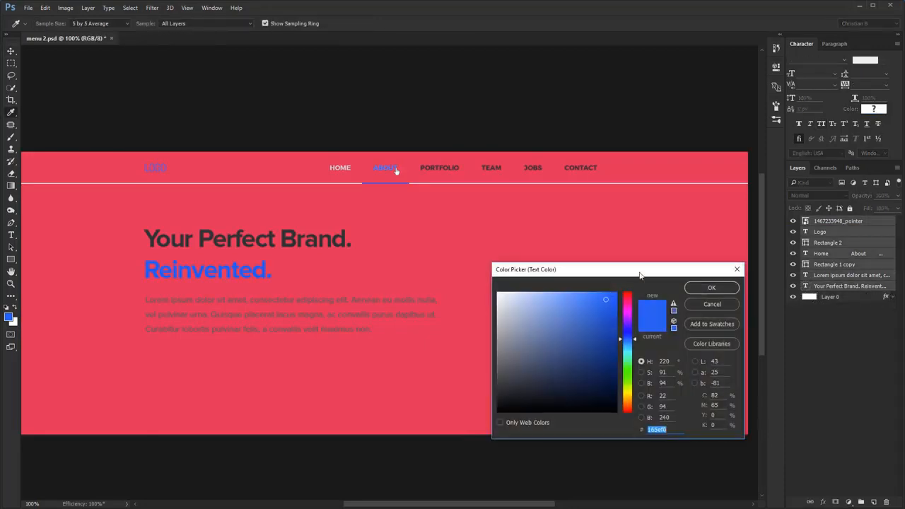
pyautogui.moveTo(569, 308); pyautogui.dragTo(52, 16)
pyautogui.press('Return')
# - Delete the Rectangle 1 copy divider and make the Rectangle 2 About underline white
pyautogui.click(806, 264)
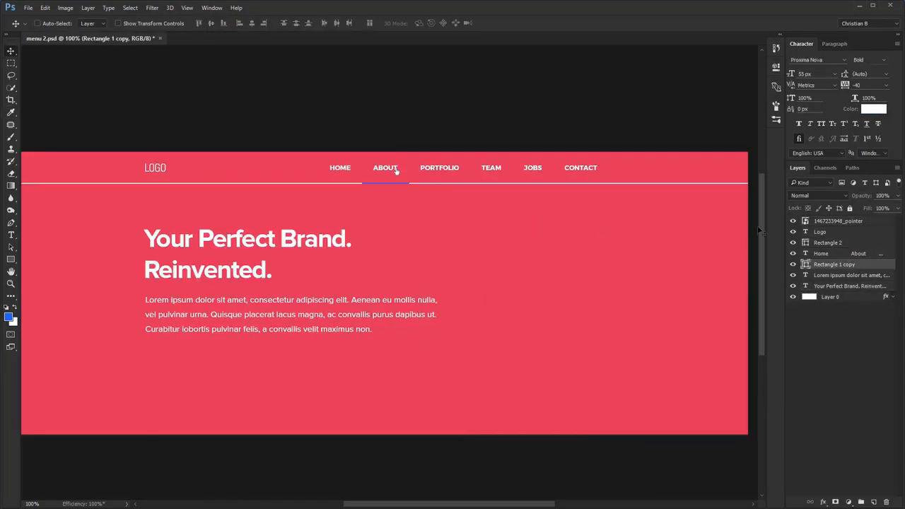
pyautogui.press('Delete')
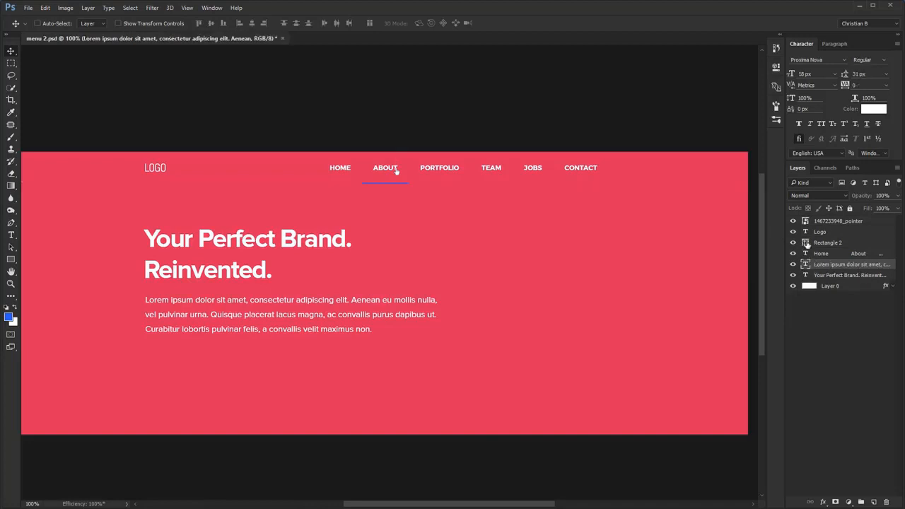
pyautogui.doubleClick(805, 243)
pyautogui.moveTo(594, 311); pyautogui.dragTo(224, 116)
pyautogui.press('Return')
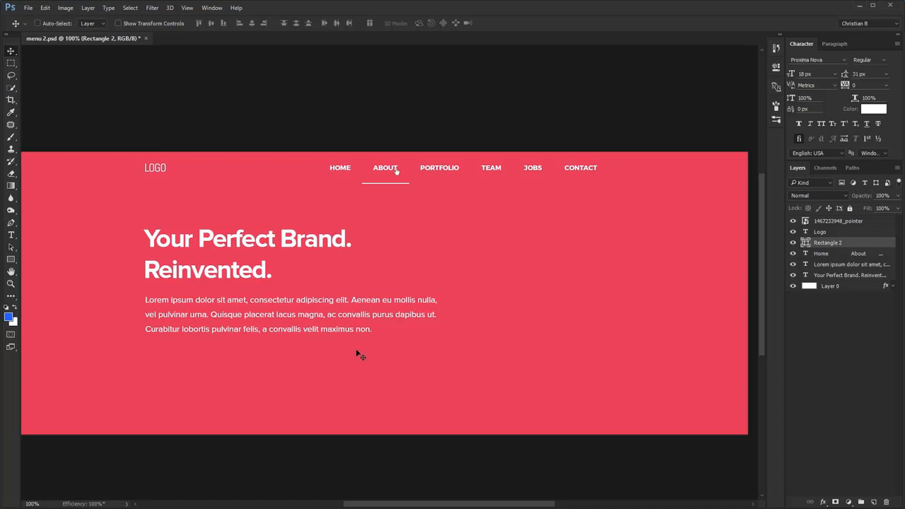
# - Check the hero area against the layout guides with a test selection, then hide the guides and view full screen
pyautogui.hotkey('ctrl', ';')
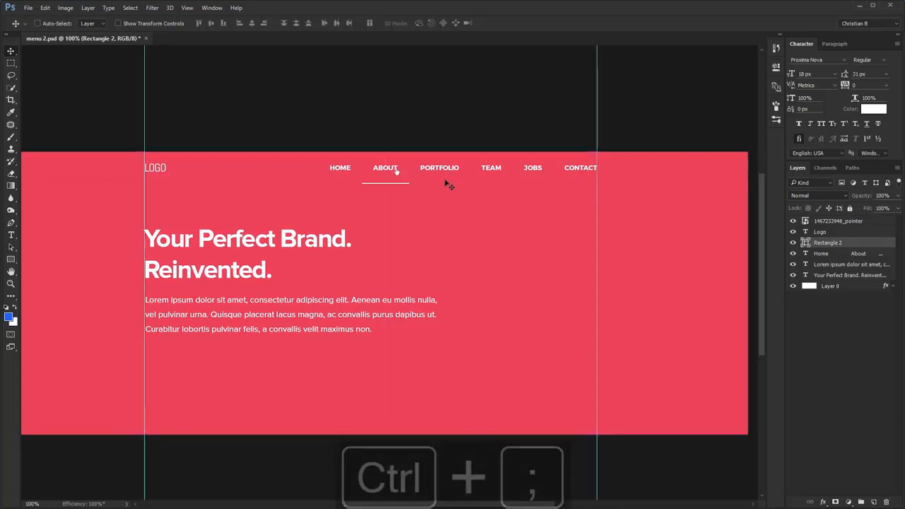
pyautogui.press('m')
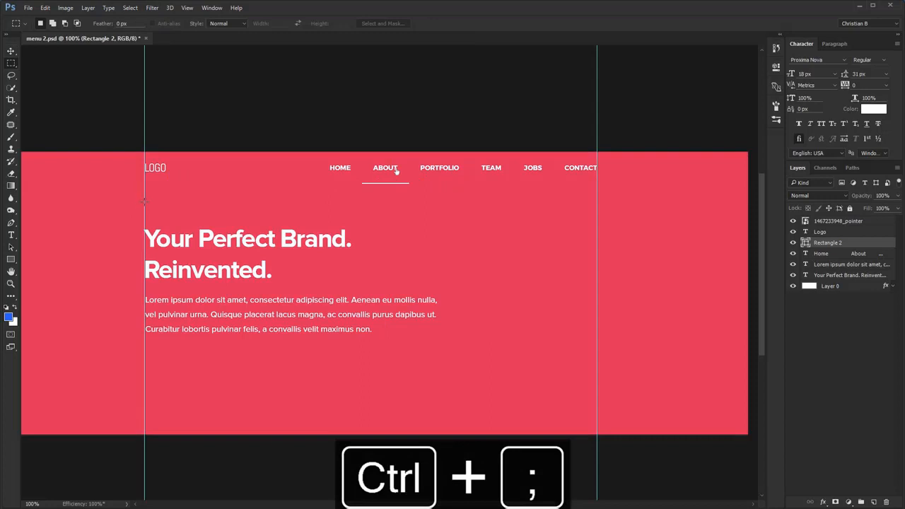
pyautogui.moveTo(144, 201); pyautogui.dragTo(596, 302)
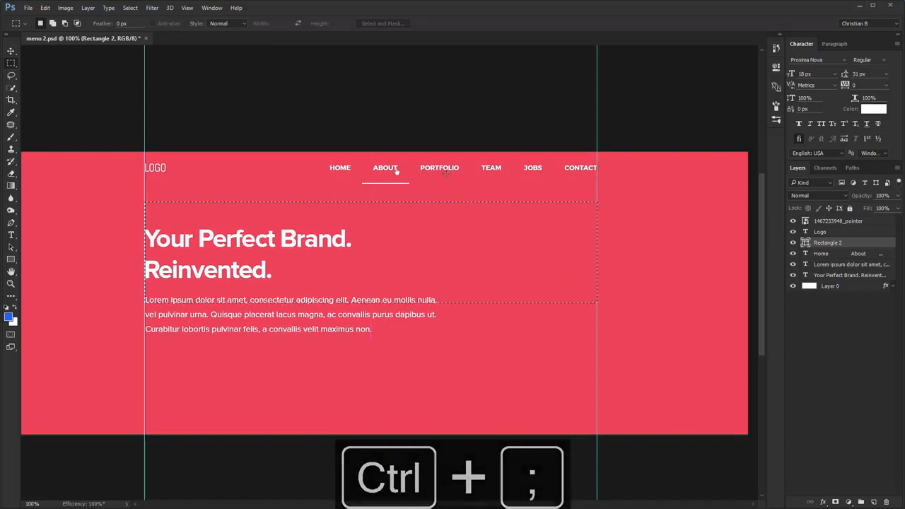
pyautogui.hotkey('ctrl', 'd')
pyautogui.press('v')
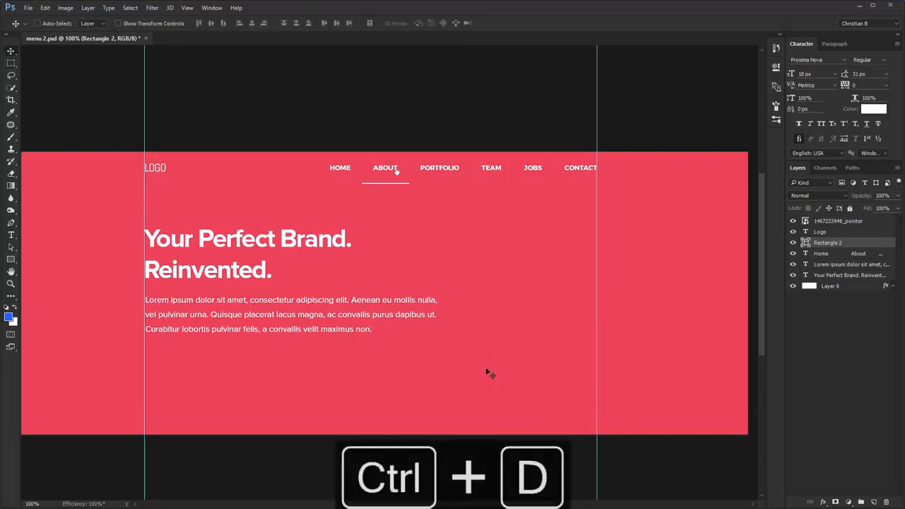
pyautogui.hotkey('ctrl', ';')
pyautogui.press('f')
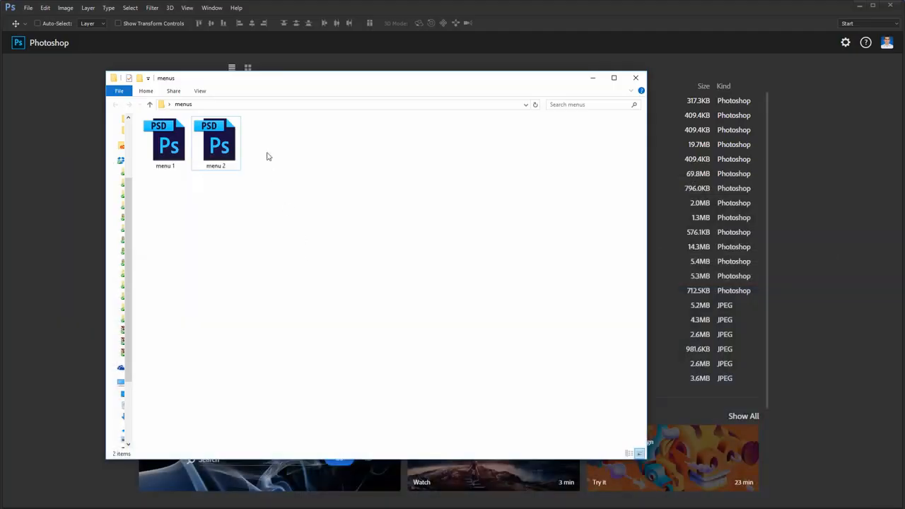
# - Copy-paste menu 2.psd, rename the copy 'menu 3' and open it in Photoshop
pyautogui.click(235, 143)
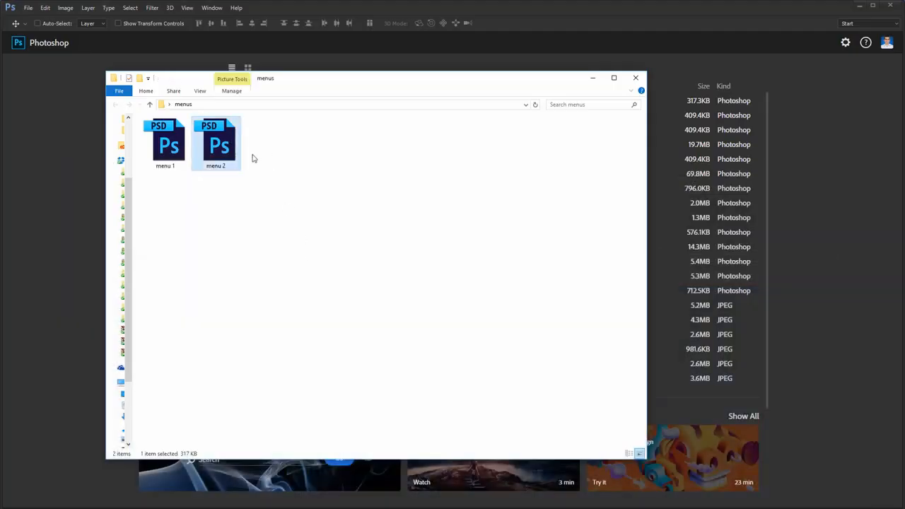
pyautogui.click(300, 197)
pyautogui.hotkey('ctrl', 'v')
pyautogui.press('F2')
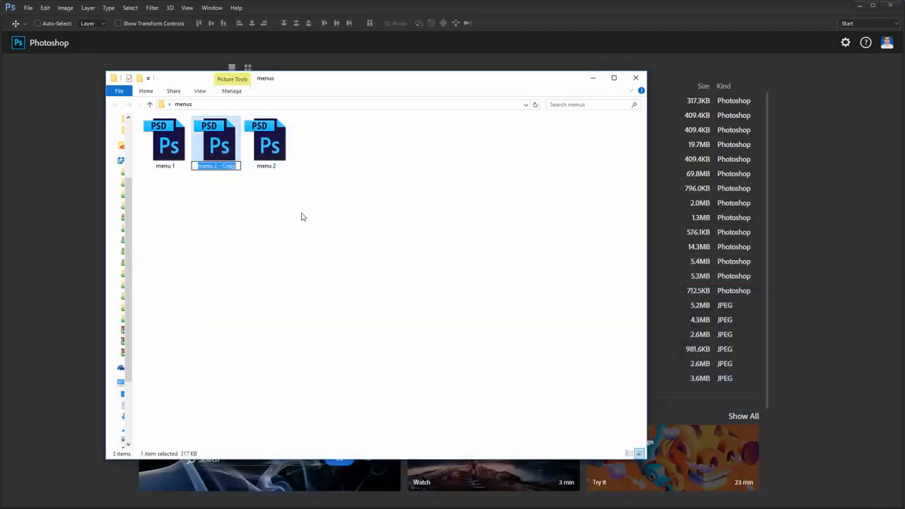
pyautogui.write('menu 3')
pyautogui.press('Return')
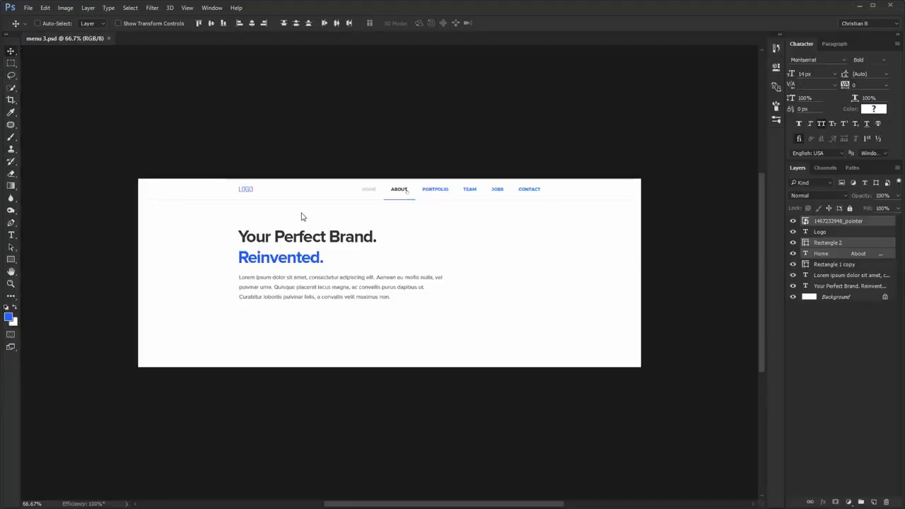
pyautogui.hotkey('ctrl', '+')
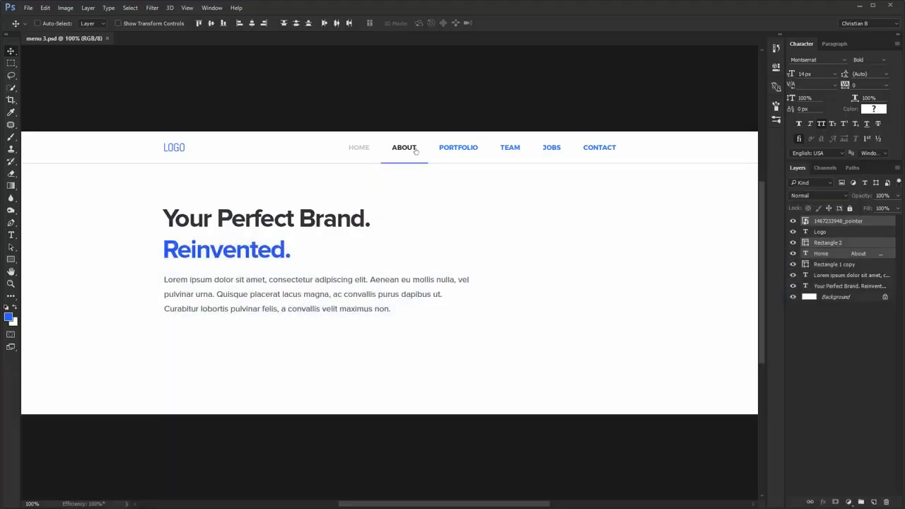
# - Scale the placed starry mountain photo to the page width and move its layer just above Background
pyautogui.moveTo(177, 417); pyautogui.dragTo(389, 429)
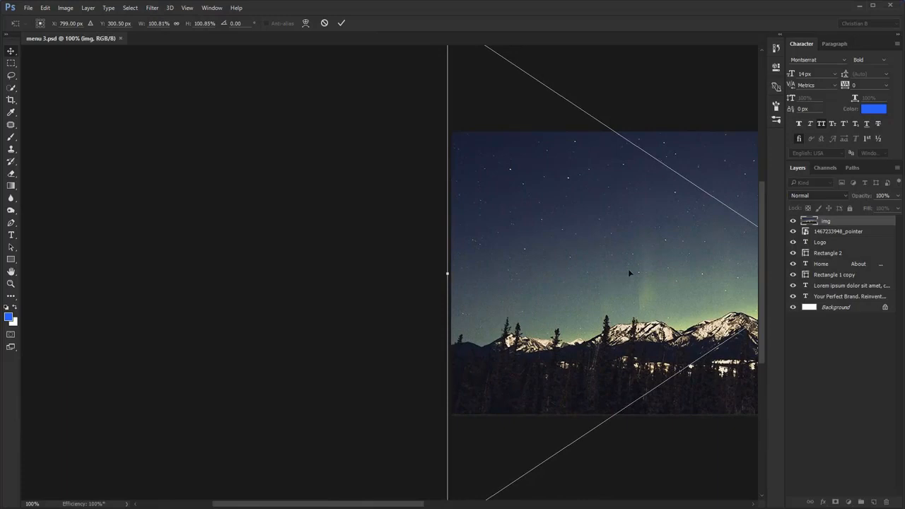
pyautogui.press('Return')
pyautogui.moveTo(650, 245); pyautogui.dragTo(173, 208)
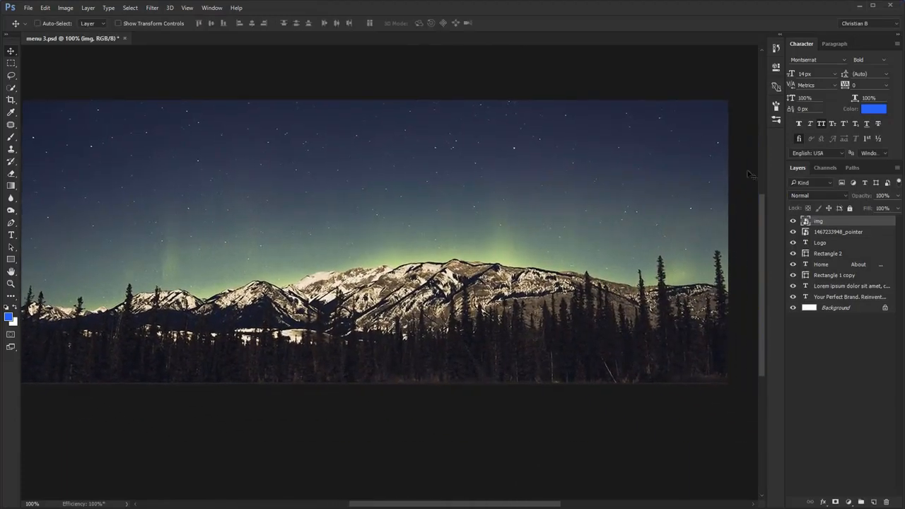
pyautogui.moveTo(820, 221); pyautogui.dragTo(820, 302)
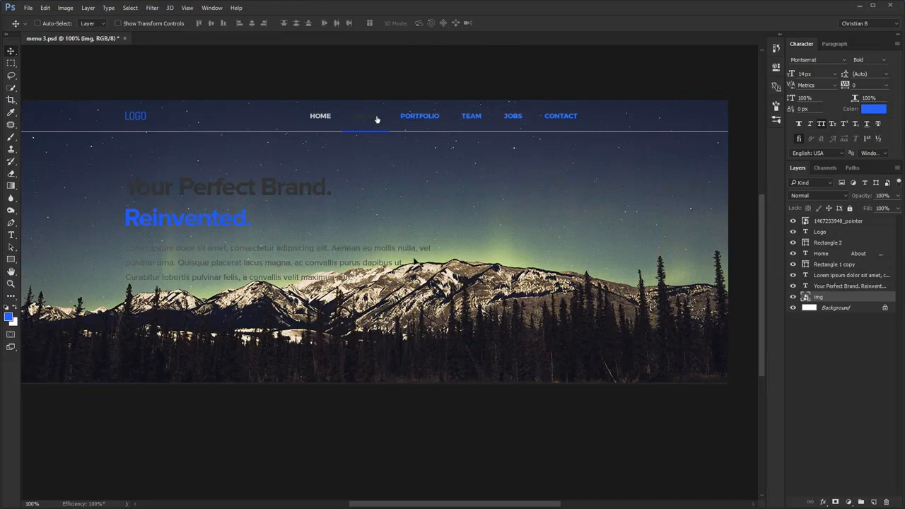
# - Set the nav links to white Proxima Nova Semibold 15 px with All Caps off
pyautogui.keyDown('ctrl'); pyautogui.click(552, 119); pyautogui.keyUp('ctrl')
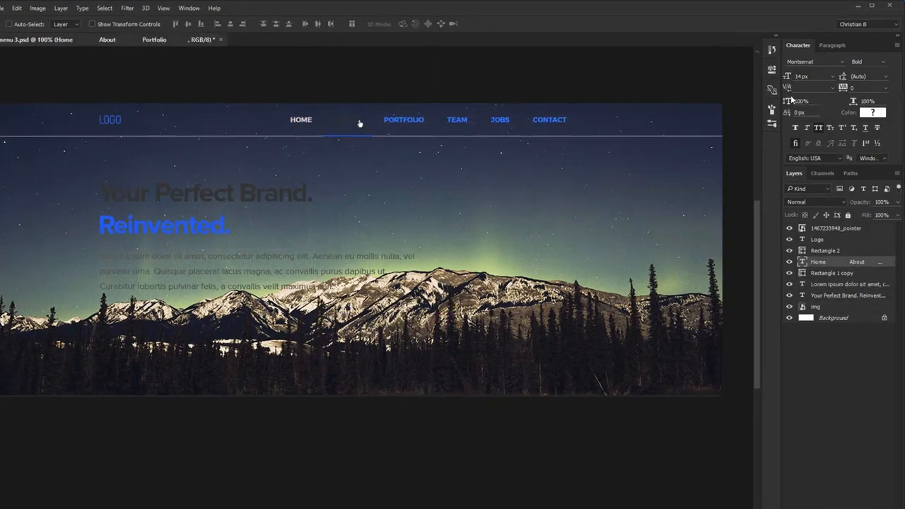
pyautogui.click(820, 61)
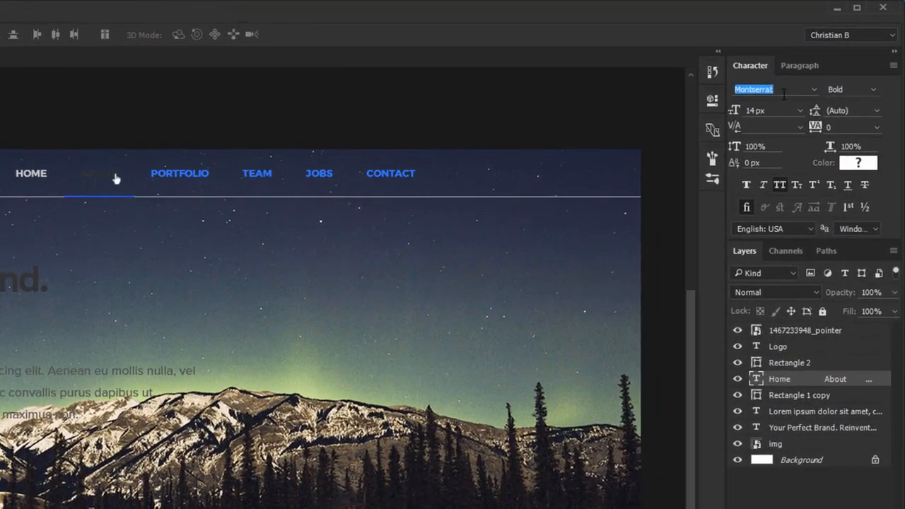
pyautogui.write('proxima')
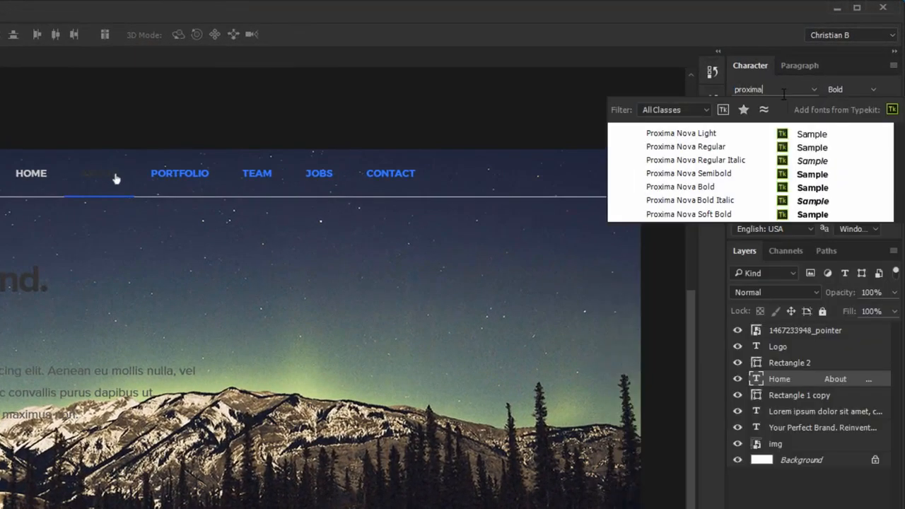
pyautogui.click(765, 173)
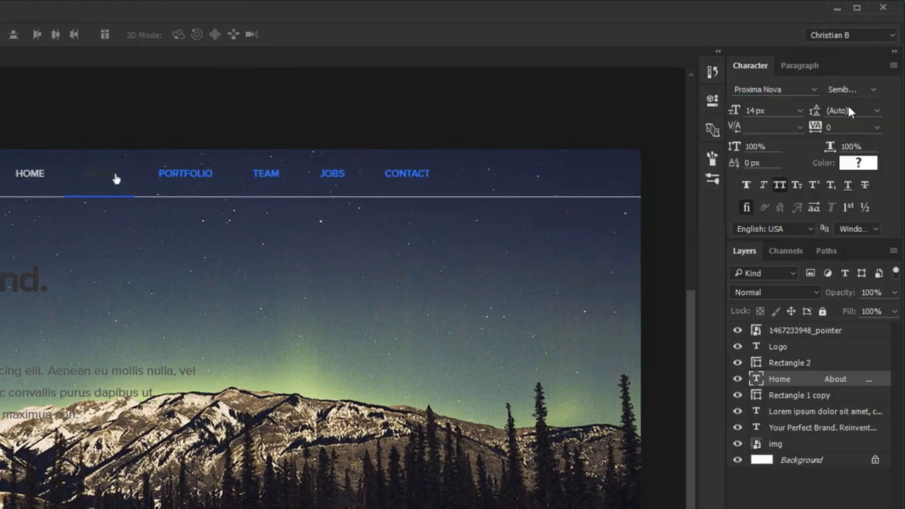
pyautogui.click(755, 111)
pyautogui.press('Up')
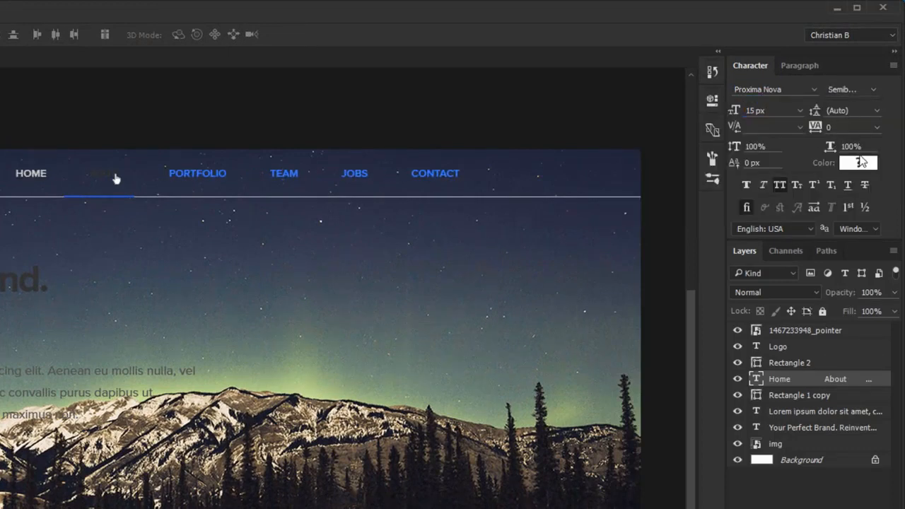
pyautogui.click(858, 163)
pyautogui.moveTo(458, 448); pyautogui.dragTo(105, 221)
pyautogui.press('Return')
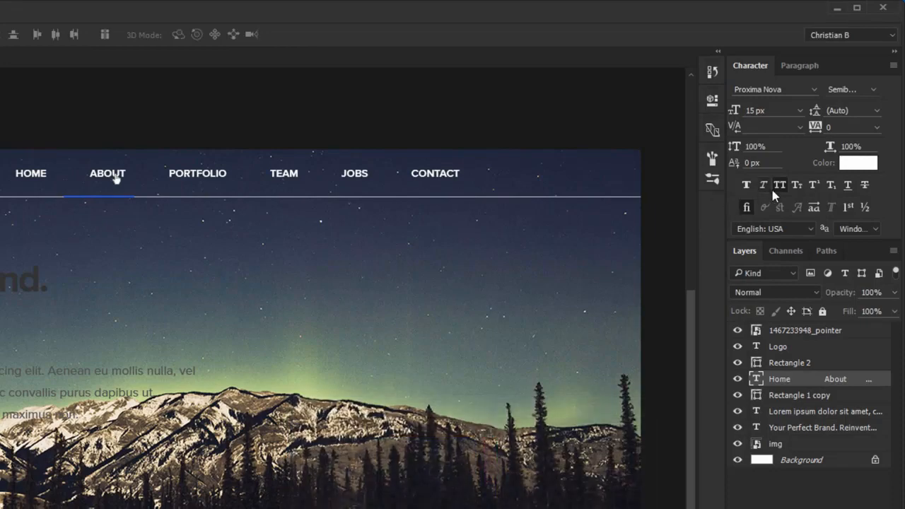
pyautogui.click(778, 185)
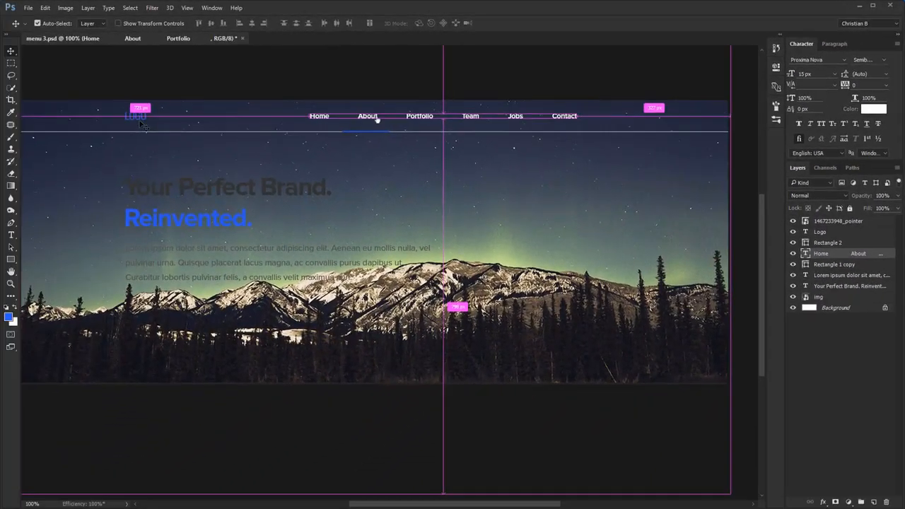
# - Add a white Color Overlay to the Logo text layer
pyautogui.click(140, 119)
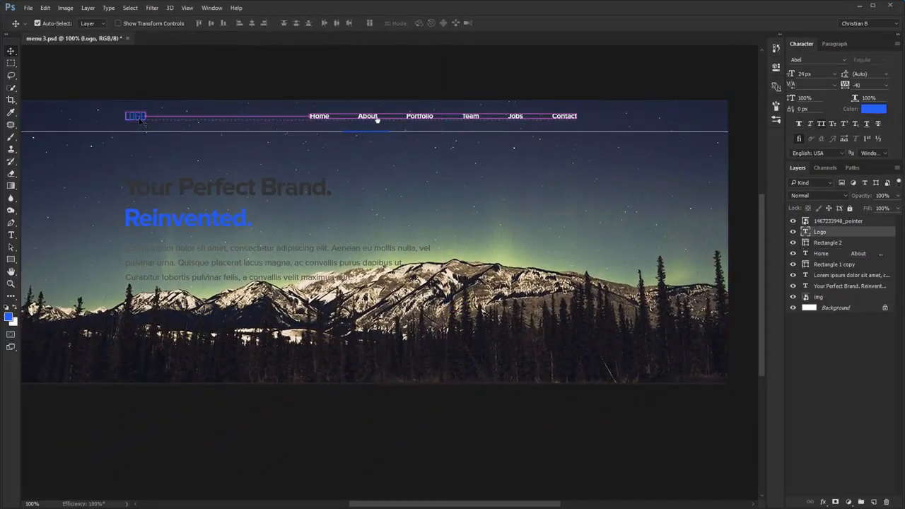
pyautogui.click(823, 503)
pyautogui.click(839, 452)
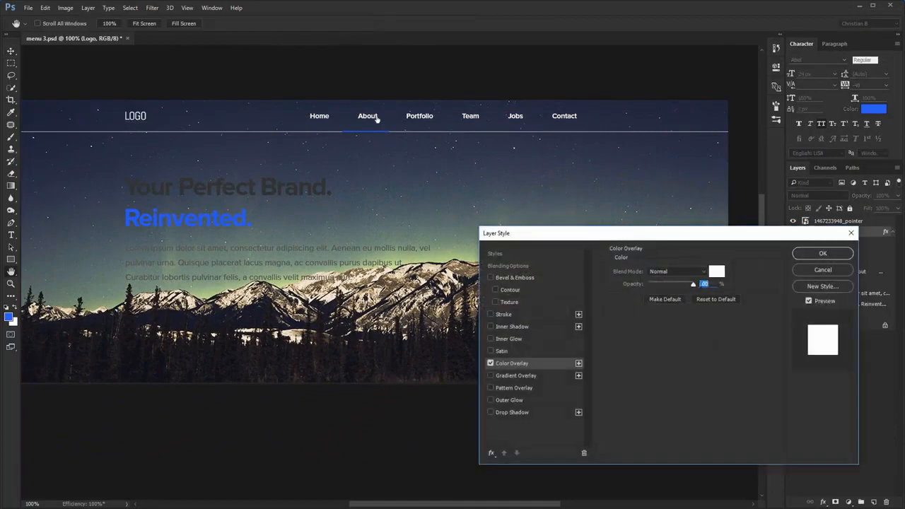
pyautogui.press('Return')
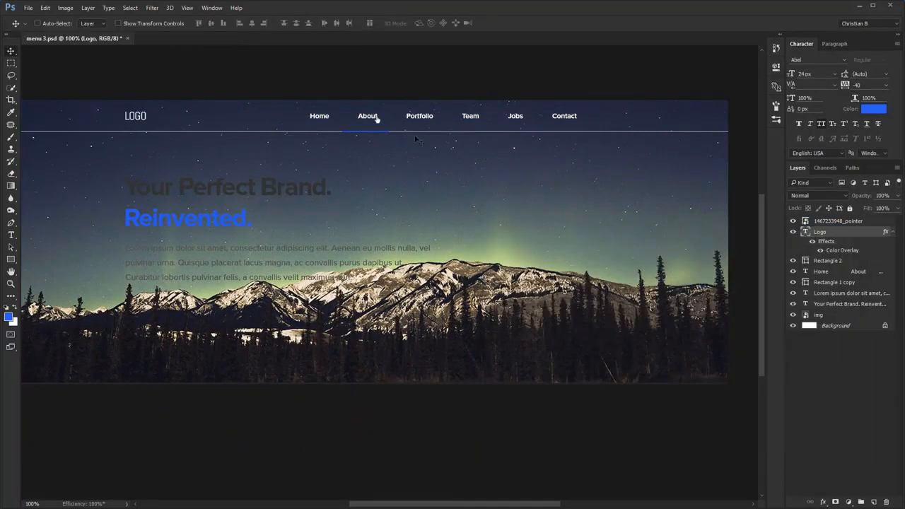
# - Delete both underline rectangles, Rectangle 2 and Rectangle 1 copy
pyautogui.moveTo(352, 132); pyautogui.dragTo(353, 139)
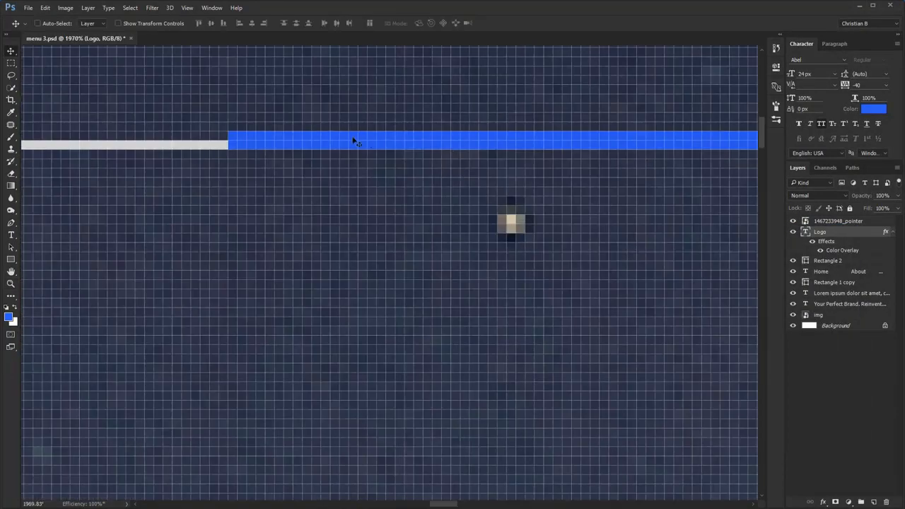
pyautogui.keyDown('ctrl'); pyautogui.click(354, 139); pyautogui.keyUp('ctrl')
pyautogui.keyDown('ctrl'); pyautogui.keyDown('shift'); pyautogui.click(207, 146); pyautogui.keyUp('shift'); pyautogui.keyUp('ctrl')
pyautogui.hotkey('ctrl', '1')
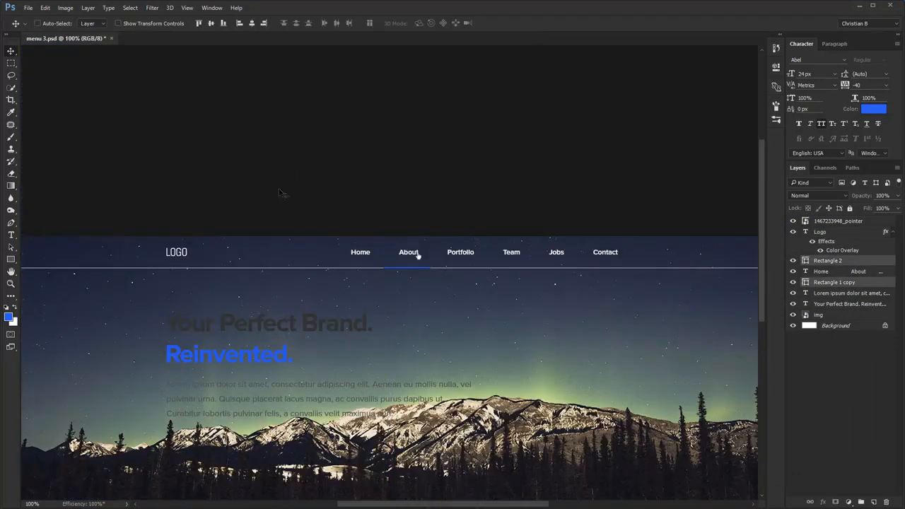
pyautogui.press('Delete')
# - Nudge the logo, pointer and menu layers down with Shift+Down
pyautogui.moveTo(400, 403); pyautogui.dragTo(357, 252)
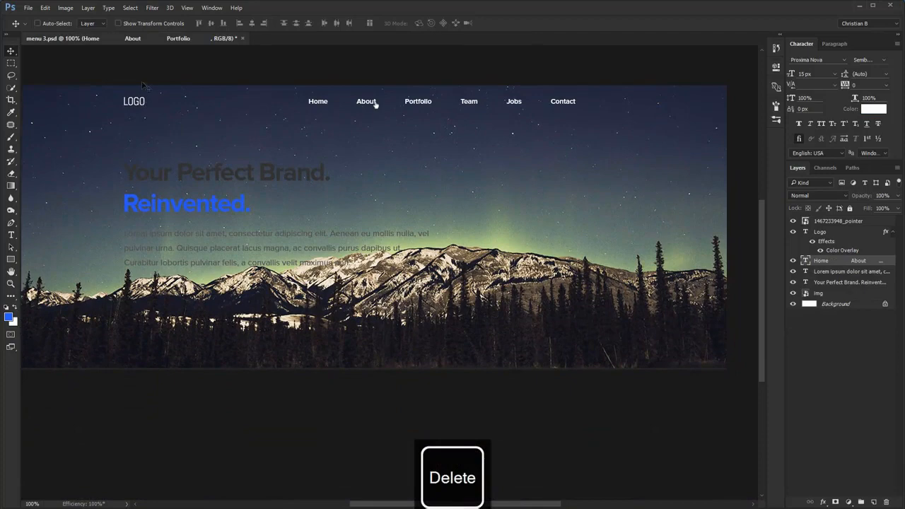
pyautogui.press('m')
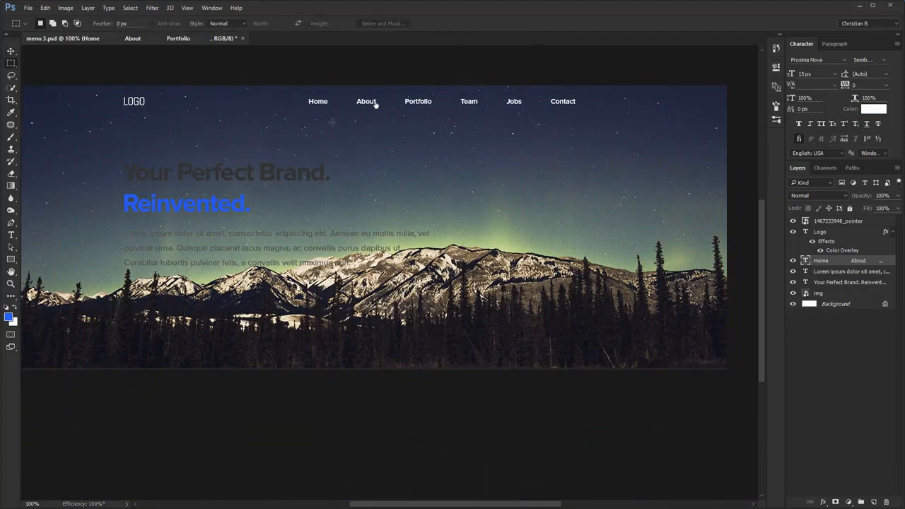
pyautogui.press('v')
pyautogui.keyDown('shift'); pyautogui.click(834, 220); pyautogui.keyUp('shift')
pyautogui.hotkey('shift', 'Down')
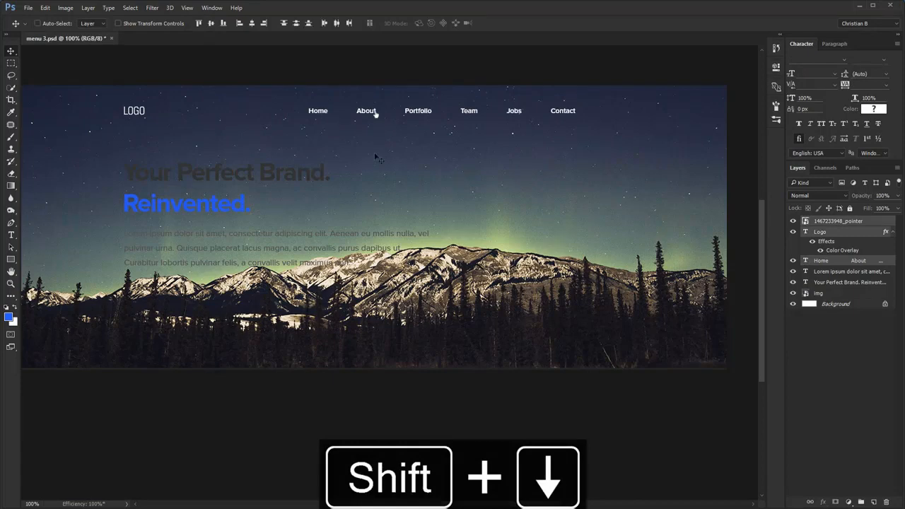
# - Make the headline and paragraph text white
pyautogui.keyDown('ctrl'); pyautogui.click(265, 185); pyautogui.keyUp('ctrl')
pyautogui.keyDown('shift'); pyautogui.click(257, 237); pyautogui.keyUp('shift')
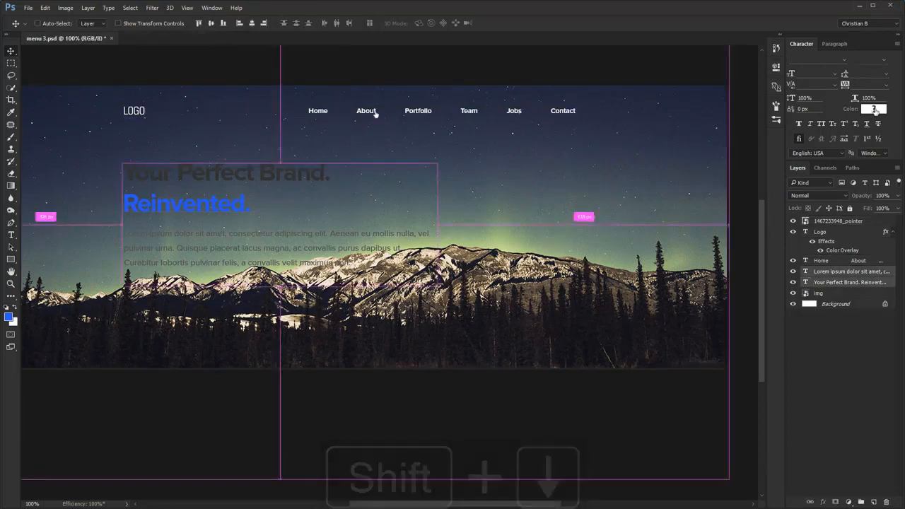
pyautogui.click(875, 110)
pyautogui.moveTo(537, 327); pyautogui.dragTo(497, 291)
pyautogui.press('Return')
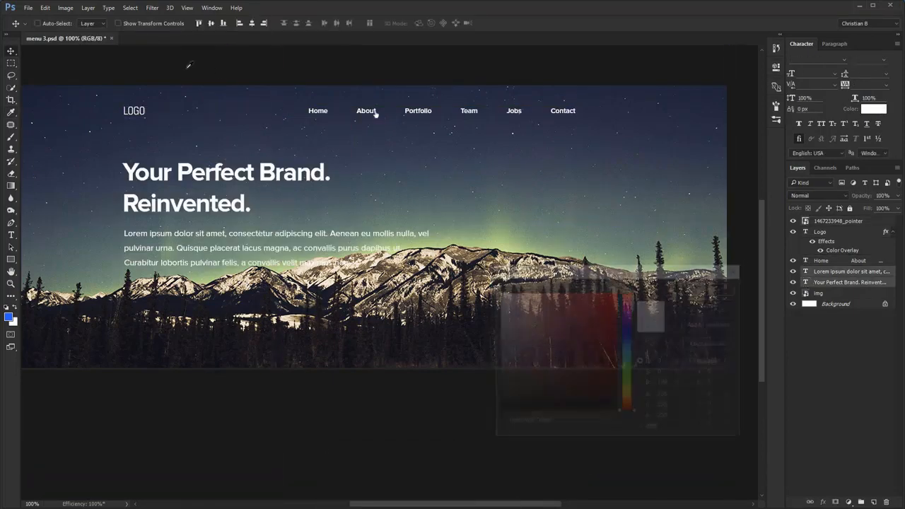
# - Colour the word 'Reinvented.' green #24c315
pyautogui.press('t')
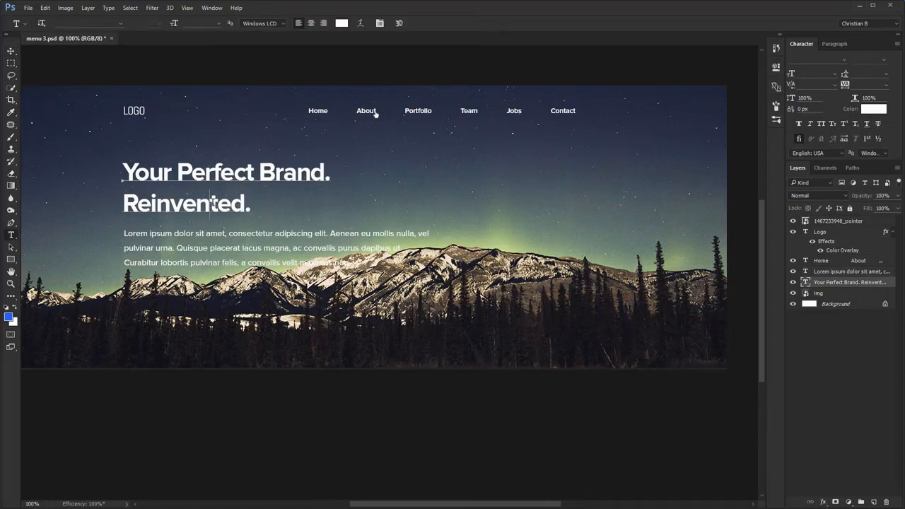
pyautogui.moveTo(250, 204); pyautogui.dragTo(72, 196)
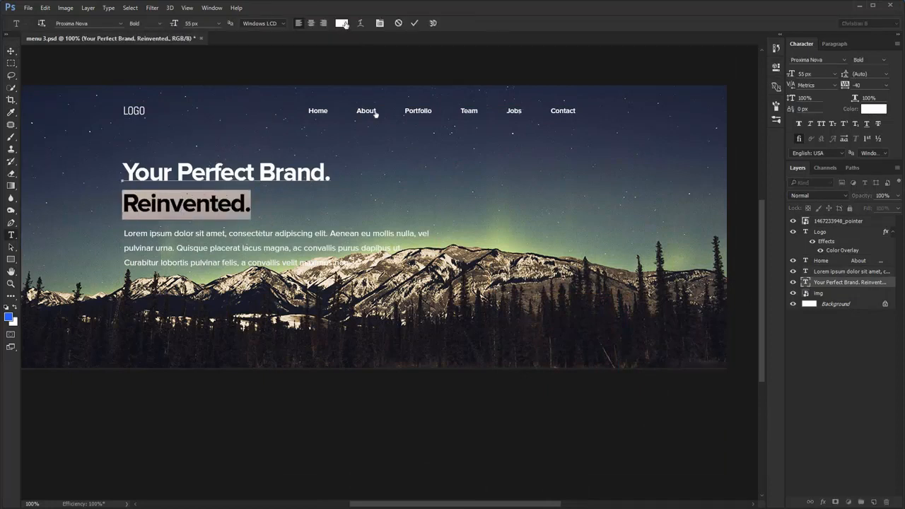
pyautogui.click(342, 23)
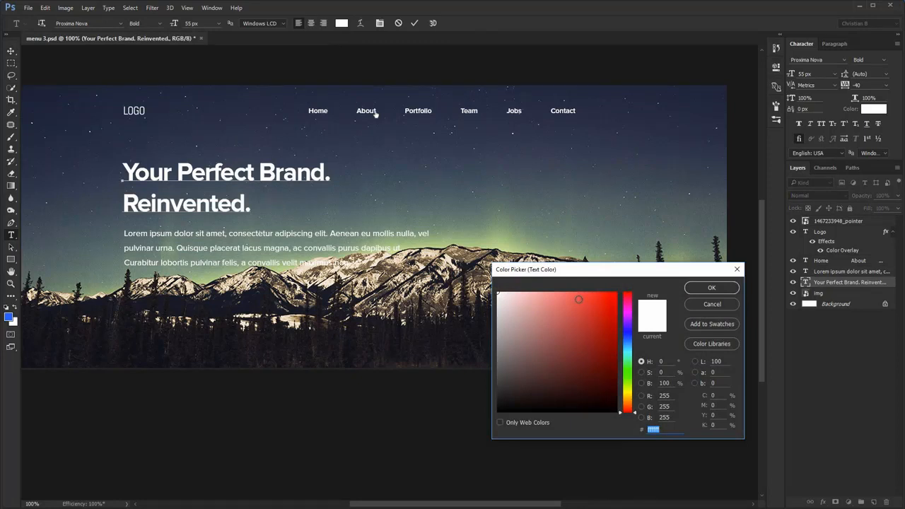
pyautogui.write('24c3')
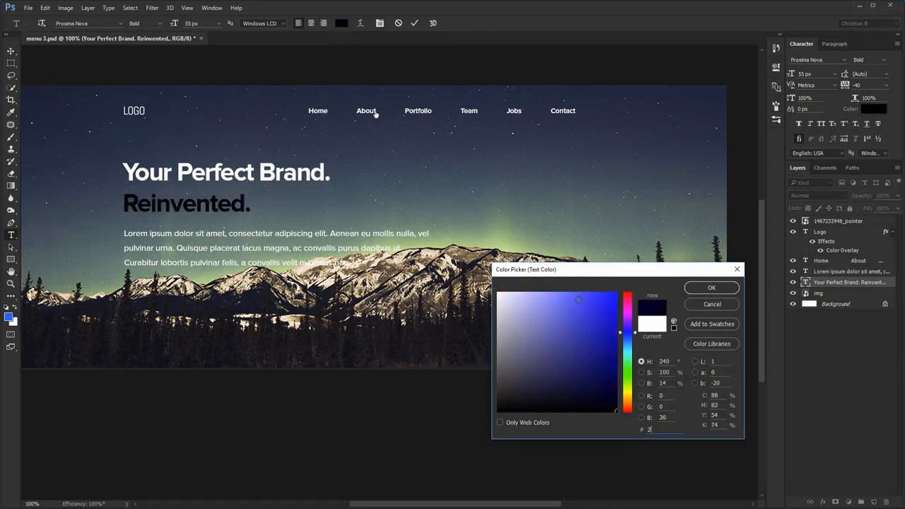
pyautogui.write('15')
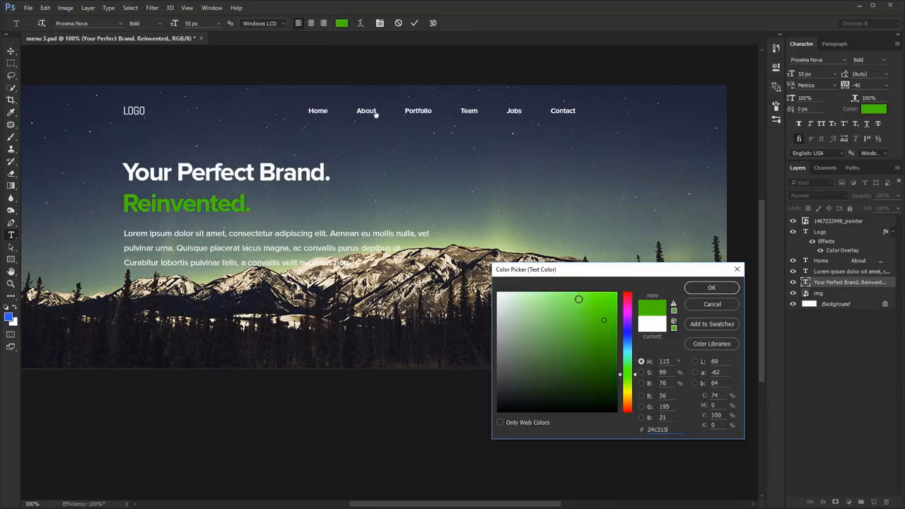
pyautogui.press('Return')
pyautogui.hotkey('ctrl', 'Return')
# - Nudge the headline and paragraph up
pyautogui.press('v')
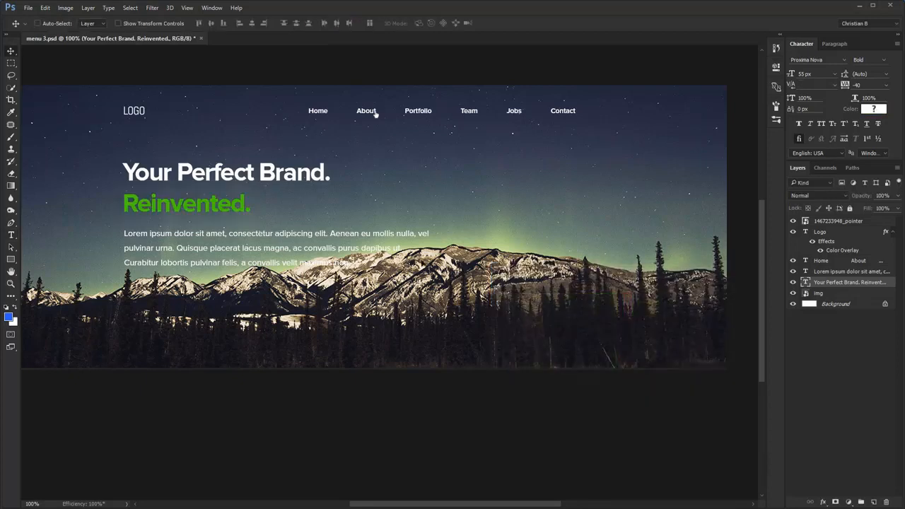
pyautogui.keyDown('ctrl'); pyautogui.keyDown('shift'); pyautogui.click(244, 242); pyautogui.keyUp('shift'); pyautogui.keyUp('ctrl')
pyautogui.hotkey('shift', 'Up')
# - Draw a rounded rectangle with 5 px corner radius behind the Contact link
pyautogui.click(11, 259)
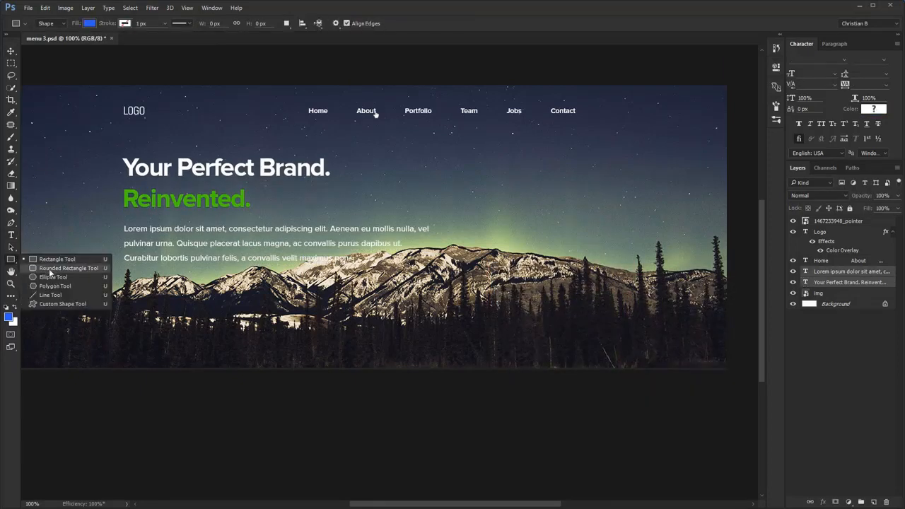
pyautogui.click(49, 270)
pyautogui.moveTo(536, 98); pyautogui.dragTo(654, 99)
pyautogui.press('Return')
pyautogui.press('v')
# - Align the rounded rectangle with the Contact text and set its height to 41 px
pyautogui.press('z')
pyautogui.press('m')
pyautogui.moveTo(353, 141); pyautogui.dragTo(473, 169)
pyautogui.press('v')
pyautogui.click(251, 23)
pyautogui.click(210, 24)
pyautogui.hotkey('ctrl', 'd')
pyautogui.hotkey('ctrl', '1')
pyautogui.moveTo(362, 314); pyautogui.dragTo(447, 233)
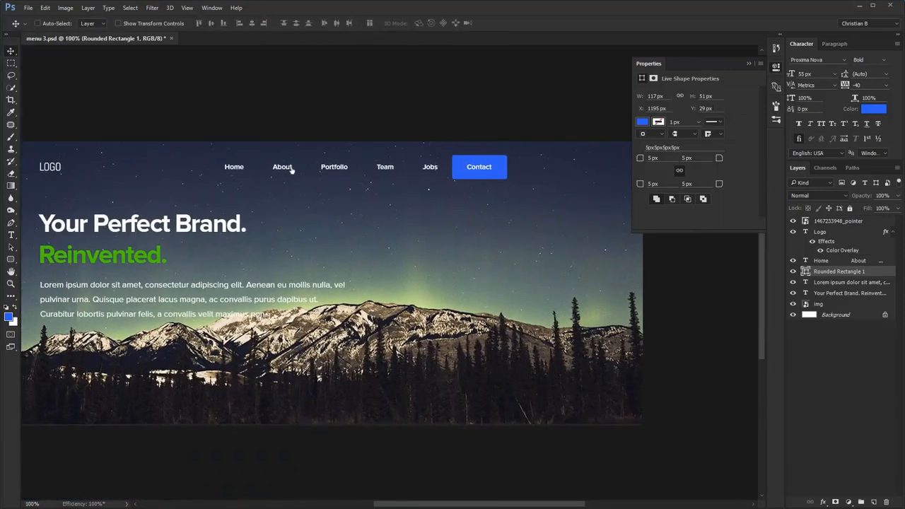
pyautogui.scroll(-6, 716, 100)
pyautogui.press('Return')
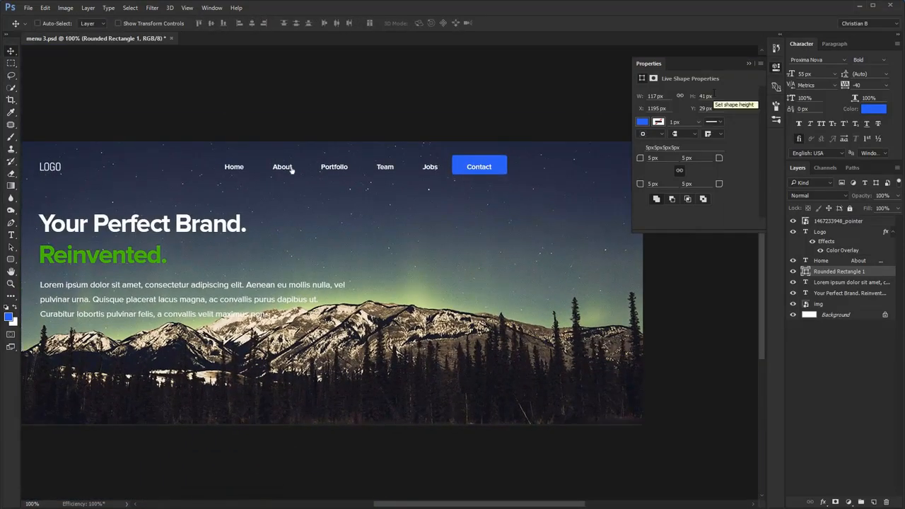
# - Centre the button around the Contact text by nudging it down a pixel
pyautogui.press('z')
pyautogui.moveTo(486, 168); pyautogui.dragTo(531, 188)
pyautogui.moveTo(441, 156); pyautogui.dragTo(478, 180)
pyautogui.press('m')
pyautogui.moveTo(369, 154); pyautogui.dragTo(429, 208)
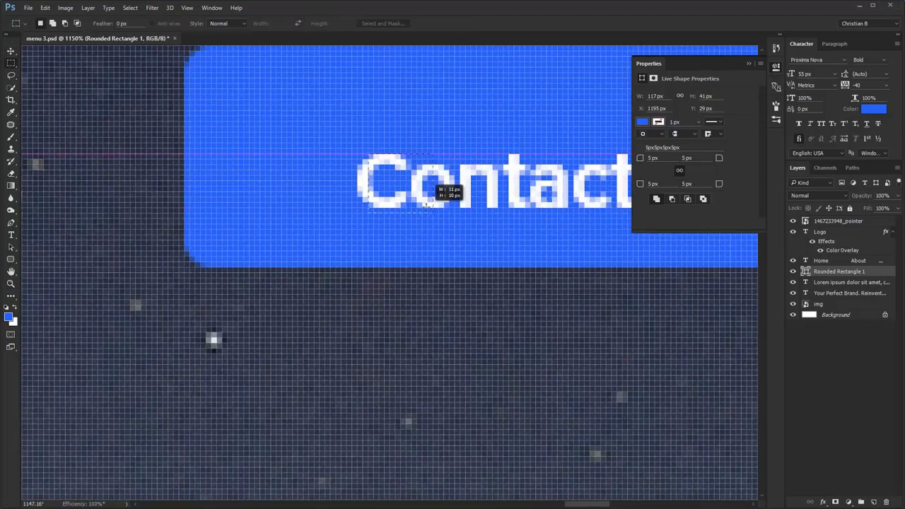
pyautogui.press('v')
pyautogui.hotkey('ctrl', 'd')
pyautogui.press('Down')
pyautogui.press('Down')
pyautogui.press('Down')
pyautogui.press('Down')
pyautogui.press('Down')
pyautogui.hotkey('ctrl', '1')
pyautogui.moveTo(300, 336); pyautogui.dragTo(444, 262)
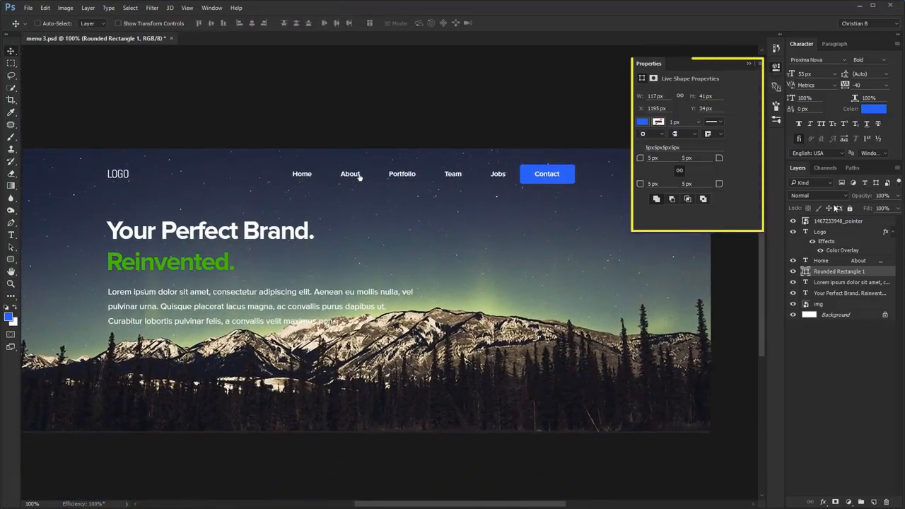
# - Fill the Contact button with the green sampled from 'Reinvented.'
pyautogui.doubleClick(806, 271)
pyautogui.click(226, 261)
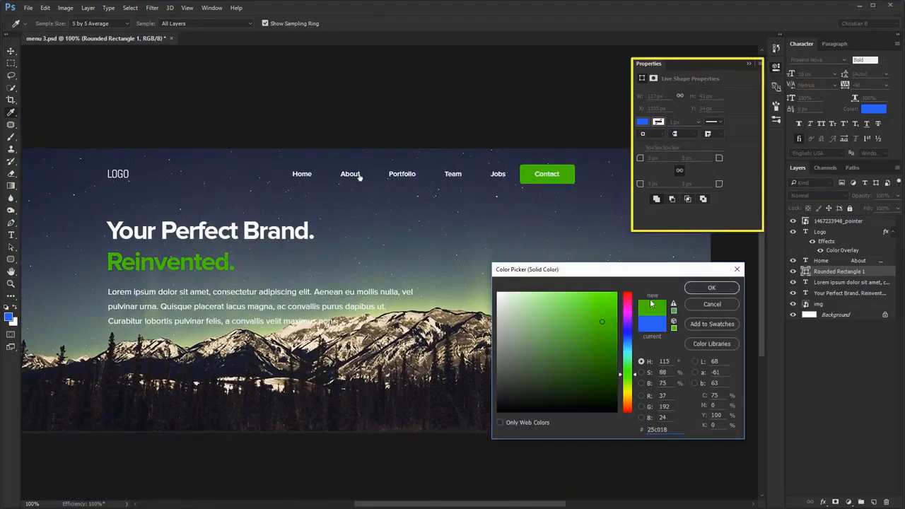
pyautogui.click(711, 288)
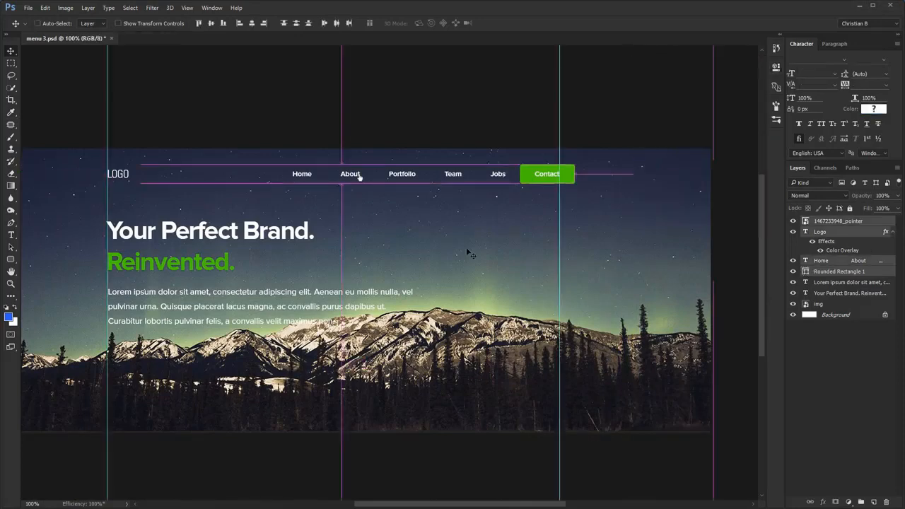
pyautogui.hotkey('ctrl', 'space')
# - Shift the menu text left so it lines up with the guide
pyautogui.moveTo(541, 149); pyautogui.dragTo(598, 188)
pyautogui.keyDown('ctrl'); pyautogui.click(848, 232); pyautogui.keyUp('ctrl')
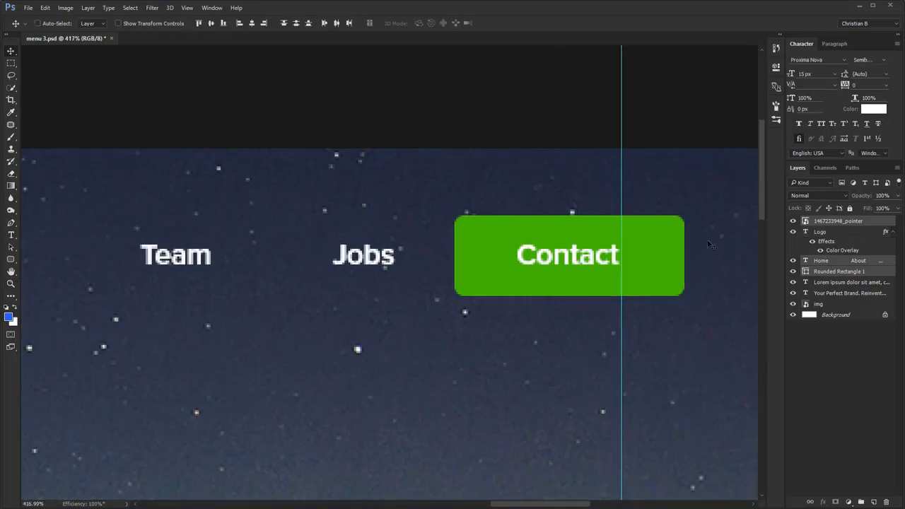
pyautogui.moveTo(560, 253); pyautogui.dragTo(499, 253)
pyautogui.hotkey('ctrl', '1')
pyautogui.press('space')
pyautogui.moveTo(326, 335); pyautogui.dragTo(447, 277)
# - Recolour the About link with the green sampled from the Contact button
pyautogui.keyDown('ctrl'); pyautogui.click(488, 218); pyautogui.keyUp('ctrl')
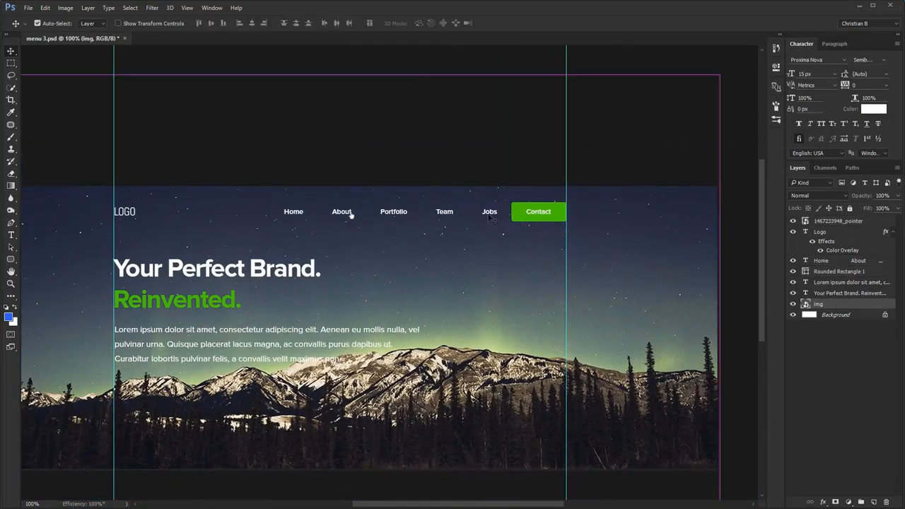
pyautogui.keyDown('ctrl'); pyautogui.click(489, 215); pyautogui.keyUp('ctrl')
pyautogui.hotkey('ctrl', 'space')
pyautogui.press('t')
pyautogui.moveTo(327, 199); pyautogui.dragTo(408, 244)
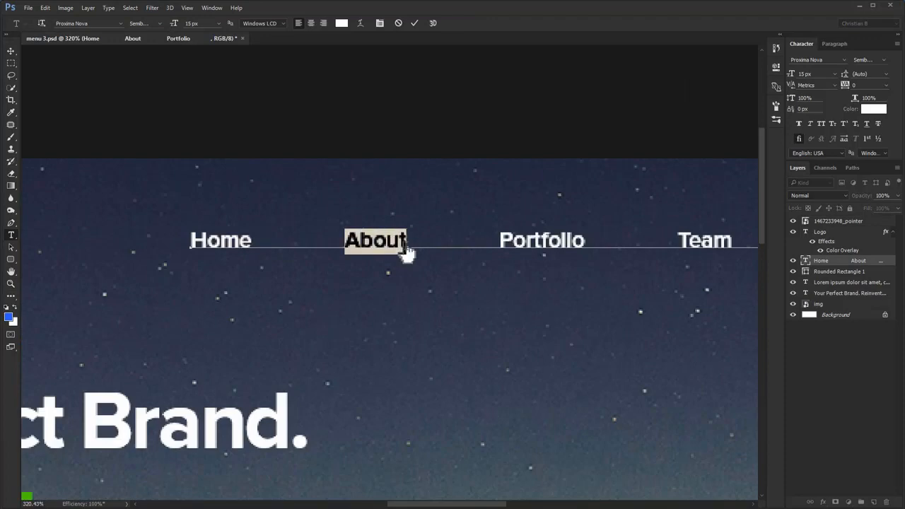
pyautogui.hotkey('ctrl', '1')
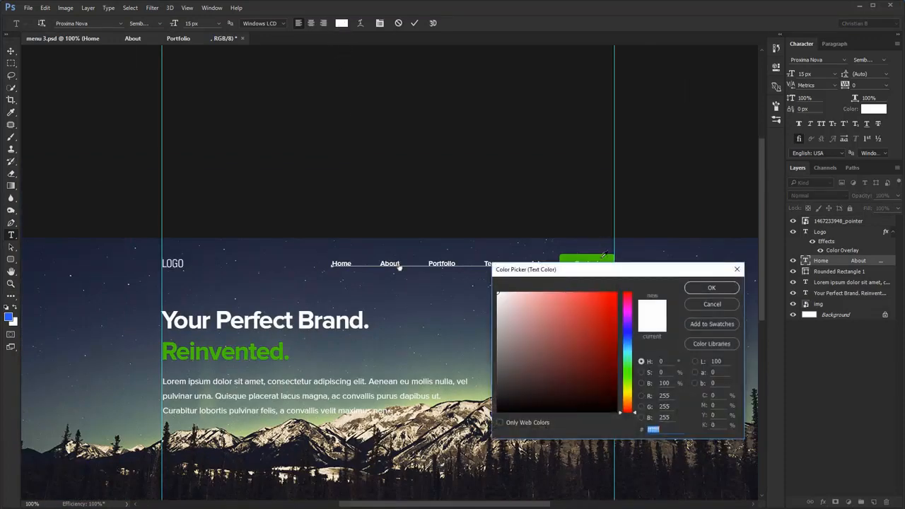
pyautogui.click(594, 257)
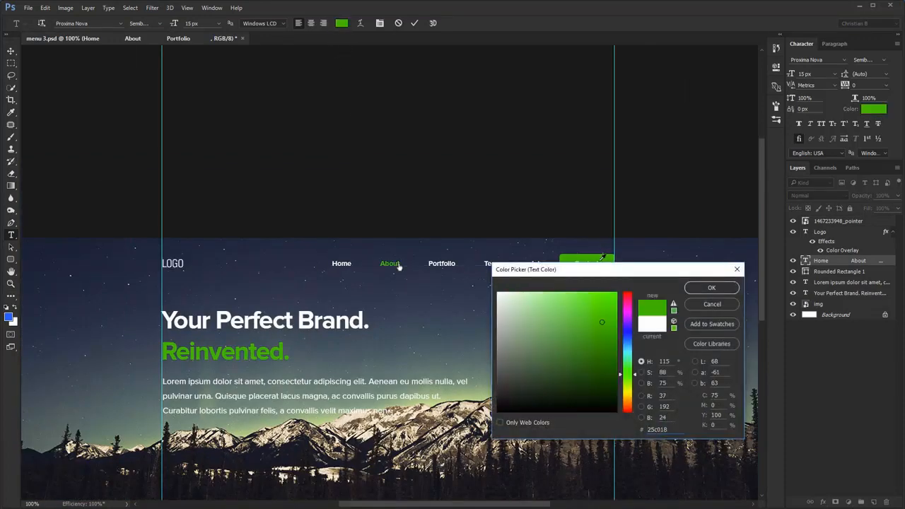
pyautogui.press('Return')
pyautogui.hotkey('ctrl', 'Return')
pyautogui.press('v')
# - Change the Home link's text colour to grey
pyautogui.scroll(-3, 514, 318)
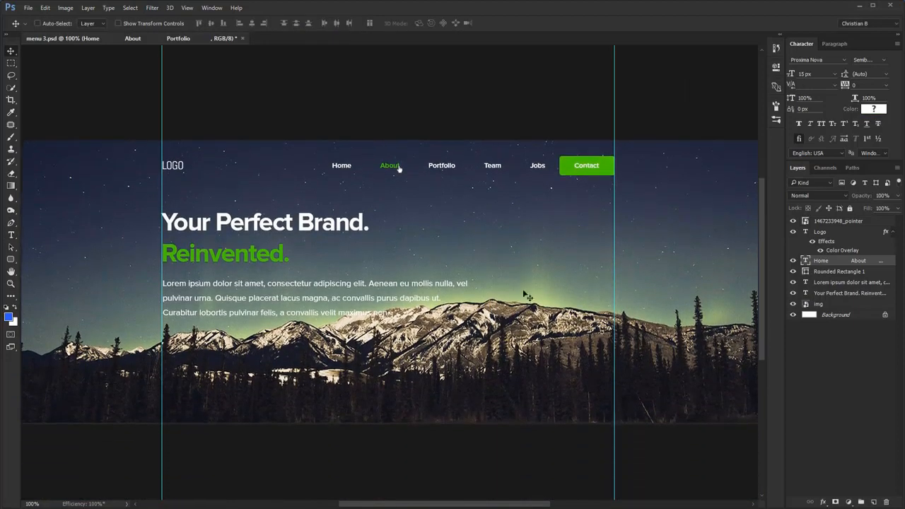
pyautogui.press('t')
pyautogui.scroll(3, 342, 212)
pyautogui.moveTo(366, 164); pyautogui.dragTo(312, 164)
pyautogui.click(342, 24)
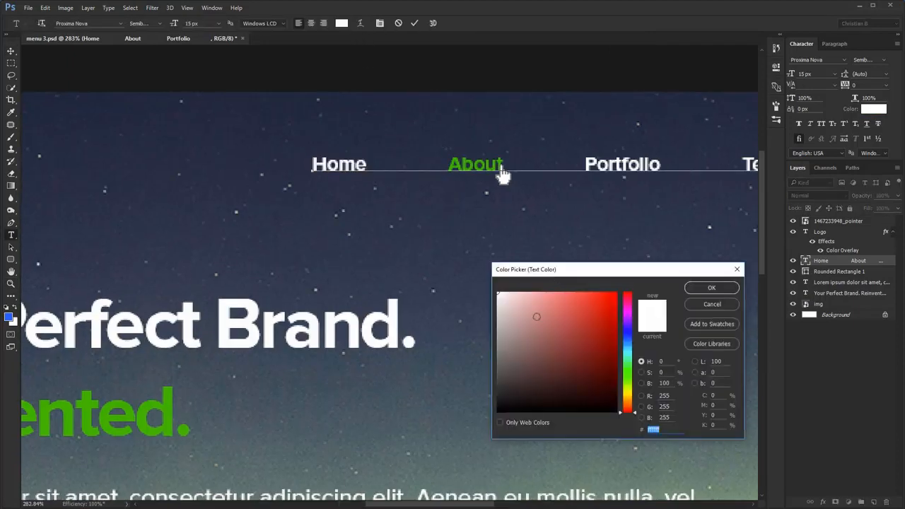
pyautogui.moveTo(537, 318); pyautogui.dragTo(459, 331)
pyautogui.moveTo(513, 335); pyautogui.dragTo(407, 258)
pyautogui.press('Return')
pyautogui.hotkey('ctrl', 'Return')
pyautogui.hotkey('ctrl', '1')
# - Move the mountain photo down 83 px and add spacing between Jobs and Contact
pyautogui.press('v')
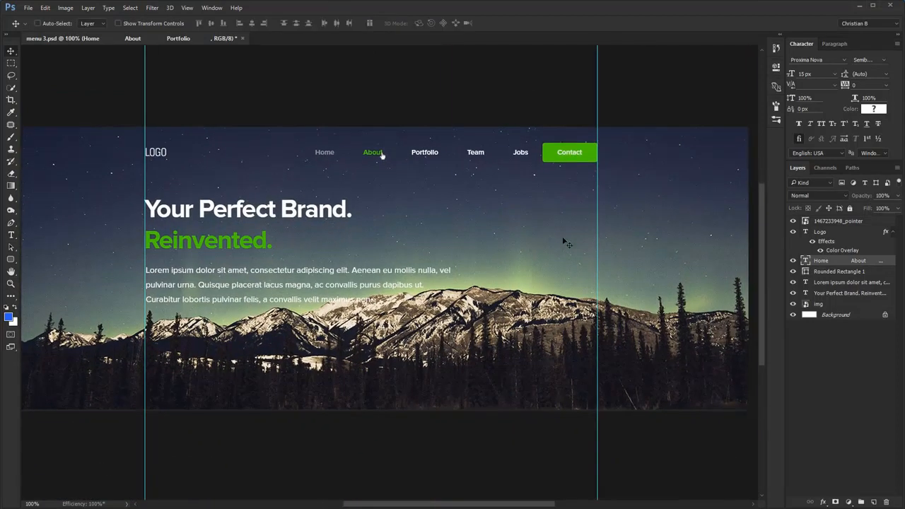
pyautogui.moveTo(544, 216); pyautogui.dragTo(552, 347)
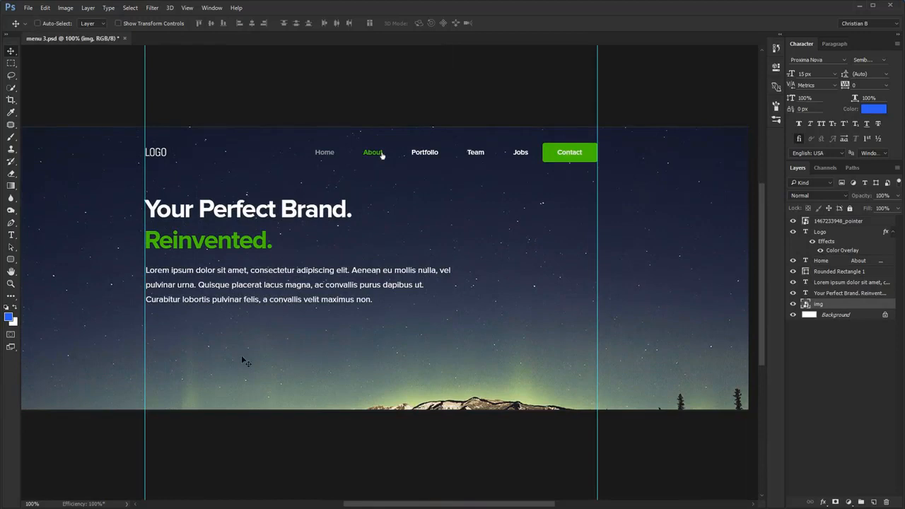
pyautogui.press('t')
pyautogui.click(532, 152)
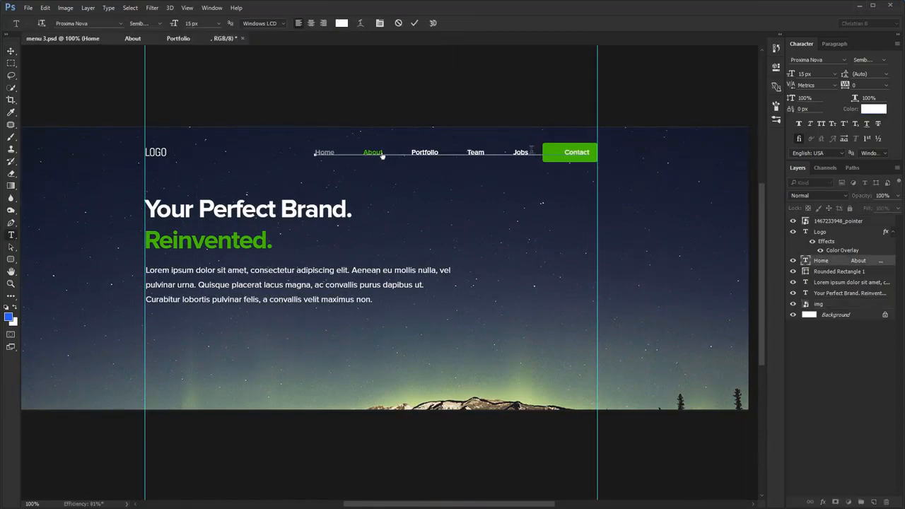
pyautogui.hotkey('ctrl', 'Return')
pyautogui.hotkey('ctrl', 'space')
pyautogui.moveTo(469, 138); pyautogui.dragTo(535, 159)
pyautogui.press('v')
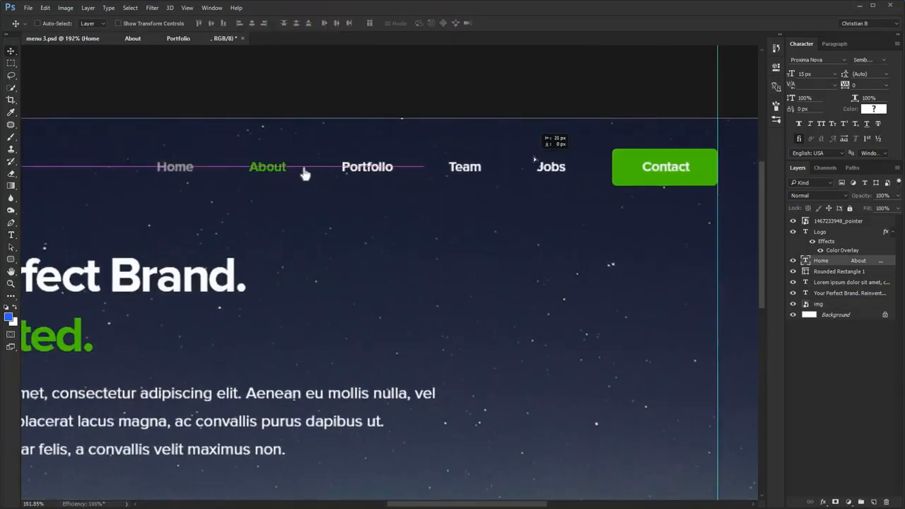
# - Position the hand-pointer graphic over the About link
pyautogui.keyDown('ctrl'); pyautogui.click(311, 178); pyautogui.keyUp('ctrl')
pyautogui.moveTo(308, 177); pyautogui.dragTo(284, 178)
pyautogui.hotkey('ctrl', '1')
pyautogui.moveTo(383, 310); pyautogui.dragTo(399, 264)
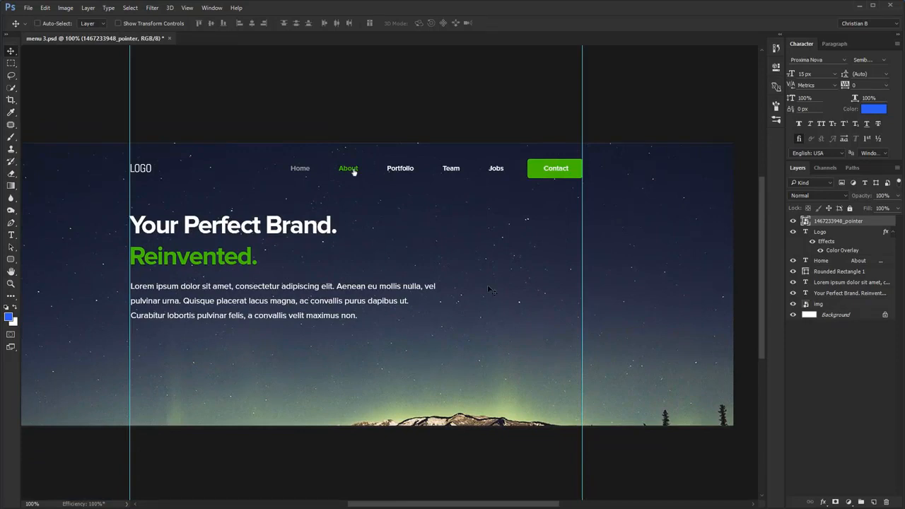
pyautogui.keyDown('ctrl'); pyautogui.click(518, 319); pyautogui.keyUp('ctrl')
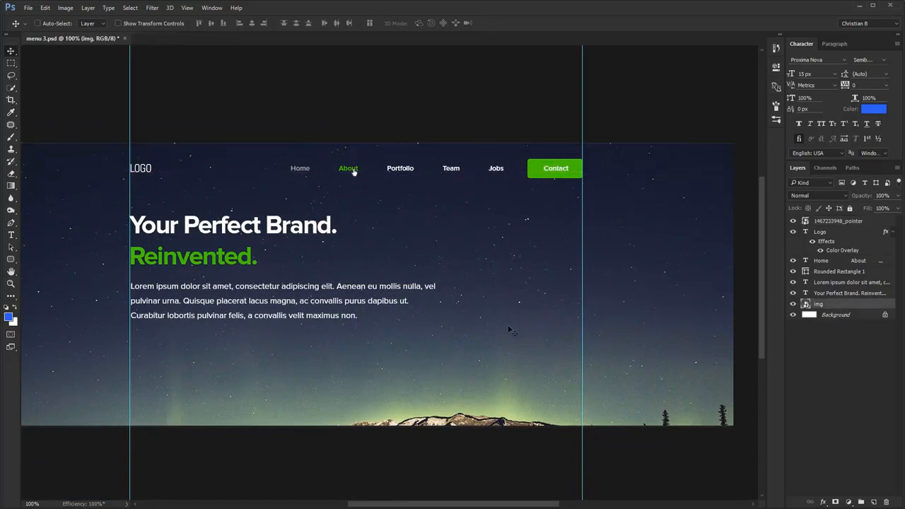
# - Add a Color Overlay to the img layer in deep blue #0f20bf at 60% opacity
pyautogui.click(823, 502)
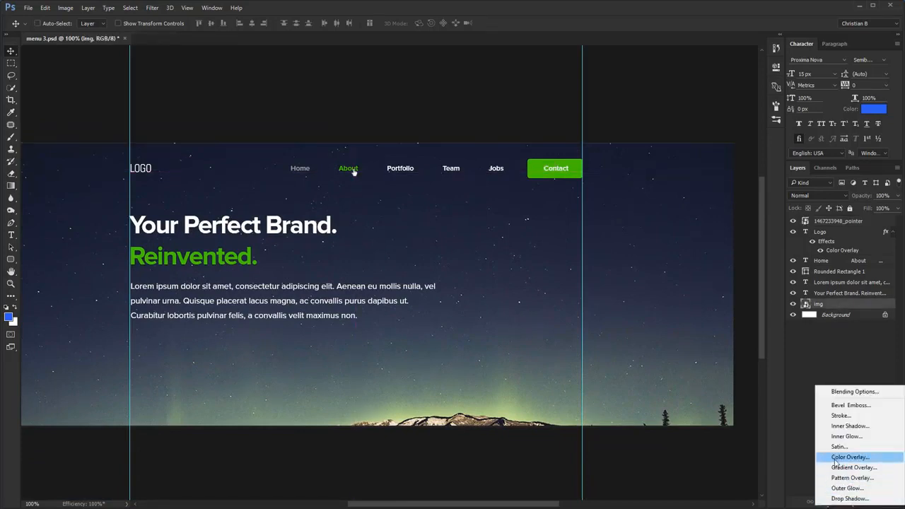
pyautogui.click(834, 459)
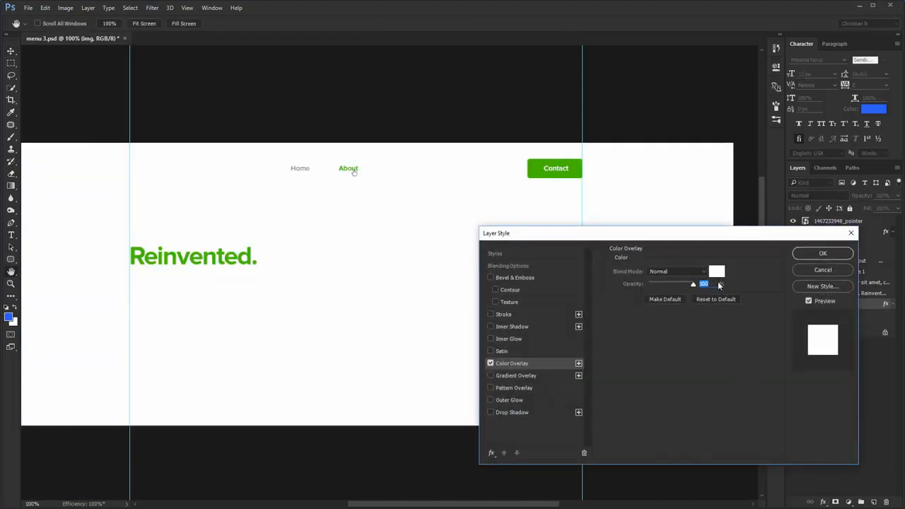
pyautogui.hotkey('shift', 'Down')
pyautogui.hotkey('shift', 'Down')
pyautogui.hotkey('shift', 'Down')
pyautogui.hotkey('shift', 'Down')
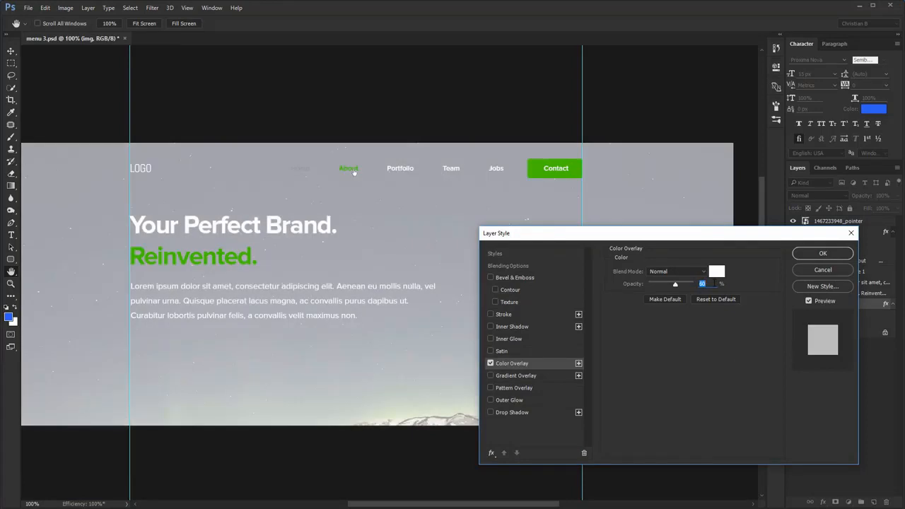
pyautogui.click(715, 271)
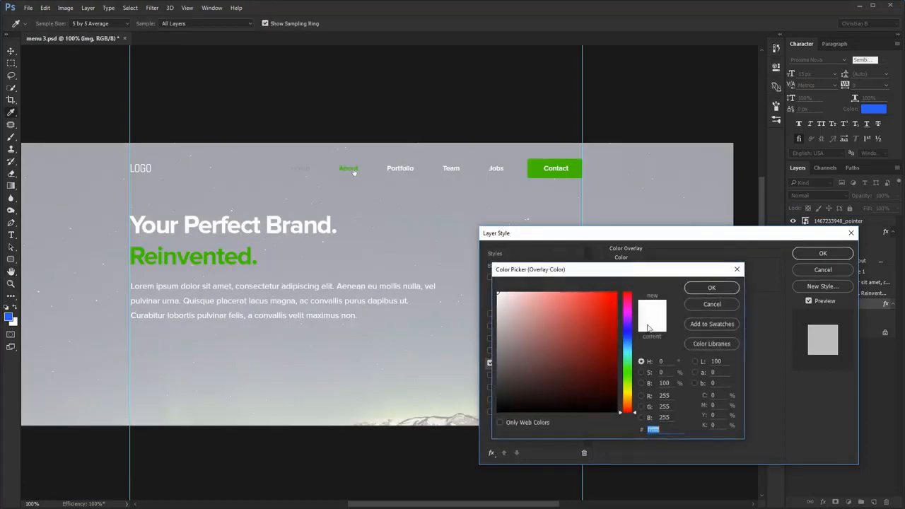
pyautogui.moveTo(630, 345)
pyautogui.mouseDown()
pyautogui.moveTo(608, 319)
pyautogui.moveTo(613, 343)
pyautogui.mouseUp()
pyautogui.click(607, 322)
pyautogui.press('Return')
pyautogui.press('Return')
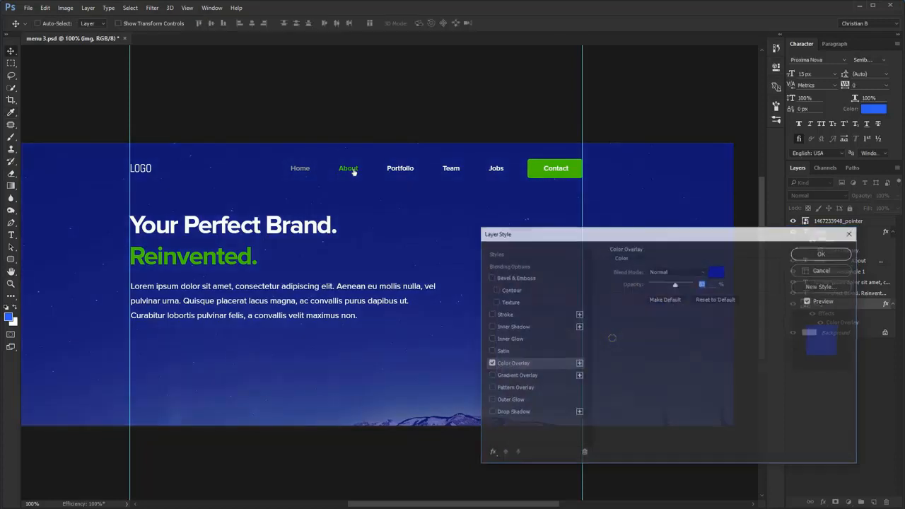
# - Compare the photo with and without the blue overlay, then pick the Rectangle tool
pyautogui.click(820, 322)
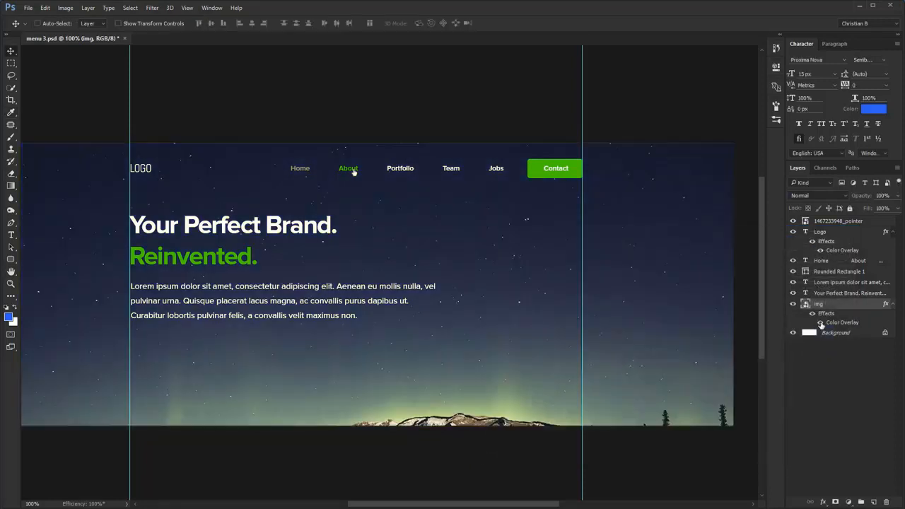
pyautogui.click(820, 323)
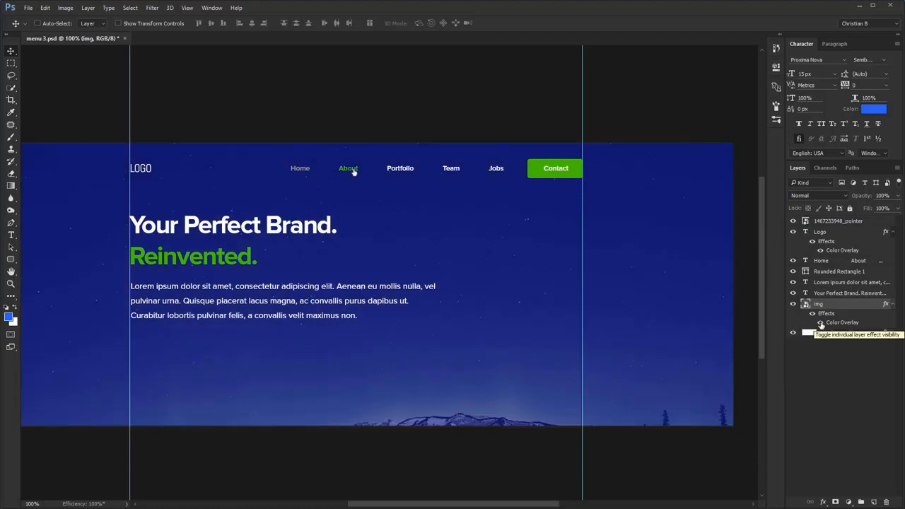
pyautogui.moveTo(215, 242); pyautogui.dragTo(259, 251)
pyautogui.click(11, 259)
pyautogui.click(57, 259)
pyautogui.moveTo(75, 143); pyautogui.dragTo(121, 157)
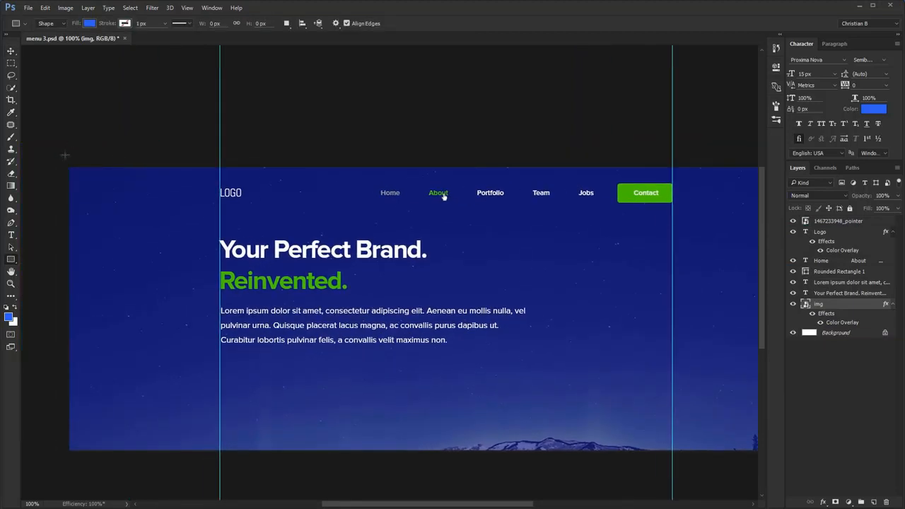
# - Draw a rectangle across the top of the banner filled with the sampled green
pyautogui.moveTo(65, 174); pyautogui.dragTo(666, 176)
pyautogui.press('v')
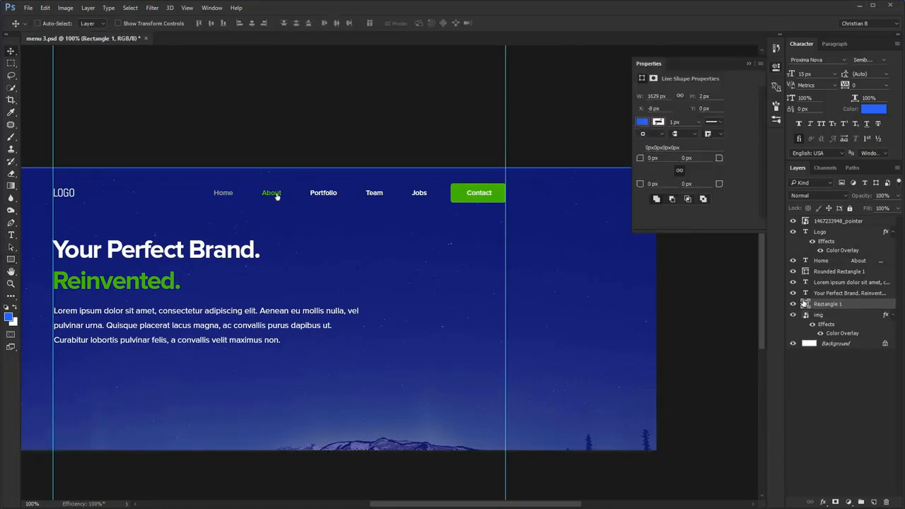
pyautogui.doubleClick(804, 303)
pyautogui.click(463, 192)
pyautogui.press('Return')
# - Resize the header bar to 80 px tall
pyautogui.click(704, 96)
pyautogui.write('3')
pyautogui.press('Return')
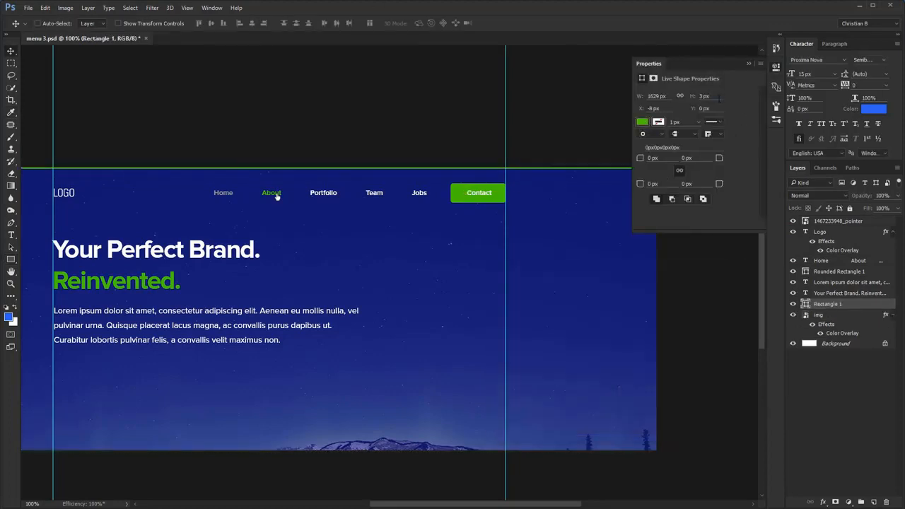
pyautogui.click(775, 67)
pyautogui.hotkey('ctrl', ';')
pyautogui.press('f')
pyautogui.press('f')
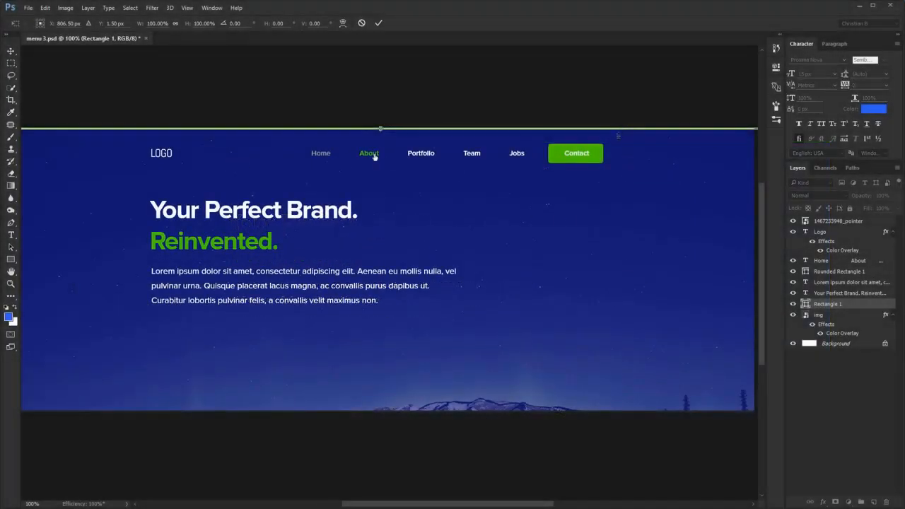
pyautogui.moveTo(618, 135); pyautogui.dragTo(627, 169)
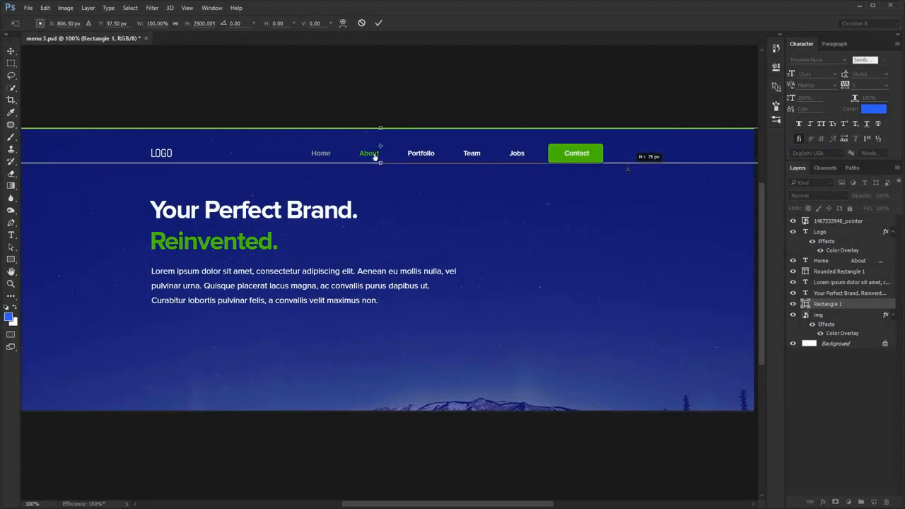
pyautogui.press('Return')
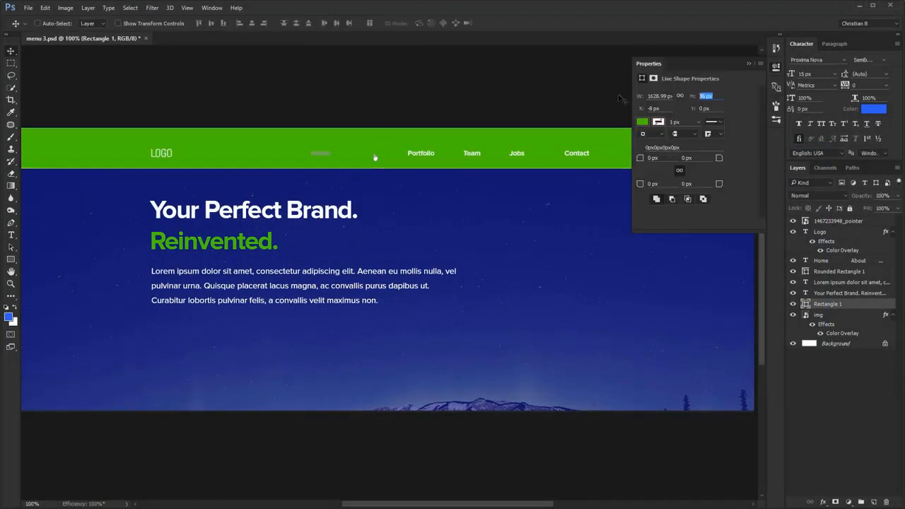
pyautogui.write('80')
pyautogui.press('Return')
# - Fill the bar with black and set it to 20% opacity
pyautogui.doubleClick(805, 305)
pyautogui.moveTo(537, 382); pyautogui.dragTo(356, 454)
pyautogui.press('Return')
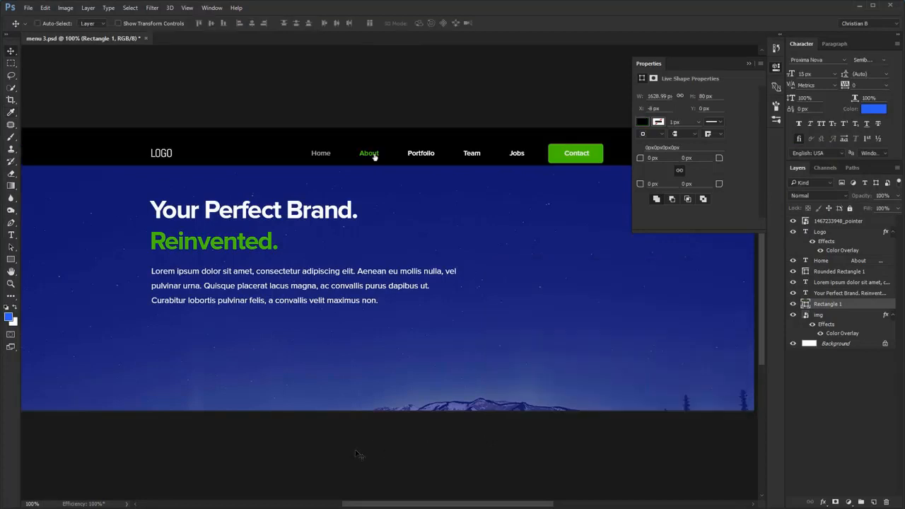
pyautogui.press('2')
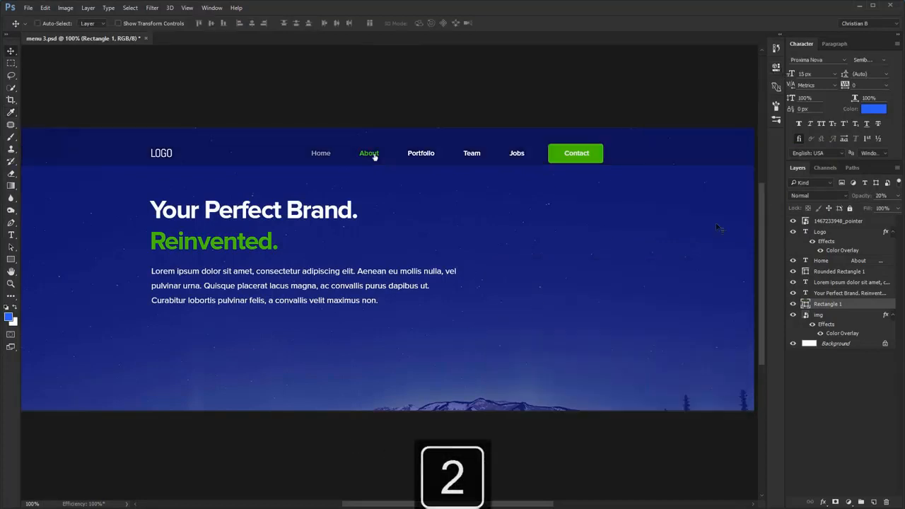
# - Vertically centre the logo, menu and Contact button in the bar, and realign the hand pointer on About
pyautogui.scroll(2, 190, 137)
pyautogui.keyDown('ctrl'); pyautogui.keyDown('shift'); pyautogui.click(155, 157); pyautogui.keyUp('shift'); pyautogui.keyUp('ctrl')
pyautogui.keyDown('ctrl'); pyautogui.keyDown('shift'); pyautogui.click(673, 162); pyautogui.keyUp('shift'); pyautogui.keyUp('ctrl')
pyautogui.click(212, 23)
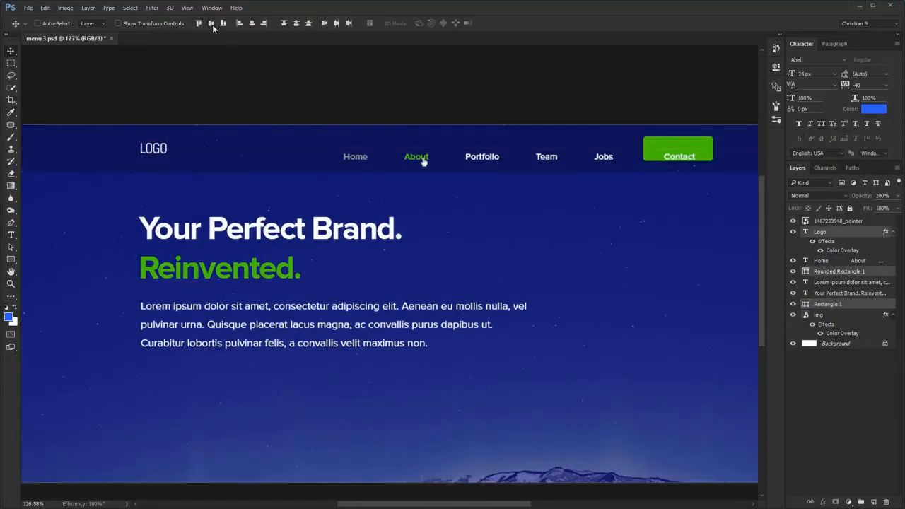
pyautogui.keyDown('ctrl'); pyautogui.keyDown('shift'); pyautogui.click(518, 159); pyautogui.keyUp('shift'); pyautogui.keyUp('ctrl')
pyautogui.click(211, 24)
pyautogui.keyDown('ctrl'); pyautogui.click(463, 221); pyautogui.keyUp('ctrl')
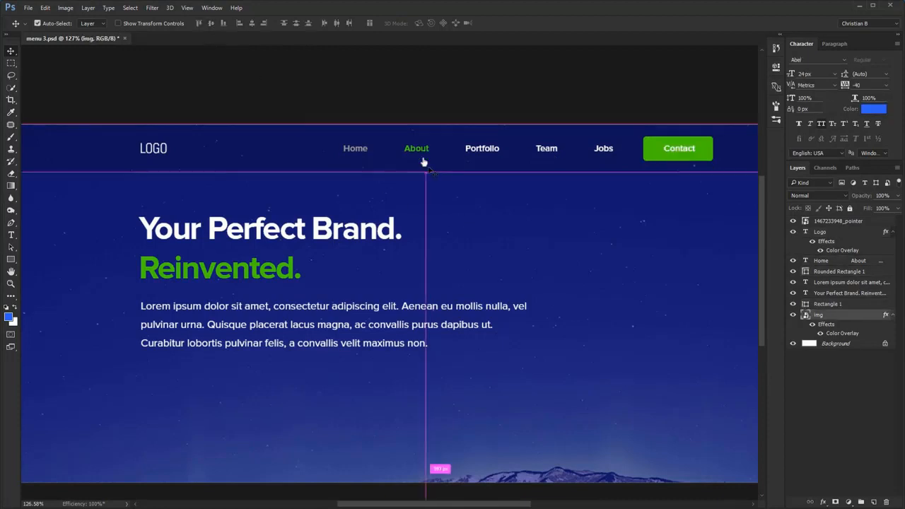
pyautogui.moveTo(423, 164); pyautogui.dragTo(427, 156)
pyautogui.hotkey('ctrl', '1')
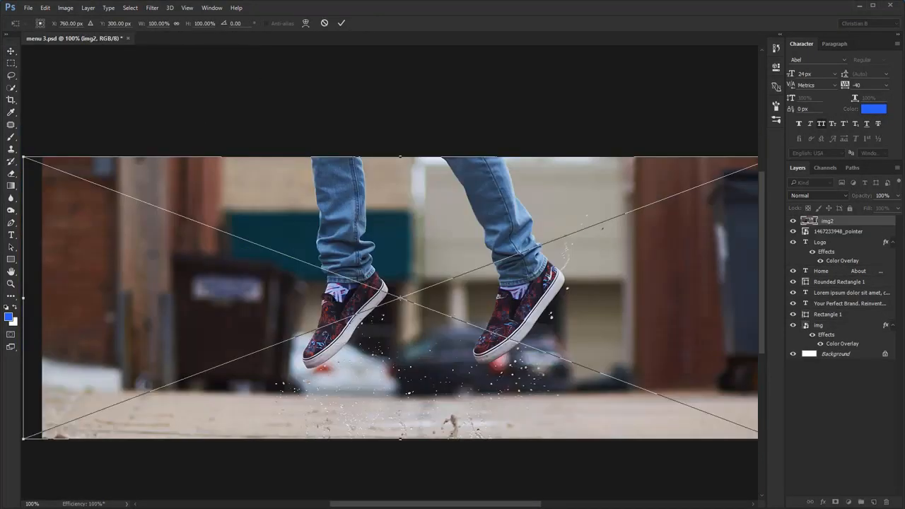
# - Place the sneaker photo beneath the nav bar and set the bar to 40% opacity
pyautogui.press('Return')
pyautogui.moveTo(845, 222); pyautogui.dragTo(852, 319)
pyautogui.keyDown('ctrl'); pyautogui.click(662, 185); pyautogui.keyUp('ctrl')
pyautogui.press('4')
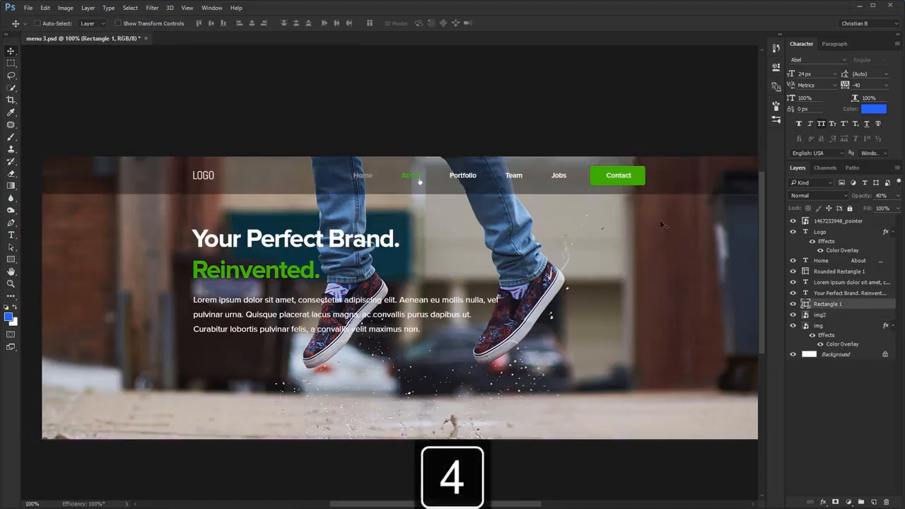
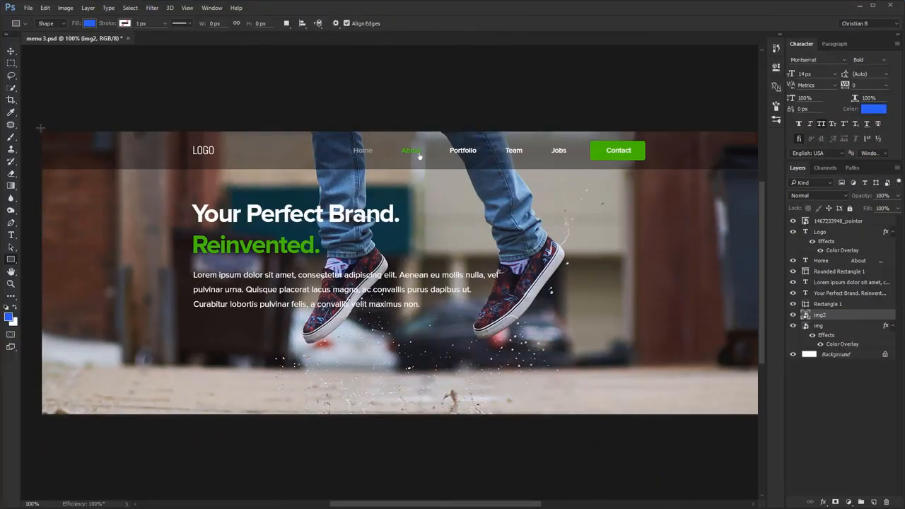
# - Draw Rectangle 2 over the hero image and enlarge the img2 photo to 104%
pyautogui.moveTo(41, 130); pyautogui.dragTo(705, 414)
pyautogui.press('v')
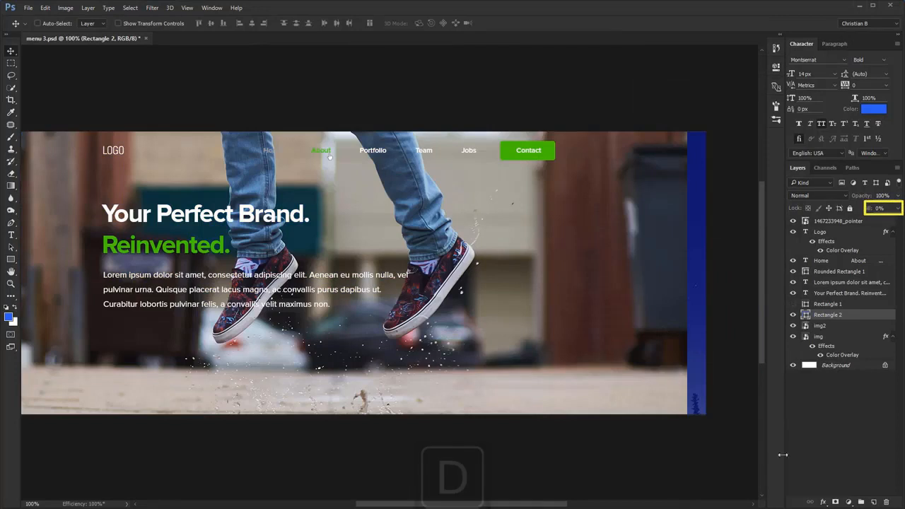
pyautogui.press('d')
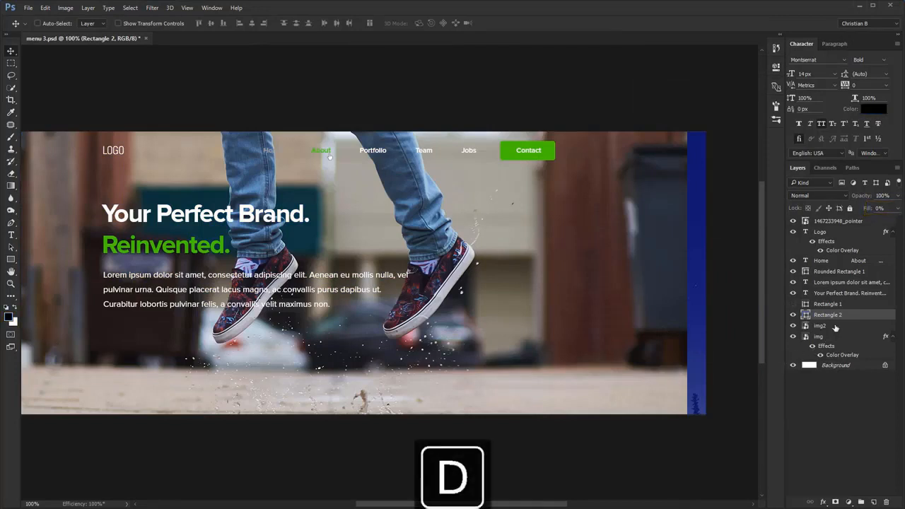
pyautogui.click(835, 327)
pyautogui.hotkey('ctrl', 't')
pyautogui.moveTo(705, 414); pyautogui.dragTo(717, 425)
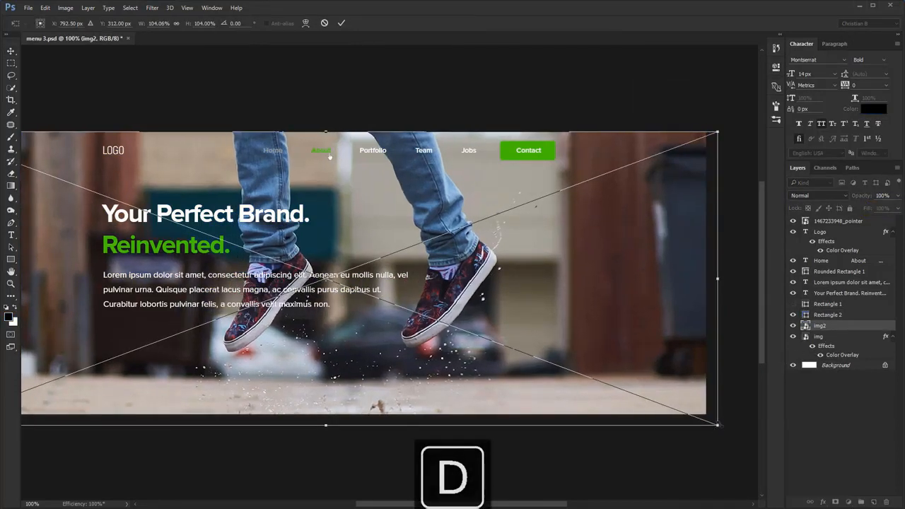
pyautogui.press('Return')
# - Give Rectangle 2 a reversed Foreground to Transparent gradient overlay
pyautogui.doubleClick(858, 316)
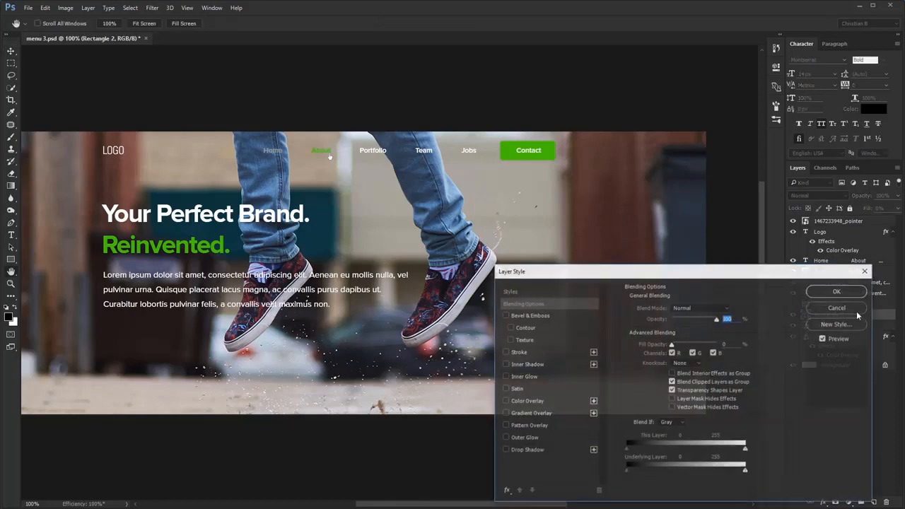
pyautogui.click(531, 414)
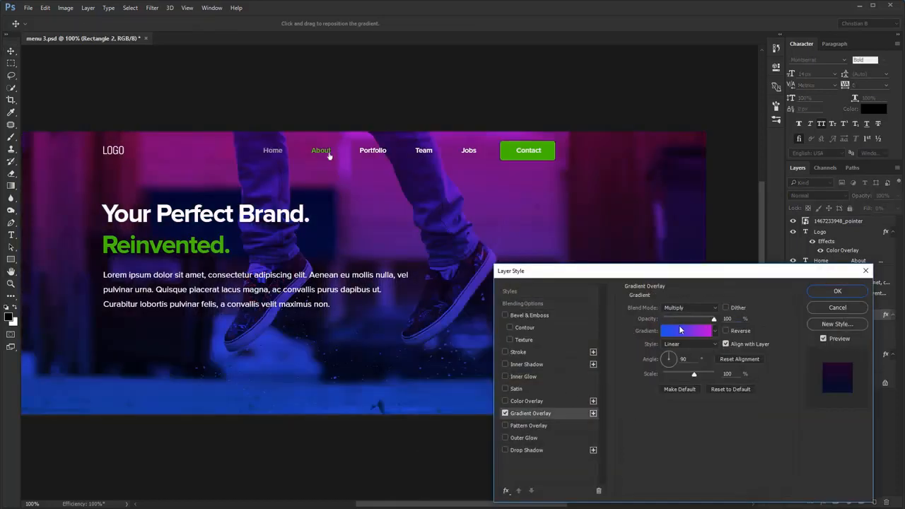
pyautogui.click(680, 330)
pyautogui.click(554, 266)
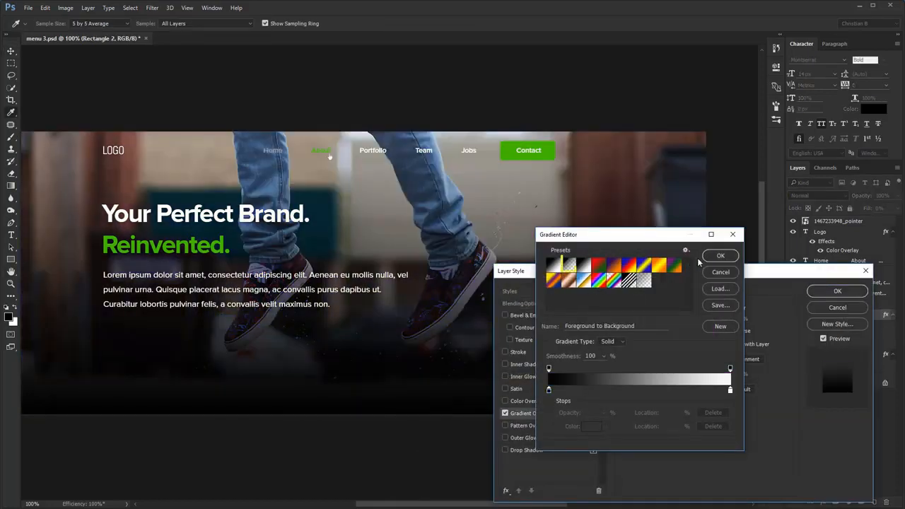
pyautogui.click(569, 265)
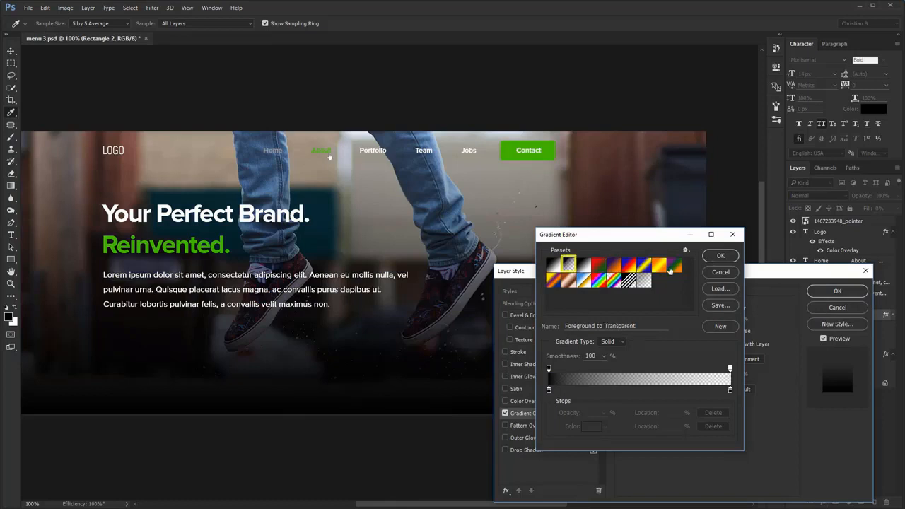
pyautogui.click(716, 259)
pyautogui.moveTo(649, 269); pyautogui.dragTo(653, 240)
pyautogui.click(728, 303)
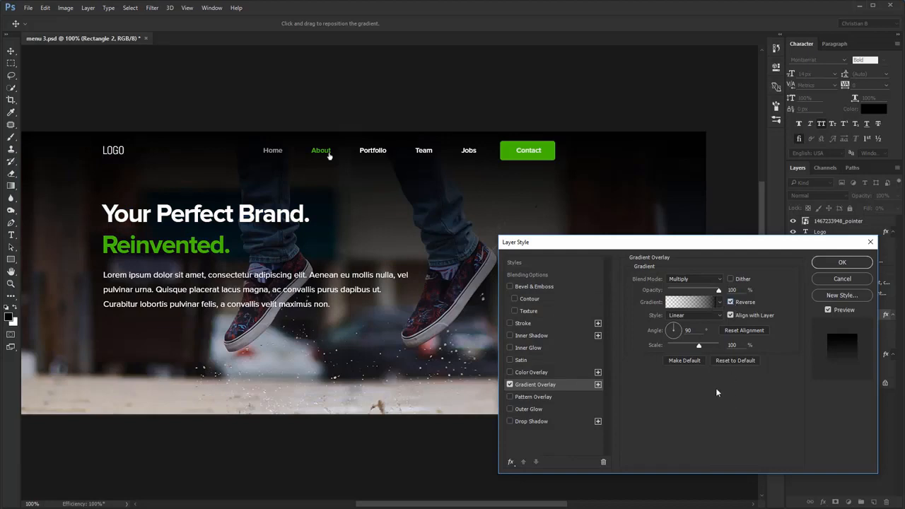
# - Lower the overlay opacity and set the gradient's left opacity stop to 55, then confirm
pyautogui.click(700, 306)
pyautogui.click(699, 292)
pyautogui.click(705, 309)
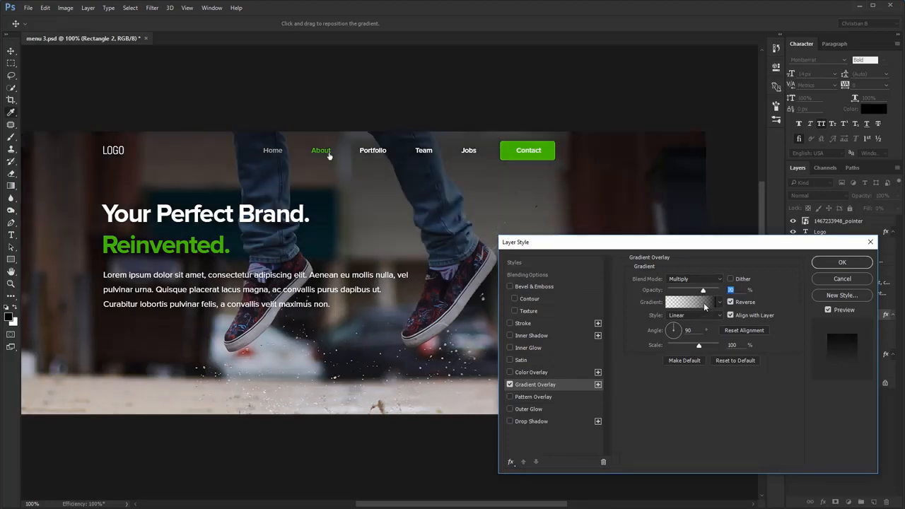
pyautogui.click(549, 368)
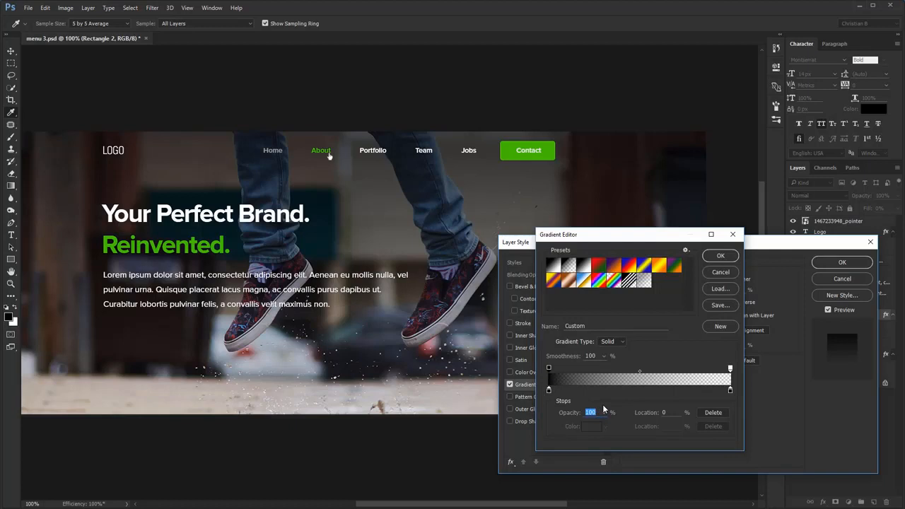
pyautogui.write('55')
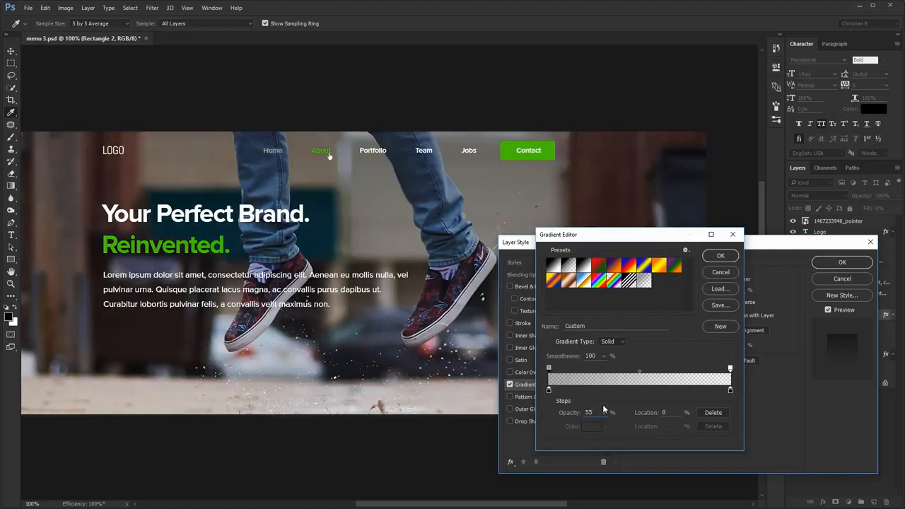
pyautogui.click(720, 255)
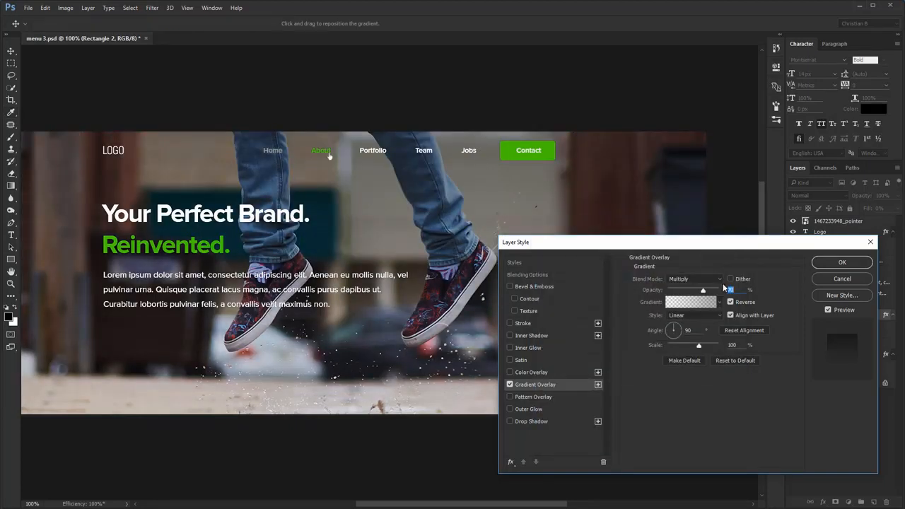
pyautogui.click(512, 386)
pyautogui.click(511, 386)
pyautogui.click(512, 386)
pyautogui.click(512, 386)
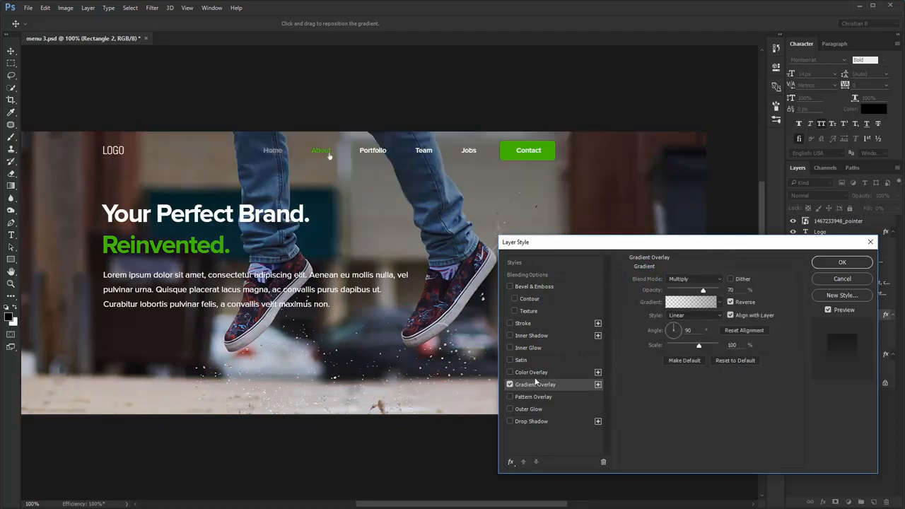
pyautogui.click(831, 266)
# - Stretch the gradient rectangle downward and raise its overlay opacity to about 80%
pyautogui.moveTo(439, 350); pyautogui.dragTo(472, 326)
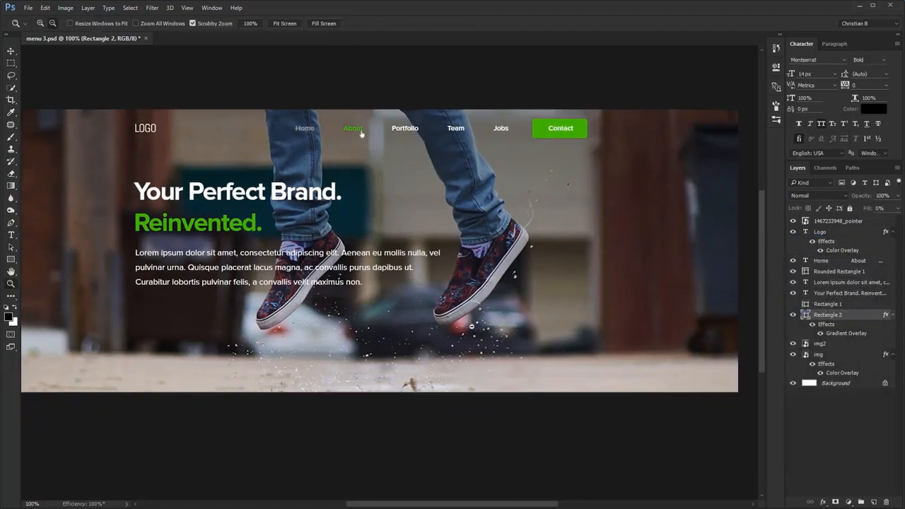
pyautogui.keyDown('alt'); pyautogui.click(472, 327); pyautogui.keyUp('alt')
pyautogui.hotkey('ctrl', 't')
pyautogui.moveTo(325, 321); pyautogui.dragTo(325, 453)
pyautogui.press('Return')
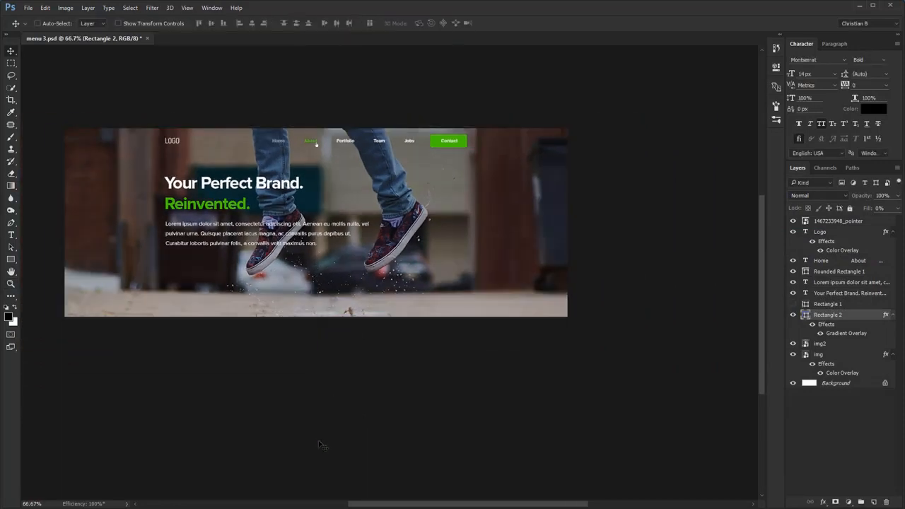
pyautogui.hotkey('ctrl', '+')
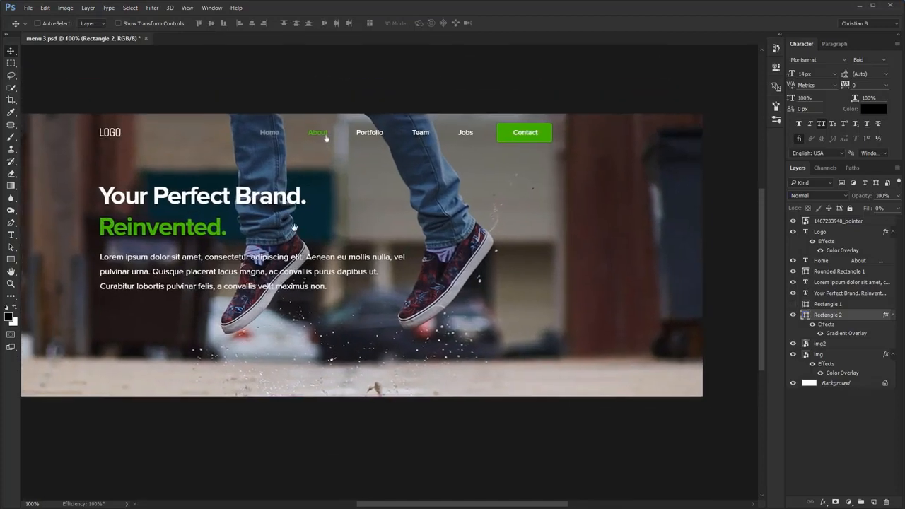
pyautogui.moveTo(294, 227); pyautogui.dragTo(304, 229)
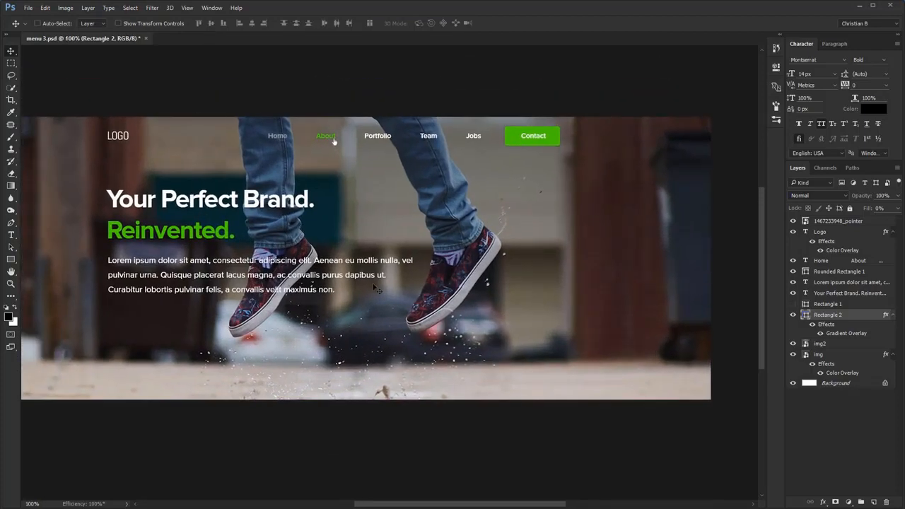
pyautogui.doubleClick(848, 333)
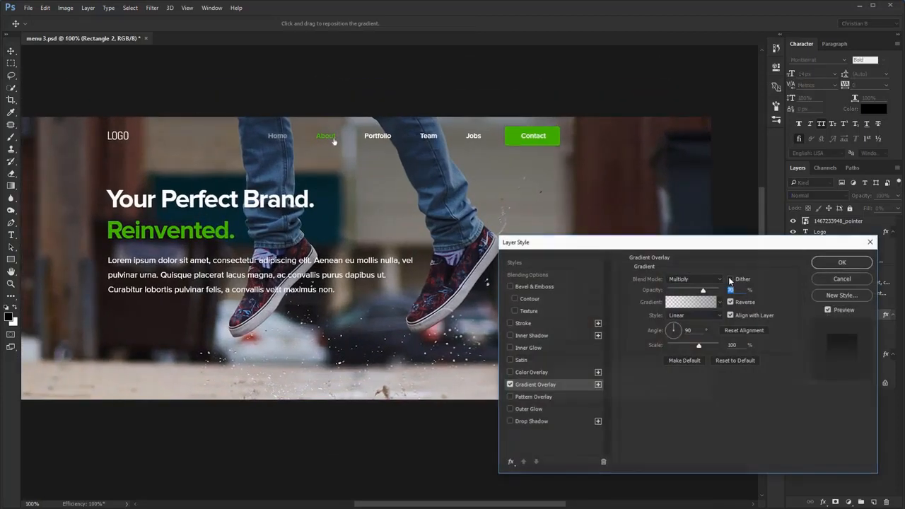
pyautogui.hotkey('shift', 'Up')
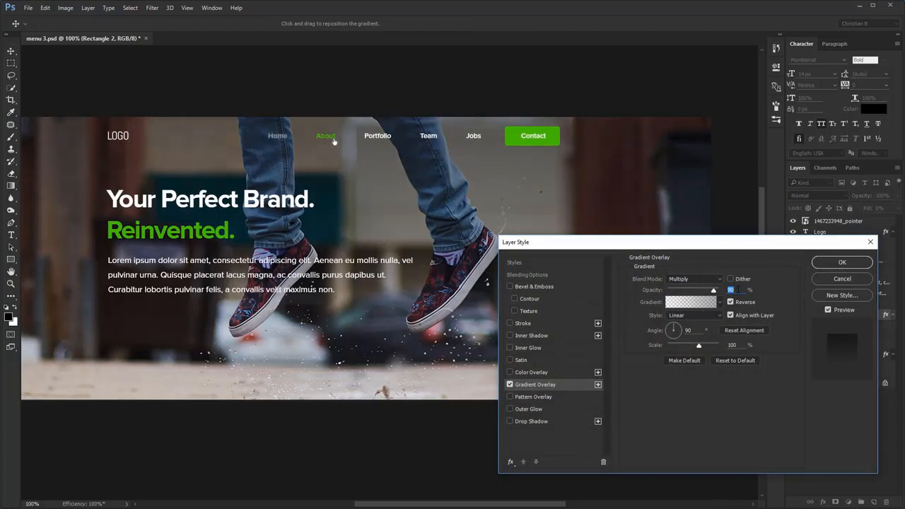
pyautogui.click(829, 265)
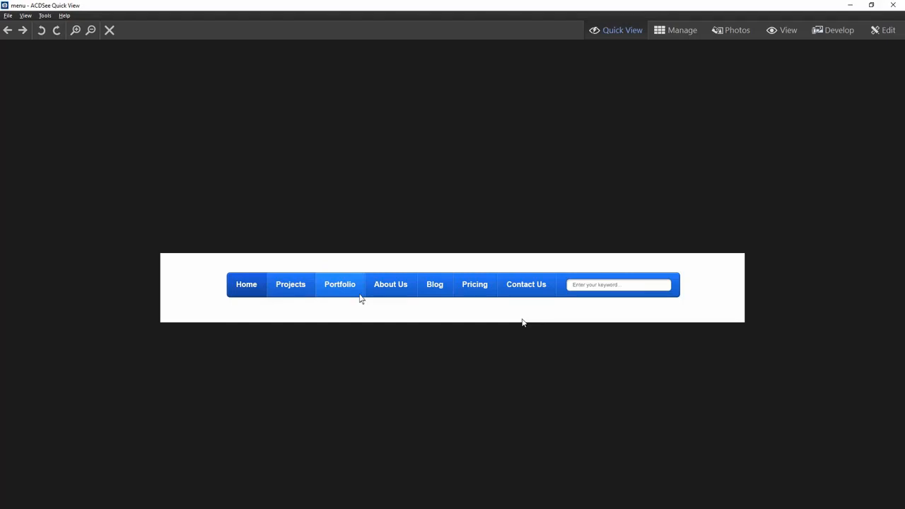
# - Leave the ACDSee reference image and return to the blank Photoshop document
pyautogui.hotkey('alt', 'Tab')
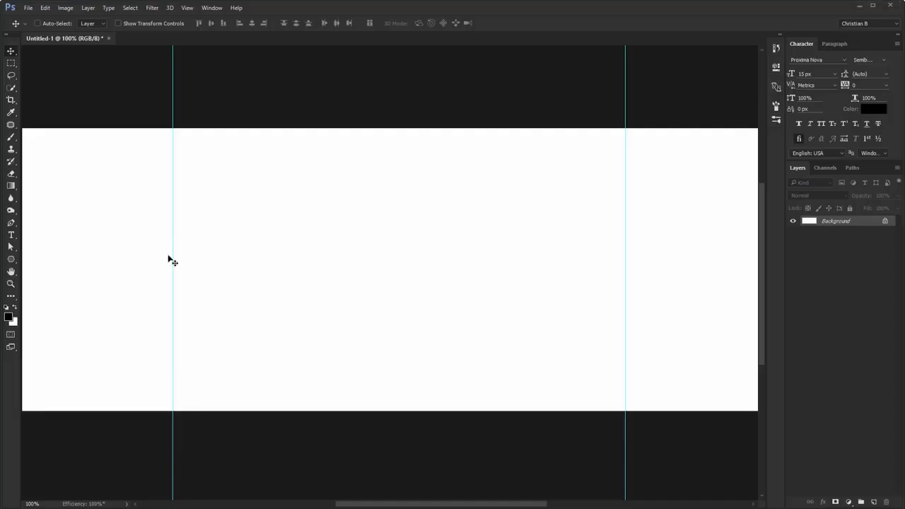
# - Test a marquee between the guides, then set the Rounded Rectangle tool to radius 4
pyautogui.press('m')
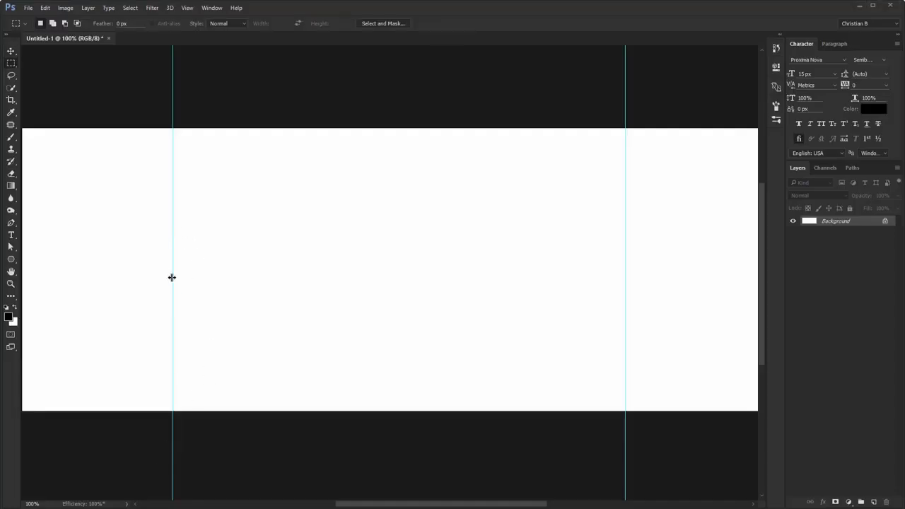
pyautogui.moveTo(171, 278); pyautogui.dragTo(623, 358)
pyautogui.click(457, 328)
pyautogui.press('u')
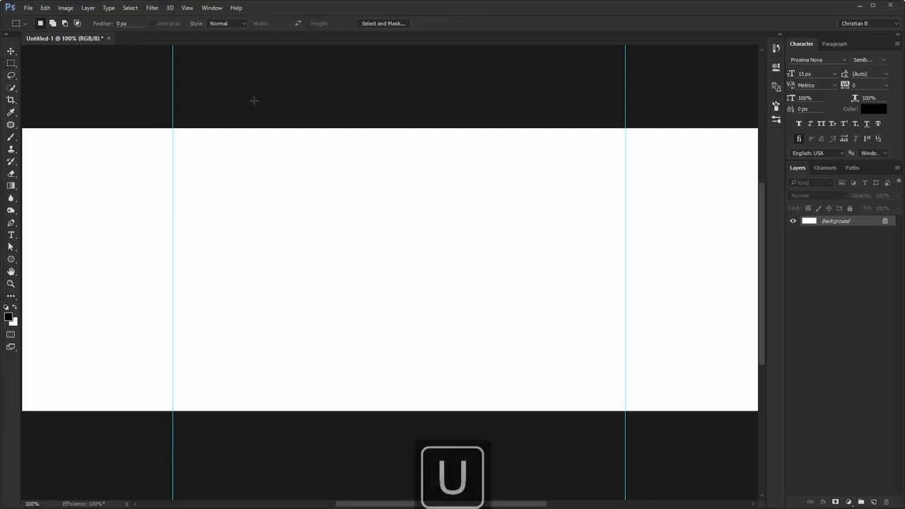
pyautogui.hotkey('shift', 'u')
pyautogui.hotkey('shift', 'u')
pyautogui.hotkey('shift', 'u')
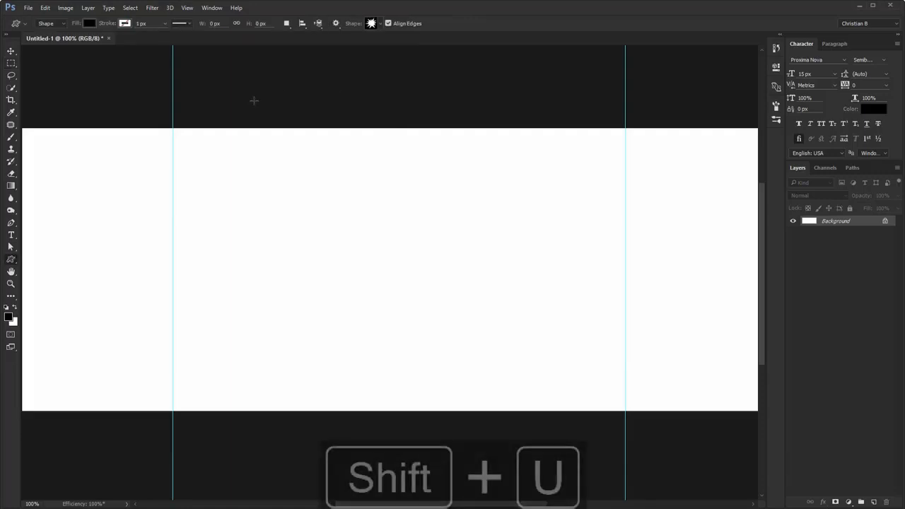
pyautogui.hotkey('shift', 'u')
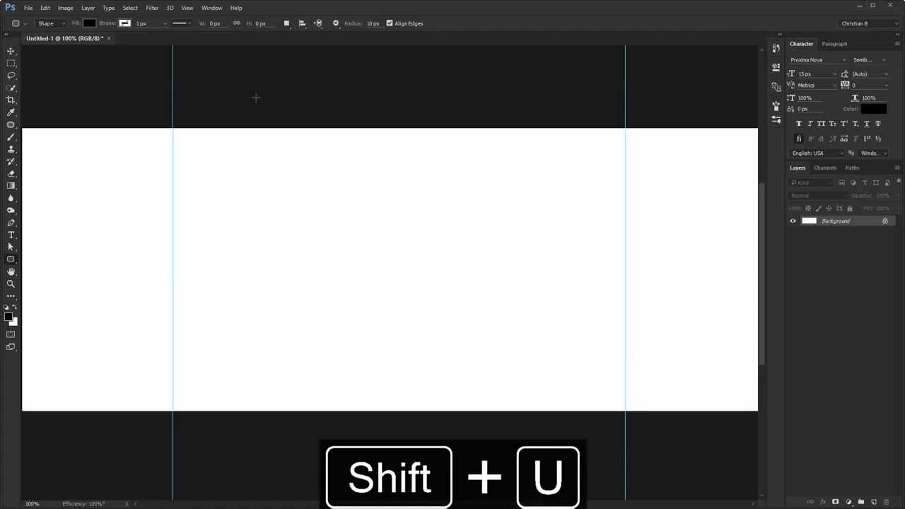
pyautogui.click(372, 23)
pyautogui.write('4')
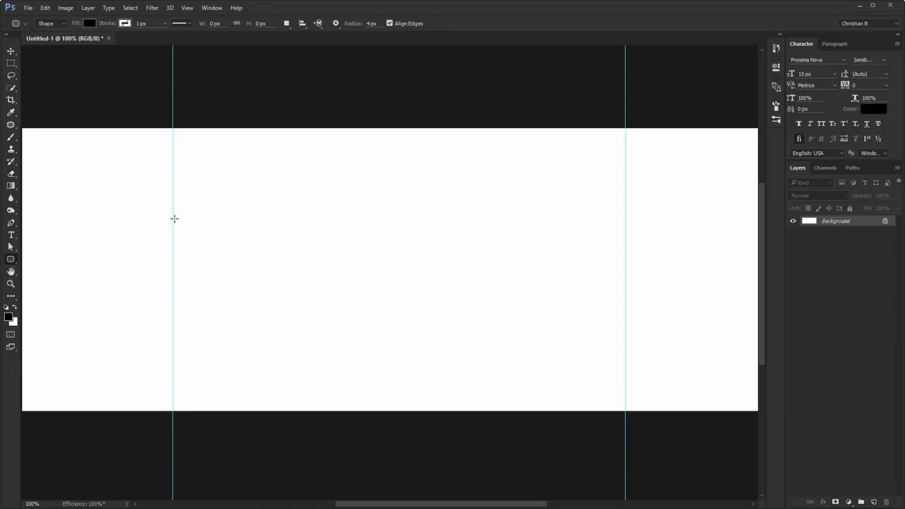
# - Pick a blue colour and draw the rounded bar from guide to guide
pyautogui.click(10, 317)
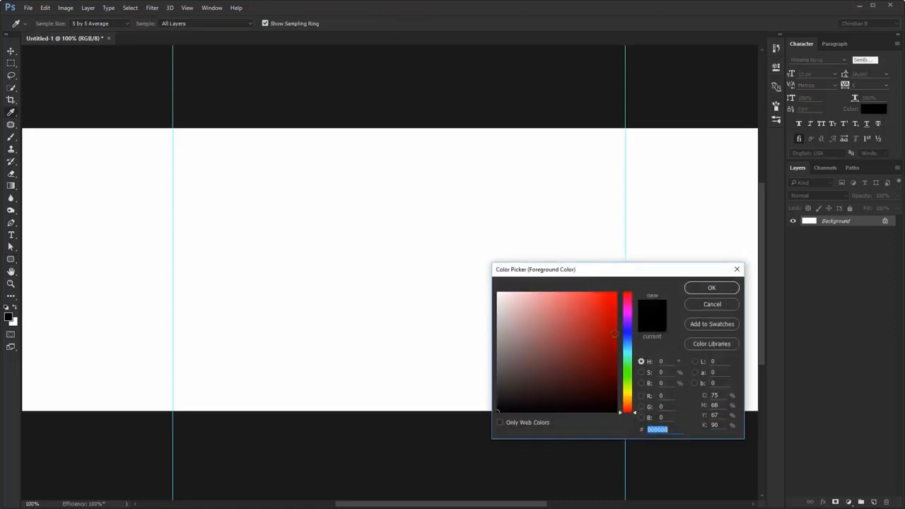
pyautogui.moveTo(597, 324); pyautogui.dragTo(633, 338)
pyautogui.click(707, 287)
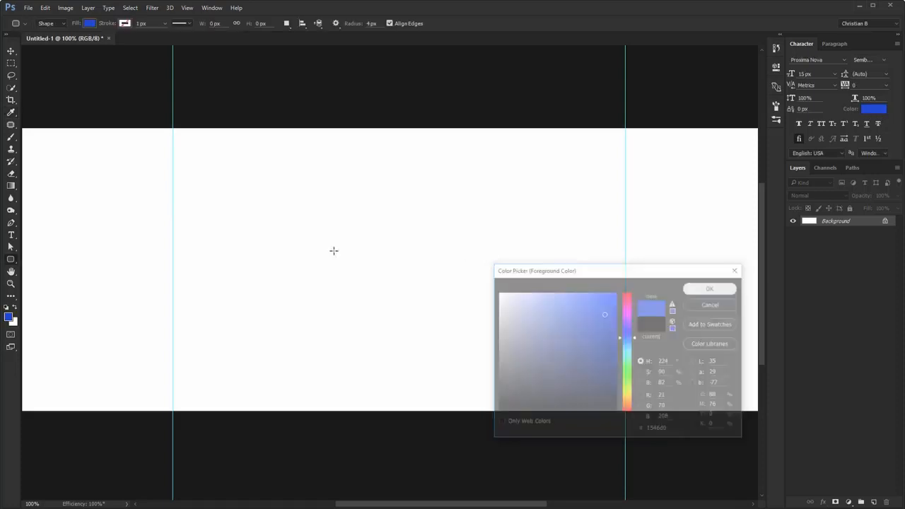
pyautogui.moveTo(172, 233); pyautogui.dragTo(633, 265)
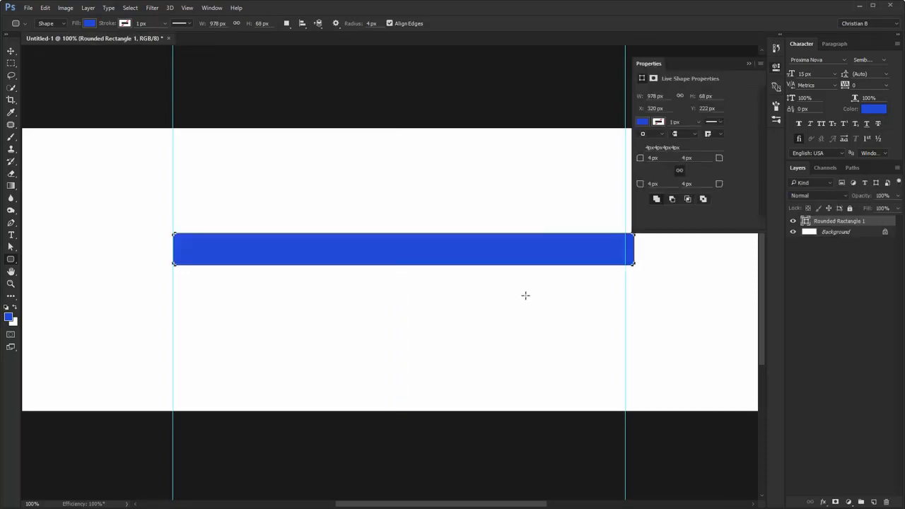
pyautogui.click(774, 68)
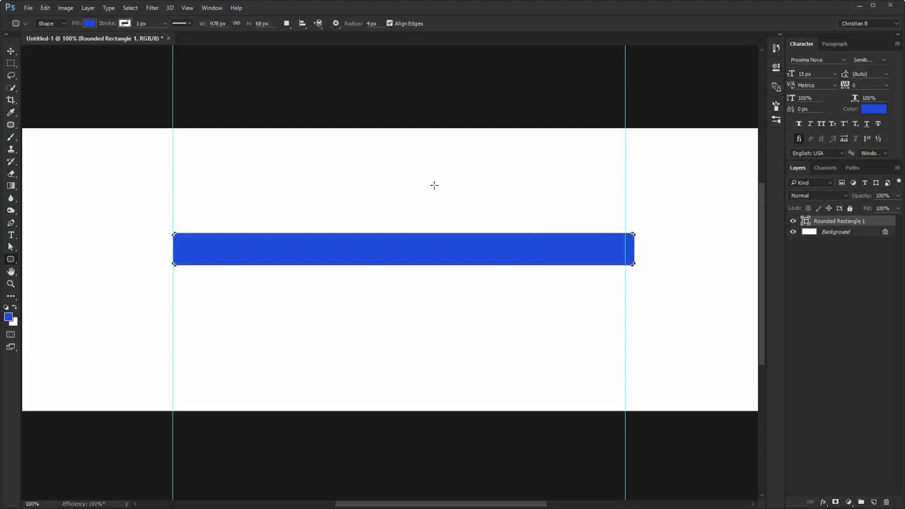
pyautogui.press('v')
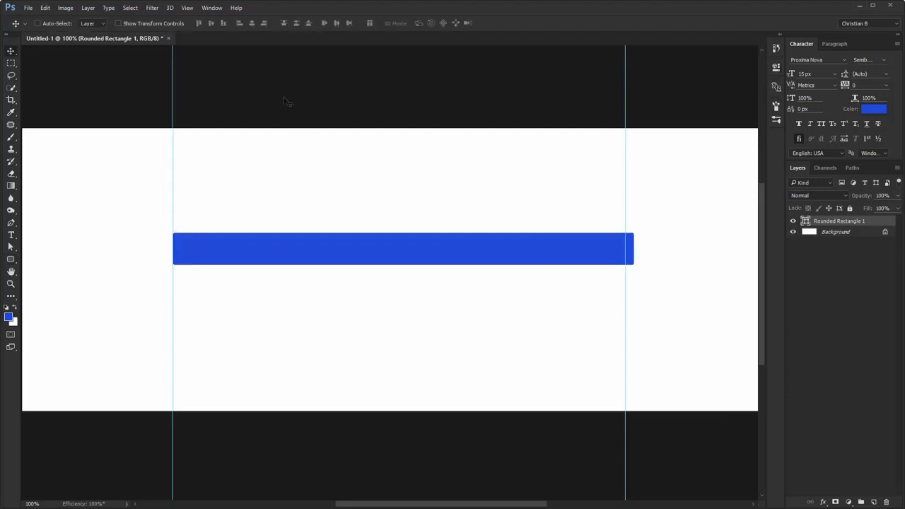
pyautogui.hotkey('ctrl', 'a')
# - Centre the bar horizontally and shift its left end 9 px right
pyautogui.click(252, 23)
pyautogui.hotkey('ctrl', 'd')
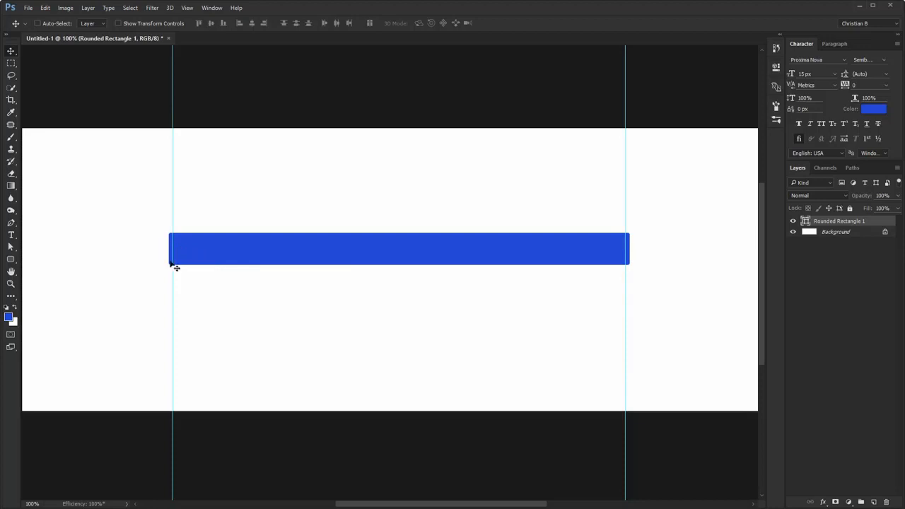
pyautogui.press('z')
pyautogui.moveTo(168, 258); pyautogui.dragTo(228, 301)
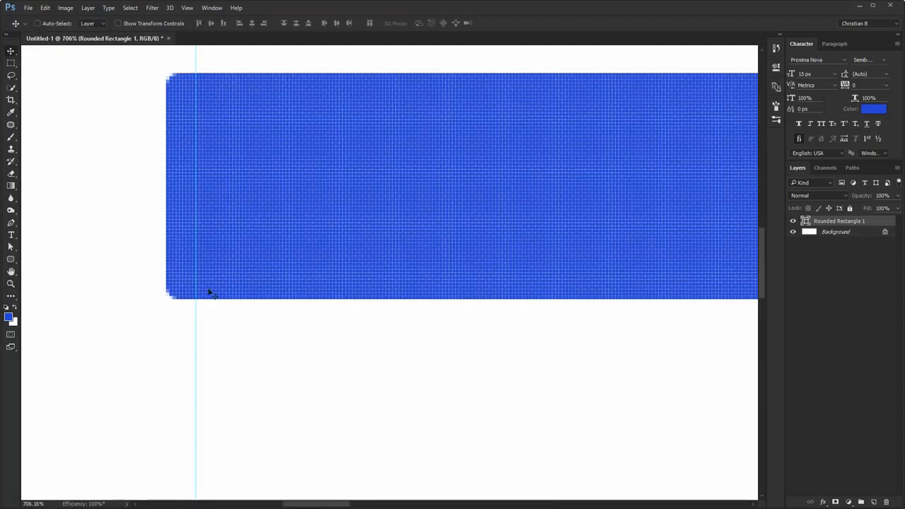
pyautogui.press('m')
pyautogui.moveTo(167, 258); pyautogui.dragTo(194, 274)
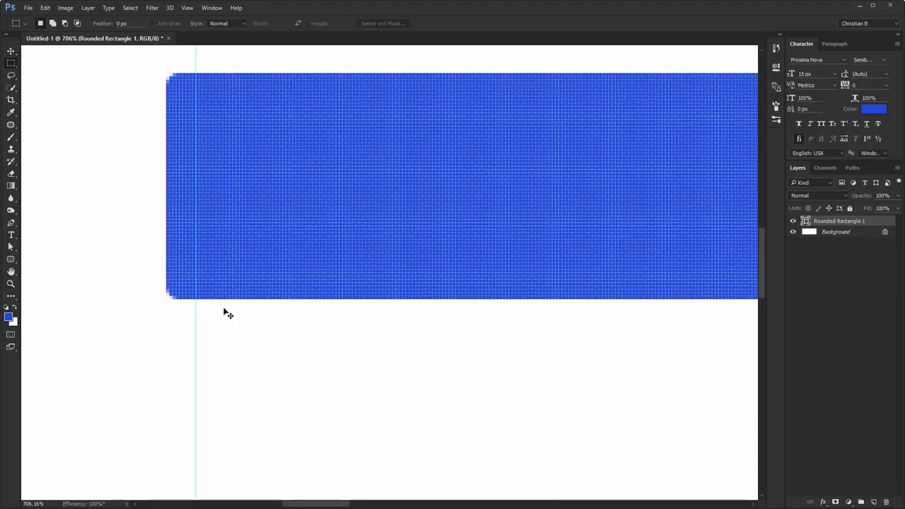
pyautogui.press('v')
pyautogui.moveTo(208, 210); pyautogui.dragTo(242, 203)
pyautogui.hotkey('ctrl', '1')
pyautogui.moveTo(537, 242); pyautogui.dragTo(249, 203)
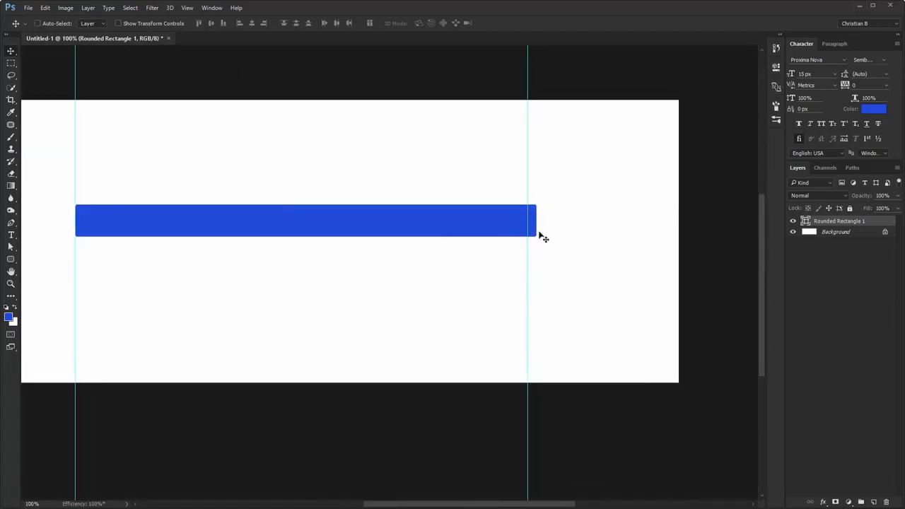
# - Pull the bar's right-end anchor points in to the right guide, making it 960 px wide
pyautogui.press('a')
pyautogui.hotkey('ctrl', 'space')
pyautogui.moveTo(554, 214); pyautogui.dragTo(617, 287)
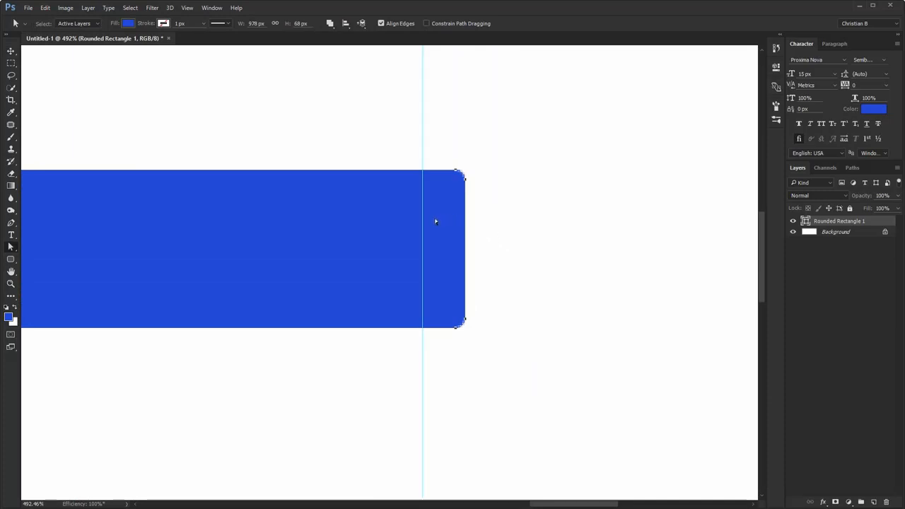
pyautogui.moveTo(435, 215); pyautogui.dragTo(475, 159)
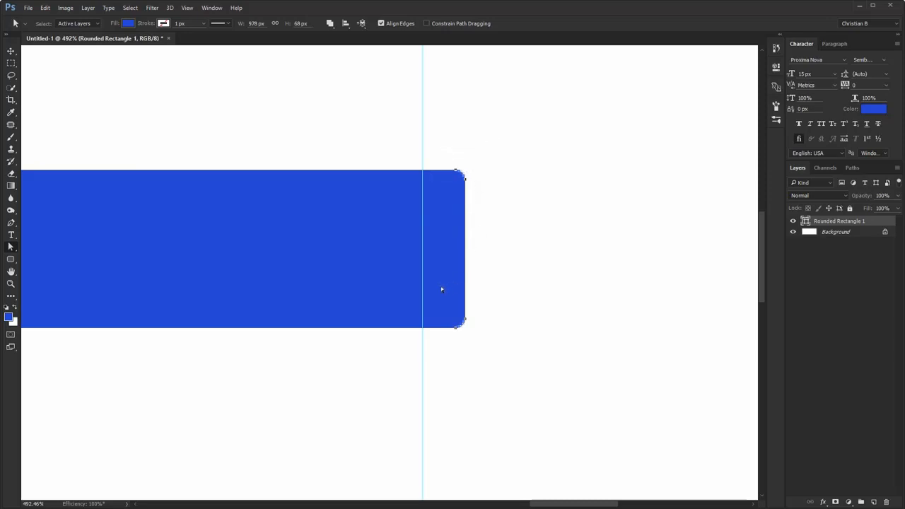
pyautogui.moveTo(440, 286); pyautogui.dragTo(505, 371)
pyautogui.moveTo(464, 267); pyautogui.dragTo(423, 326)
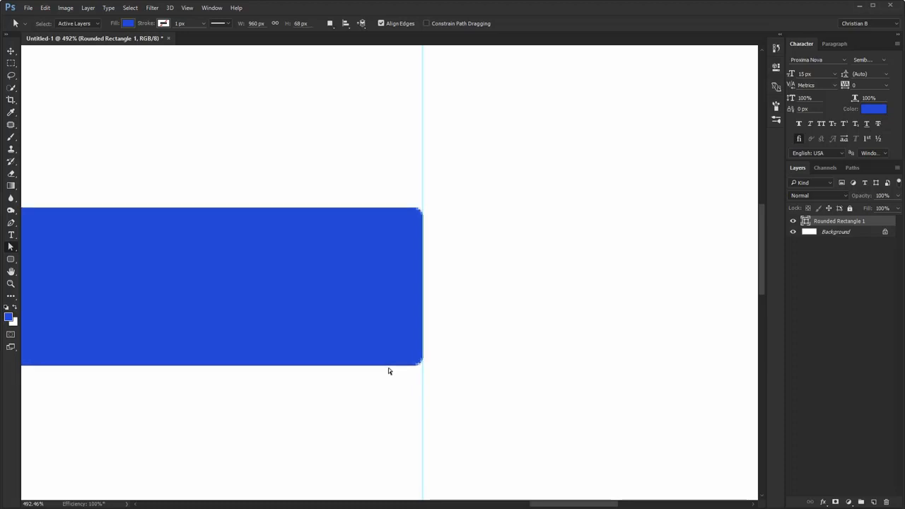
pyautogui.hotkey('ctrl', '1')
pyautogui.moveTo(288, 280); pyautogui.dragTo(513, 276)
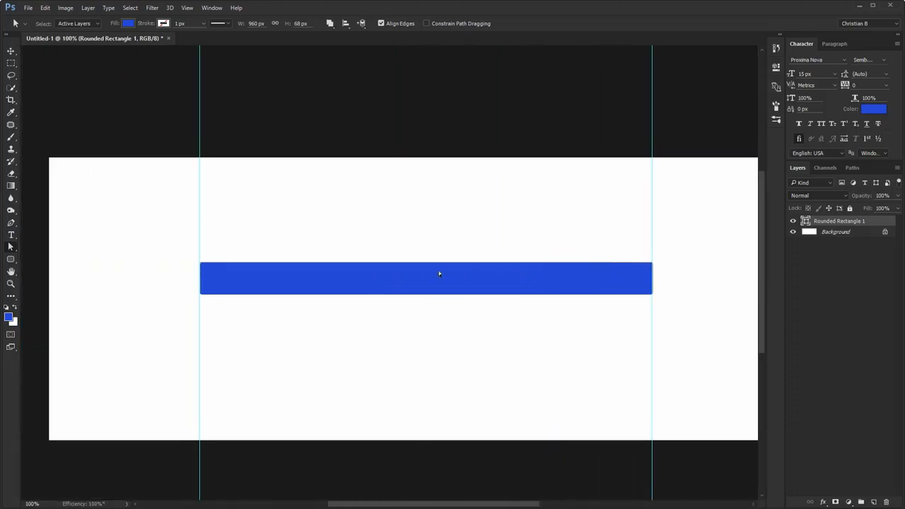
# - Cancel the stray text insertion points on the bar and hide the guides
pyautogui.press('t')
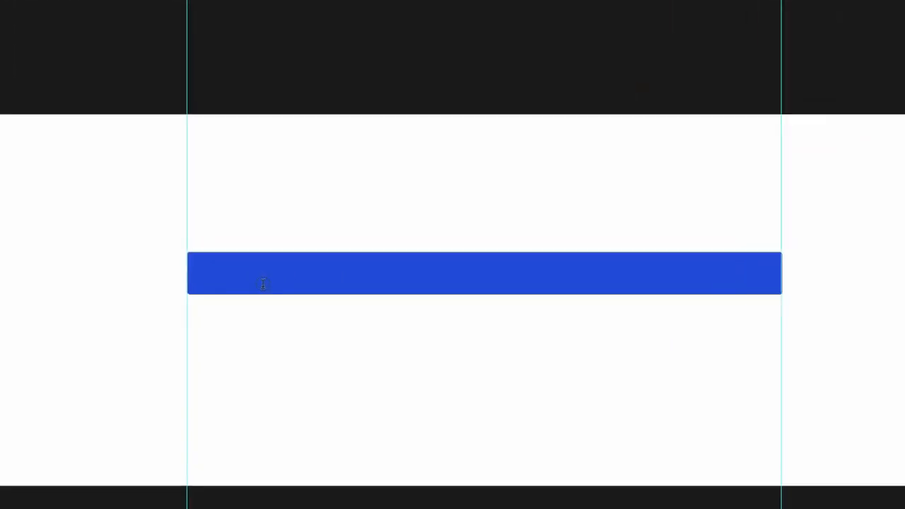
pyautogui.click(301, 258)
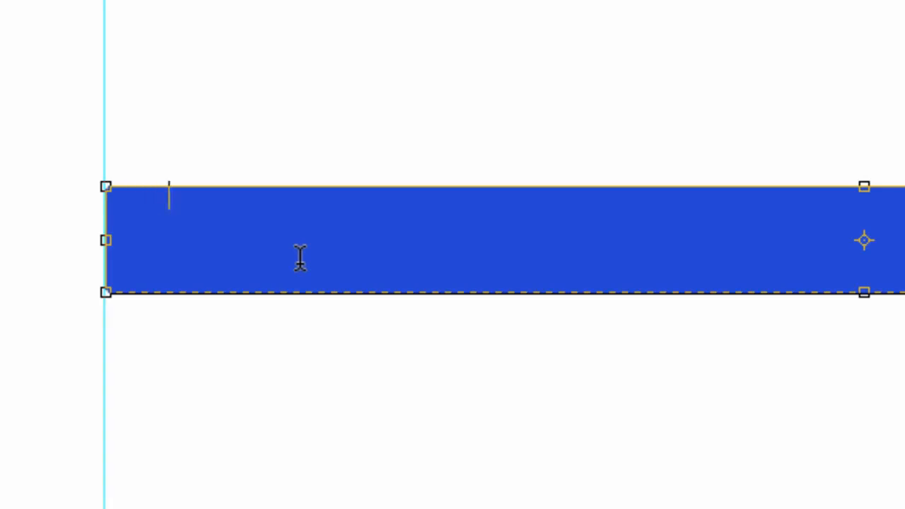
pyautogui.press('Escape')
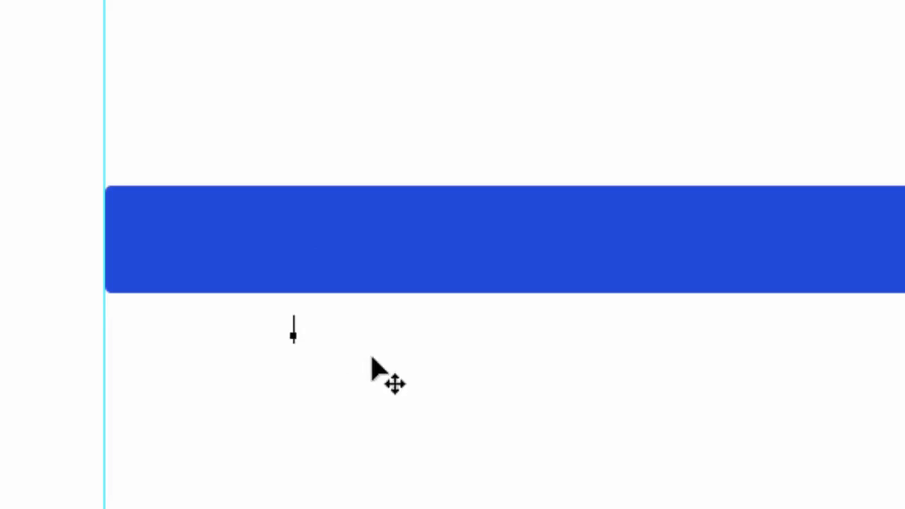
pyautogui.press('Escape')
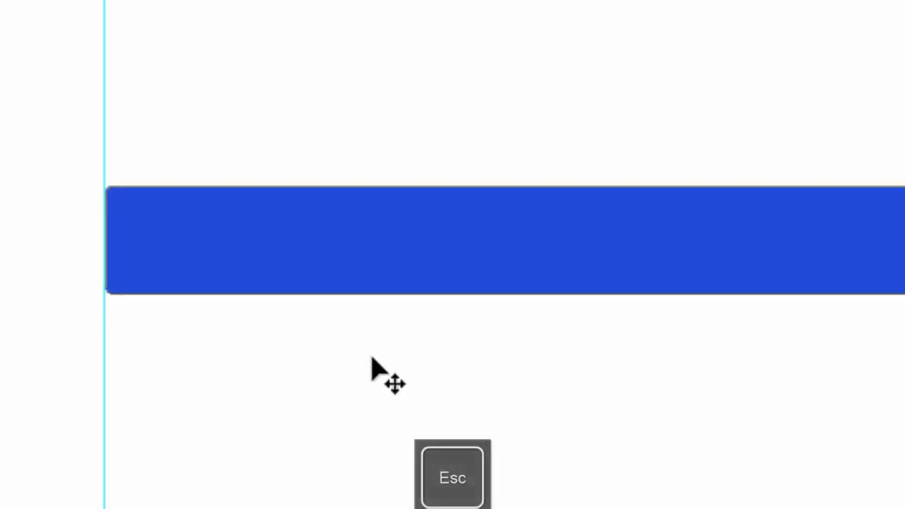
pyautogui.hotkey('ctrl', 'h')
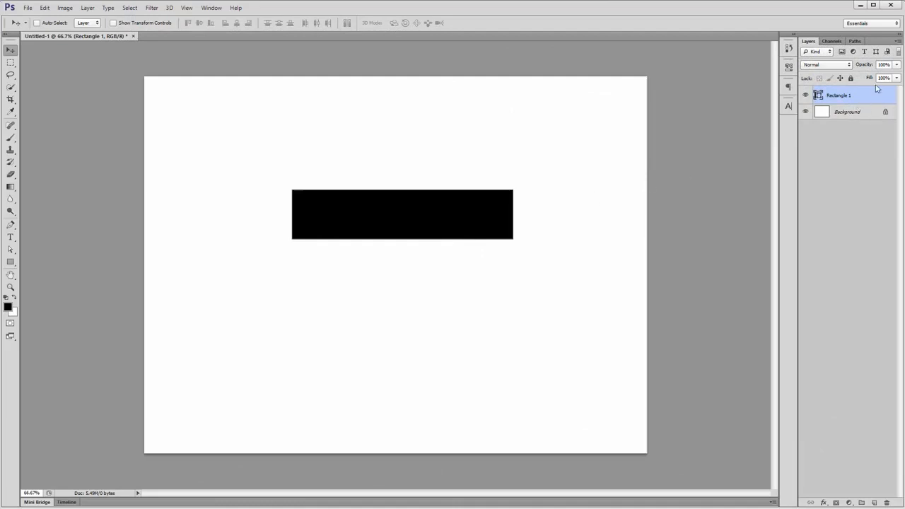
# - Scrub Rectangle 1's Fill down to 0% in the Layers panel
pyautogui.moveTo(868, 80); pyautogui.dragTo(285, 90)
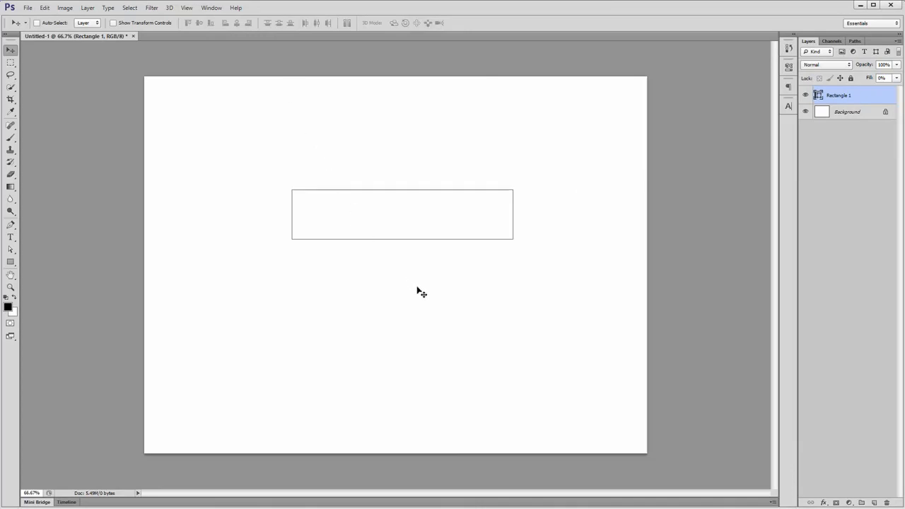
# - Add a light grey stroke effect to the rectangle, then darken it to mid grey 757575
pyautogui.click(823, 502)
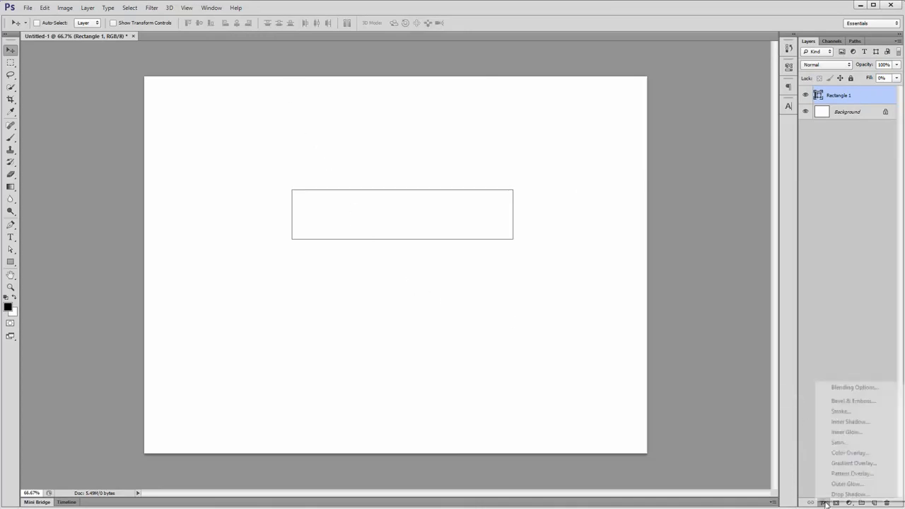
pyautogui.click(858, 413)
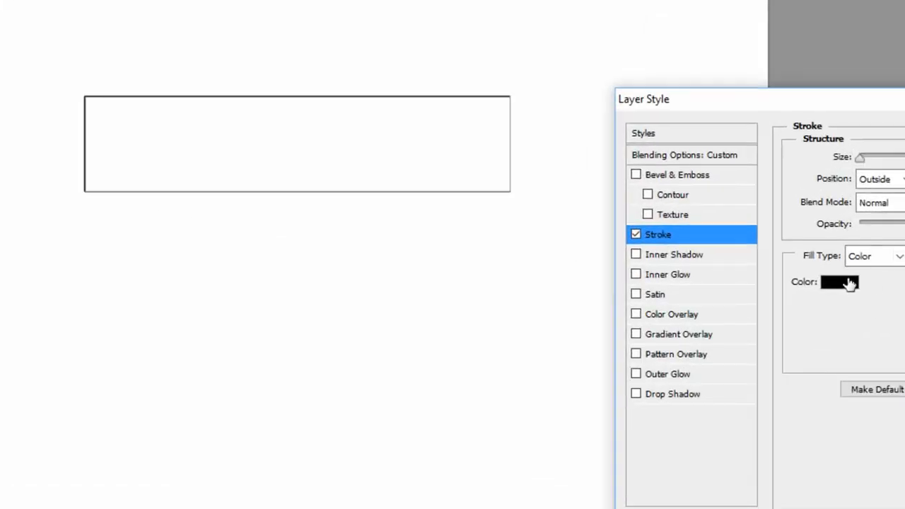
pyautogui.click(848, 283)
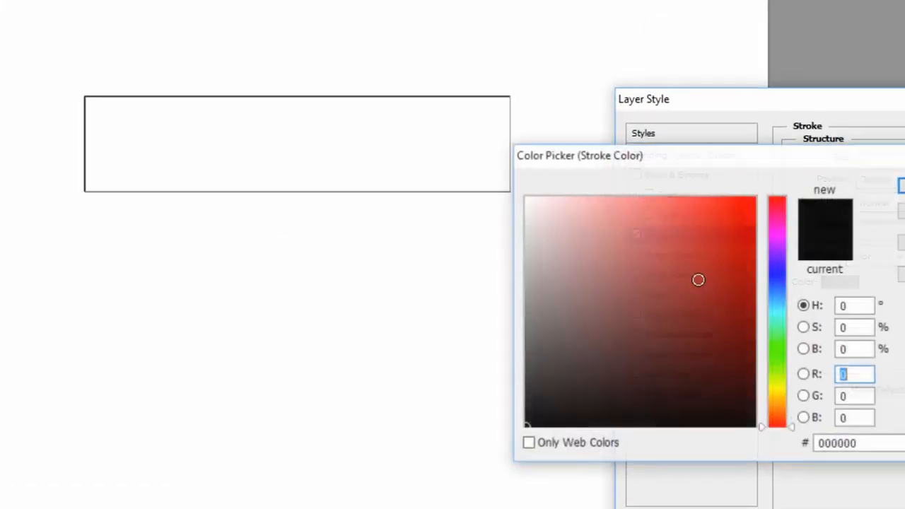
pyautogui.moveTo(541, 256)
pyautogui.mouseDown()
pyautogui.moveTo(549, 243)
pyautogui.moveTo(526, 235)
pyautogui.mouseUp()
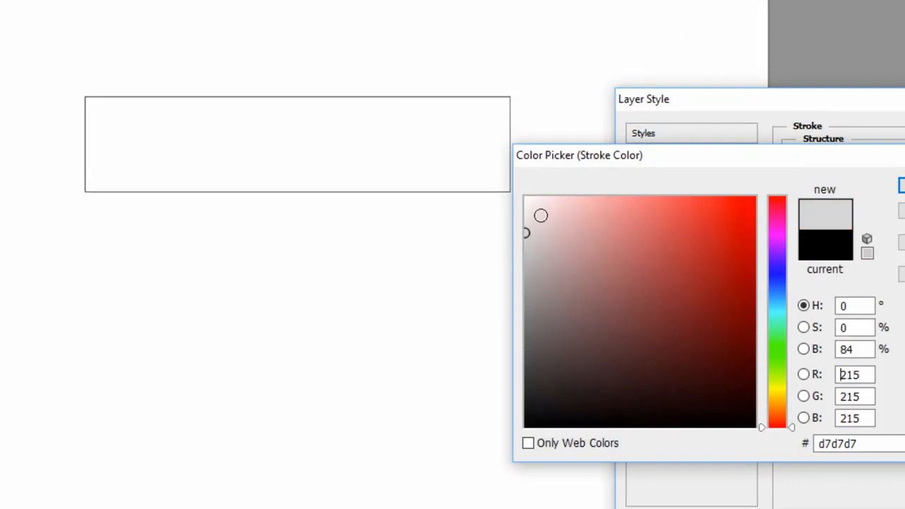
pyautogui.click(902, 185)
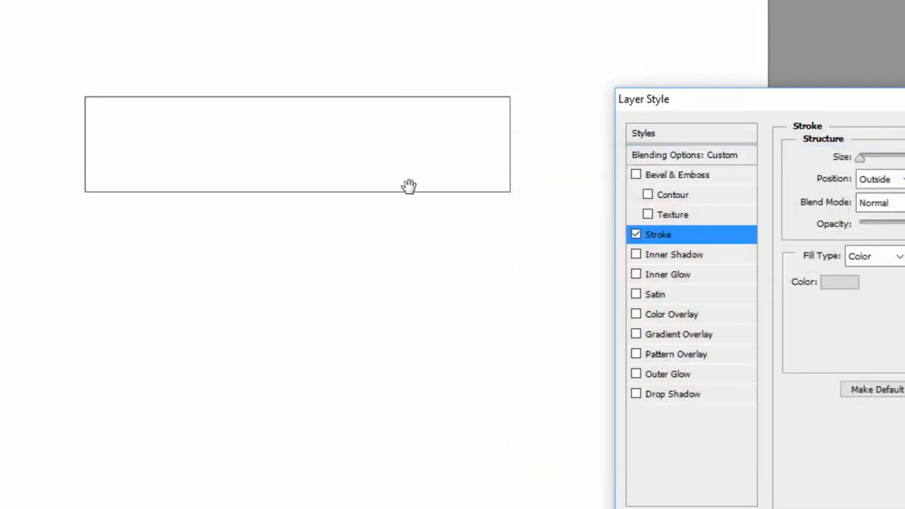
pyautogui.moveTo(731, 106); pyautogui.dragTo(645, 60)
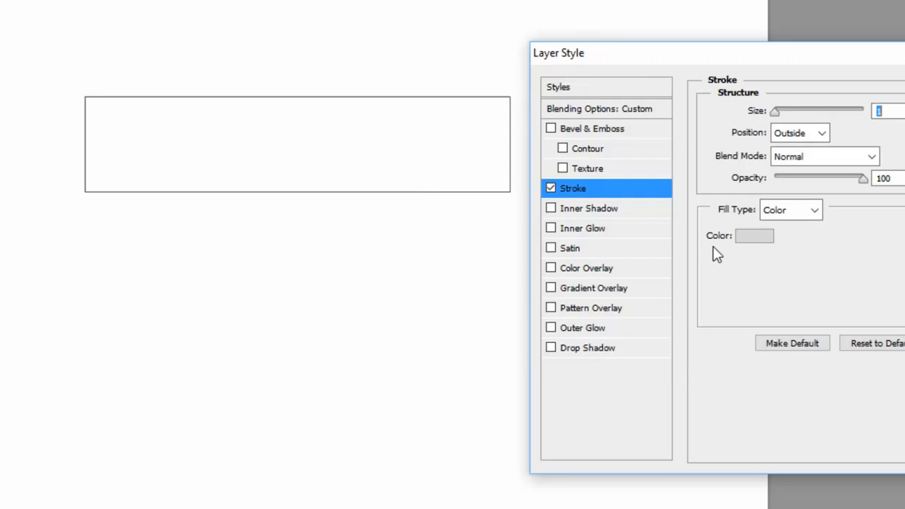
pyautogui.click(904, 92)
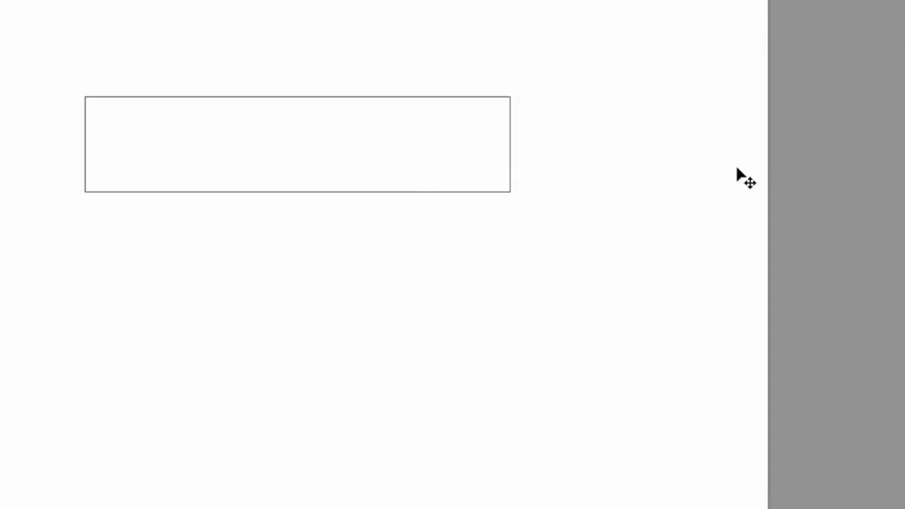
pyautogui.hotkey('ctrl', 'h')
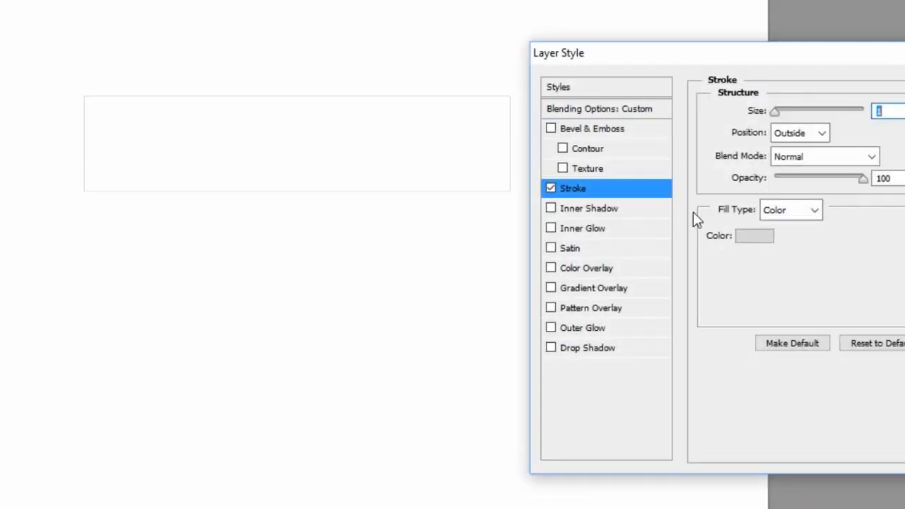
pyautogui.click(727, 241)
pyautogui.moveTo(553, 237)
pyautogui.mouseDown()
pyautogui.moveTo(524, 212)
pyautogui.moveTo(529, 330)
pyautogui.moveTo(457, 266)
pyautogui.moveTo(529, 264)
pyautogui.moveTo(520, 229)
pyautogui.moveTo(488, 232)
pyautogui.moveTo(513, 219)
pyautogui.mouseUp()
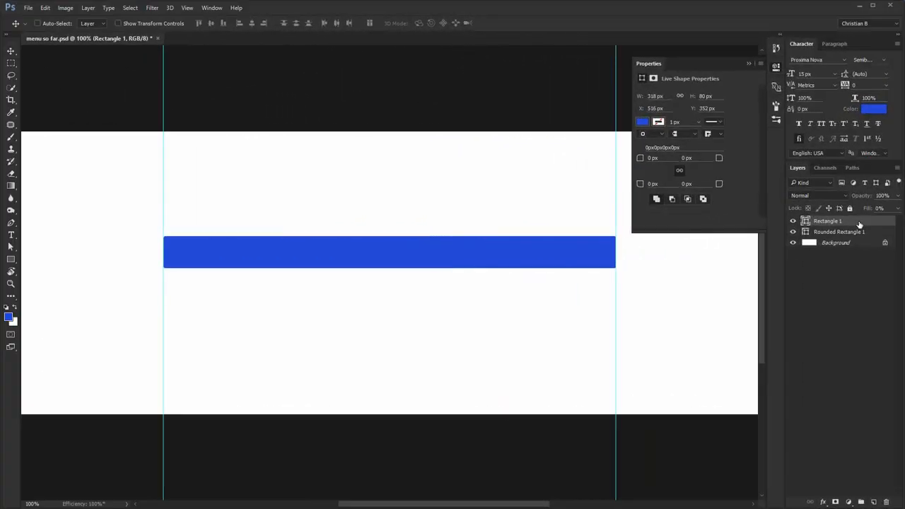
# - Enable a green stroke on Rectangle 1
pyautogui.doubleClick(851, 224)
pyautogui.click(523, 323)
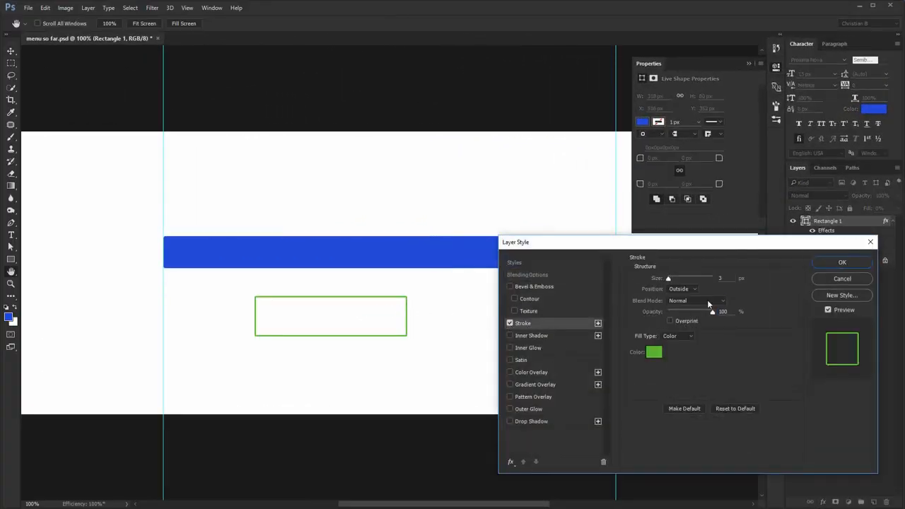
pyautogui.click(831, 263)
pyautogui.press('v')
# - Draw a smaller Rectangle 2 below the bar with 0% fill and the same green stroke
pyautogui.press('u')
pyautogui.moveTo(393, 346); pyautogui.dragTo(482, 366)
pyautogui.doubleClick(862, 224)
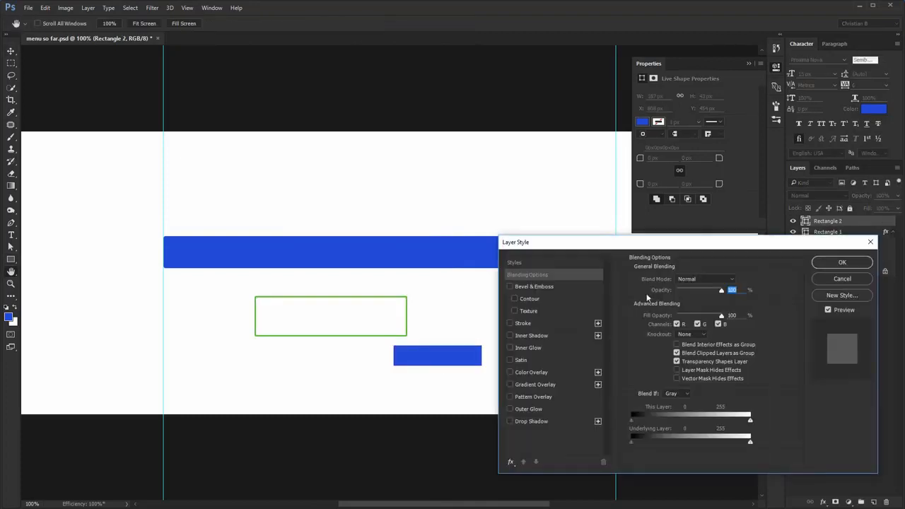
pyautogui.press('Escape')
pyautogui.hotkey('shift', '0')
pyautogui.hotkey('shift', '0')
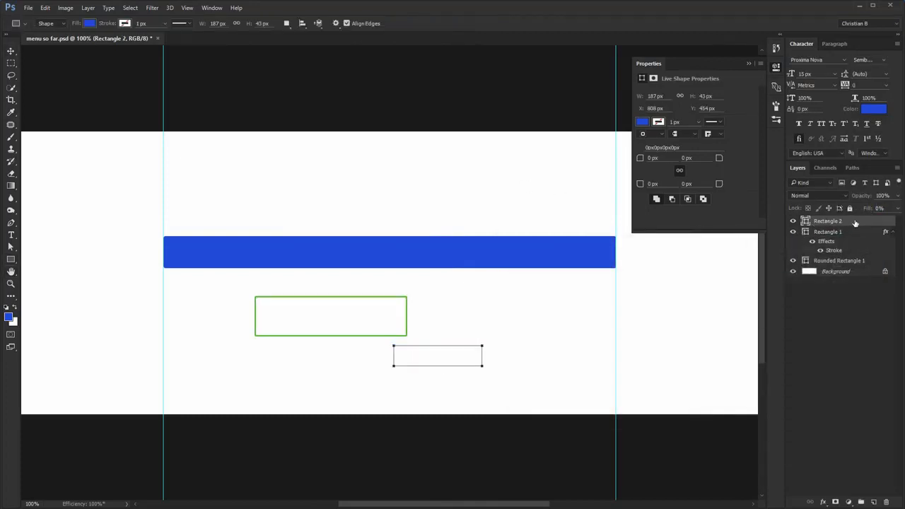
pyautogui.doubleClick(854, 222)
pyautogui.click(523, 323)
pyautogui.click(841, 262)
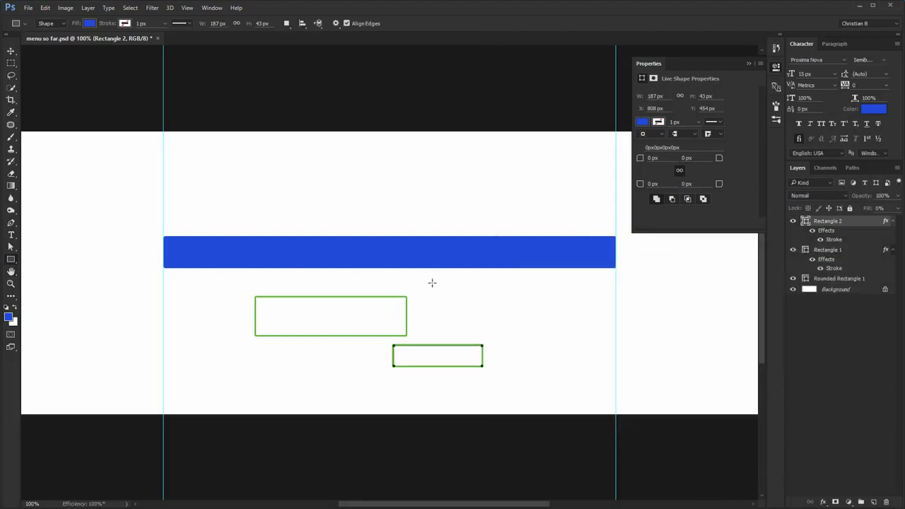
pyautogui.press('v')
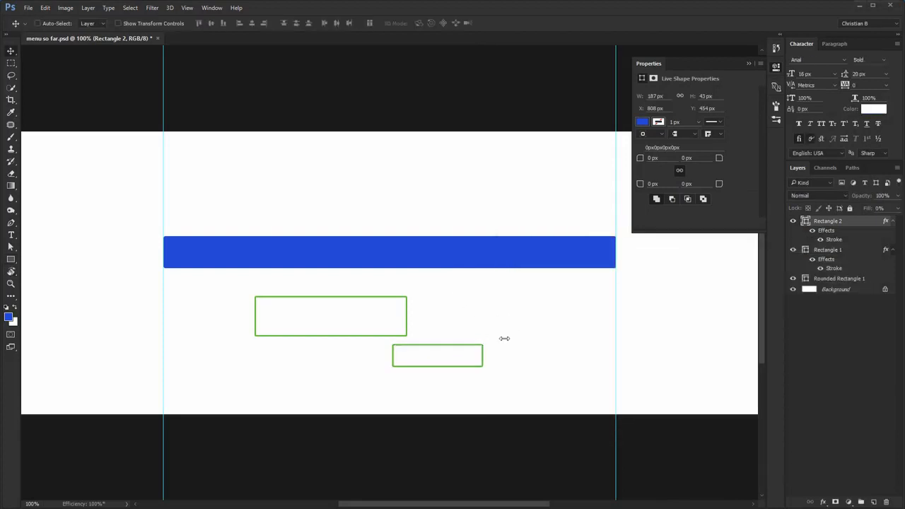
pyautogui.click(775, 67)
# - Delete the green outline rectangles, hide the guides and paste the menu labels onto the blue bar
pyautogui.press('t')
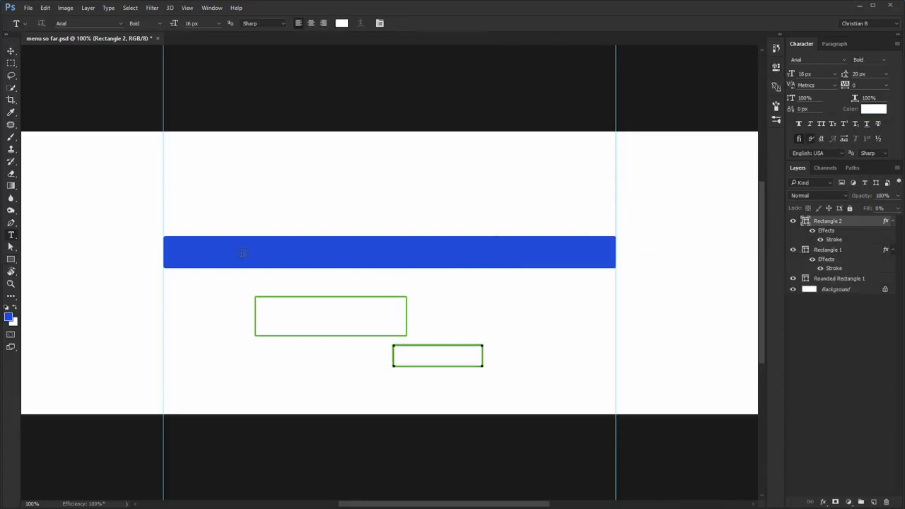
pyautogui.press('Delete')
pyautogui.press('Delete')
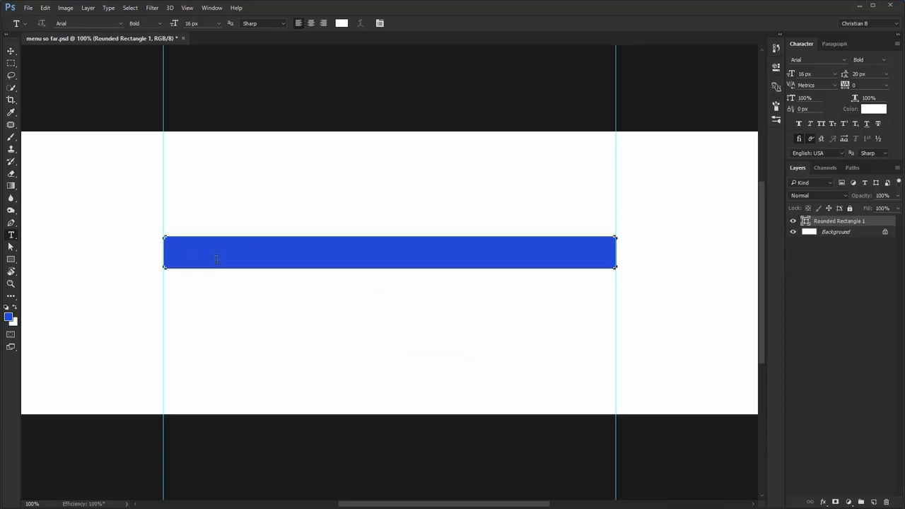
pyautogui.hotkey('ctrl', ';')
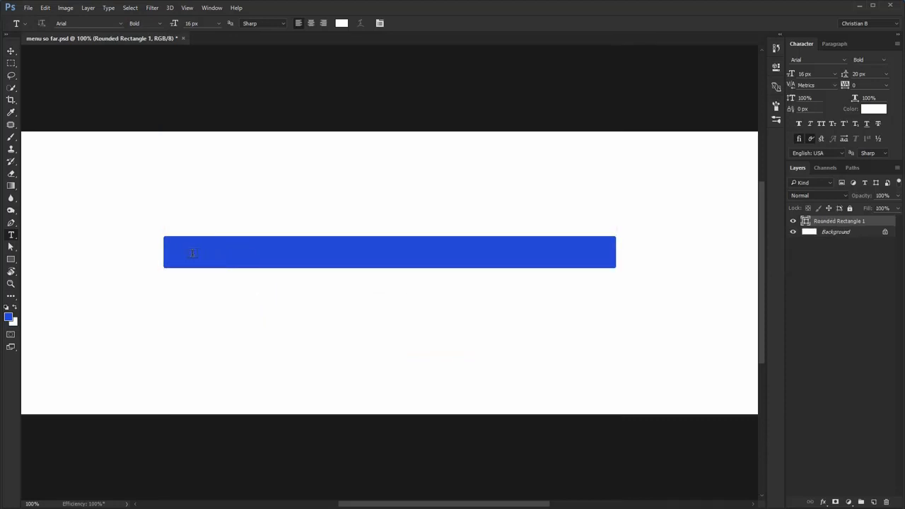
pyautogui.click(192, 253)
pyautogui.write('Home Projects Portfolio About Us Blog Pricing Contact Us')
pyautogui.hotkey('ctrl', 'Return')
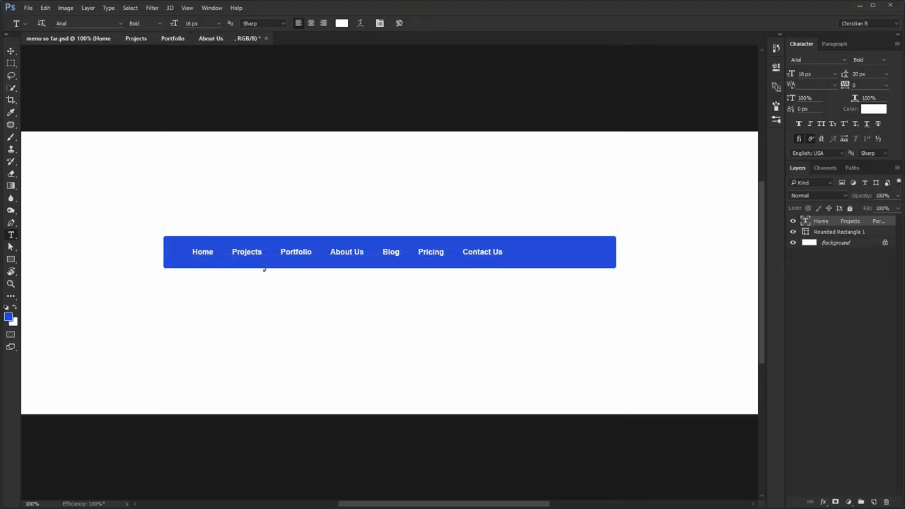
pyautogui.press('v')
pyautogui.moveTo(373, 247); pyautogui.dragTo(364, 251)
pyautogui.scroll(4, 212, 253)
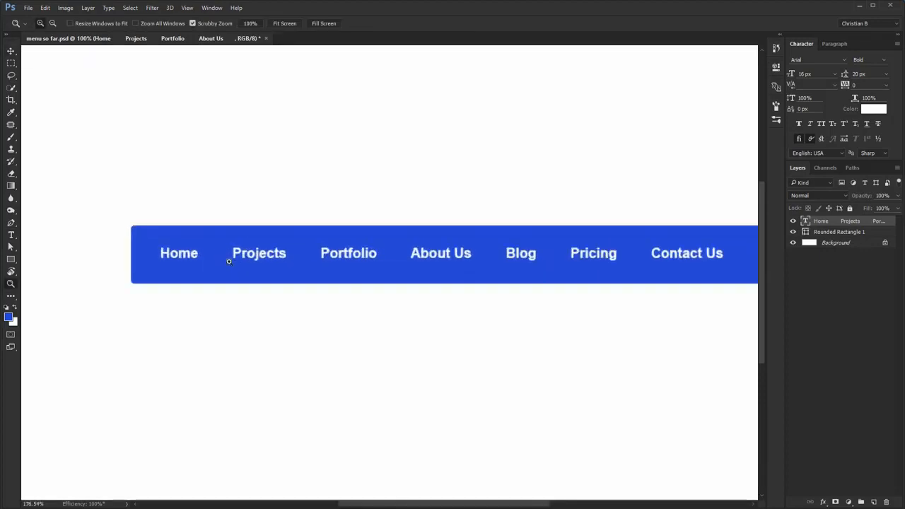
# - Widen the gaps after Home, Projects and Portfolio with copied spacing
pyautogui.doubleClick(221, 255)
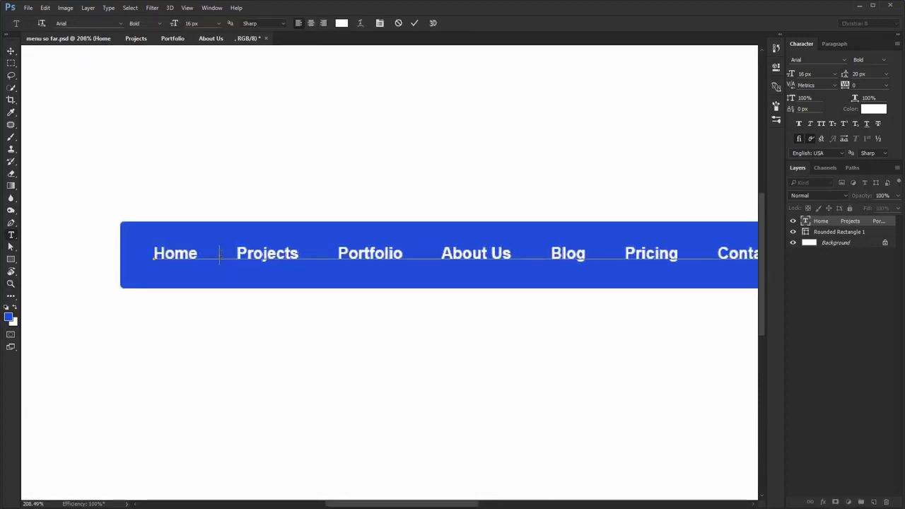
pyautogui.moveTo(198, 255); pyautogui.dragTo(253, 255)
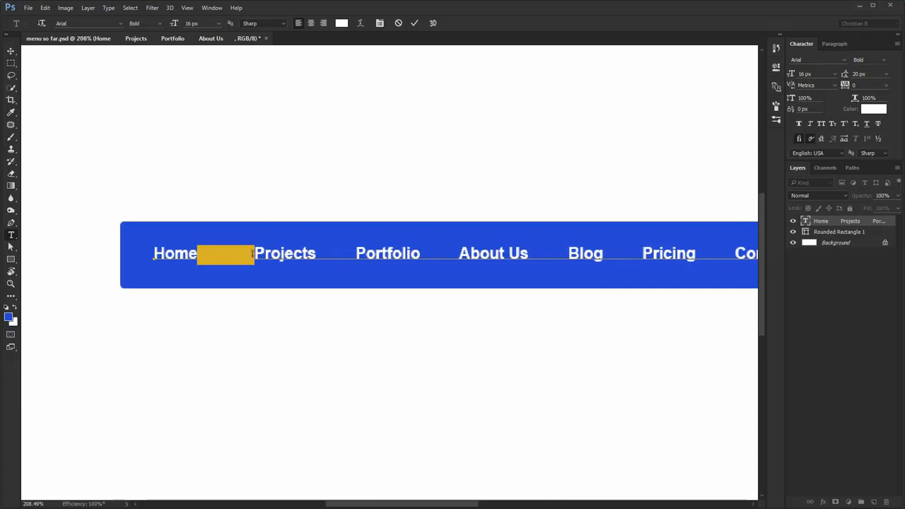
pyautogui.hotkey('ctrl', 'c')
pyautogui.moveTo(316, 254); pyautogui.dragTo(355, 255)
pyautogui.hotkey('ctrl', 'v')
pyautogui.moveTo(436, 255); pyautogui.dragTo(386, 238)
pyautogui.hotkey('ctrl', 'v')
pyautogui.hotkey('ctrl', '1')
pyautogui.hotkey('ctrl', 'Return')
# - Widen the gaps after About Us, Blog and Pricing the same way and commit the menu text
pyautogui.scroll(5, 389, 237)
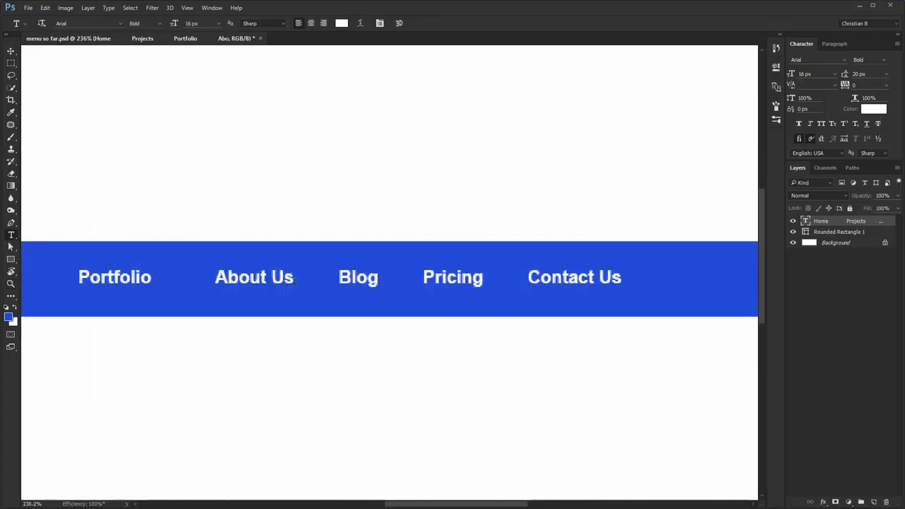
pyautogui.moveTo(294, 279); pyautogui.dragTo(441, 277)
pyautogui.hotkey('ctrl', 'v')
pyautogui.click(412, 276)
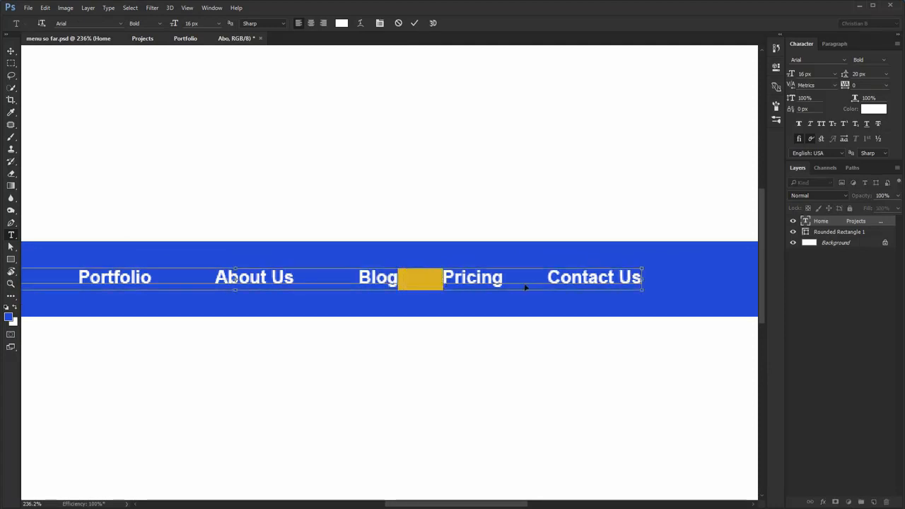
pyautogui.hotkey('ctrl', 'v')
pyautogui.moveTo(523, 278); pyautogui.dragTo(567, 277)
pyautogui.hotkey('ctrl', 'v')
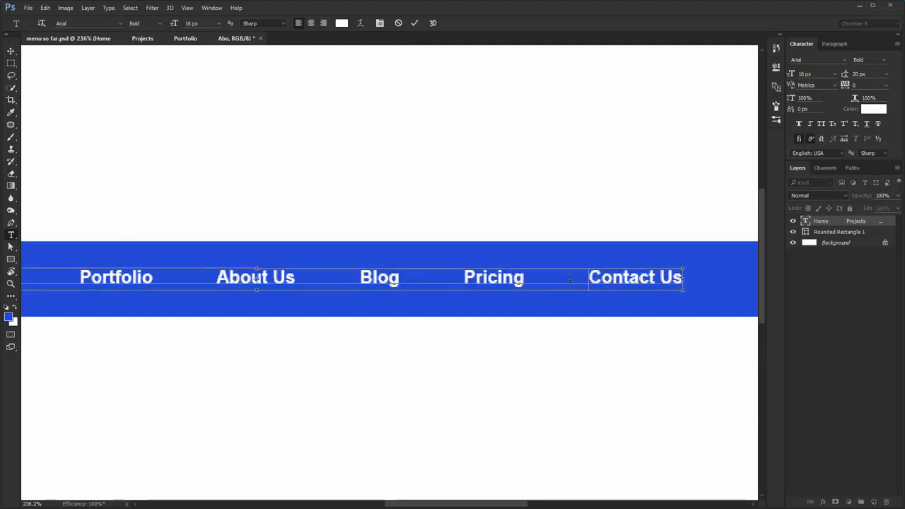
pyautogui.hotkey('ctrl', '1')
pyautogui.hotkey('ctrl', 'Return')
pyautogui.press('v')
pyautogui.keyDown('ctrl'); pyautogui.click(569, 278); pyautogui.keyUp('ctrl')
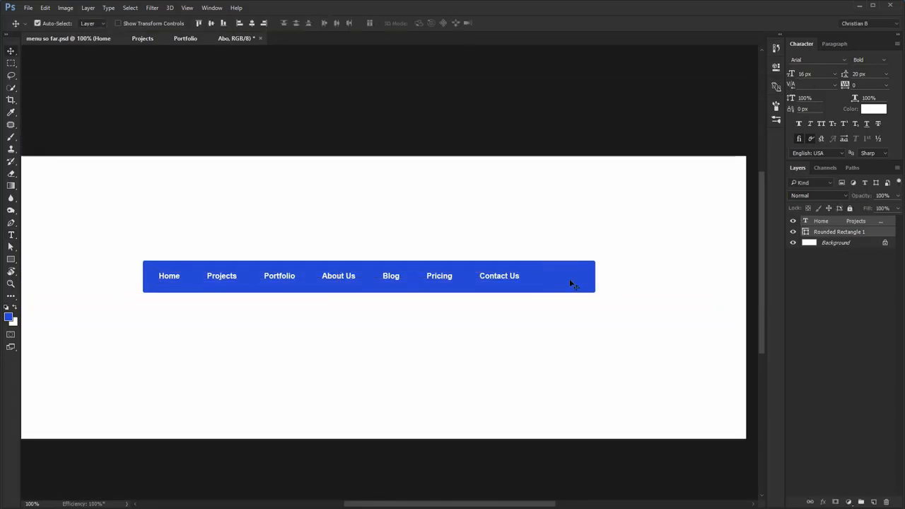
# - Align the menu labels to the vertical centre of the blue bar
pyautogui.click(211, 24)
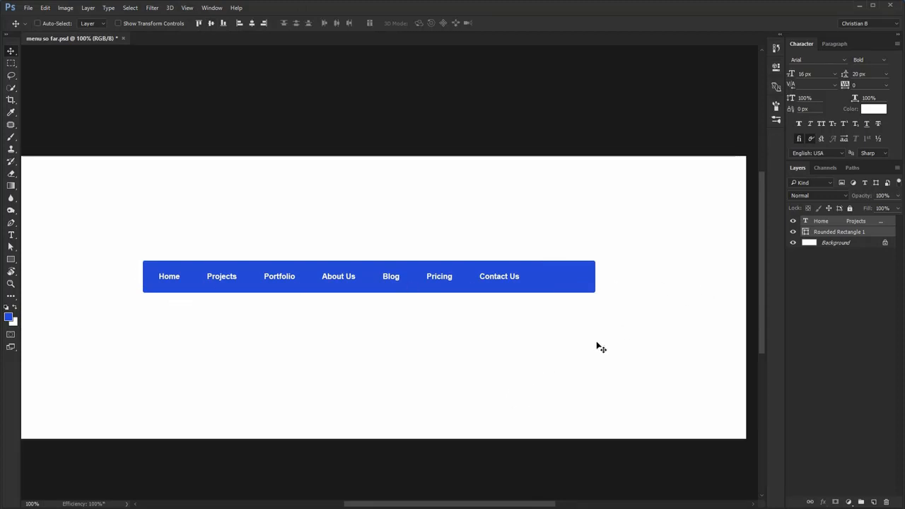
pyautogui.click(837, 222)
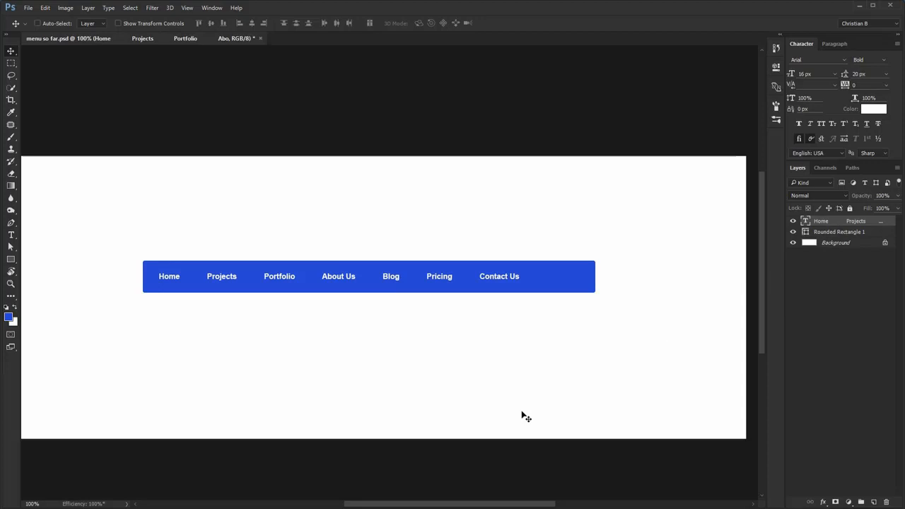
pyautogui.click(211, 8)
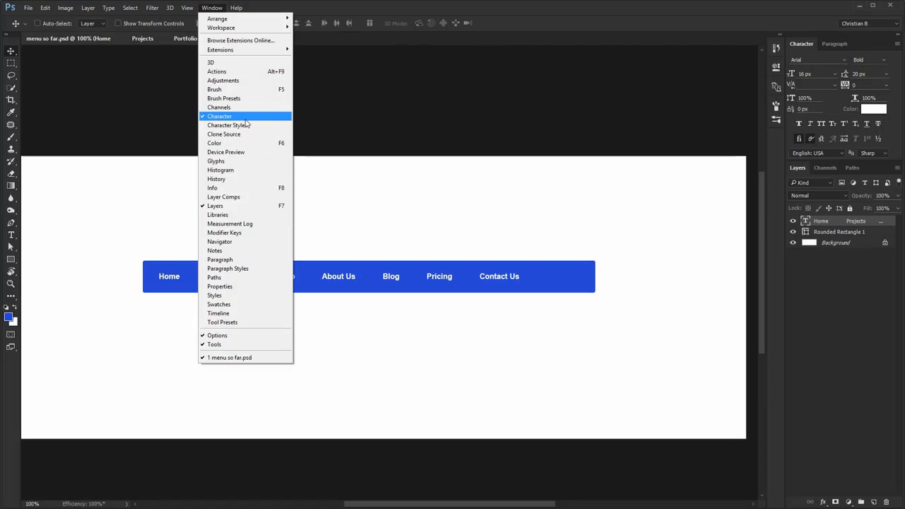
pyautogui.click(662, 162)
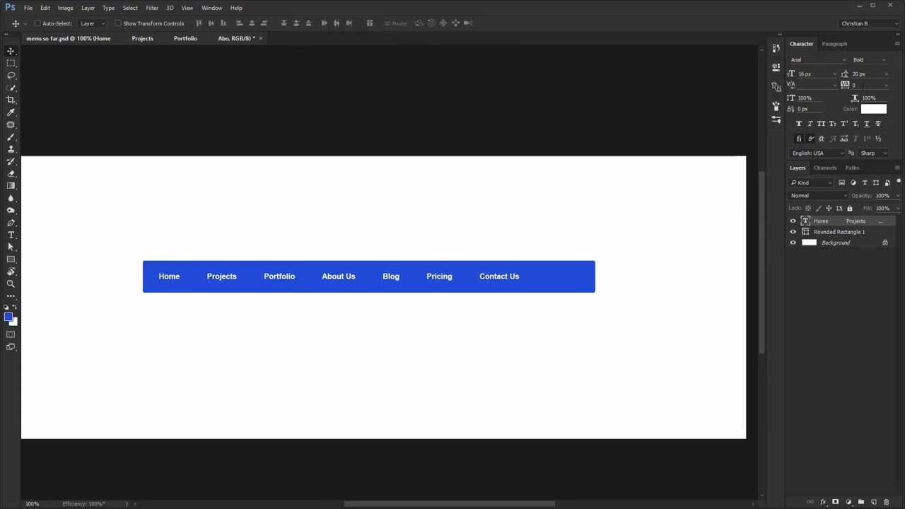
# - Set the menu text anti-aliasing to Smooth and leading to Auto
pyautogui.click(877, 153)
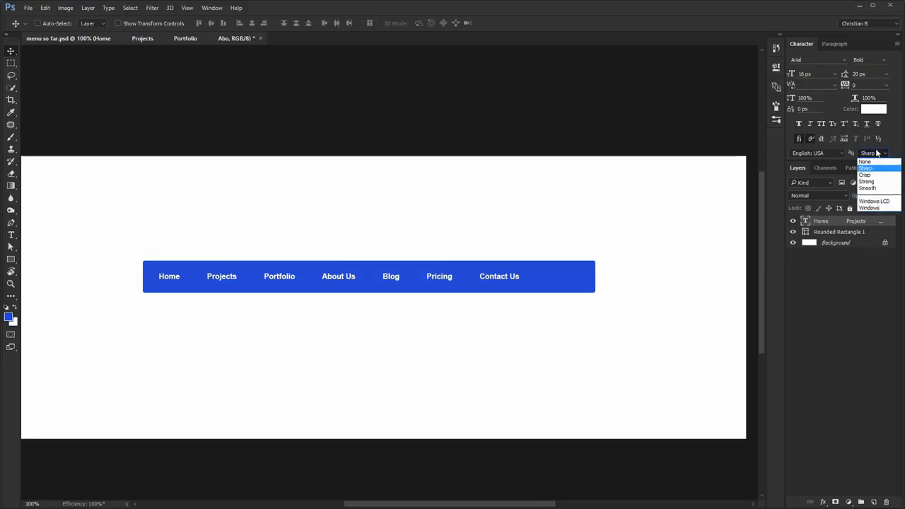
pyautogui.click(872, 189)
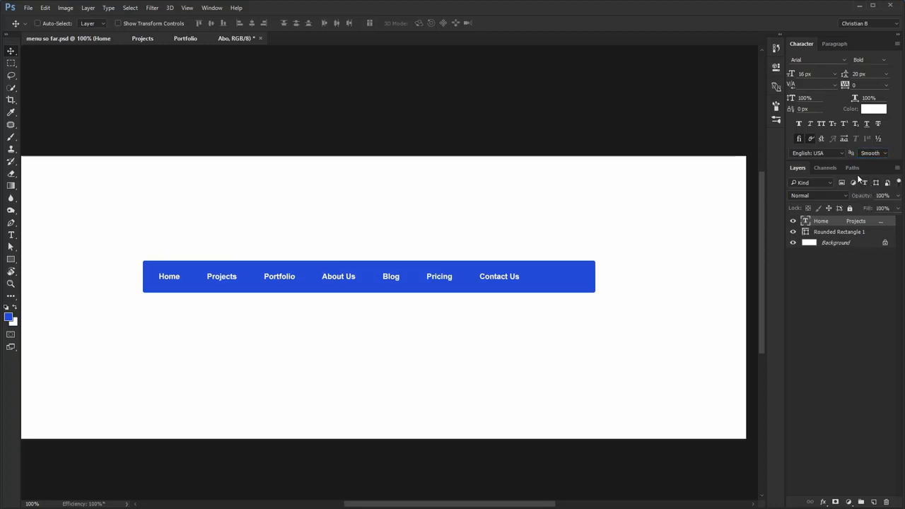
pyautogui.click(883, 75)
pyautogui.click(880, 84)
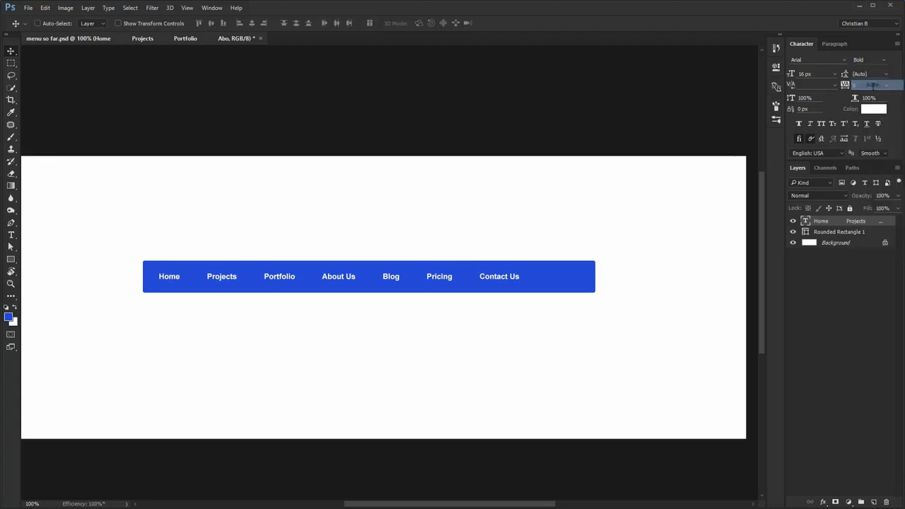
# - Set the menu text to 13 px, toggle all caps on and off, then enter 16 px
pyautogui.click(819, 73)
pyautogui.press('Down')
pyautogui.write('13')
pyautogui.press('Return')
pyautogui.click(821, 124)
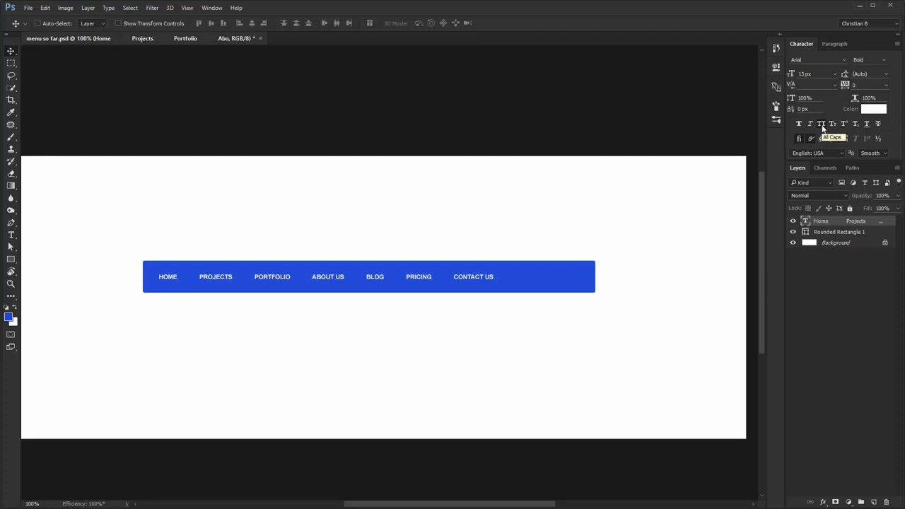
pyautogui.click(821, 124)
pyautogui.click(816, 74)
pyautogui.write('16')
pyautogui.press('Return')
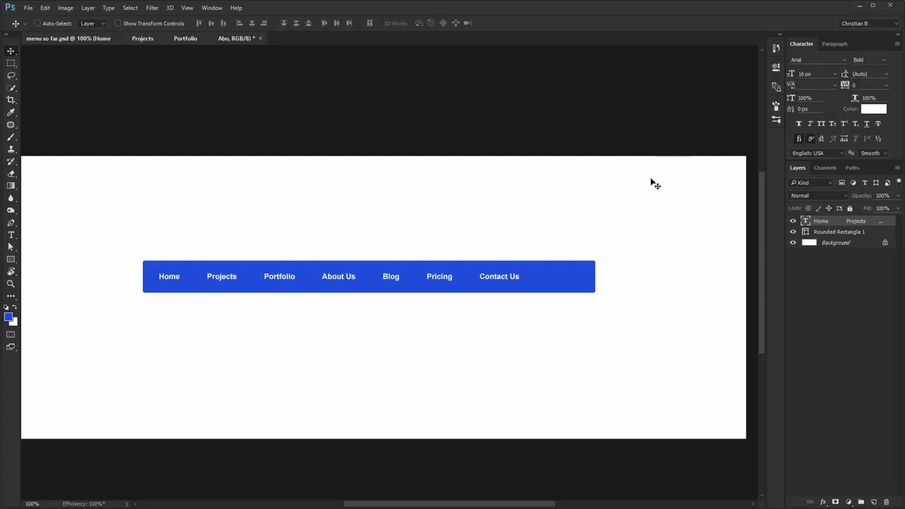
# - Try menu font sizes of 30, 20 and 17 px
pyautogui.click(817, 74)
pyautogui.write('30')
pyautogui.press('Return')
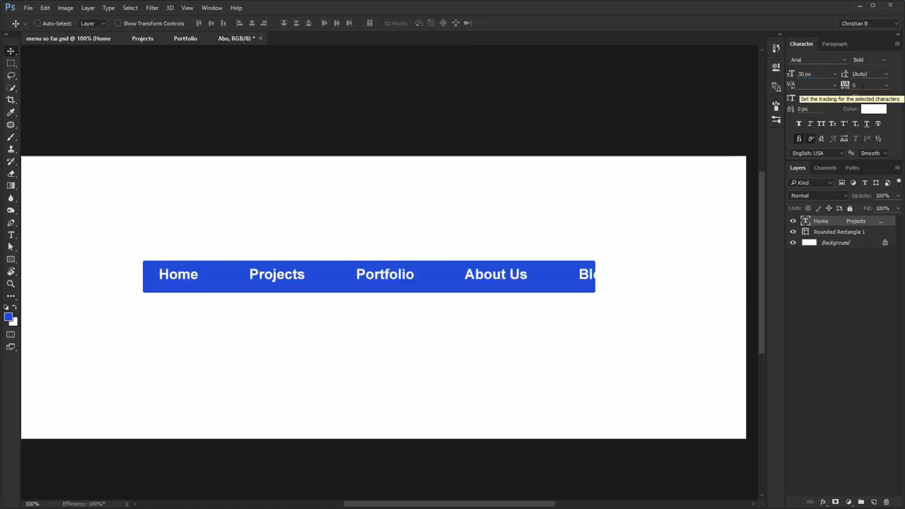
pyautogui.click(820, 75)
pyautogui.write('20')
pyautogui.press('Return')
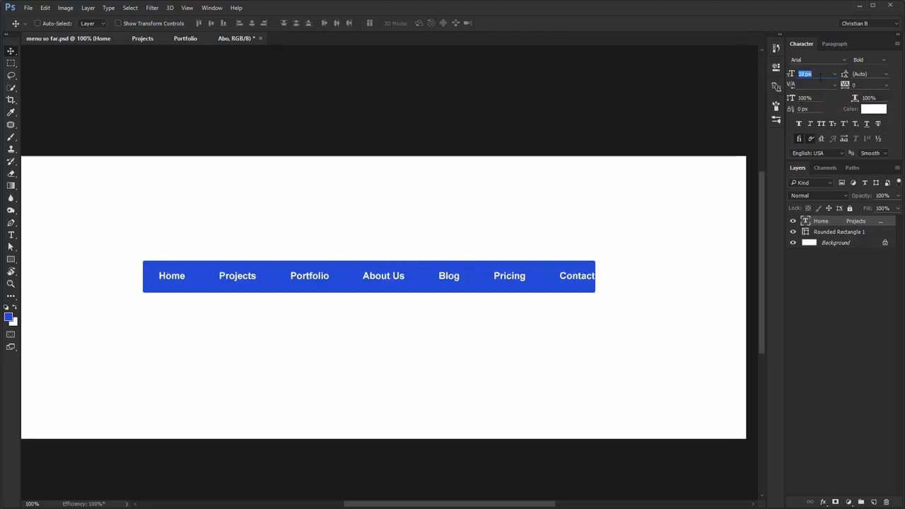
pyautogui.write('17')
pyautogui.press('Return')
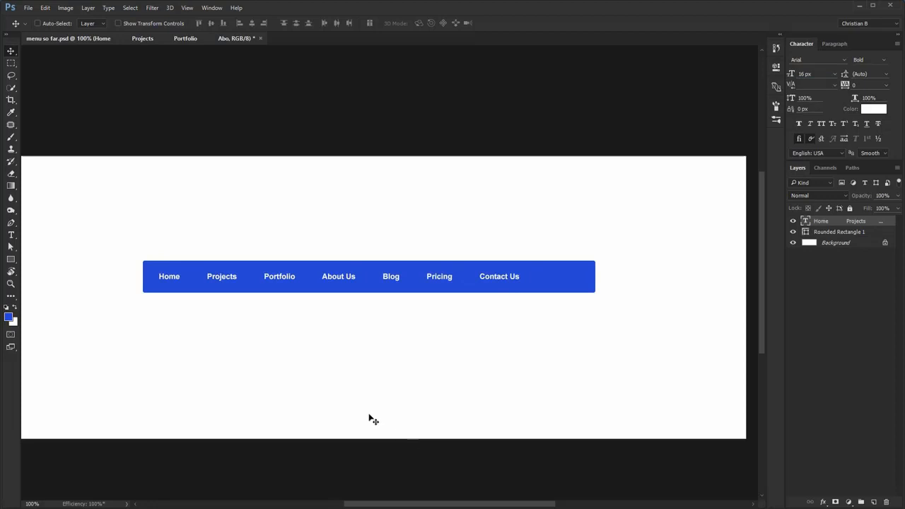
pyautogui.keyDown('ctrl'); pyautogui.click(586, 282); pyautogui.keyUp('ctrl')
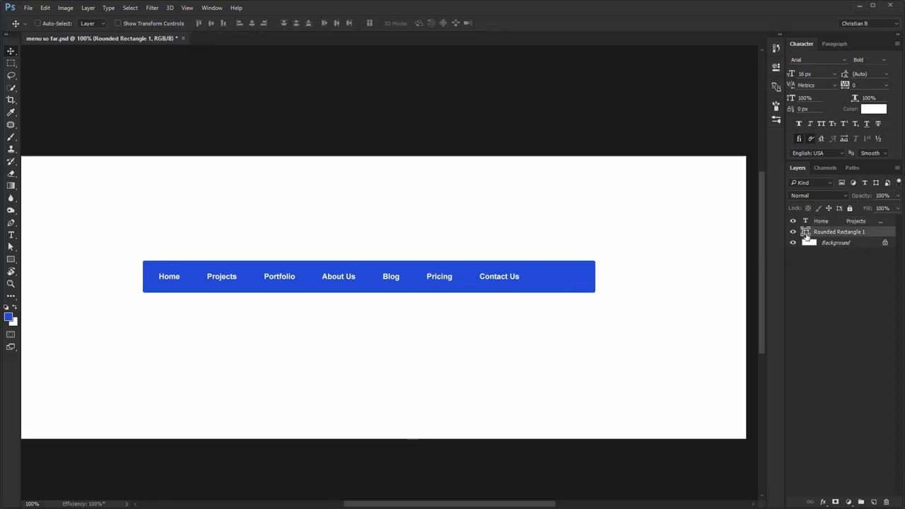
# - Try a bright yellow bar with black 000000 menu text, then undo both
pyautogui.doubleClick(805, 232)
pyautogui.click(626, 393)
pyautogui.moveTo(609, 334); pyautogui.dragTo(616, 294)
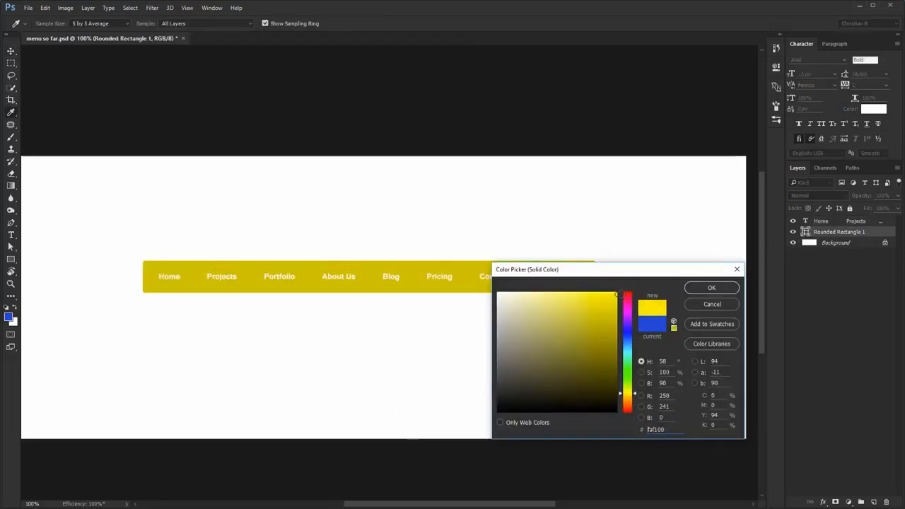
pyautogui.press('Return')
pyautogui.click(830, 221)
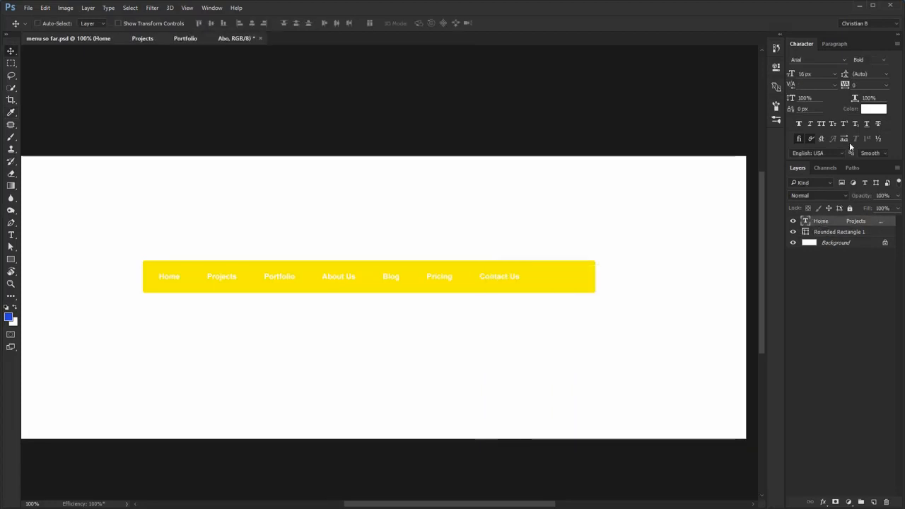
pyautogui.click(870, 111)
pyautogui.write('000000')
pyautogui.press('Return')
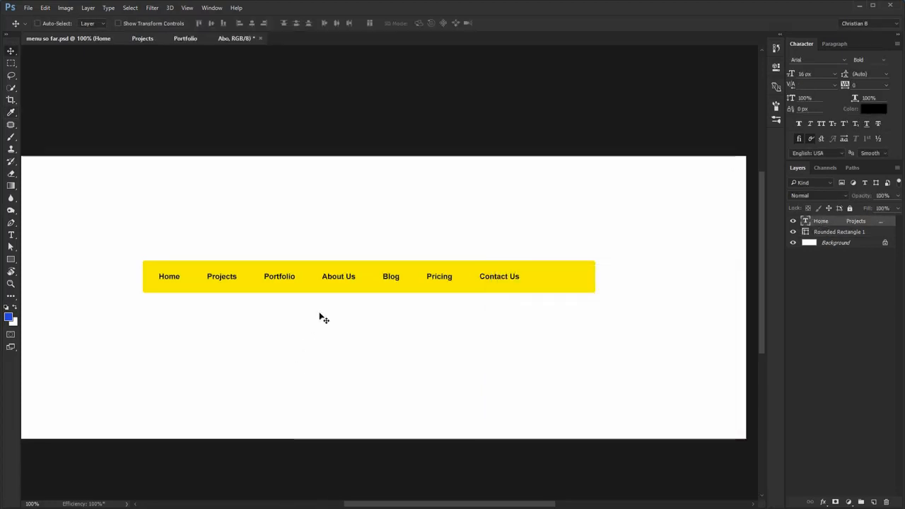
pyautogui.hotkey('ctrl', 'alt', 'z')
pyautogui.hotkey('ctrl', 'alt', 'z')
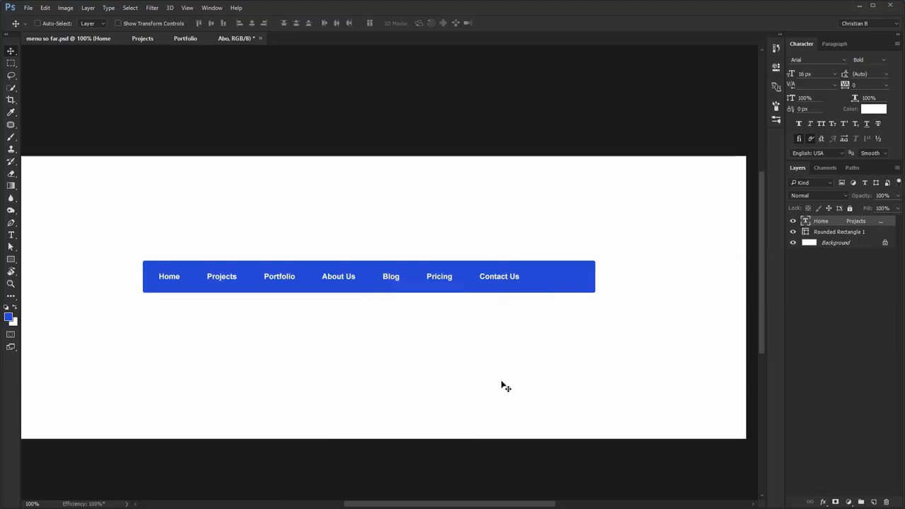
# - Set the menu label colour to pure white ffffff in the Color Picker
pyautogui.keyDown('ctrl'); pyautogui.click(588, 286); pyautogui.keyUp('ctrl')
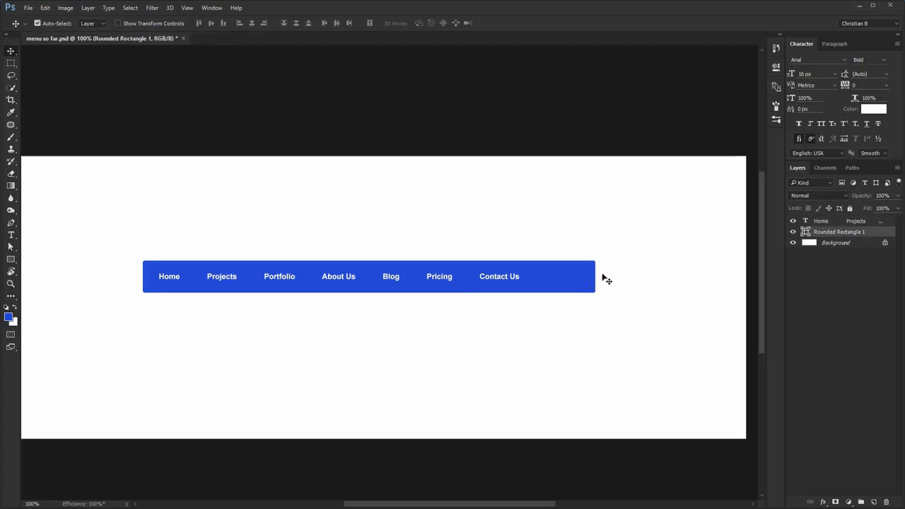
pyautogui.click(821, 222)
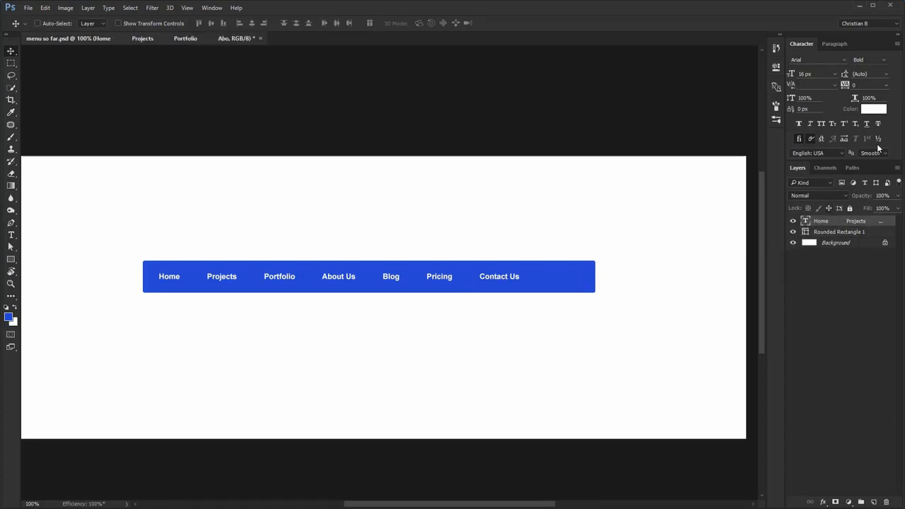
pyautogui.click(877, 110)
pyautogui.moveTo(591, 292); pyautogui.dragTo(498, 299)
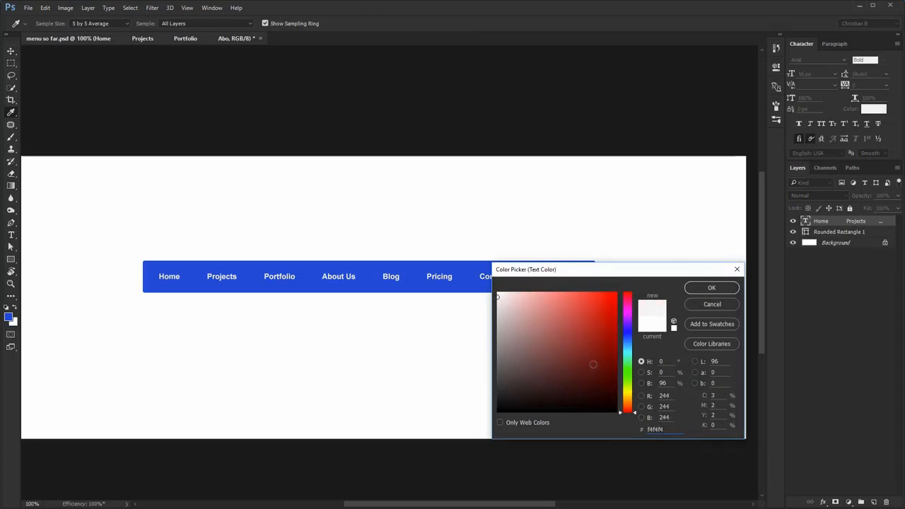
pyautogui.click(502, 296)
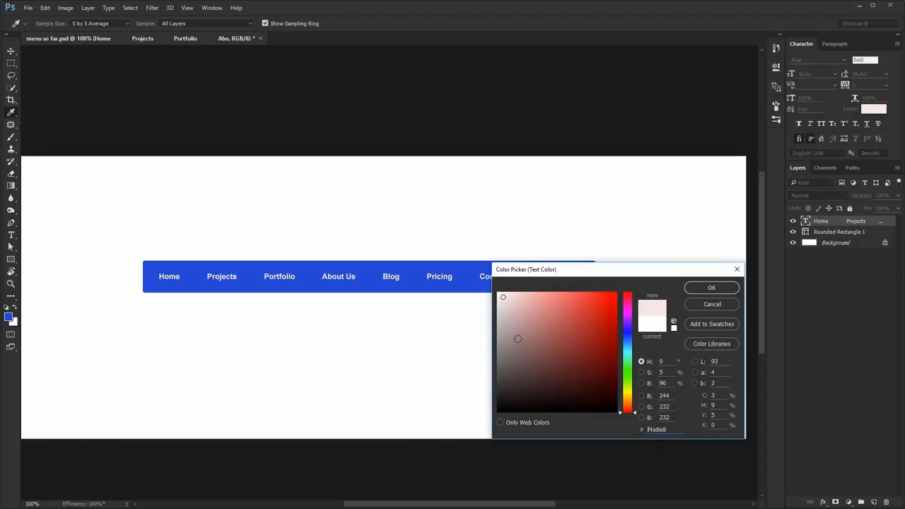
pyautogui.moveTo(514, 318); pyautogui.dragTo(292, 118)
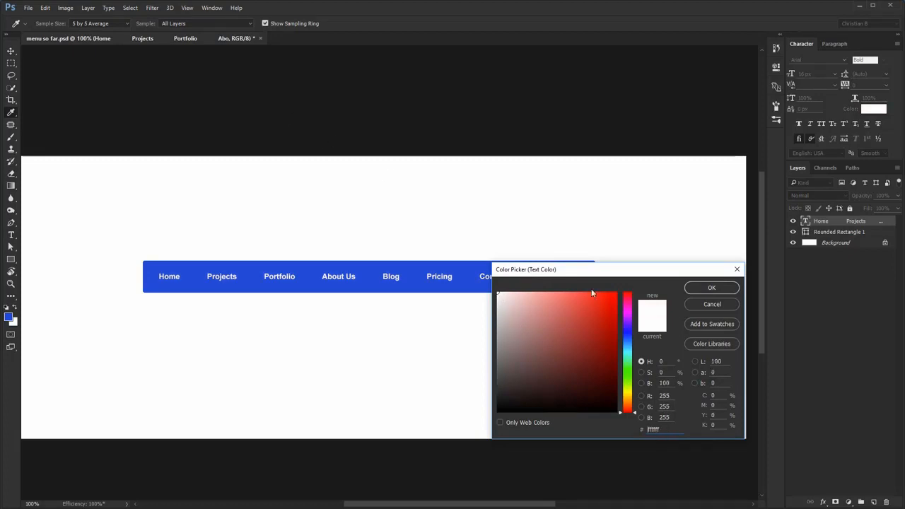
pyautogui.click(693, 291)
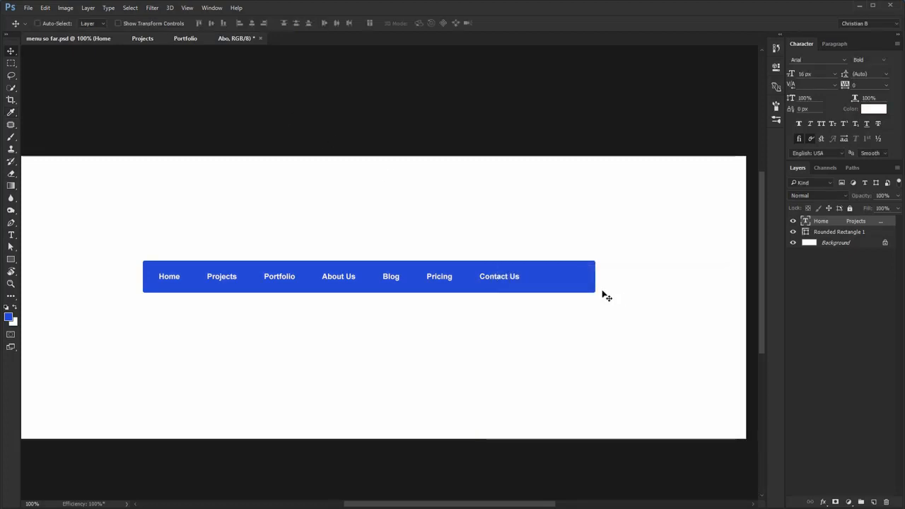
# - Add a Normal-blend Gradient Overlay to Rounded Rectangle 1 using the Foreground to Background preset
pyautogui.keyDown('ctrl'); pyautogui.click(576, 288); pyautogui.keyUp('ctrl')
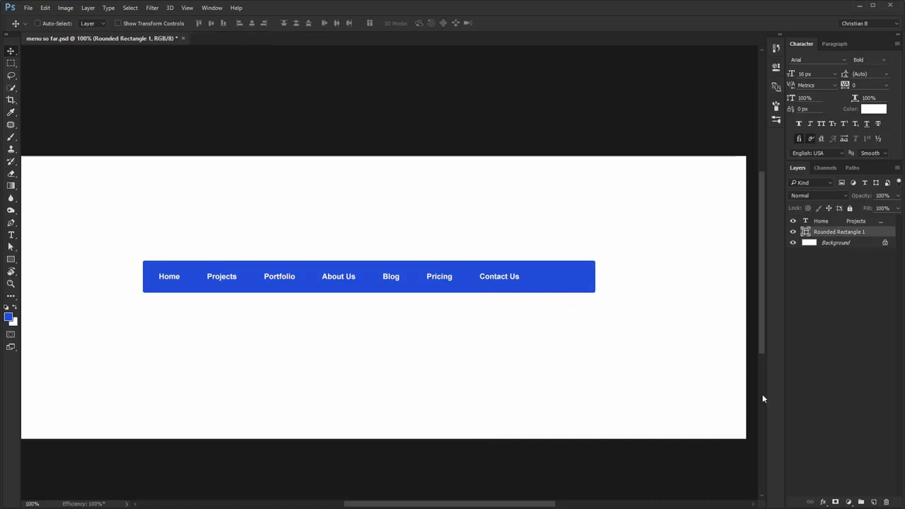
pyautogui.click(826, 502)
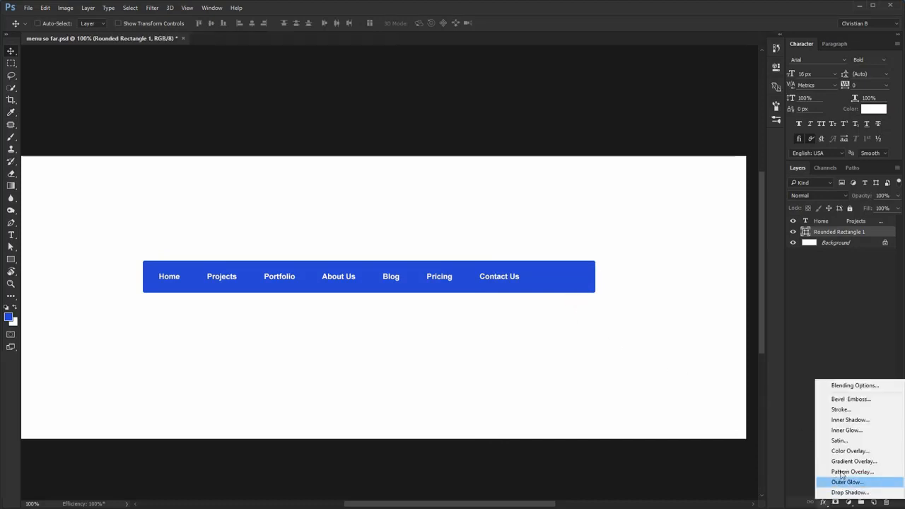
pyautogui.click(846, 463)
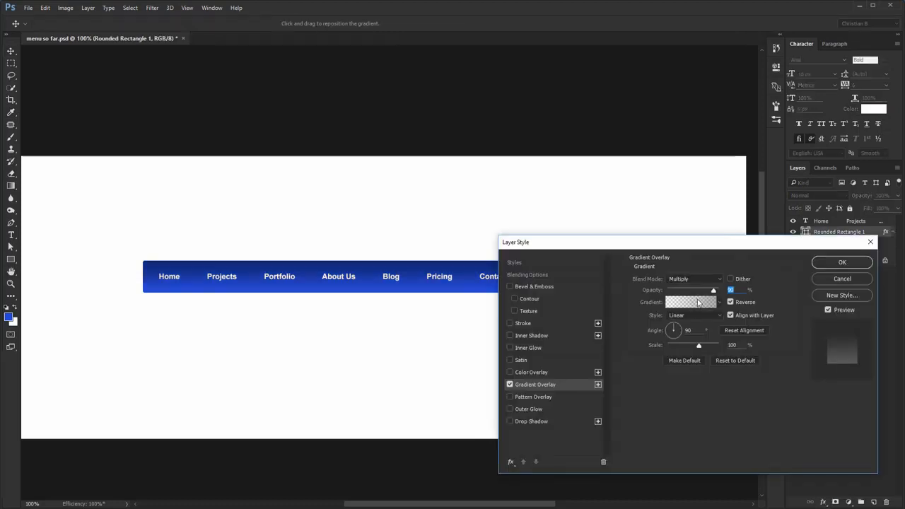
pyautogui.click(698, 277)
pyautogui.click(675, 287)
pyautogui.click(696, 302)
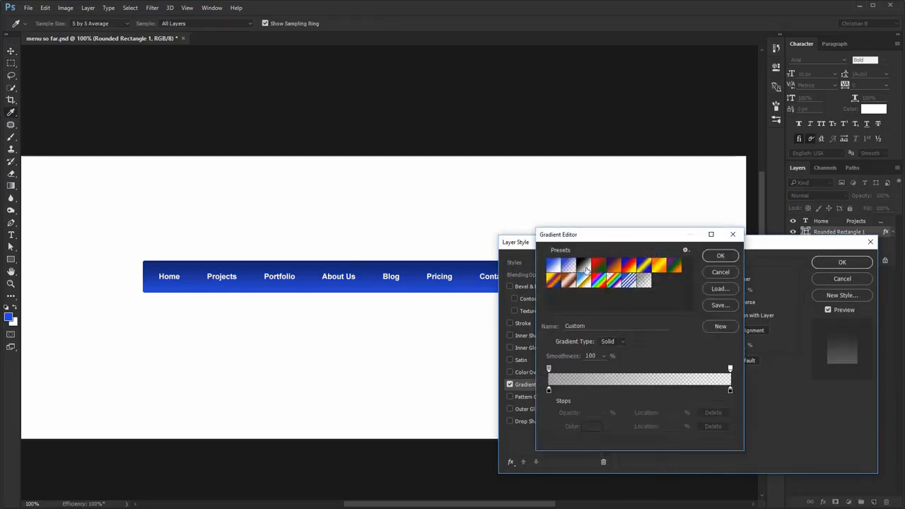
pyautogui.click(586, 269)
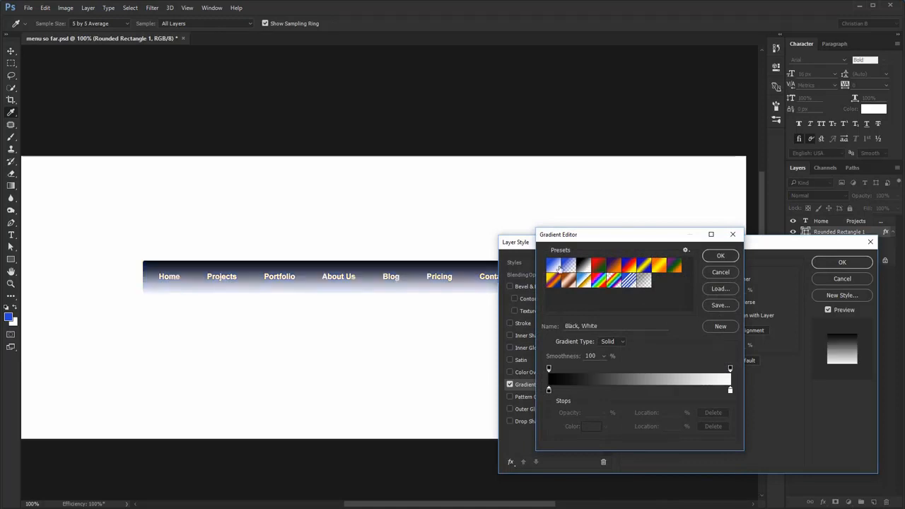
pyautogui.click(554, 267)
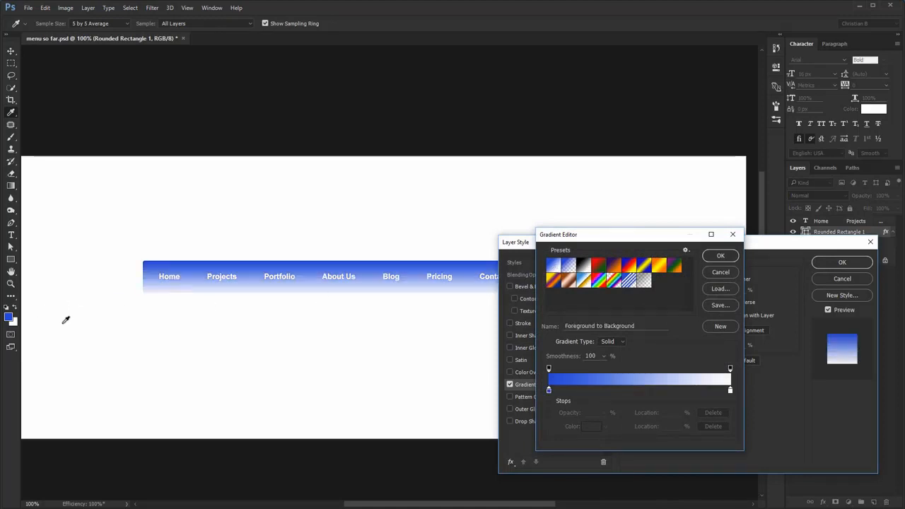
pyautogui.moveTo(650, 237)
pyautogui.mouseDown()
pyautogui.moveTo(562, 241)
pyautogui.moveTo(636, 242)
pyautogui.mouseUp()
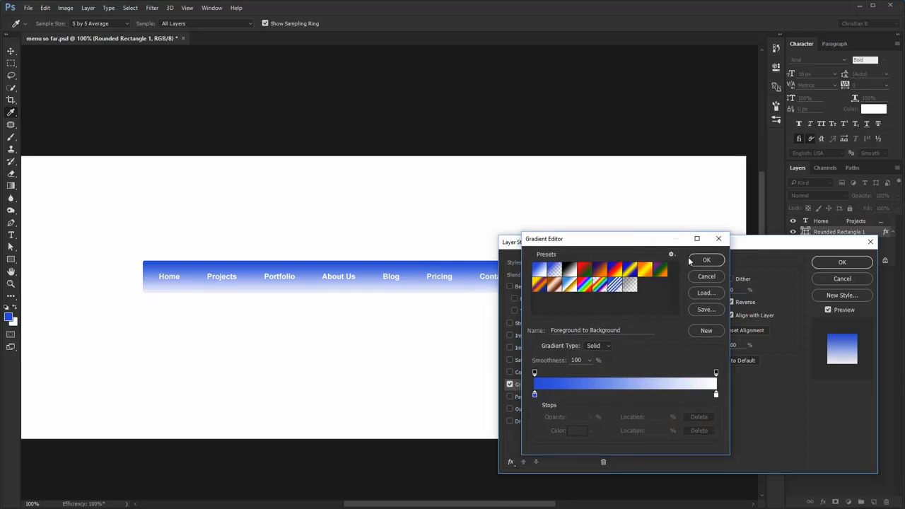
# - Set the gradient's right stop to a vivid bright blue
pyautogui.doubleClick(715, 393)
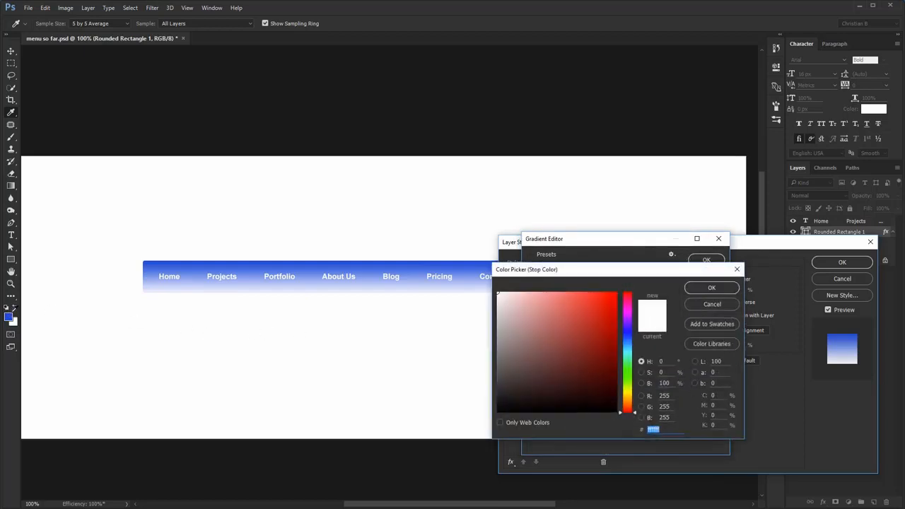
pyautogui.click(9, 314)
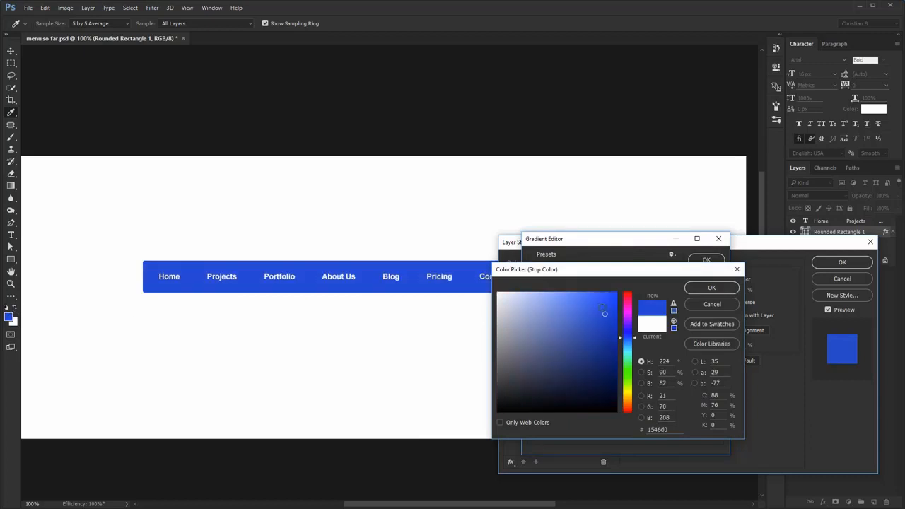
pyautogui.moveTo(604, 313); pyautogui.dragTo(616, 292)
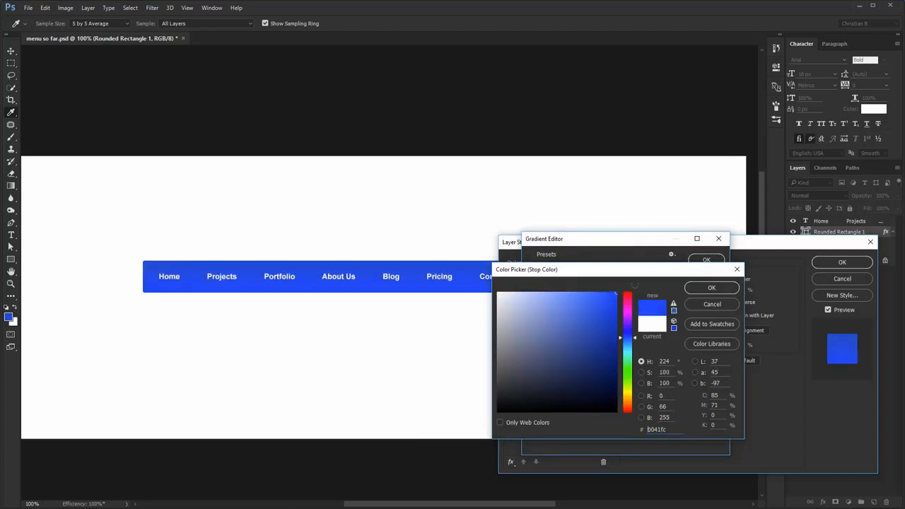
pyautogui.click(700, 292)
pyautogui.click(706, 260)
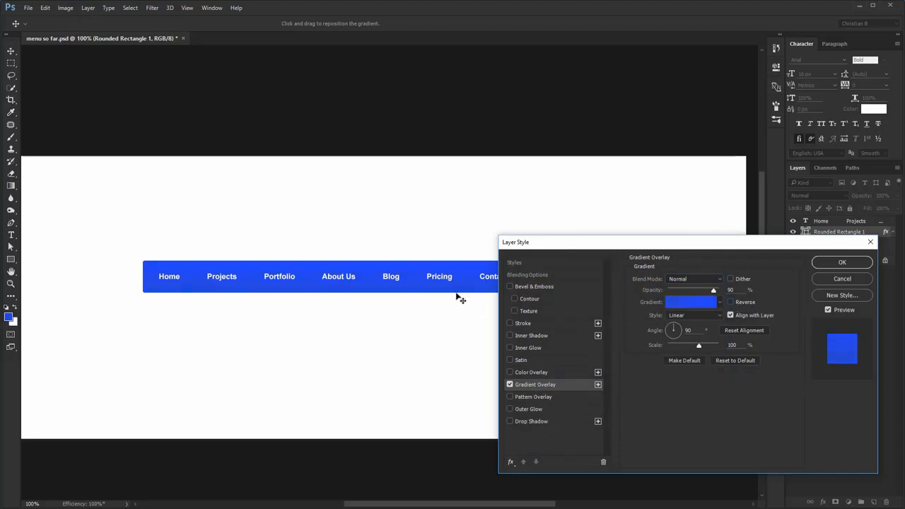
# - Rebuild the gradient as solid blue from Foreground to Background, then enable Stroke
pyautogui.click(682, 304)
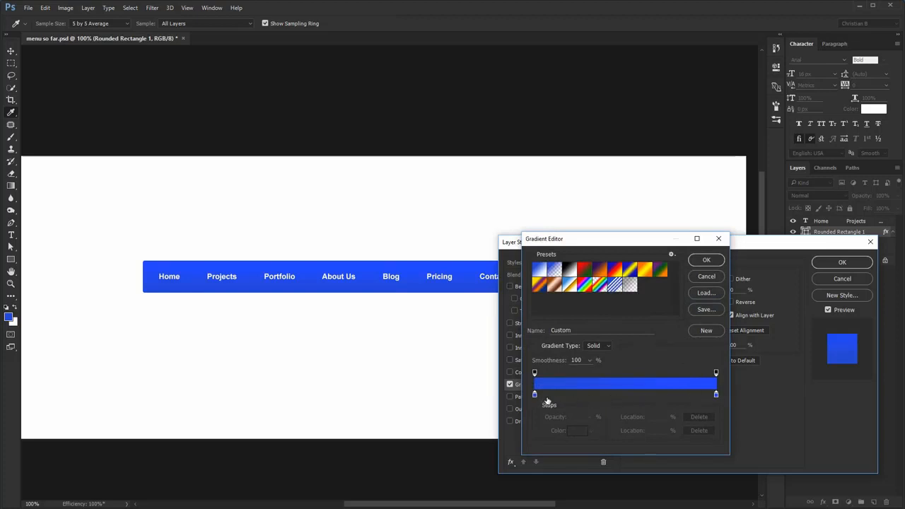
pyautogui.click(586, 268)
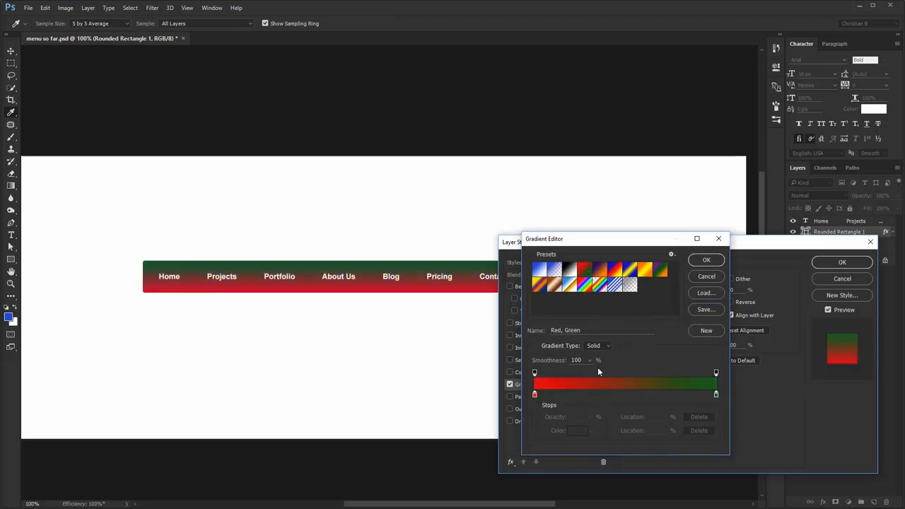
pyautogui.click(540, 270)
pyautogui.doubleClick(715, 394)
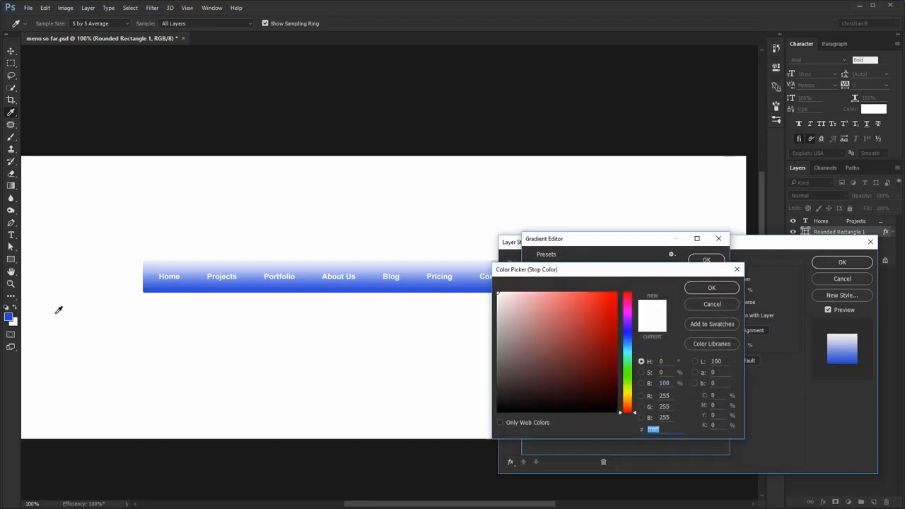
pyautogui.click(9, 314)
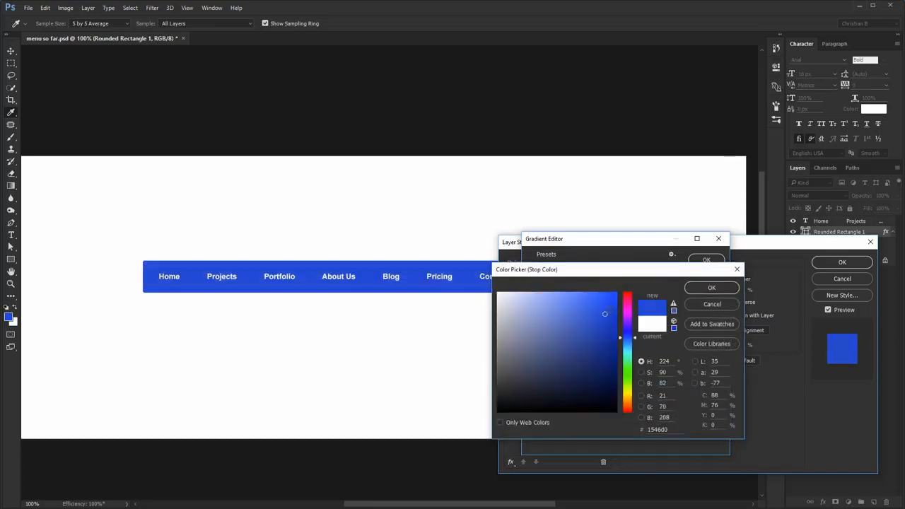
pyautogui.click(711, 287)
pyautogui.click(698, 260)
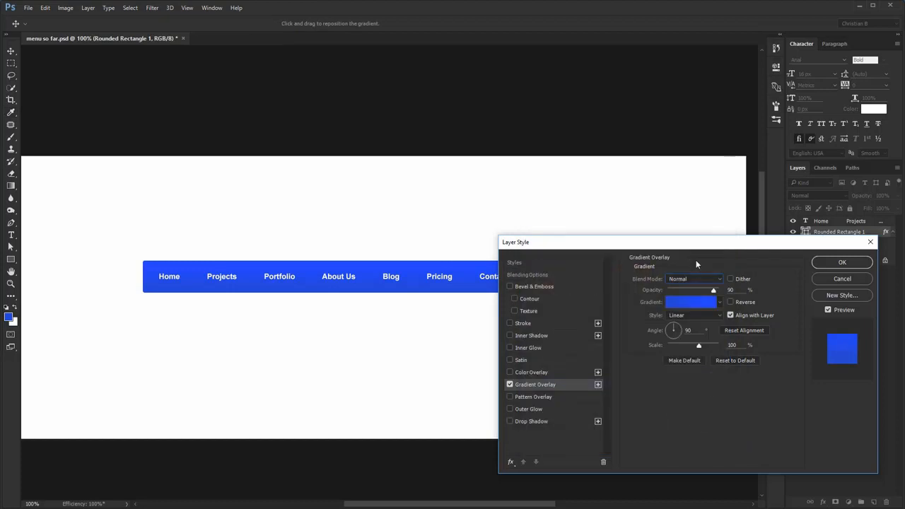
pyautogui.click(556, 322)
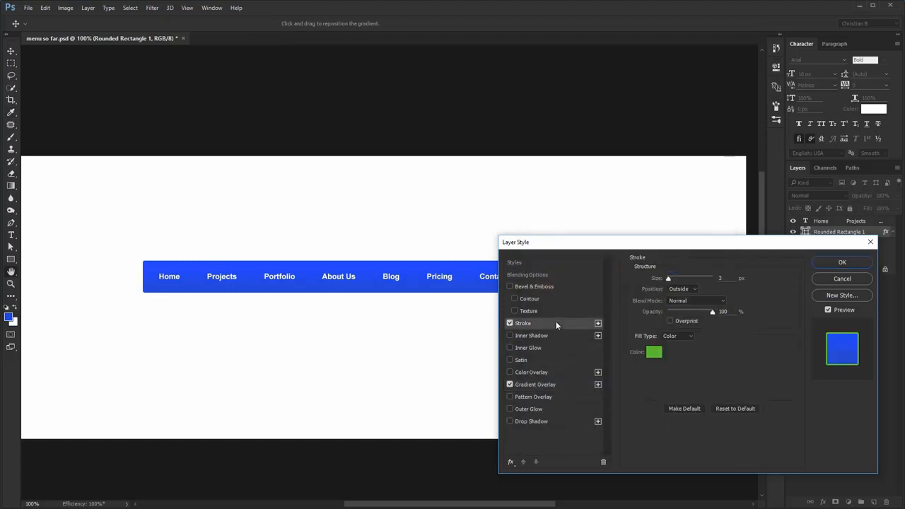
# - Make the stroke a darker blue sampled from the foreground, sized 1 px
pyautogui.click(651, 351)
pyautogui.click(9, 314)
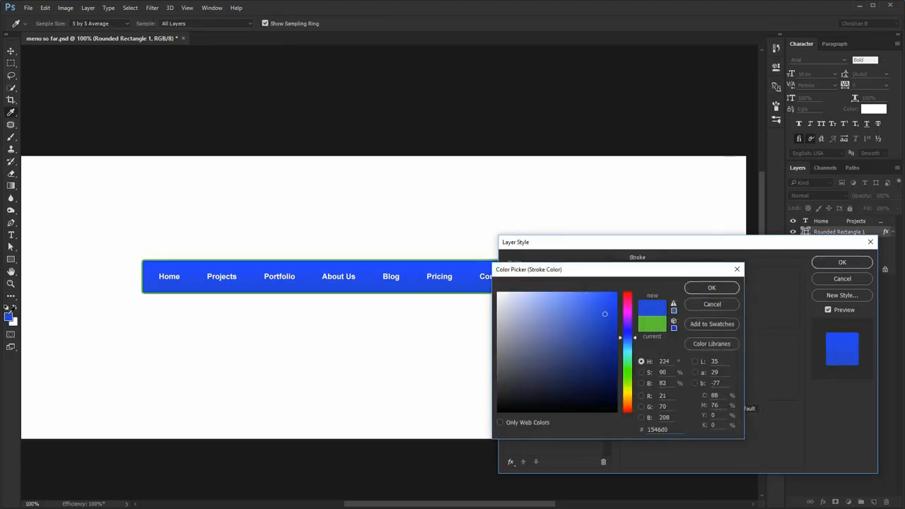
pyautogui.click(609, 325)
pyautogui.click(704, 289)
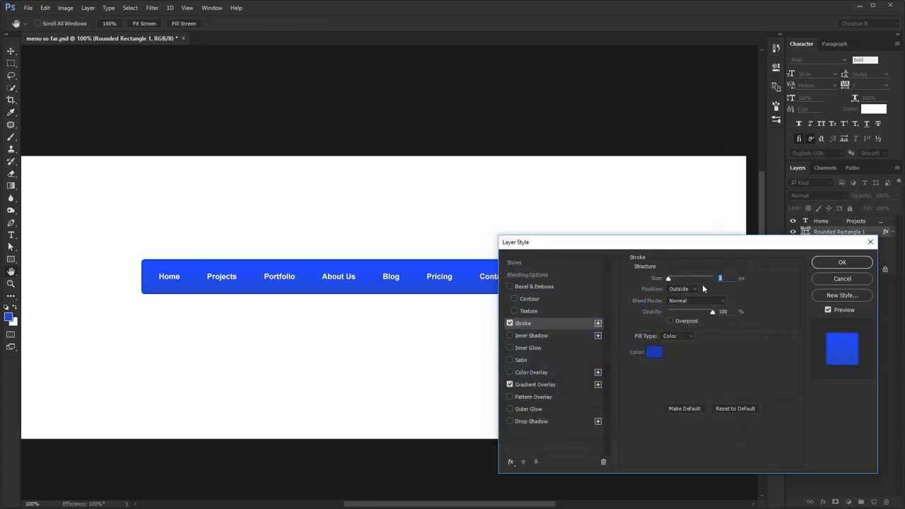
pyautogui.press('Down')
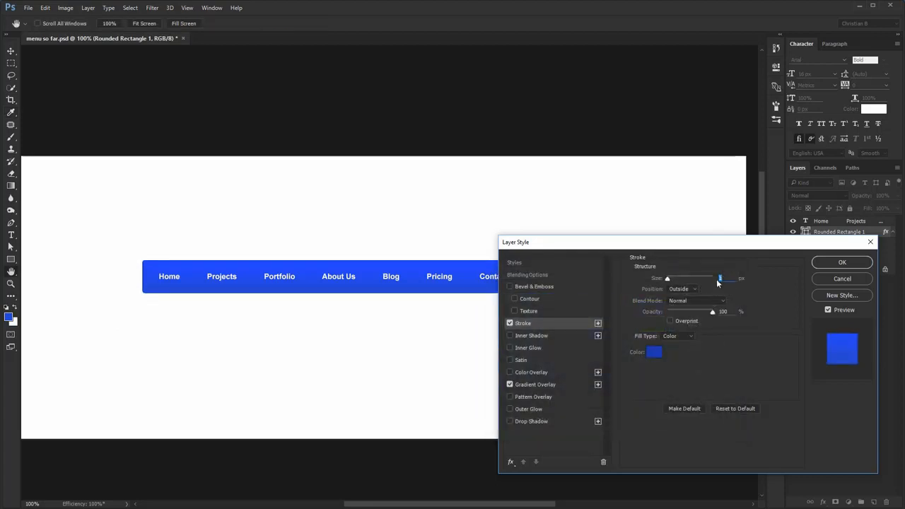
pyautogui.click(654, 352)
pyautogui.moveTo(608, 331); pyautogui.dragTo(609, 338)
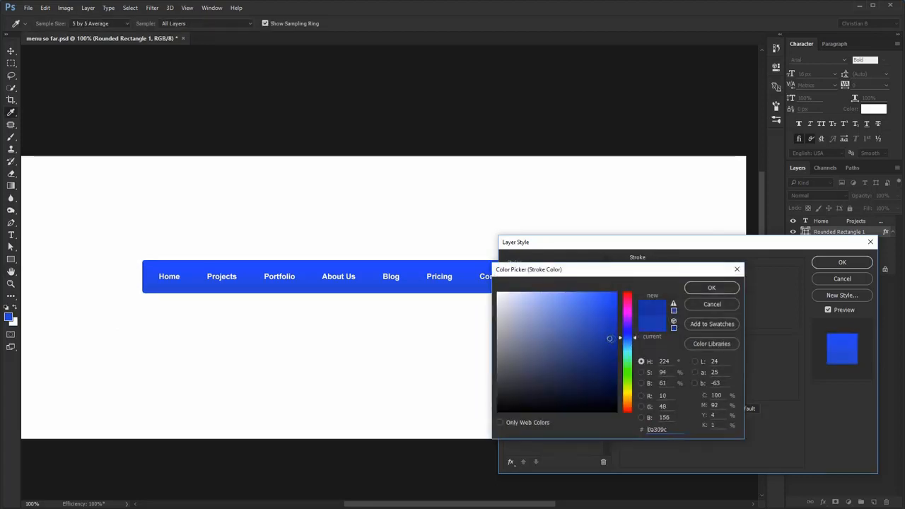
pyautogui.click(710, 288)
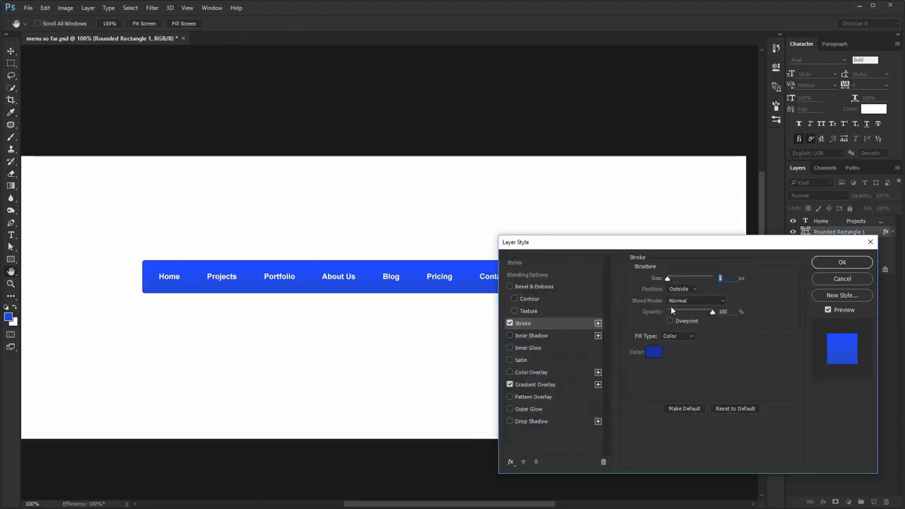
# - Add a 1 px Bevel & Emboss with a darker blue 1546d0 shadow colour and apply the style
pyautogui.click(559, 285)
pyautogui.moveTo(586, 249)
pyautogui.mouseDown()
pyautogui.moveTo(627, 249)
pyautogui.moveTo(589, 245)
pyautogui.mouseUp()
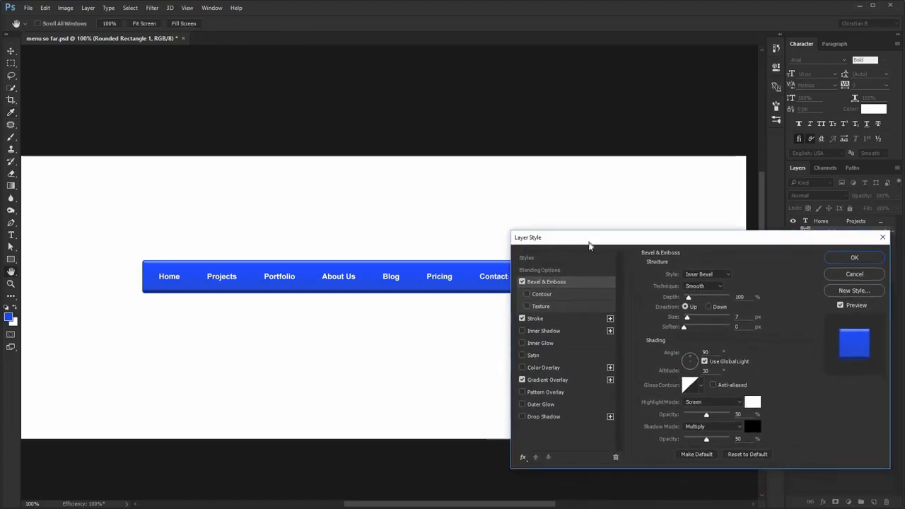
pyautogui.moveTo(686, 317); pyautogui.dragTo(685, 317)
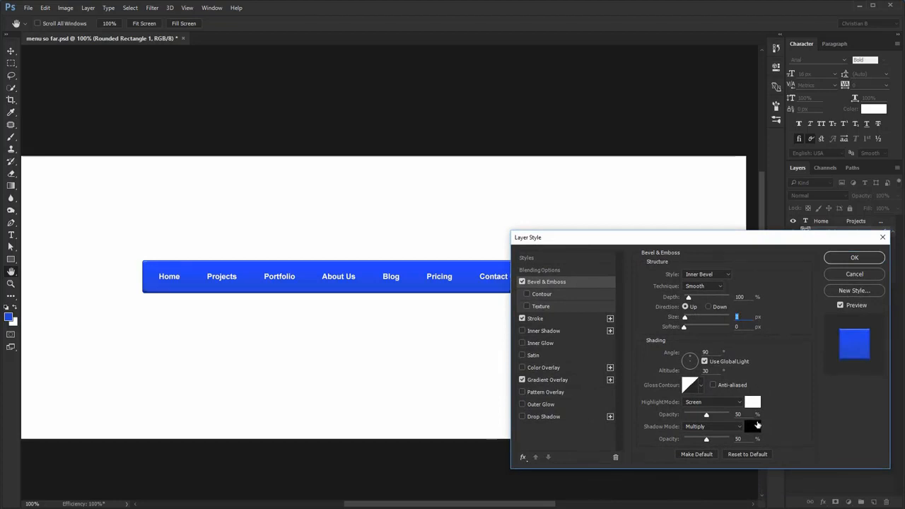
pyautogui.click(757, 424)
pyautogui.click(470, 283)
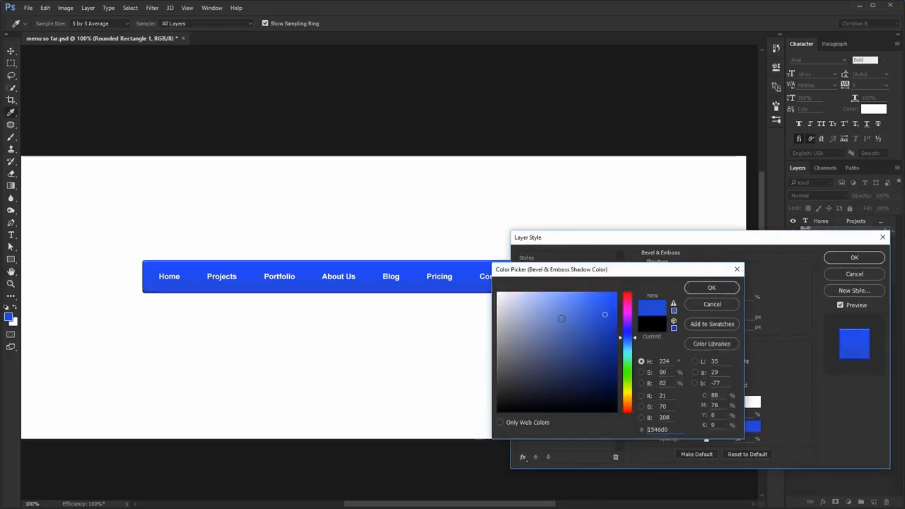
pyautogui.moveTo(605, 328); pyautogui.dragTo(608, 334)
pyautogui.click(696, 289)
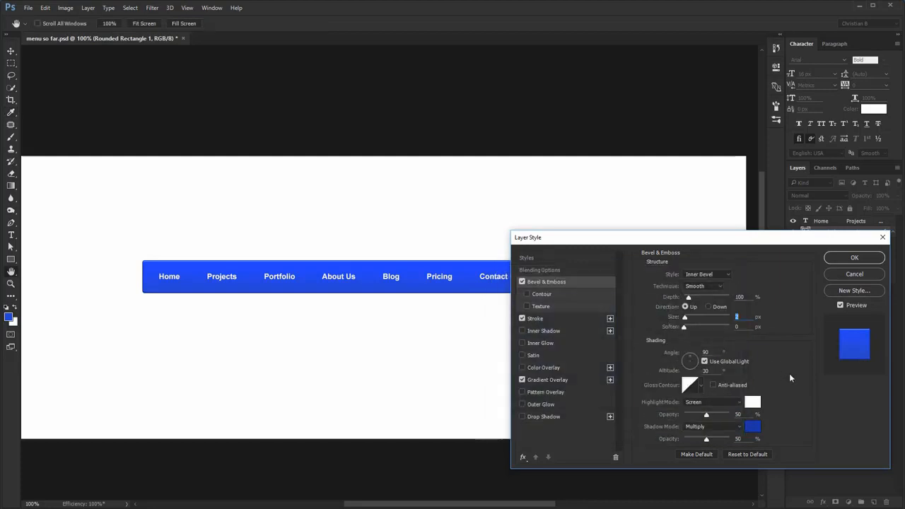
pyautogui.click(845, 257)
pyautogui.click(893, 233)
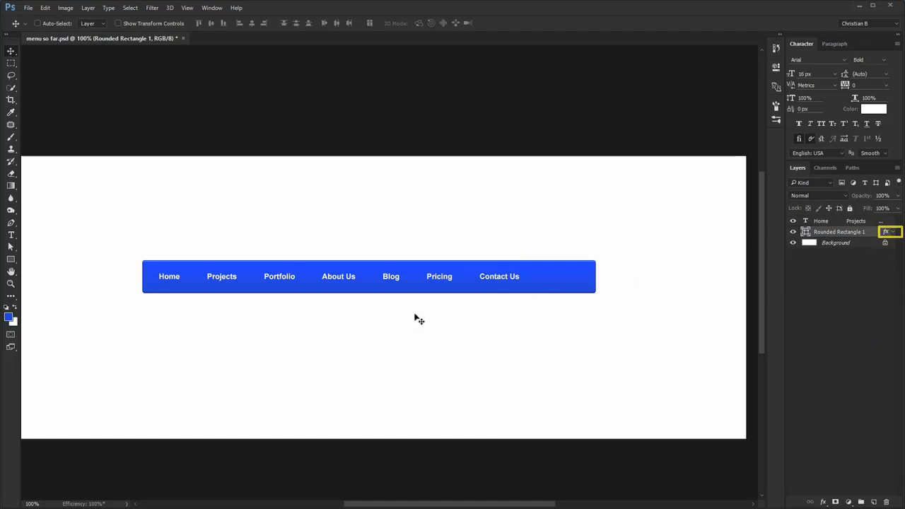
pyautogui.click(893, 232)
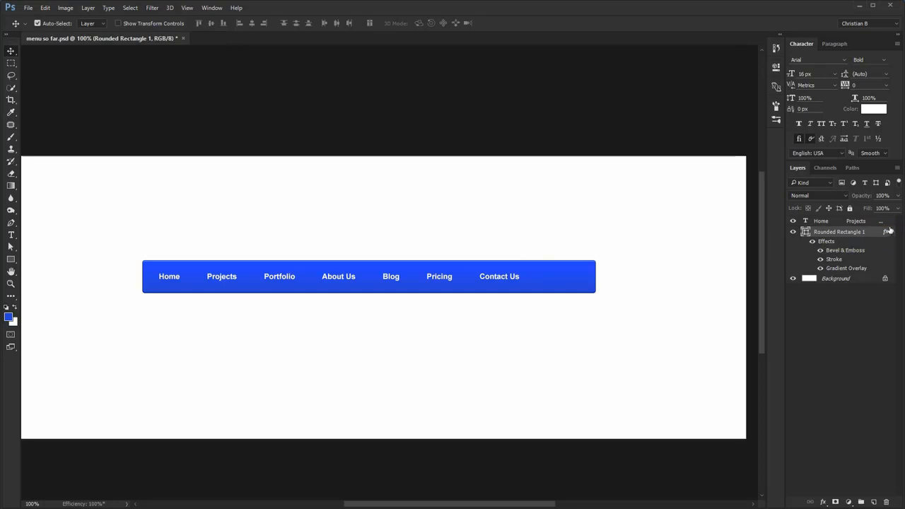
pyautogui.hotkey('ctrl', 'j')
pyautogui.hotkey('ctrl', 'j')
pyautogui.hotkey('ctrl', 'j')
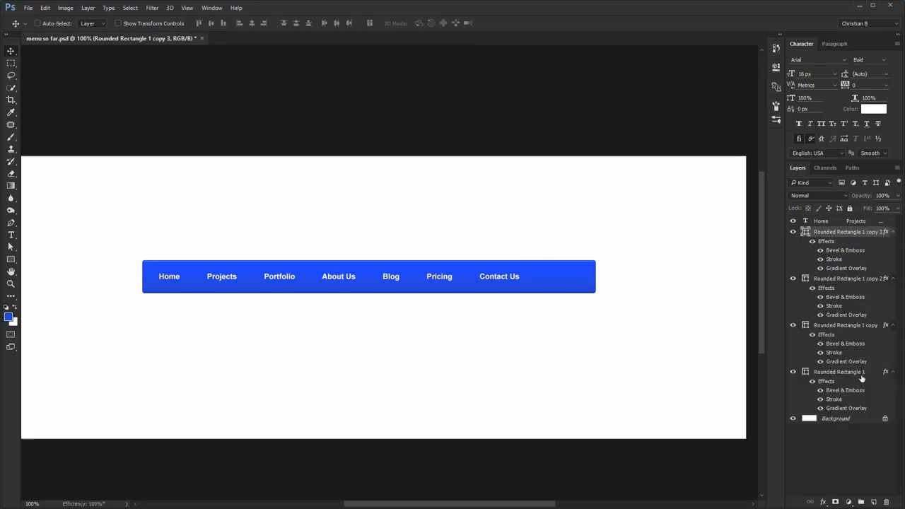
pyautogui.keyDown('shift'); pyautogui.click(860, 375); pyautogui.keyUp('shift')
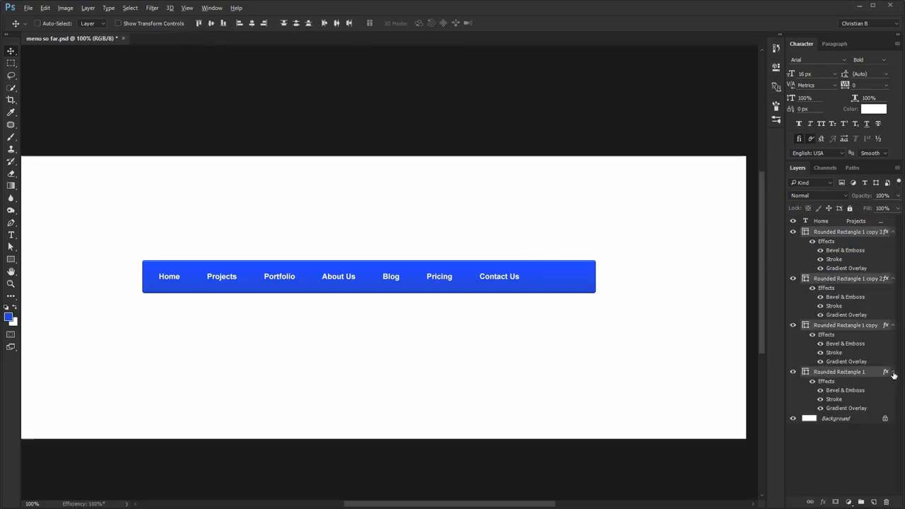
pyautogui.keyDown('alt'); pyautogui.click(893, 373); pyautogui.keyUp('alt')
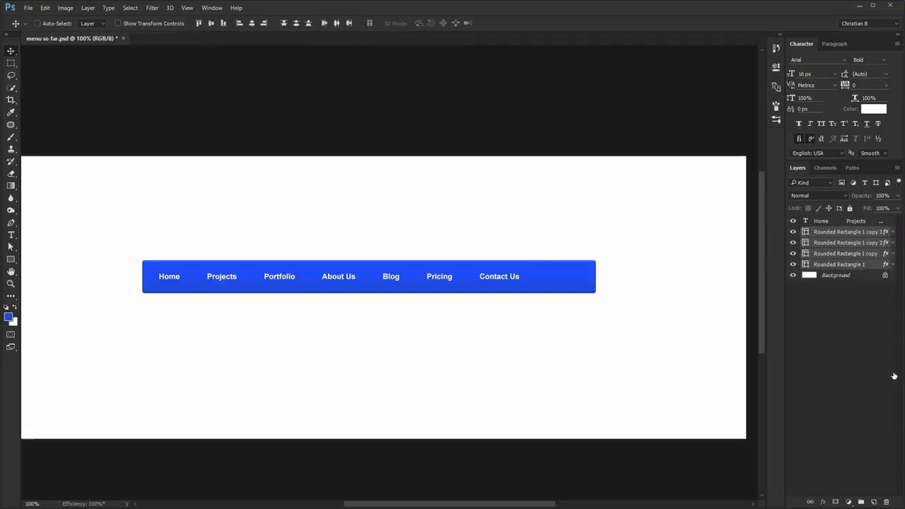
pyautogui.keyDown('alt'); pyautogui.click(893, 265); pyautogui.keyUp('alt')
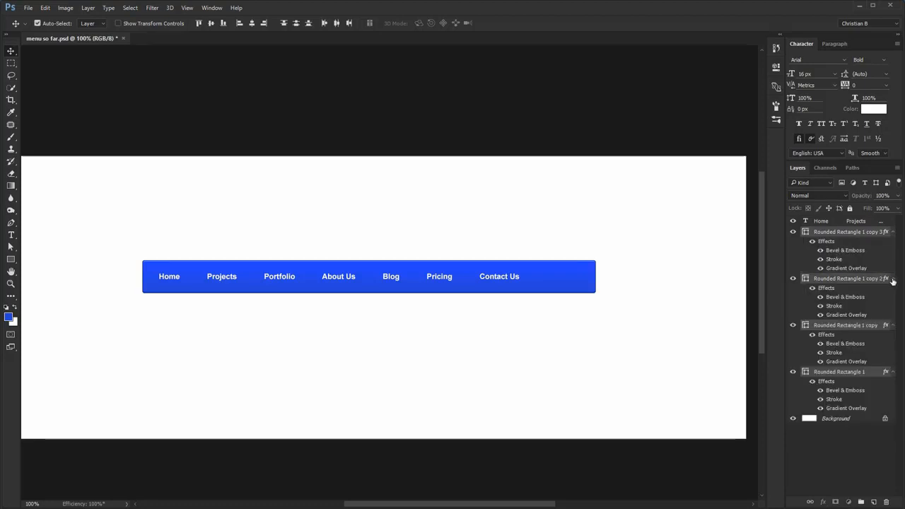
pyautogui.keyDown('alt'); pyautogui.click(893, 279); pyautogui.keyUp('alt')
pyautogui.keyDown('alt'); pyautogui.click(894, 244); pyautogui.keyUp('alt')
pyautogui.keyDown('alt'); pyautogui.click(893, 233); pyautogui.keyUp('alt')
pyautogui.keyDown('alt'); pyautogui.click(893, 232); pyautogui.keyUp('alt')
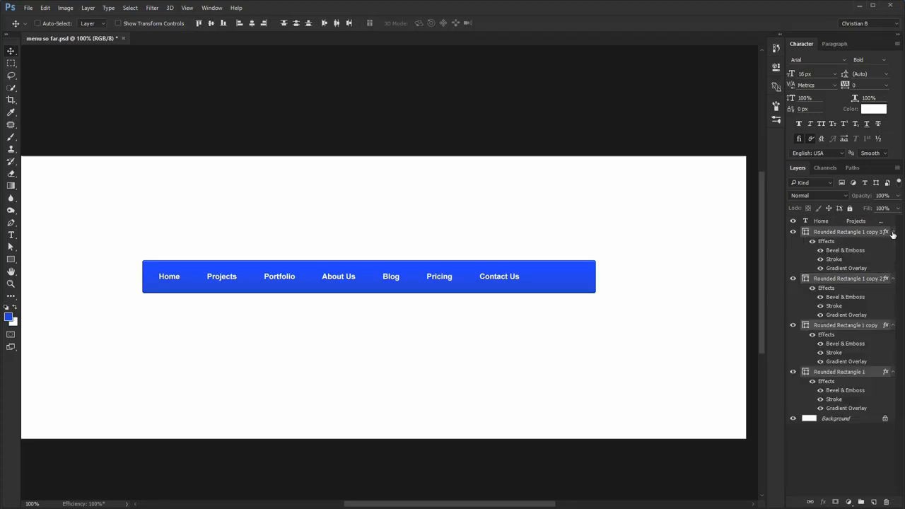
pyautogui.keyDown('alt'); pyautogui.click(892, 233); pyautogui.keyUp('alt')
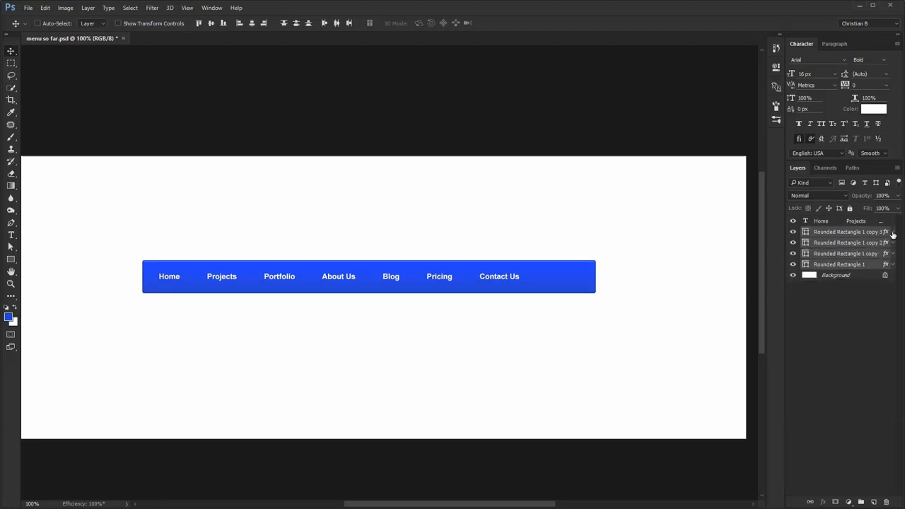
pyautogui.click(866, 237)
pyautogui.keyDown('shift'); pyautogui.click(858, 255); pyautogui.keyUp('shift')
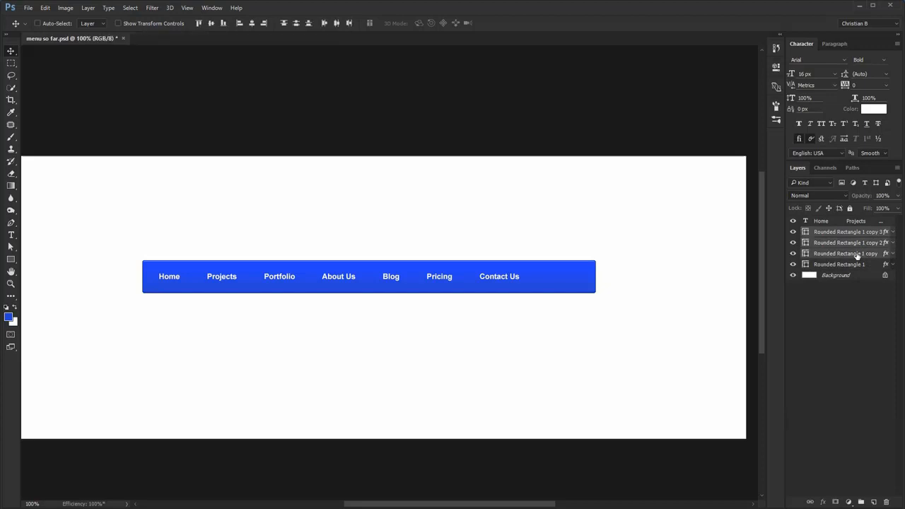
pyautogui.press('Delete')
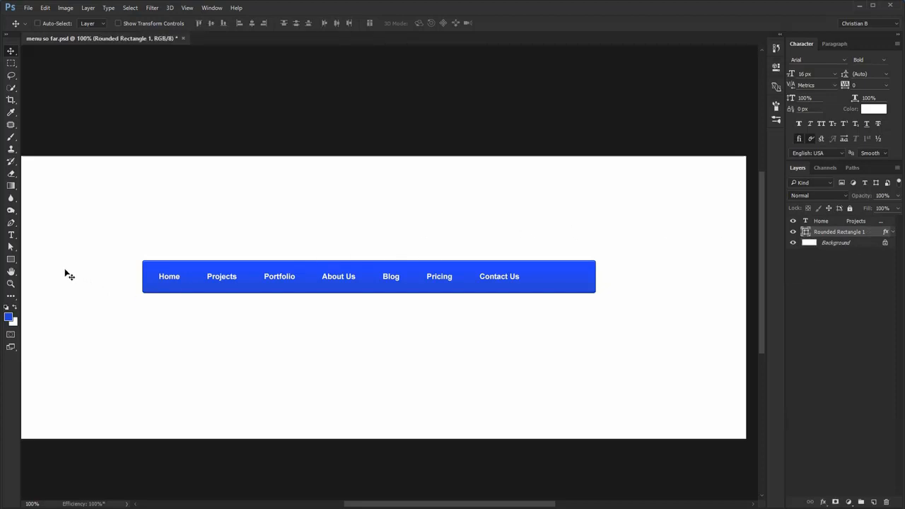
# - Remove the extra spaces before About Us, Blog and Pricing in the menu text
pyautogui.doubleClick(175, 278)
pyautogui.hotkey('ctrl', 'a')
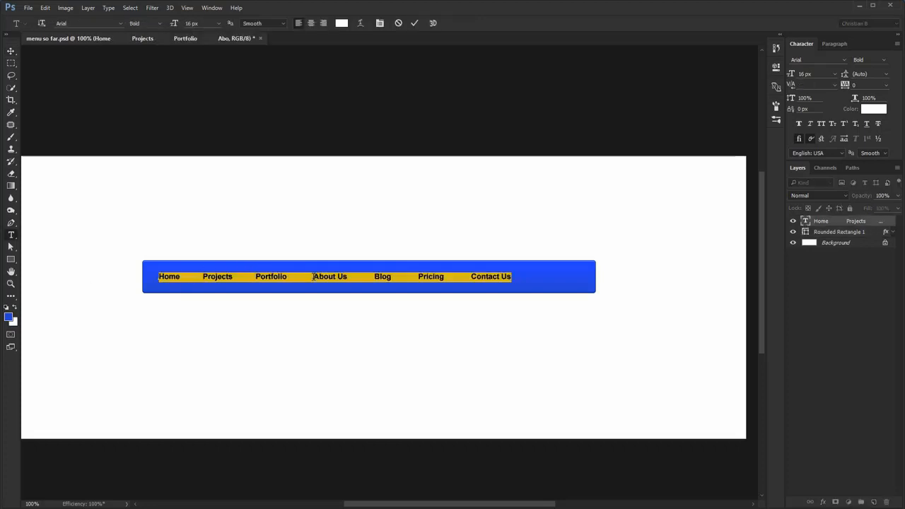
pyautogui.click(313, 276)
pyautogui.press('BackSpace')
pyautogui.press('BackSpace')
pyautogui.click(369, 276)
pyautogui.press('BackSpace')
pyautogui.press('BackSpace')
pyautogui.click(410, 276)
pyautogui.press('BackSpace')
pyautogui.press('BackSpace')
pyautogui.click(454, 276)
pyautogui.press('BackSpace')
pyautogui.press('BackSpace')
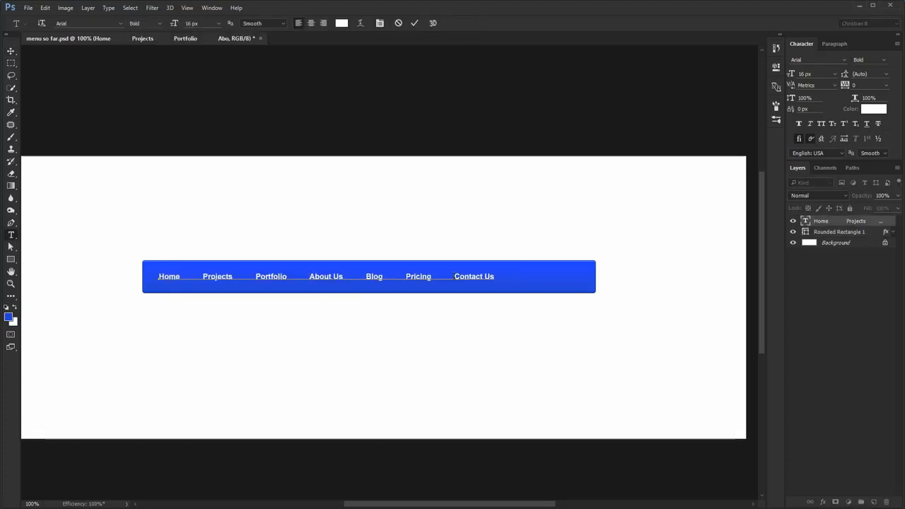
pyautogui.hotkey('ctrl', 'Return')
# - Draw a white vertical line between Home and Projects with the Line Tool
pyautogui.press('v')
pyautogui.click(12, 260)
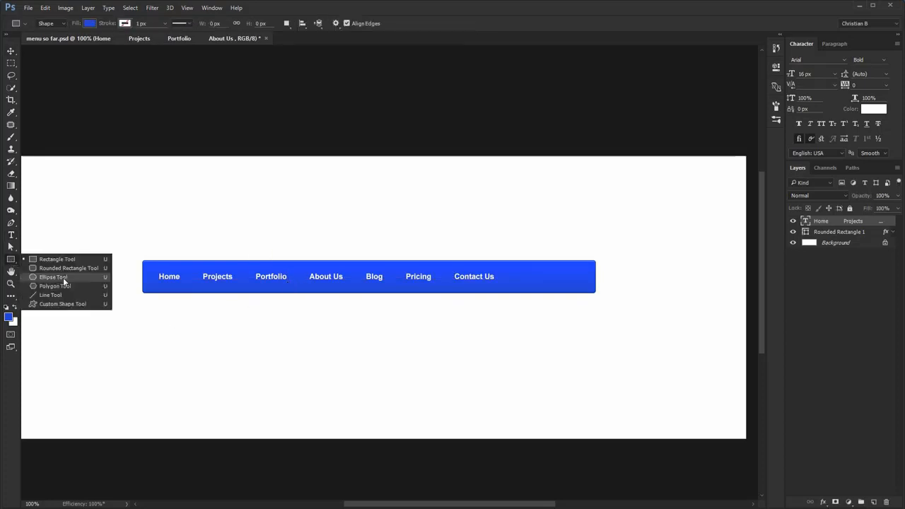
pyautogui.click(65, 296)
pyautogui.hotkey('ctrl', 'space')
pyautogui.moveTo(164, 262); pyautogui.dragTo(227, 289)
pyautogui.press('x')
pyautogui.moveTo(275, 255); pyautogui.dragTo(275, 392)
pyautogui.hotkey('ctrl', 'z')
pyautogui.moveTo(280, 255); pyautogui.dragTo(328, 400)
# - Stretch the divider line down to the bar's bottom edge with Free Transform
pyautogui.hotkey('ctrl', 'space')
pyautogui.hotkey('ctrl', 't')
pyautogui.moveTo(308, 364); pyautogui.dragTo(312, 375)
pyautogui.press('Return')
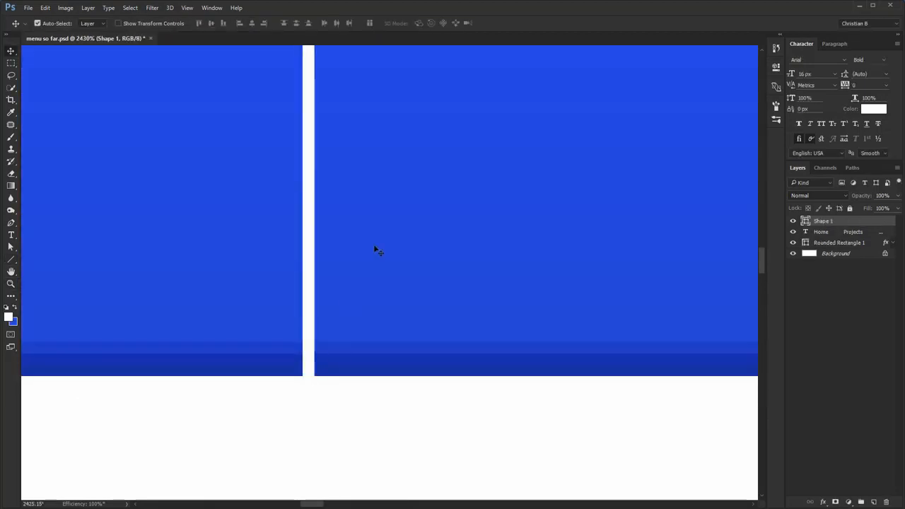
pyautogui.hotkey('ctrl', '1')
pyautogui.hotkey('ctrl', 'space')
pyautogui.moveTo(397, 252); pyautogui.dragTo(448, 294)
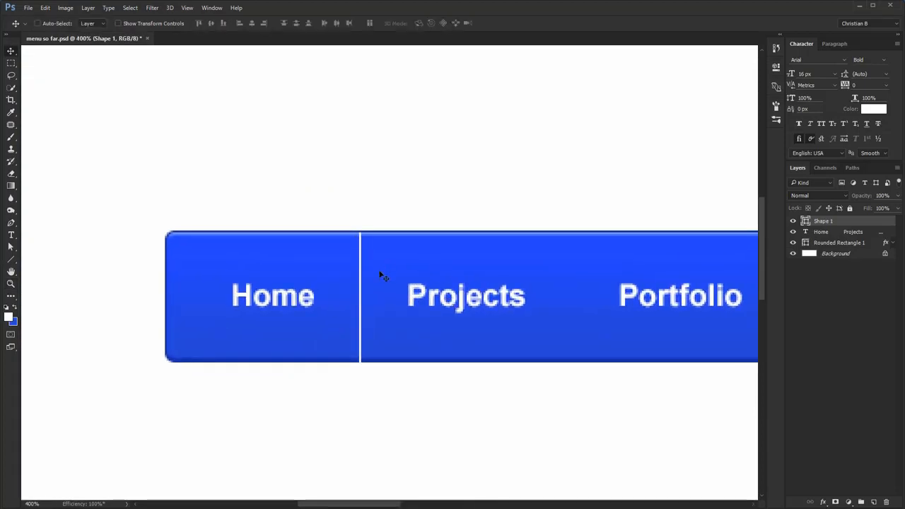
# - Make the divider black, duplicate it one pixel to the right, and colour the copy white
pyautogui.doubleClick(806, 221)
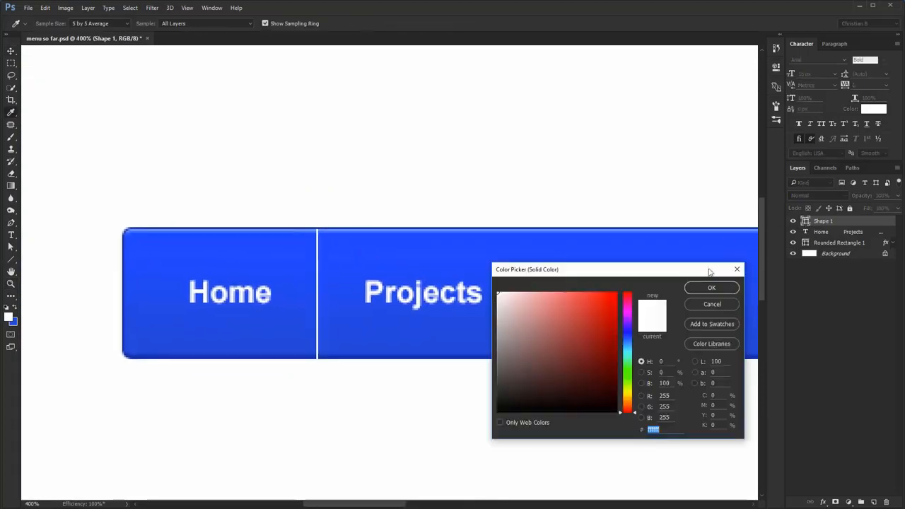
pyautogui.moveTo(558, 368); pyautogui.dragTo(379, 452)
pyautogui.press('Return')
pyautogui.hotkey('ctrl', 'j')
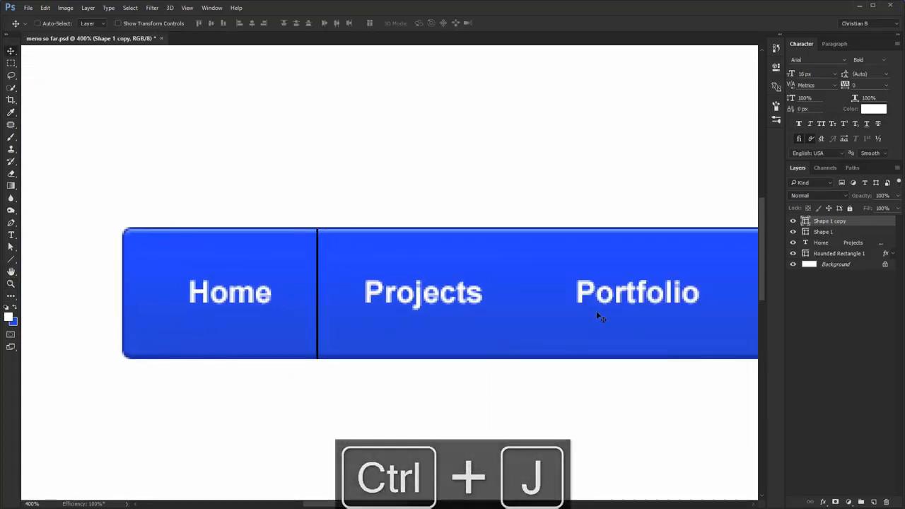
pyautogui.press('Right')
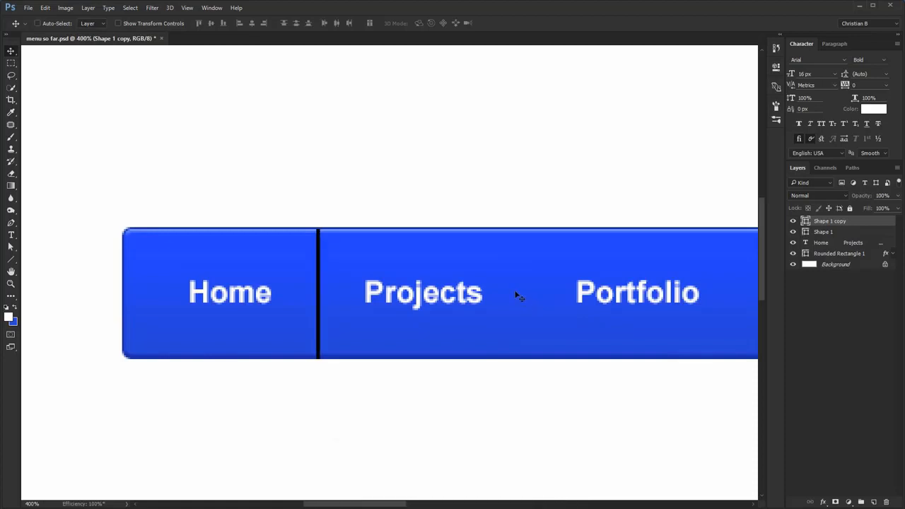
pyautogui.doubleClick(806, 221)
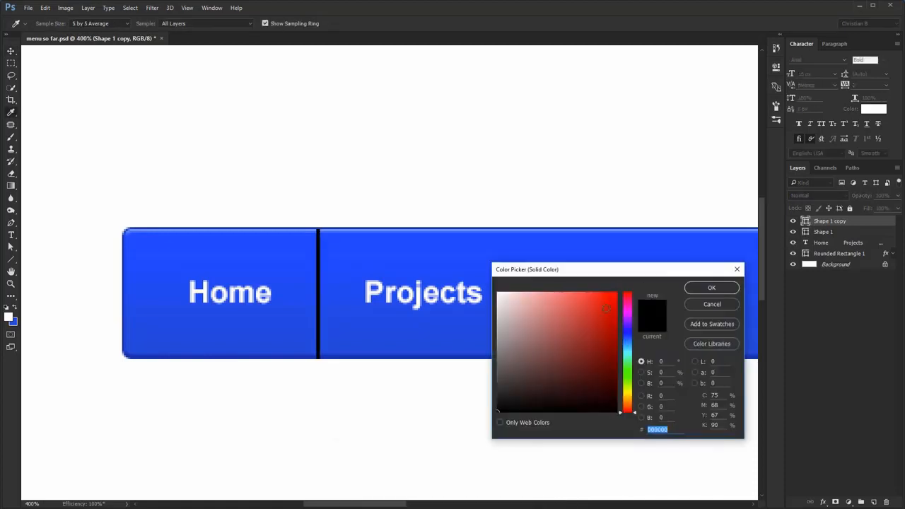
pyautogui.click(165, 50)
pyautogui.press('Return')
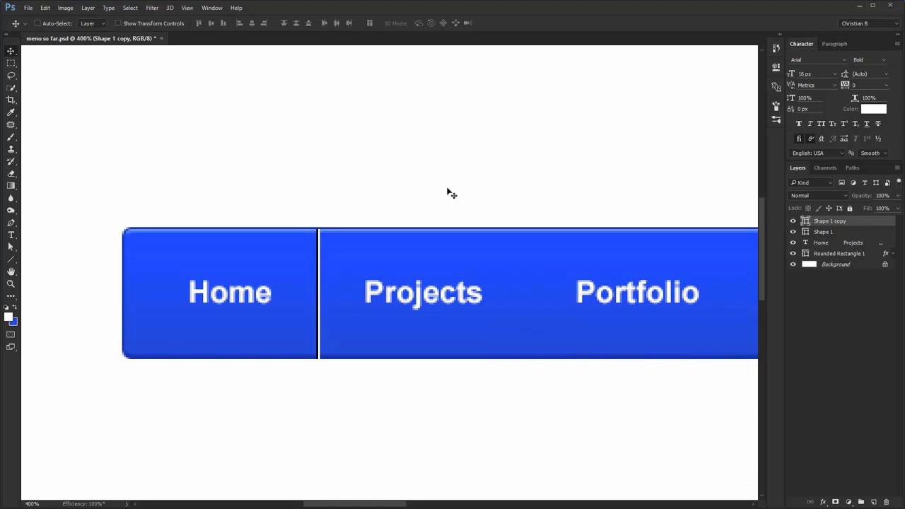
# - Lower the white copy's opacity to about 15% and the black line's to 13%
pyautogui.moveTo(859, 198); pyautogui.dragTo(807, 208)
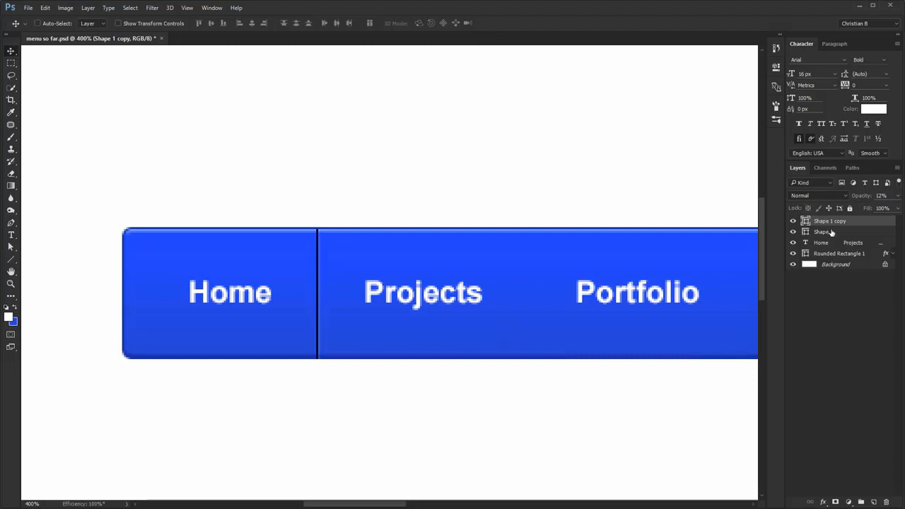
pyautogui.click(839, 236)
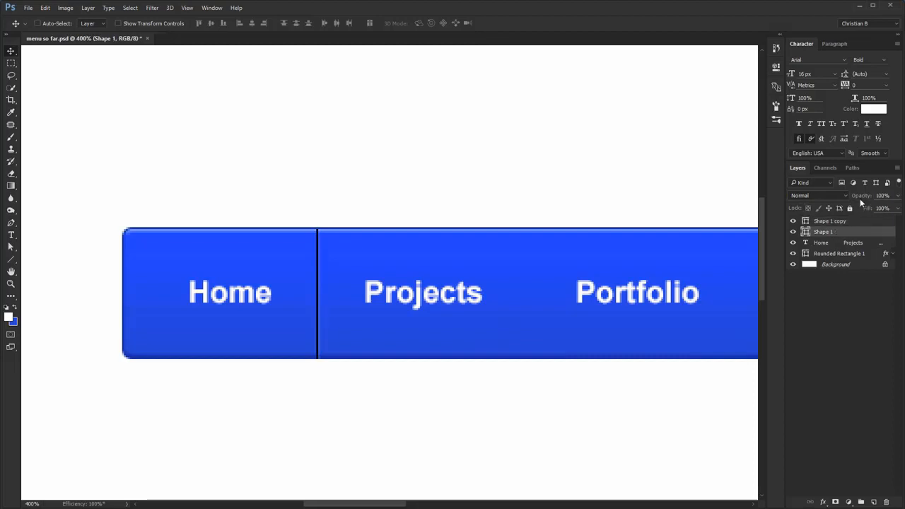
pyautogui.moveTo(859, 198); pyautogui.dragTo(811, 199)
pyautogui.click(854, 222)
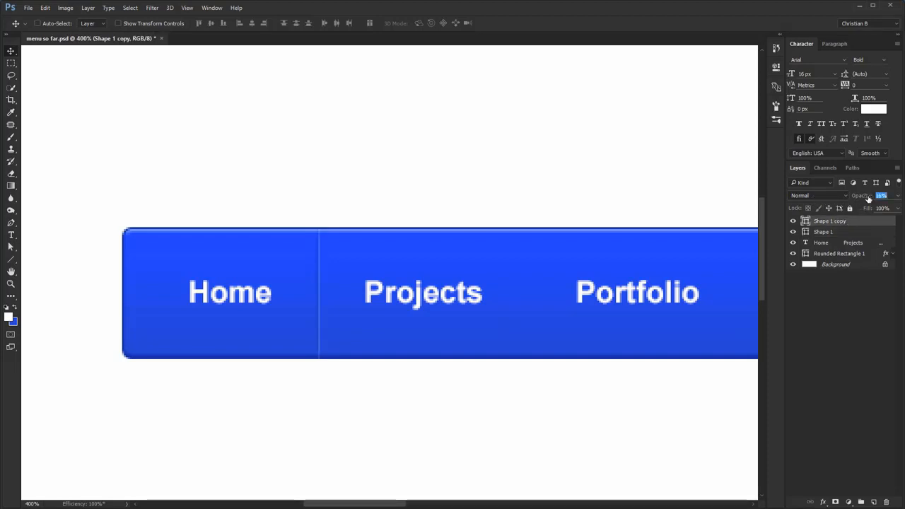
pyautogui.moveTo(864, 200); pyautogui.dragTo(866, 201)
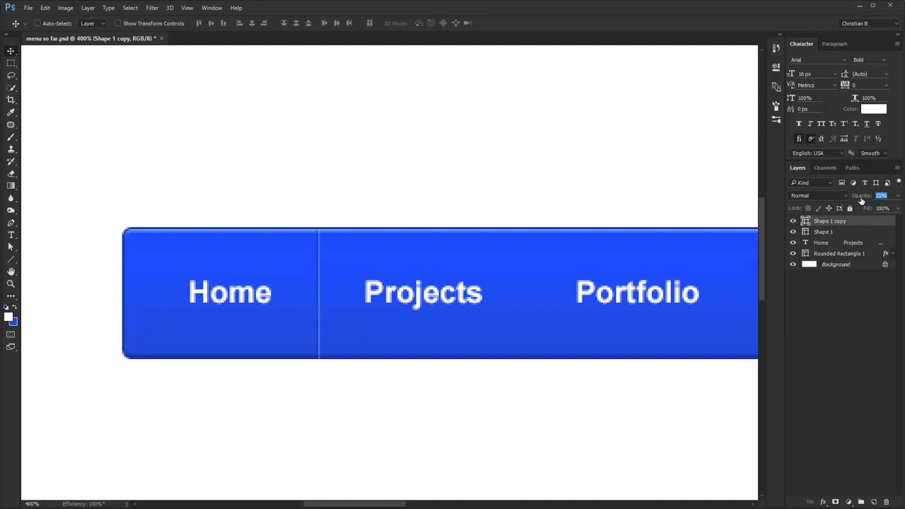
pyautogui.hotkey('ctrl', '1')
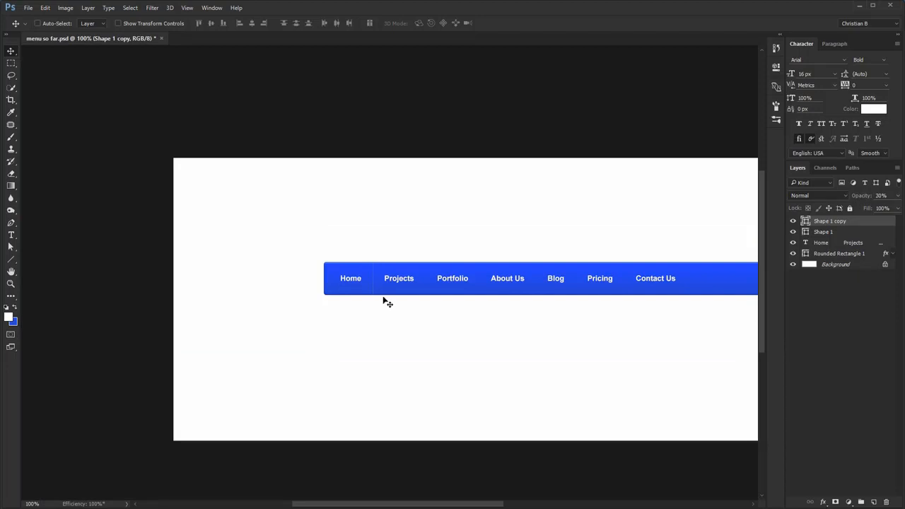
pyautogui.moveTo(376, 286); pyautogui.dragTo(412, 313)
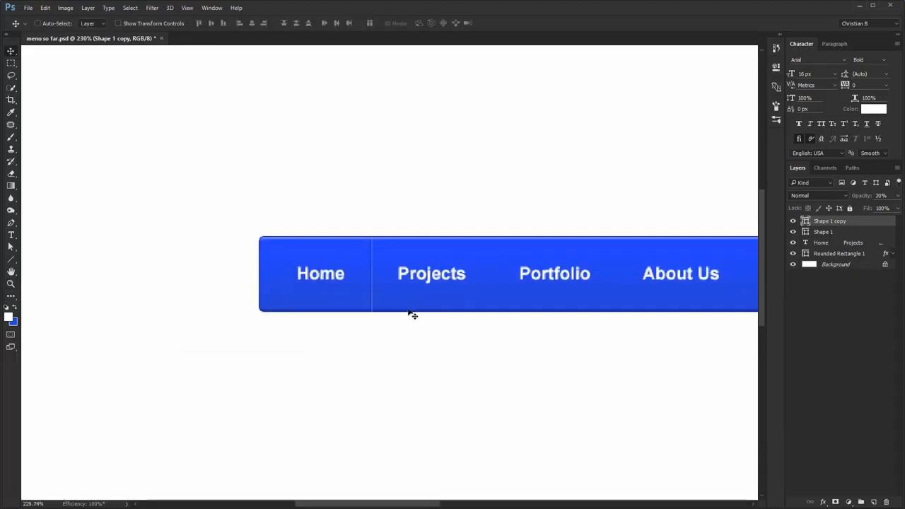
pyautogui.hotkey('ctrl', '1')
pyautogui.click(824, 234)
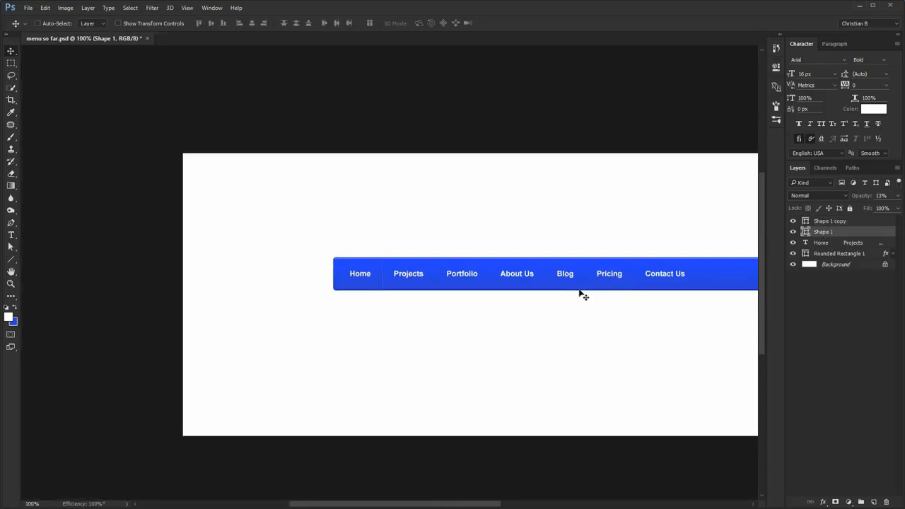
# - Group both divider lines as 'separator' and rename Rounded Rectangle 1 to 'base'
pyautogui.keyDown('shift'); pyautogui.click(845, 221); pyautogui.keyUp('shift')
pyautogui.hotkey('ctrl', 'g')
pyautogui.doubleClick(829, 221)
pyautogui.write('se')
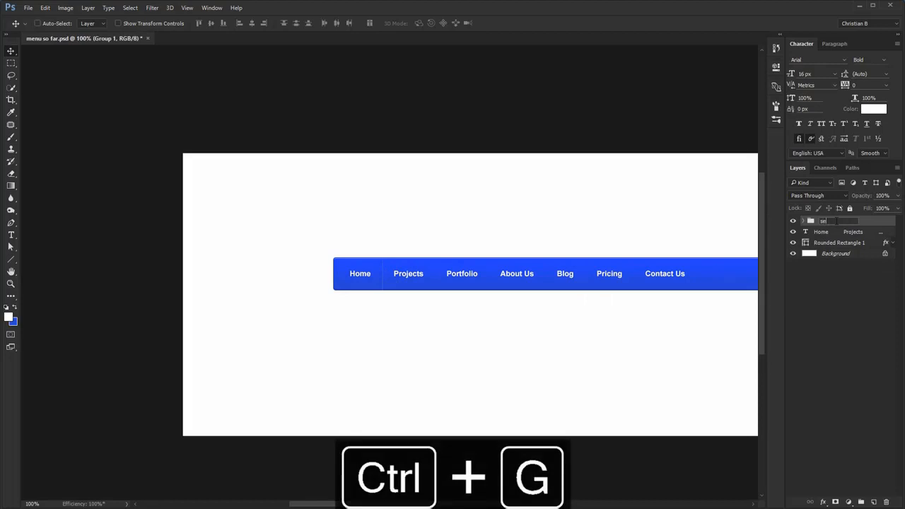
pyautogui.write('parator')
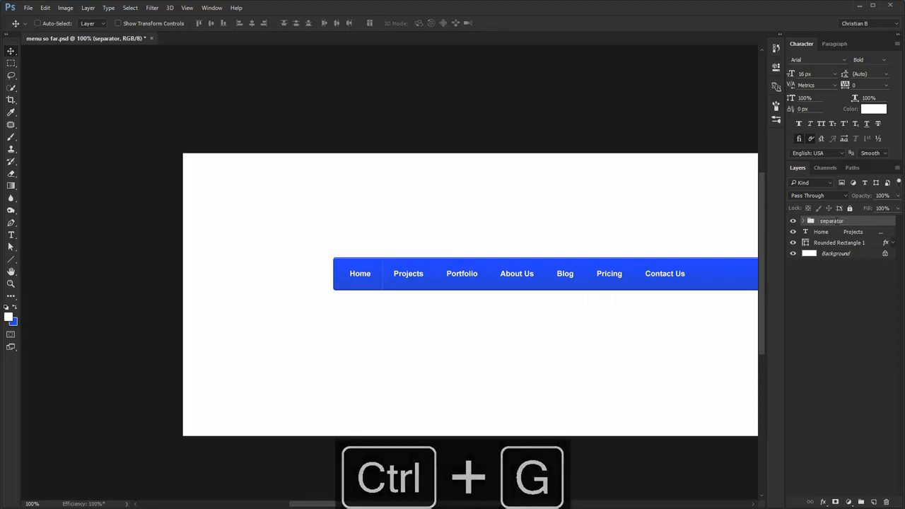
pyautogui.doubleClick(836, 241)
pyautogui.write('base')
pyautogui.click(831, 225)
# - Zoom in and marquee the gap between Home and Projects to measure it
pyautogui.moveTo(505, 301); pyautogui.dragTo(393, 270)
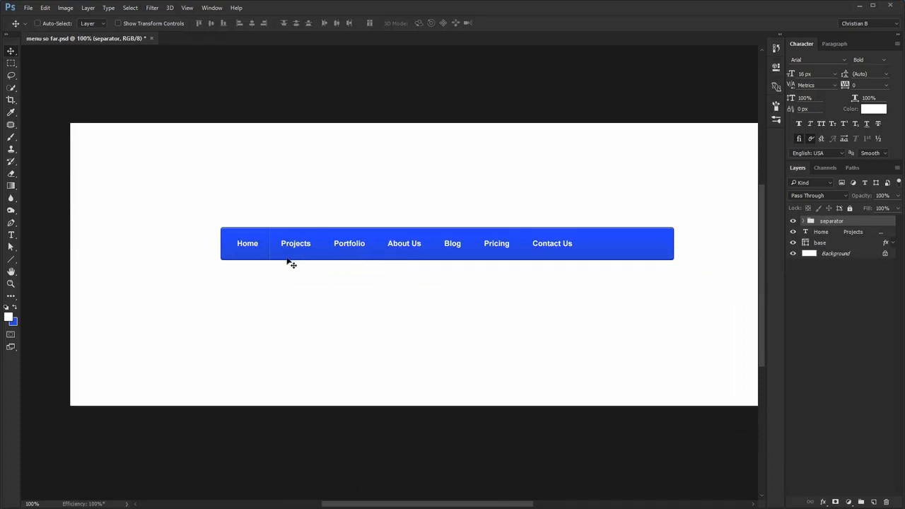
pyautogui.press('z')
pyautogui.moveTo(252, 239); pyautogui.dragTo(300, 281)
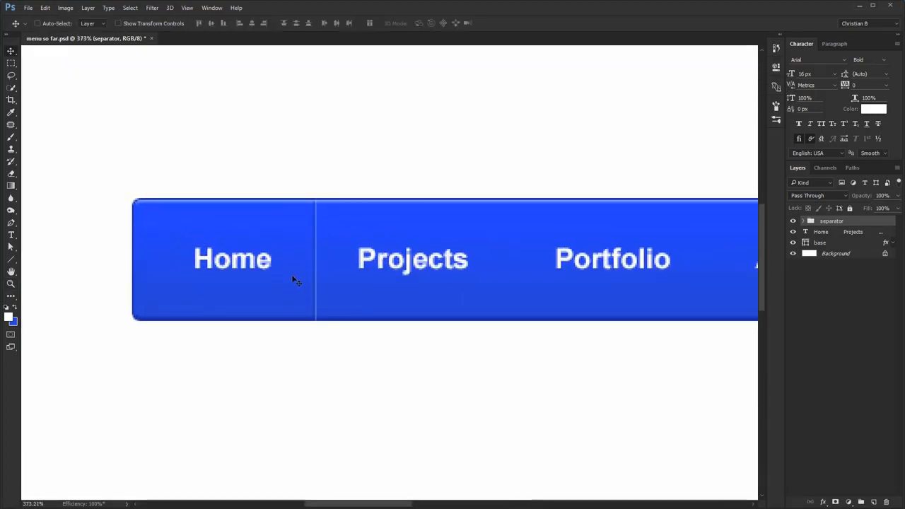
pyautogui.press('m')
pyautogui.moveTo(272, 248); pyautogui.dragTo(359, 281)
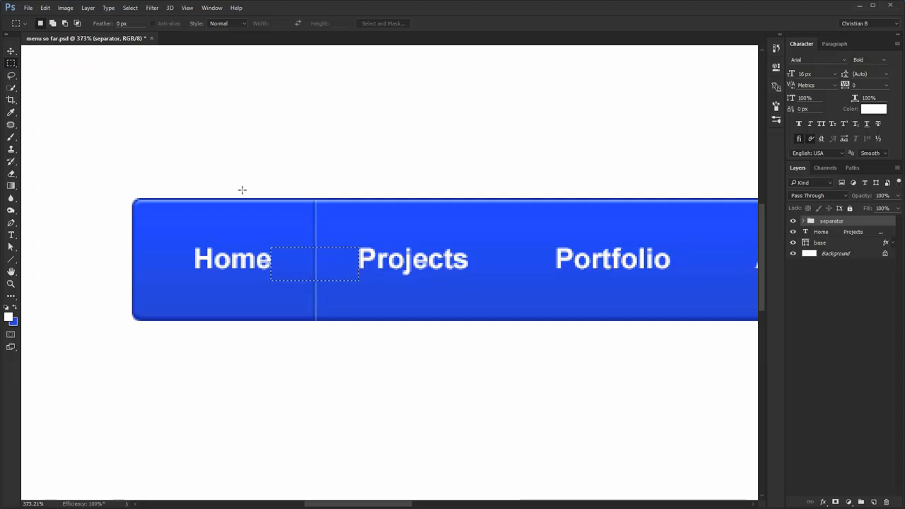
pyautogui.press('v')
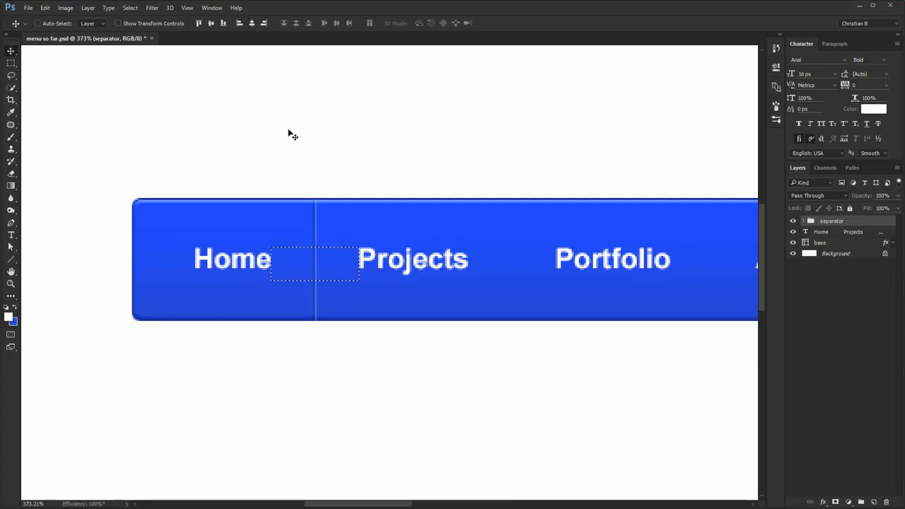
# - Measure the spacing between the bar edge, Home and the first separator with marquee selections
pyautogui.hotkey('ctrl', 'd')
pyautogui.press('m')
pyautogui.moveTo(271, 248); pyautogui.dragTo(314, 284)
pyautogui.hotkey('ctrl', 'd')
pyautogui.press('m')
pyautogui.moveTo(133, 249)
pyautogui.mouseDown()
pyautogui.moveTo(193, 279)
pyautogui.moveTo(215, 266)
pyautogui.mouseUp()
pyautogui.hotkey('ctrl', 'd')
pyautogui.press('v')
pyautogui.keyDown('shift'); pyautogui.click(231, 266); pyautogui.keyUp('shift')
pyautogui.press('m')
pyautogui.moveTo(133, 250); pyautogui.dragTo(168, 270)
pyautogui.hotkey('ctrl', 'd')
pyautogui.moveTo(254, 249); pyautogui.dragTo(294, 278)
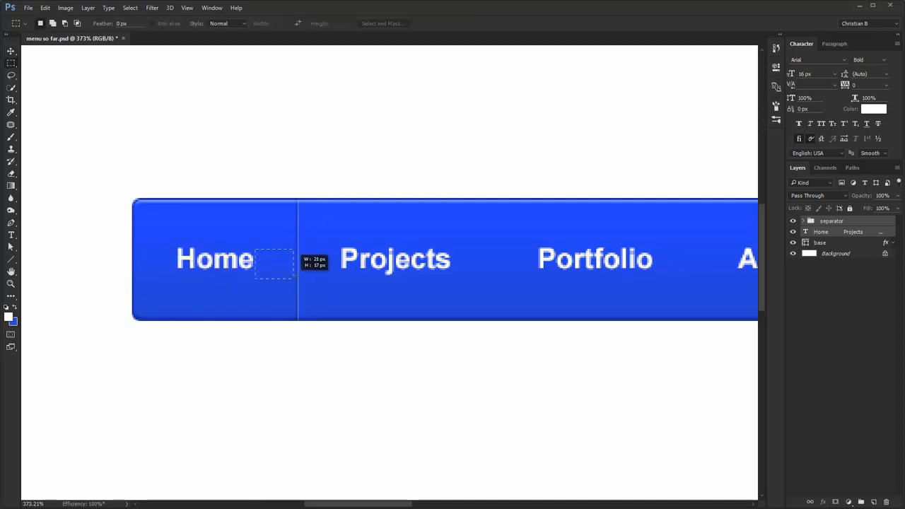
pyautogui.hotkey('ctrl', 'd')
# - Alt-drag three separator copies into the gaps along the menu bar, up to Contact Us
pyautogui.hotkey('ctrl', '1')
pyautogui.press('v')
pyautogui.click(862, 220)
pyautogui.moveTo(414, 247); pyautogui.dragTo(278, 244)
pyautogui.press('z')
pyautogui.moveTo(278, 247); pyautogui.dragTo(311, 254)
pyautogui.press('v')
pyautogui.moveTo(307, 286); pyautogui.dragTo(380, 291)
pyautogui.moveTo(378, 293); pyautogui.dragTo(447, 296)
pyautogui.moveTo(447, 297)
pyautogui.mouseDown()
pyautogui.moveTo(553, 298)
pyautogui.moveTo(636, 283)
pyautogui.mouseUp()
# - Centre the separators in the Pricing–Contact Us and Blog–Pricing gaps with Align centre
pyautogui.press('m')
pyautogui.moveTo(458, 271)
pyautogui.mouseDown()
pyautogui.moveTo(476, 286)
pyautogui.moveTo(606, 306)
pyautogui.mouseUp()
pyautogui.press('v')
pyautogui.click(250, 22)
pyautogui.hotkey('ctrl', 'd')
pyautogui.click(815, 230)
pyautogui.moveTo(350, 227); pyautogui.dragTo(529, 234)
pyautogui.press('m')
pyautogui.moveTo(373, 281); pyautogui.dragTo(504, 313)
pyautogui.press('v')
pyautogui.click(251, 23)
pyautogui.hotkey('ctrl', 'd')
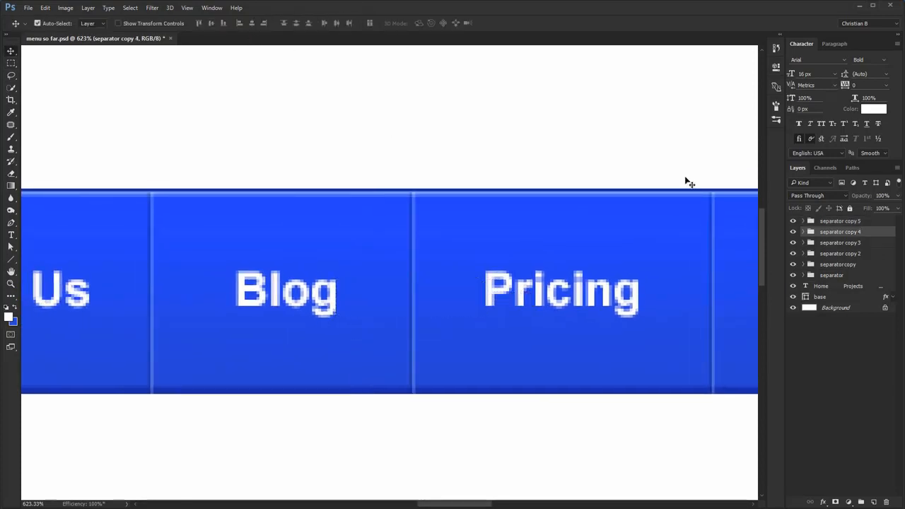
# - Centre the separators in the About Us–Blog and Portfolio–About Us gaps
pyautogui.click(789, 241)
pyautogui.moveTo(93, 269)
pyautogui.mouseDown()
pyautogui.moveTo(270, 273)
pyautogui.moveTo(357, 340)
pyautogui.moveTo(417, 309)
pyautogui.mouseUp()
pyautogui.press('m')
pyautogui.press('v')
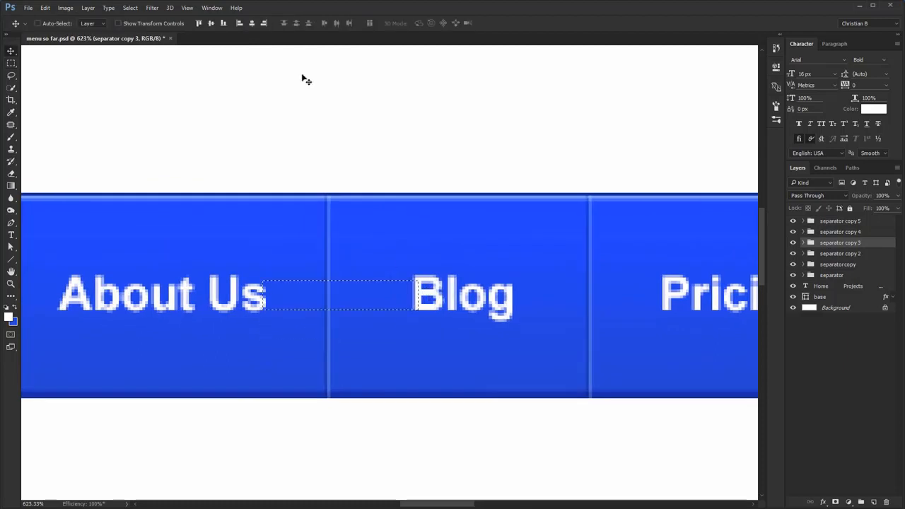
pyautogui.click(252, 25)
pyautogui.hotkey('ctrl', 'd')
pyautogui.moveTo(168, 250)
pyautogui.mouseDown()
pyautogui.moveTo(504, 259)
pyautogui.moveTo(612, 272)
pyautogui.mouseUp()
pyautogui.click(861, 252)
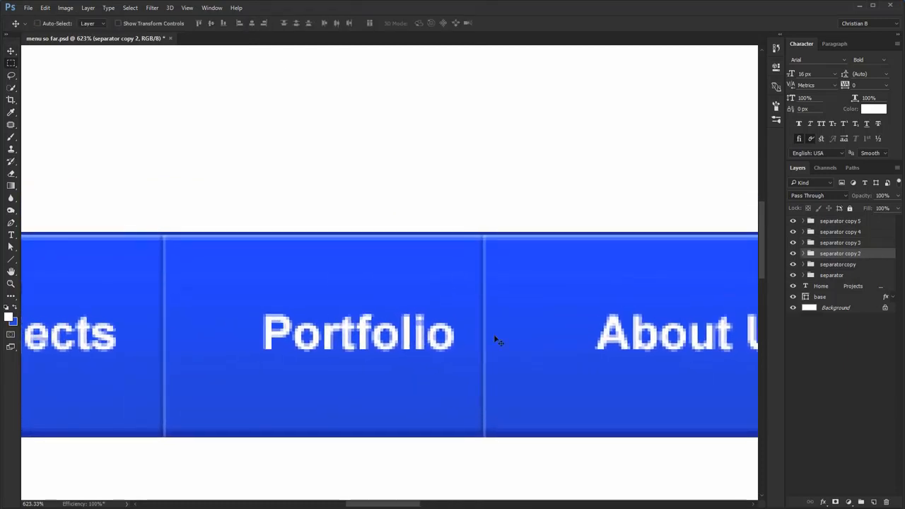
pyautogui.press('m')
pyautogui.moveTo(457, 317)
pyautogui.mouseDown()
pyautogui.moveTo(487, 365)
pyautogui.moveTo(568, 364)
pyautogui.mouseUp()
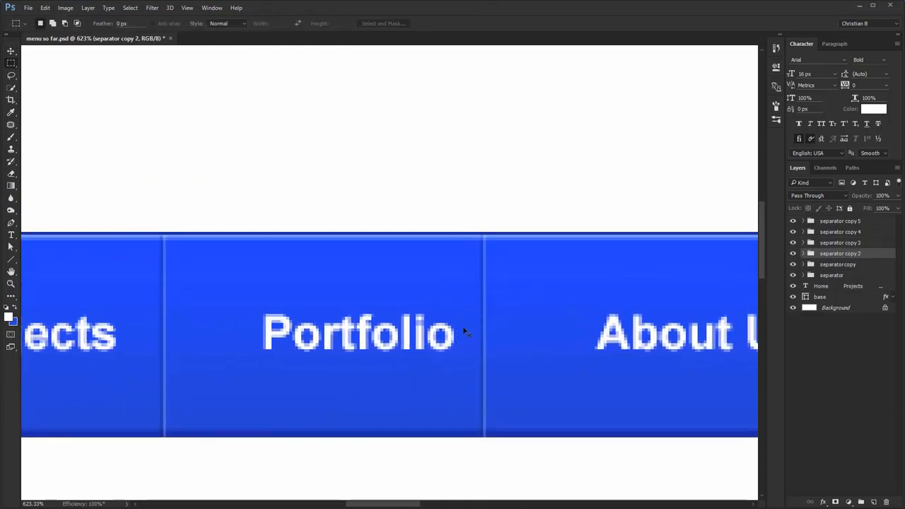
pyautogui.moveTo(454, 323); pyautogui.dragTo(594, 357)
pyautogui.press('v')
pyautogui.click(252, 23)
pyautogui.hotkey('ctrl', 'd')
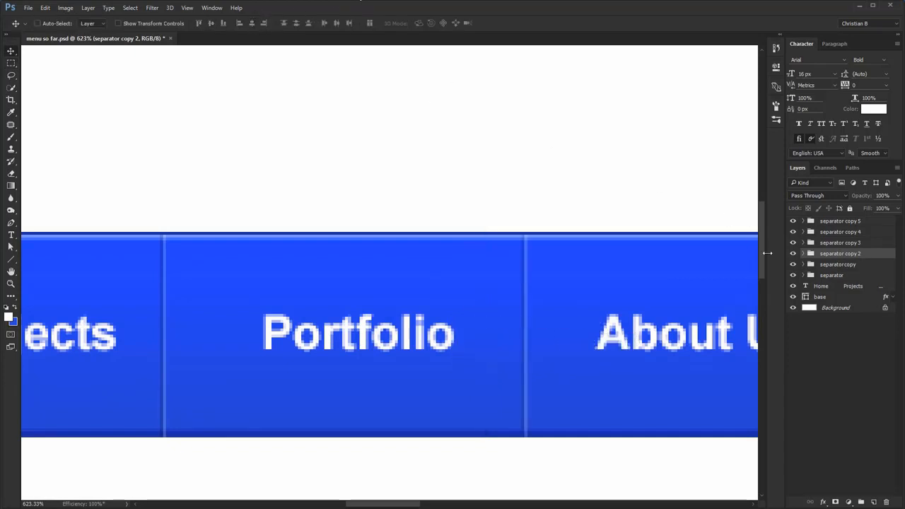
# - Centre the separator in the Projects–Portfolio gap
pyautogui.click(812, 266)
pyautogui.press('m')
pyautogui.moveTo(113, 326); pyautogui.dragTo(266, 354)
pyautogui.press('v')
pyautogui.click(251, 23)
pyautogui.hotkey('ctrl', 'd')
# - Zoom in on the bar's right end and measure the gap before Contact Us
pyautogui.hotkey('ctrl', '1')
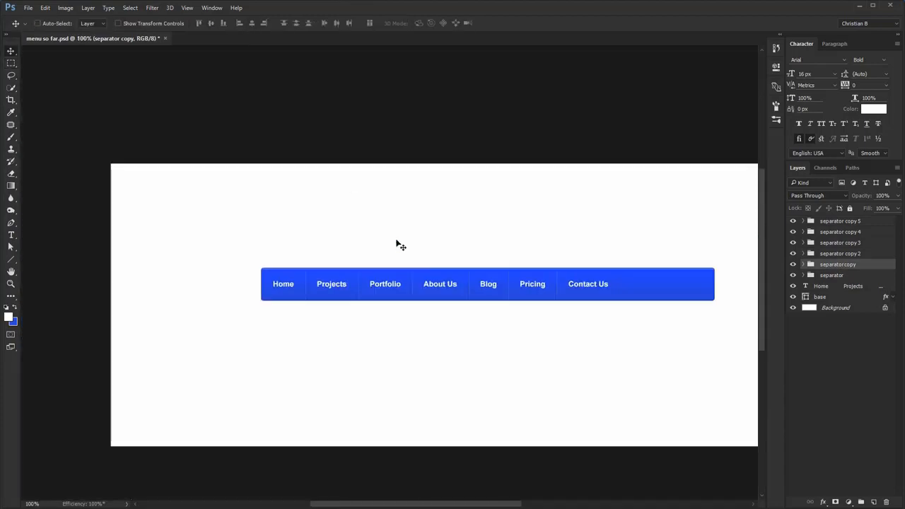
pyautogui.moveTo(528, 289); pyautogui.dragTo(477, 261)
pyautogui.moveTo(530, 251); pyautogui.dragTo(588, 281)
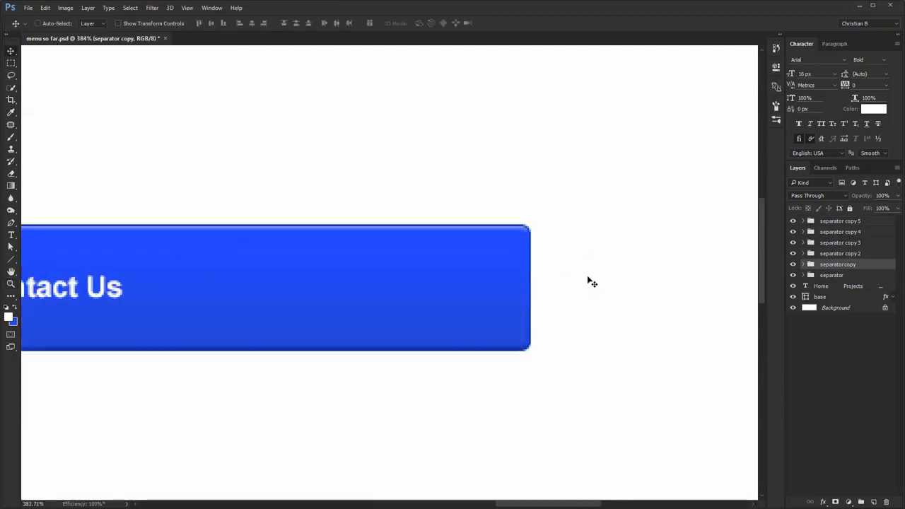
pyautogui.click(848, 221)
pyautogui.moveTo(318, 234); pyautogui.dragTo(479, 234)
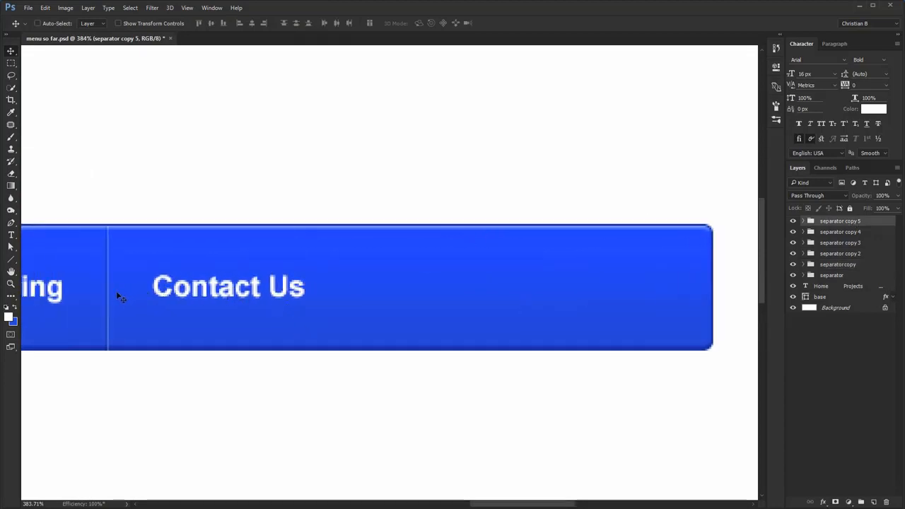
pyautogui.hotkey('ctrl', 'space')
pyautogui.moveTo(100, 276); pyautogui.dragTo(205, 319)
pyautogui.press('m')
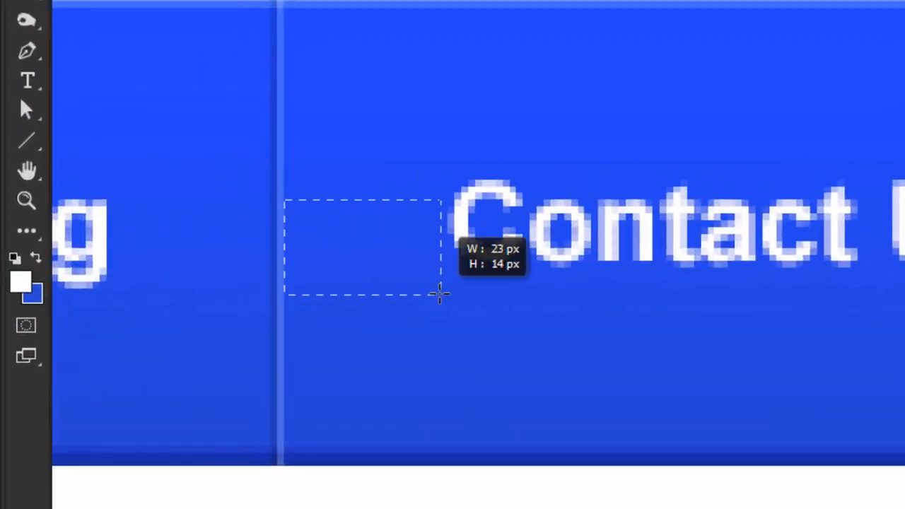
pyautogui.moveTo(439, 294); pyautogui.dragTo(447, 294)
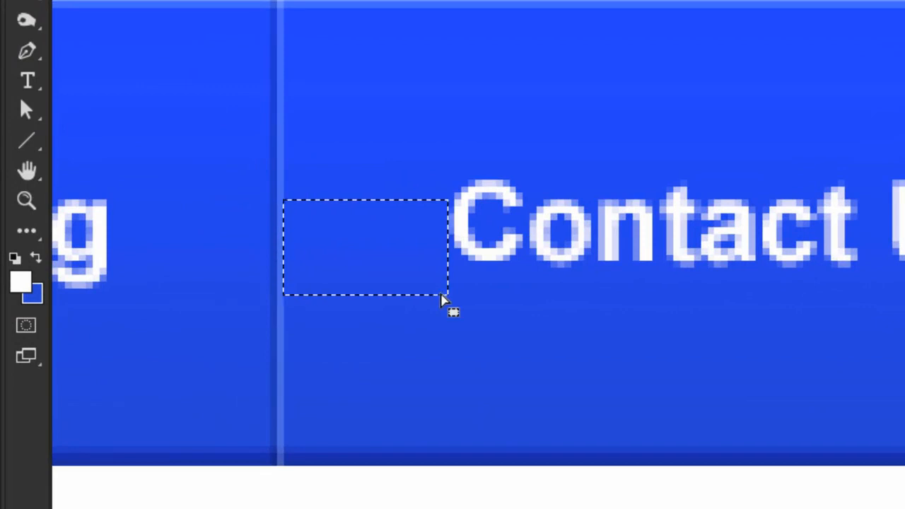
pyautogui.moveTo(286, 215); pyautogui.dragTo(446, 292)
pyautogui.hotkey('ctrl', 'd')
# - Duplicate a separator to the right of Contact Us and nudge it into place
pyautogui.press('v')
pyautogui.moveTo(283, 267); pyautogui.dragTo(418, 326)
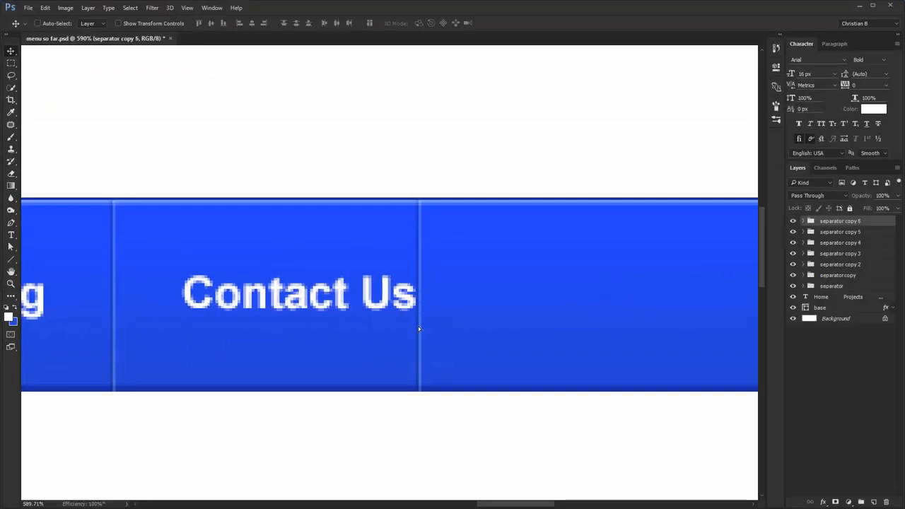
pyautogui.press('Right')
pyautogui.press('Right')
pyautogui.press('Right')
pyautogui.press('Right')
pyautogui.press('Right')
pyautogui.press('Right')
pyautogui.press('Right')
pyautogui.press('Right')
pyautogui.press('Right')
pyautogui.press('Right')
pyautogui.press('Right')
pyautogui.press('Right')
pyautogui.press('Right')
pyautogui.press('Right')
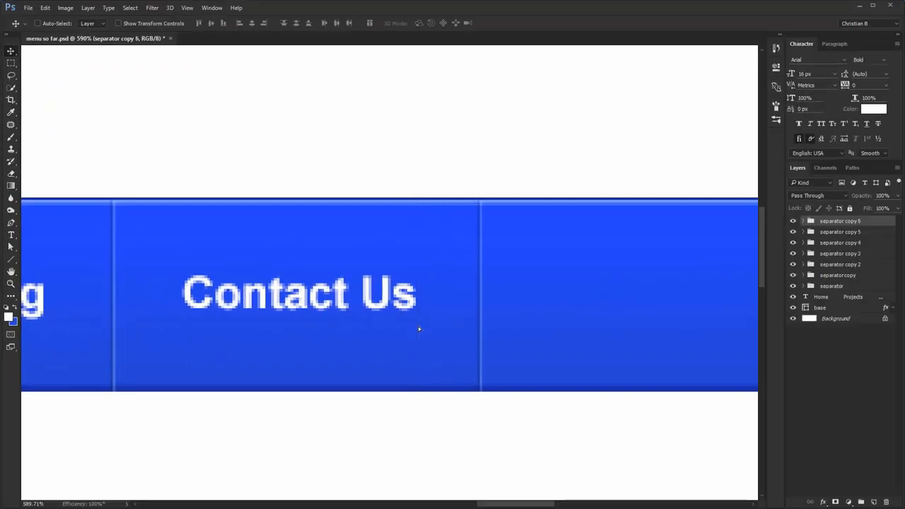
pyautogui.press('Right')
pyautogui.press('m')
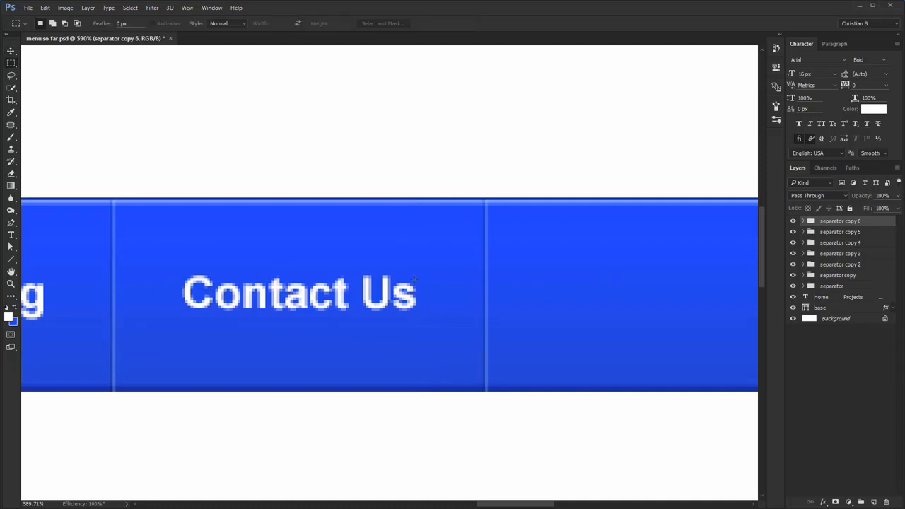
pyautogui.moveTo(416, 281); pyautogui.dragTo(482, 327)
pyautogui.hotkey('ctrl', '1')
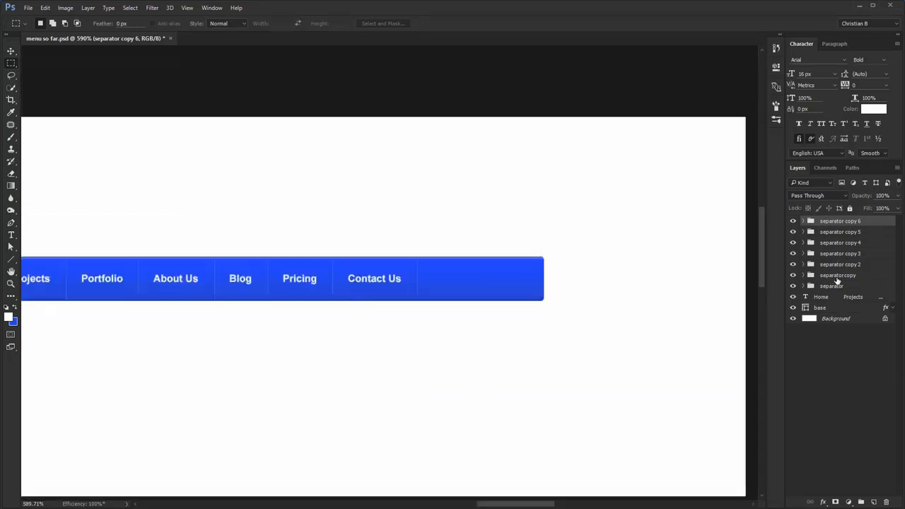
# - Group all seven separator layers and name the group 'separators'
pyautogui.keyDown('shift'); pyautogui.click(841, 285); pyautogui.keyUp('shift')
pyautogui.hotkey('ctrl', 'g')
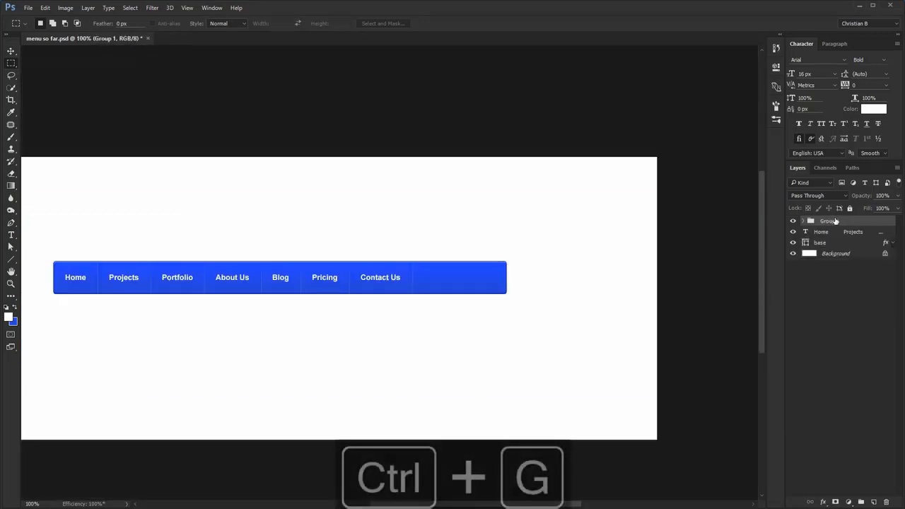
pyautogui.doubleClick(835, 220)
pyautogui.write('se')
pyautogui.write('patar')
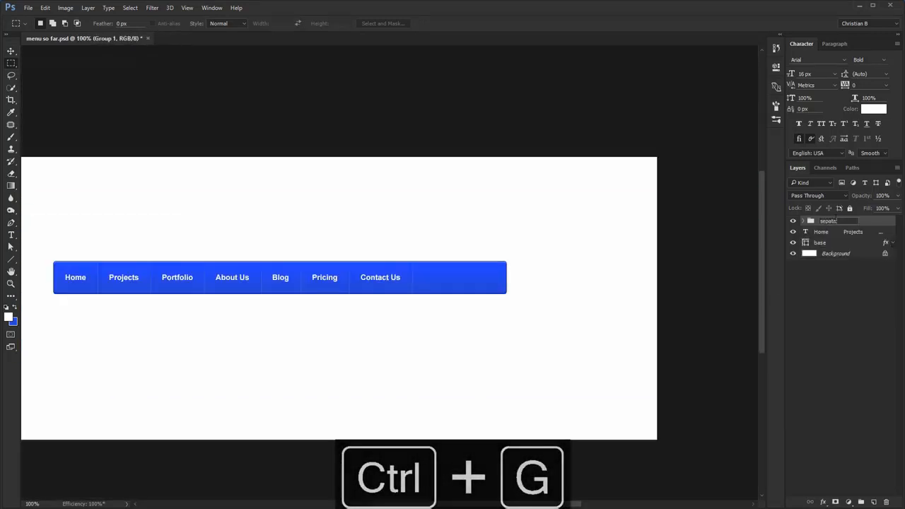
pyautogui.press('BackSpace')
pyautogui.press('BackSpace')
pyautogui.press('BackSpace')
pyautogui.press('BackSpace')
pyautogui.press('BackSpace')
pyautogui.press('BackSpace')
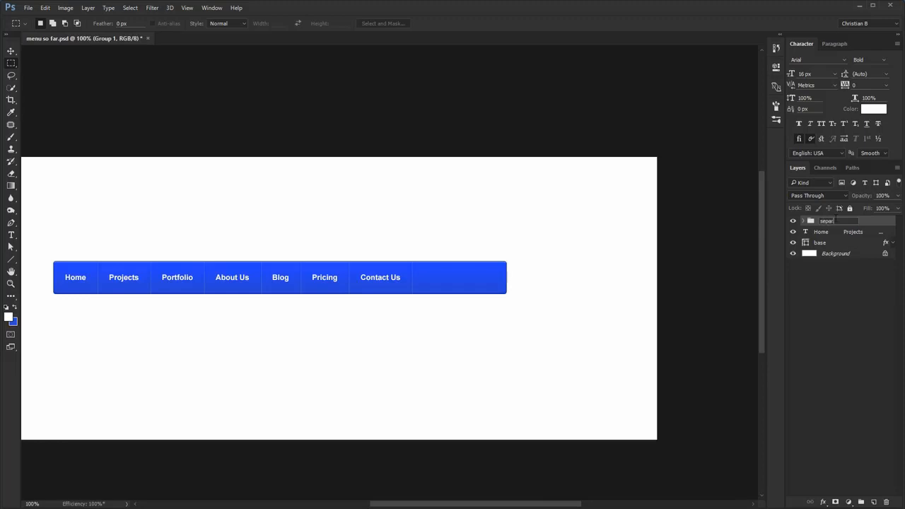
# - Download the arrow pointer icon from Iconfinder and place it under Projects
pyautogui.write('rsor')
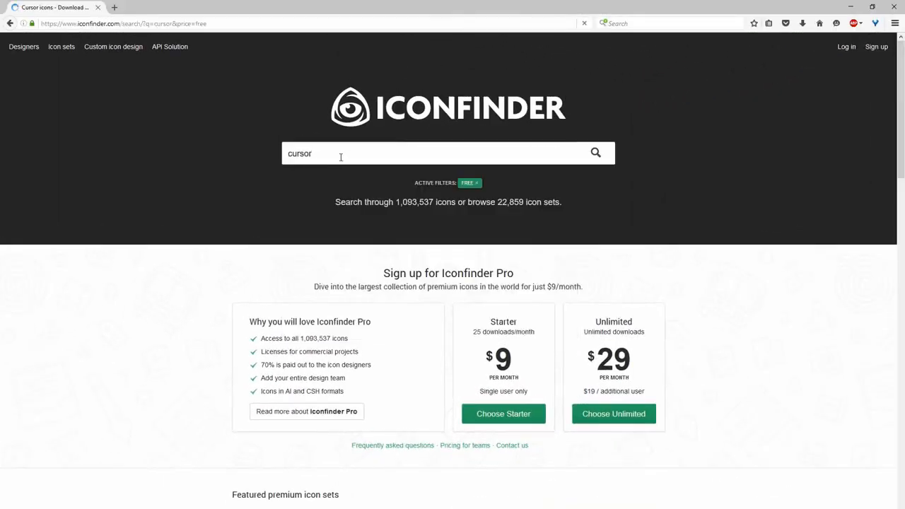
pyautogui.press('Return')
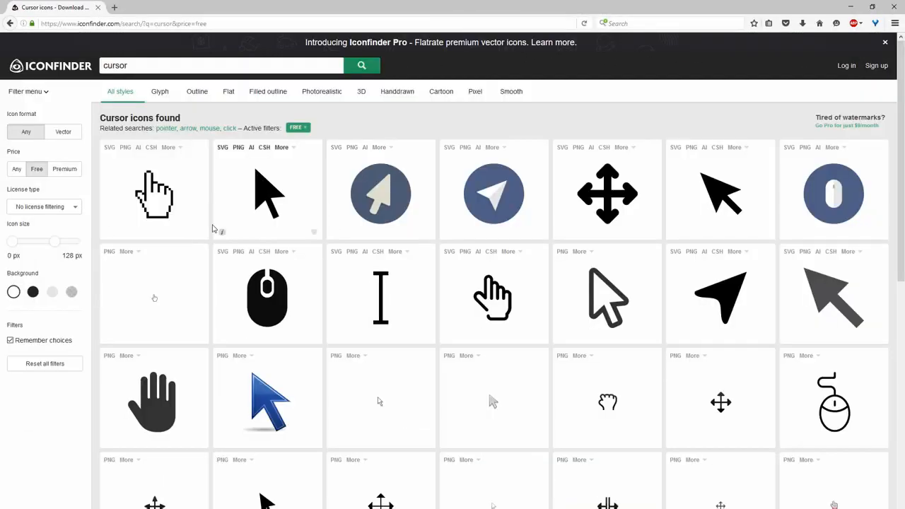
pyautogui.click(221, 231)
pyautogui.click(141, 370)
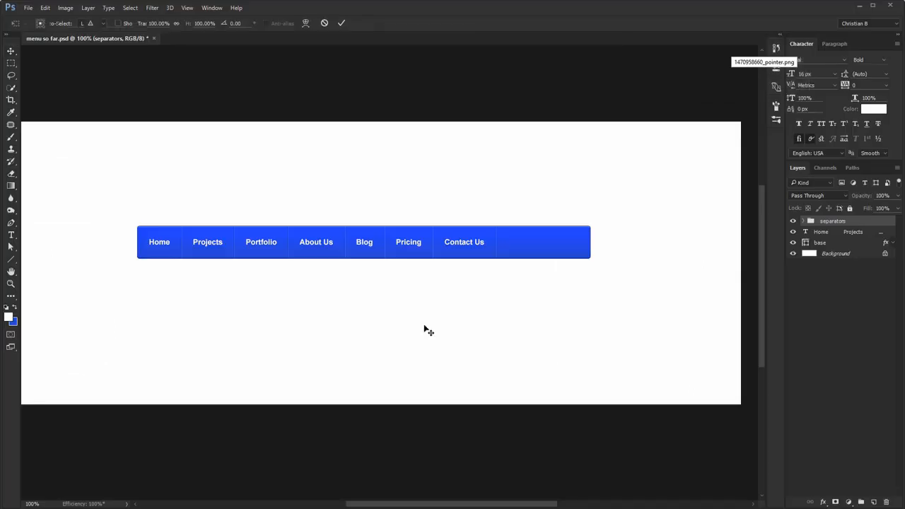
pyautogui.press('Return')
pyautogui.moveTo(381, 268); pyautogui.dragTo(203, 263)
# - Recolour the Projects label to bright yellow ecea1f
pyautogui.press('t')
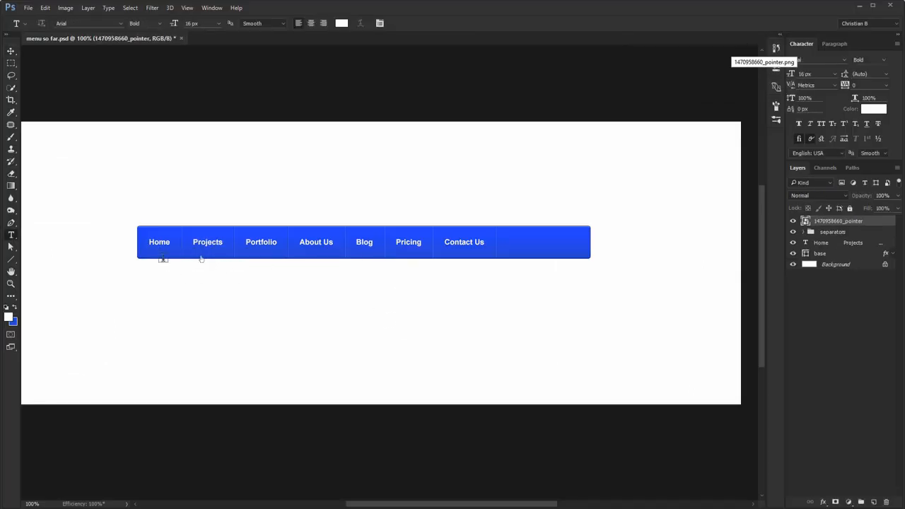
pyautogui.moveTo(147, 232); pyautogui.dragTo(153, 266)
pyautogui.doubleClick(151, 284)
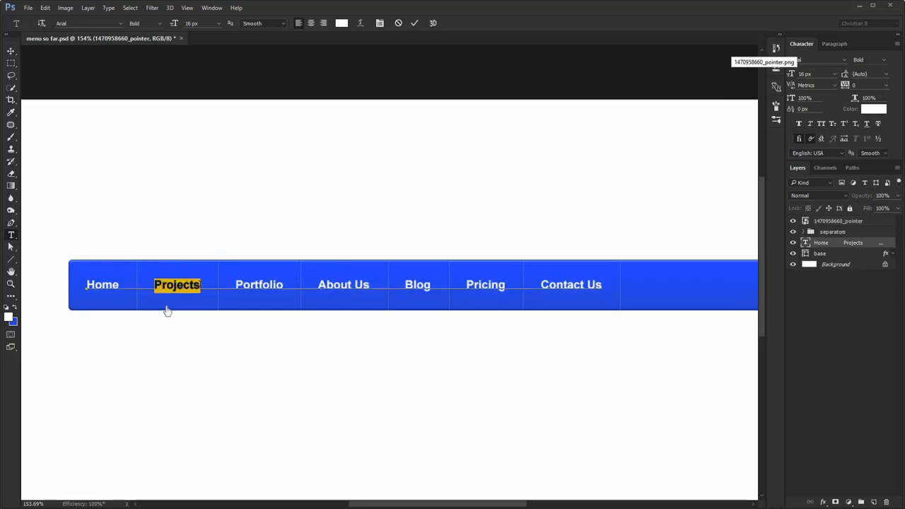
pyautogui.click(874, 111)
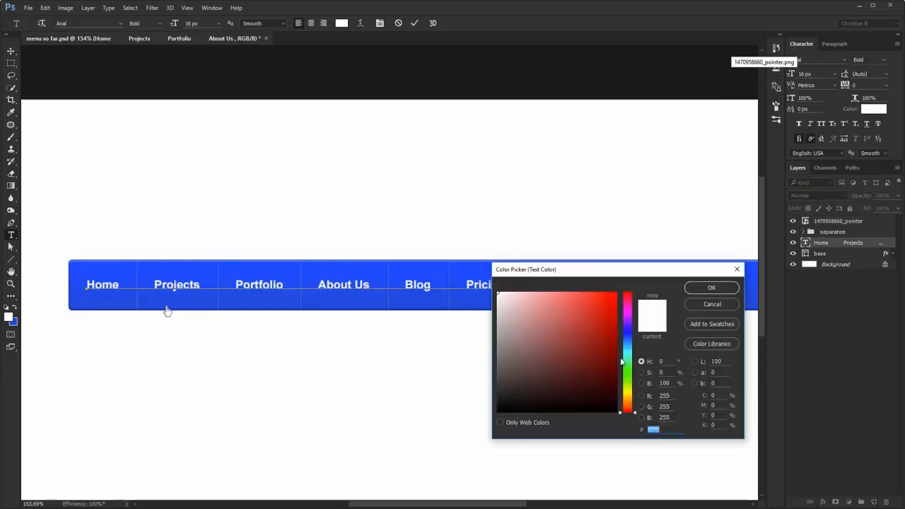
pyautogui.moveTo(623, 396); pyautogui.dragTo(624, 392)
pyautogui.click(600, 301)
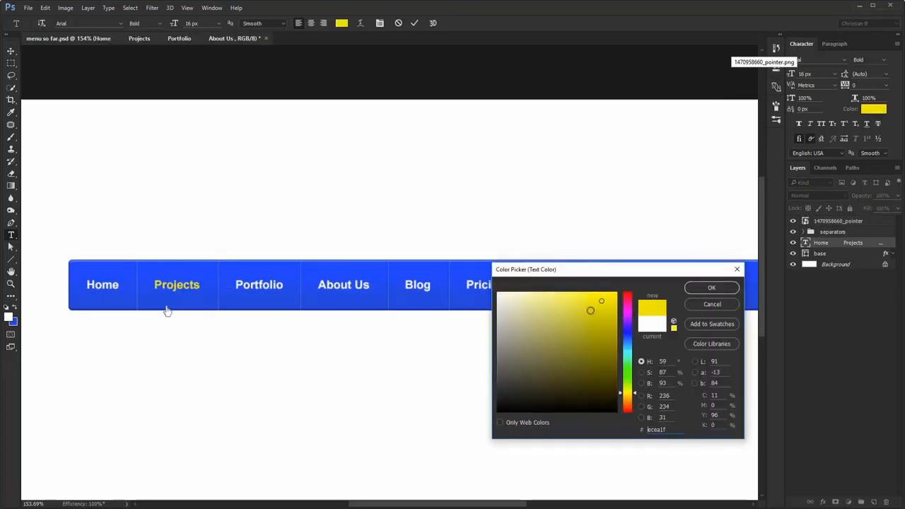
pyautogui.click(612, 293)
pyautogui.press('Return')
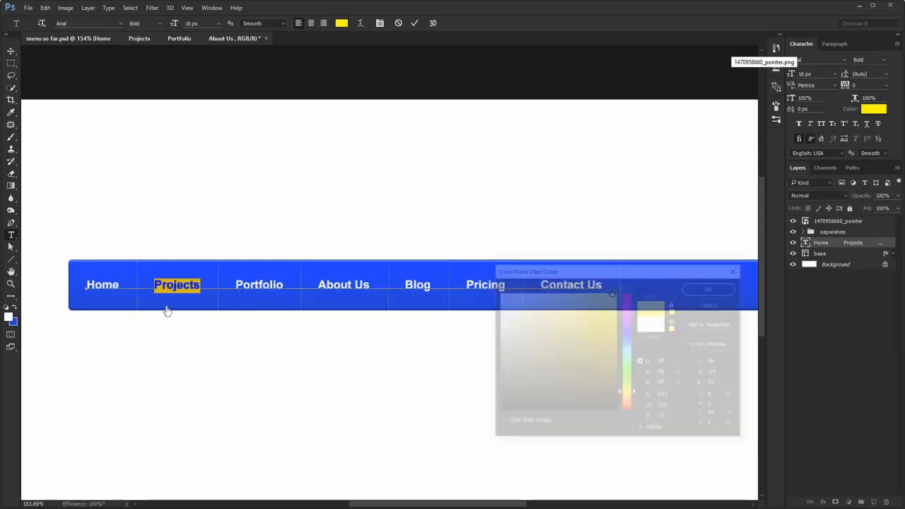
# - Zoom in and draw a rectangular selection around the Projects cell
pyautogui.hotkey('ctrl', 'Return')
pyautogui.press('v')
pyautogui.moveTo(122, 240); pyautogui.dragTo(304, 354)
pyautogui.keyDown('ctrl'); pyautogui.click(173, 267); pyautogui.keyUp('ctrl')
pyautogui.press('m')
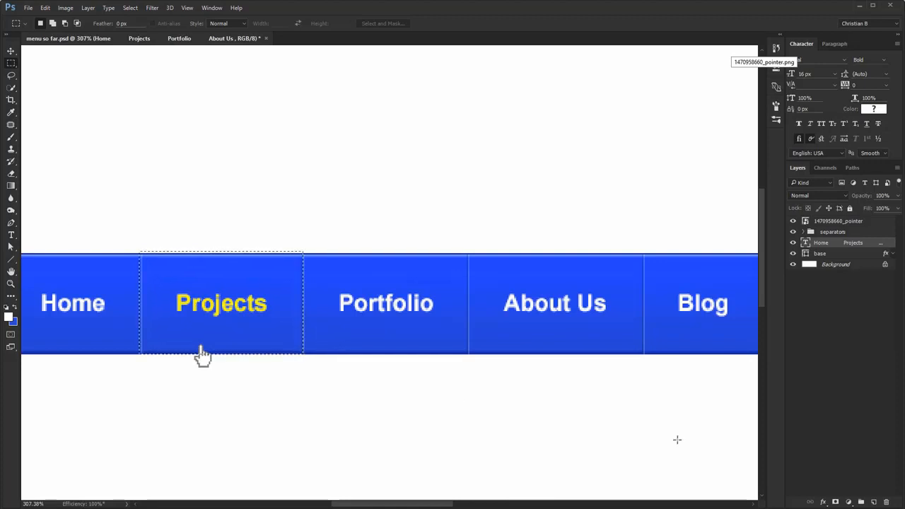
pyautogui.click(850, 501)
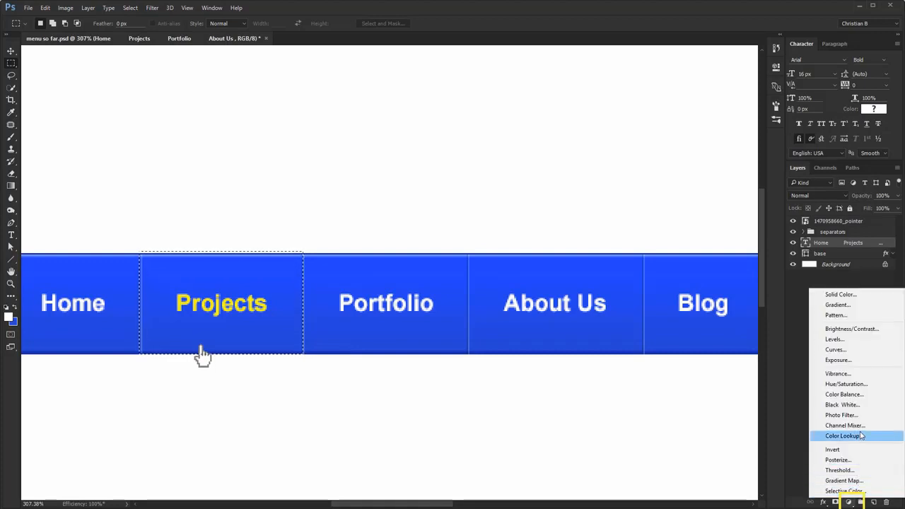
# - Add a Brightness/Contrast layer brightening the Projects cell to 60
pyautogui.click(869, 329)
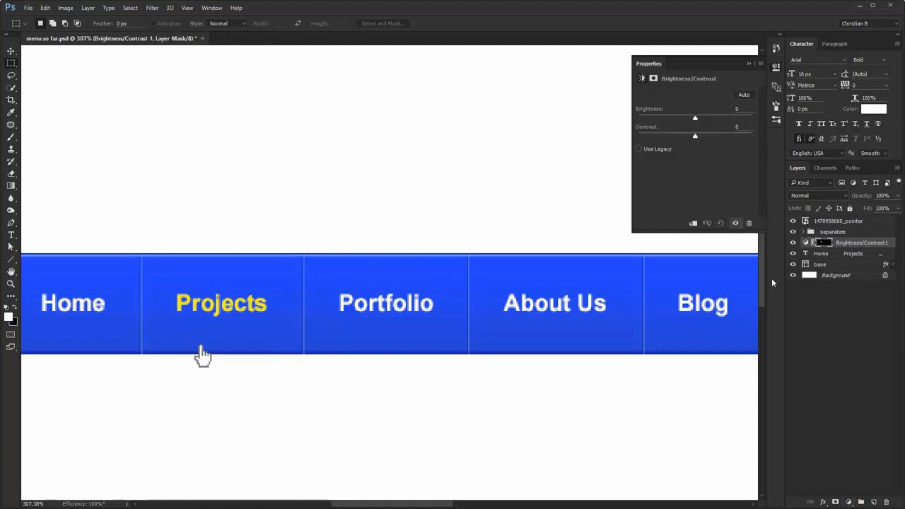
pyautogui.click(739, 108)
pyautogui.hotkey('shift', 'Down')
pyautogui.hotkey('shift', 'Down')
pyautogui.hotkey('shift', 'Down')
pyautogui.hotkey('shift', 'Down')
pyautogui.hotkey('shift', 'Down')
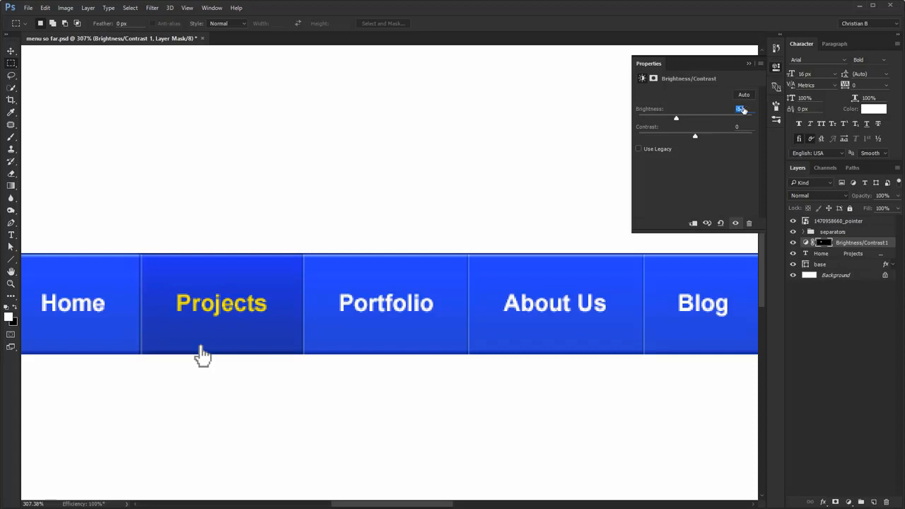
pyautogui.hotkey('ctrl', '1')
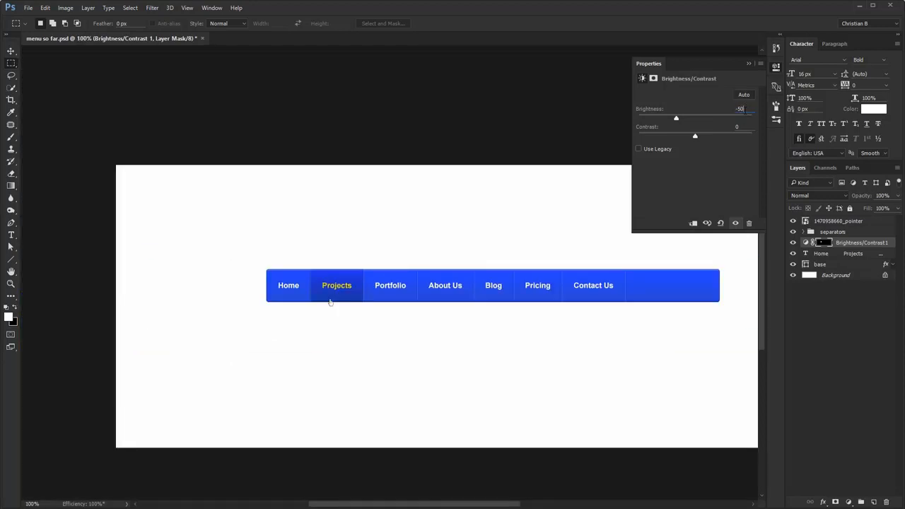
pyautogui.hotkey('shift', 'Up')
pyautogui.hotkey('shift', 'Up')
pyautogui.hotkey('shift', 'Up')
pyautogui.hotkey('shift', 'Up')
pyautogui.hotkey('shift', 'Up')
pyautogui.hotkey('shift', 'Up')
pyautogui.hotkey('shift', 'Up')
pyautogui.hotkey('shift', 'Up')
pyautogui.hotkey('shift', 'Up')
pyautogui.hotkey('shift', 'Up')
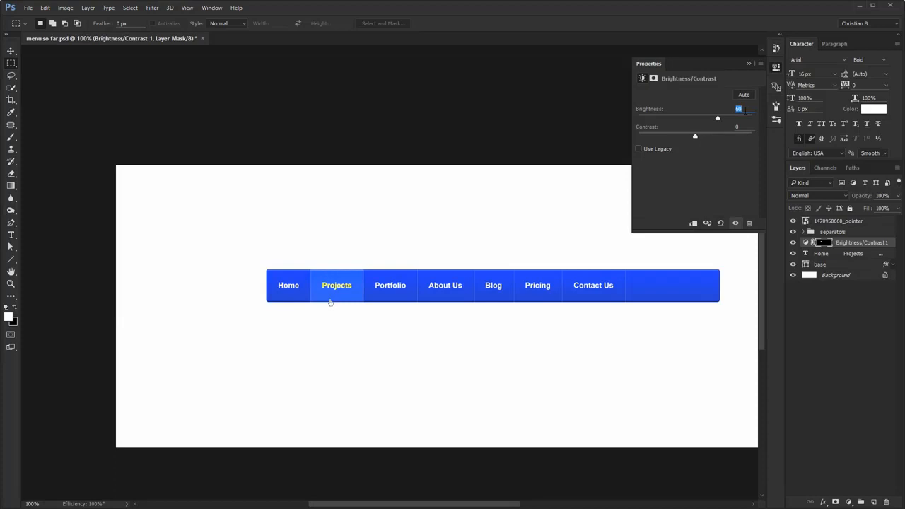
pyautogui.click(306, 288)
pyautogui.hotkey('ctrl', 'space')
pyautogui.moveTo(316, 290); pyautogui.dragTo(195, 284)
# - Copy the adjustment onto Home at -80 brightness and raise the menu text above both
pyautogui.hotkey('ctrl', 't')
pyautogui.press('Return')
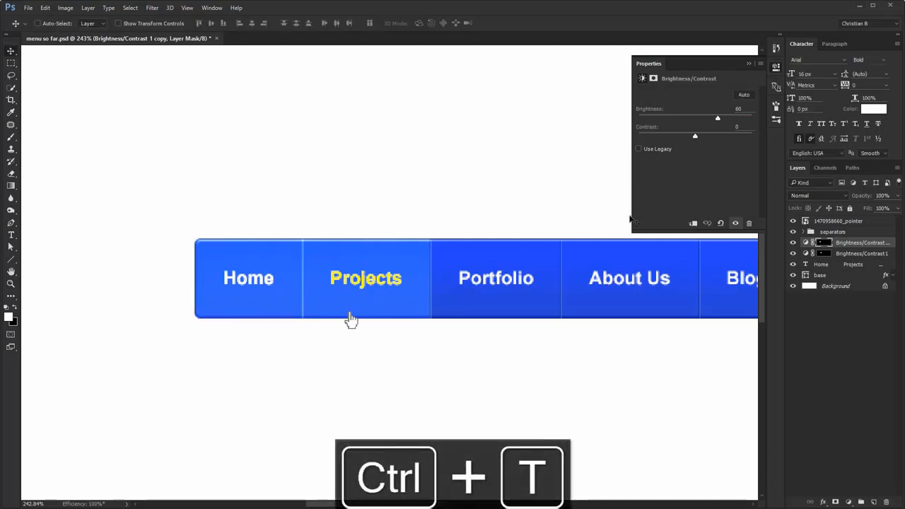
pyautogui.click(738, 109)
pyautogui.hotkey('shift', 'Down')
pyautogui.hotkey('shift', 'Down')
pyautogui.hotkey('shift', 'Down')
pyautogui.hotkey('shift', 'Down')
pyautogui.hotkey('shift', 'Down')
pyautogui.hotkey('shift', 'Down')
pyautogui.hotkey('shift', 'Down')
pyautogui.hotkey('shift', 'Down')
pyautogui.hotkey('shift', 'Down')
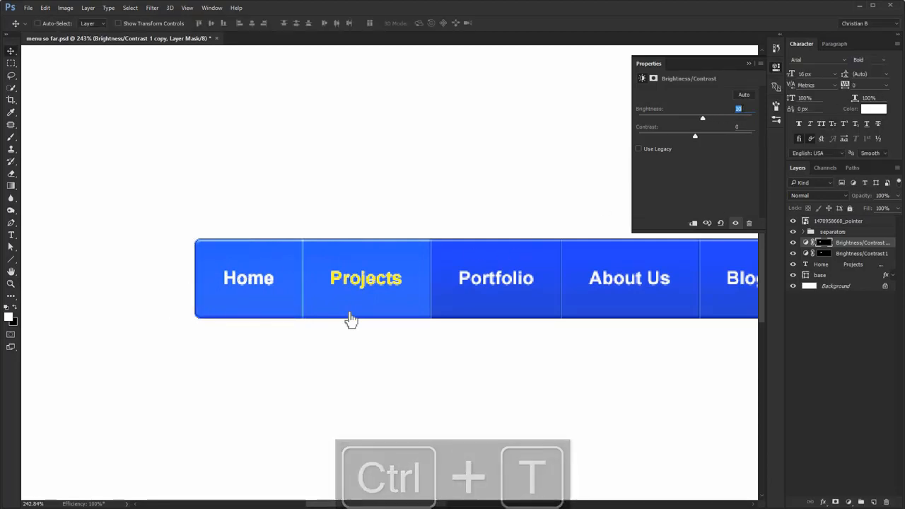
pyautogui.hotkey('shift', 'Down')
pyautogui.hotkey('shift', 'Down')
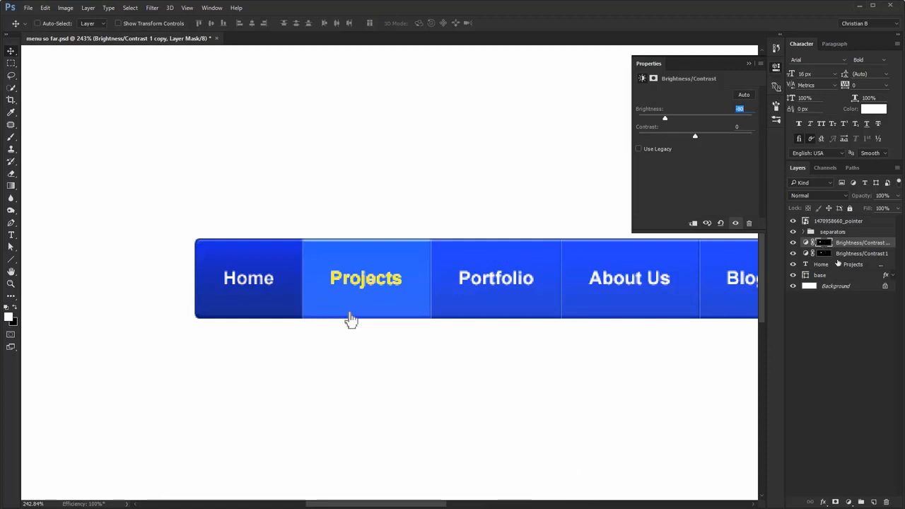
pyautogui.click(845, 264)
pyautogui.moveTo(849, 257); pyautogui.dragTo(845, 240)
# - Toggle the darkening layer to compare, then rename the adjustment layers 'down' and 'hover'
pyautogui.hotkey('ctrl', '1')
pyautogui.moveTo(464, 265); pyautogui.dragTo(367, 256)
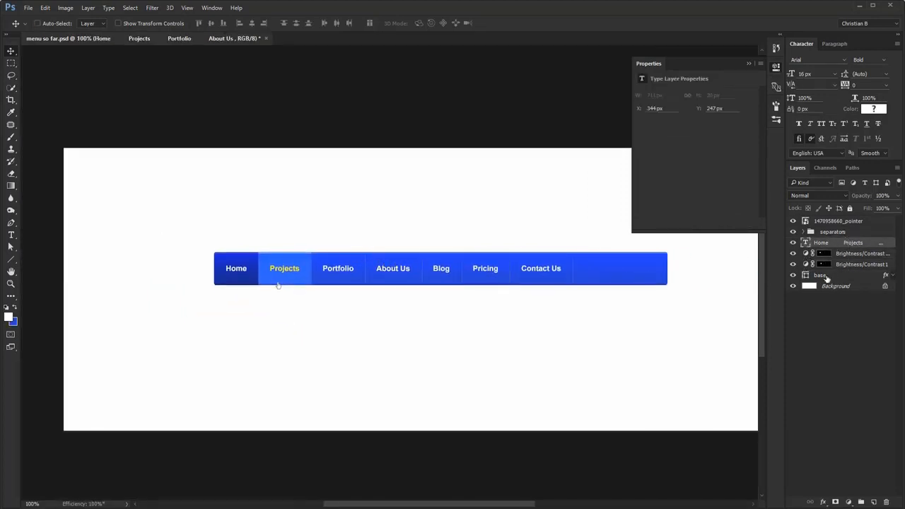
pyautogui.click(794, 255)
pyautogui.click(794, 255)
pyautogui.doubleClick(857, 254)
pyautogui.write('down')
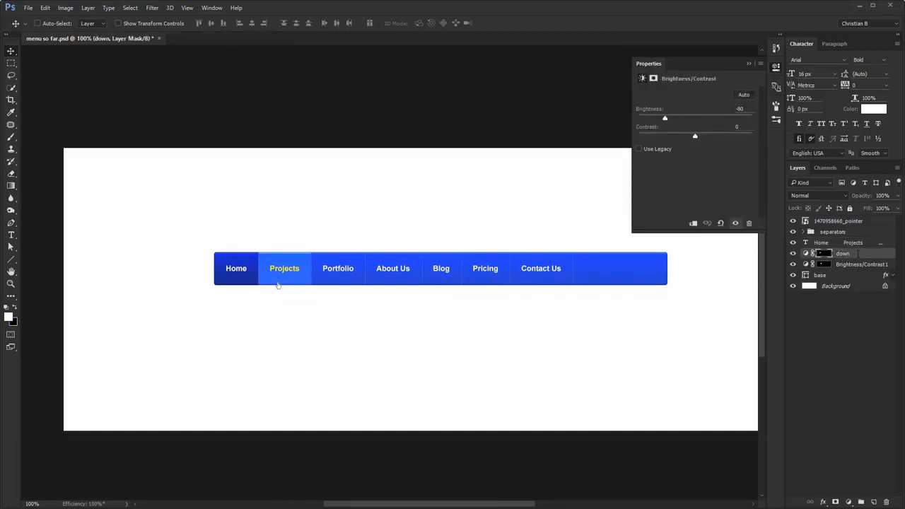
pyautogui.press('Tab')
pyautogui.write('hover')
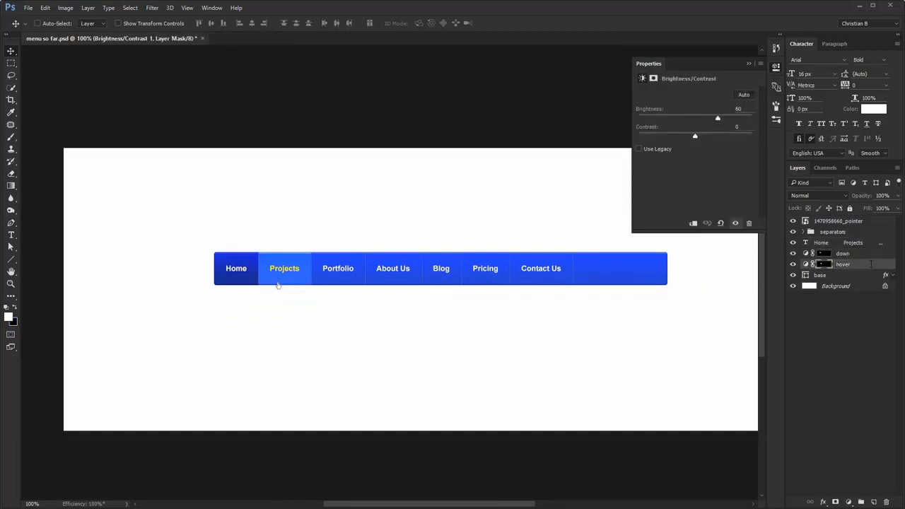
pyautogui.press('Return')
pyautogui.click(876, 242)
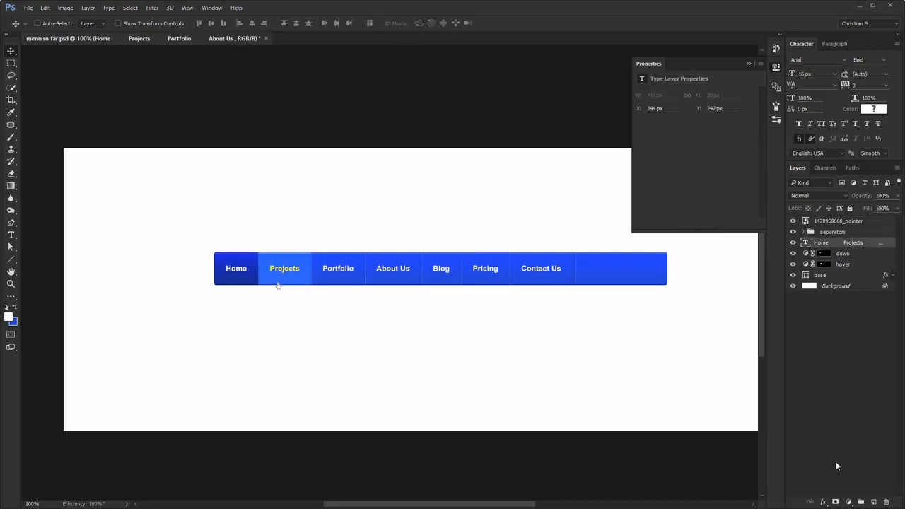
pyautogui.click(823, 502)
# - Give the menu text a size 2 drop shadow in the bar's sampled blue with raised opacity
pyautogui.click(844, 492)
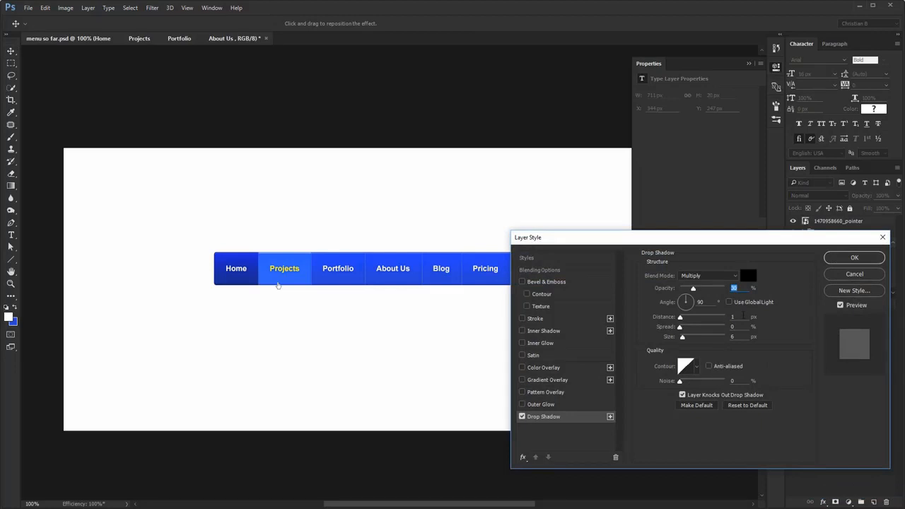
pyautogui.click(743, 315)
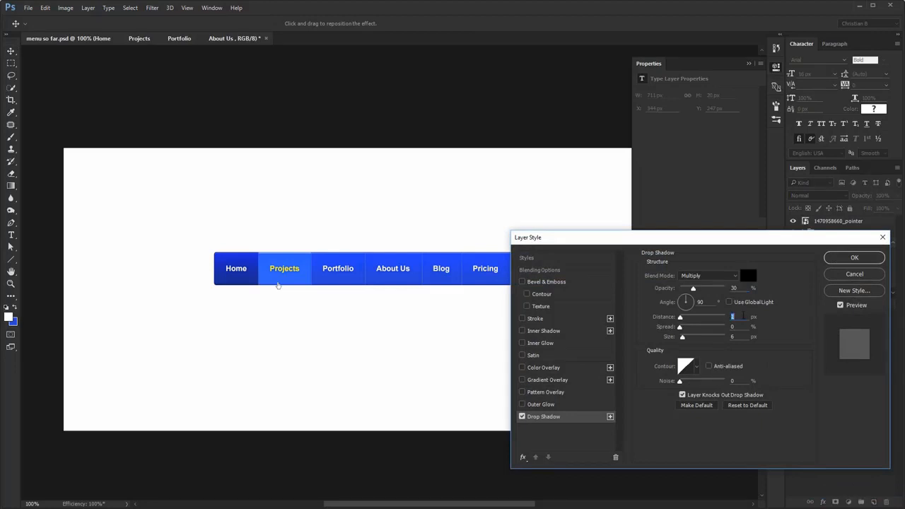
pyautogui.doubleClick(735, 337)
pyautogui.write('2')
pyautogui.click(747, 274)
pyautogui.click(426, 276)
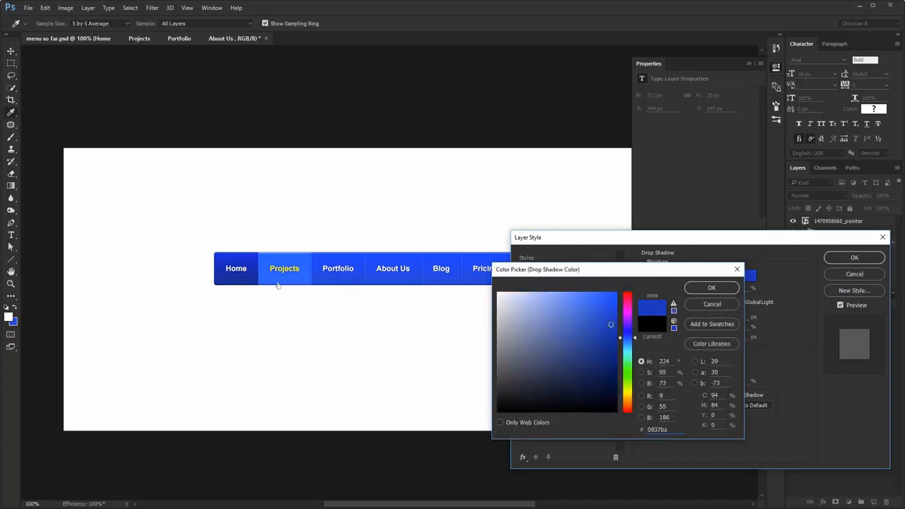
pyautogui.click(725, 288)
pyautogui.click(740, 288)
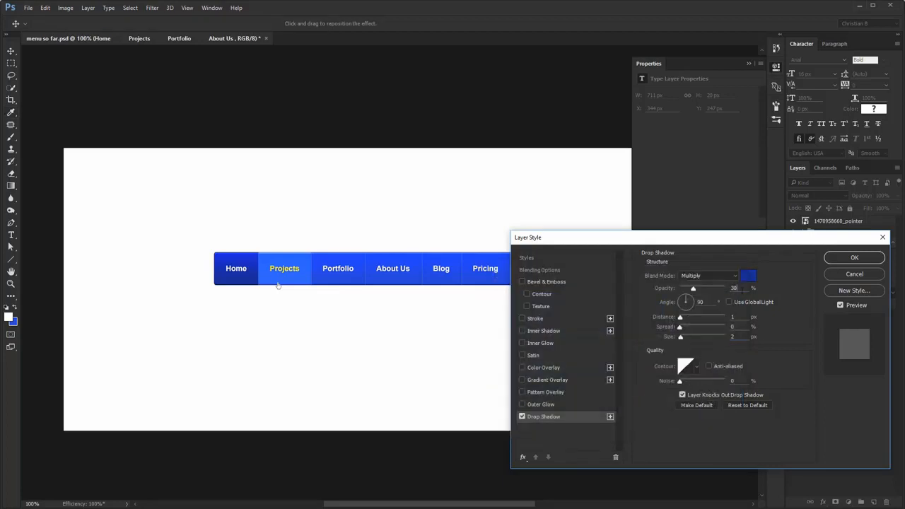
pyautogui.hotkey('shift', 'Up')
pyautogui.hotkey('shift', 'Up')
pyautogui.hotkey('shift', 'Up')
pyautogui.hotkey('shift', 'Up')
pyautogui.hotkey('shift', 'Down')
pyautogui.hotkey('shift', 'Down')
pyautogui.hotkey('shift', 'Up')
pyautogui.hotkey('shift', 'Up')
pyautogui.hotkey('shift', 'Up')
pyautogui.press('Return')
pyautogui.press('z')
# - Zoom in and toggle the shadow off and on to compare, then view at 100% full screen
pyautogui.click(399, 271)
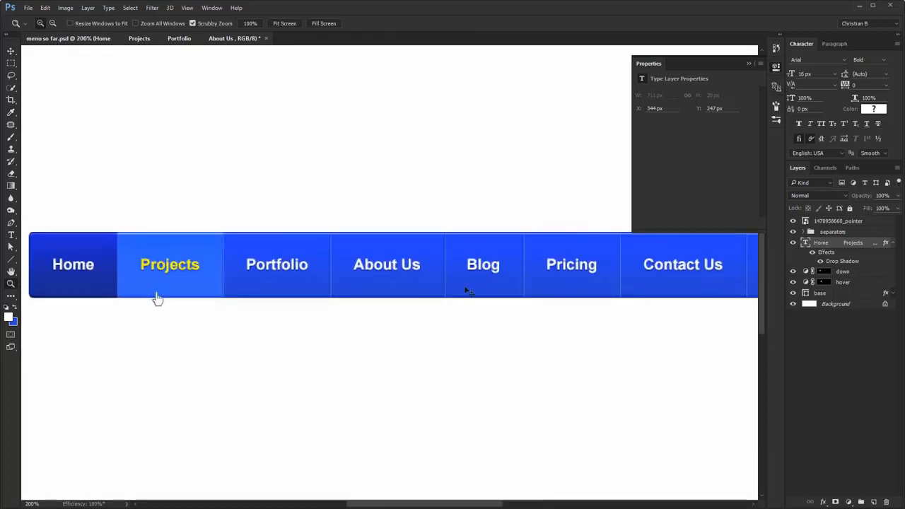
pyautogui.click(462, 271)
pyautogui.press('v')
pyautogui.click(819, 261)
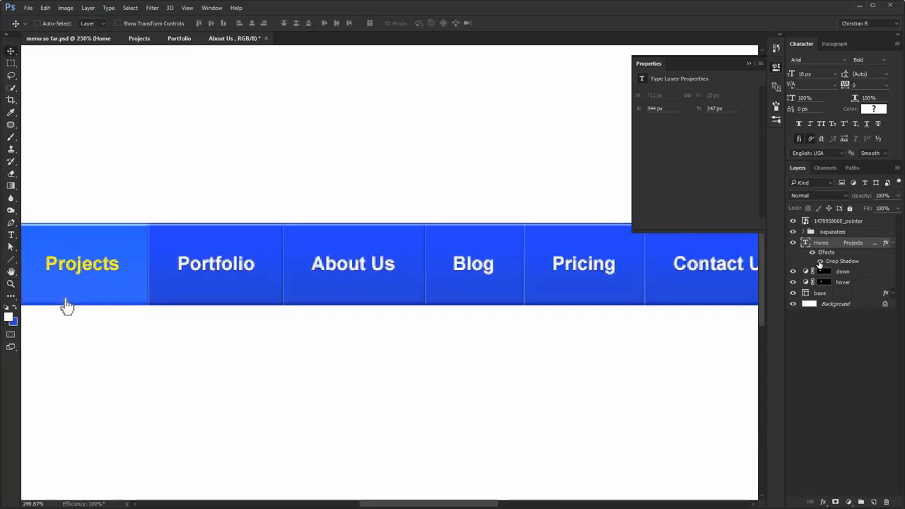
pyautogui.click(819, 261)
pyautogui.click(819, 261)
pyautogui.click(819, 261)
pyautogui.hotkey('ctrl', '1')
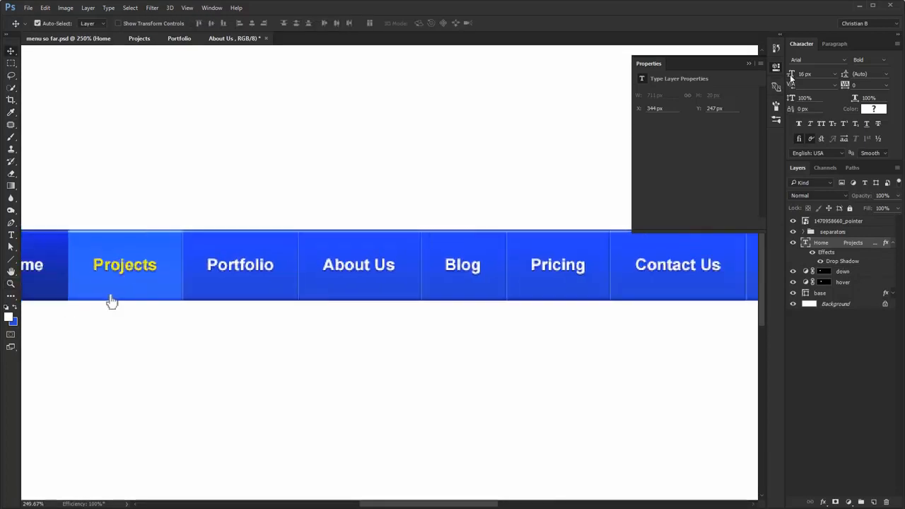
pyautogui.click(776, 67)
pyautogui.press('f')
pyautogui.press('f')
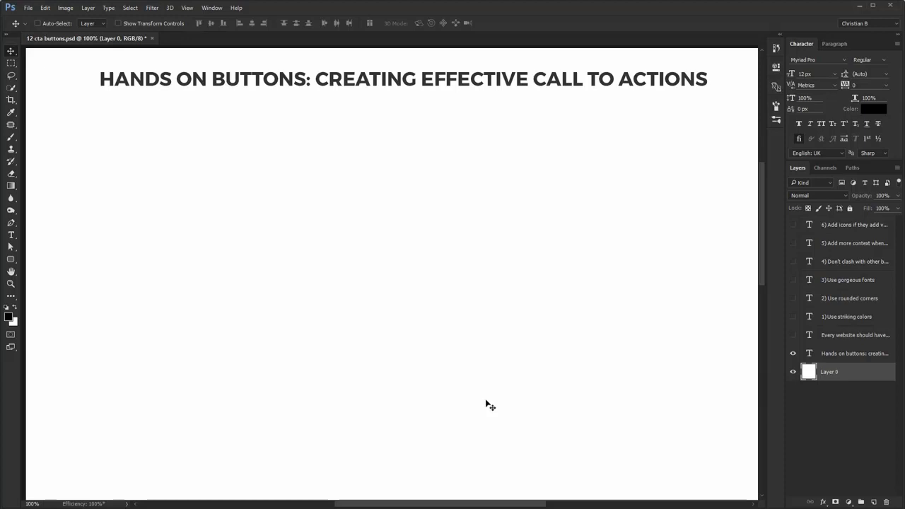
# - Make the 'Every website should have...' paragraph and '1) Use striking colors' heading layers visible
pyautogui.click(791, 336)
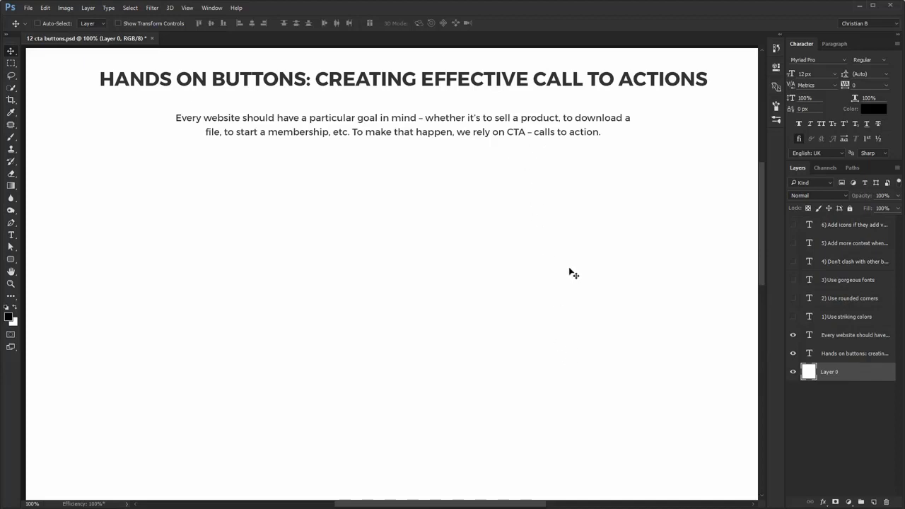
pyautogui.click(793, 316)
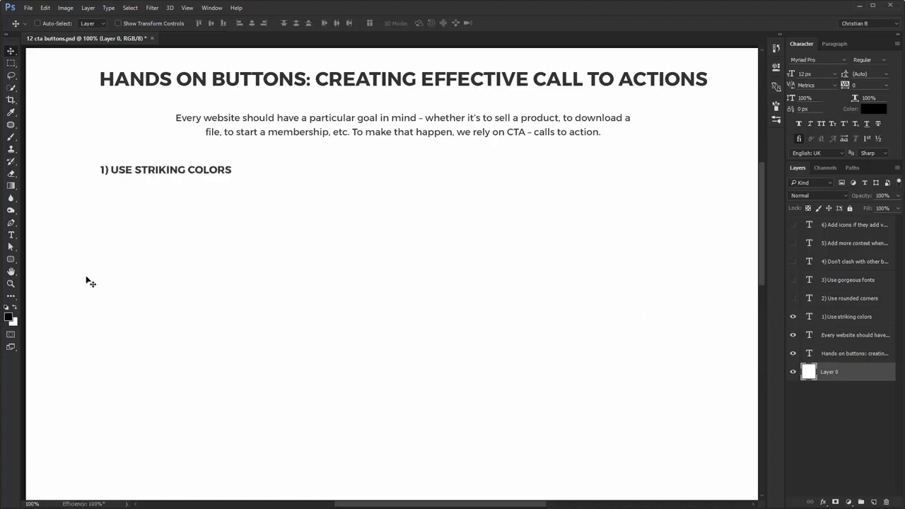
# - Pick red e71010 as the foreground colour in the Color Picker
pyautogui.click(10, 318)
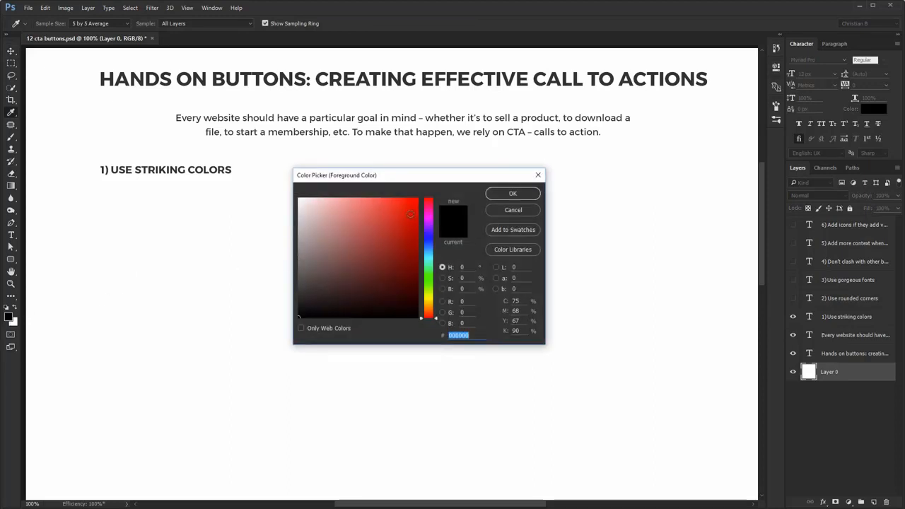
pyautogui.write('e70f0f')
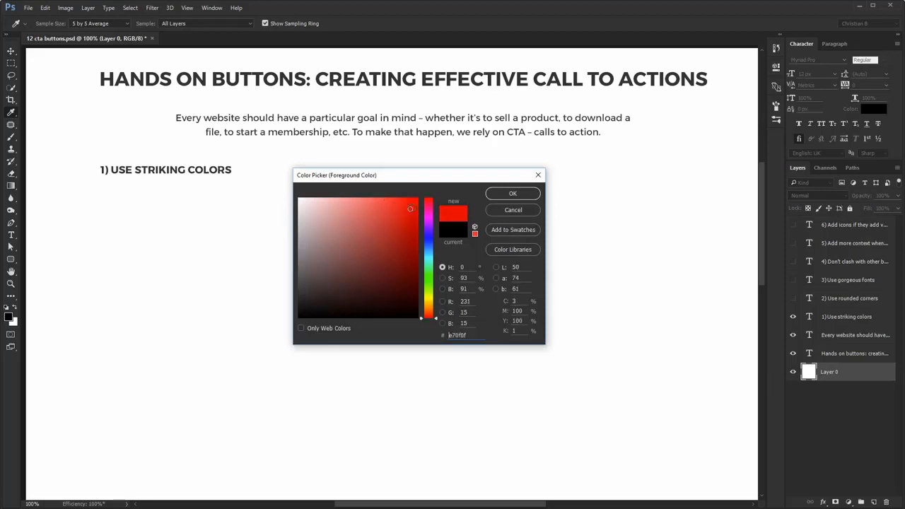
pyautogui.write('ee1414')
pyautogui.moveTo(408, 206)
pyautogui.mouseDown()
pyautogui.moveTo(405, 216)
pyautogui.moveTo(409, 207)
pyautogui.mouseUp()
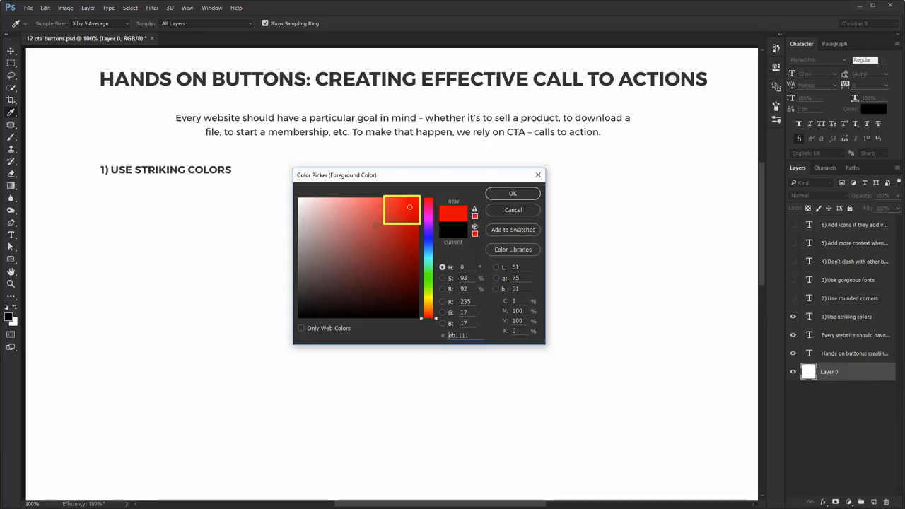
pyautogui.click(409, 209)
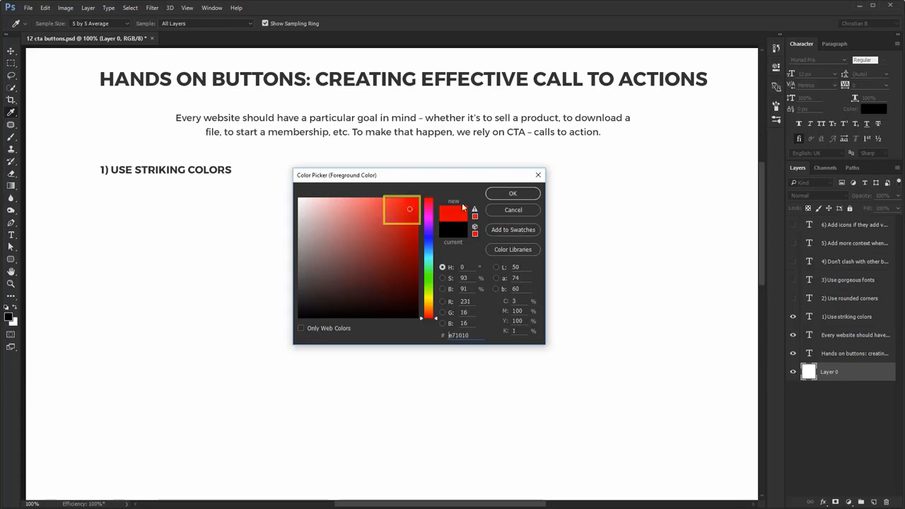
pyautogui.click(512, 195)
pyautogui.click(10, 259)
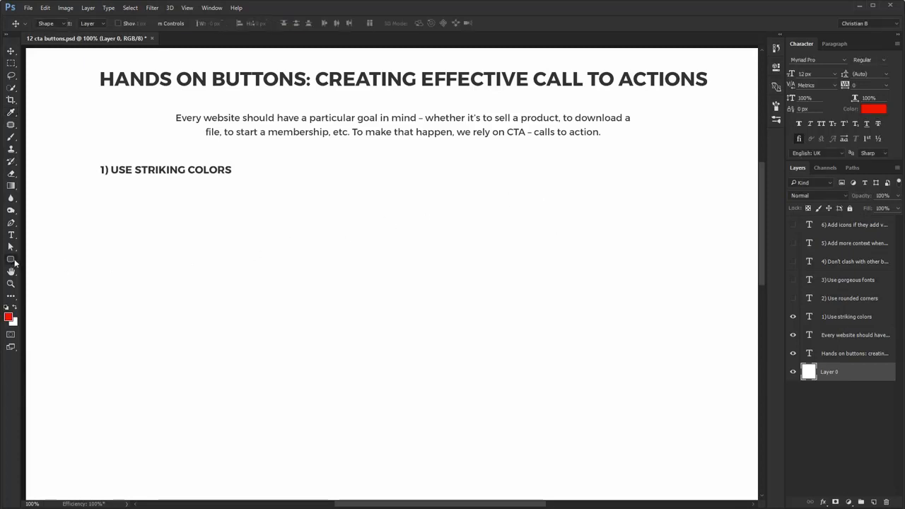
# - Draw a red 200×60 rounded rectangle with 5 px radius under the striking colors heading
pyautogui.click(53, 268)
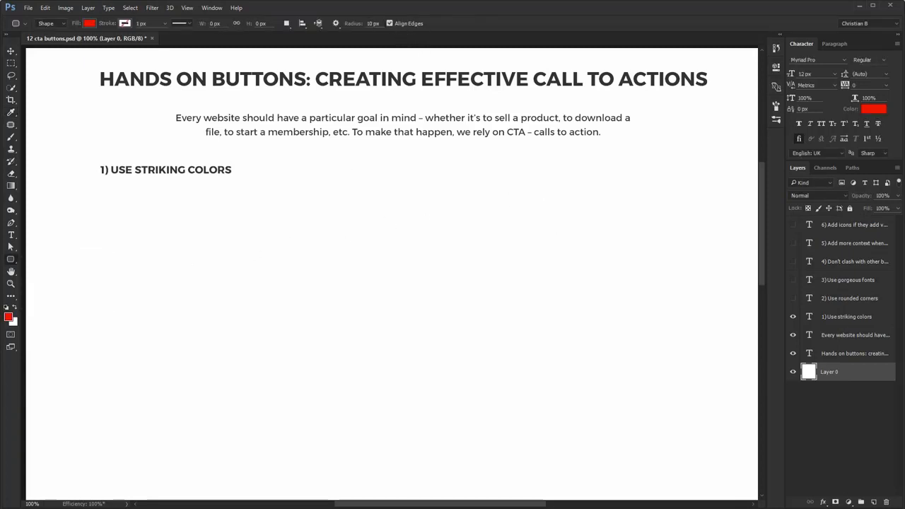
pyautogui.click(372, 23)
pyautogui.write('5')
pyautogui.press('Return')
pyautogui.click(222, 243)
pyautogui.write('200')
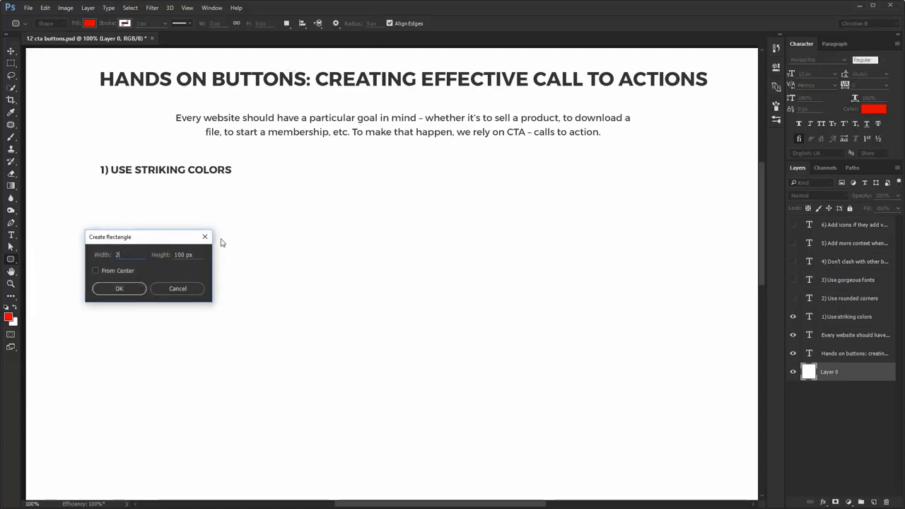
pyautogui.press('Tab')
pyautogui.write('60')
pyautogui.press('Return')
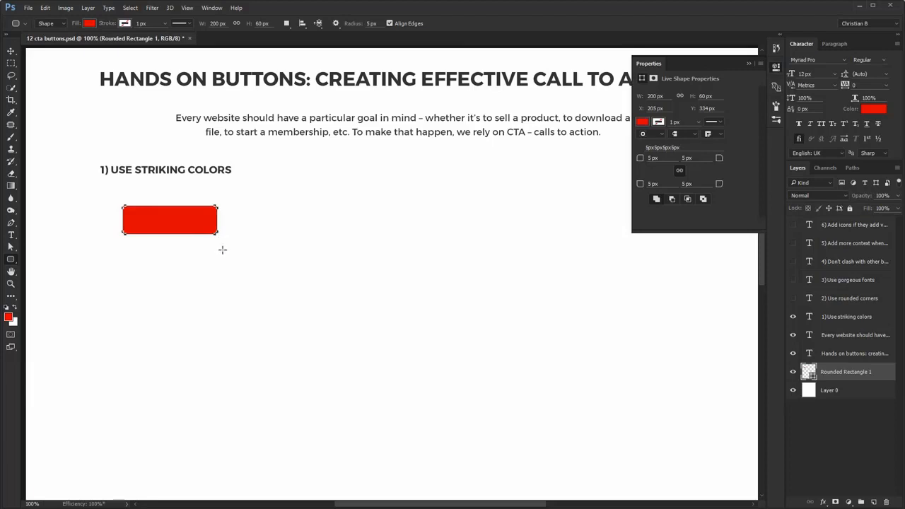
pyautogui.press('v')
pyautogui.moveTo(182, 220); pyautogui.dragTo(158, 210)
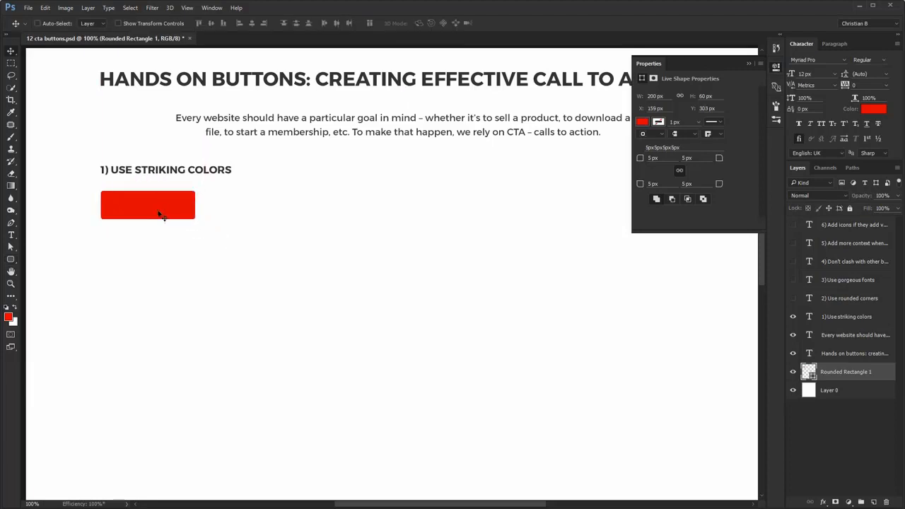
# - Add a white 'Checkout' label in Proxima Nova Semibold inside the rectangle
pyautogui.press('t')
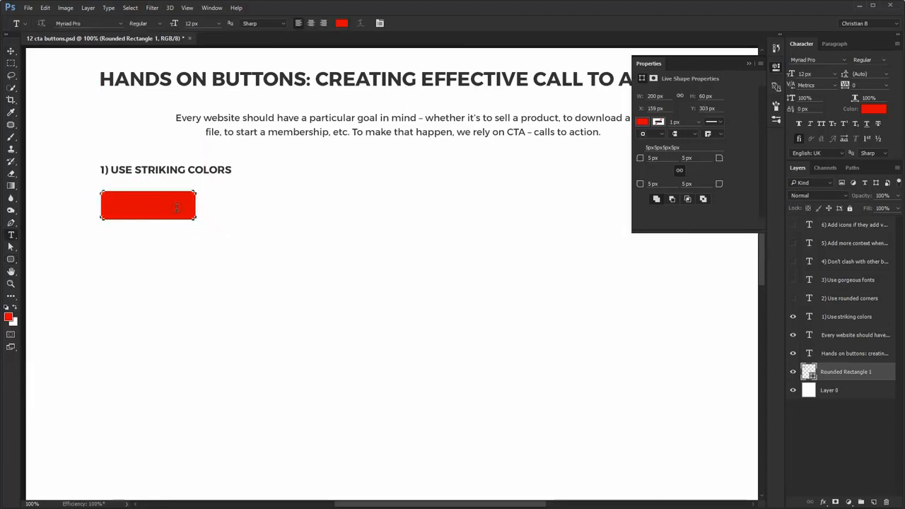
pyautogui.hotkey('ctrl', 'h')
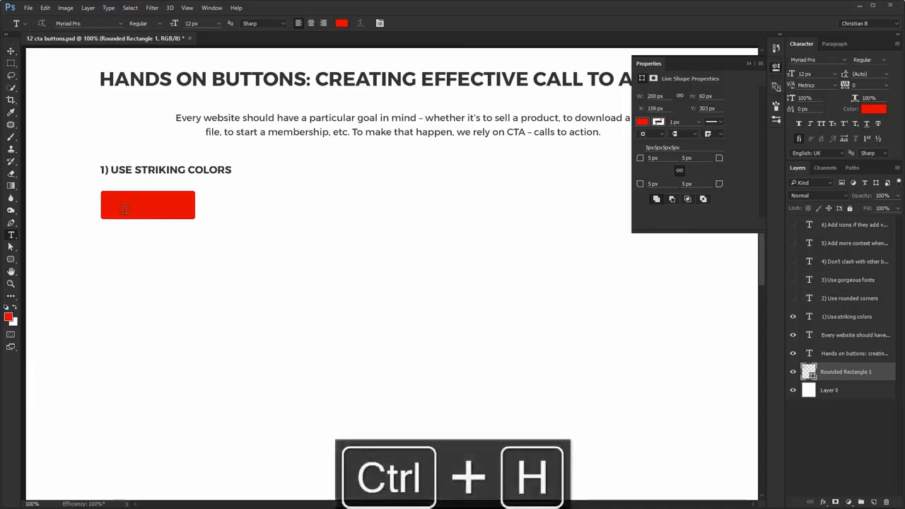
pyautogui.click(125, 209)
pyautogui.write('rn')
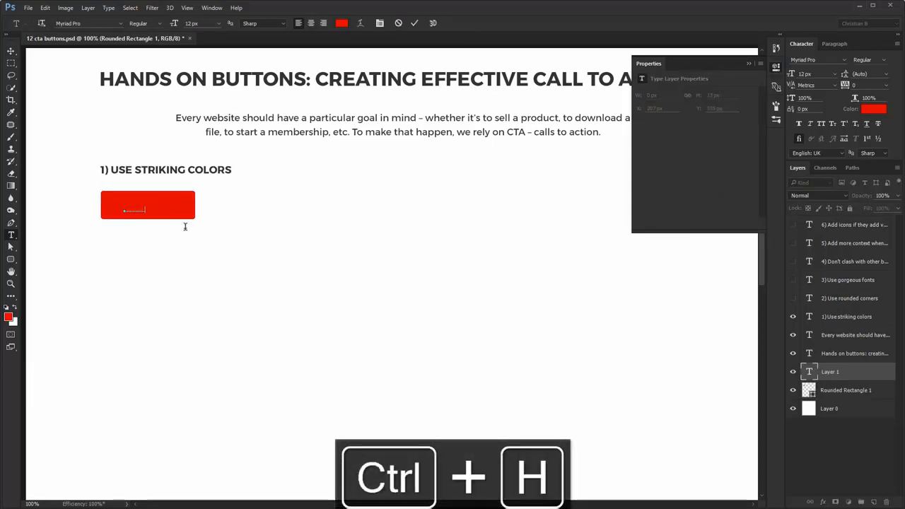
pyautogui.write('out')
pyautogui.hotkey('ctrl', 'Return')
pyautogui.press('v')
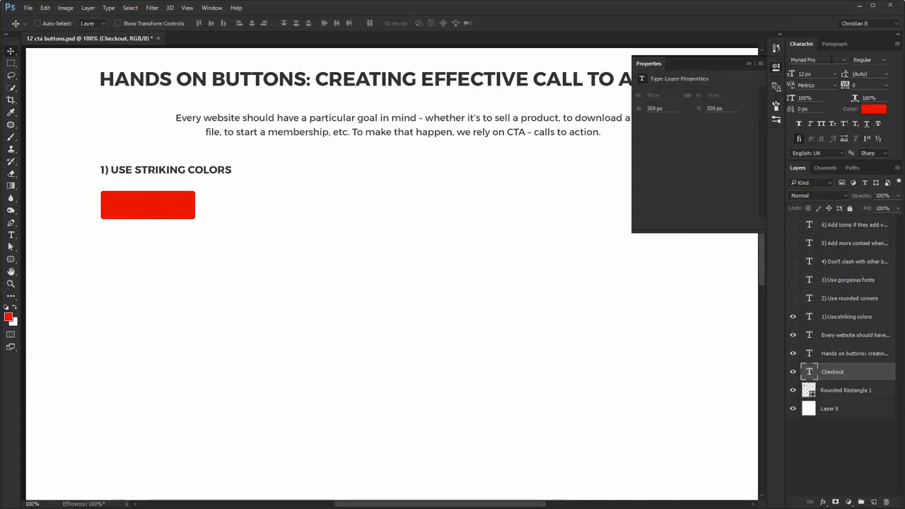
pyautogui.click(829, 60)
pyautogui.write('prox')
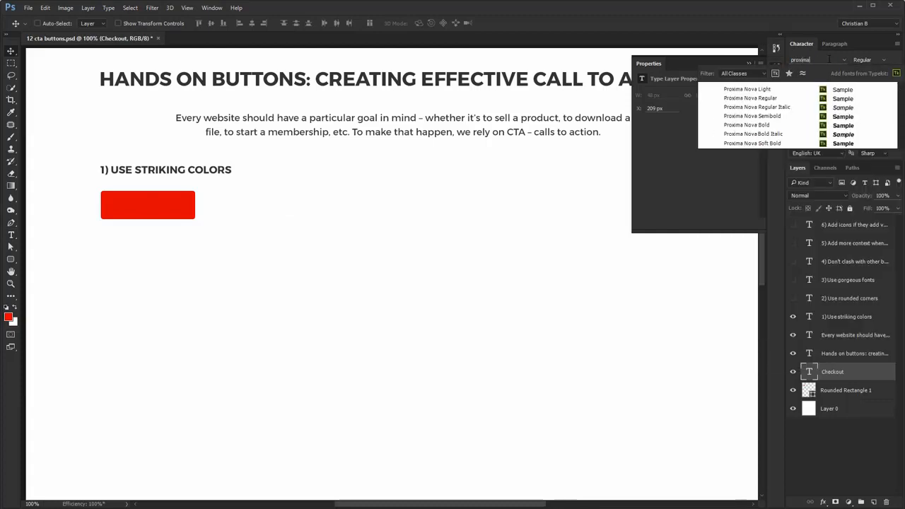
pyautogui.write('ima')
pyautogui.click(775, 116)
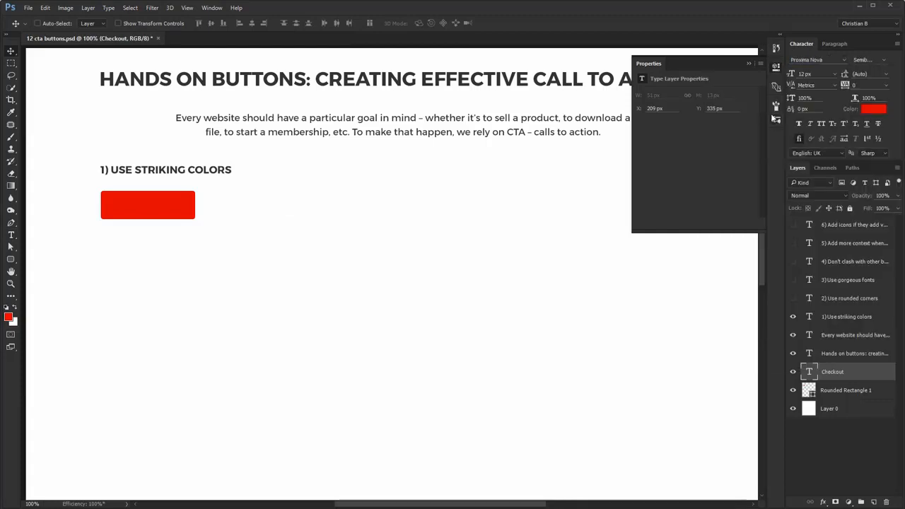
pyautogui.click(877, 110)
pyautogui.click(552, 228)
pyautogui.press('Return')
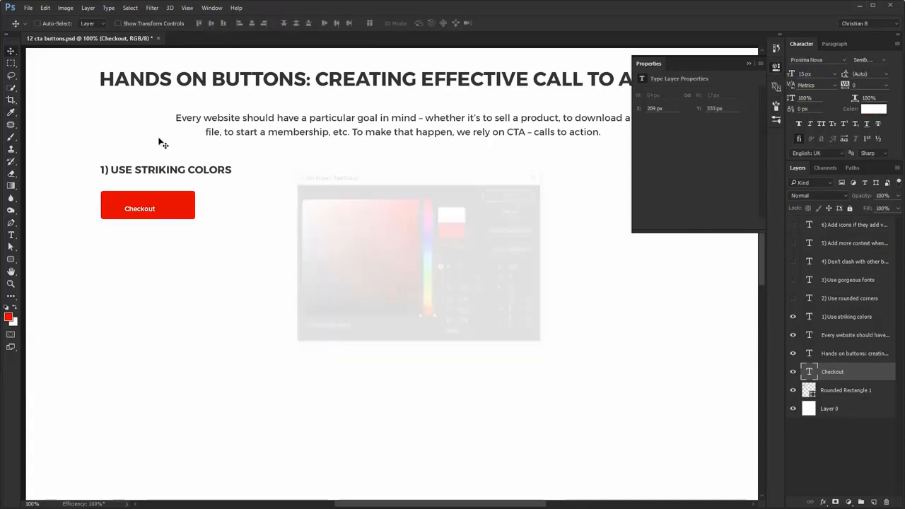
# - Centre the label on the rectangle, group both into one button, and nudge it up
pyautogui.keyDown('shift'); pyautogui.click(182, 205); pyautogui.keyUp('shift')
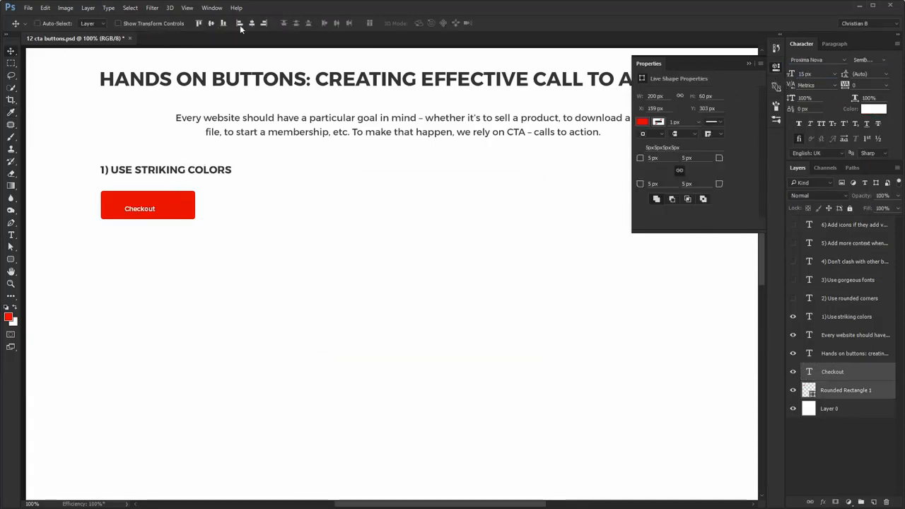
pyautogui.click(252, 23)
pyautogui.click(211, 23)
pyautogui.hotkey('ctrl', 'g')
pyautogui.moveTo(135, 196); pyautogui.dragTo(135, 188)
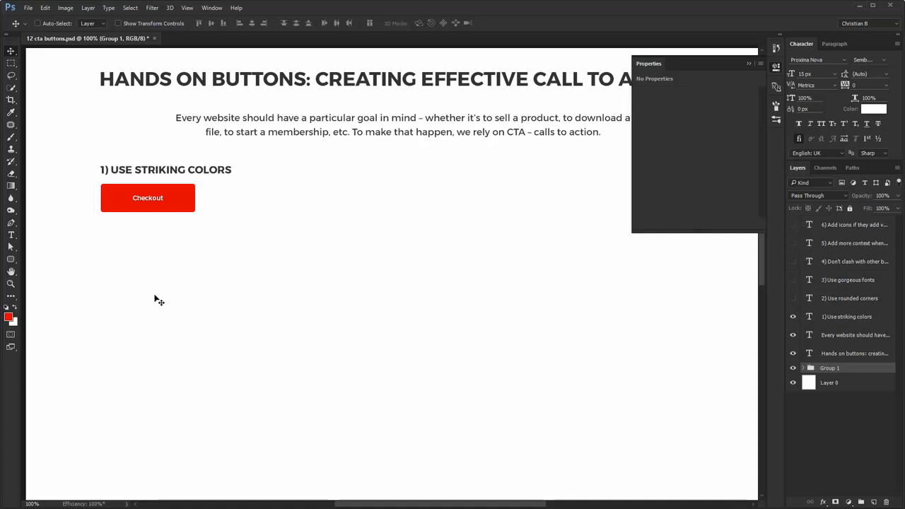
# - Show the '2) Use rounded corners' heading and place a button copy below it, 25 px radius, 180 px wide
pyautogui.click(792, 298)
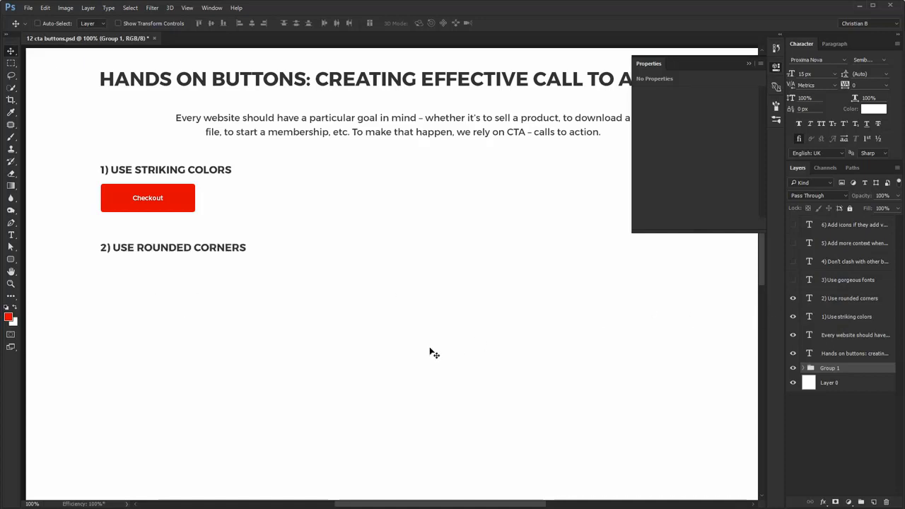
pyautogui.hotkey('ctrl', 'j')
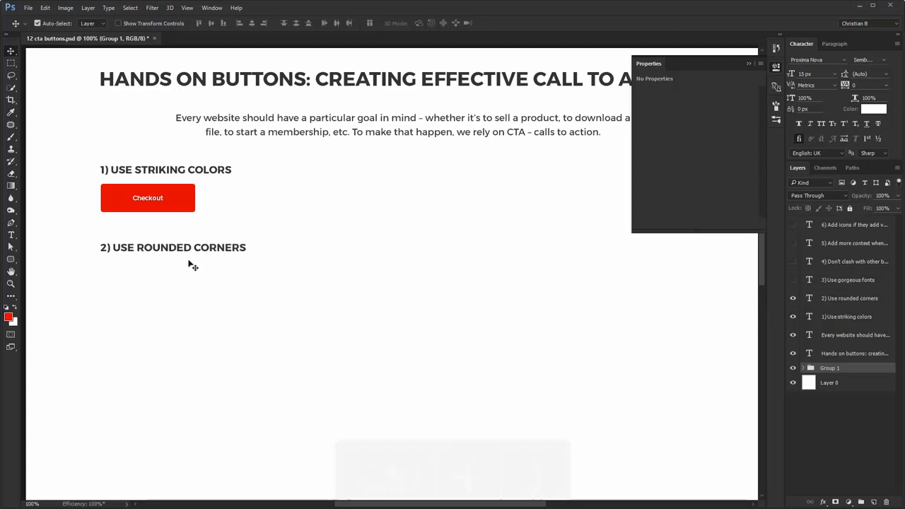
pyautogui.moveTo(158, 200); pyautogui.dragTo(196, 276)
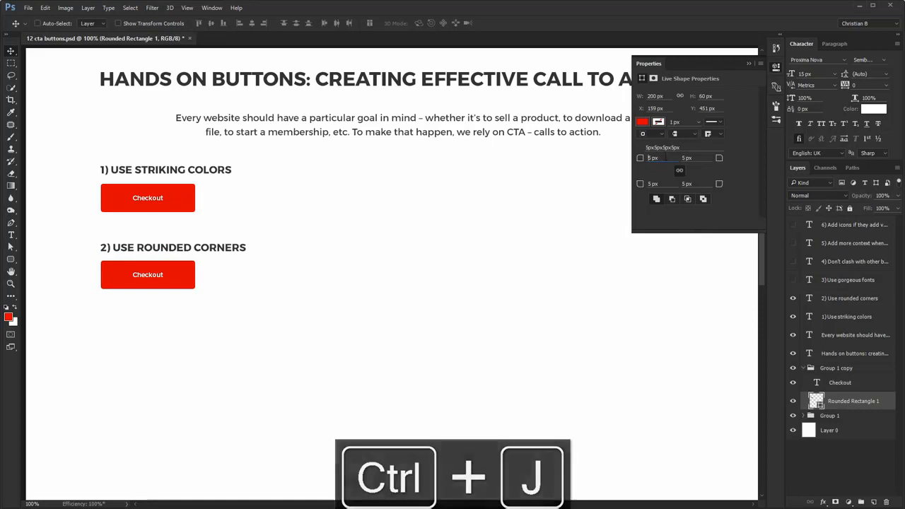
pyautogui.write('25')
pyautogui.press('Return')
pyautogui.moveTo(668, 95); pyautogui.dragTo(516, 95)
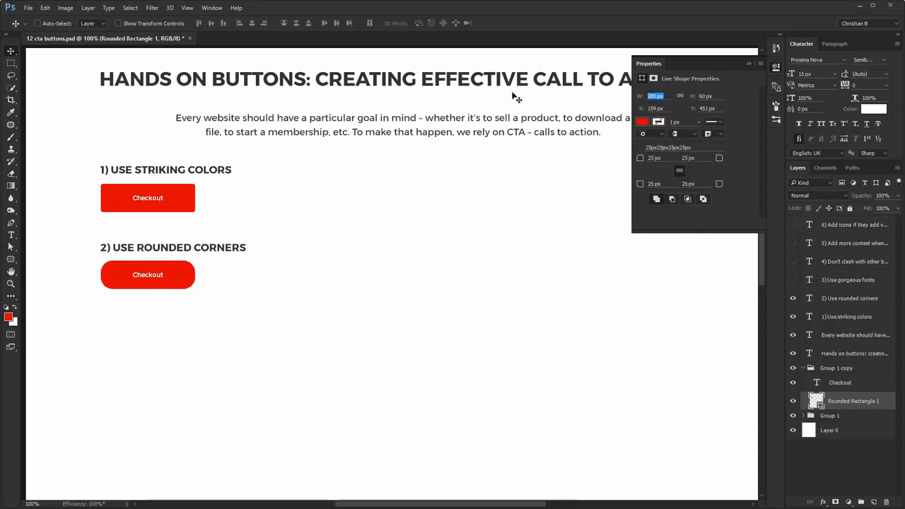
pyautogui.write('180')
pyautogui.press('Return')
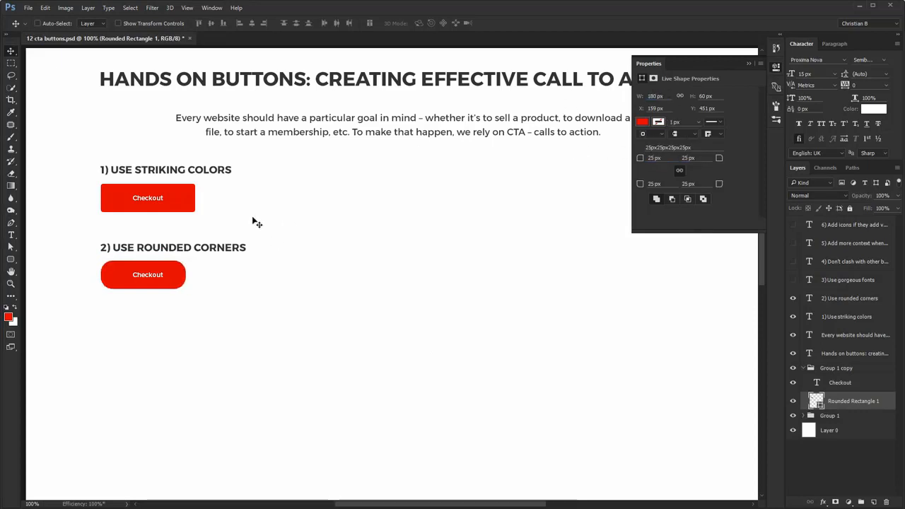
# - Change the copied label to 'Get Started' in Raleway SemiBold
pyautogui.press('t')
pyautogui.doubleClick(147, 274)
pyautogui.write('Get Started')
pyautogui.hotkey('ctrl', 'Return')
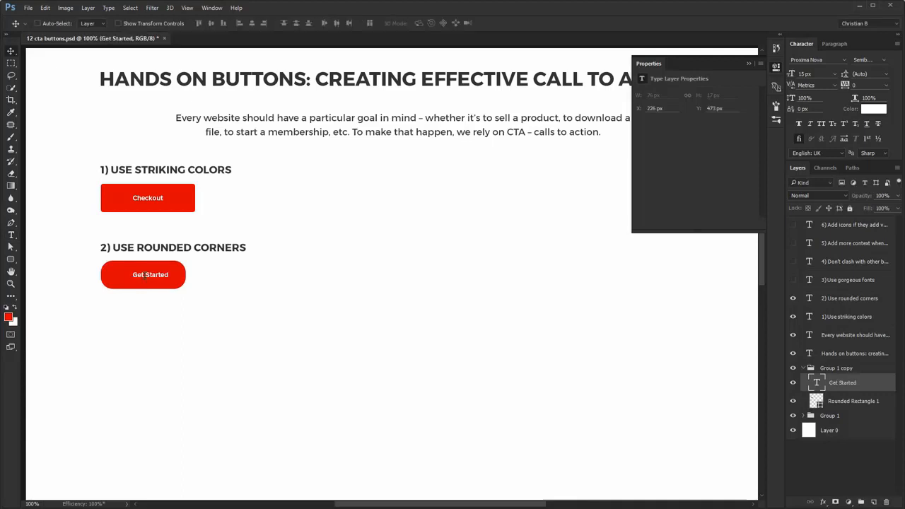
pyautogui.click(820, 59)
pyautogui.write('ralewa')
pyautogui.click(756, 179)
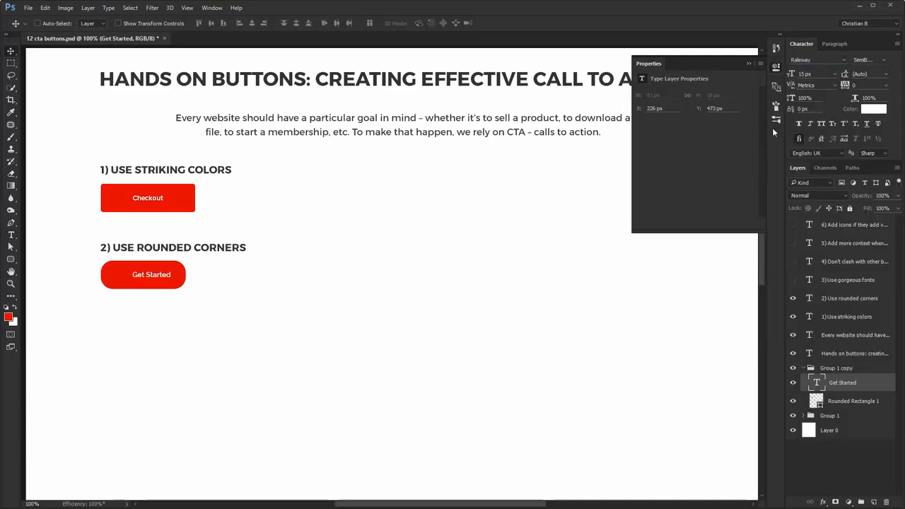
# - Recolour the button fill dark green and centre the Get Started label horizontally
pyautogui.doubleClick(815, 401)
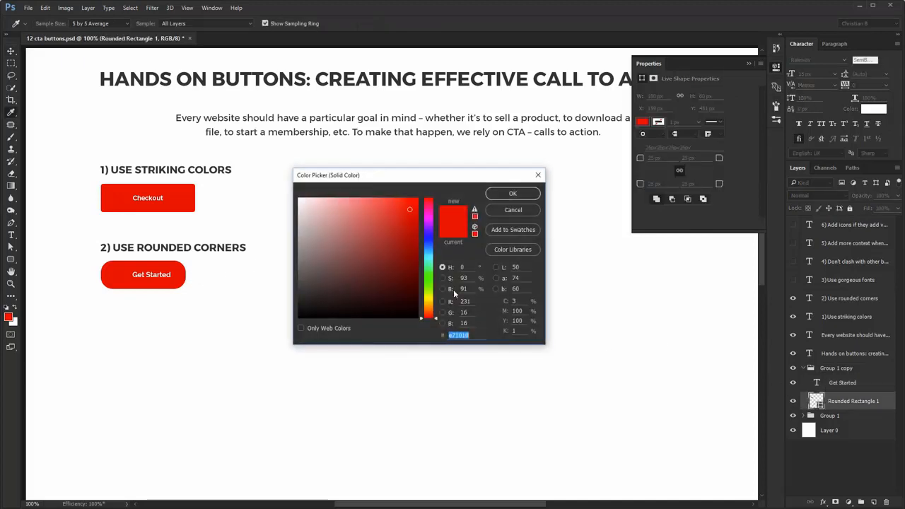
pyautogui.click(428, 276)
pyautogui.moveTo(405, 233); pyautogui.dragTo(412, 241)
pyautogui.press('Return')
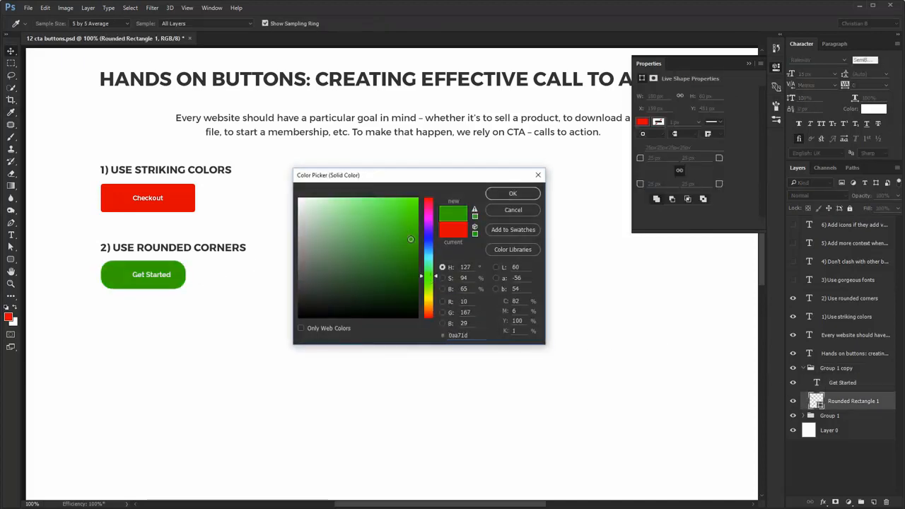
pyautogui.keyDown('ctrl'); pyautogui.keyDown('shift'); pyautogui.click(162, 274); pyautogui.keyUp('shift'); pyautogui.keyUp('ctrl')
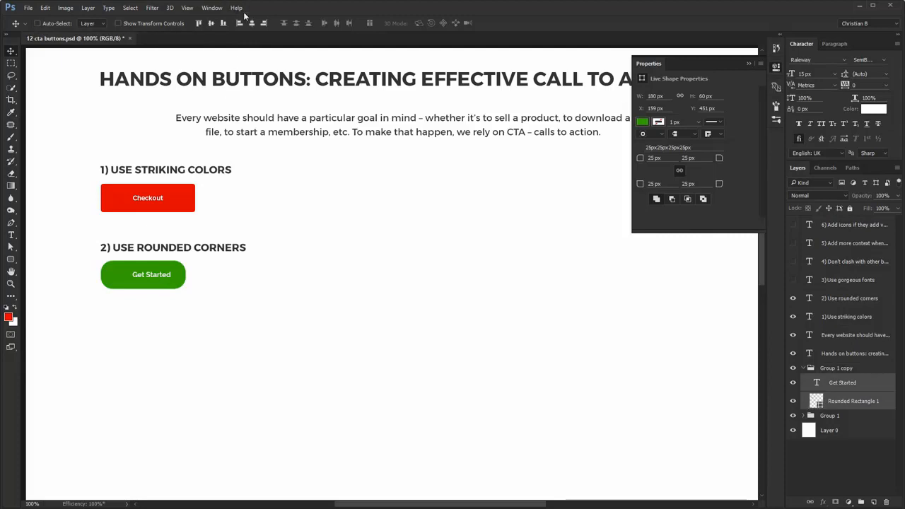
pyautogui.click(251, 23)
# - Select the Get Started group, then the Checkout and Get Started button shapes
pyautogui.click(804, 368)
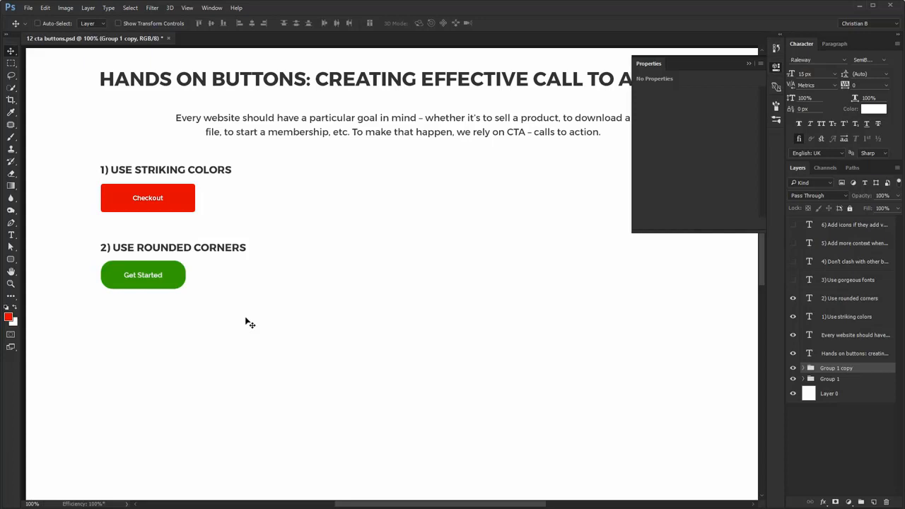
pyautogui.click(197, 205)
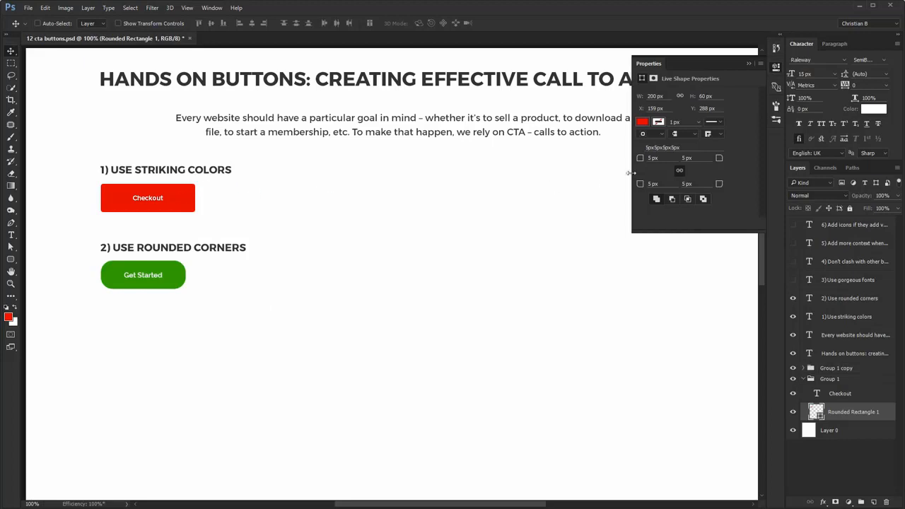
pyautogui.click(166, 280)
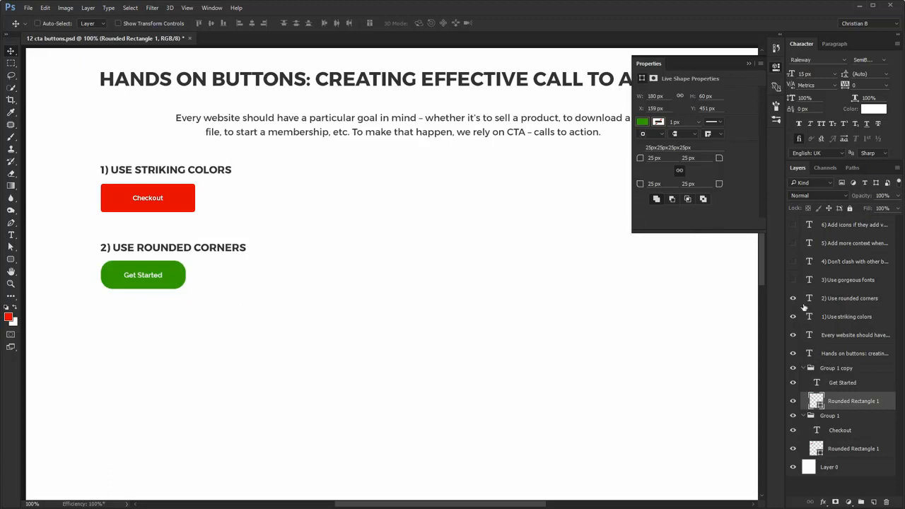
# - Show the '3) Use gorgeous fonts' heading and place a Get Started button copy beneath it
pyautogui.click(792, 279)
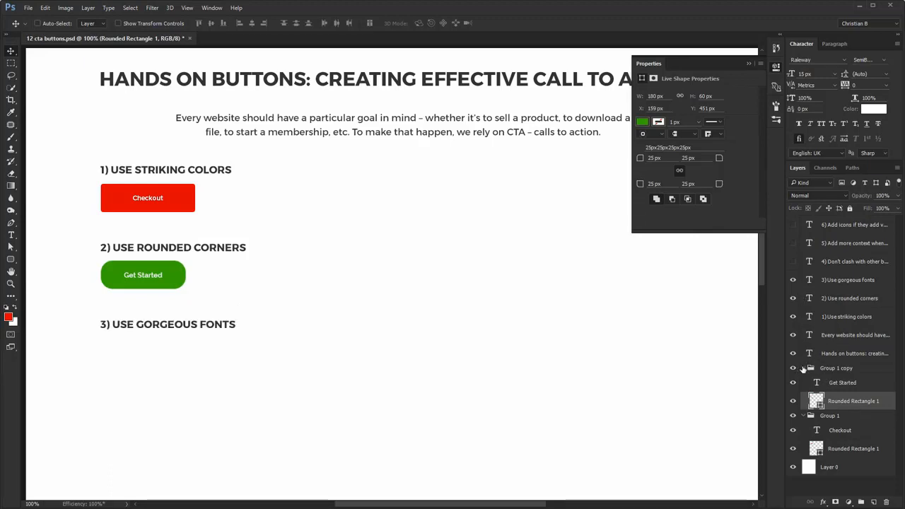
pyautogui.click(803, 368)
pyautogui.click(802, 380)
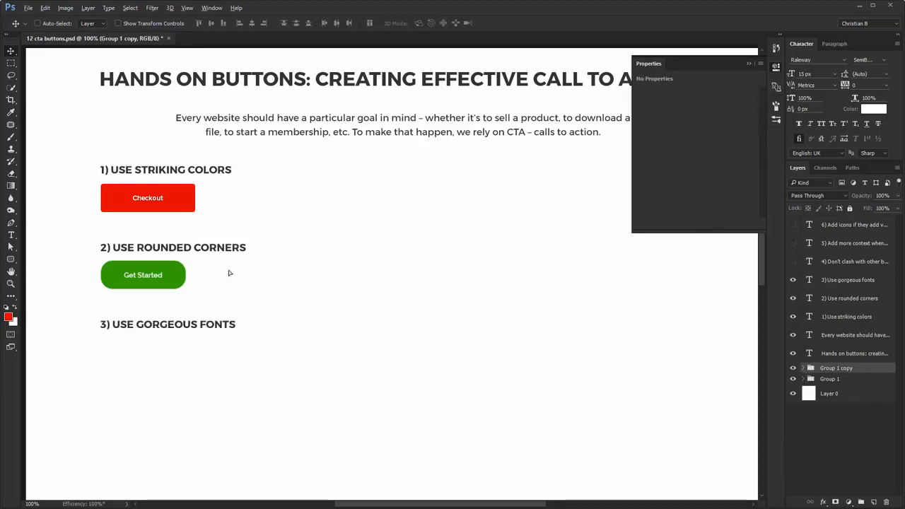
pyautogui.moveTo(132, 276); pyautogui.dragTo(172, 359)
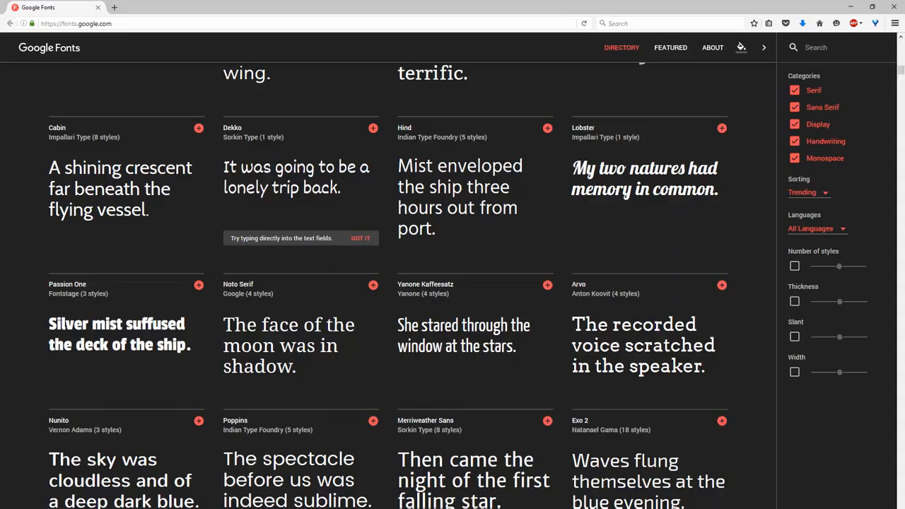
pyautogui.scroll(-10, 368, 173)
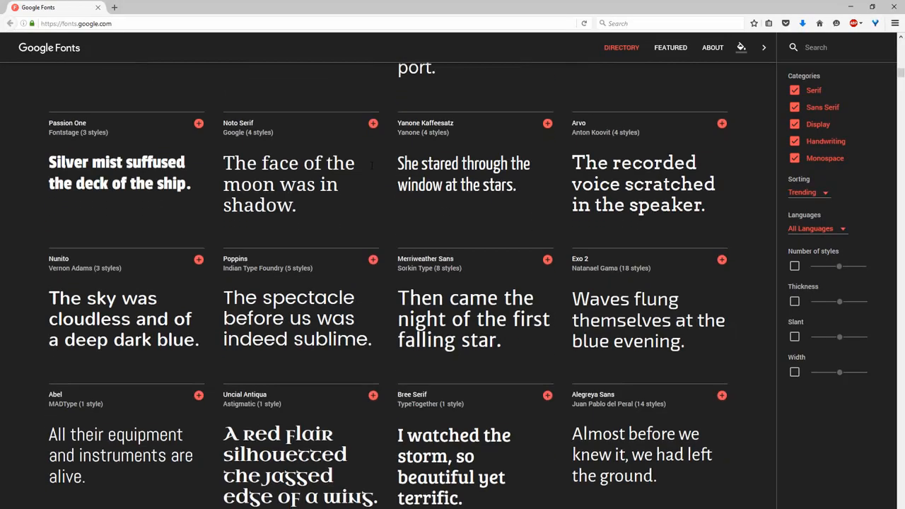
pyautogui.scroll(-5, 368, 173)
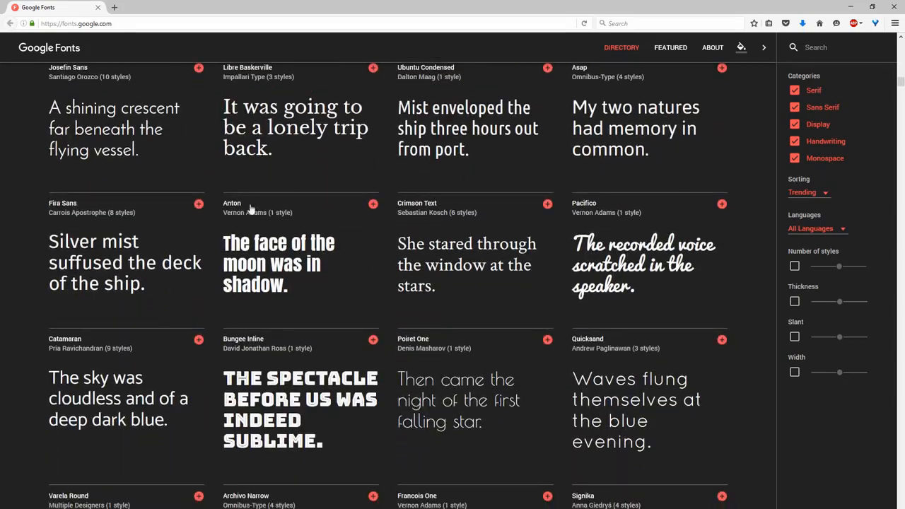
pyautogui.scroll(-3, 201, 231)
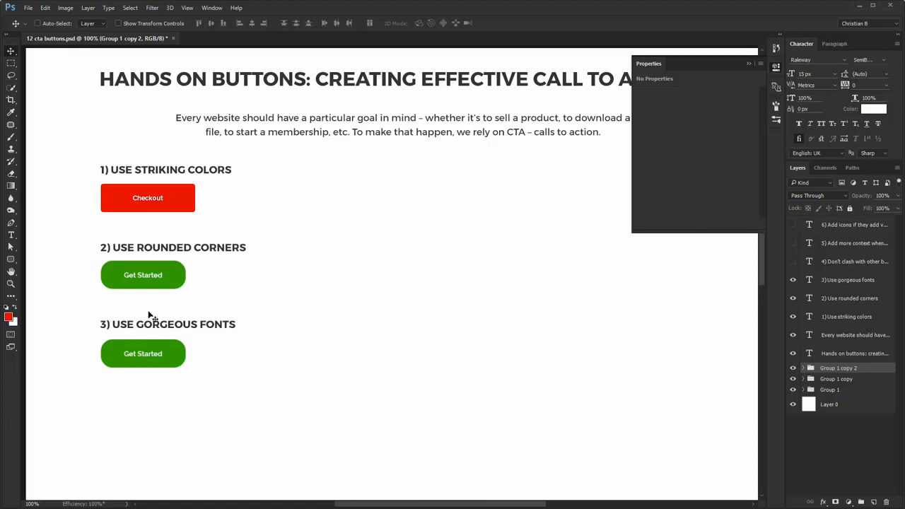
# - Give the third button's rounded rectangle a 10 px corner radius and 200 px width
pyautogui.keyDown('ctrl'); pyautogui.click(179, 355); pyautogui.keyUp('ctrl')
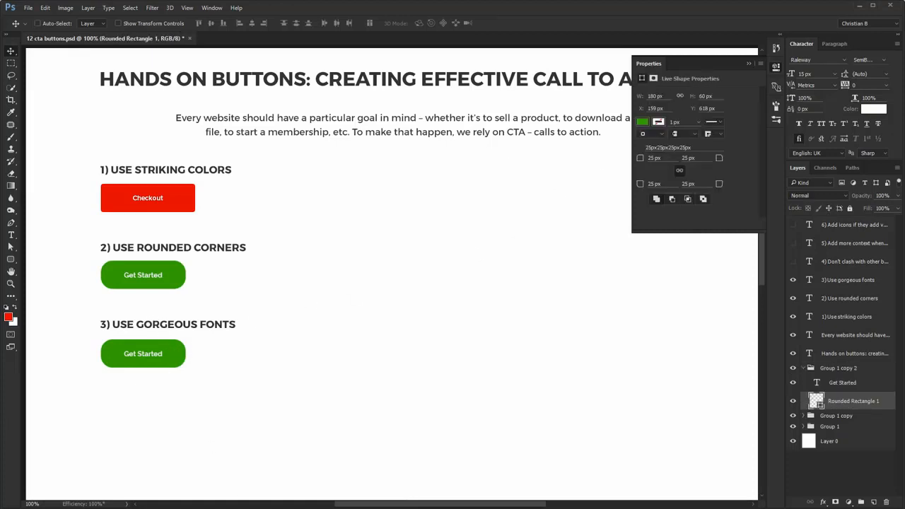
pyautogui.moveTo(671, 157); pyautogui.dragTo(552, 159)
pyautogui.write('10')
pyautogui.press('Return')
pyautogui.moveTo(660, 96); pyautogui.dragTo(486, 77)
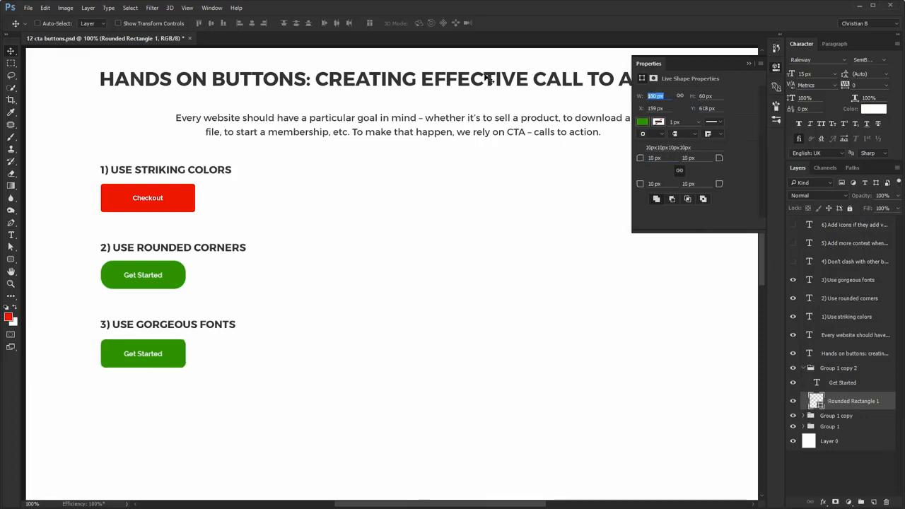
pyautogui.write('200')
pyautogui.press('Return')
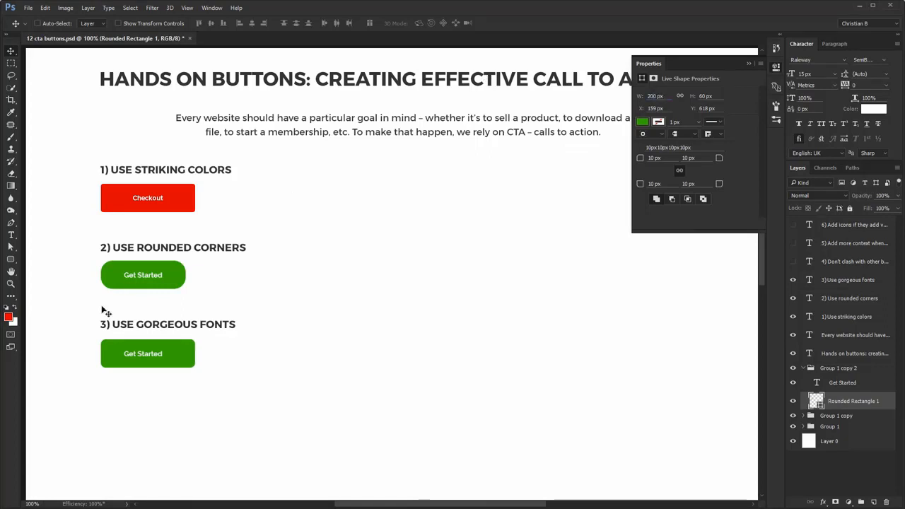
# - Change the third button's label to 'Start Your Trial' in Montserrat Regular
pyautogui.press('t')
pyautogui.click(138, 351)
pyautogui.hotkey('ctrl', 'a')
pyautogui.write('Star')
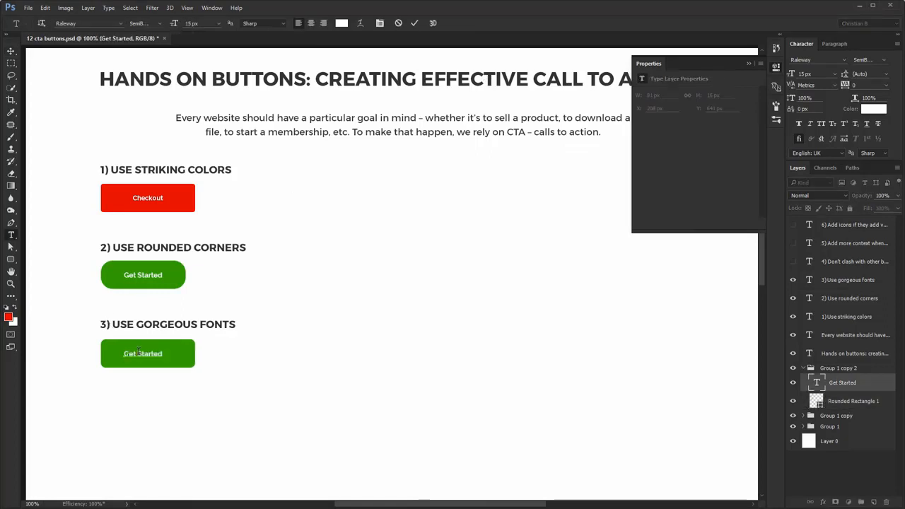
pyautogui.write('t Your Trial')
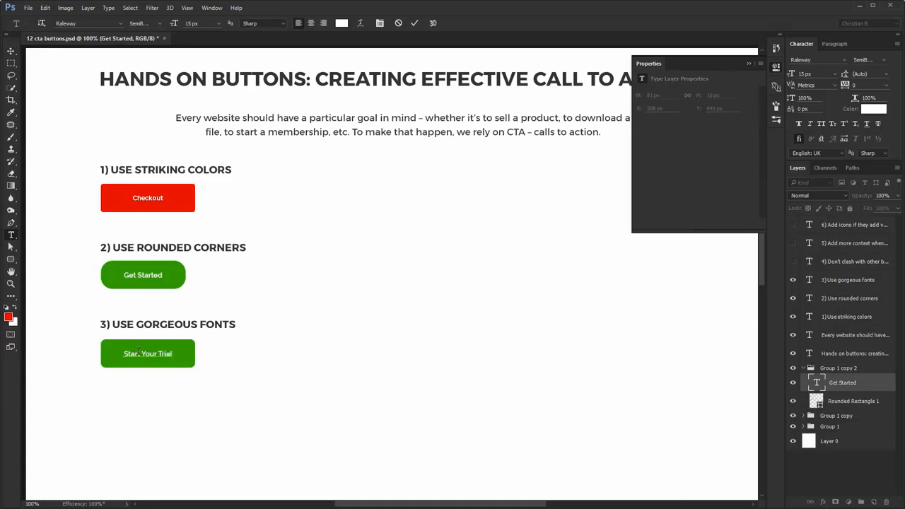
pyautogui.hotkey('ctrl', 'Return')
pyautogui.press('v')
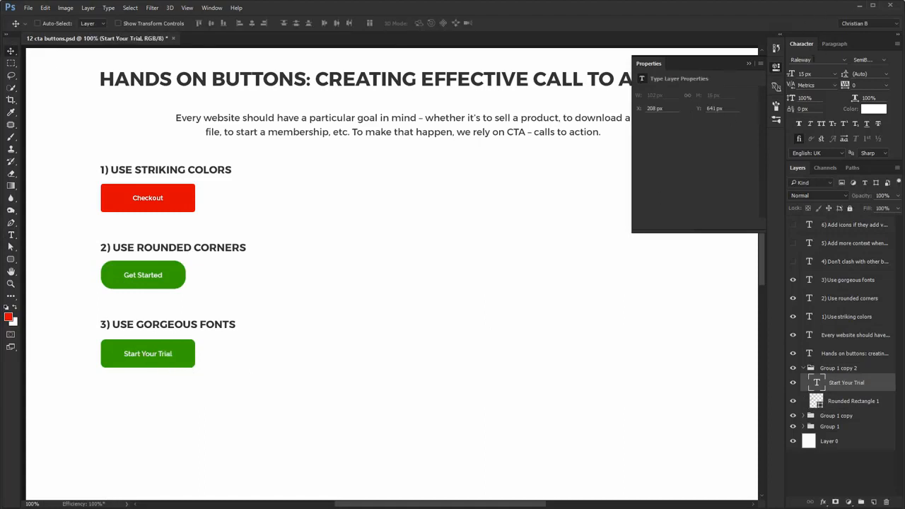
pyautogui.click(813, 60)
pyautogui.write('mont')
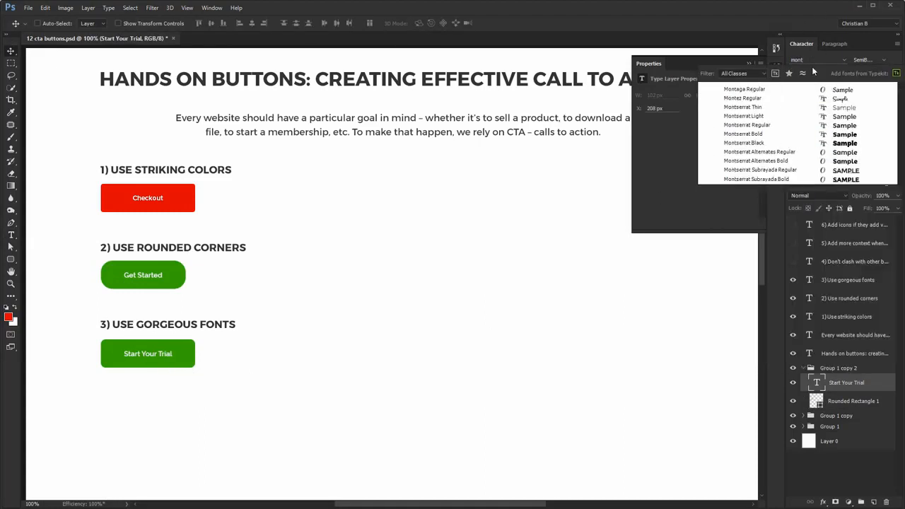
pyautogui.click(789, 124)
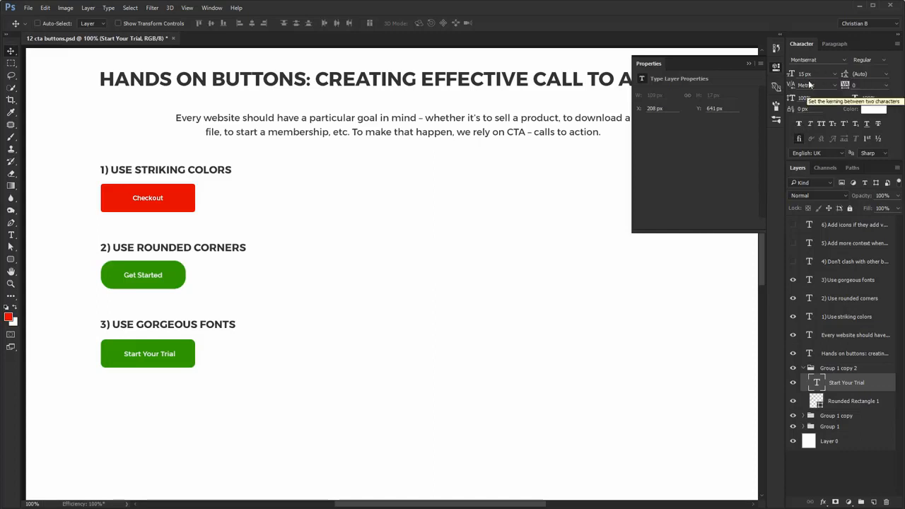
# - Centre the Start Your Trial label horizontally on the button shape
pyautogui.click(775, 69)
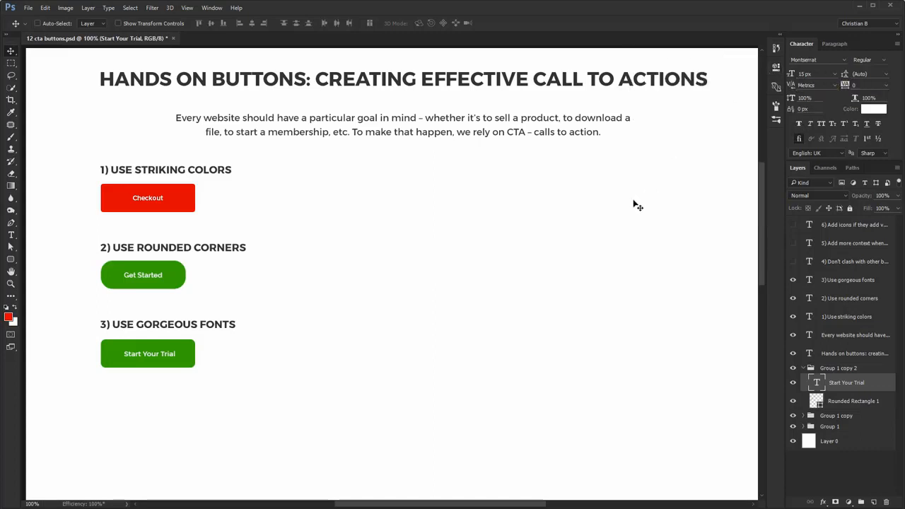
pyautogui.keyDown('ctrl'); pyautogui.keyDown('shift'); pyautogui.click(192, 351); pyautogui.keyUp('shift'); pyautogui.keyUp('ctrl')
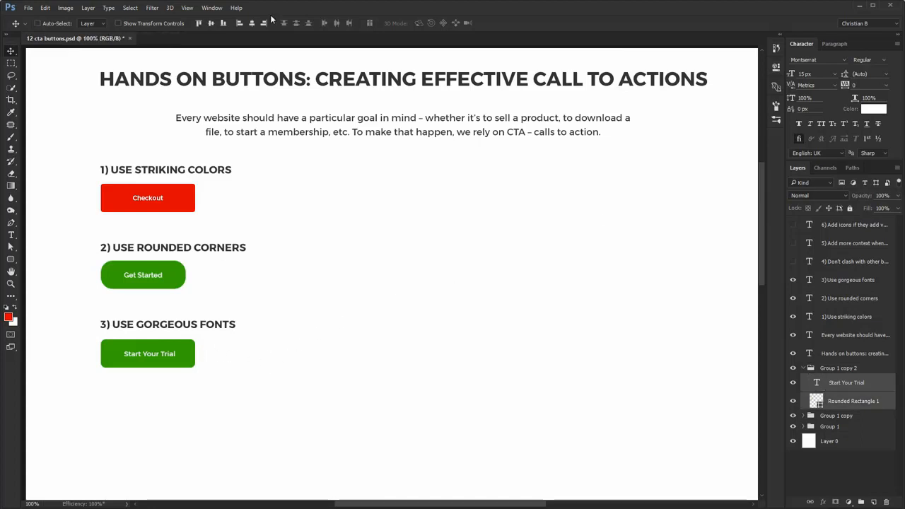
pyautogui.click(251, 23)
pyautogui.click(859, 382)
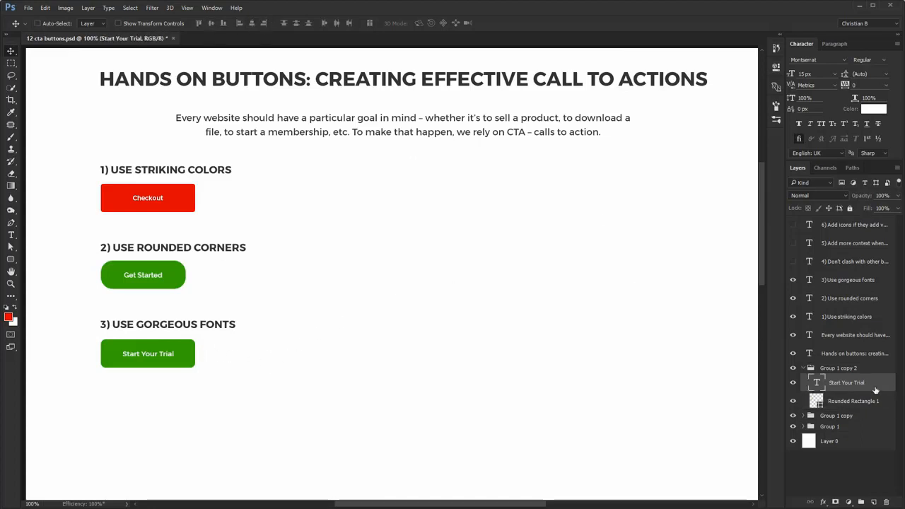
# - Enable a Gradient Overlay on the button's rectangle at 100% opacity
pyautogui.doubleClick(887, 400)
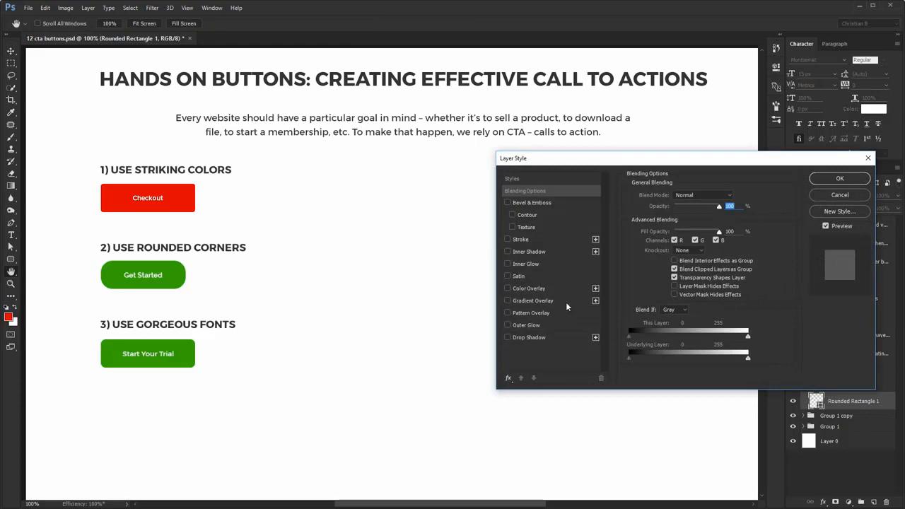
pyautogui.click(565, 302)
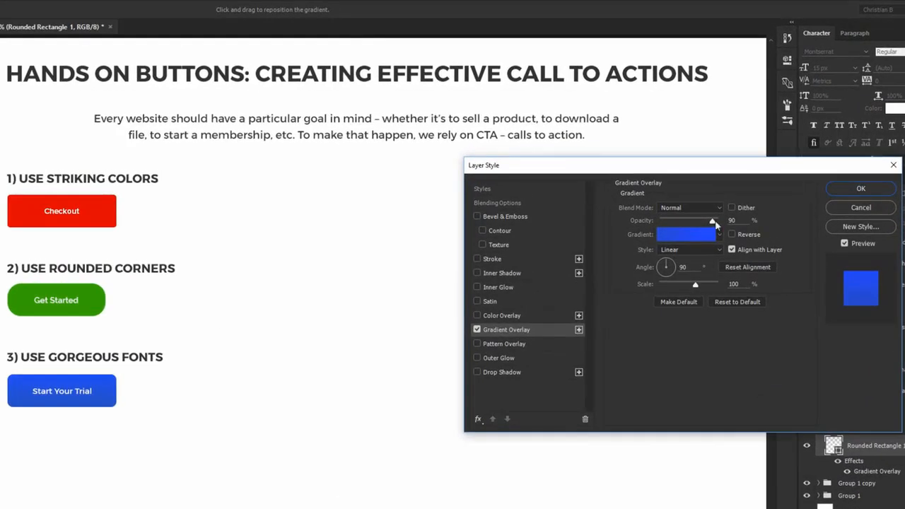
pyautogui.moveTo(713, 222); pyautogui.dragTo(721, 222)
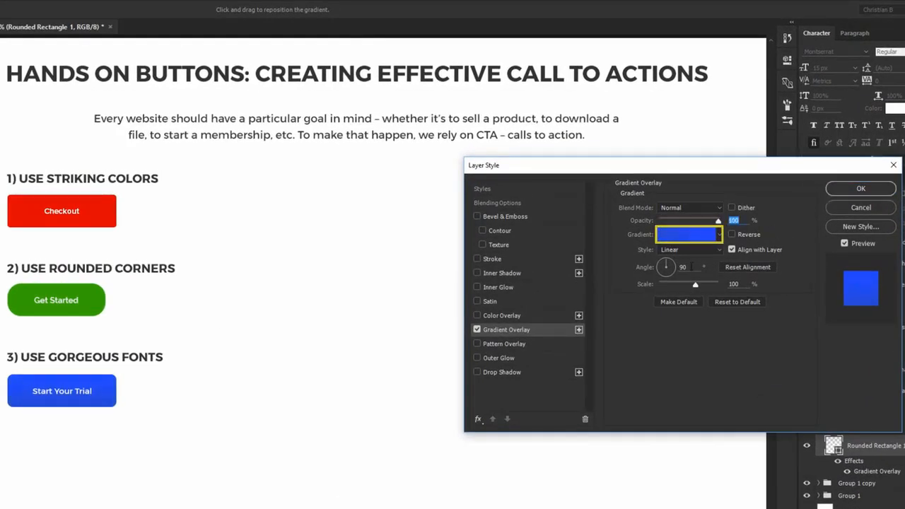
# - Try several gradient presets, settling on Foreground to Background
pyautogui.click(691, 228)
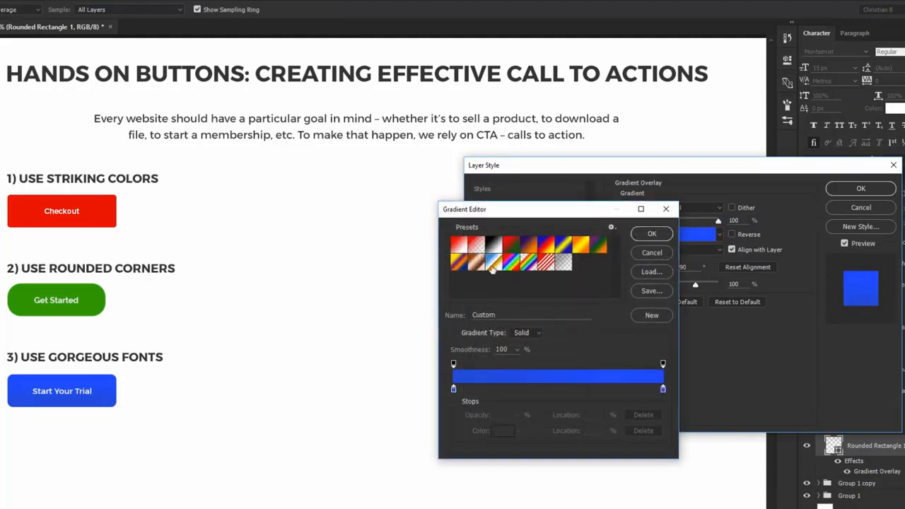
pyautogui.click(458, 245)
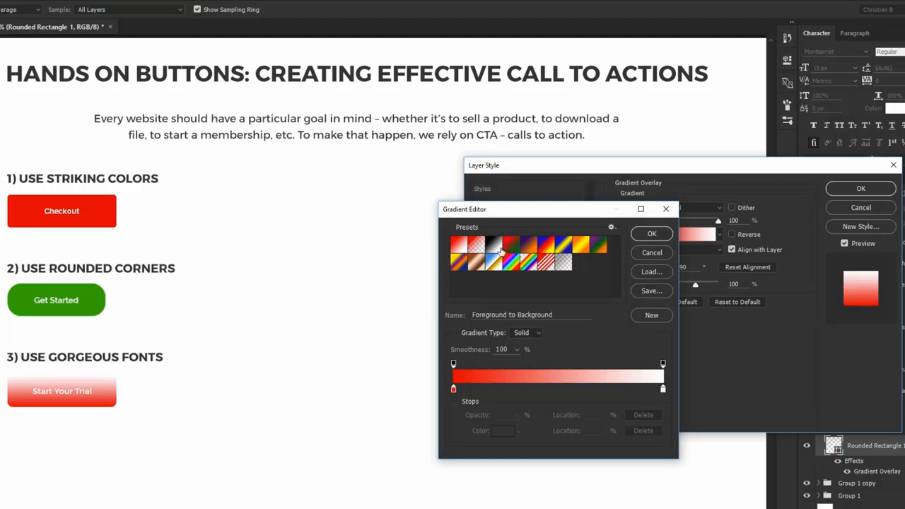
pyautogui.click(509, 246)
pyautogui.click(530, 247)
pyautogui.click(546, 246)
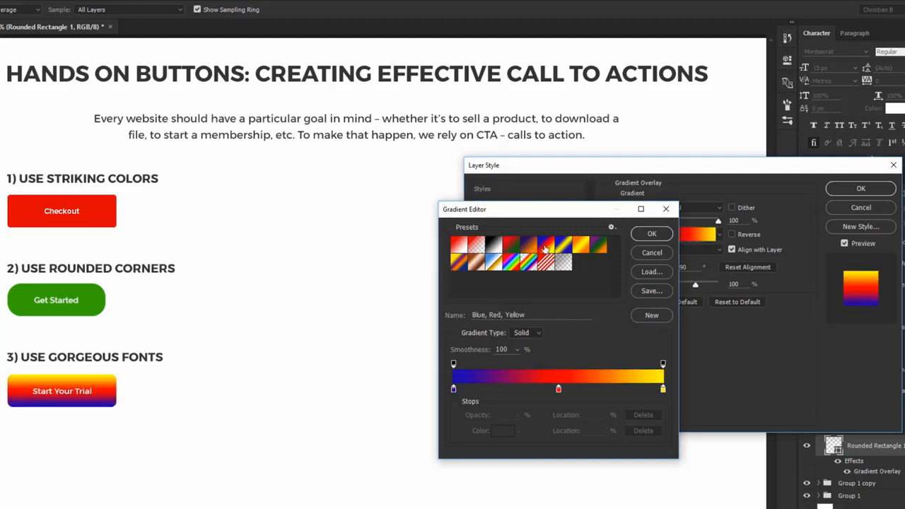
pyautogui.click(561, 246)
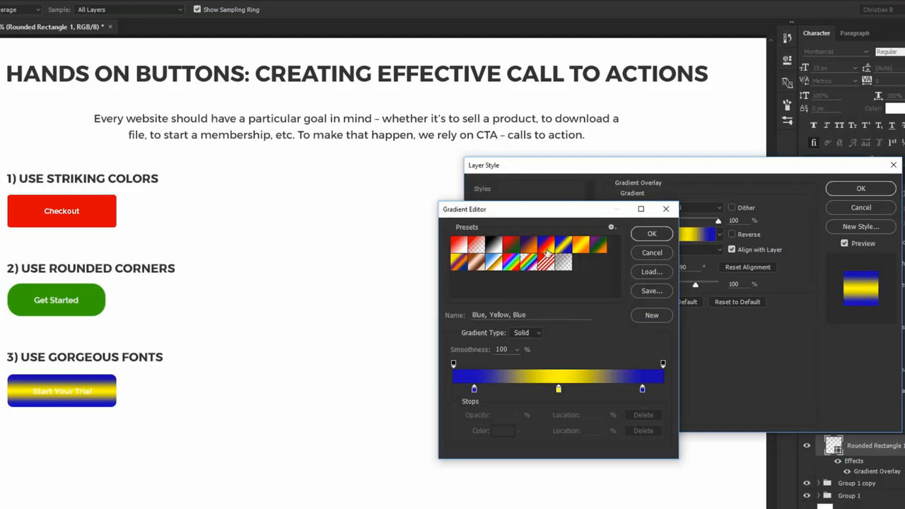
pyautogui.click(458, 244)
pyautogui.click(476, 245)
pyautogui.click(459, 244)
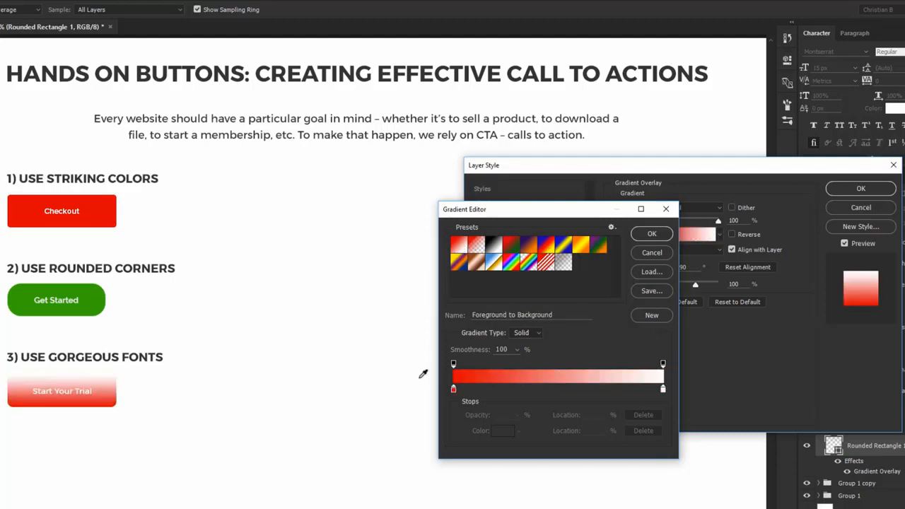
# - Set the gradient's left stop to blue 0334bf and its right stop to green 0aa71d
pyautogui.doubleClick(454, 388)
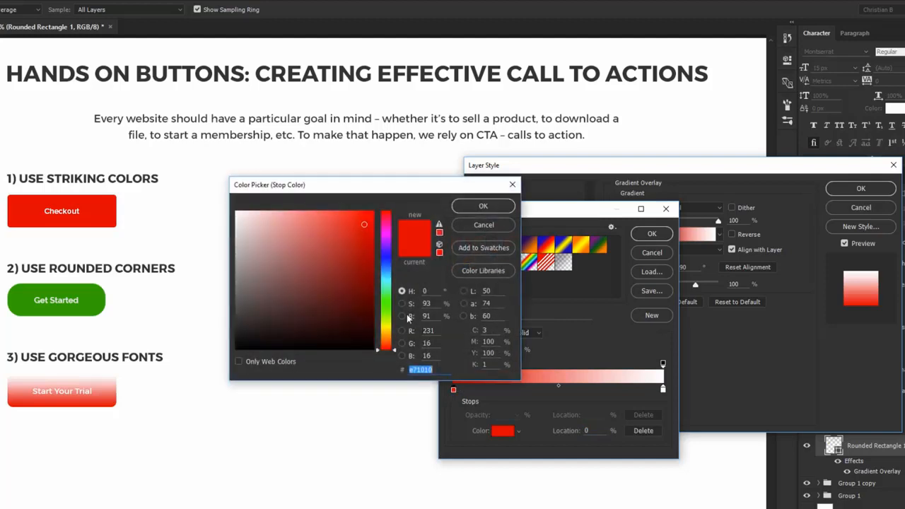
pyautogui.click(387, 262)
pyautogui.click(363, 254)
pyautogui.moveTo(363, 253); pyautogui.dragTo(371, 245)
pyautogui.click(388, 265)
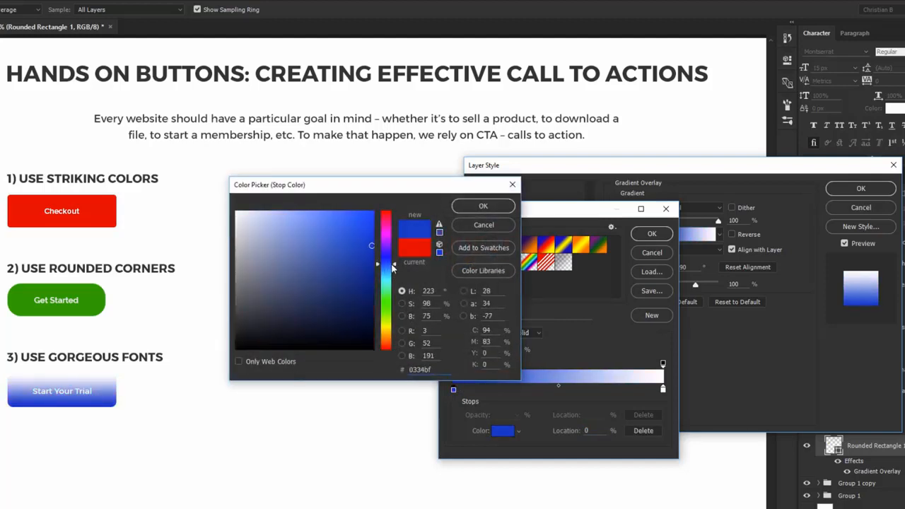
pyautogui.click(483, 205)
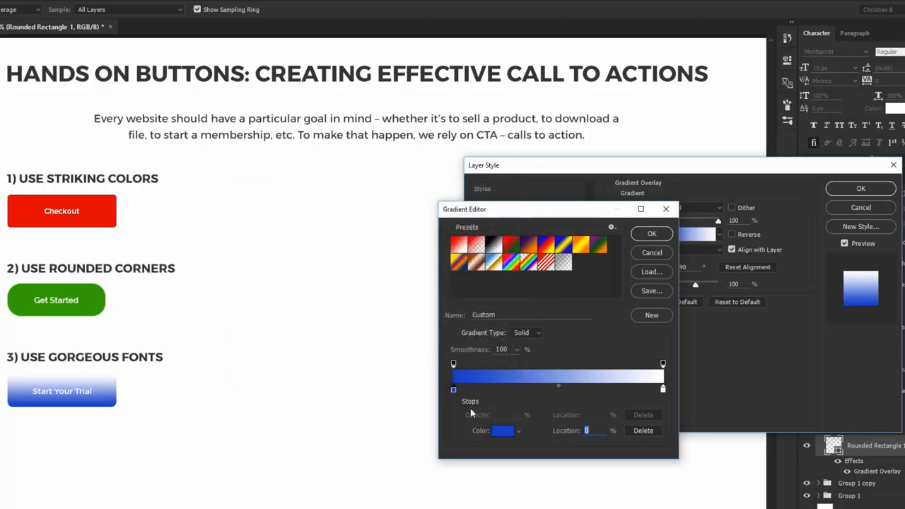
pyautogui.doubleClick(663, 390)
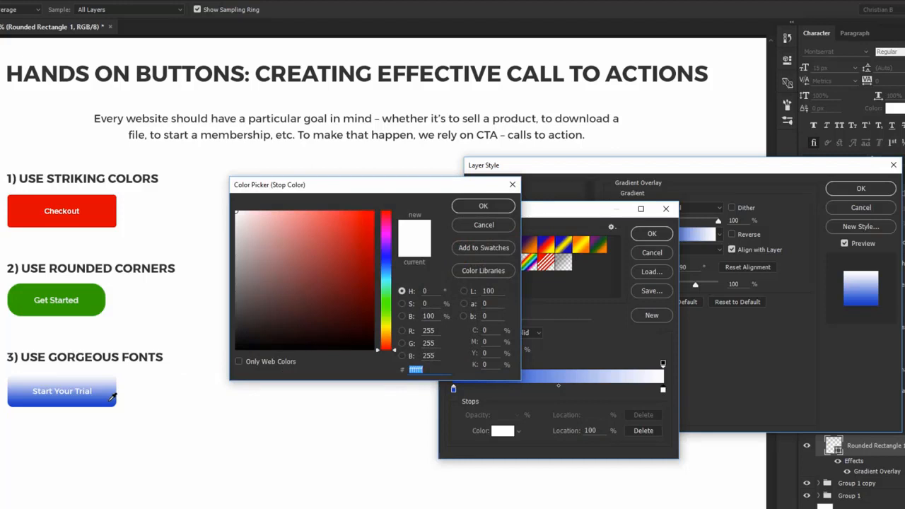
pyautogui.write('0aa71d')
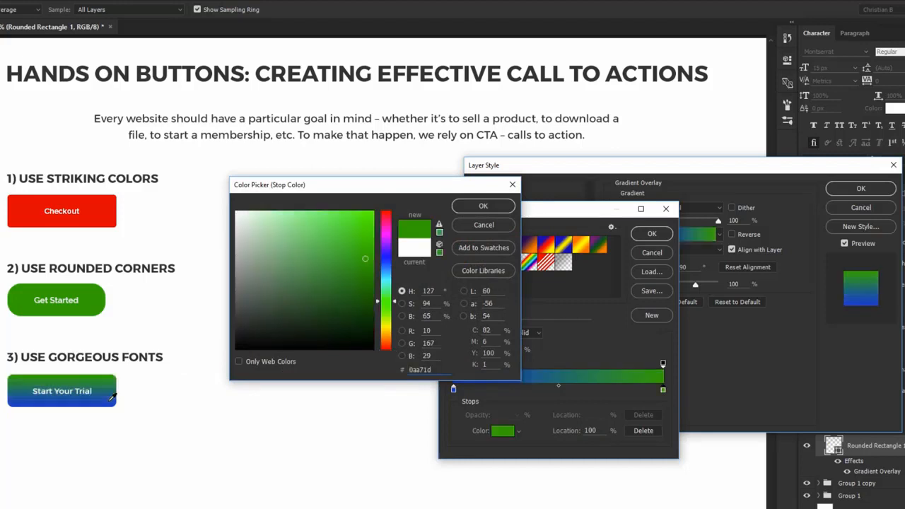
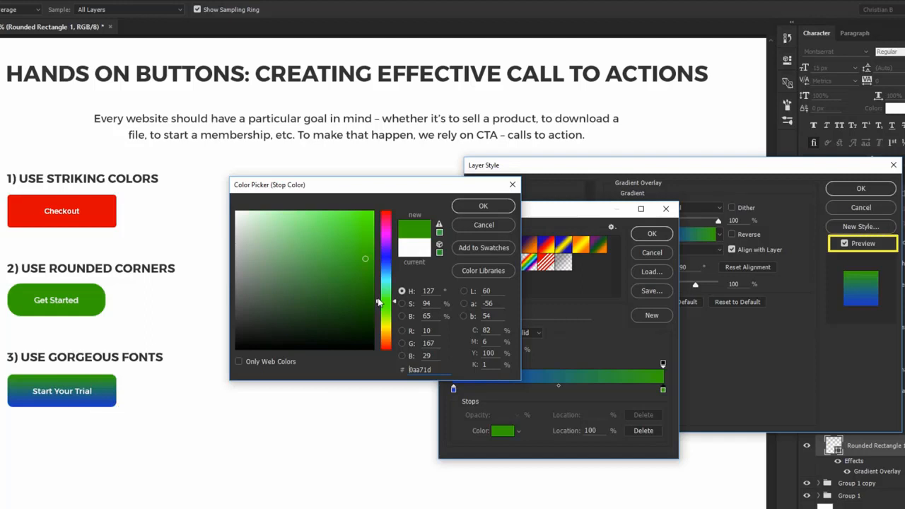
# - Confirm the blue-to-green gradient and apply the layer style to the button
pyautogui.click(483, 205)
pyautogui.click(651, 234)
pyautogui.click(860, 188)
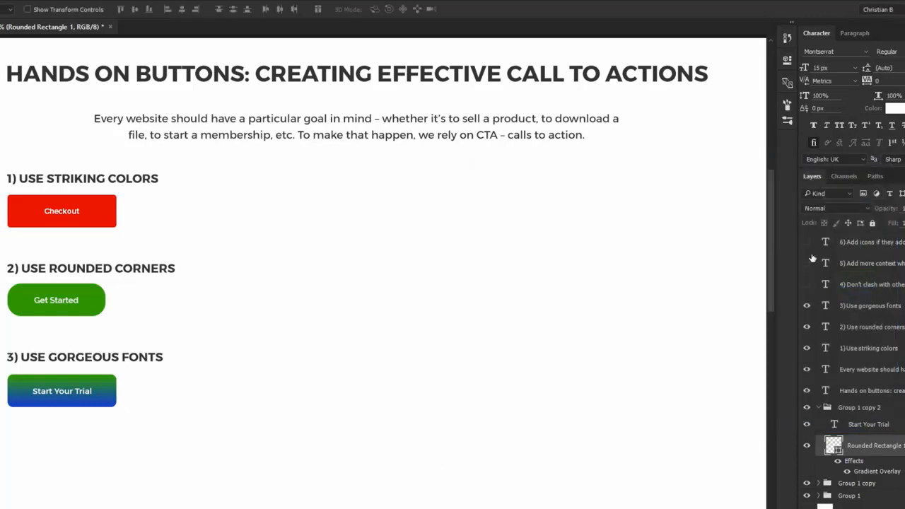
# - Change the gradient's right stop to the button's sampled blue 0752d0 so it reads solid
pyautogui.doubleClick(876, 470)
pyautogui.click(679, 233)
pyautogui.doubleClick(663, 389)
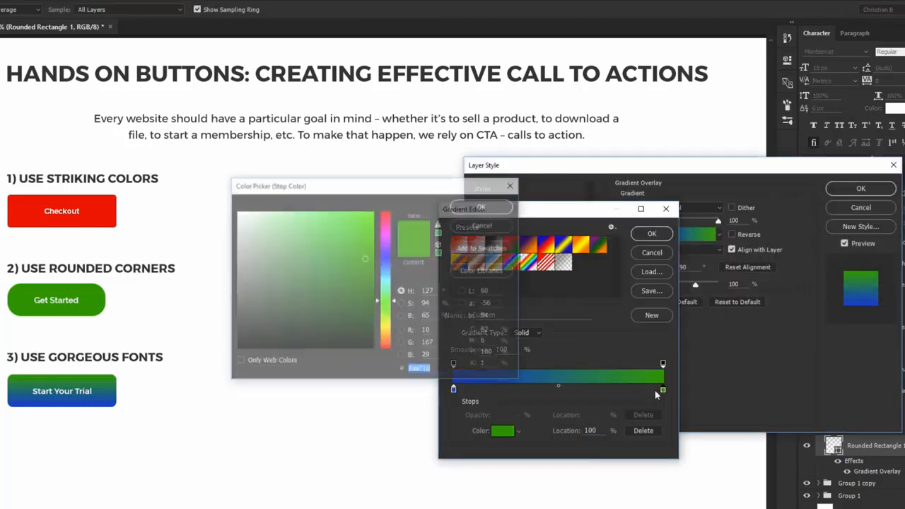
pyautogui.click(106, 400)
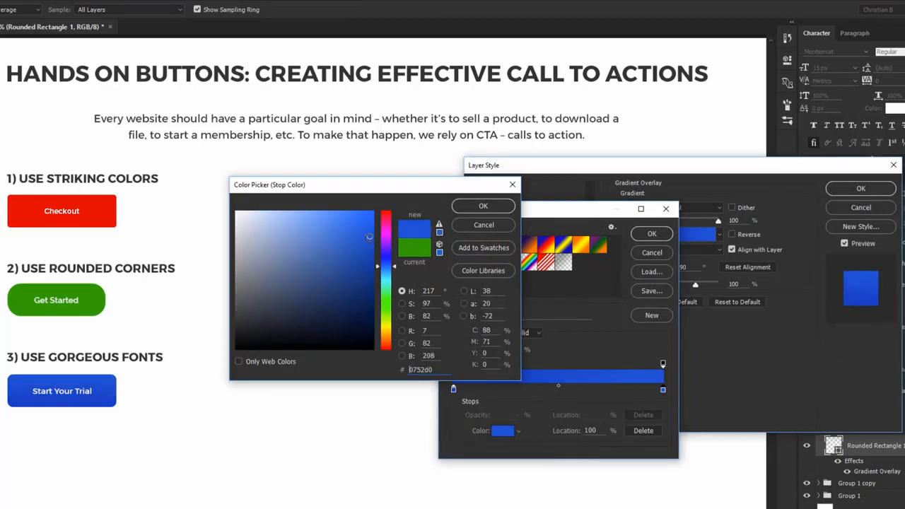
pyautogui.click(505, 207)
pyautogui.click(648, 236)
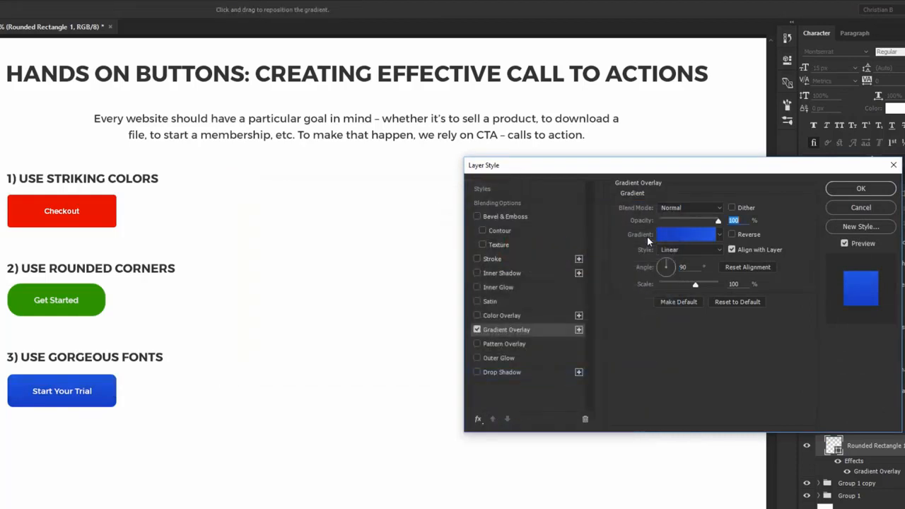
# - Add a Normal drop shadow at 100% opacity in a darker blue
pyautogui.click(521, 376)
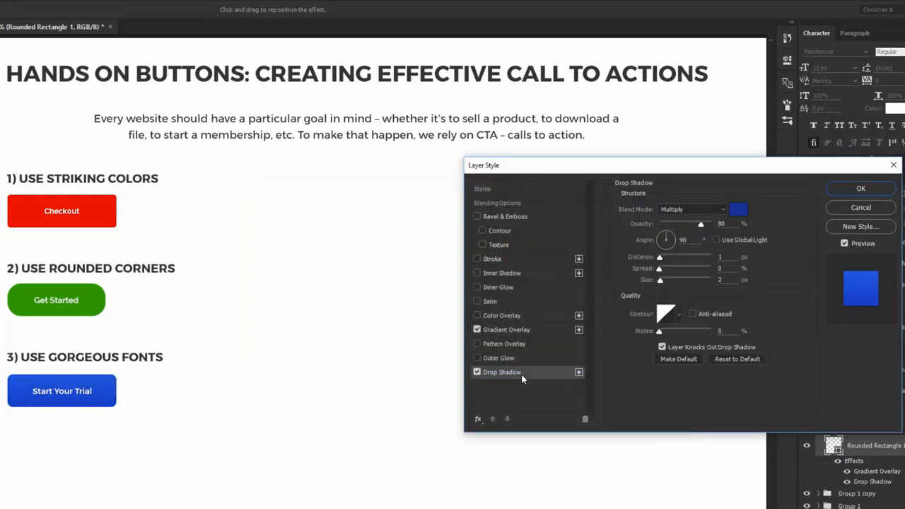
pyautogui.click(704, 211)
pyautogui.click(700, 216)
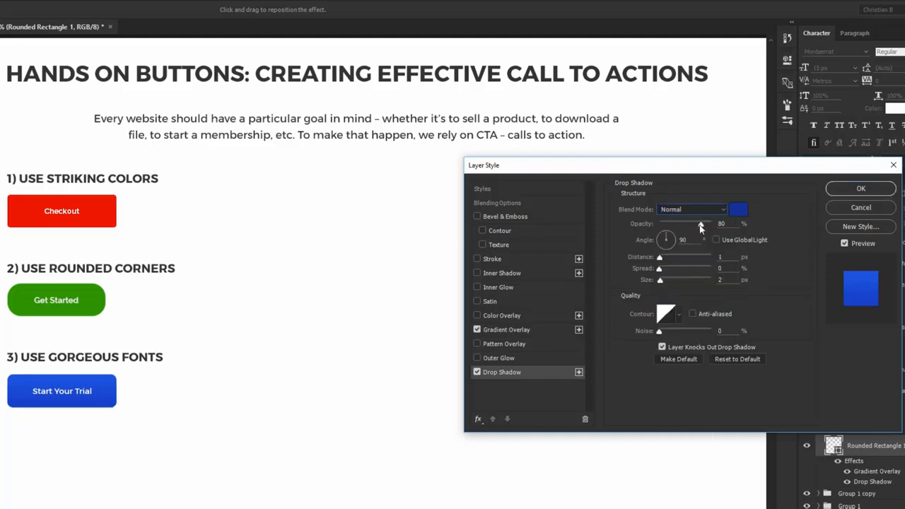
pyautogui.moveTo(700, 223); pyautogui.dragTo(736, 223)
pyautogui.click(738, 210)
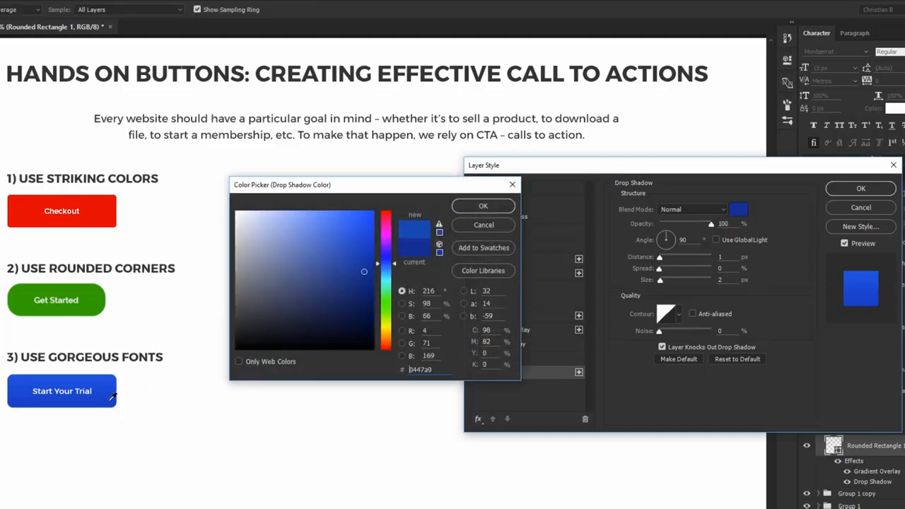
pyautogui.moveTo(363, 279); pyautogui.dragTo(374, 283)
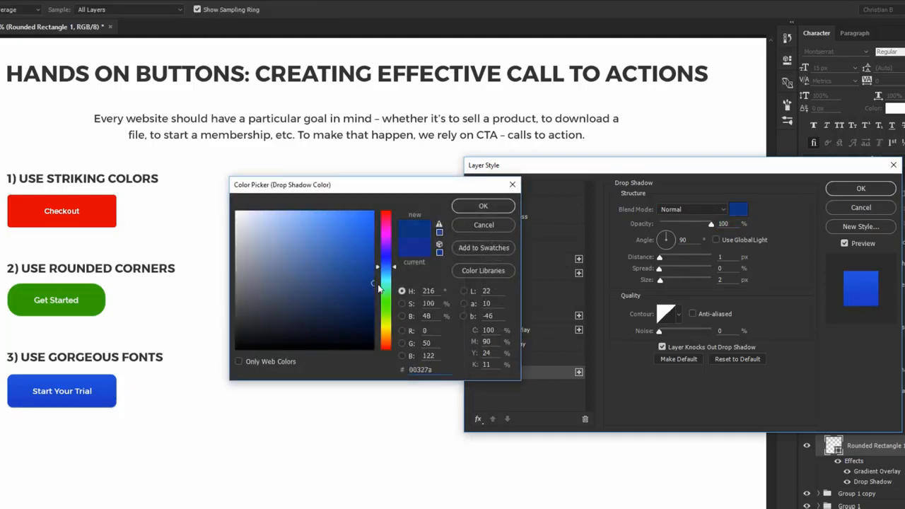
pyautogui.click(483, 205)
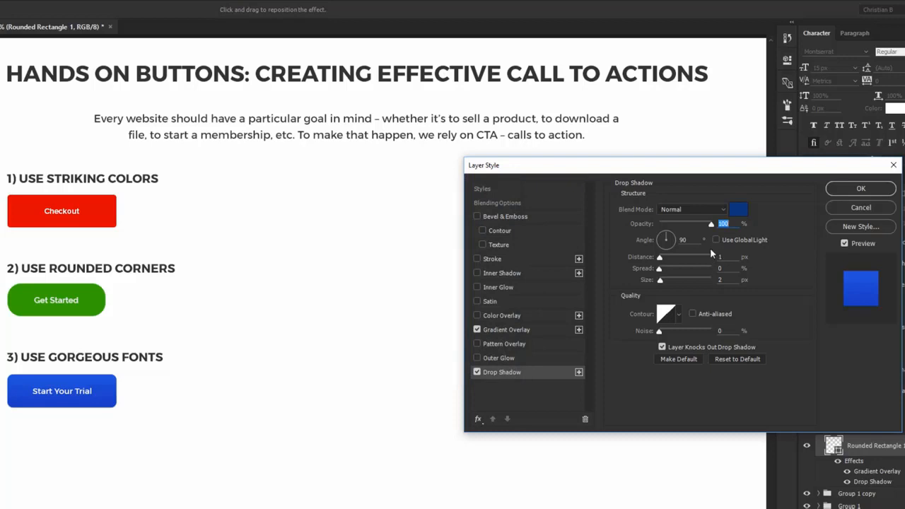
# - Set the drop shadow distance to 4 px and size 0, refining its dark blue
pyautogui.click(693, 240)
pyautogui.press('Up')
pyautogui.press('Up')
pyautogui.press('Up')
pyautogui.write('0')
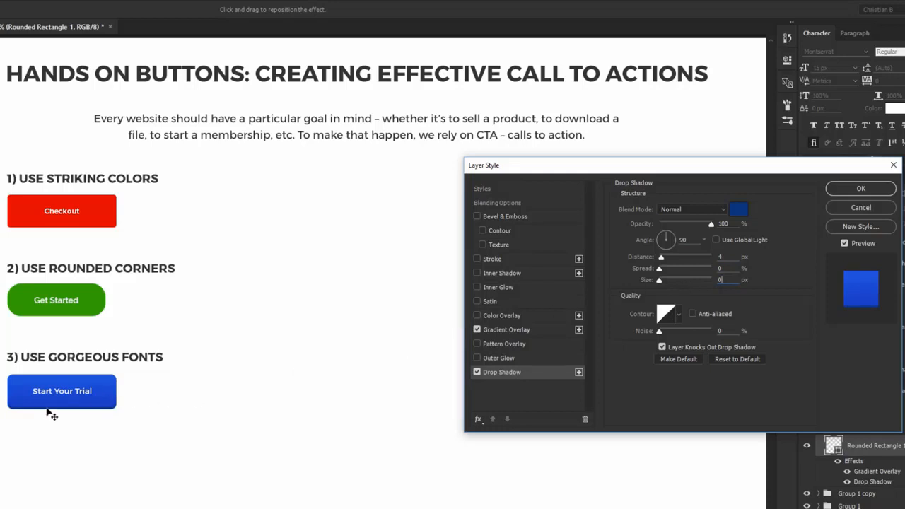
pyautogui.click(738, 209)
pyautogui.click(373, 292)
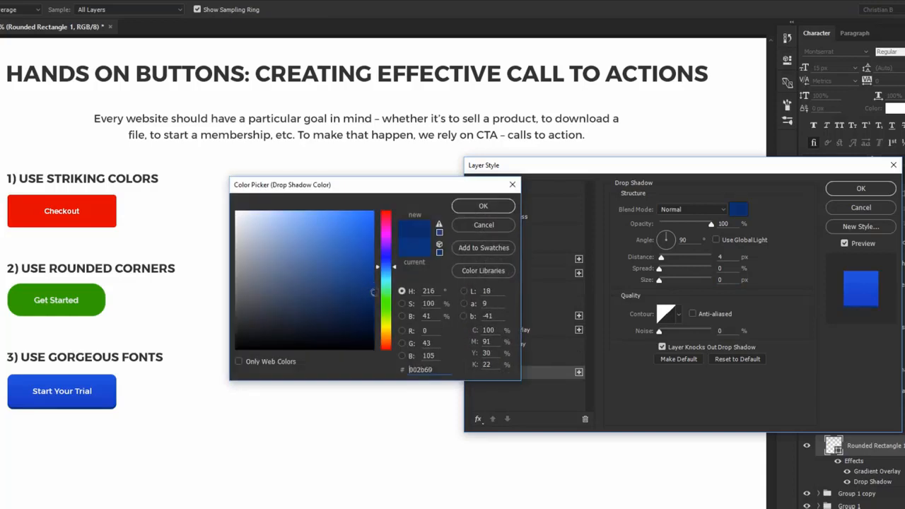
pyautogui.press('Return')
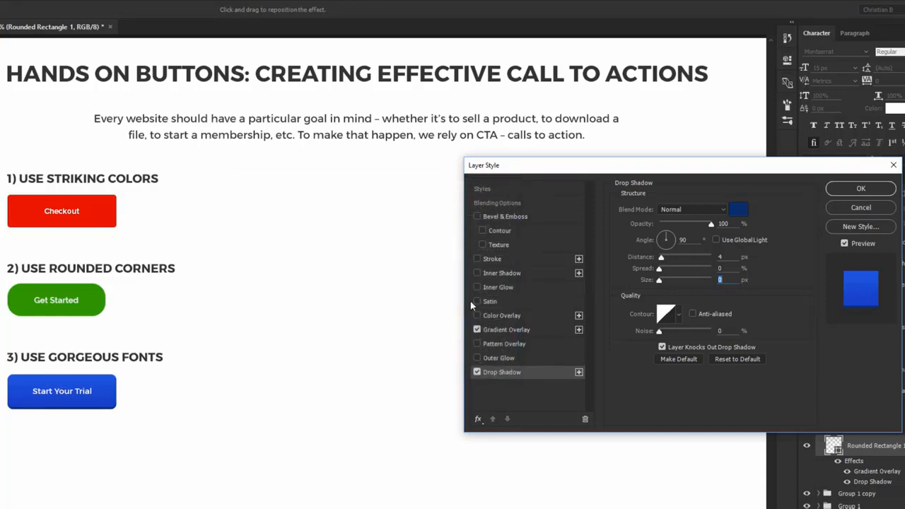
pyautogui.press('Up')
pyautogui.press('Up')
pyautogui.press('Up')
pyautogui.press('Down')
pyautogui.press('Down')
pyautogui.press('Down')
pyautogui.press('Down')
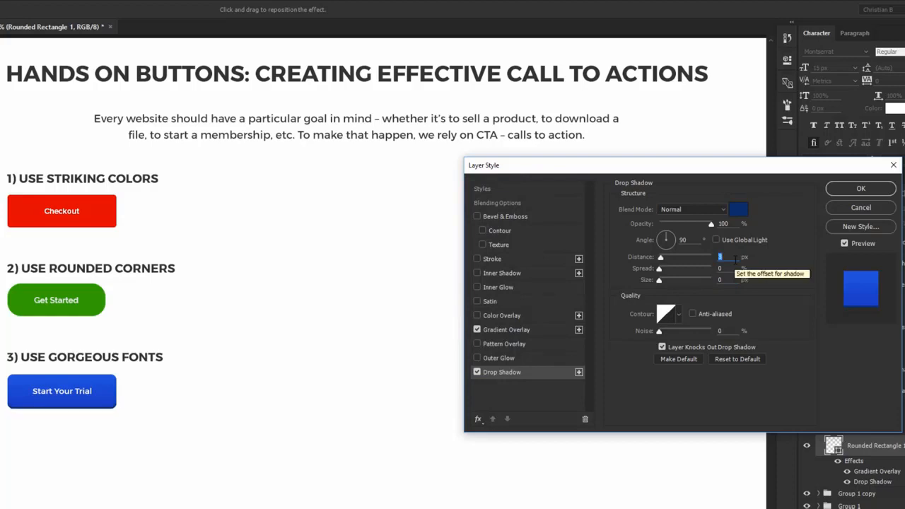
pyautogui.press('Up')
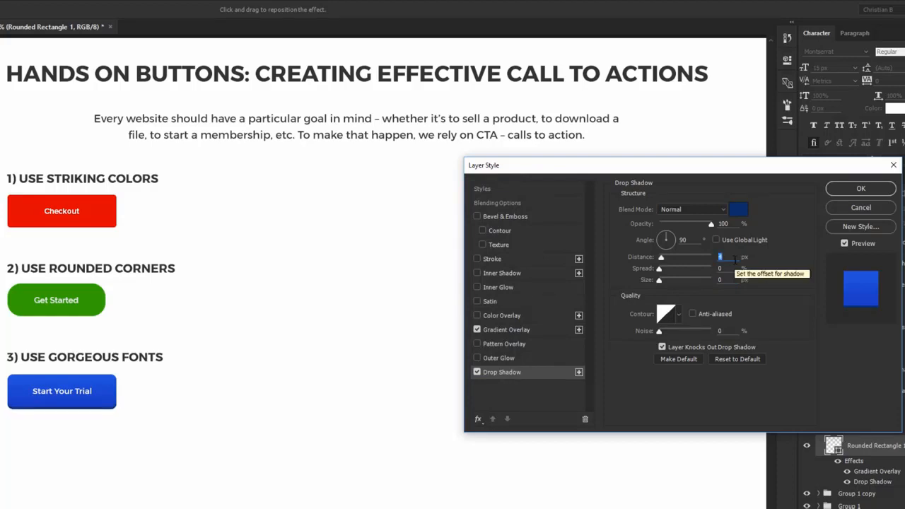
# - Add a white inner shadow with size 1, toggling it off and on to compare
pyautogui.click(515, 273)
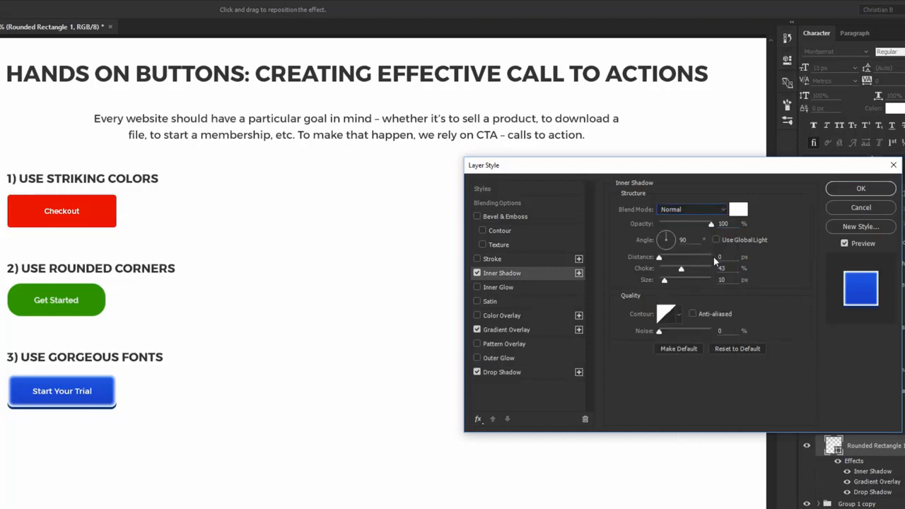
pyautogui.moveTo(727, 279); pyautogui.dragTo(700, 275)
pyautogui.write('1')
pyautogui.click(727, 268)
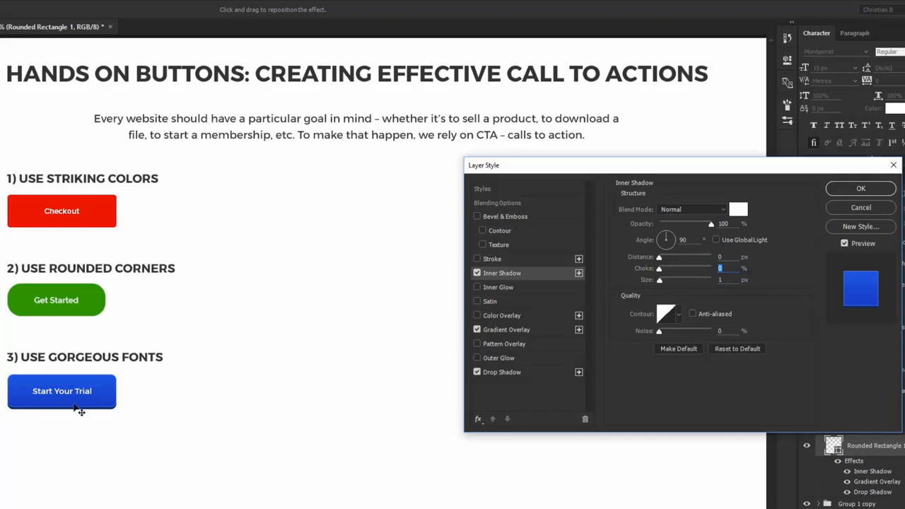
pyautogui.click(477, 274)
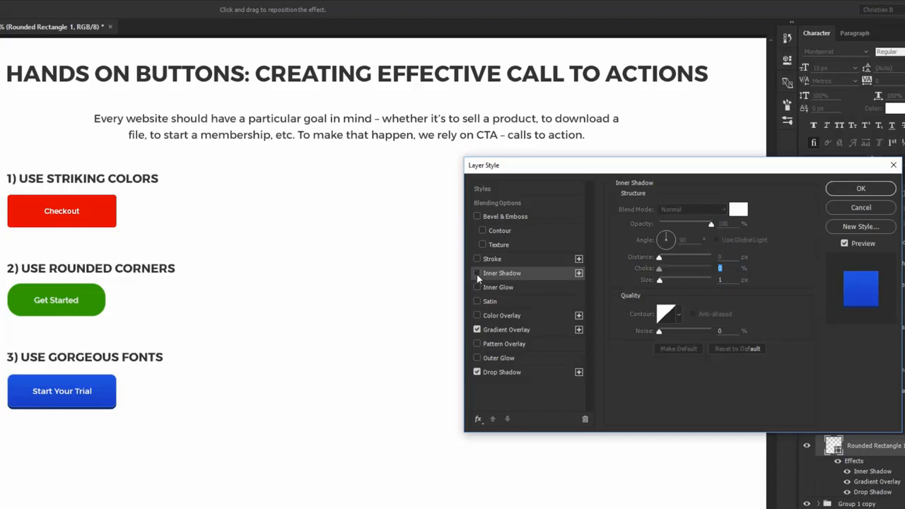
pyautogui.click(476, 274)
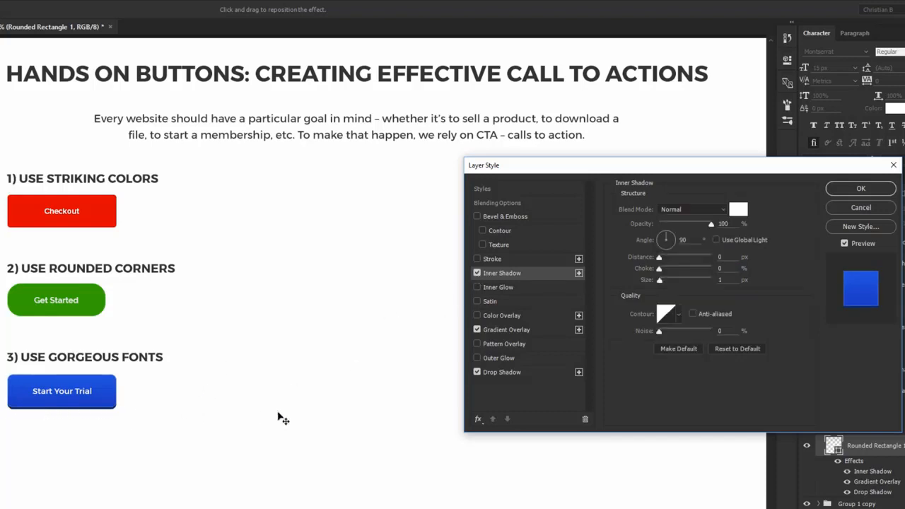
# - Apply the button's layer style and collapse its effects list and Group 1 copy 2
pyautogui.click(844, 190)
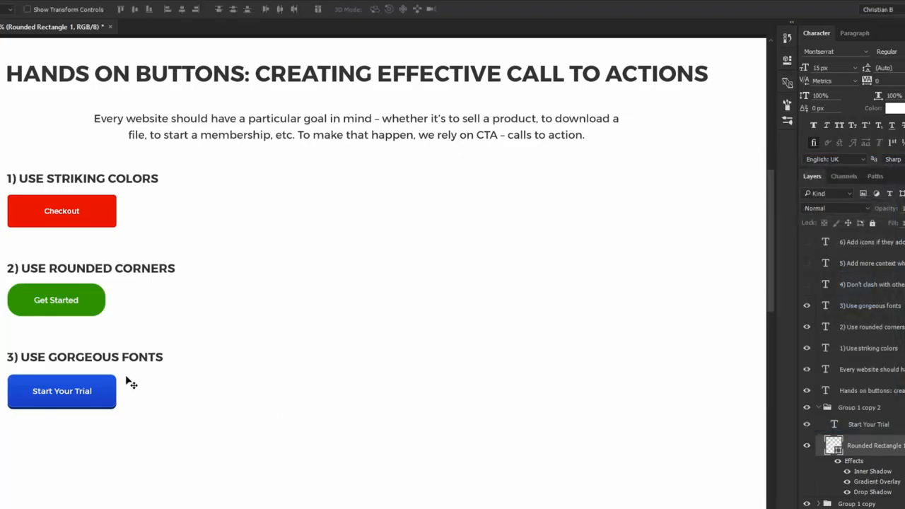
pyautogui.moveTo(184, 365); pyautogui.dragTo(179, 305)
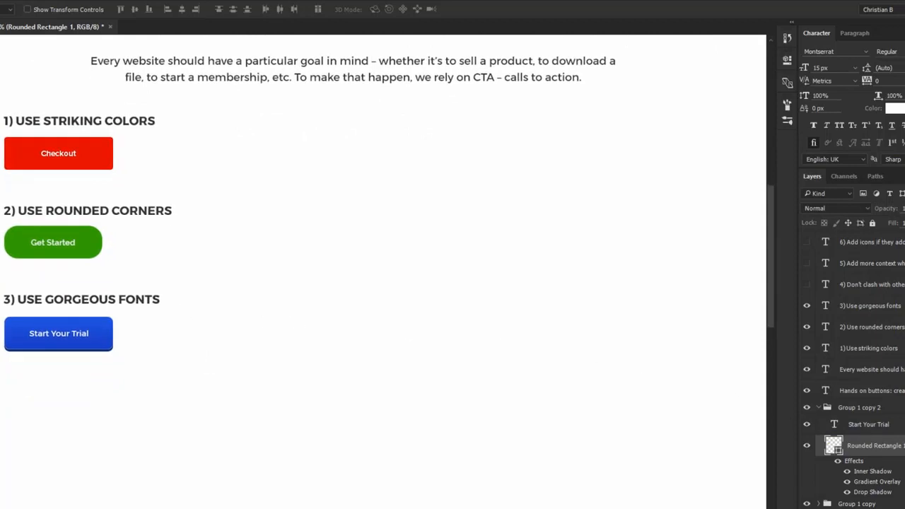
pyautogui.click(904, 446)
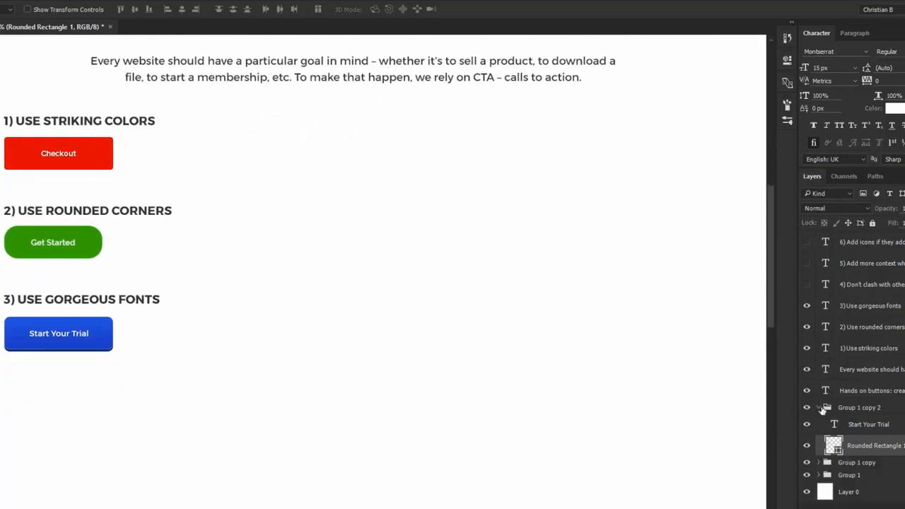
pyautogui.click(820, 408)
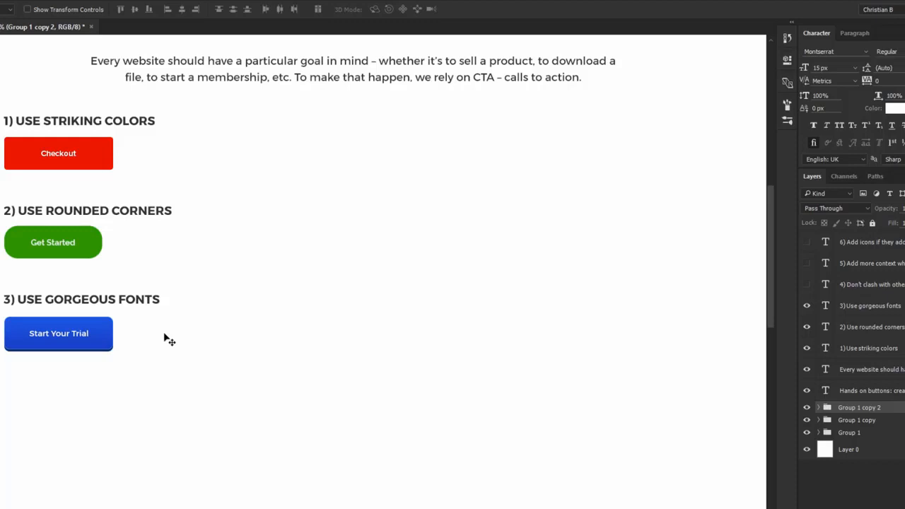
# - Try a light blue for the gradient's right stop, then cancel the change
pyautogui.click(114, 328)
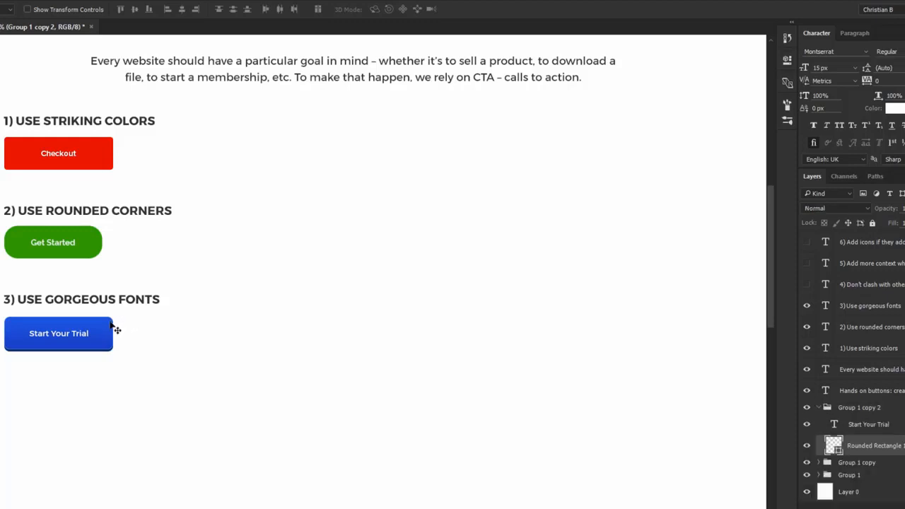
pyautogui.click(904, 446)
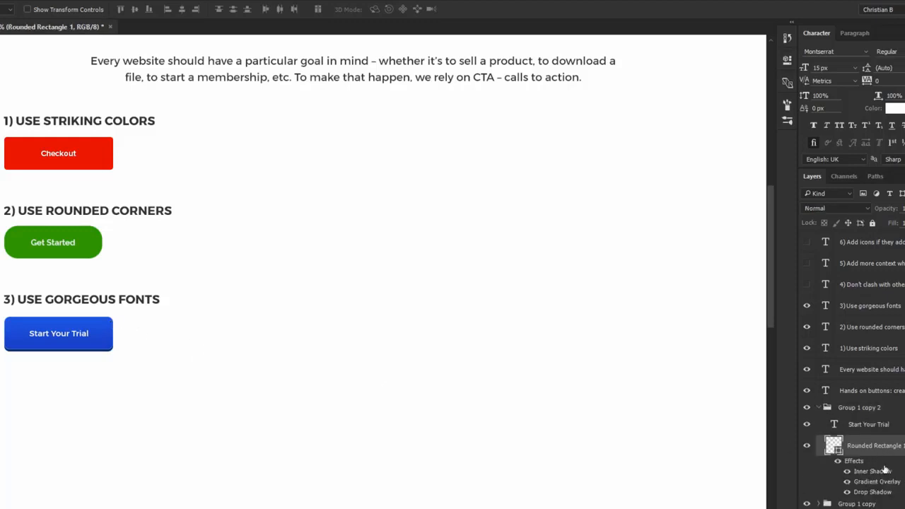
pyautogui.doubleClick(881, 484)
pyautogui.click(689, 236)
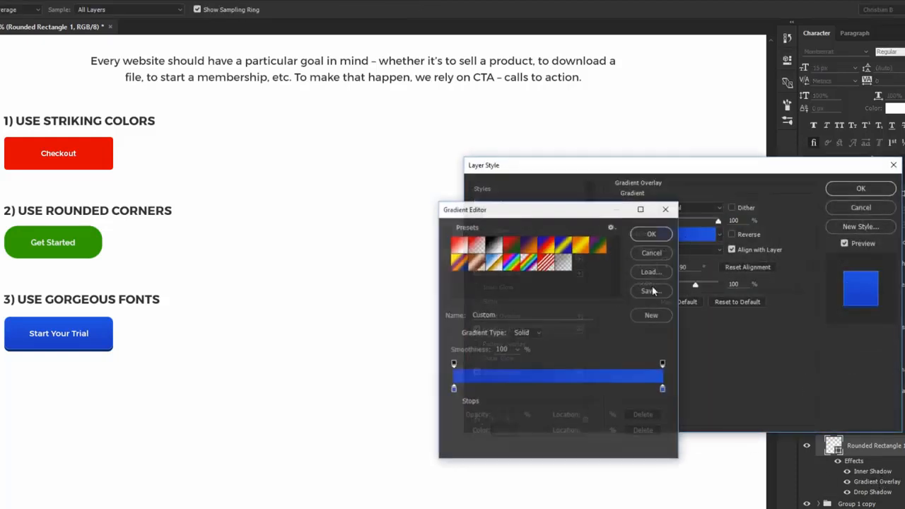
pyautogui.doubleClick(662, 390)
pyautogui.click(267, 211)
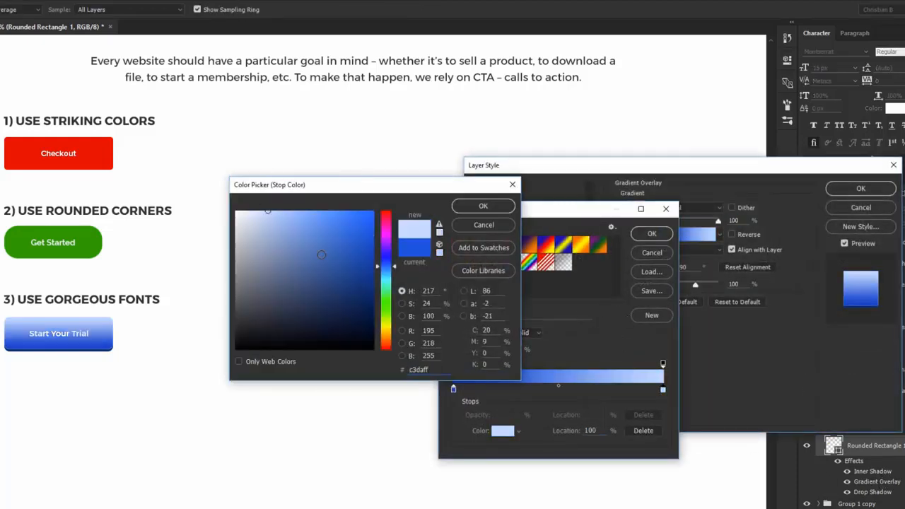
pyautogui.press('Escape')
pyautogui.press('Escape')
pyautogui.press('Escape')
# - Collapse Group 1 copy 2 and reveal the heading 4) Don't clash with other buttons
pyautogui.click(817, 407)
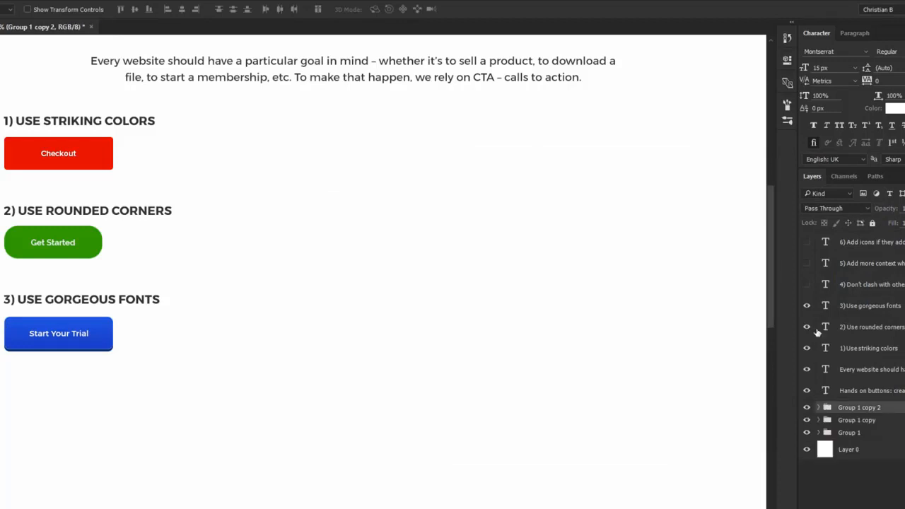
pyautogui.click(807, 284)
pyautogui.scroll(-1, 205, 355)
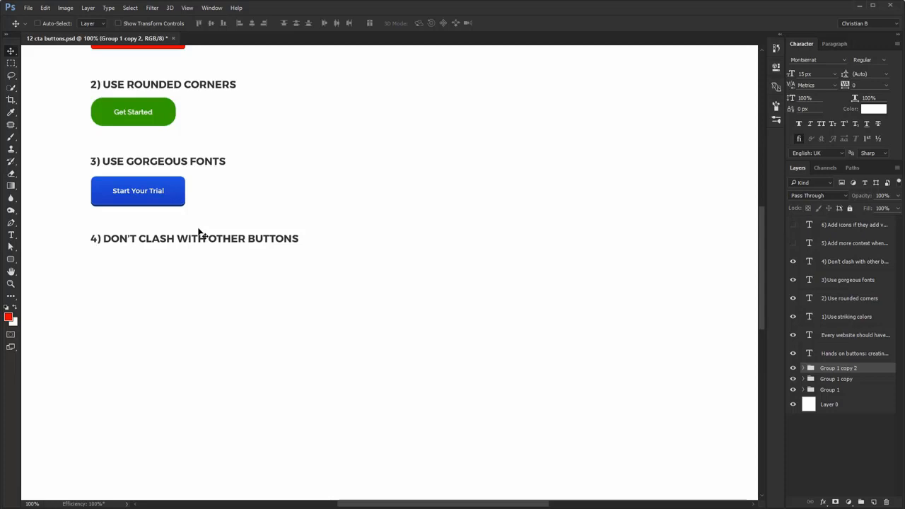
pyautogui.press('u')
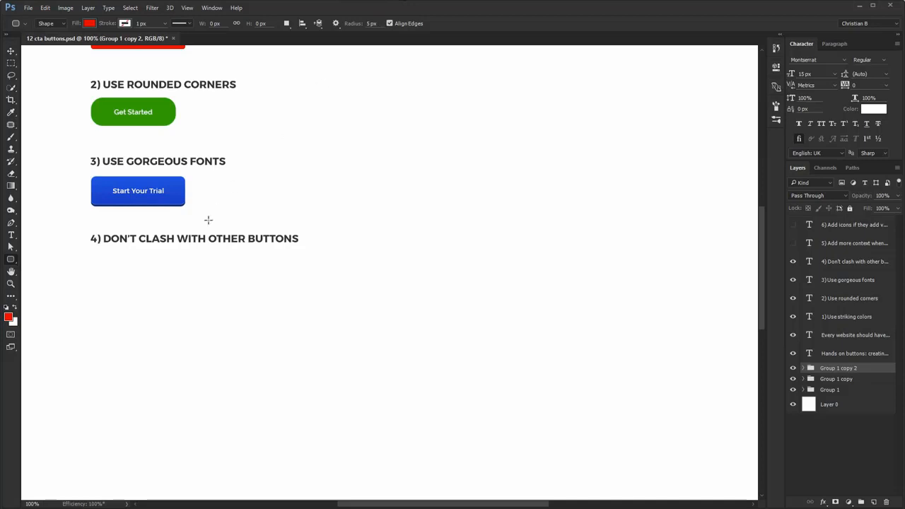
# - Create a 275x60 rounded rectangle and move it under heading 4
pyautogui.click(115, 270)
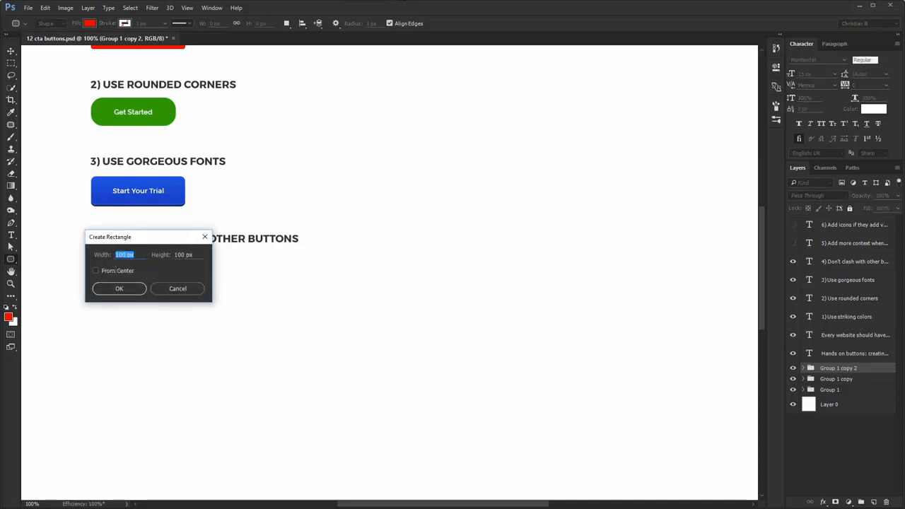
pyautogui.write('275')
pyautogui.press('Tab')
pyautogui.write('60')
pyautogui.press('Return')
pyautogui.press('v')
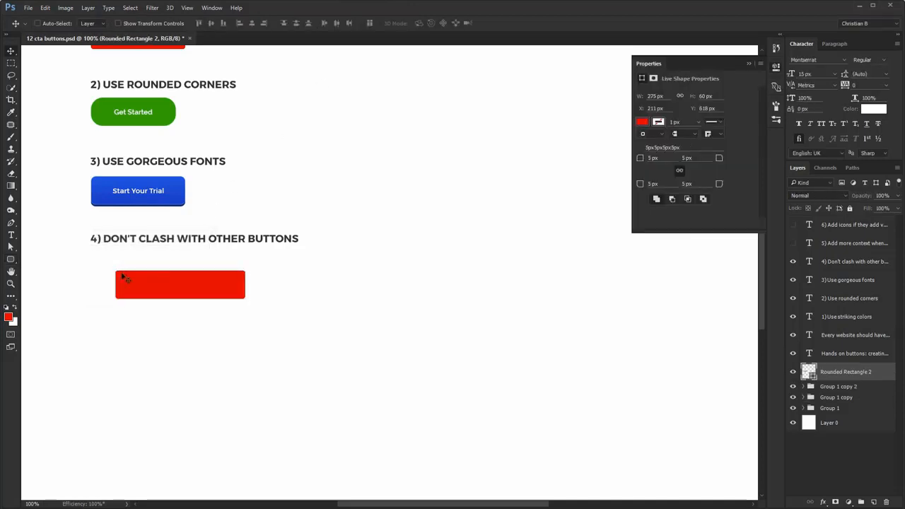
pyautogui.moveTo(123, 275); pyautogui.dragTo(100, 258)
# - Recolour the rectangle's fill to pink
pyautogui.doubleClick(806, 372)
pyautogui.moveTo(410, 210)
pyautogui.mouseDown()
pyautogui.moveTo(381, 218)
pyautogui.moveTo(377, 209)
pyautogui.moveTo(427, 211)
pyautogui.moveTo(384, 219)
pyautogui.moveTo(381, 209)
pyautogui.mouseUp()
pyautogui.click(431, 207)
pyautogui.moveTo(431, 209); pyautogui.dragTo(388, 214)
pyautogui.press('Return')
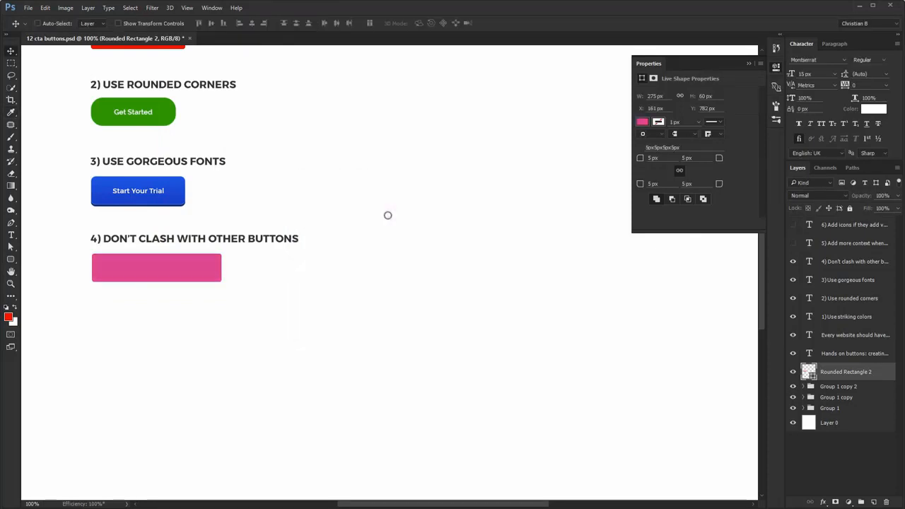
# - Add a 'Take This Course' label on the rectangle in Open Sans Light
pyautogui.press('t')
pyautogui.click(111, 268)
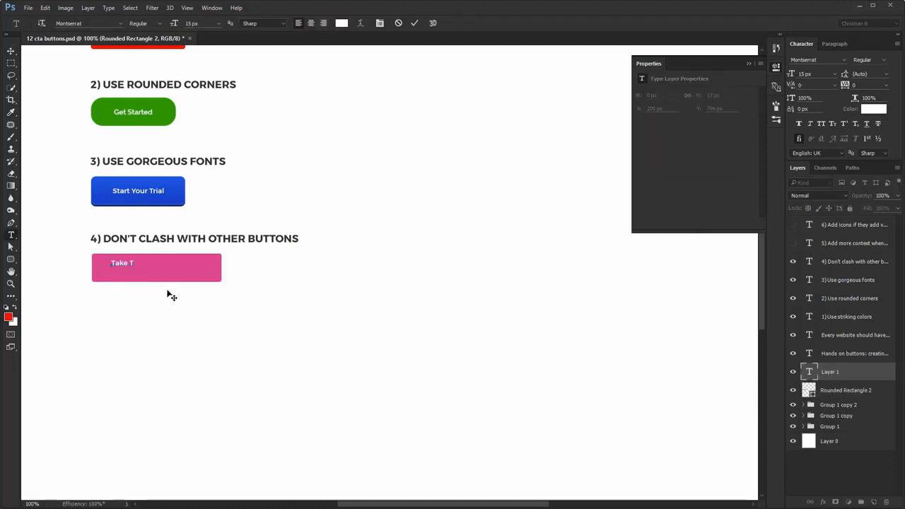
pyautogui.write('Take This Course')
pyautogui.hotkey('ctrl', 'Return')
pyautogui.press('v')
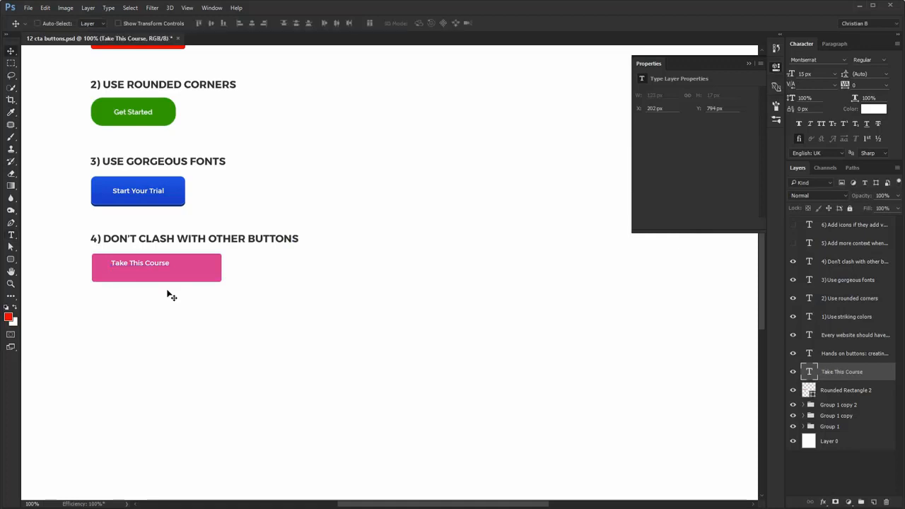
pyautogui.write('open')
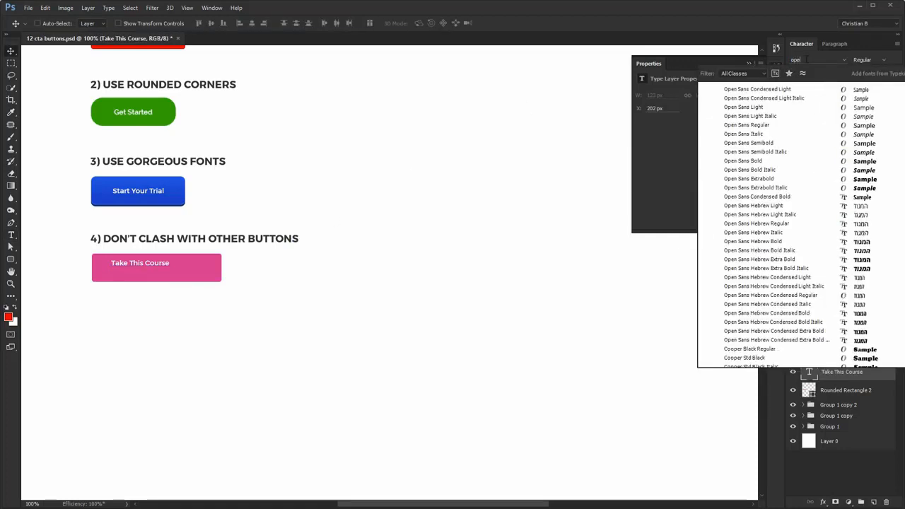
pyautogui.click(775, 107)
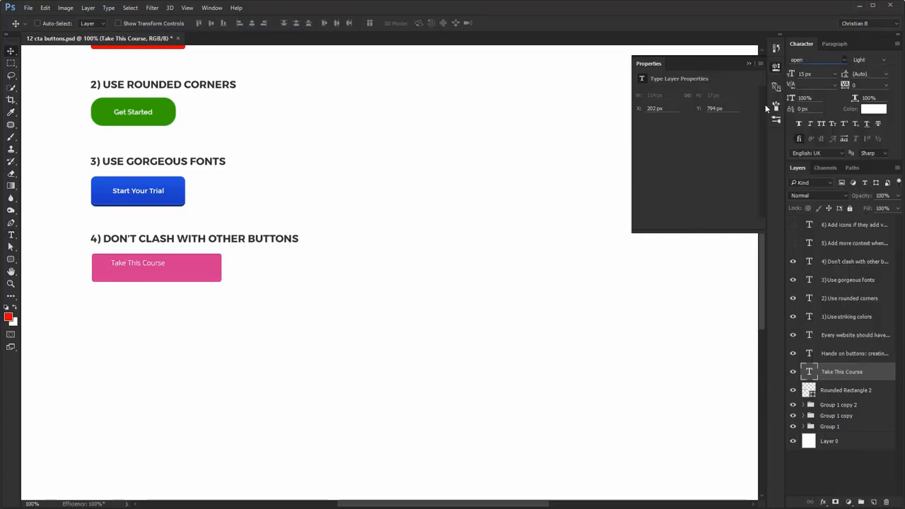
# - Centre the label on the pink rectangle and centre-align its text
pyautogui.keyDown('shift'); pyautogui.click(210, 275); pyautogui.keyUp('shift')
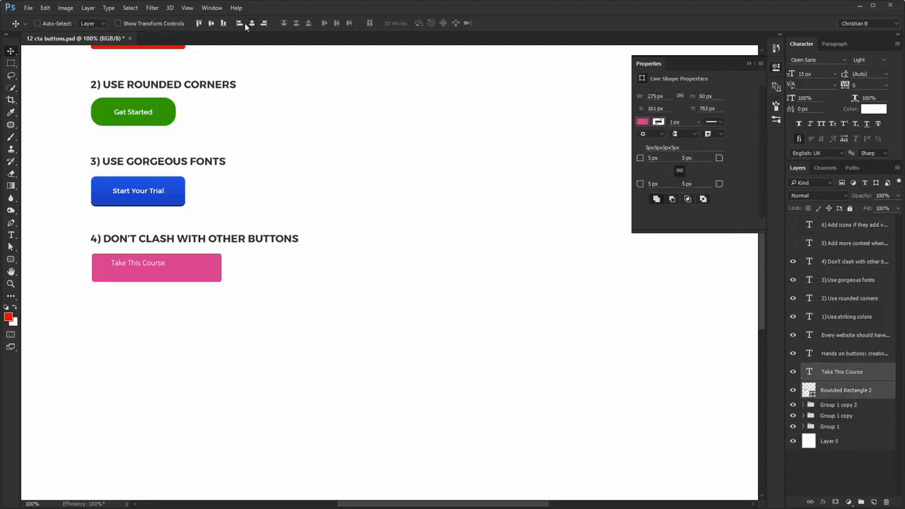
pyautogui.click(250, 23)
pyautogui.click(210, 23)
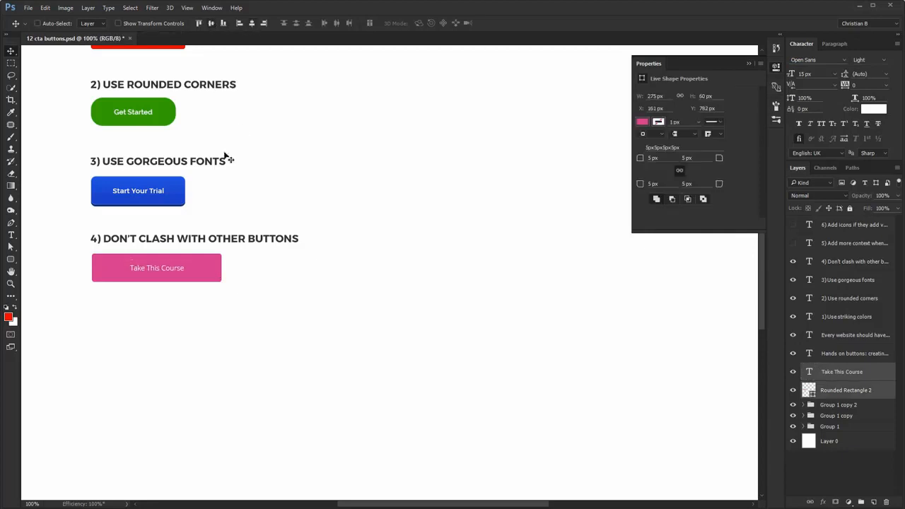
pyautogui.click(269, 283)
pyautogui.click(218, 279)
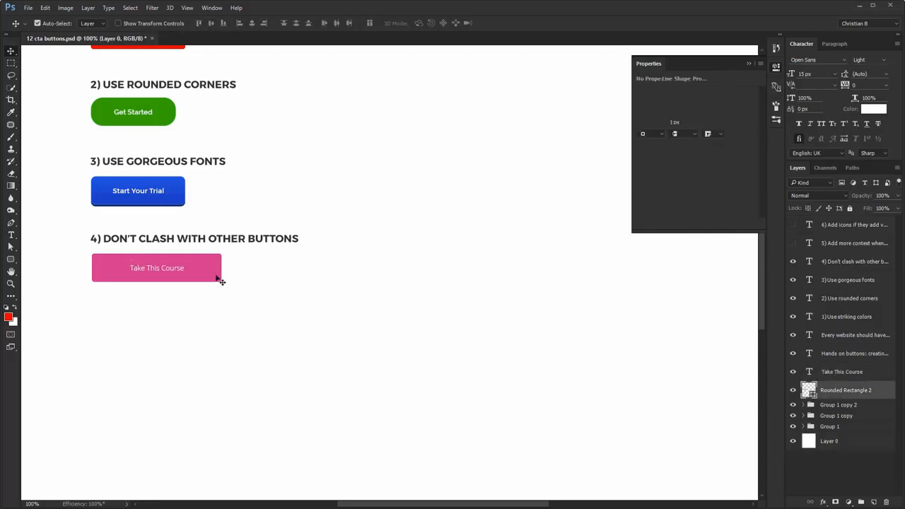
pyautogui.click(165, 269)
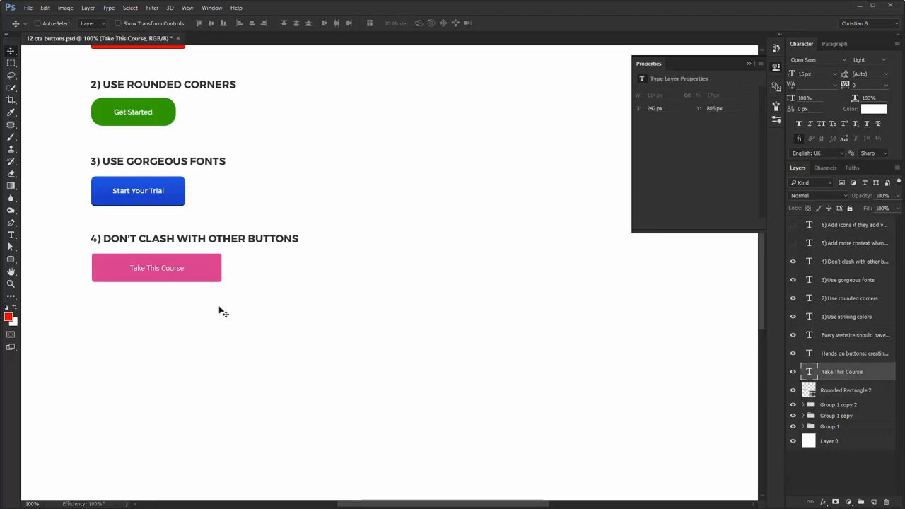
pyautogui.press('t')
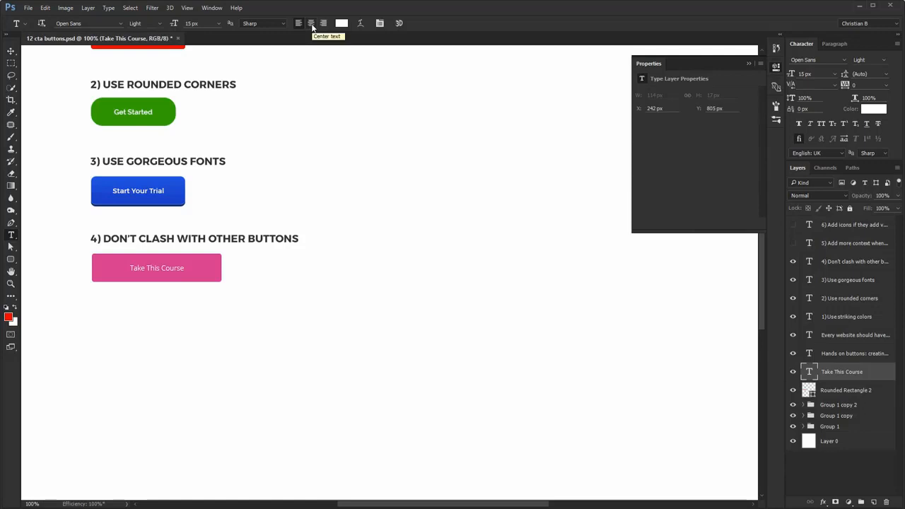
pyautogui.click(311, 23)
pyautogui.press('v')
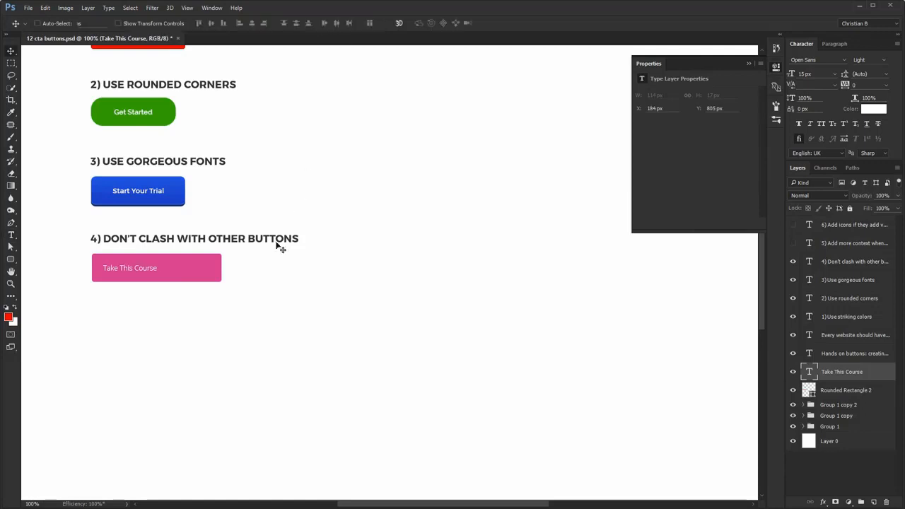
pyautogui.keyDown('ctrl'); pyautogui.keyDown('shift'); pyautogui.click(197, 272); pyautogui.keyUp('shift'); pyautogui.keyUp('ctrl')
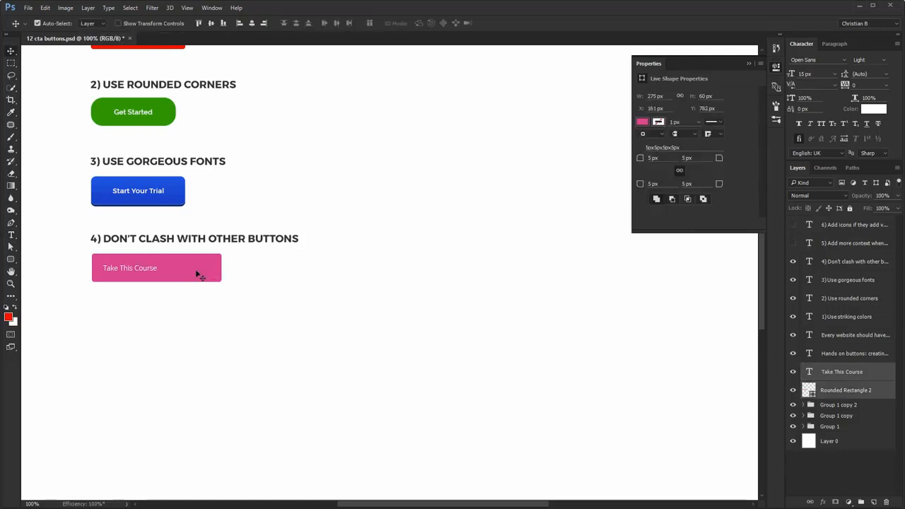
pyautogui.click(253, 25)
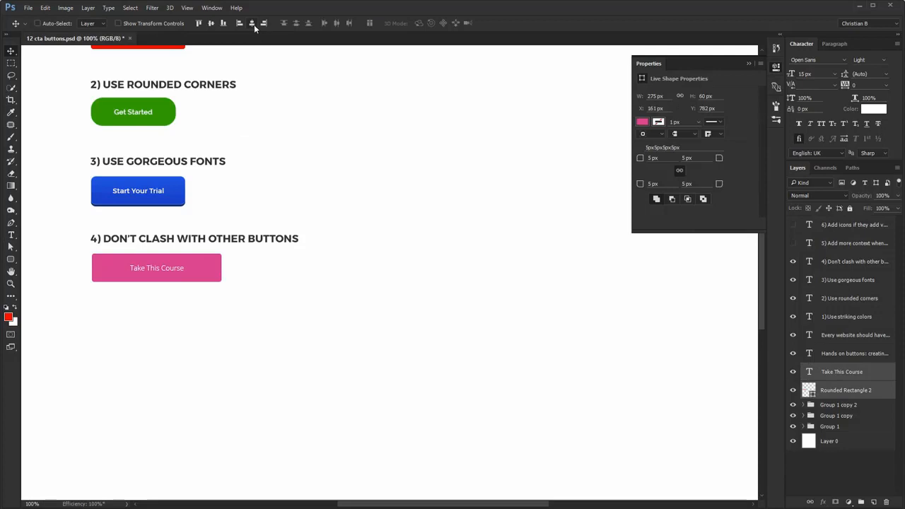
# - Set the label's font size to 17
pyautogui.click(863, 374)
pyautogui.click(844, 59)
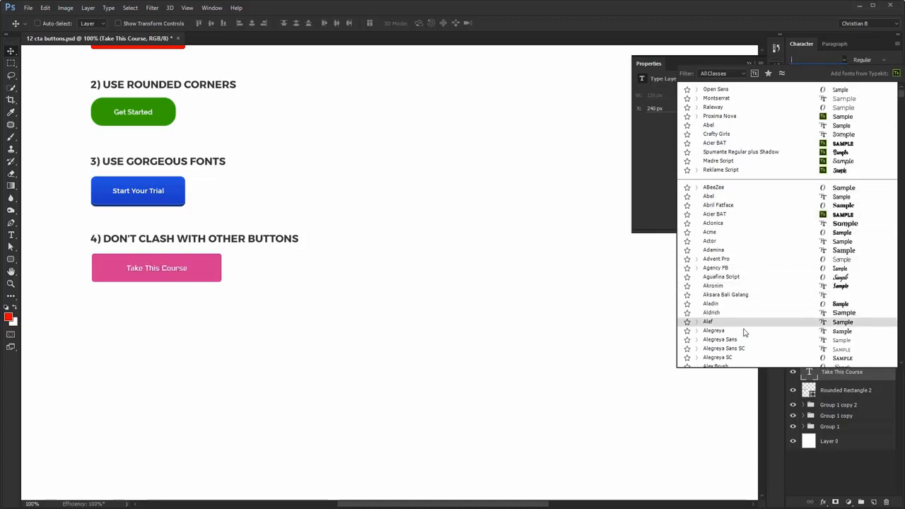
pyautogui.press('Escape')
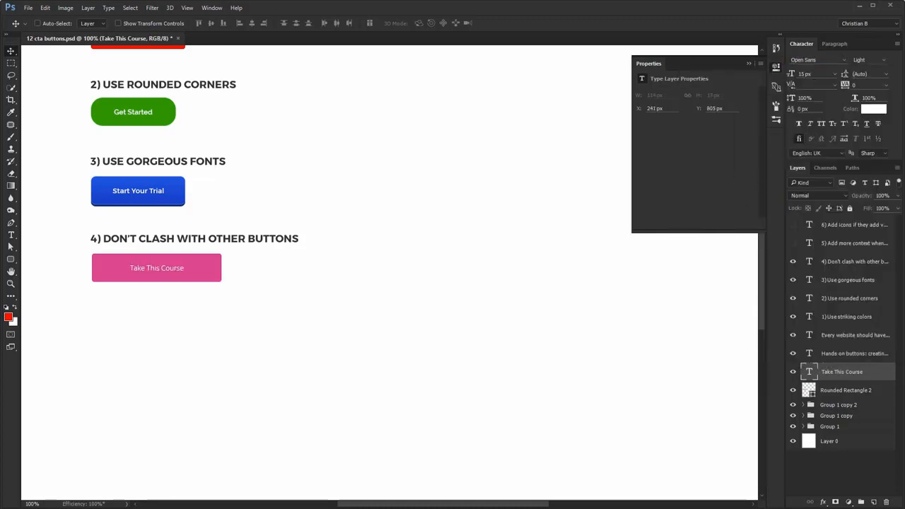
pyautogui.write('17')
pyautogui.press('Return')
pyautogui.press('Return')
# - Group the pink button and its label, then duplicate it to the right
pyautogui.keyDown('shift'); pyautogui.click(830, 397); pyautogui.keyUp('shift')
pyautogui.hotkey('ctrl', 'g')
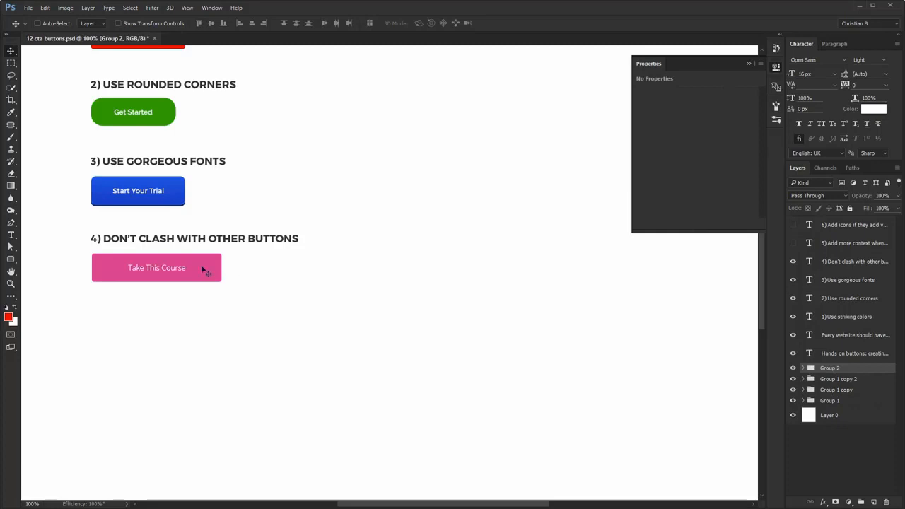
pyautogui.moveTo(133, 266); pyautogui.dragTo(256, 274)
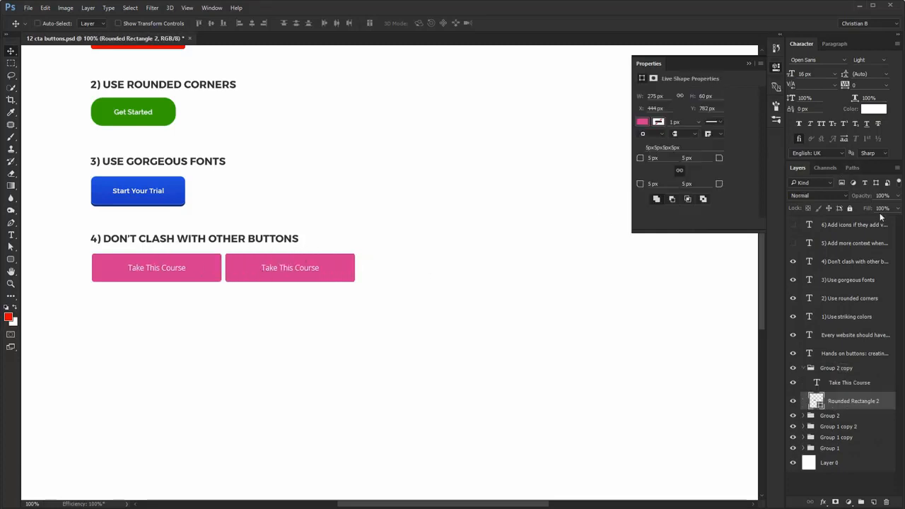
# - Give the copy 0% fill and a 2 px inside stroke in the original button's pink
pyautogui.moveTo(870, 209); pyautogui.dragTo(440, 236)
pyautogui.click(822, 501)
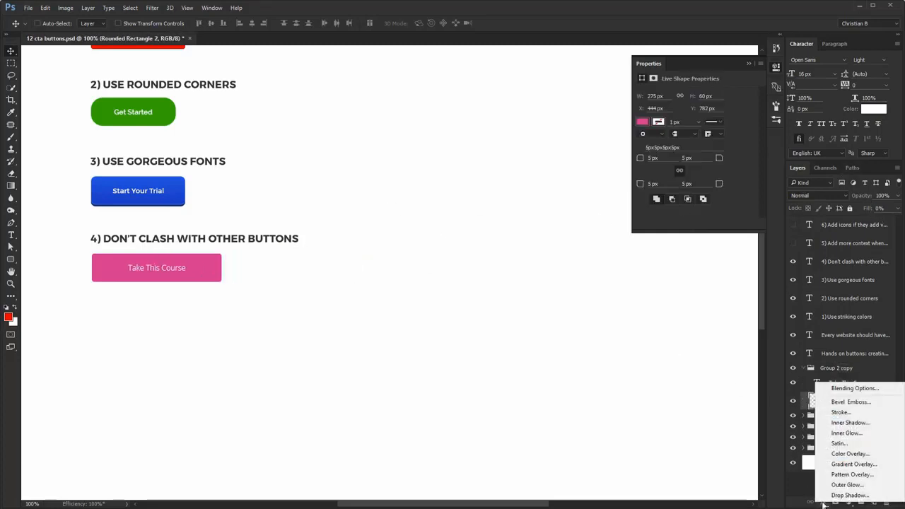
pyautogui.click(848, 414)
pyautogui.write('2')
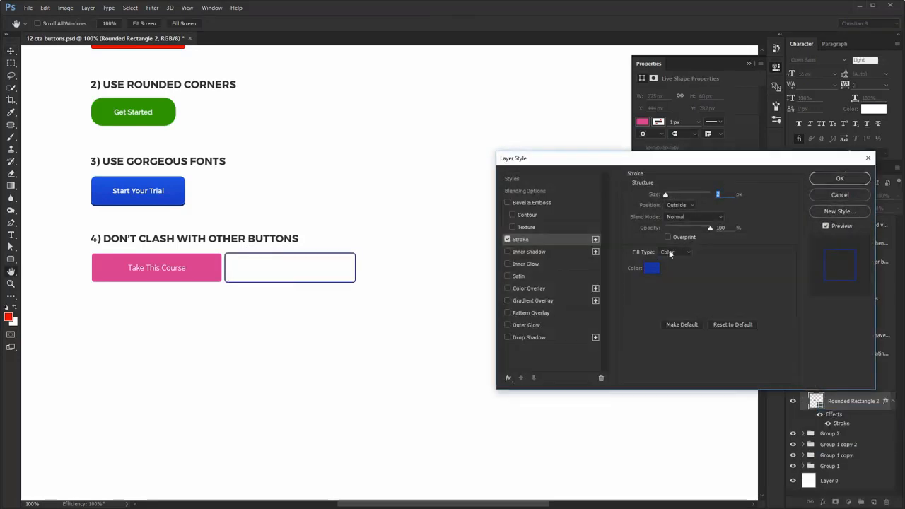
pyautogui.click(651, 267)
pyautogui.click(218, 273)
pyautogui.press('Return')
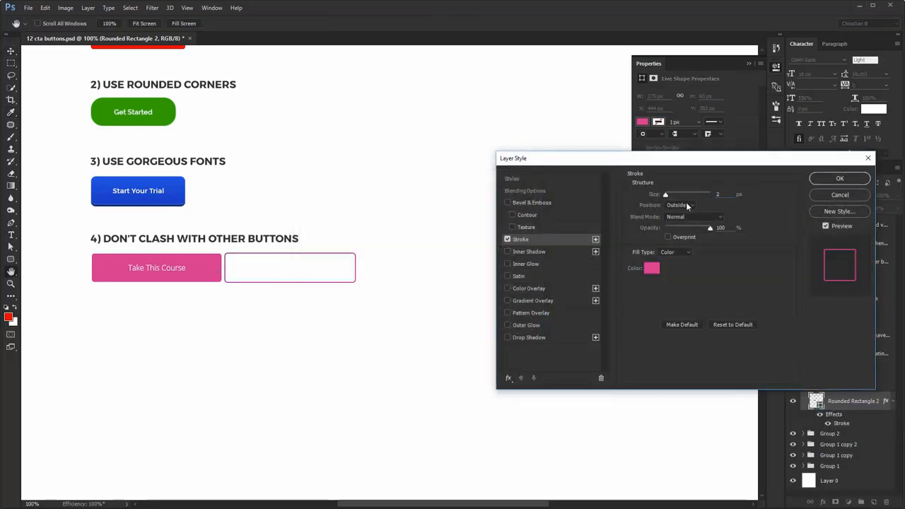
pyautogui.click(684, 205)
pyautogui.click(678, 219)
pyautogui.press('Return')
# - Colour the copy's label pink and change it to 'Watch a preview'
pyautogui.keyDown('ctrl'); pyautogui.click(291, 272); pyautogui.keyUp('ctrl')
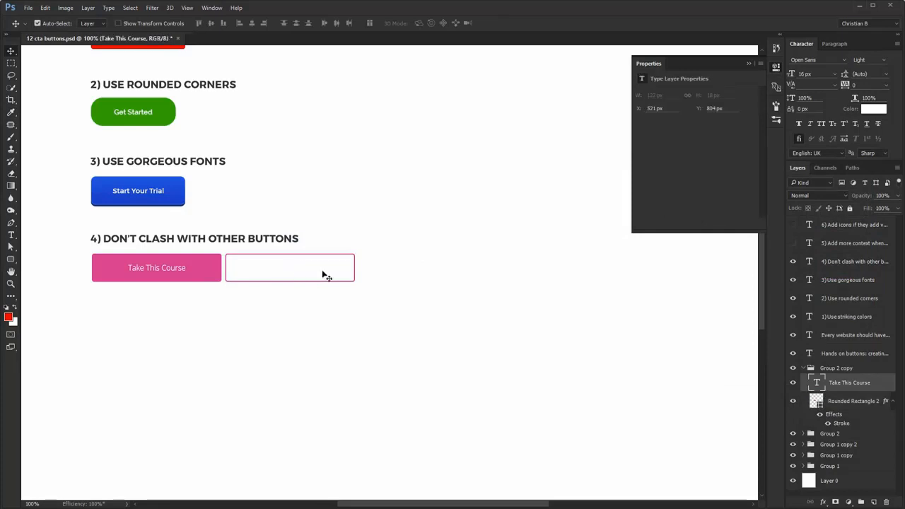
pyautogui.click(864, 109)
pyautogui.click(199, 265)
pyautogui.press('Return')
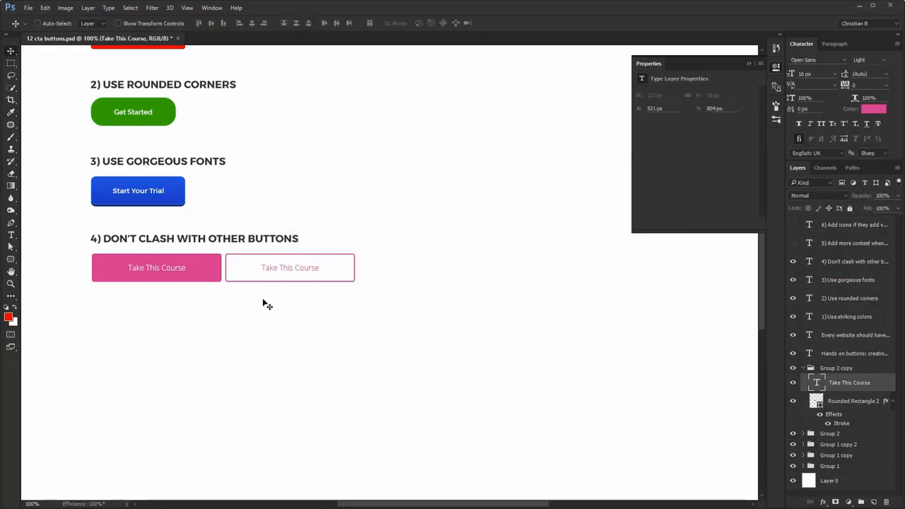
pyautogui.press('t')
pyautogui.tripleClick(290, 268)
pyautogui.write('Watch')
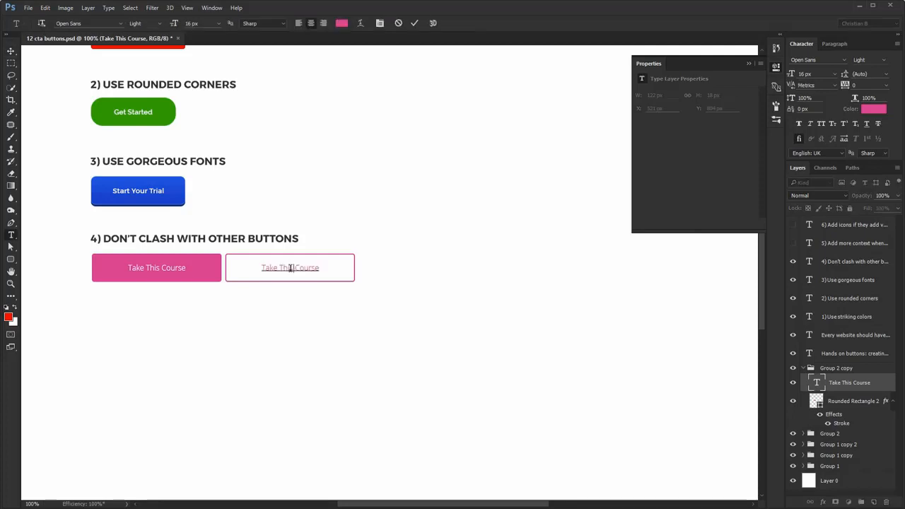
pyautogui.write(' a preview')
pyautogui.hotkey('ctrl', 'Return')
pyautogui.press('v')
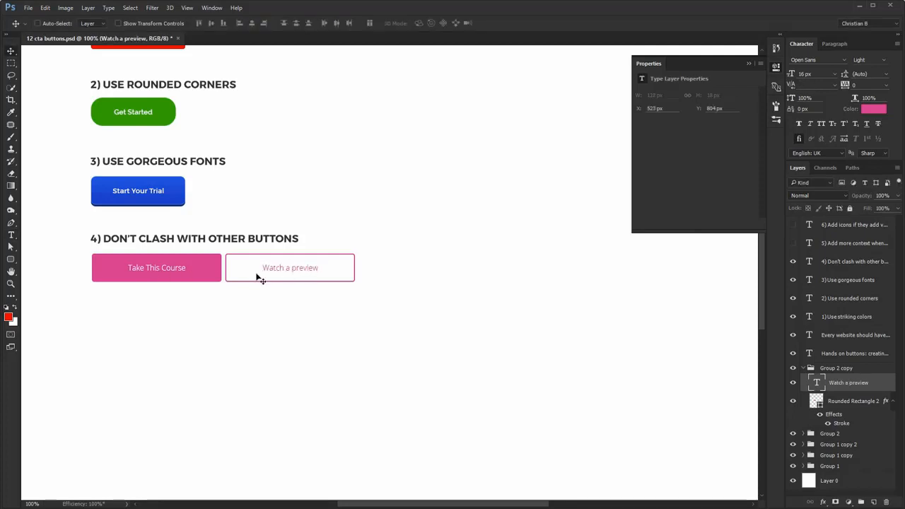
# - Deepen the original button's fill to pink d4116d
pyautogui.click(202, 265)
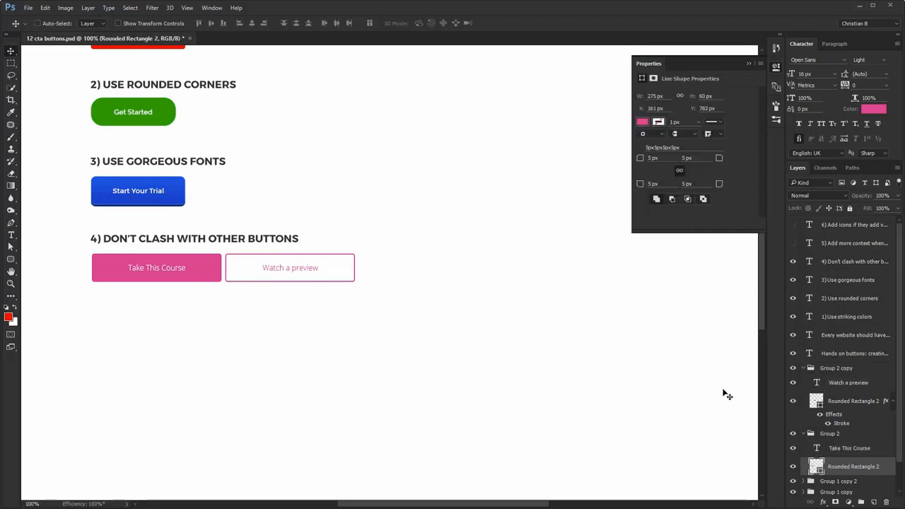
pyautogui.doubleClick(815, 466)
pyautogui.click(433, 208)
pyautogui.click(403, 217)
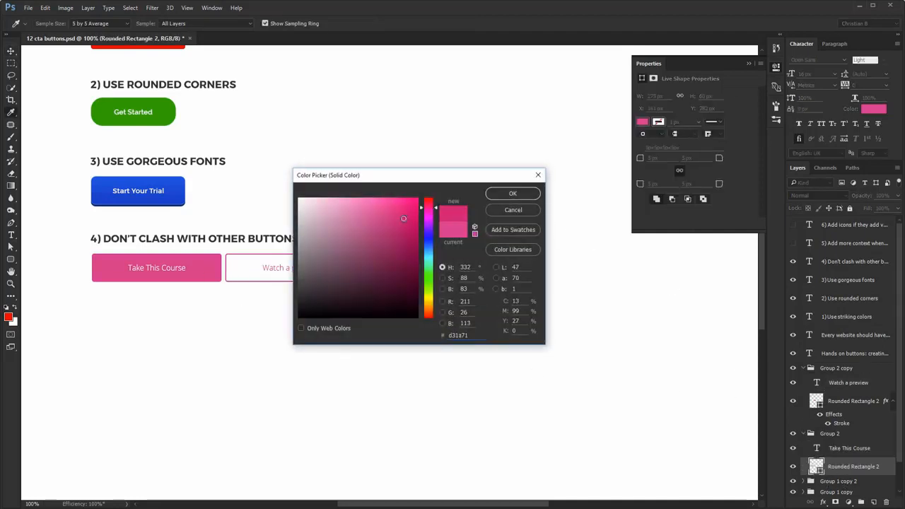
pyautogui.click(408, 218)
pyautogui.press('Return')
pyautogui.press('v')
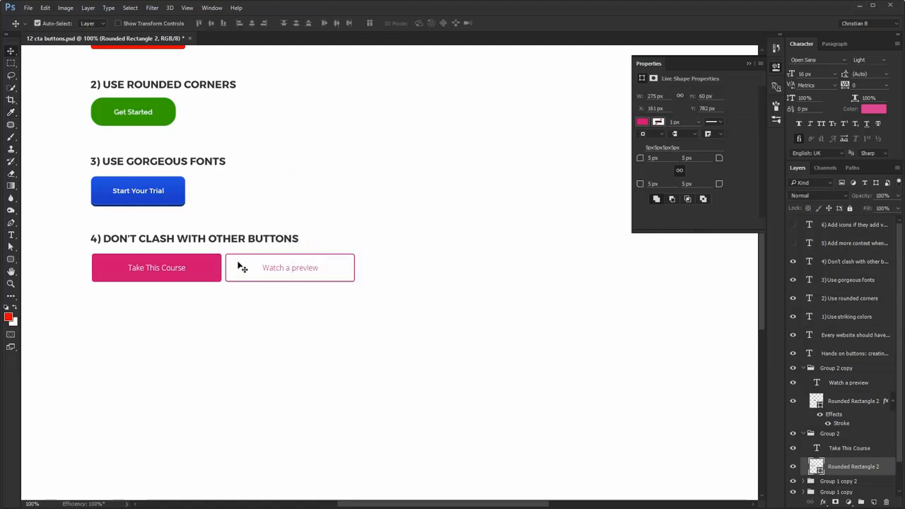
# - Update the outline button's stroke colour and collapse the expanded layer groups
pyautogui.click(241, 266)
pyautogui.click(822, 501)
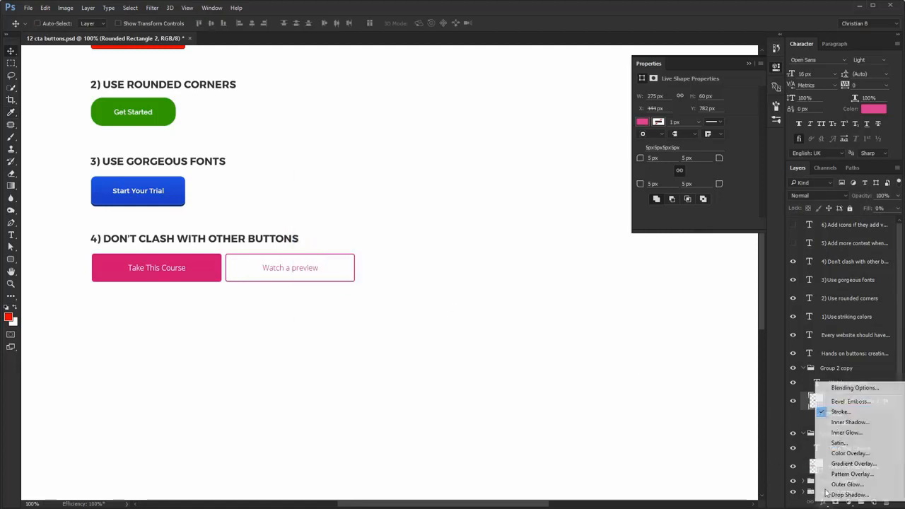
pyautogui.click(828, 411)
pyautogui.click(651, 267)
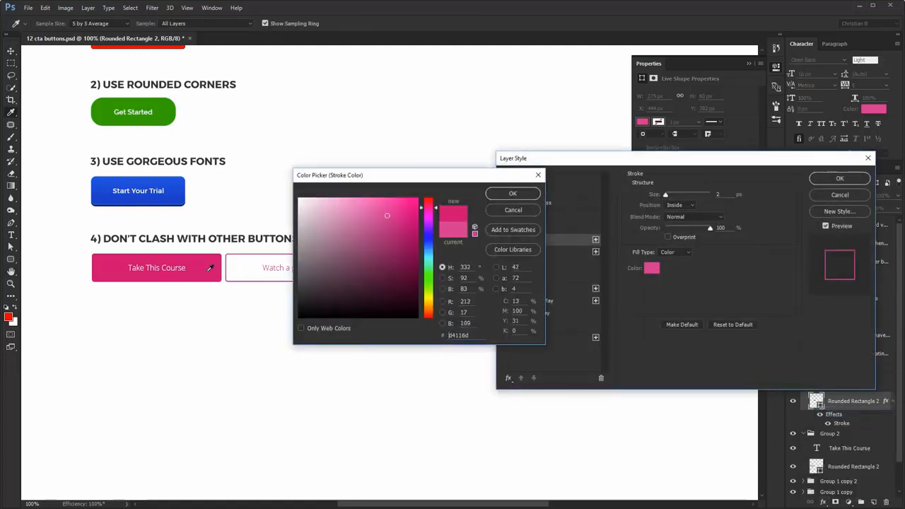
pyautogui.press('Return')
pyautogui.press('Return')
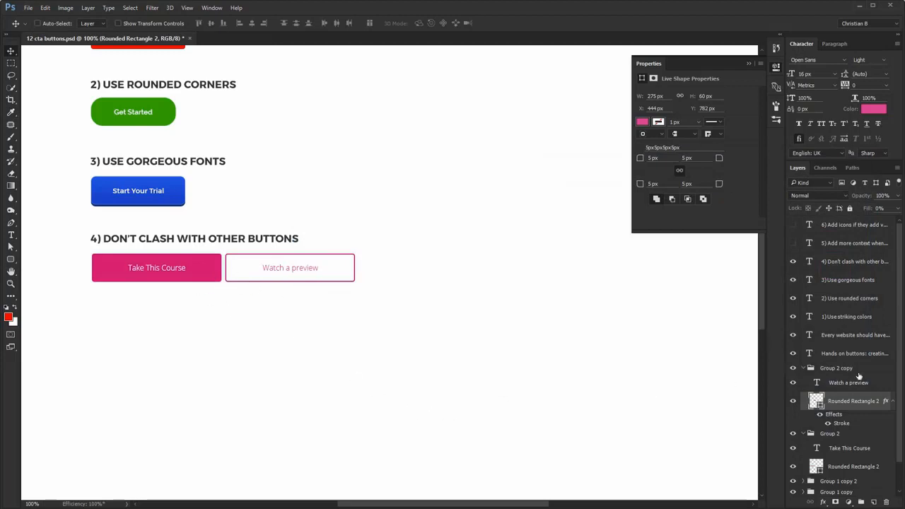
pyautogui.click(807, 367)
pyautogui.keyDown('alt'); pyautogui.click(805, 367); pyautogui.keyUp('alt')
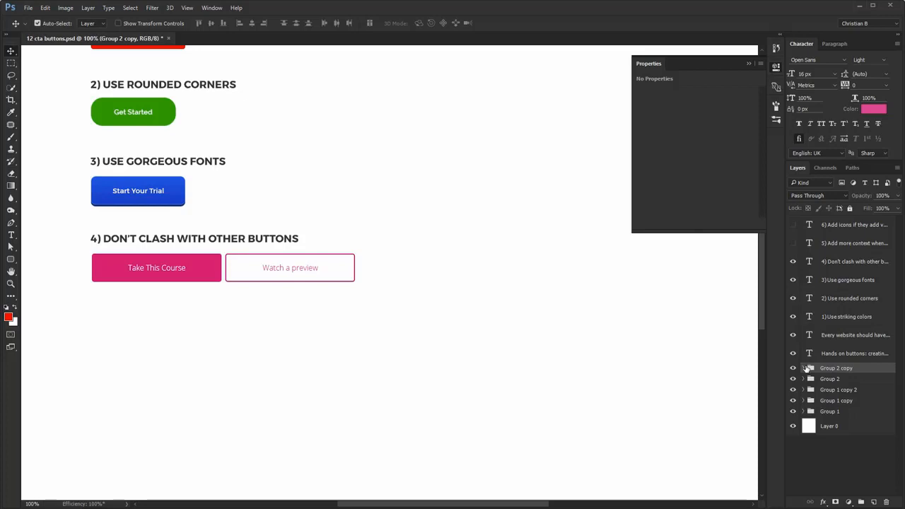
# - Reveal the fifth heading and create a 275x70 px rounded rectangle with 10 px corners
pyautogui.click(792, 245)
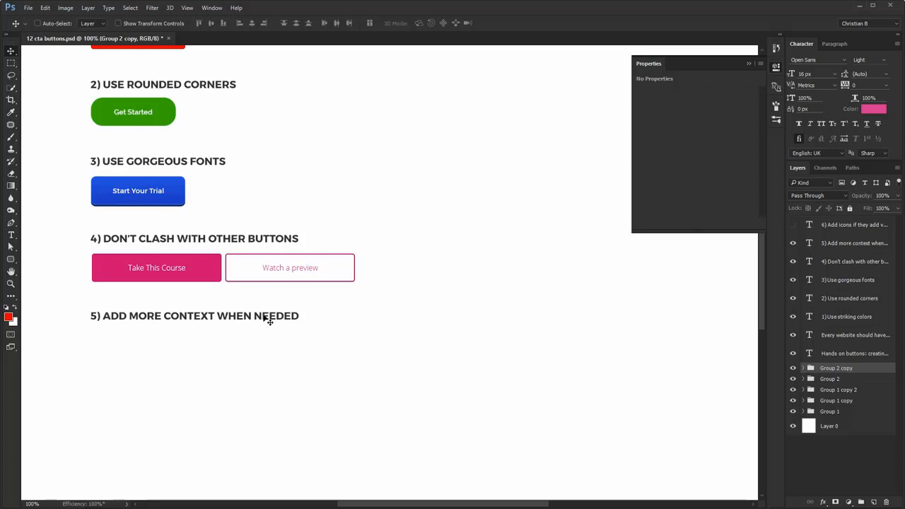
pyautogui.press('u')
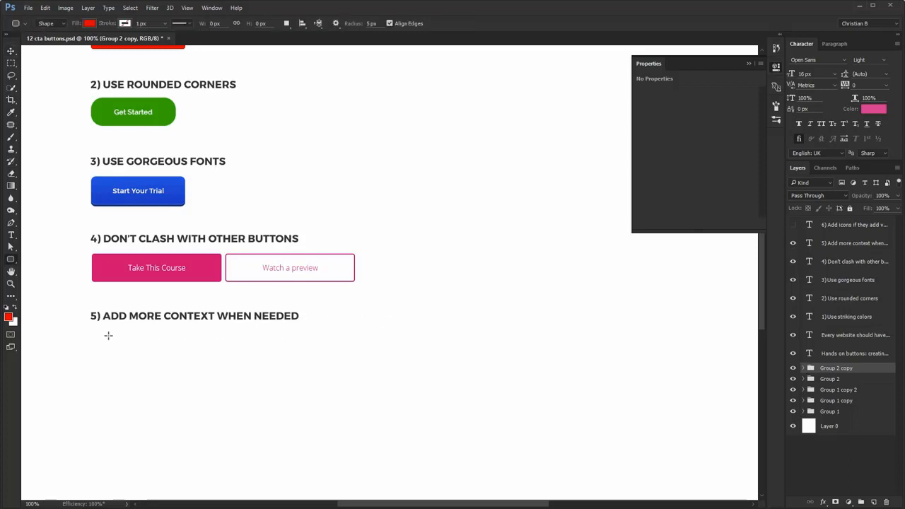
pyautogui.click(108, 336)
pyautogui.write('275')
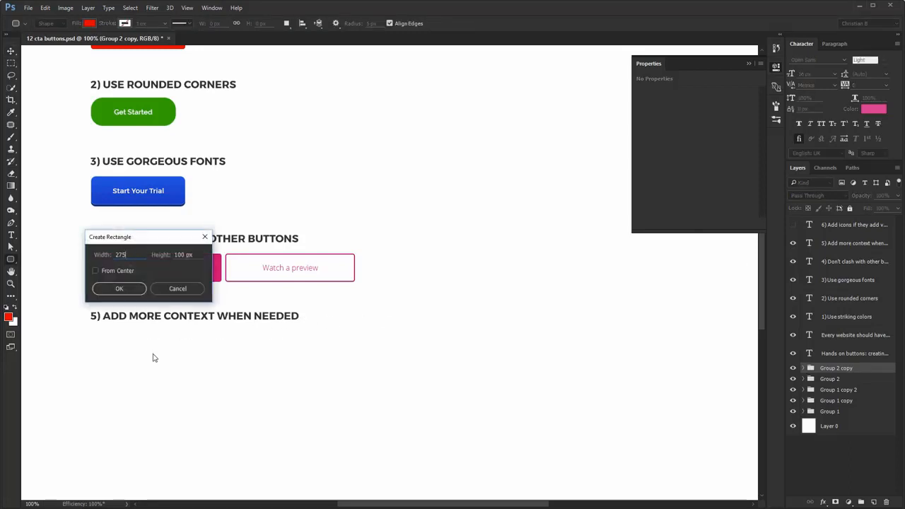
pyautogui.write('70')
pyautogui.press('Return')
pyautogui.moveTo(661, 157); pyautogui.dragTo(471, 172)
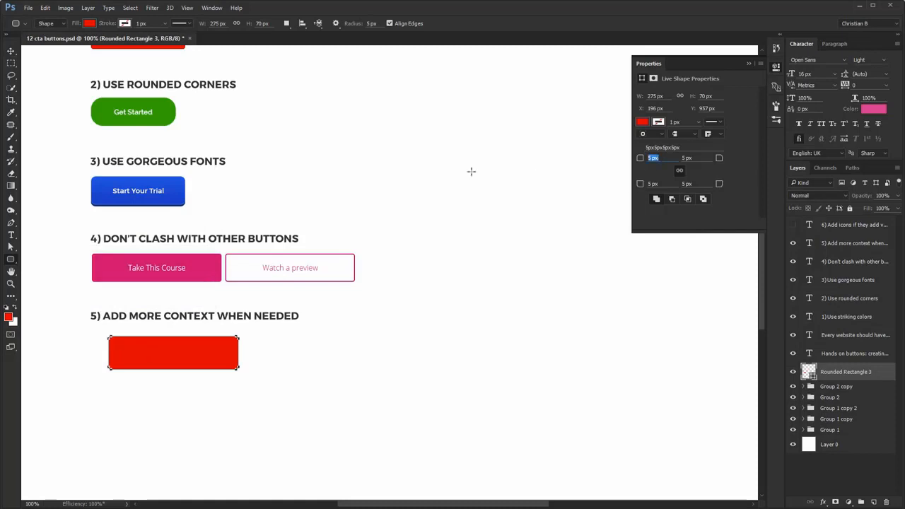
pyautogui.write('10')
pyautogui.press('Return')
# - Fill the rectangle purple and move it under the fifth heading
pyautogui.doubleClick(804, 375)
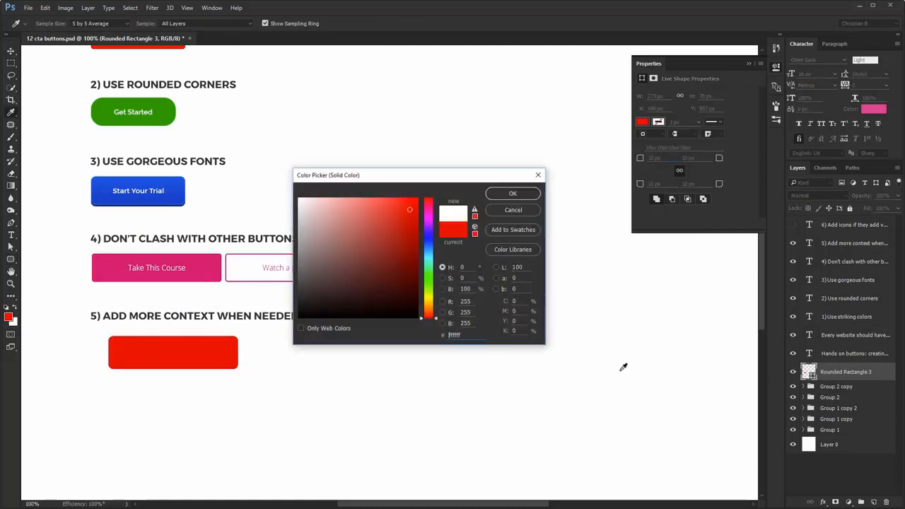
pyautogui.click(427, 250)
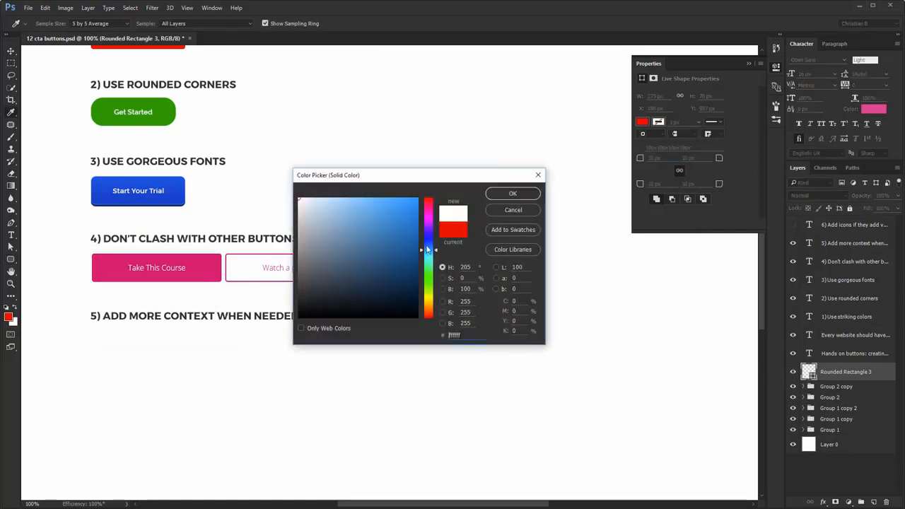
pyautogui.moveTo(431, 223); pyautogui.dragTo(428, 230)
pyautogui.click(398, 218)
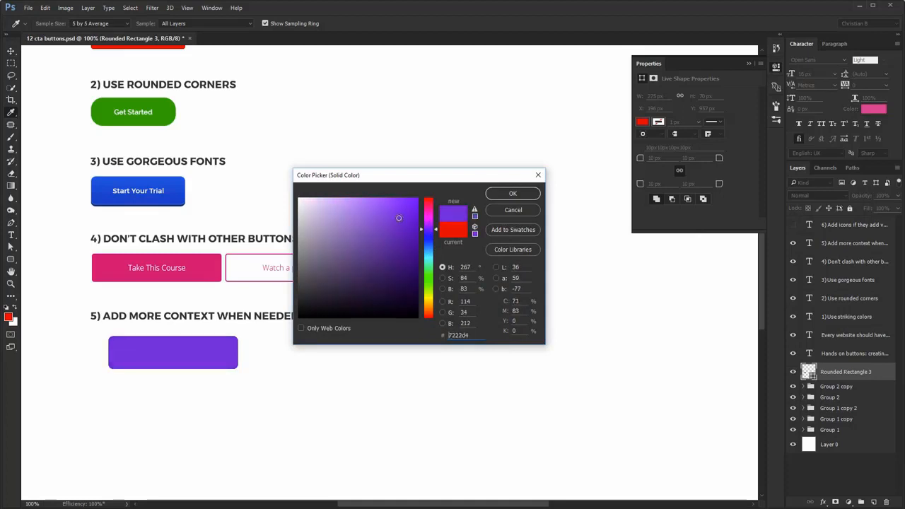
pyautogui.click(512, 193)
pyautogui.moveTo(178, 353); pyautogui.dragTo(161, 347)
# - Add a 'No Credit Card Required' text line and move it below Get Started
pyautogui.press('t')
pyautogui.click(121, 347)
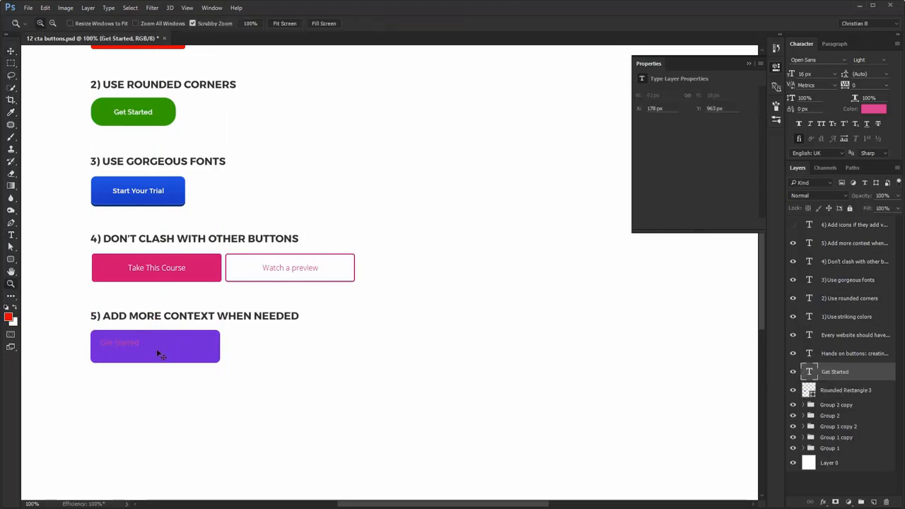
pyautogui.scroll(3, 122, 347)
pyautogui.hotkey('ctrl', 'a')
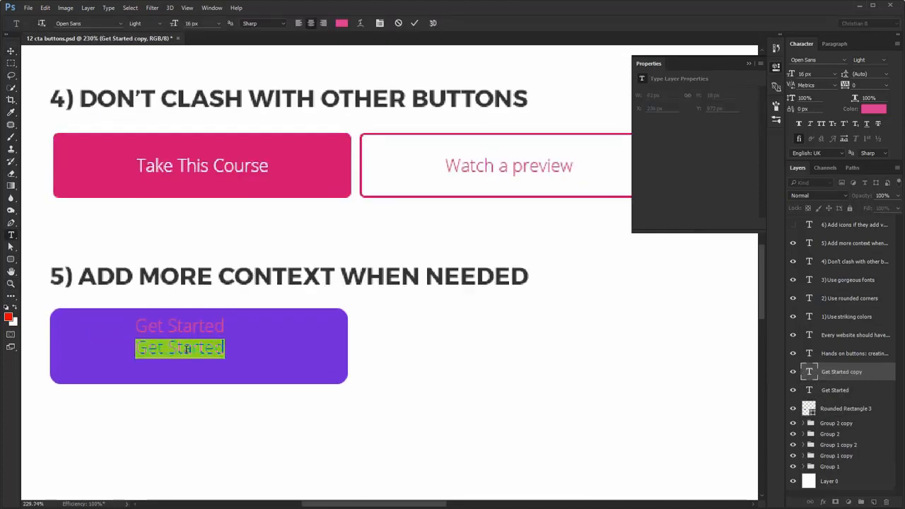
pyautogui.write('No Credit Card Required')
pyautogui.hotkey('ctrl', 'Return')
pyautogui.press('v')
pyautogui.rightClick(206, 359)
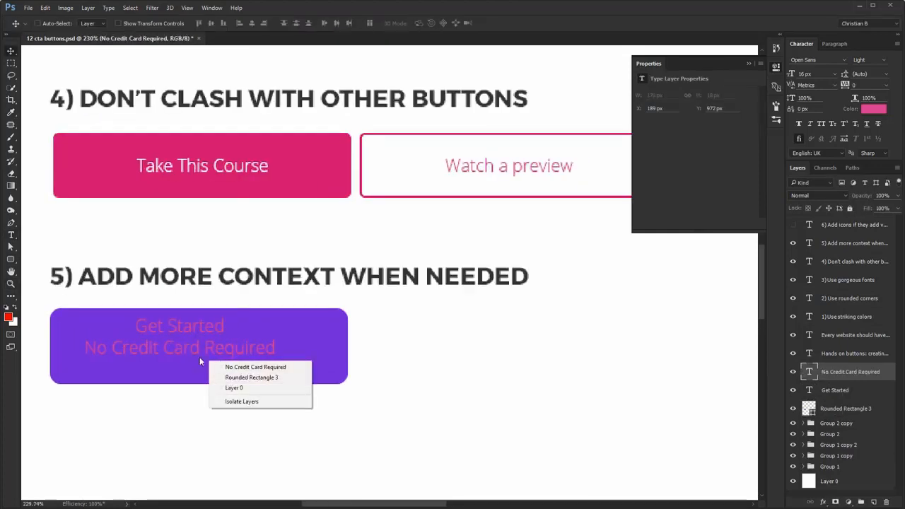
pyautogui.moveTo(200, 357); pyautogui.dragTo(214, 364)
# - Style Get Started as Proxima Nova Bold 23 px white, all caps, tracking 10, centred on the button
pyautogui.keyDown('ctrl'); pyautogui.click(207, 333); pyautogui.keyUp('ctrl')
pyautogui.click(809, 59)
pyautogui.write('pr')
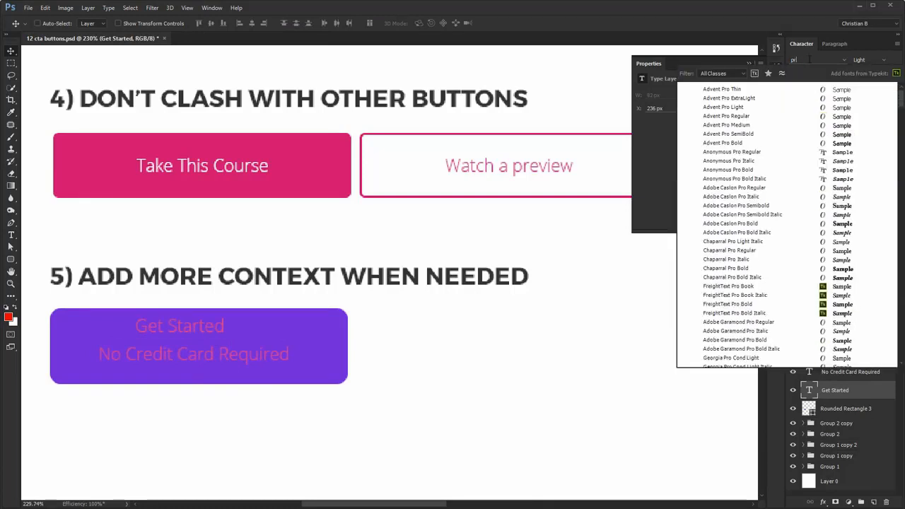
pyautogui.write('oxima')
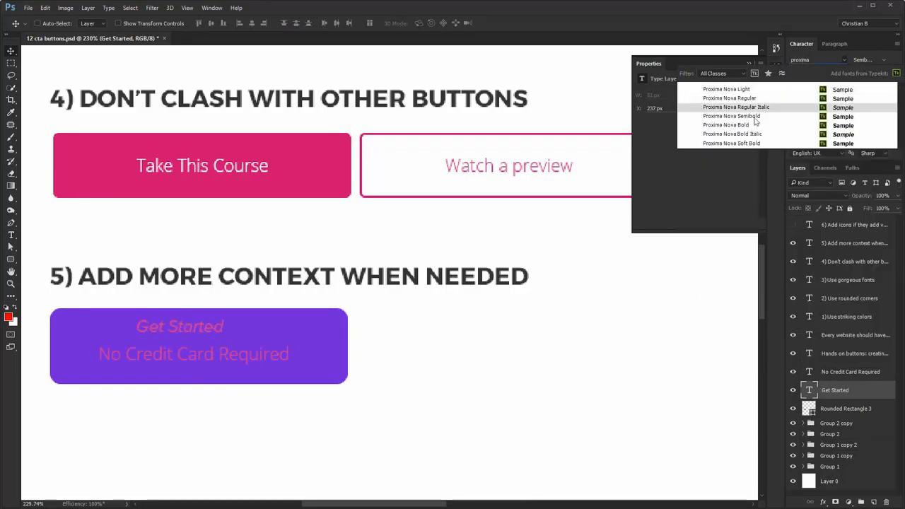
pyautogui.click(752, 123)
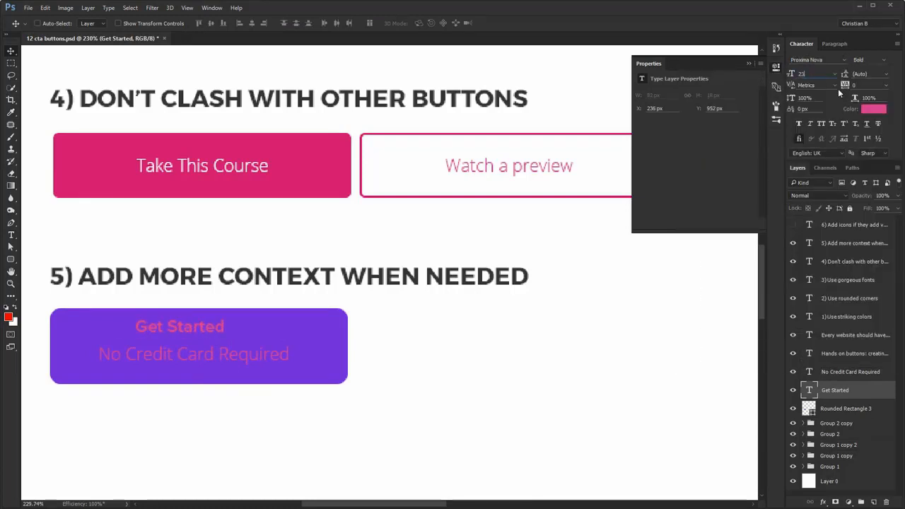
pyautogui.click(872, 109)
pyautogui.click(300, 199)
pyautogui.press('Return')
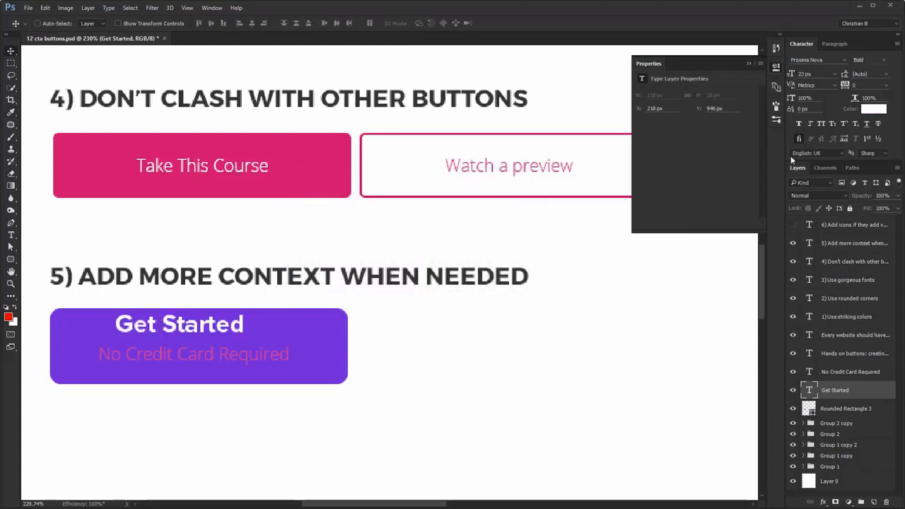
pyautogui.click(822, 124)
pyautogui.moveTo(295, 319); pyautogui.dragTo(304, 328)
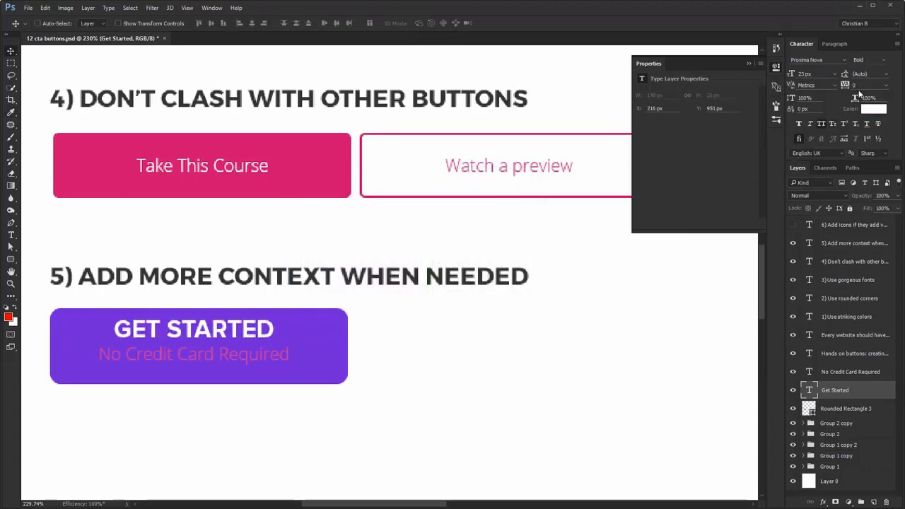
pyautogui.press('Return')
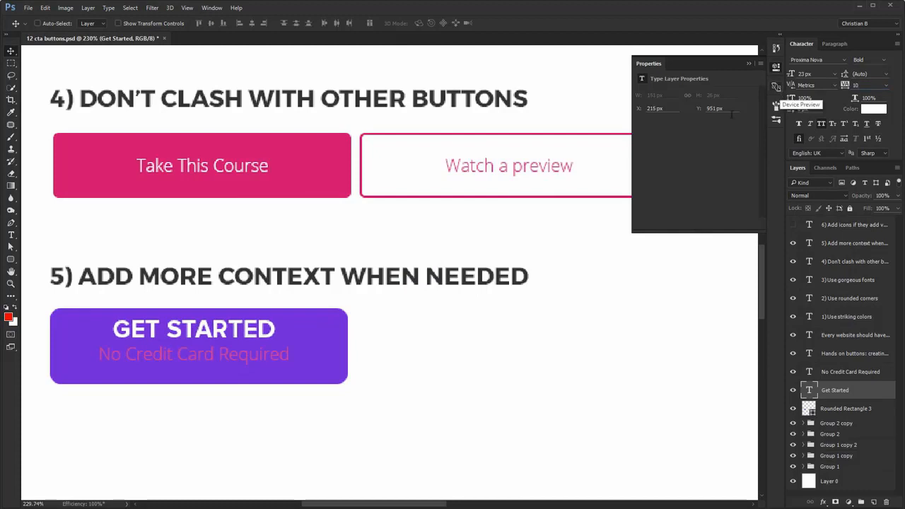
pyautogui.keyDown('ctrl'); pyautogui.keyDown('shift'); pyautogui.click(239, 355); pyautogui.keyUp('shift'); pyautogui.keyUp('ctrl')
pyautogui.click(252, 25)
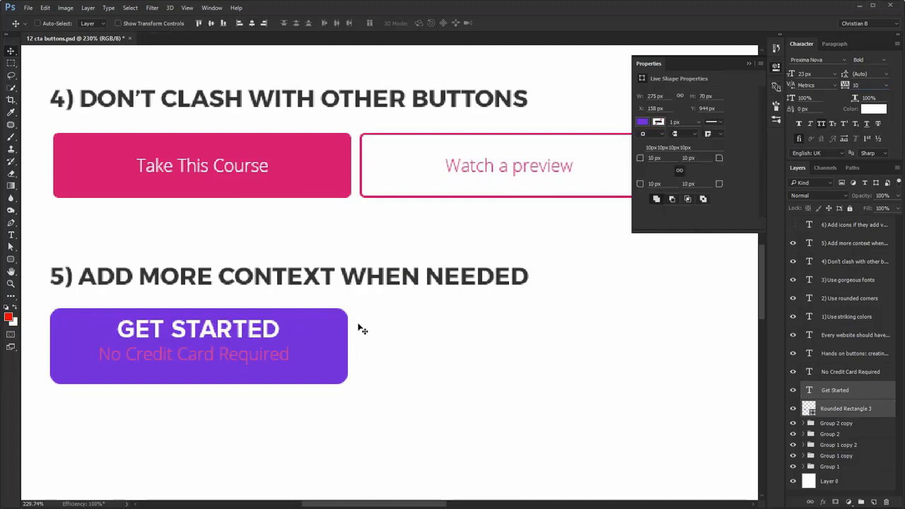
# - Set the No Credit Card Required line to Proxima Nova Regular in bright yellow
pyautogui.keyDown('ctrl'); pyautogui.click(265, 356); pyautogui.keyUp('ctrl')
pyautogui.click(806, 61)
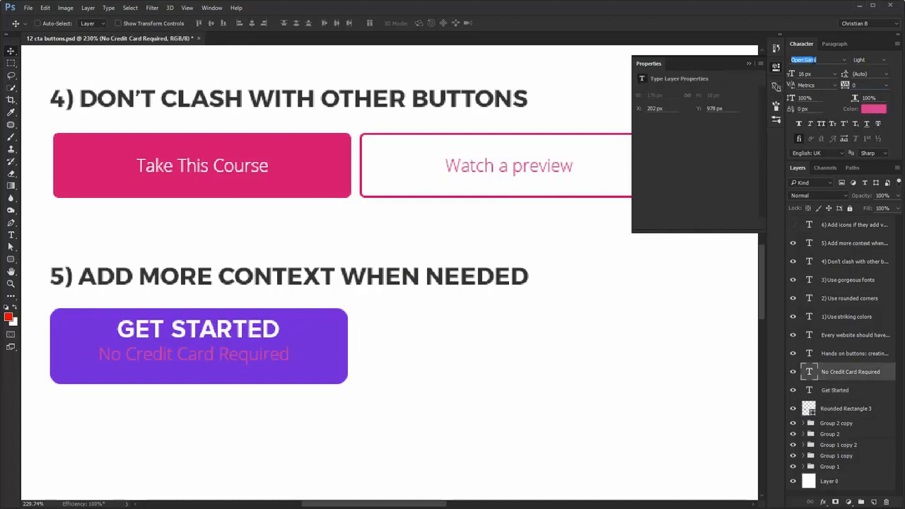
pyautogui.write('proxim')
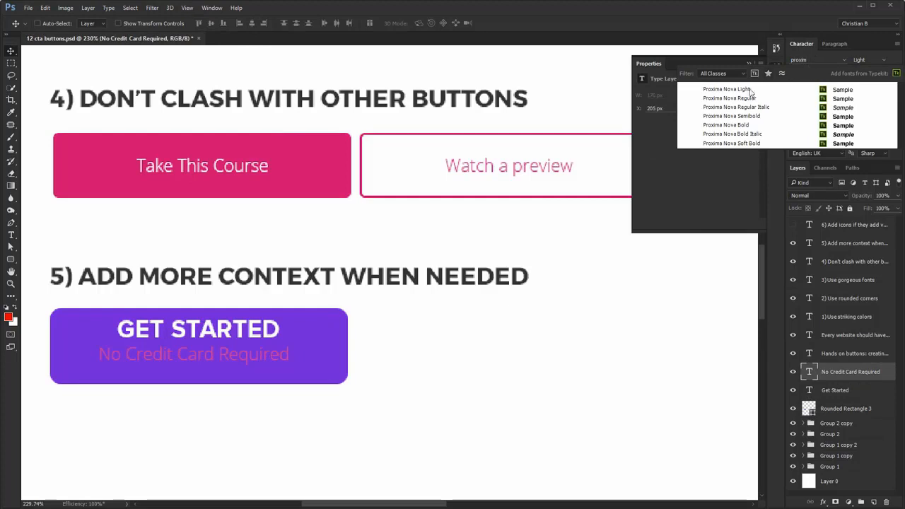
pyautogui.click(750, 98)
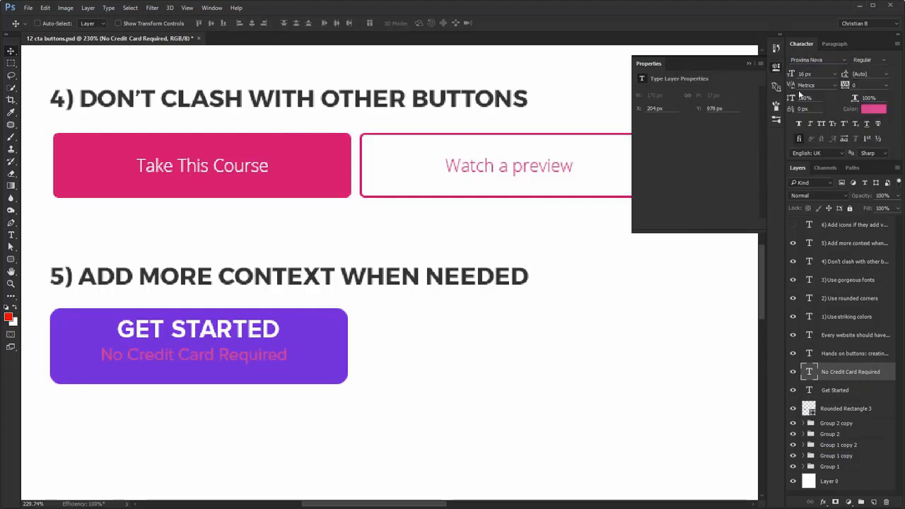
pyautogui.click(873, 108)
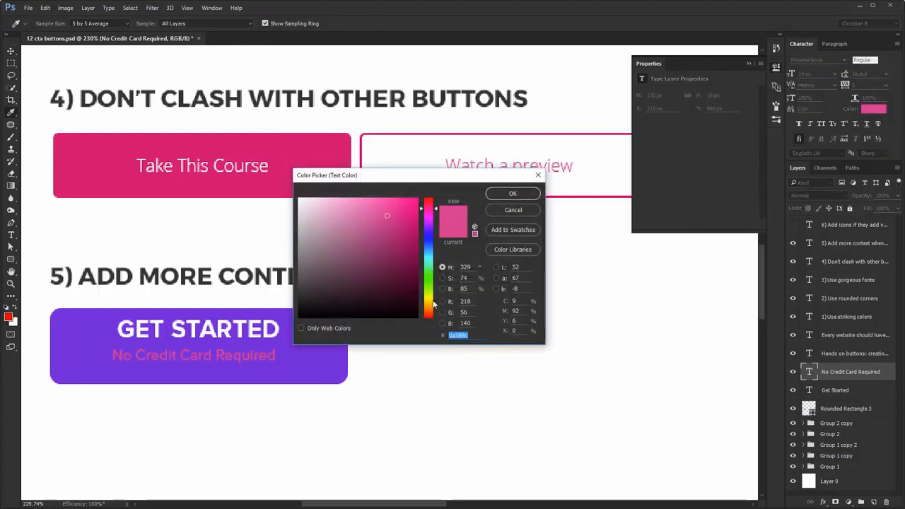
pyautogui.click(429, 300)
pyautogui.moveTo(403, 236); pyautogui.dragTo(403, 206)
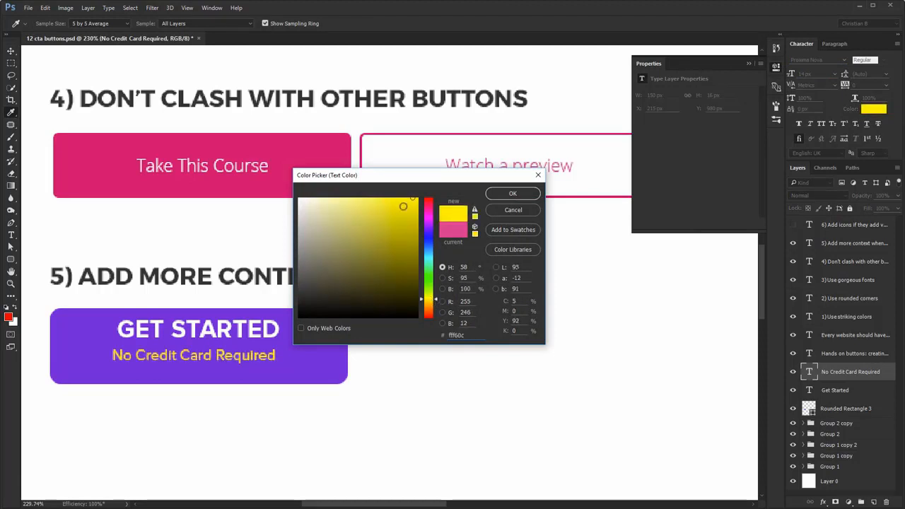
pyautogui.press('Return')
# - Change the second line's colour to a slightly darker orange-yellow
pyautogui.click(326, 363)
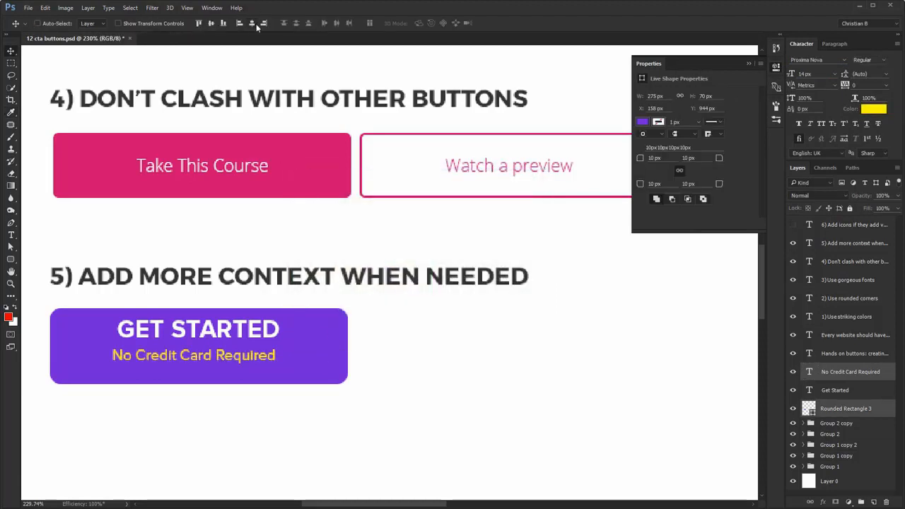
pyautogui.hotkey('ctrl', '1')
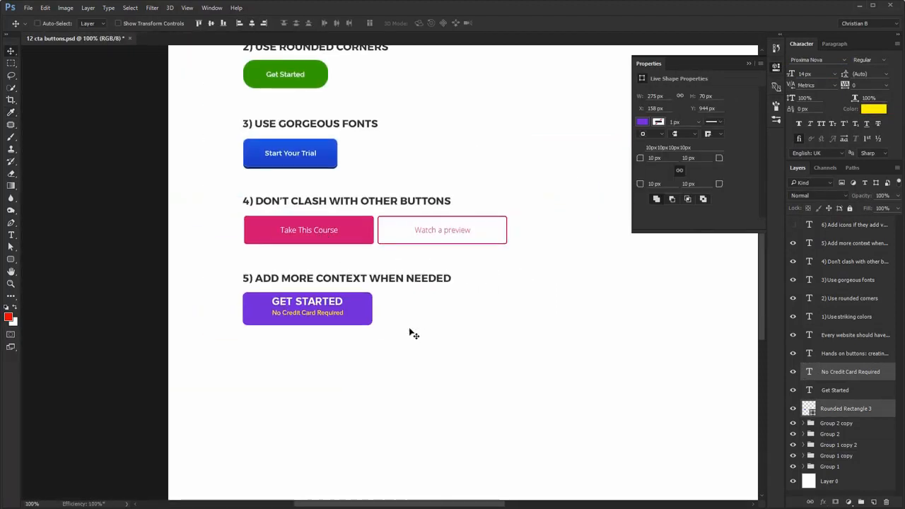
pyautogui.click(863, 375)
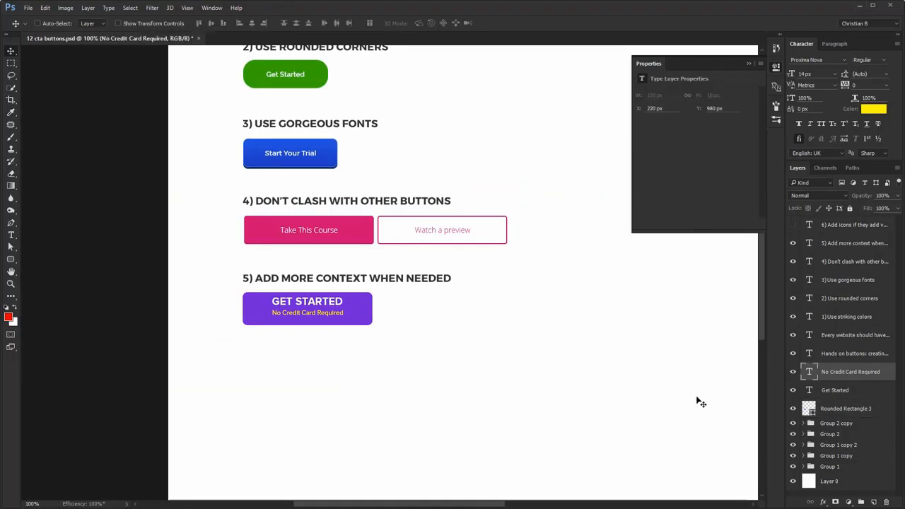
pyautogui.click(872, 109)
pyautogui.click(417, 201)
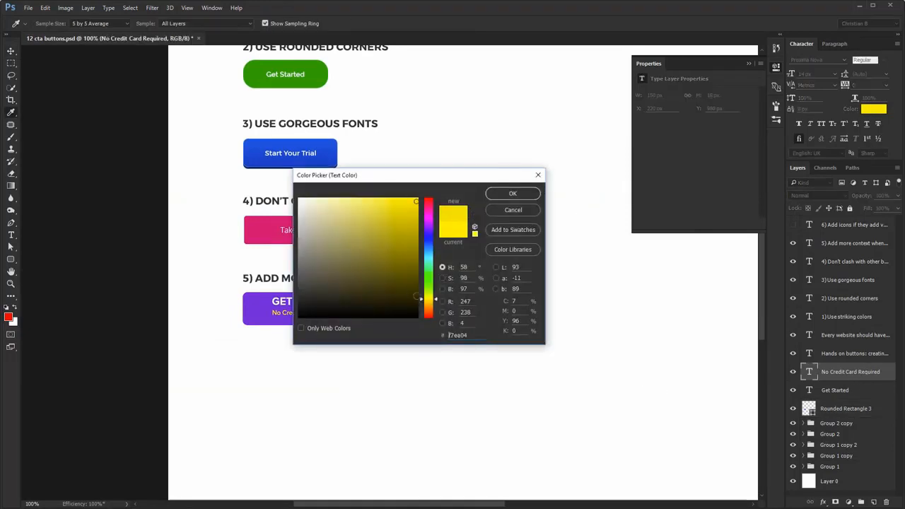
pyautogui.click(429, 302)
pyautogui.moveTo(460, 178); pyautogui.dragTo(593, 187)
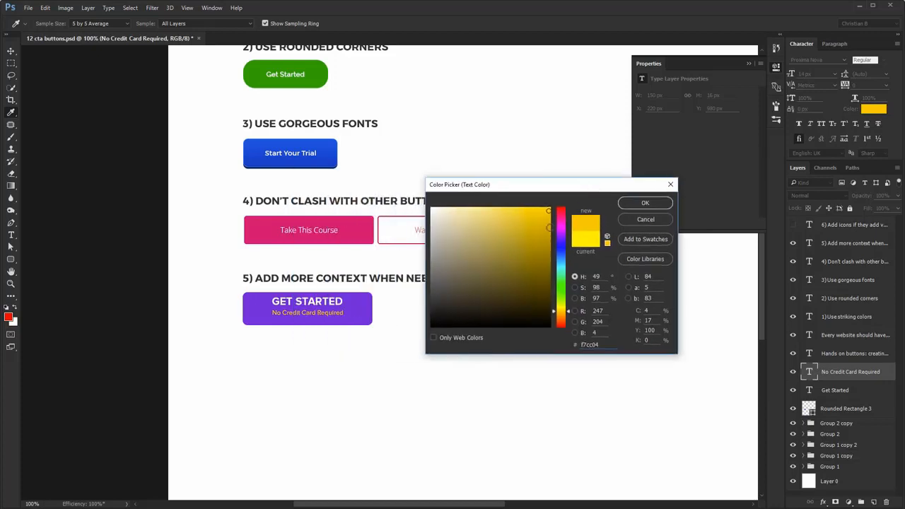
pyautogui.click(546, 216)
pyautogui.press('Return')
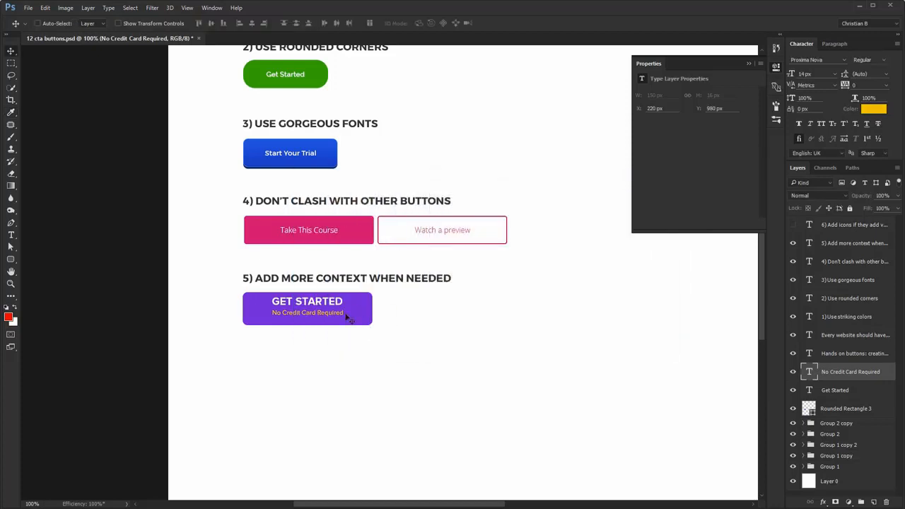
# - Zoom to 411%, add a vertical ruler guide, and nudge the second line upward
pyautogui.hotkey('ctrl', 'space')
pyautogui.moveTo(308, 311); pyautogui.dragTo(396, 311)
pyautogui.hotkey('ctrl', 'r')
pyautogui.moveTo(25, 349)
pyautogui.mouseDown()
pyautogui.moveTo(472, 357)
pyautogui.moveTo(22, 358)
pyautogui.mouseUp()
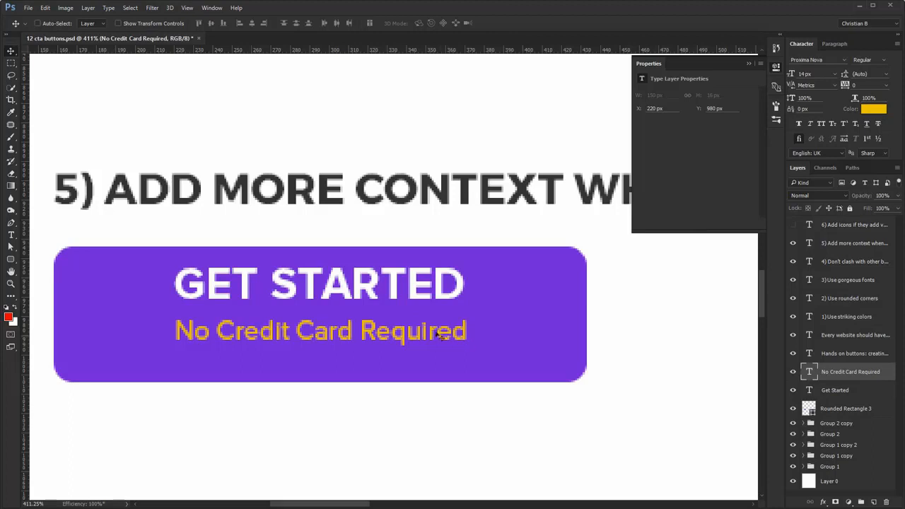
pyautogui.press('Up')
pyautogui.press('Up')
pyautogui.press('Up')
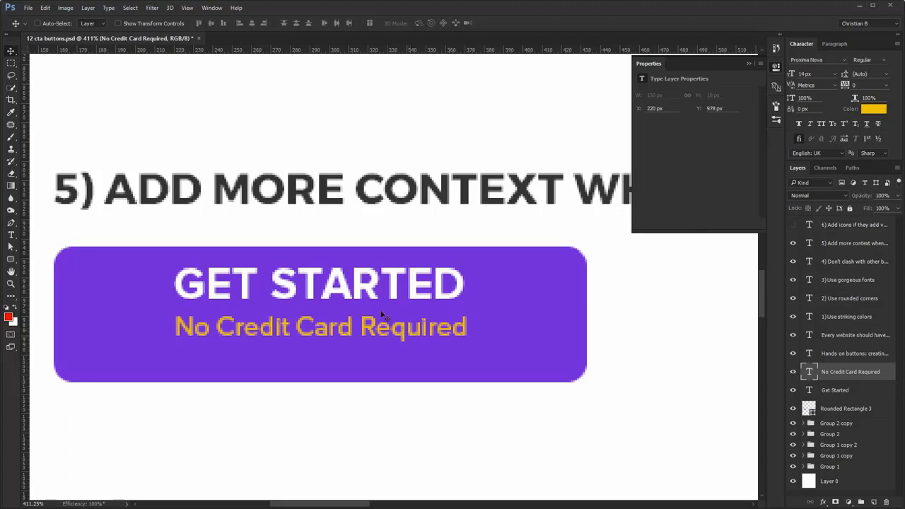
# - Rename the button shape layer to 'base' and group the two text layers
pyautogui.keyDown('ctrl'); pyautogui.keyDown('shift'); pyautogui.click(391, 291); pyautogui.keyUp('shift'); pyautogui.keyUp('ctrl')
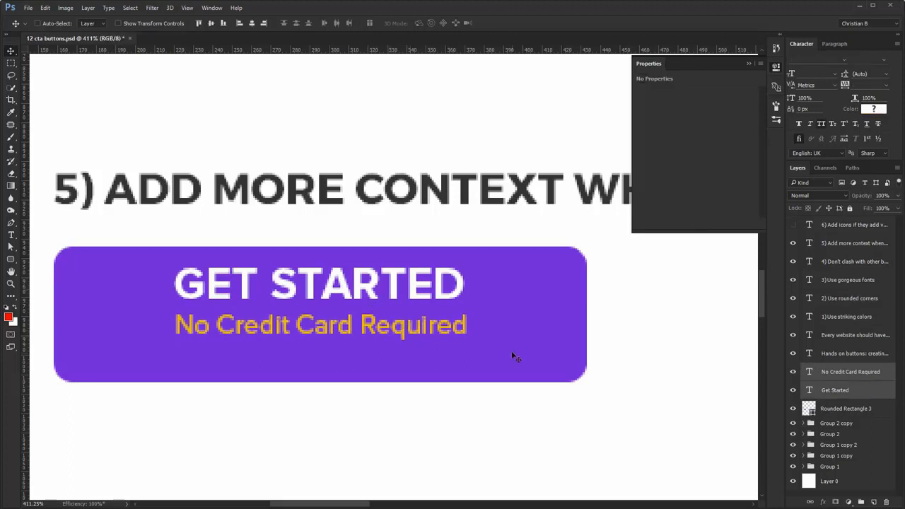
pyautogui.doubleClick(834, 408)
pyautogui.write('base')
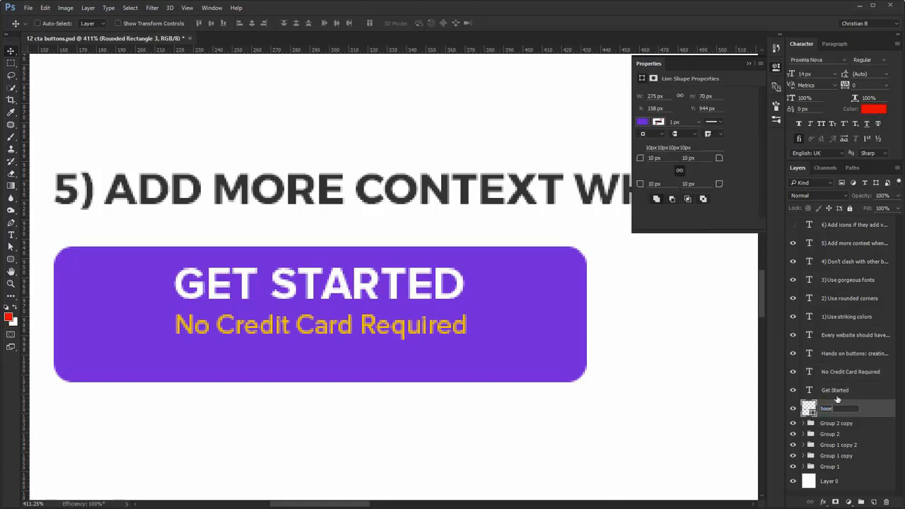
pyautogui.click(837, 390)
pyautogui.keyDown('shift'); pyautogui.click(840, 373); pyautogui.keyUp('shift')
pyautogui.hotkey('ctrl', 'g')
# - Centre the text group on the base shape, then regroup all button layers as Group 3
pyautogui.moveTo(382, 270); pyautogui.dragTo(341, 299)
pyautogui.keyDown('ctrl'); pyautogui.keyDown('shift'); pyautogui.click(529, 307); pyautogui.keyUp('shift'); pyautogui.keyUp('ctrl')
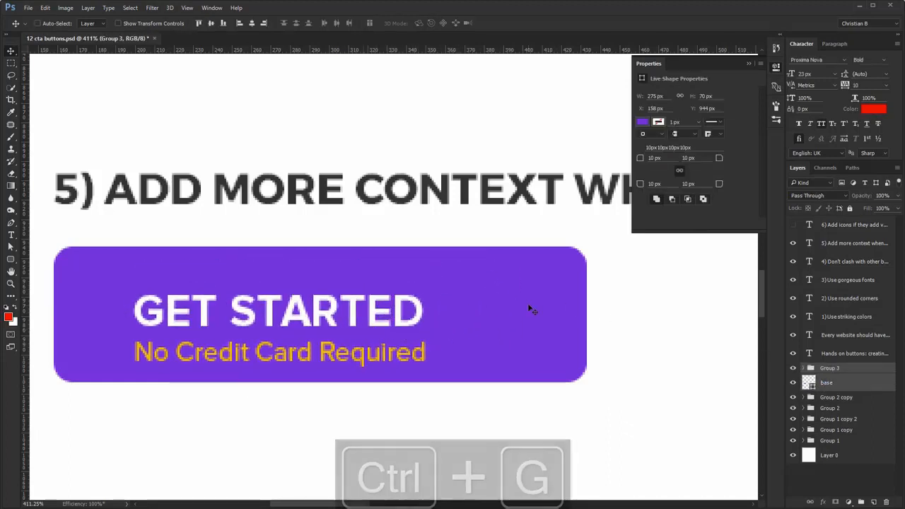
pyautogui.click(251, 24)
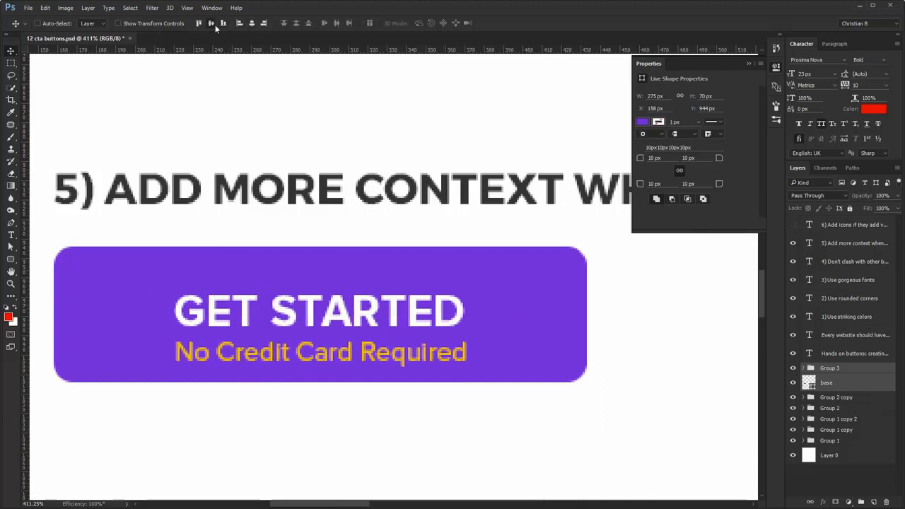
pyautogui.click(212, 23)
pyautogui.click(848, 368)
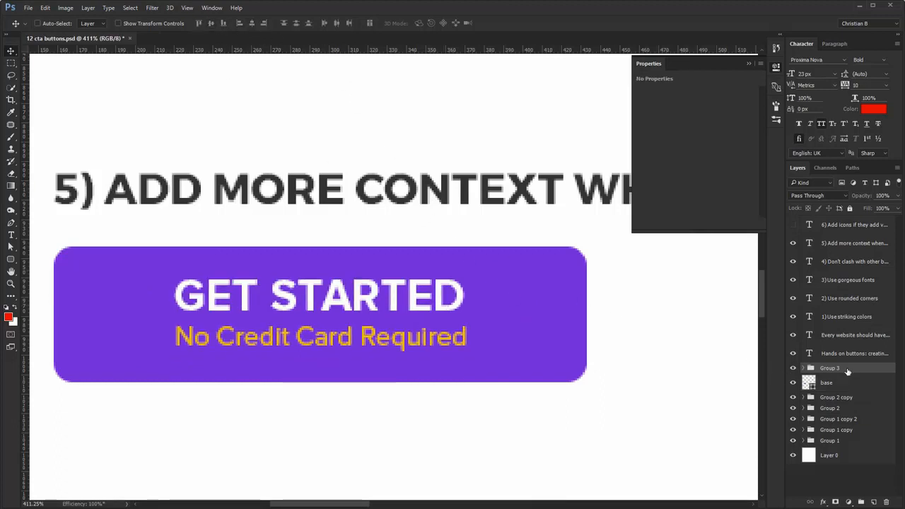
pyautogui.rightClick(848, 369)
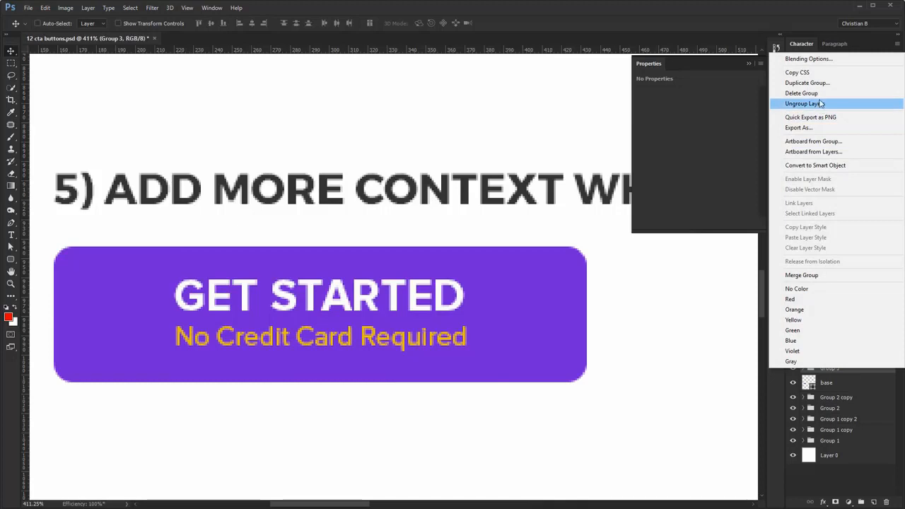
pyautogui.click(820, 104)
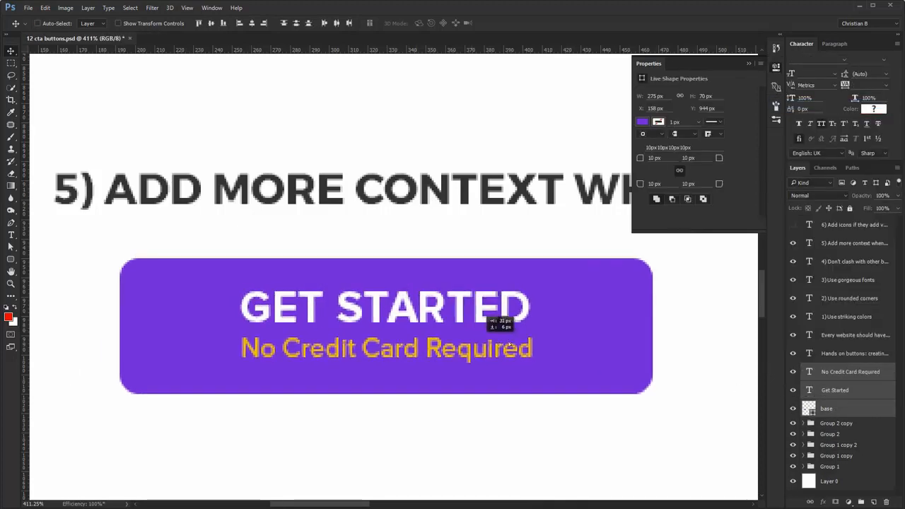
pyautogui.hotkey('ctrl', 'g')
pyautogui.hotkey('ctrl', '1')
pyautogui.moveTo(443, 307); pyautogui.dragTo(214, 342)
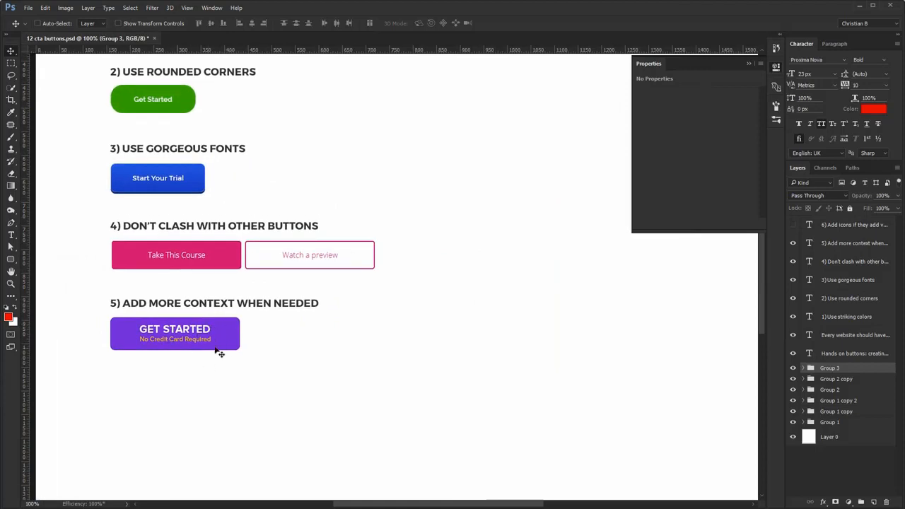
# - Change the No Credit Card Required text colour to #ffd200
pyautogui.keyDown('ctrl'); pyautogui.click(201, 346); pyautogui.keyUp('ctrl')
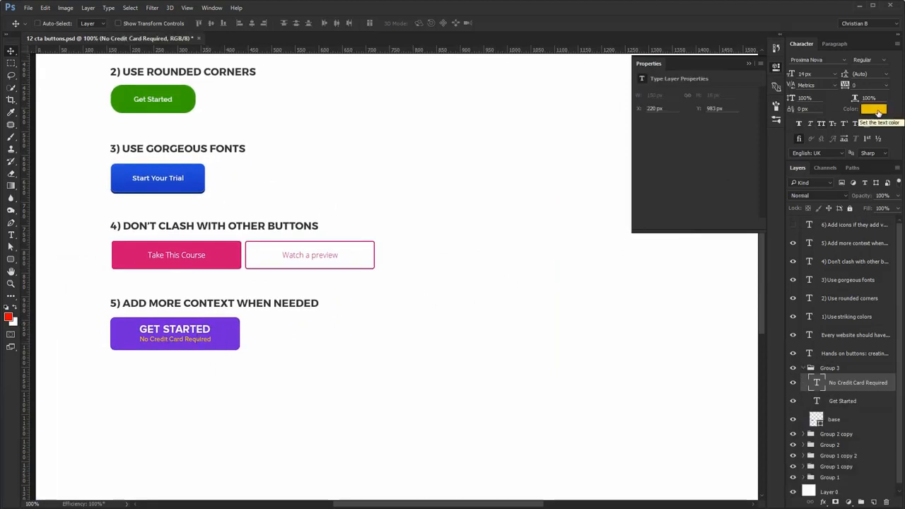
pyautogui.click(877, 113)
pyautogui.write('ffd200')
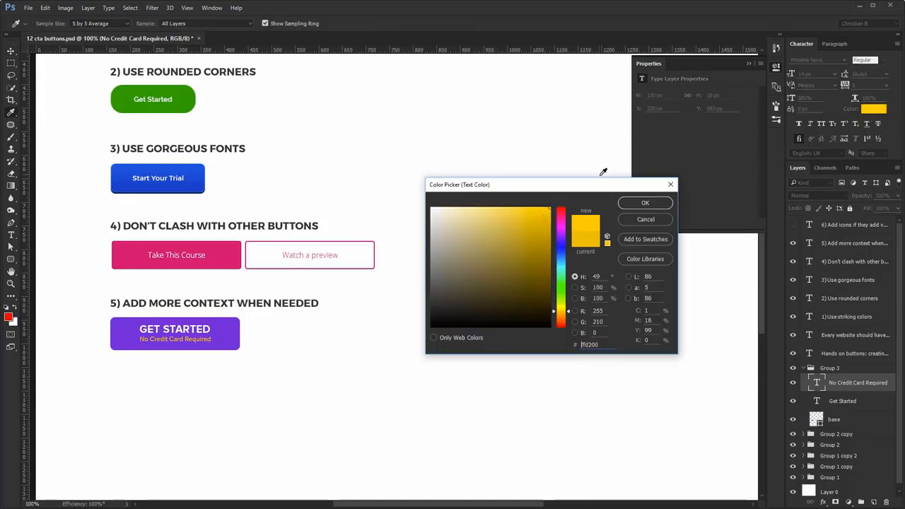
pyautogui.click(645, 203)
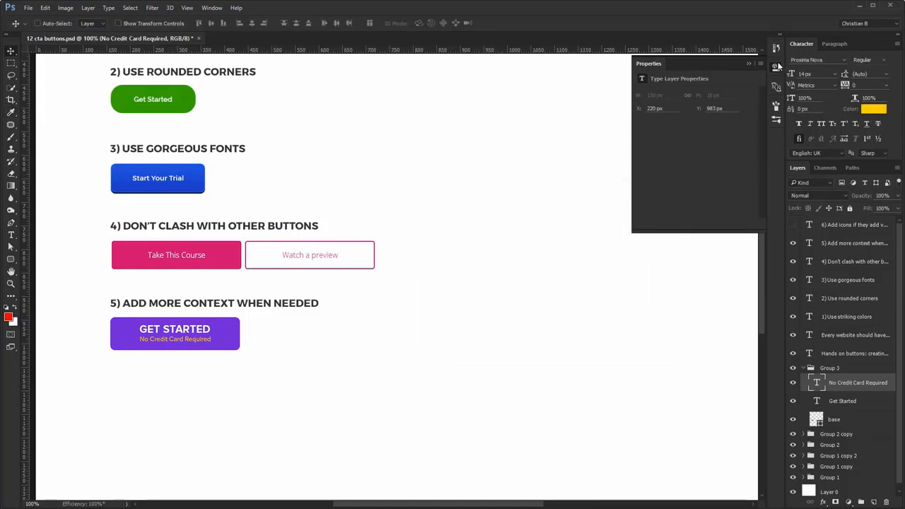
pyautogui.click(777, 67)
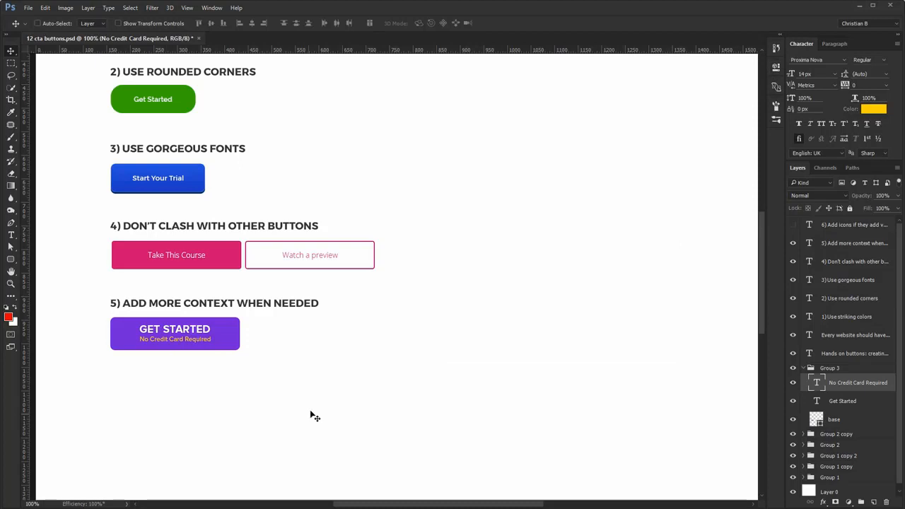
pyautogui.click(804, 368)
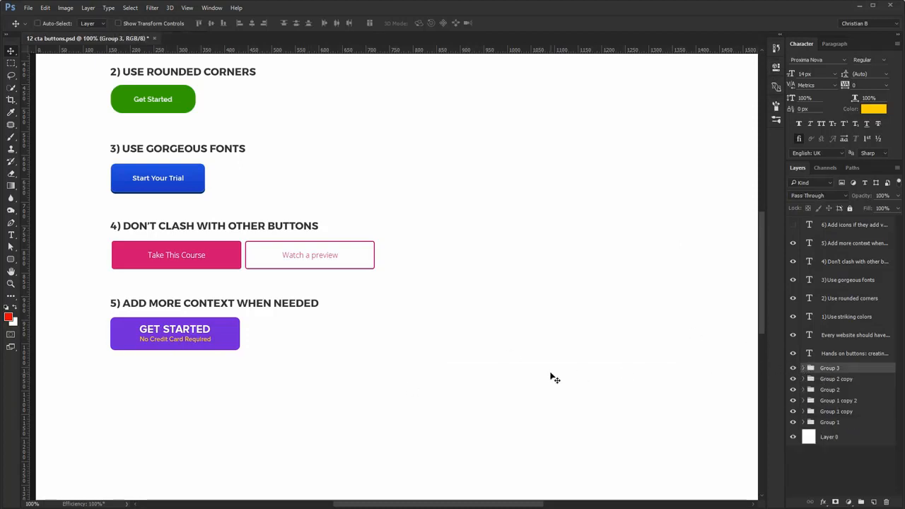
# - Hide the rulers and make the 6) ADD ICONS IF THEY ADD VALUE heading visible
pyautogui.hotkey('ctrl', 'r')
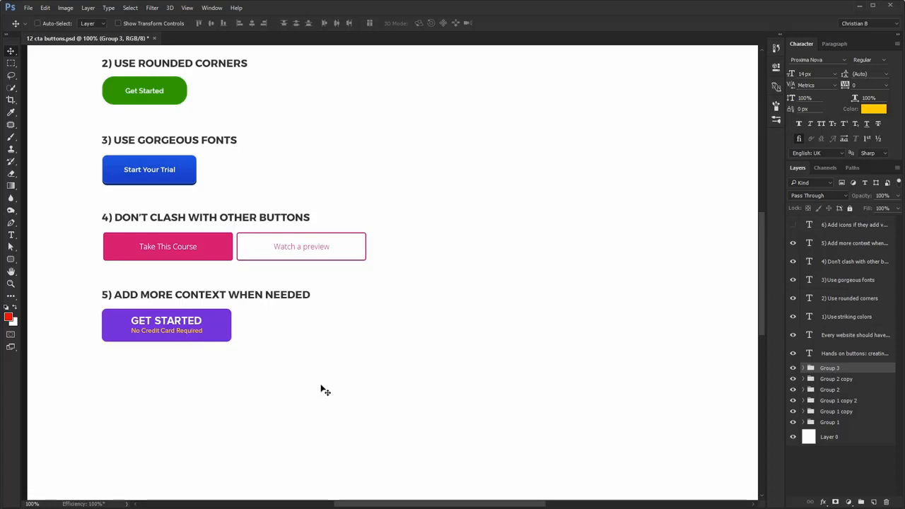
pyautogui.click(792, 224)
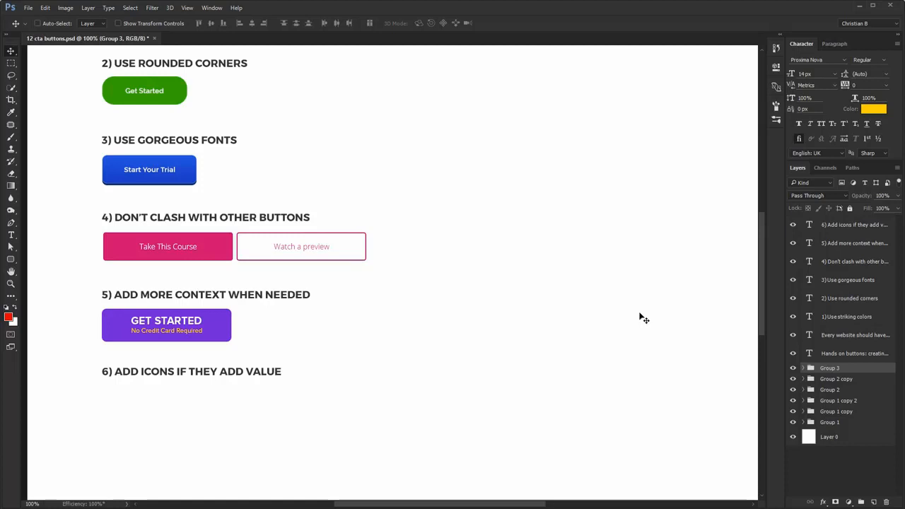
# - Draw a 200×60 rectangle with 28 px corner radius below heading 6
pyautogui.press('u')
pyautogui.click(179, 412)
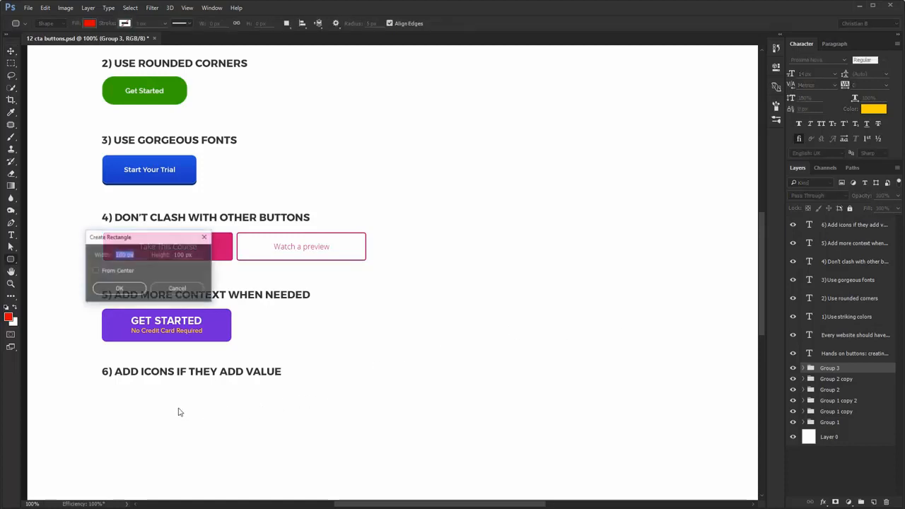
pyautogui.write('200')
pyautogui.press('Tab')
pyautogui.write('60')
pyautogui.press('Return')
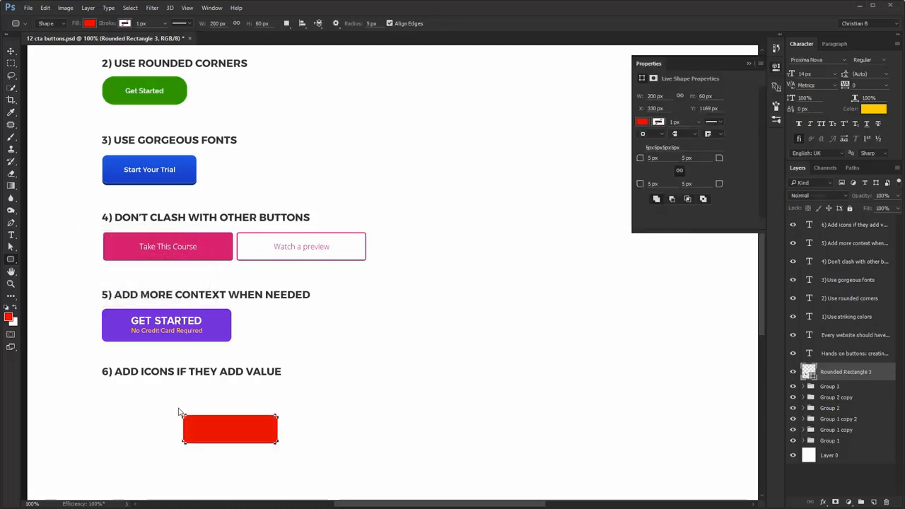
pyautogui.click(667, 161)
pyautogui.write('28')
pyautogui.press('Return')
pyautogui.press('v')
pyautogui.moveTo(272, 424); pyautogui.dragTo(191, 396)
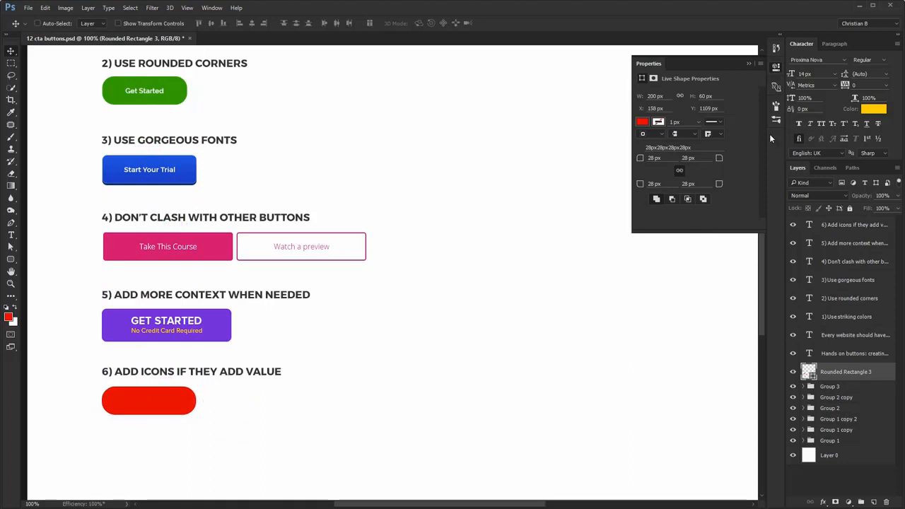
# - Fill the rectangle with green sampled from the Get Started button and align it
pyautogui.doubleClick(808, 373)
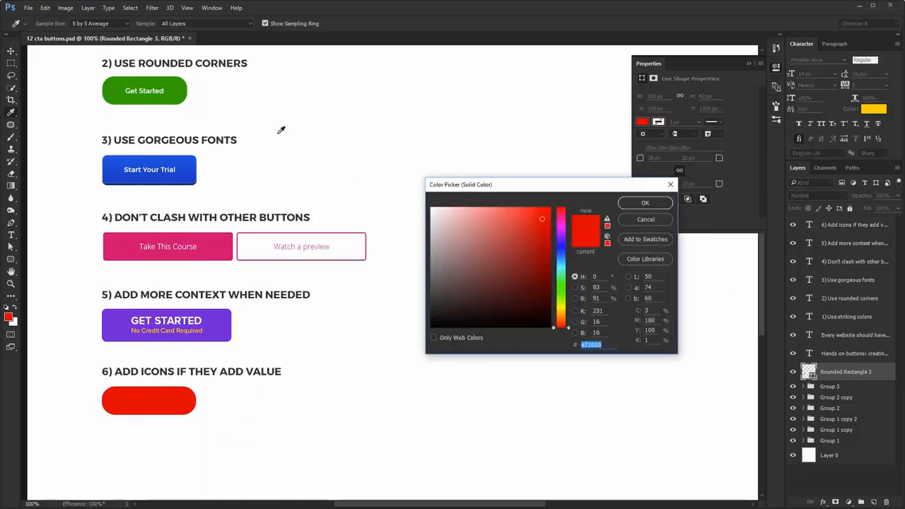
pyautogui.click(180, 92)
pyautogui.press('Return')
pyautogui.moveTo(133, 420); pyautogui.dragTo(132, 420)
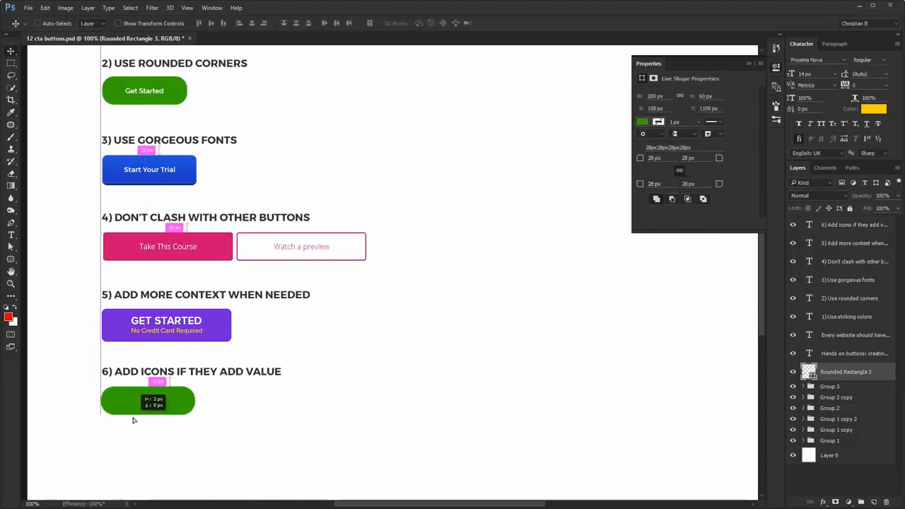
# - Add the text 'Download File' inside the green button
pyautogui.press('t')
pyautogui.click(125, 403)
pyautogui.write('Download F')
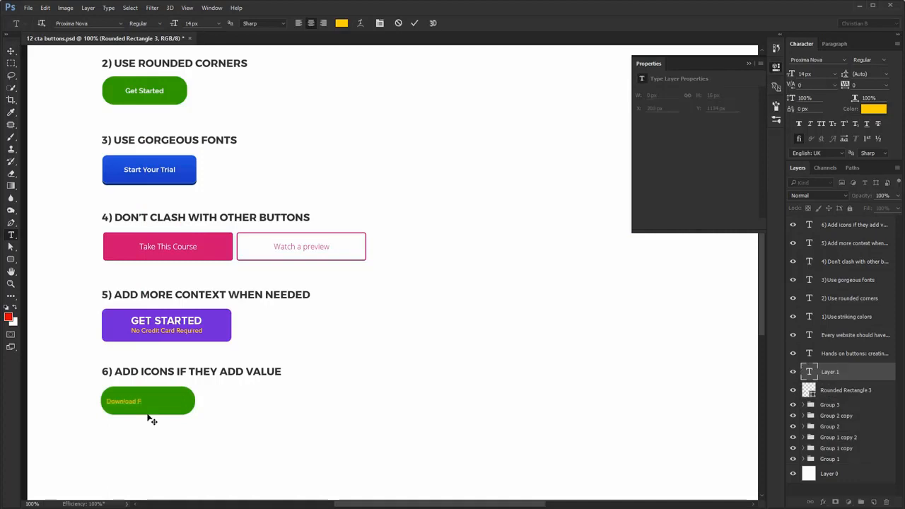
pyautogui.write('ile')
pyautogui.hotkey('ctrl', 'Return')
pyautogui.press('v')
# - Style the Download File text as Oswald Bold, white, all caps
pyautogui.doubleClick(823, 59)
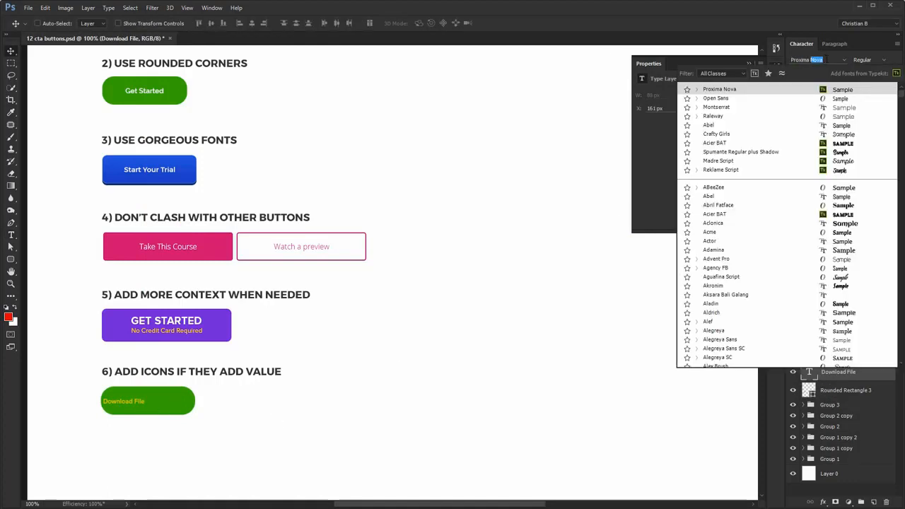
pyautogui.hotkey('ctrl', 'a')
pyautogui.write('oswal')
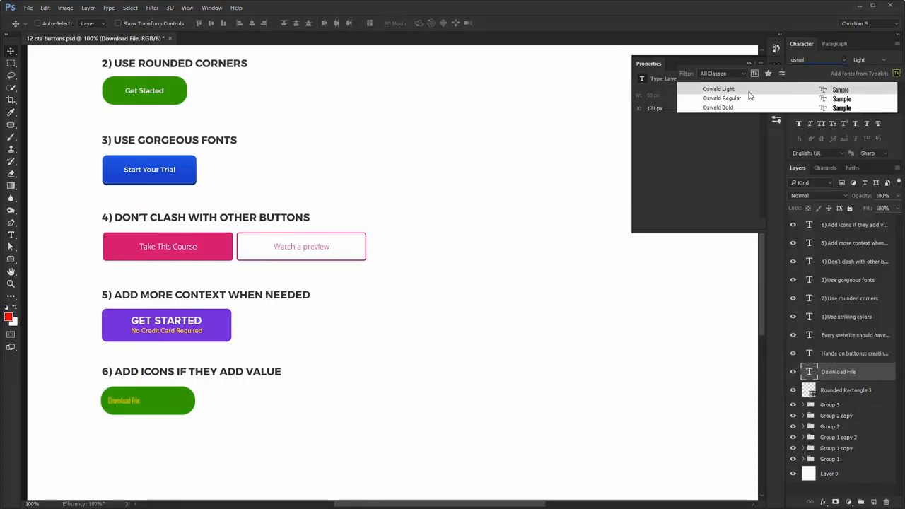
pyautogui.click(718, 108)
pyautogui.click(818, 74)
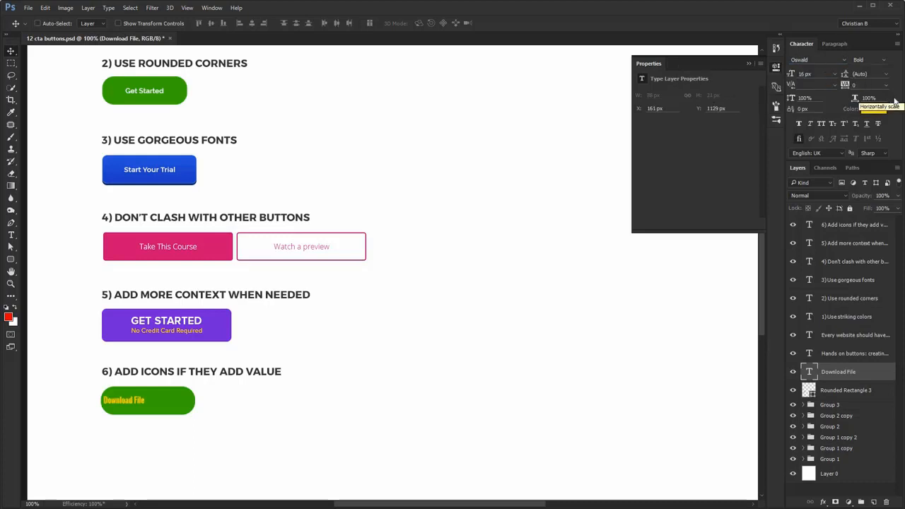
pyautogui.click(873, 109)
pyautogui.moveTo(491, 252); pyautogui.dragTo(198, 121)
pyautogui.press('Return')
pyautogui.click(821, 124)
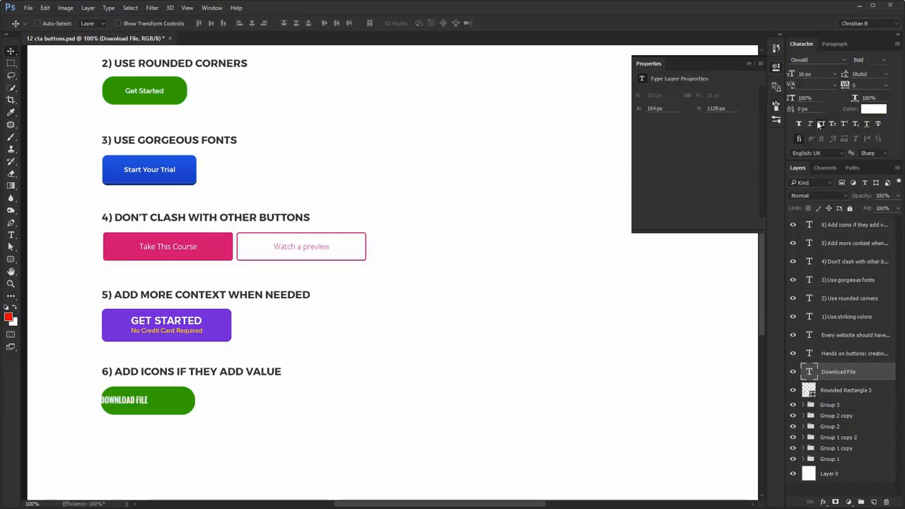
# - Centre the DOWNLOAD FILE text horizontally and vertically on the green button
pyautogui.moveTo(133, 400); pyautogui.dragTo(152, 396)
pyautogui.keyDown('ctrl'); pyautogui.keyDown('shift'); pyautogui.click(183, 402); pyautogui.keyUp('shift'); pyautogui.keyUp('ctrl')
pyautogui.click(251, 22)
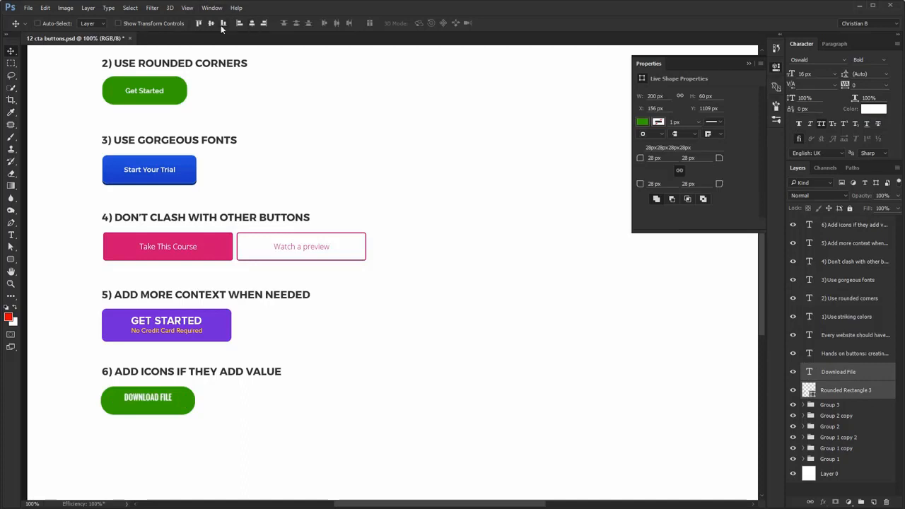
pyautogui.click(211, 23)
# - Copy the arrow-circle icon in and scale it onto the green button's left end
pyautogui.click(777, 68)
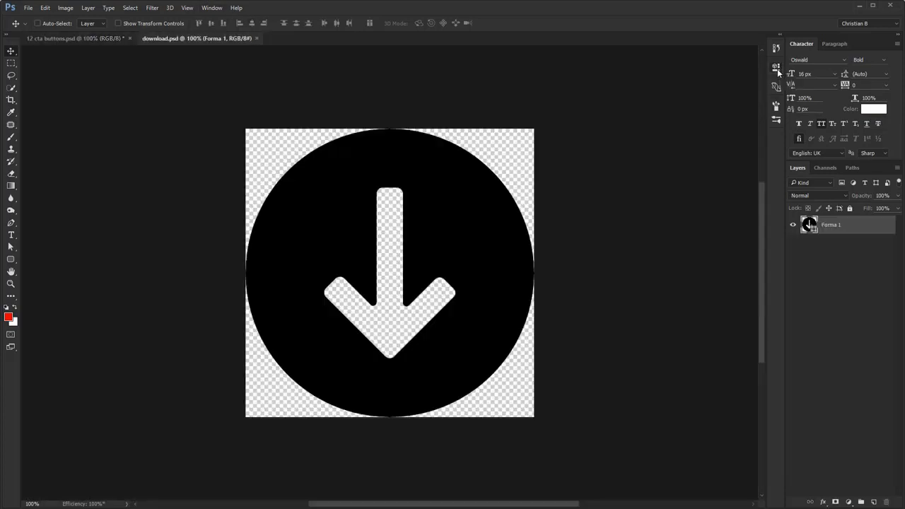
pyautogui.moveTo(347, 224); pyautogui.dragTo(254, 297)
pyautogui.hotkey('ctrl', 't')
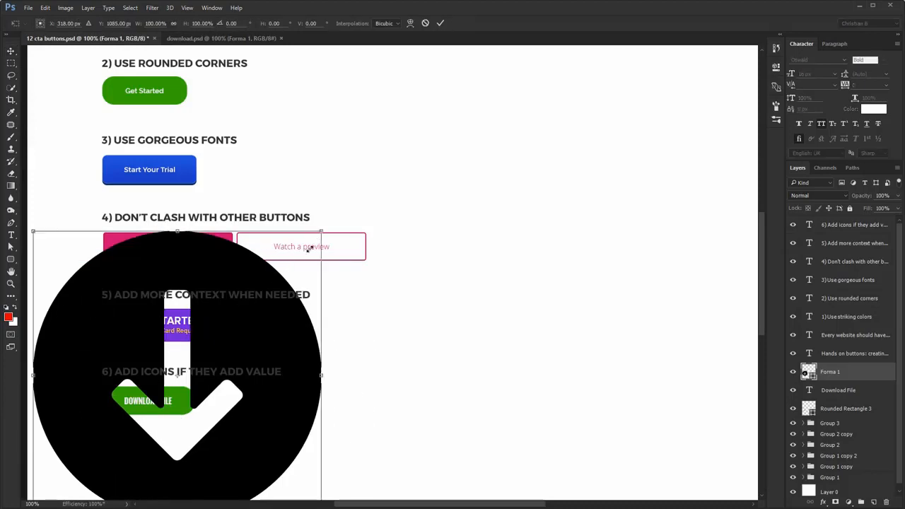
pyautogui.moveTo(320, 231); pyautogui.dragTo(133, 415)
pyautogui.press('Return')
pyautogui.scroll(5, 134, 417)
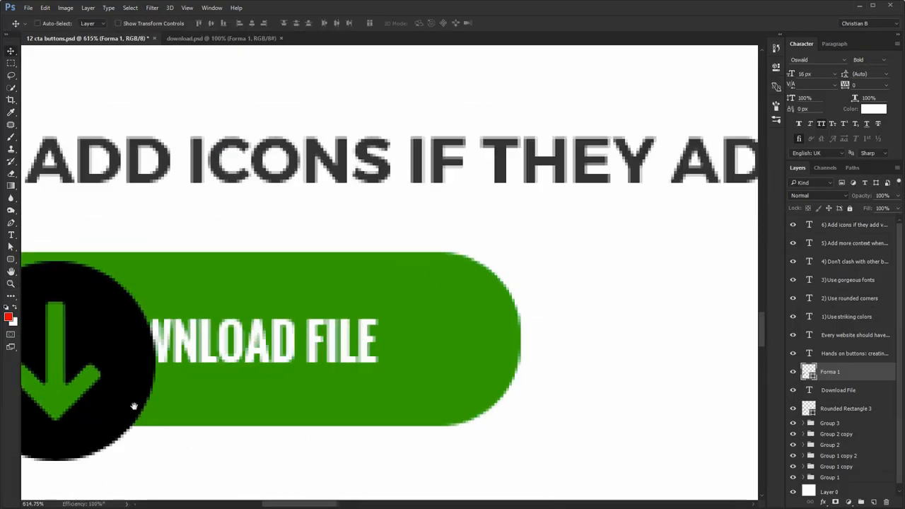
pyautogui.hotkey('ctrl', 't')
pyautogui.moveTo(285, 456); pyautogui.dragTo(227, 408)
pyautogui.moveTo(226, 346); pyautogui.dragTo(152, 326)
pyautogui.press('Return')
# - Centre the icon vertically on the button and make it white
pyautogui.keyDown('ctrl'); pyautogui.keyDown('shift'); pyautogui.click(254, 278); pyautogui.keyUp('shift'); pyautogui.keyUp('ctrl')
pyautogui.click(211, 23)
pyautogui.keyDown('ctrl'); pyautogui.click(287, 190); pyautogui.keyUp('ctrl')
pyautogui.keyDown('ctrl'); pyautogui.click(182, 326); pyautogui.keyUp('ctrl')
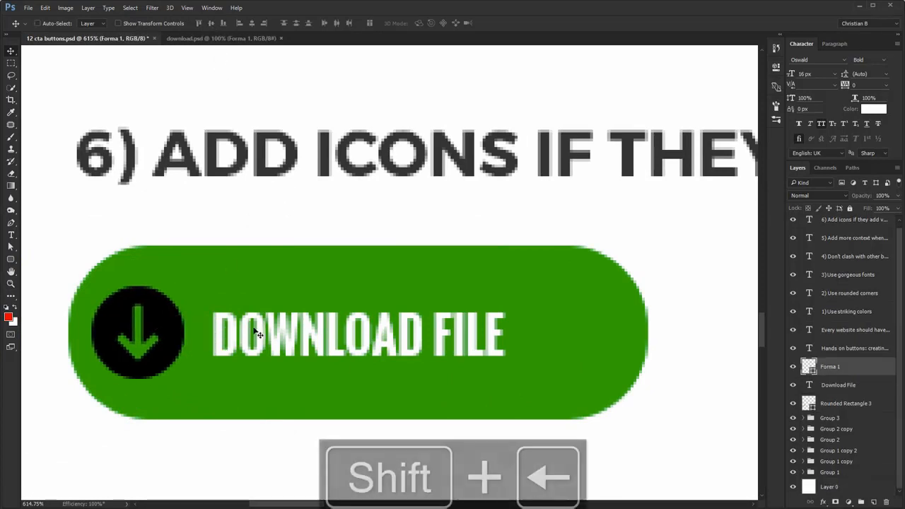
pyautogui.doubleClick(808, 366)
pyautogui.click(242, 212)
pyautogui.press('Return')
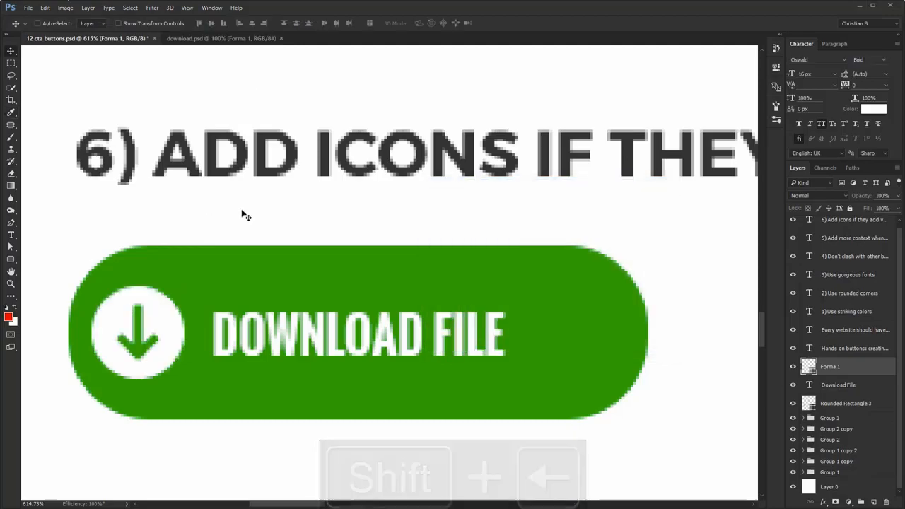
# - Group the icon with the DOWNLOAD FILE text and centre them on the button
pyautogui.keyDown('ctrl'); pyautogui.keyDown('shift'); pyautogui.click(285, 351); pyautogui.keyUp('shift'); pyautogui.keyUp('ctrl')
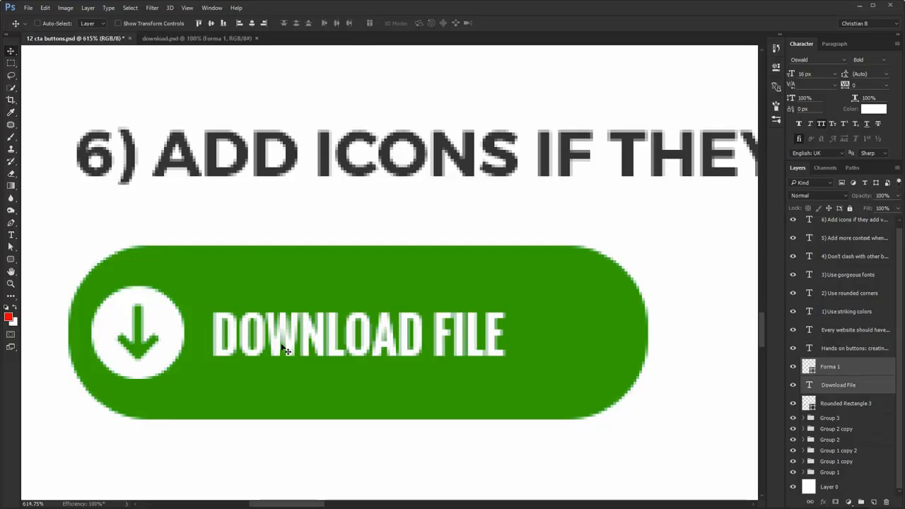
pyautogui.hotkey('ctrl', 'g')
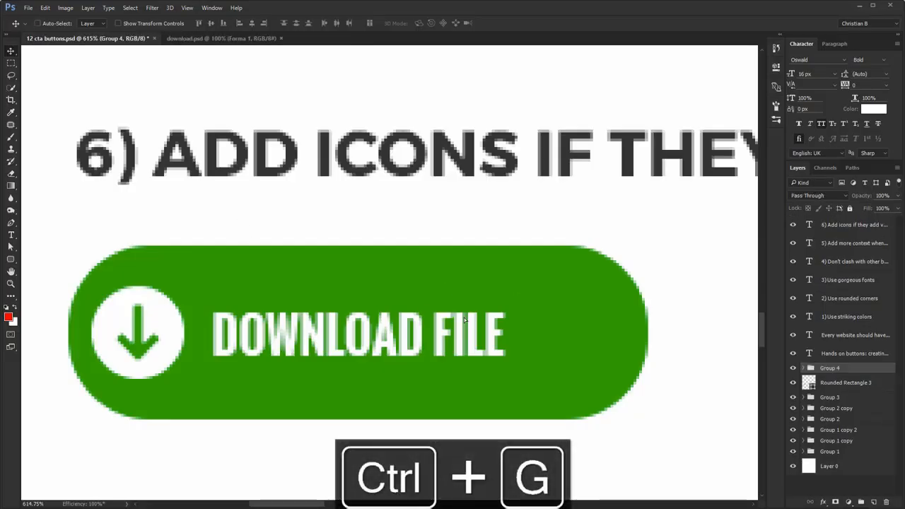
pyautogui.moveTo(464, 319); pyautogui.dragTo(486, 318)
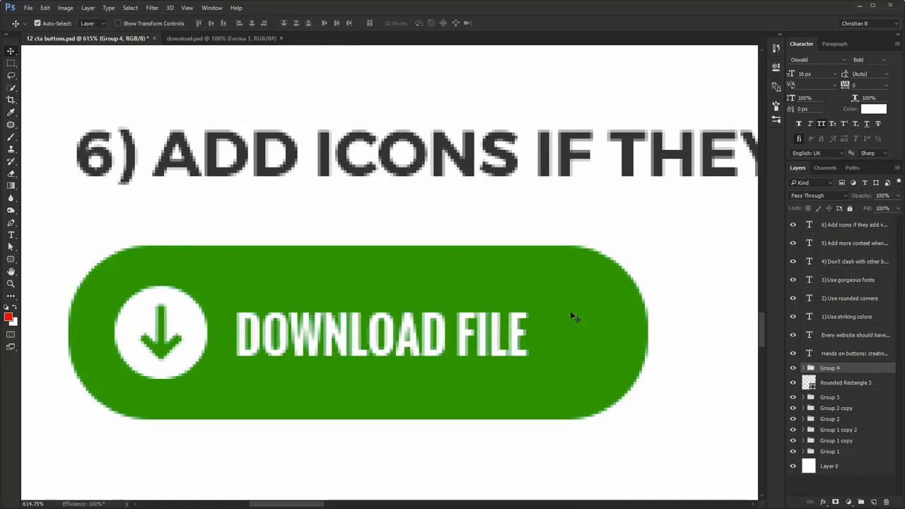
pyautogui.click(252, 23)
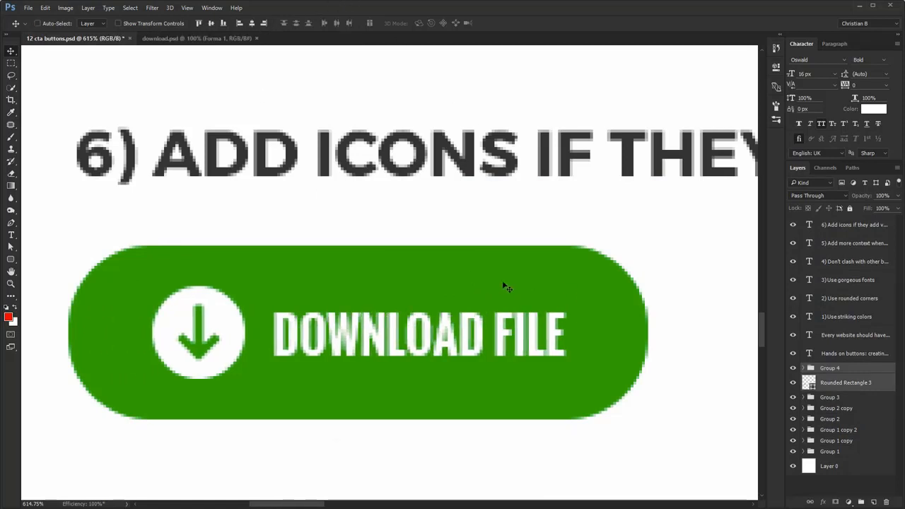
# - Ungroup the icon and label, then group them with the green button shape as Group 4
pyautogui.rightClick(848, 372)
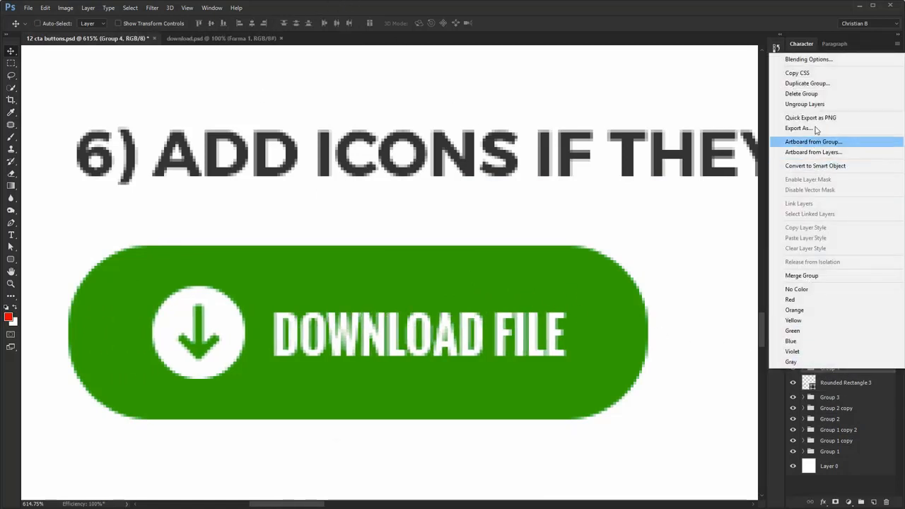
pyautogui.click(820, 115)
pyautogui.keyDown('shift'); pyautogui.click(833, 412); pyautogui.keyUp('shift')
pyautogui.hotkey('ctrl', 'g')
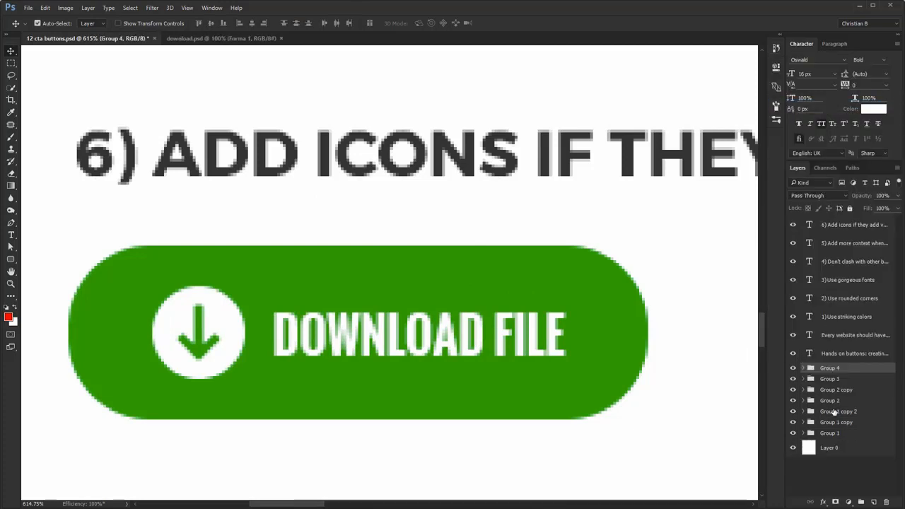
pyautogui.hotkey('ctrl', '1')
pyautogui.moveTo(586, 231); pyautogui.dragTo(272, 359)
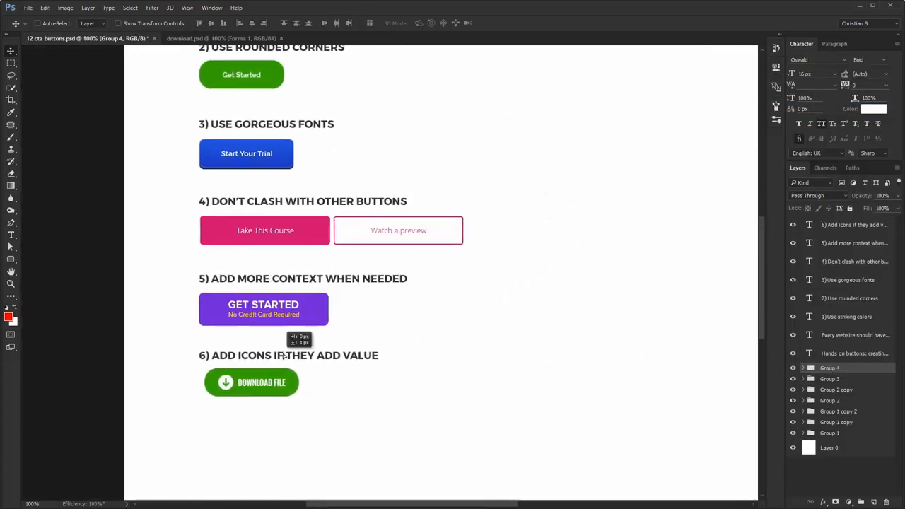
pyautogui.moveTo(282, 287); pyautogui.dragTo(170, 347)
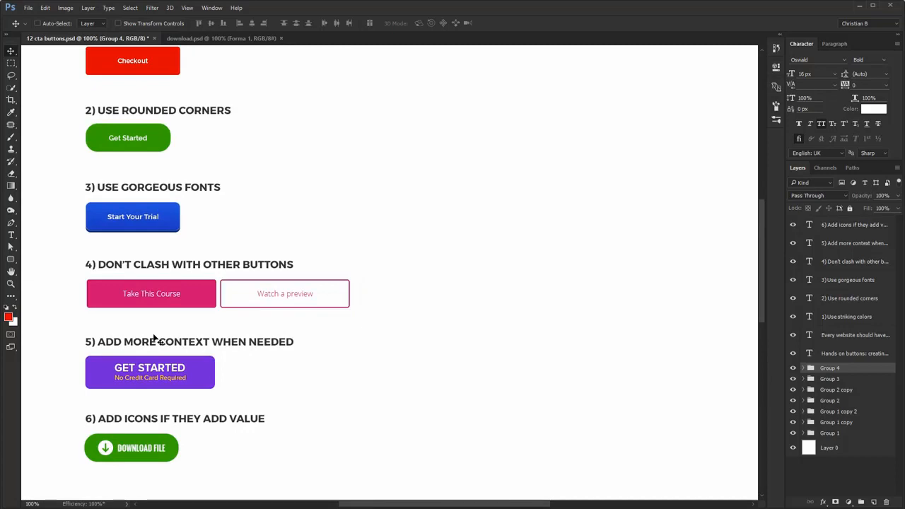
pyautogui.press('f')
pyautogui.press('f')
pyautogui.moveTo(294, 234); pyautogui.dragTo(240, 256)
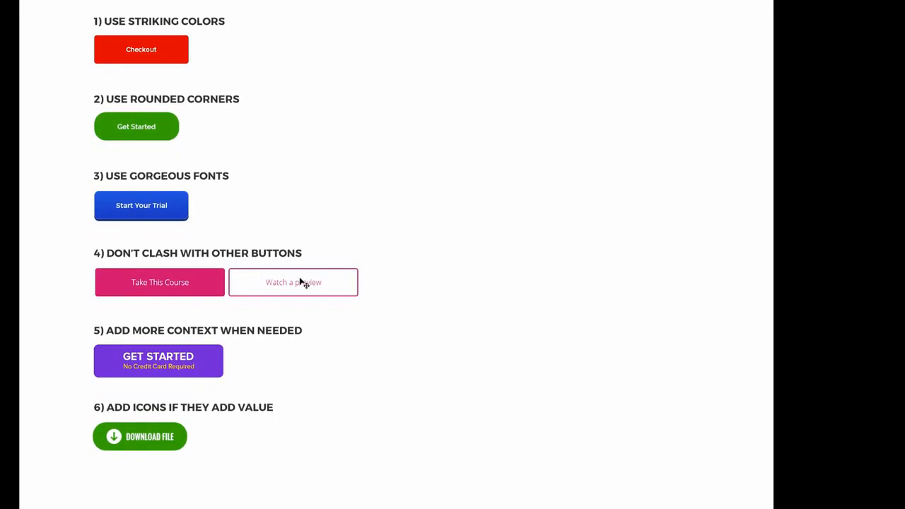
pyautogui.press('f')
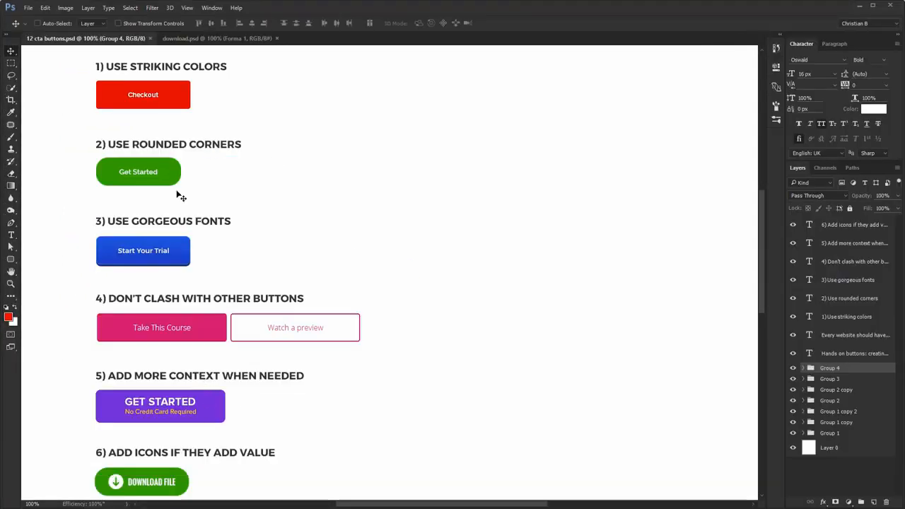
# - Resize the Checkout label to 23 px and centre it on the red rectangle
pyautogui.keyDown('ctrl'); pyautogui.click(170, 93); pyautogui.keyUp('ctrl')
pyautogui.click(818, 74)
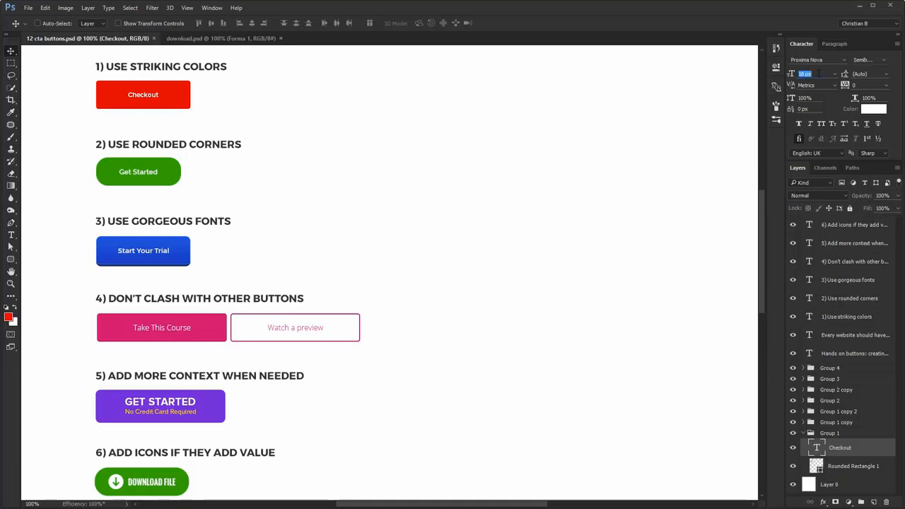
pyautogui.write('23')
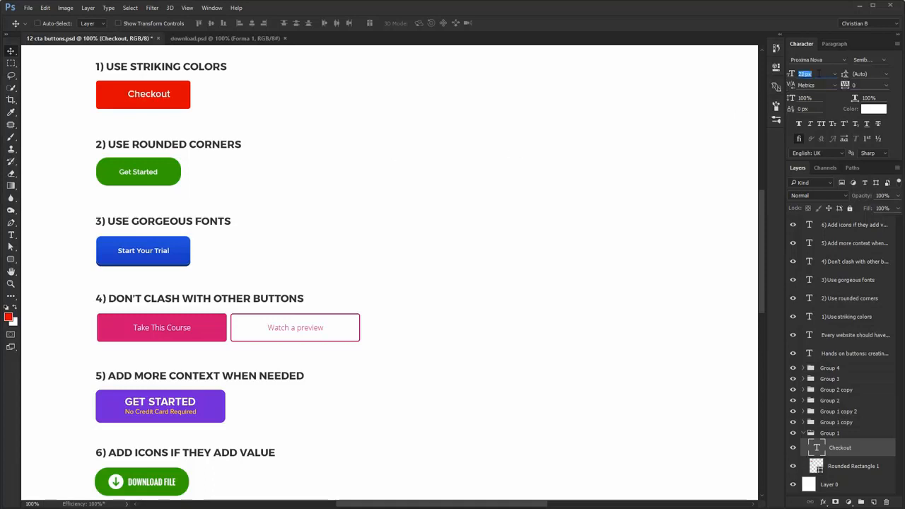
pyautogui.press('Return')
pyautogui.keyDown('ctrl'); pyautogui.keyDown('shift'); pyautogui.click(190, 92); pyautogui.keyUp('shift'); pyautogui.keyUp('ctrl')
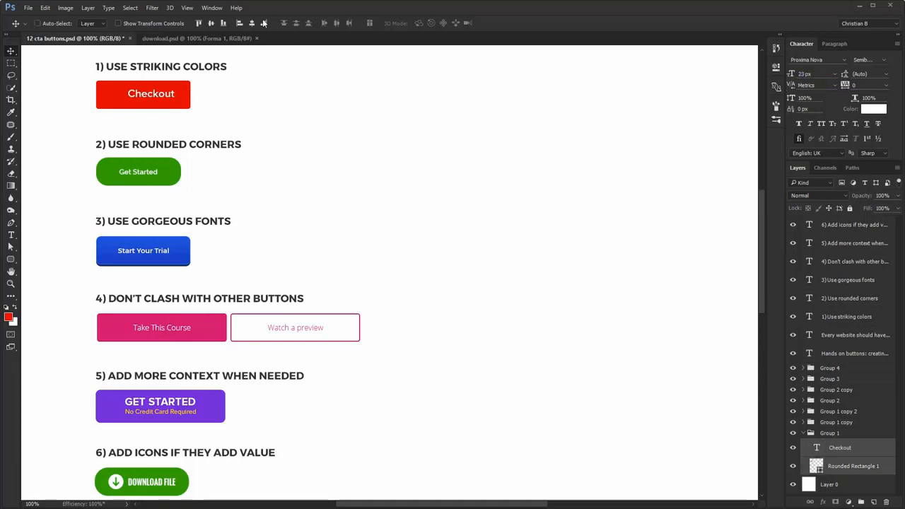
pyautogui.click(252, 26)
pyautogui.click(211, 26)
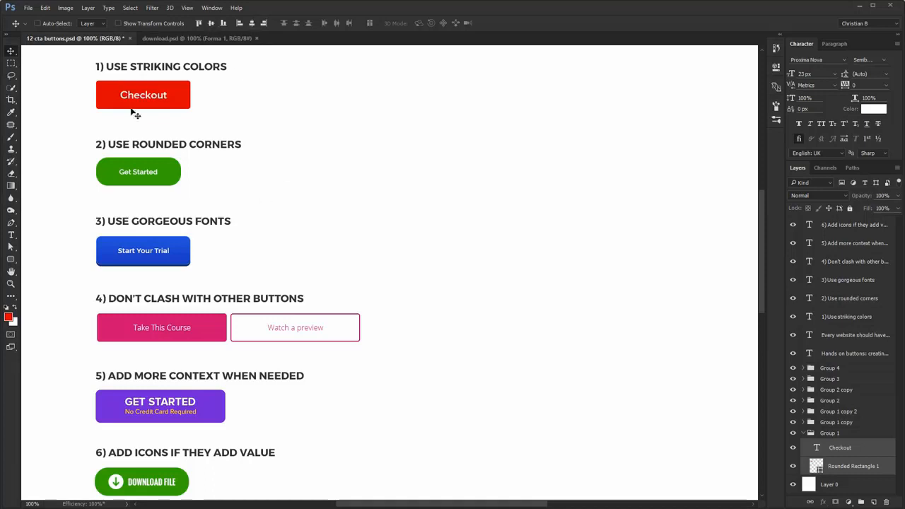
# - Undo the Checkout changes, collapse Group 1, and switch to full-screen view
pyautogui.hotkey('ctrl', 'alt', 'z')
pyautogui.hotkey('ctrl', 'alt', 'z')
pyautogui.hotkey('ctrl', 'alt', 'z')
pyautogui.hotkey('ctrl', 'alt', 'z')
pyautogui.click(803, 433)
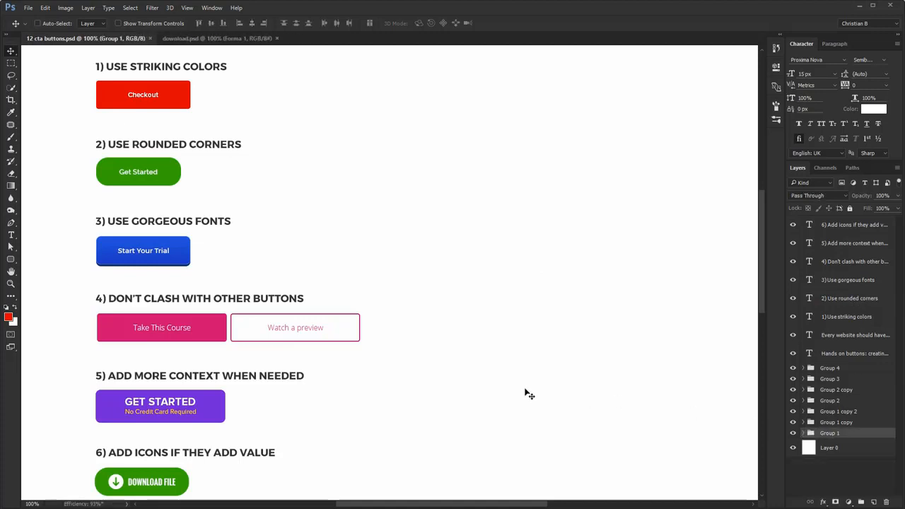
pyautogui.press('f')
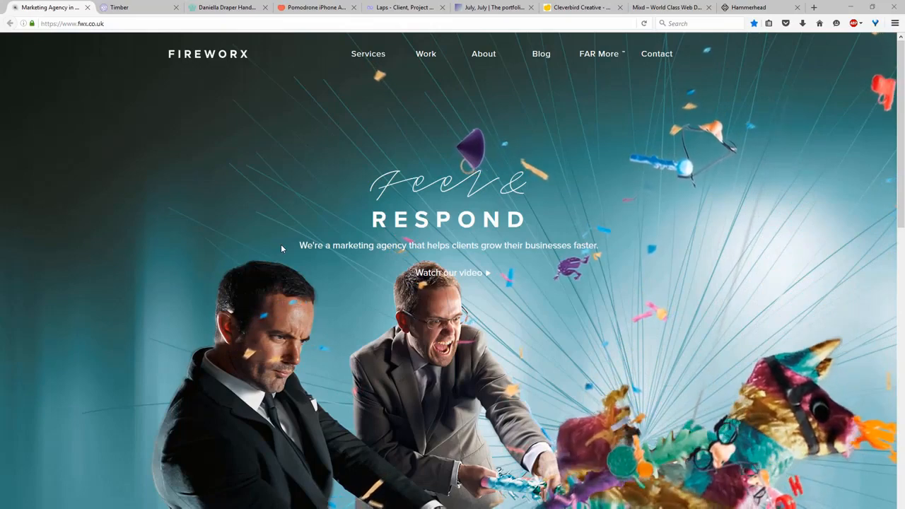
pyautogui.scroll(-5, 280, 245)
pyautogui.scroll(-4, 281, 248)
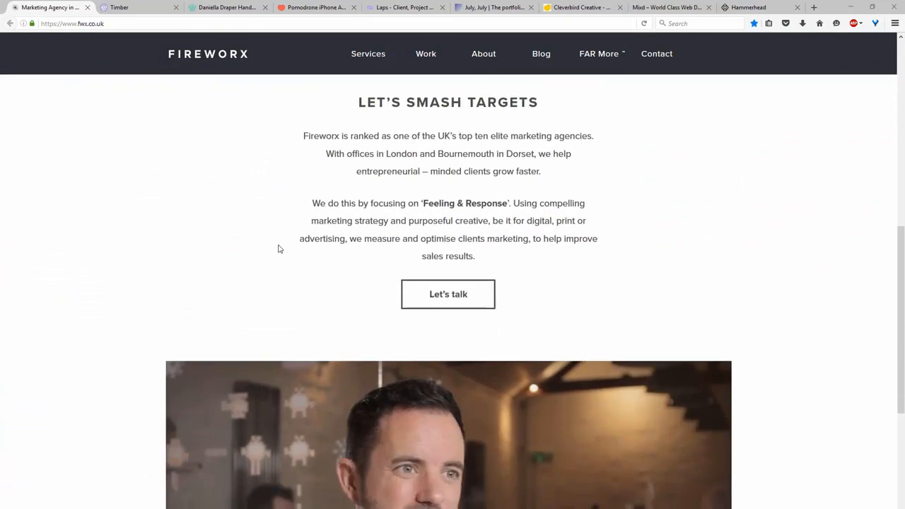
pyautogui.scroll(9, 174, 249)
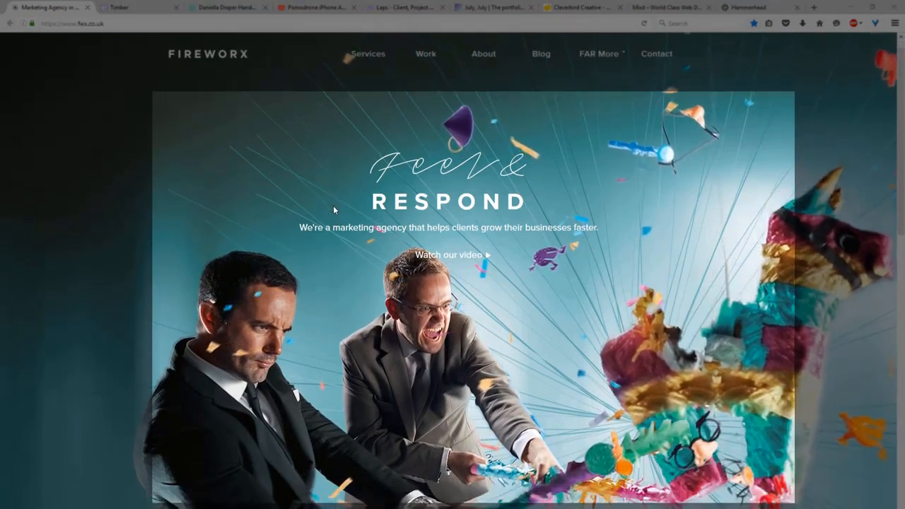
pyautogui.scroll(-9, 333, 208)
pyautogui.scroll(-2, 332, 219)
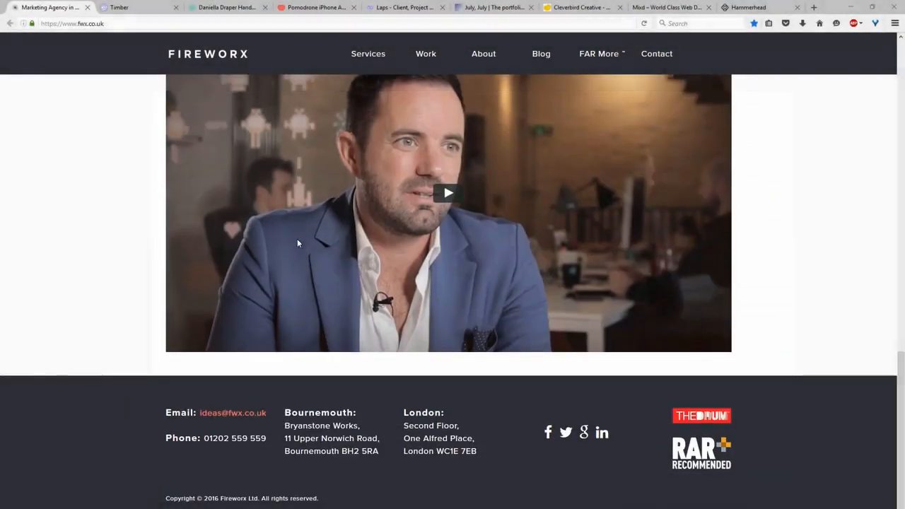
pyautogui.scroll(11, 183, 406)
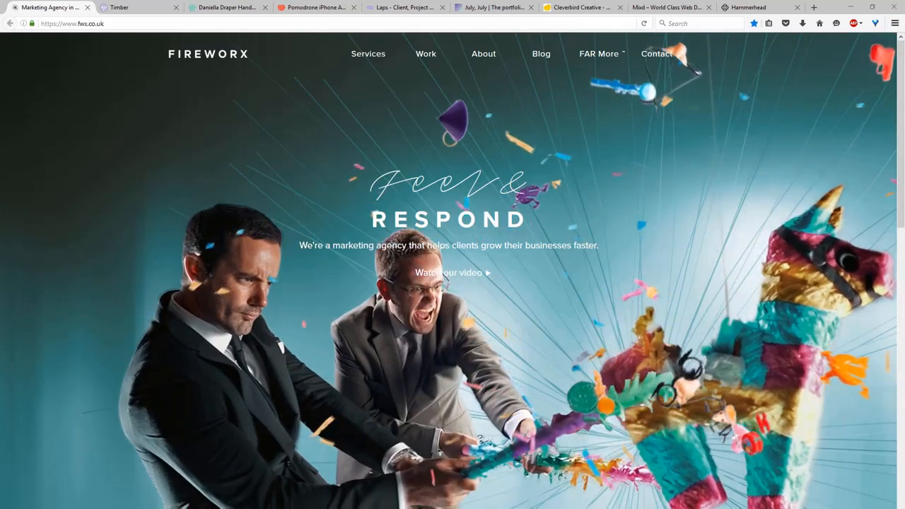
pyautogui.scroll(-1, 447, 471)
pyautogui.scroll(-3, 410, 403)
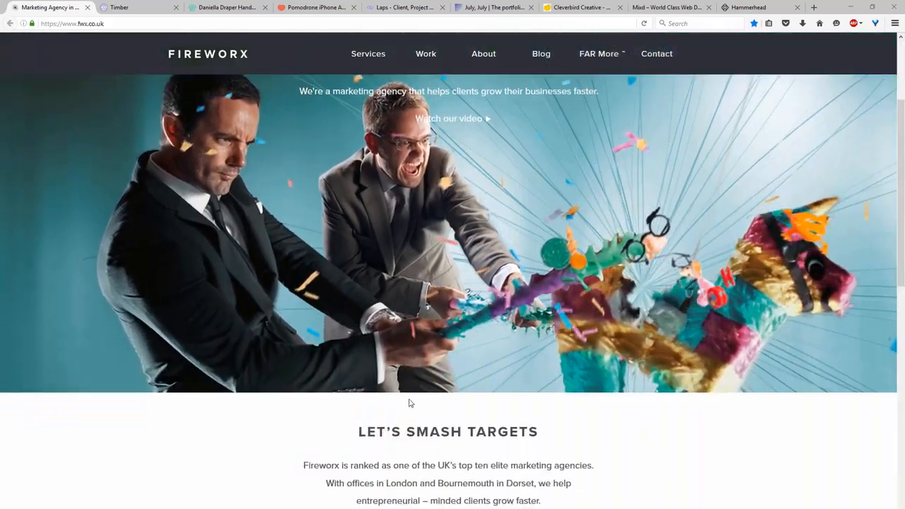
pyautogui.scroll(2, 406, 393)
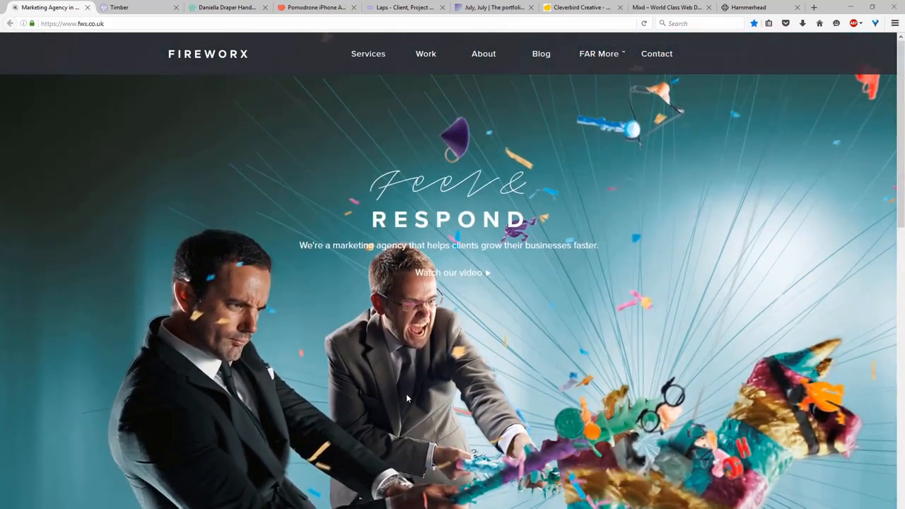
pyautogui.scroll(1, 407, 398)
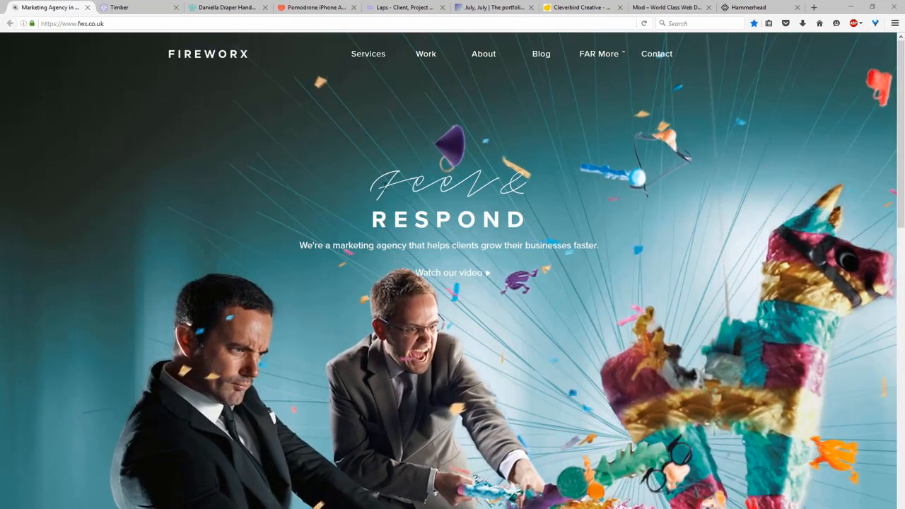
pyautogui.moveTo(407, 177); pyautogui.dragTo(522, 196)
pyautogui.click(436, 193)
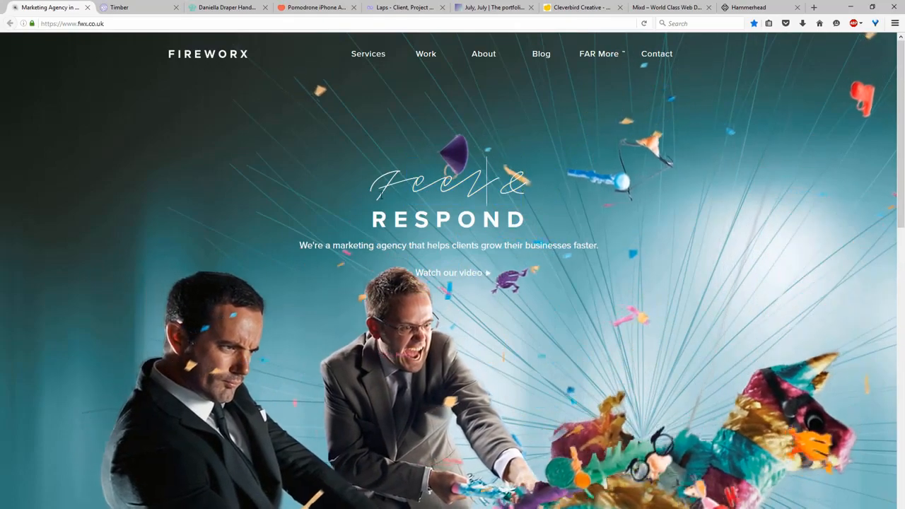
pyautogui.moveTo(437, 192); pyautogui.dragTo(414, 221)
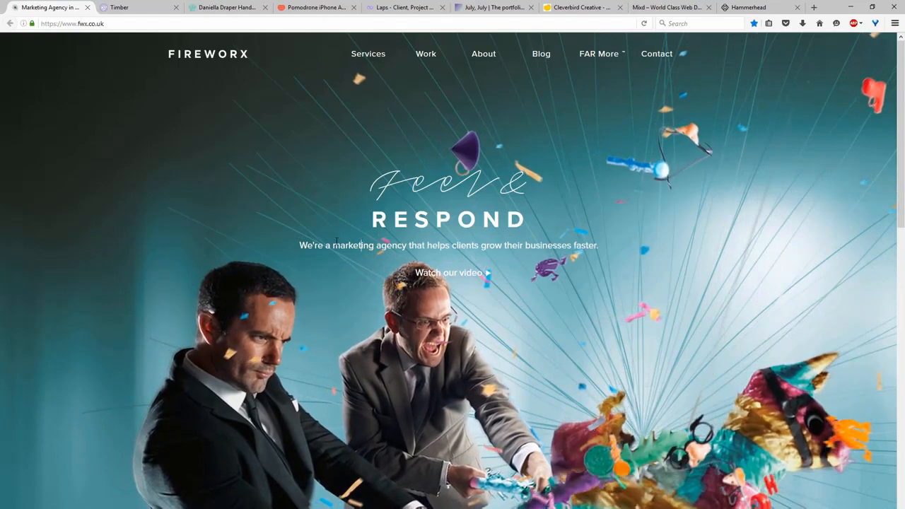
pyautogui.moveTo(333, 246); pyautogui.dragTo(406, 245)
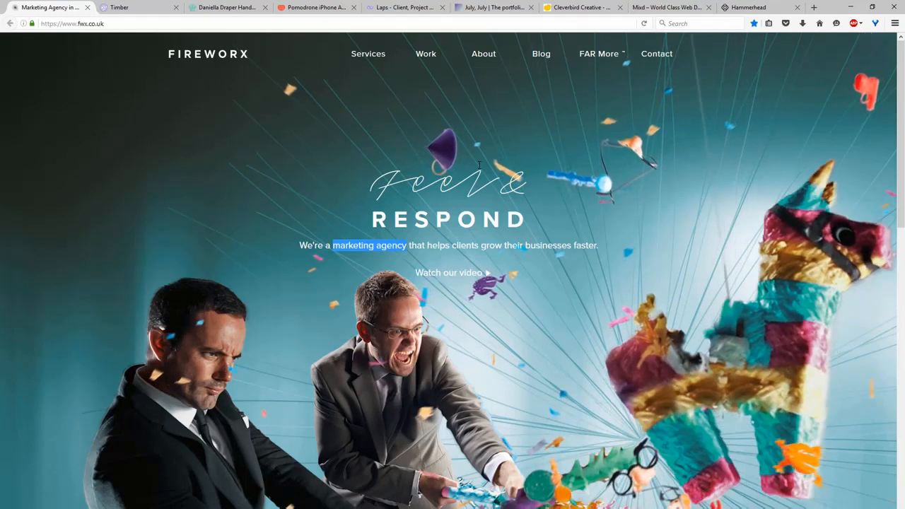
pyautogui.moveTo(360, 184); pyautogui.dragTo(519, 218)
pyautogui.click(519, 217)
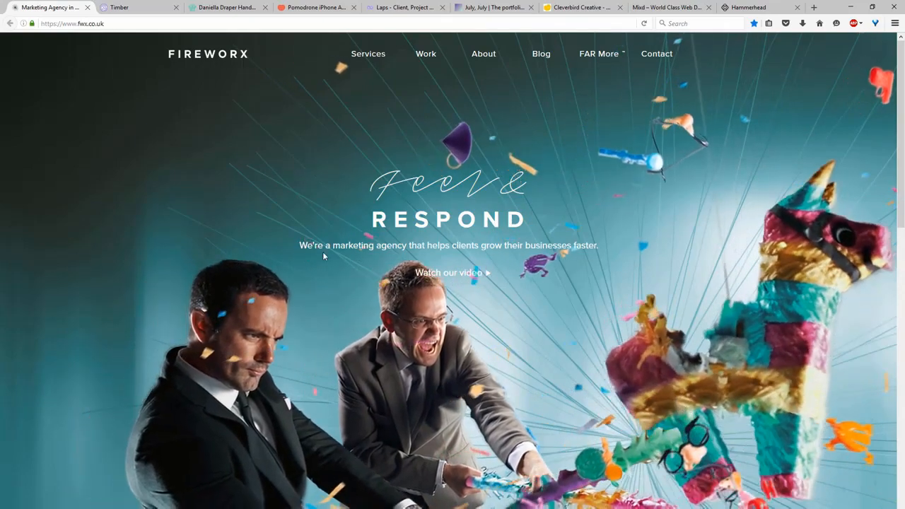
pyautogui.moveTo(302, 246); pyautogui.dragTo(596, 247)
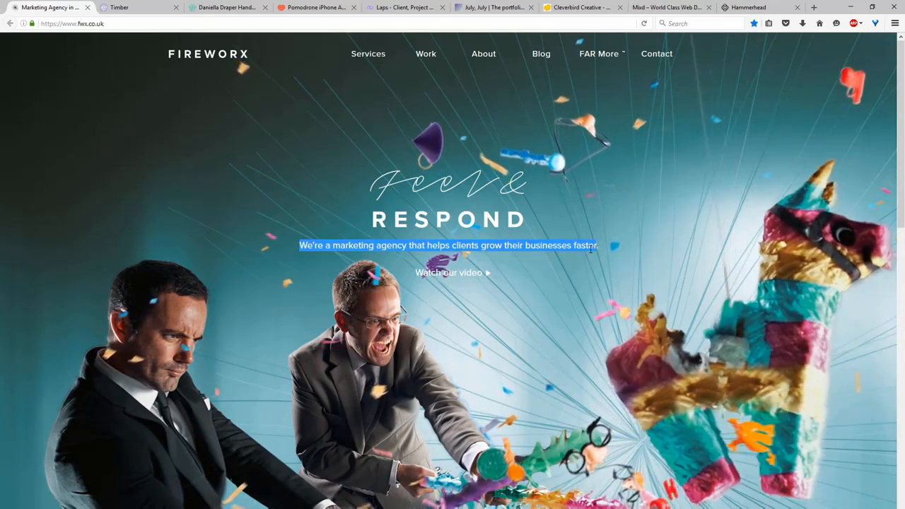
pyautogui.click(590, 249)
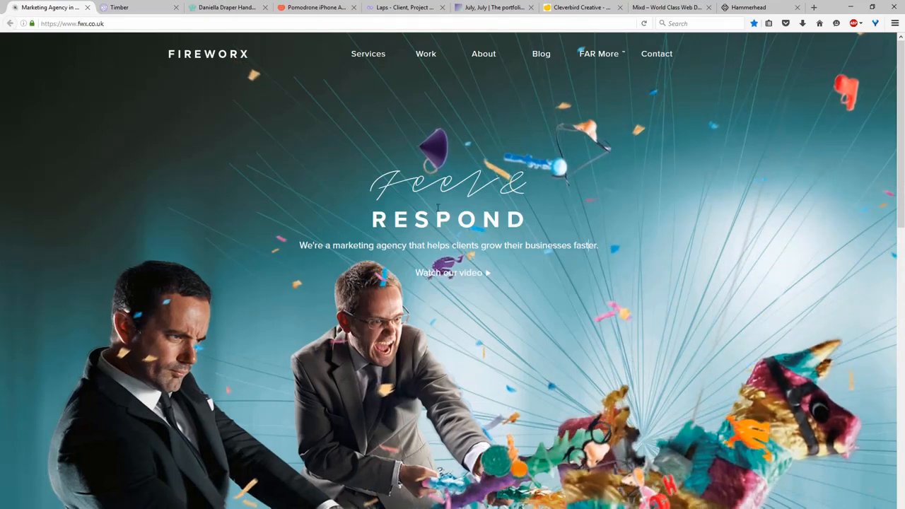
pyautogui.moveTo(363, 181); pyautogui.dragTo(514, 204)
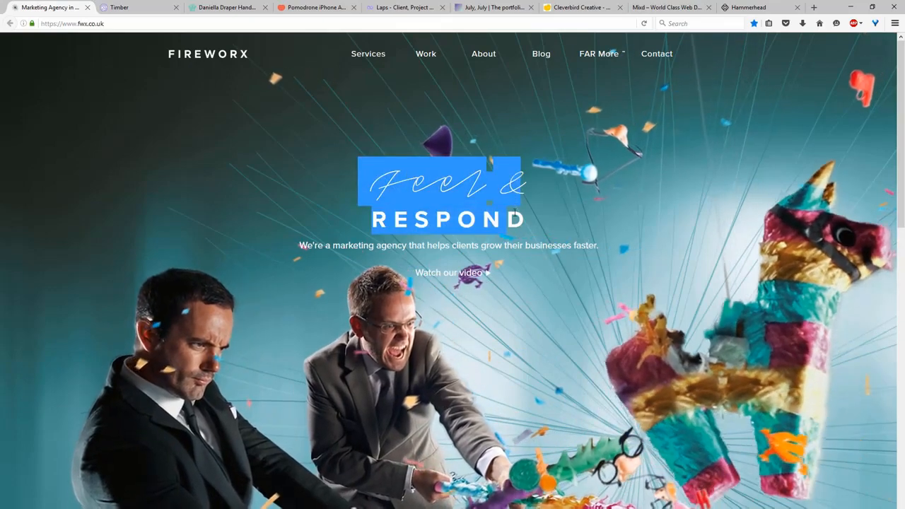
pyautogui.moveTo(312, 246); pyautogui.dragTo(620, 246)
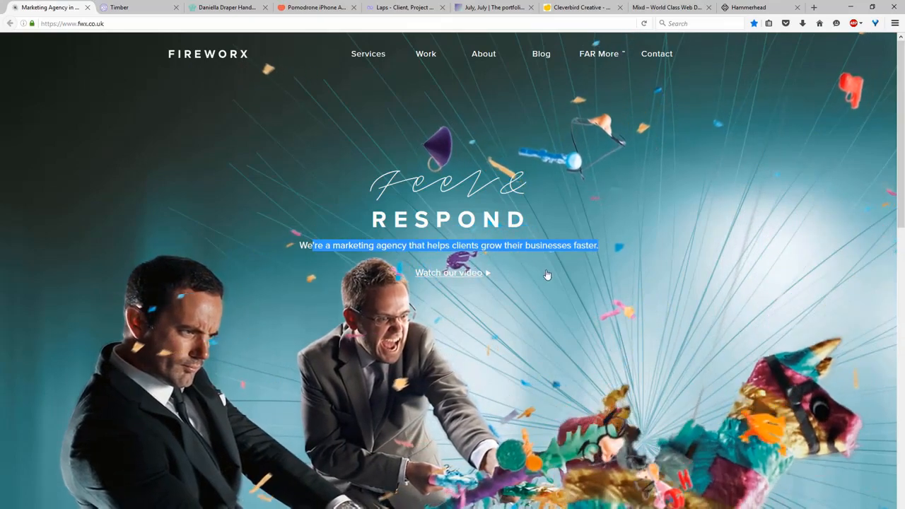
pyautogui.moveTo(352, 274); pyautogui.dragTo(533, 284)
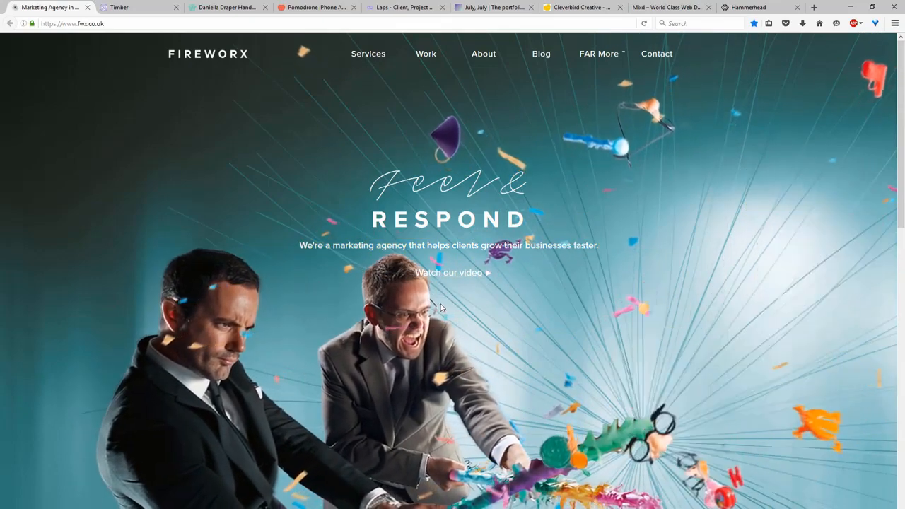
pyautogui.scroll(-2, 440, 306)
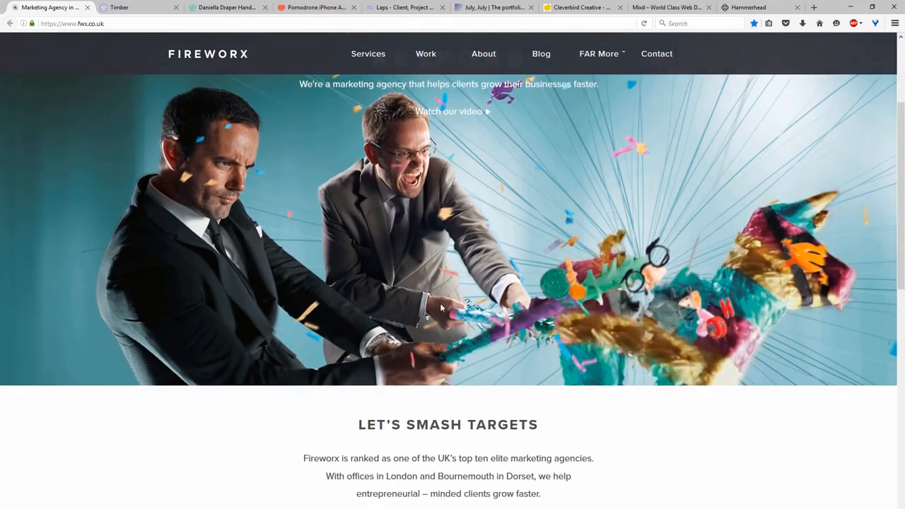
pyautogui.scroll(-3, 440, 307)
pyautogui.scroll(-3, 439, 305)
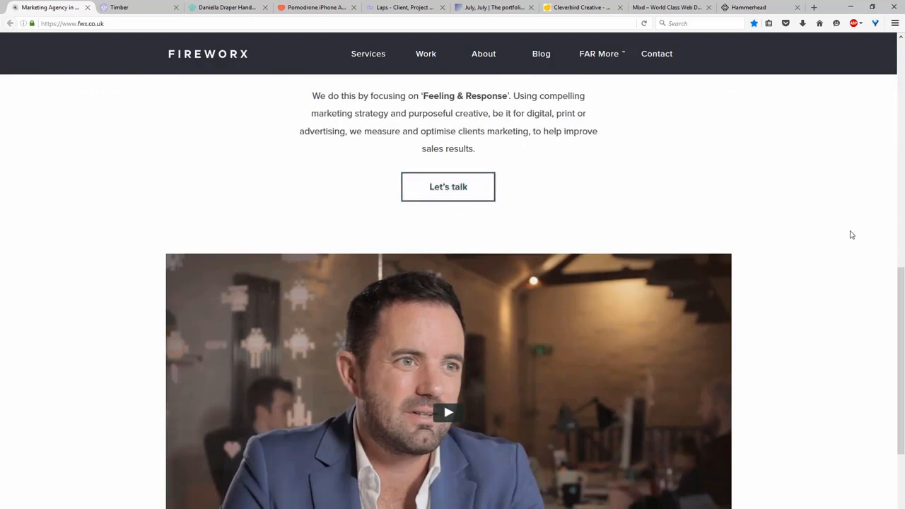
pyautogui.scroll(-3, 852, 235)
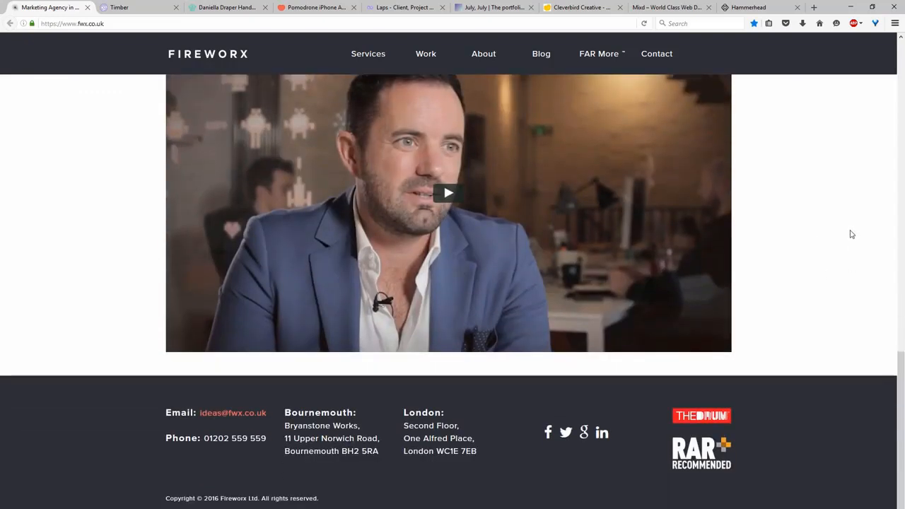
pyautogui.scroll(5, 851, 235)
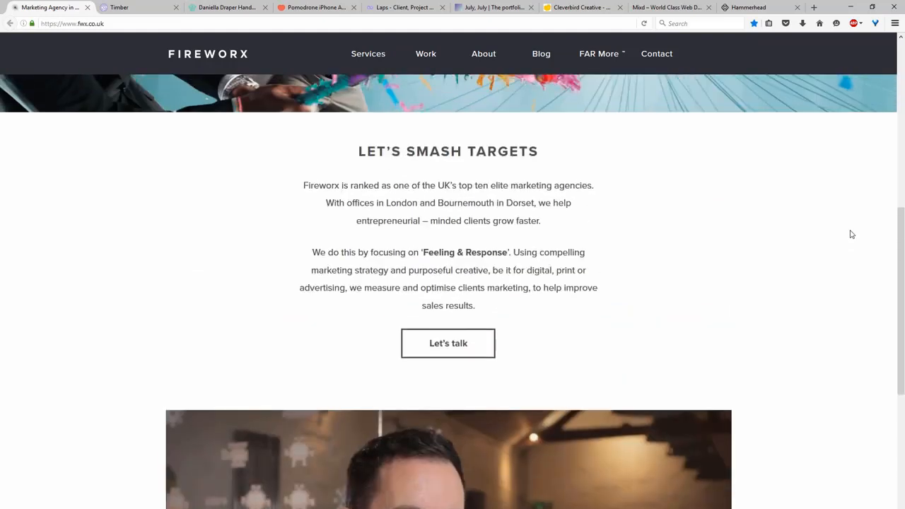
pyautogui.scroll(-1, 851, 235)
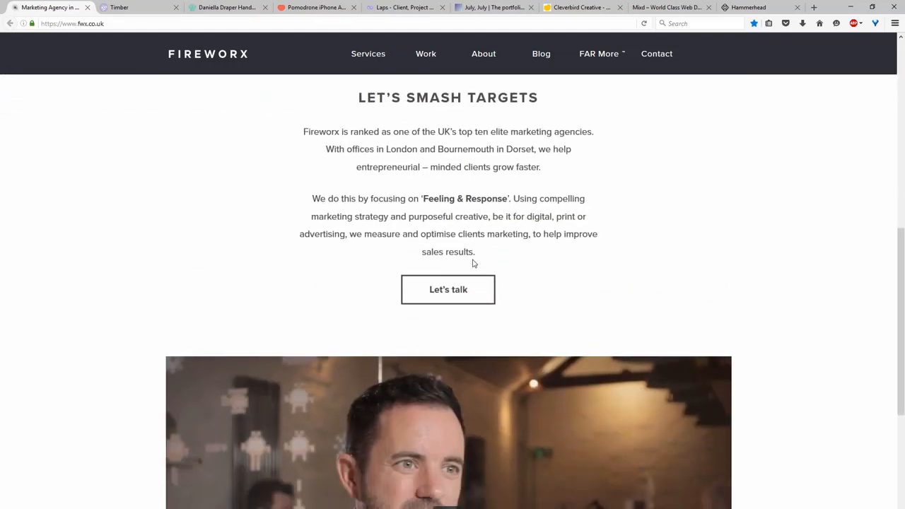
pyautogui.scroll(7, 472, 262)
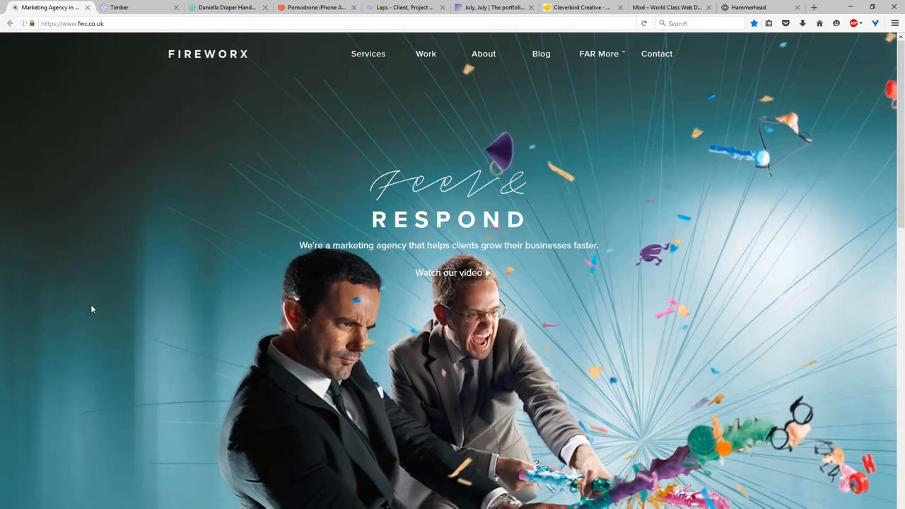
pyautogui.scroll(-3, 91, 309)
pyautogui.scroll(-10, 90, 309)
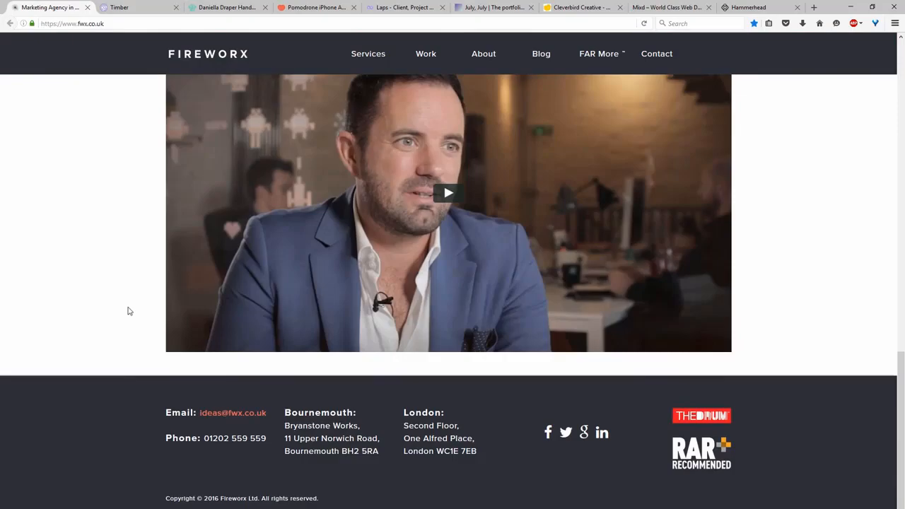
pyautogui.scroll(10, 126, 294)
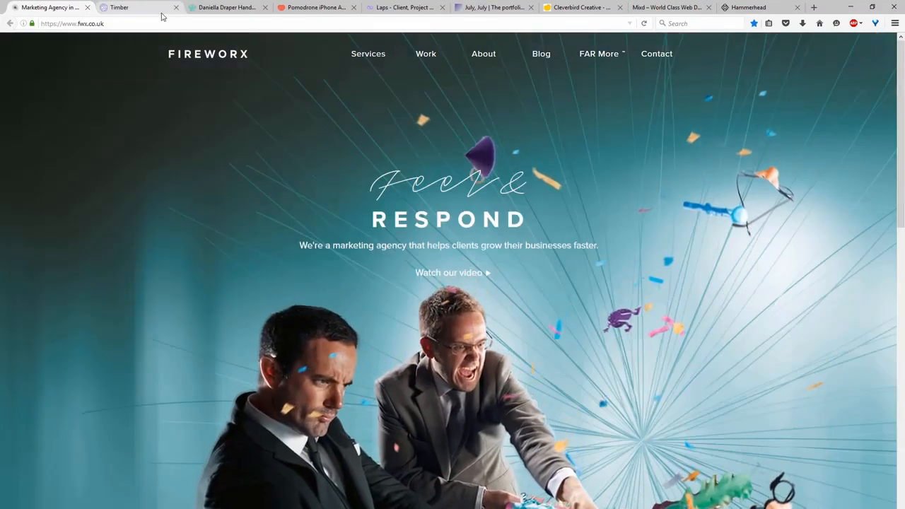
# - Switch to the Timber landing page and highlight its hero paragraph and small label to study them
pyautogui.click(159, 10)
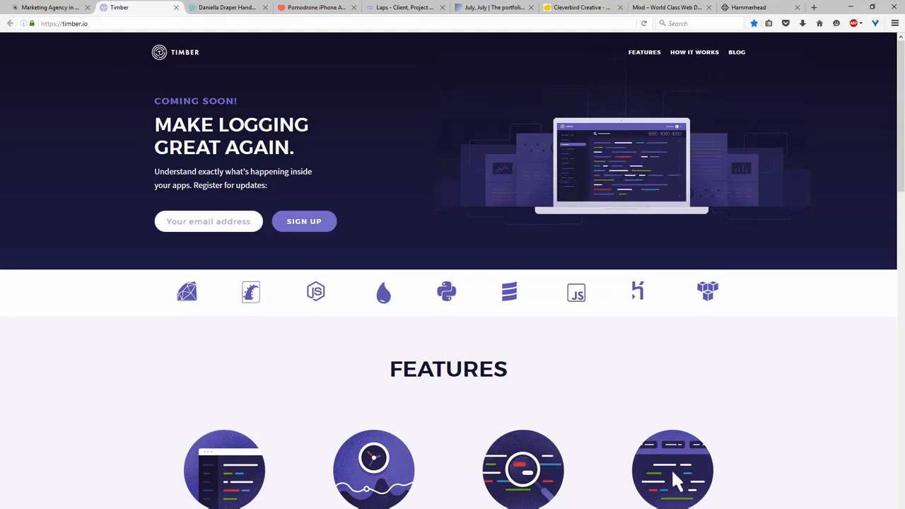
pyautogui.moveTo(165, 172); pyautogui.dragTo(235, 185)
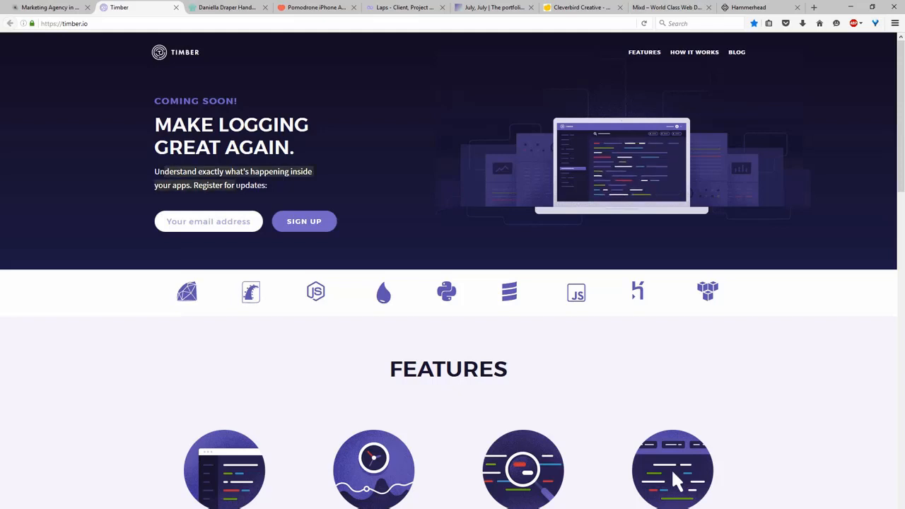
pyautogui.click(225, 223)
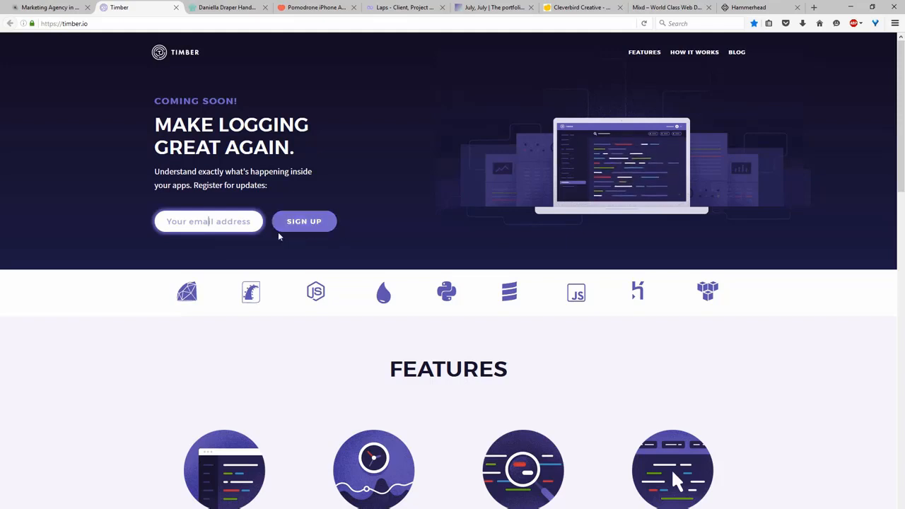
pyautogui.moveTo(170, 101); pyautogui.dragTo(243, 102)
pyautogui.click(243, 102)
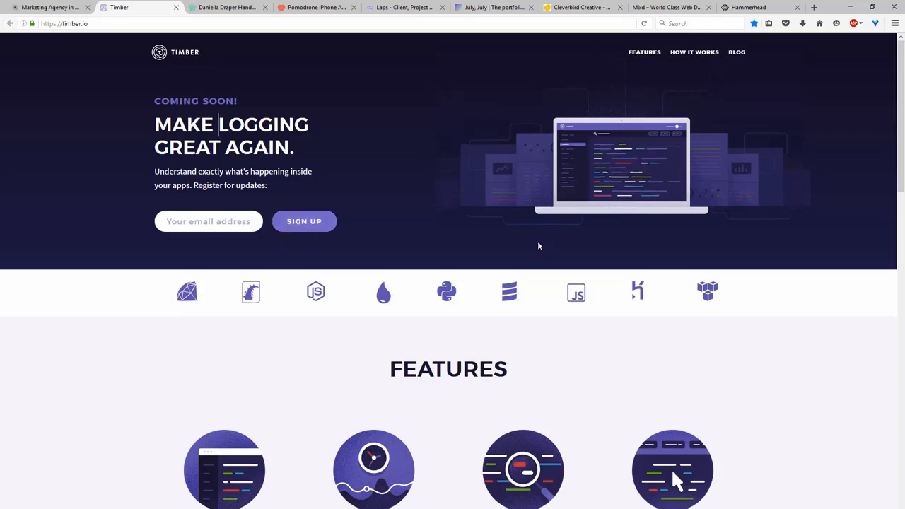
# - Scroll through the Timber Features and How It Works sections and back to the hero
pyautogui.scroll(-5, 486, 253)
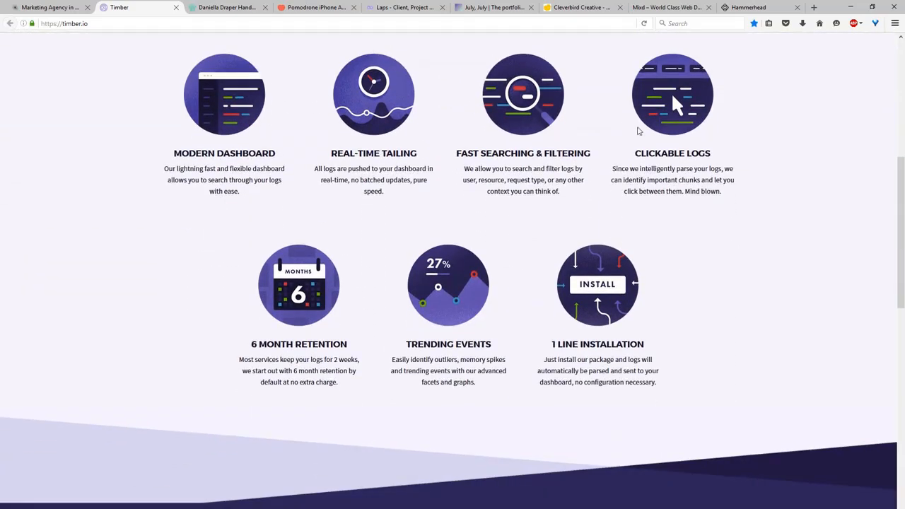
pyautogui.scroll(1, 362, 121)
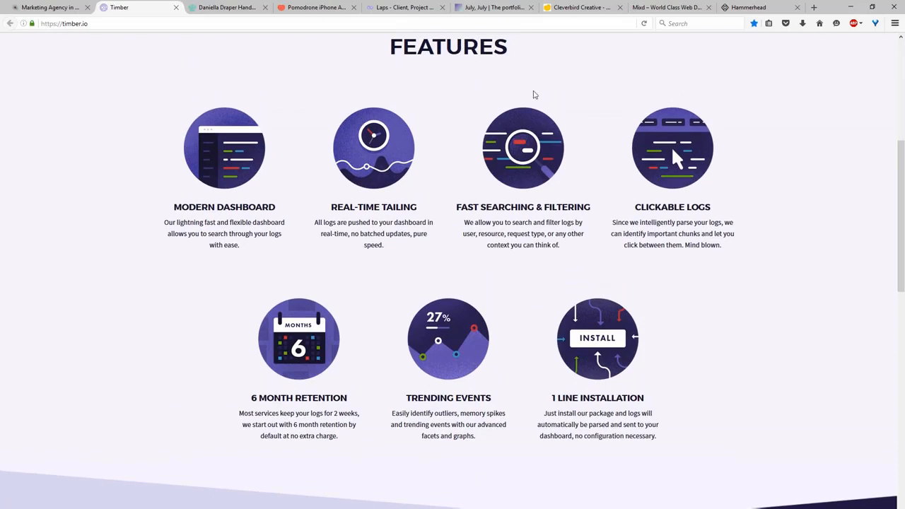
pyautogui.scroll(-4, 523, 371)
pyautogui.scroll(-3, 515, 198)
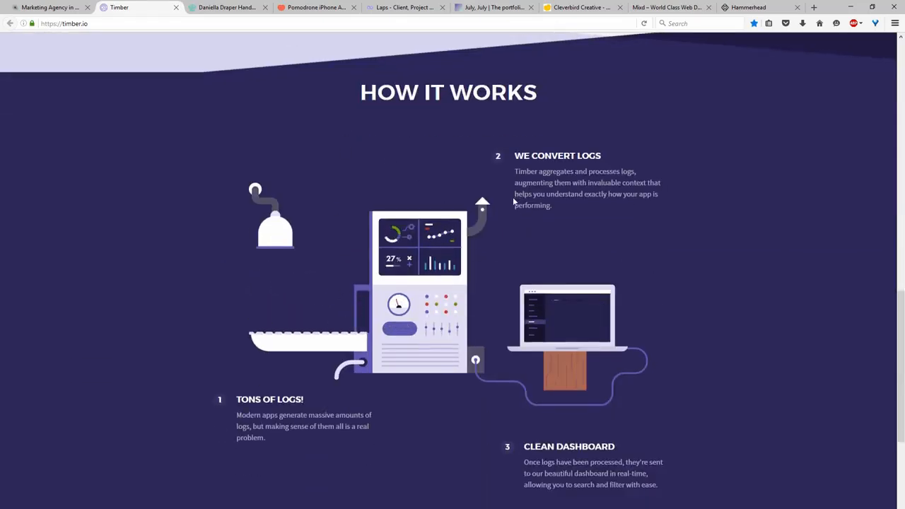
pyautogui.scroll(-4, 515, 197)
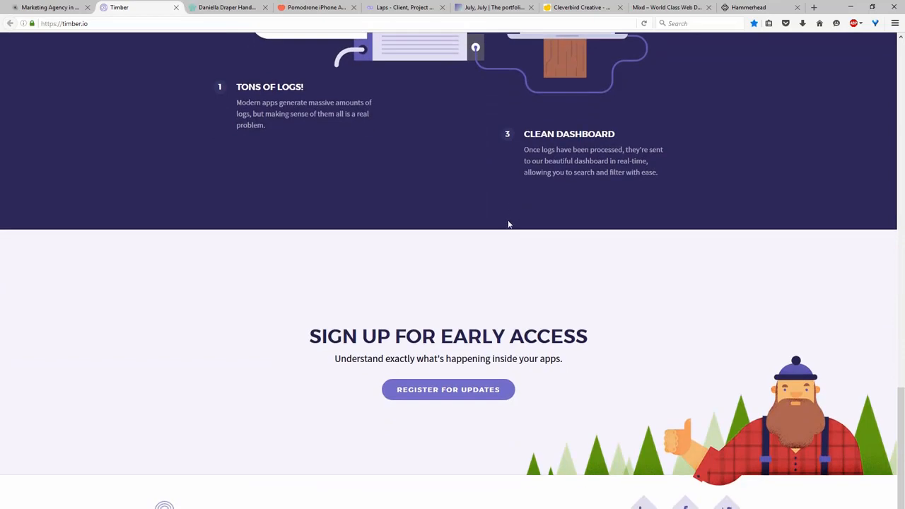
pyautogui.scroll(10, 595, 311)
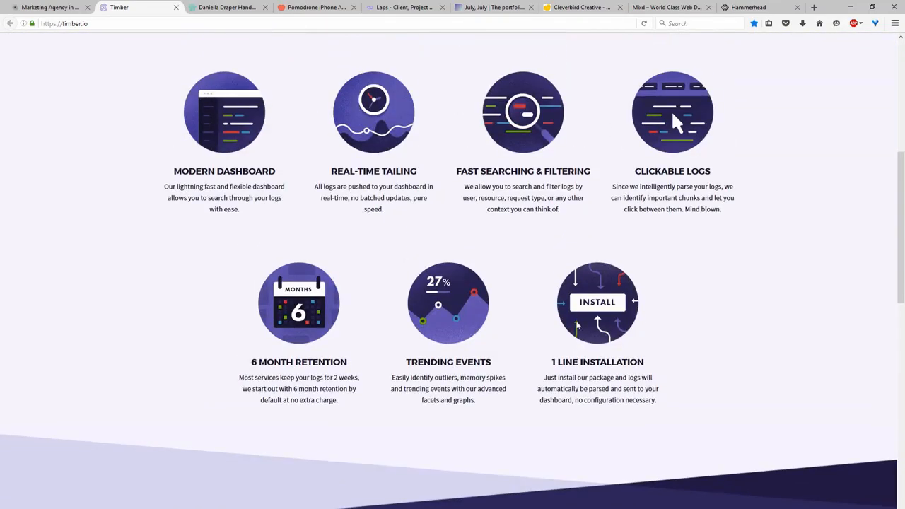
pyautogui.scroll(5, 326, 222)
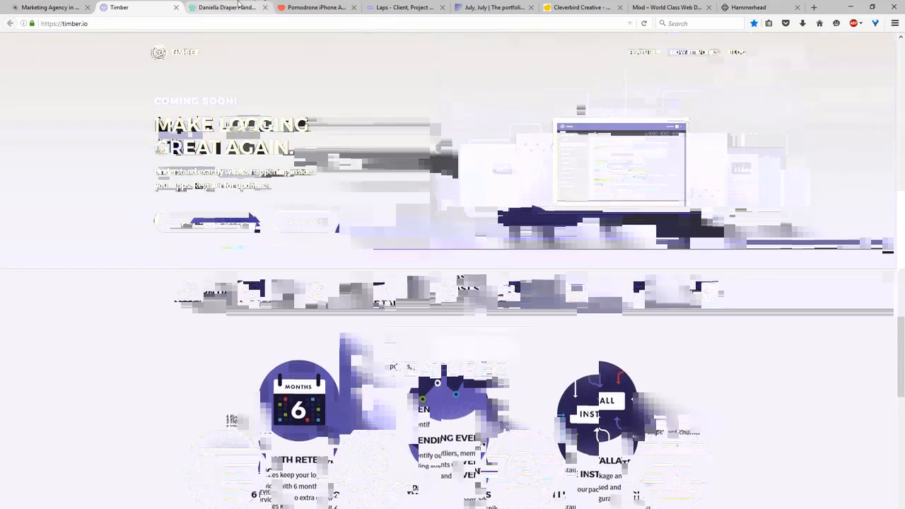
# - On the Daniella Draper site, select the BEAUTIFULLY BRITISH heading and SILVER & GOLD JEWELLERY subheading
pyautogui.click(226, 10)
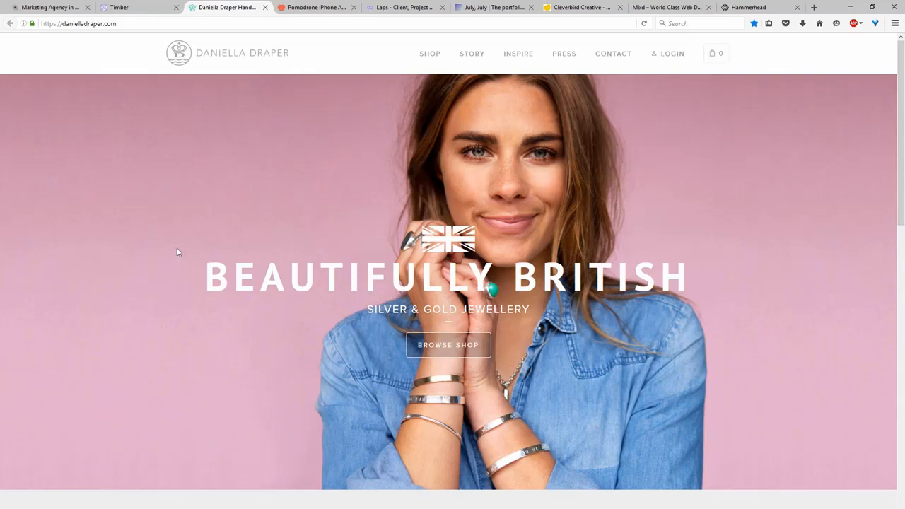
pyautogui.scroll(-3, 177, 252)
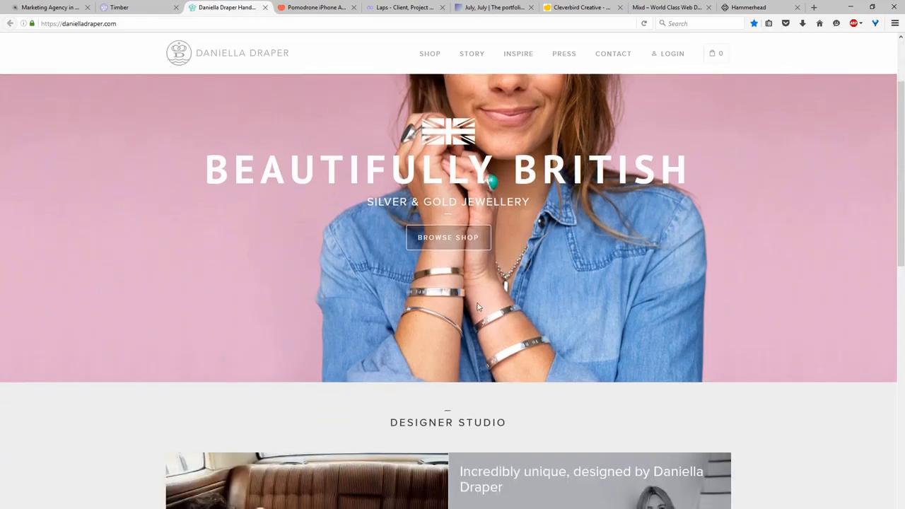
pyautogui.scroll(3, 241, 335)
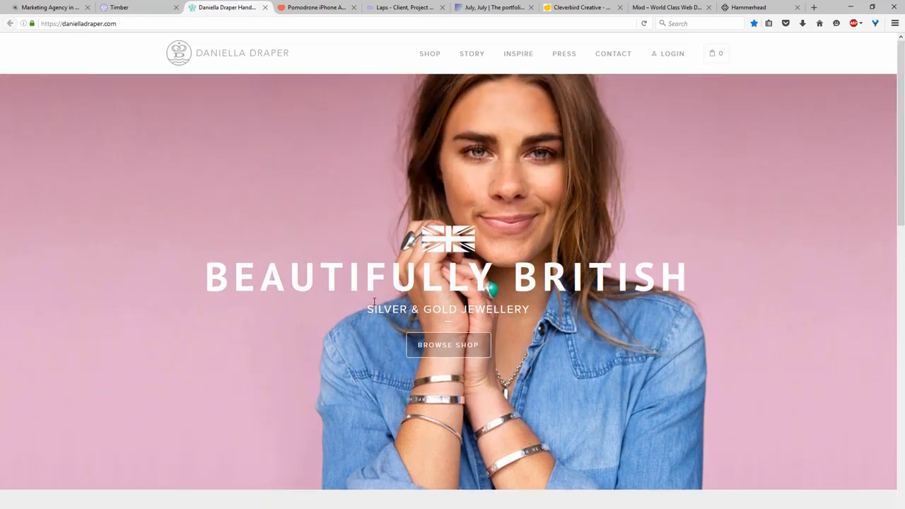
pyautogui.moveTo(209, 278); pyautogui.dragTo(391, 280)
pyautogui.moveTo(529, 296); pyautogui.dragTo(691, 283)
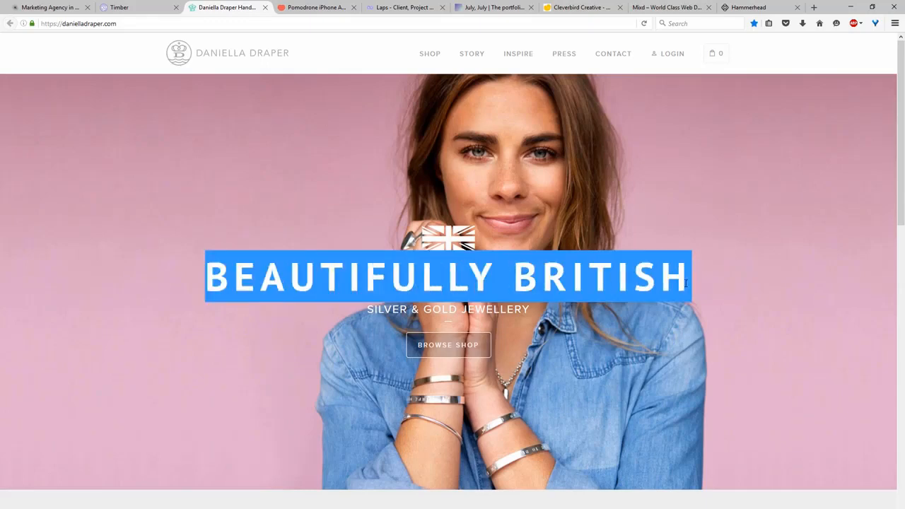
pyautogui.click(465, 320)
pyautogui.moveTo(366, 308); pyautogui.dragTo(529, 309)
pyautogui.click(529, 309)
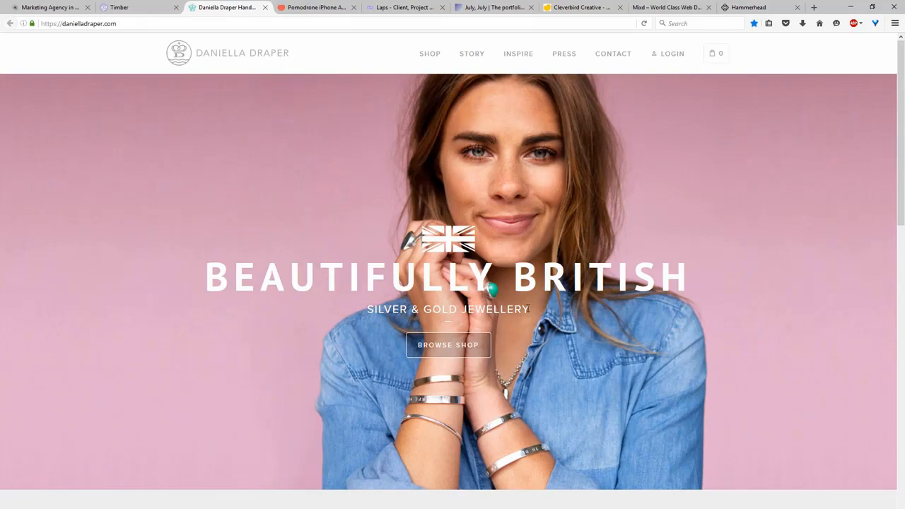
# - Switch to the Pomodrone site and scroll through its page
pyautogui.click(311, 8)
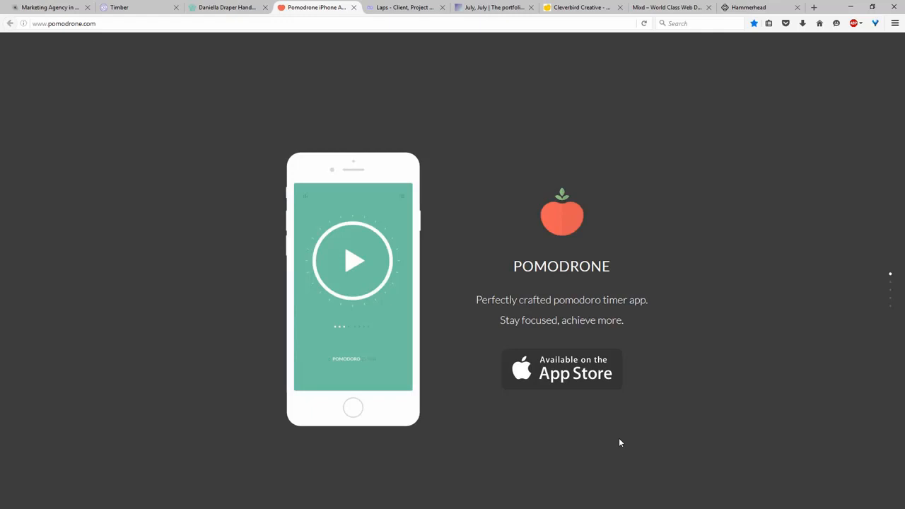
pyautogui.scroll(-1, 619, 439)
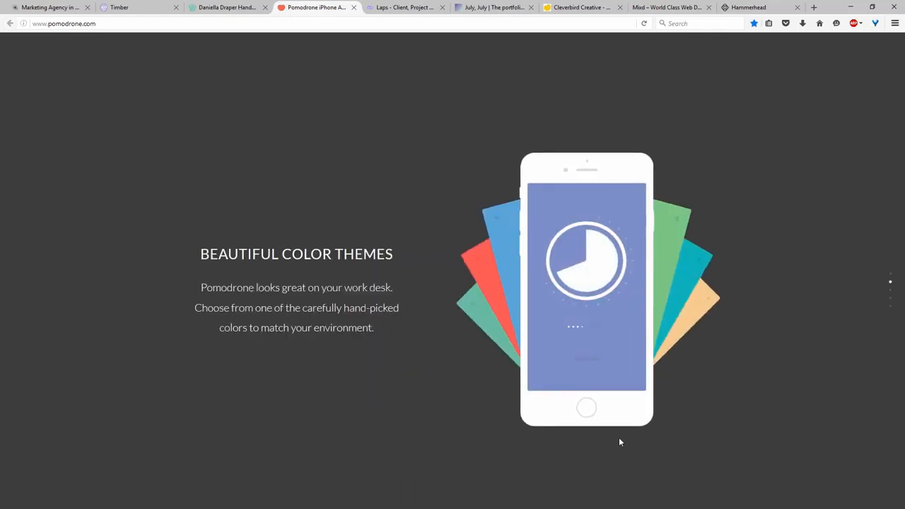
pyautogui.scroll(-1, 619, 439)
pyautogui.scroll(-1, 619, 439)
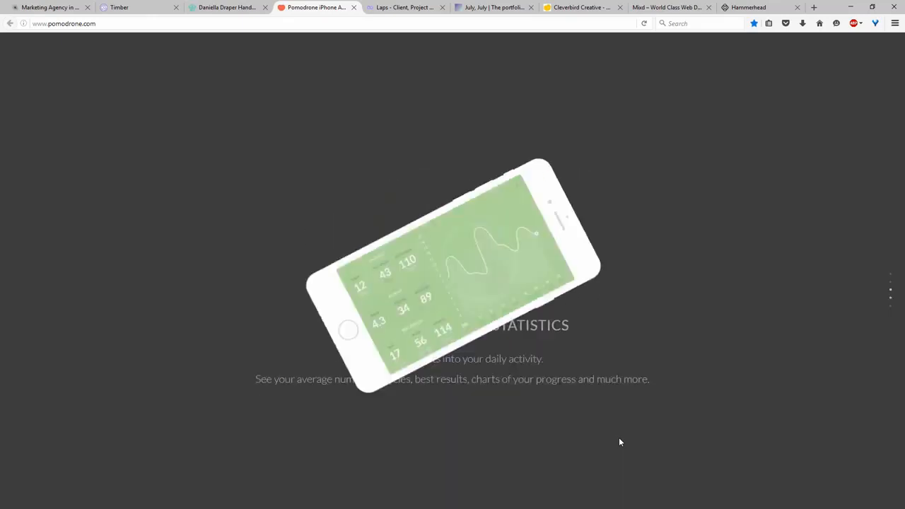
pyautogui.scroll(-1, 618, 438)
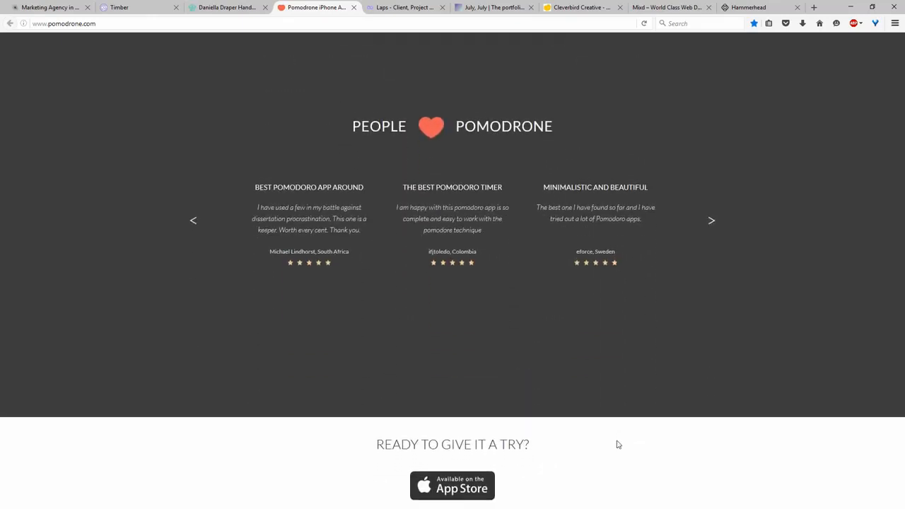
pyautogui.scroll(1, 606, 439)
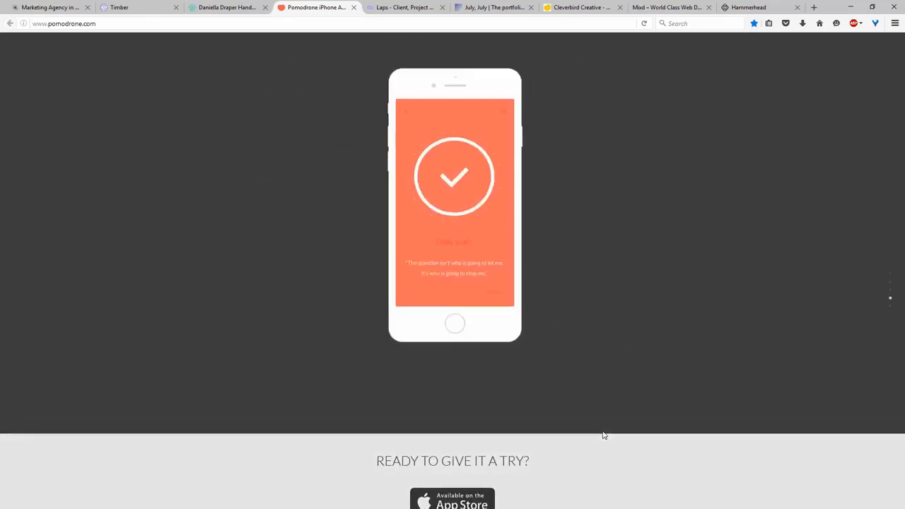
# - On the Laps site, select the Client, Project and Time management heading and its subtitle
pyautogui.click(410, 8)
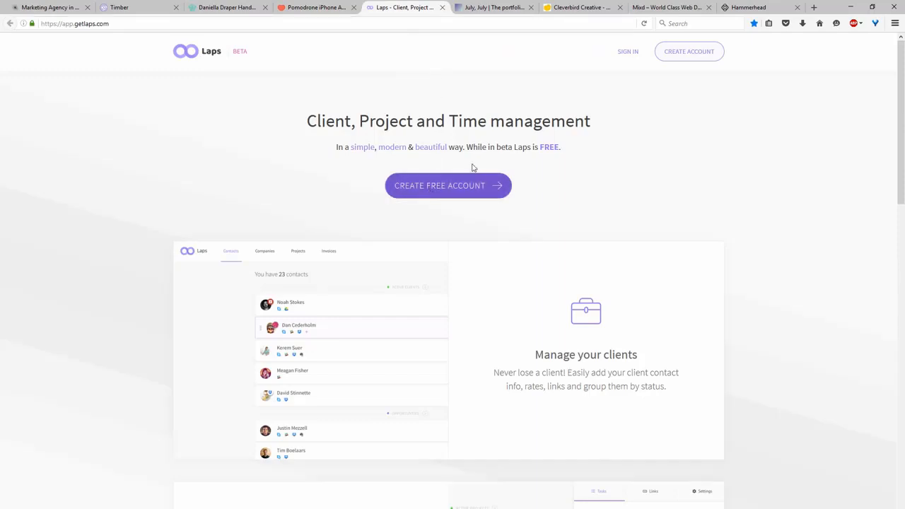
pyautogui.moveTo(318, 124); pyautogui.dragTo(598, 123)
pyautogui.click(594, 123)
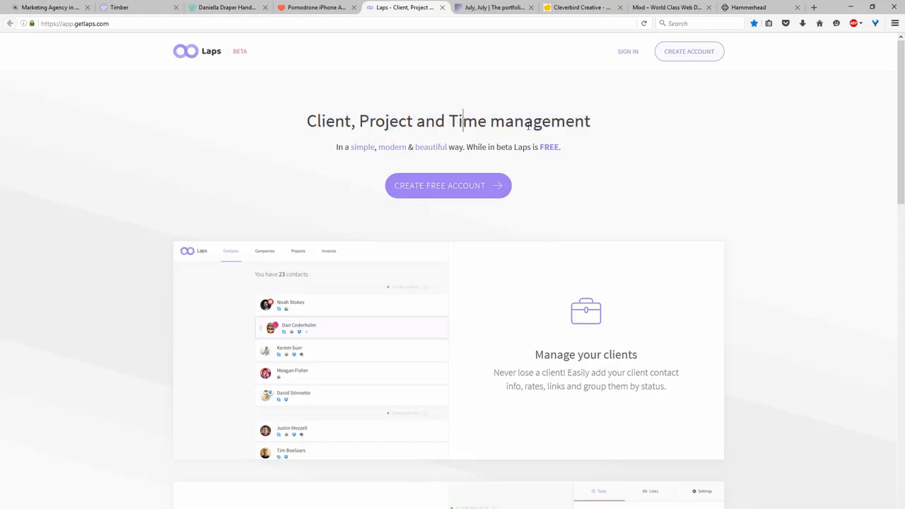
pyautogui.moveTo(401, 149); pyautogui.dragTo(570, 151)
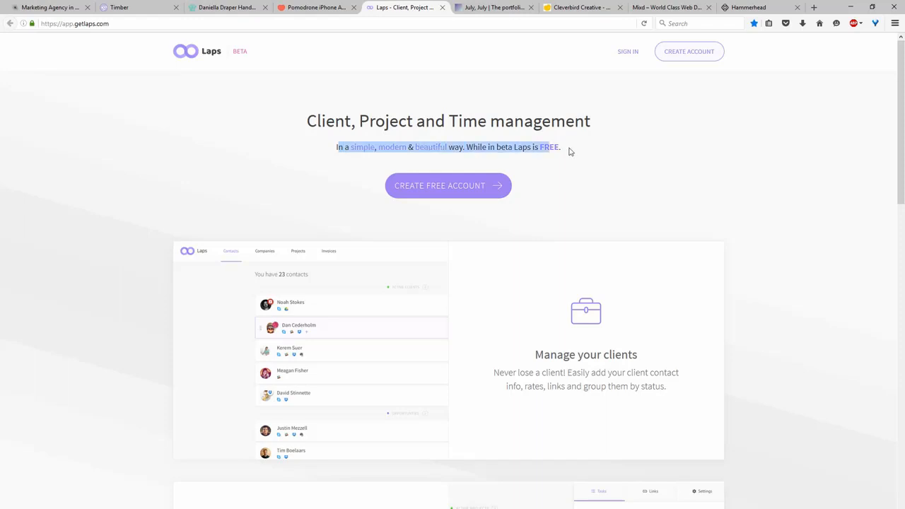
pyautogui.click(574, 151)
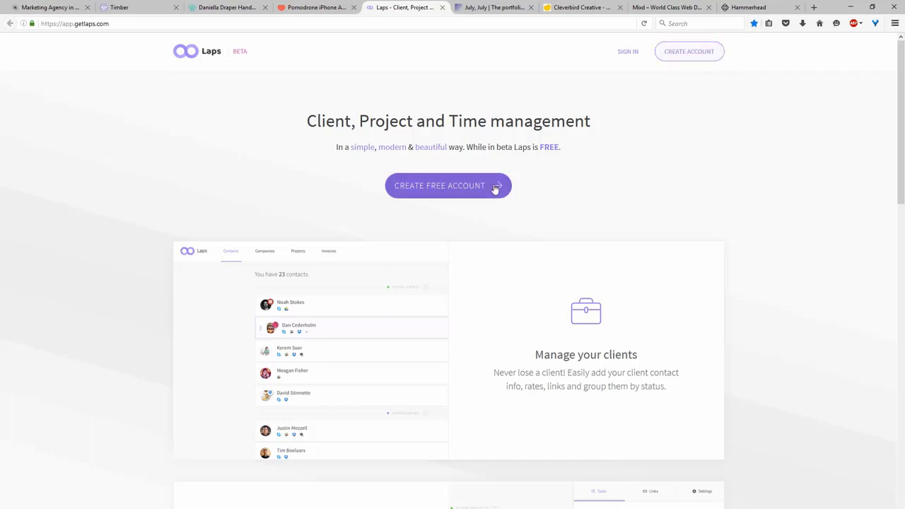
# - Autoscroll the Laps page to the Mac & Chrome apps section and back, then open July, July
pyautogui.scroll(-3, 564, 182)
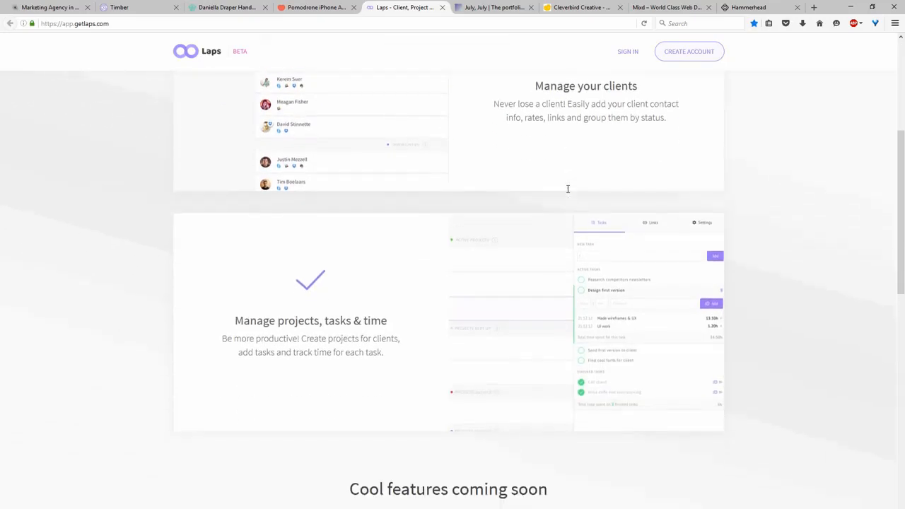
pyautogui.scroll(3, 567, 188)
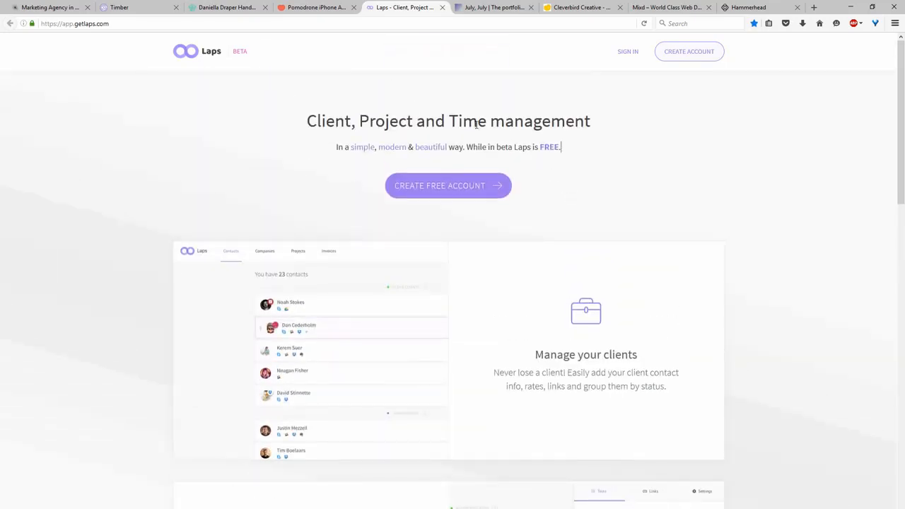
pyautogui.scroll(-9, 573, 167)
pyautogui.middleClick(759, 274)
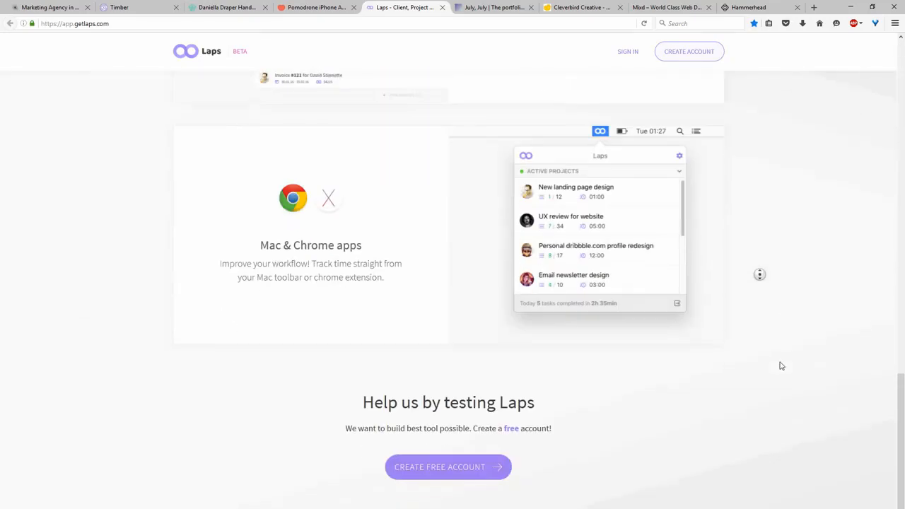
pyautogui.middleClick(780, 361)
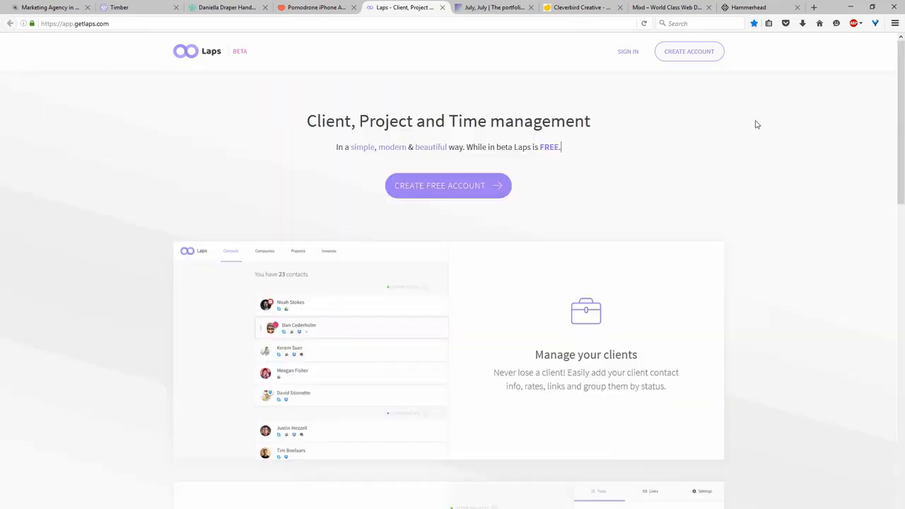
pyautogui.click(491, 7)
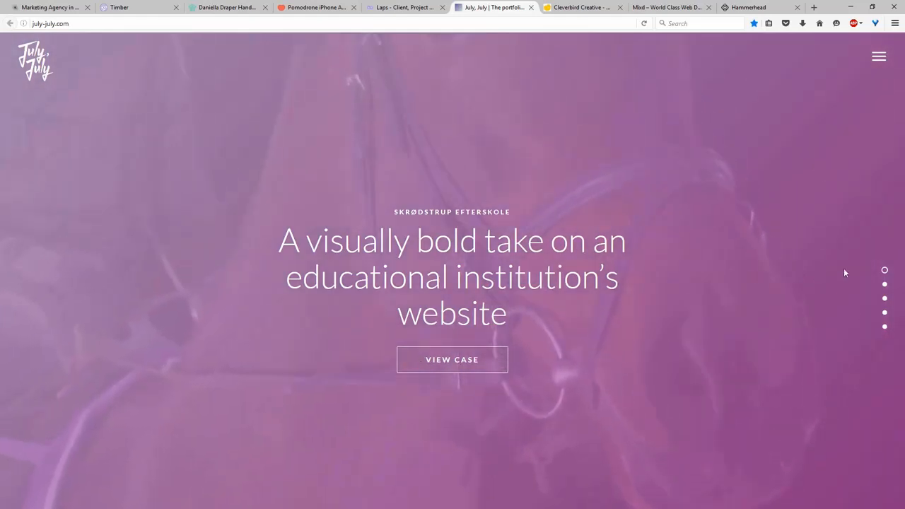
# - Preview July, July's teal boarding school slide and purple first case, then open Cleverbird Creative
pyautogui.click(883, 286)
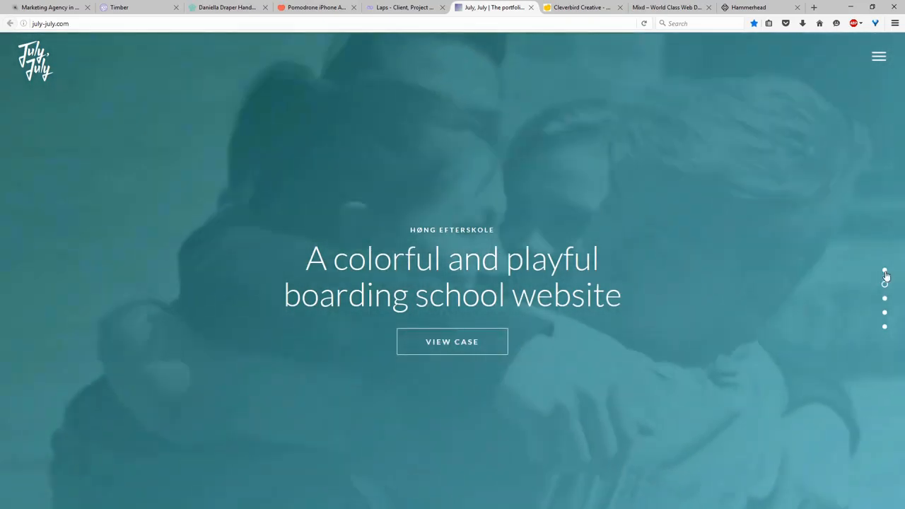
pyautogui.click(883, 270)
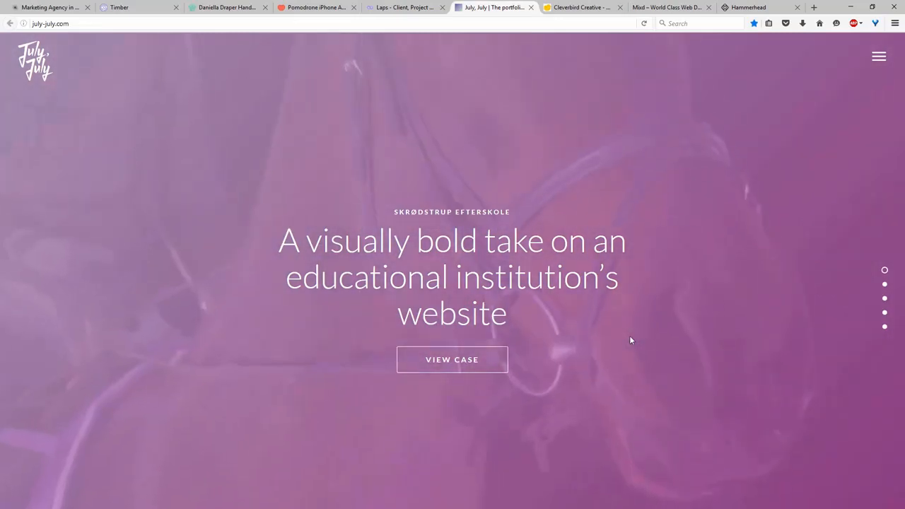
pyautogui.click(578, 9)
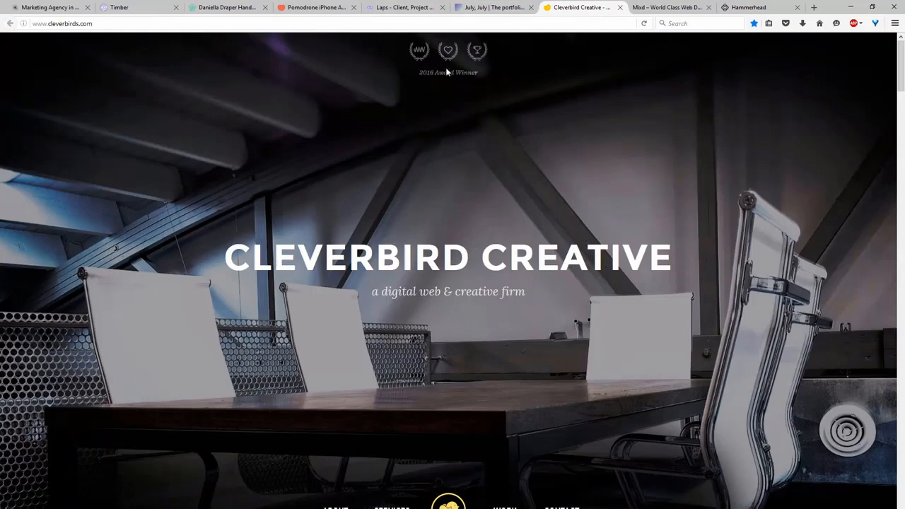
# - Scroll the Cleverbird Creative page through team, services and testimonials, then open the Mixd site
pyautogui.scroll(-3, 387, 333)
pyautogui.scroll(-6, 387, 333)
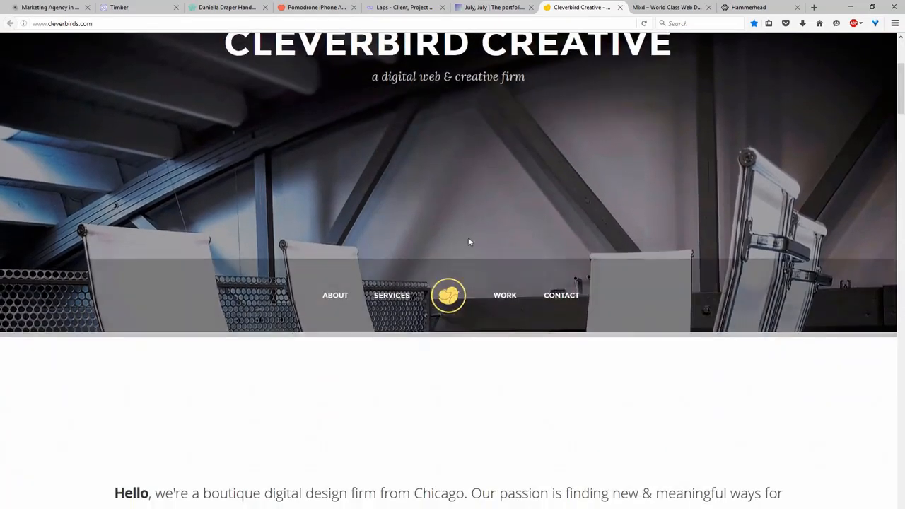
pyautogui.scroll(-1, 194, 244)
pyautogui.scroll(-3, 194, 244)
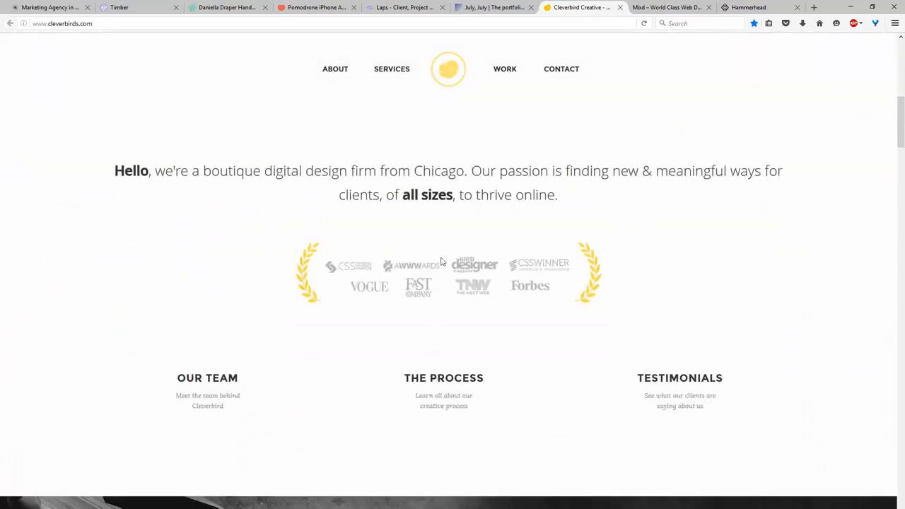
pyautogui.scroll(-5, 613, 267)
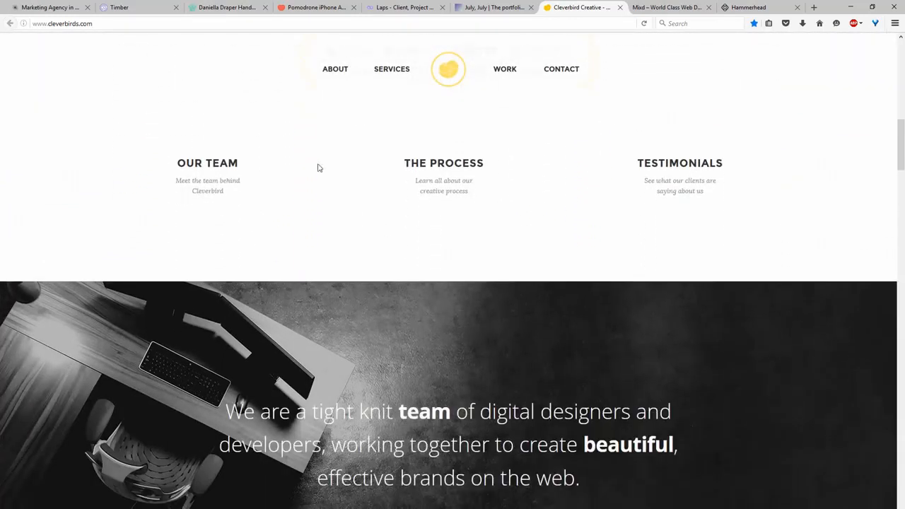
pyautogui.scroll(-5, 611, 200)
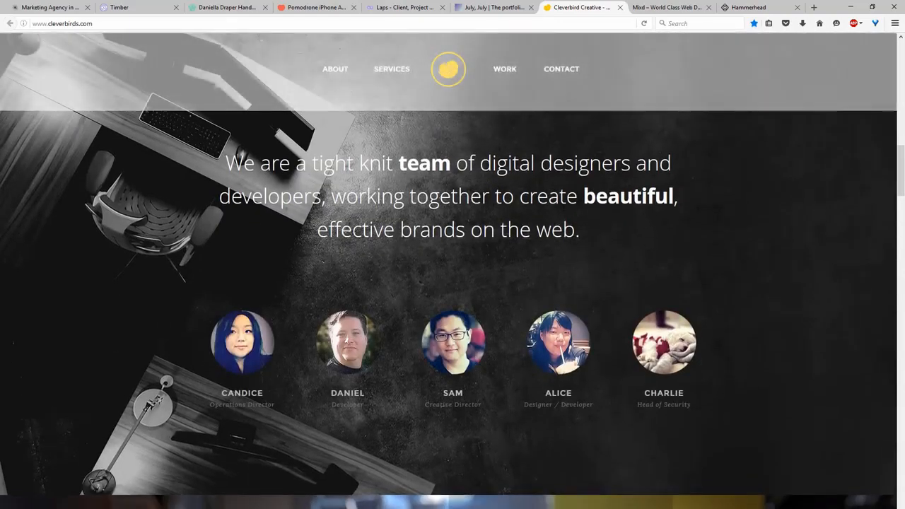
pyautogui.scroll(-10, 720, 258)
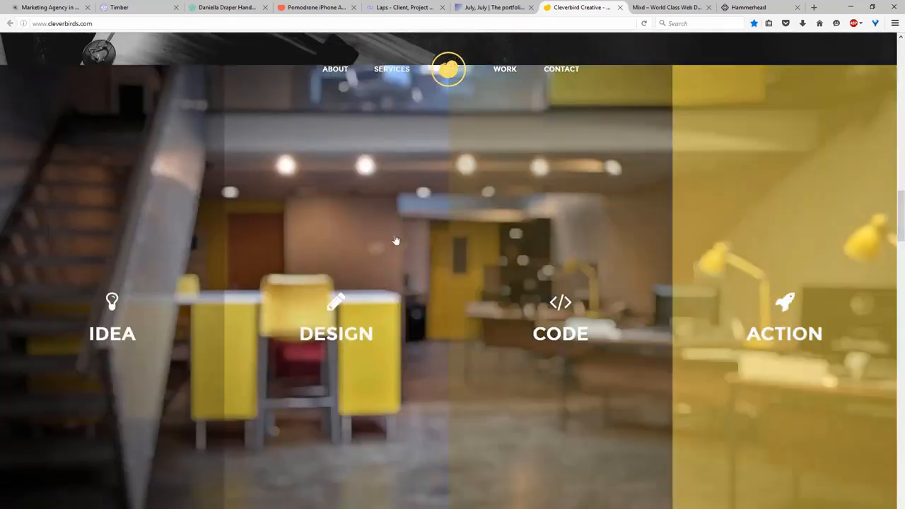
pyautogui.scroll(-7, 798, 307)
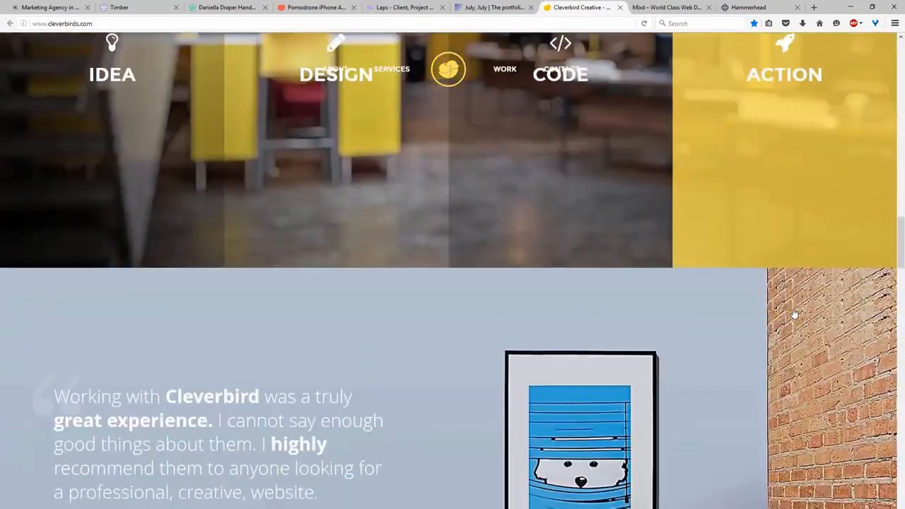
pyautogui.scroll(-3, 139, 267)
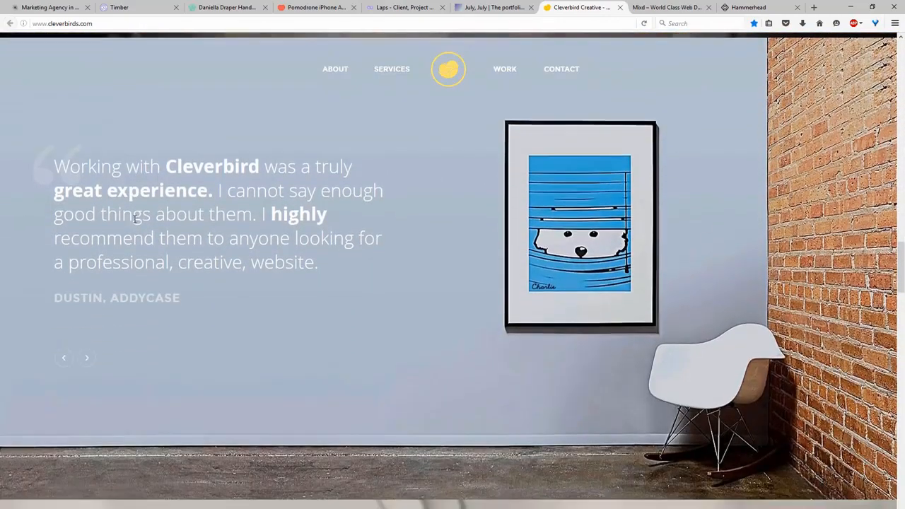
pyautogui.scroll(20, 396, 418)
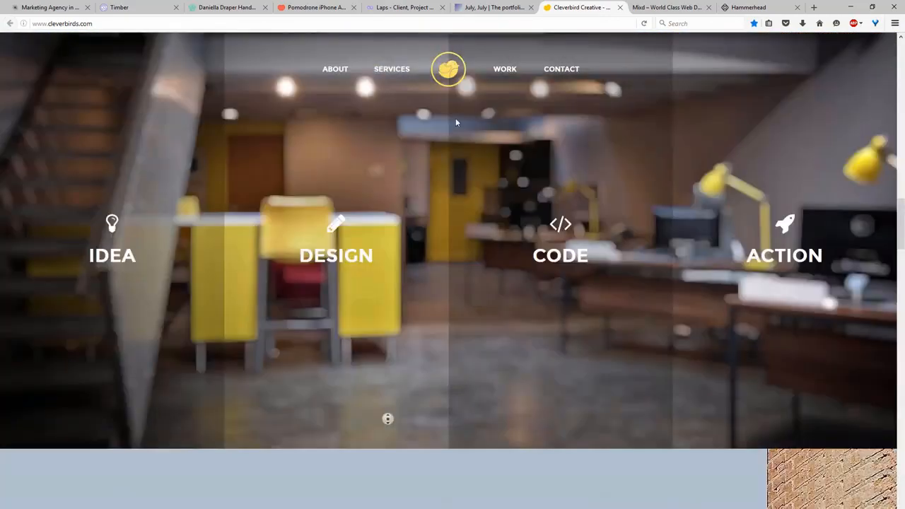
pyautogui.click(671, 7)
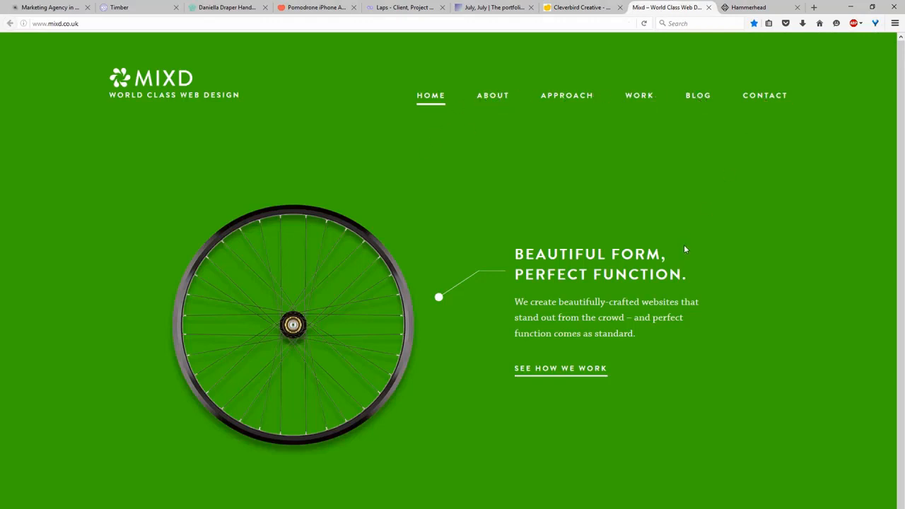
# - View Mixd's About and Approach pages, scrolling the Approach page, then switch to Hammerhead
pyautogui.click(493, 101)
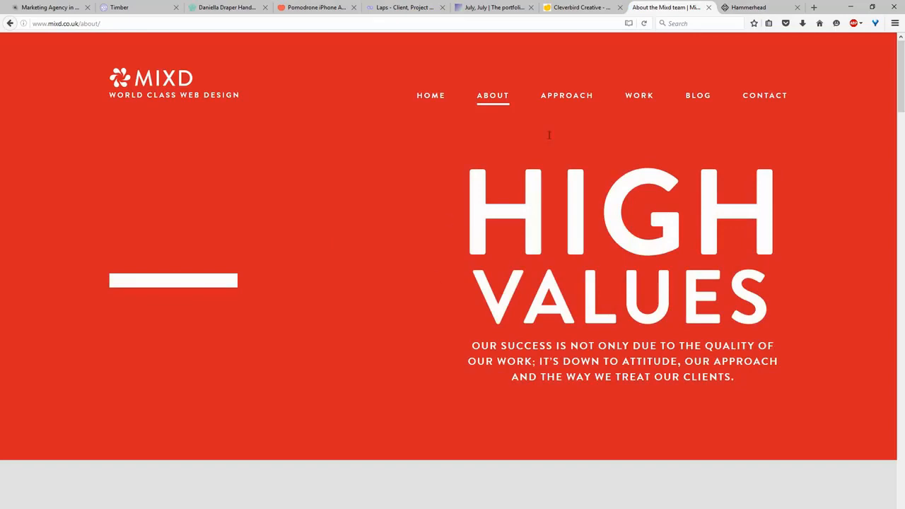
pyautogui.click(572, 100)
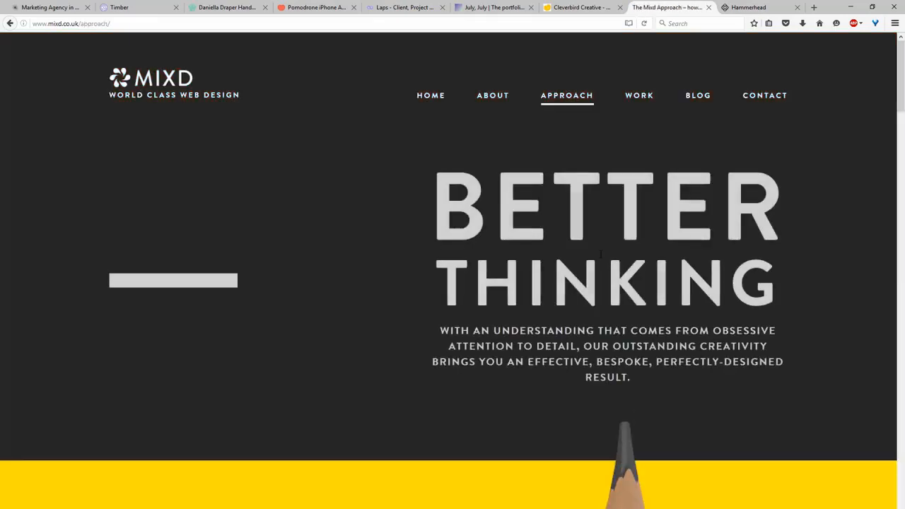
pyautogui.scroll(-6, 600, 254)
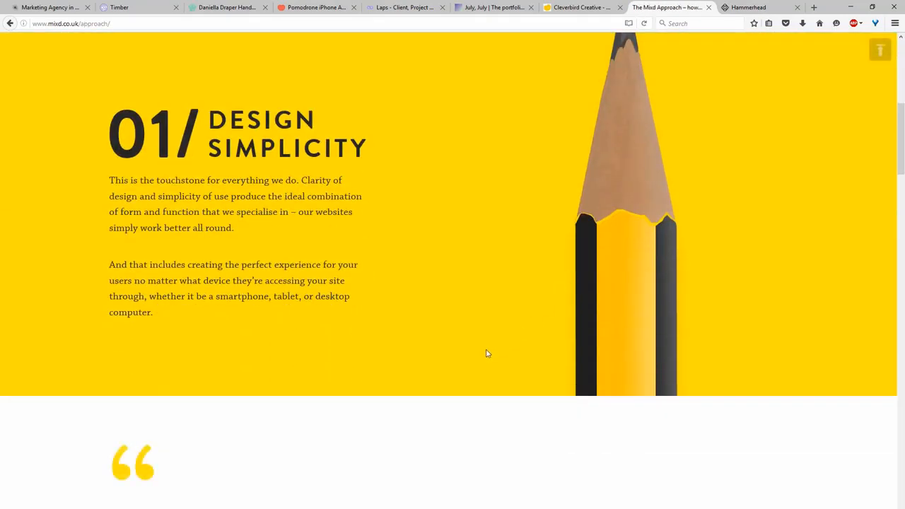
pyautogui.scroll(6, 486, 350)
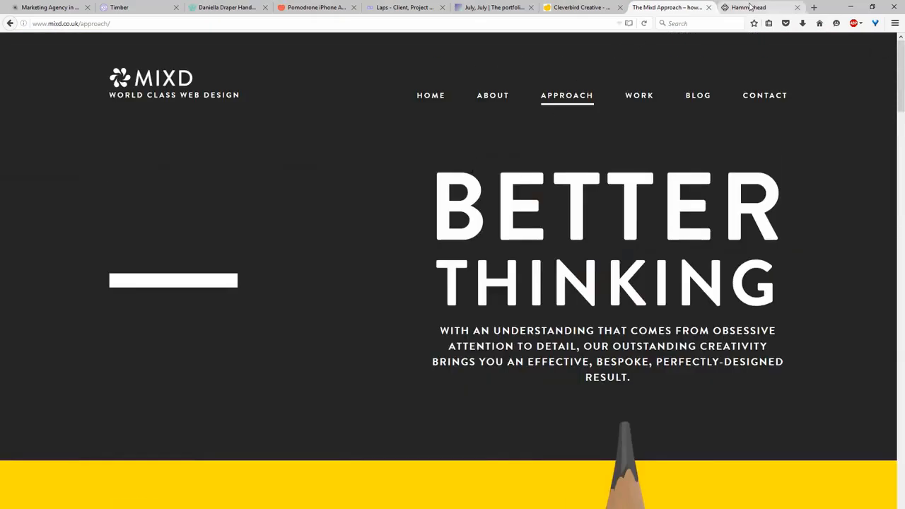
pyautogui.click(749, 7)
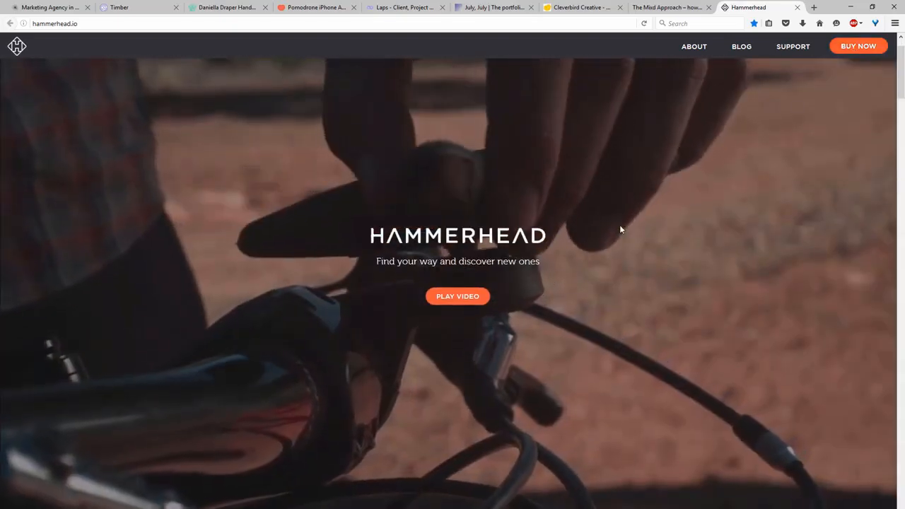
# - Scroll down the Hammerhead page's sections, then autoscroll back up to the hero video
pyautogui.scroll(-5, 621, 229)
pyautogui.scroll(-3, 621, 229)
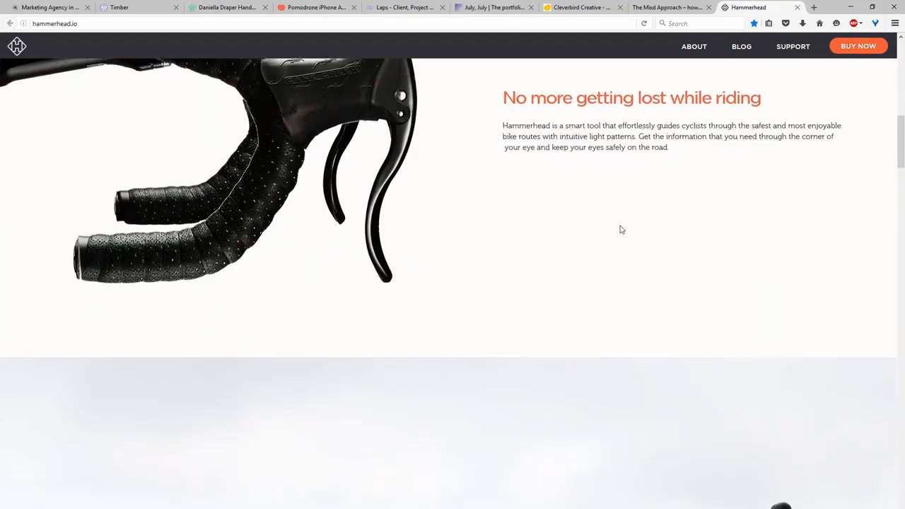
pyautogui.scroll(-5, 620, 229)
pyautogui.scroll(-8, 620, 229)
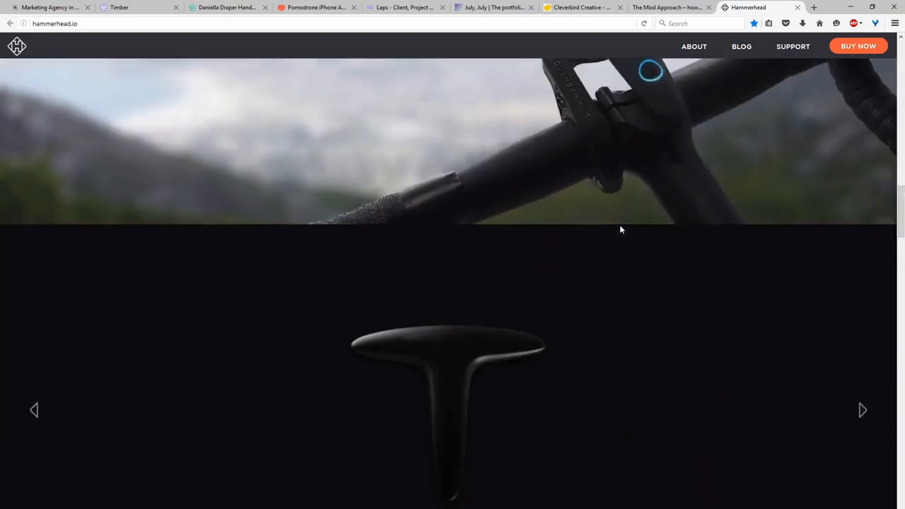
pyautogui.scroll(-10, 620, 229)
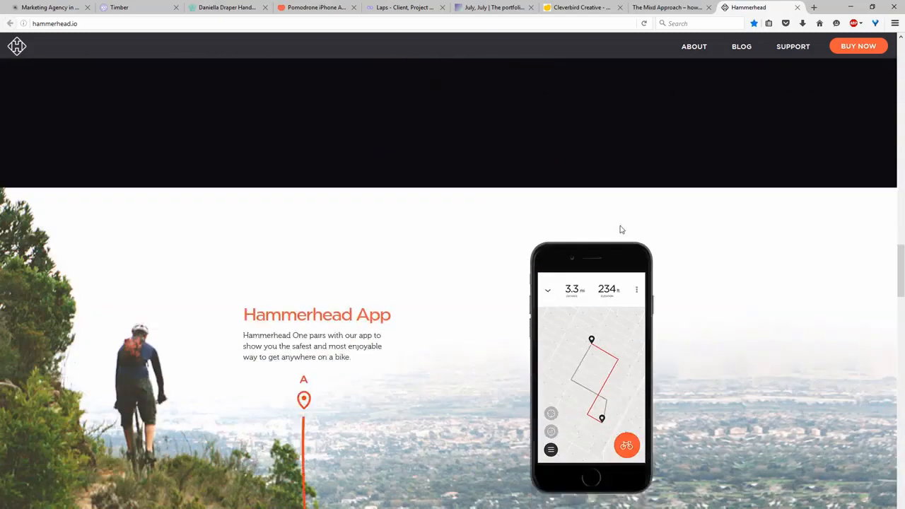
pyautogui.scroll(-3, 620, 229)
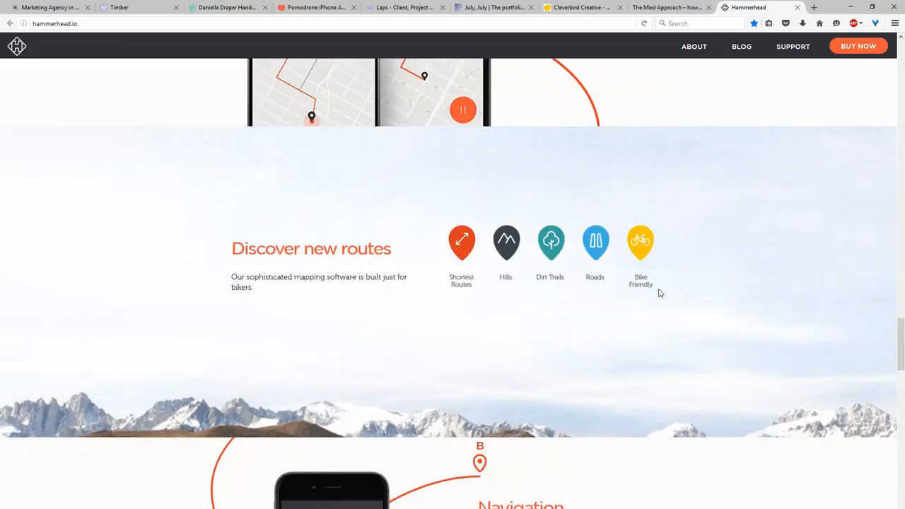
pyautogui.scroll(-4, 701, 399)
pyautogui.middleClick(700, 394)
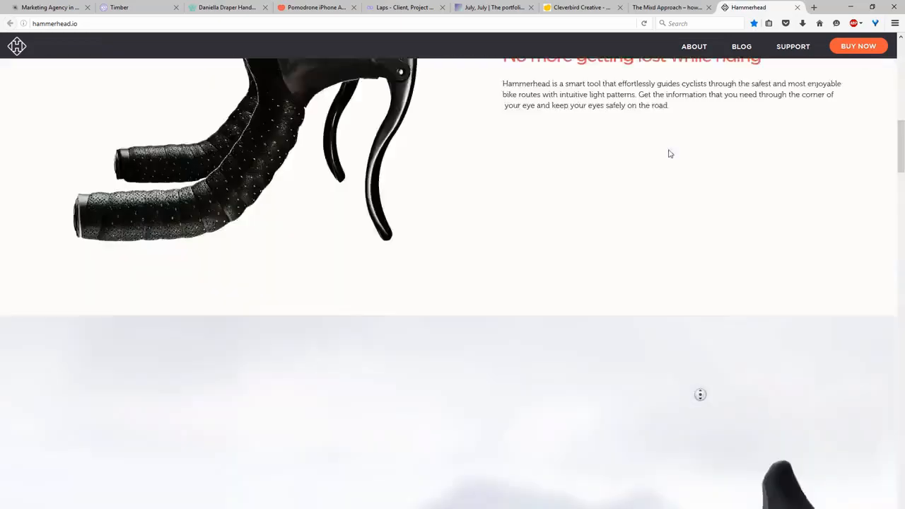
pyautogui.middleClick(461, 290)
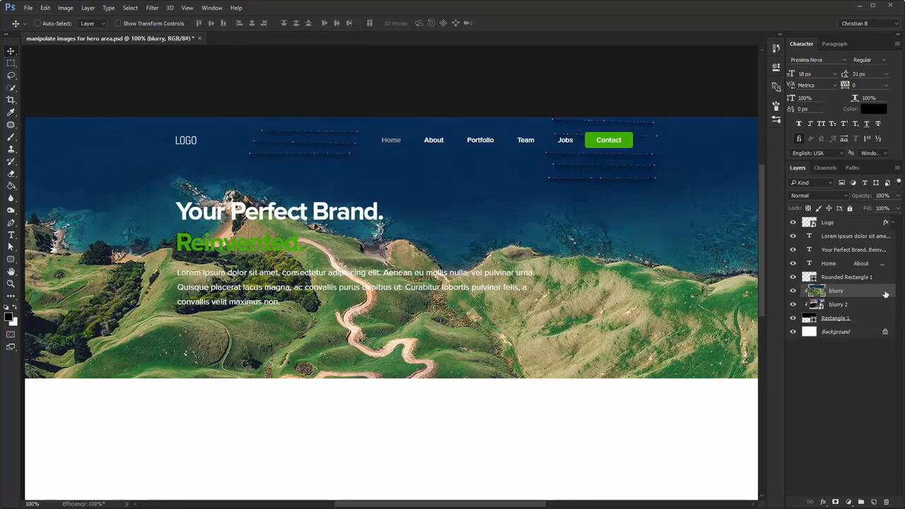
# - Make the blurry landscape a smart object, apply Gaussian Blur at radius 13, then start raising it
pyautogui.rightClick(856, 292)
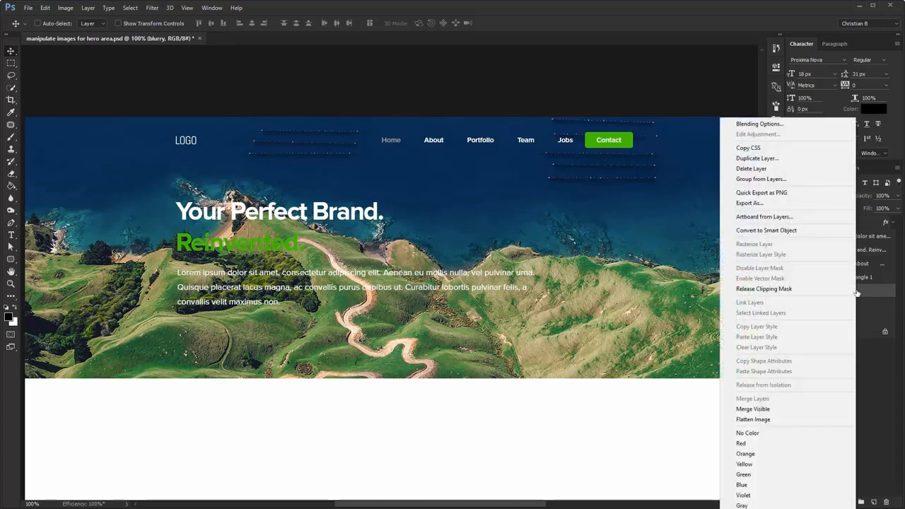
pyautogui.click(823, 233)
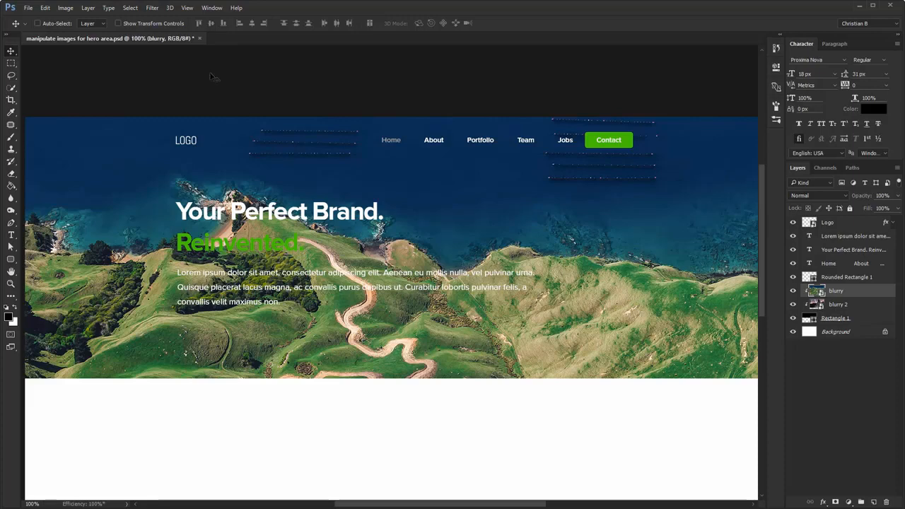
pyautogui.click(152, 8)
pyautogui.moveTo(213, 116)
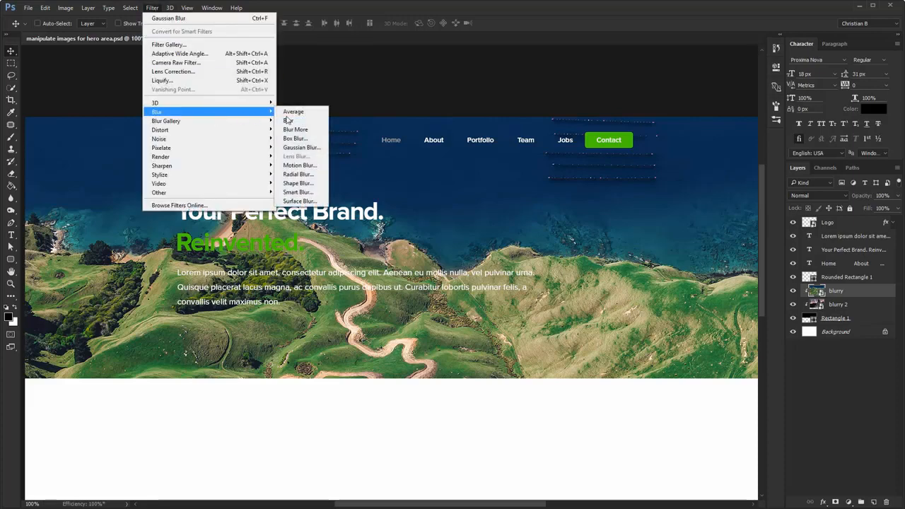
pyautogui.click(300, 148)
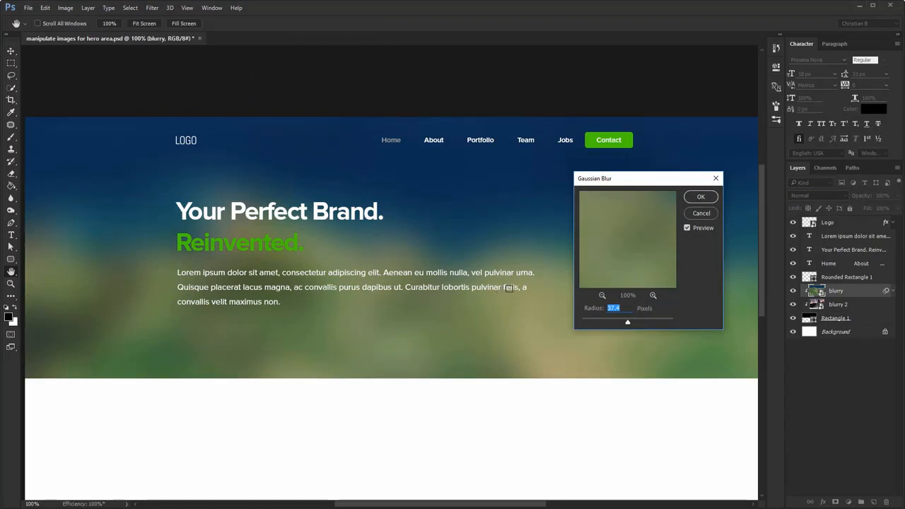
pyautogui.moveTo(611, 323)
pyautogui.mouseDown()
pyautogui.moveTo(600, 326)
pyautogui.moveTo(620, 323)
pyautogui.mouseUp()
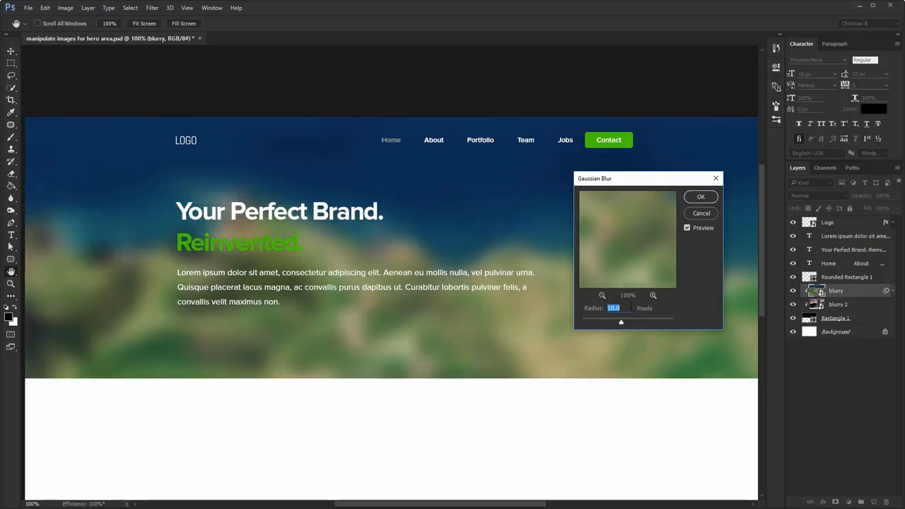
pyautogui.write('13')
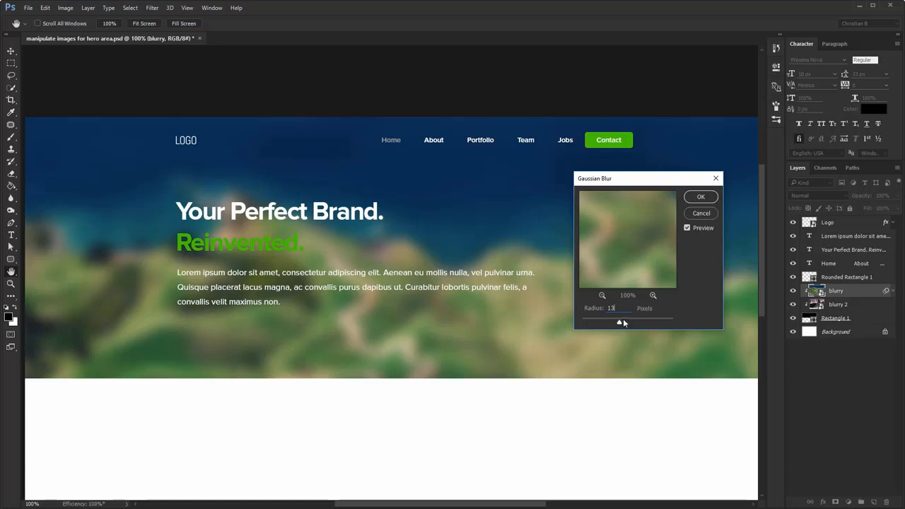
pyautogui.click(700, 196)
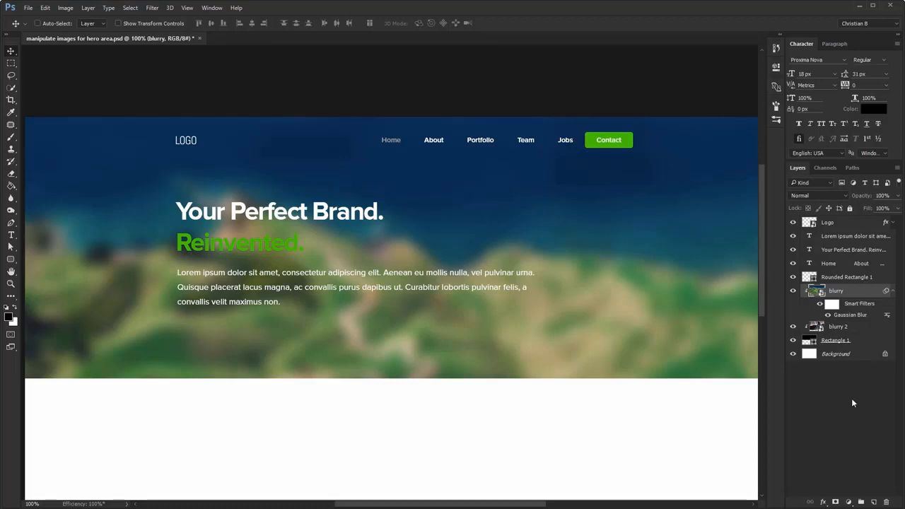
pyautogui.doubleClick(850, 314)
pyautogui.moveTo(626, 322)
pyautogui.mouseDown()
pyautogui.moveTo(655, 320)
pyautogui.moveTo(640, 323)
pyautogui.mouseUp()
# - Apply the heavier blur, try Darken and Vivid Light blending, then return to Normal
pyautogui.click(693, 199)
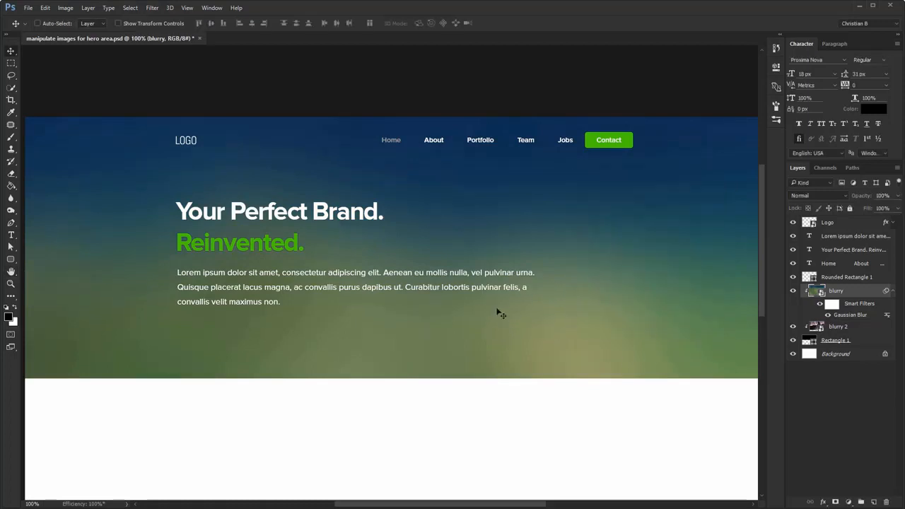
pyautogui.click(817, 195)
pyautogui.click(802, 227)
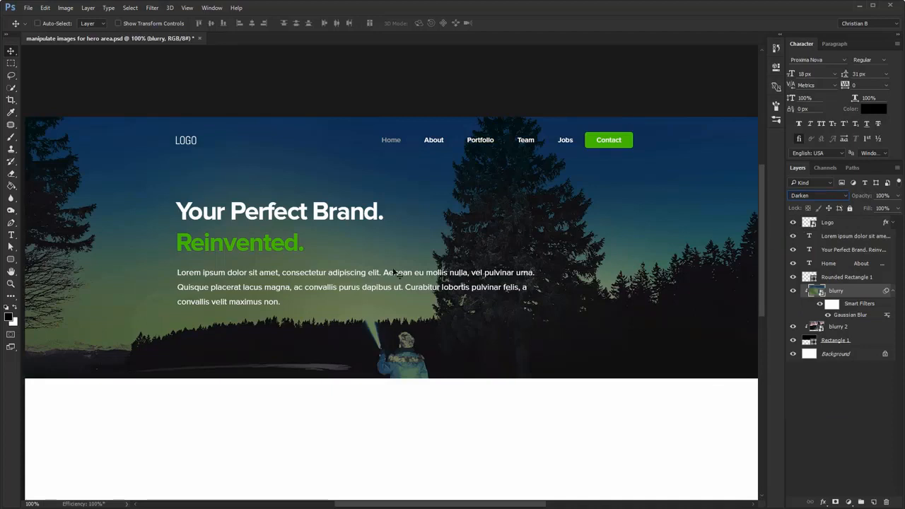
pyautogui.click(835, 197)
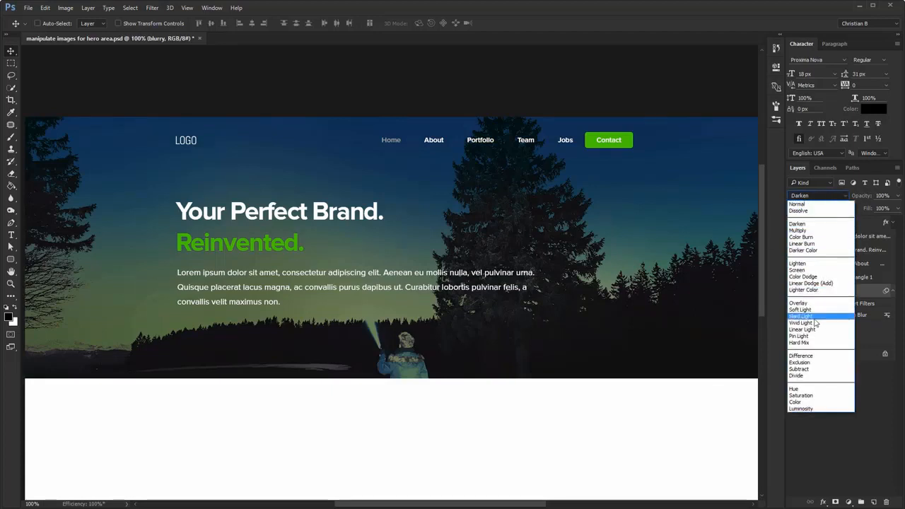
pyautogui.click(801, 322)
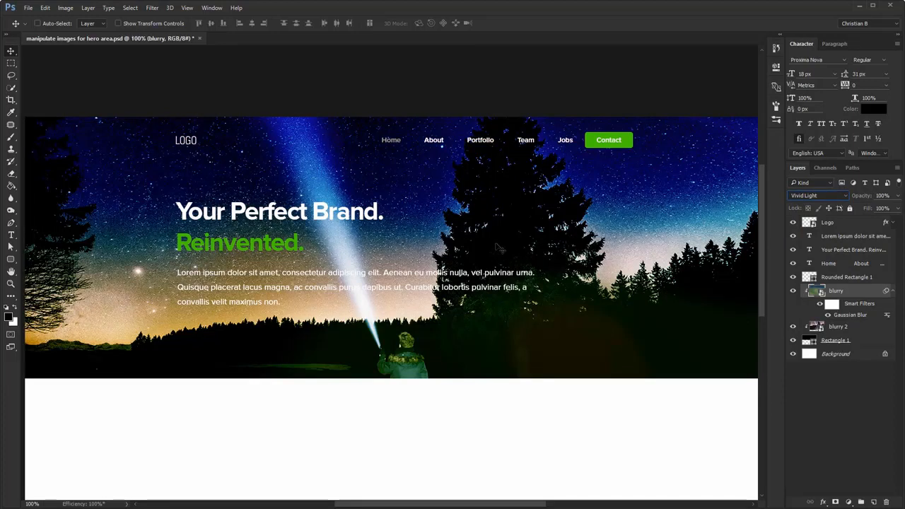
pyautogui.click(800, 197)
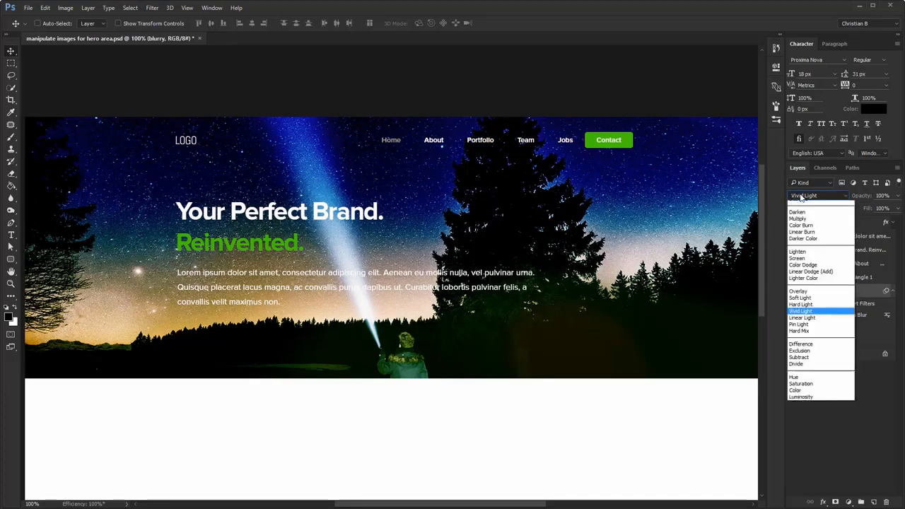
pyautogui.click(806, 206)
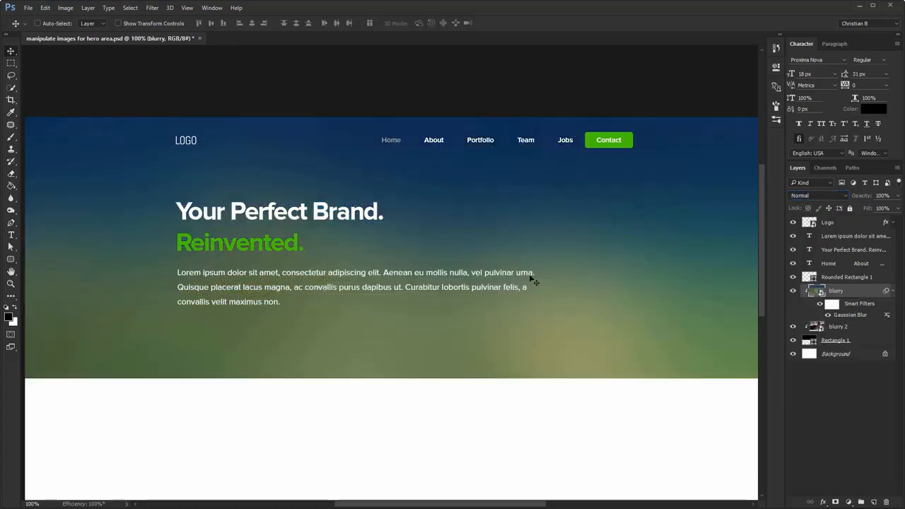
# - Compare the Gaussian Blur on and off, lower it to a light blur, then switch it off
pyautogui.click(828, 316)
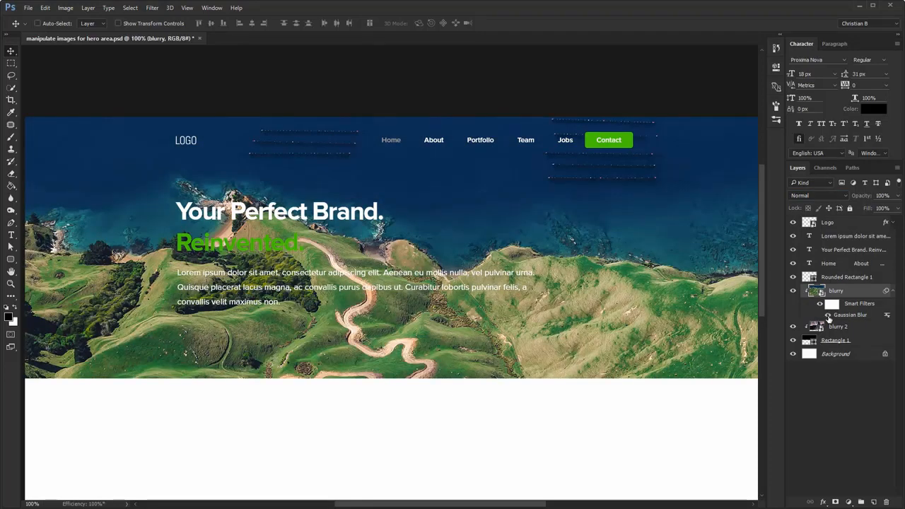
pyautogui.click(827, 315)
pyautogui.click(828, 316)
pyautogui.click(828, 316)
pyautogui.doubleClick(838, 315)
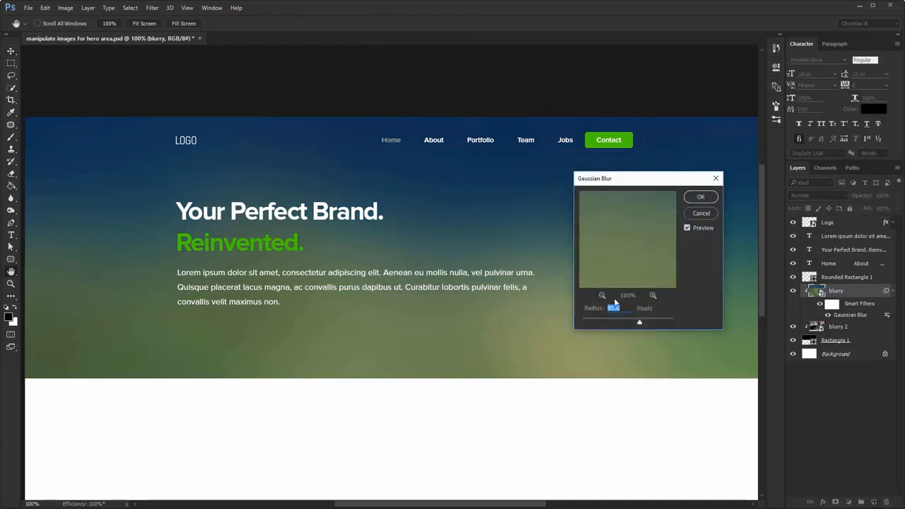
pyautogui.moveTo(603, 324)
pyautogui.mouseDown()
pyautogui.moveTo(594, 323)
pyautogui.moveTo(606, 323)
pyautogui.mouseUp()
pyautogui.click(700, 197)
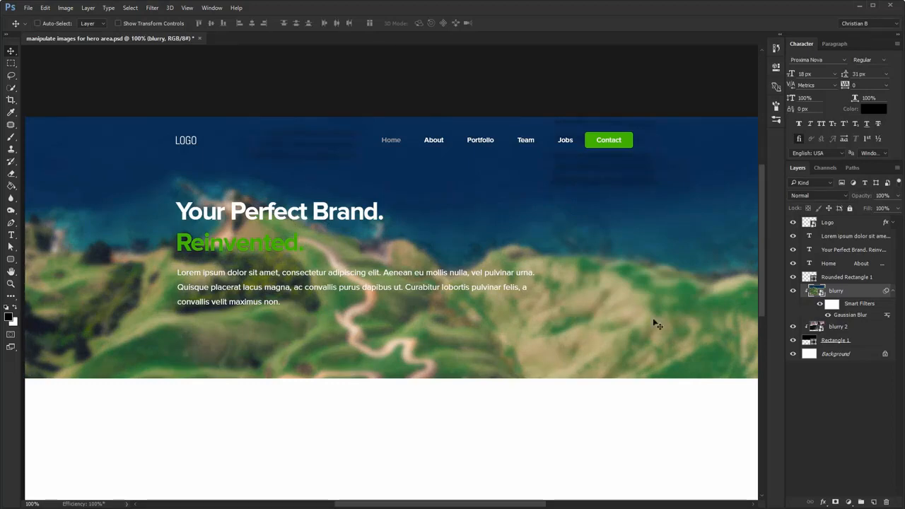
pyautogui.click(820, 316)
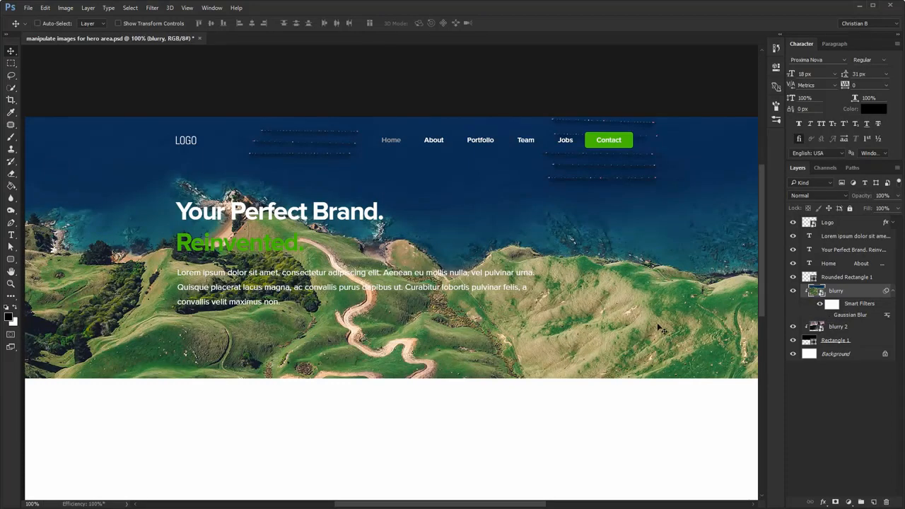
pyautogui.click(847, 503)
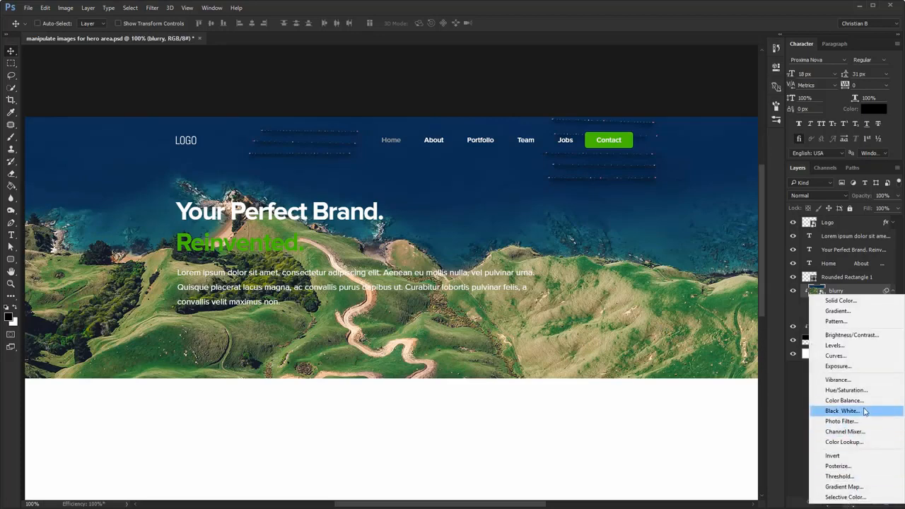
# - Add a Black & White adjustment layer and set up a soft brush at 0% hardness
pyautogui.click(842, 410)
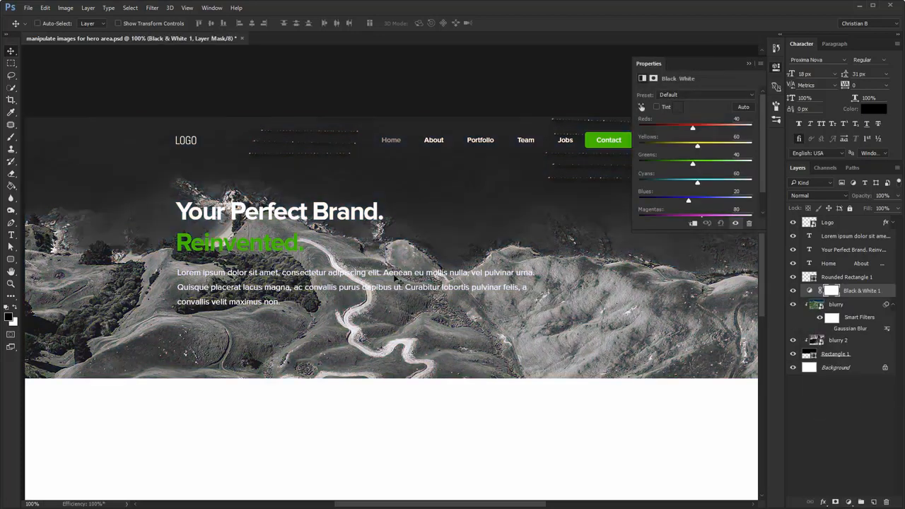
pyautogui.click(775, 72)
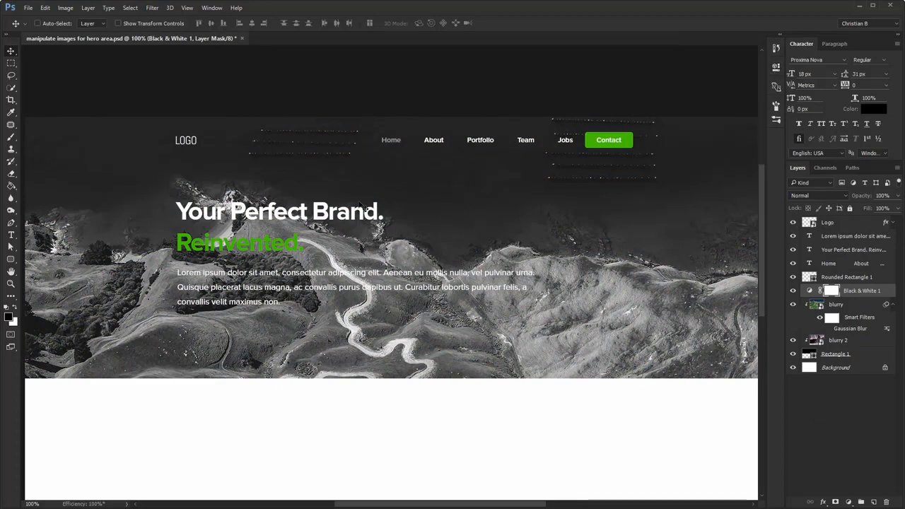
pyautogui.press('b')
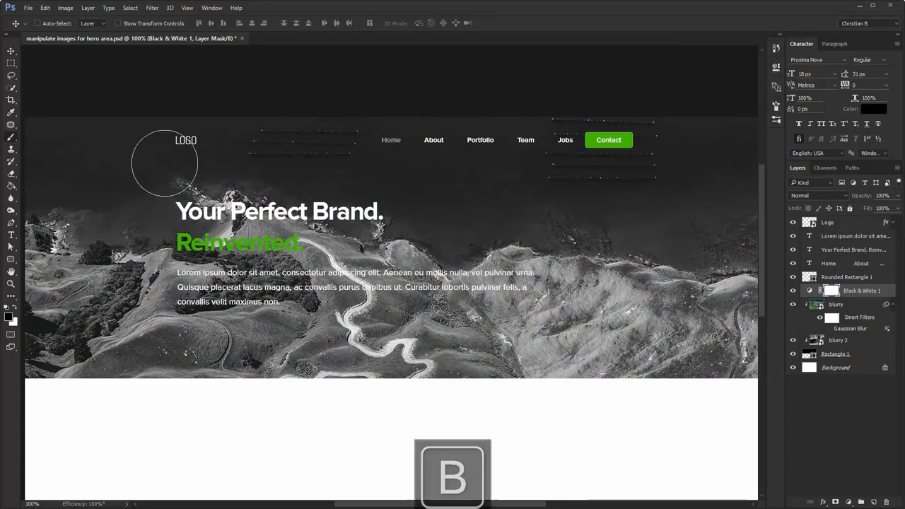
pyautogui.click(44, 25)
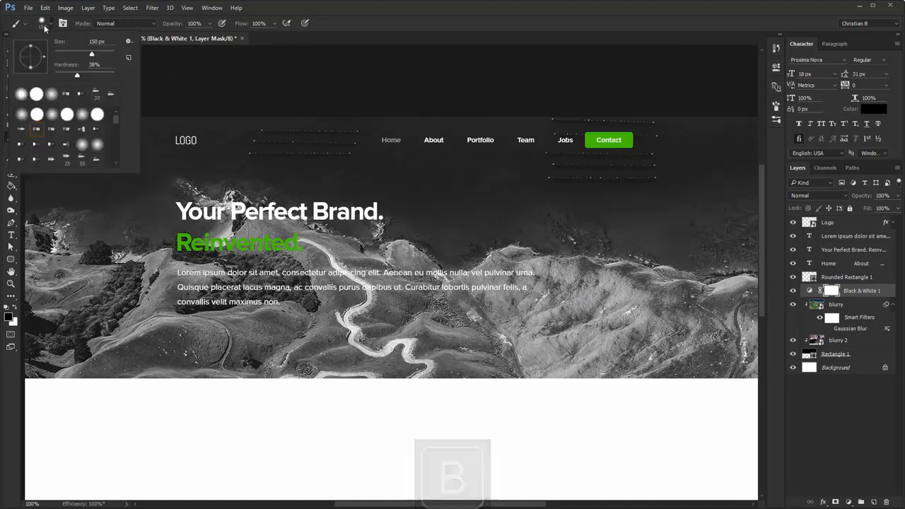
pyautogui.moveTo(71, 73); pyautogui.dragTo(43, 76)
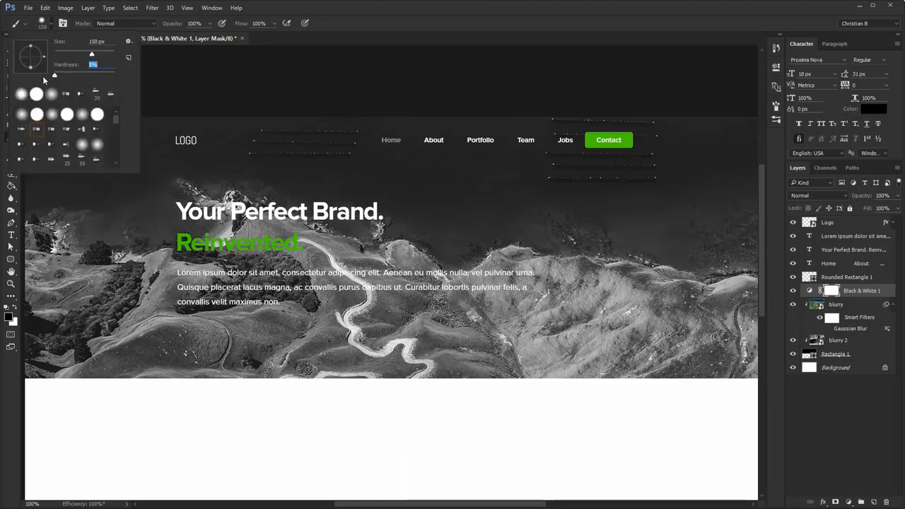
# - Paint black on the mask over the sea and left shoreline to restore the blue water
pyautogui.moveTo(419, 153)
pyautogui.mouseDown()
pyautogui.moveTo(189, 135)
pyautogui.moveTo(48, 137)
pyautogui.moveTo(79, 164)
pyautogui.moveTo(37, 147)
pyautogui.moveTo(541, 165)
pyautogui.moveTo(346, 117)
pyautogui.moveTo(705, 140)
pyautogui.moveTo(772, 165)
pyautogui.moveTo(506, 176)
pyautogui.moveTo(663, 204)
pyautogui.mouseUp()
pyautogui.moveTo(646, 172); pyautogui.dragTo(578, 169)
pyautogui.moveTo(622, 144)
pyautogui.mouseDown()
pyautogui.moveTo(684, 208)
pyautogui.moveTo(668, 226)
pyautogui.moveTo(678, 227)
pyautogui.moveTo(603, 218)
pyautogui.mouseUp()
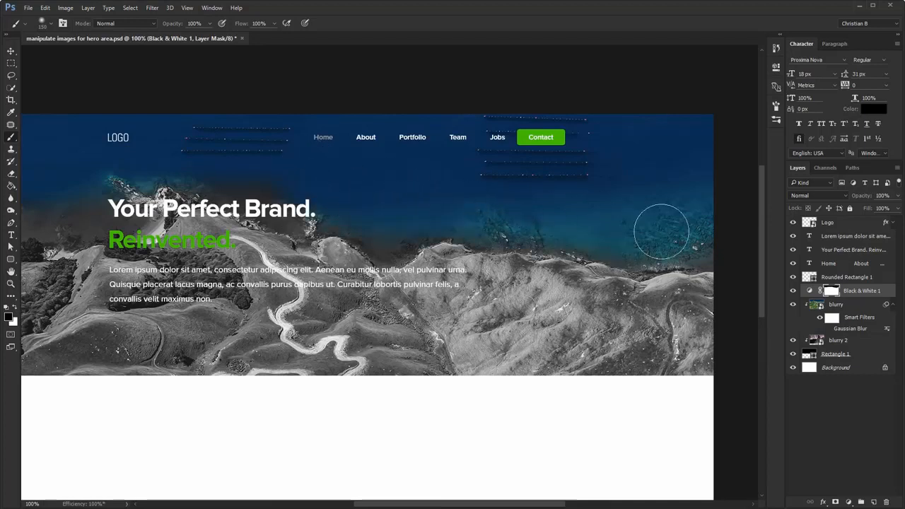
pyautogui.moveTo(232, 160); pyautogui.dragTo(350, 181)
pyautogui.moveTo(169, 234); pyautogui.dragTo(214, 228)
pyautogui.moveTo(131, 209); pyautogui.dragTo(83, 212)
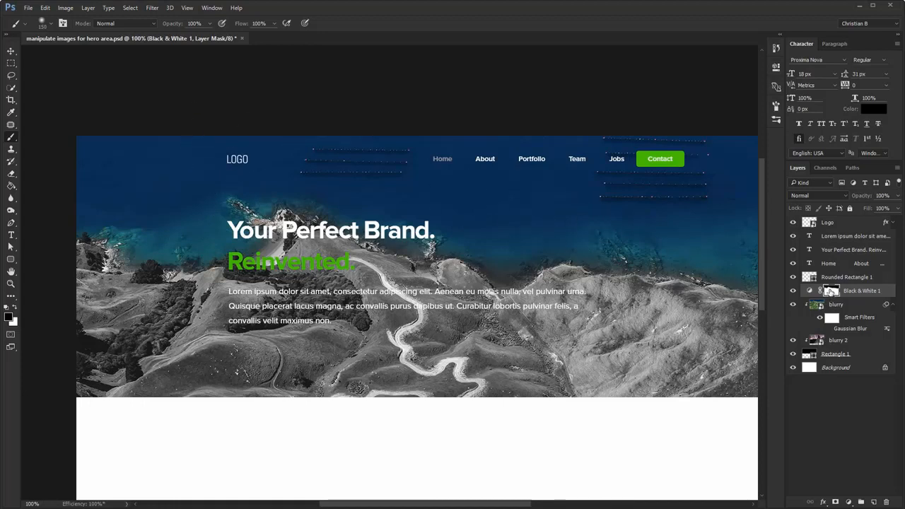
# - Replace the Black & White mask with a fresh one and fill a rectangle around 'Reinvented.' to restore its colour
pyautogui.rightClick(831, 290)
pyautogui.click(826, 311)
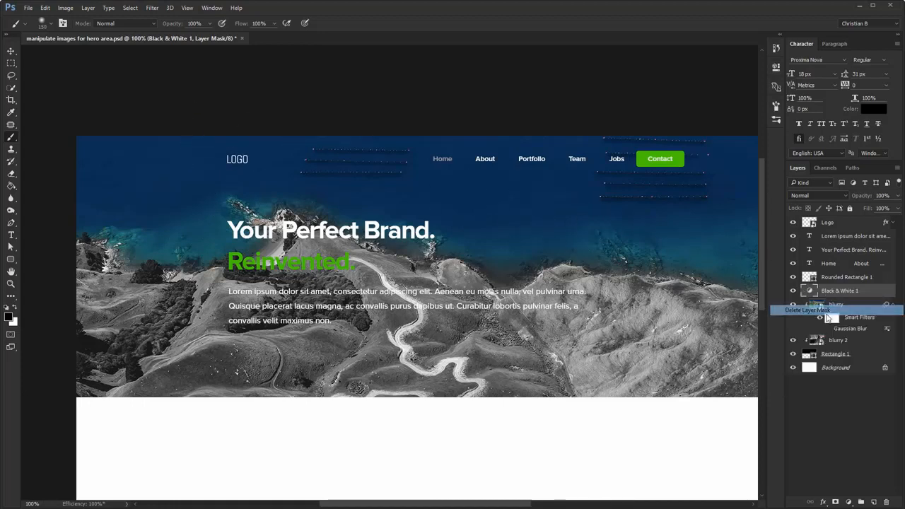
pyautogui.click(835, 502)
pyautogui.press('m')
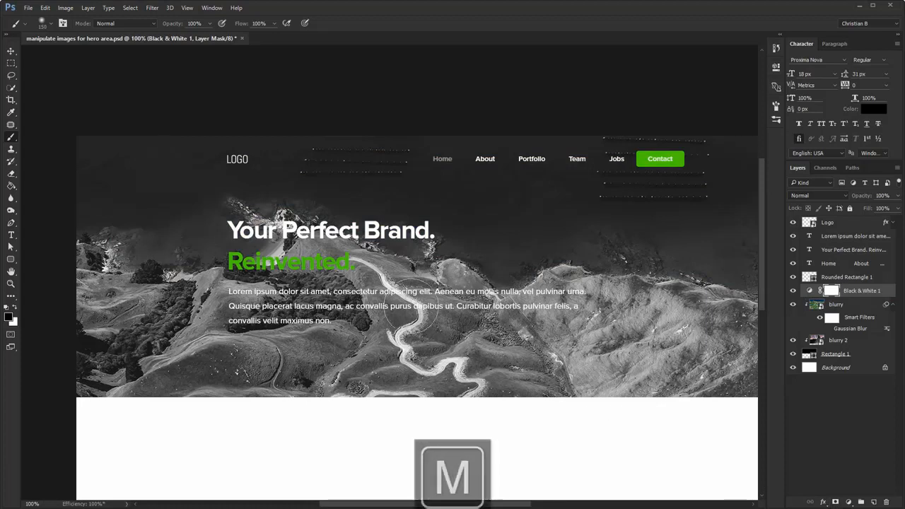
pyautogui.moveTo(222, 244); pyautogui.dragTo(358, 274)
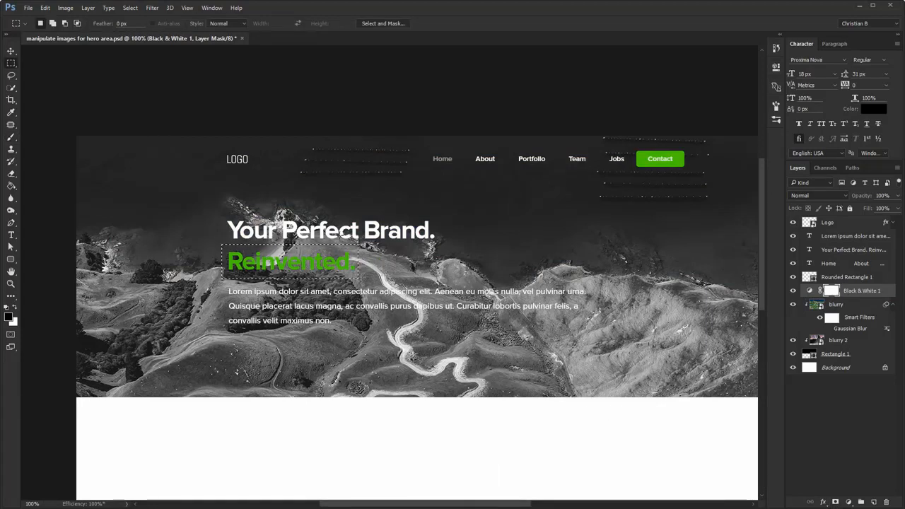
pyautogui.press('g')
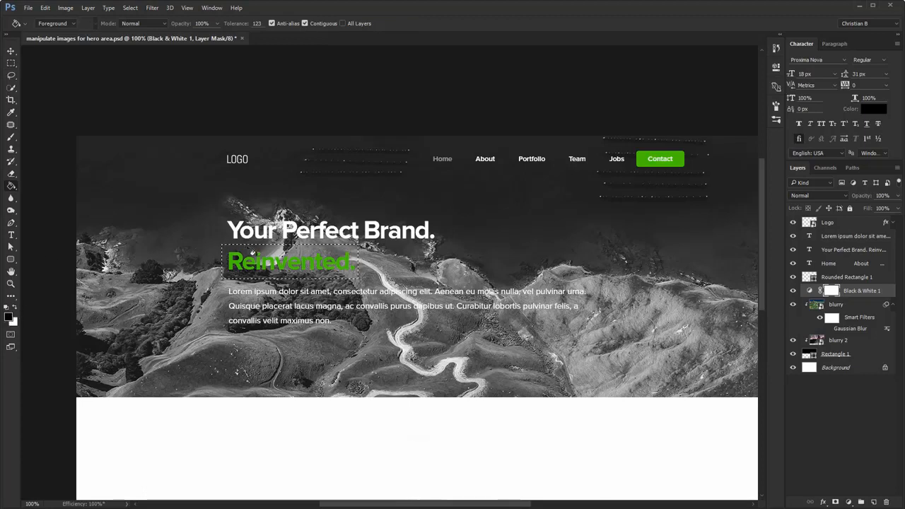
pyautogui.click(254, 255)
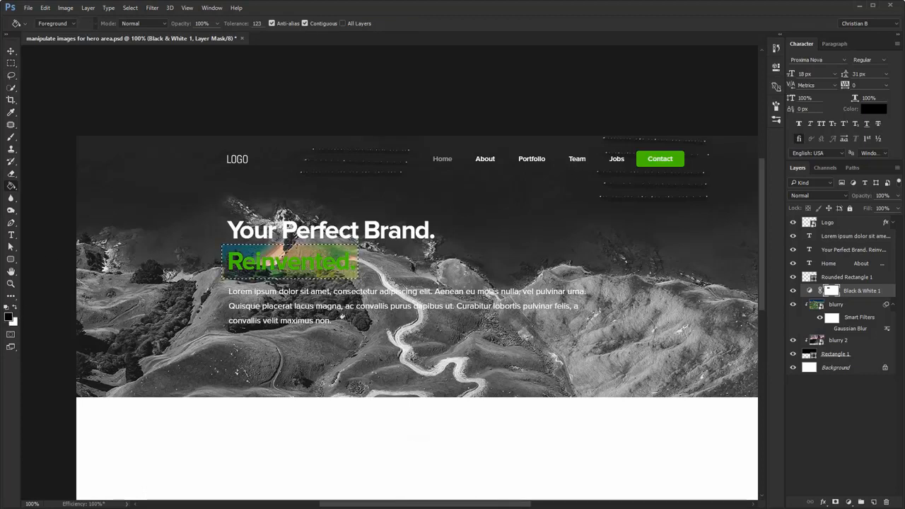
pyautogui.hotkey('ctrl', 'd')
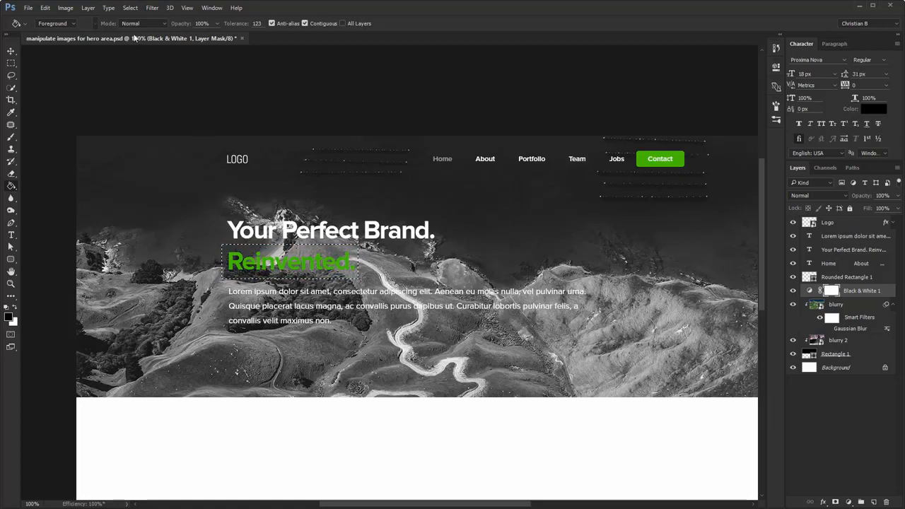
# - Redo the mask fill around 'Reinvented.' using a 20 px feathered selection
pyautogui.press('m')
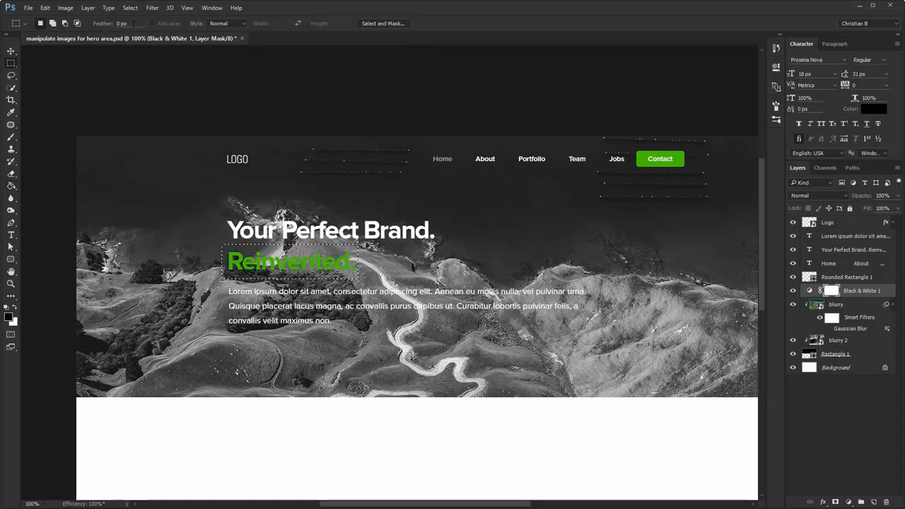
pyautogui.hotkey('ctrl', 'd')
pyautogui.write('20')
pyautogui.press('Return')
pyautogui.moveTo(217, 241); pyautogui.dragTo(368, 277)
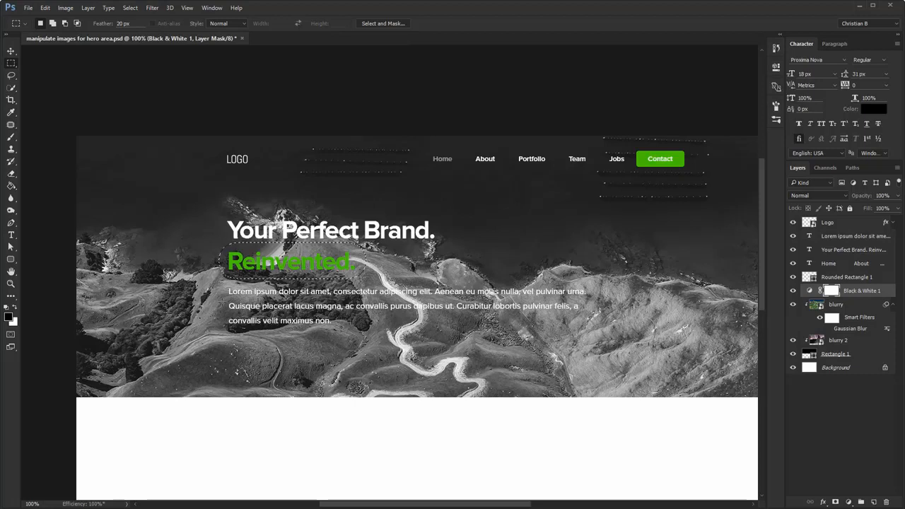
pyautogui.press('g')
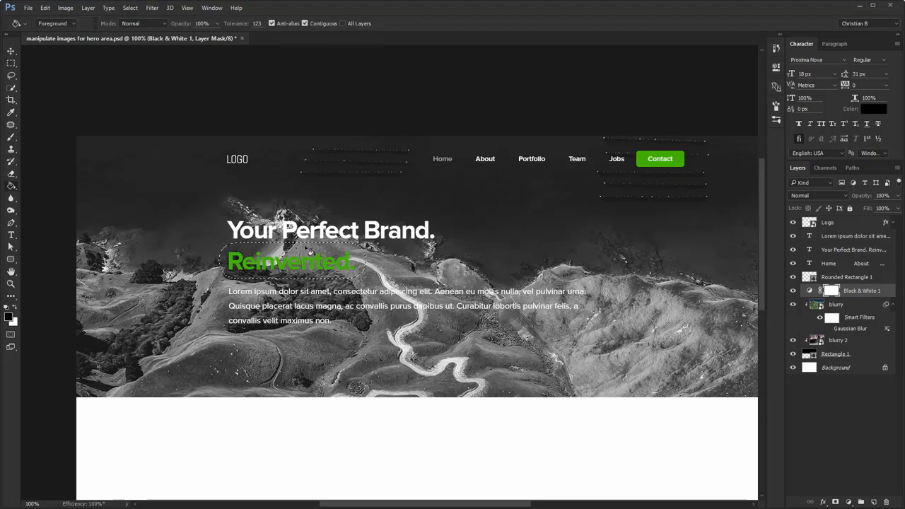
pyautogui.click(309, 251)
pyautogui.hotkey('ctrl', 'd')
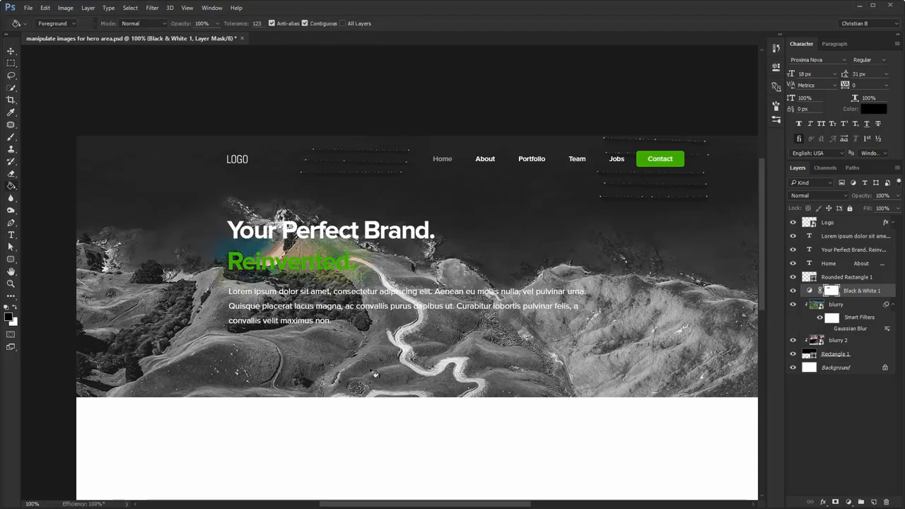
# - Hide the Black & White 1 adjustment layer so the whole landscape shows in full colour
pyautogui.hotkey('ctrl', 'space')
pyautogui.moveTo(253, 249); pyautogui.dragTo(329, 249)
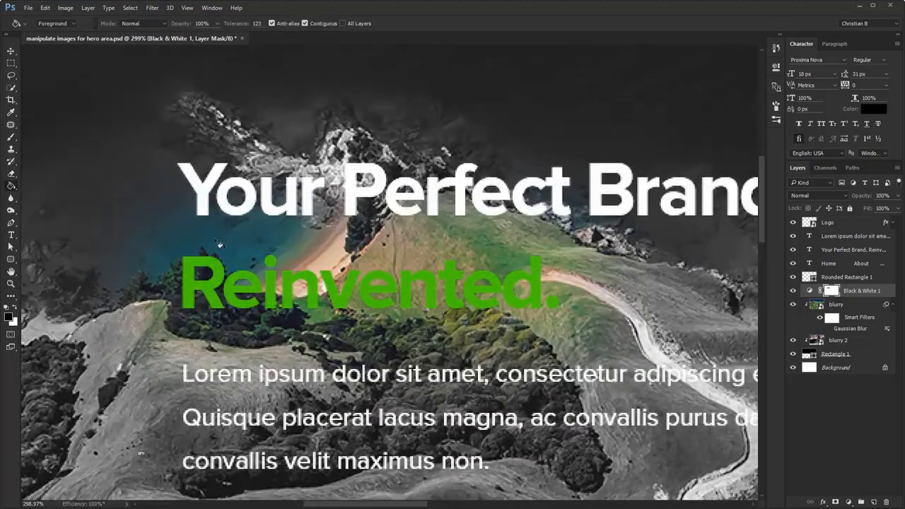
pyautogui.hotkey('ctrl', '1')
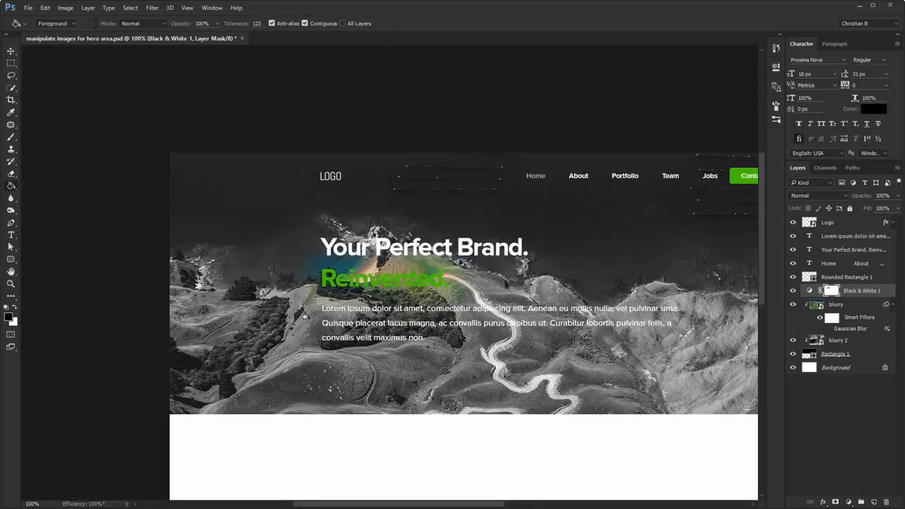
pyautogui.press('space')
pyautogui.moveTo(392, 261); pyautogui.dragTo(264, 231)
pyautogui.press('v')
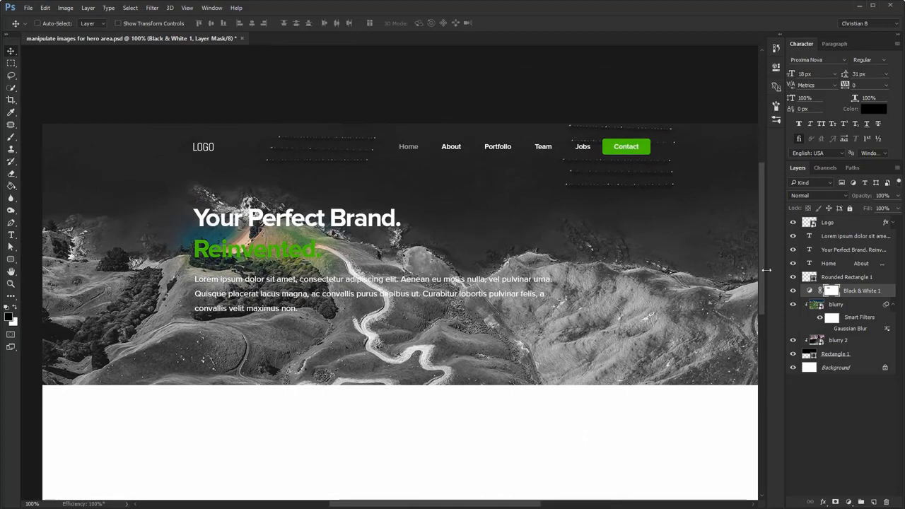
pyautogui.click(793, 290)
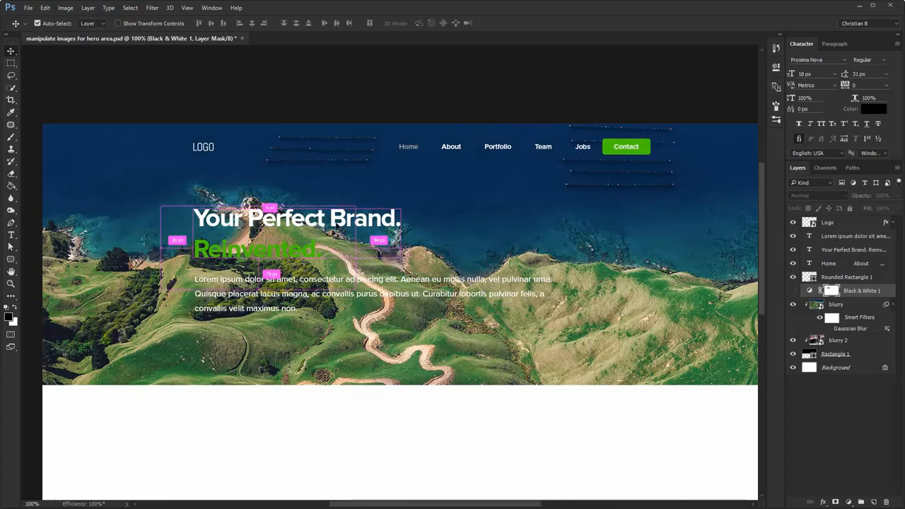
# - Add a black Drop Shadow effect to the 'Your Perfect Brand. Reinvented.' headline layer
pyautogui.keyDown('ctrl'); pyautogui.click(338, 225); pyautogui.keyUp('ctrl')
pyautogui.click(823, 501)
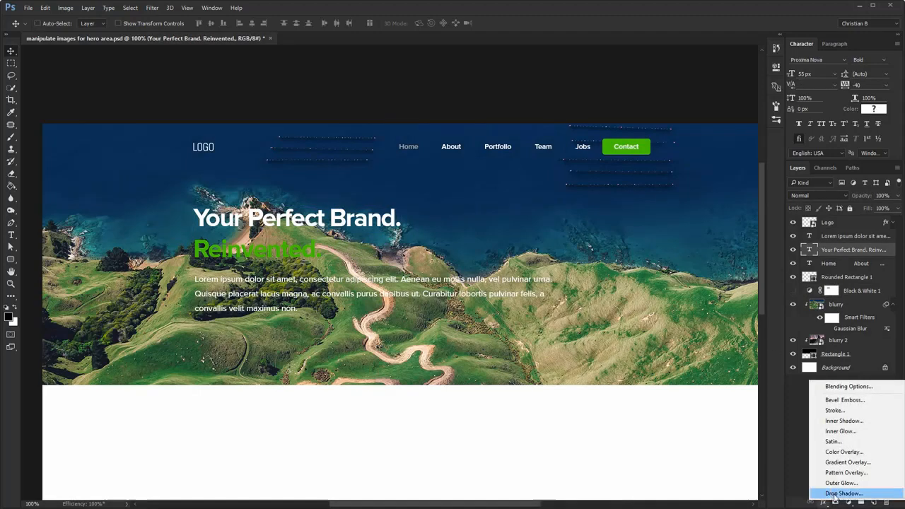
pyautogui.click(829, 493)
pyautogui.click(734, 199)
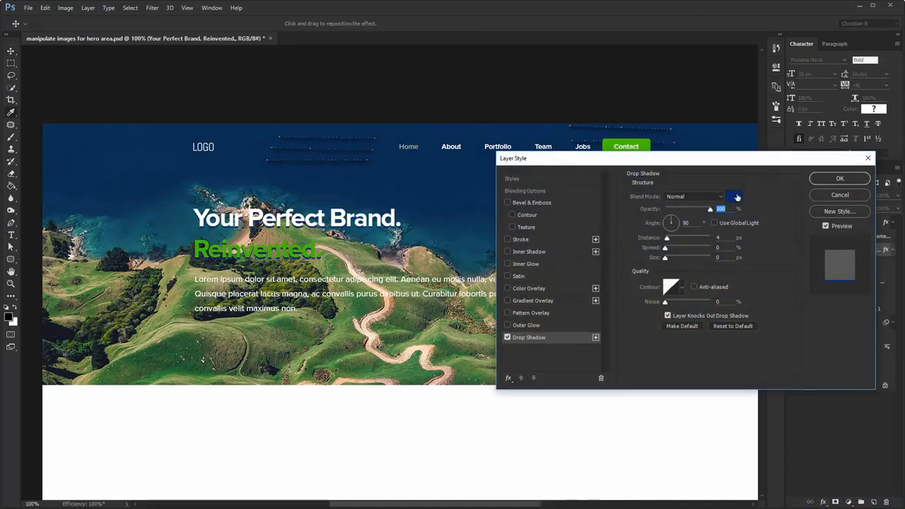
pyautogui.moveTo(505, 269); pyautogui.dragTo(429, 330)
pyautogui.click(645, 204)
# - Set the shadow to Multiply, 65% opacity, 2 px distance and 6 px size, and apply it
pyautogui.click(682, 197)
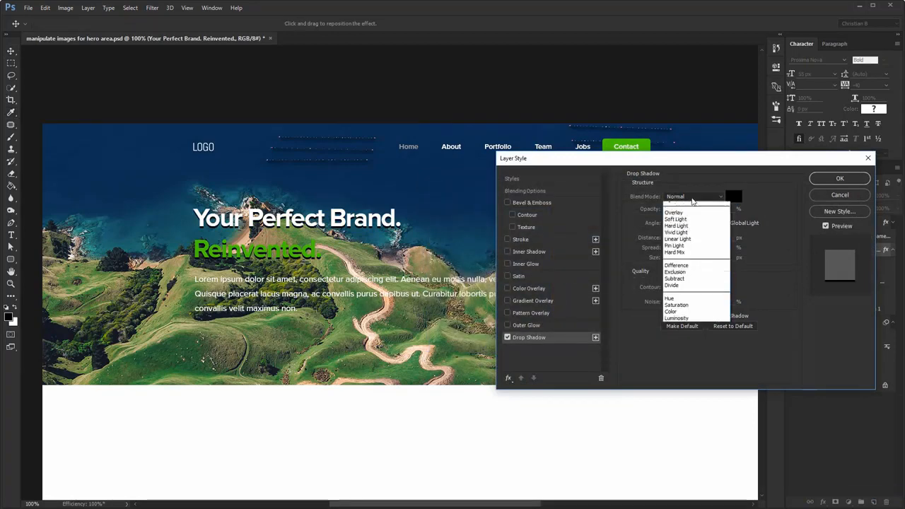
pyautogui.click(690, 227)
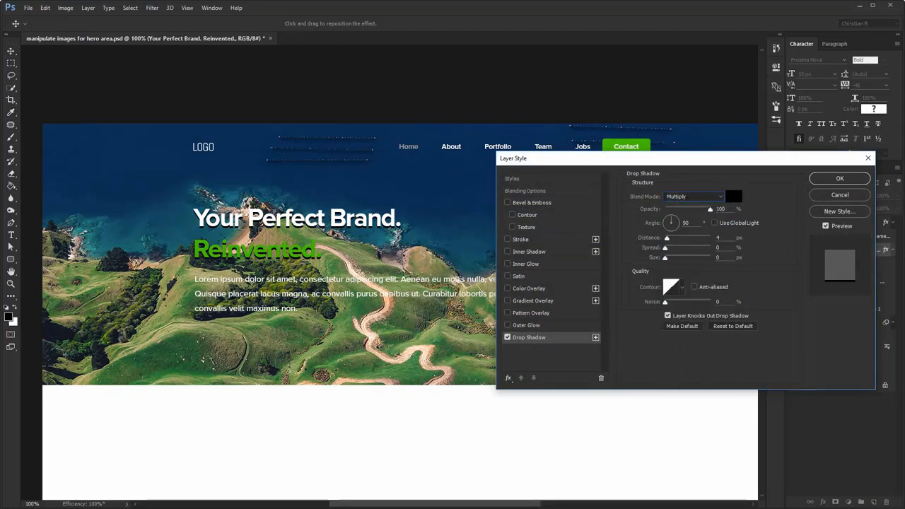
pyautogui.moveTo(710, 209); pyautogui.dragTo(692, 209)
pyautogui.doubleClick(727, 209)
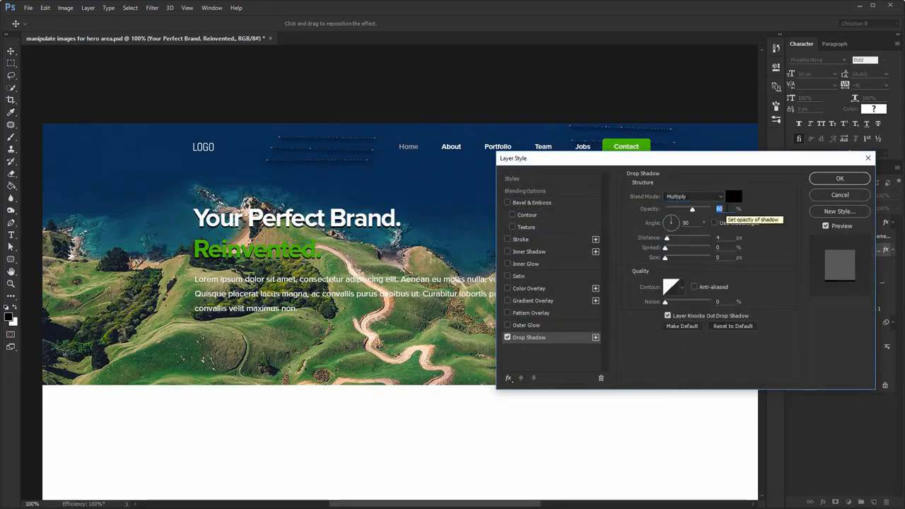
pyautogui.write('65')
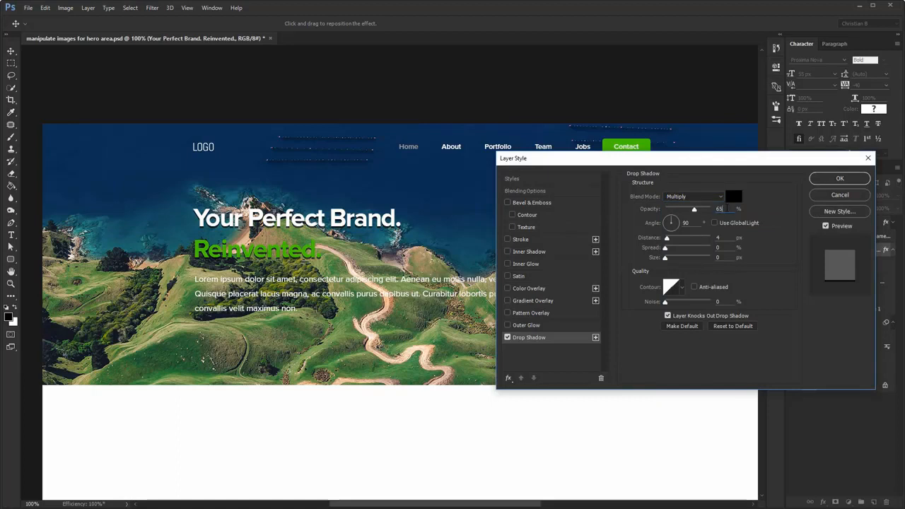
pyautogui.doubleClick(719, 238)
pyautogui.write('2')
pyautogui.press('Tab')
pyautogui.press('Tab')
pyautogui.write('6')
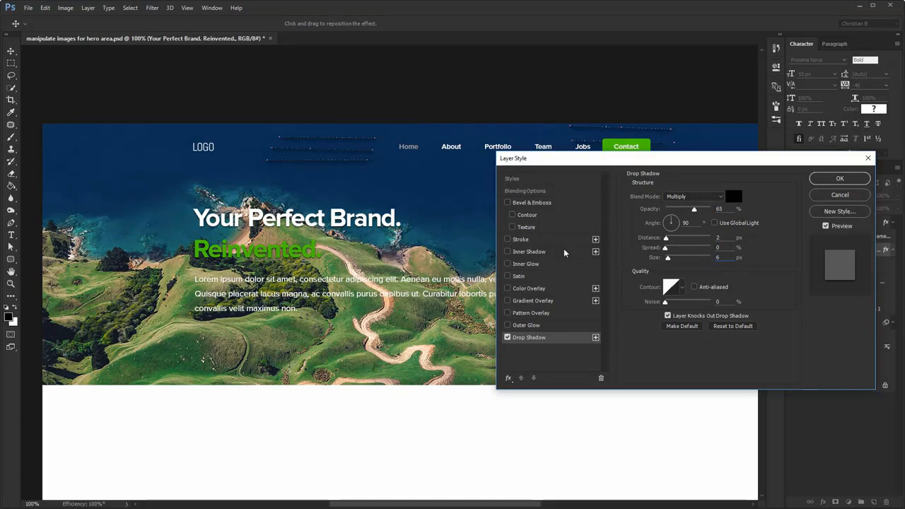
pyautogui.click(839, 178)
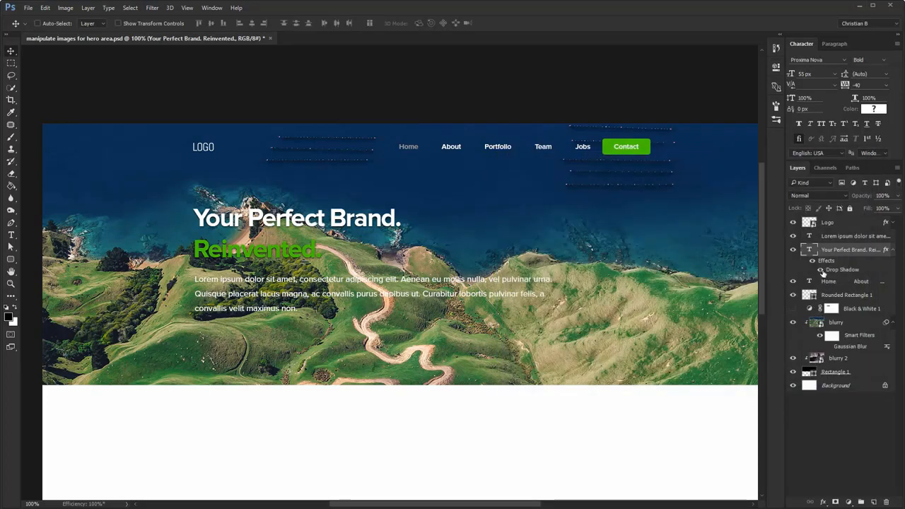
# - Compare the headline with and without its drop shadow, then copy its layer style
pyautogui.click(821, 270)
pyautogui.click(820, 270)
pyautogui.click(821, 273)
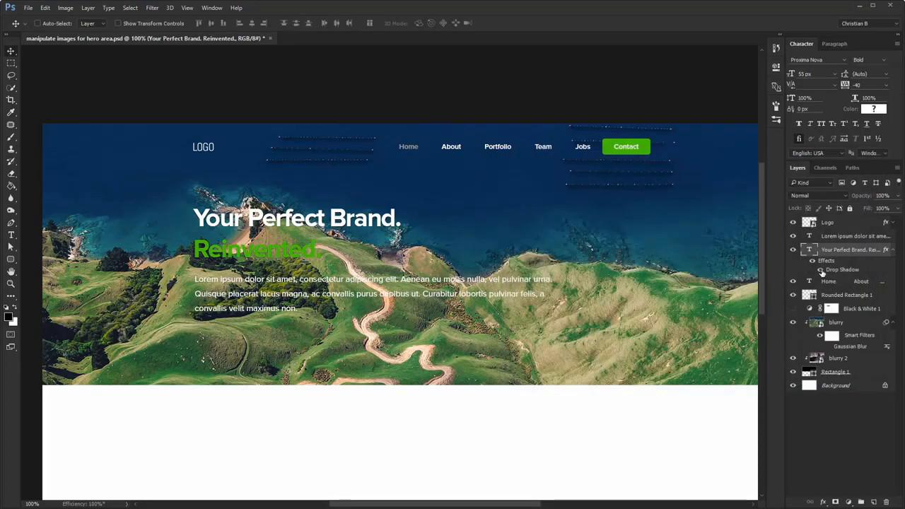
pyautogui.click(820, 273)
pyautogui.rightClick(849, 256)
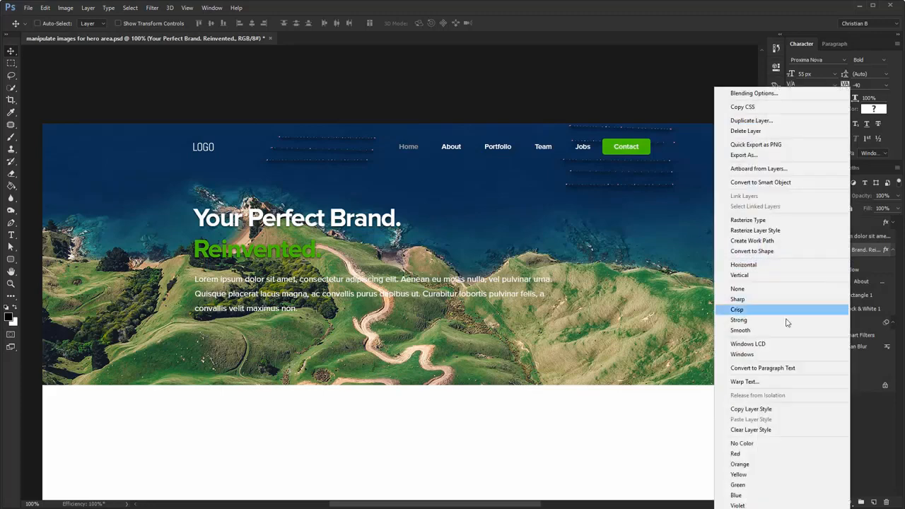
pyautogui.click(771, 408)
# - Paste the drop shadow style onto the Lorem ipsum paragraph layer and review its size setting
pyautogui.rightClick(854, 240)
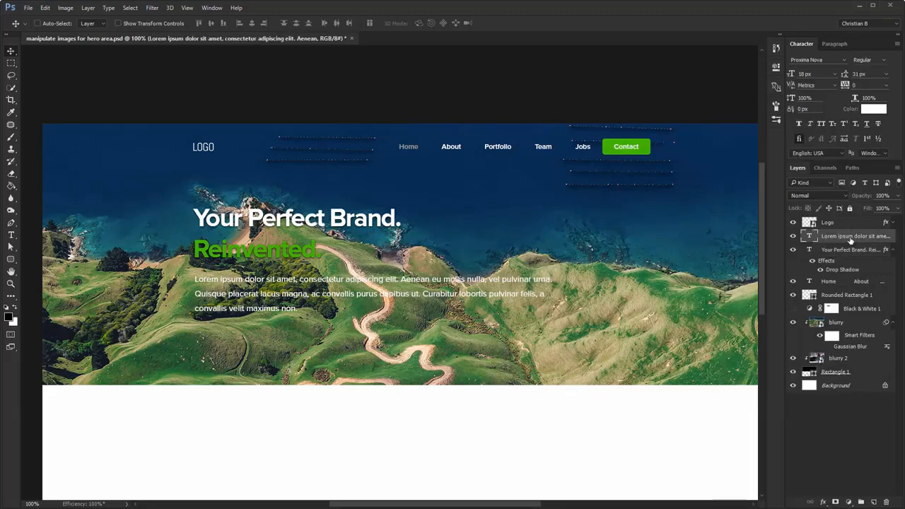
pyautogui.click(761, 420)
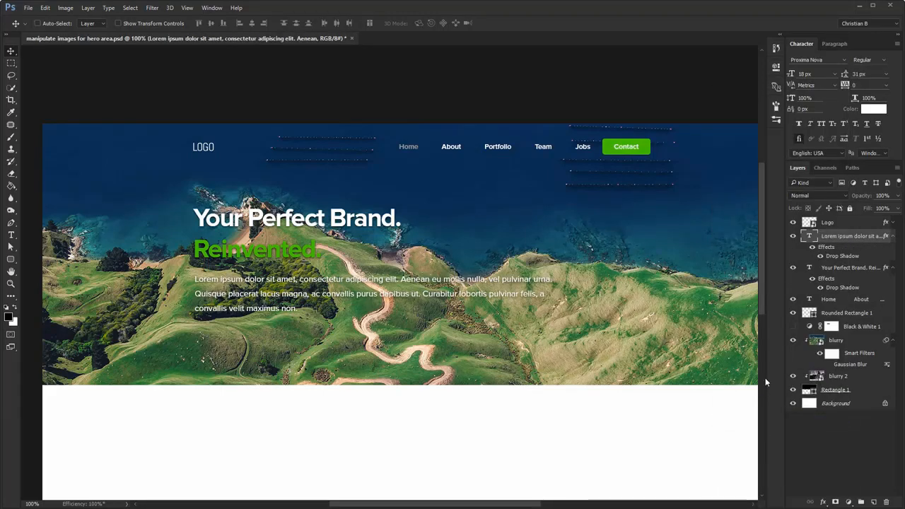
pyautogui.doubleClick(845, 257)
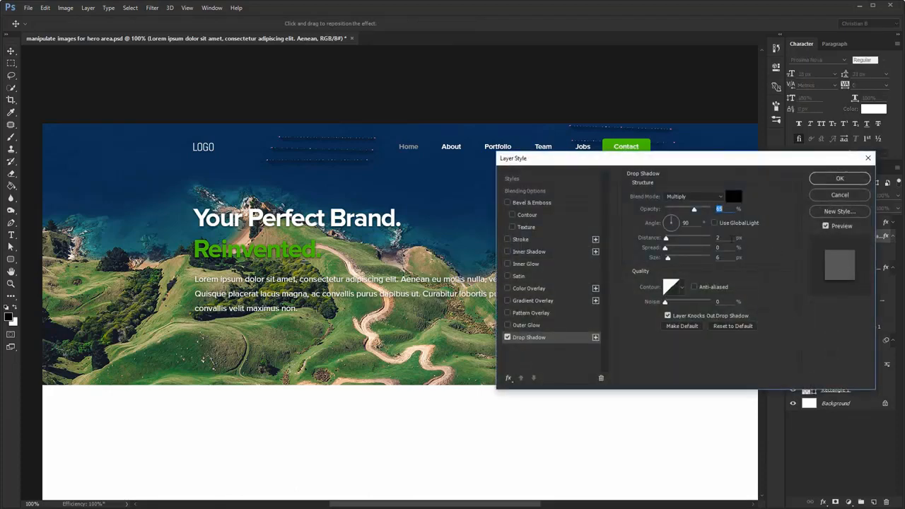
pyautogui.doubleClick(724, 259)
pyautogui.click(839, 178)
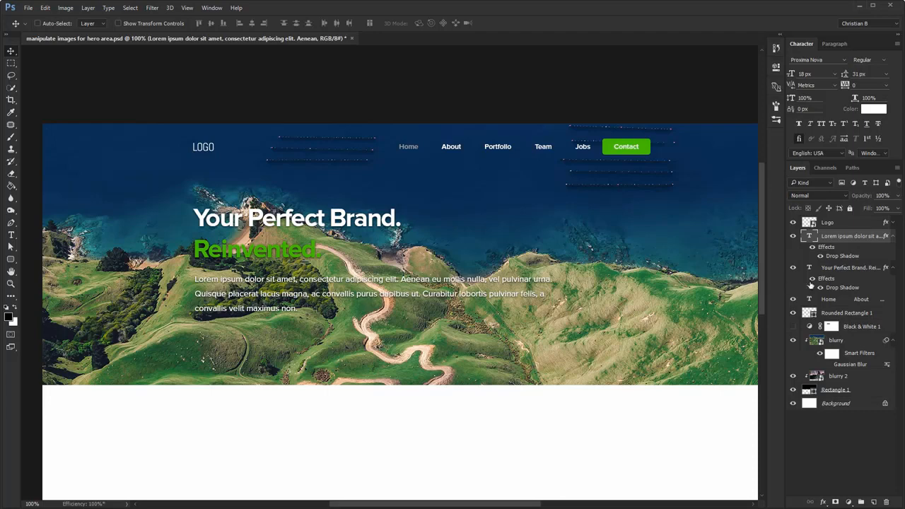
# - Select the Home About navigation layer and toggle the blurry layer to compare backgrounds
pyautogui.keyDown('shift'); pyautogui.click(856, 388); pyautogui.keyUp('shift')
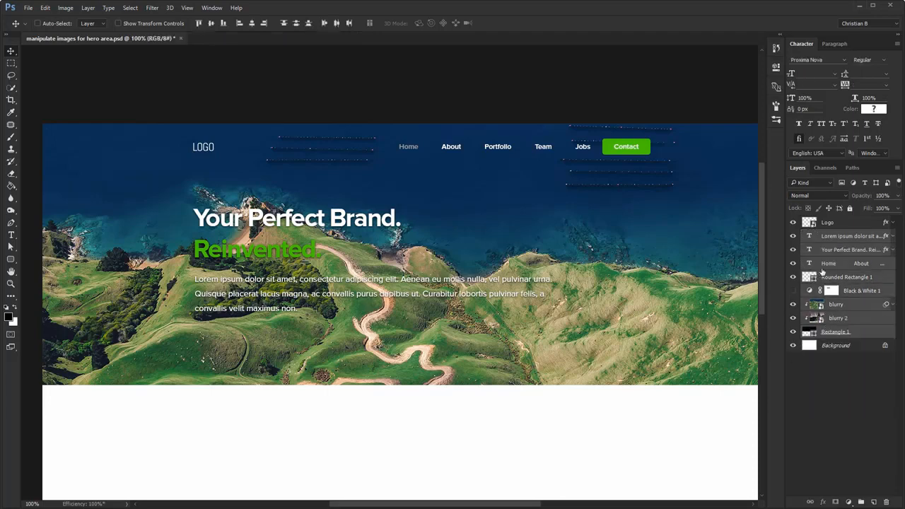
pyautogui.click(820, 266)
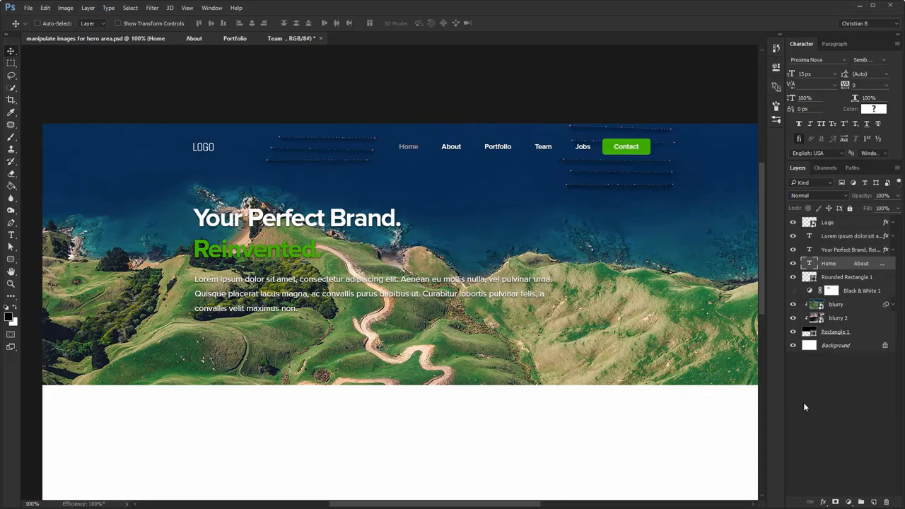
pyautogui.click(793, 304)
pyautogui.click(793, 304)
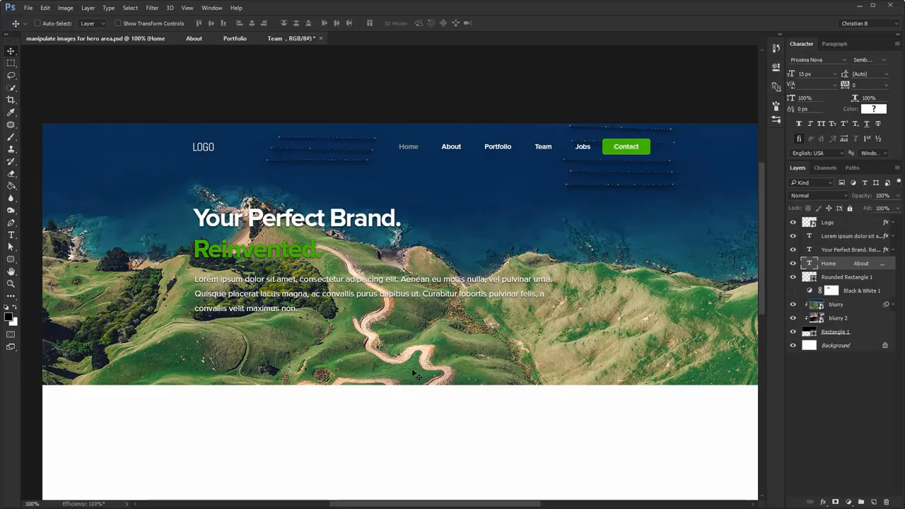
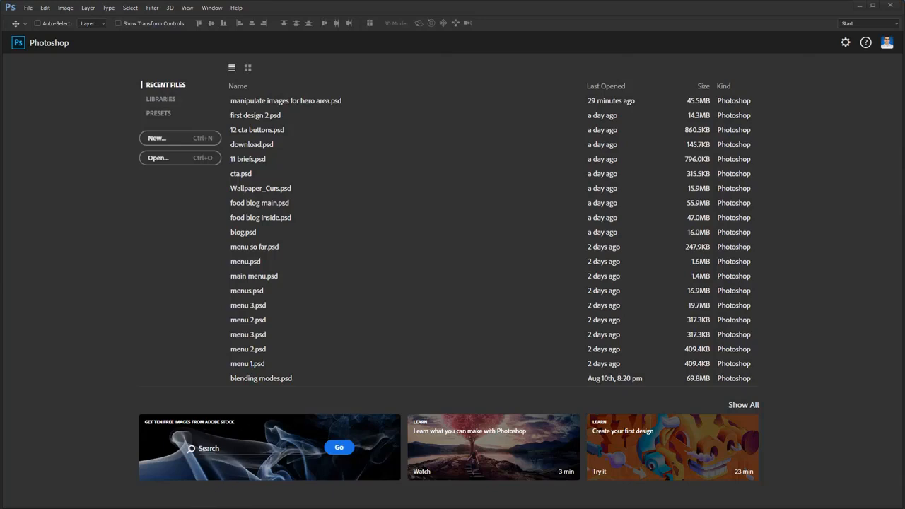
# - Search Adobe Stock for 'busin' from the Photoshop start screen
pyautogui.click(230, 449)
pyautogui.write('business')
pyautogui.click(335, 450)
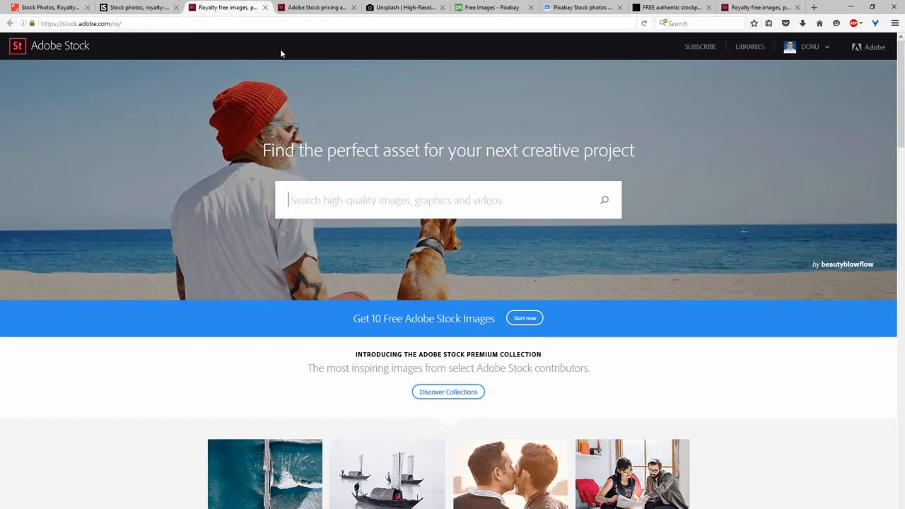
# - Review Adobe Stock's subscription plans at 29.99, 129.99 and 159.99 €/month
pyautogui.click(318, 7)
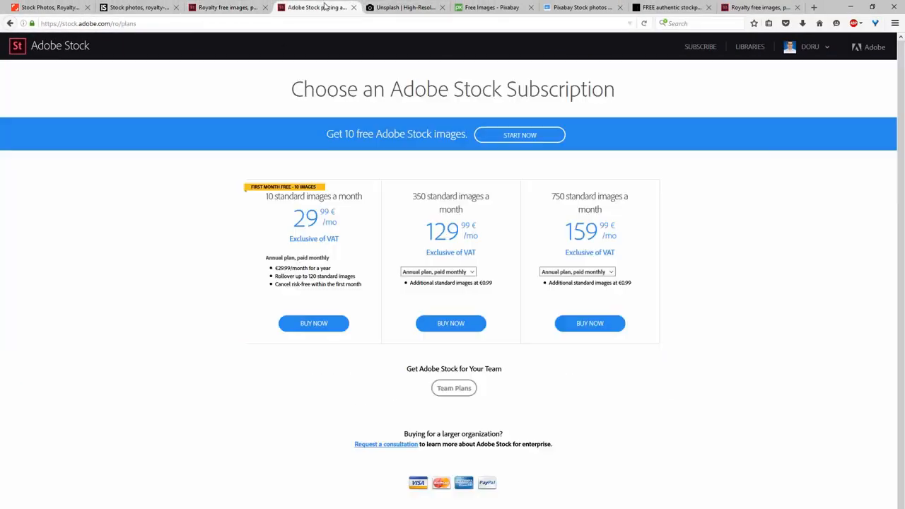
pyautogui.moveTo(266, 197)
pyautogui.mouseDown()
pyautogui.moveTo(293, 197)
pyautogui.moveTo(279, 197)
pyautogui.mouseUp()
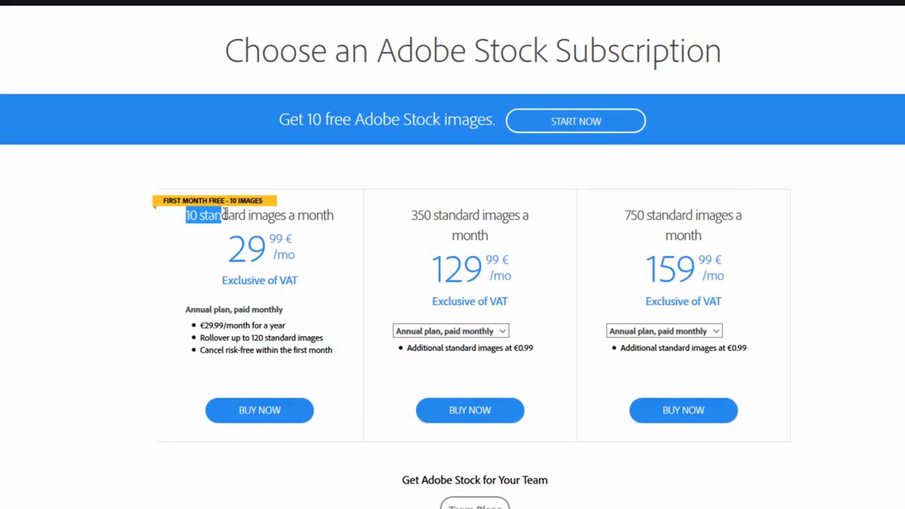
pyautogui.moveTo(203, 216); pyautogui.dragTo(201, 214)
pyautogui.click(202, 214)
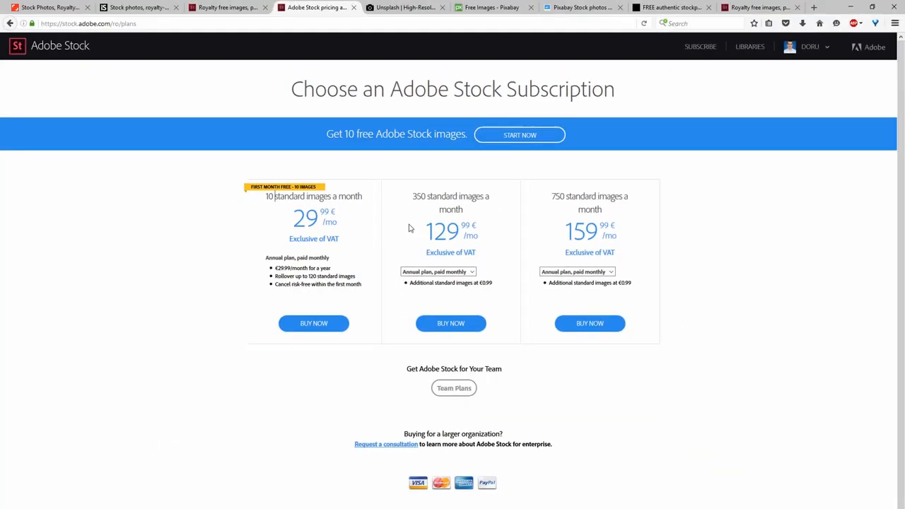
# - Check the 350-image plan's billing options, then move to Shutterstock's home page
pyautogui.click(438, 272)
pyautogui.click(434, 278)
pyautogui.click(50, 7)
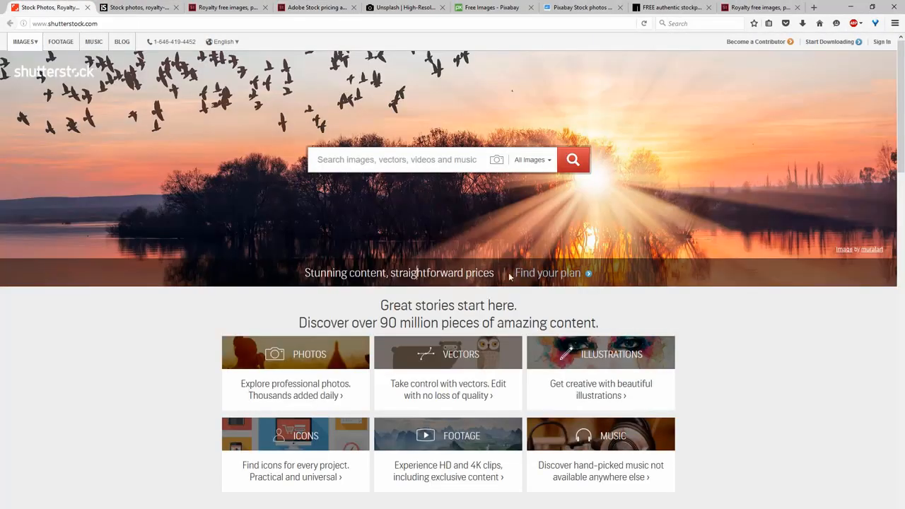
# - Compare 750-image yearly costs: Shutterstock $199, Adobe Stock ~$180, iStock ~$150
pyautogui.click(536, 274)
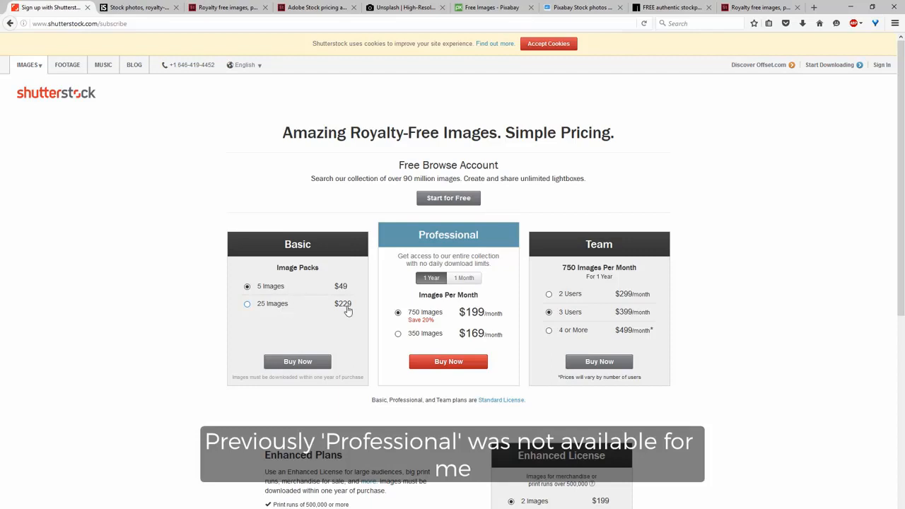
pyautogui.click(237, 6)
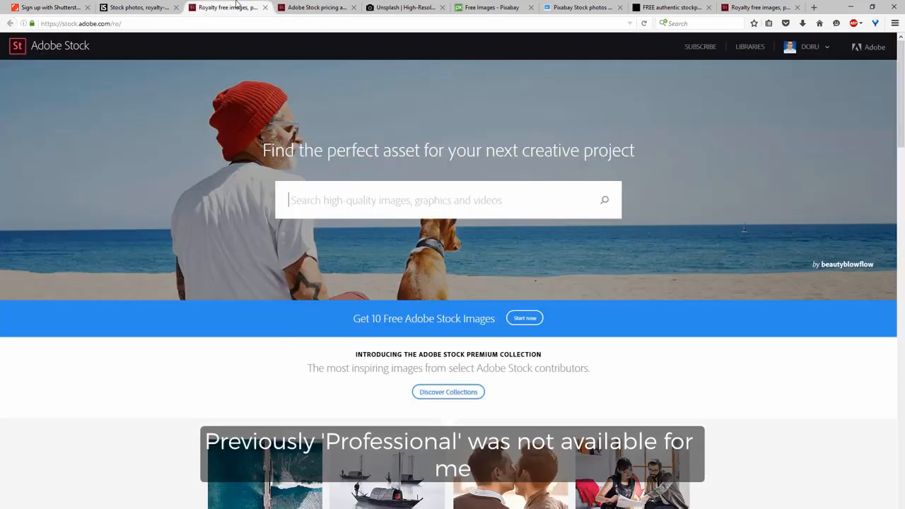
pyautogui.click(294, 6)
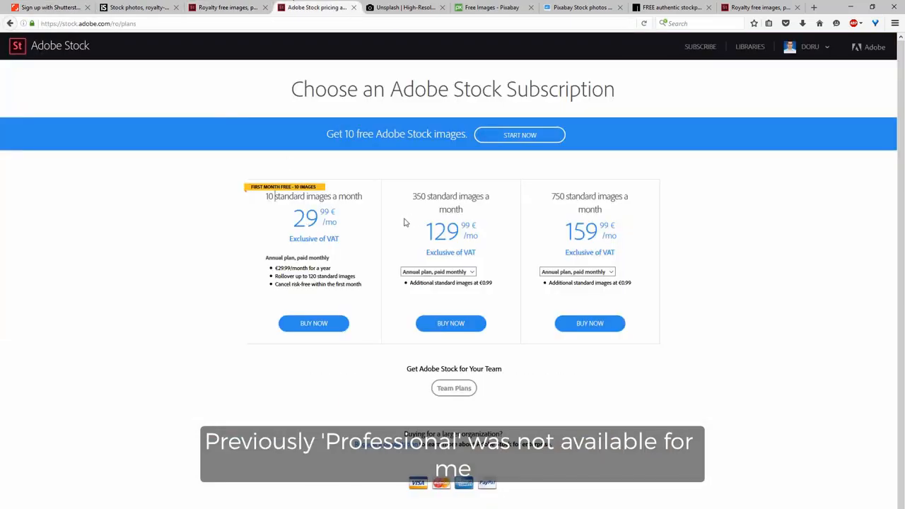
pyautogui.click(50, 7)
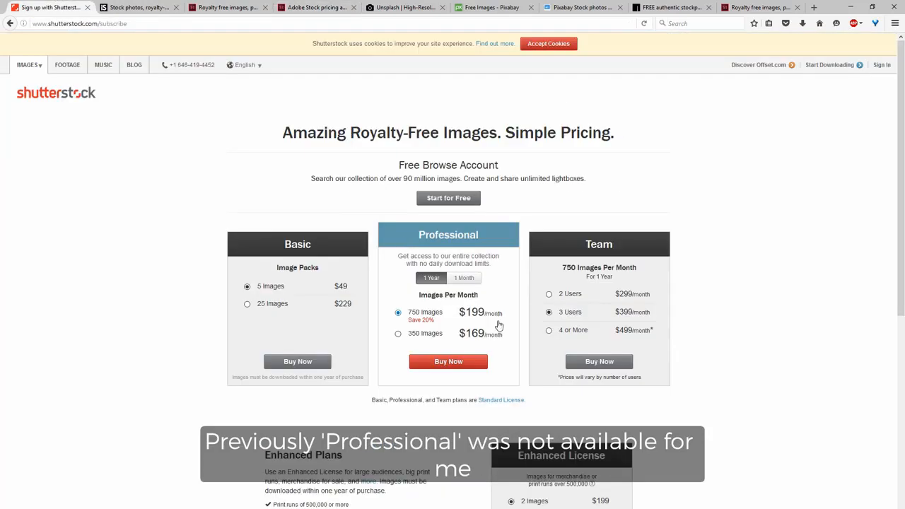
pyautogui.click(159, 8)
pyautogui.click(786, 80)
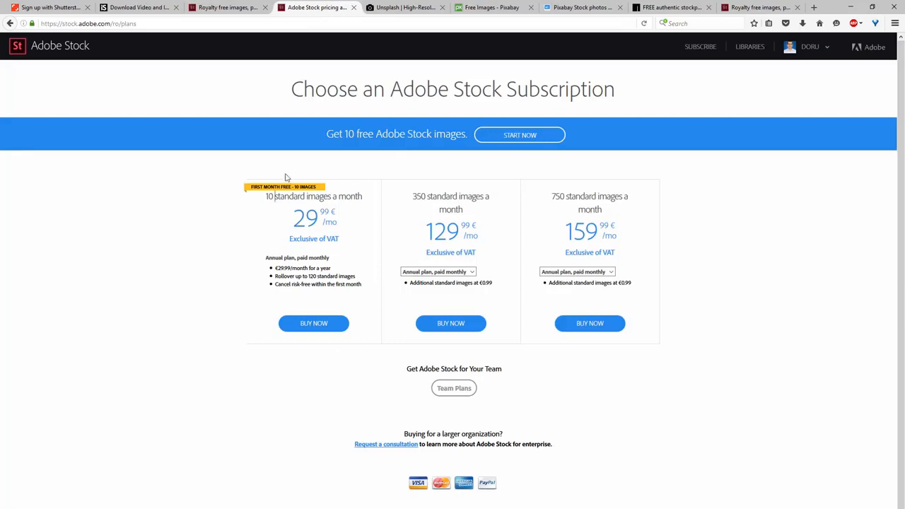
# - Search Adobe Stock for 'business' and save the first result's preview to My Library
pyautogui.click(236, 7)
pyautogui.write('business')
pyautogui.press('Return')
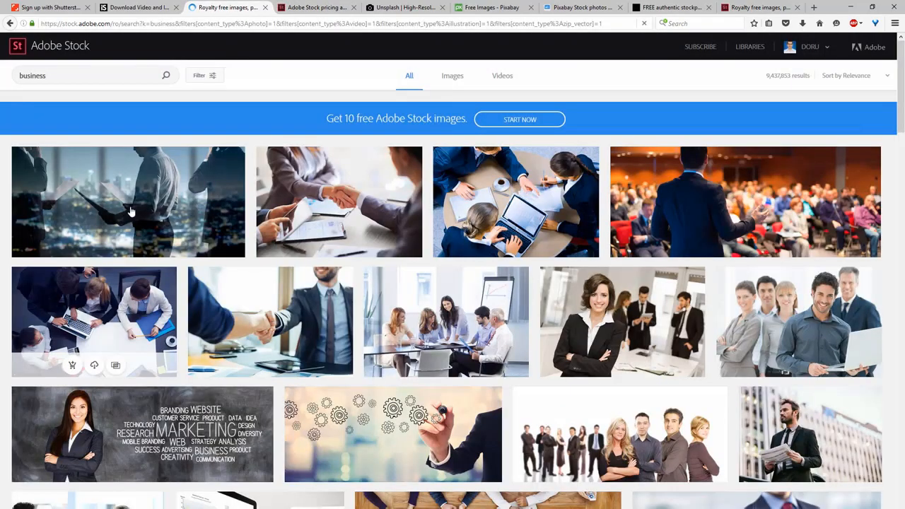
pyautogui.moveTo(130, 211)
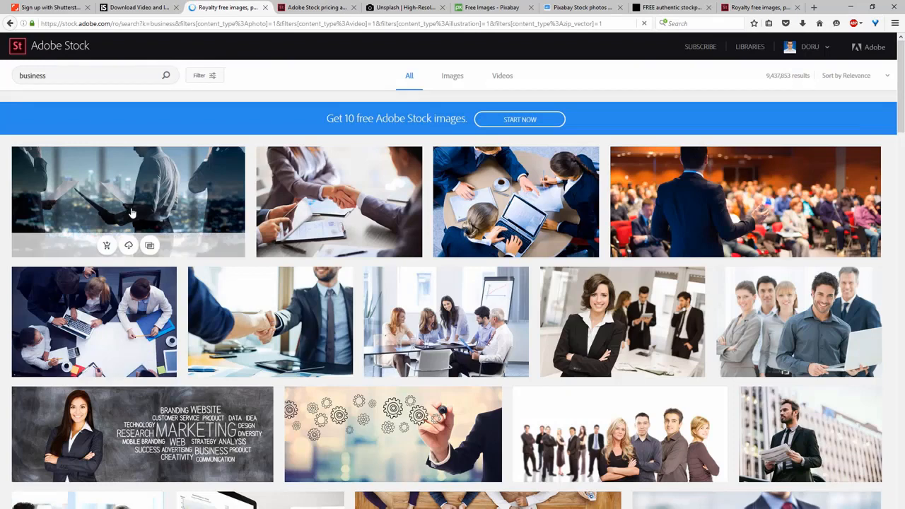
pyautogui.moveTo(129, 249)
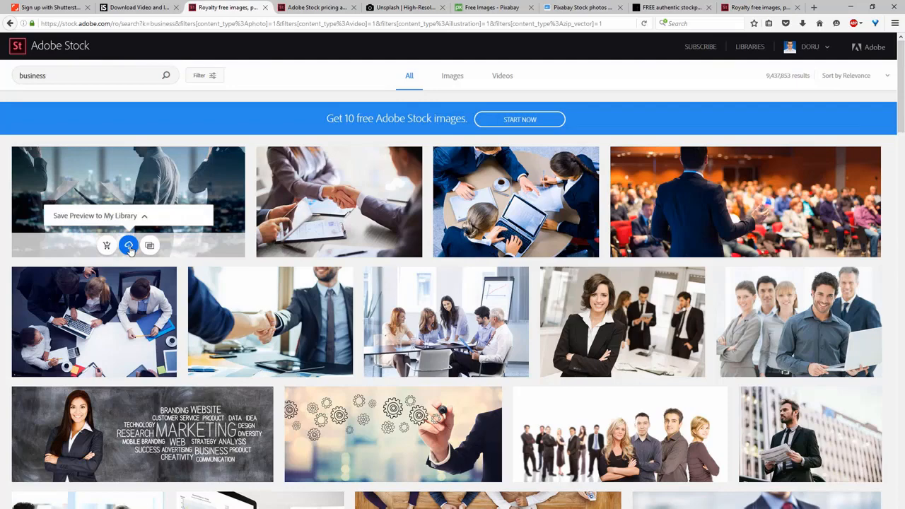
pyautogui.click(129, 246)
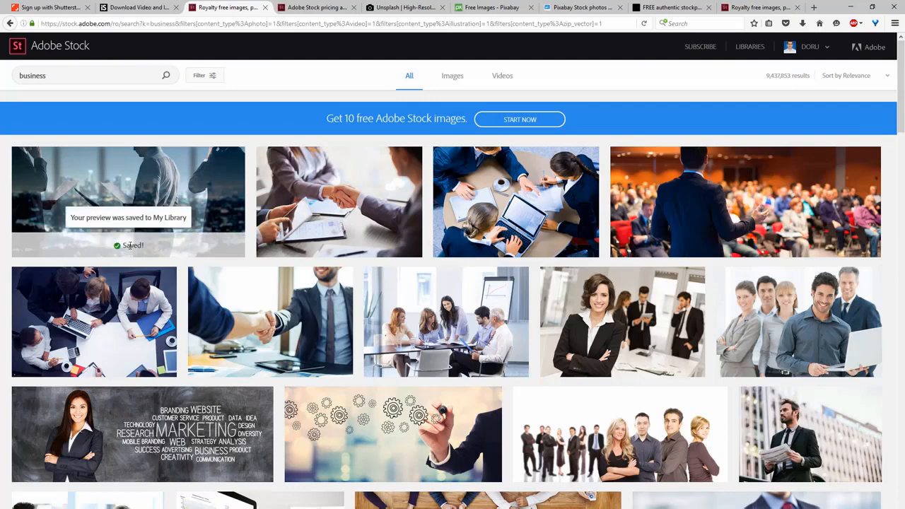
pyautogui.hotkey('alt', 'Tab')
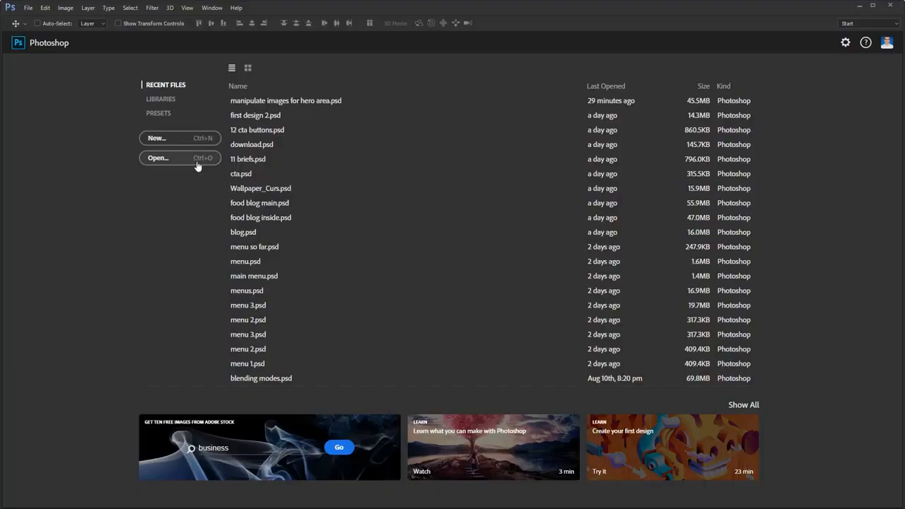
# - Create a new blank document and show My Library in the Libraries panel
pyautogui.click(180, 140)
pyautogui.click(433, 214)
pyautogui.click(211, 8)
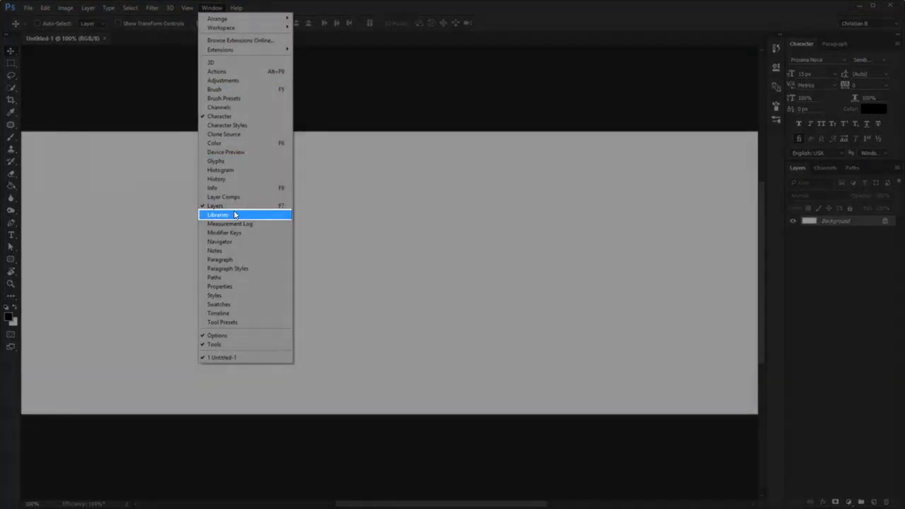
pyautogui.click(235, 214)
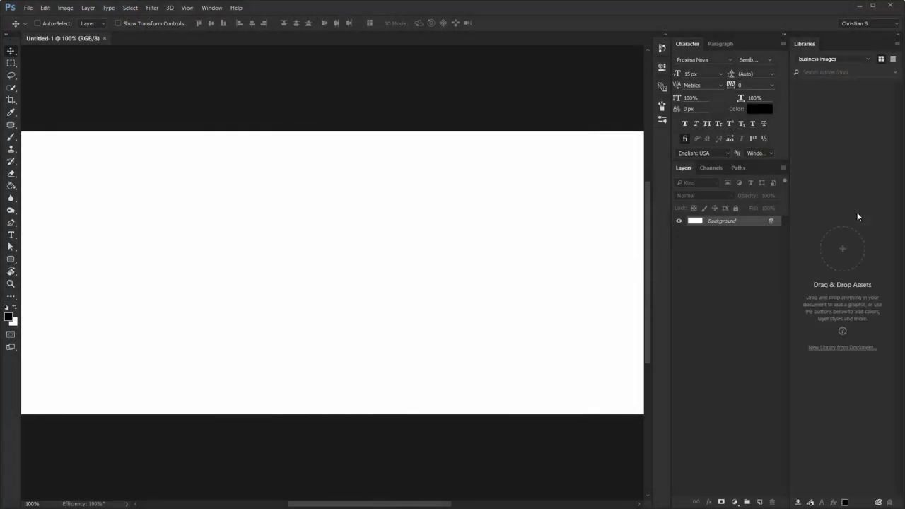
pyautogui.click(834, 60)
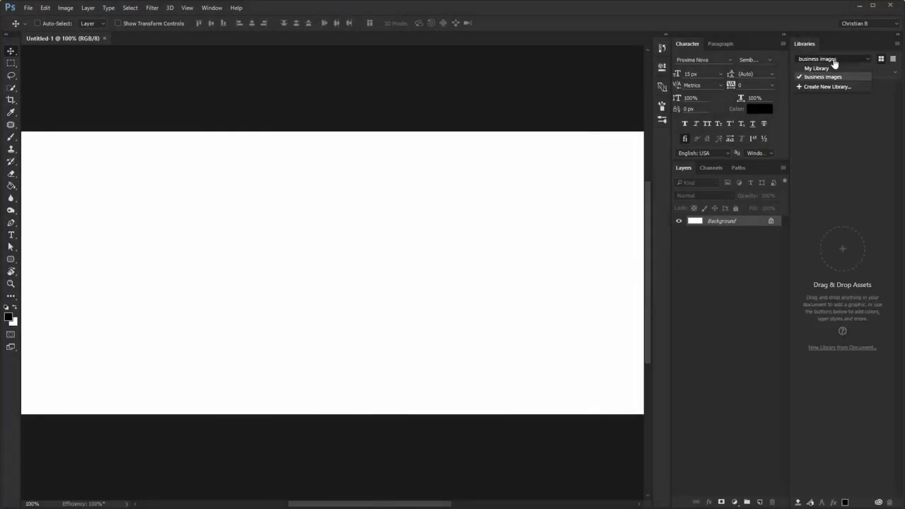
pyautogui.click(832, 67)
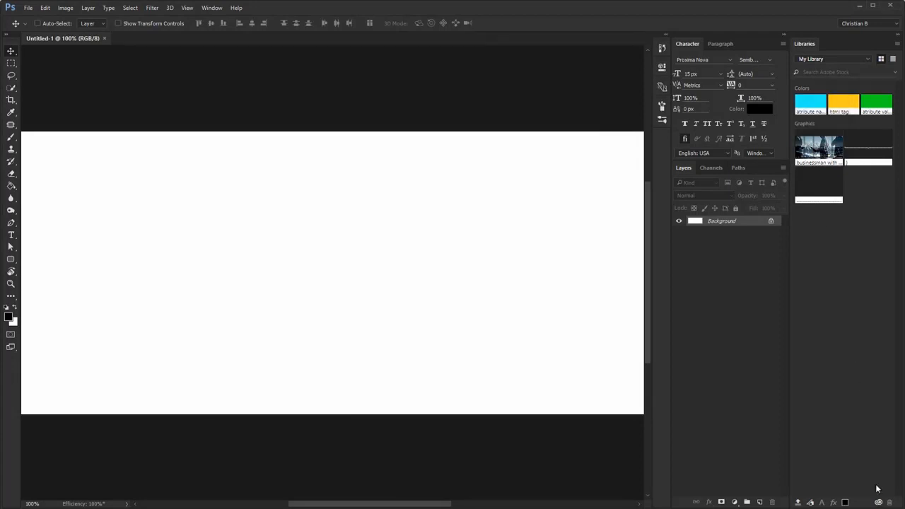
# - Open the businessman stock preview and license it through Adobe Stock
pyautogui.doubleClick(819, 147)
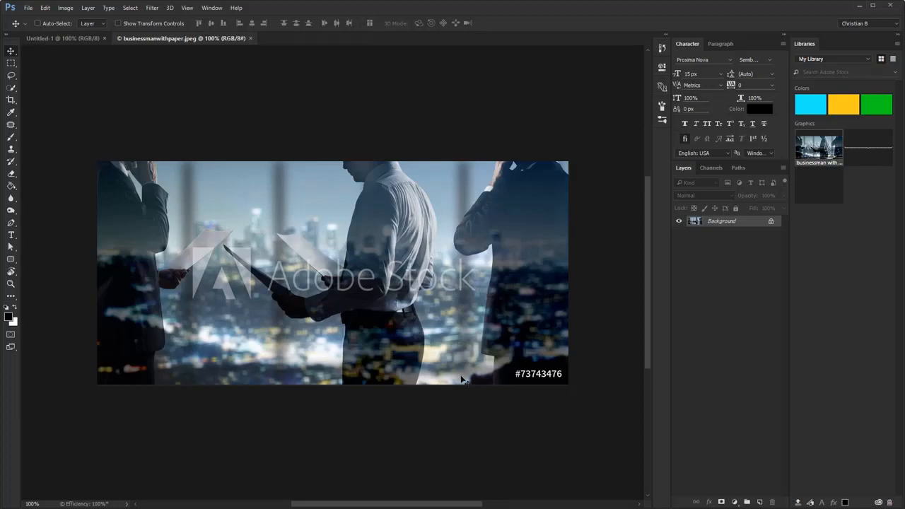
pyautogui.rightClick(816, 163)
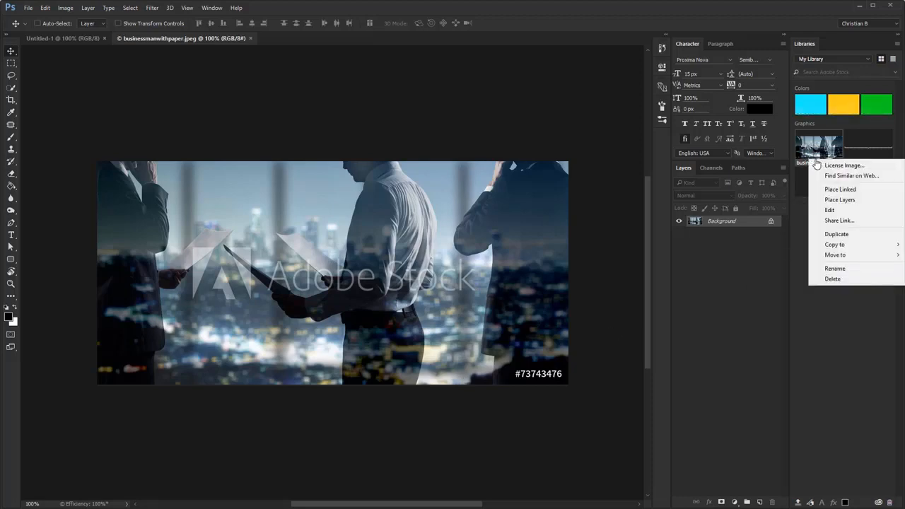
pyautogui.click(858, 167)
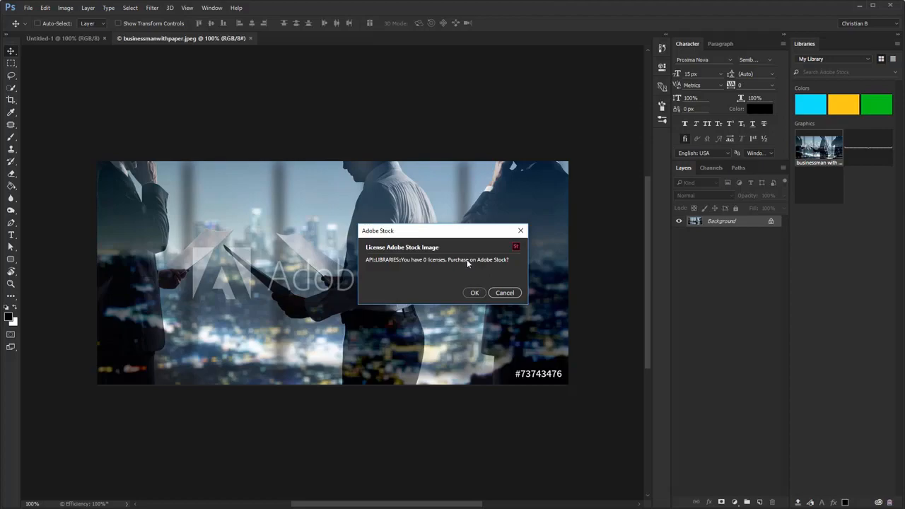
pyautogui.click(483, 294)
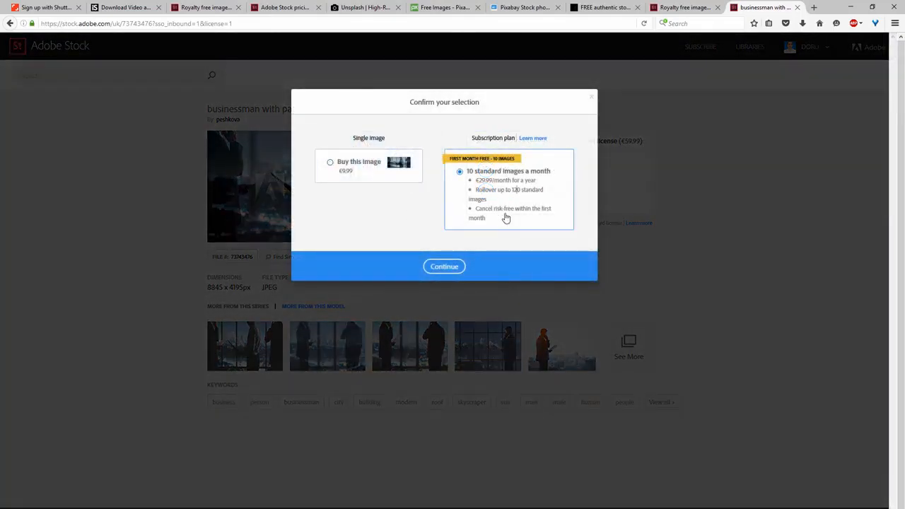
# - Skip the €9.99 purchase and save the businessman preview to a new library named 'new l'
pyautogui.click(591, 97)
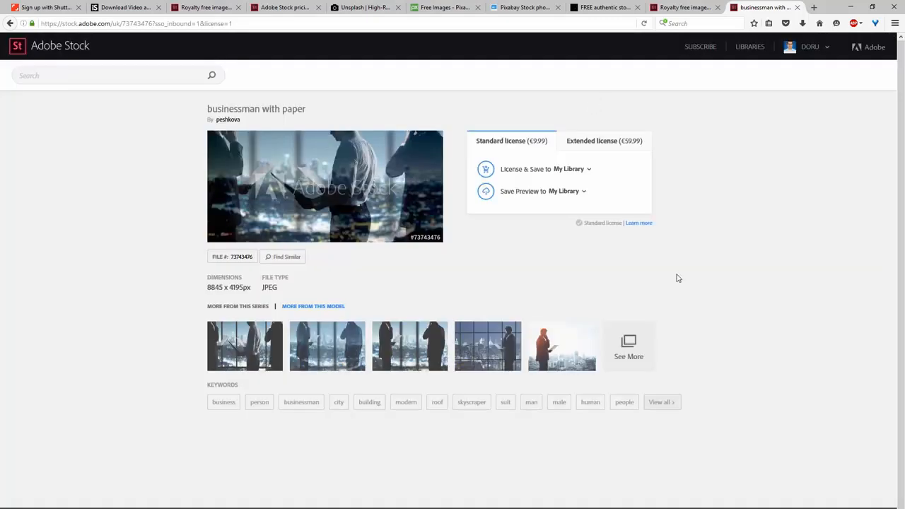
pyautogui.click(574, 193)
pyautogui.click(519, 240)
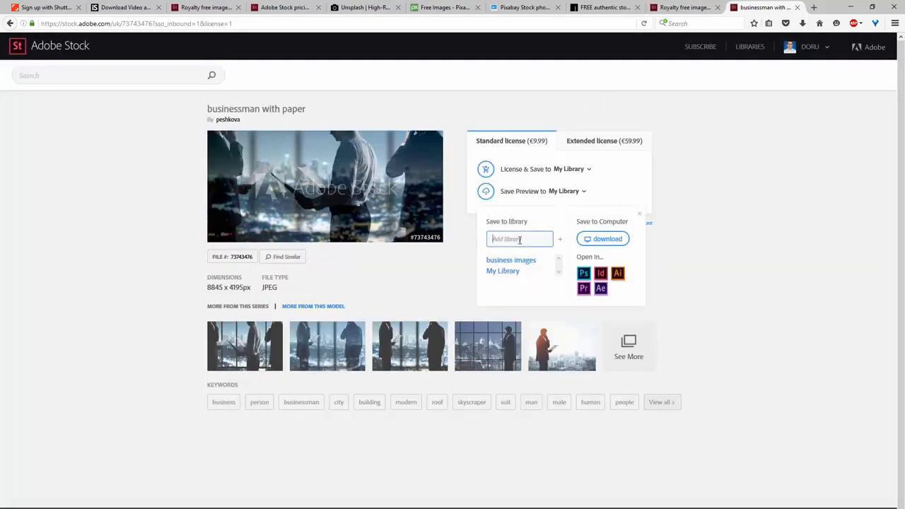
pyautogui.write('new library')
pyautogui.press('Return')
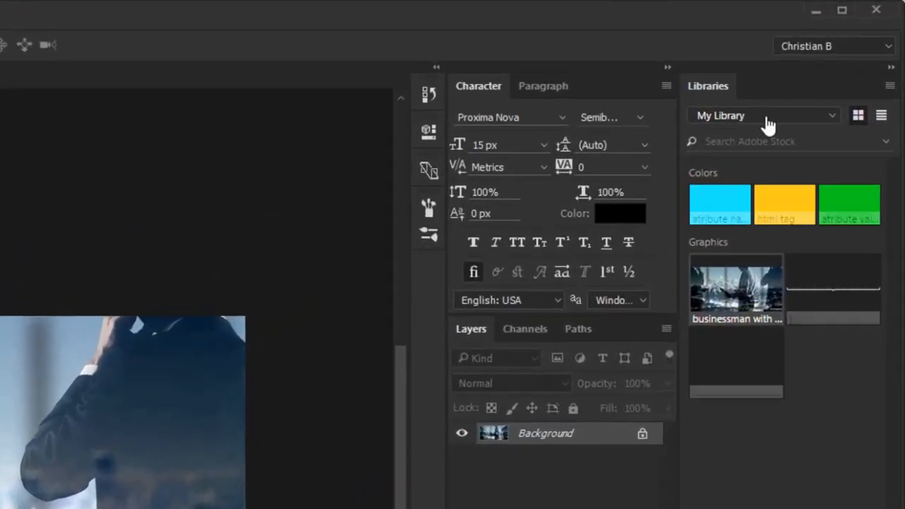
# - Select 'new library' from the Libraries panel's library list
pyautogui.click(785, 105)
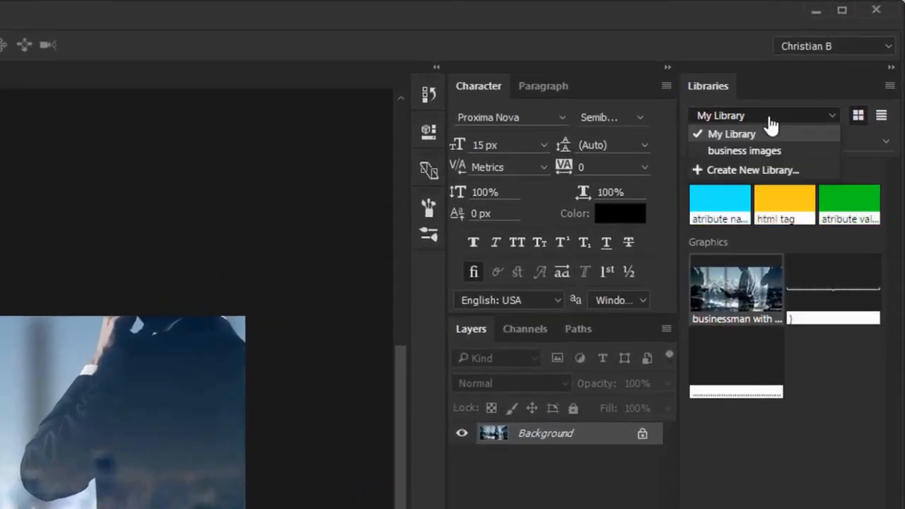
pyautogui.click(771, 126)
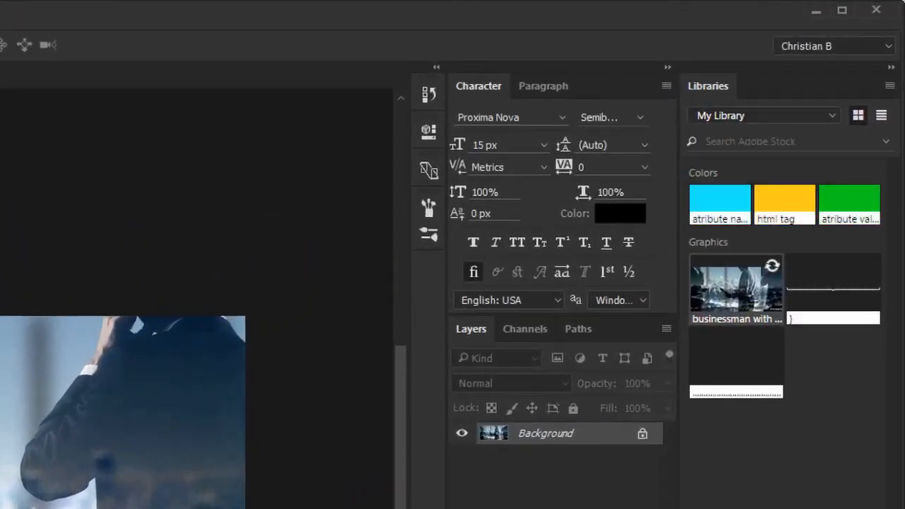
pyautogui.click(764, 121)
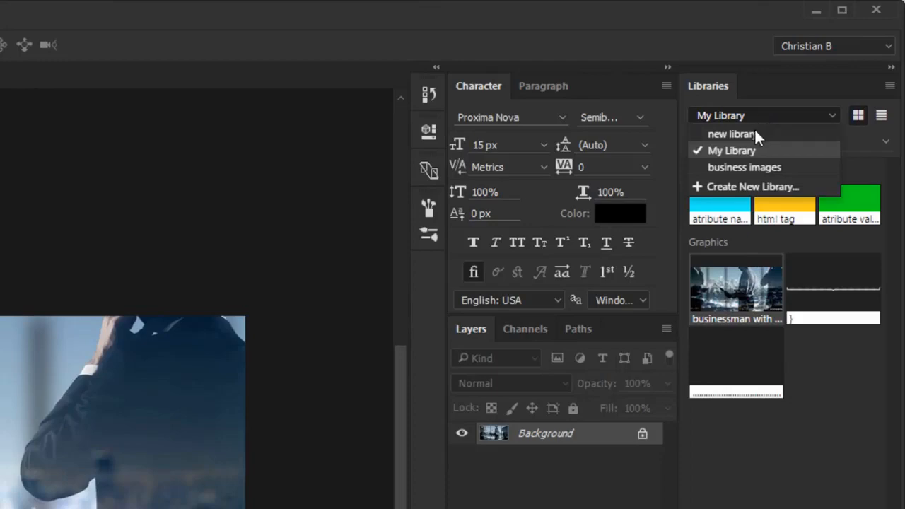
pyautogui.click(755, 133)
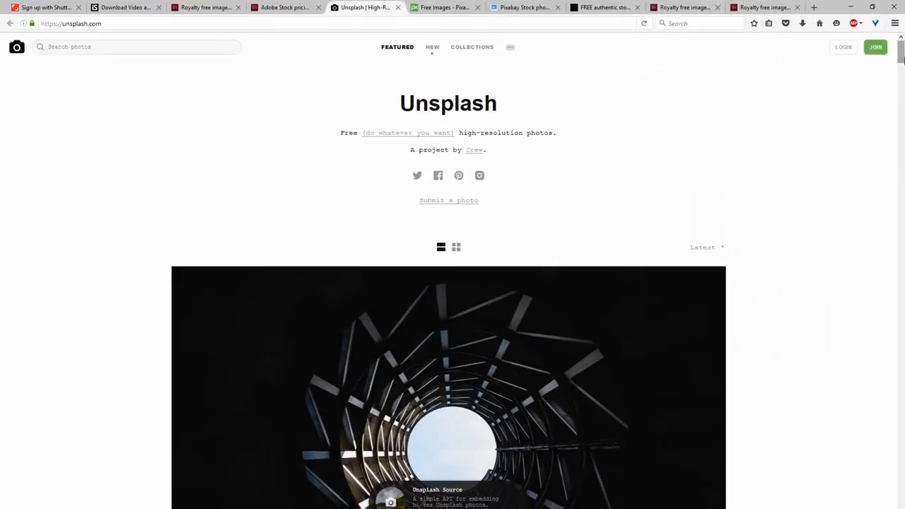
# - Search Unsplash for 'business', then return to the Unsplash home page
pyautogui.moveTo(903, 55)
pyautogui.mouseDown()
pyautogui.moveTo(903, 199)
pyautogui.moveTo(903, 44)
pyautogui.mouseUp()
pyautogui.click(113, 47)
pyautogui.write('business')
pyautogui.press('Return')
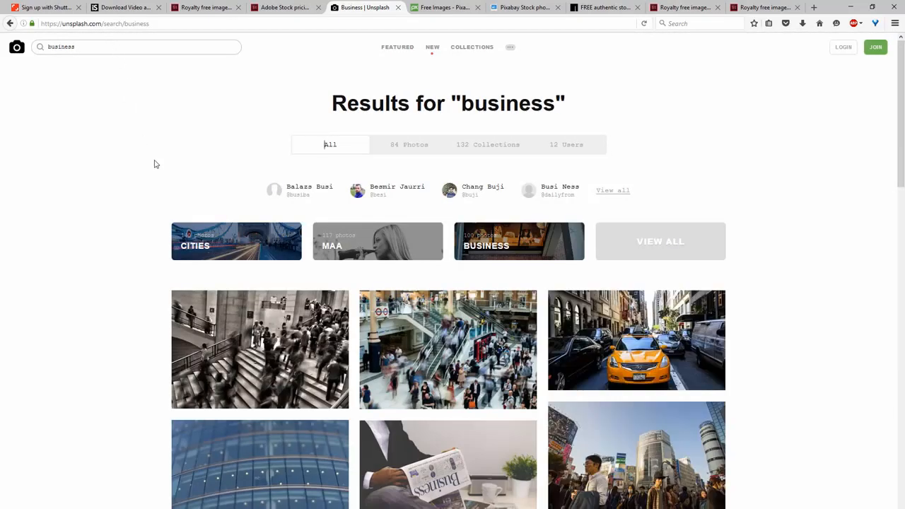
pyautogui.click(16, 46)
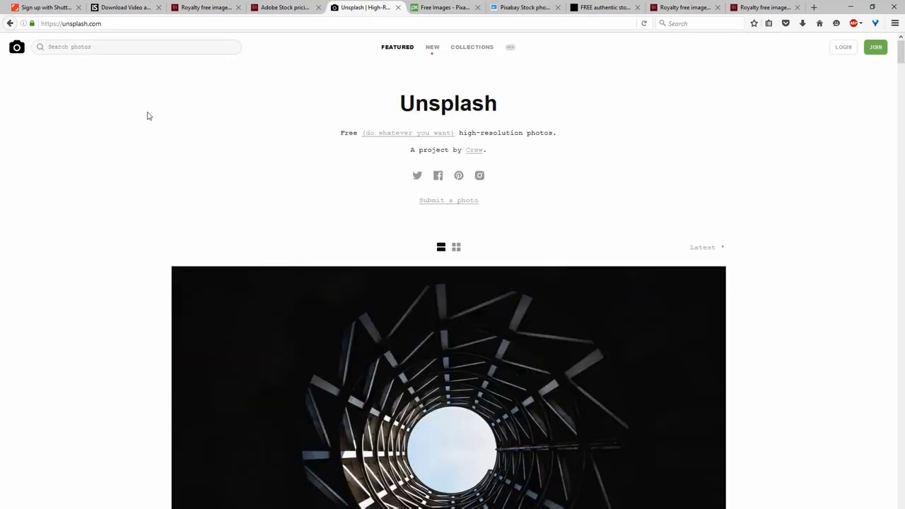
# - In grid view, open the Brooklyn Bridge photo at full resolution, then return to the grid
pyautogui.moveTo(550, 134); pyautogui.dragTo(318, 140)
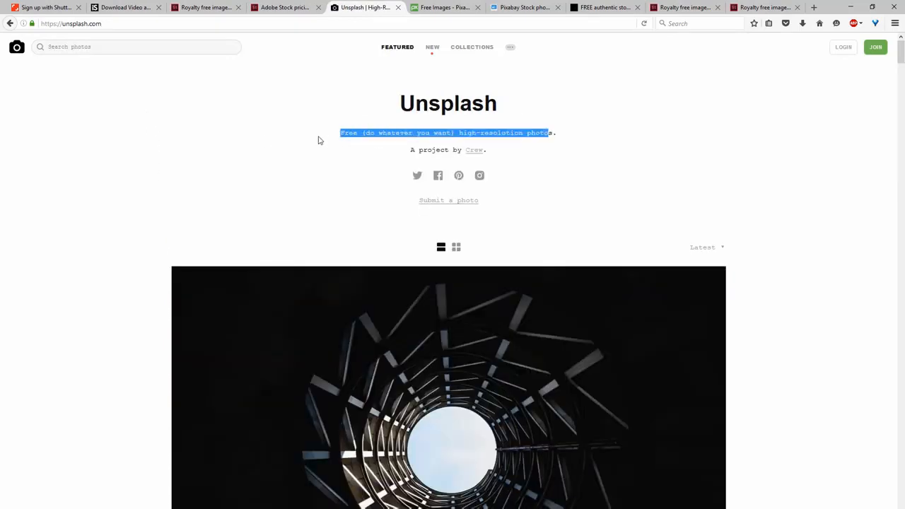
pyautogui.click(283, 148)
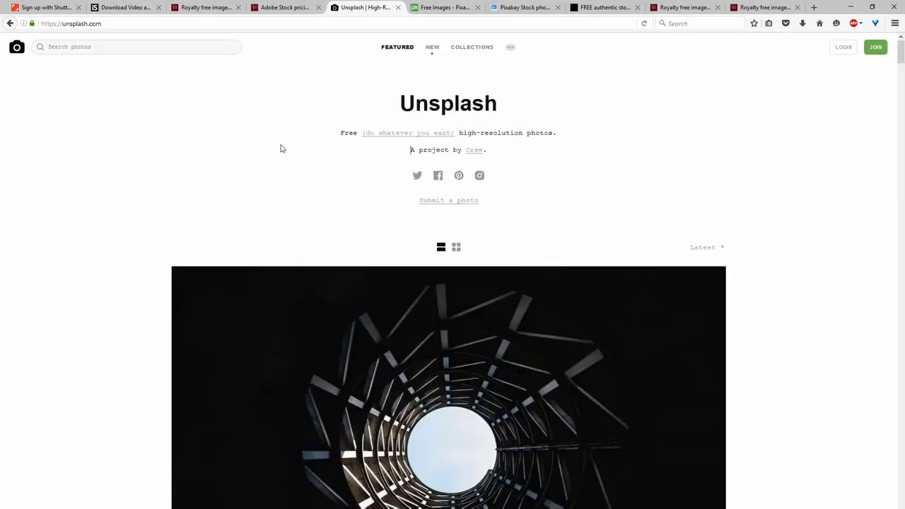
pyautogui.click(456, 246)
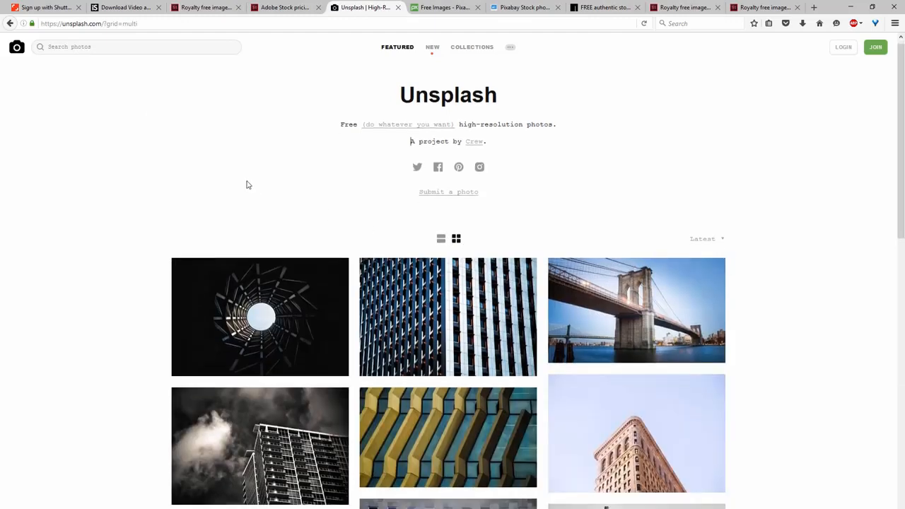
pyautogui.scroll(-3, 424, 198)
pyautogui.click(655, 210)
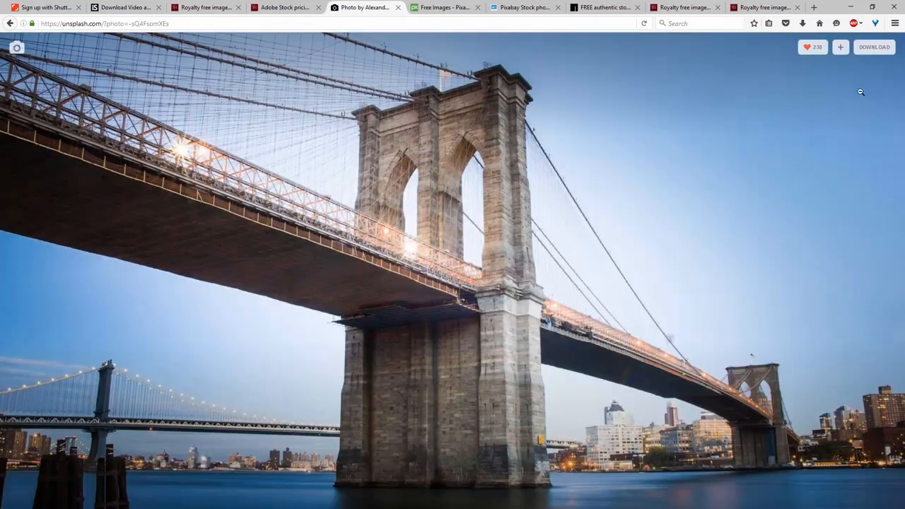
pyautogui.click(877, 47)
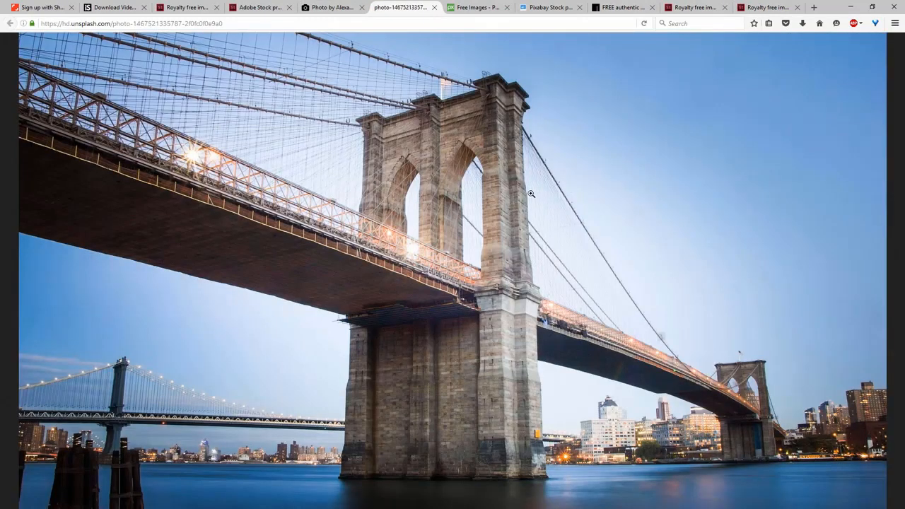
pyautogui.middleClick(410, 4)
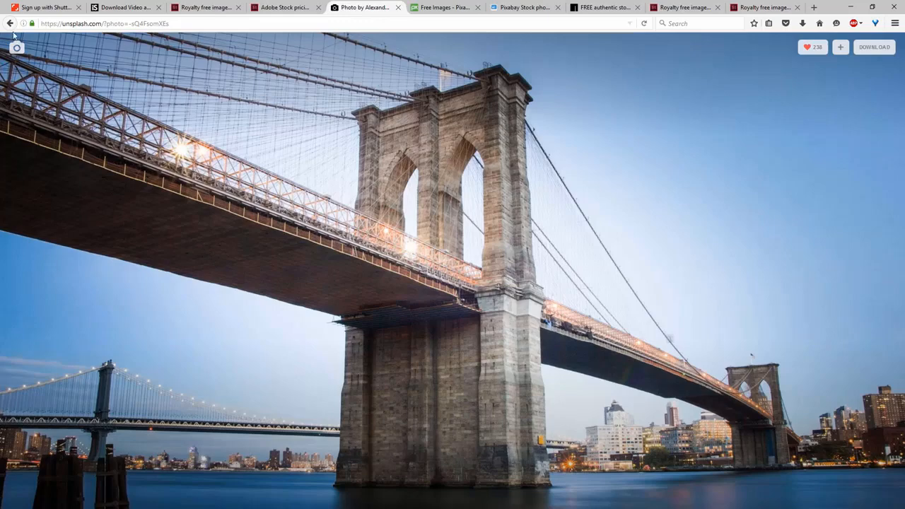
pyautogui.click(10, 24)
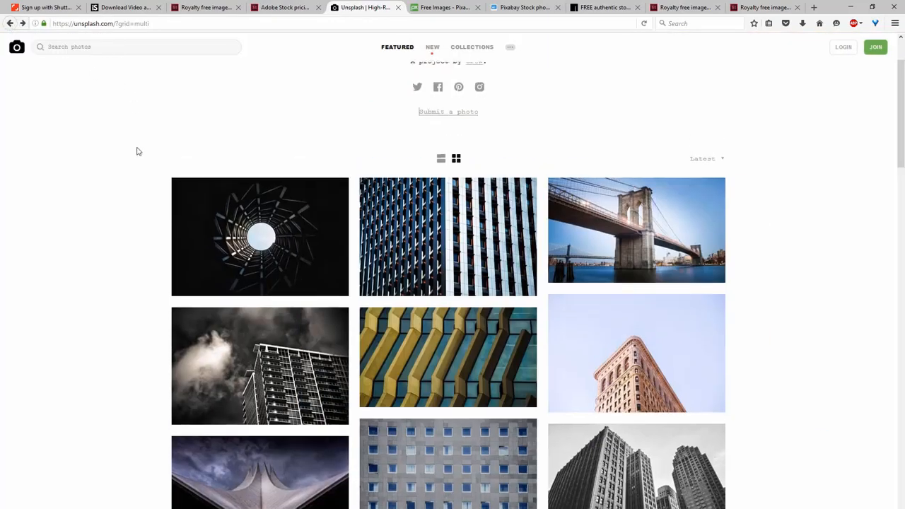
pyautogui.scroll(2, 139, 151)
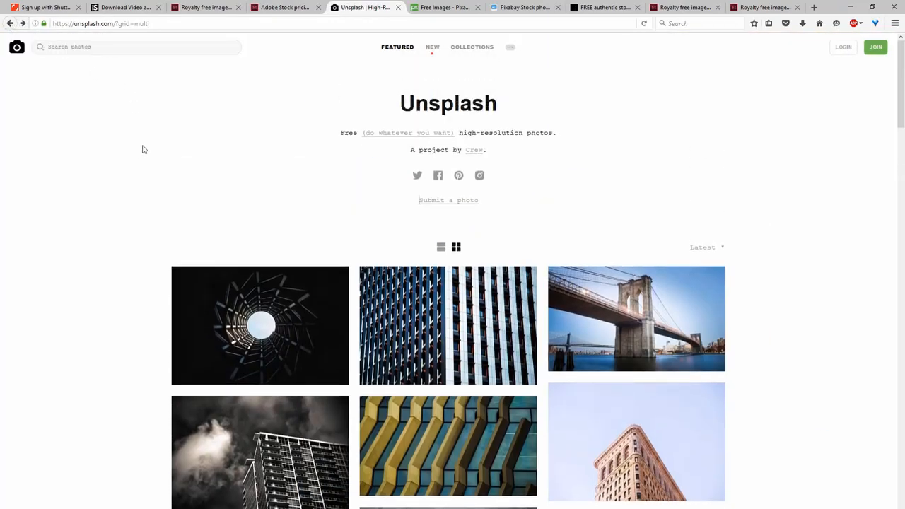
pyautogui.click(444, 6)
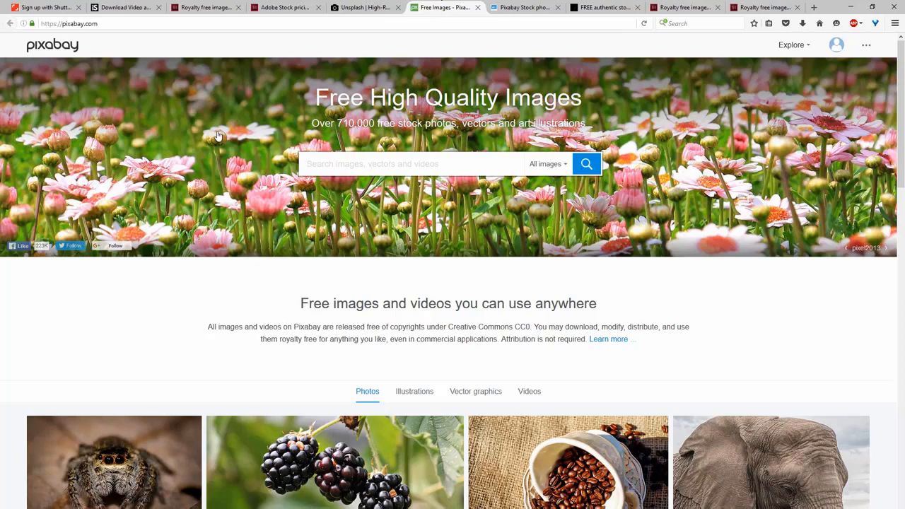
# - Search Pixabay for 'nature' and choose the Original 1920×1280 download size for the northern gannet photo
pyautogui.write('nature')
pyautogui.press('Return')
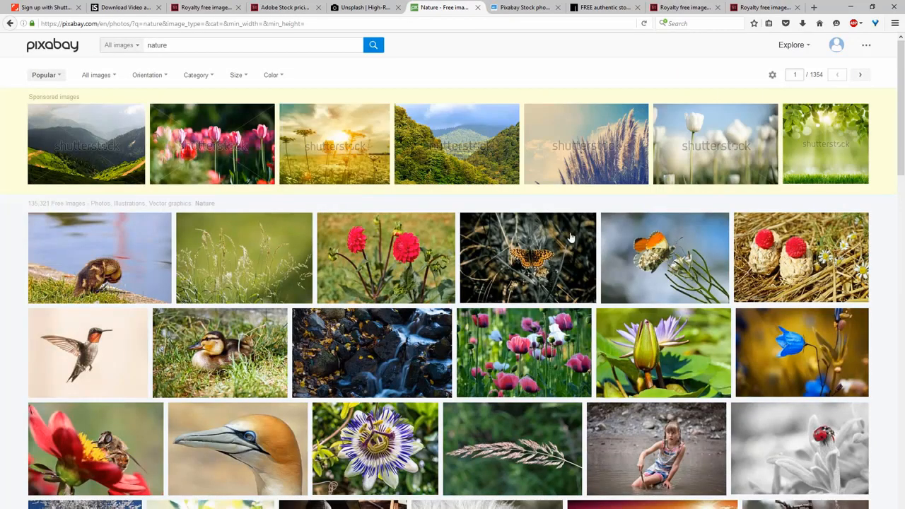
pyautogui.scroll(-5, 571, 237)
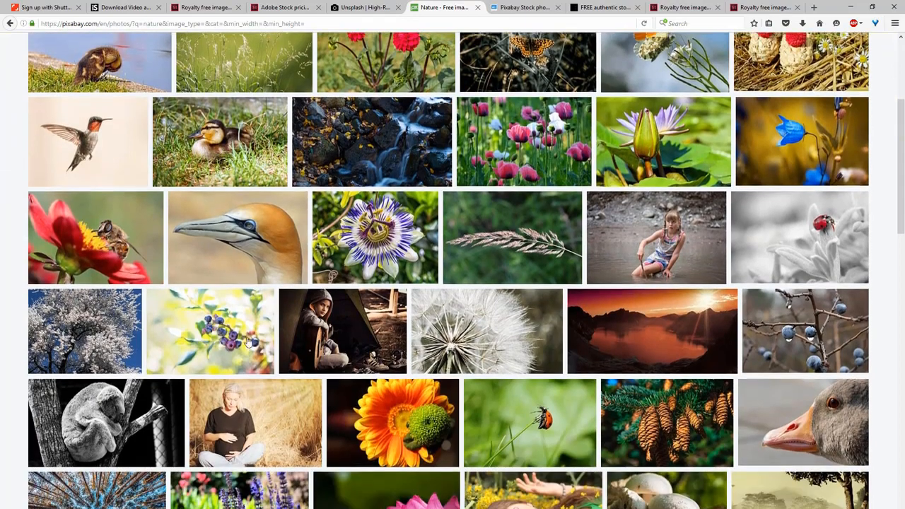
pyautogui.scroll(3, 203, 271)
pyautogui.click(219, 342)
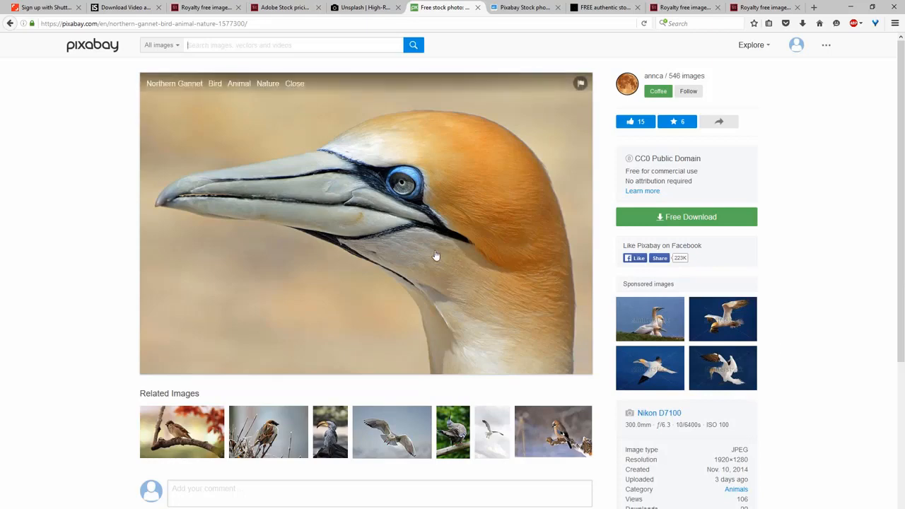
pyautogui.click(660, 222)
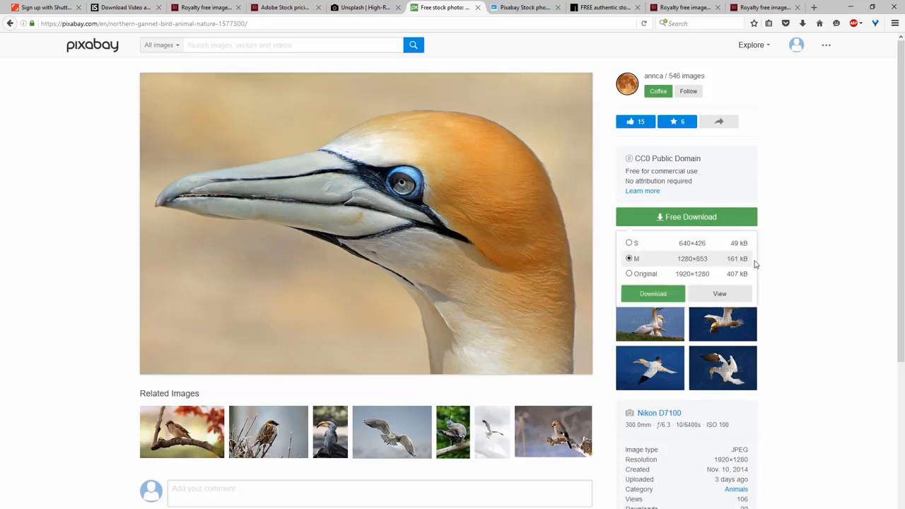
pyautogui.click(698, 276)
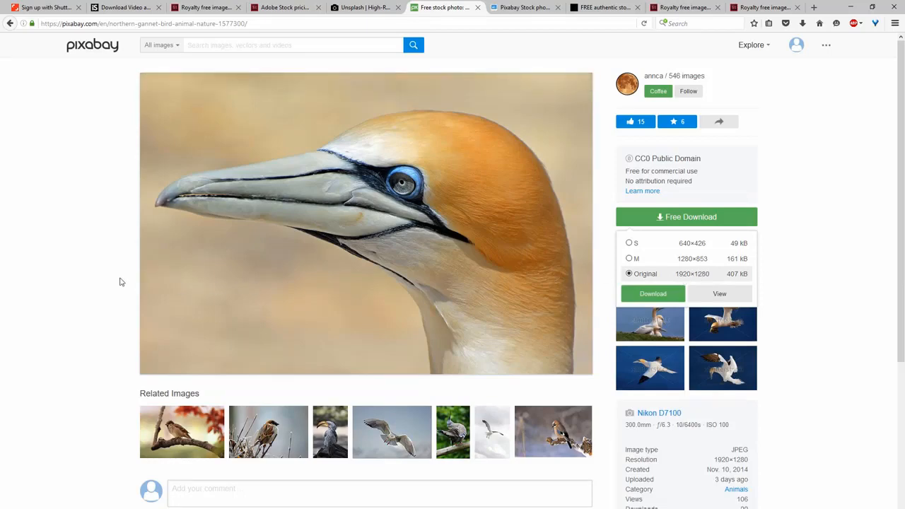
pyautogui.click(523, 6)
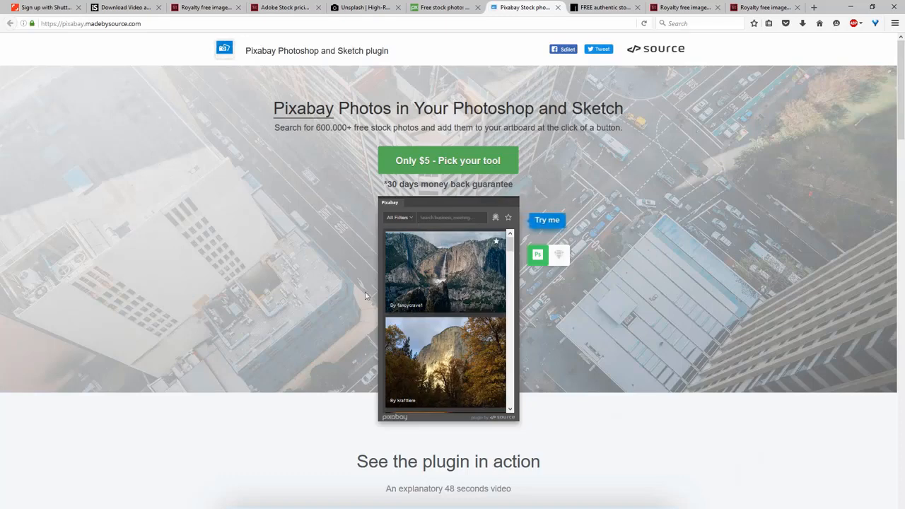
# - Scroll through the $5 Pixabay plugin page down to Buy now and back to the top
pyautogui.scroll(-10, 339, 309)
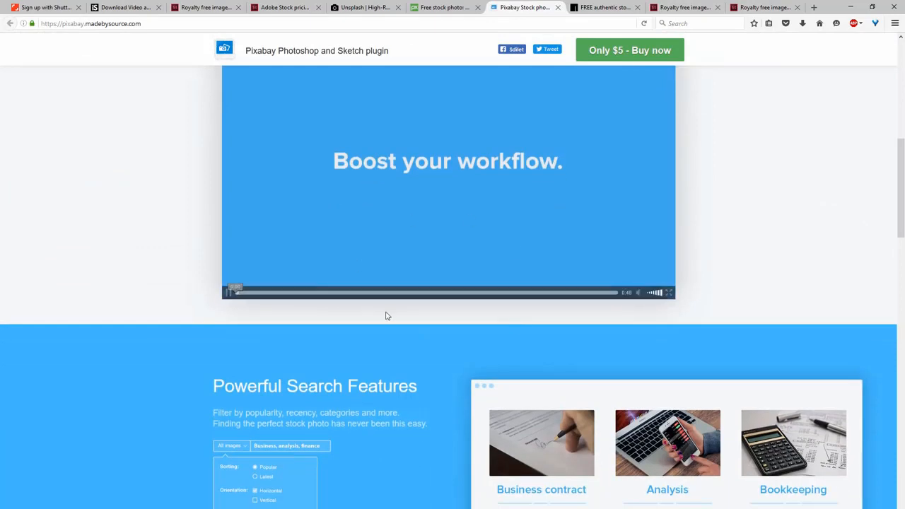
pyautogui.scroll(-15, 371, 340)
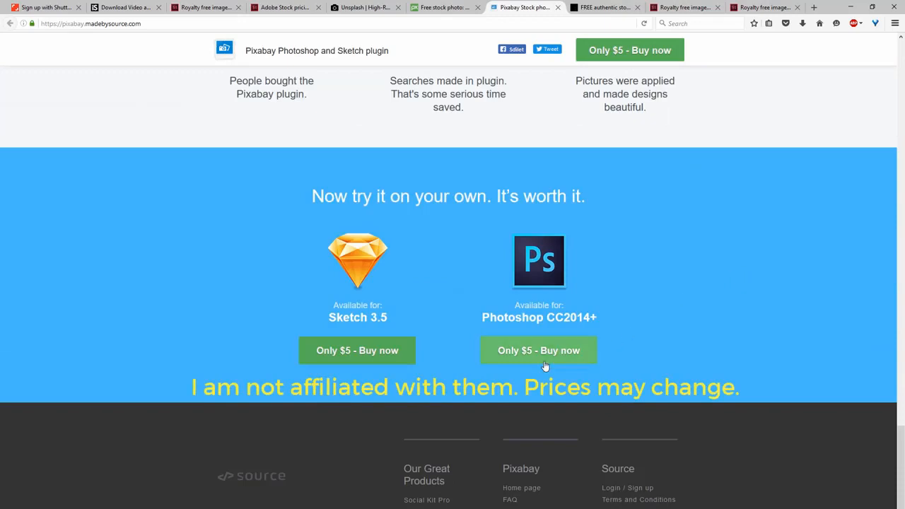
pyautogui.scroll(-2, 777, 395)
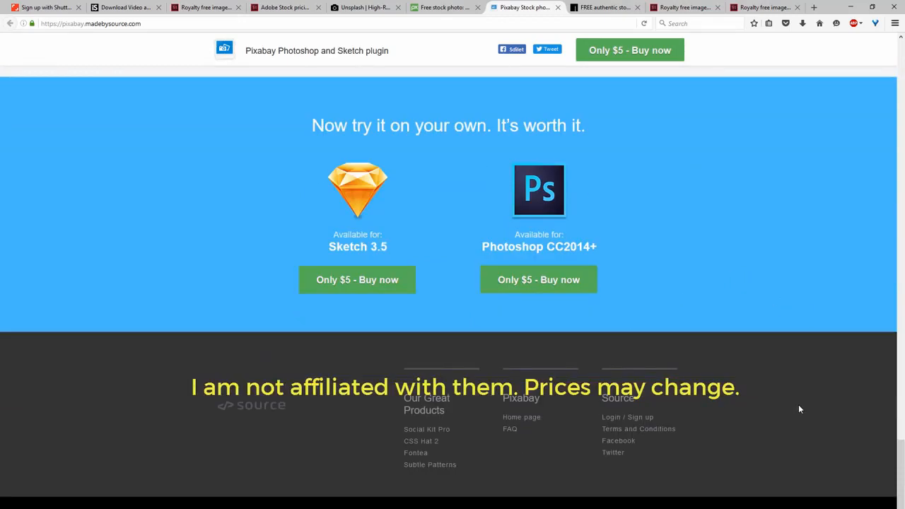
pyautogui.scroll(15, 796, 403)
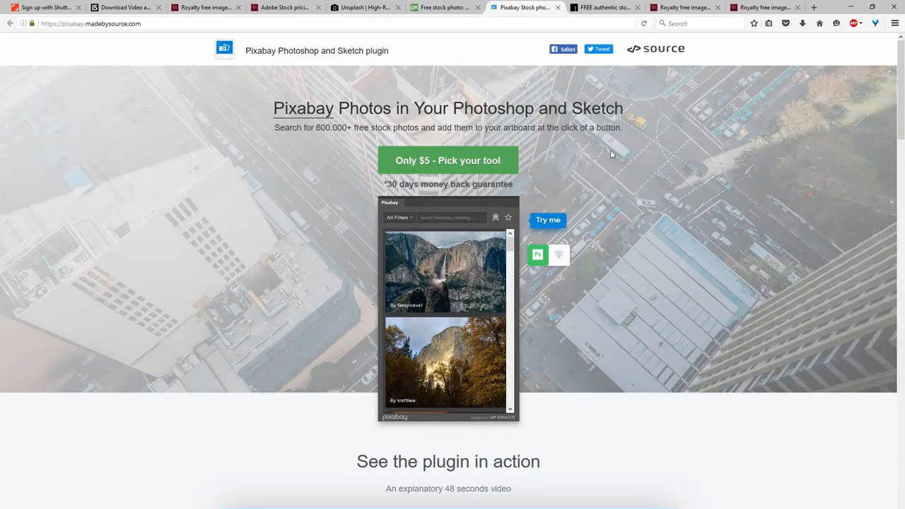
pyautogui.click(605, 7)
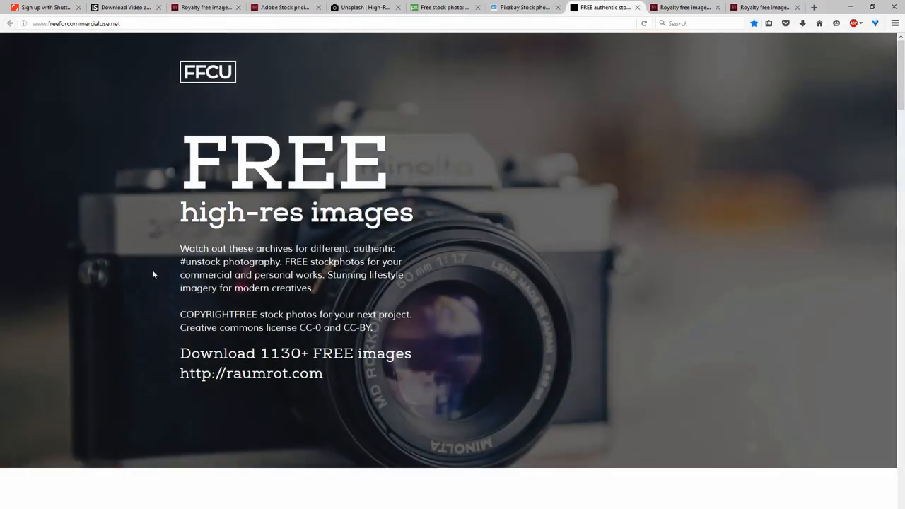
# - Scroll through the freeforcommercialuse.net list of free stock photo sites
pyautogui.scroll(-3, 142, 261)
pyautogui.scroll(-18, 156, 278)
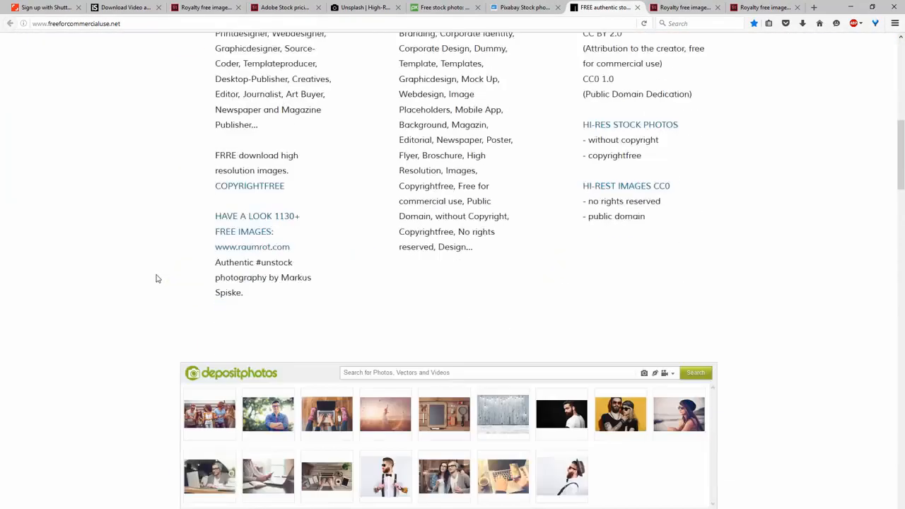
pyautogui.scroll(-2, 157, 278)
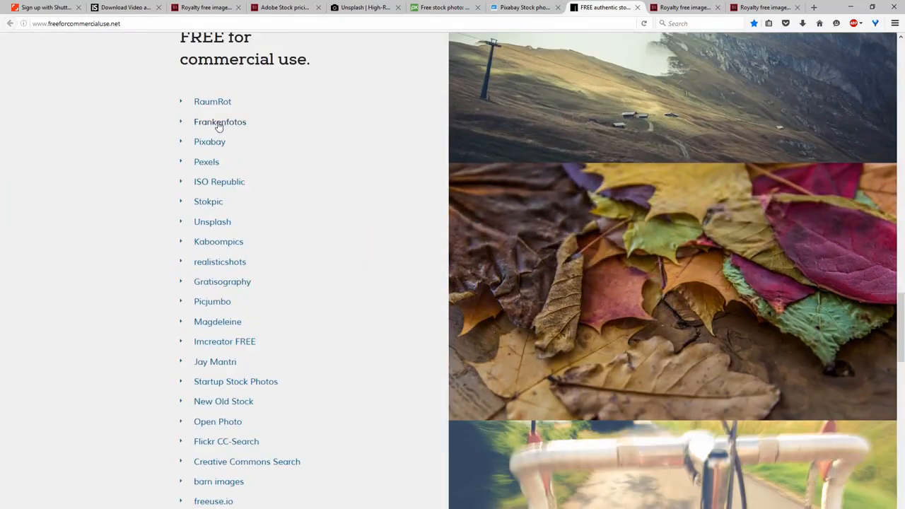
pyautogui.scroll(-3, 210, 374)
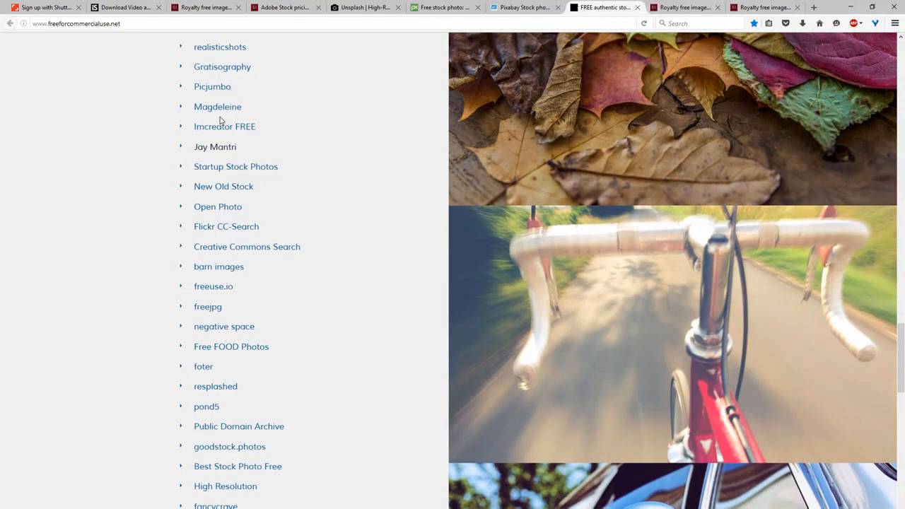
pyautogui.scroll(-5, 220, 120)
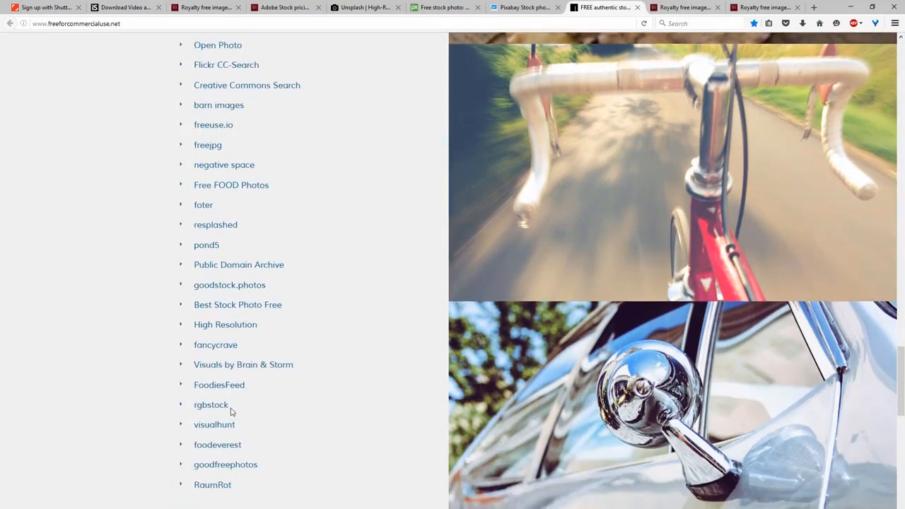
pyautogui.scroll(4, 215, 187)
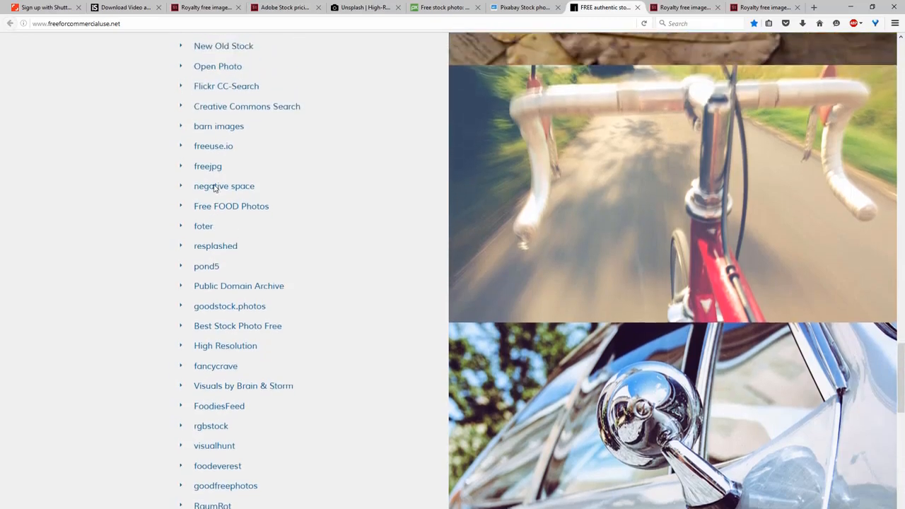
pyautogui.scroll(2, 214, 187)
# - Flip between the Unsplash and Pixabay tabs, ending on the Pixabay gannet photo page
pyautogui.click(364, 7)
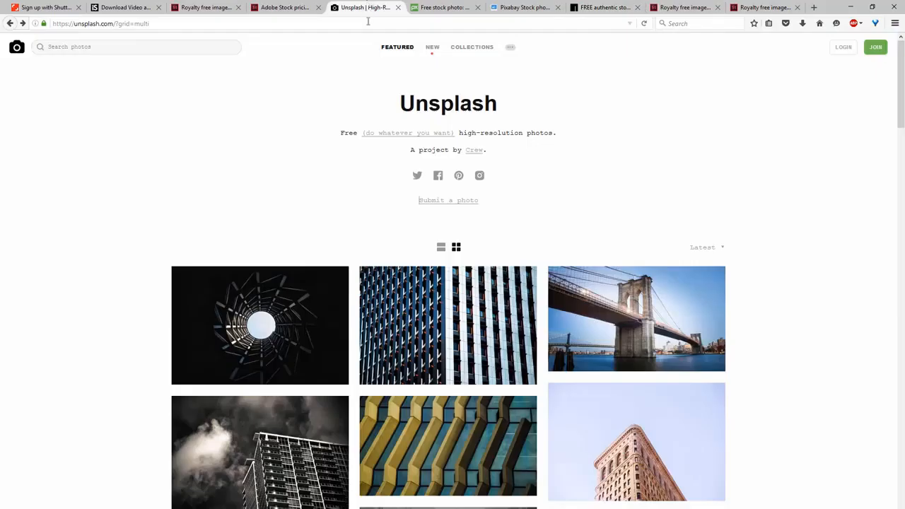
pyautogui.click(425, 9)
pyautogui.click(372, 9)
pyautogui.click(428, 7)
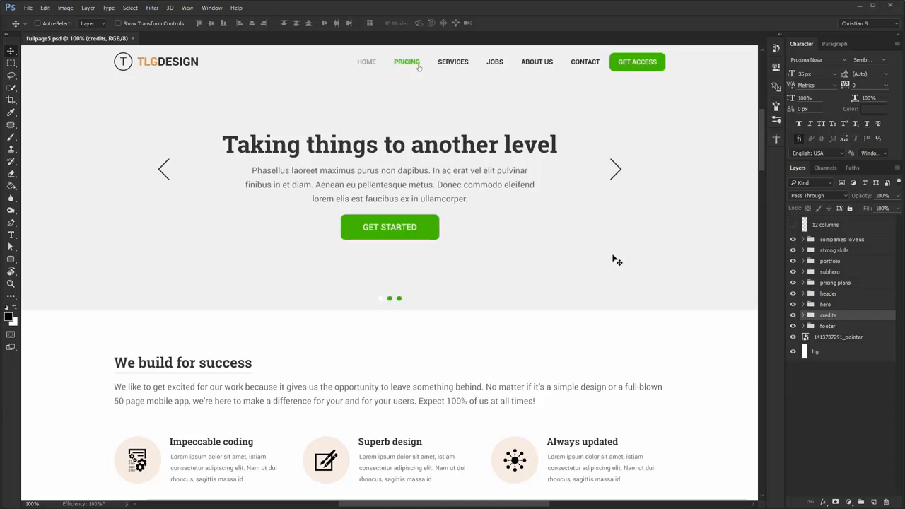
# - Show the Character panel via Window > Character beside the fullpage5.psd layers
pyautogui.scroll(1, 615, 259)
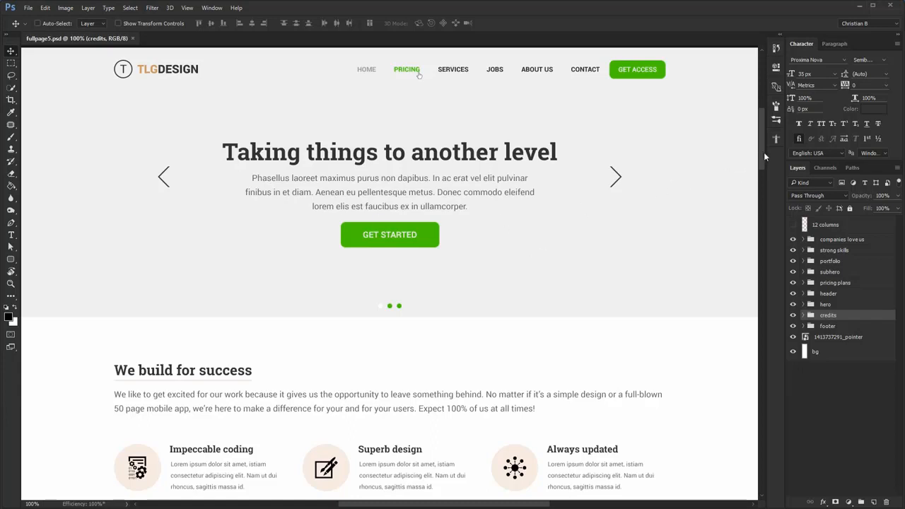
pyautogui.scroll(-1, 765, 153)
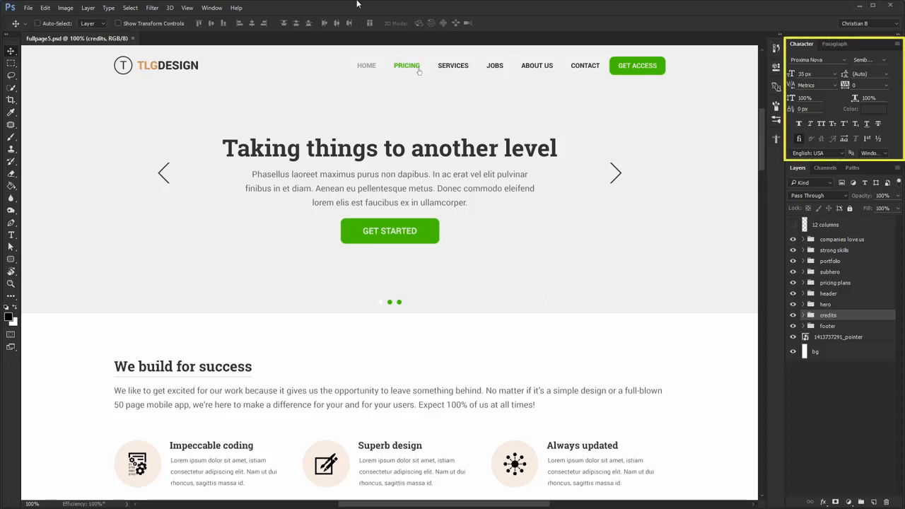
pyautogui.click(211, 8)
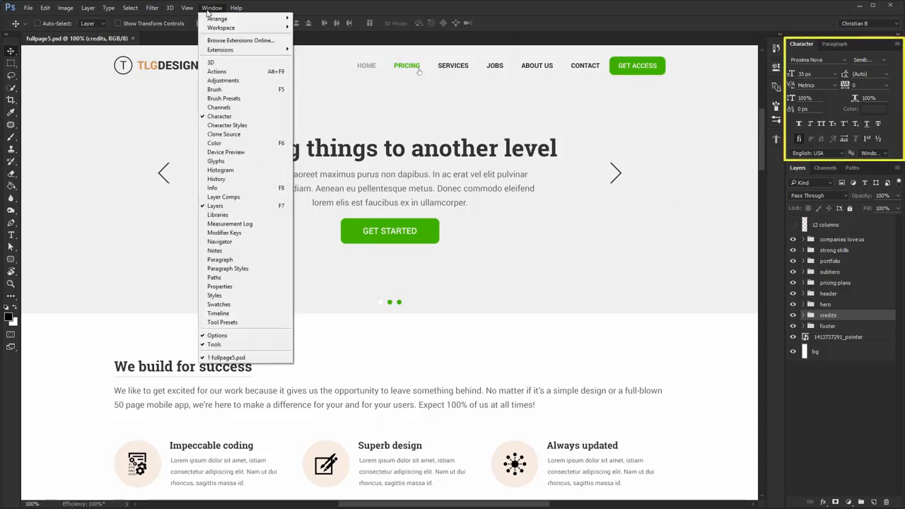
pyautogui.click(252, 118)
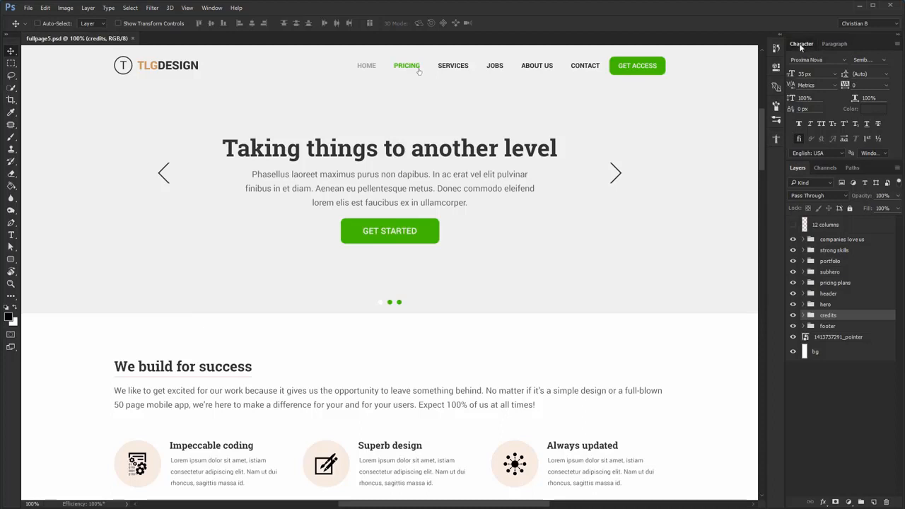
pyautogui.moveTo(799, 43)
pyautogui.mouseDown()
pyautogui.moveTo(733, 172)
pyautogui.moveTo(774, 154)
pyautogui.moveTo(836, 50)
pyautogui.moveTo(800, 45)
pyautogui.mouseUp()
pyautogui.keyDown('ctrl'); pyautogui.click(463, 156); pyautogui.keyUp('ctrl')
pyautogui.moveTo(437, 159); pyautogui.dragTo(411, 157)
pyautogui.hotkey('ctrl', 'z')
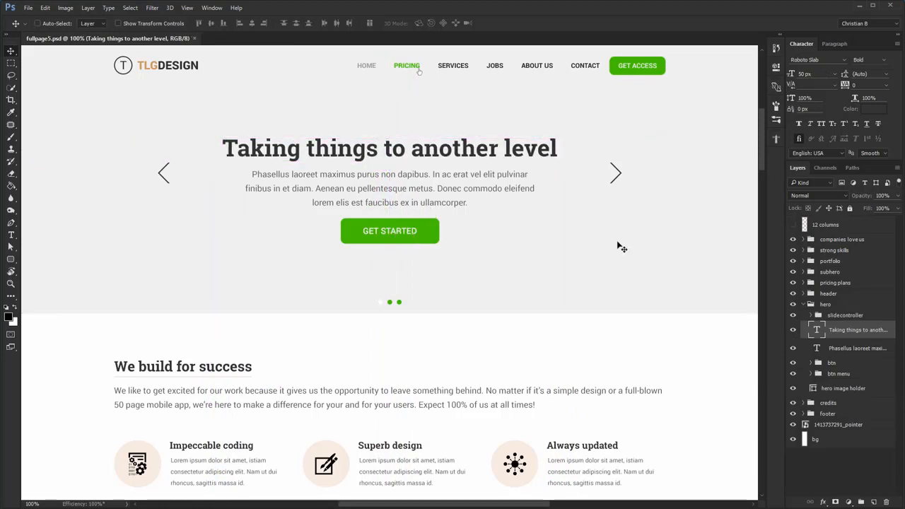
pyautogui.click(212, 372)
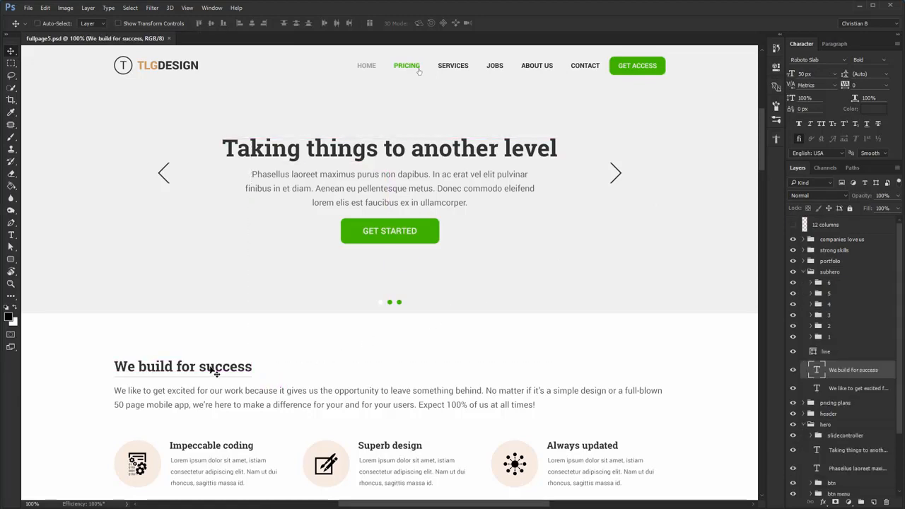
pyautogui.moveTo(373, 308)
pyautogui.mouseDown()
pyautogui.moveTo(353, 290)
pyautogui.moveTo(384, 299)
pyautogui.mouseUp()
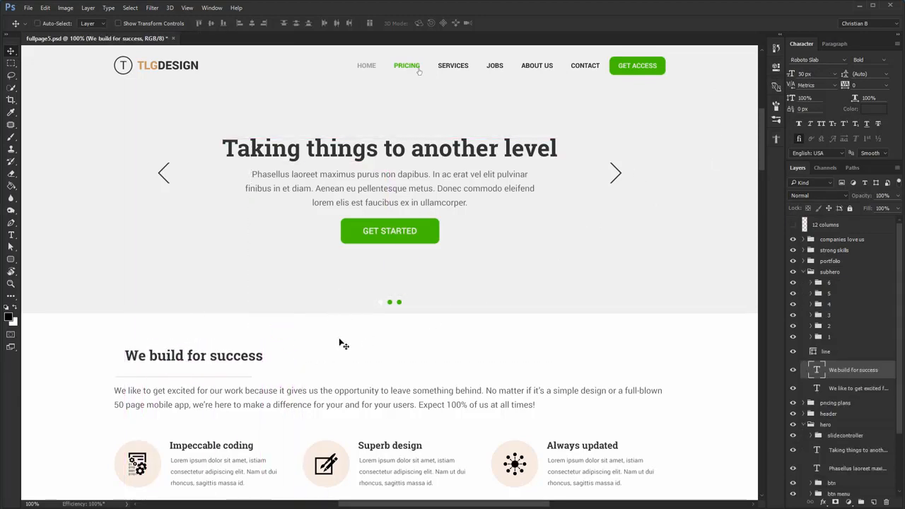
pyautogui.hotkey('ctrl', 'z')
pyautogui.moveTo(335, 433); pyautogui.dragTo(335, 190)
pyautogui.click(240, 212)
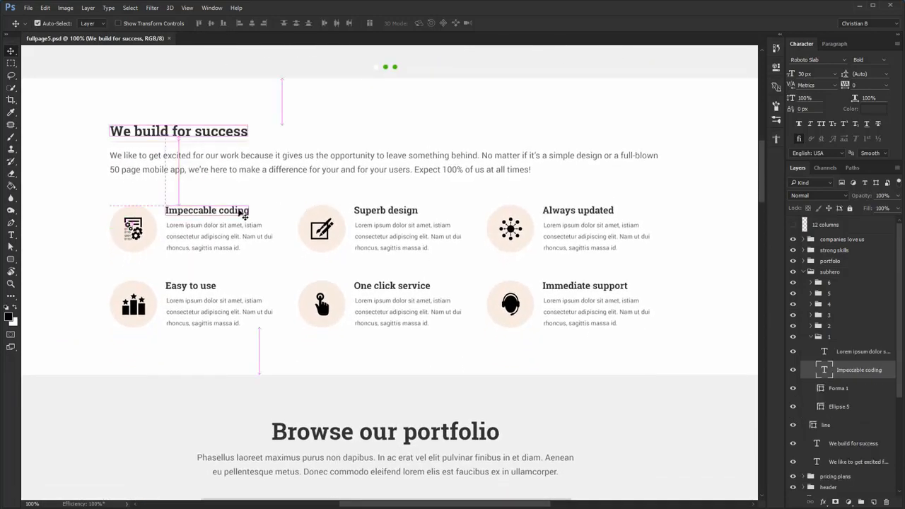
pyautogui.click(370, 212)
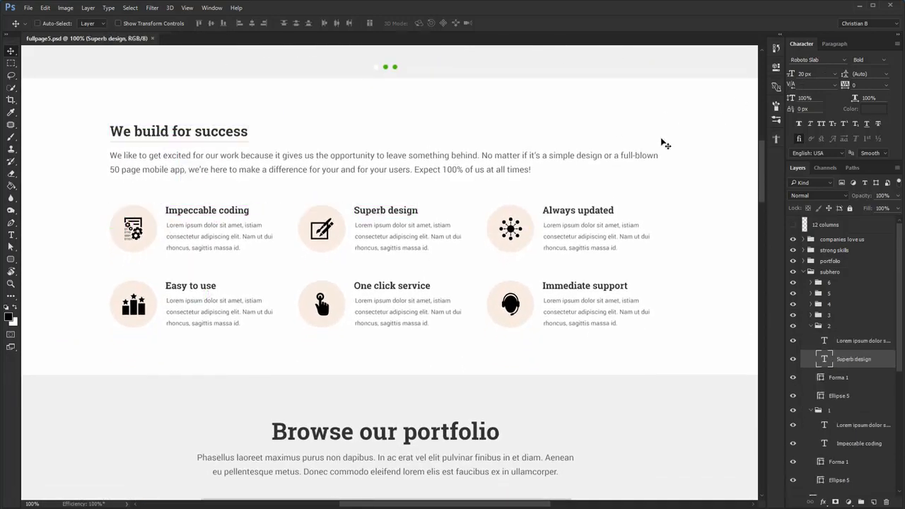
pyautogui.moveTo(364, 194); pyautogui.dragTo(393, 177)
pyautogui.hotkey('ctrl', 'z')
pyautogui.moveTo(760, 189); pyautogui.dragTo(774, 156)
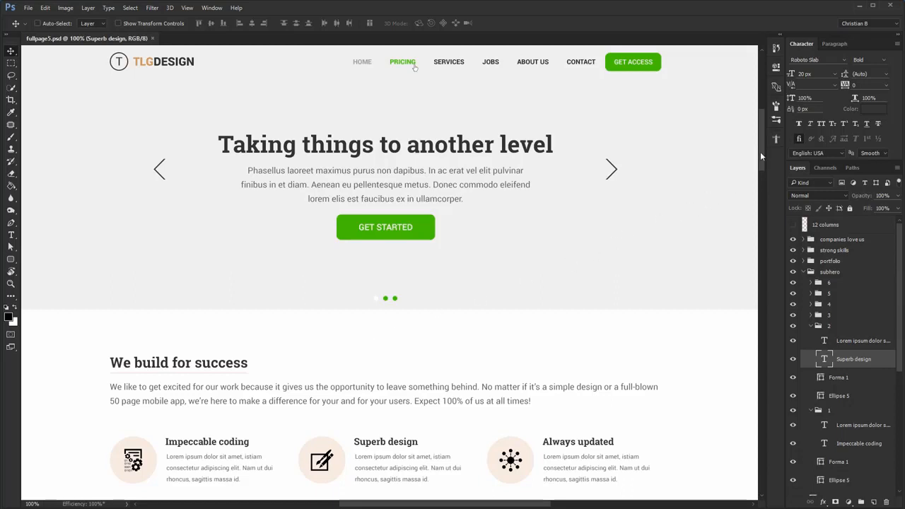
# - Select the customer testimonial quote layer and move it about 8 px lower
pyautogui.moveTo(760, 151); pyautogui.dragTo(761, 188)
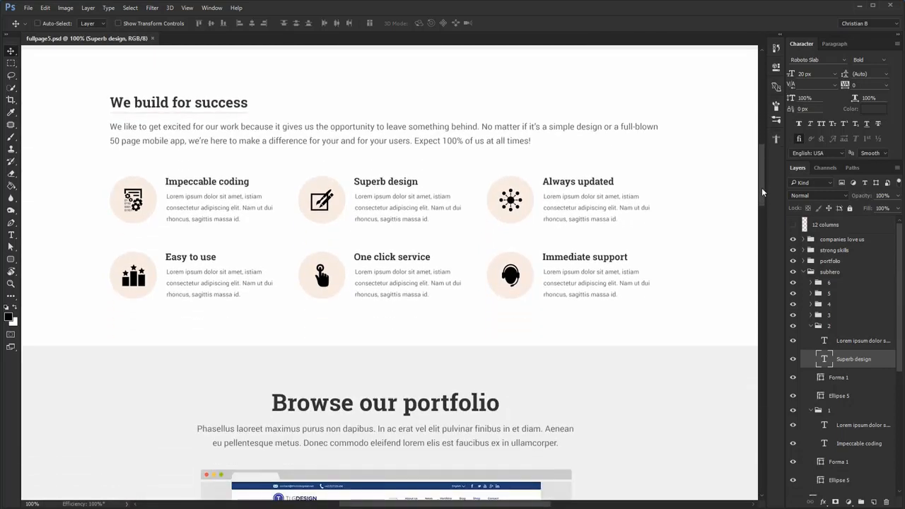
pyautogui.keyDown('ctrl'); pyautogui.click(195, 210); pyautogui.keyUp('ctrl')
pyautogui.keyDown('ctrl'); pyautogui.click(368, 141); pyautogui.keyUp('ctrl')
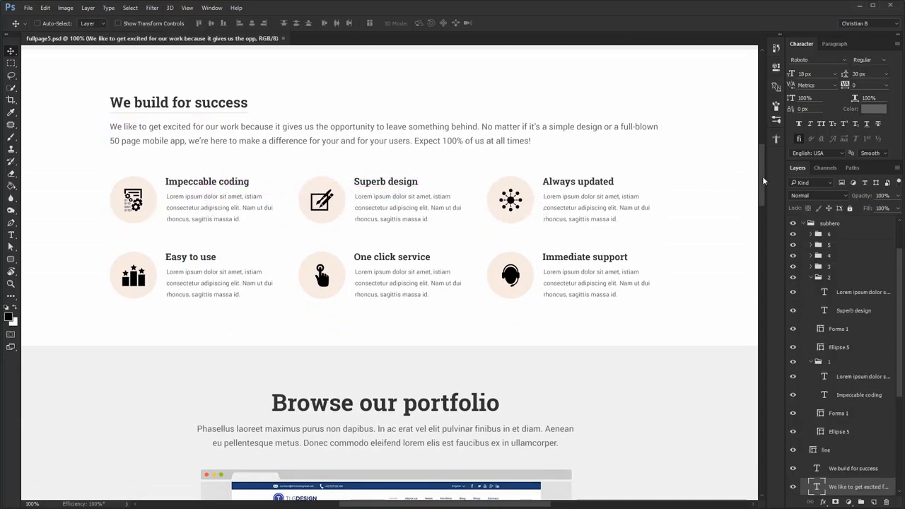
pyautogui.moveTo(762, 176); pyautogui.dragTo(784, 393)
pyautogui.keyDown('ctrl'); pyautogui.click(396, 234); pyautogui.keyUp('ctrl')
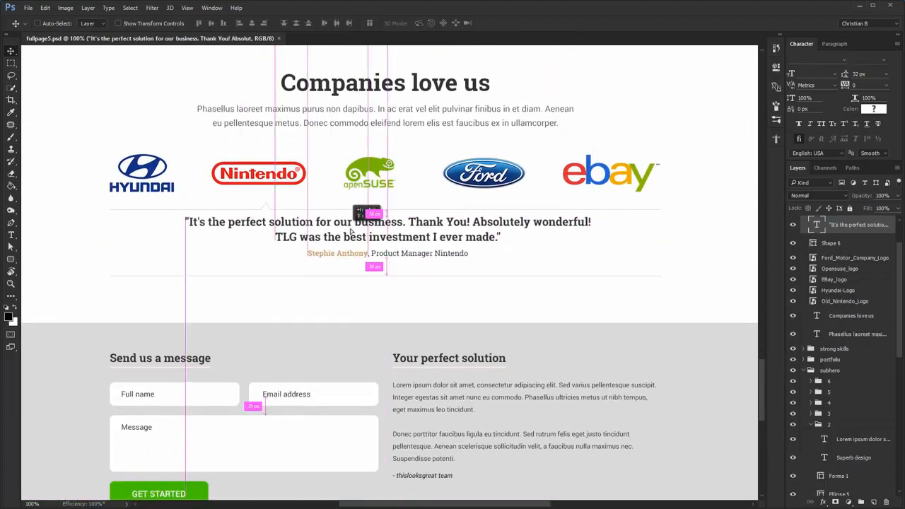
pyautogui.moveTo(351, 230); pyautogui.dragTo(352, 236)
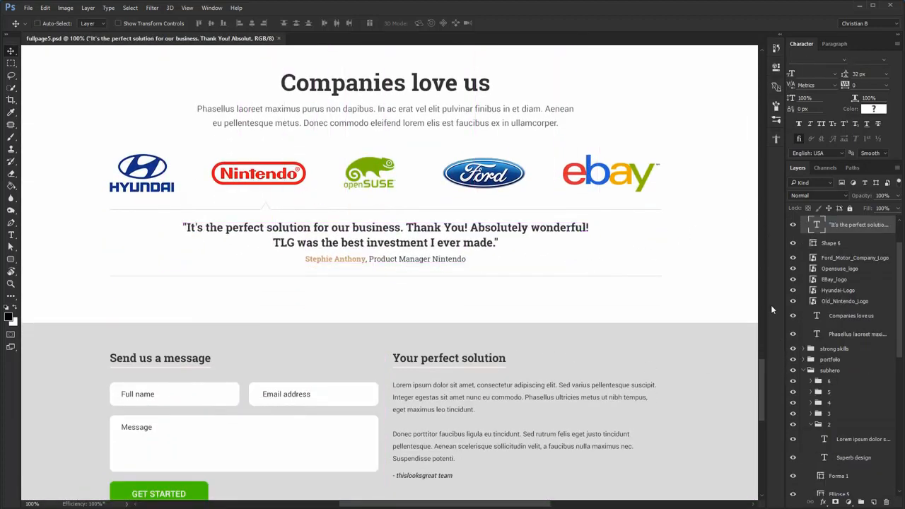
pyautogui.moveTo(763, 385); pyautogui.dragTo(767, 135)
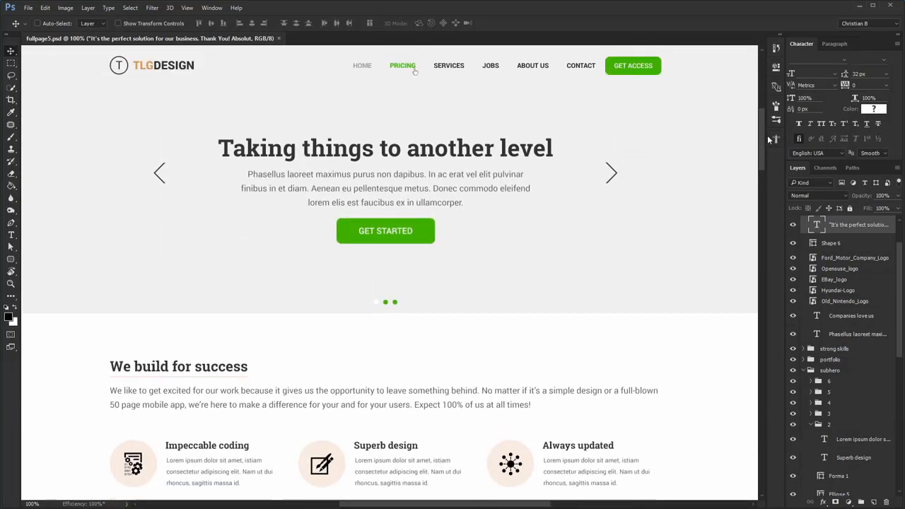
# - Select the Impeccable coding, Superb design and Always updated descriptions, bringing the features grid into view
pyautogui.scroll(-1, 636, 273)
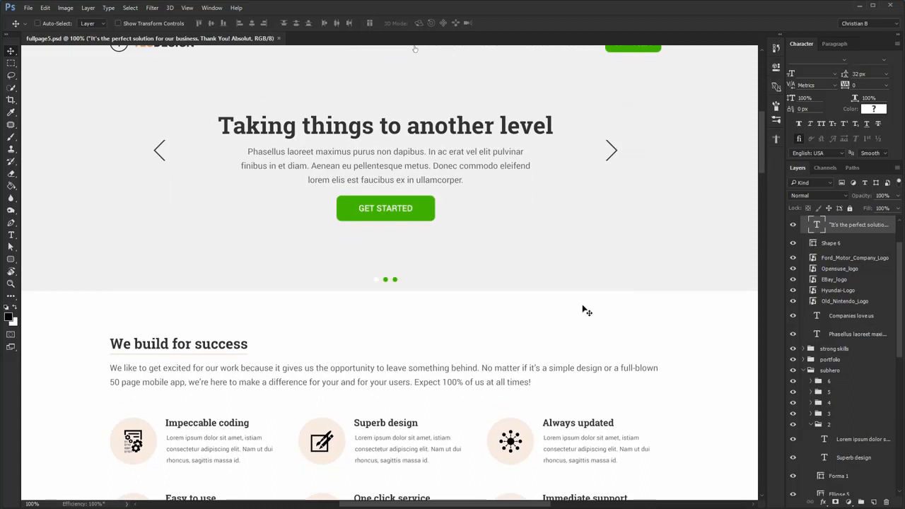
pyautogui.click(238, 451)
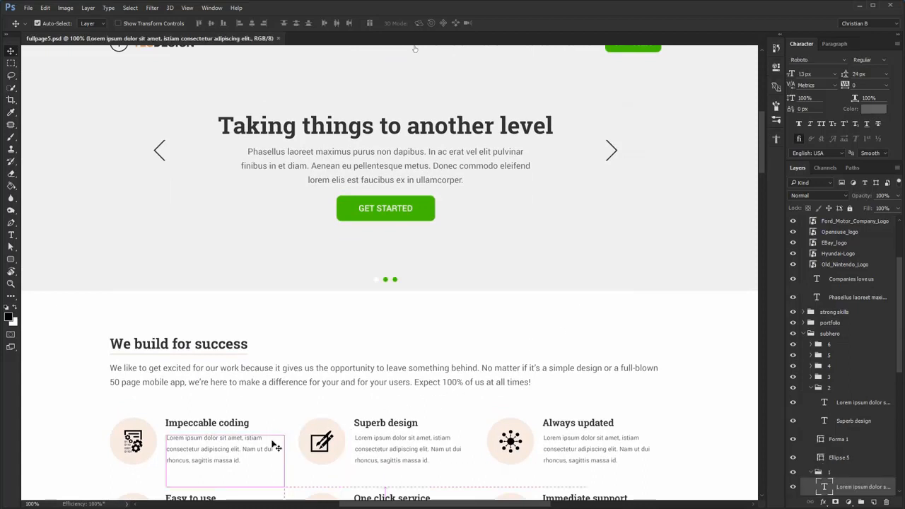
pyautogui.keyDown('shift'); pyautogui.click(394, 448); pyautogui.keyUp('shift')
pyautogui.keyDown('shift'); pyautogui.click(568, 451); pyautogui.keyUp('shift')
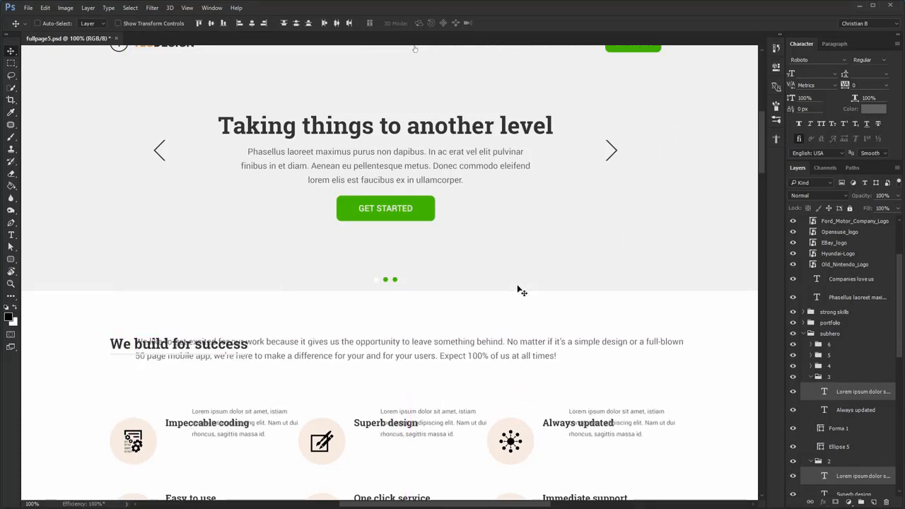
pyautogui.moveTo(403, 418); pyautogui.dragTo(420, 322)
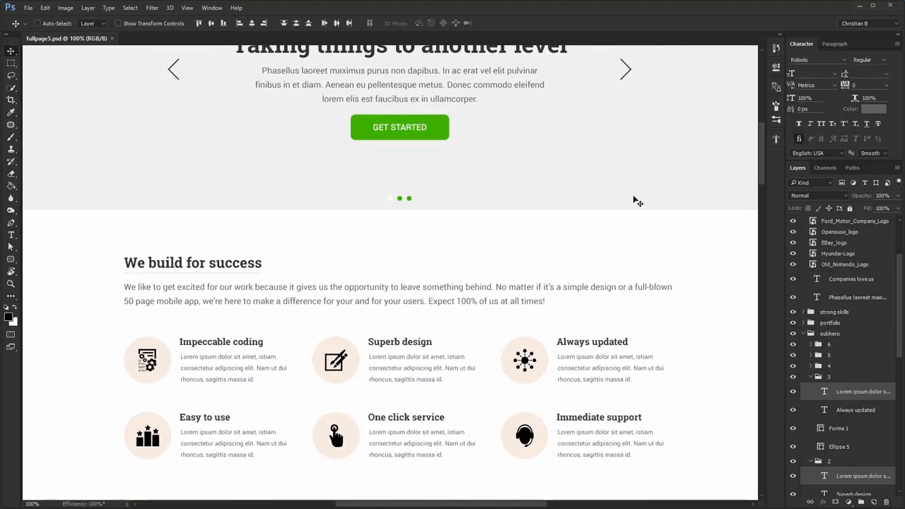
# - In Paragraph settings, add the Easy to use, One click service and Immediate support descriptions to the selection
pyautogui.click(830, 45)
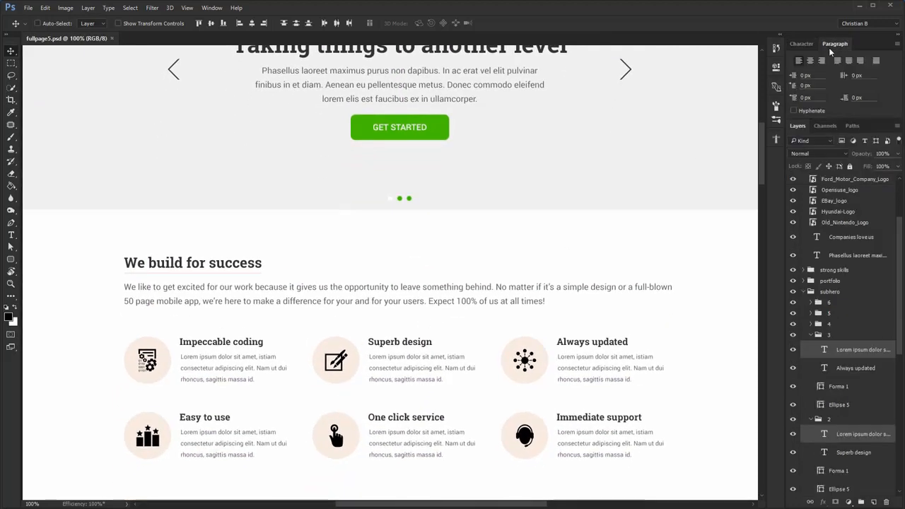
pyautogui.keyDown('ctrl'); pyautogui.keyDown('shift'); pyautogui.click(249, 435); pyautogui.keyUp('shift'); pyautogui.keyUp('ctrl')
pyautogui.keyDown('ctrl'); pyautogui.keyDown('shift'); pyautogui.click(434, 435); pyautogui.keyUp('shift'); pyautogui.keyUp('ctrl')
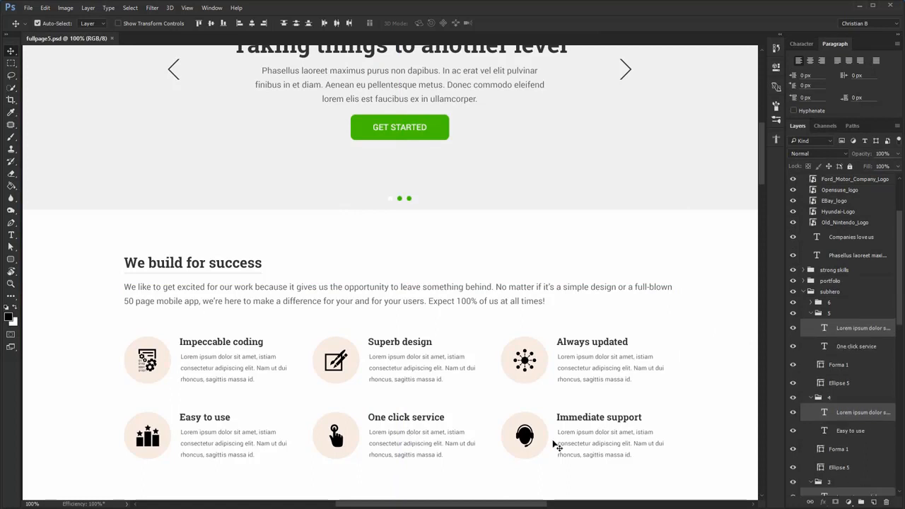
pyautogui.keyDown('ctrl'); pyautogui.keyDown('shift'); pyautogui.click(594, 445); pyautogui.keyUp('shift'); pyautogui.keyUp('ctrl')
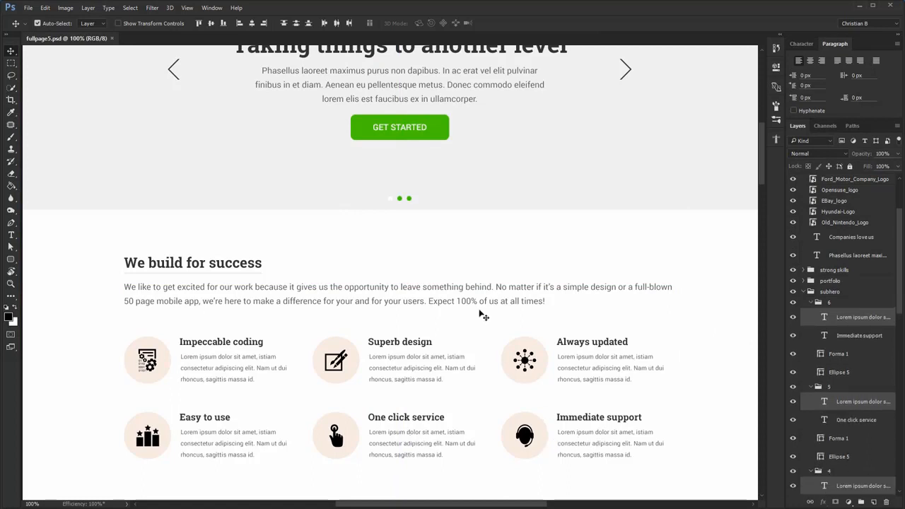
# - Toggle Hyphenate on and off for the six descriptions, leaving it unchecked
pyautogui.click(819, 111)
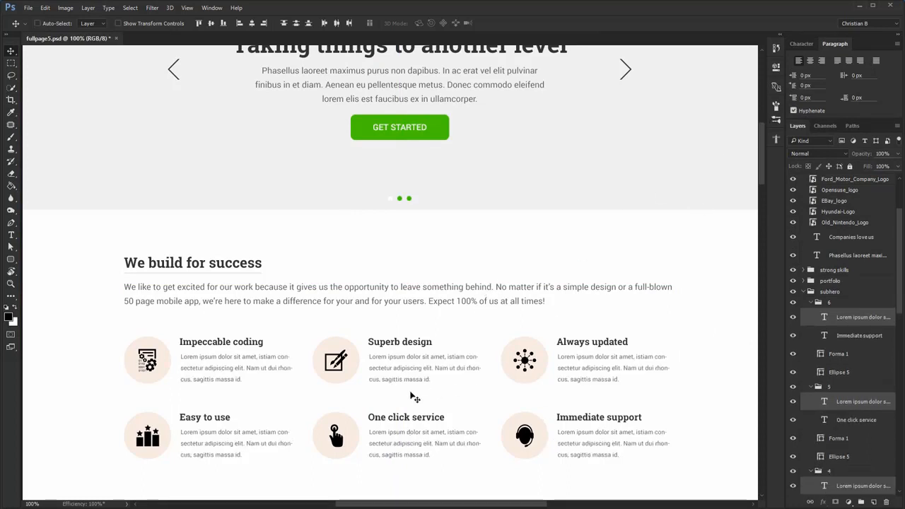
pyautogui.click(819, 111)
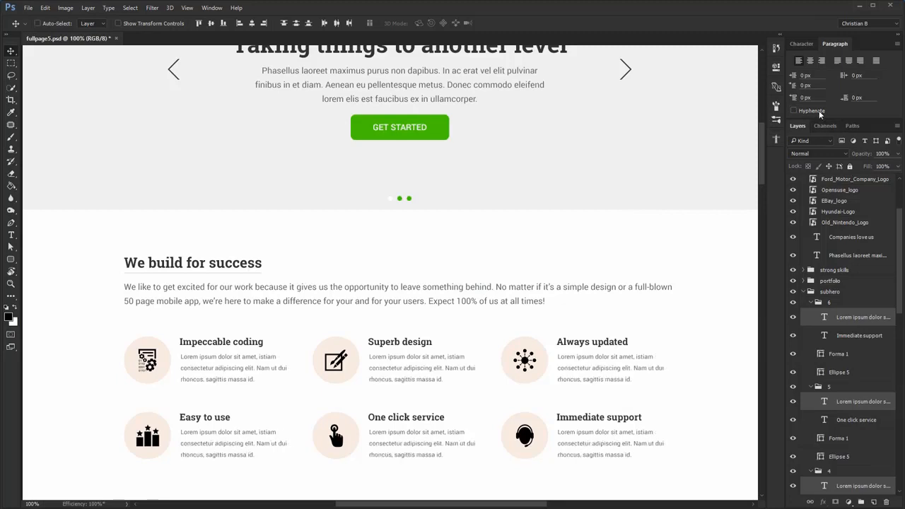
pyautogui.click(818, 110)
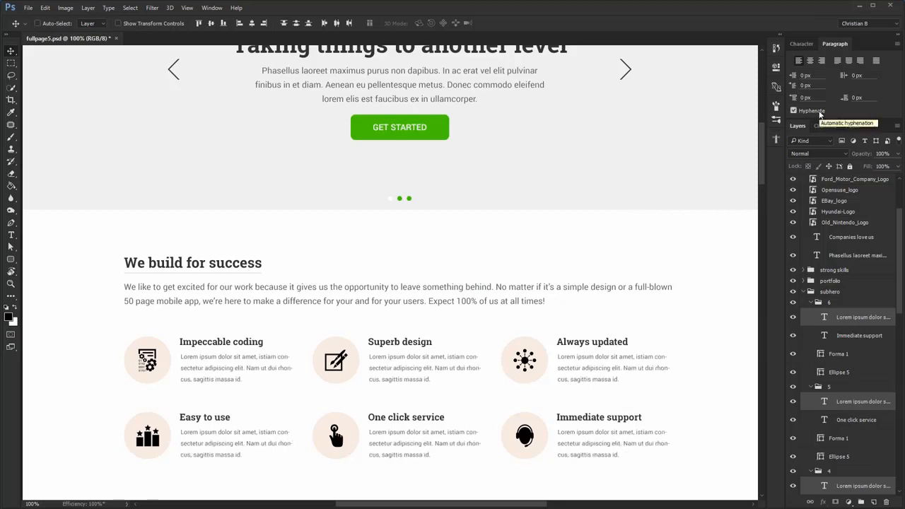
pyautogui.click(818, 110)
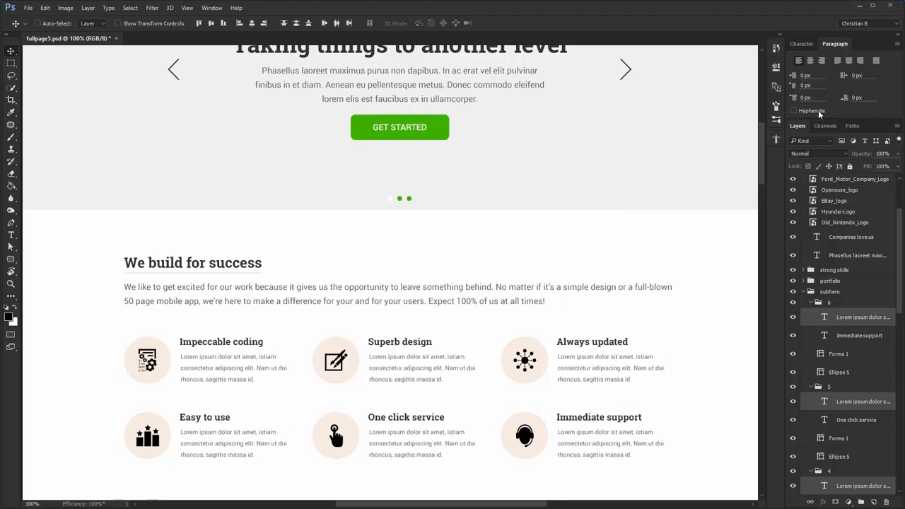
pyautogui.click(819, 110)
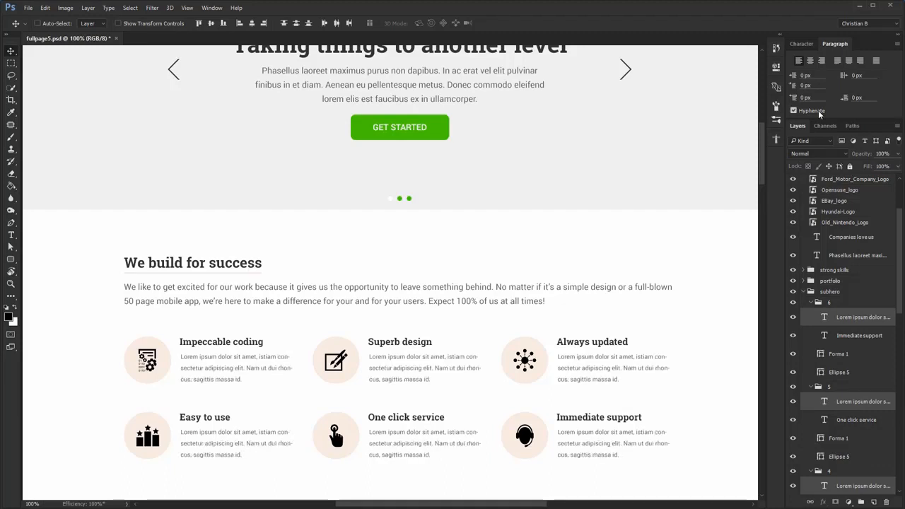
pyautogui.click(818, 110)
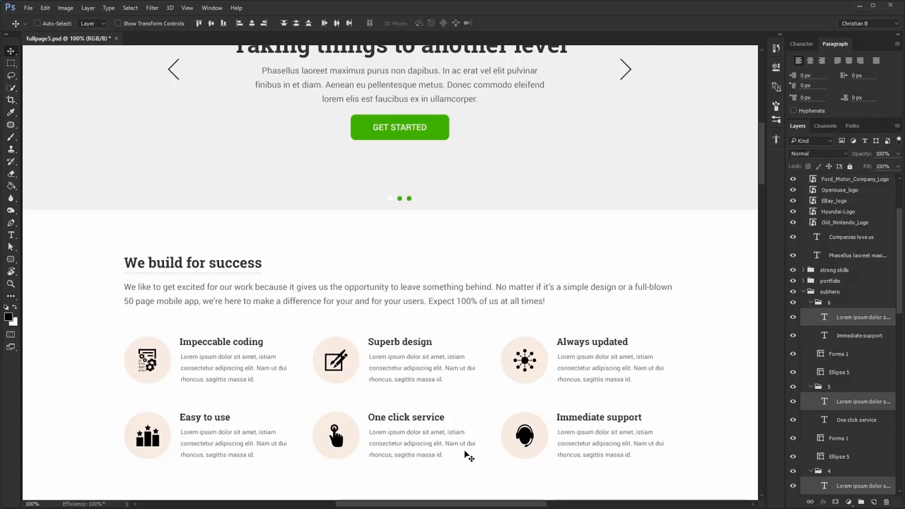
pyautogui.keyDown('alt'); pyautogui.click(802, 292); pyautogui.keyUp('alt')
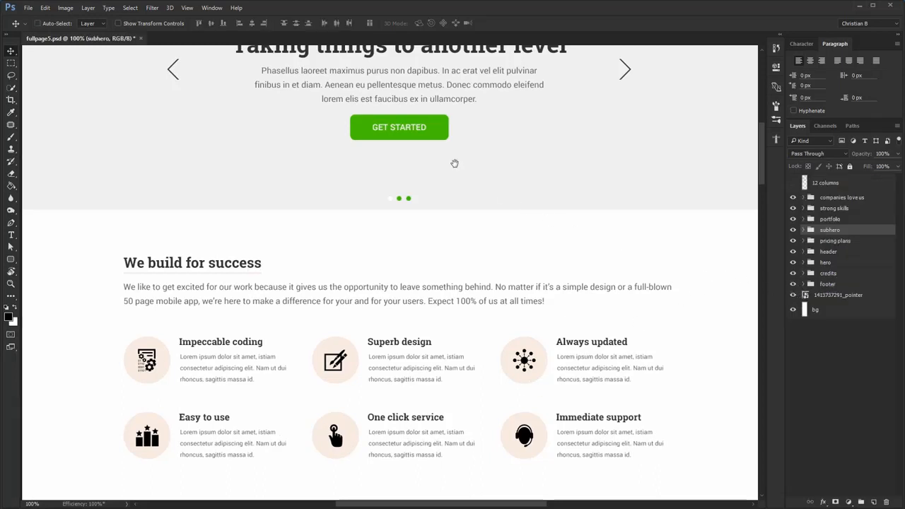
# - In the Character settings, select all six feature description text layers
pyautogui.moveTo(454, 162); pyautogui.dragTo(440, 210)
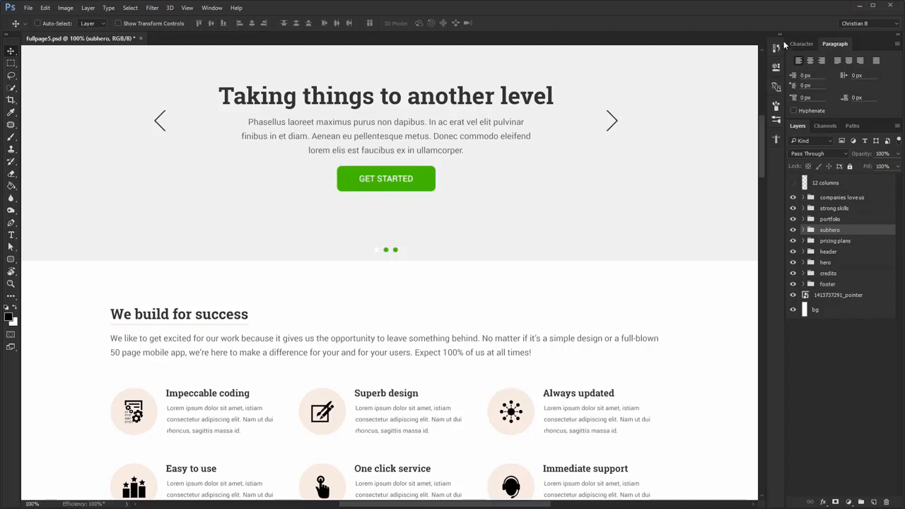
pyautogui.click(800, 44)
pyautogui.scroll(2, 521, 240)
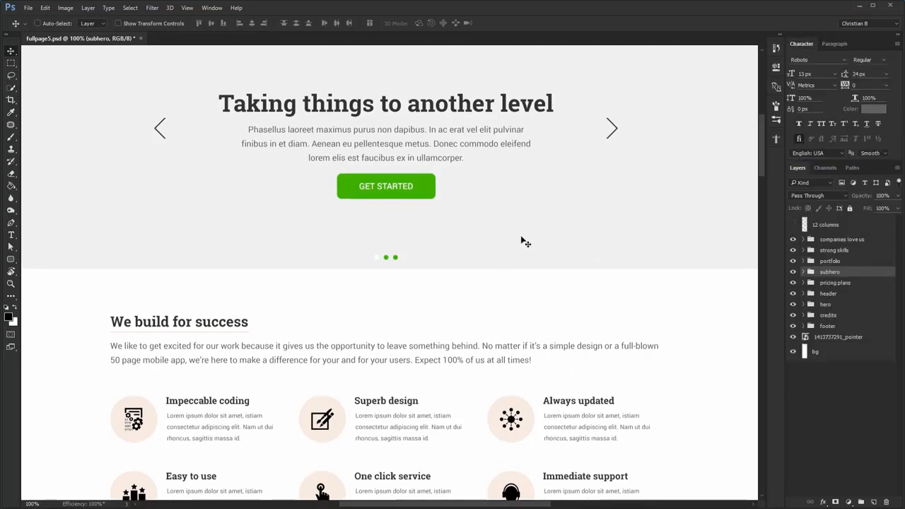
pyautogui.keyDown('ctrl'); pyautogui.click(243, 453); pyautogui.keyUp('ctrl')
pyautogui.keyDown('ctrl'); pyautogui.keyDown('shift'); pyautogui.click(362, 444); pyautogui.keyUp('shift'); pyautogui.keyUp('ctrl')
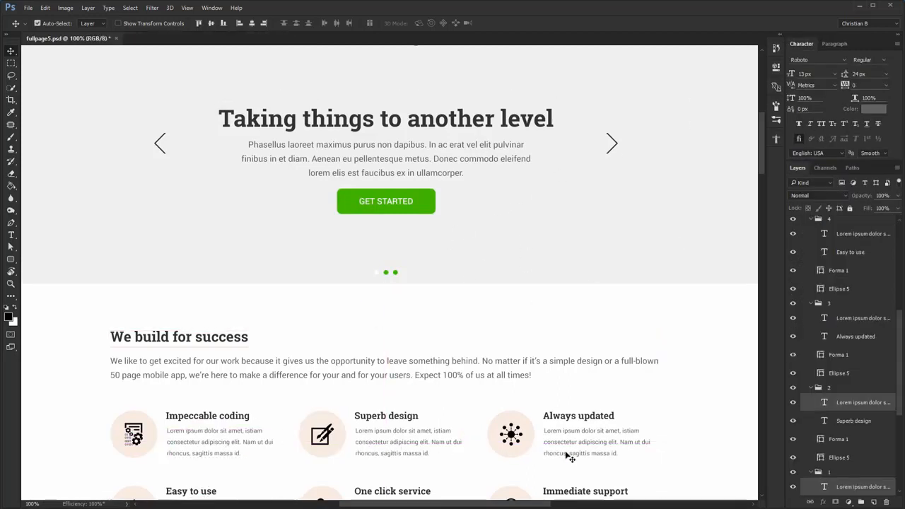
pyautogui.keyDown('ctrl'); pyautogui.keyDown('shift'); pyautogui.click(566, 453); pyautogui.keyUp('shift'); pyautogui.keyUp('ctrl')
pyautogui.moveTo(448, 477); pyautogui.dragTo(458, 353)
pyautogui.keyDown('ctrl'); pyautogui.keyDown('shift'); pyautogui.click(257, 383); pyautogui.keyUp('shift'); pyautogui.keyUp('ctrl')
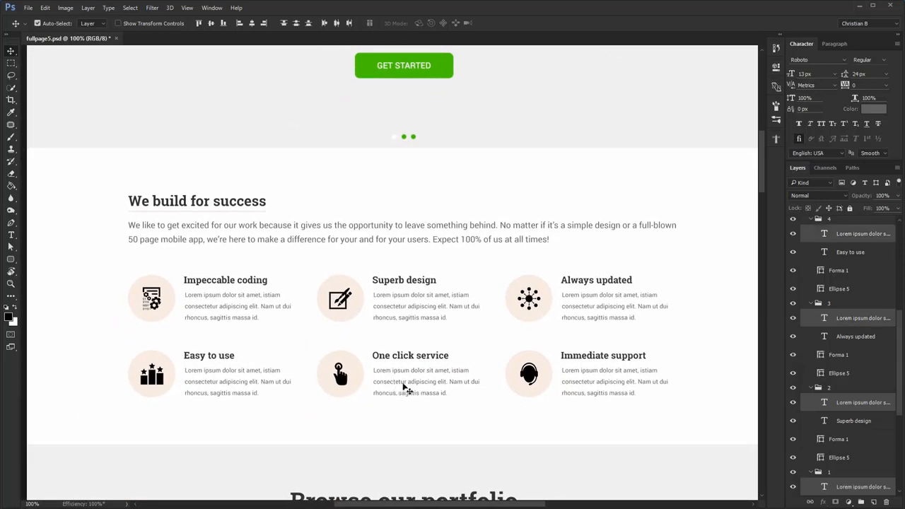
pyautogui.keyDown('ctrl'); pyautogui.keyDown('shift'); pyautogui.click(406, 388); pyautogui.keyUp('shift'); pyautogui.keyUp('ctrl')
pyautogui.keyDown('ctrl'); pyautogui.keyDown('shift'); pyautogui.click(587, 384); pyautogui.keyUp('shift'); pyautogui.keyUp('ctrl')
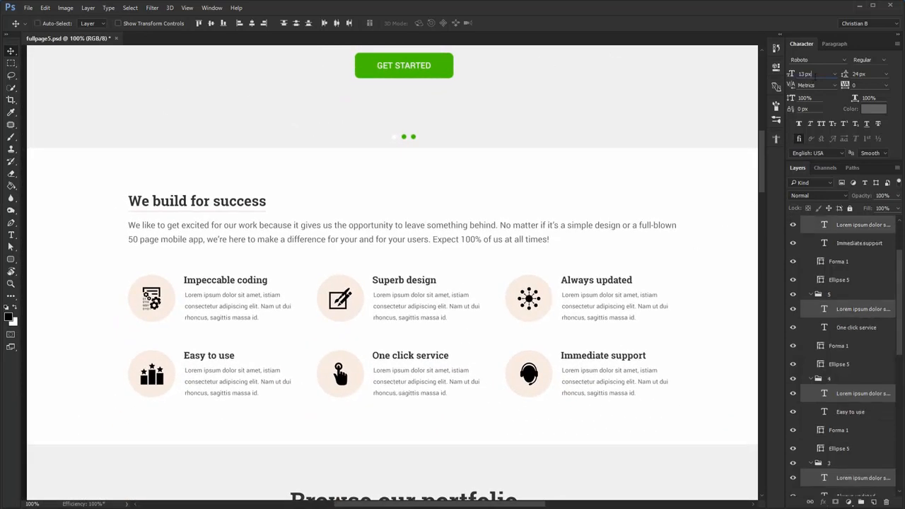
# - Set the descriptions' font size to 12 px and open their text colour swatch
pyautogui.press('Up')
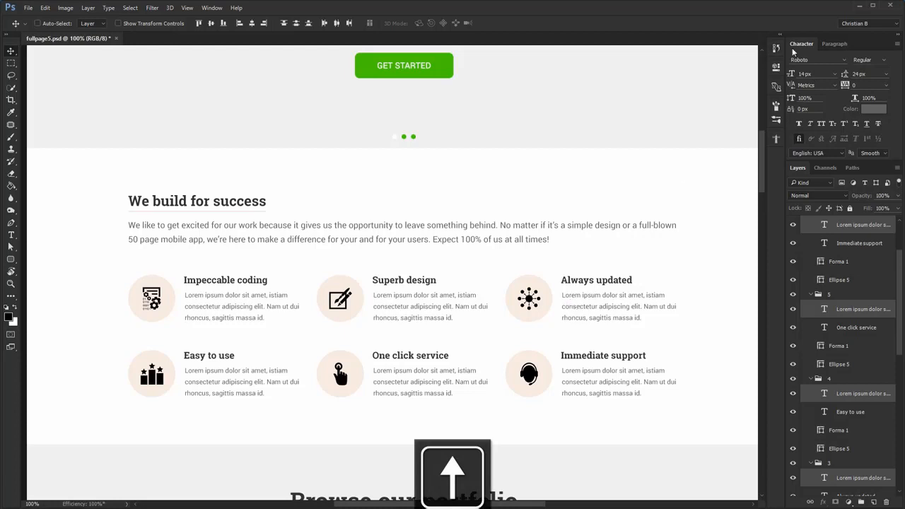
pyautogui.scroll(-2, 817, 75)
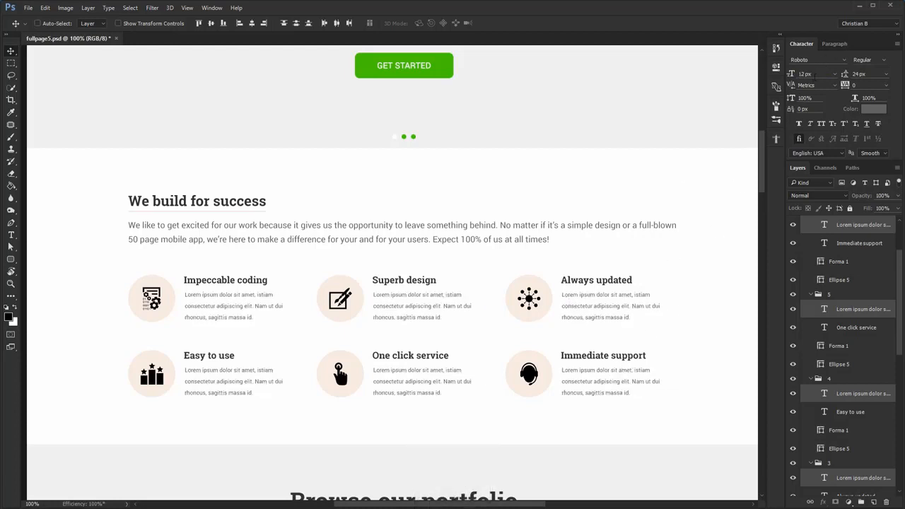
pyautogui.click(875, 110)
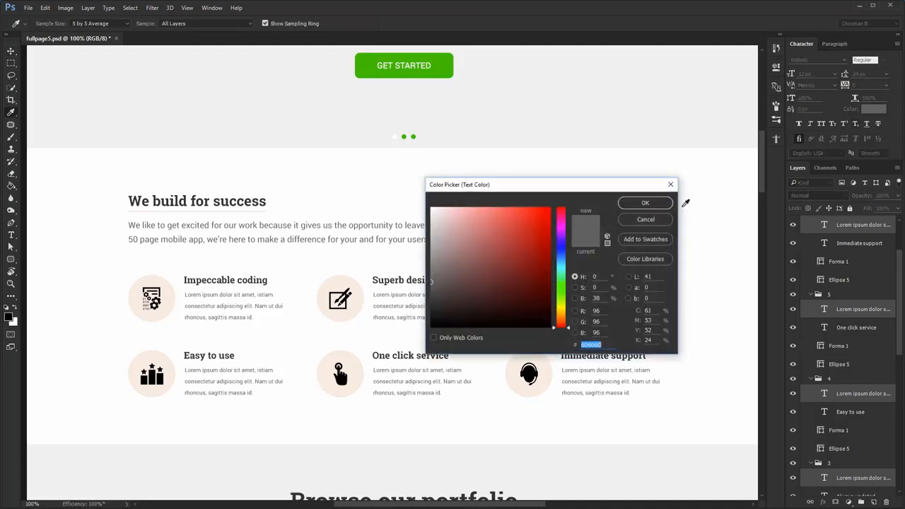
# - Change the descriptions' text colour from 606060 to dark grey 232323 and confirm
pyautogui.moveTo(609, 186); pyautogui.dragTo(684, 91)
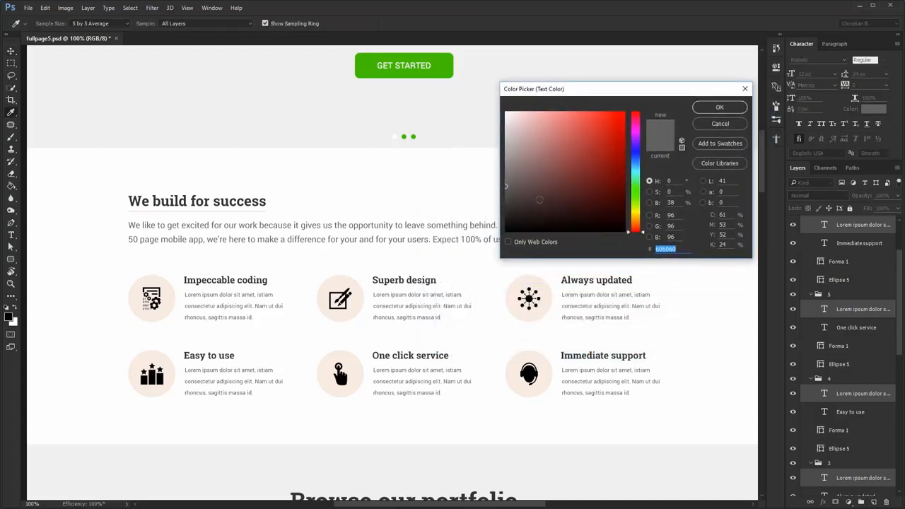
pyautogui.write('444444')
pyautogui.moveTo(518, 205)
pyautogui.mouseDown()
pyautogui.moveTo(495, 207)
pyautogui.moveTo(506, 177)
pyautogui.moveTo(492, 207)
pyautogui.moveTo(624, 112)
pyautogui.mouseUp()
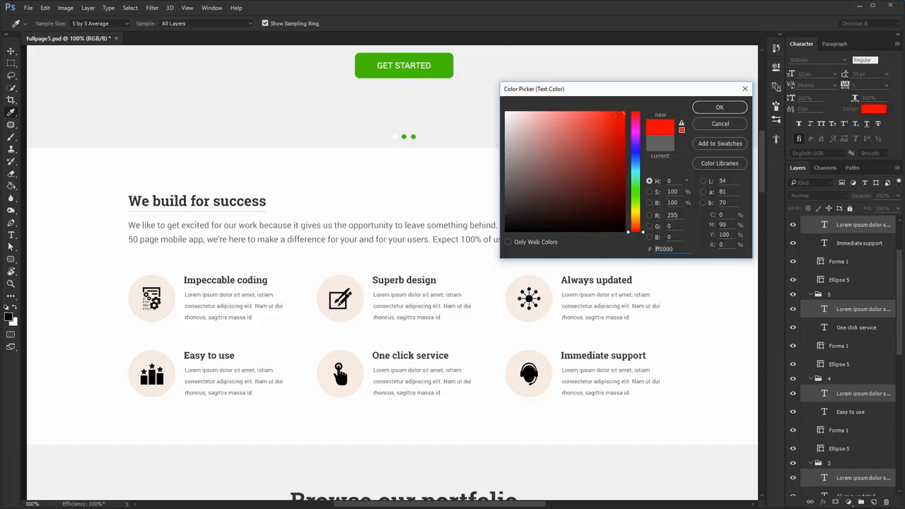
pyautogui.click(543, 205)
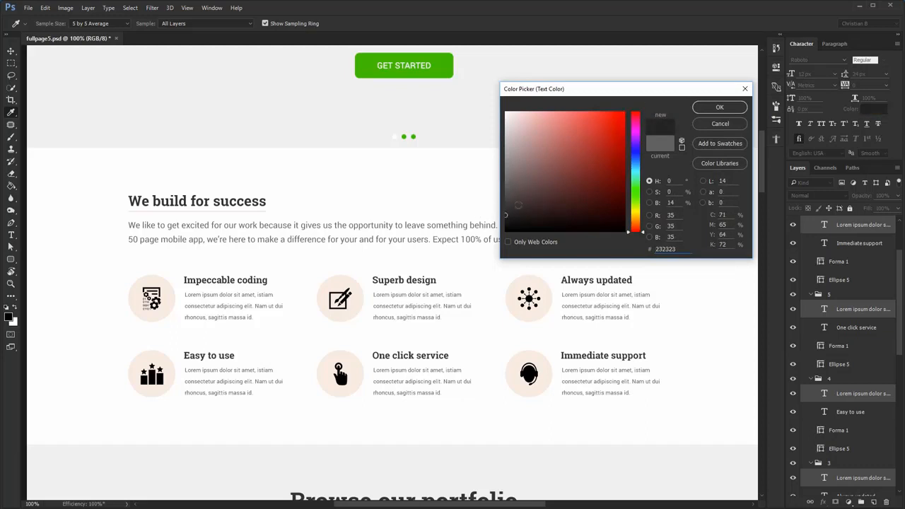
pyautogui.click(719, 107)
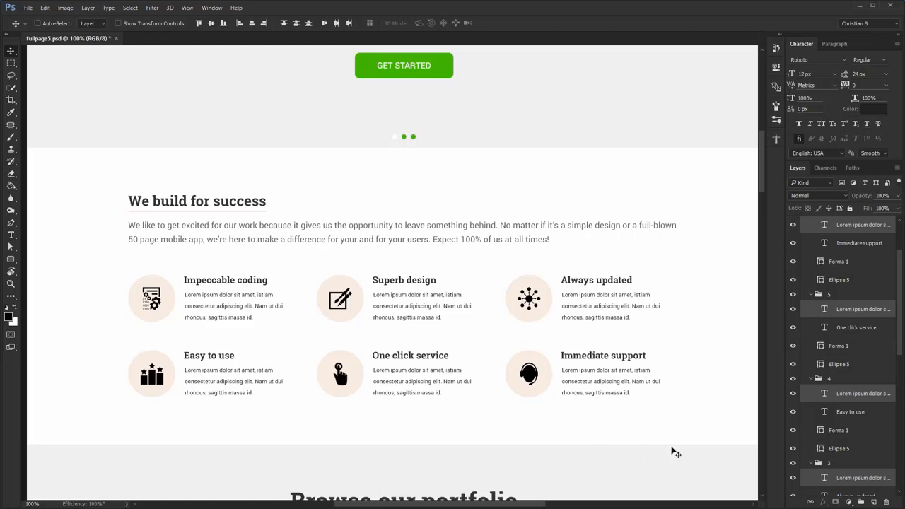
pyautogui.moveTo(499, 332); pyautogui.dragTo(586, 359)
pyautogui.hotkey('ctrl', 't')
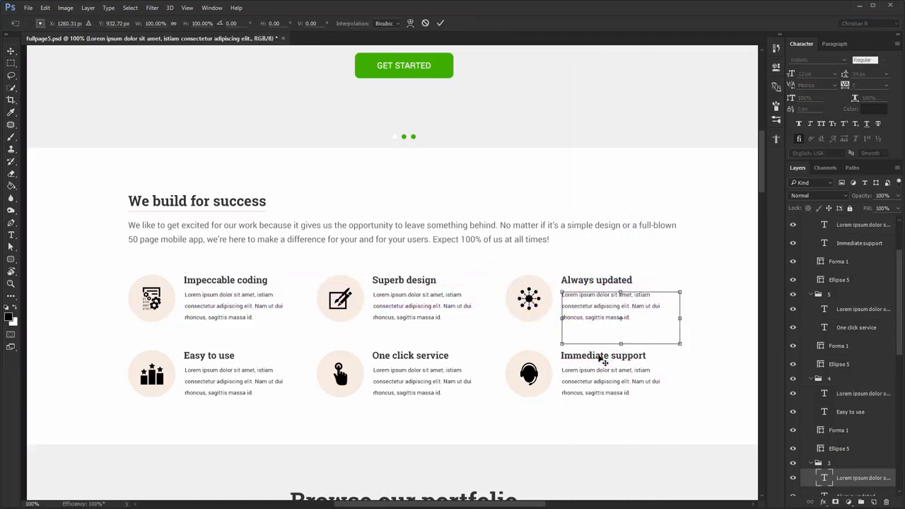
pyautogui.moveTo(680, 344); pyautogui.dragTo(734, 367)
pyautogui.press('Return')
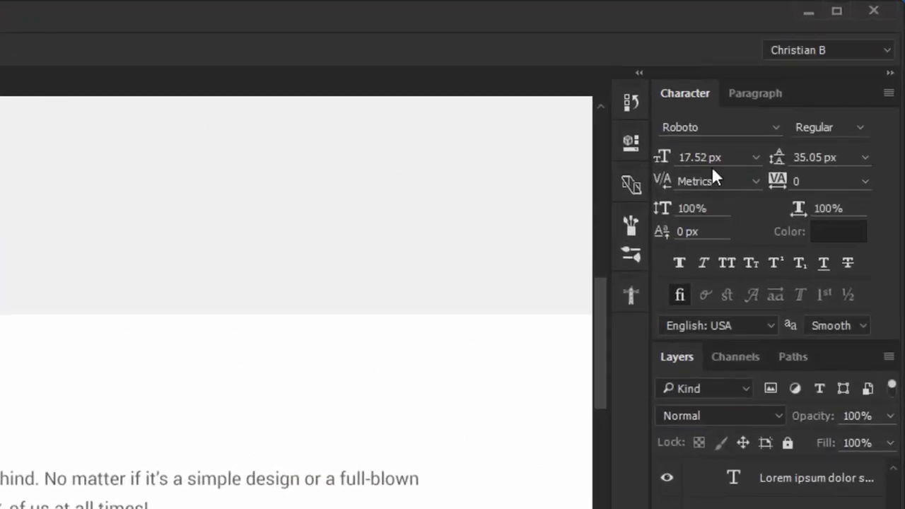
pyautogui.click(707, 156)
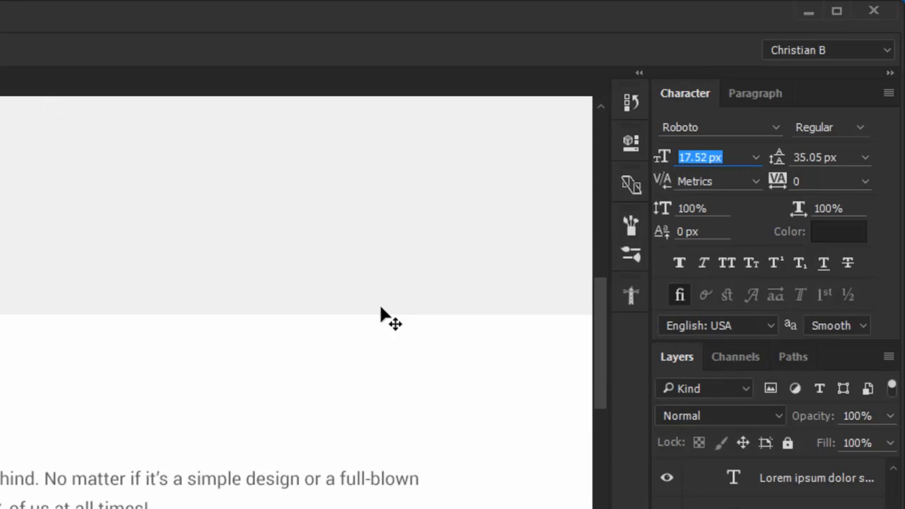
pyautogui.write('18')
pyautogui.press('Return')
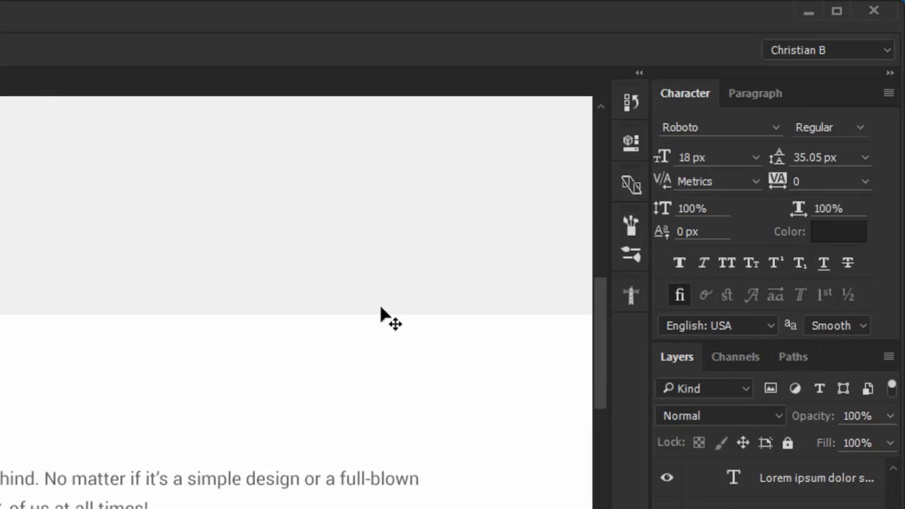
pyautogui.hotkey('ctrl', 'alt', 'z')
pyautogui.hotkey('ctrl', 'alt', 'z')
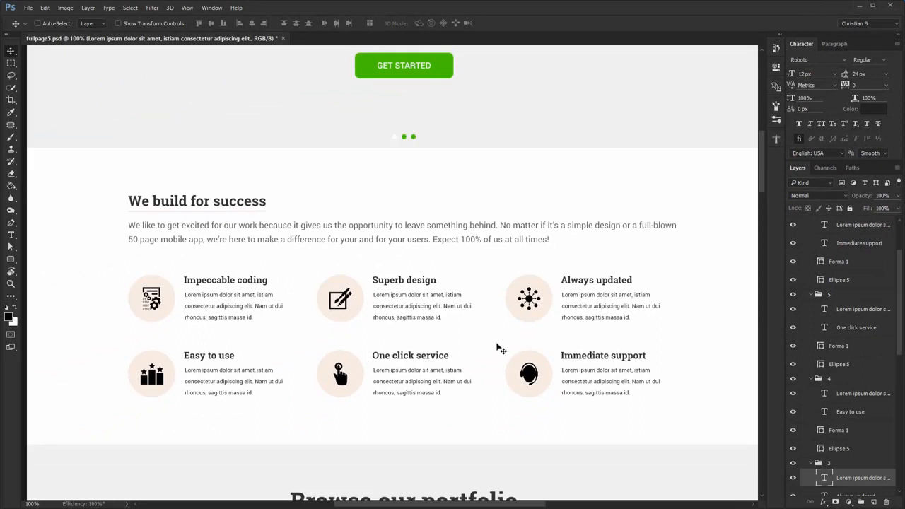
pyautogui.press('ctrl')
pyautogui.keyDown('ctrl'); pyautogui.click(245, 311); pyautogui.keyUp('ctrl')
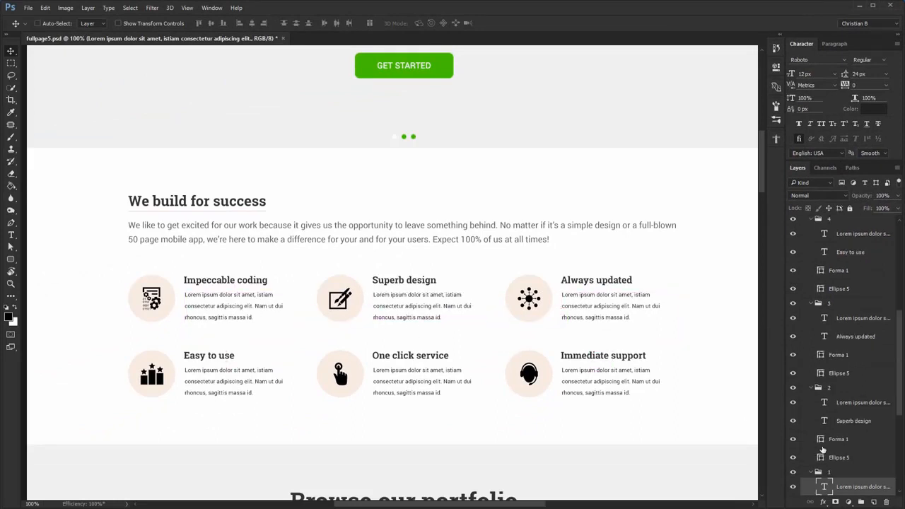
pyautogui.click(823, 501)
# - Add a full-opacity blue Color Overlay to one paragraph and copy its layer style
pyautogui.click(844, 454)
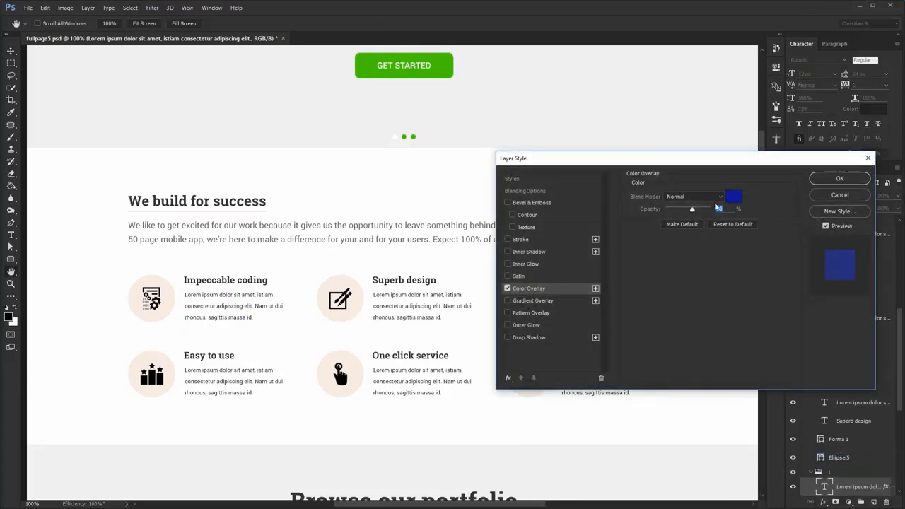
pyautogui.moveTo(693, 209); pyautogui.dragTo(750, 205)
pyautogui.press('Return')
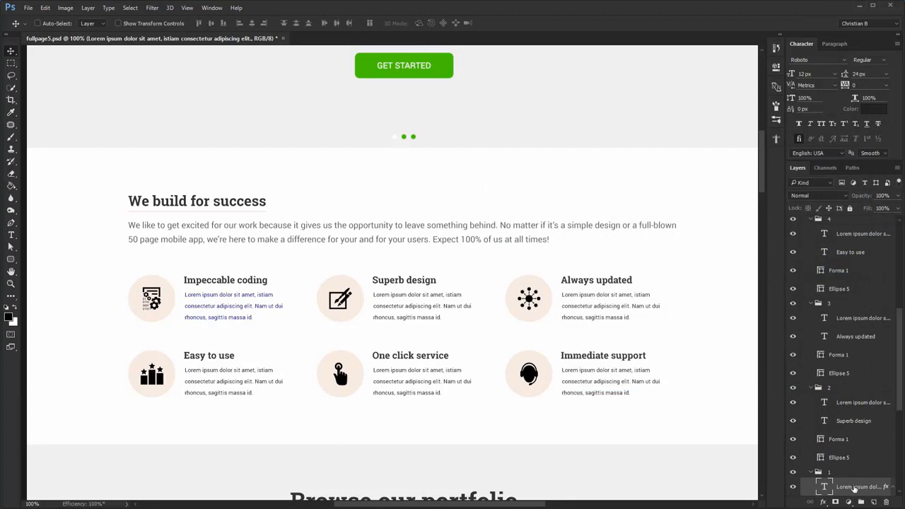
pyautogui.rightClick(855, 487)
pyautogui.click(781, 344)
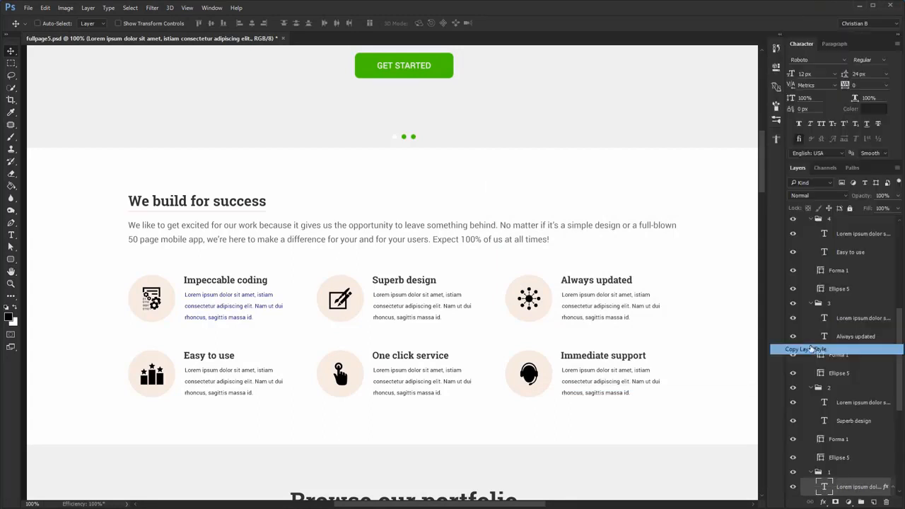
# - Paste the blue layer style onto the other five feature paragraphs
pyautogui.click(416, 312)
pyautogui.keyDown('shift'); pyautogui.click(588, 313); pyautogui.keyUp('shift')
pyautogui.keyDown('shift'); pyautogui.click(596, 375); pyautogui.keyUp('shift')
pyautogui.keyDown('shift'); pyautogui.click(420, 390); pyautogui.keyUp('shift')
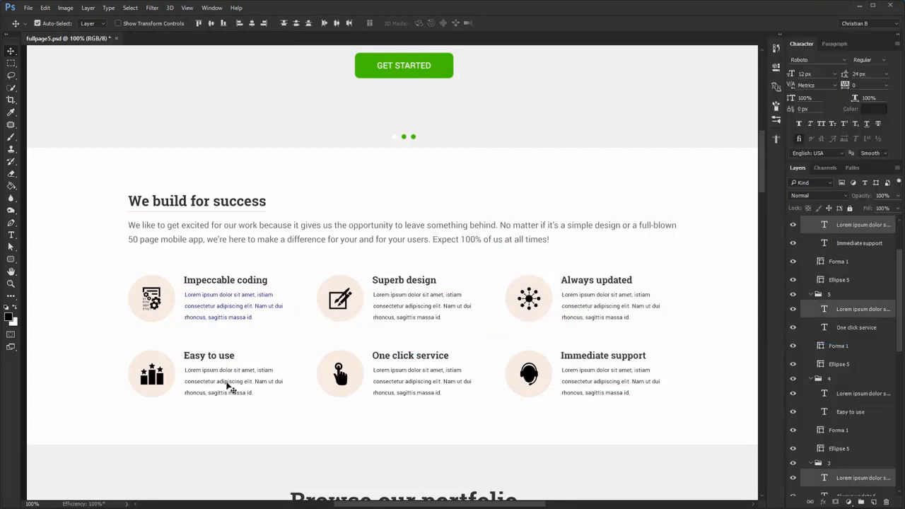
pyautogui.keyDown('shift'); pyautogui.click(228, 387); pyautogui.keyUp('shift')
pyautogui.rightClick(846, 312)
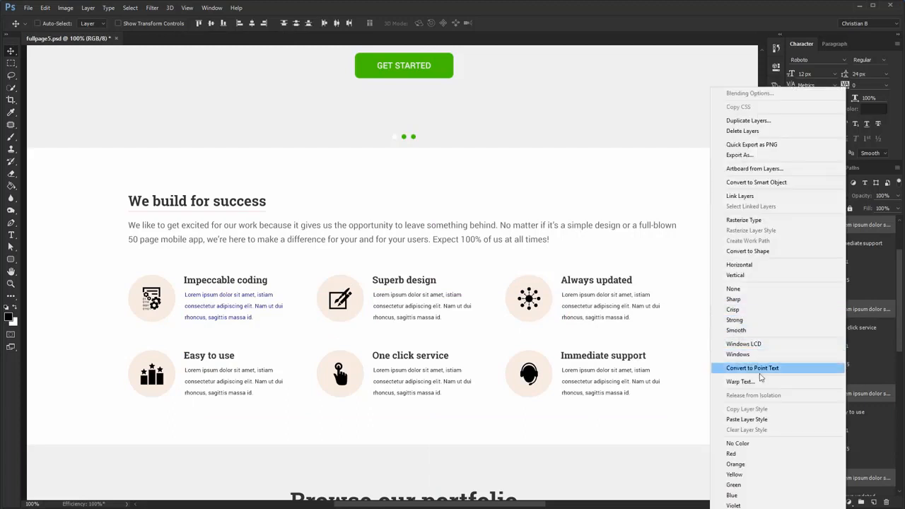
pyautogui.click(754, 419)
# - Undo an accidental move, clear the paragraphs' layer styles and collapse the subhero group
pyautogui.moveTo(469, 360); pyautogui.dragTo(515, 398)
pyautogui.hotkey('ctrl', 'z')
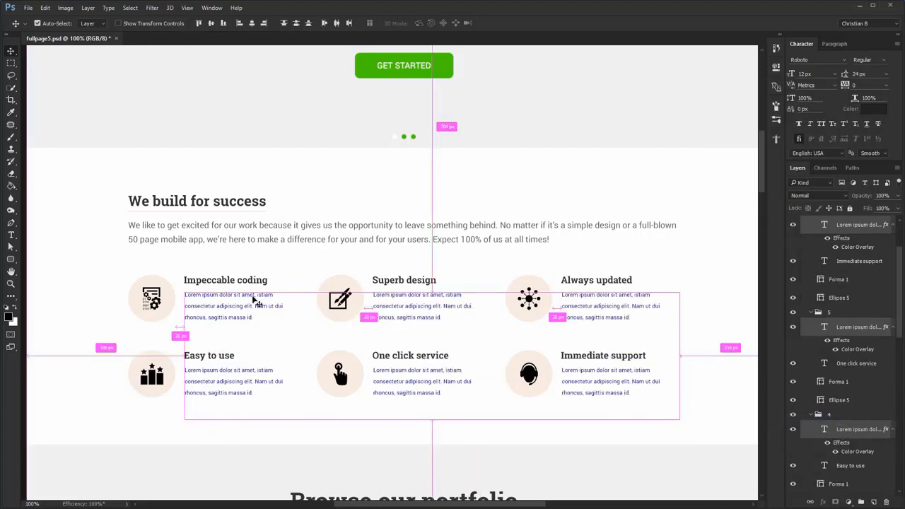
pyautogui.rightClick(834, 332)
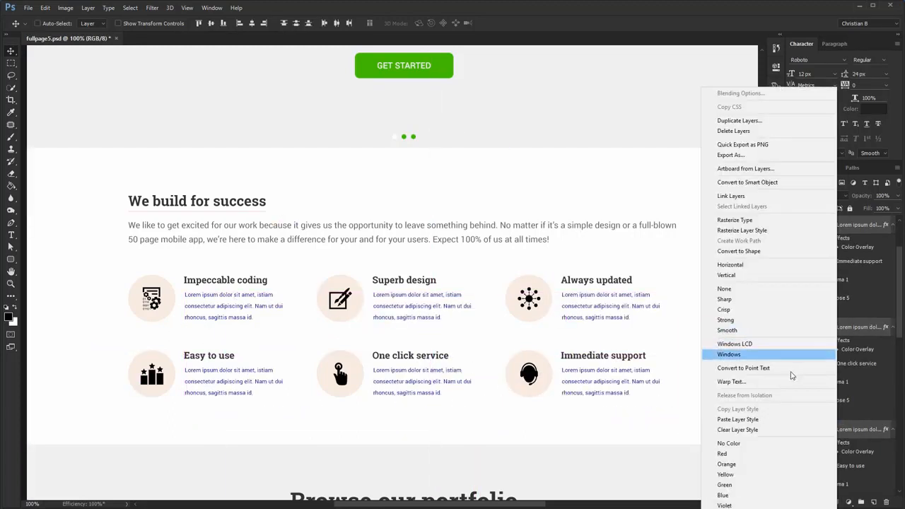
pyautogui.click(767, 429)
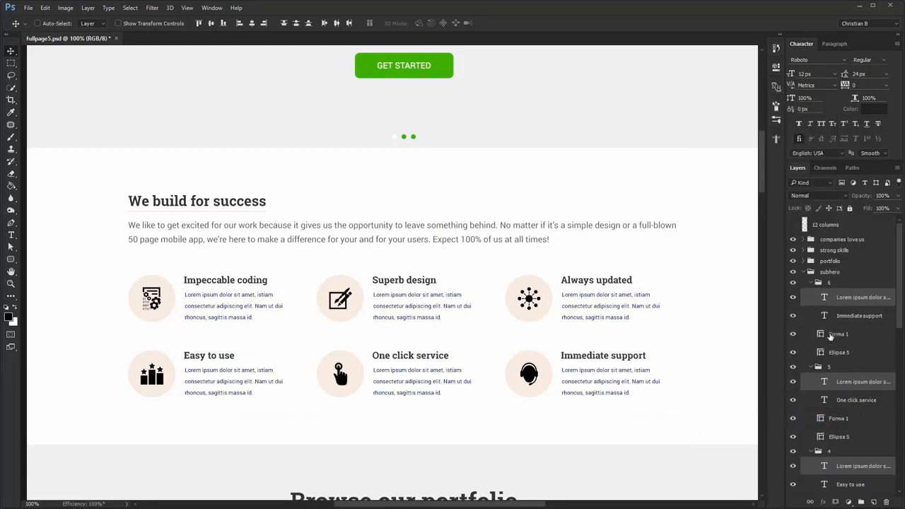
pyautogui.click(810, 273)
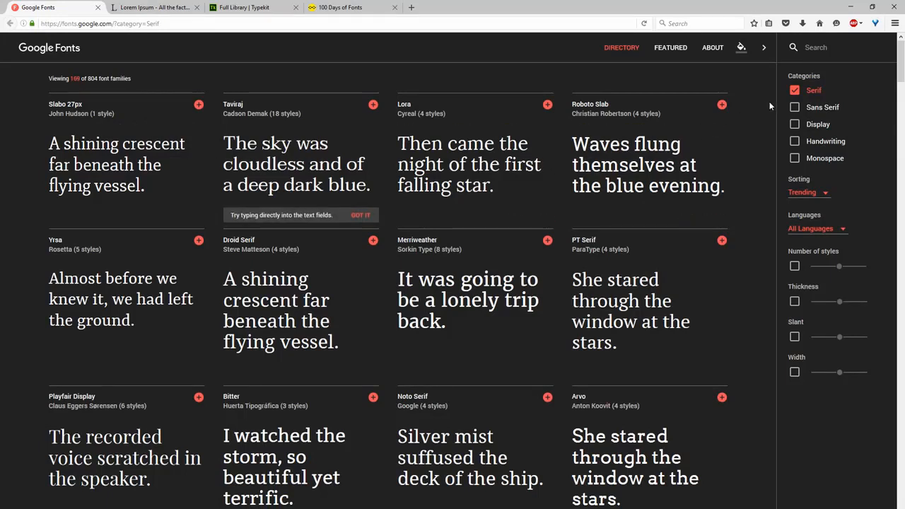
# - Swap the Serif filter for Sans Serif, then try white and blue themes before returning to dark
pyautogui.click(792, 94)
pyautogui.click(794, 106)
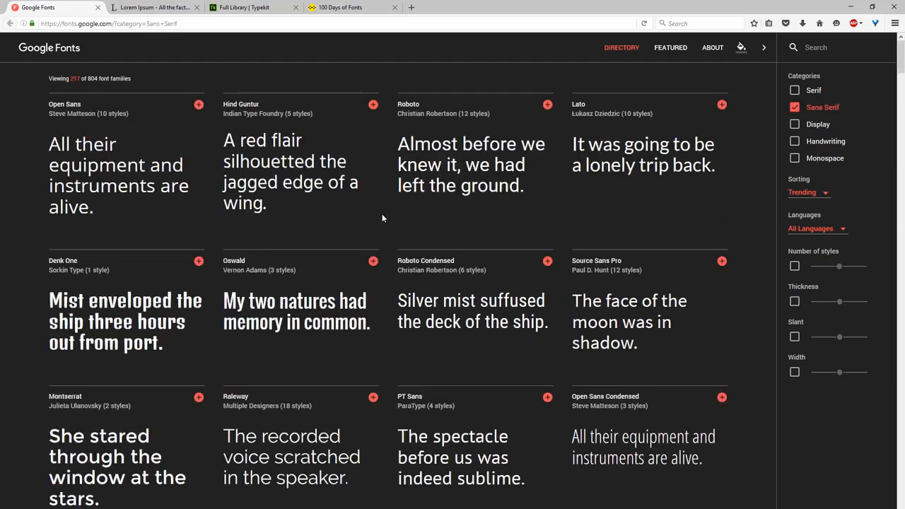
pyautogui.click(740, 48)
pyautogui.click(734, 77)
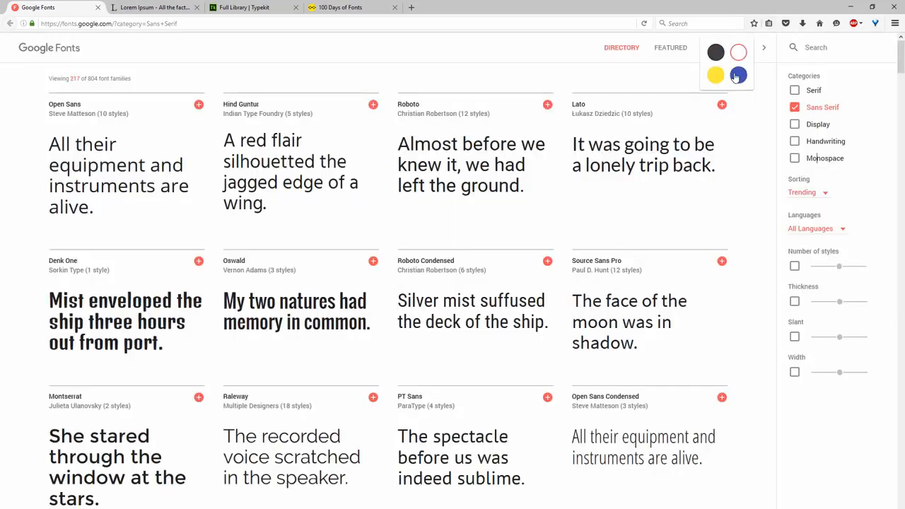
pyautogui.click(742, 51)
pyautogui.click(743, 72)
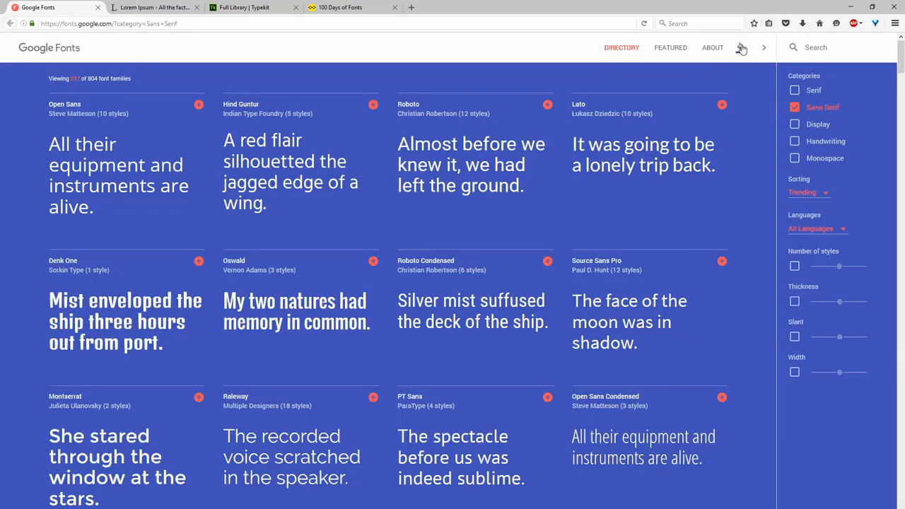
pyautogui.click(741, 47)
pyautogui.click(712, 71)
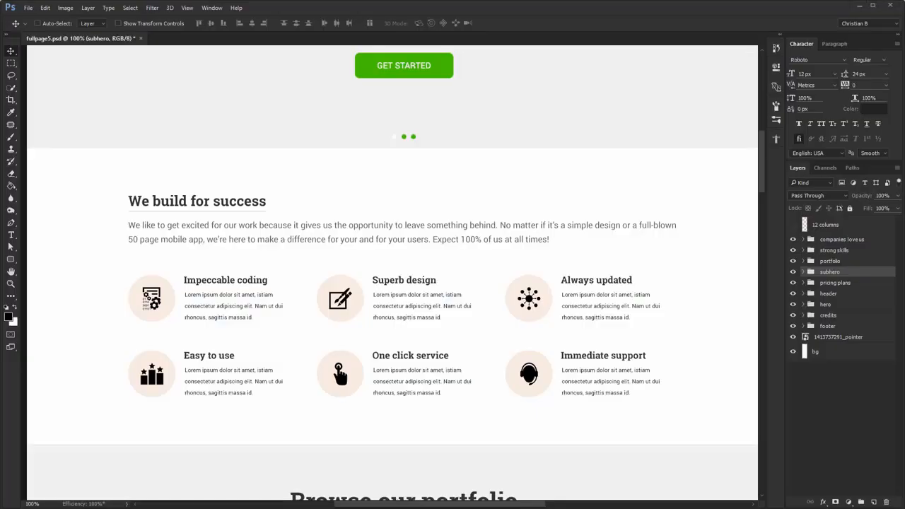
pyautogui.scroll(3, 414, 275)
pyautogui.scroll(3, 413, 275)
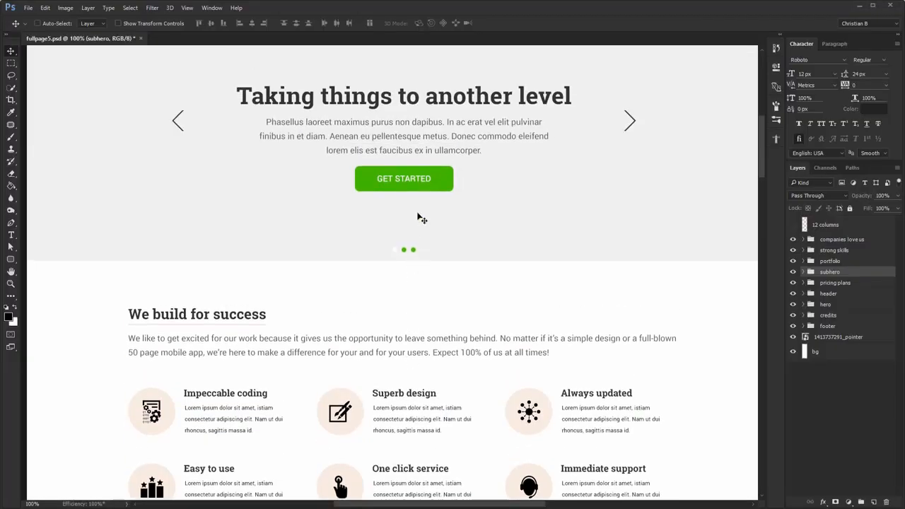
# - Set the upper hero headline's font to Ubuntu Medium by searching 'ubun'
pyautogui.click(444, 120)
pyautogui.moveTo(445, 121); pyautogui.dragTo(429, 139)
pyautogui.click(808, 59)
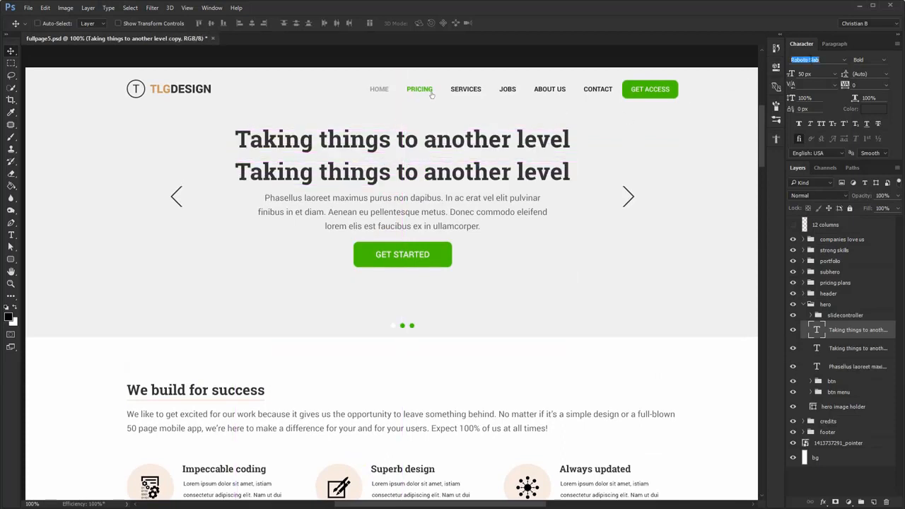
pyautogui.write('ubunt')
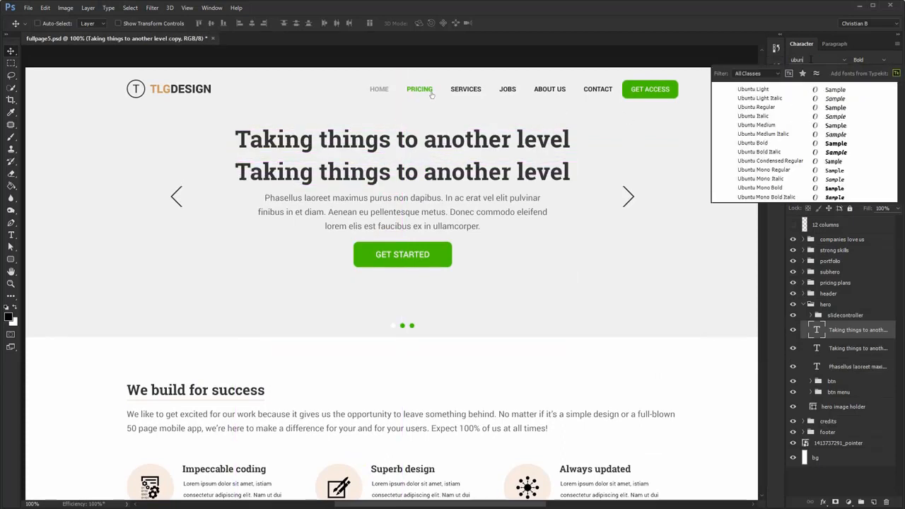
pyautogui.click(769, 124)
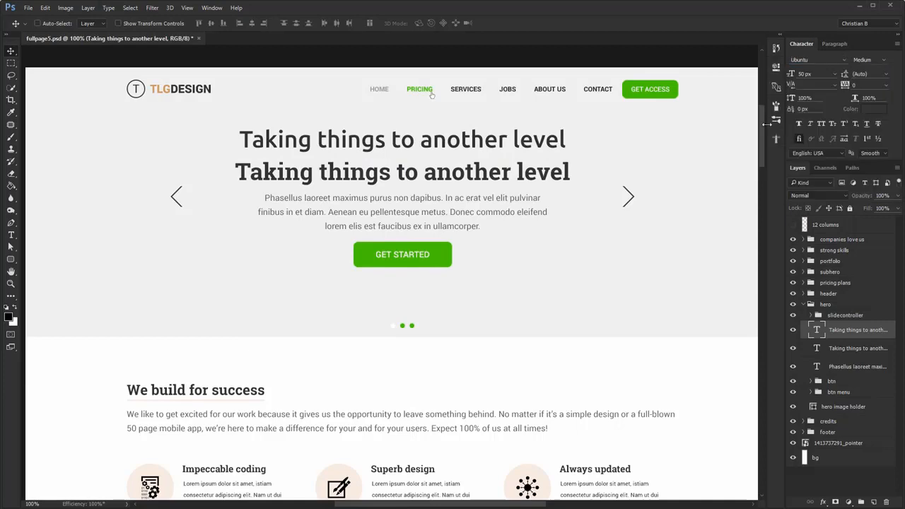
# - Zoom in on 'Taking' and measure the offset between the two T letters with marquee selections
pyautogui.moveTo(260, 140); pyautogui.dragTo(259, 239)
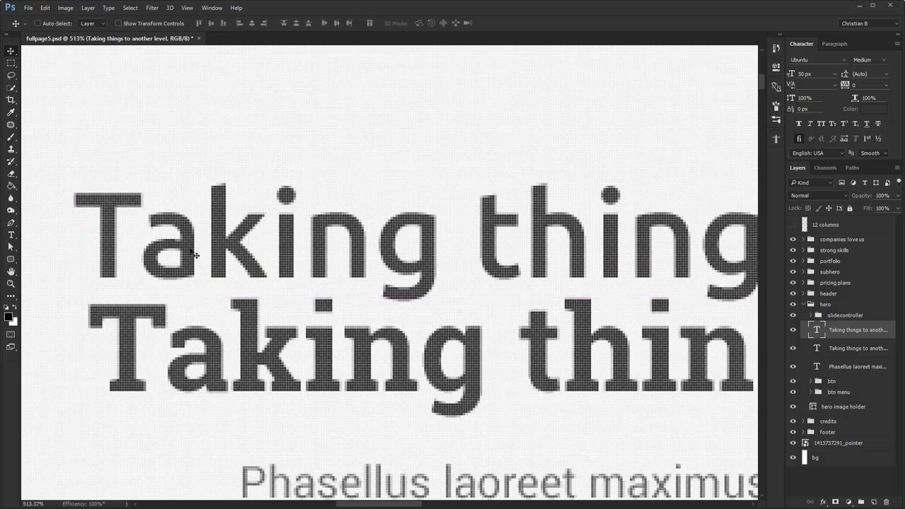
pyautogui.press('m')
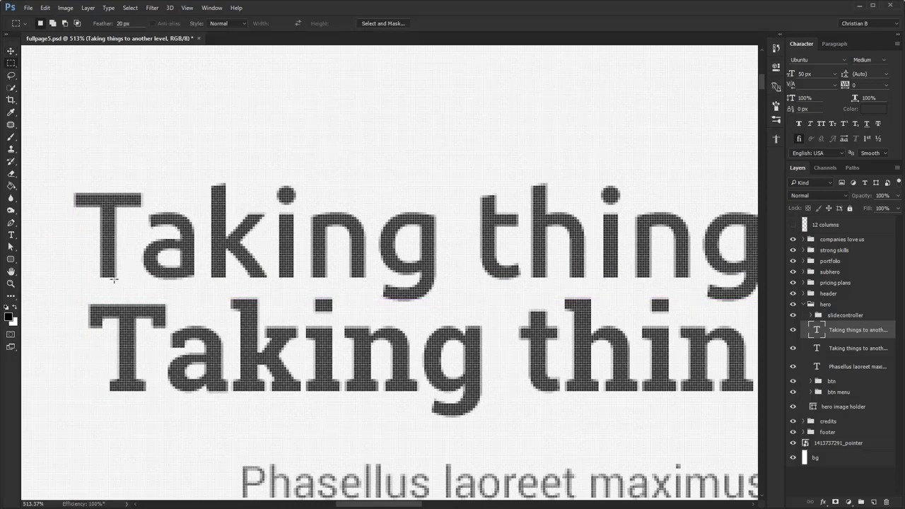
pyautogui.moveTo(117, 279); pyautogui.dragTo(124, 256)
pyautogui.press('Return')
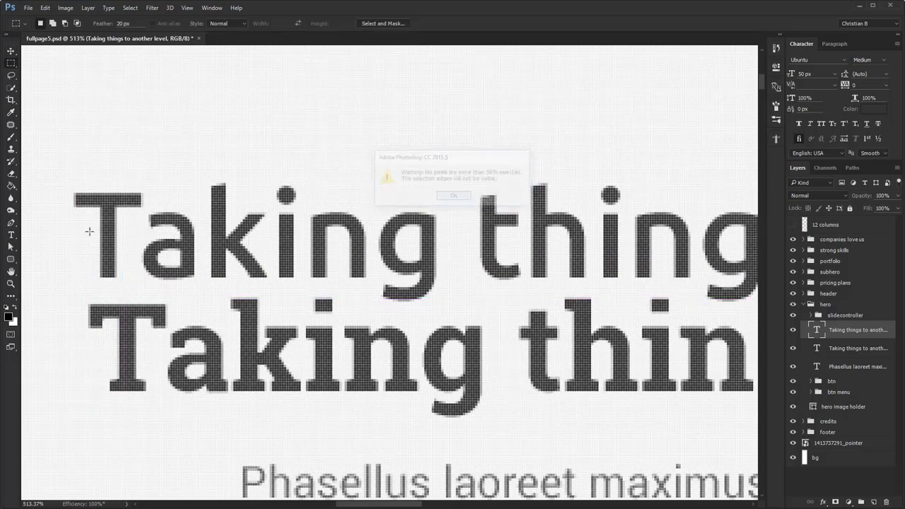
pyautogui.moveTo(79, 212); pyautogui.dragTo(107, 286)
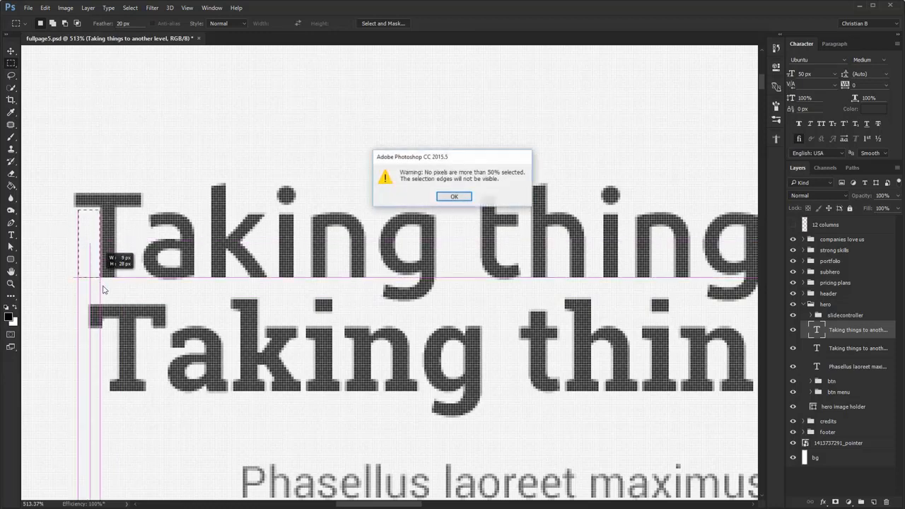
pyautogui.press('Return')
# - At 100% view, shift the upper Taking things headline about 9 px right
pyautogui.press('v')
pyautogui.keyDown('ctrl'); pyautogui.click(287, 340); pyautogui.keyUp('ctrl')
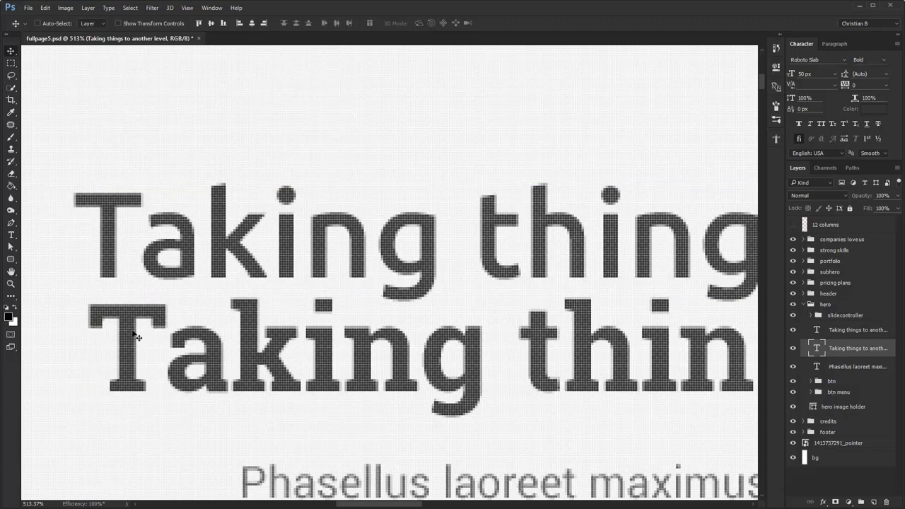
pyautogui.keyDown('ctrl'); pyautogui.click(287, 265); pyautogui.keyUp('ctrl')
pyautogui.hotkey('ctrl', '1')
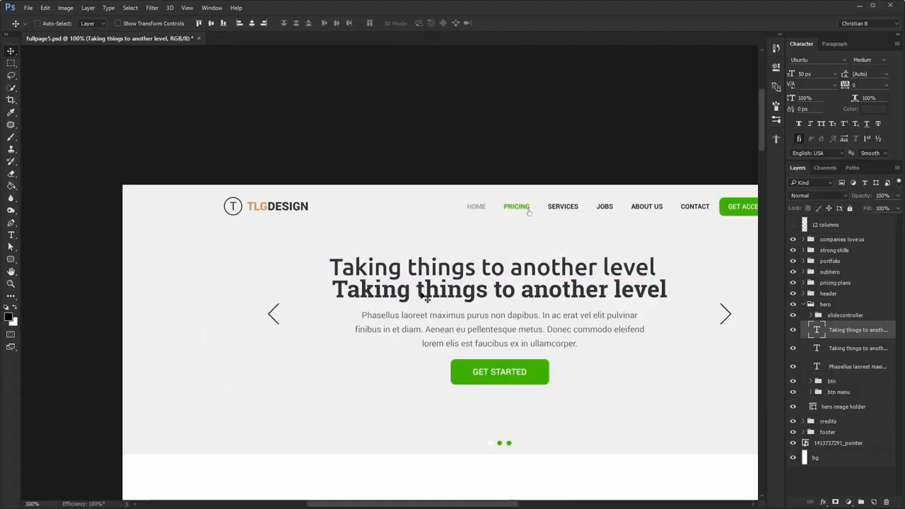
pyautogui.moveTo(348, 279); pyautogui.dragTo(375, 276)
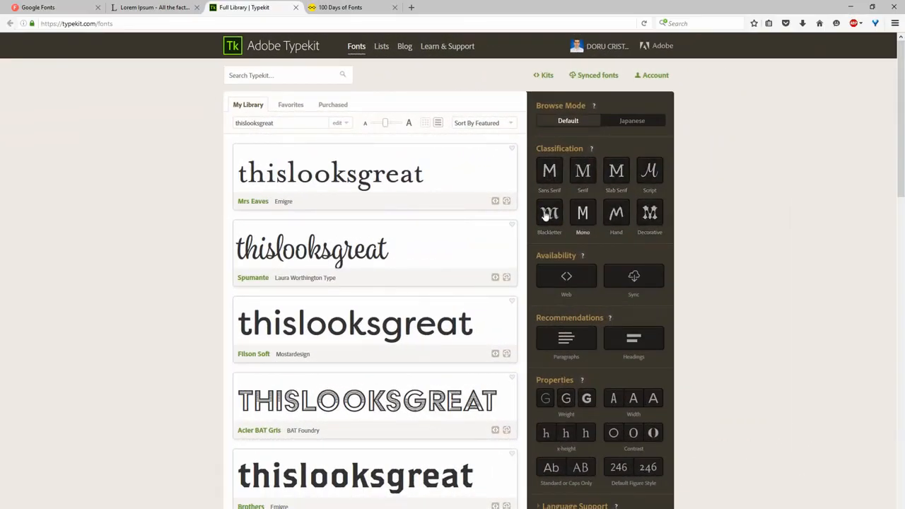
# - Filter Typekit's fonts by Sans Serif, Serif, Script, then Decorative, browsing the decorative results
pyautogui.click(550, 173)
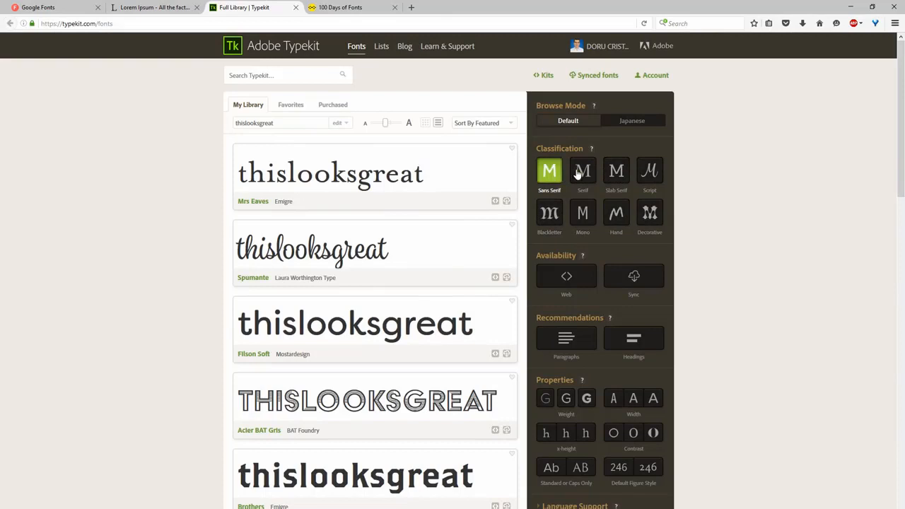
pyautogui.click(581, 172)
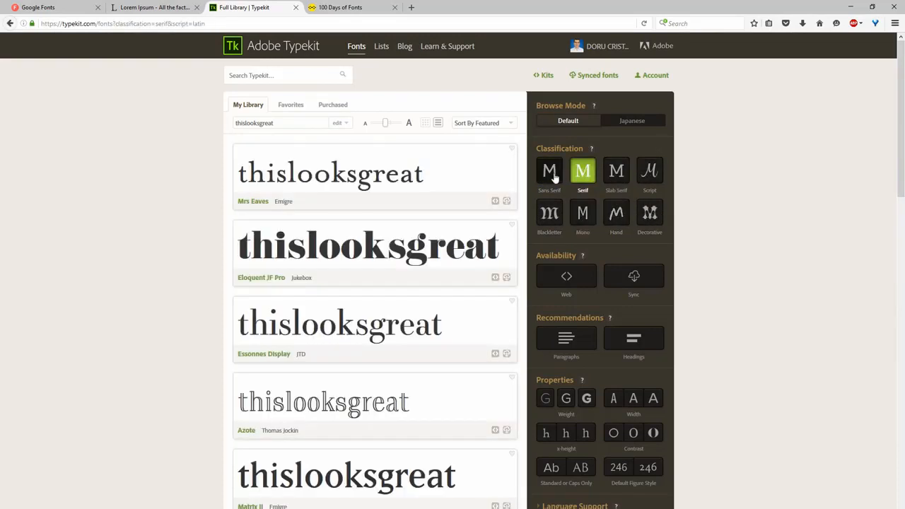
pyautogui.click(649, 172)
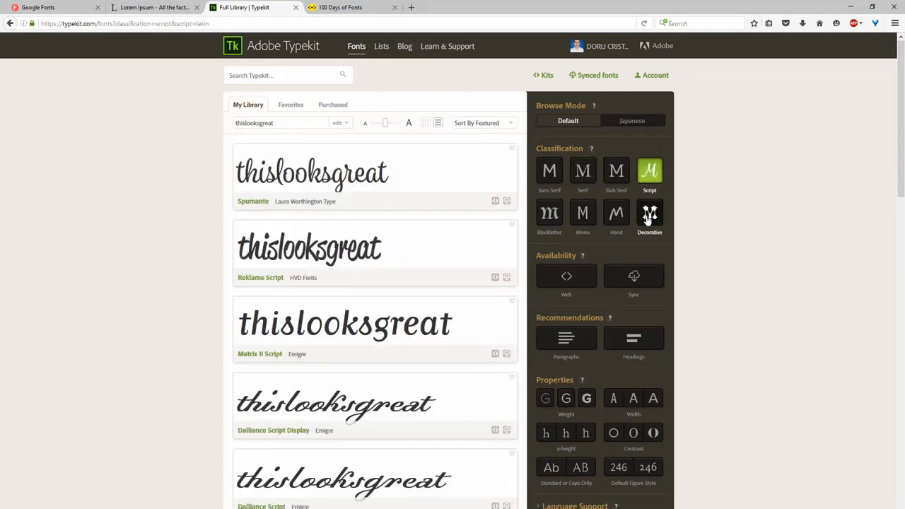
pyautogui.click(648, 216)
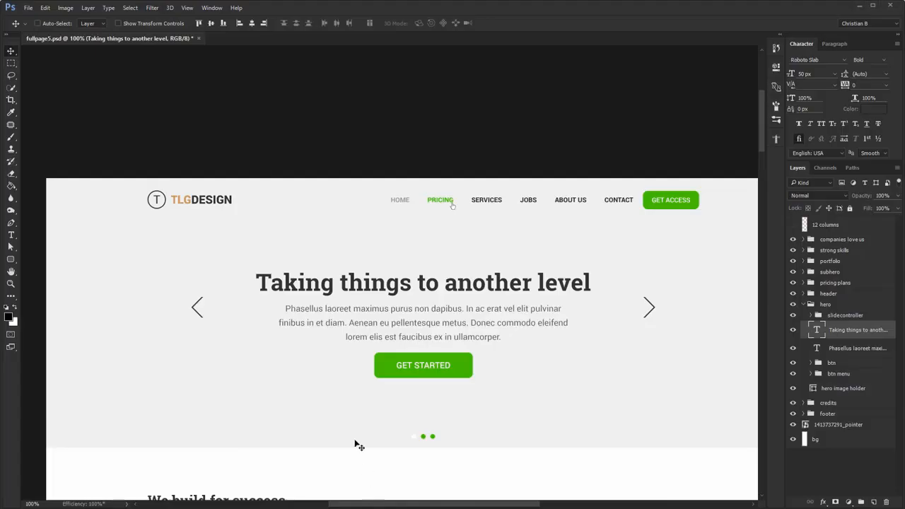
pyautogui.scroll(-3, 296, 268)
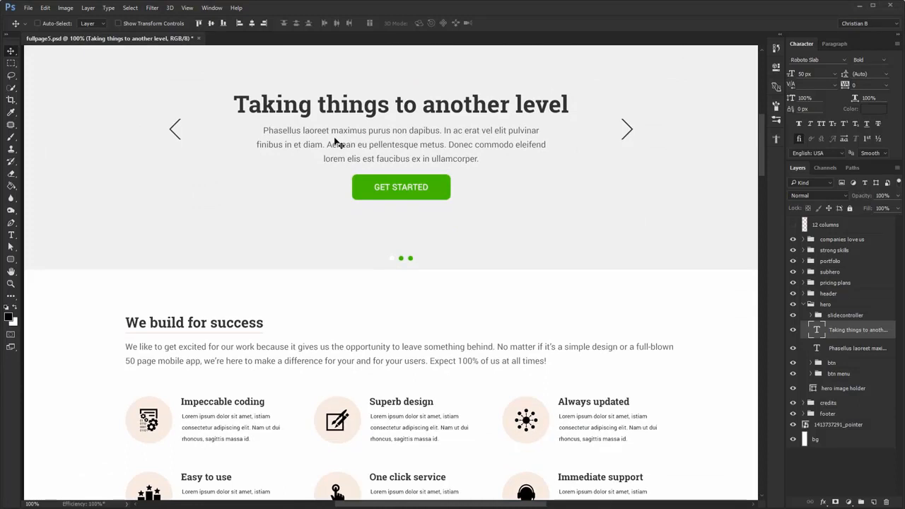
# - Select the Phasellus hero paragraph layer, then switch to Firefox's Lorem Ipsum tab
pyautogui.keyDown('ctrl'); pyautogui.click(337, 142); pyautogui.keyUp('ctrl')
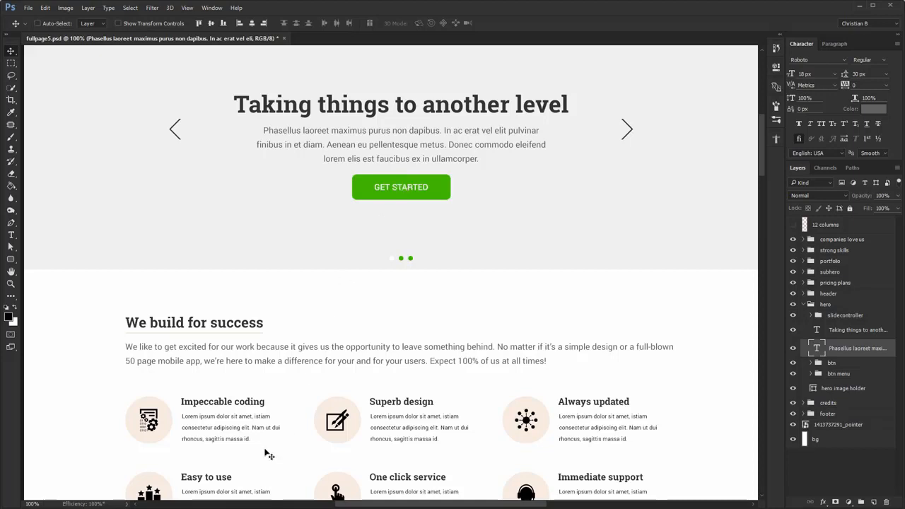
pyautogui.hotkey('alt', 'Tab')
pyautogui.click(182, 7)
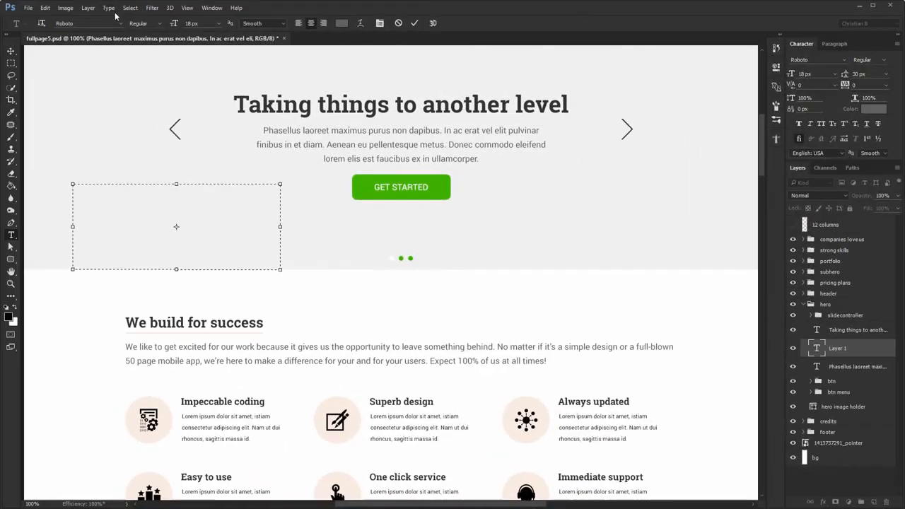
# - Paste Lorem Ipsum placeholder into a new text box, then generate paragraphs on lipsum.com
pyautogui.click(108, 7)
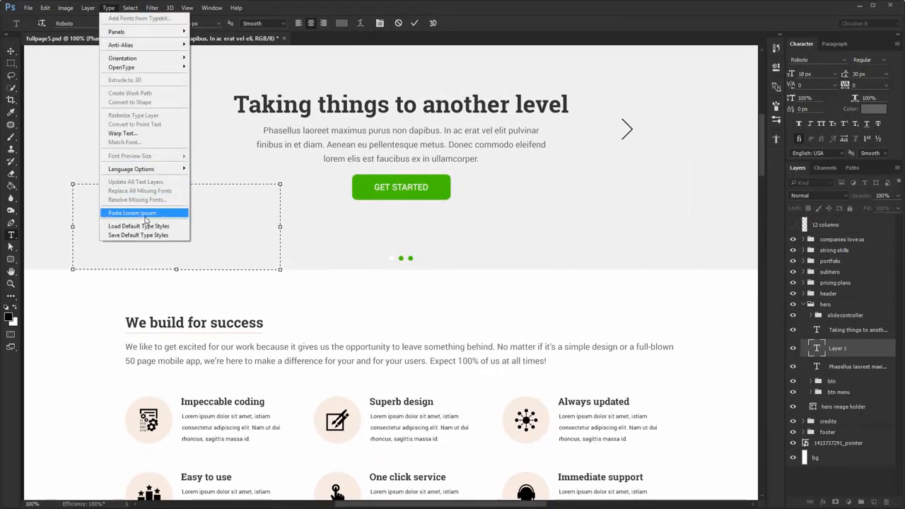
pyautogui.click(145, 213)
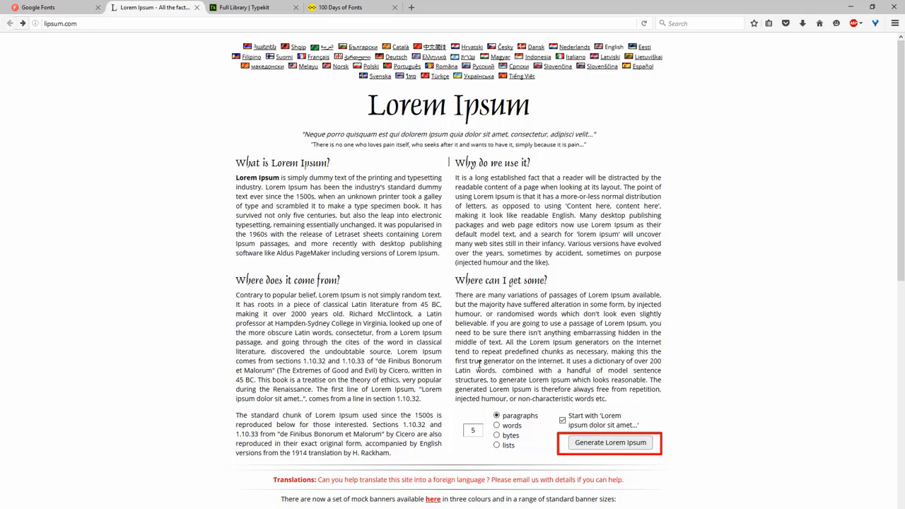
pyautogui.click(612, 442)
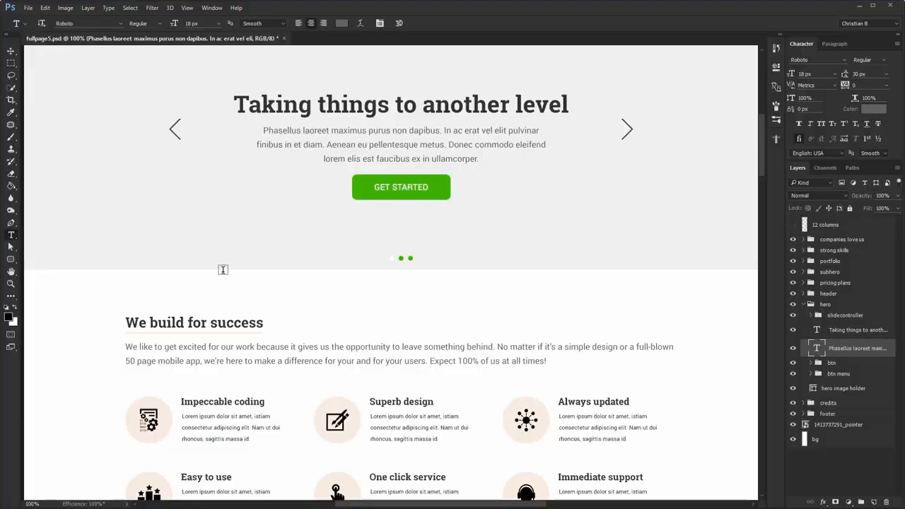
pyautogui.press('v')
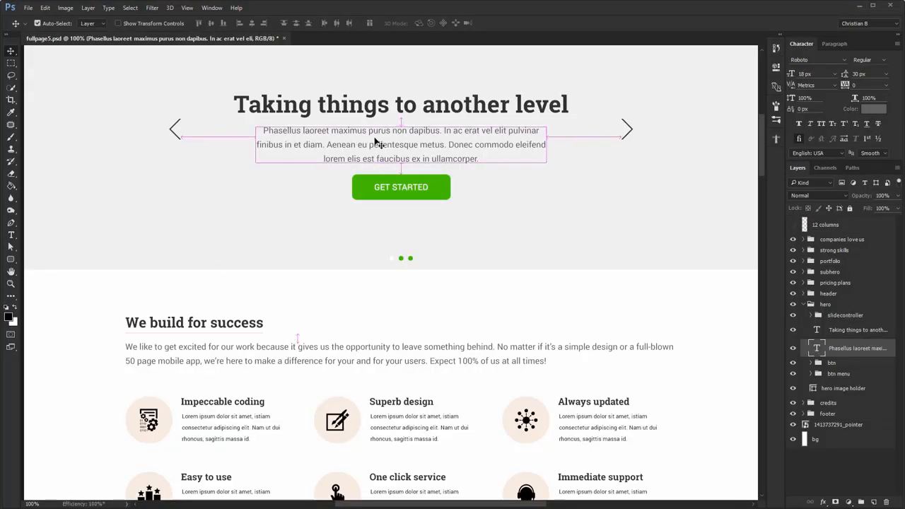
pyautogui.moveTo(376, 144); pyautogui.dragTo(375, 154)
pyautogui.hotkey('ctrl', 'z')
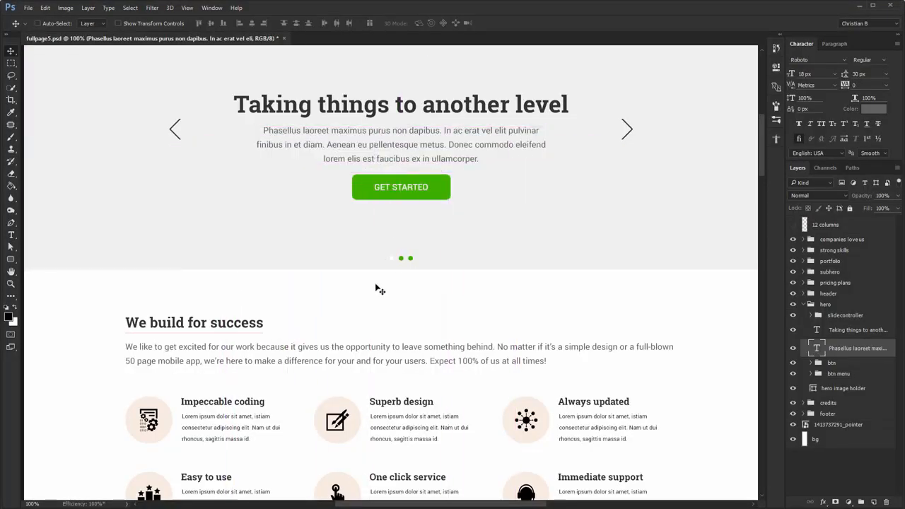
pyautogui.moveTo(370, 395); pyautogui.dragTo(344, 409)
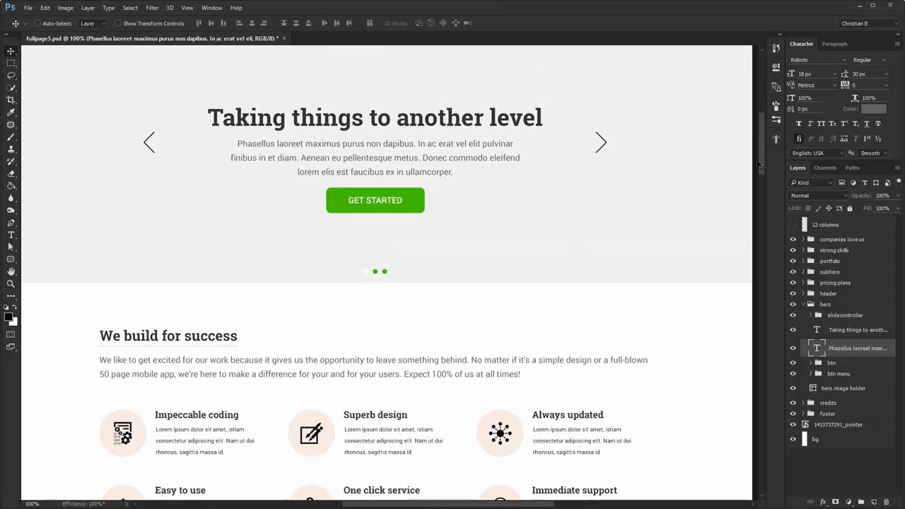
pyautogui.moveTo(760, 156); pyautogui.dragTo(762, 152)
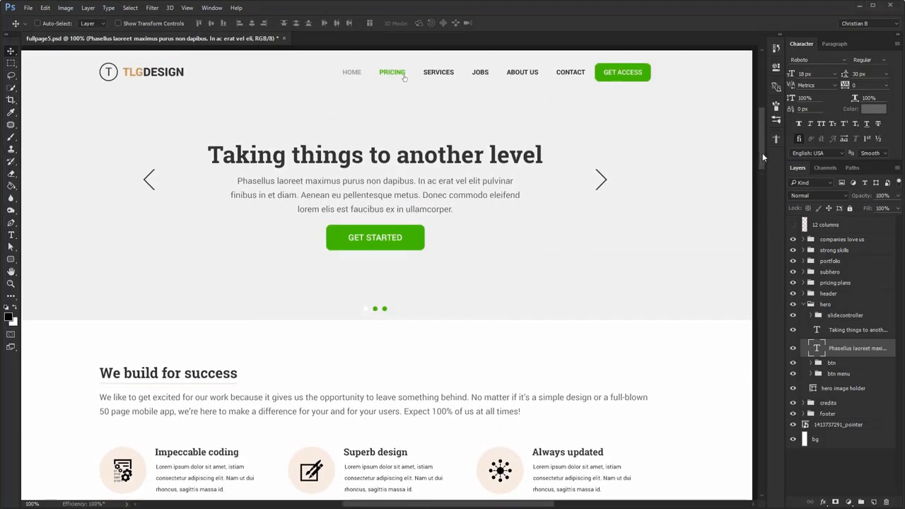
pyautogui.keyDown('ctrl'); pyautogui.click(311, 162); pyautogui.keyUp('ctrl')
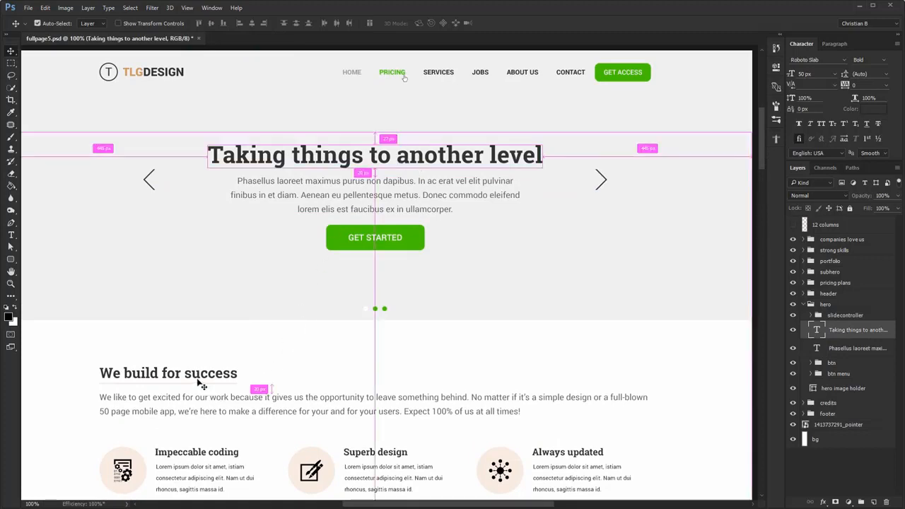
pyautogui.keyDown('ctrl'); pyautogui.click(151, 376); pyautogui.keyUp('ctrl')
pyautogui.moveTo(152, 376); pyautogui.dragTo(179, 381)
pyautogui.hotkey('ctrl', 'z')
pyautogui.moveTo(248, 436); pyautogui.dragTo(256, 287)
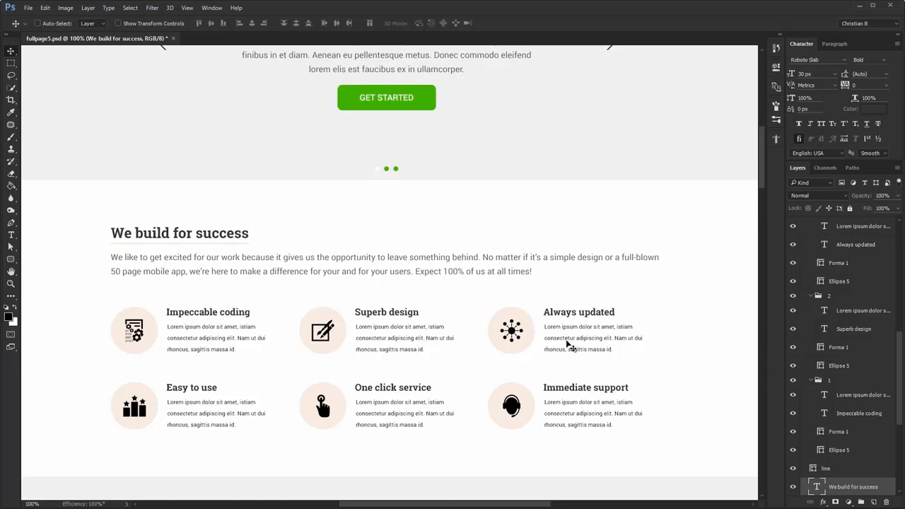
pyautogui.scroll(2, 230, 403)
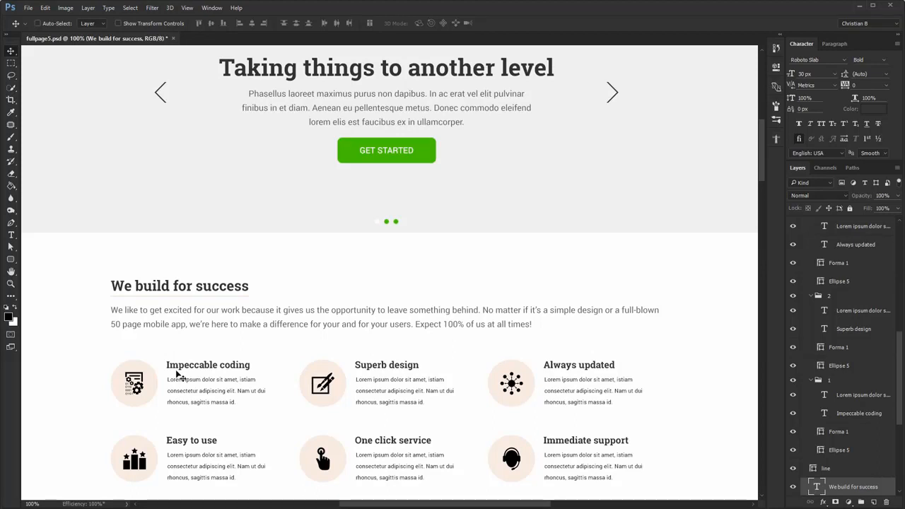
pyautogui.scroll(2, 172, 363)
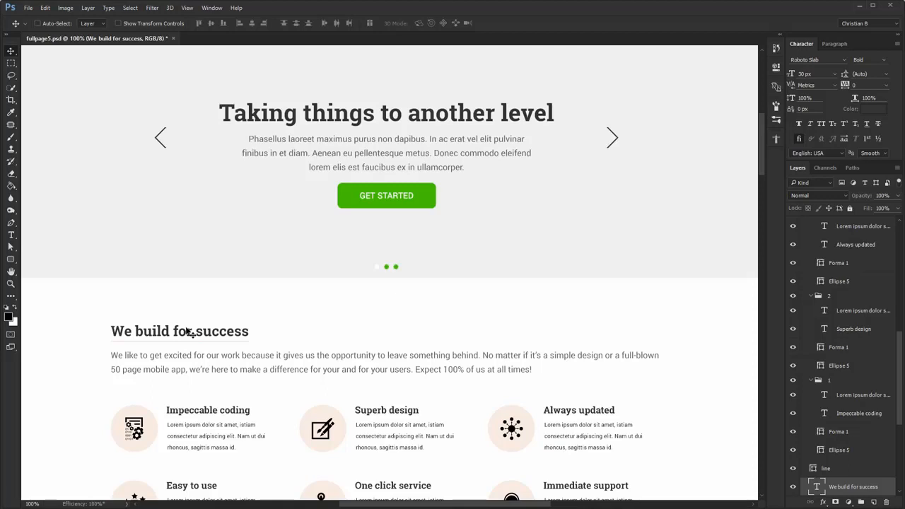
pyautogui.scroll(2, 190, 332)
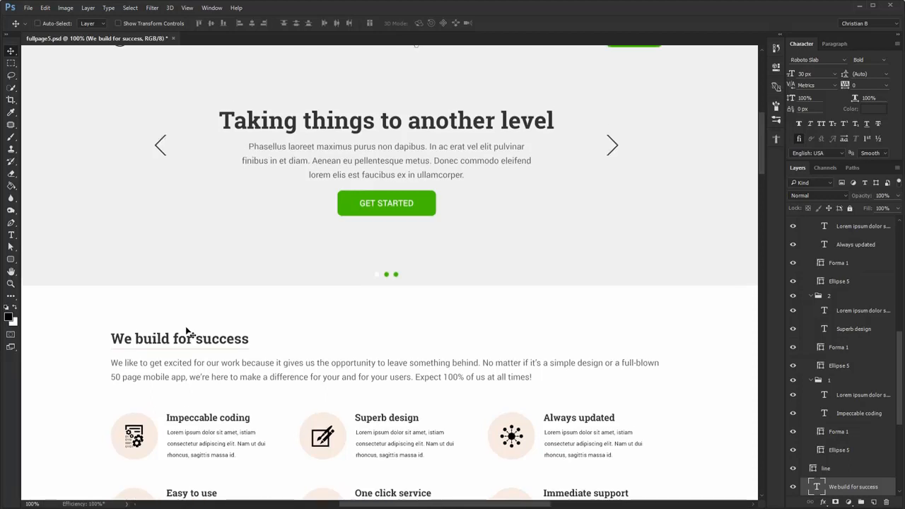
pyautogui.scroll(1, 190, 332)
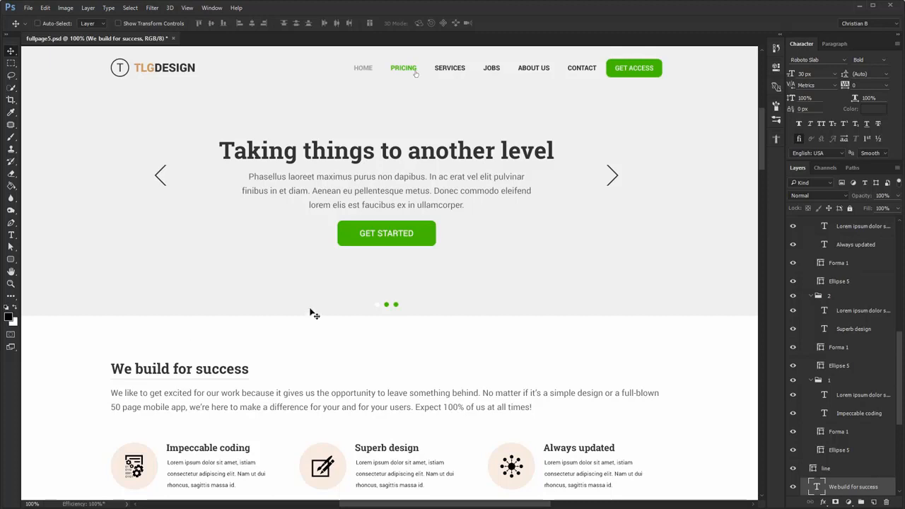
pyautogui.scroll(-1, 344, 232)
pyautogui.scroll(-5, 344, 231)
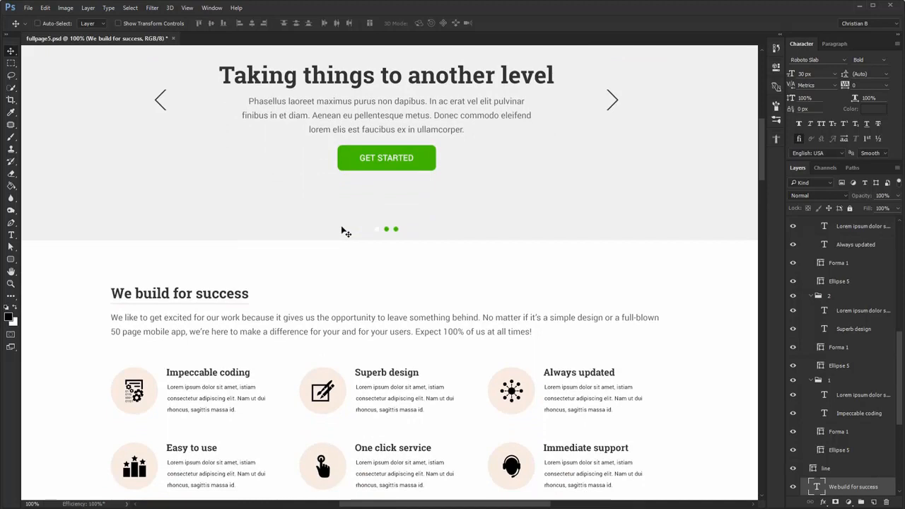
pyautogui.scroll(8, 344, 232)
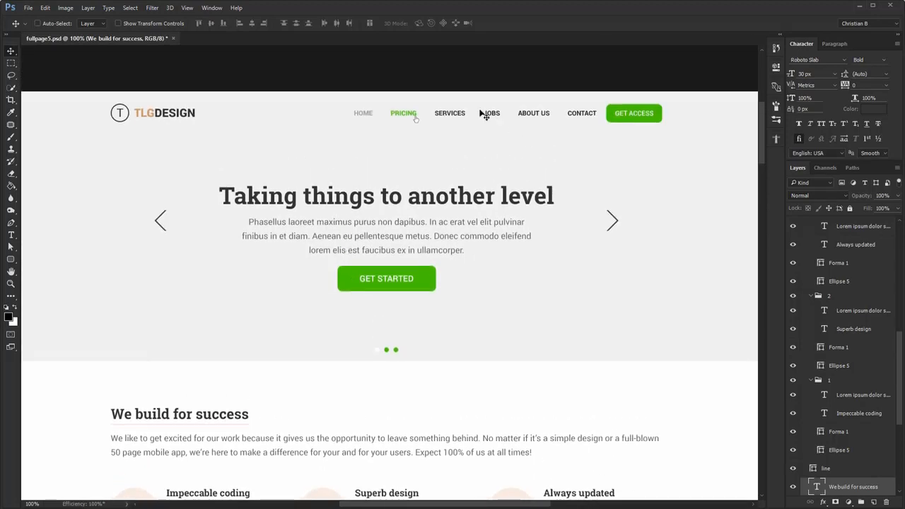
# - Try tracking 60 on the navigation links, compare before and after, then reset tracking to 0
pyautogui.click(415, 118)
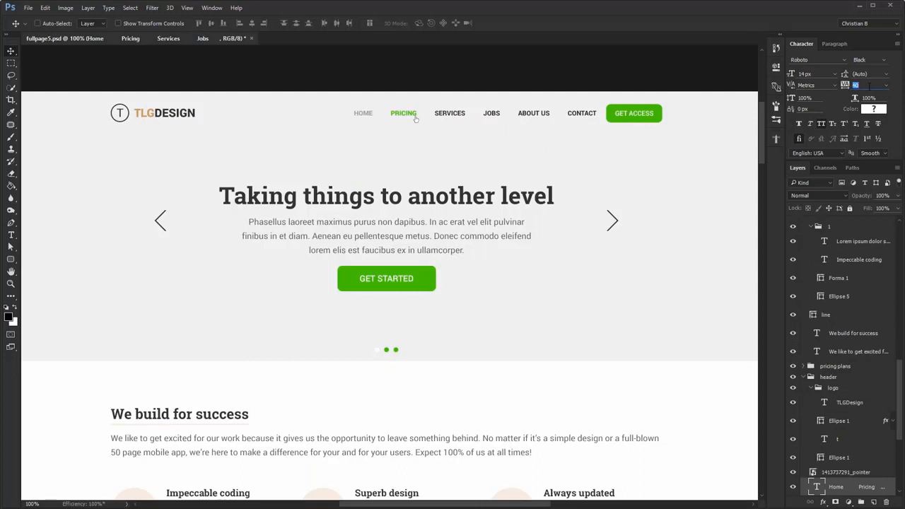
pyautogui.press('Return')
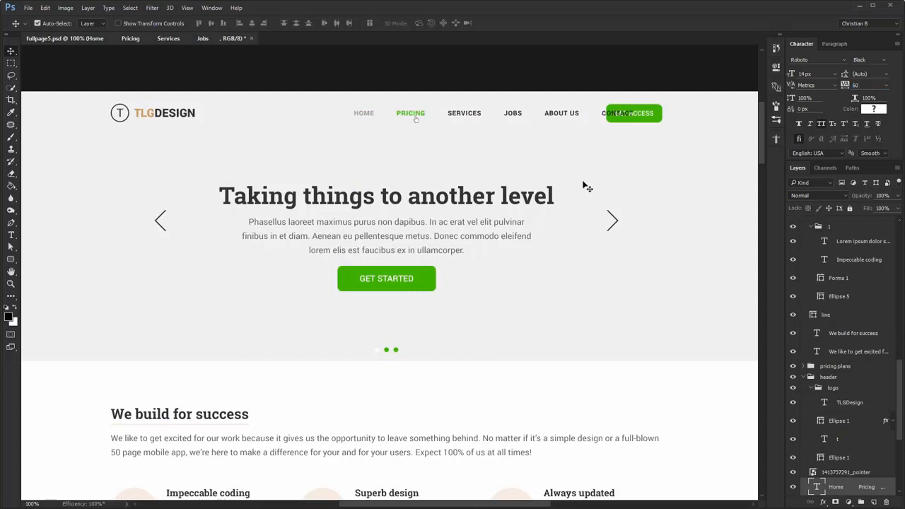
pyautogui.hotkey('ctrl', 'z')
pyautogui.hotkey('ctrl', 'z')
pyautogui.moveTo(558, 104); pyautogui.dragTo(542, 139)
pyautogui.press('z')
pyautogui.press('v')
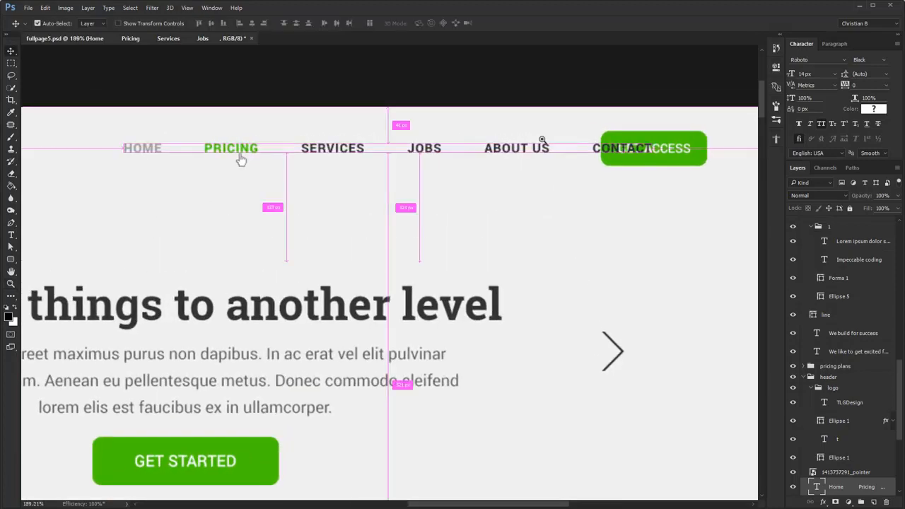
pyautogui.hotkey('ctrl', 'z')
pyautogui.hotkey('ctrl', 'z')
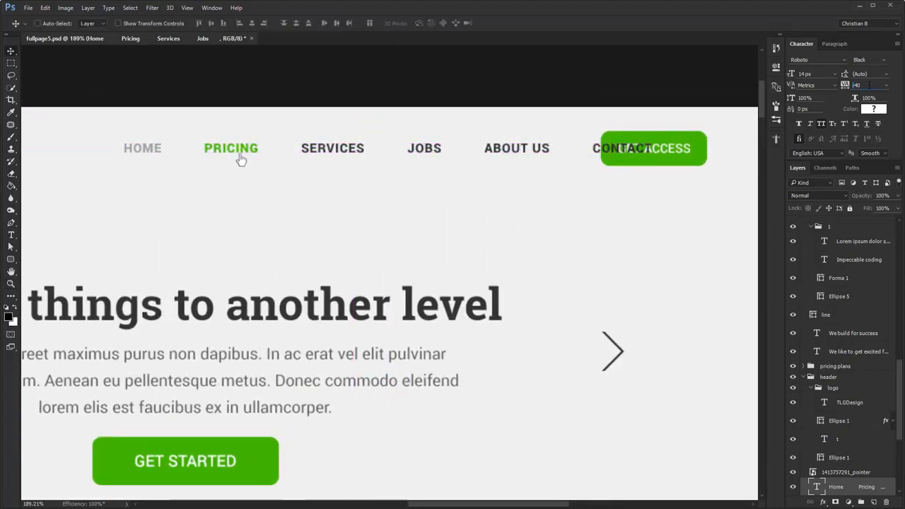
pyautogui.write('0')
pyautogui.press('Return')
# - Select the Taking things to another level headline and compare its letter-spacing change in full-screen view
pyautogui.keyDown('ctrl'); pyautogui.click(418, 294); pyautogui.keyUp('ctrl')
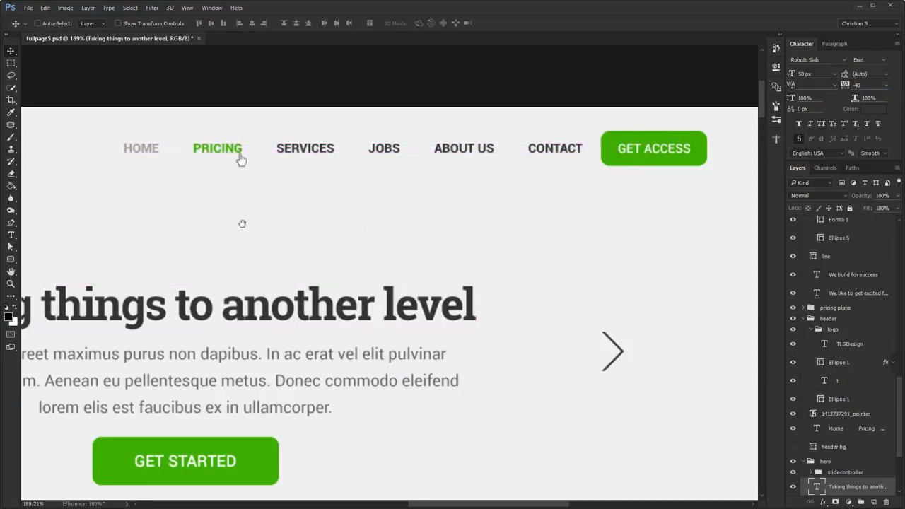
pyautogui.moveTo(242, 224); pyautogui.dragTo(458, 197)
pyautogui.hotkey('ctrl', '1')
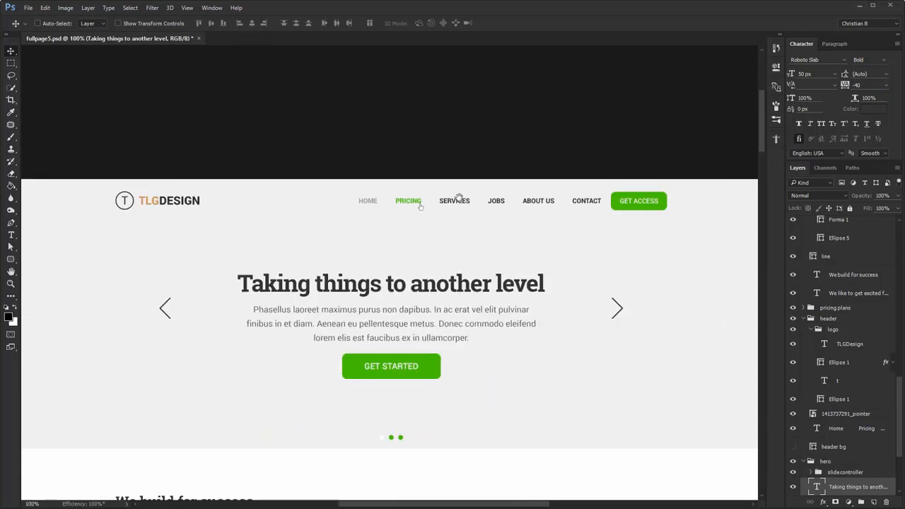
pyautogui.press('f')
pyautogui.press('f')
pyautogui.hotkey('ctrl', 'z')
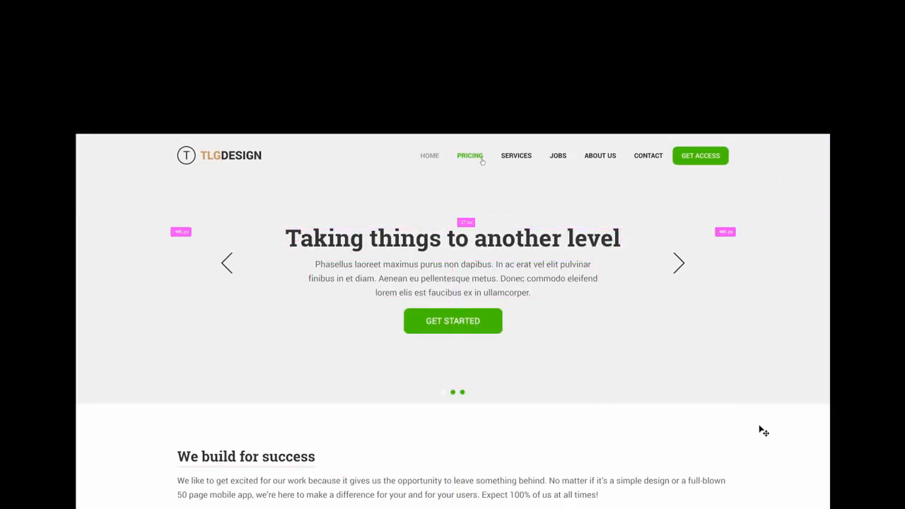
pyautogui.hotkey('ctrl', 'z')
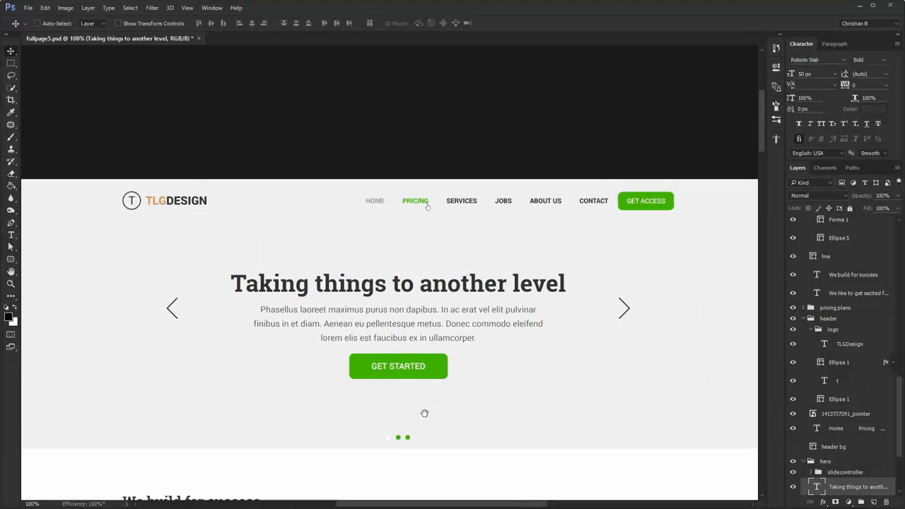
# - Bring the feature section into view and inspect the headline's anti-aliasing options without changing them
pyautogui.moveTo(424, 412); pyautogui.dragTo(413, 333)
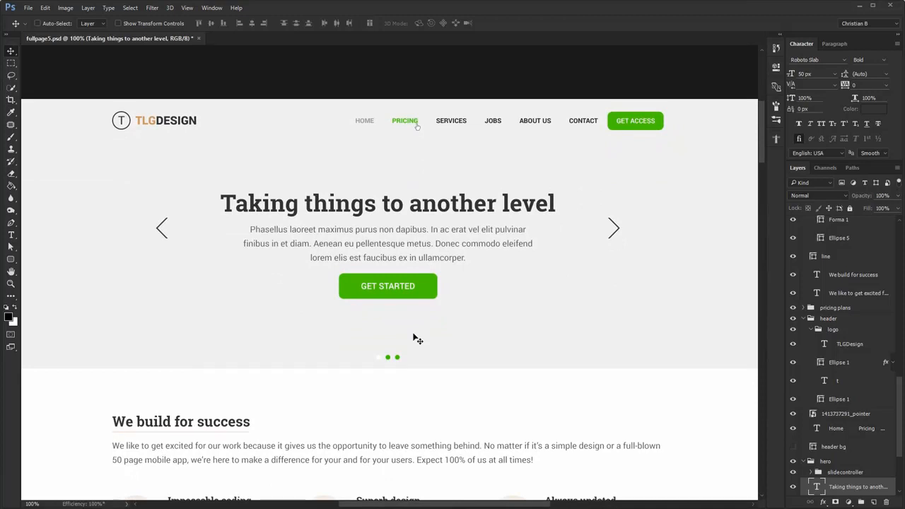
pyautogui.scroll(-2, 418, 340)
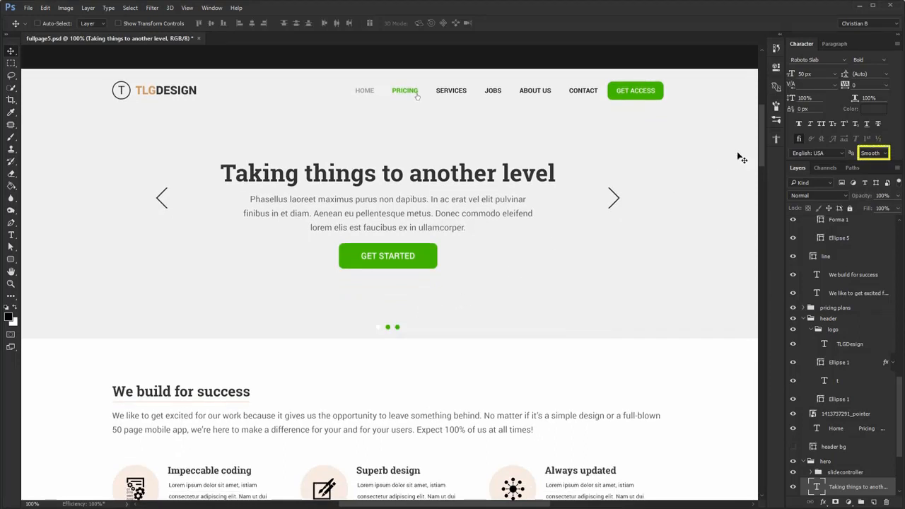
pyautogui.click(869, 153)
pyautogui.click(872, 158)
# - Add the intro paragraph, three feature descriptions and three feature headings to the selection, then zoom into the paragraph
pyautogui.keyDown('ctrl'); pyautogui.keyDown('shift'); pyautogui.click(443, 210); pyautogui.keyUp('shift'); pyautogui.keyUp('ctrl')
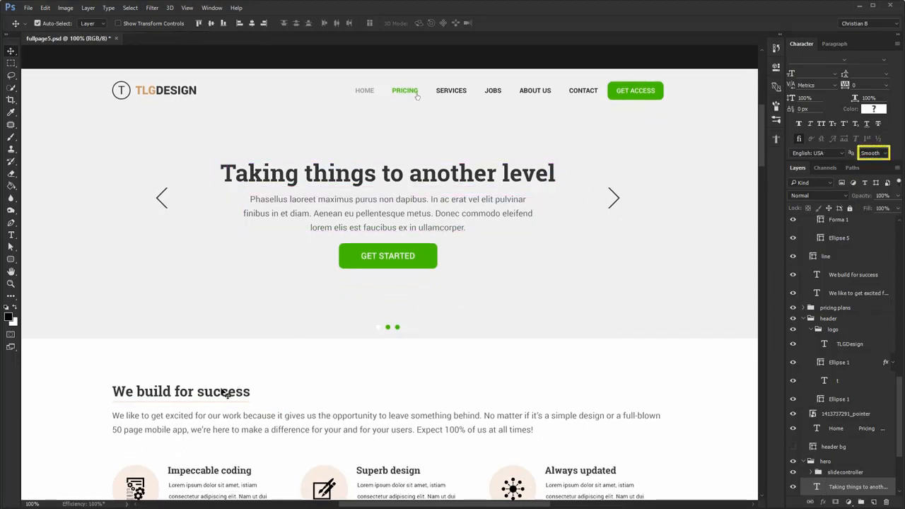
pyautogui.scroll(-3, 244, 381)
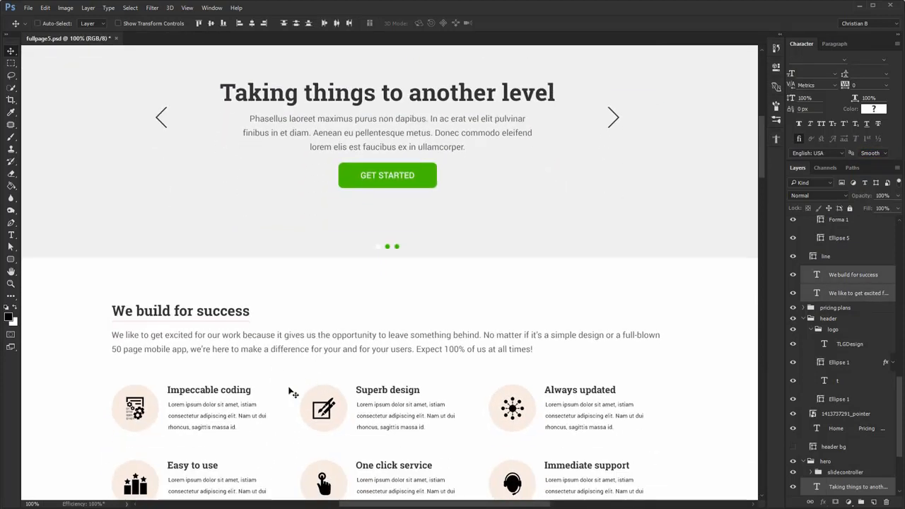
pyautogui.keyDown('ctrl'); pyautogui.keyDown('shift'); pyautogui.click(264, 416); pyautogui.keyUp('shift'); pyautogui.keyUp('ctrl')
pyautogui.keyDown('ctrl'); pyautogui.keyDown('shift'); pyautogui.click(406, 424); pyautogui.keyUp('shift'); pyautogui.keyUp('ctrl')
pyautogui.keyDown('ctrl'); pyautogui.keyDown('shift'); pyautogui.click(565, 424); pyautogui.keyUp('shift'); pyautogui.keyUp('ctrl')
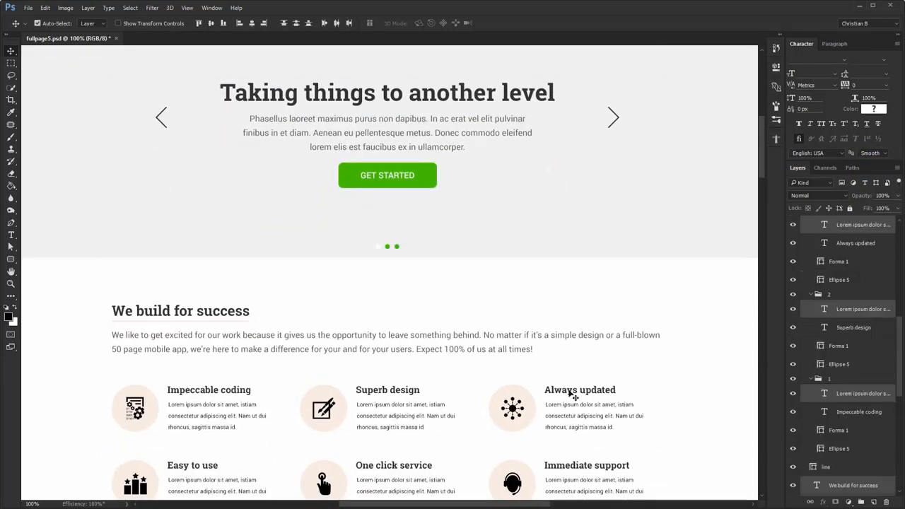
pyautogui.keyDown('ctrl'); pyautogui.keyDown('shift'); pyautogui.click(573, 393); pyautogui.keyUp('shift'); pyautogui.keyUp('ctrl')
pyautogui.keyDown('ctrl'); pyautogui.keyDown('shift'); pyautogui.click(402, 393); pyautogui.keyUp('shift'); pyautogui.keyUp('ctrl')
pyautogui.keyDown('ctrl'); pyautogui.keyDown('shift'); pyautogui.click(231, 394); pyautogui.keyUp('shift'); pyautogui.keyUp('ctrl')
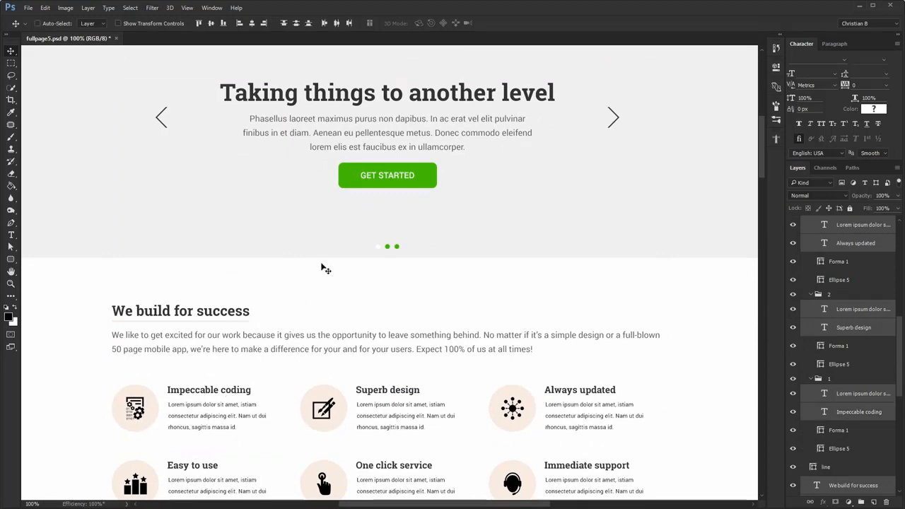
pyautogui.moveTo(281, 359); pyautogui.dragTo(292, 346)
pyautogui.hotkey('ctrl', 'z')
pyautogui.press('z')
pyautogui.moveTo(239, 331); pyautogui.dragTo(347, 352)
# - Try None and then Sharp anti-aliasing on the selected section text
pyautogui.press('v')
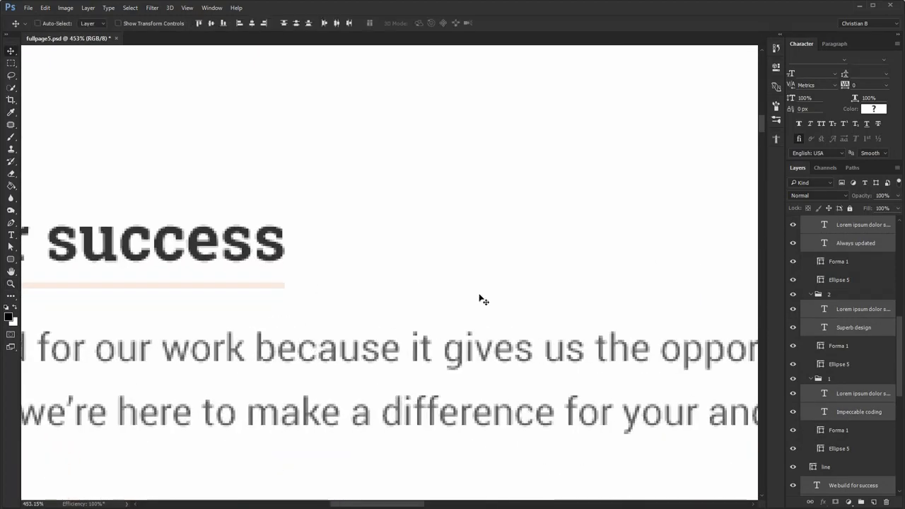
pyautogui.click(879, 160)
pyautogui.click(873, 157)
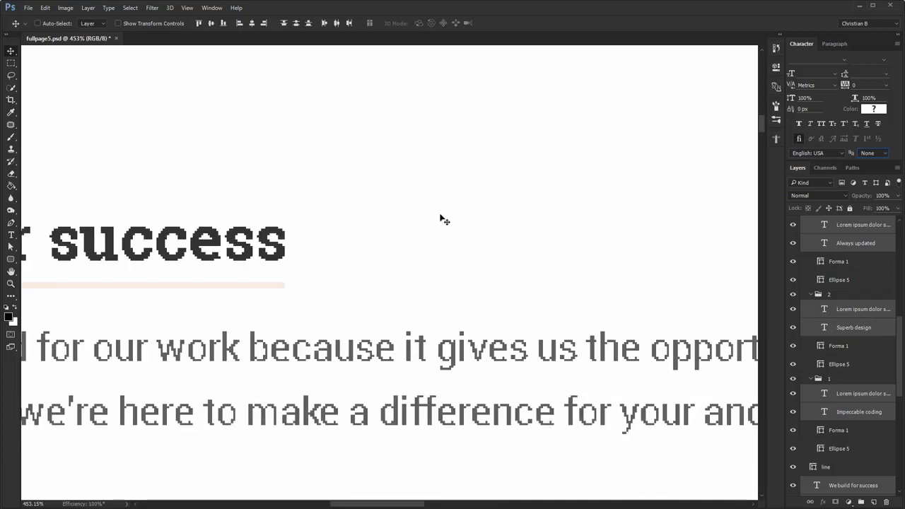
pyautogui.click(873, 154)
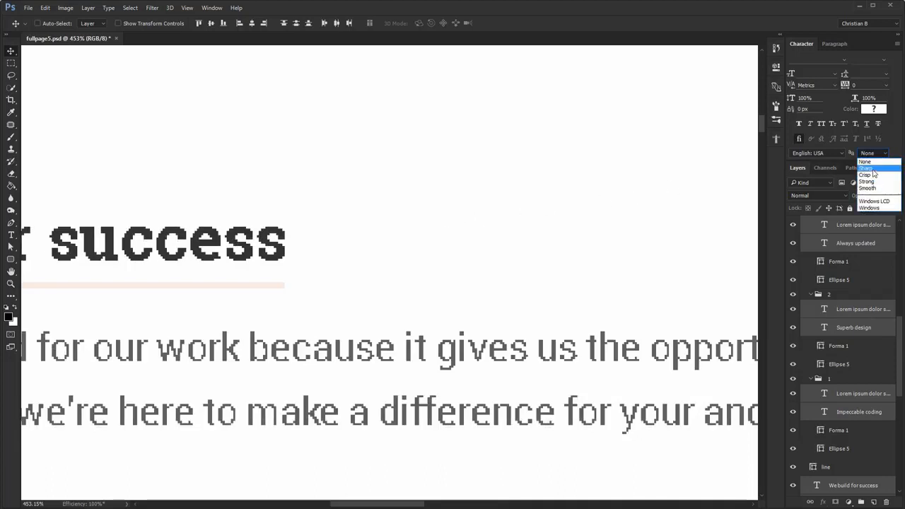
pyautogui.click(873, 168)
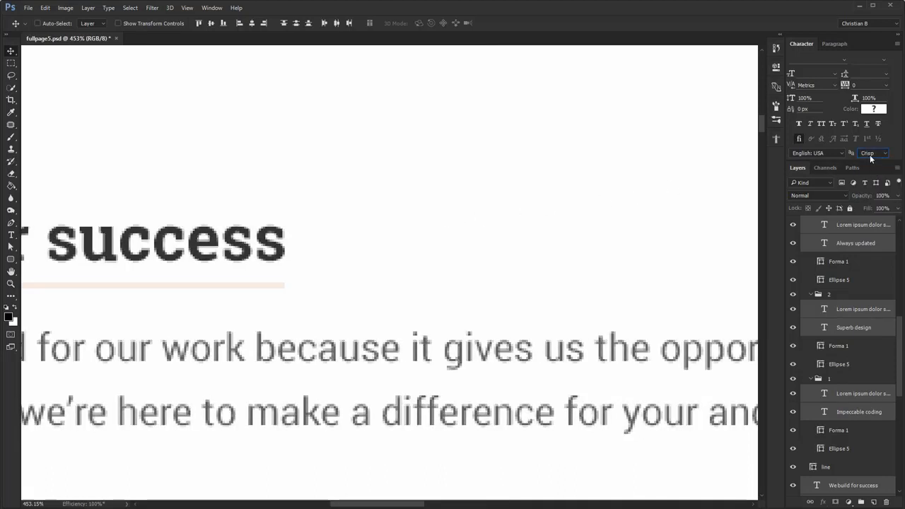
pyautogui.scroll(-1, 869, 154)
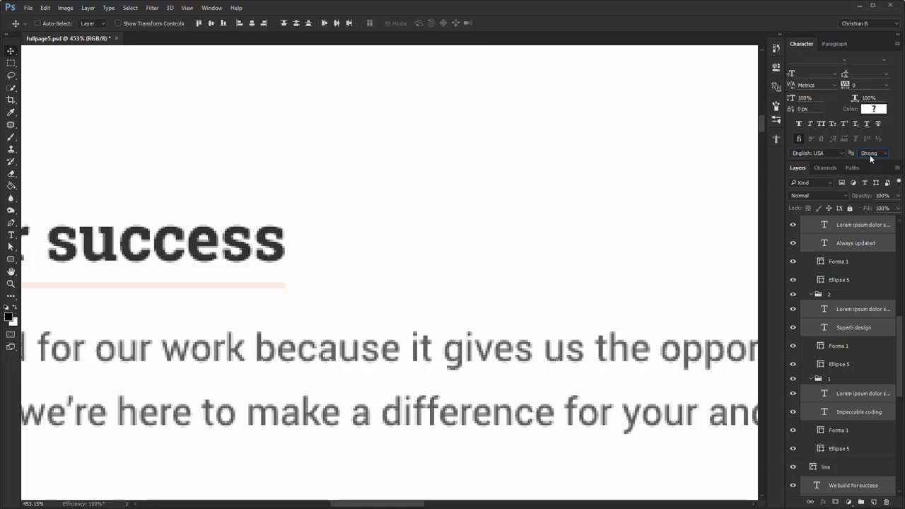
pyautogui.scroll(-2, 869, 154)
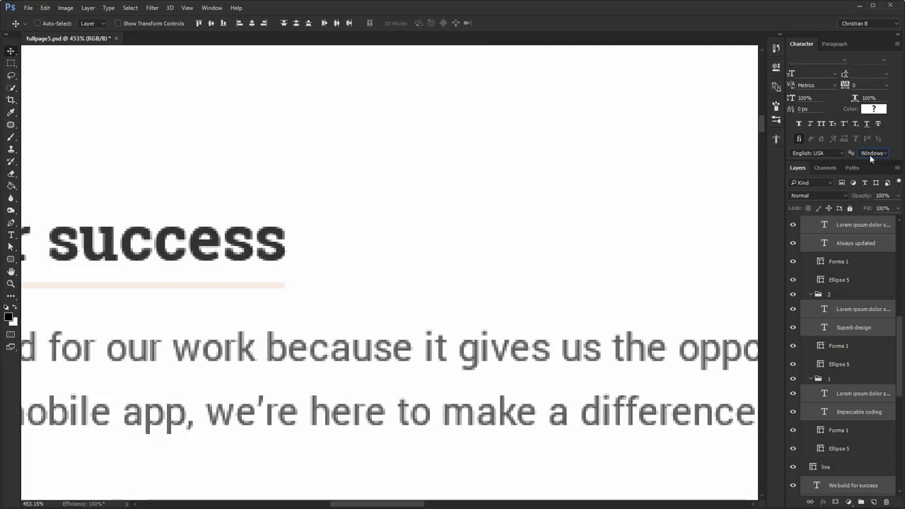
# - Compare Crisp and Windows anti-aliasing, then settle on Crisp at 100% zoom
pyautogui.click(869, 154)
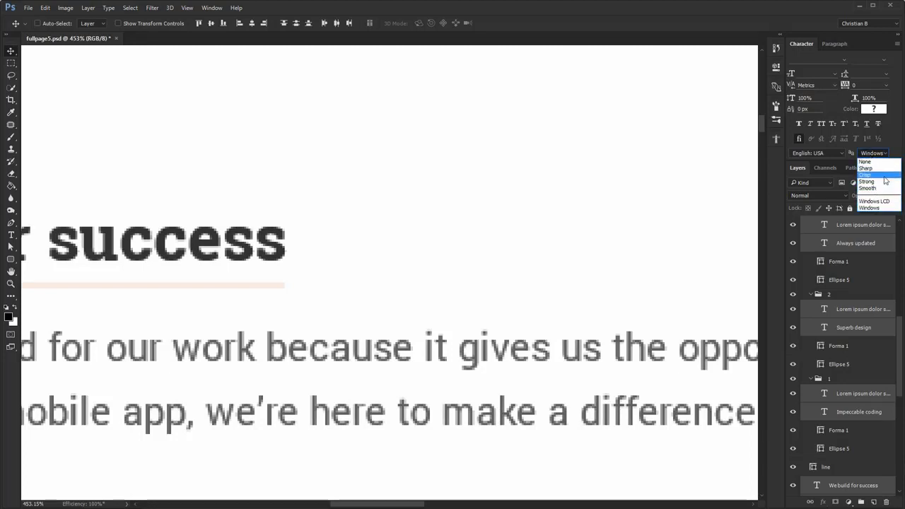
pyautogui.click(878, 182)
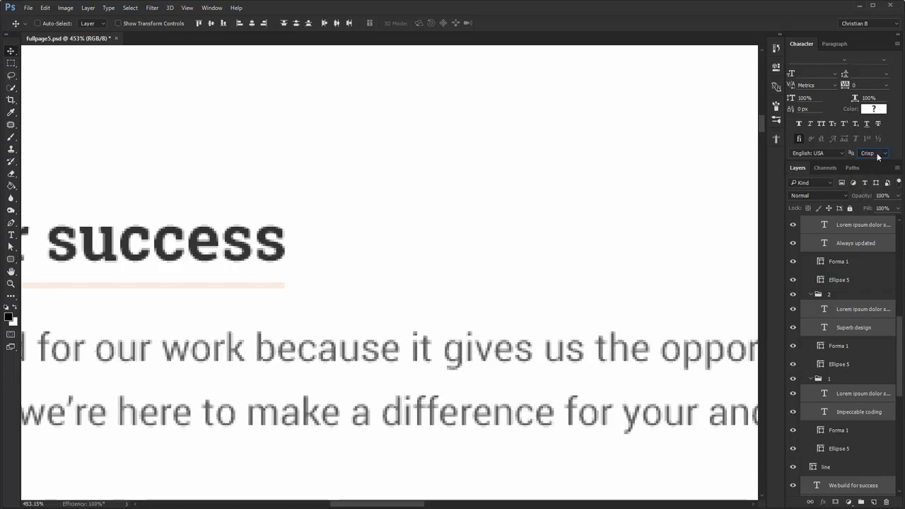
pyautogui.click(881, 155)
pyautogui.click(875, 204)
pyautogui.hotkey('ctrl', '1')
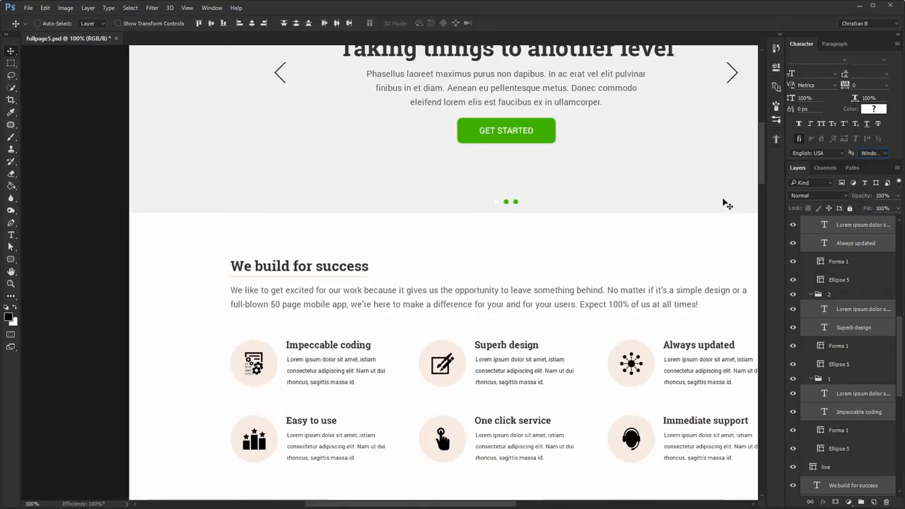
pyautogui.click(880, 155)
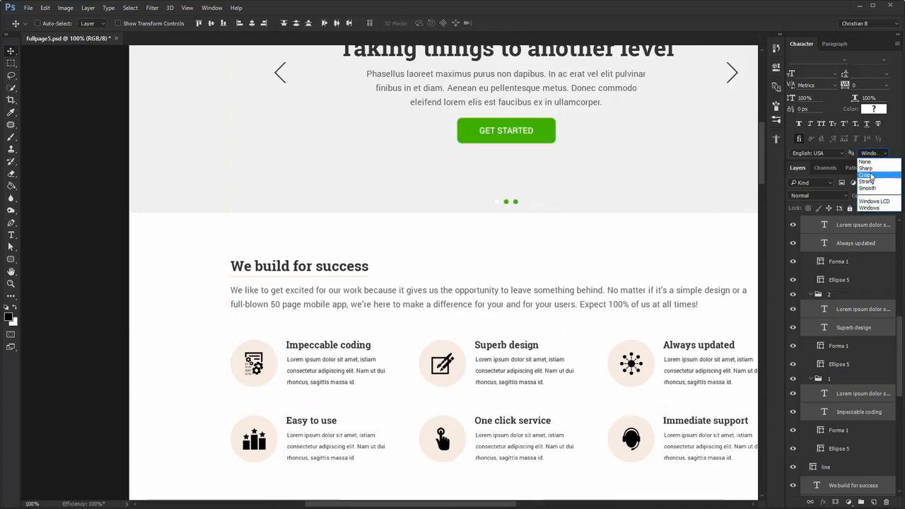
pyautogui.click(871, 177)
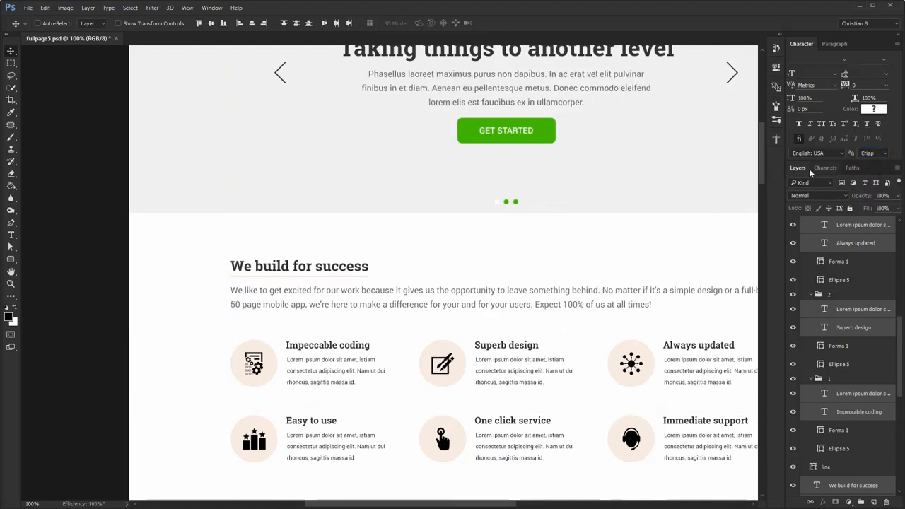
pyautogui.moveTo(674, 170); pyautogui.dragTo(576, 286)
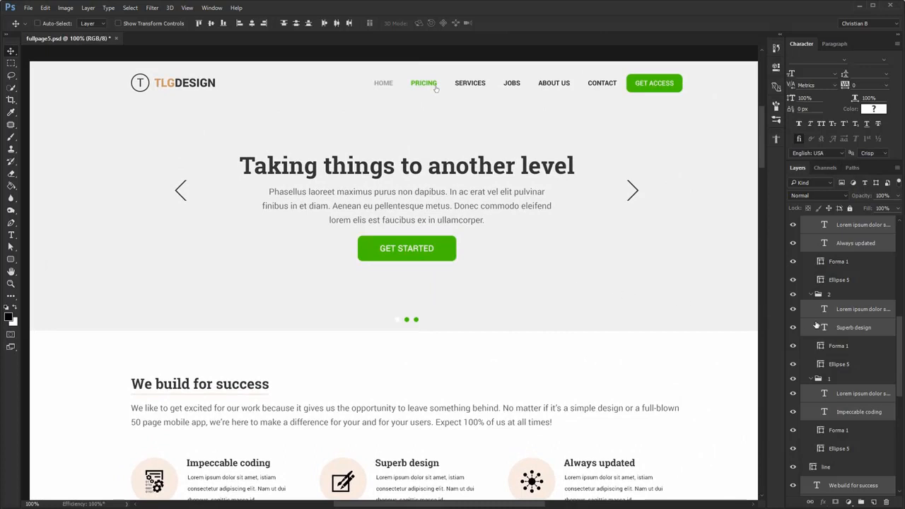
pyautogui.scroll(5, 815, 324)
# - Collapse group 6 and the subhero group, select the intro paragraph, and set a black text colour
pyautogui.click(813, 283)
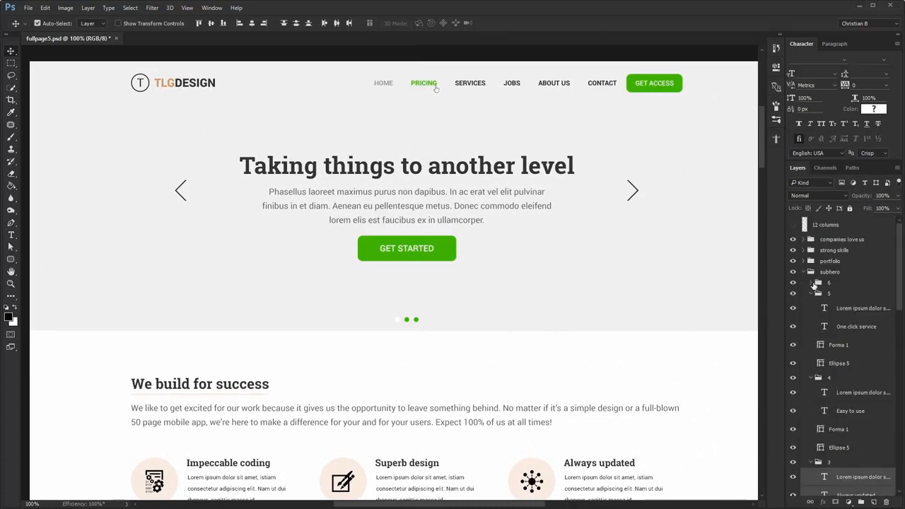
pyautogui.click(811, 272)
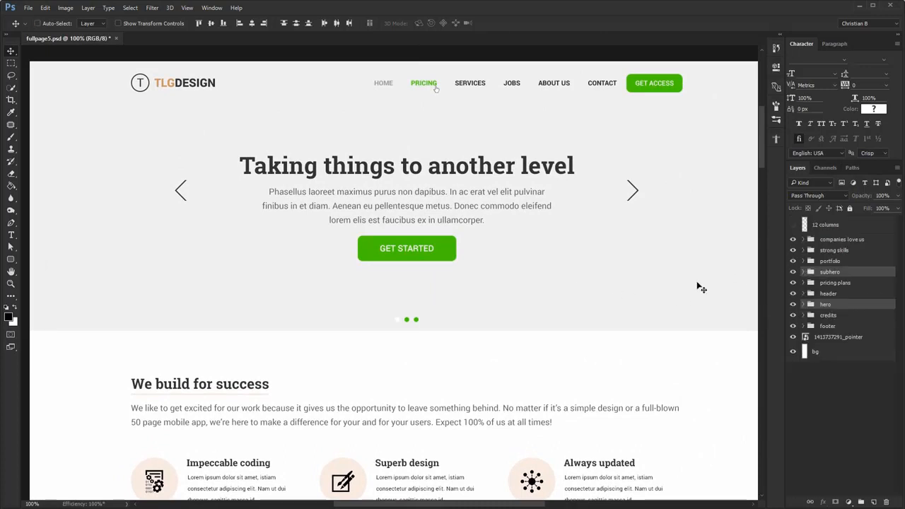
pyautogui.moveTo(435, 335); pyautogui.dragTo(434, 282)
pyautogui.keyDown('ctrl'); pyautogui.click(424, 297); pyautogui.keyUp('ctrl')
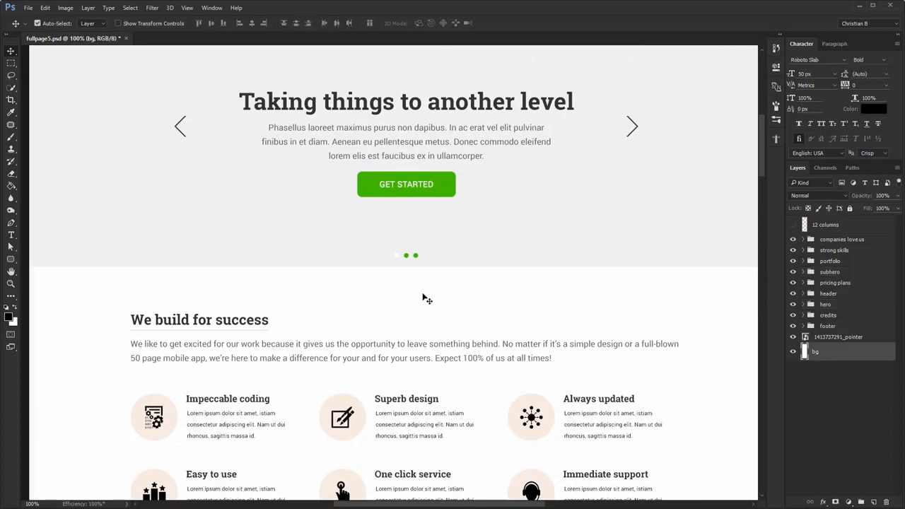
pyautogui.keyDown('ctrl'); pyautogui.click(389, 344); pyautogui.keyUp('ctrl')
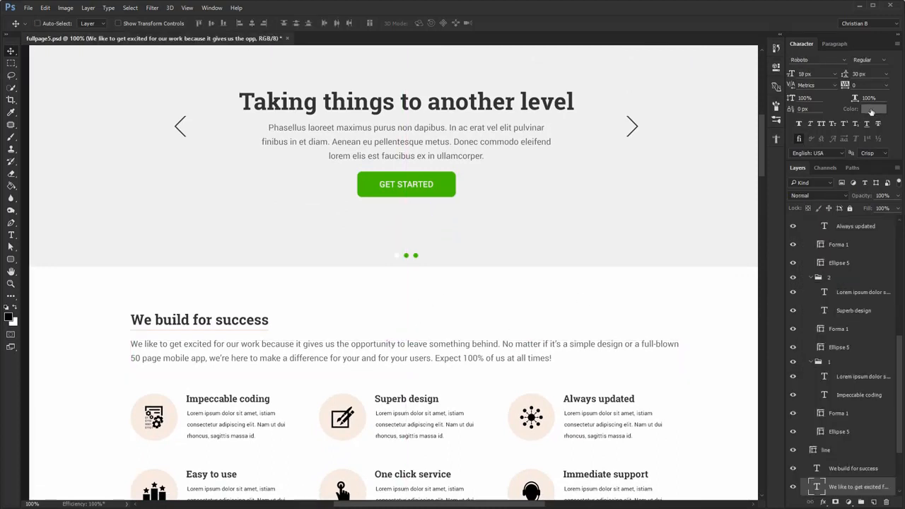
pyautogui.click(871, 110)
pyautogui.moveTo(565, 202); pyautogui.dragTo(407, 285)
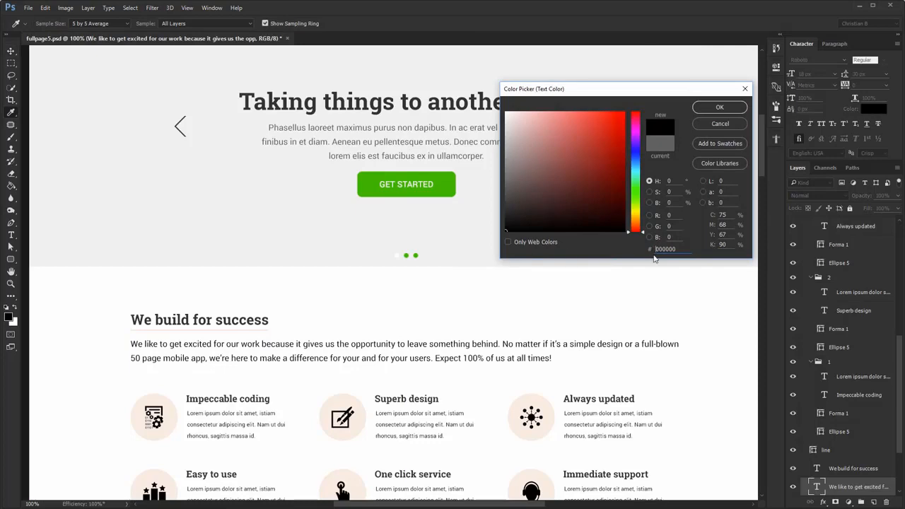
pyautogui.click(564, 270)
pyautogui.click(424, 340)
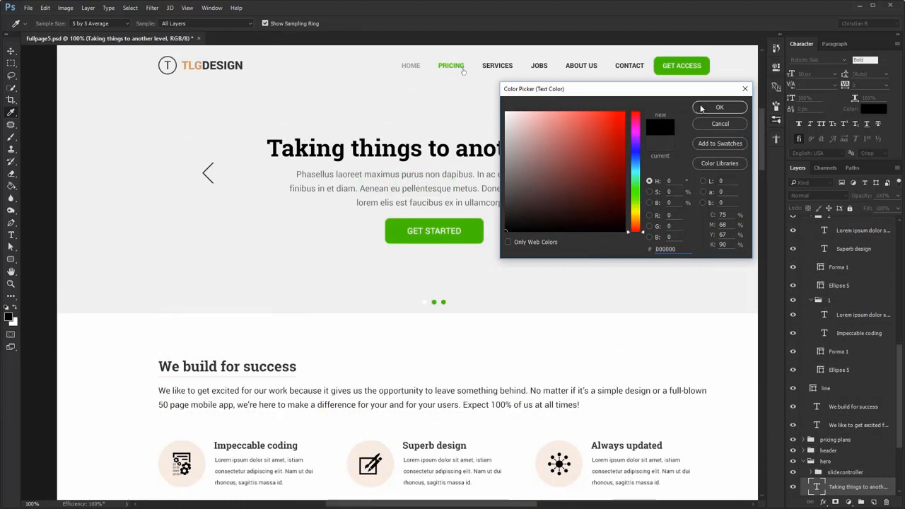
pyautogui.click(719, 107)
# - Change the headline colour to dark grey #222222 and compare it with the original black via undo
pyautogui.press('z')
pyautogui.moveTo(586, 127); pyautogui.dragTo(657, 172)
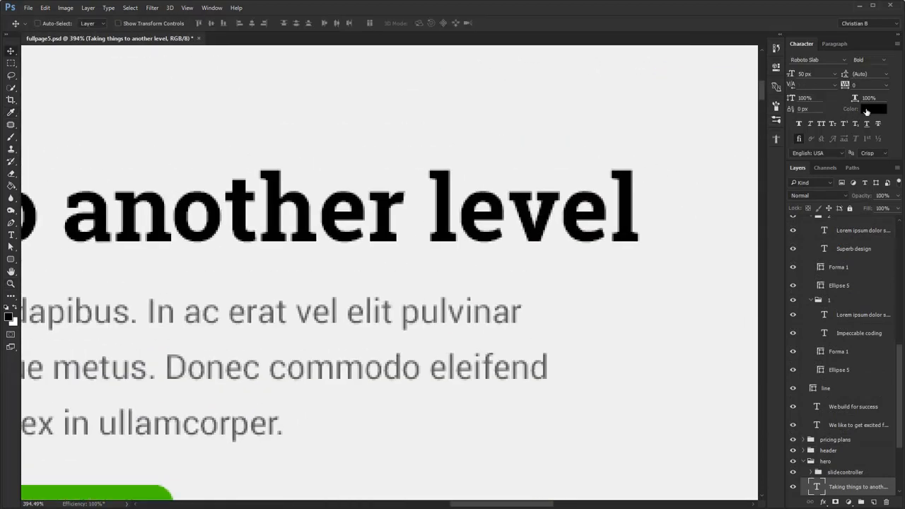
pyautogui.click(869, 111)
pyautogui.moveTo(512, 226)
pyautogui.mouseDown()
pyautogui.moveTo(495, 216)
pyautogui.moveTo(504, 215)
pyautogui.mouseUp()
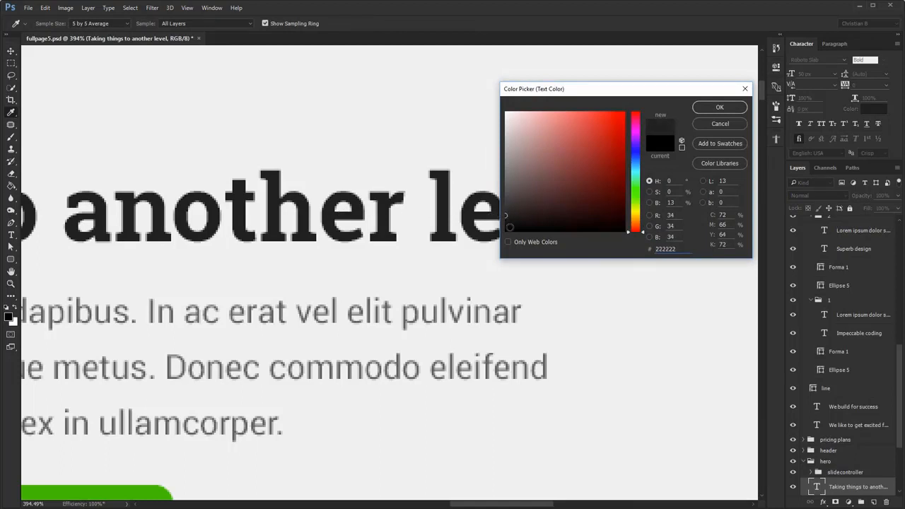
pyautogui.click(719, 107)
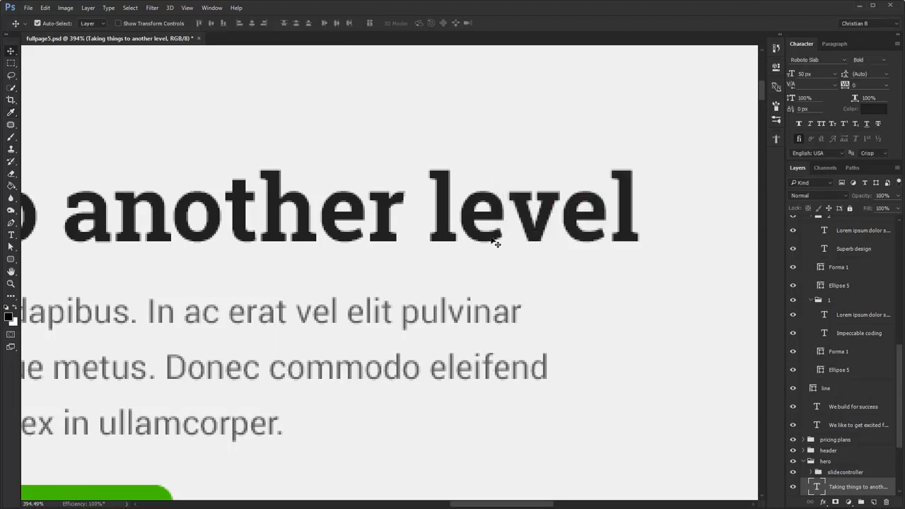
pyautogui.hotkey('ctrl', 'z')
pyautogui.hotkey('ctrl', 'z')
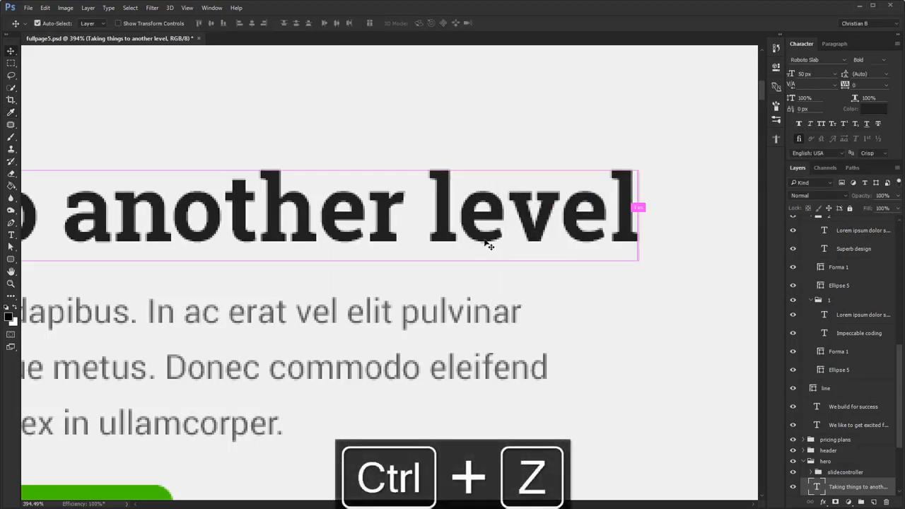
pyautogui.hotkey('ctrl', 'z')
pyautogui.hotkey('ctrl', 'z')
pyautogui.hotkey('ctrl', 'z')
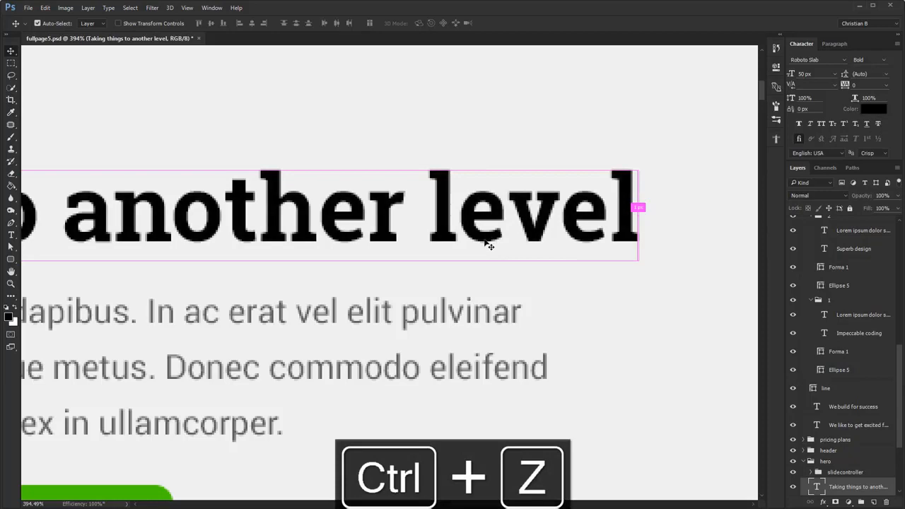
pyautogui.hotkey('ctrl', 'z')
pyautogui.hotkey('ctrl', '1')
pyautogui.moveTo(337, 377); pyautogui.dragTo(370, 223)
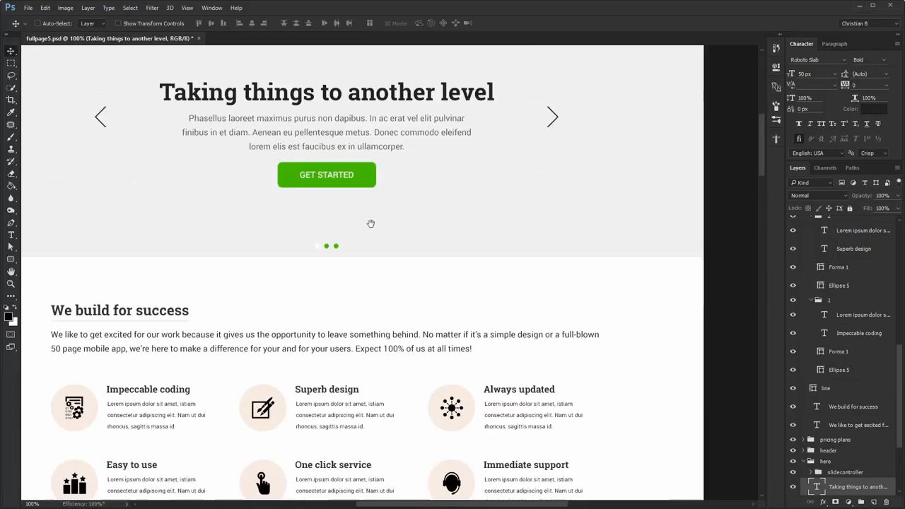
pyautogui.moveTo(267, 339); pyautogui.dragTo(283, 256)
pyautogui.press('z')
pyautogui.moveTo(234, 307); pyautogui.dragTo(247, 307)
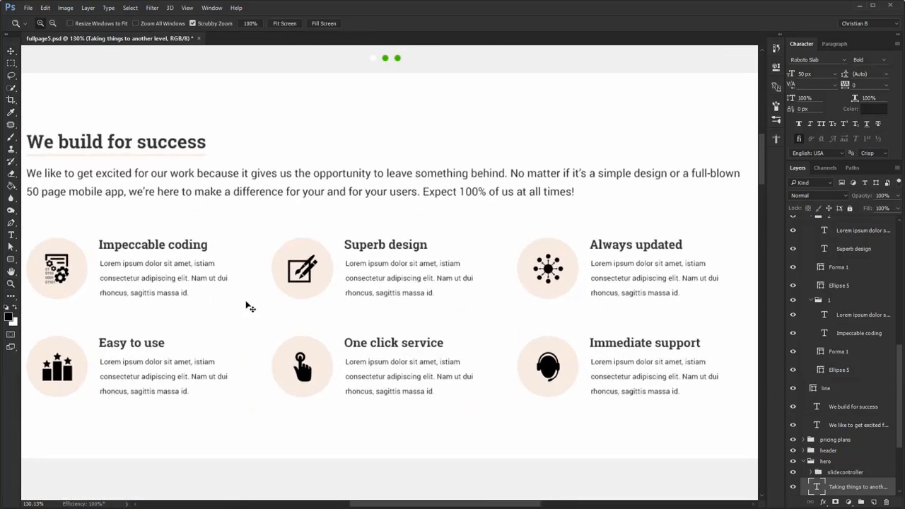
# - Select the three feature descriptions and set their text colour to grey 555
pyautogui.press('v')
pyautogui.click(180, 292)
pyautogui.keyDown('shift'); pyautogui.click(375, 299); pyautogui.keyUp('shift')
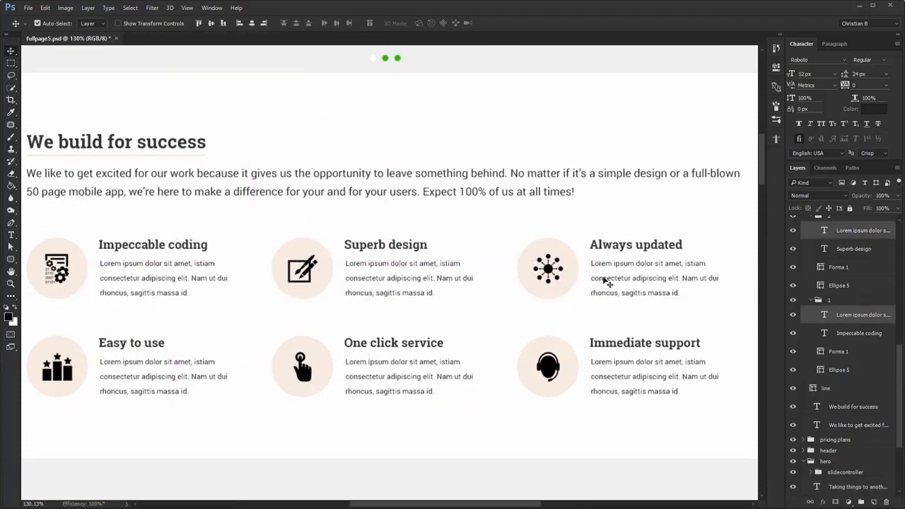
pyautogui.keyDown('shift'); pyautogui.click(614, 282); pyautogui.keyUp('shift')
pyautogui.click(867, 111)
pyautogui.write('555')
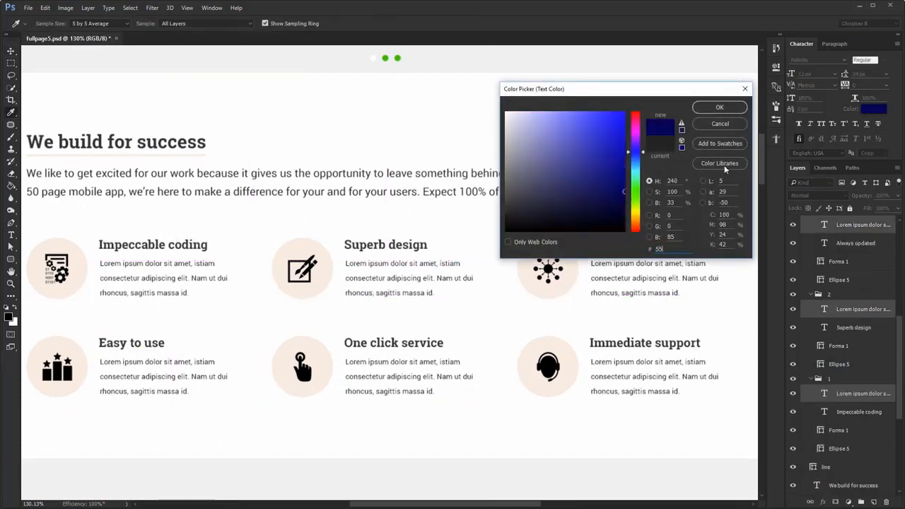
pyautogui.click(710, 106)
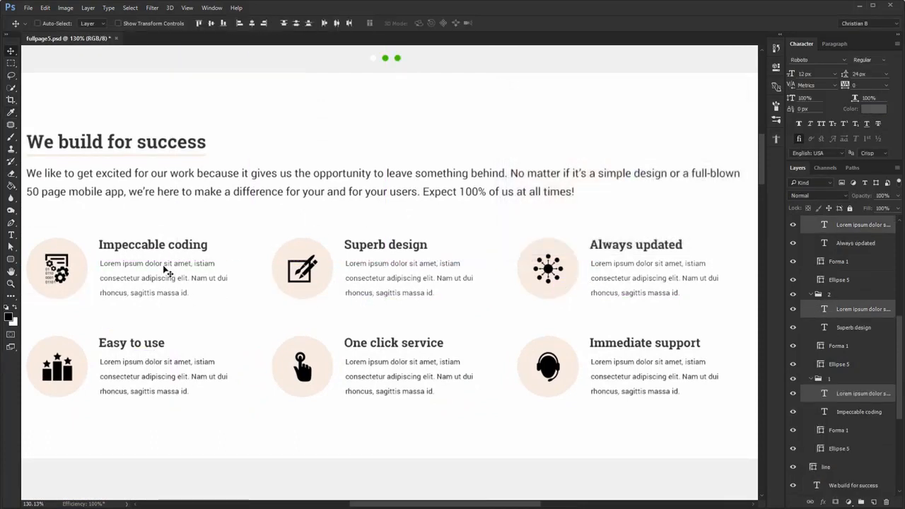
# - Try a lighter grey 666 on the descriptions, then zoom out
pyautogui.click(872, 108)
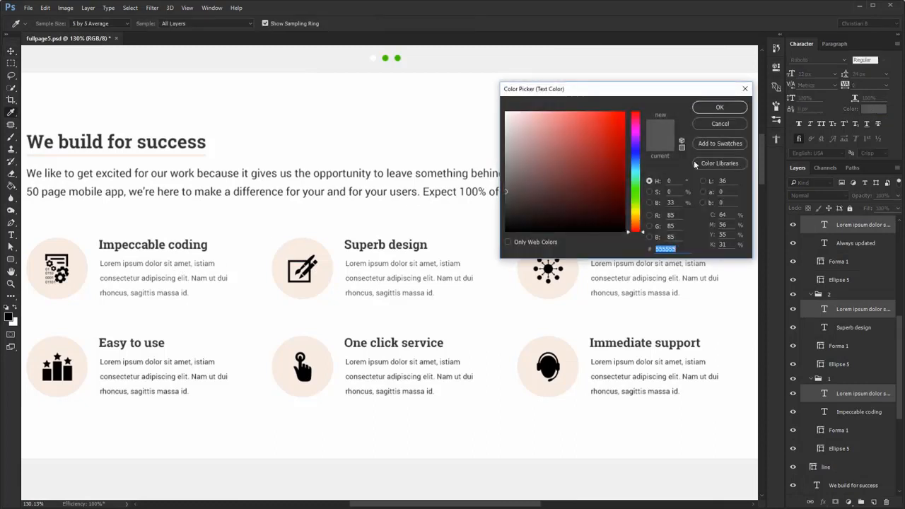
pyautogui.write('666')
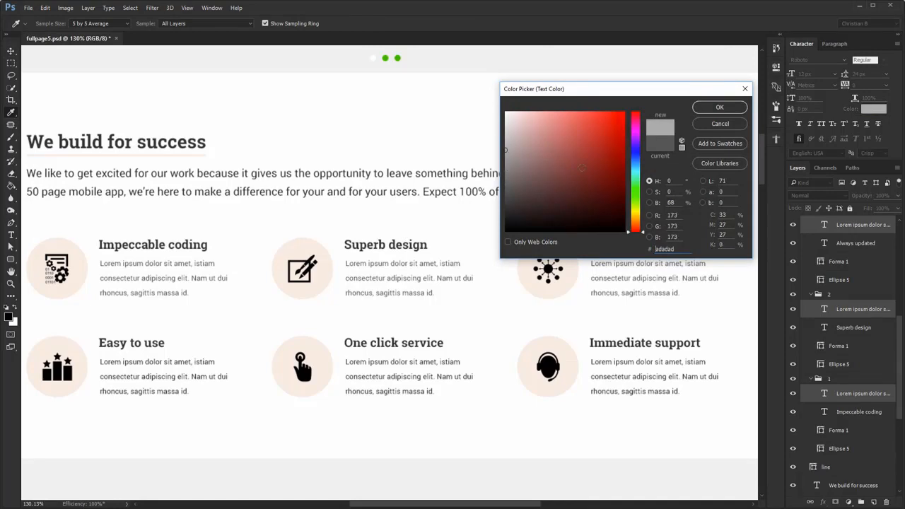
pyautogui.click(719, 107)
pyautogui.click(873, 108)
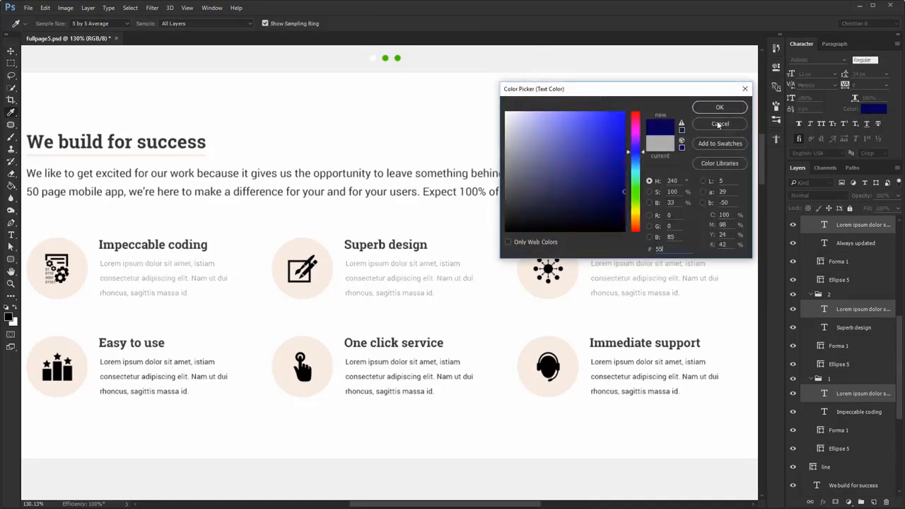
pyautogui.click(719, 107)
pyautogui.hotkey('ctrl', '-')
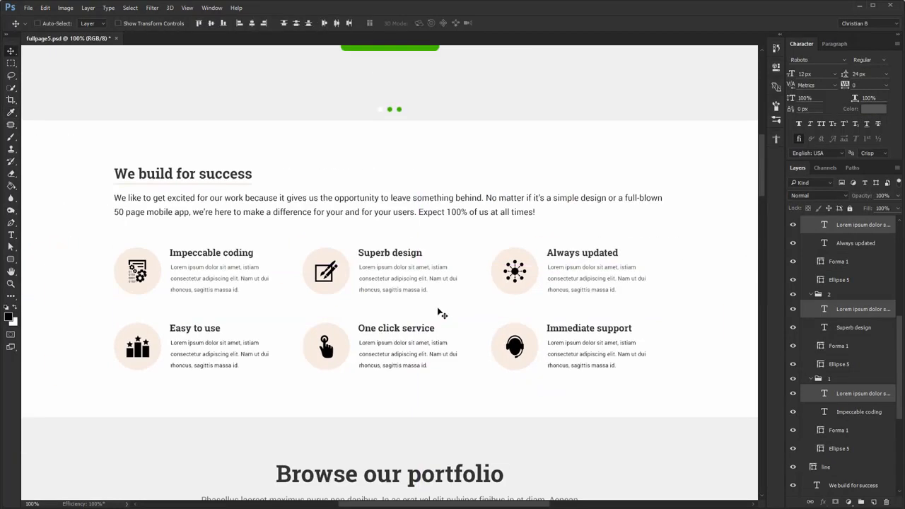
# - Select the intro paragraph and three descriptions and colour them near-black 1d2121
pyautogui.keyDown('ctrl'); pyautogui.click(265, 212); pyautogui.keyUp('ctrl')
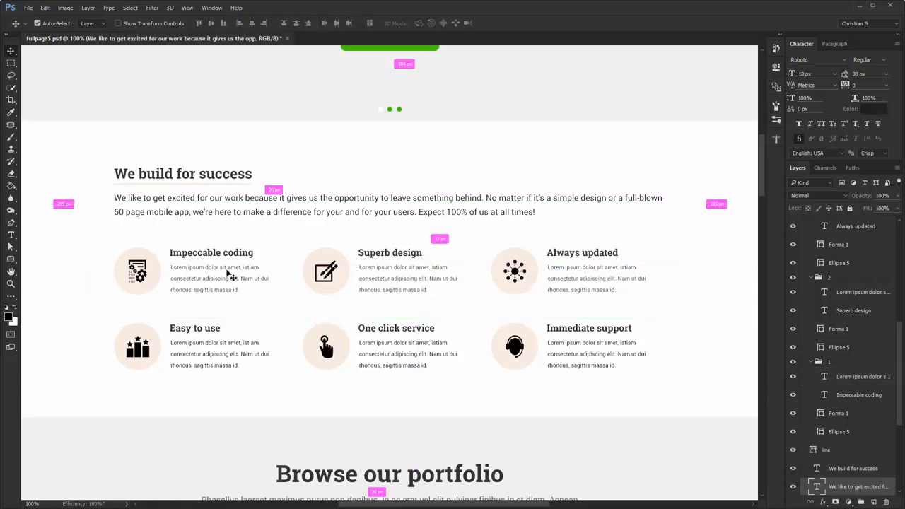
pyautogui.keyDown('ctrl'); pyautogui.keyDown('shift'); pyautogui.click(226, 272); pyautogui.keyUp('shift'); pyautogui.keyUp('ctrl')
pyautogui.keyDown('ctrl'); pyautogui.keyDown('shift'); pyautogui.click(414, 278); pyautogui.keyUp('shift'); pyautogui.keyUp('ctrl')
pyautogui.keyDown('ctrl'); pyautogui.keyDown('shift'); pyautogui.click(572, 278); pyautogui.keyUp('shift'); pyautogui.keyUp('ctrl')
pyautogui.click(872, 109)
pyautogui.write('1')
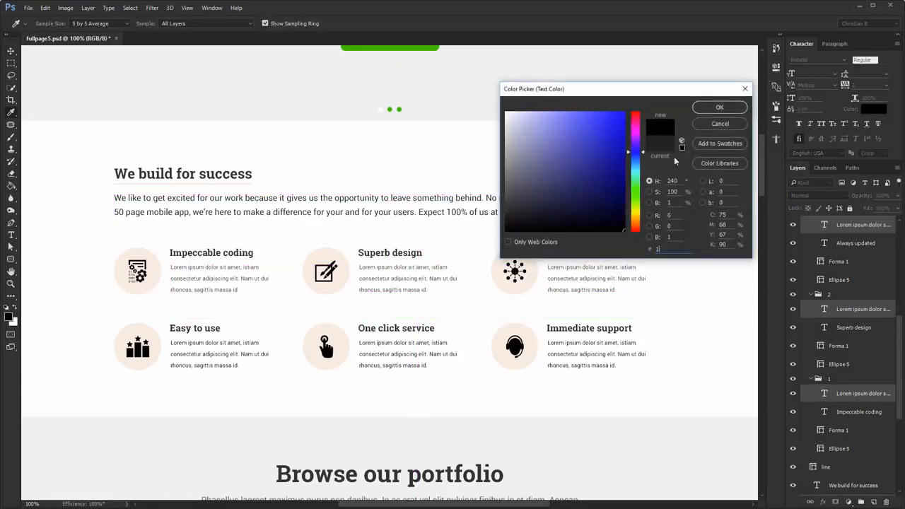
pyautogui.write('d2121')
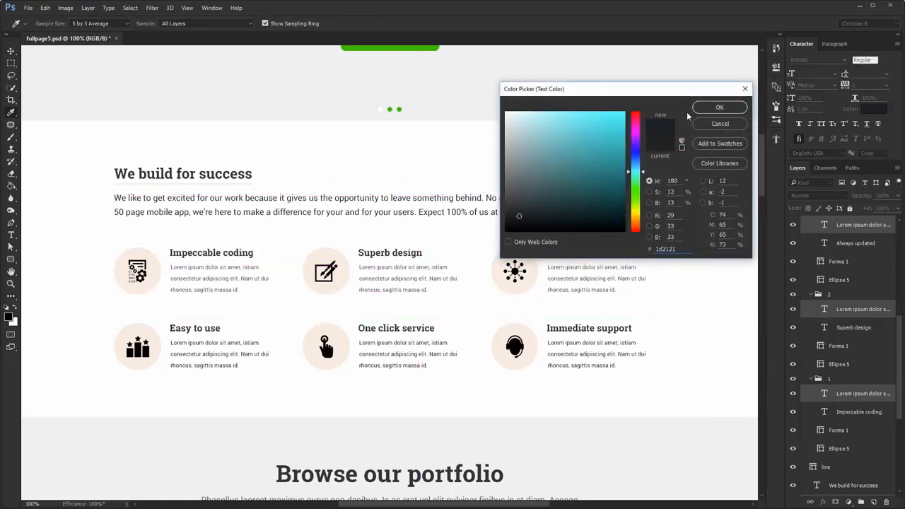
pyautogui.click(707, 108)
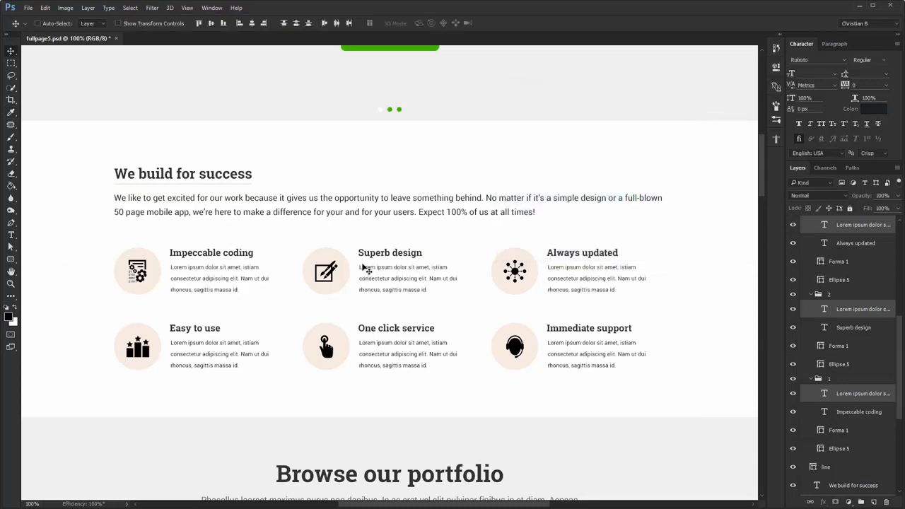
# - Zoom into the Impeccable coding block and set the text colour to 292f33
pyautogui.moveTo(194, 234); pyautogui.dragTo(231, 282)
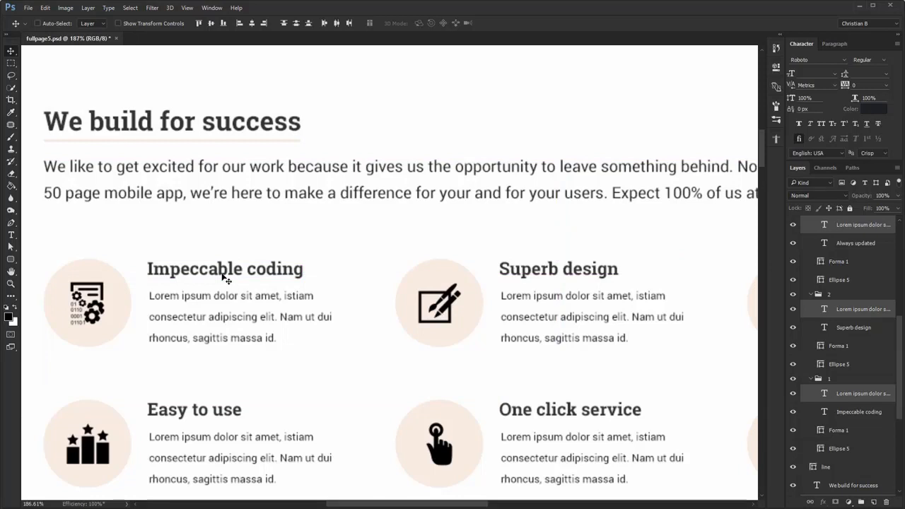
pyautogui.click(875, 115)
pyautogui.write('29')
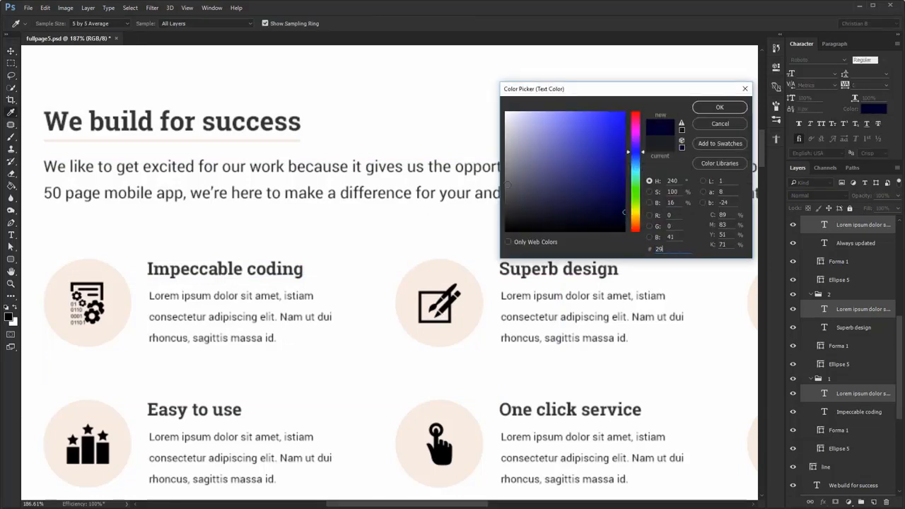
pyautogui.write('2f33')
pyautogui.press('Return')
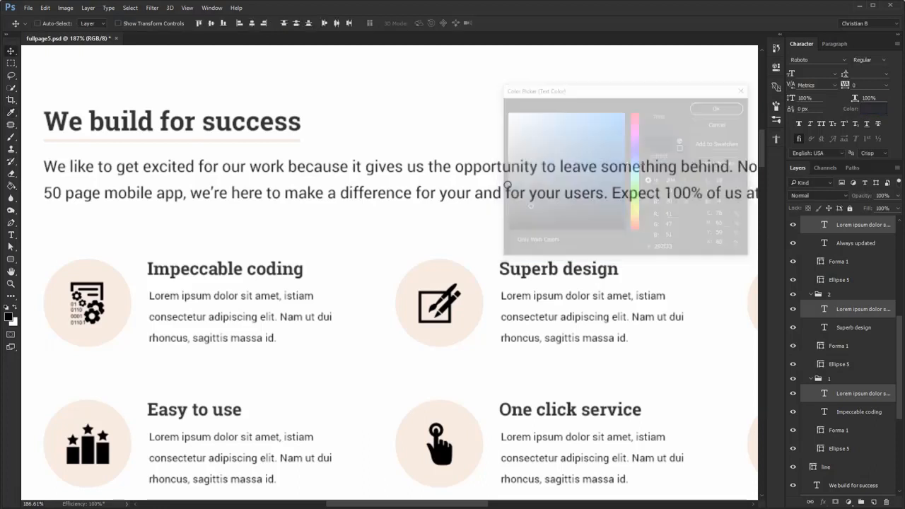
pyautogui.press('v')
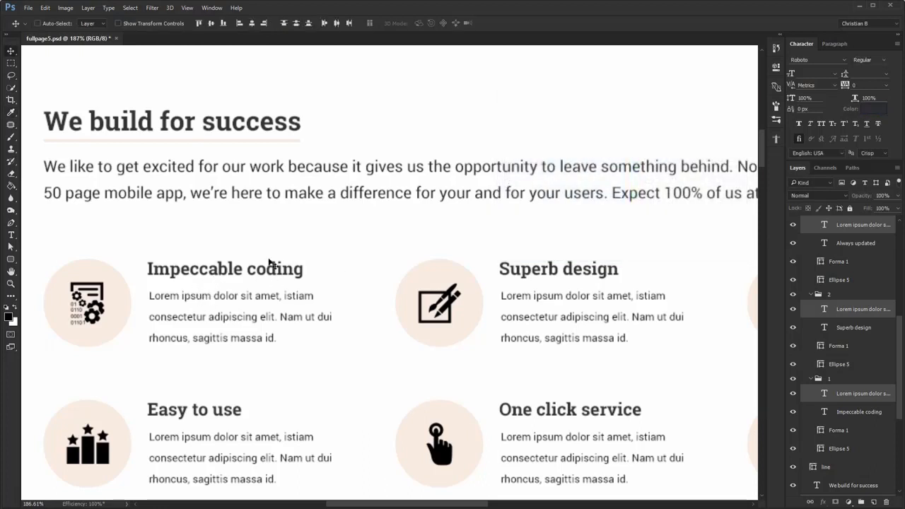
pyautogui.click(776, 48)
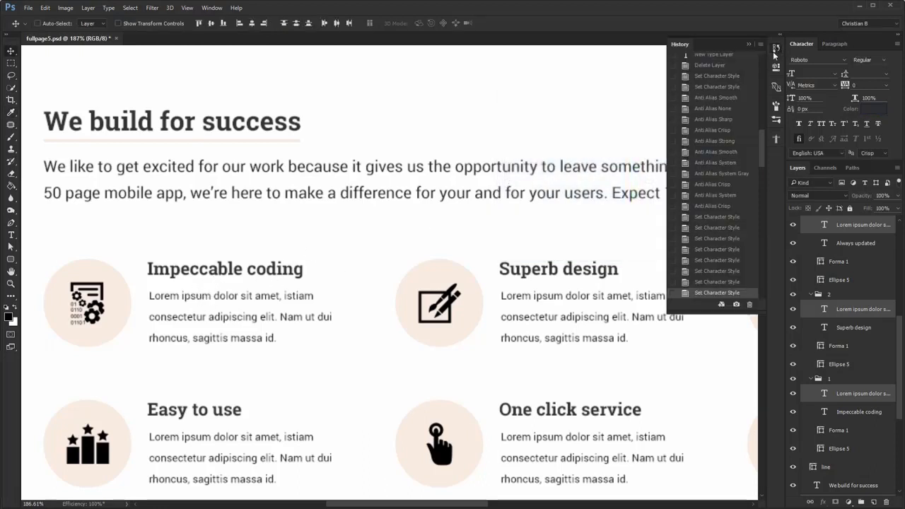
pyautogui.click(725, 283)
pyautogui.click(728, 271)
pyautogui.click(721, 260)
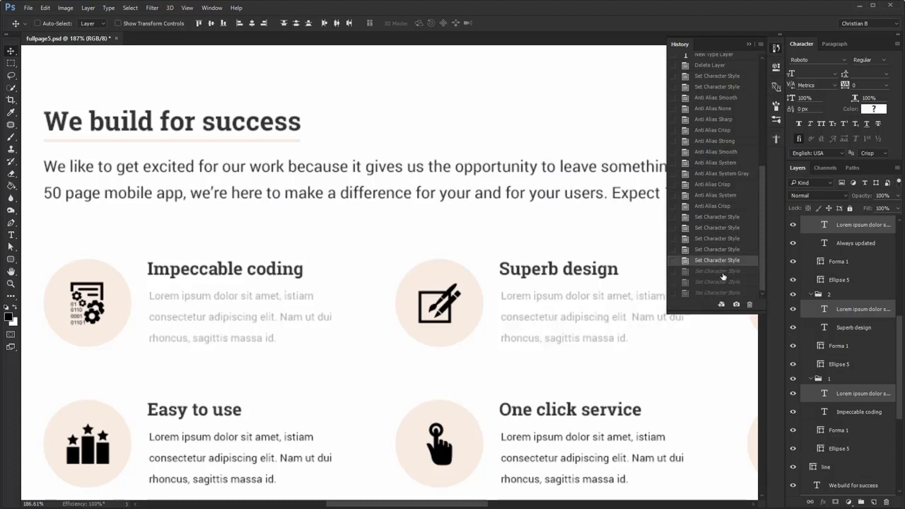
pyautogui.click(716, 293)
pyautogui.click(716, 282)
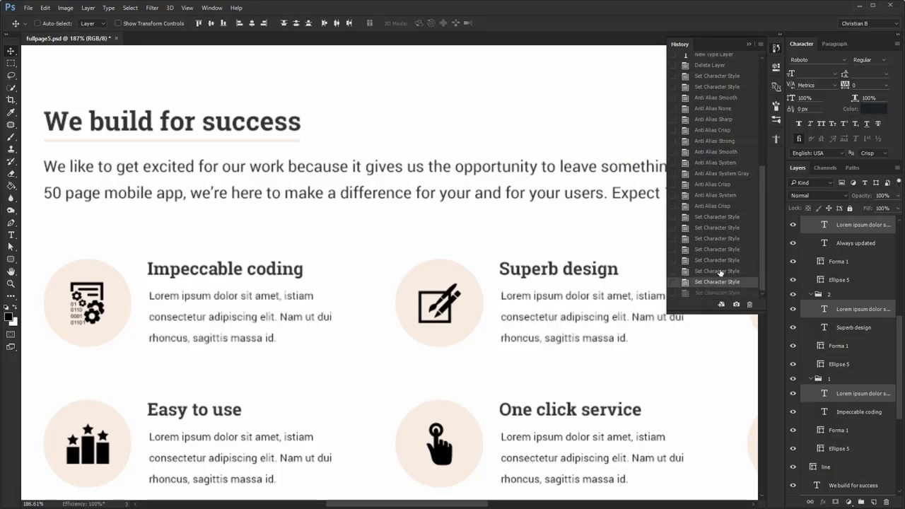
pyautogui.click(717, 271)
pyautogui.click(715, 282)
pyautogui.click(712, 293)
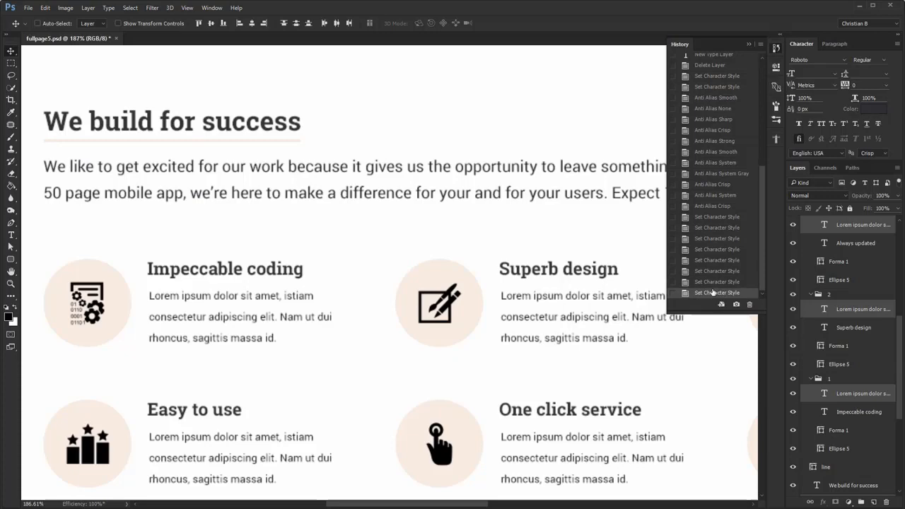
pyautogui.click(776, 49)
pyautogui.hotkey('ctrl', '1')
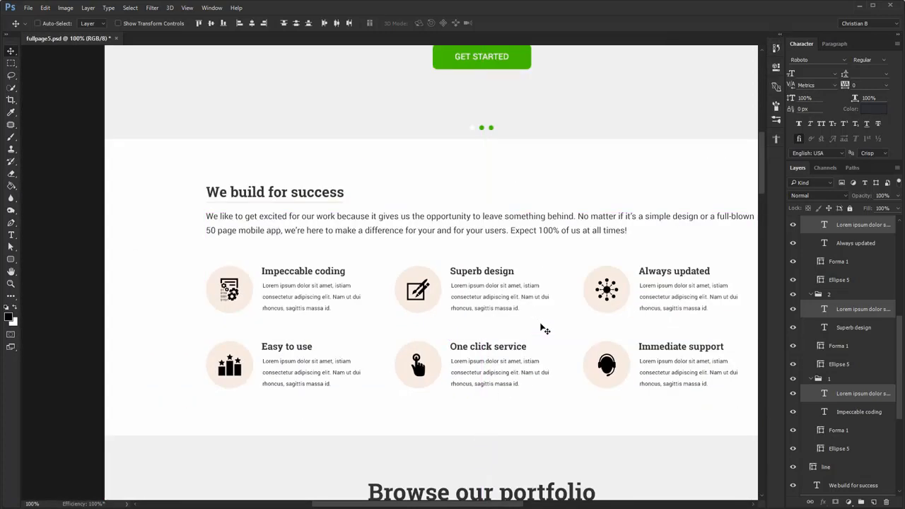
pyautogui.moveTo(533, 229); pyautogui.dragTo(455, 274)
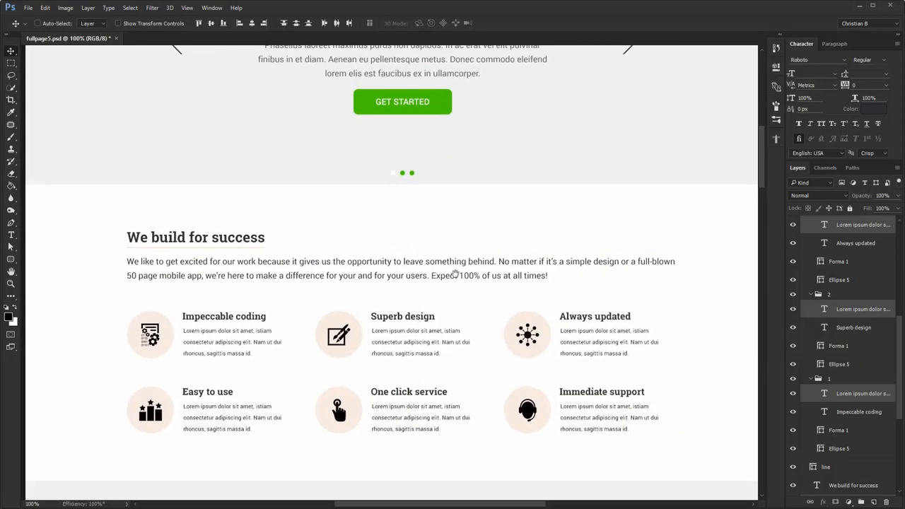
pyautogui.scroll(3, 455, 274)
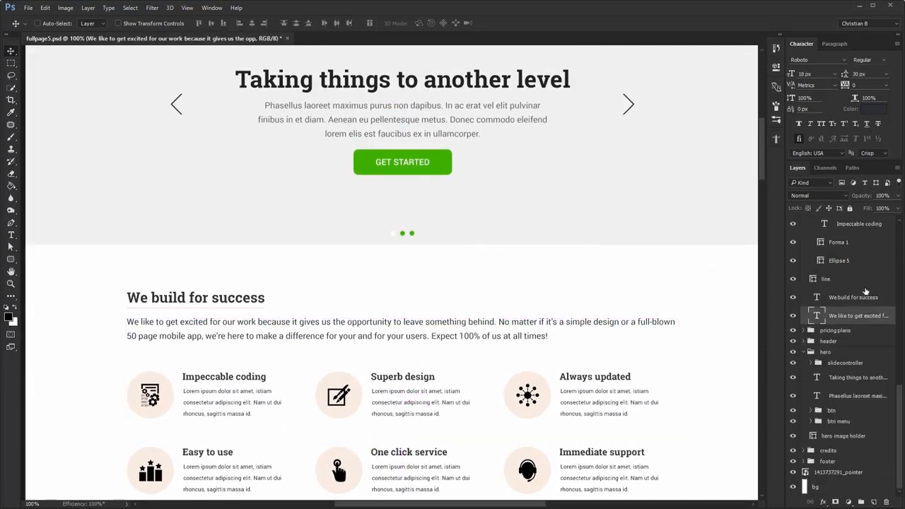
pyautogui.scroll(7, 866, 292)
# - Select group 1 and use Reset Character to restore Myriad Pro, 12 px, black
pyautogui.click(847, 318)
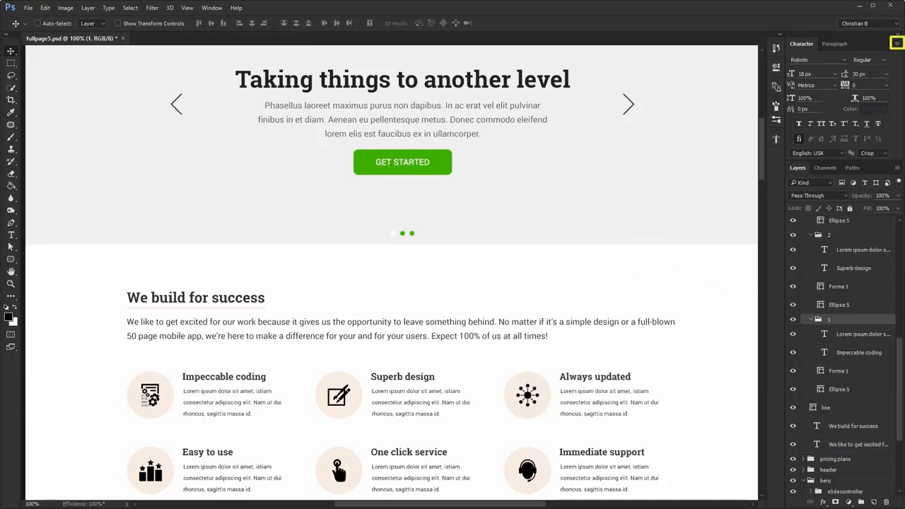
pyautogui.click(897, 43)
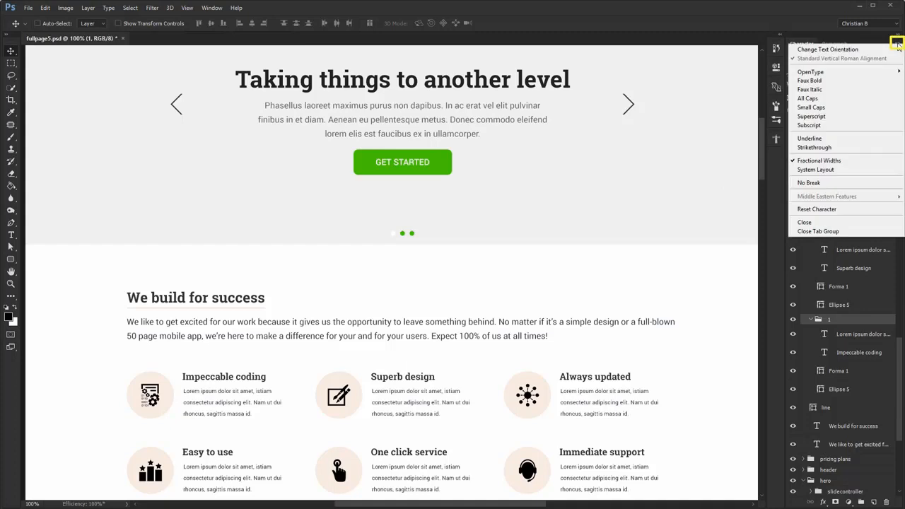
pyautogui.click(853, 210)
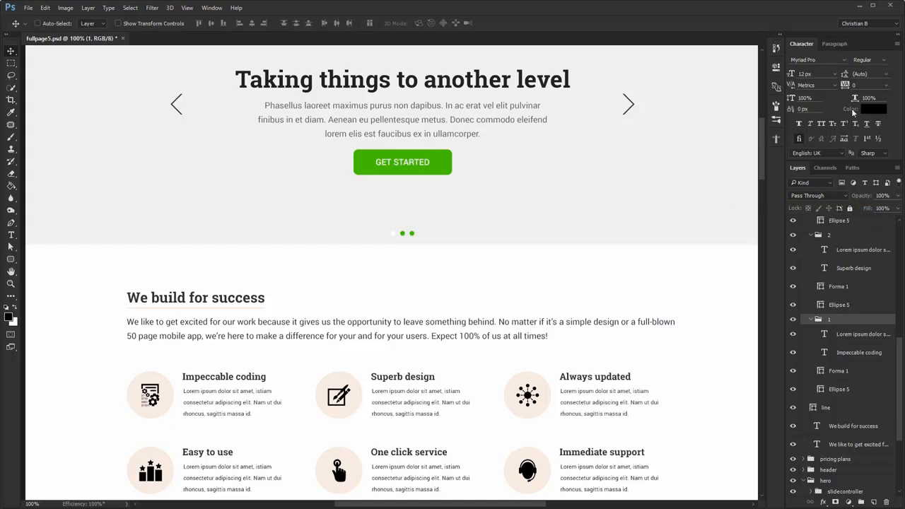
pyautogui.press('t')
pyautogui.click(487, 202)
# - Commit the test line 'dsadsa dsa dsad as da', delete it, then switch to the browser
pyautogui.write('dsadsa dsa dsad as ')
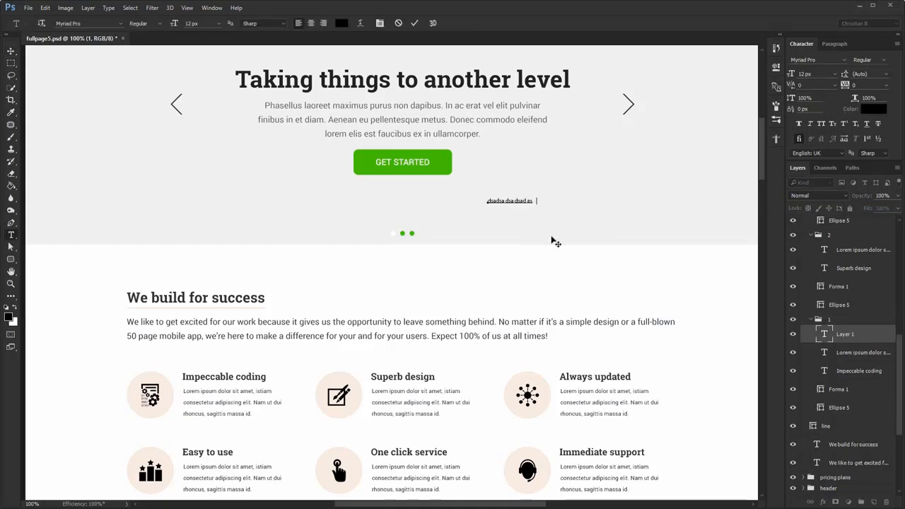
pyautogui.write('da')
pyautogui.hotkey('ctrl', 'Return')
pyautogui.press('v')
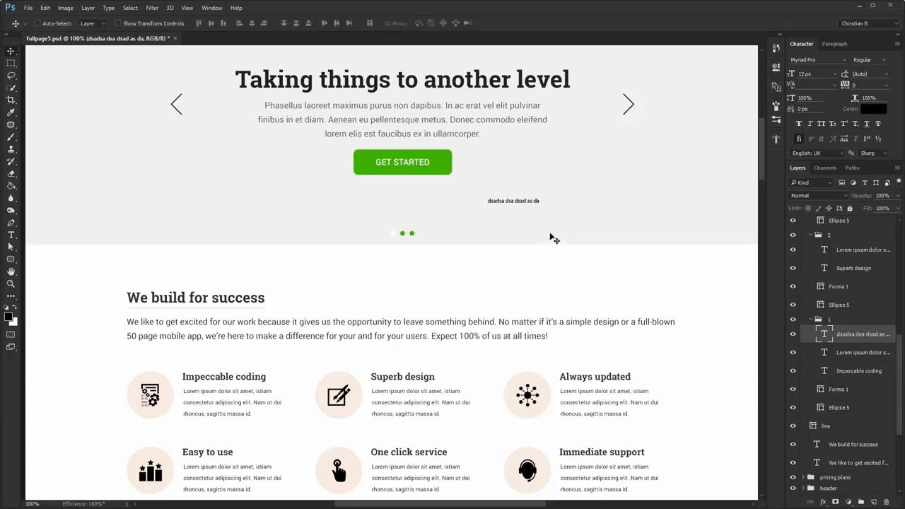
pyautogui.press('Delete')
pyautogui.scroll(5, 554, 239)
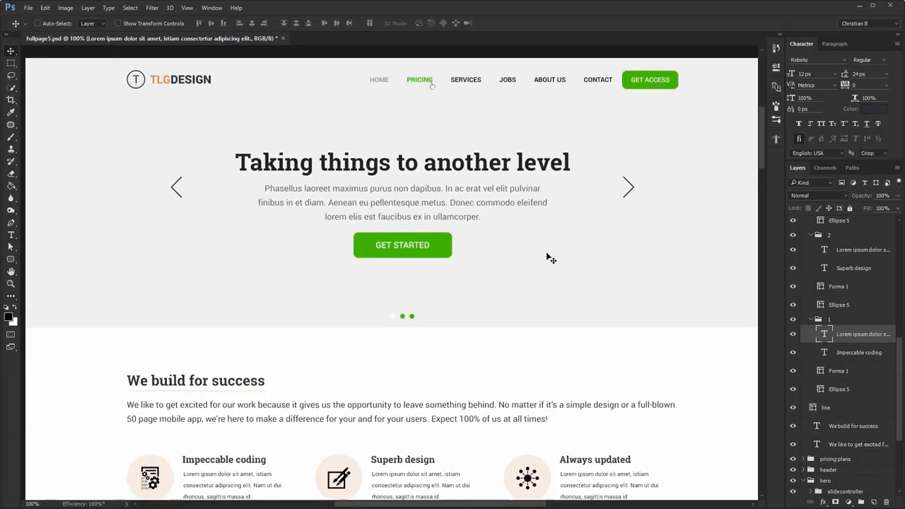
pyautogui.scroll(-1, 551, 258)
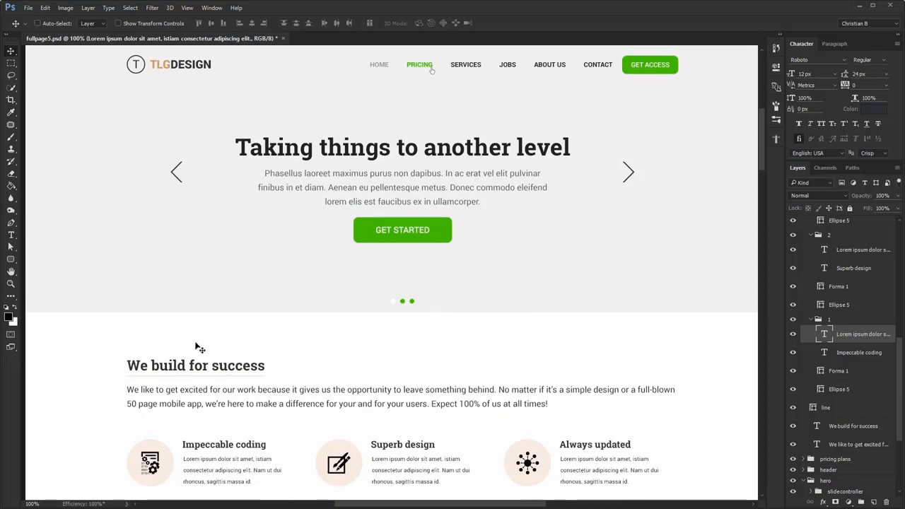
pyautogui.hotkey('alt', 'Tab')
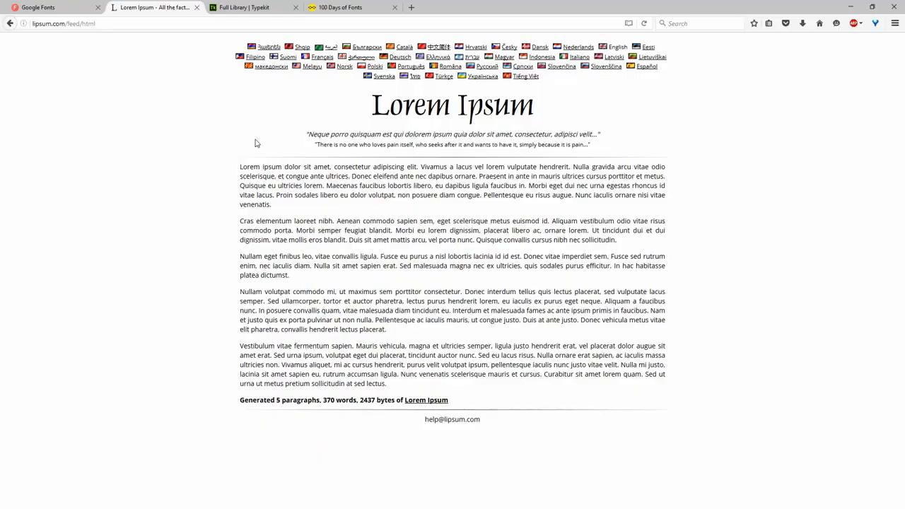
# - Switch from Google Fonts to the 100 Days of Fonts tab and autoscroll down to day 91
pyautogui.click(64, 8)
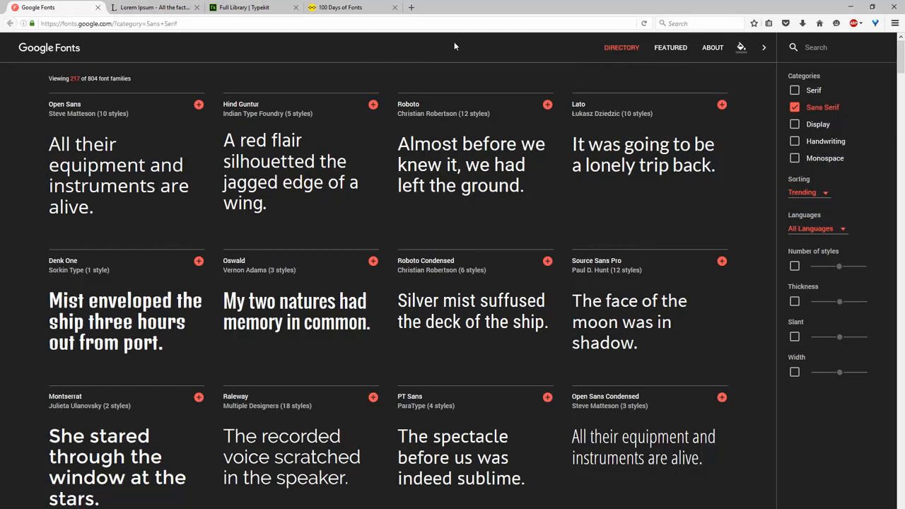
pyautogui.click(326, 9)
pyautogui.scroll(-8, 615, 214)
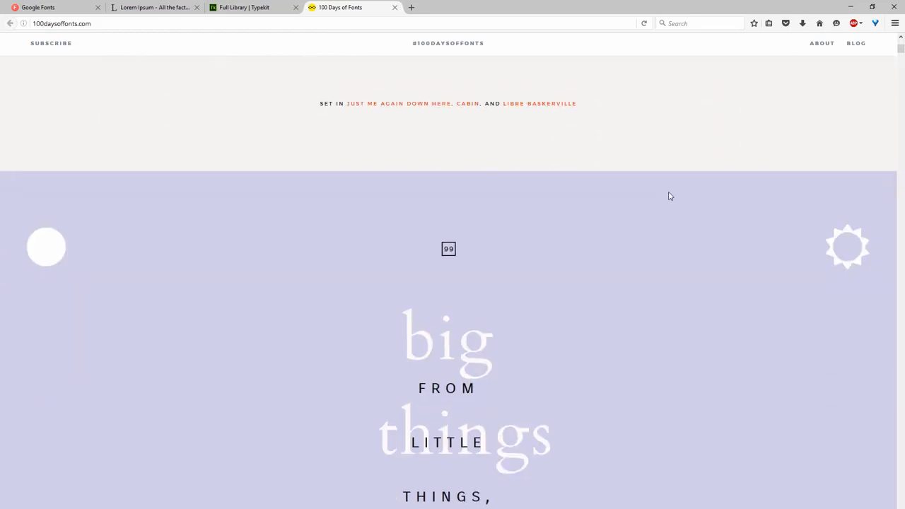
pyautogui.middleClick(671, 190)
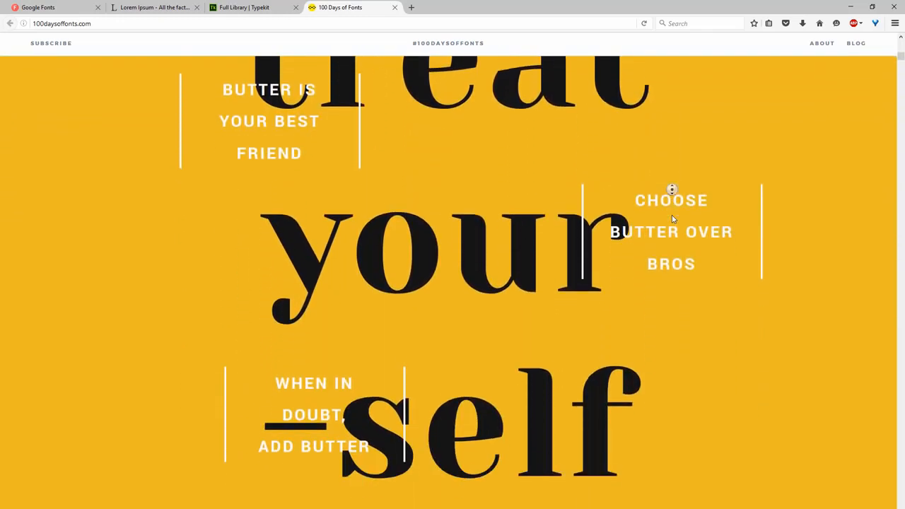
pyautogui.middleClick(672, 215)
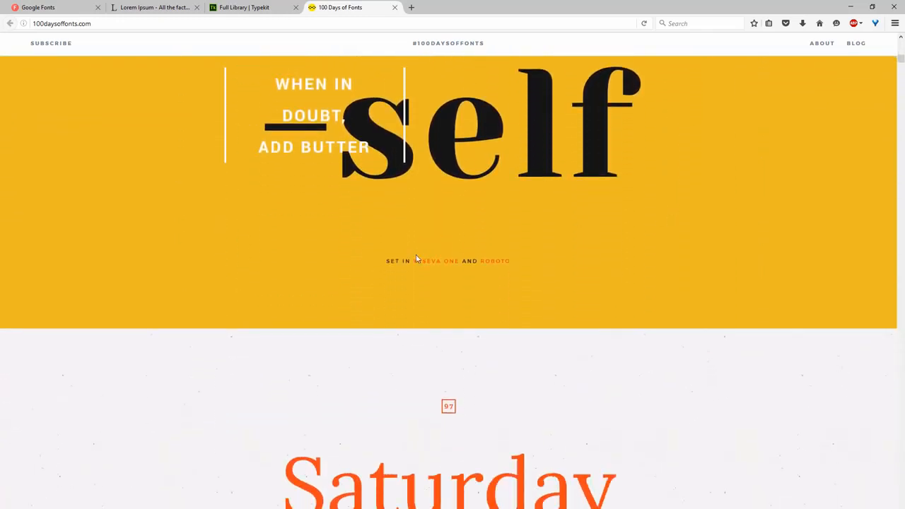
pyautogui.middleClick(649, 257)
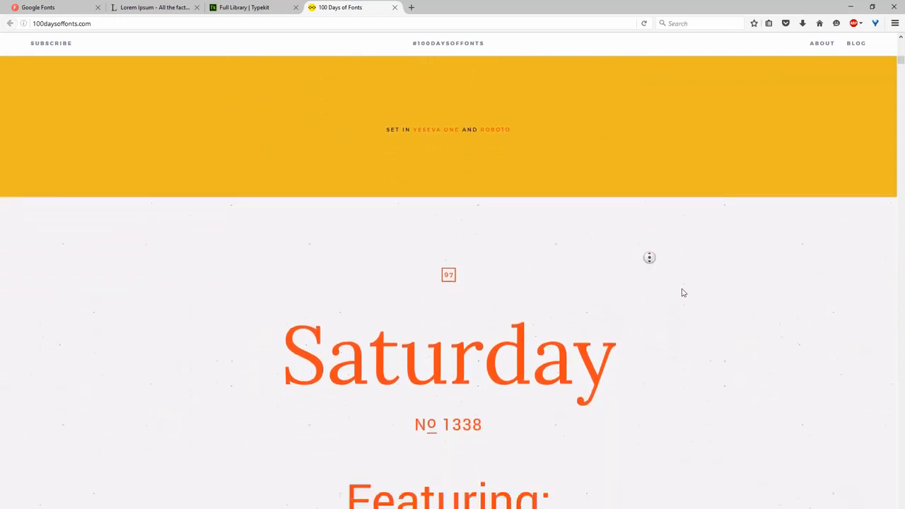
pyautogui.middleClick(570, 331)
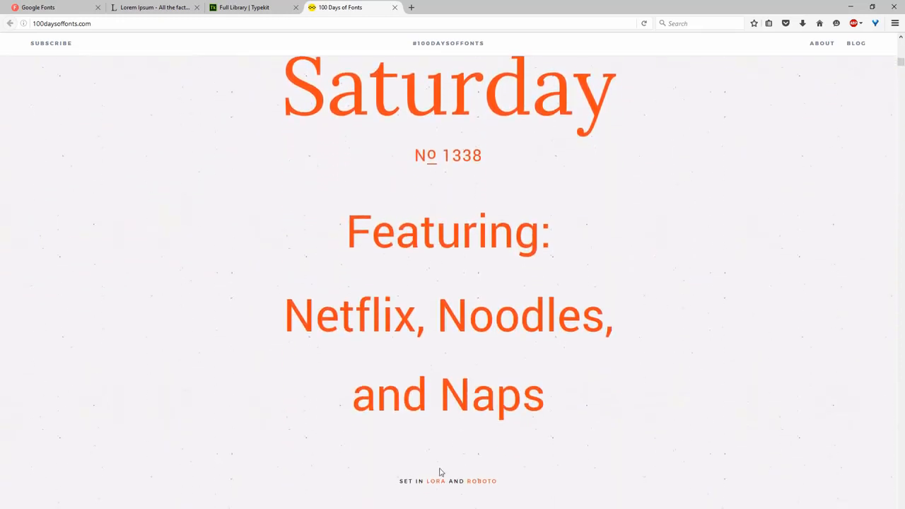
pyautogui.middleClick(689, 333)
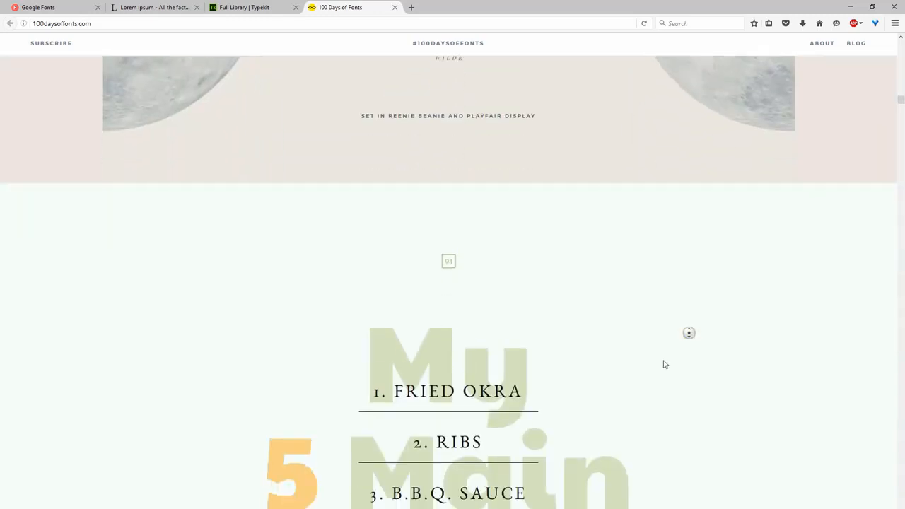
pyautogui.middleClick(662, 351)
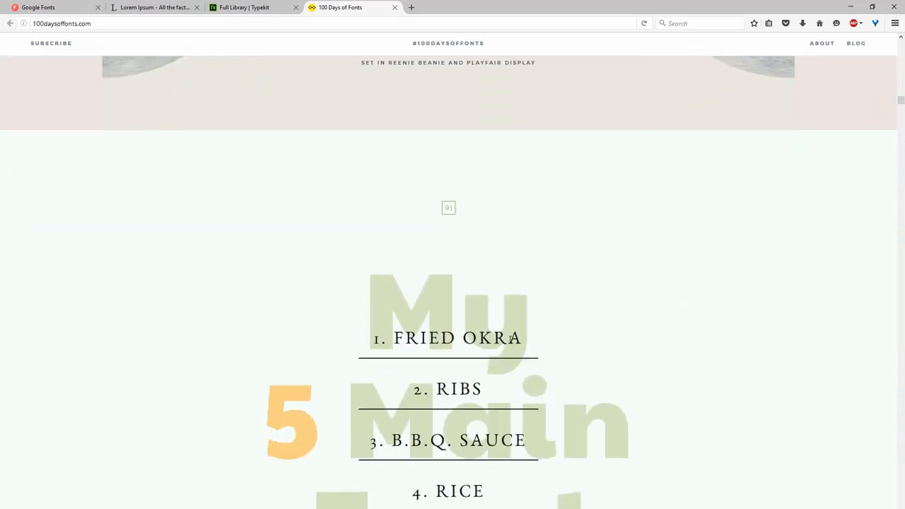
# - Inspect the selected FRIED OKRA text to see its EB Garamond font-family, then close DevTools
pyautogui.rightClick(510, 339)
pyautogui.moveTo(479, 338); pyautogui.dragTo(540, 342)
pyautogui.rightClick(513, 340)
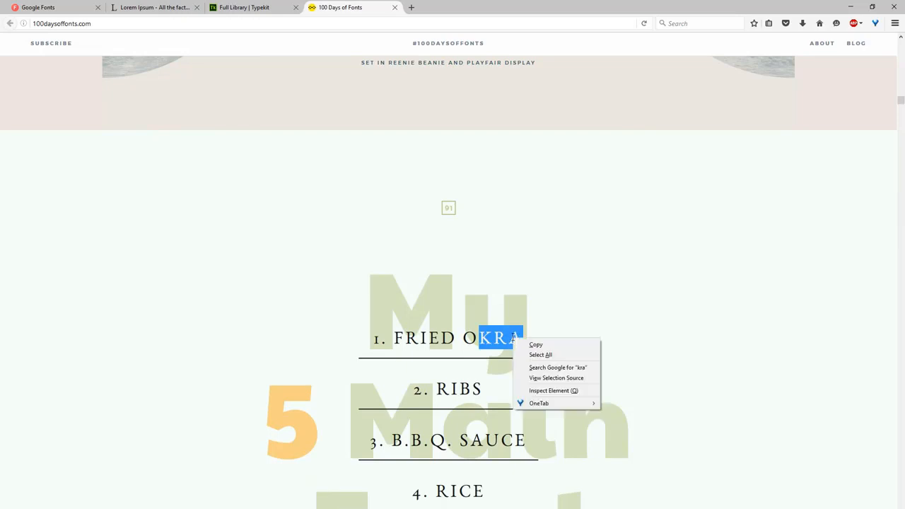
pyautogui.click(564, 390)
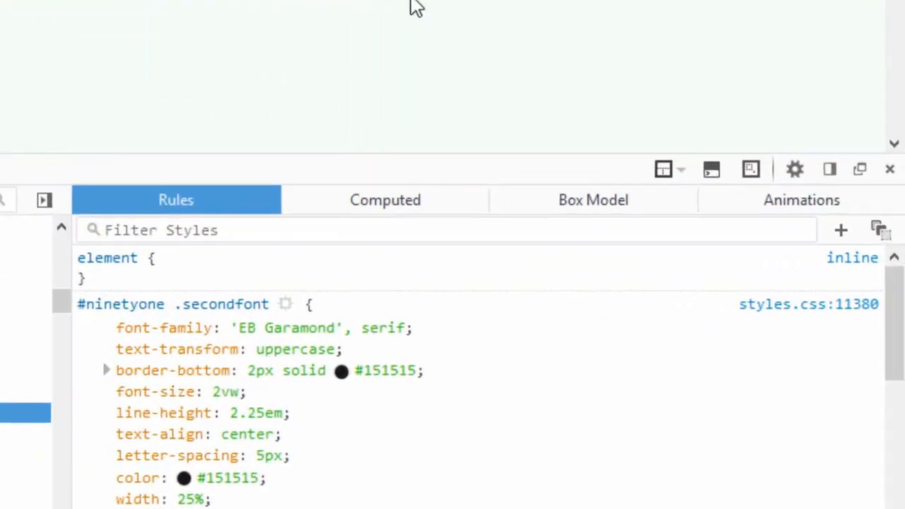
pyautogui.moveTo(382, 335)
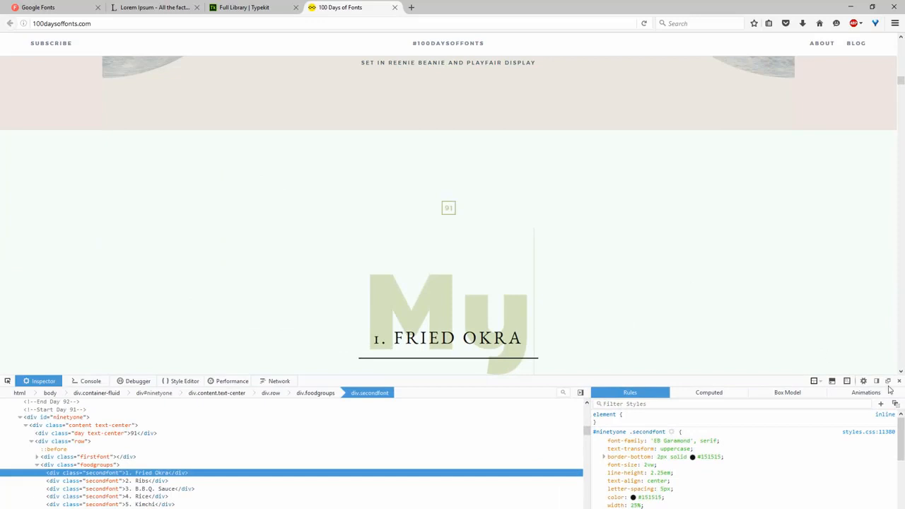
pyautogui.click(898, 381)
pyautogui.middleClick(685, 265)
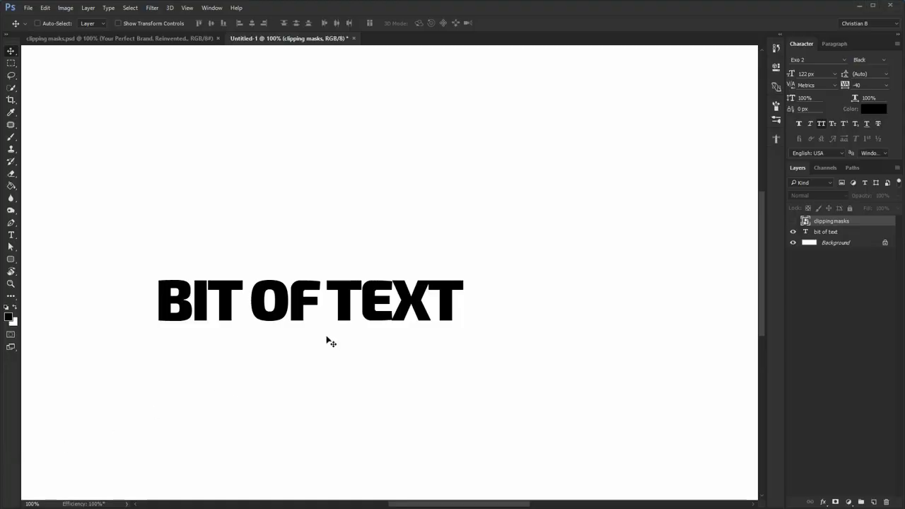
# - Pan the canvas and make the clippingmasks layer visible so the rocket photo covers BIT OF TEXT
pyautogui.moveTo(334, 329); pyautogui.dragTo(376, 278)
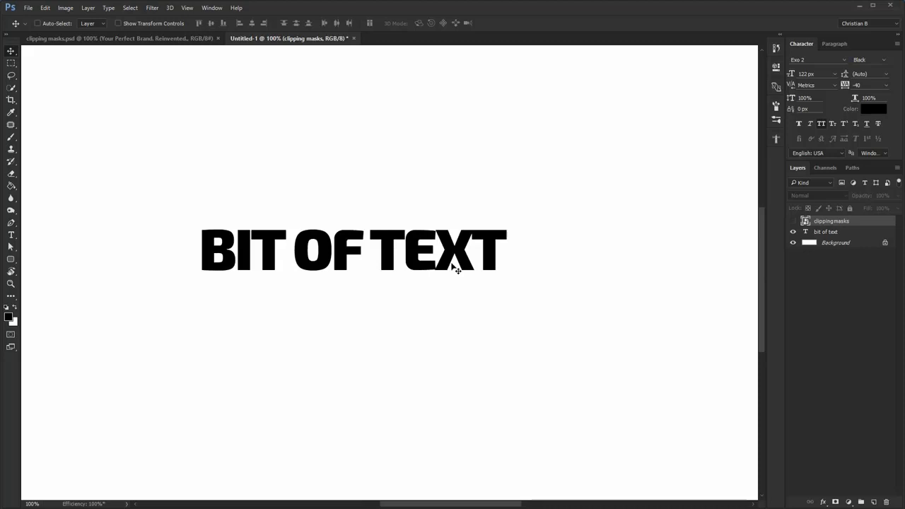
pyautogui.moveTo(437, 210); pyautogui.dragTo(463, 262)
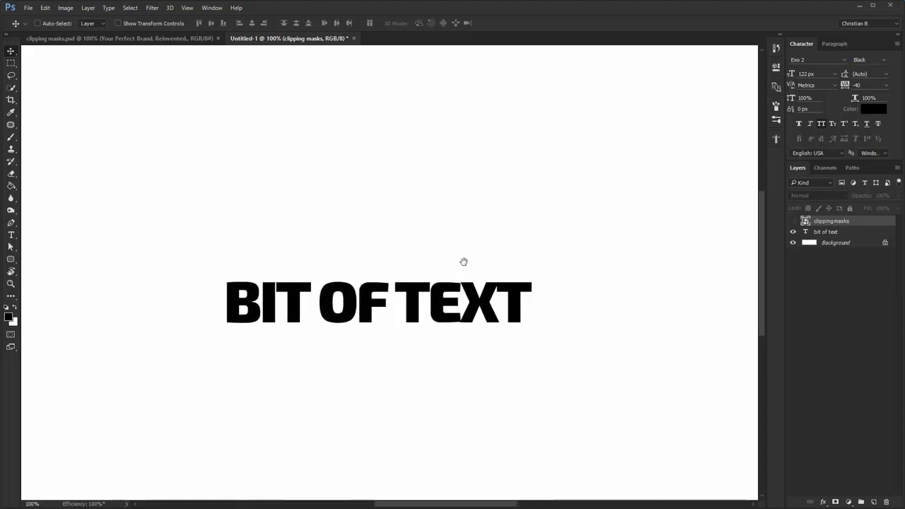
pyautogui.click(792, 221)
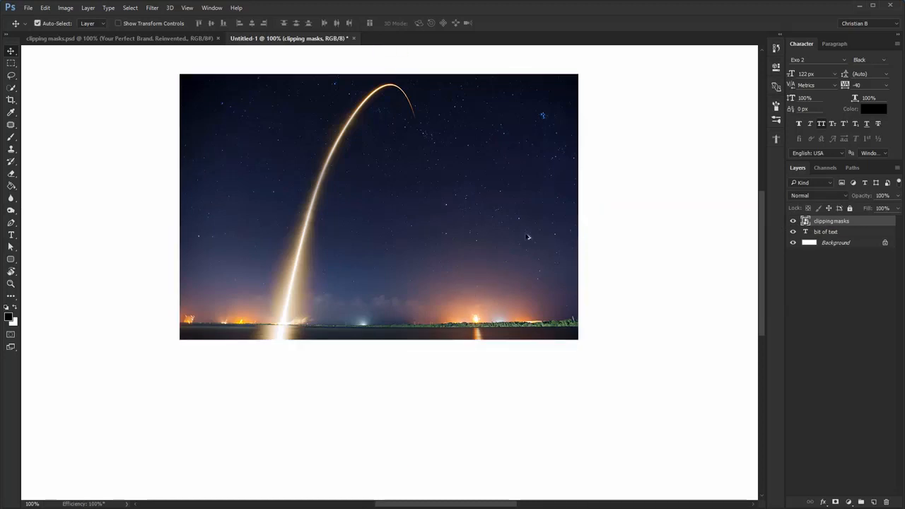
# - Clip the rocket photo into BIT OF TEXT with Ctrl+Alt+G, then shrink and reposition it
pyautogui.hotkey('ctrl', 'alt', 'g')
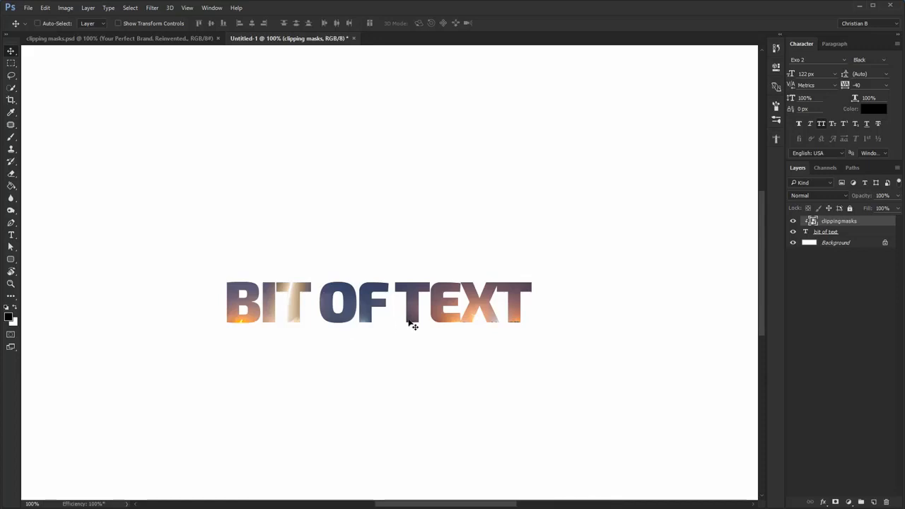
pyautogui.moveTo(401, 322); pyautogui.dragTo(426, 337)
pyautogui.hotkey('ctrl', 't')
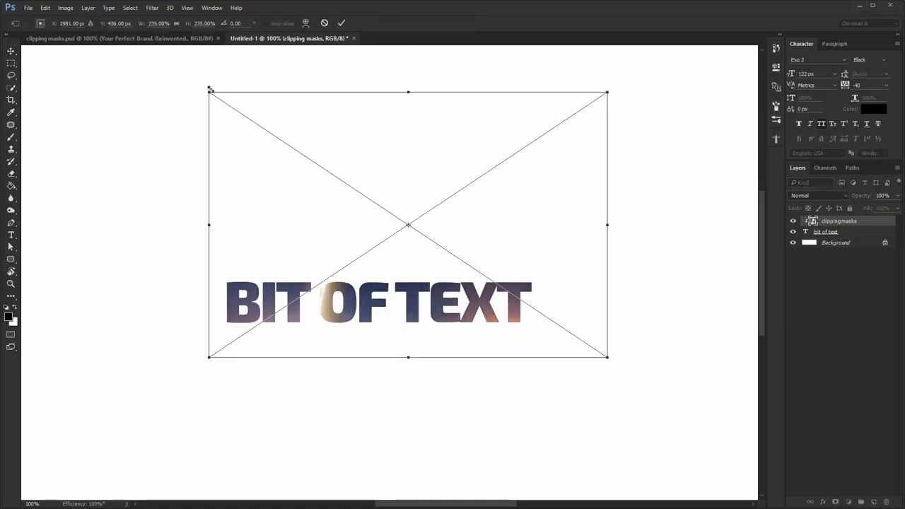
pyautogui.moveTo(210, 90); pyautogui.dragTo(228, 107)
pyautogui.moveTo(324, 227); pyautogui.dragTo(281, 211)
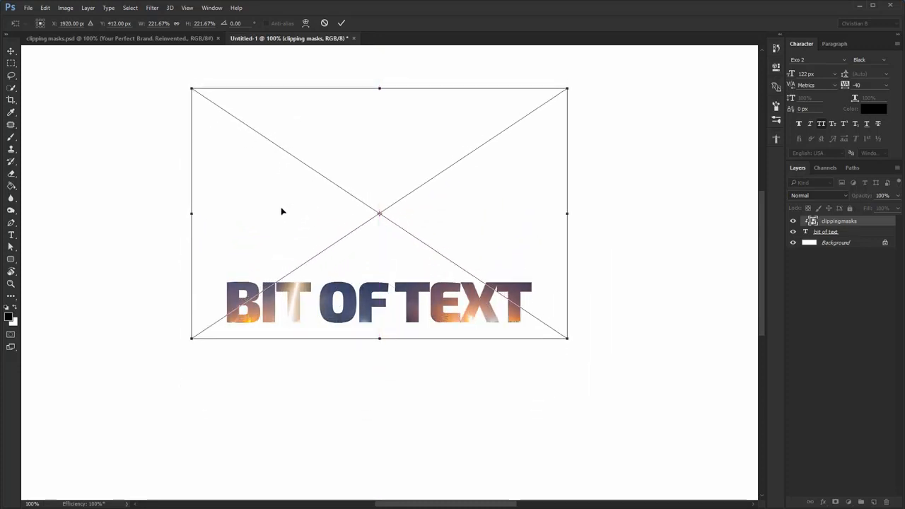
# - Commit the resize, shift the photo slightly, and release the clipping mask
pyautogui.press('Return')
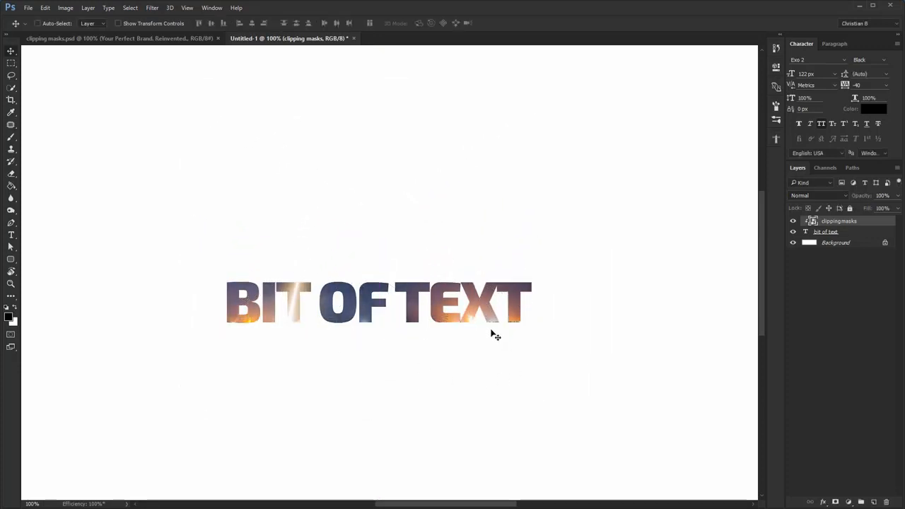
pyautogui.moveTo(495, 336)
pyautogui.mouseDown()
pyautogui.moveTo(524, 349)
pyautogui.moveTo(438, 354)
pyautogui.moveTo(477, 360)
pyautogui.mouseUp()
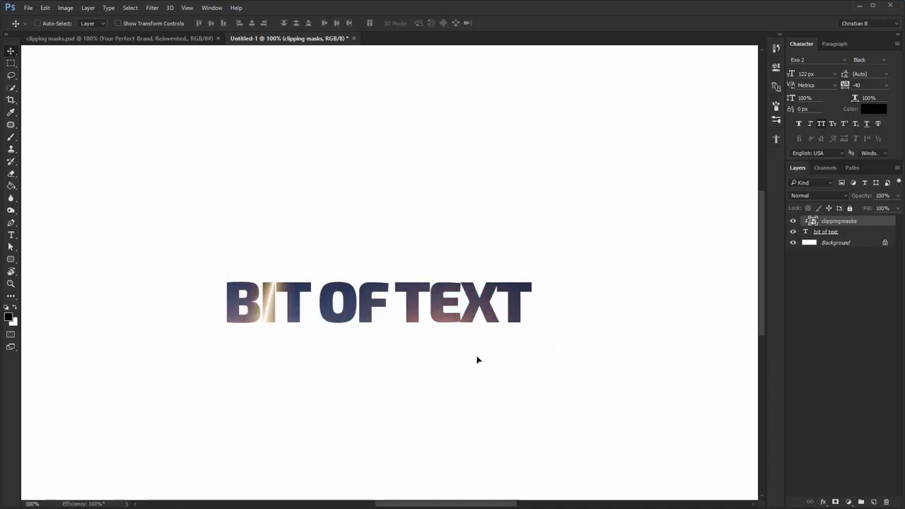
pyautogui.hotkey('ctrl', 'alt', 'g')
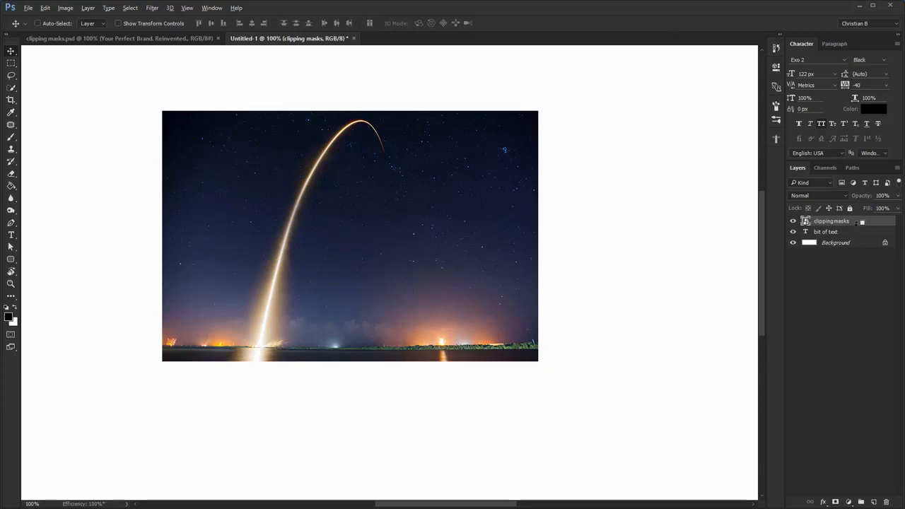
# - Alt-click between the layers to clip the photo onto BIT OF TEXT, then release it again
pyautogui.press('alt')
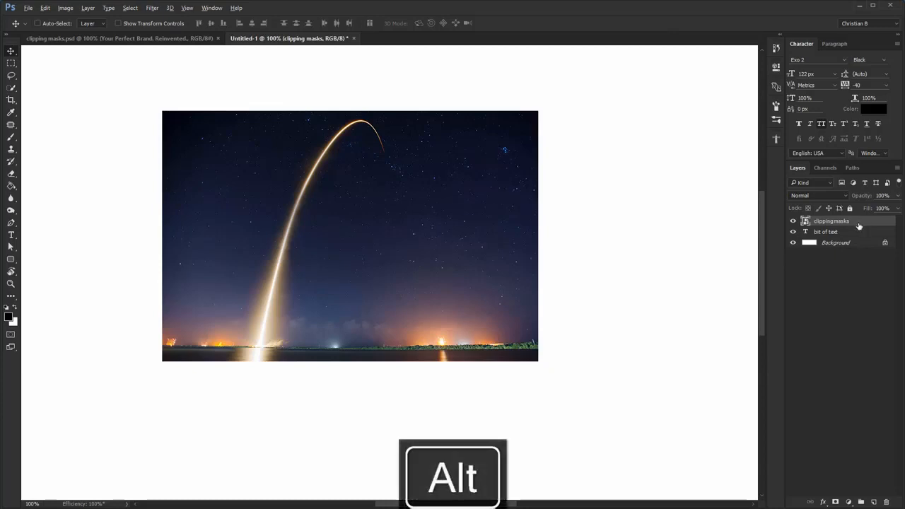
pyautogui.keyDown('alt'); pyautogui.click(857, 223); pyautogui.keyUp('alt')
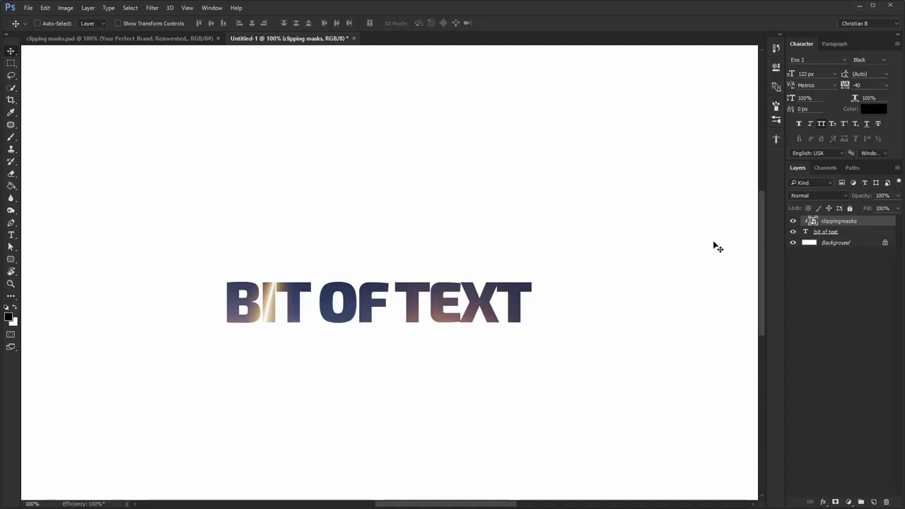
pyautogui.hotkey('ctrl', 'alt', 'g')
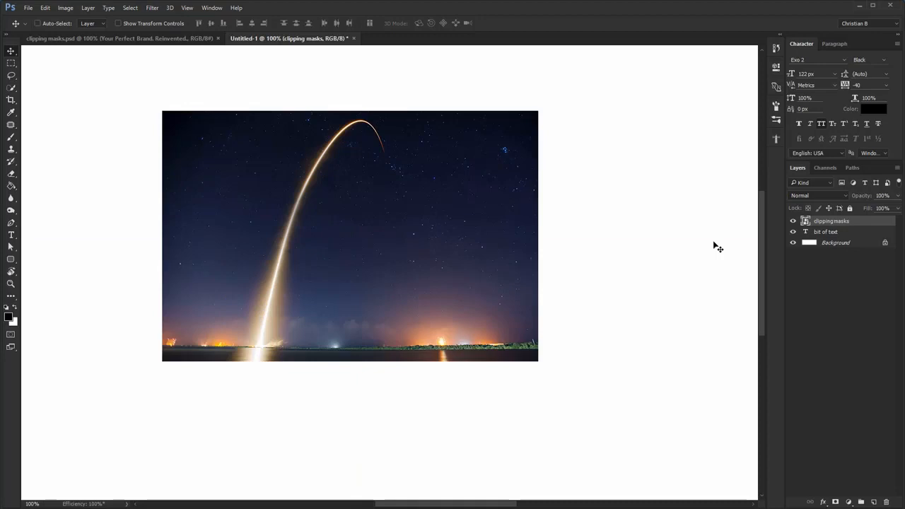
# - Load the BIT OF TEXT letter shapes as a selection and add it as a layer mask on clippingmasks
pyautogui.press('ctrl')
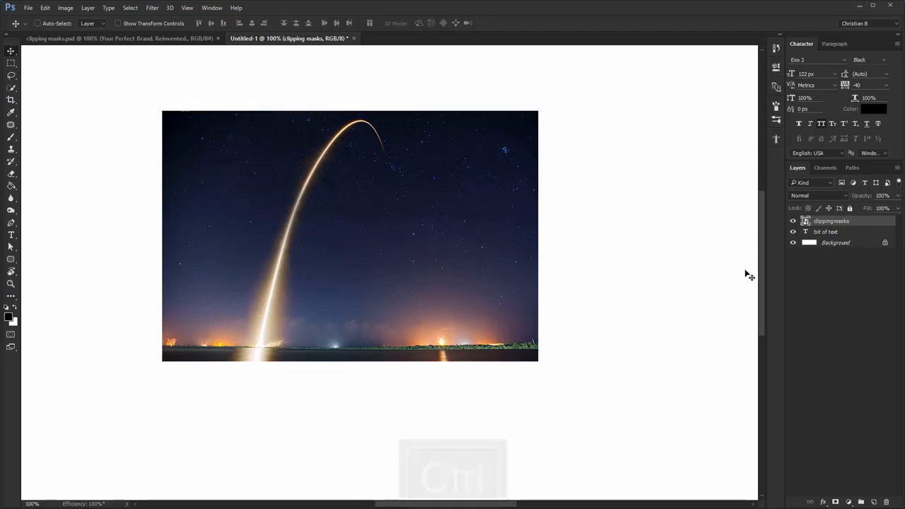
pyautogui.keyDown('ctrl'); pyautogui.click(807, 235); pyautogui.keyUp('ctrl')
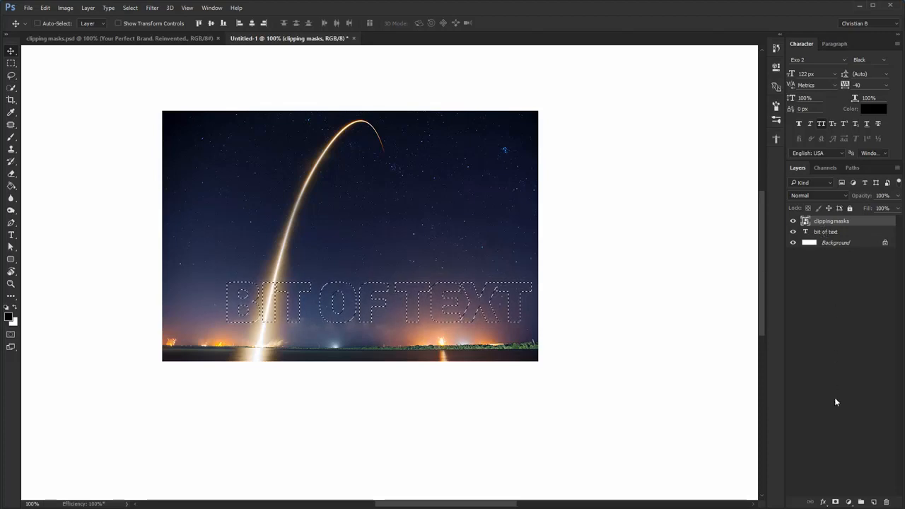
pyautogui.click(836, 500)
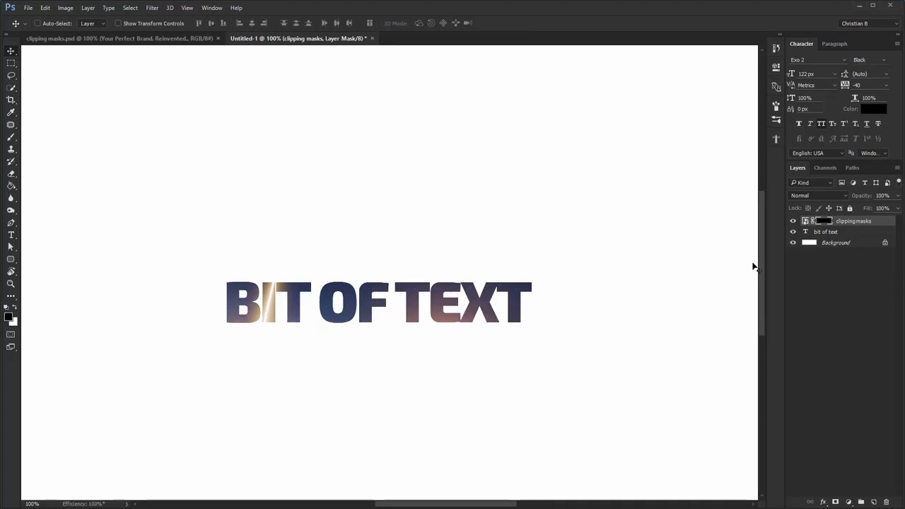
# - Test moving and resizing the masked photo, revert both, then switch to the clipping masks.psd document
pyautogui.moveTo(512, 276); pyautogui.dragTo(445, 181)
pyautogui.hotkey('ctrl', 'z')
pyautogui.hotkey('ctrl', 'z')
pyautogui.hotkey('ctrl', 't')
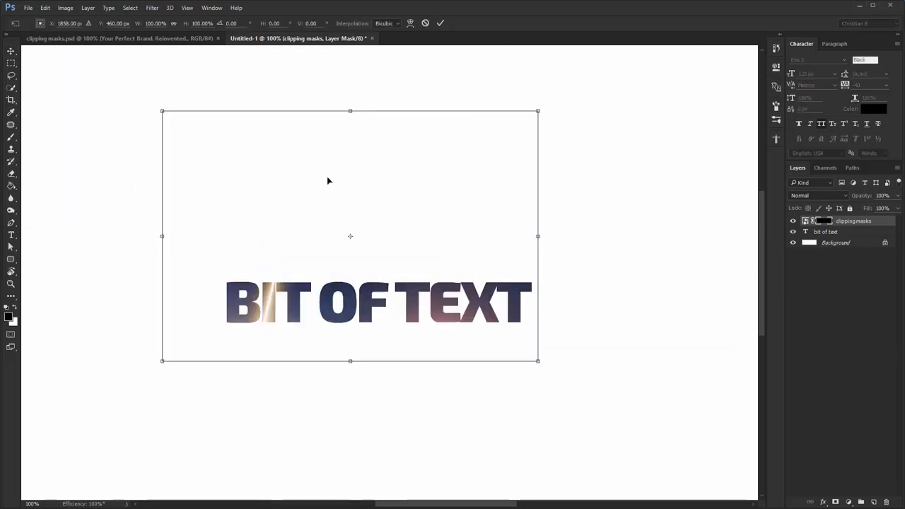
pyautogui.moveTo(163, 112); pyautogui.dragTo(205, 133)
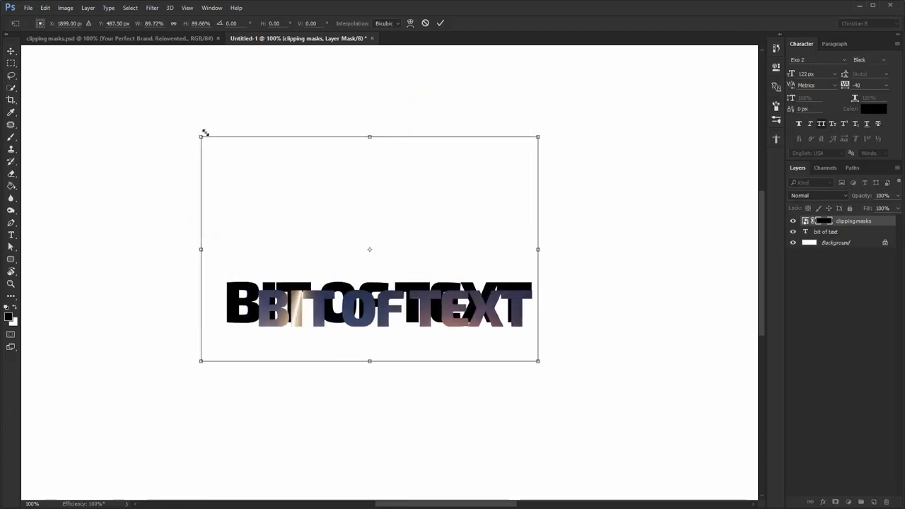
pyautogui.press('Escape')
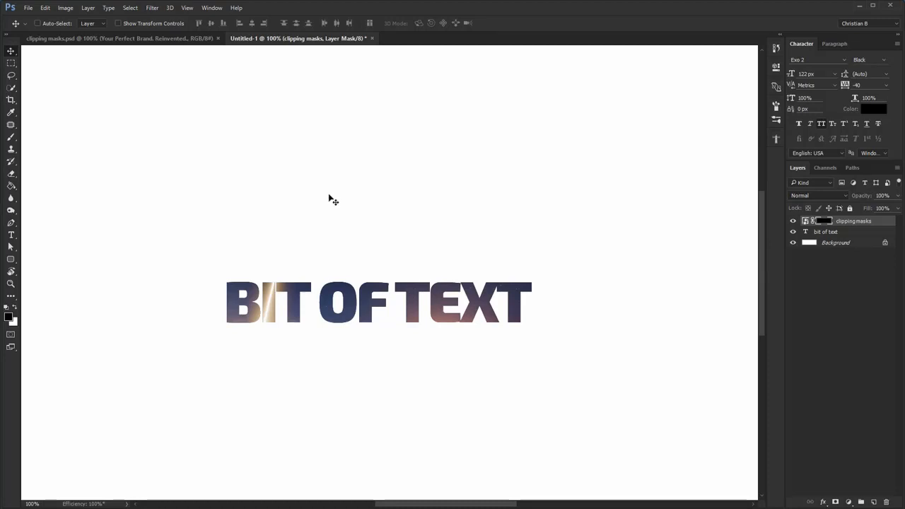
pyautogui.click(205, 39)
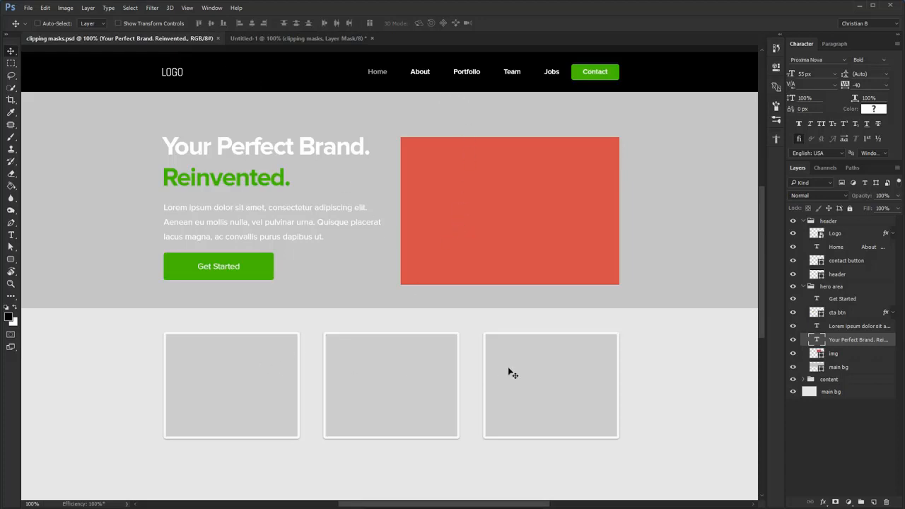
# - Select the header, main bg and img layers, then expand content and select the box 2 and box 3 inner layers
pyautogui.click(330, 99)
pyautogui.click(346, 111)
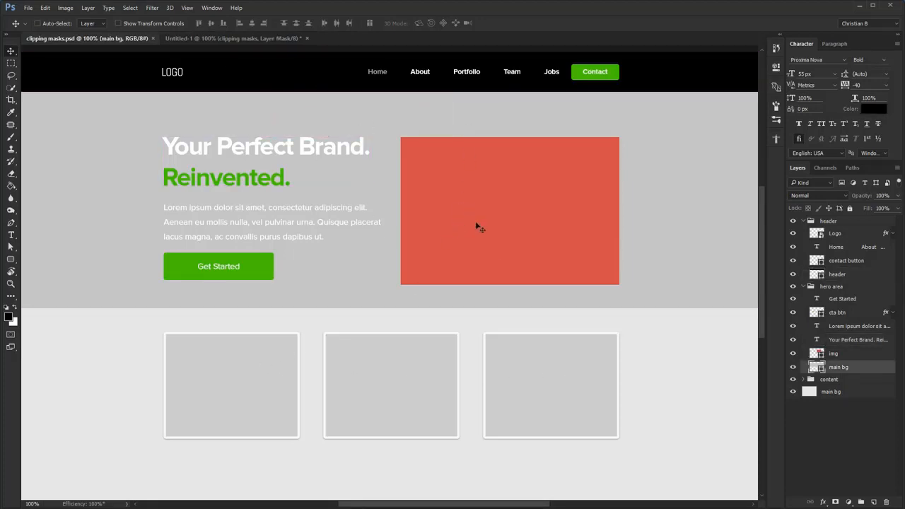
pyautogui.click(474, 240)
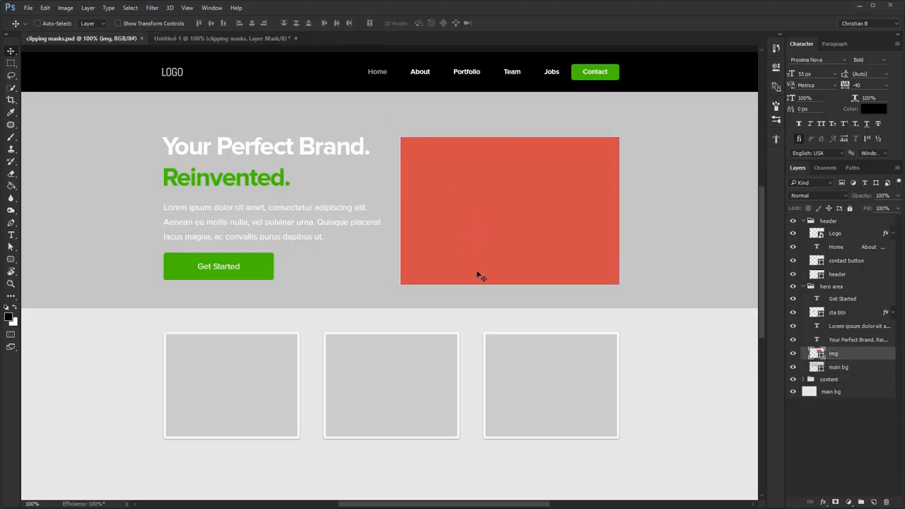
pyautogui.keyDown('ctrl'); pyautogui.click(277, 376); pyautogui.keyUp('ctrl')
pyautogui.keyDown('ctrl'); pyautogui.click(396, 377); pyautogui.keyUp('ctrl')
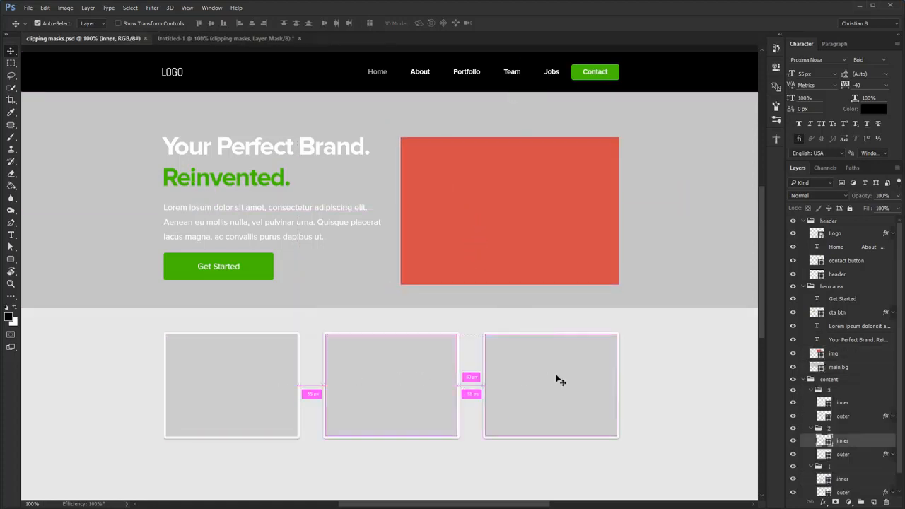
pyautogui.keyDown('ctrl'); pyautogui.click(556, 378); pyautogui.keyUp('ctrl')
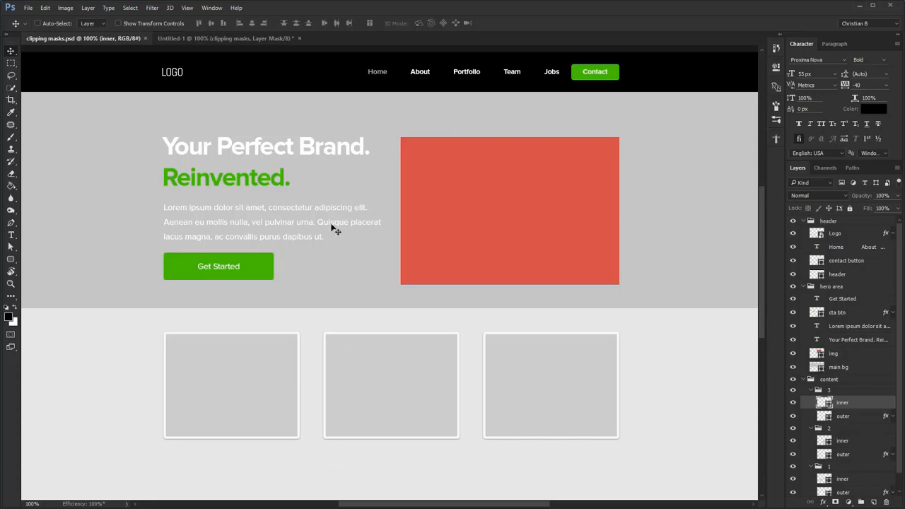
pyautogui.keyDown('ctrl'); pyautogui.click(297, 80); pyautogui.keyUp('ctrl')
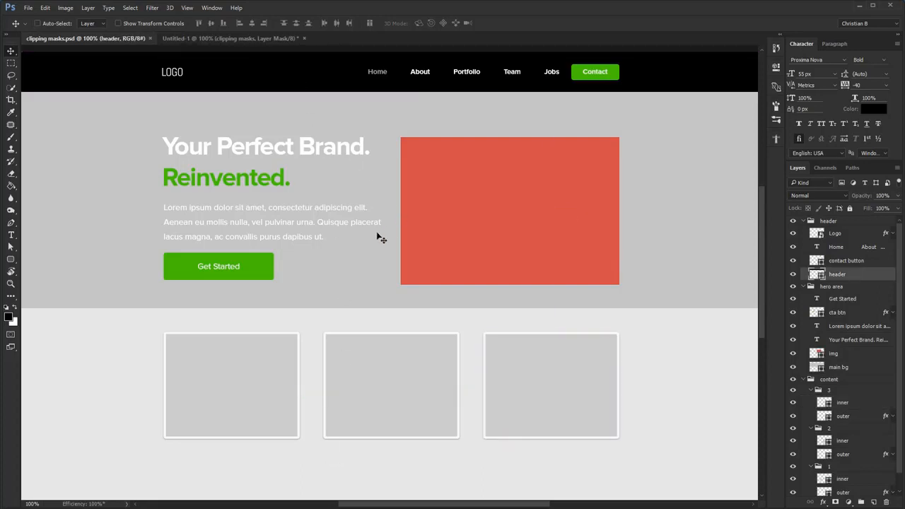
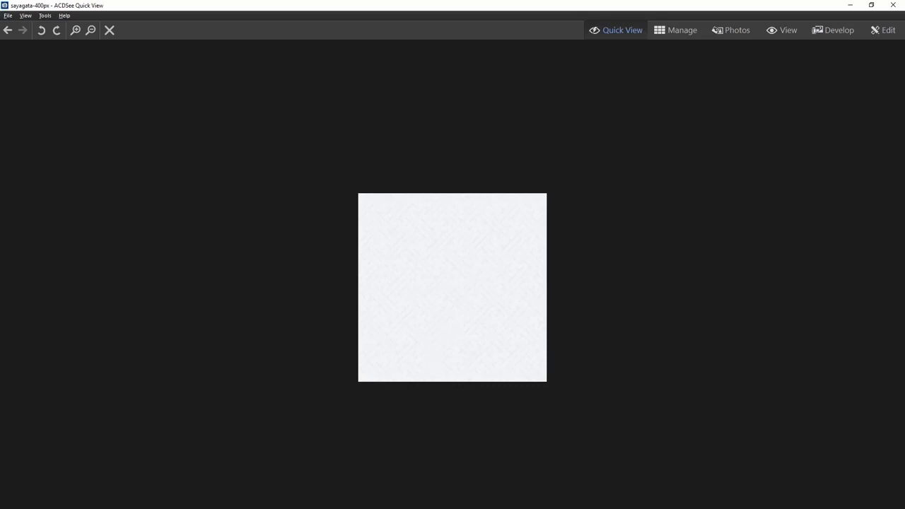
# - Close the sayagata image preview and clear the file selections in the images folder
pyautogui.press('Escape')
pyautogui.click(311, 148)
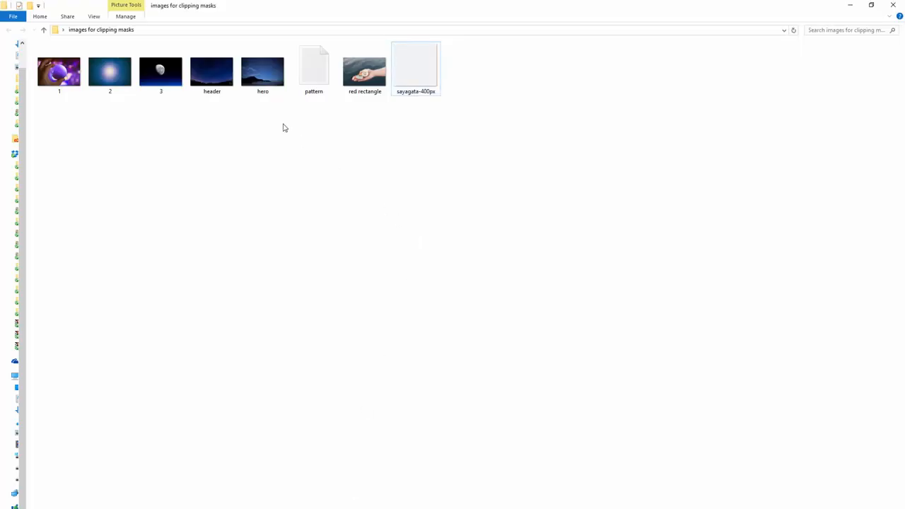
pyautogui.moveTo(271, 117); pyautogui.dragTo(71, 66)
pyautogui.click(218, 135)
pyautogui.click(352, 76)
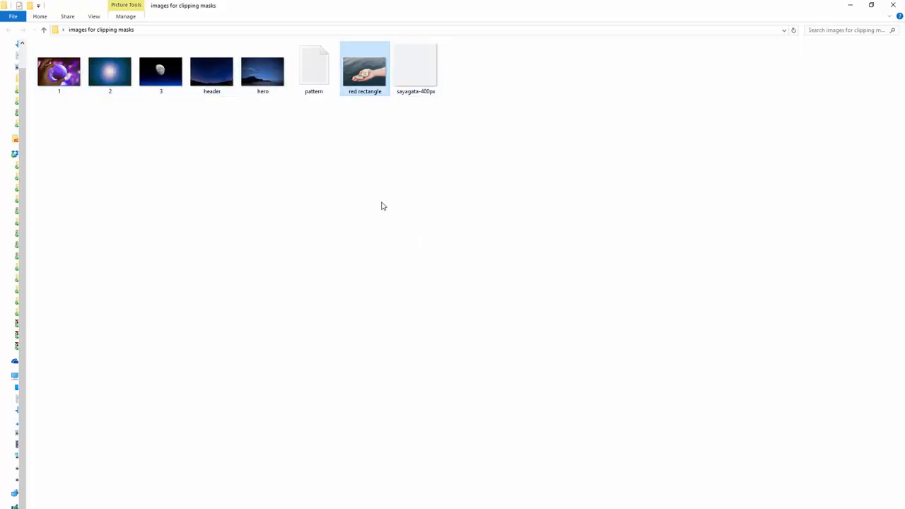
pyautogui.click(382, 205)
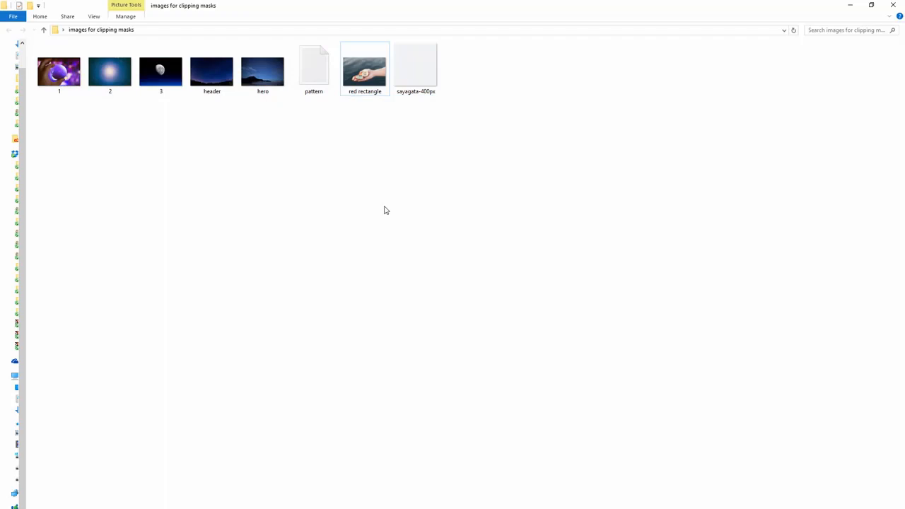
# - Check the clipping masks mockup, then select the header image file in the folder
pyautogui.hotkey('alt', 'Tab')
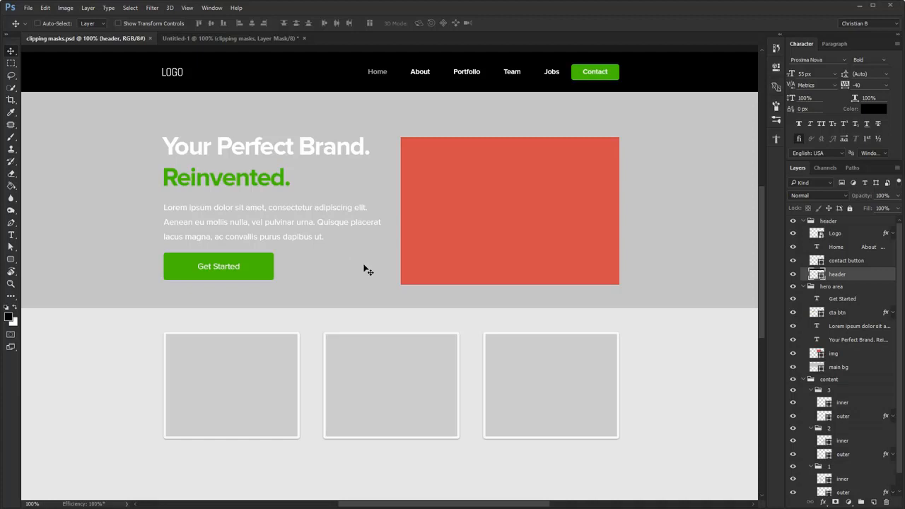
pyautogui.moveTo(287, 65); pyautogui.dragTo(287, 65)
pyautogui.hotkey('alt', 'Tab')
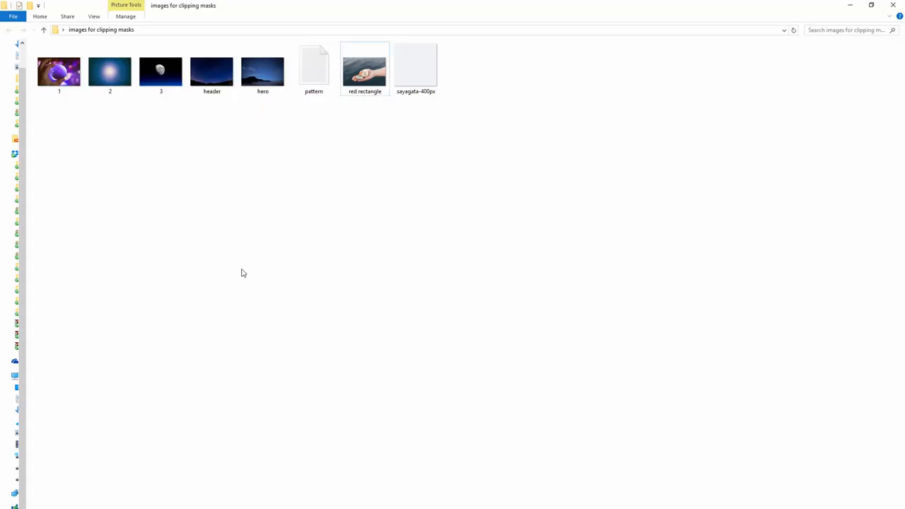
pyautogui.click(209, 89)
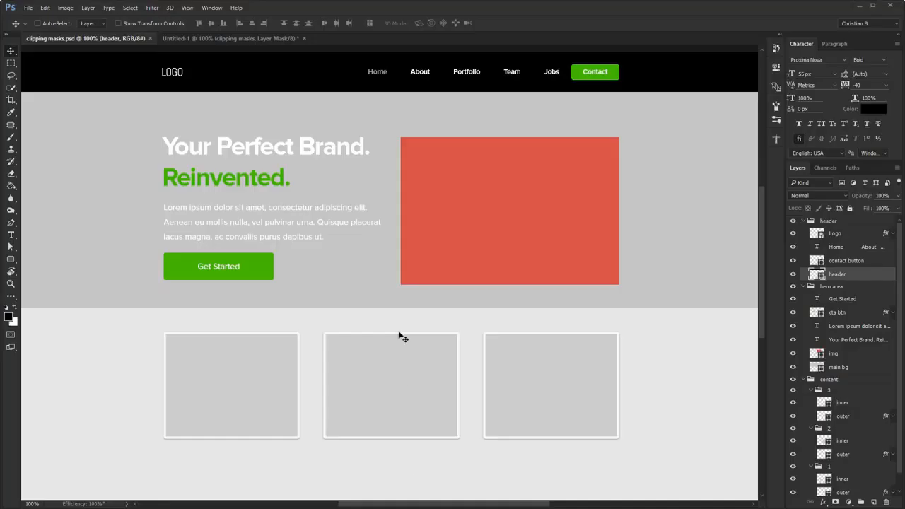
# - Place the starry-night header photo on the canvas, enlarge it slightly and commit
pyautogui.moveTo(344, 91); pyautogui.dragTo(329, 72)
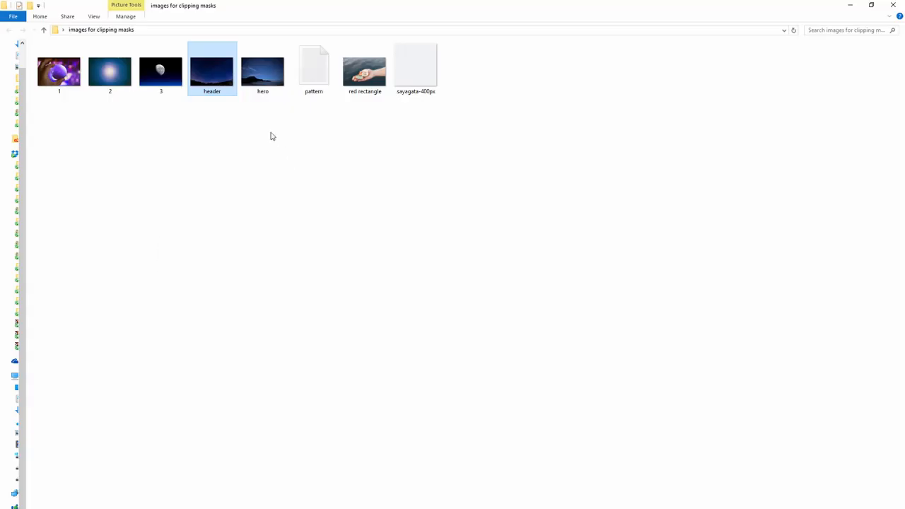
pyautogui.moveTo(223, 89); pyautogui.dragTo(290, 290)
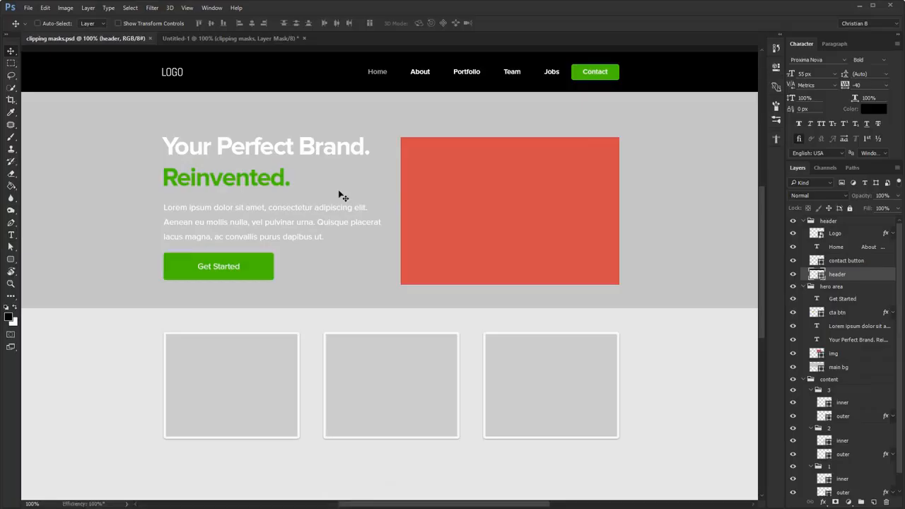
pyautogui.moveTo(339, 196); pyautogui.dragTo(343, 202)
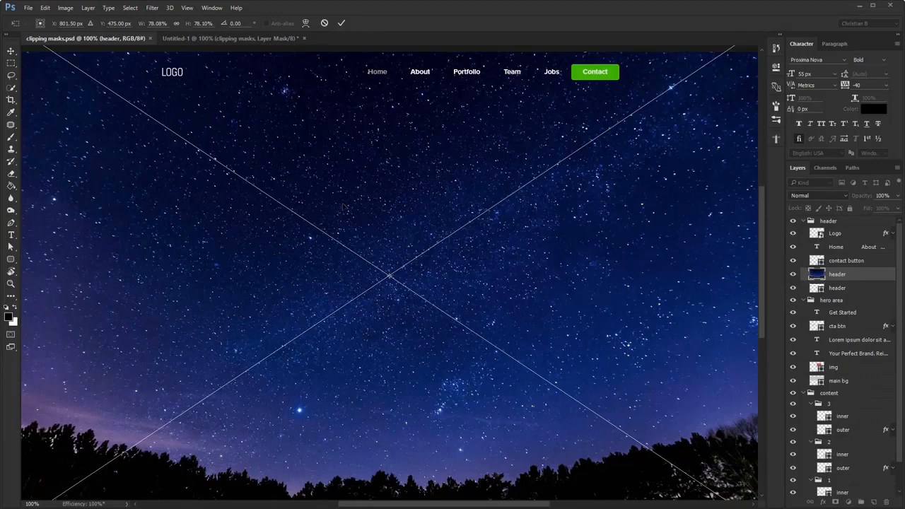
pyautogui.moveTo(297, 201); pyautogui.dragTo(82, 190)
pyautogui.moveTo(437, 407); pyautogui.dragTo(404, 289)
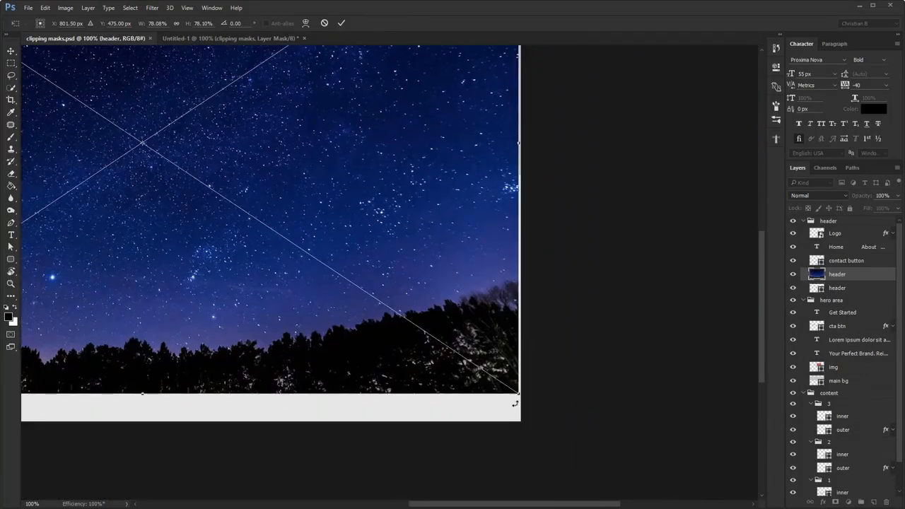
pyautogui.moveTo(519, 395); pyautogui.dragTo(523, 397)
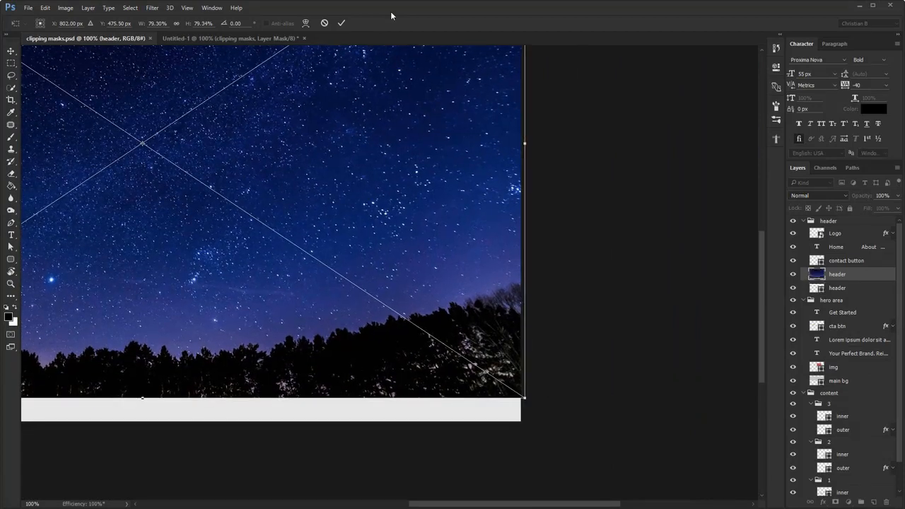
pyautogui.click(342, 23)
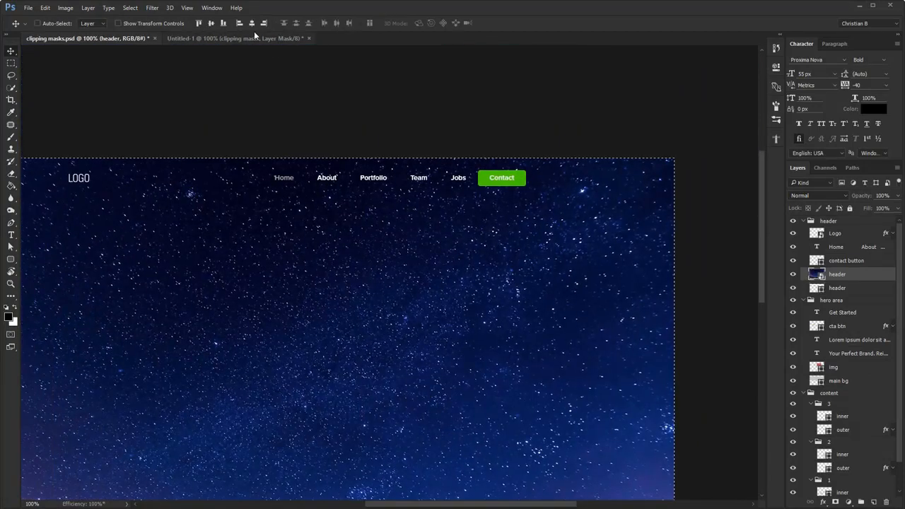
# - Clip the header photo to the header bar with Ctrl+Alt+G and shift it up
pyautogui.moveTo(223, 315); pyautogui.dragTo(241, 227)
pyautogui.scroll(-1, 240, 226)
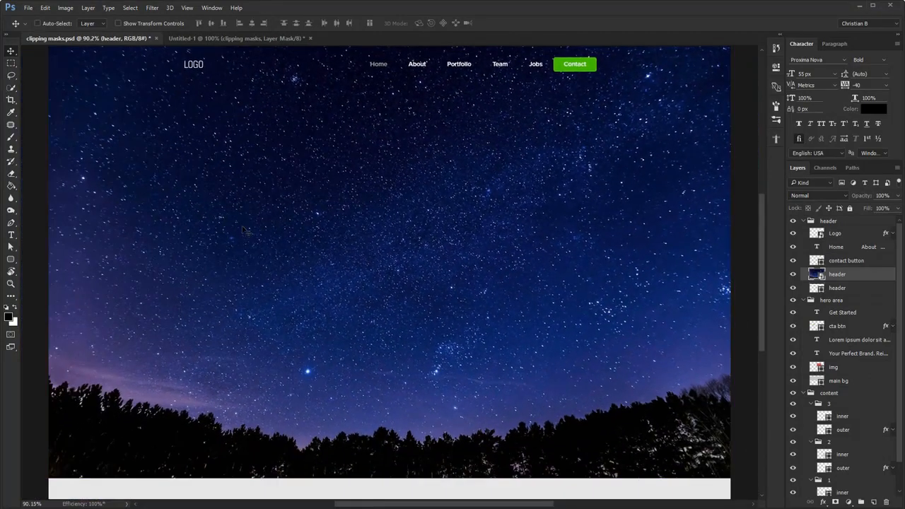
pyautogui.hotkey('ctrl', 'alt', 'g')
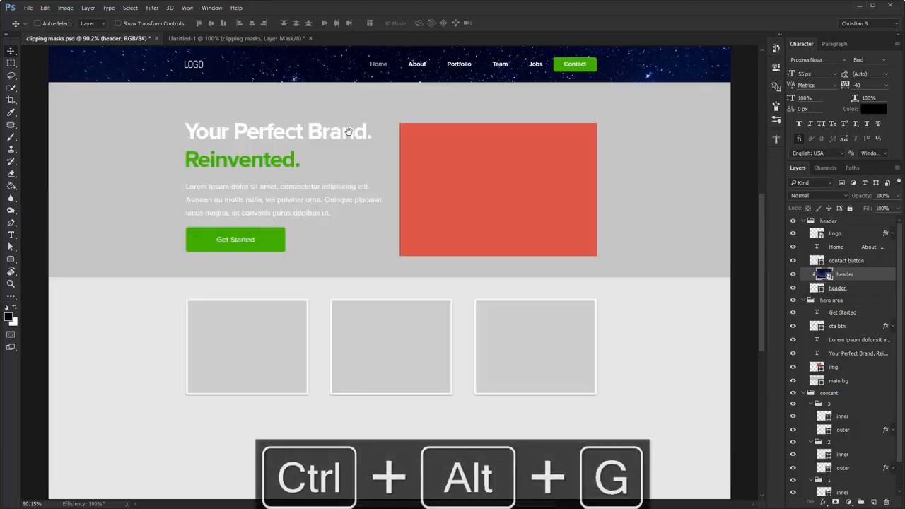
pyautogui.scroll(2, 425, 275)
pyautogui.scroll(1, 460, 269)
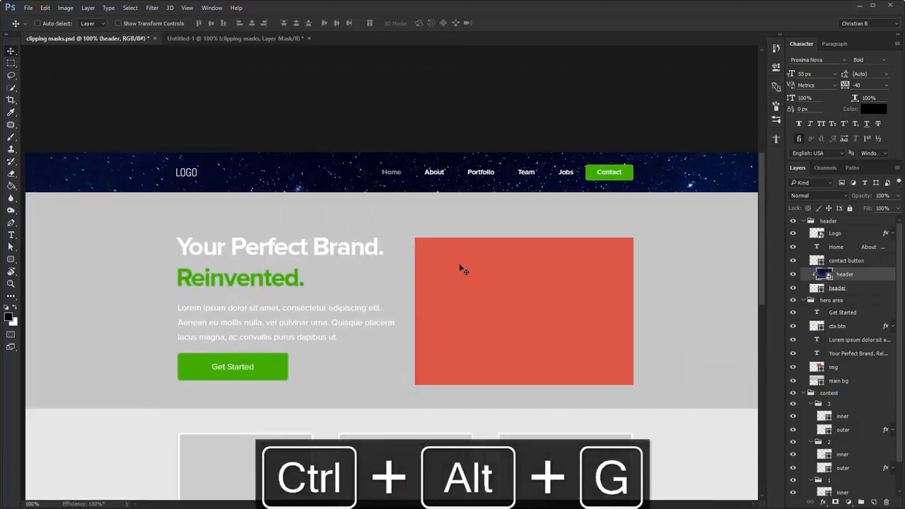
pyautogui.moveTo(460, 347); pyautogui.dragTo(448, 241)
# - Apply a Gaussian Blur of about 21 px radius to the header photo and reposition it
pyautogui.click(152, 8)
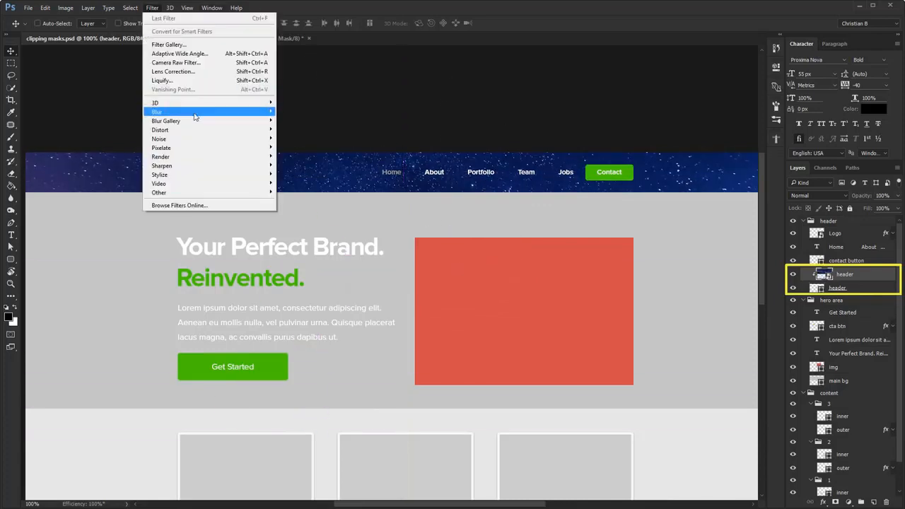
pyautogui.moveTo(270, 113)
pyautogui.click(325, 150)
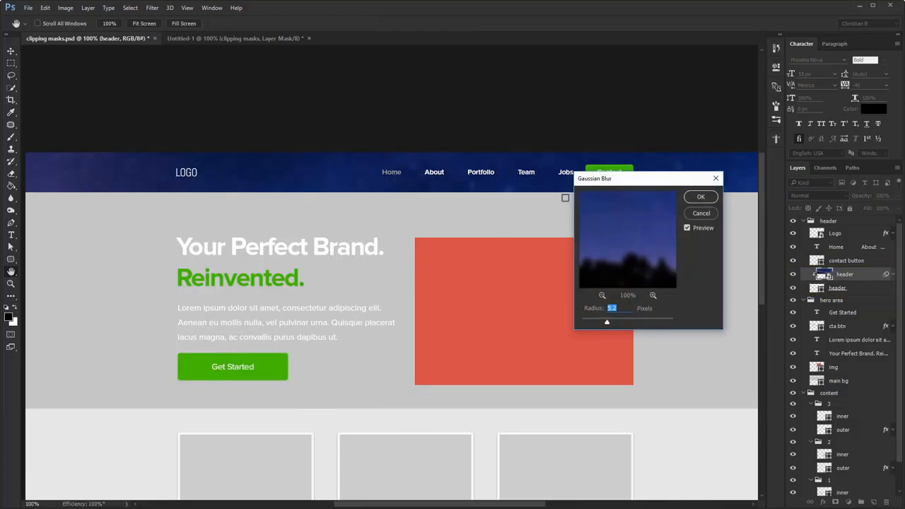
pyautogui.moveTo(627, 186); pyautogui.dragTo(417, 217)
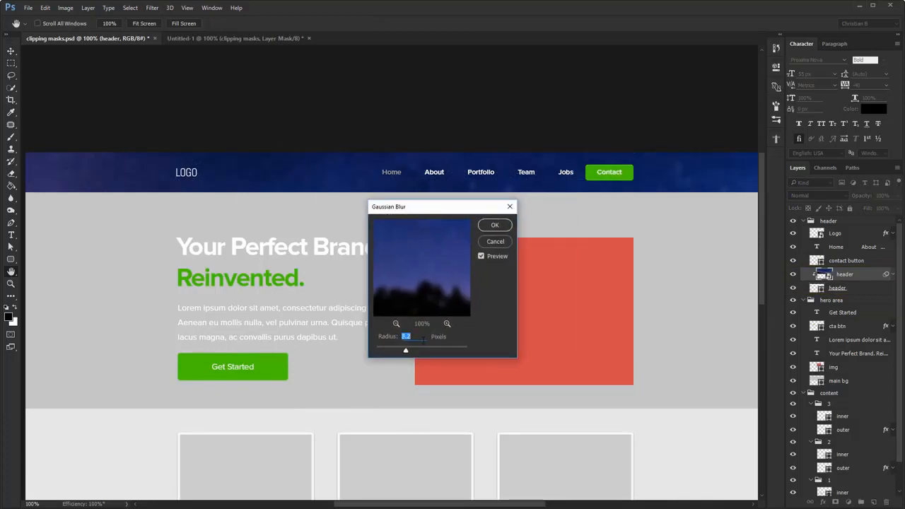
pyautogui.moveTo(405, 349); pyautogui.dragTo(410, 349)
pyautogui.hotkey('shift', 'Up')
pyautogui.hotkey('shift', 'Up')
pyautogui.hotkey('shift', 'Up')
pyautogui.hotkey('shift', 'Up')
pyautogui.hotkey('shift', 'Up')
pyautogui.hotkey('shift', 'Up')
pyautogui.hotkey('shift', 'Up')
pyautogui.hotkey('shift', 'Up')
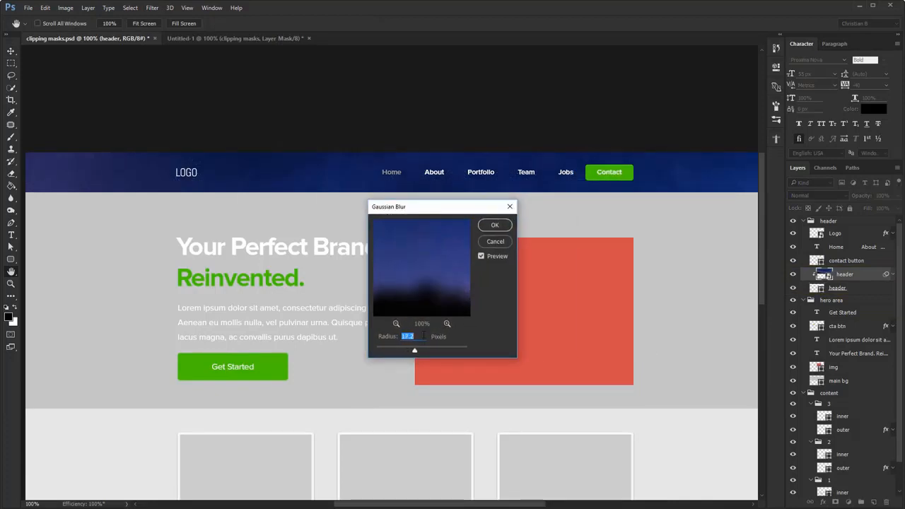
pyautogui.hotkey('shift', 'Up')
pyautogui.hotkey('shift', 'Up')
pyautogui.hotkey('shift', 'Up')
pyautogui.hotkey('shift', 'Up')
pyautogui.hotkey('shift', 'Up')
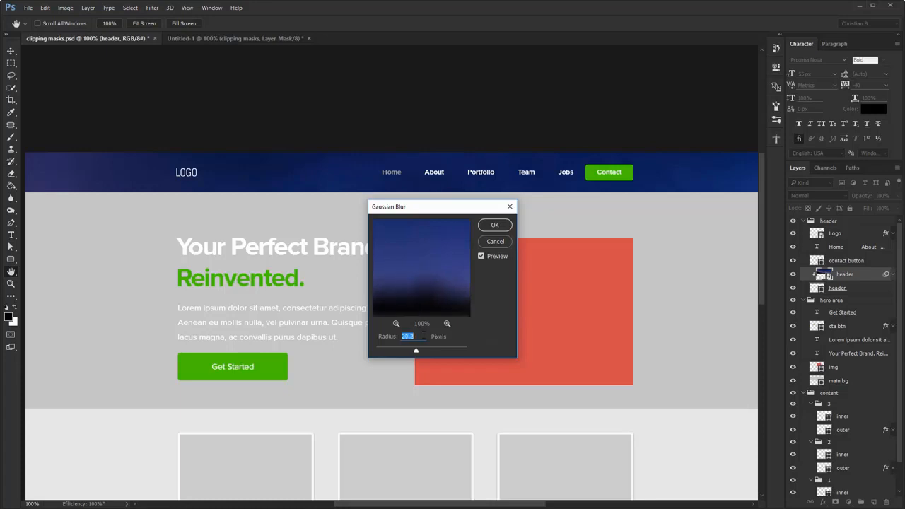
pyautogui.click(493, 225)
pyautogui.press('v')
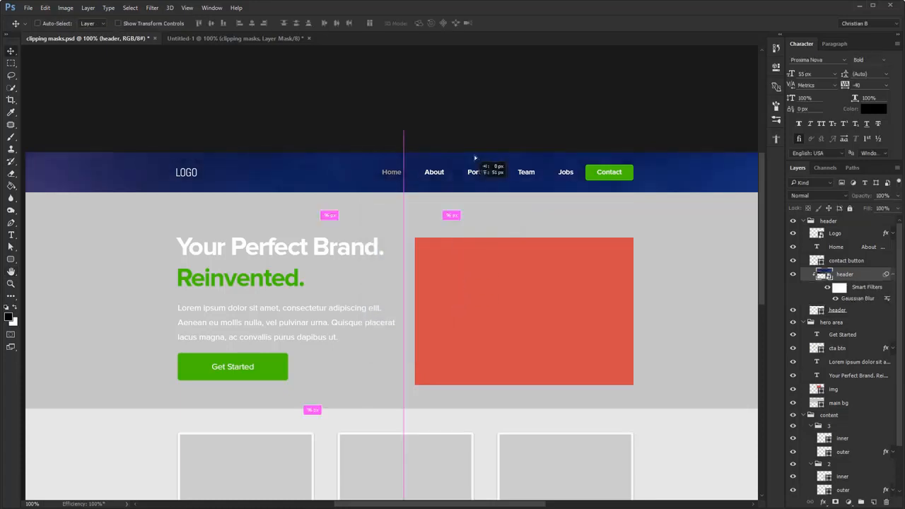
pyautogui.moveTo(467, 227); pyautogui.dragTo(412, 213)
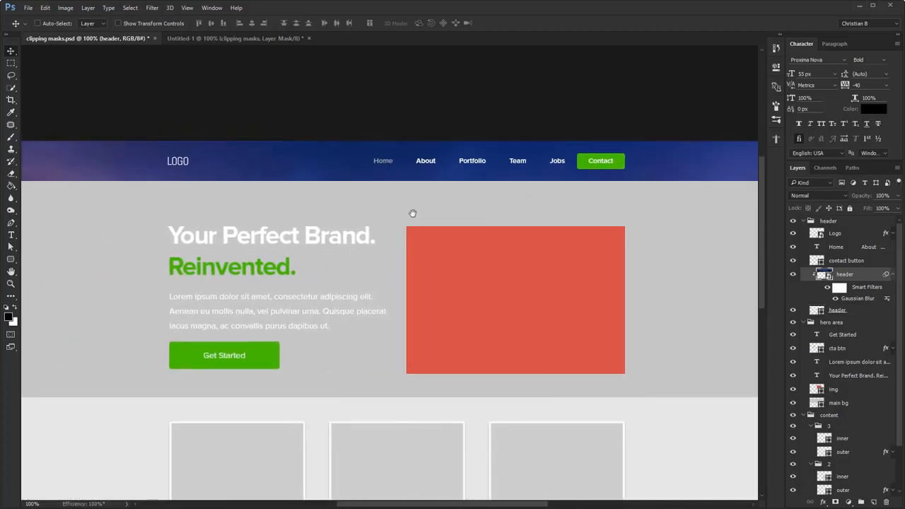
# - Add an outside-positioned Stroke effect to the header bar shape layer
pyautogui.click(893, 276)
pyautogui.click(869, 289)
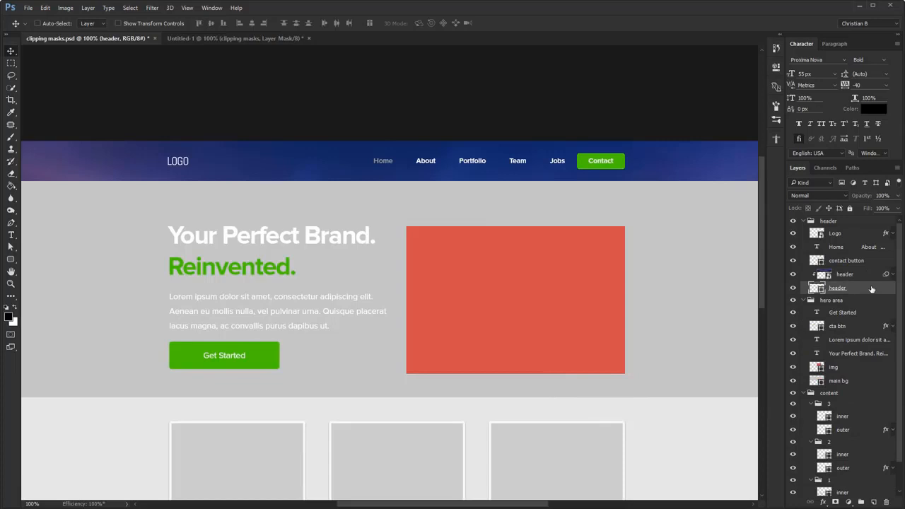
pyautogui.doubleClick(872, 289)
pyautogui.click(552, 240)
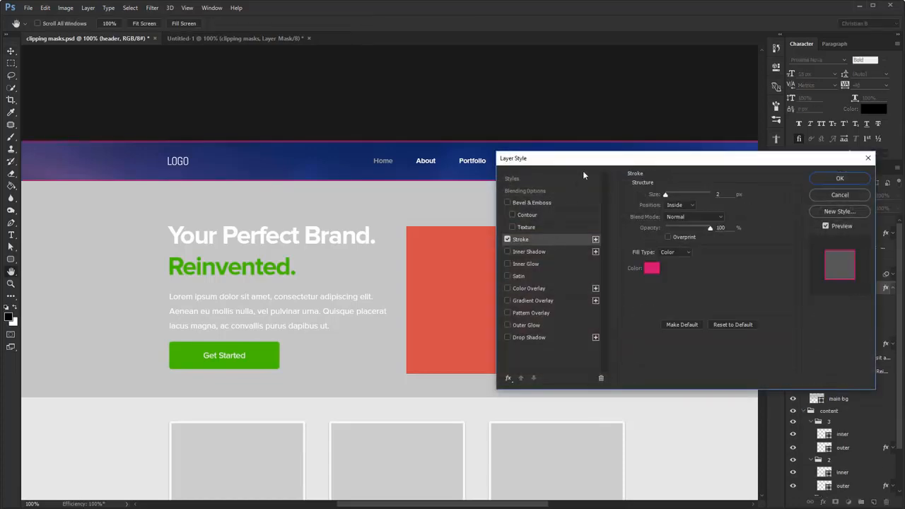
pyautogui.moveTo(600, 160); pyautogui.dragTo(559, 241)
pyautogui.click(640, 285)
pyautogui.click(636, 289)
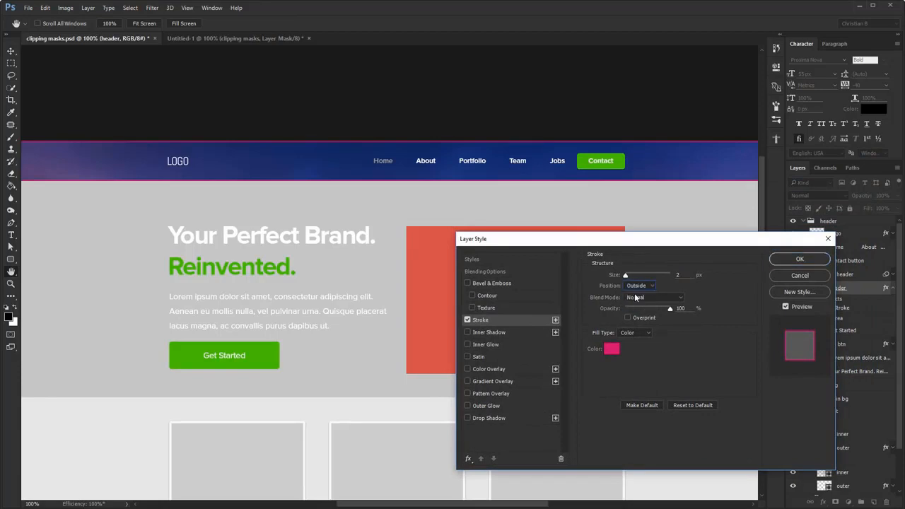
# - Make the header bar stroke white, 1 px in size at 20% opacity, and apply it
pyautogui.click(615, 347)
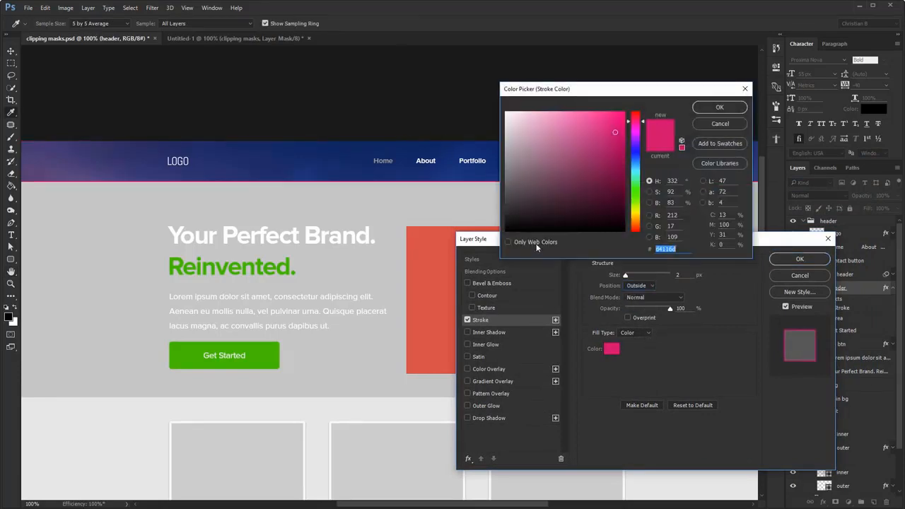
pyautogui.click(509, 113)
pyautogui.click(718, 107)
pyautogui.press('Down')
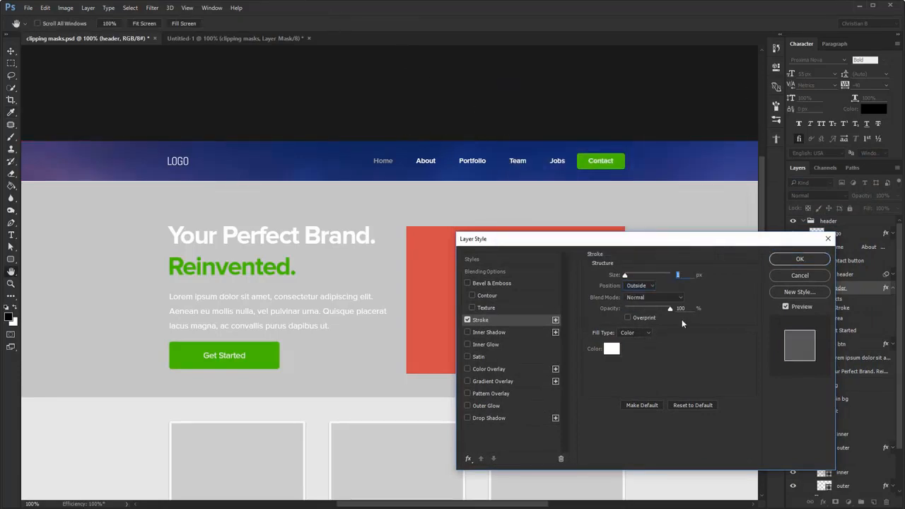
pyautogui.doubleClick(693, 307)
pyautogui.hotkey('shift', 'Down')
pyautogui.hotkey('shift', 'Down')
pyautogui.hotkey('shift', 'Down')
pyautogui.hotkey('shift', 'Down')
pyautogui.hotkey('shift', 'Down')
pyautogui.hotkey('shift', 'Down')
pyautogui.hotkey('shift', 'Down')
pyautogui.hotkey('shift', 'Down')
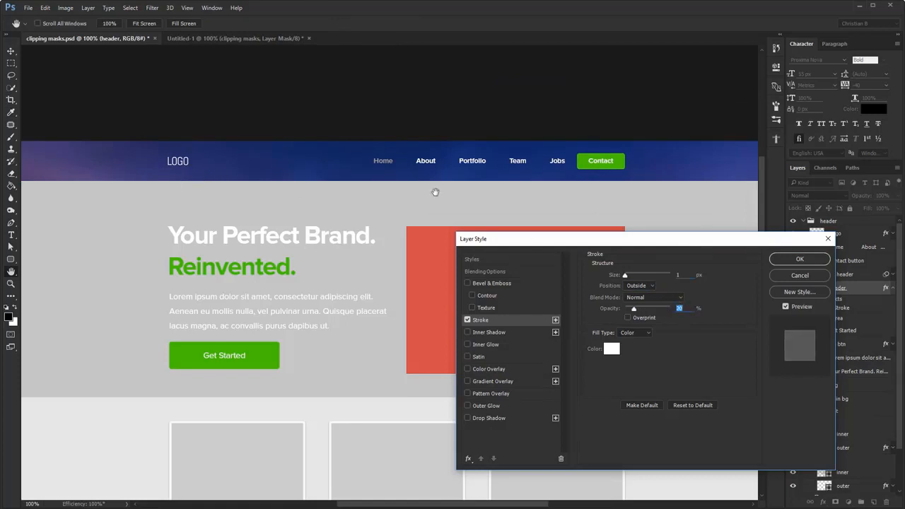
pyautogui.press('Return')
pyautogui.keyDown('ctrl'); pyautogui.click(135, 274); pyautogui.keyUp('ctrl')
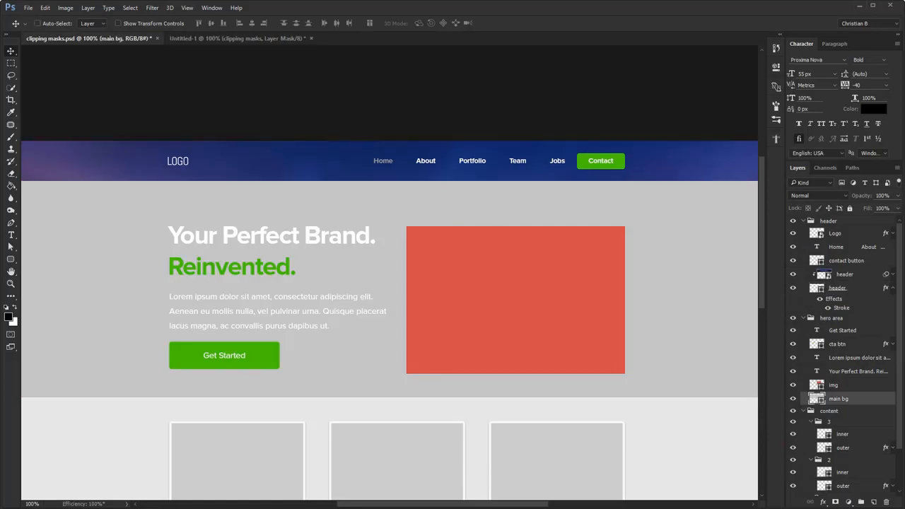
pyautogui.hotkey('alt', 'Tab')
# - Place the hero photo, enlarge it slightly, and clip it to the main bg layer
pyautogui.click(255, 75)
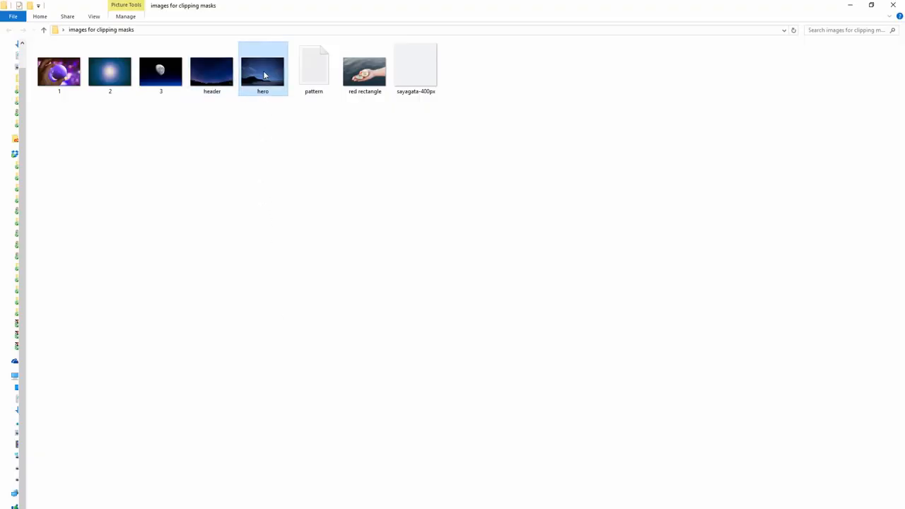
pyautogui.moveTo(264, 74); pyautogui.dragTo(337, 211)
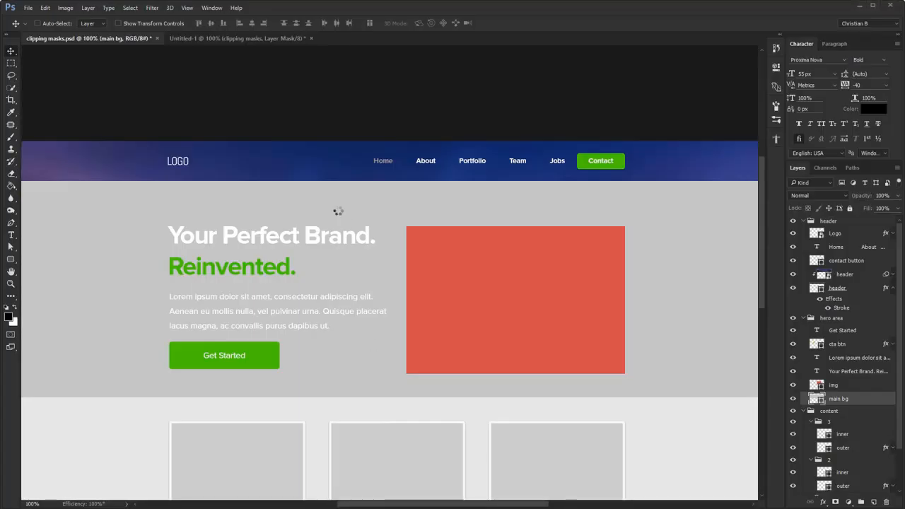
pyautogui.moveTo(456, 418); pyautogui.dragTo(215, 254)
pyautogui.moveTo(523, 408); pyautogui.dragTo(546, 421)
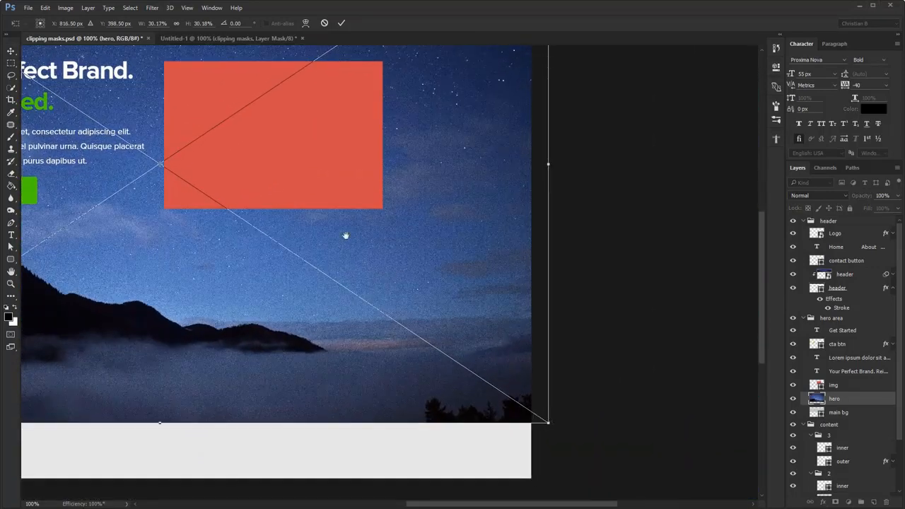
pyautogui.moveTo(346, 235); pyautogui.dragTo(534, 375)
pyautogui.press('Return')
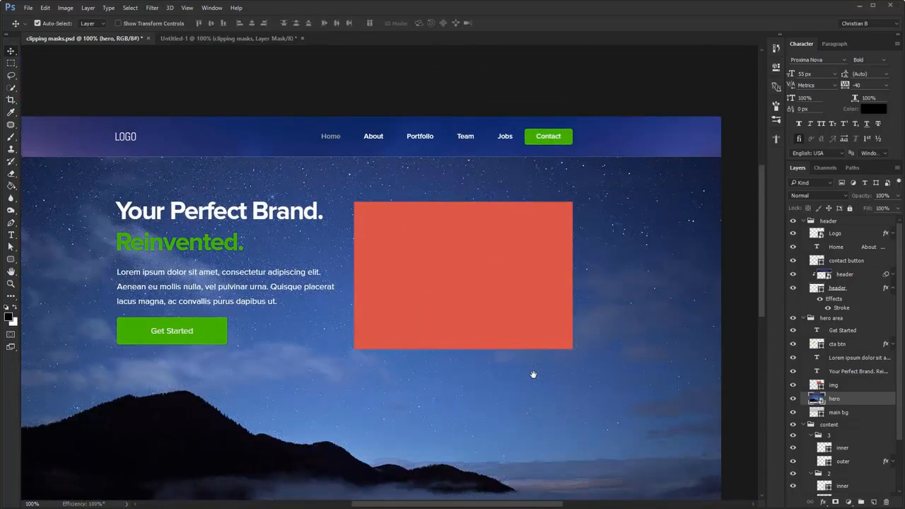
pyautogui.moveTo(324, 243); pyautogui.dragTo(396, 229)
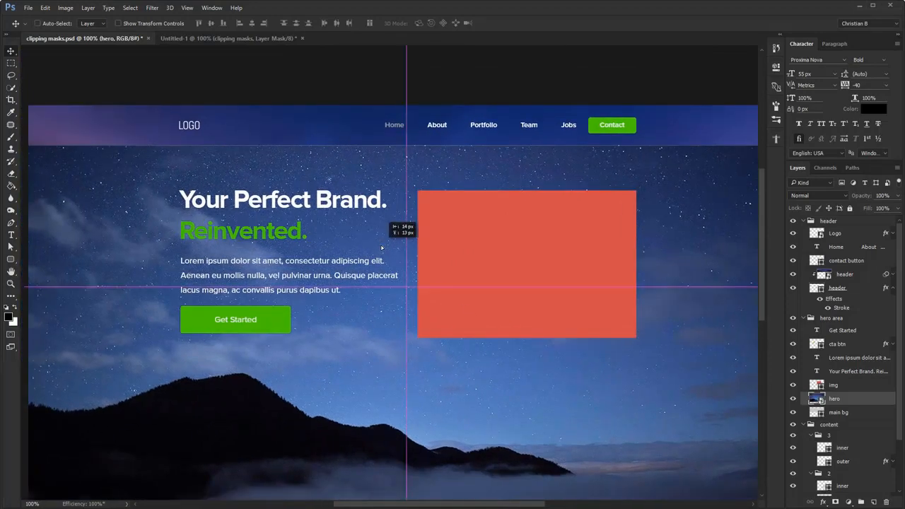
pyautogui.hotkey('ctrl', 'alt', 'g')
# - Select the red rectangle layer and drag the red rectangle image file into the document
pyautogui.click(426, 280)
pyautogui.hotkey('alt', 'Tab')
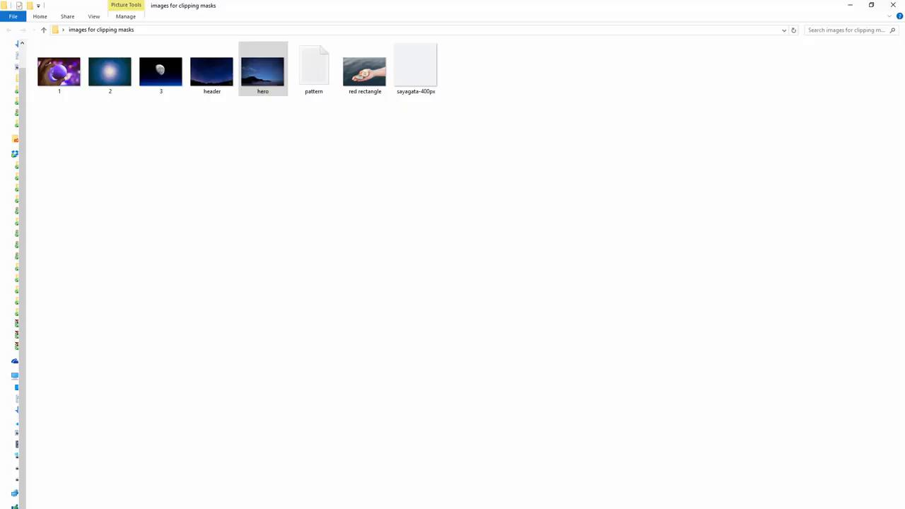
pyautogui.click(299, 148)
pyautogui.moveTo(358, 77); pyautogui.dragTo(393, 507)
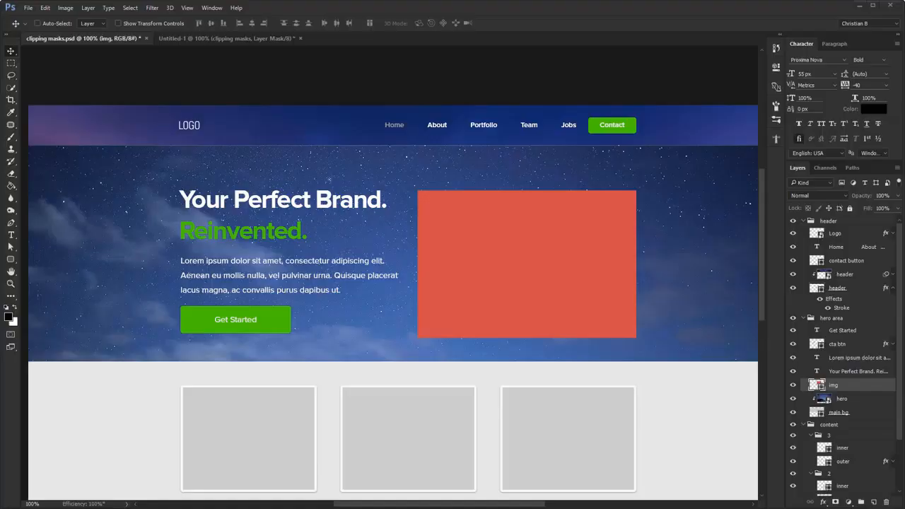
# - Clip the compass photo to the red rectangle, scale it to 10% and position the hand inside
pyautogui.moveTo(559, 296); pyautogui.dragTo(560, 296)
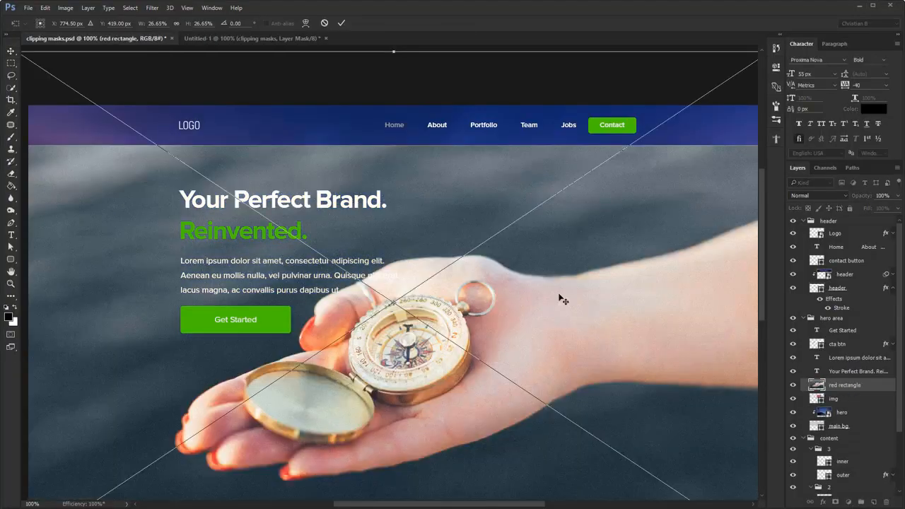
pyautogui.hotkey('ctrl', 'alt', 'g')
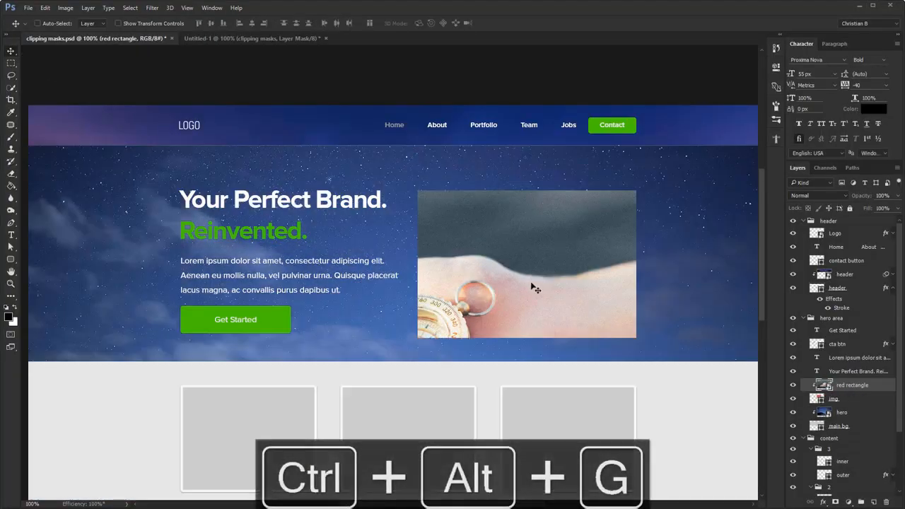
pyautogui.hotkey('ctrl', 't')
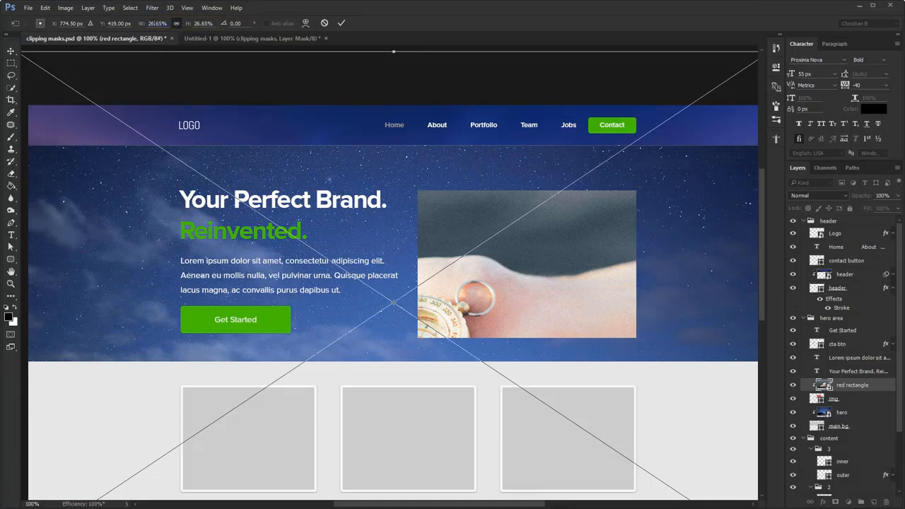
pyautogui.click(157, 23)
pyautogui.write('10')
pyautogui.press('Return')
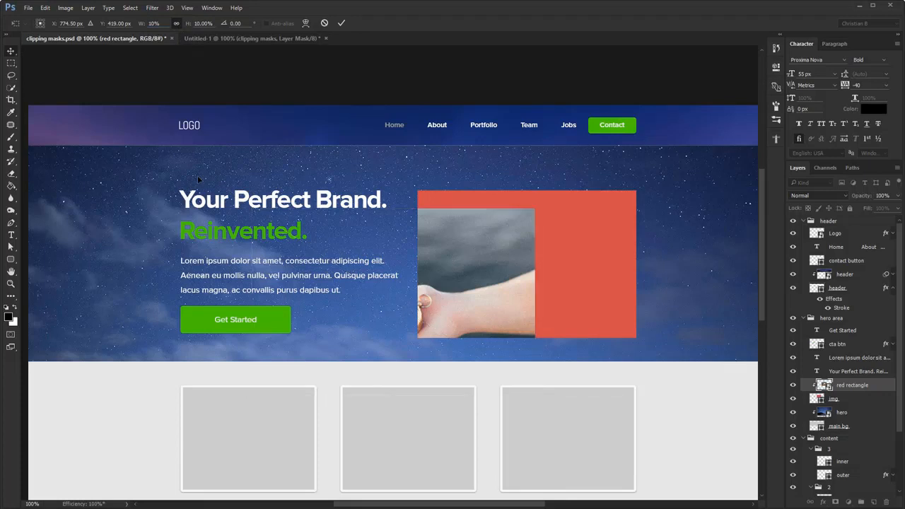
pyautogui.moveTo(351, 220); pyautogui.dragTo(538, 215)
pyautogui.moveTo(384, 371); pyautogui.dragTo(370, 322)
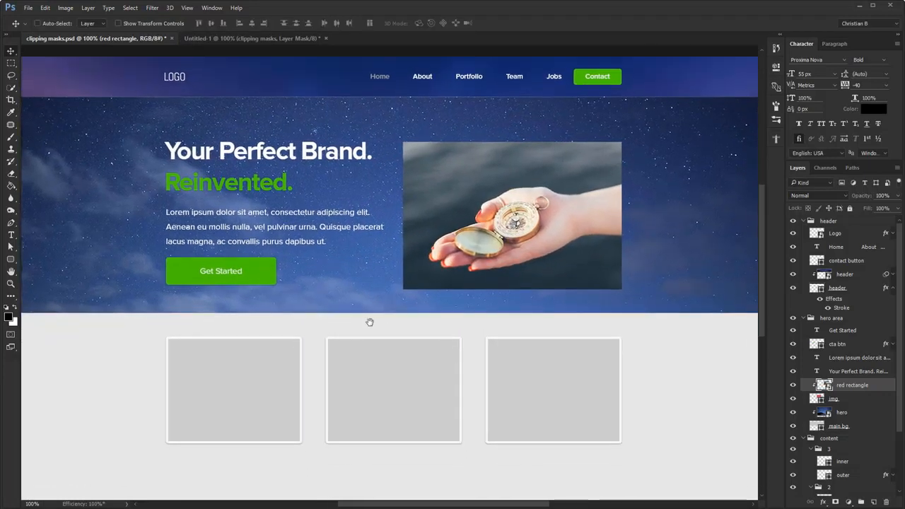
pyautogui.moveTo(458, 250); pyautogui.dragTo(460, 249)
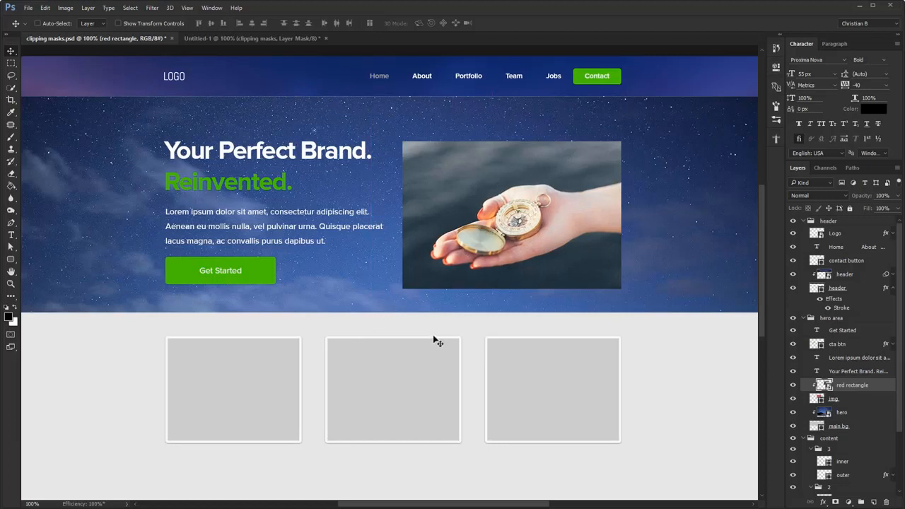
pyautogui.click(256, 269)
pyautogui.hotkey('alt', 'Tab')
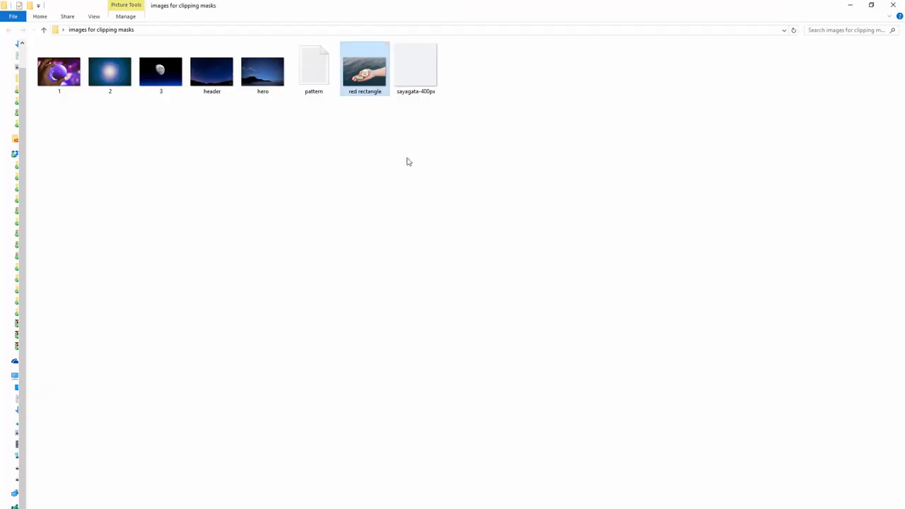
# - Place the sayagata pattern over the Get Started button, clip it, and rasterize the button's layer style
pyautogui.moveTo(415, 68); pyautogui.dragTo(248, 307)
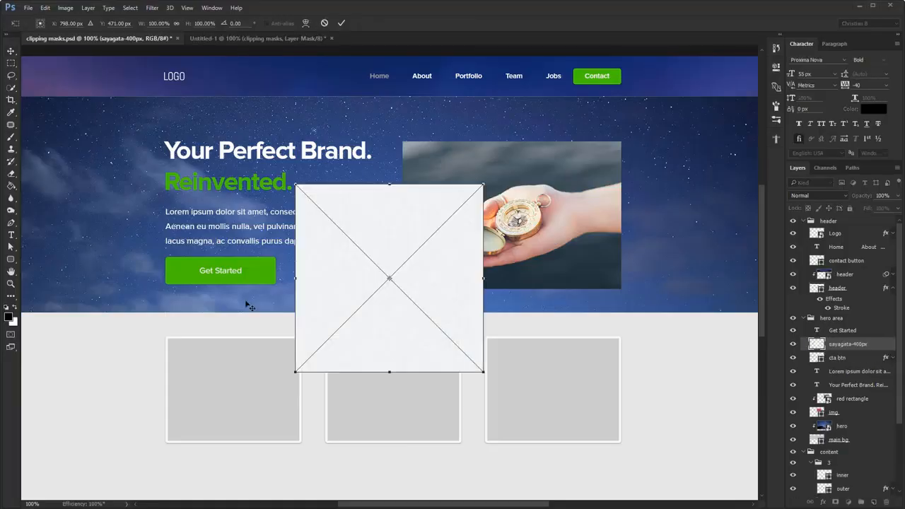
pyautogui.moveTo(417, 326); pyautogui.dragTo(265, 306)
pyautogui.press('Return')
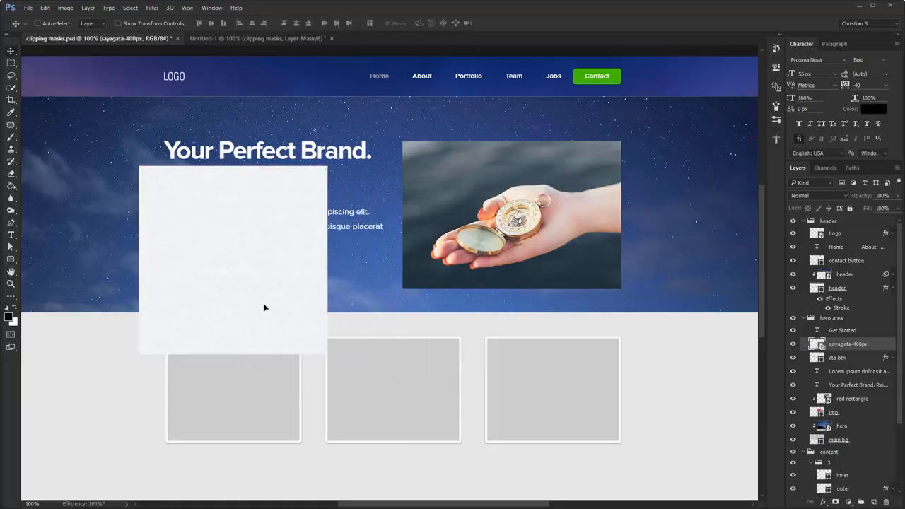
pyautogui.hotkey('ctrl', 'alt', 'g')
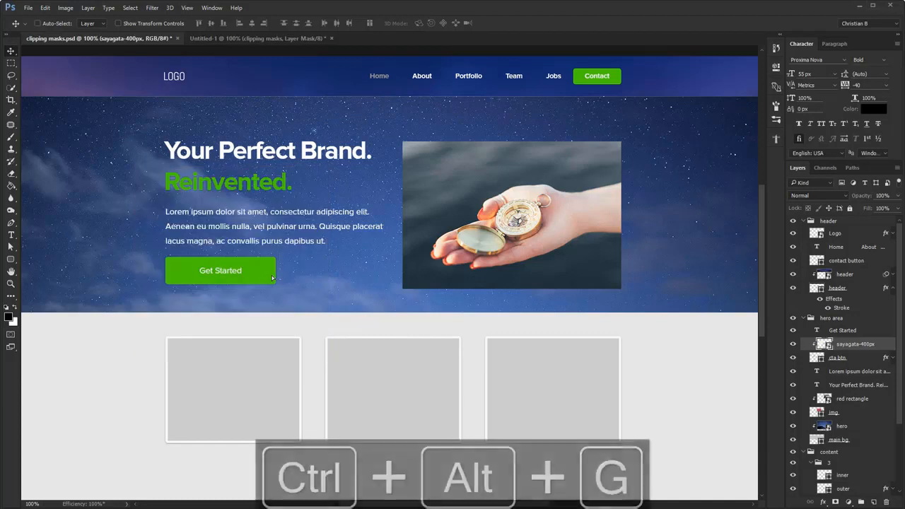
pyautogui.moveTo(180, 277); pyautogui.dragTo(200, 287)
pyautogui.click(892, 358)
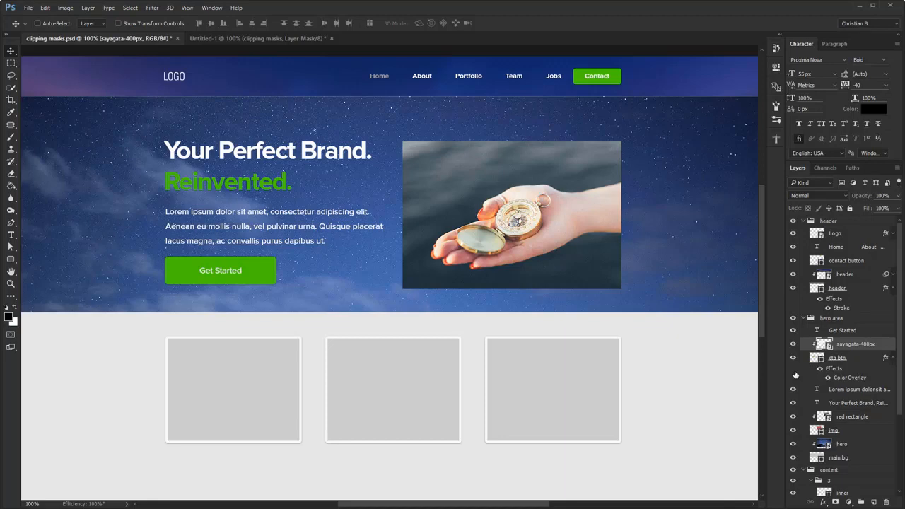
pyautogui.rightClick(856, 363)
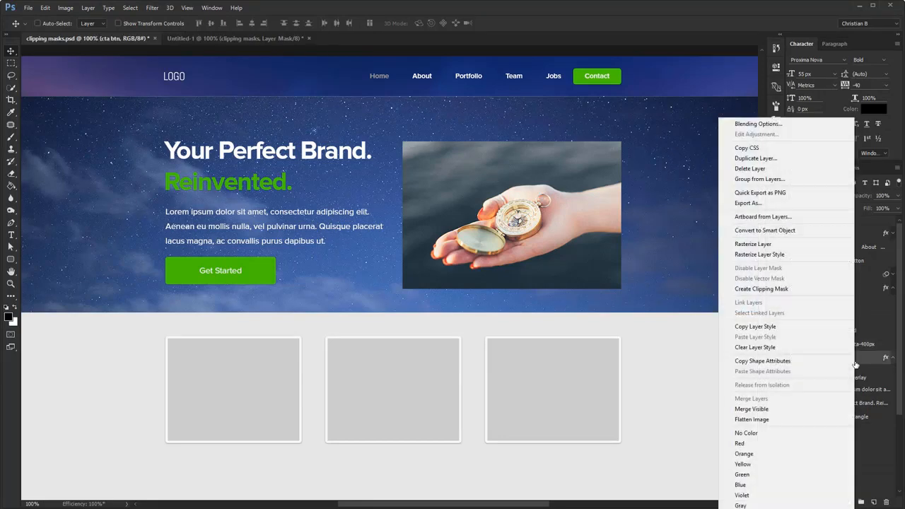
pyautogui.click(788, 256)
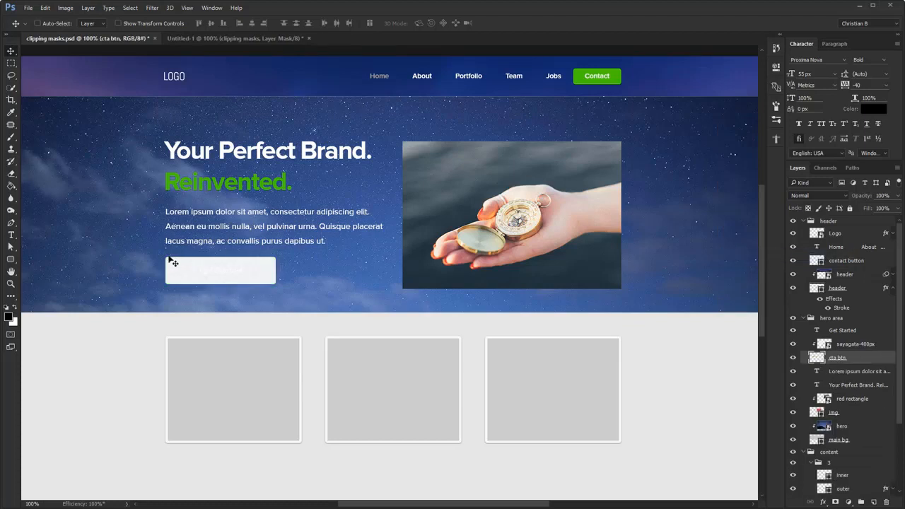
# - Mask the sayagata pattern to the button's shape and set its blend mode to Multiply
pyautogui.click(853, 344)
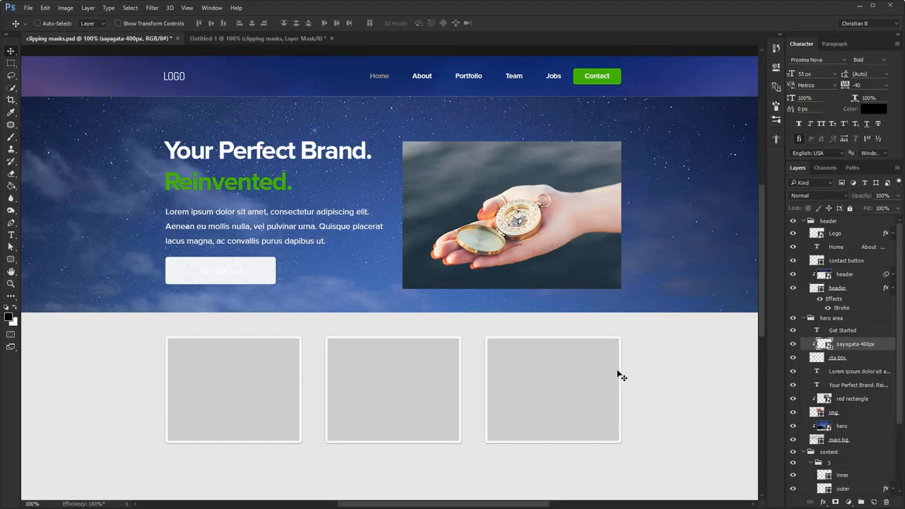
pyautogui.click(818, 195)
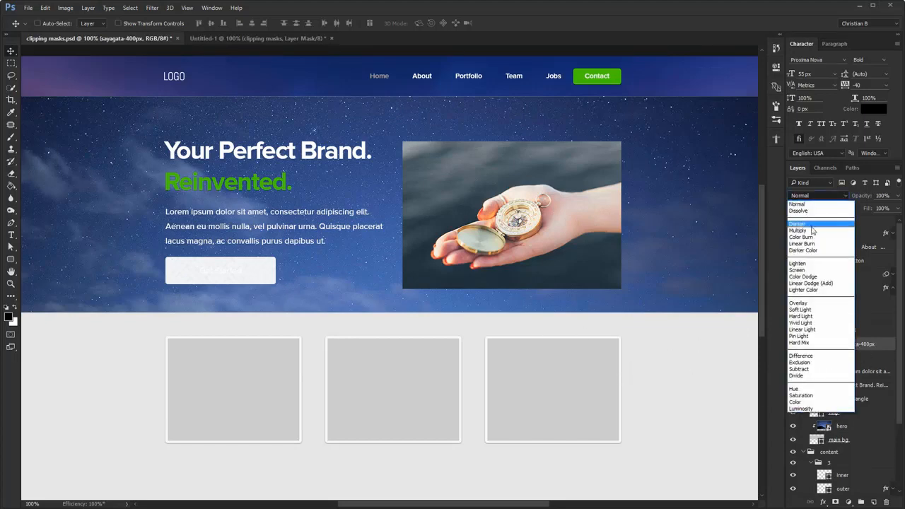
pyautogui.click(820, 229)
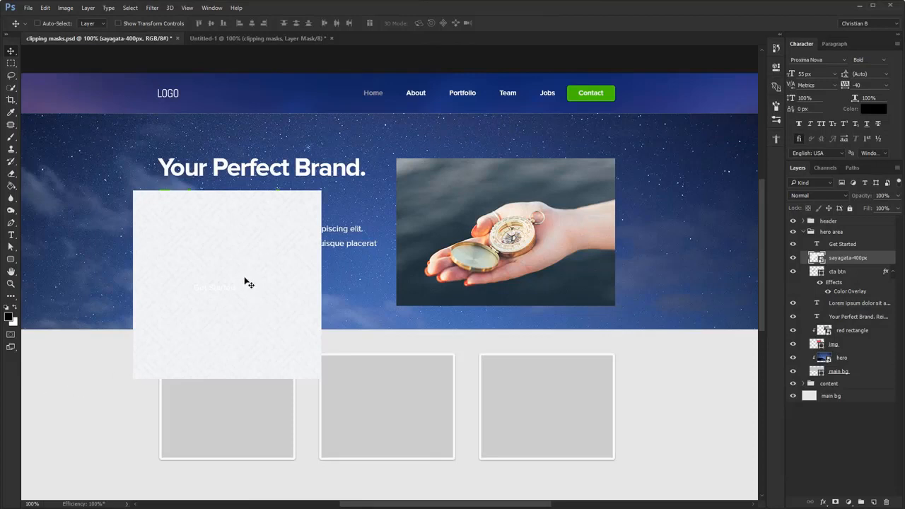
pyautogui.click(816, 272)
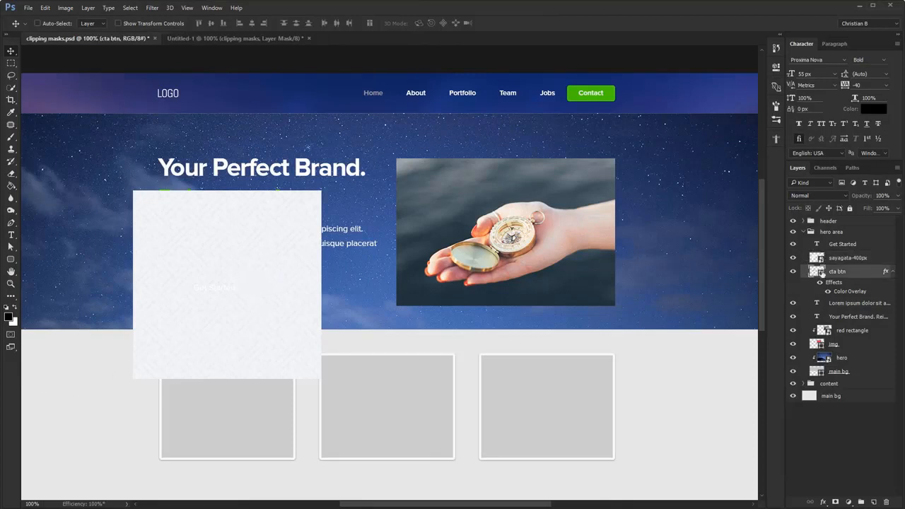
pyautogui.keyDown('ctrl'); pyautogui.click(817, 271); pyautogui.keyUp('ctrl')
pyautogui.click(848, 258)
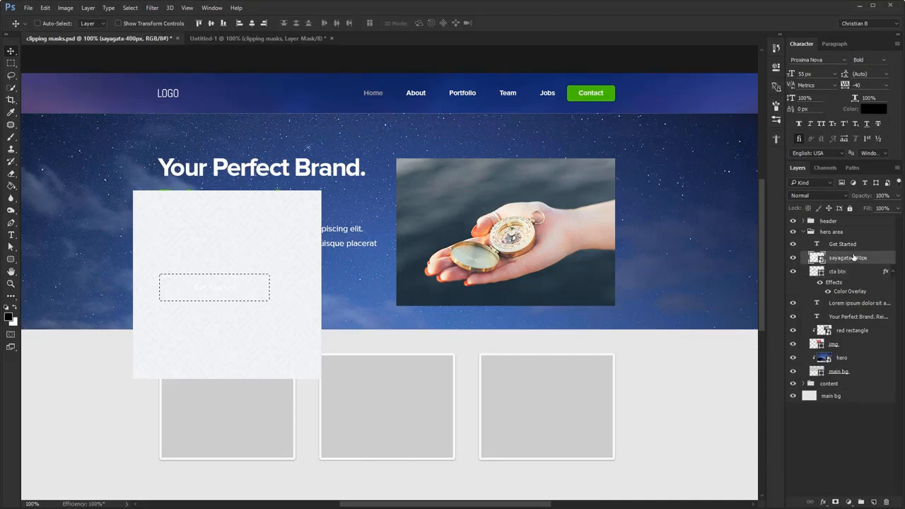
pyautogui.click(835, 501)
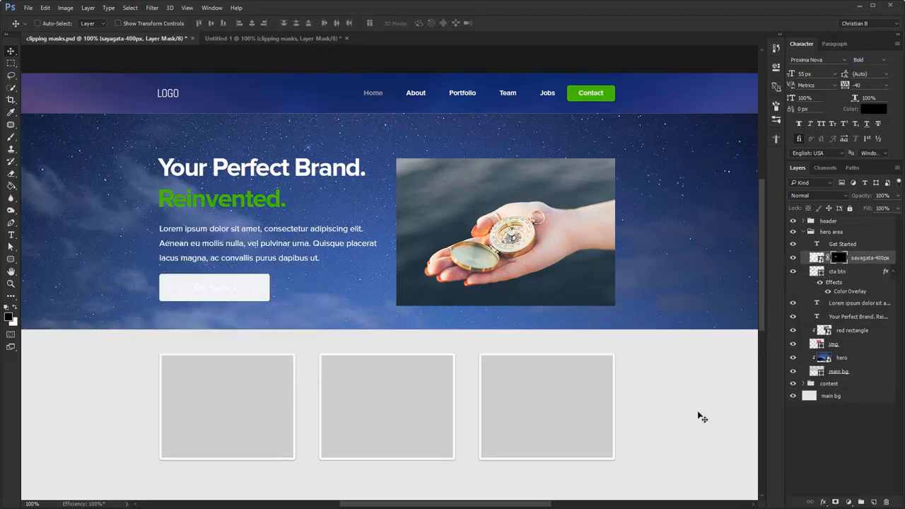
pyautogui.click(824, 196)
pyautogui.click(797, 230)
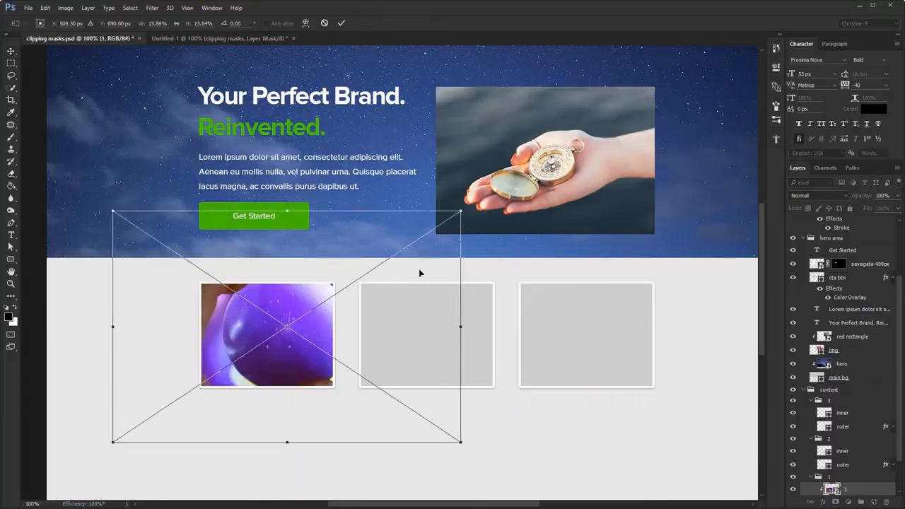
# - Fit the purple image into the first box, then scale and clip image 2 into the middle box
pyautogui.moveTo(420, 270); pyautogui.dragTo(360, 275)
pyautogui.press('Return')
pyautogui.keyDown('ctrl'); pyautogui.click(414, 384); pyautogui.keyUp('ctrl')
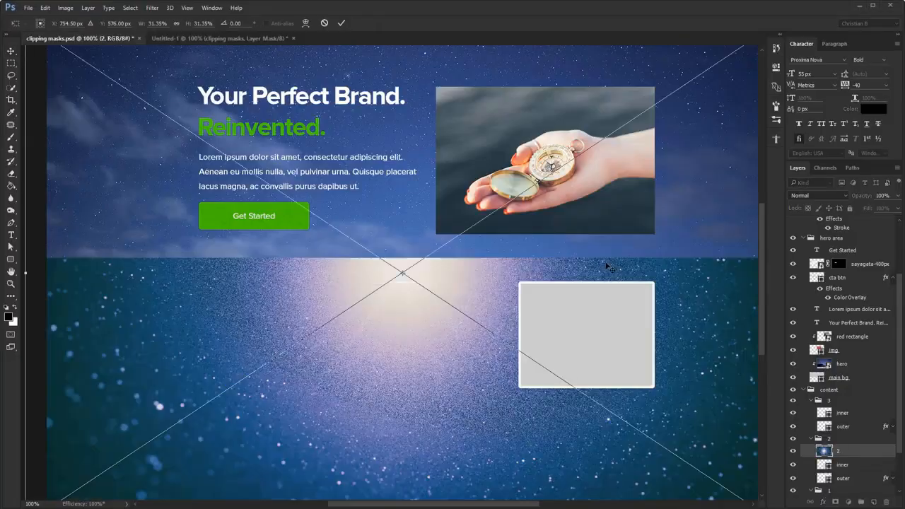
pyautogui.moveTo(230, 152); pyautogui.dragTo(351, 290)
pyautogui.moveTo(146, 159); pyautogui.dragTo(446, 359)
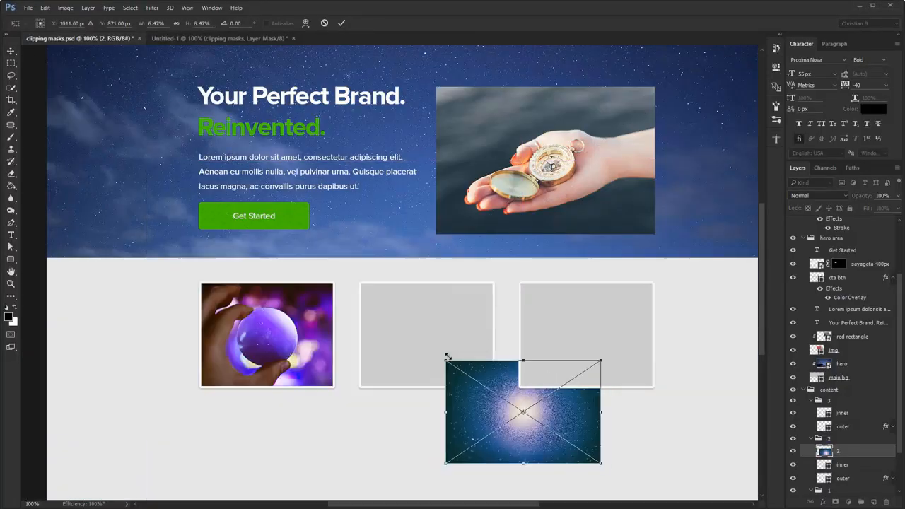
pyautogui.moveTo(530, 417); pyautogui.dragTo(421, 342)
pyautogui.press('Return')
pyautogui.hotkey('ctrl', 'alt', 'g')
# - Clip and resize the moon image inside the right box, then collapse all layer groups
pyautogui.keyDown('ctrl'); pyautogui.click(571, 355); pyautogui.keyUp('ctrl')
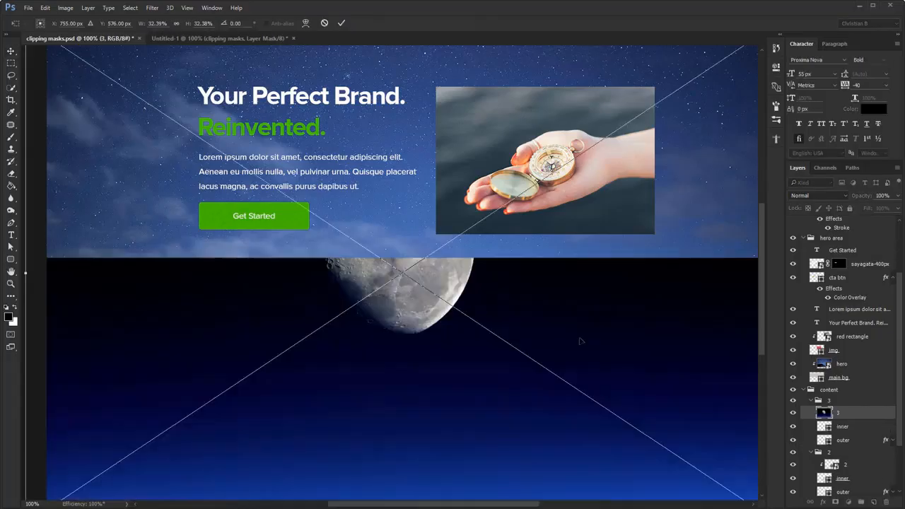
pyautogui.hotkey('ctrl', 'alt', 'g')
pyautogui.moveTo(581, 340); pyautogui.dragTo(758, 417)
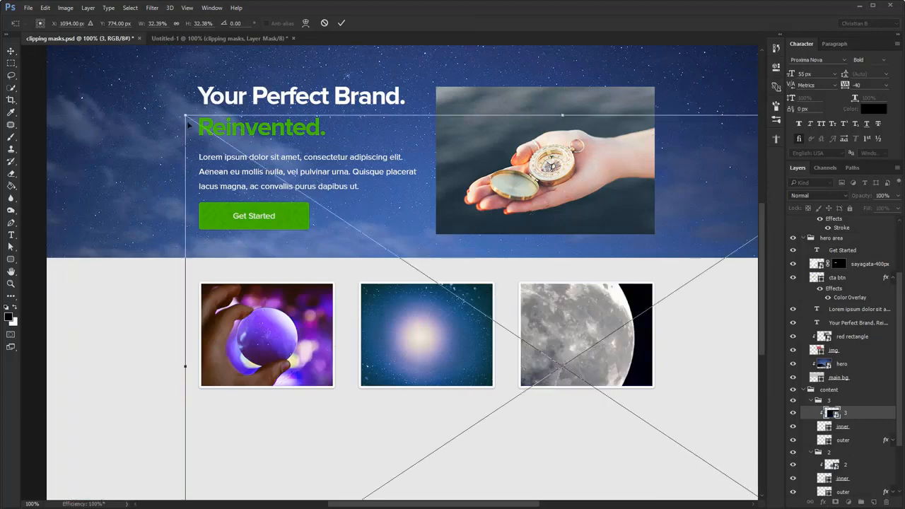
pyautogui.moveTo(186, 115); pyautogui.dragTo(495, 270)
pyautogui.press('Return')
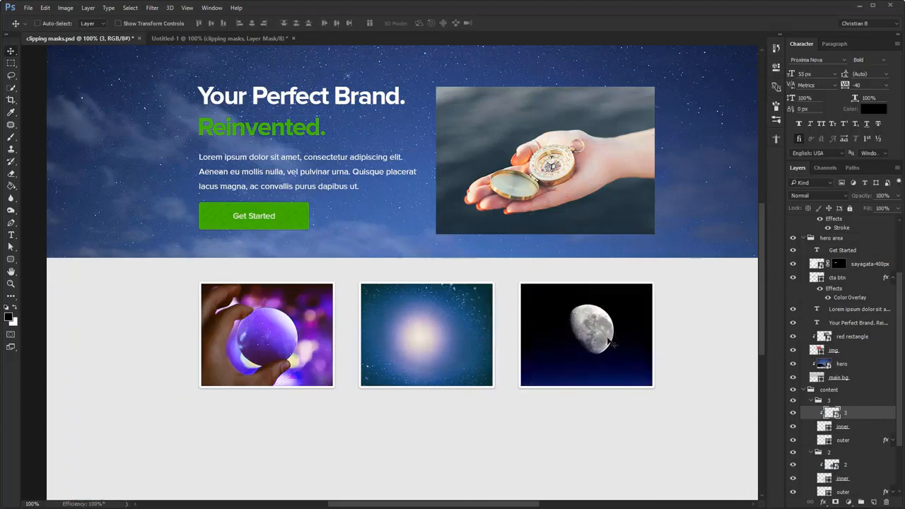
pyautogui.moveTo(507, 269); pyautogui.dragTo(477, 330)
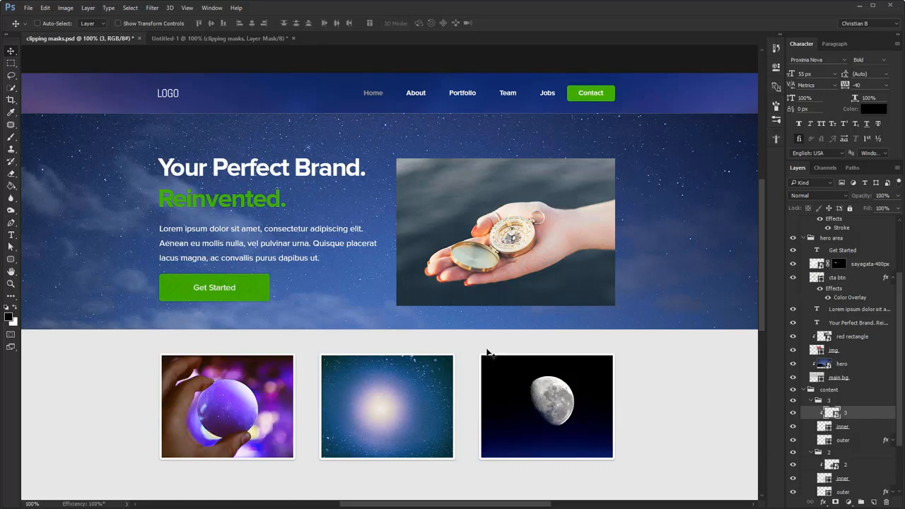
pyautogui.keyDown('ctrl'); pyautogui.click(804, 390); pyautogui.keyUp('ctrl')
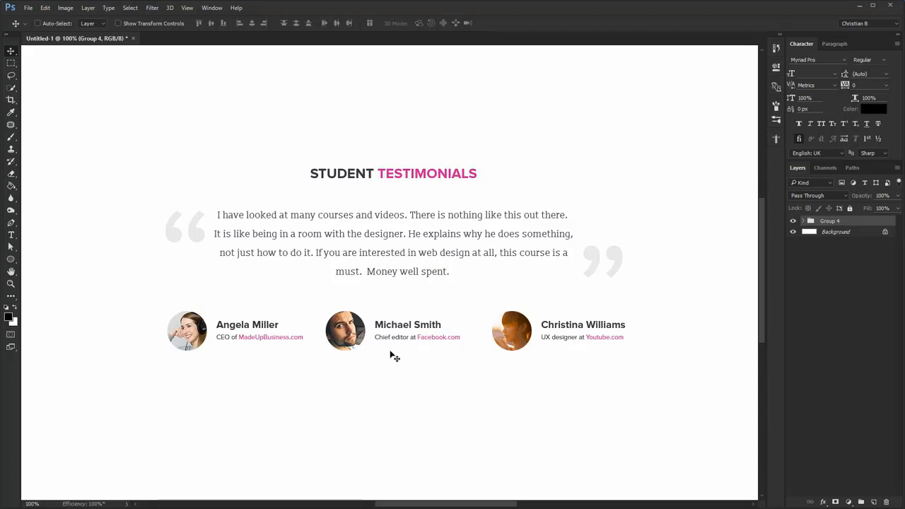
# - Create a new 1200 × 1000 px white document at 72 ppi
pyautogui.hotkey('ctrl', 'n')
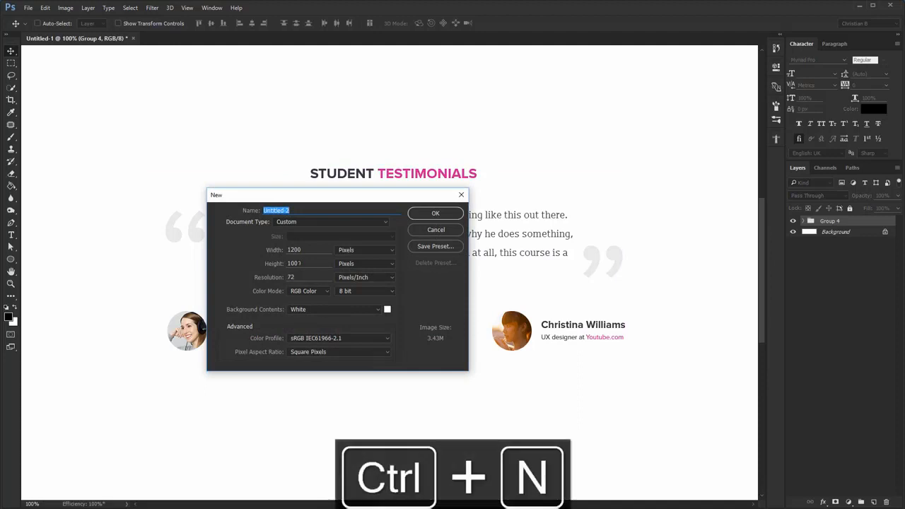
pyautogui.click(313, 251)
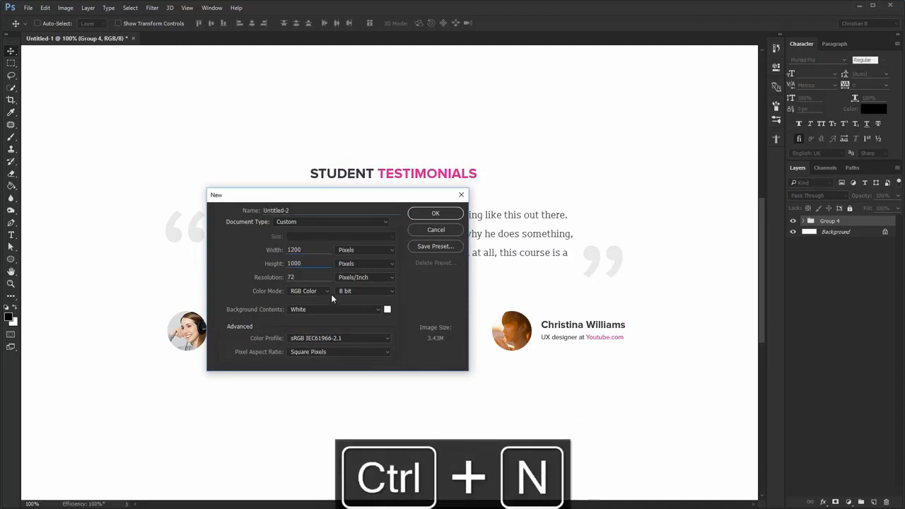
pyautogui.click(434, 213)
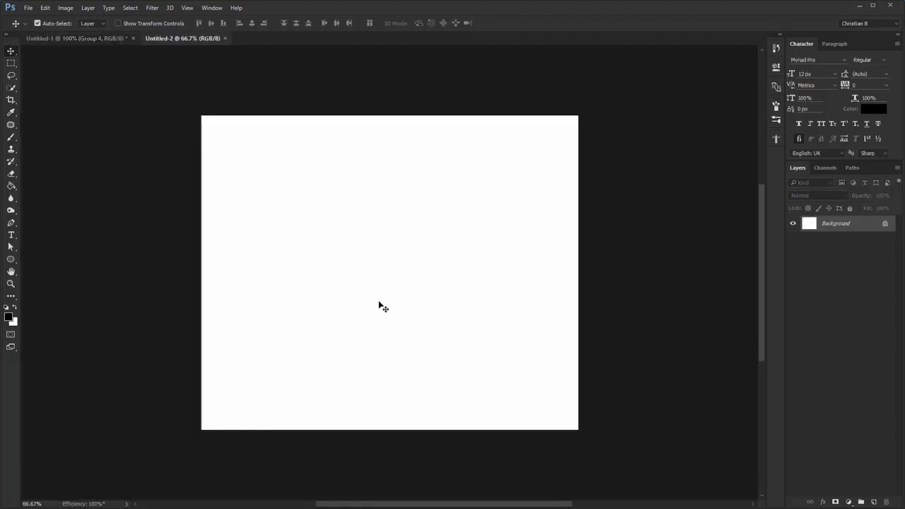
# - Draw a 960 × 100 px rectangle and centre it horizontally on the canvas
pyautogui.scroll(1, 382, 303)
pyautogui.moveTo(10, 259); pyautogui.dragTo(49, 259)
pyautogui.click(366, 196)
pyautogui.write('96')
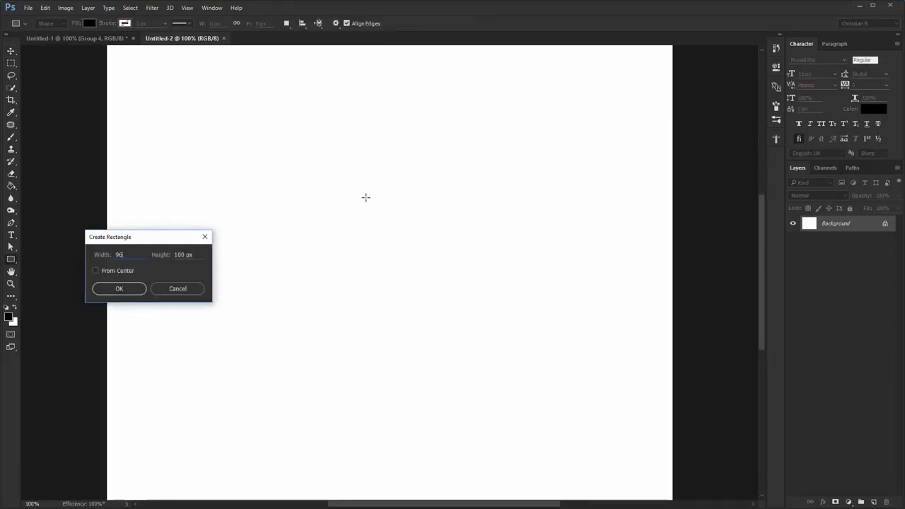
pyautogui.write('0')
pyautogui.press('Return')
pyautogui.press('v')
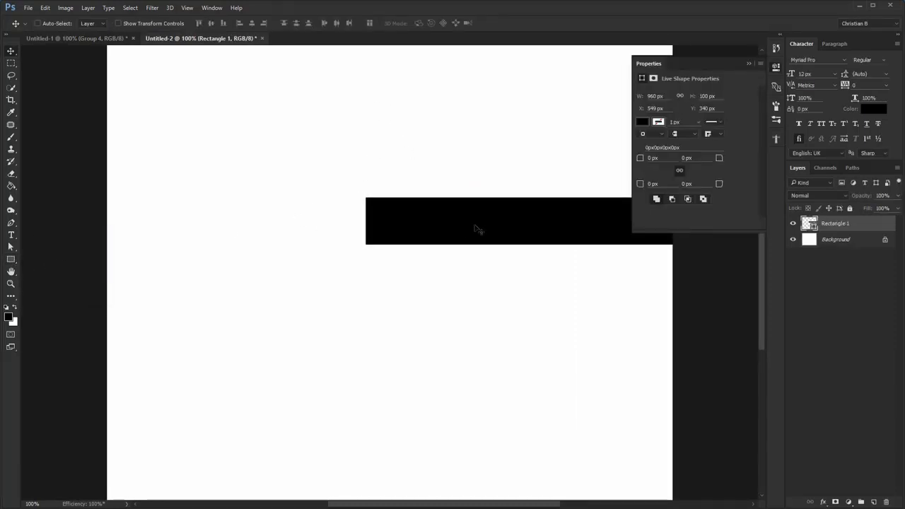
pyautogui.moveTo(476, 228); pyautogui.dragTo(302, 215)
pyautogui.click(776, 66)
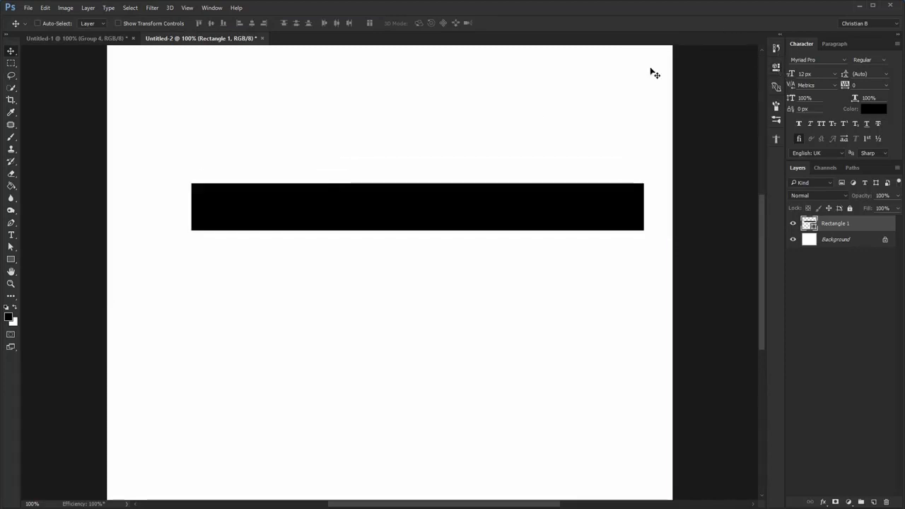
pyautogui.hotkey('ctrl', 'a')
pyautogui.click(252, 23)
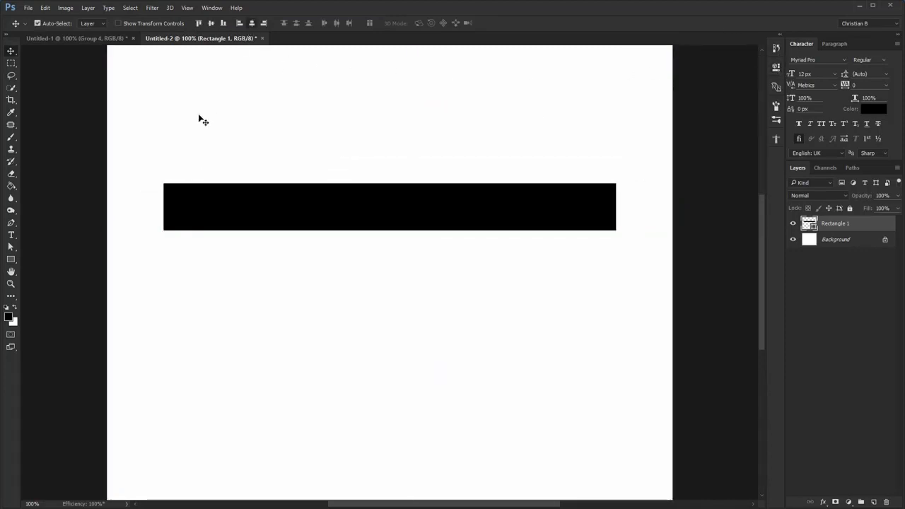
pyautogui.hotkey('ctrl', 'd')
# - Drag vertical guides to the rectangle's left and right edges, then delete it and hide rulers
pyautogui.hotkey('ctrl', 'r')
pyautogui.moveTo(27, 268); pyautogui.dragTo(168, 258)
pyautogui.moveTo(26, 262); pyautogui.dragTo(620, 278)
pyautogui.press('Delete')
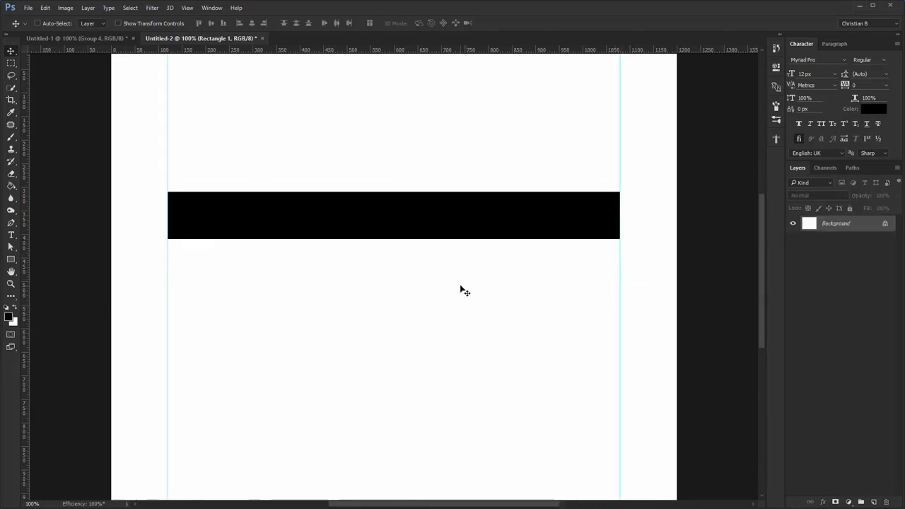
pyautogui.scroll(1, 461, 286)
pyautogui.scroll(-1, 461, 287)
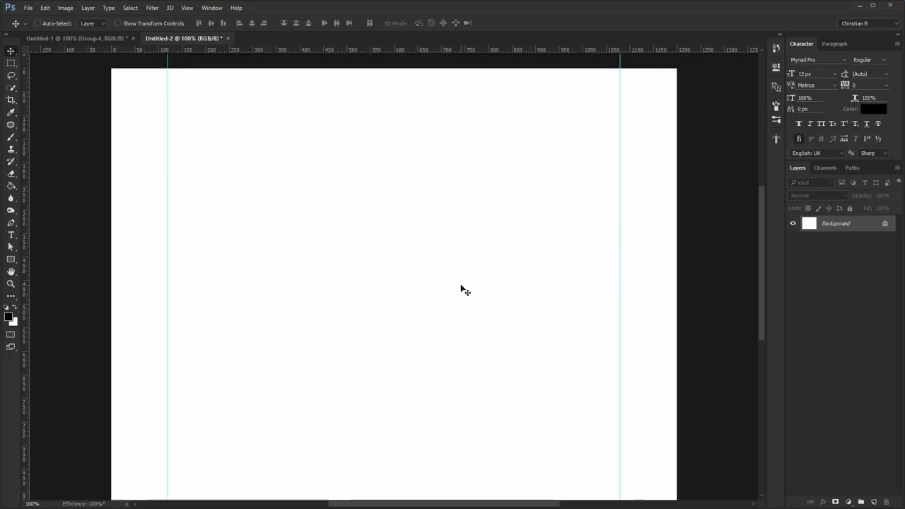
pyautogui.hotkey('ctrl', 'r')
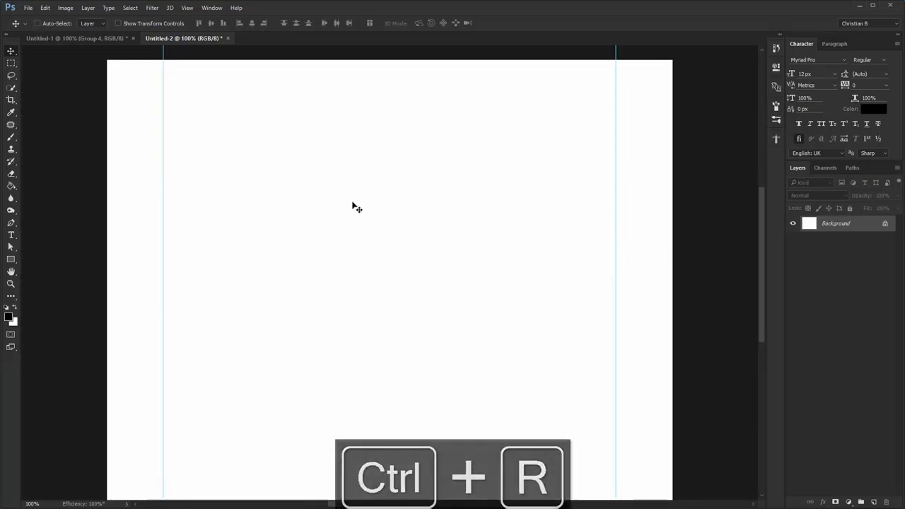
# - Type the heading 'Student Testimonials' on the canvas
pyautogui.press('t')
pyautogui.click(317, 183)
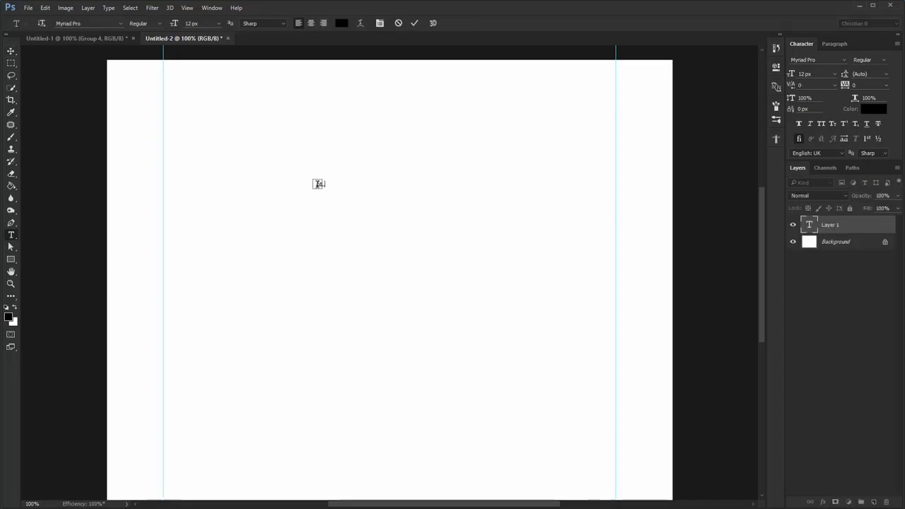
pyautogui.write('Student Testimonials')
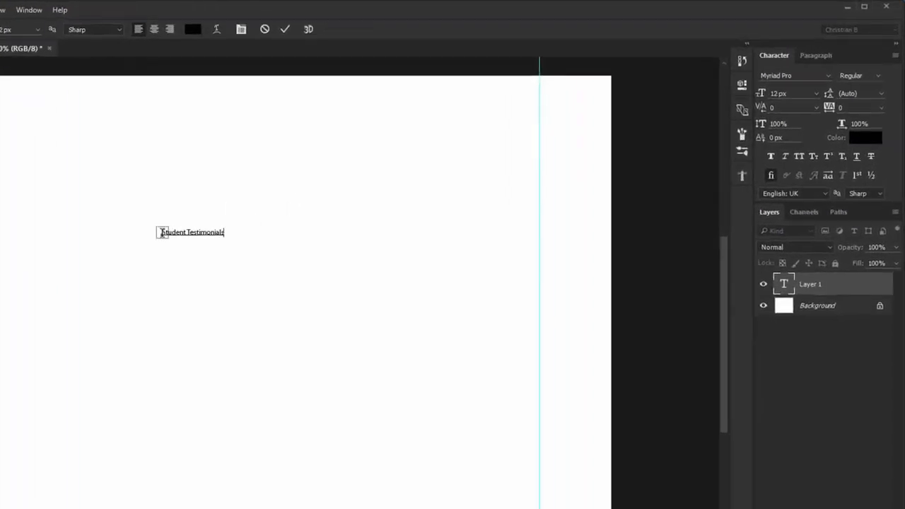
pyautogui.hotkey('ctrl', 'Return')
pyautogui.press('v')
# - Set the heading to Proxima Nova Bold 30 px, All Caps, Smooth anti-aliasing
pyautogui.click(774, 88)
pyautogui.write('proxim')
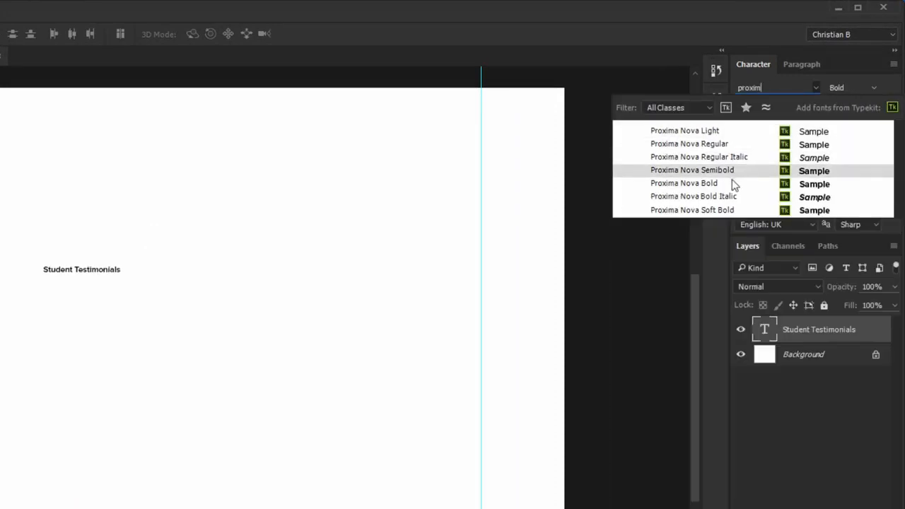
pyautogui.click(733, 180)
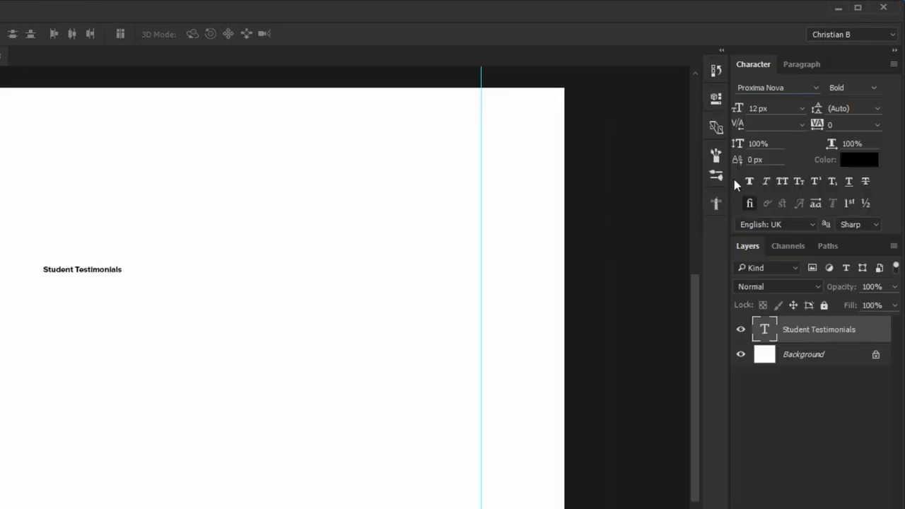
pyautogui.moveTo(769, 108); pyautogui.dragTo(574, 73)
pyautogui.write('30')
pyautogui.press('Return')
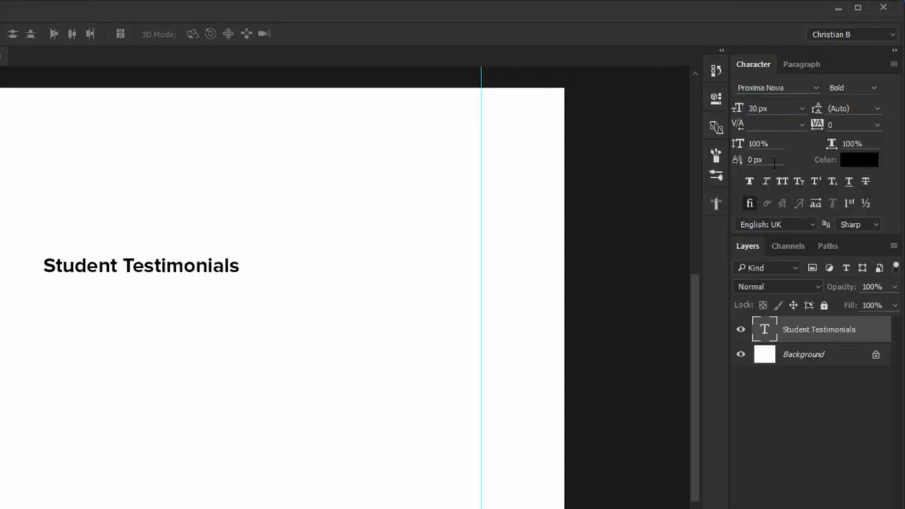
pyautogui.click(782, 181)
pyautogui.click(858, 224)
pyautogui.click(851, 276)
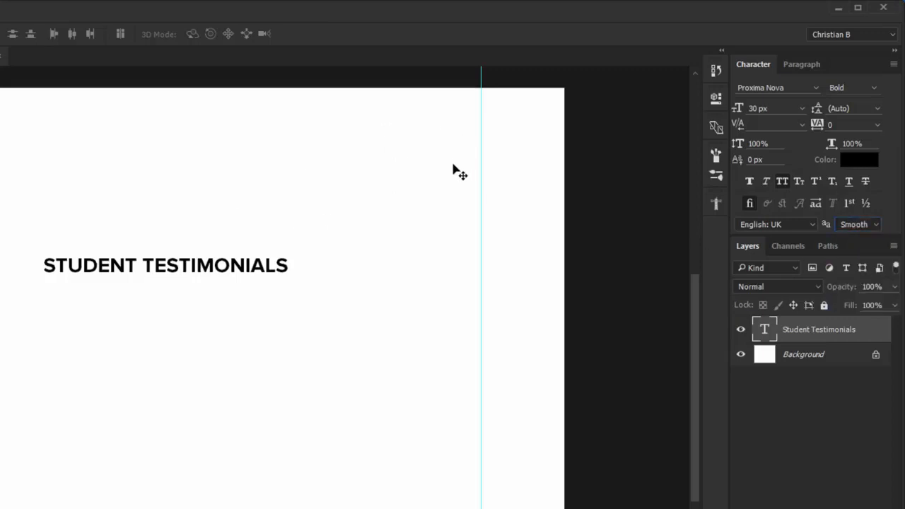
# - Colour the heading dark grey-blue #343842 and make it the foreground colour
pyautogui.click(871, 162)
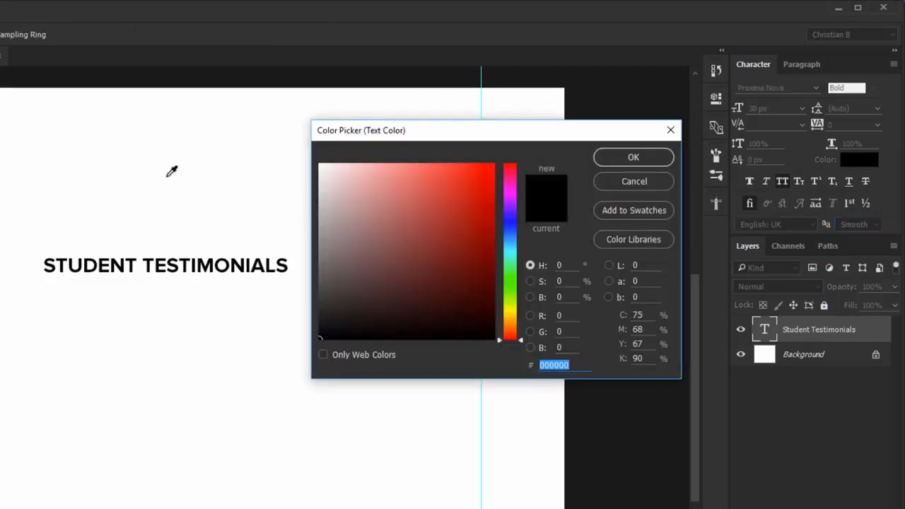
pyautogui.write('343842')
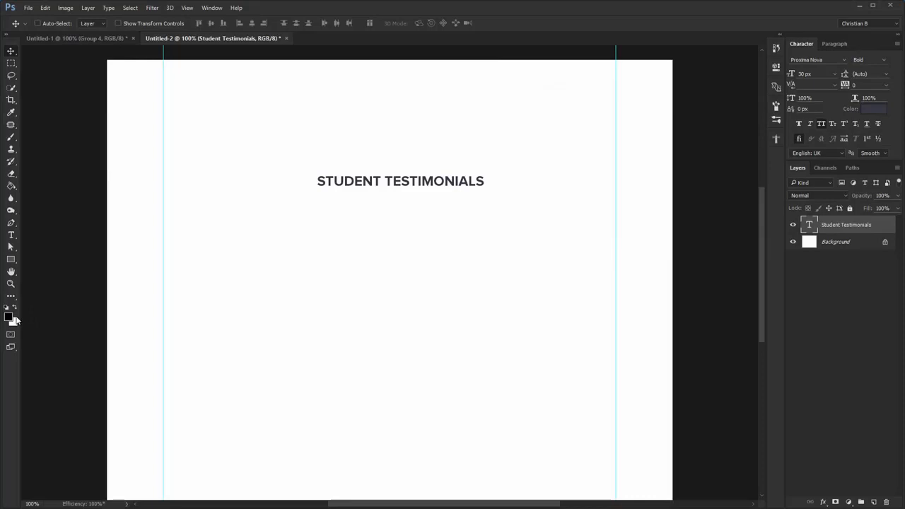
pyautogui.click(7, 317)
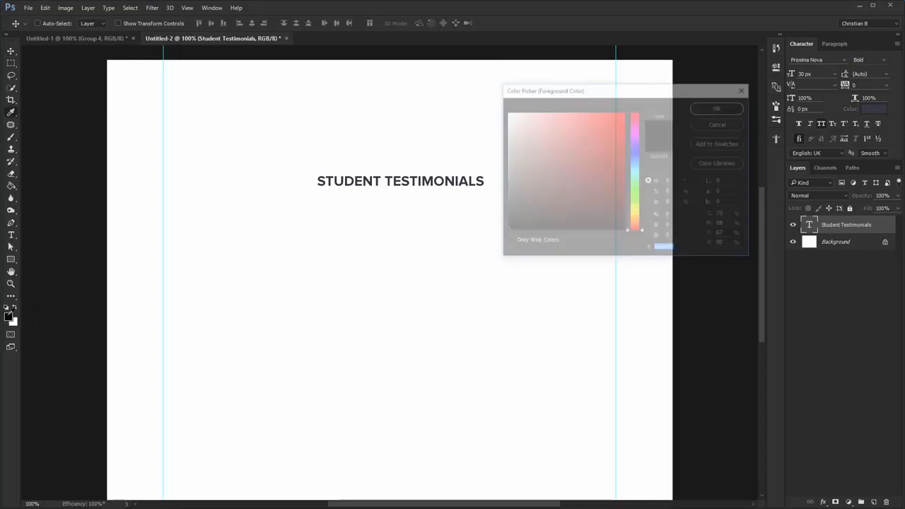
pyautogui.write('343842')
pyautogui.press('Return')
# - Colour the word TESTIMONIALS pink #dd2591
pyautogui.press('t')
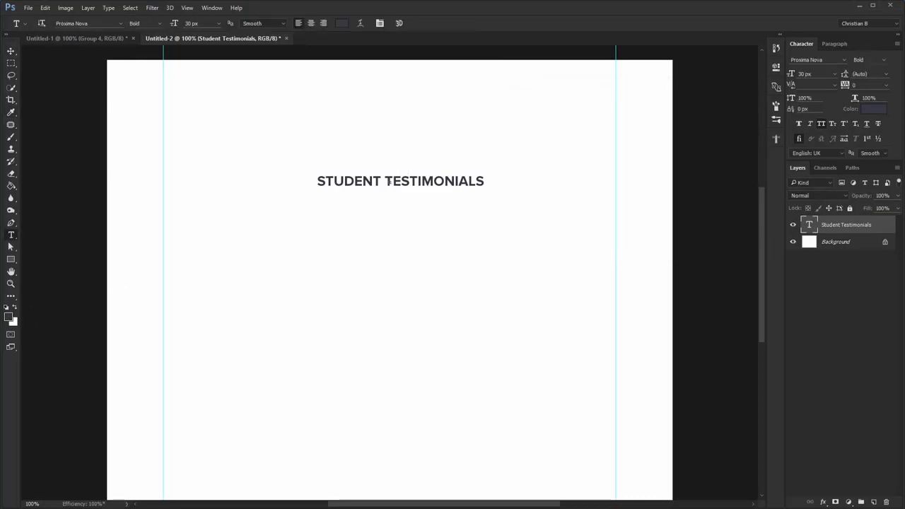
pyautogui.moveTo(384, 181); pyautogui.dragTo(598, 196)
pyautogui.click(874, 108)
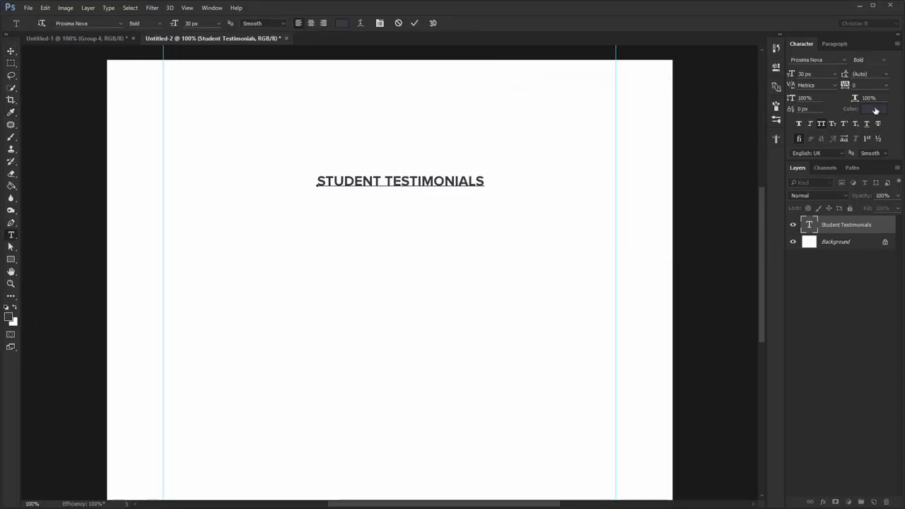
pyautogui.write('dd25')
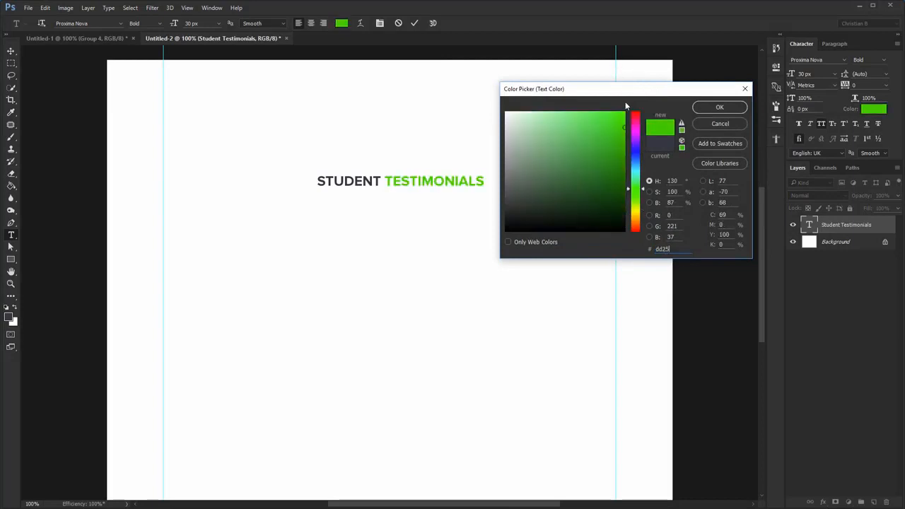
pyautogui.write('91')
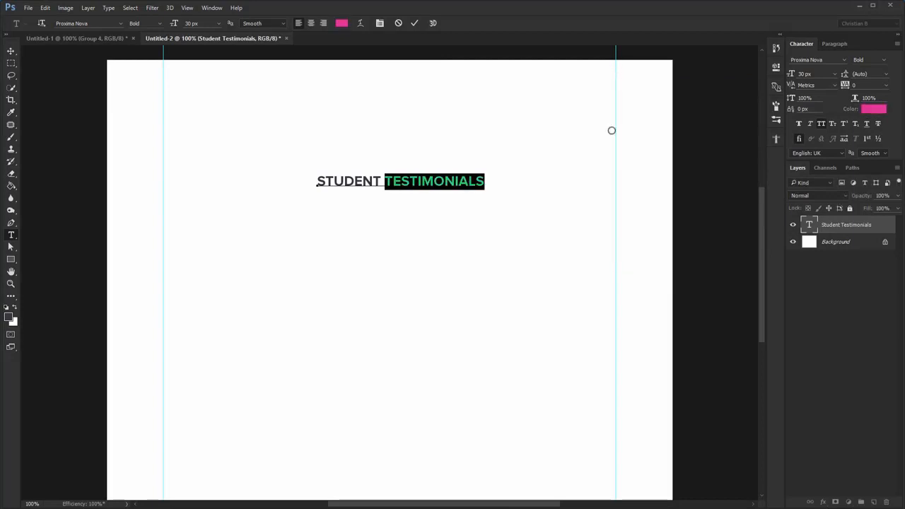
pyautogui.press('Return')
pyautogui.click(341, 23)
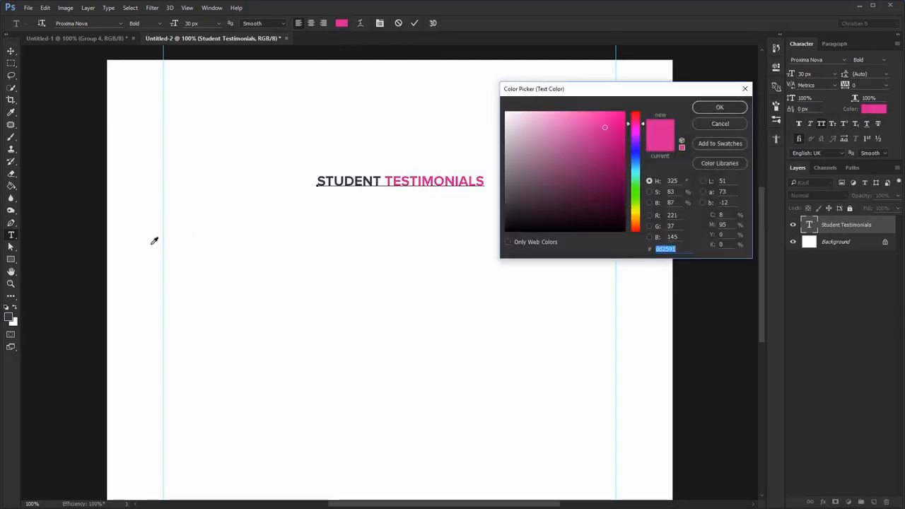
pyautogui.press('Escape')
pyautogui.hotkey('ctrl', 'Return')
# - Set the foreground colour to the pink sampled from TESTIMONIALS
pyautogui.press('x')
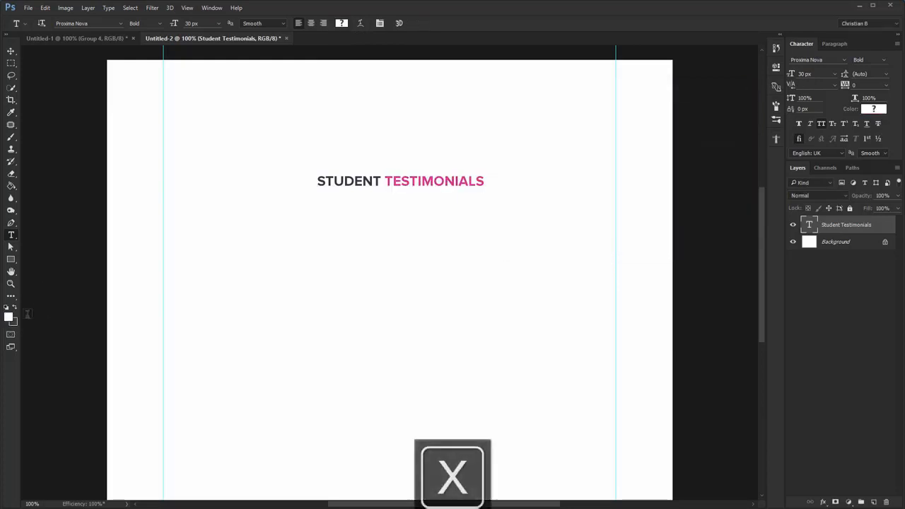
pyautogui.click(9, 317)
pyautogui.click(424, 183)
pyautogui.press('Return')
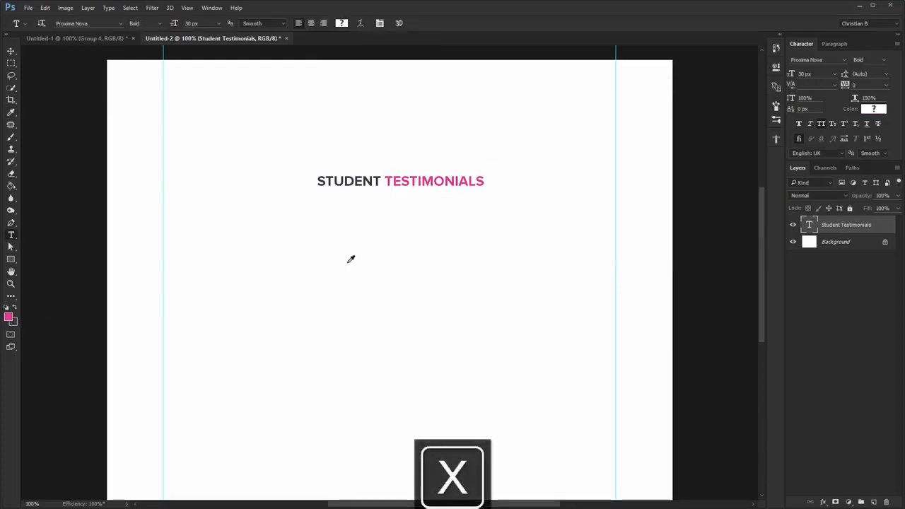
# - Centre the heading on the canvas and copy the first testimonial paragraph from the notes
pyautogui.press('v')
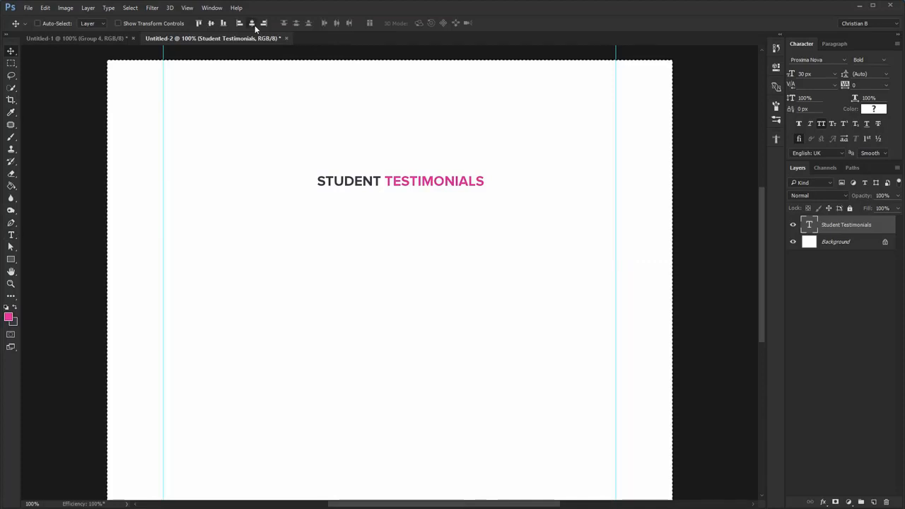
pyautogui.hotkey('ctrl', 'a')
pyautogui.click(255, 24)
pyautogui.hotkey('alt', 'Tab')
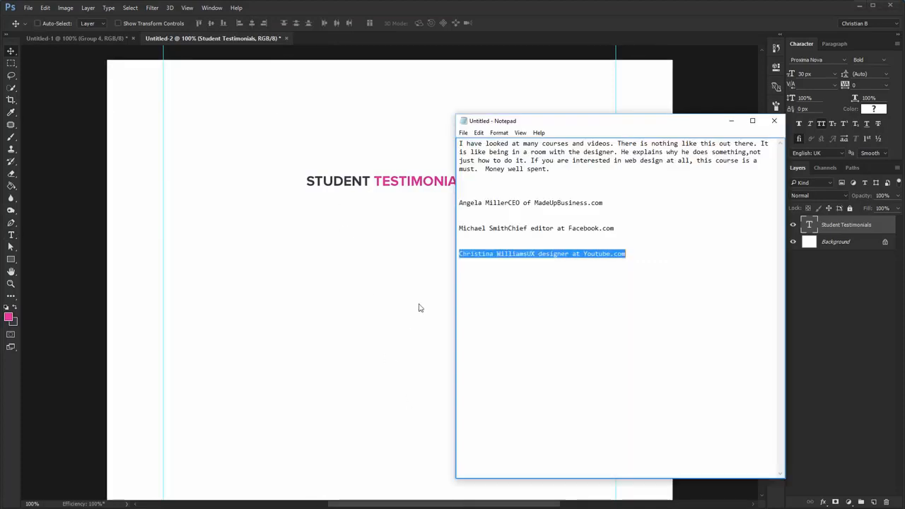
pyautogui.click(559, 174)
pyautogui.moveTo(559, 173); pyautogui.dragTo(417, 119)
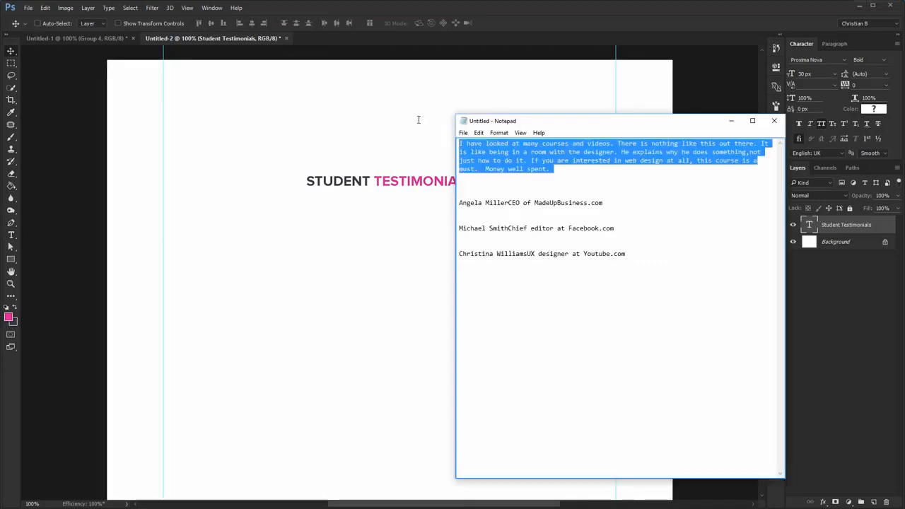
pyautogui.hotkey('alt', 'Tab')
# - Raise the heading about 40 px and paste the testimonial into a paragraph text box below it
pyautogui.moveTo(371, 177); pyautogui.dragTo(372, 150)
pyautogui.press('t')
pyautogui.moveTo(226, 189); pyautogui.dragTo(545, 329)
pyautogui.hotkey('ctrl', 'v')
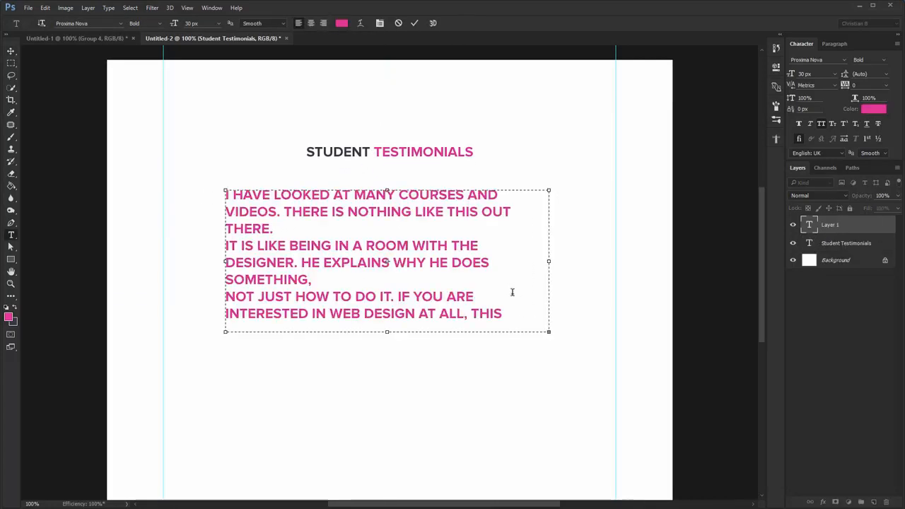
pyautogui.hotkey('ctrl', 'Return')
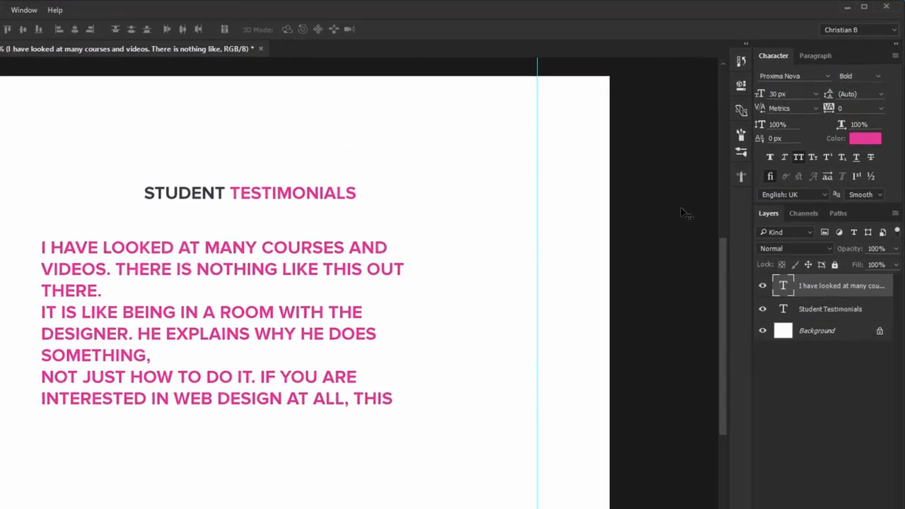
pyautogui.click(799, 77)
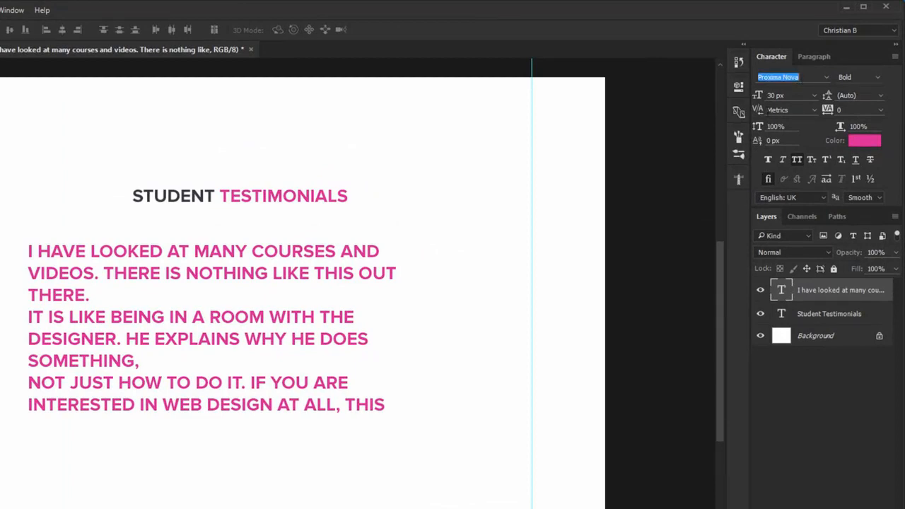
# - Set the testimonial in Slabo at 20 px with 40 px leading
pyautogui.write('slabo')
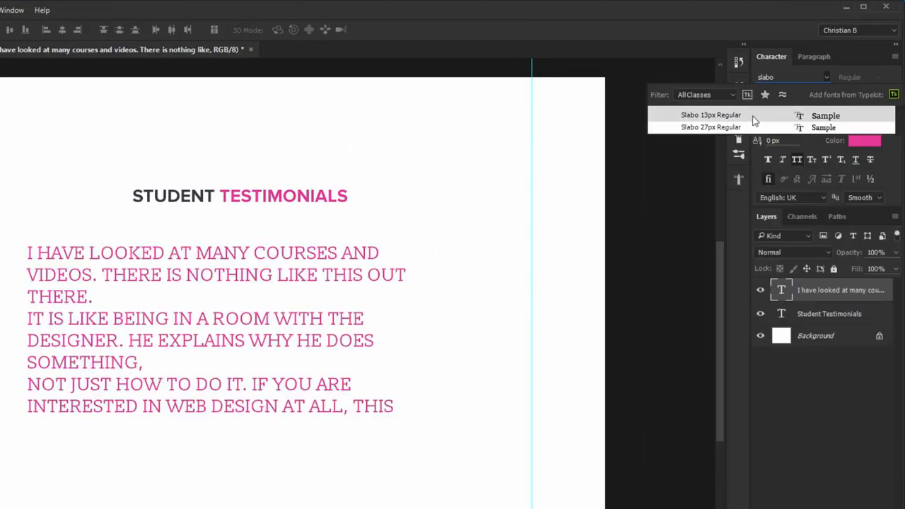
pyautogui.click(752, 115)
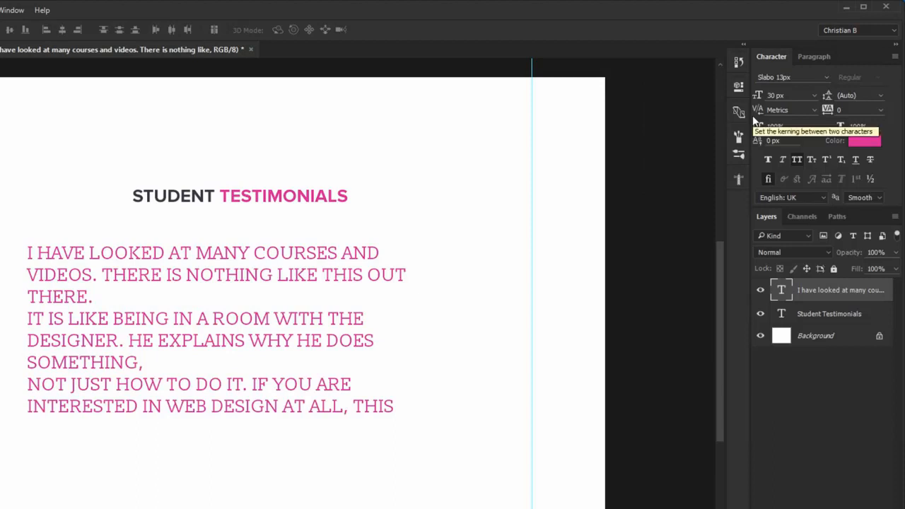
pyautogui.click(792, 96)
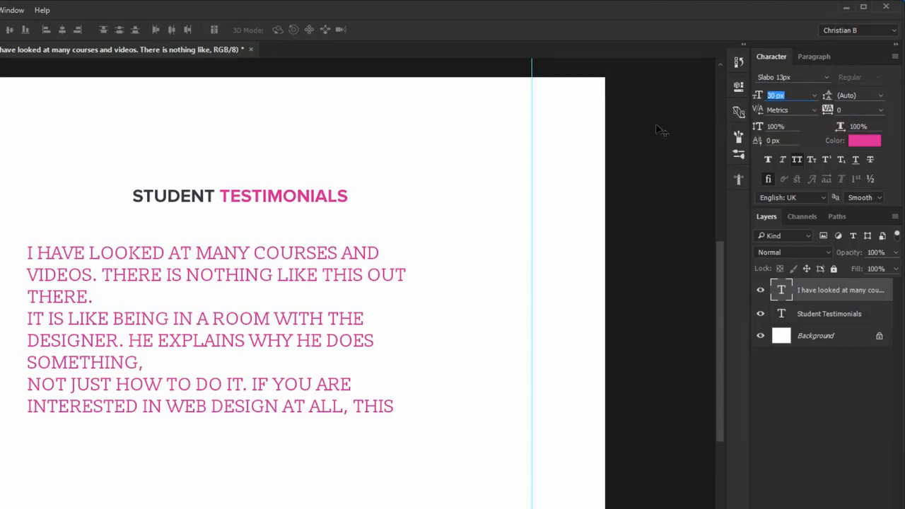
pyautogui.write('20')
pyautogui.press('Return')
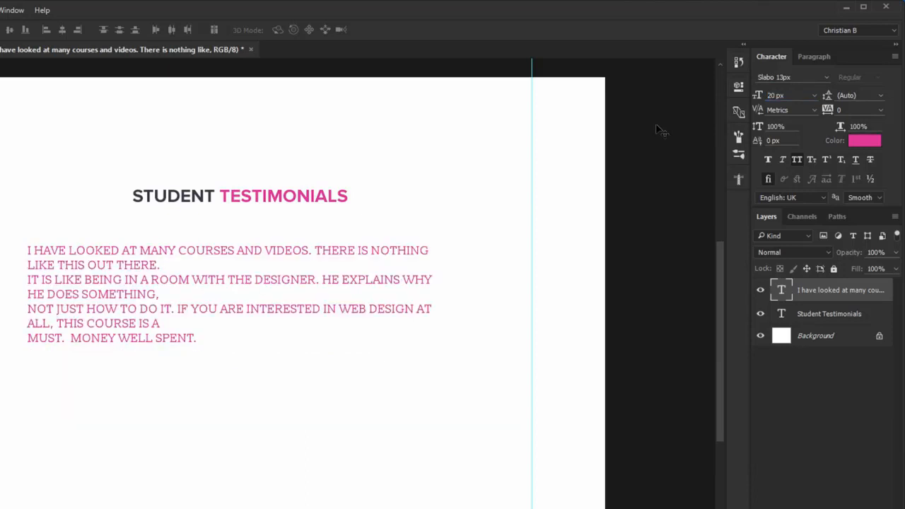
pyautogui.click(880, 96)
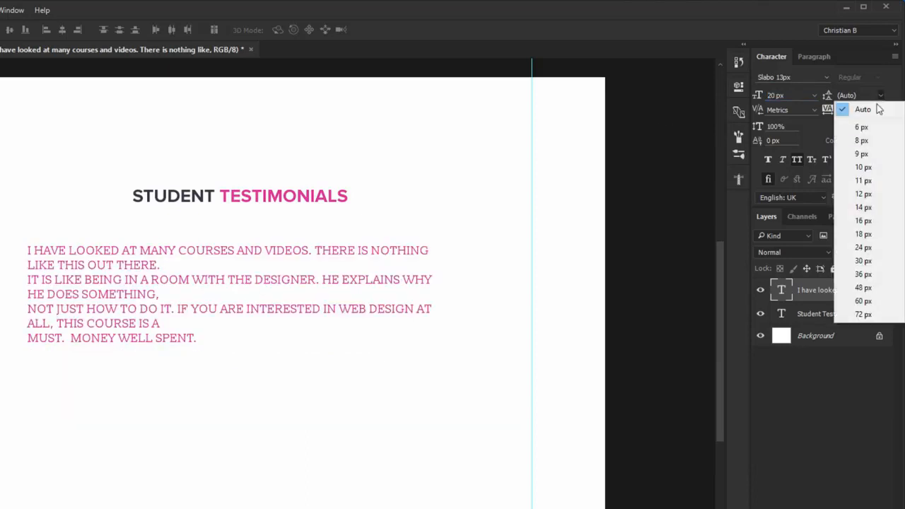
pyautogui.click(870, 261)
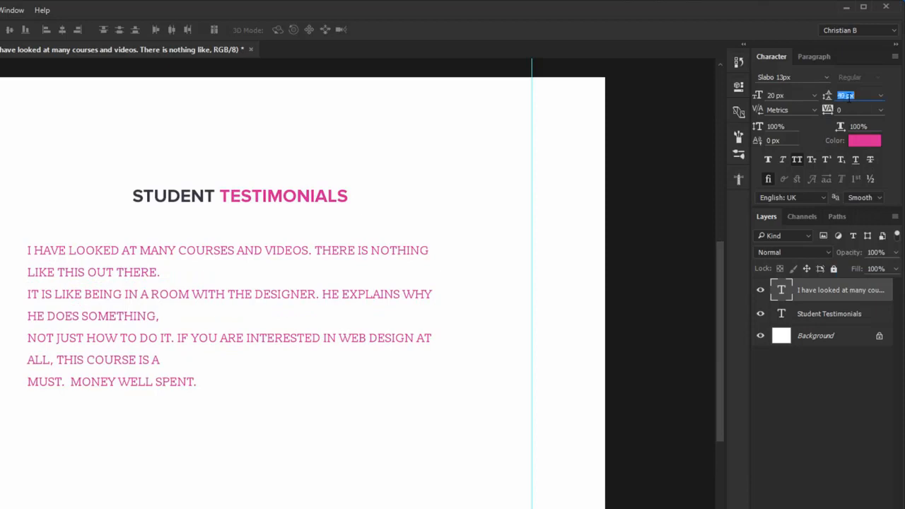
pyautogui.write('40')
pyautogui.press('Return')
# - Turn off All Caps, colour the text #343842 and centre-align it
pyautogui.click(797, 160)
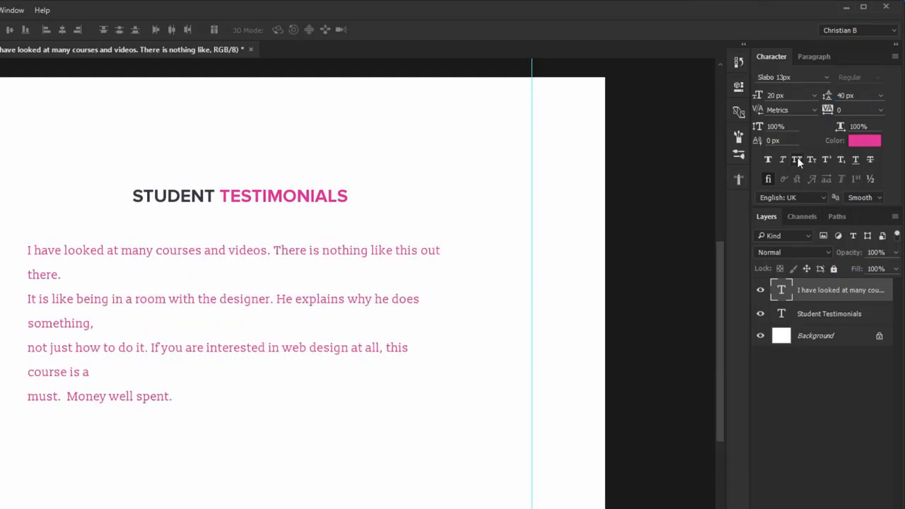
pyautogui.click(861, 141)
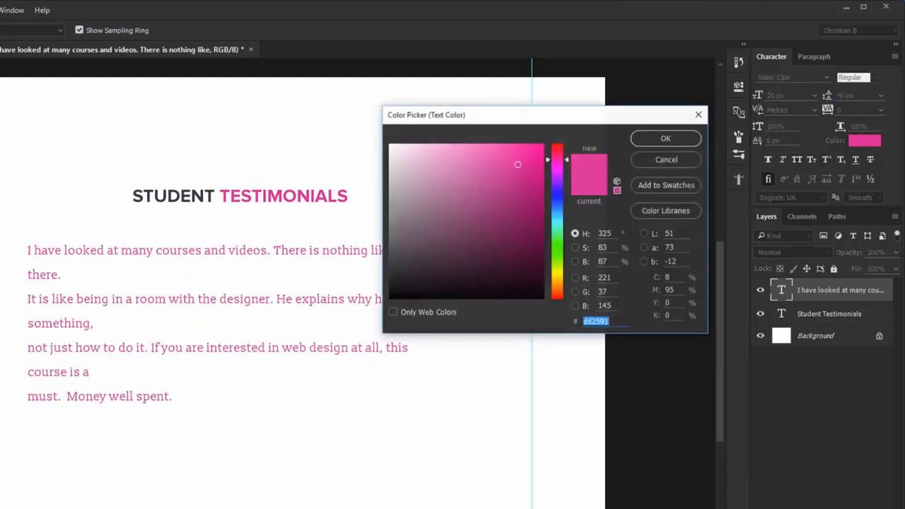
pyautogui.write('343842')
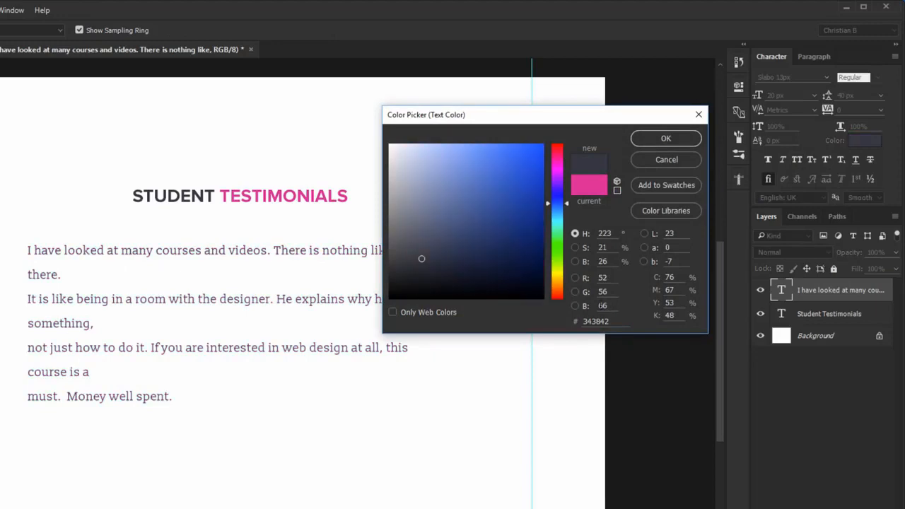
pyautogui.click(666, 138)
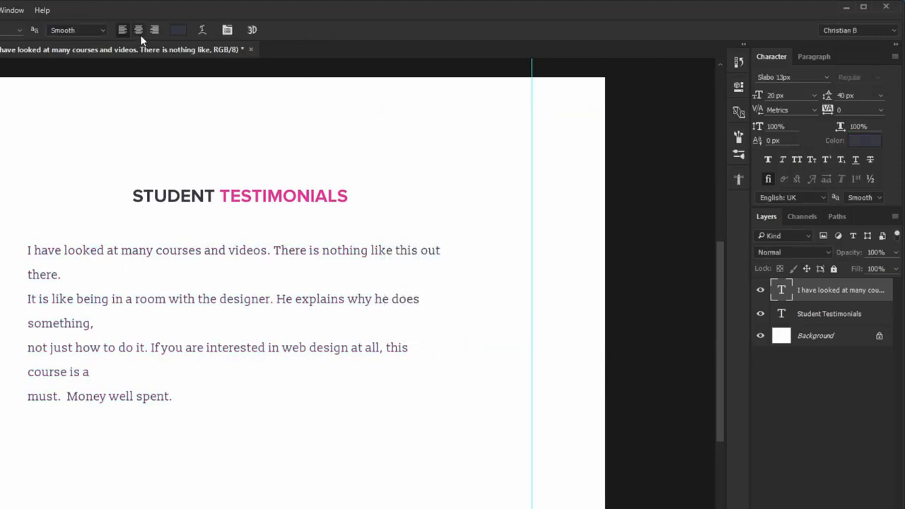
pyautogui.click(139, 32)
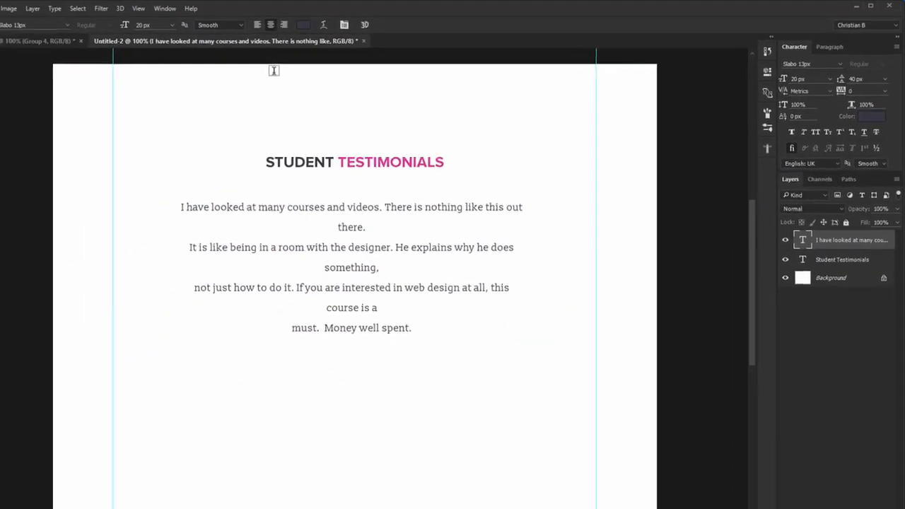
pyautogui.press('v')
# - Delete the manual line breaks so the testimonial flows as one paragraph
pyautogui.press('t')
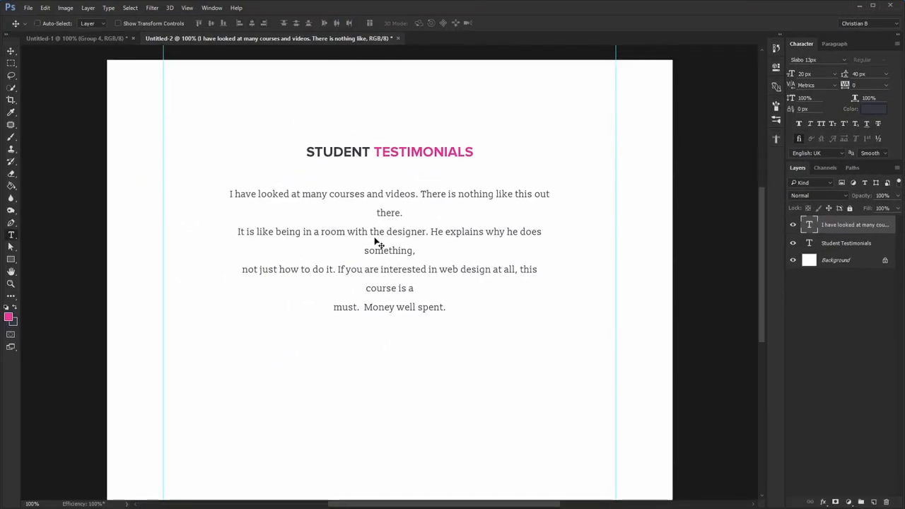
pyautogui.click(253, 231)
pyautogui.click(237, 234)
pyautogui.press('BackSpace')
pyautogui.click(238, 254)
pyautogui.press('BackSpace')
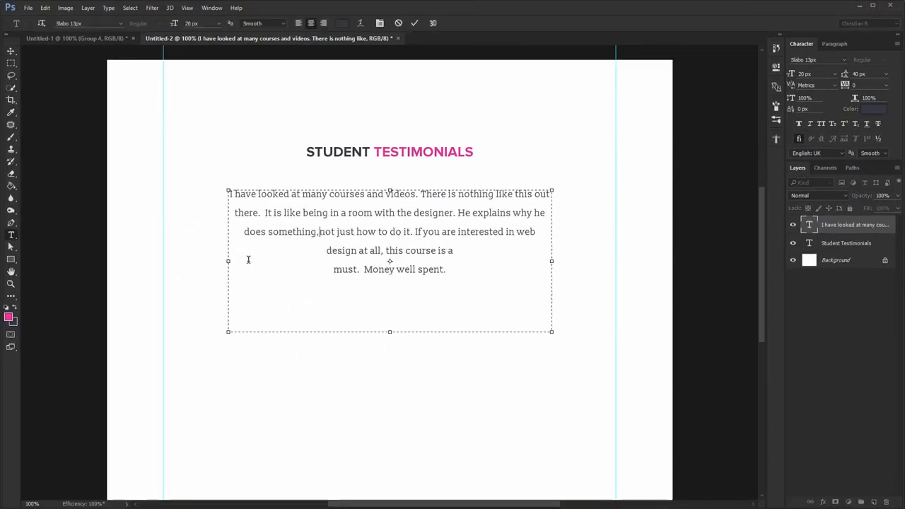
pyautogui.click(328, 251)
pyautogui.press('BackSpace')
pyautogui.press('BackSpace')
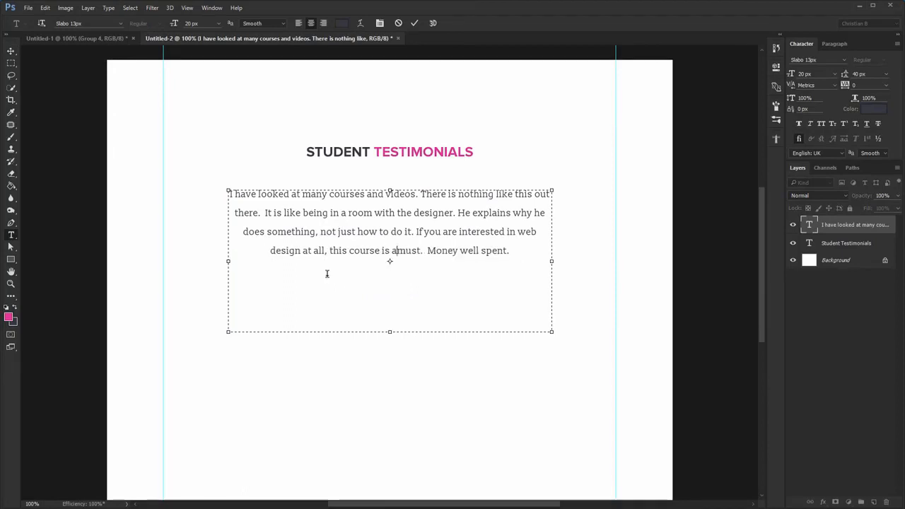
pyautogui.hotkey('ctrl', 'Return')
# - Add a quotation mark text layer in Proxima Nova
pyautogui.press('v')
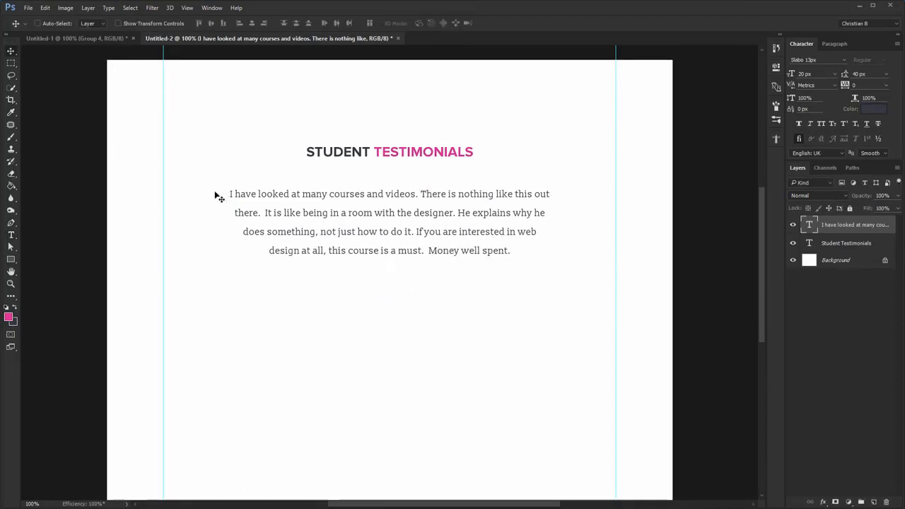
pyautogui.press('t')
pyautogui.click(171, 166)
pyautogui.write('"')
pyautogui.hotkey('ctrl', 'Return')
pyautogui.write('v')
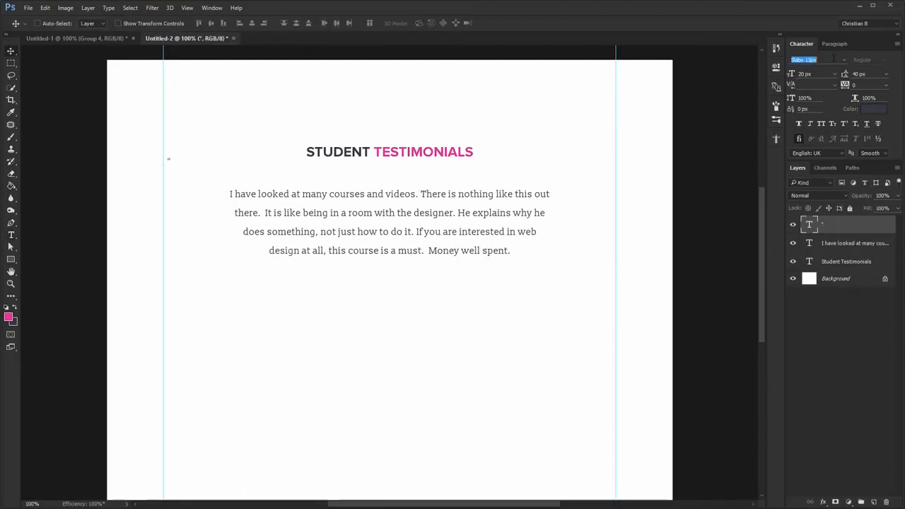
pyautogui.write('proxima')
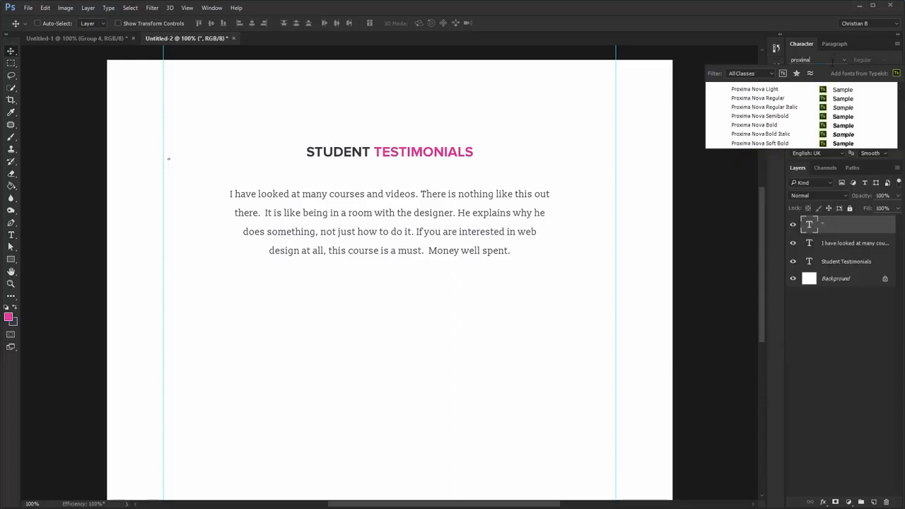
pyautogui.press('Return')
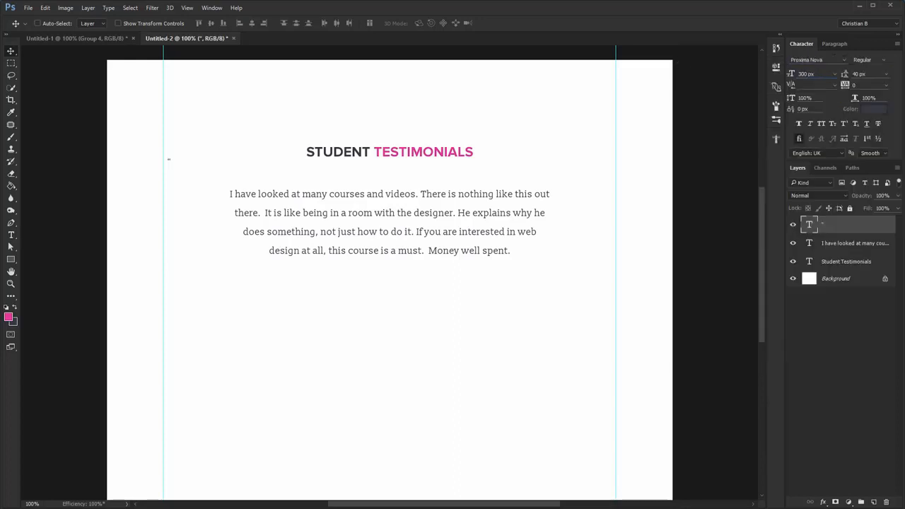
# - Colour the quote mark light grey #e9e9e9 and place it at the paragraph's top-left
pyautogui.moveTo(197, 106); pyautogui.dragTo(238, 169)
pyautogui.press('5')
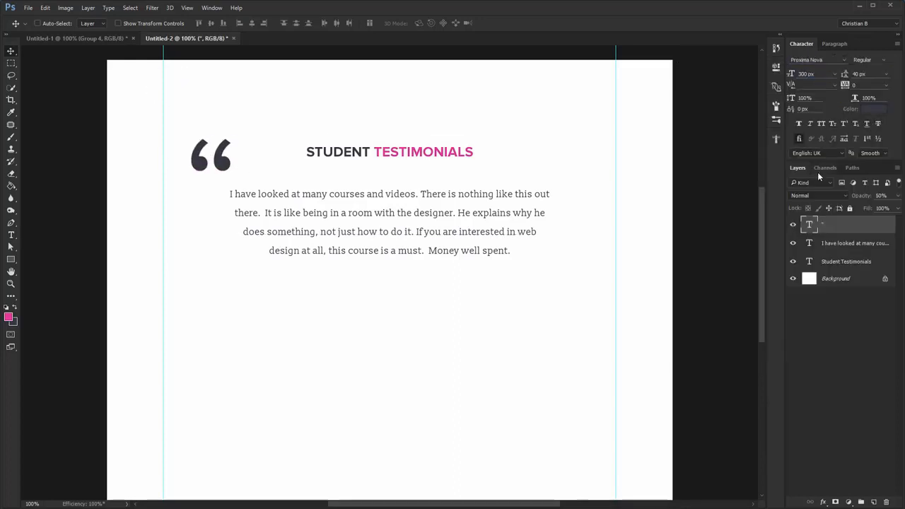
pyautogui.press('0')
pyautogui.press('5')
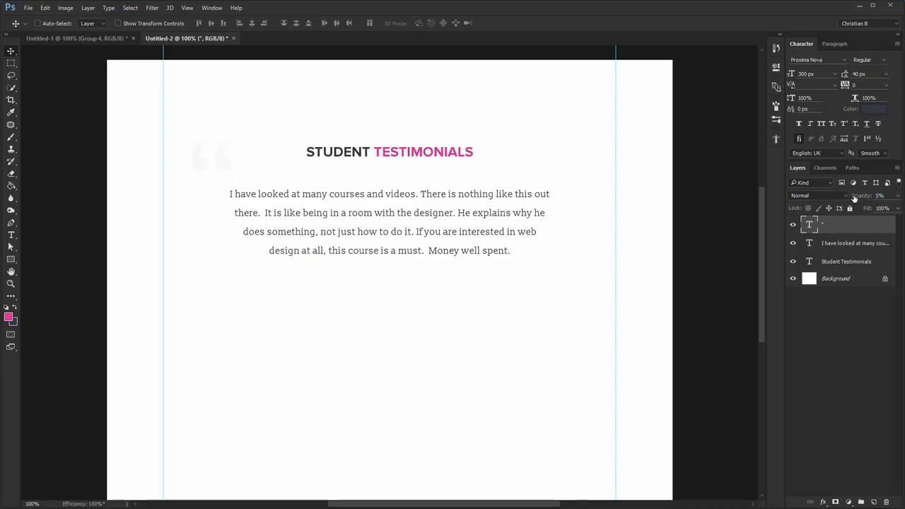
pyautogui.press('Return')
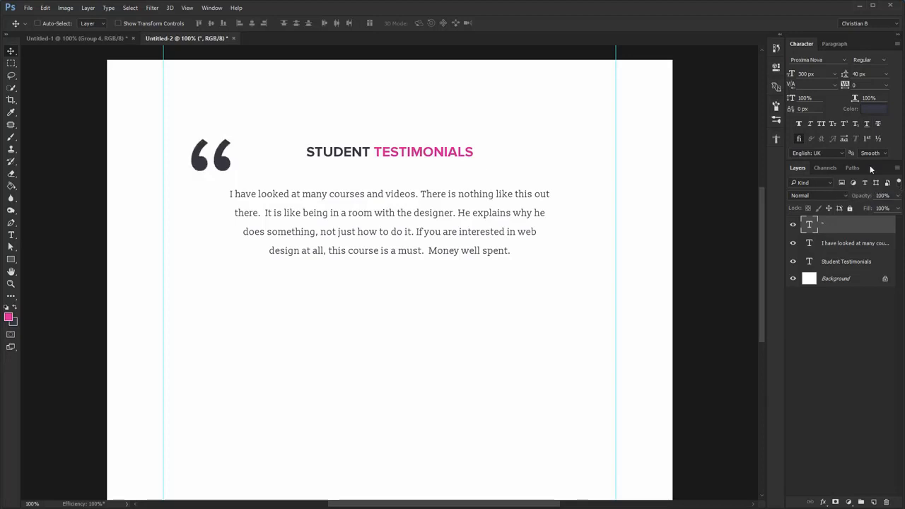
pyautogui.click(869, 113)
pyautogui.write('e9e9e9')
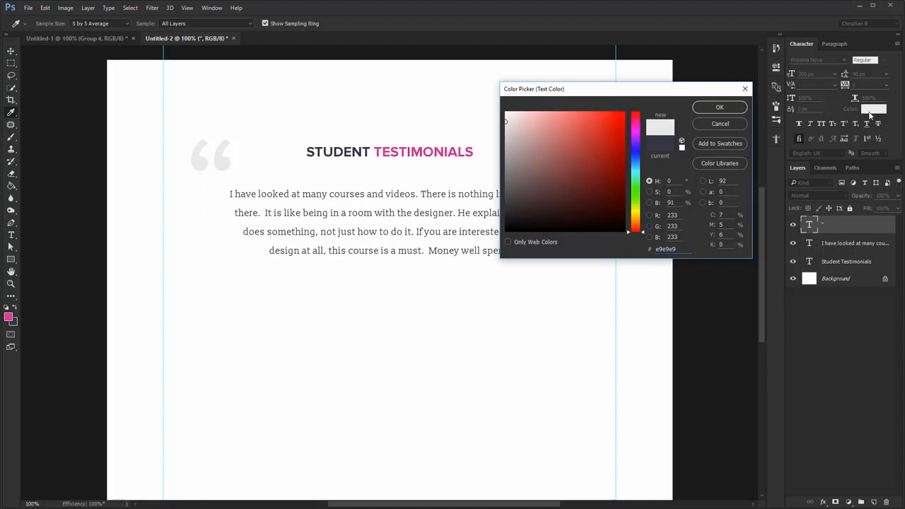
pyautogui.press('Return')
pyautogui.moveTo(203, 173); pyautogui.dragTo(181, 223)
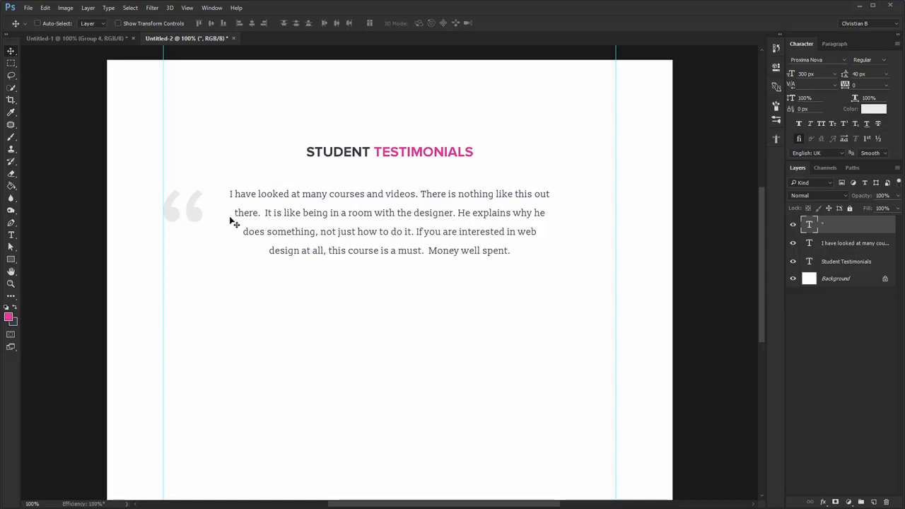
# - Duplicate the quote mark to the paragraph's right as a closing quote
pyautogui.press('ctrl')
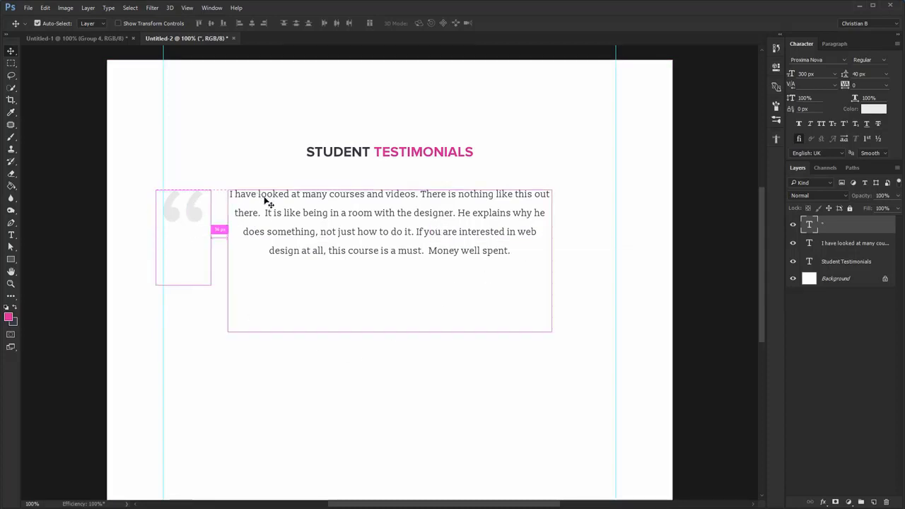
pyautogui.press('t')
pyautogui.click(525, 297)
pyautogui.moveTo(192, 206); pyautogui.dragTo(666, 264)
pyautogui.write('"')
pyautogui.press('Left')
pyautogui.press('BackSpace')
pyautogui.hotkey('ctrl', 'Return')
pyautogui.press('v')
# - Fine-tune the closing quote's position while zoomed in, then return to 100% view
pyautogui.press('z')
pyautogui.press('v')
pyautogui.press('Left')
pyautogui.press('Right')
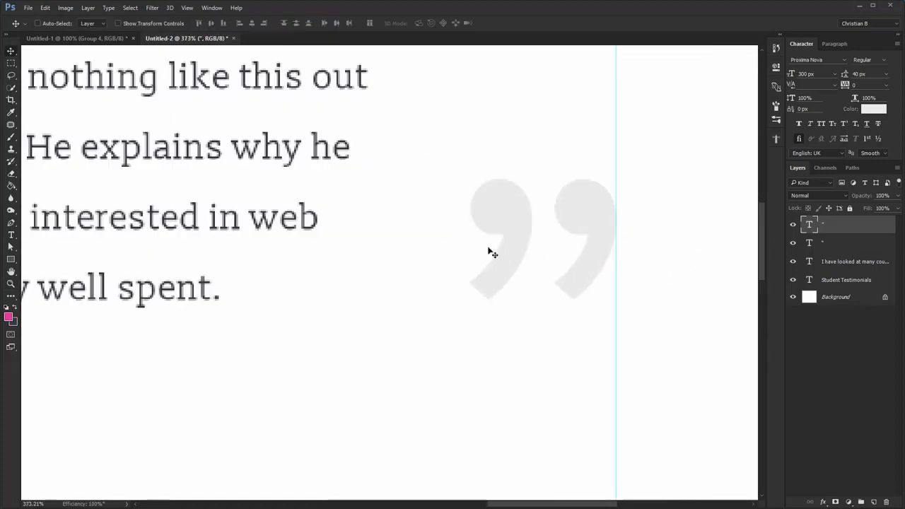
pyautogui.hotkey('ctrl', '1')
pyautogui.moveTo(303, 245); pyautogui.dragTo(436, 218)
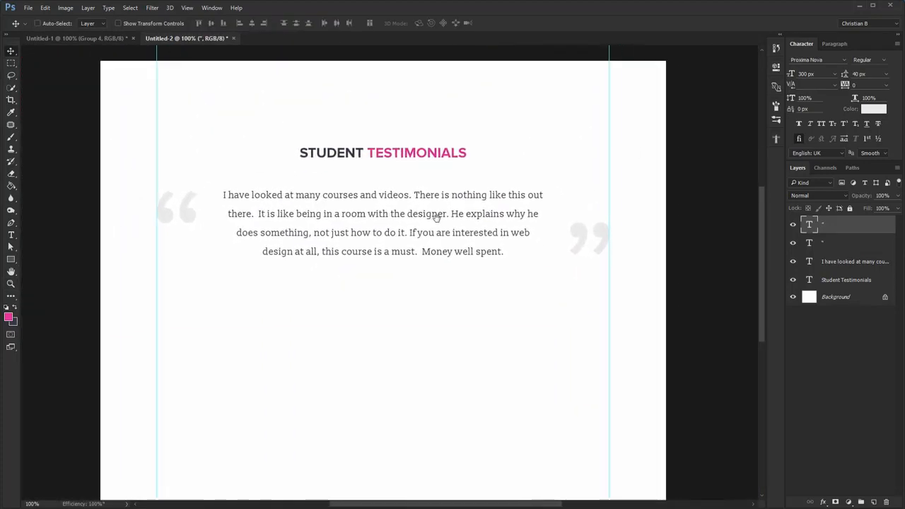
# - Resize the paragraph's text box so lines rewrap, and recentre it horizontally
pyautogui.press('t')
pyautogui.click(437, 221)
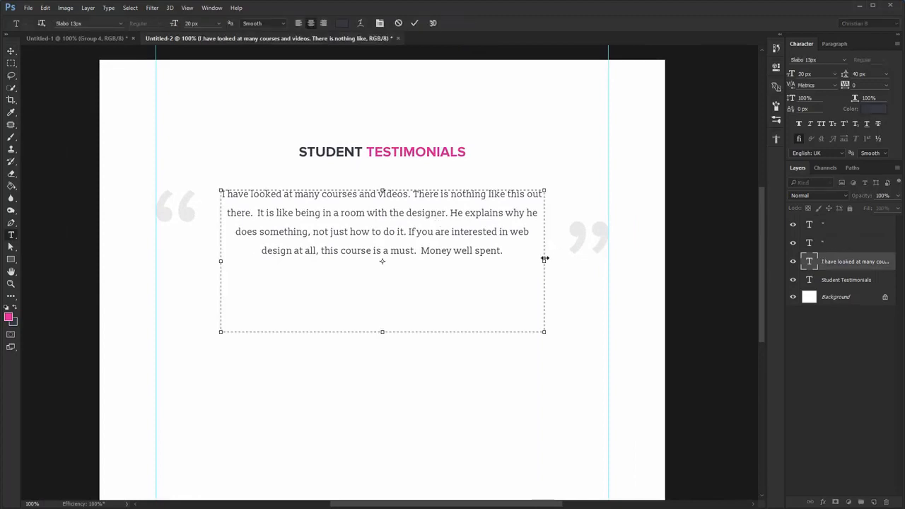
pyautogui.moveTo(544, 259)
pyautogui.mouseDown()
pyautogui.moveTo(556, 259)
pyautogui.moveTo(529, 260)
pyautogui.mouseUp()
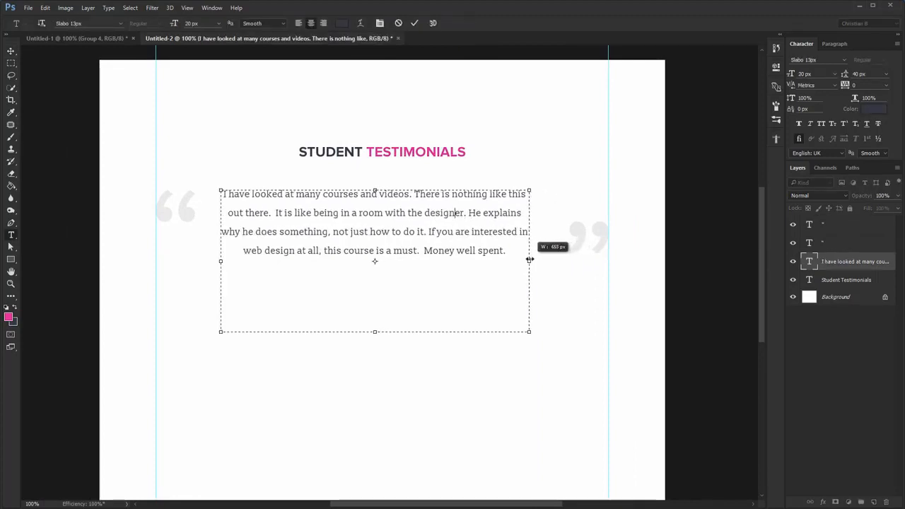
pyautogui.hotkey('ctrl', 'Return')
pyautogui.press('v')
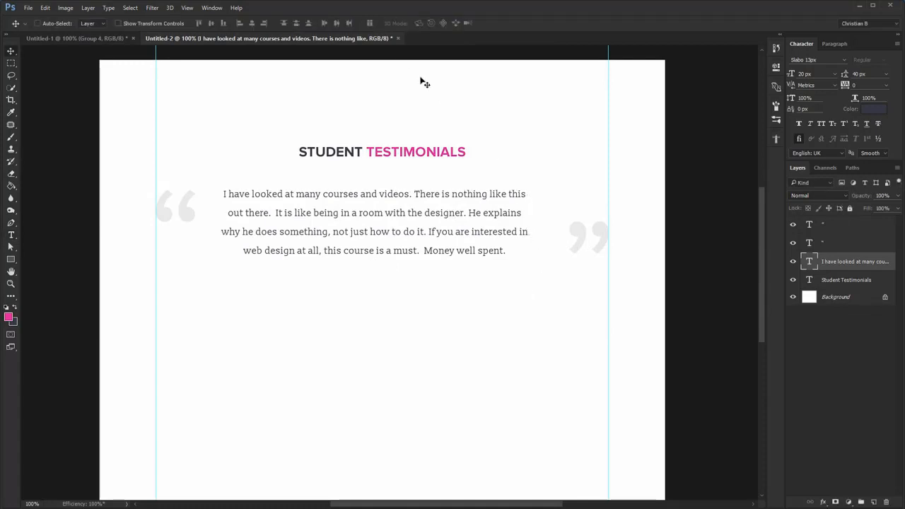
pyautogui.hotkey('ctrl', 'a')
pyautogui.click(252, 24)
pyautogui.hotkey('ctrl', 'd')
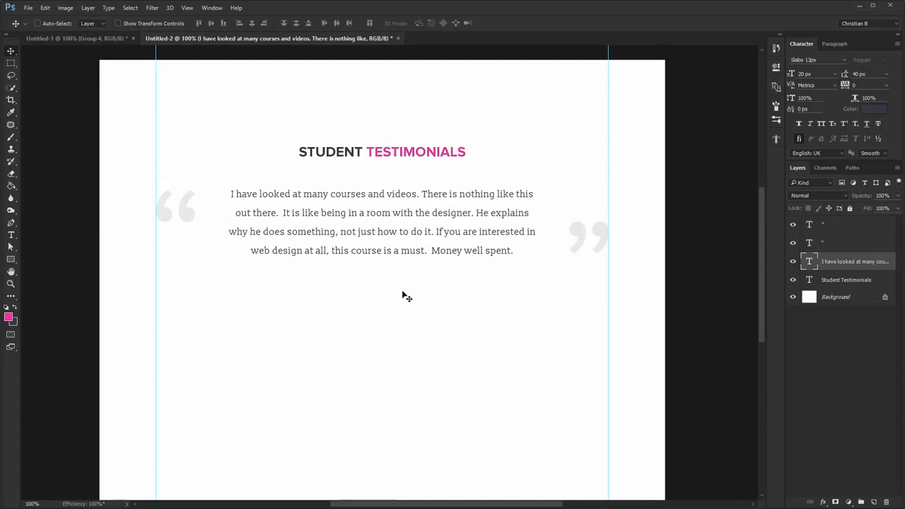
# - Draw a small circle below the testimonial paragraph
pyautogui.click(15, 261)
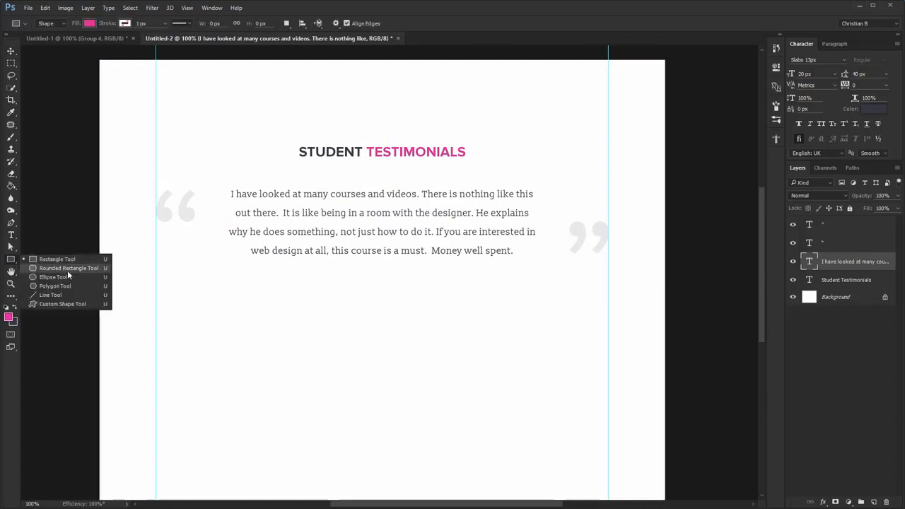
pyautogui.click(68, 275)
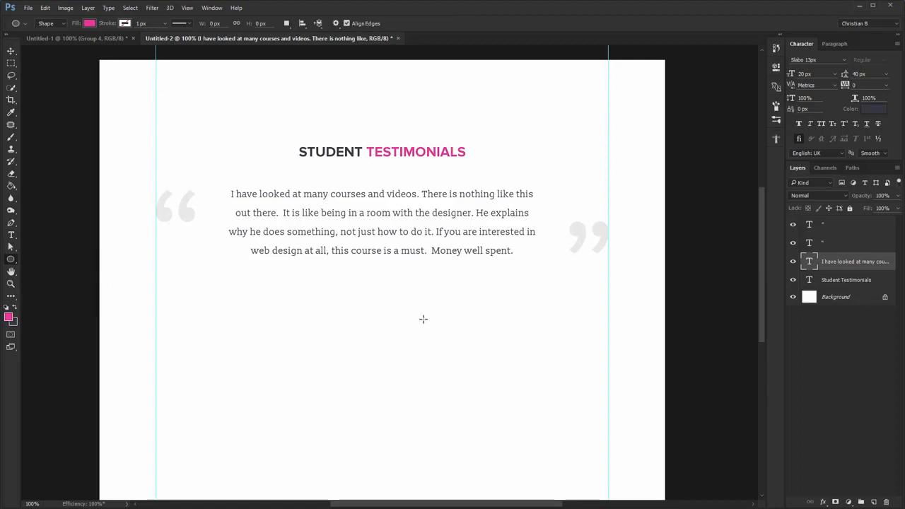
pyautogui.moveTo(352, 282); pyautogui.dragTo(386, 297)
pyautogui.press('v')
# - Place the man's photo, clip it into the circle and scale it down to fit
pyautogui.hotkey('alt', 'Tab')
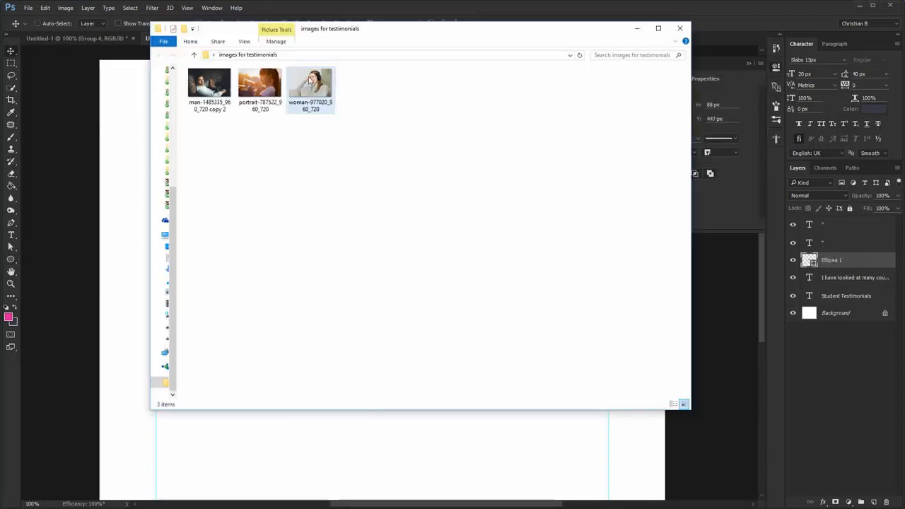
pyautogui.moveTo(223, 97); pyautogui.dragTo(388, 406)
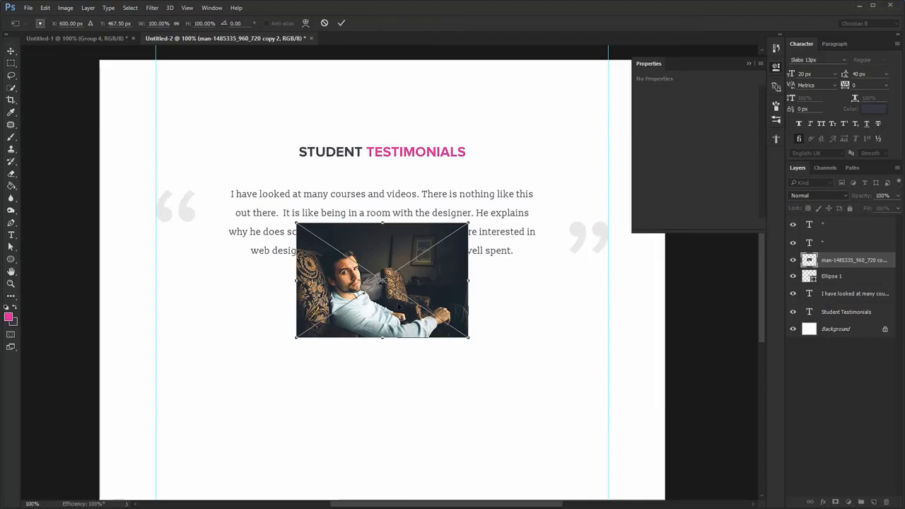
pyautogui.moveTo(398, 307); pyautogui.dragTo(409, 323)
pyautogui.press('Return')
pyautogui.hotkey('ctrl', 'alt', 'g')
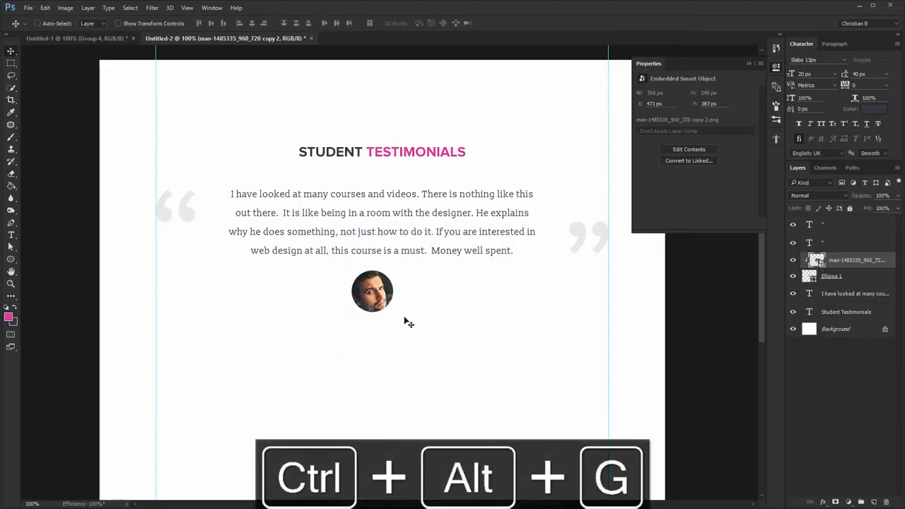
pyautogui.hotkey('ctrl', 't')
pyautogui.moveTo(496, 354); pyautogui.dragTo(414, 308)
pyautogui.press('Return')
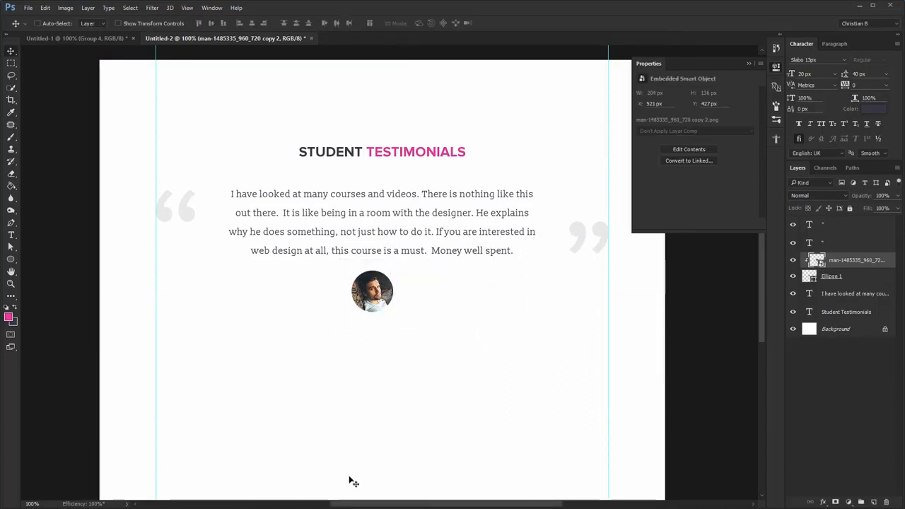
# - Select the second author's name and title line in the notes
pyautogui.hotkey('alt', 'Tab')
pyautogui.click(520, 184)
pyautogui.moveTo(616, 231); pyautogui.dragTo(456, 229)
# - Paste the author's name and job title as left-aligned text to the right of the portrait
pyautogui.click(350, 321)
pyautogui.press('t')
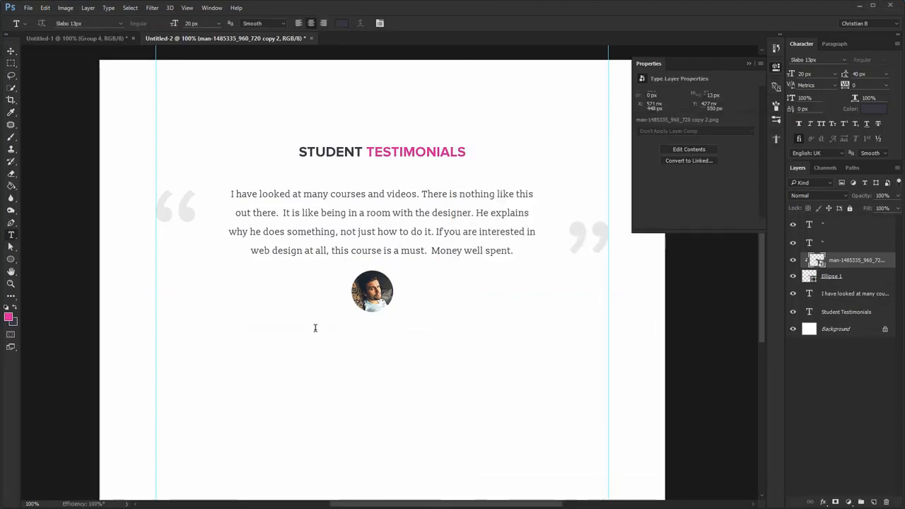
pyautogui.click(311, 324)
pyautogui.write('Michael Smith Chief editor at Facebook.com')
pyautogui.hotkey('ctrl', 'Return')
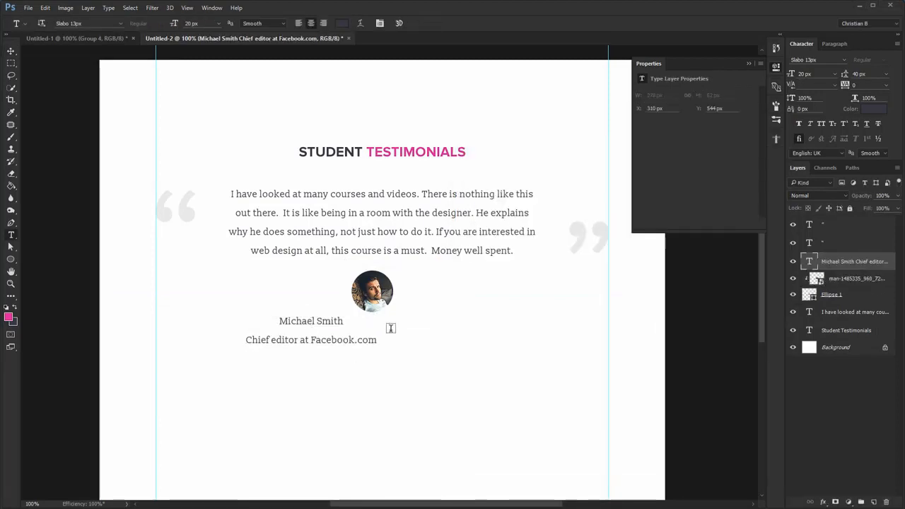
pyautogui.click(299, 24)
pyautogui.press('v')
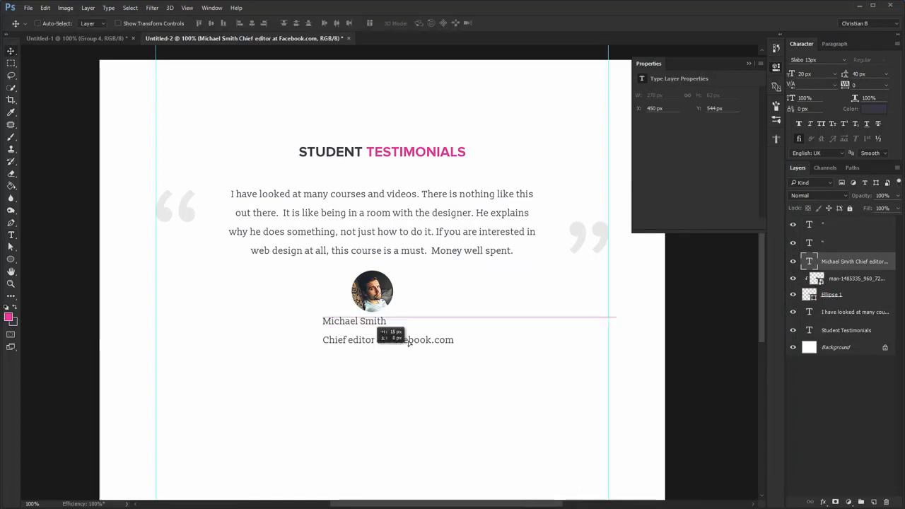
pyautogui.moveTo(356, 357); pyautogui.dragTo(576, 302)
# - Color Facebook.com in the title line pink
pyautogui.press('t')
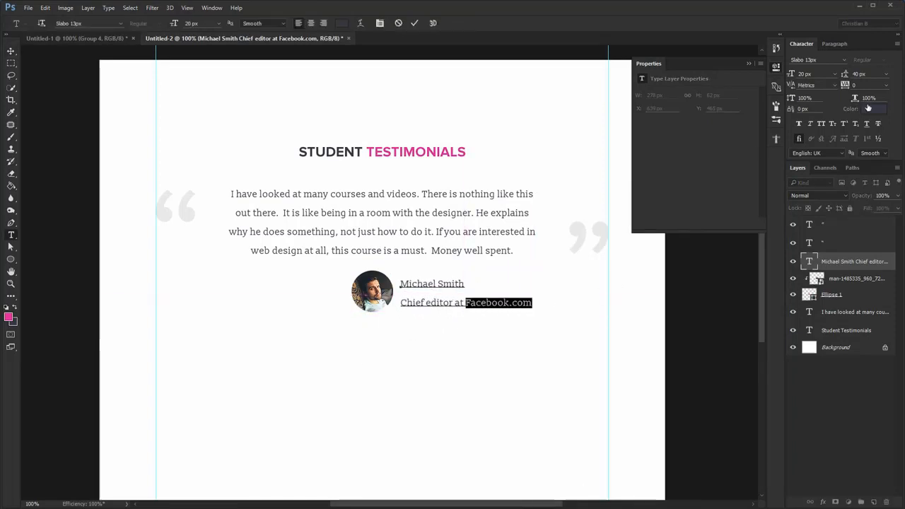
pyautogui.click(341, 23)
pyautogui.click(8, 318)
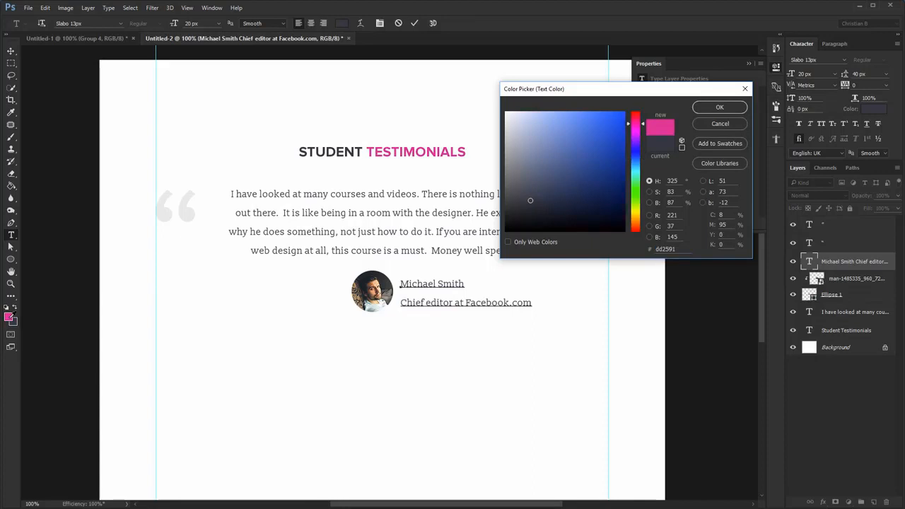
pyautogui.click(719, 107)
# - Set the author's name in Proxima Nova Bold with 24 px line spacing
pyautogui.moveTo(400, 283); pyautogui.dragTo(469, 285)
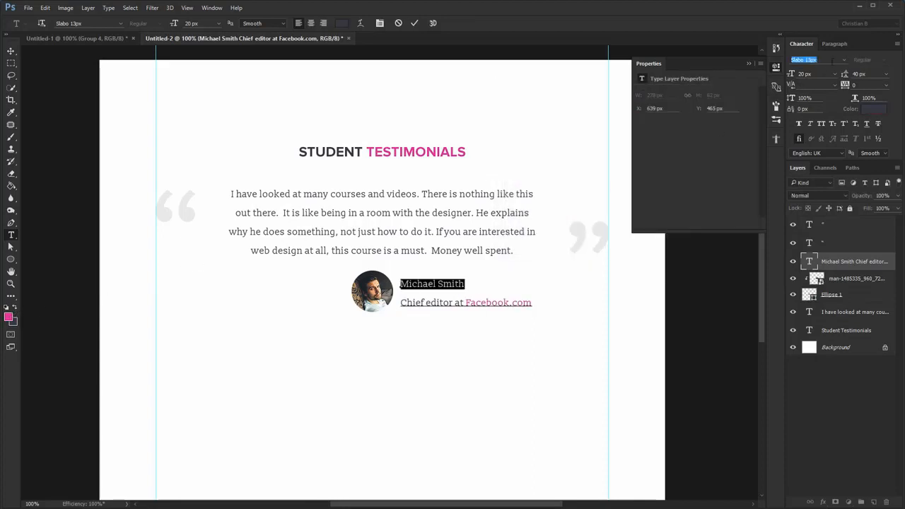
pyautogui.write('proxim')
pyautogui.click(792, 125)
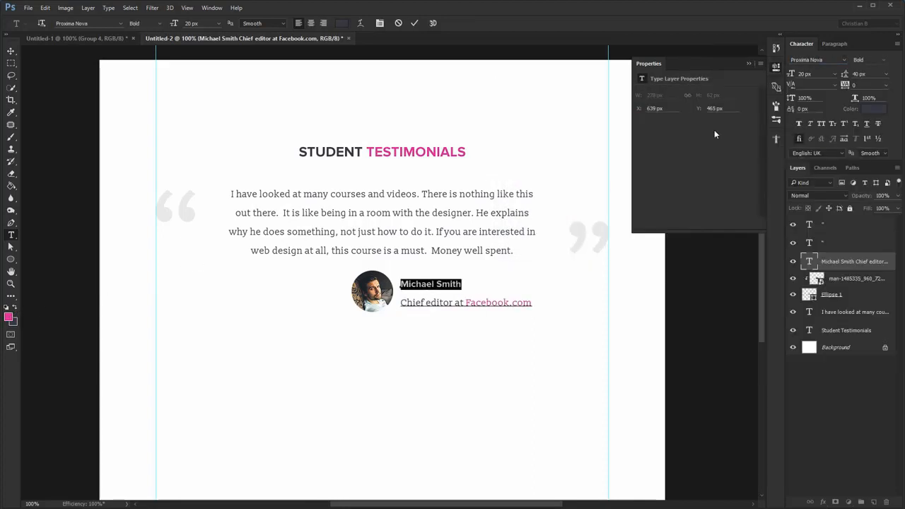
pyautogui.hotkey('ctrl', 'Return')
pyautogui.click(871, 74)
pyautogui.write('24')
pyautogui.press('Return')
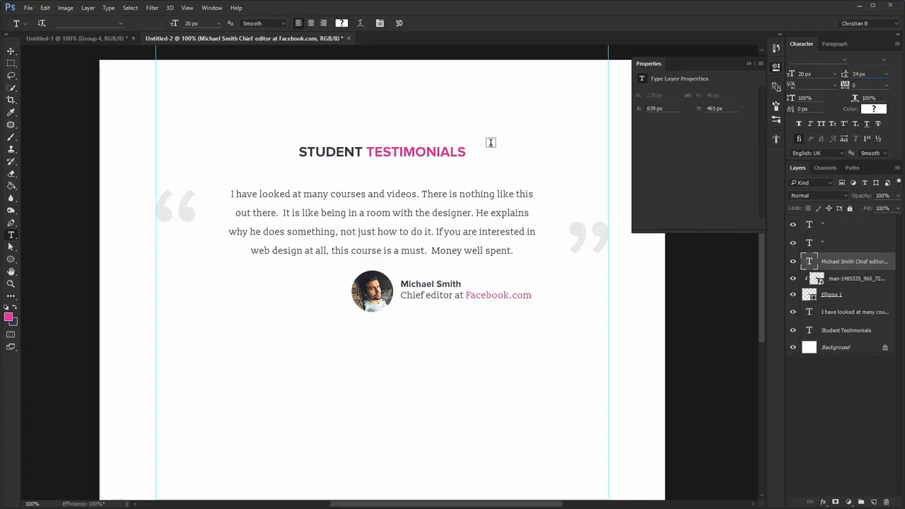
# - Set the whole author text to Proxima Nova Regular at 14 px
pyautogui.click(471, 289)
pyautogui.hotkey('ctrl', 'a')
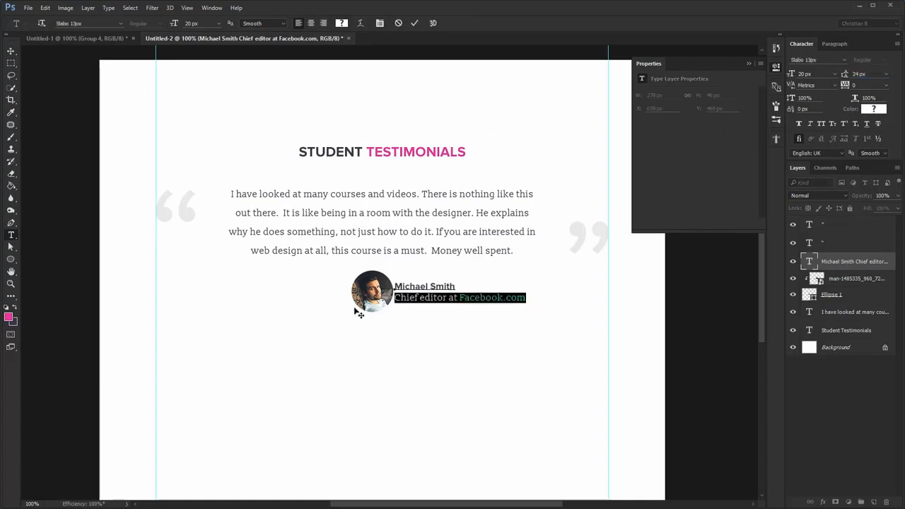
pyautogui.click(814, 59)
pyautogui.write('proxim')
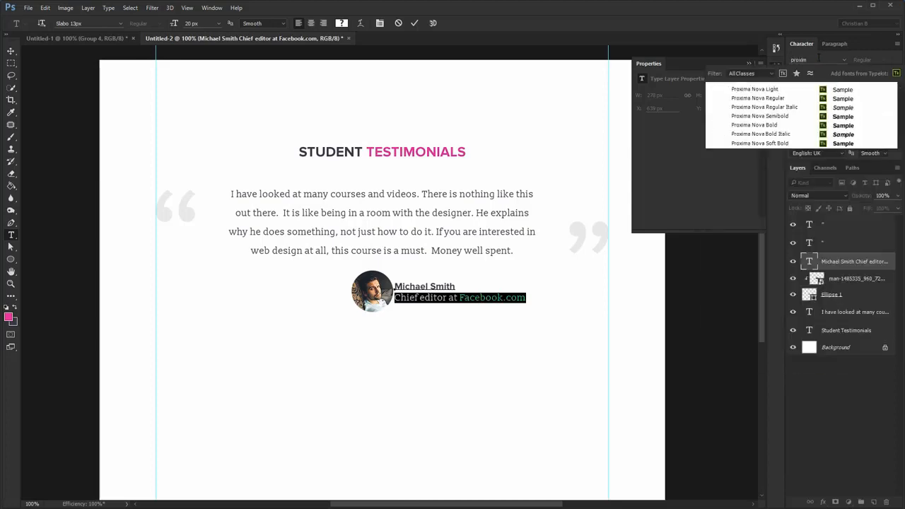
pyautogui.click(783, 98)
pyautogui.click(793, 75)
pyautogui.write('14')
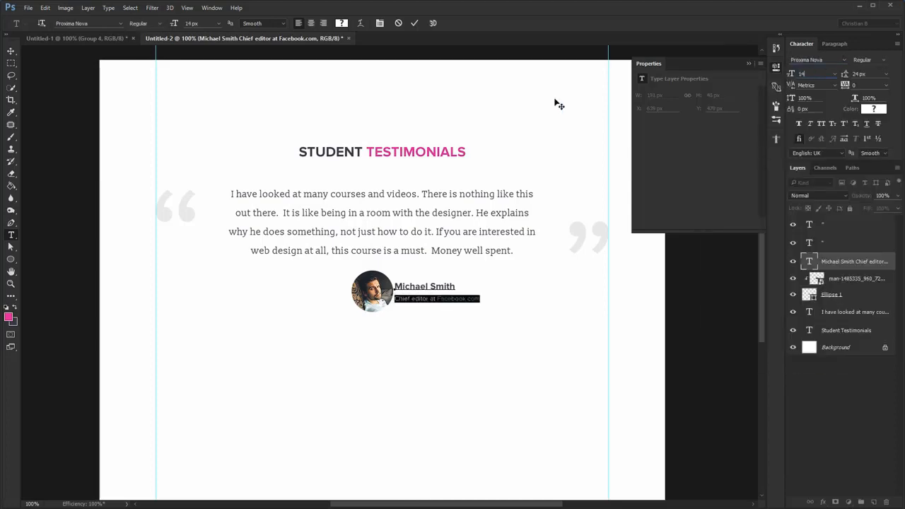
pyautogui.press('Return')
pyautogui.hotkey('ctrl', 'Return')
# - Shift the author text right, make it dark and reapply pink to Facebook.com
pyautogui.press('z')
pyautogui.moveTo(471, 279); pyautogui.dragTo(503, 292)
pyautogui.press('v')
pyautogui.moveTo(396, 306); pyautogui.dragTo(424, 304)
pyautogui.press('t')
pyautogui.click(395, 320)
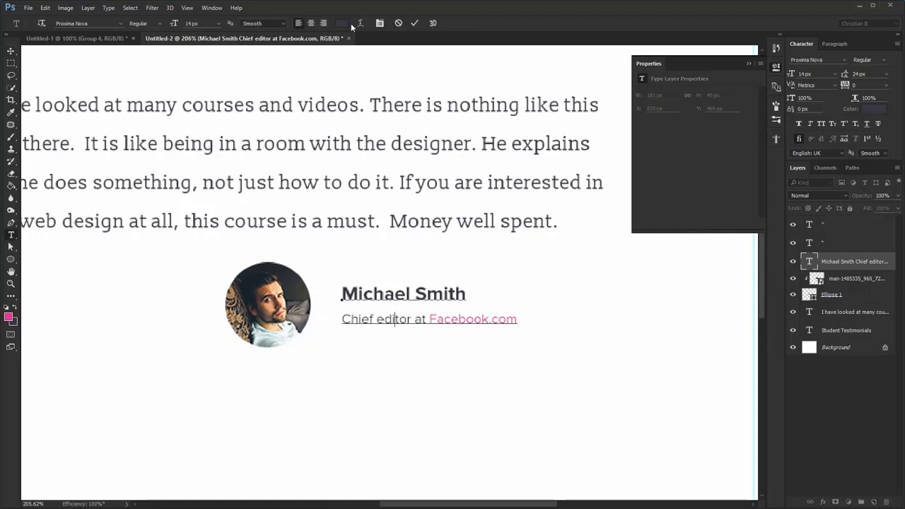
pyautogui.click(344, 23)
pyautogui.click(702, 110)
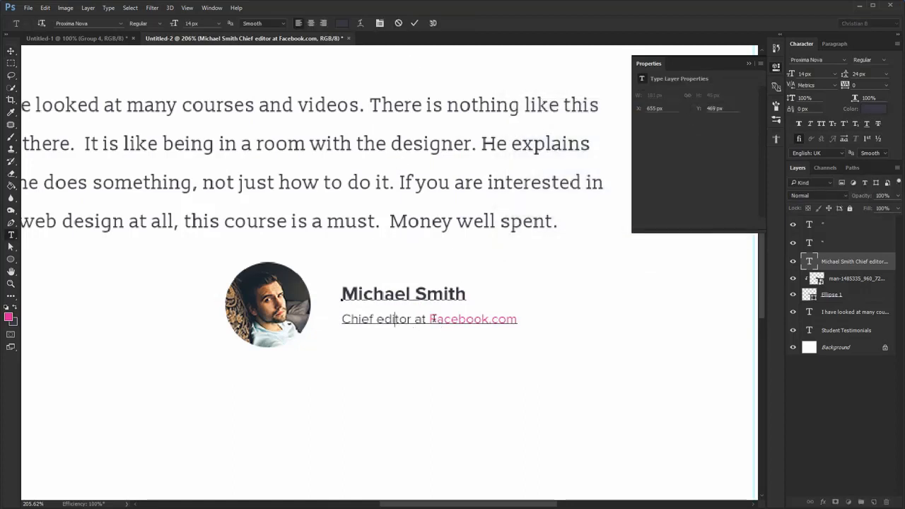
pyautogui.moveTo(428, 319); pyautogui.dragTo(558, 320)
pyautogui.click(342, 23)
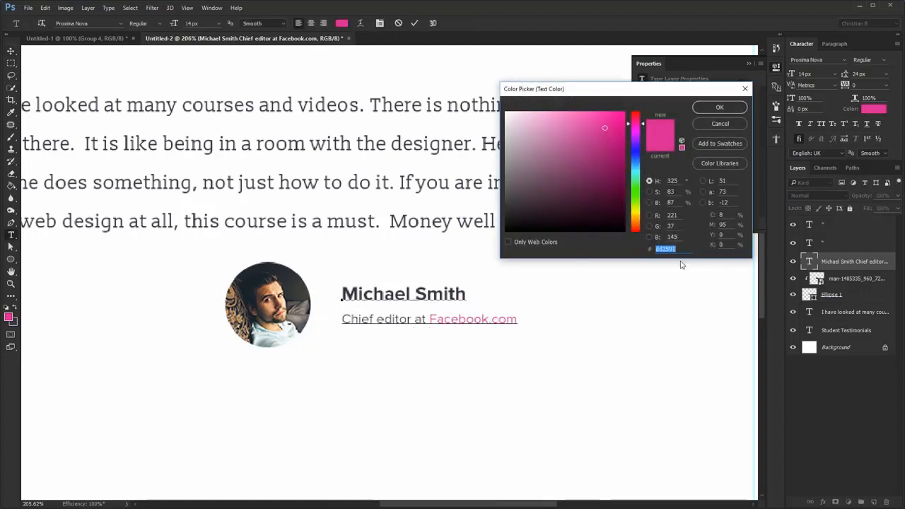
pyautogui.click(704, 109)
pyautogui.hotkey('ctrl', 'Return')
# - Space the author text evenly beside the circle and group portrait, circle and text
pyautogui.press('v')
pyautogui.moveTo(305, 301); pyautogui.dragTo(298, 302)
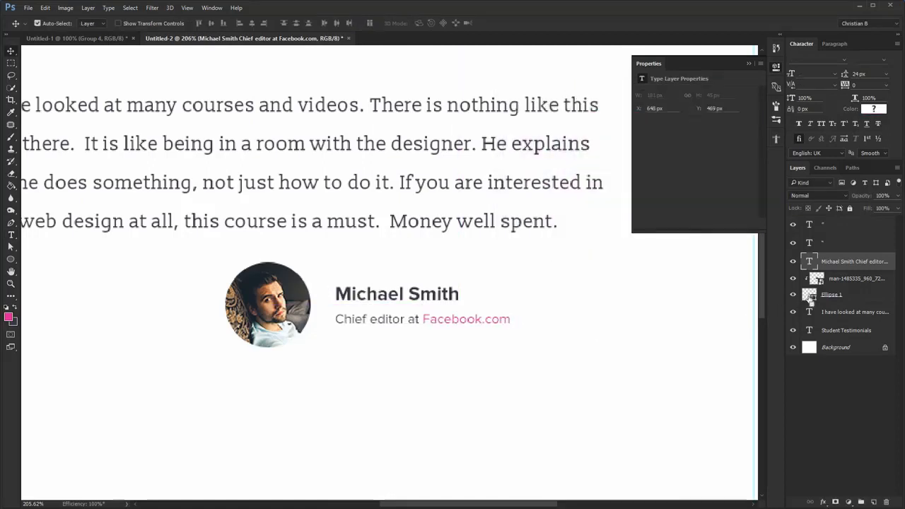
pyautogui.keyDown('ctrl'); pyautogui.click(810, 298); pyautogui.keyUp('ctrl')
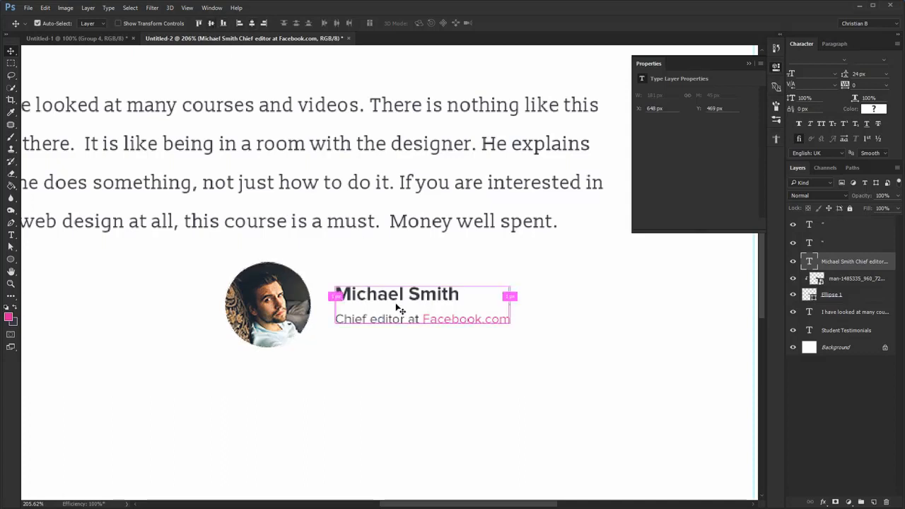
pyautogui.moveTo(377, 307); pyautogui.dragTo(354, 308)
pyautogui.hotkey('shift', 'Right')
pyautogui.hotkey('shift', 'Right')
pyautogui.hotkey('shift', 'Right')
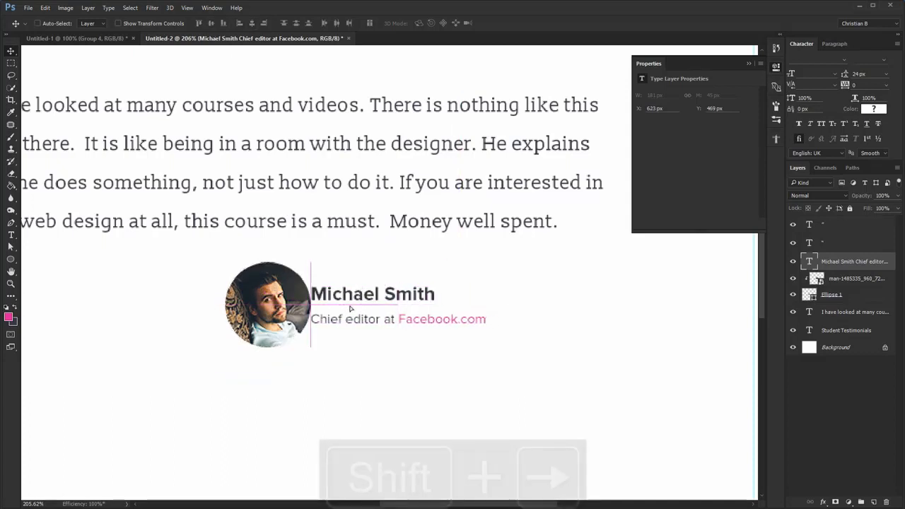
pyautogui.hotkey('ctrl', '1')
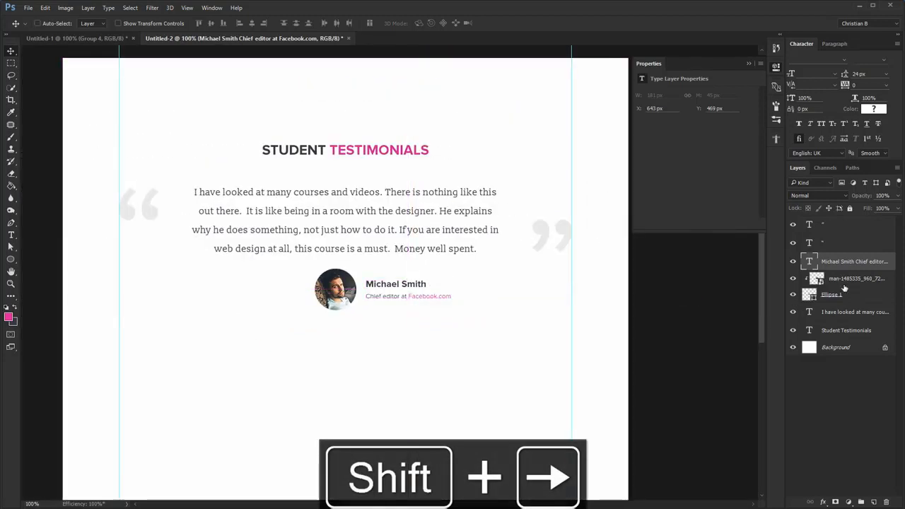
pyautogui.hotkey('ctrl', 'g')
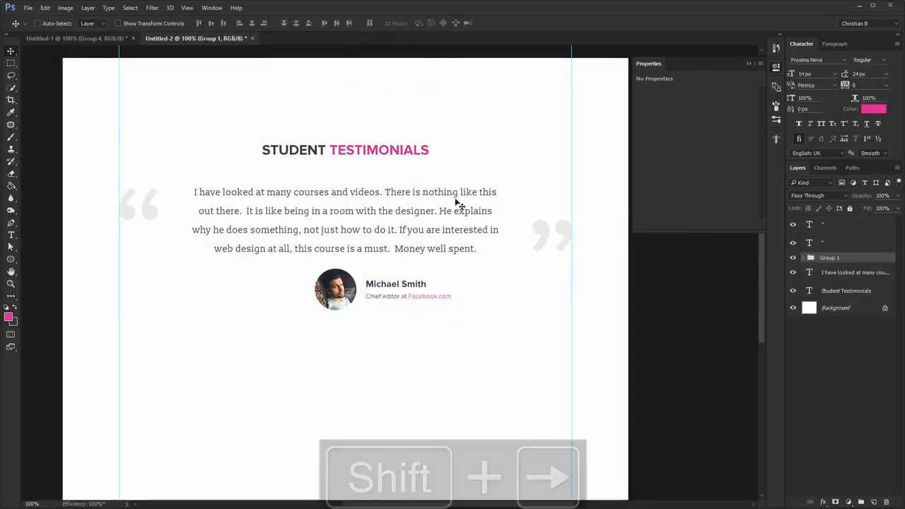
# - Centre the author group and duplicate it left and right, aligned to the guides
pyautogui.hotkey('ctrl', 'a')
pyautogui.click(251, 23)
pyautogui.hotkey('ctrl', 'd')
pyautogui.moveTo(304, 290); pyautogui.dragTo(202, 283)
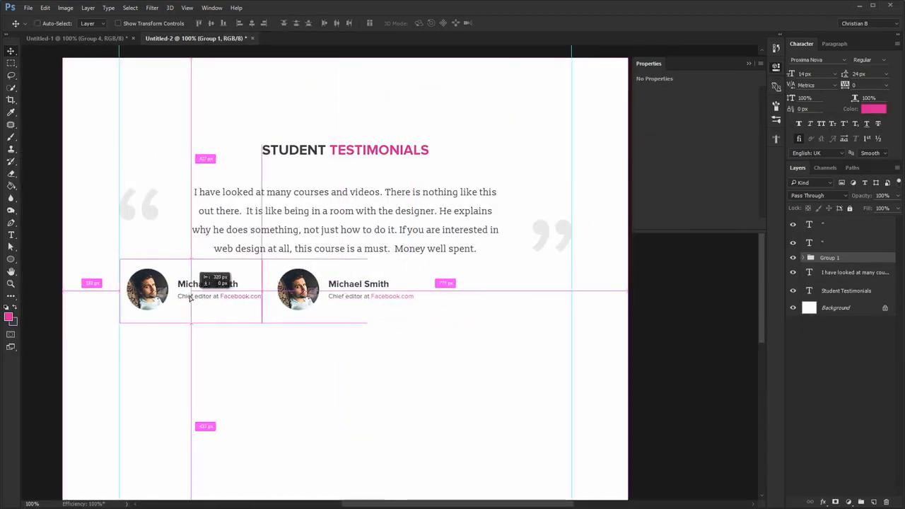
pyautogui.hotkey('ctrl', '+')
pyautogui.hotkey('ctrl', '+')
pyautogui.hotkey('ctrl', '1')
pyautogui.moveTo(244, 258); pyautogui.dragTo(562, 258)
pyautogui.scroll(6, 586, 274)
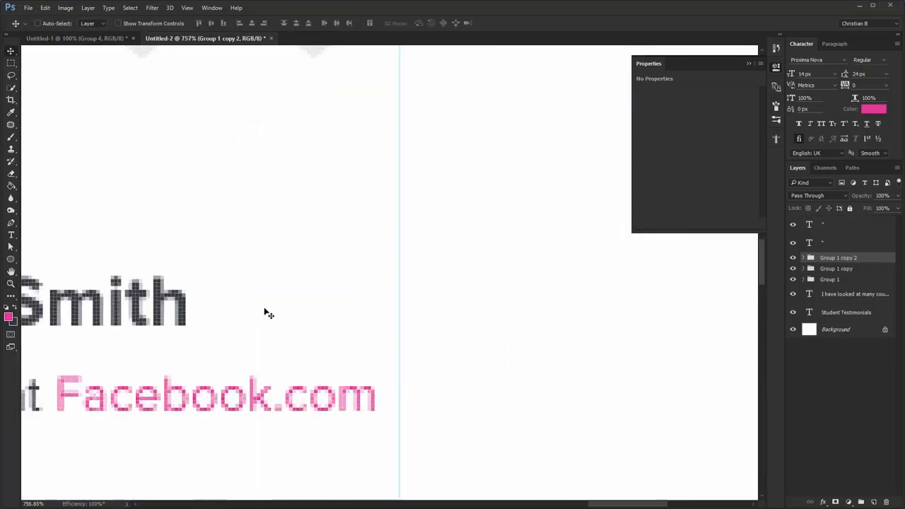
pyautogui.moveTo(264, 311); pyautogui.dragTo(289, 311)
pyautogui.hotkey('ctrl', '1')
pyautogui.moveTo(208, 276); pyautogui.dragTo(397, 317)
# - Place a portrait photo, clip it into the left circle and scale it to fit
pyautogui.moveTo(282, 354); pyautogui.dragTo(243, 302)
pyautogui.keyDown('ctrl'); pyautogui.click(115, 273); pyautogui.keyUp('ctrl')
pyautogui.hotkey('alt', 'Tab')
pyautogui.moveTo(209, 90); pyautogui.dragTo(321, 272)
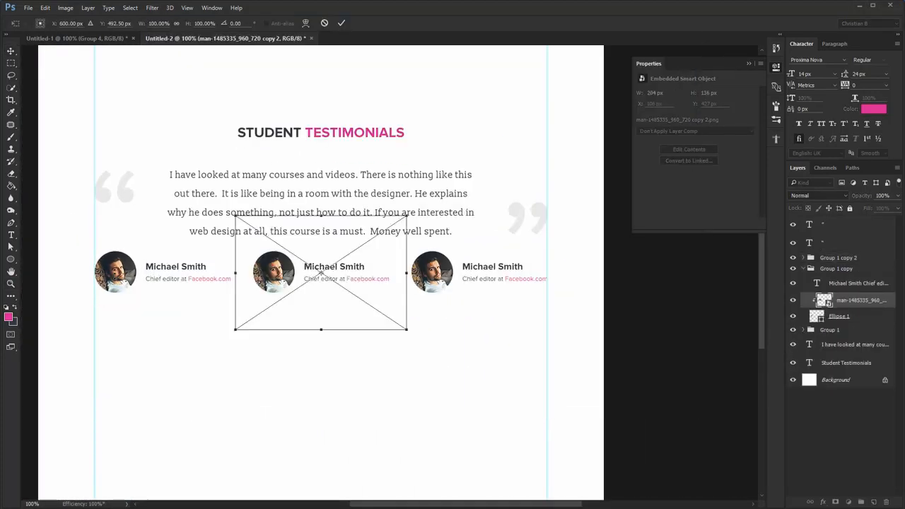
pyautogui.press('Return')
pyautogui.moveTo(400, 285); pyautogui.dragTo(192, 299)
pyautogui.hotkey('ctrl', 'alt', 'g')
pyautogui.hotkey('ctrl', 't')
pyautogui.moveTo(190, 342); pyautogui.dragTo(140, 309)
pyautogui.moveTo(120, 308); pyautogui.dragTo(126, 288)
pyautogui.press('Return')
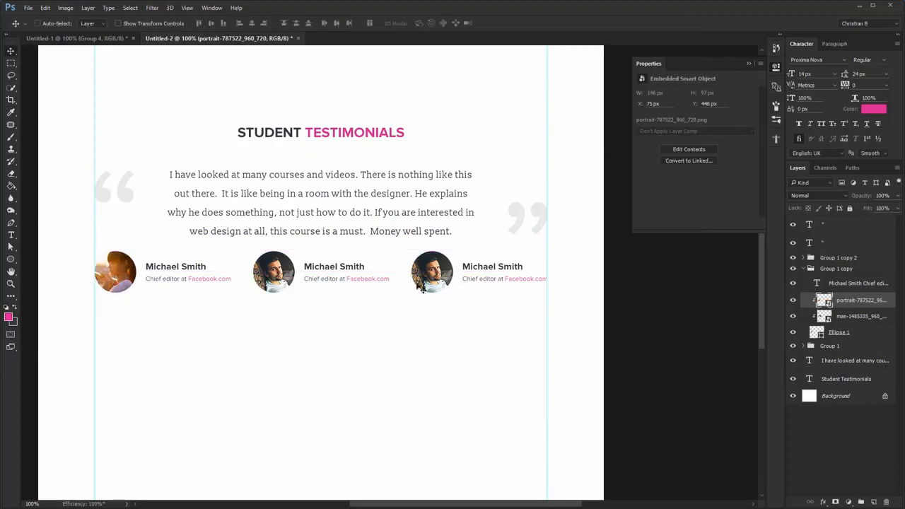
# - Place the woman's photo, clip it into the right circle and shrink it to fit
pyautogui.keyDown('ctrl'); pyautogui.click(426, 285); pyautogui.keyUp('ctrl')
pyautogui.hotkey('alt', 'Tab')
pyautogui.moveTo(311, 89); pyautogui.dragTo(401, 399)
pyautogui.press('Return')
pyautogui.moveTo(297, 353); pyautogui.dragTo(379, 369)
pyautogui.hotkey('ctrl', 'alt', 'g')
pyautogui.hotkey('ctrl', 't')
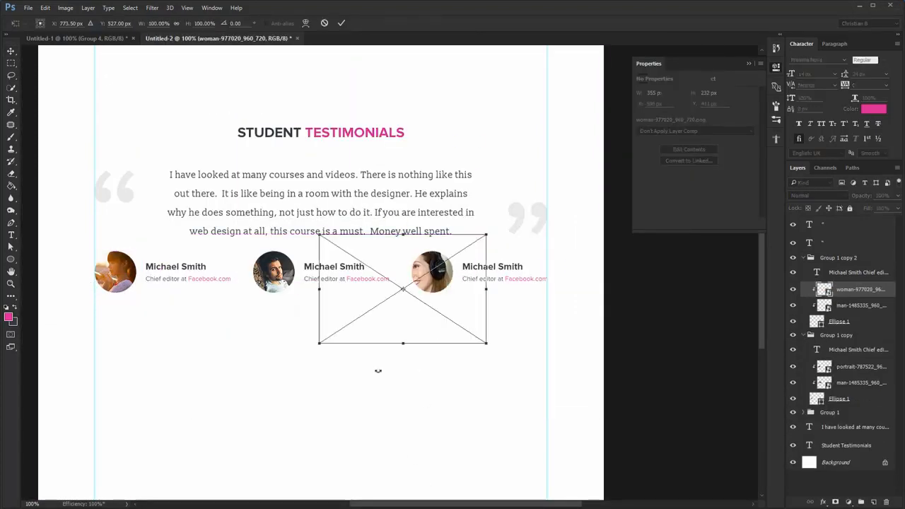
pyautogui.moveTo(318, 343); pyautogui.dragTo(416, 297)
pyautogui.press('Return')
# - Replace the left block's name with the first author's name from the notes
pyautogui.hotkey('alt', 'Tab')
pyautogui.click(549, 253)
pyautogui.hotkey('alt', 'Tab')
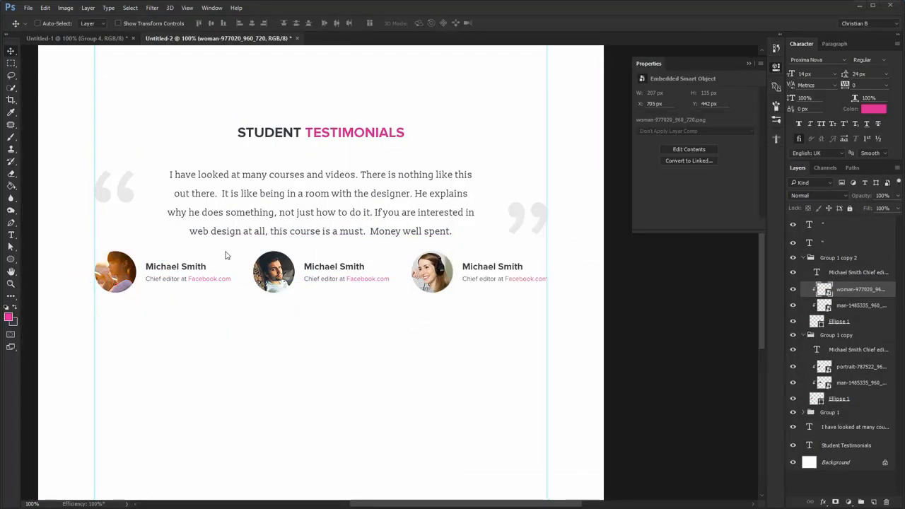
pyautogui.press('t')
pyautogui.moveTo(206, 266); pyautogui.dragTo(145, 266)
pyautogui.write('Angela Miller')
pyautogui.hotkey('ctrl', 'Return')
# - Paste the third author's name into the right block and remove stray line breaks
pyautogui.hotkey('alt', 'Tab')
pyautogui.click(554, 194)
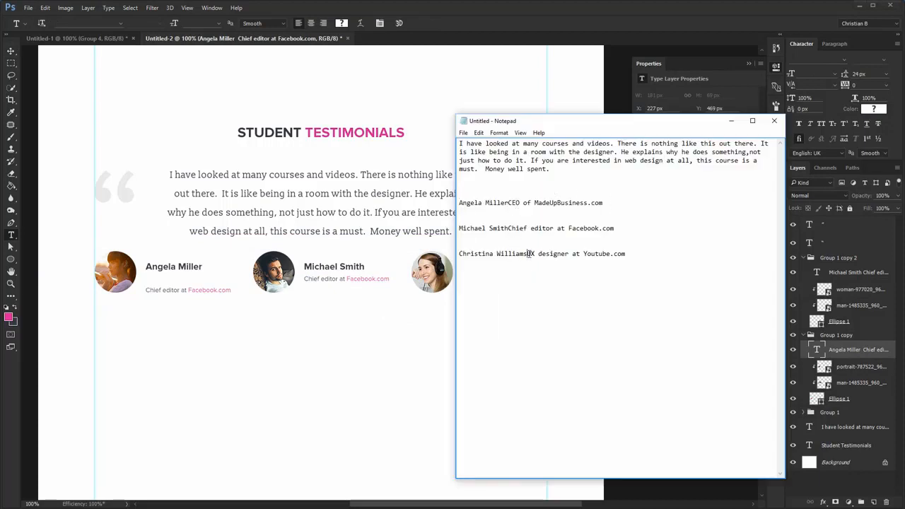
pyautogui.hotkey('ctrl', 'c')
pyautogui.hotkey('alt', 'Tab')
pyautogui.moveTo(528, 253); pyautogui.dragTo(461, 267)
pyautogui.hotkey('ctrl', 'v')
pyautogui.press('BackSpace')
pyautogui.hotkey('ctrl', 'Return')
pyautogui.click(146, 289)
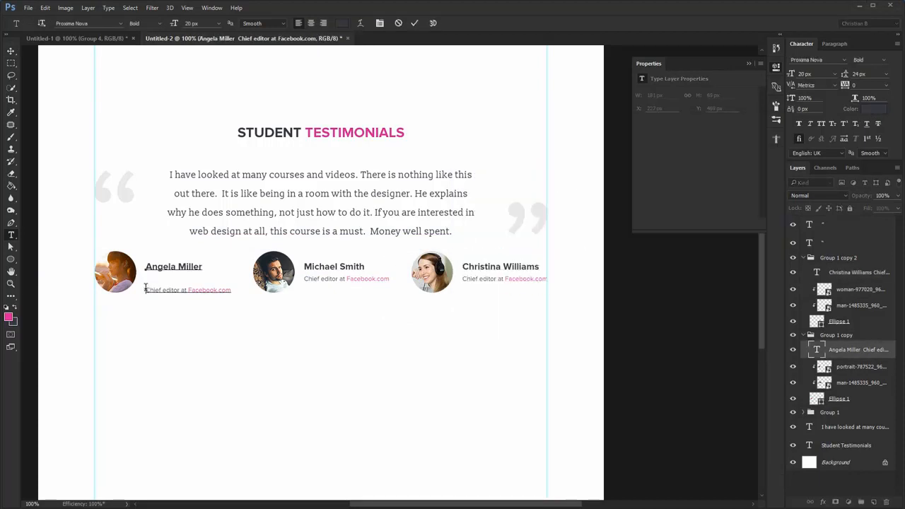
pyautogui.press('BackSpace')
pyautogui.hotkey('ctrl', 'Return')
# - Replace the first subtitle with 'CEO of MadeUpBusiness.com' on one line
pyautogui.hotkey('alt', 'Tab')
pyautogui.moveTo(506, 203); pyautogui.dragTo(602, 203)
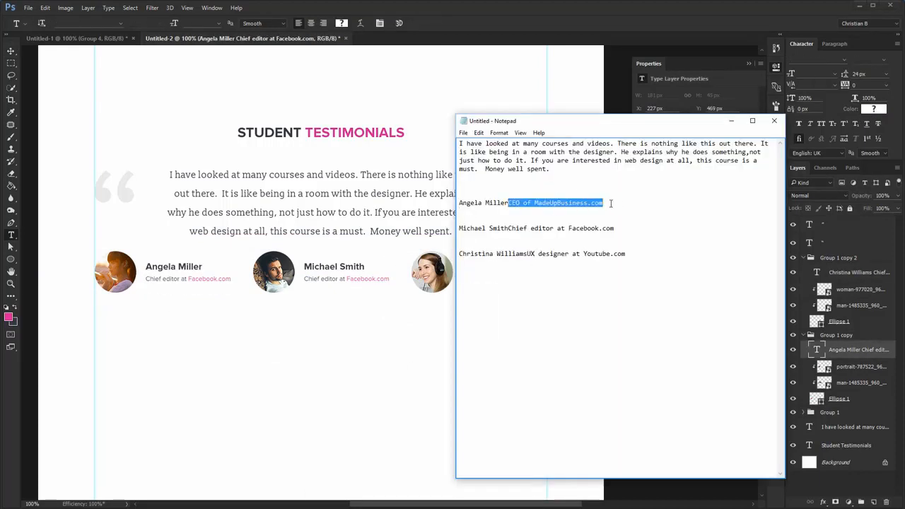
pyautogui.hotkey('ctrl', 'c')
pyautogui.hotkey('alt', 'Tab')
pyautogui.moveTo(145, 279); pyautogui.dragTo(240, 287)
pyautogui.hotkey('ctrl', 'v')
pyautogui.press('BackSpace')
# - Make MadeUpBusiness.com pink and semibold
pyautogui.moveTo(168, 278); pyautogui.dragTo(293, 290)
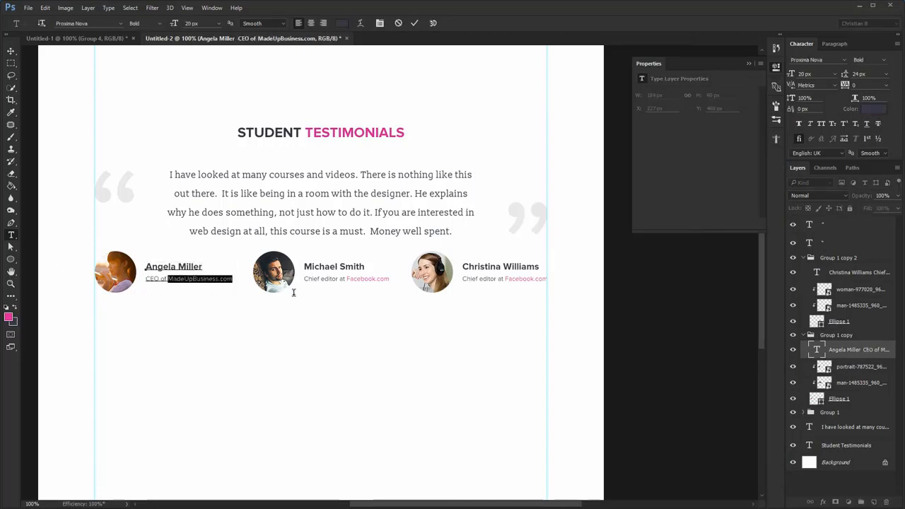
pyautogui.click(341, 22)
pyautogui.click(353, 132)
pyautogui.click(718, 106)
pyautogui.click(883, 59)
pyautogui.click(862, 88)
pyautogui.hotkey('ctrl', 'Return')
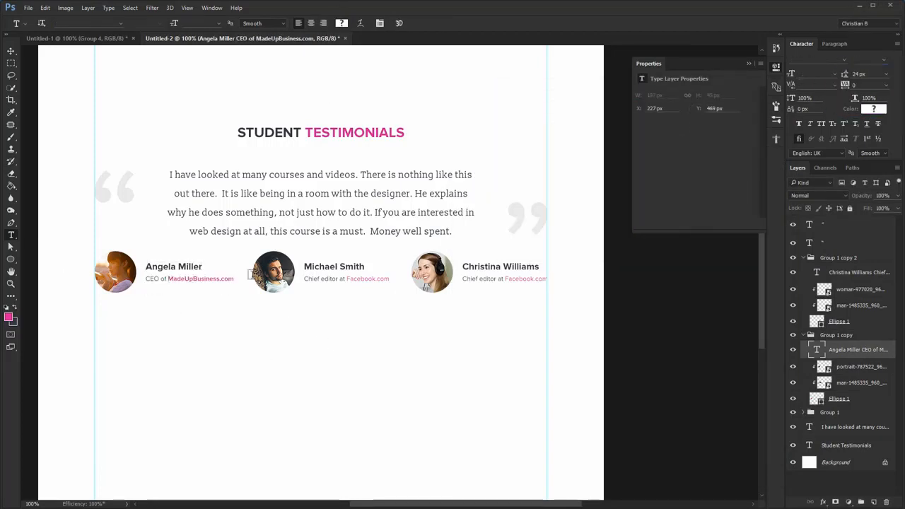
# - Replace the third subtitle with 'UX designer at Youtube.com'
pyautogui.hotkey('alt', 'Tab')
pyautogui.moveTo(628, 252); pyautogui.dragTo(527, 253)
pyautogui.hotkey('ctrl', 'c')
pyautogui.hotkey('alt', 'Tab')
pyautogui.scroll(5, 538, 282)
pyautogui.click(579, 270)
pyautogui.hotkey('ctrl', 'a')
pyautogui.hotkey('ctrl', 'v')
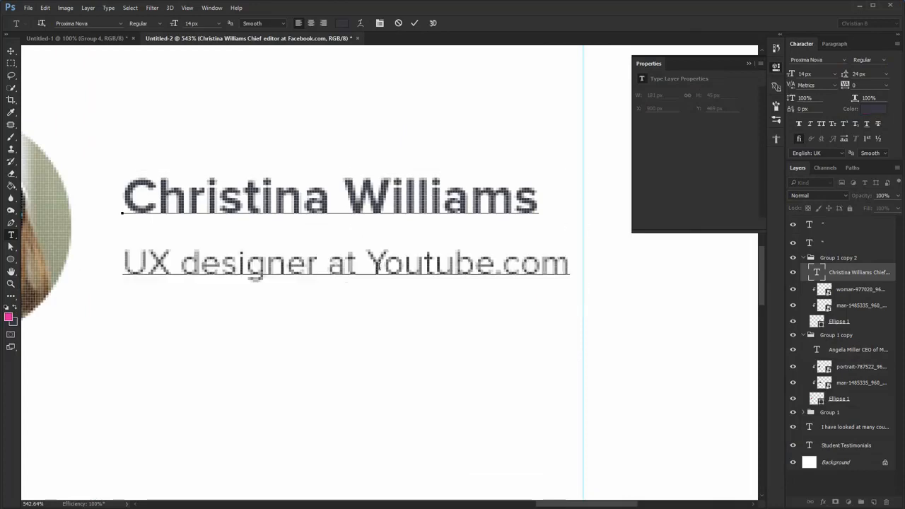
# - Make Youtube.com pink and semibold
pyautogui.click(884, 60)
pyautogui.moveTo(579, 270); pyautogui.dragTo(388, 265)
pyautogui.click(862, 87)
pyautogui.click(342, 22)
pyautogui.click(719, 106)
pyautogui.click(341, 23)
pyautogui.click(718, 106)
pyautogui.click(883, 59)
pyautogui.click(867, 94)
pyautogui.hotkey('ctrl', '1')
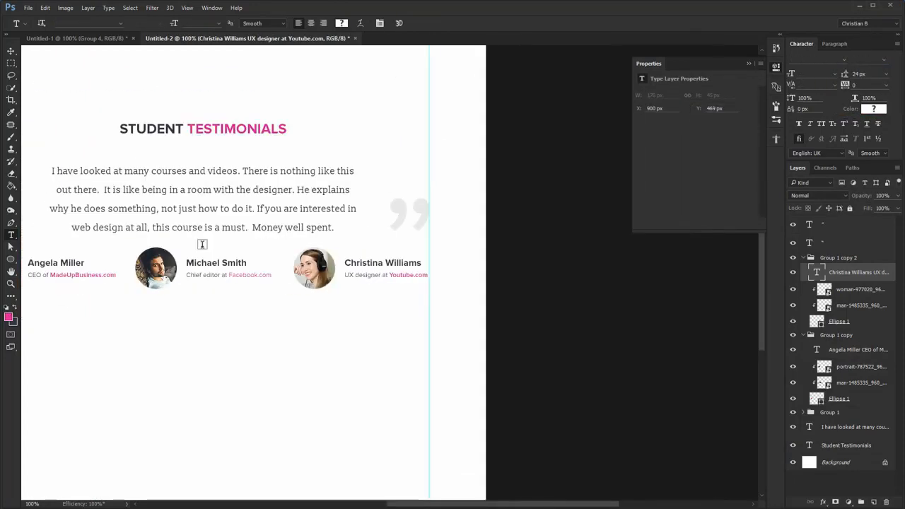
# - Make Facebook.com in the middle subtitle semibold
pyautogui.scroll(4, 200, 259)
pyautogui.moveTo(317, 322); pyautogui.dragTo(485, 320)
pyautogui.click(884, 59)
pyautogui.click(866, 92)
pyautogui.hotkey('ctrl', '1')
pyautogui.press('v')
pyautogui.click(748, 63)
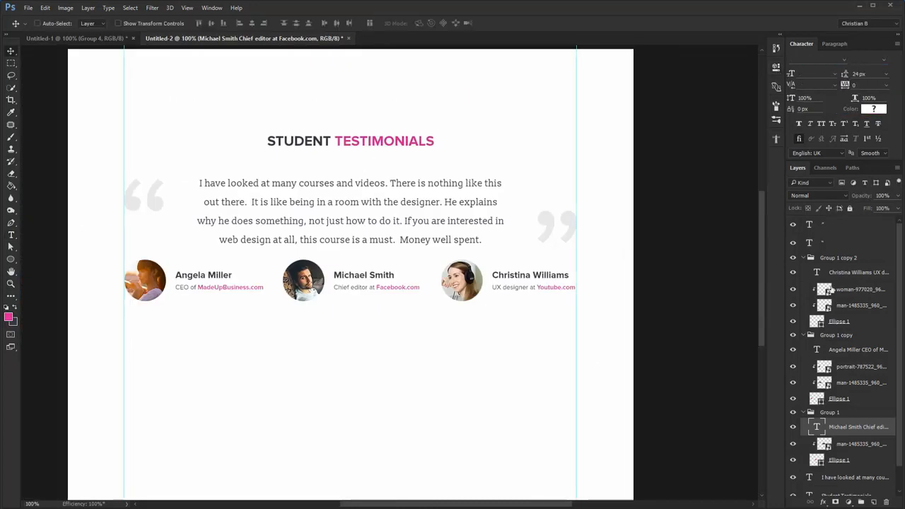
# - Rename the three testimonial groups to middle, left and right
pyautogui.keyDown('ctrl'); pyautogui.click(803, 257); pyautogui.keyUp('ctrl')
pyautogui.doubleClick(828, 279)
pyautogui.write('middle')
pyautogui.press('Return')
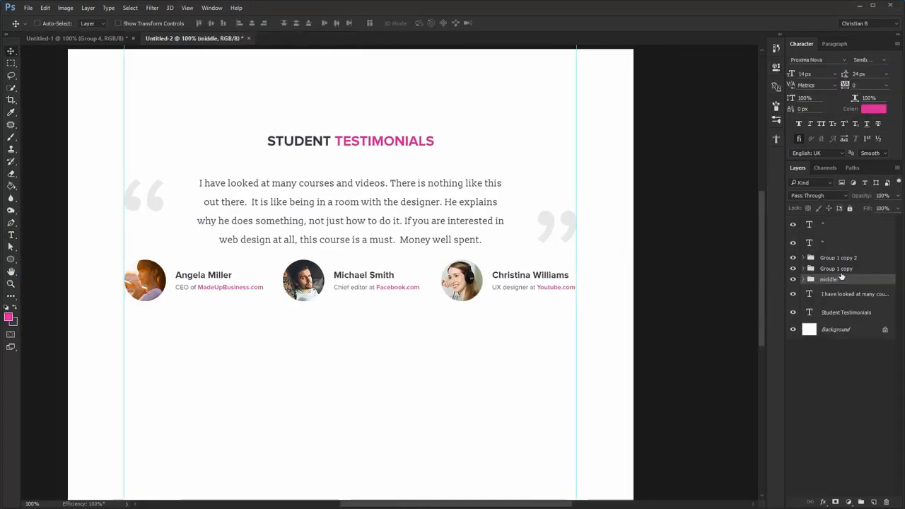
pyautogui.doubleClick(835, 269)
pyautogui.write('left')
pyautogui.press('Return')
pyautogui.doubleClick(837, 258)
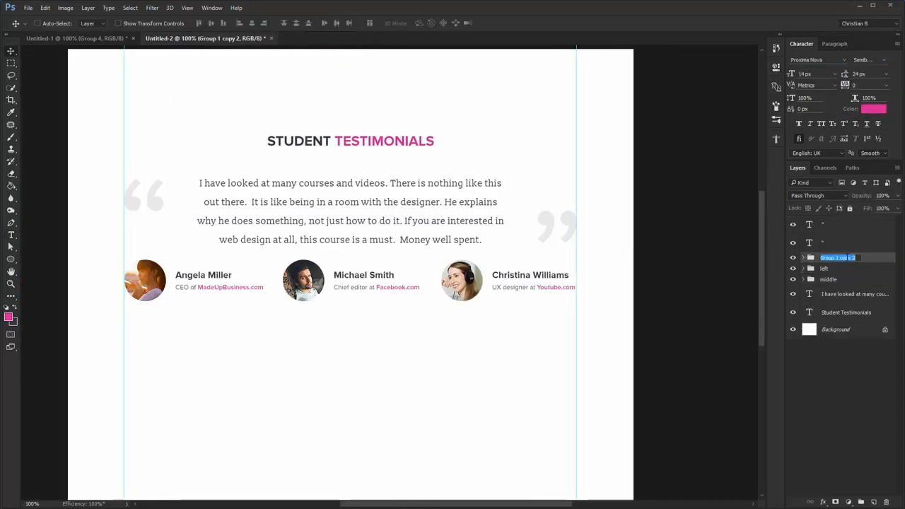
pyautogui.write('right')
pyautogui.press('Return')
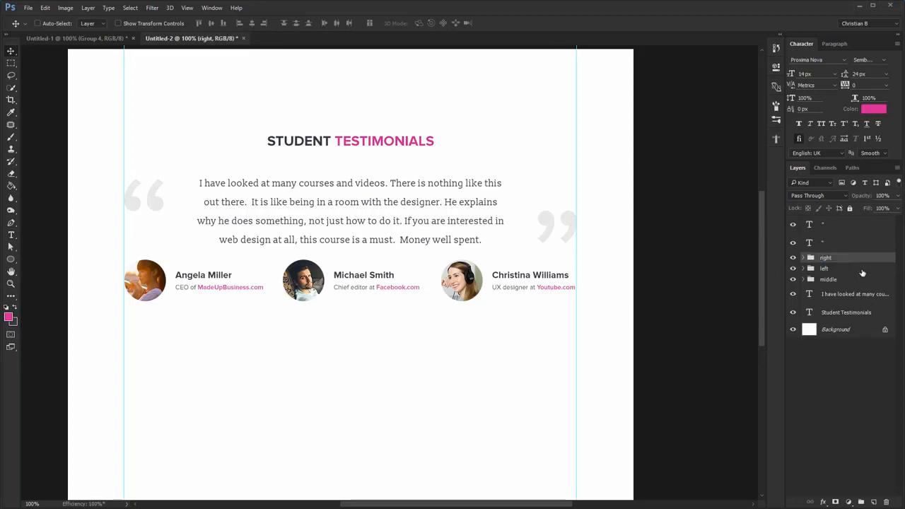
# - Set the left and right groups to 50% opacity, move middle above left, and nudge all three down
pyautogui.keyDown('ctrl'); pyautogui.click(857, 269); pyautogui.keyUp('ctrl')
pyautogui.press('5')
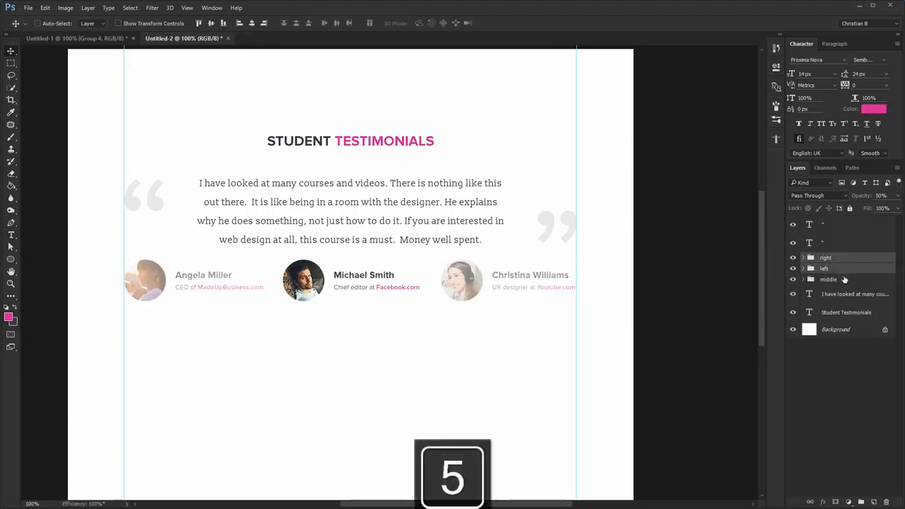
pyautogui.moveTo(843, 279); pyautogui.dragTo(844, 264)
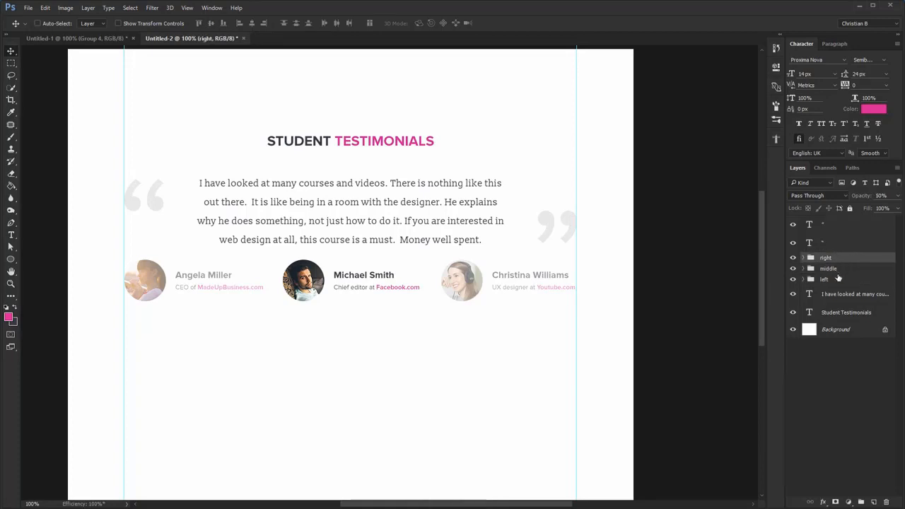
pyautogui.keyDown('shift'); pyautogui.click(837, 279); pyautogui.keyUp('shift')
pyautogui.press('Down')
pyautogui.press('Down')
pyautogui.press('Down')
pyautogui.press('Down')
pyautogui.press('Down')
pyautogui.press('Down')
pyautogui.press('Down')
pyautogui.press('Down')
pyautogui.press('Down')
pyautogui.press('Down')
pyautogui.press('Down')
pyautogui.press('Down')
pyautogui.press('Down')
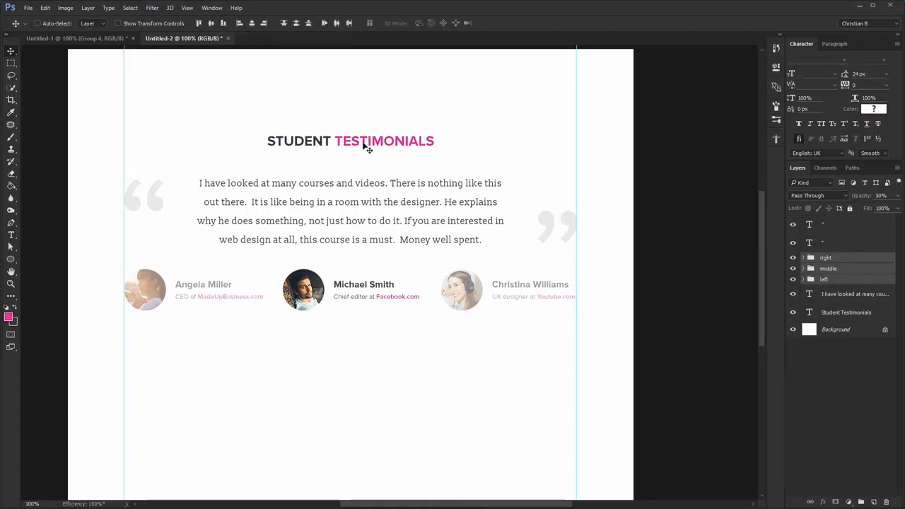
pyautogui.keyDown('ctrl'); pyautogui.click(368, 232); pyautogui.keyUp('ctrl')
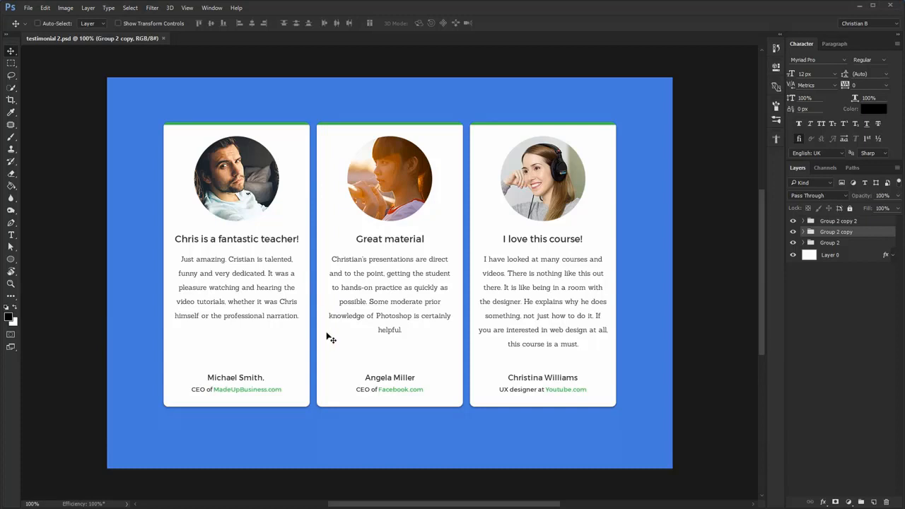
# - Create a new 1200 × 900 px document
pyautogui.hotkey('ctrl', 'n')
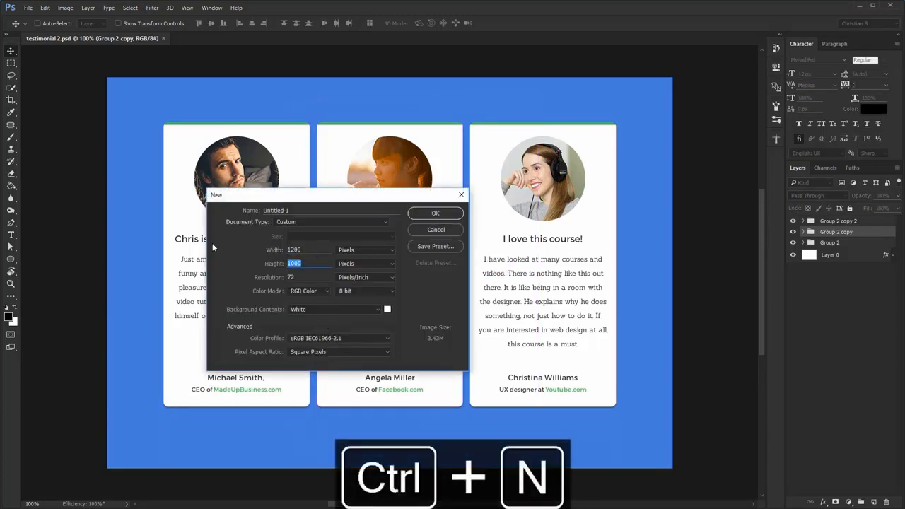
pyautogui.write('900')
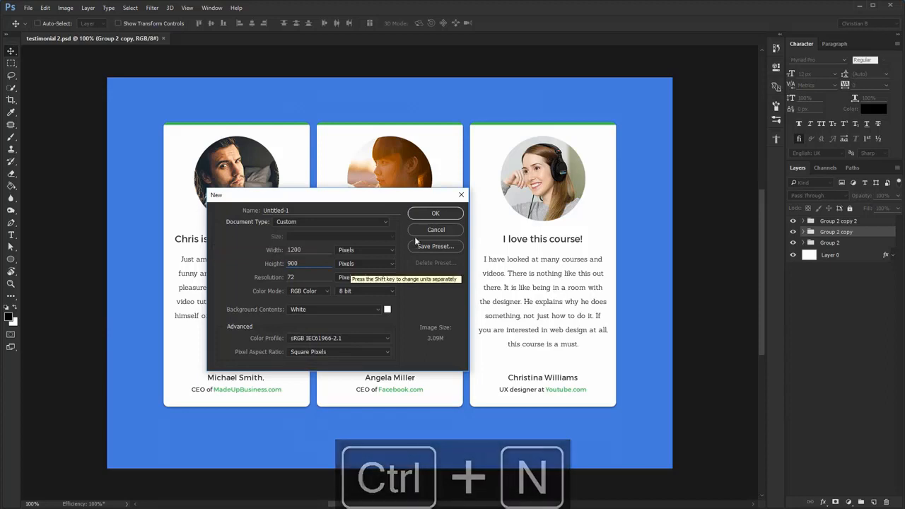
pyautogui.click(419, 216)
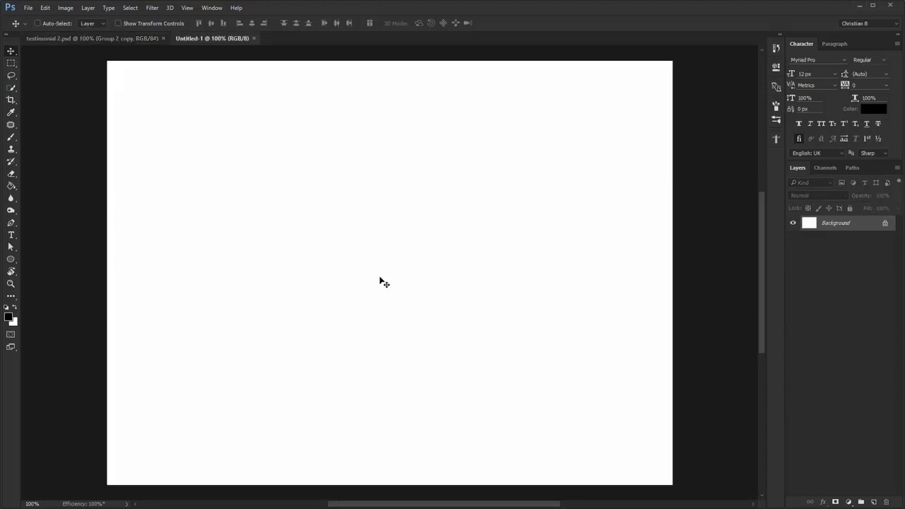
# - Draw a temporary 960 px wide rectangle placed 120 px from the left edge
pyautogui.moveTo(11, 259); pyautogui.dragTo(55, 261)
pyautogui.click(396, 242)
pyautogui.write('960')
pyautogui.press('Return')
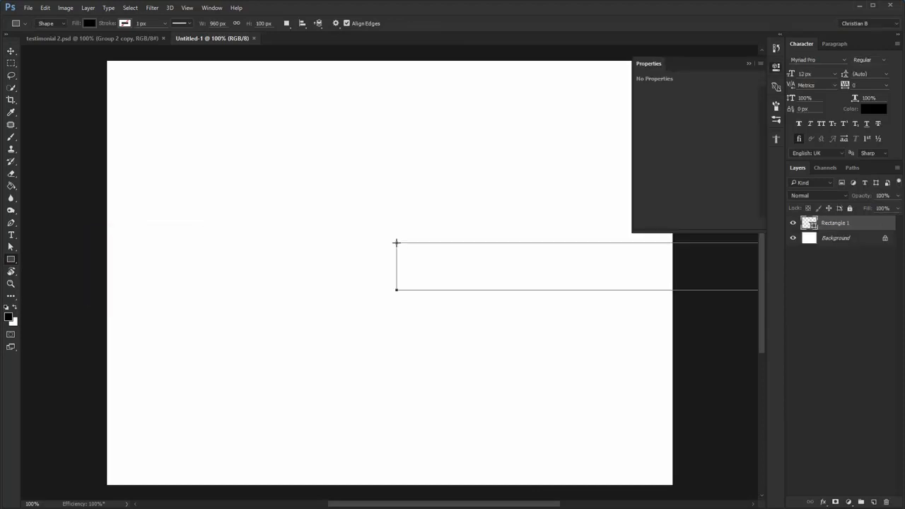
pyautogui.press('v')
pyautogui.moveTo(331, 279); pyautogui.dragTo(117, 250)
pyautogui.moveTo(150, 182); pyautogui.dragTo(132, 181)
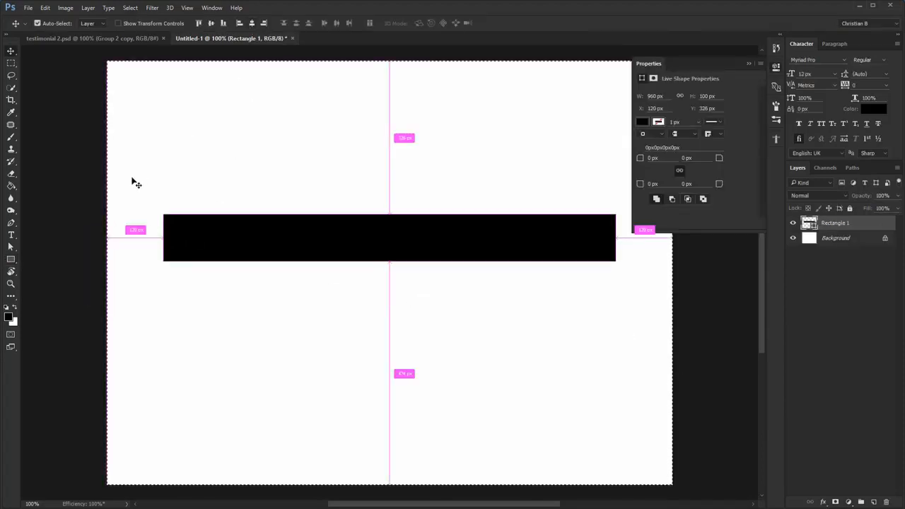
# - Add vertical guides at the rectangle's left and right edges, then delete the rectangle
pyautogui.hotkey('ctrl', 'r')
pyautogui.moveTo(24, 269); pyautogui.dragTo(169, 269)
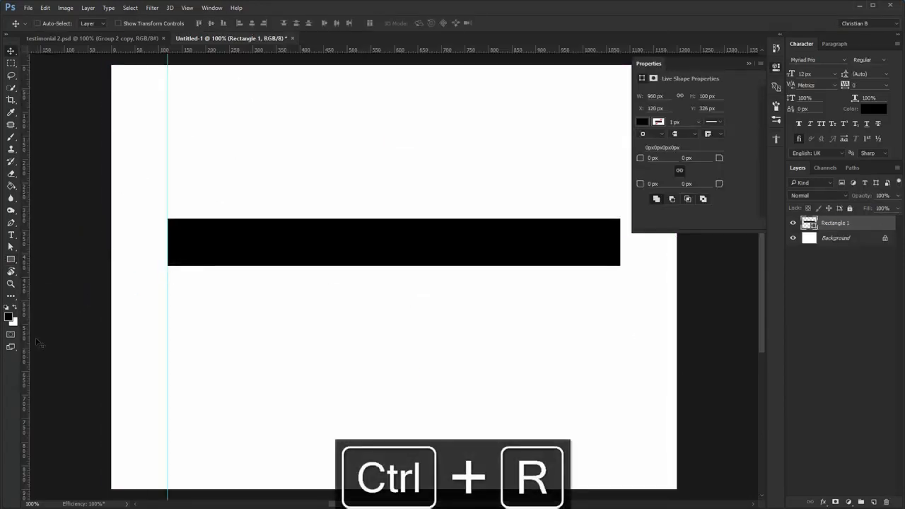
pyautogui.moveTo(68, 349); pyautogui.dragTo(619, 347)
pyautogui.hotkey('ctrl', 'r')
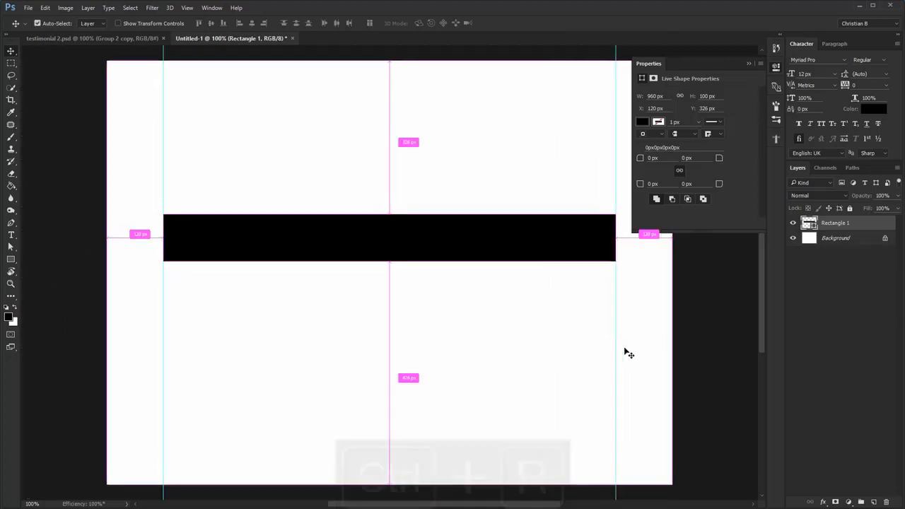
pyautogui.press('Delete')
pyautogui.click(777, 68)
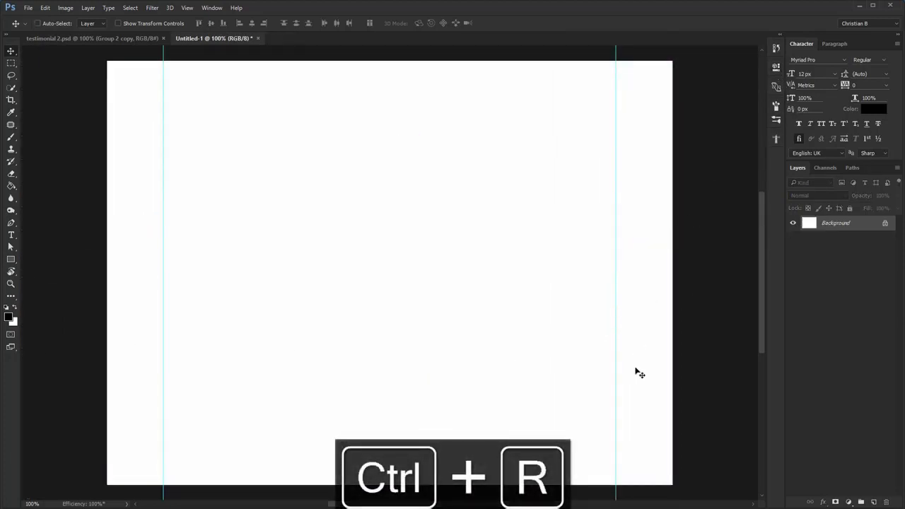
# - Add a Solid Color fill layer in #367cde and delete the white Background layer
pyautogui.click(849, 502)
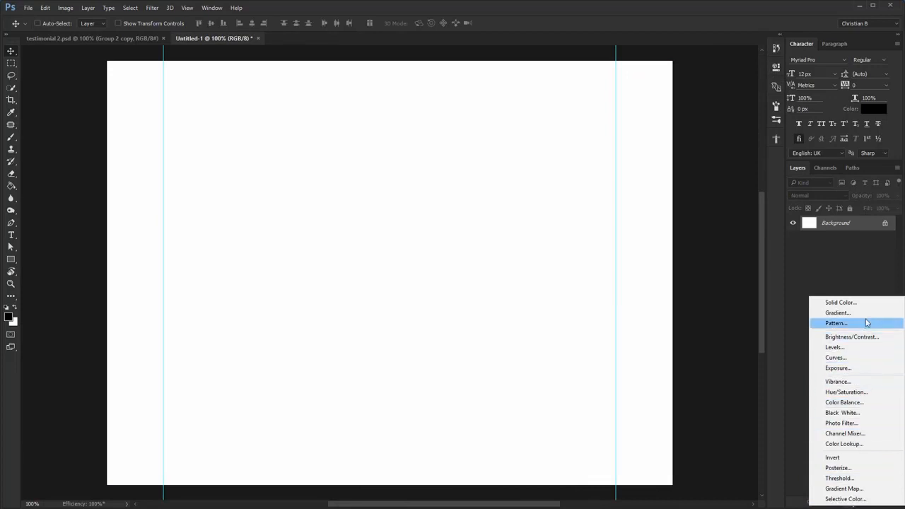
pyautogui.click(842, 303)
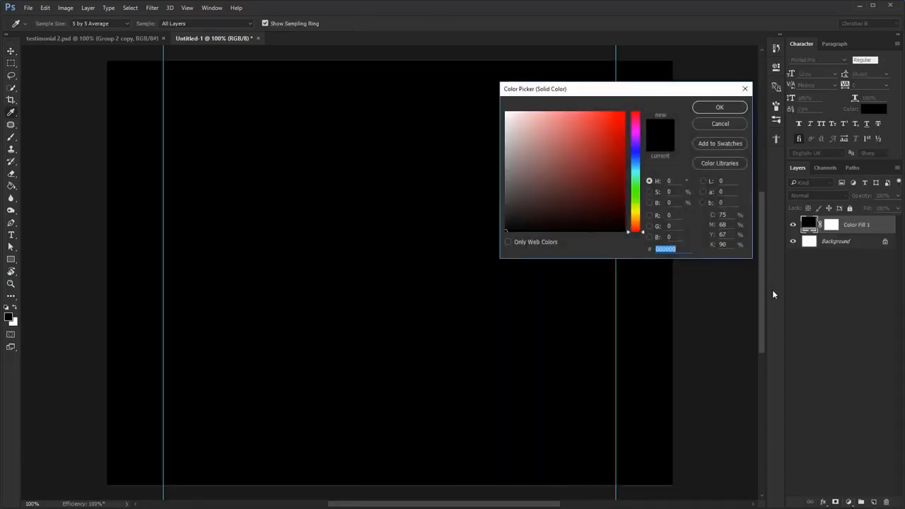
pyautogui.write('36')
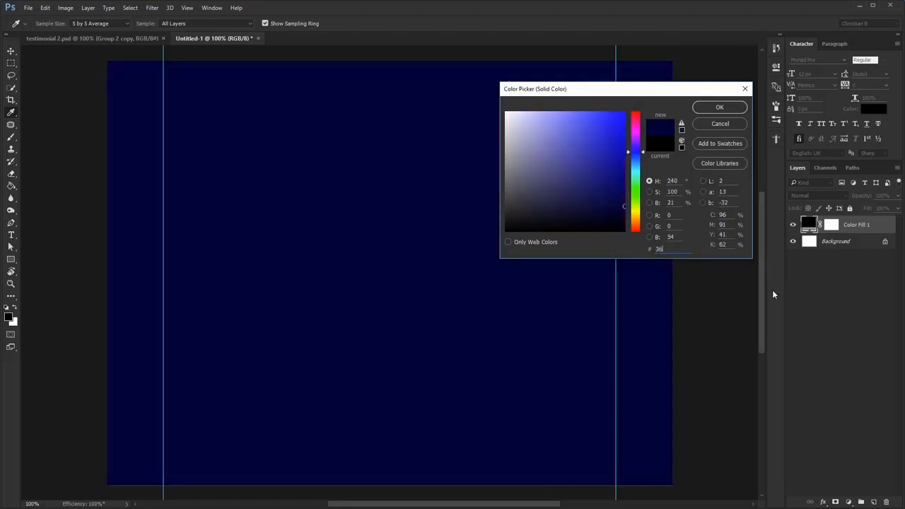
pyautogui.write('7cde')
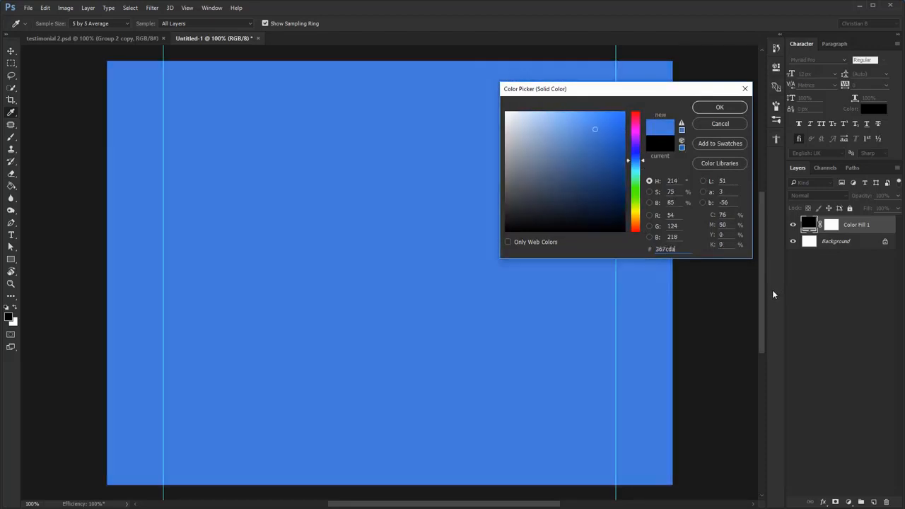
pyautogui.press('Return')
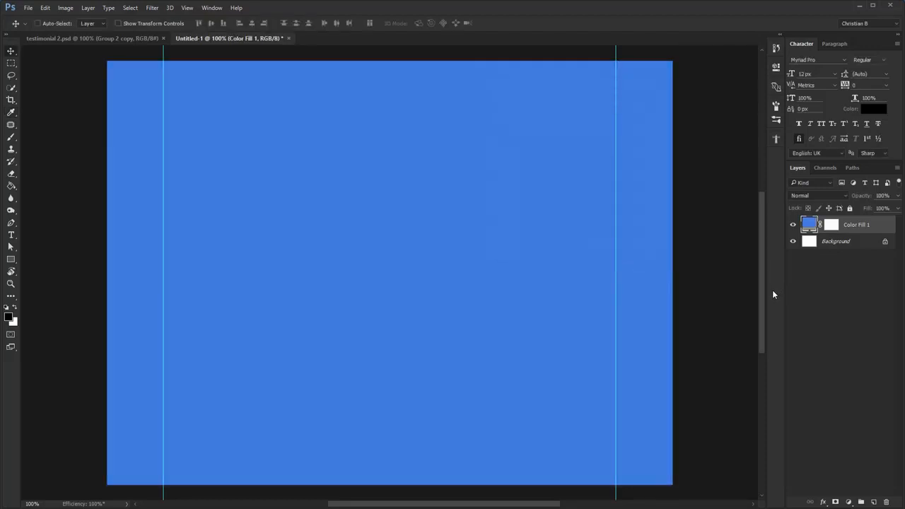
pyautogui.click(835, 242)
pyautogui.press('Delete')
pyautogui.moveTo(13, 258); pyautogui.dragTo(39, 268)
# - Enter width 310 px, height 400 px and 10 px corner radii for a rounded rectangle
pyautogui.click(295, 298)
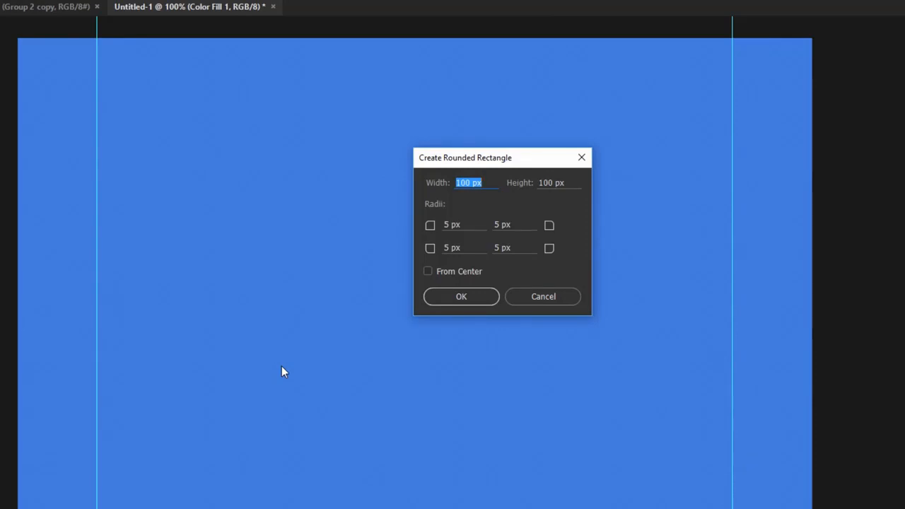
pyautogui.write('310')
pyautogui.press('Tab')
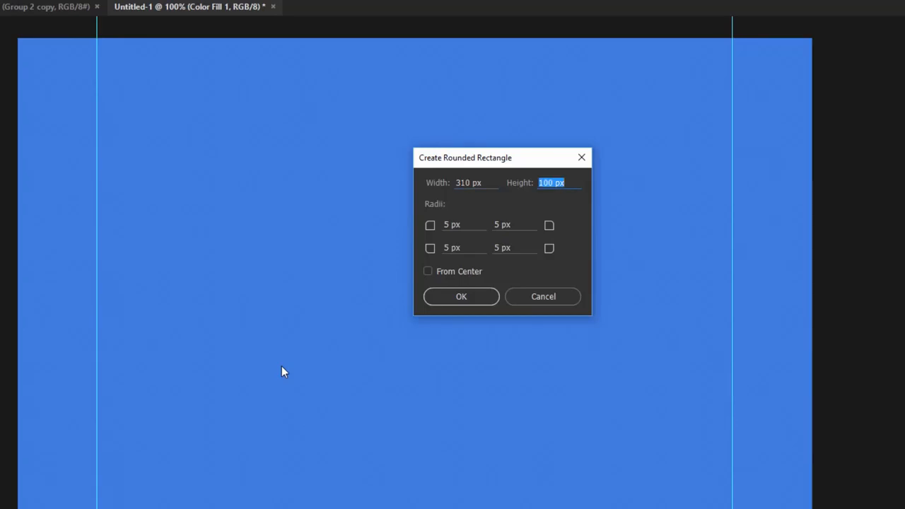
pyautogui.write('4')
pyautogui.press('Tab')
pyautogui.write('10')
pyautogui.press('Tab')
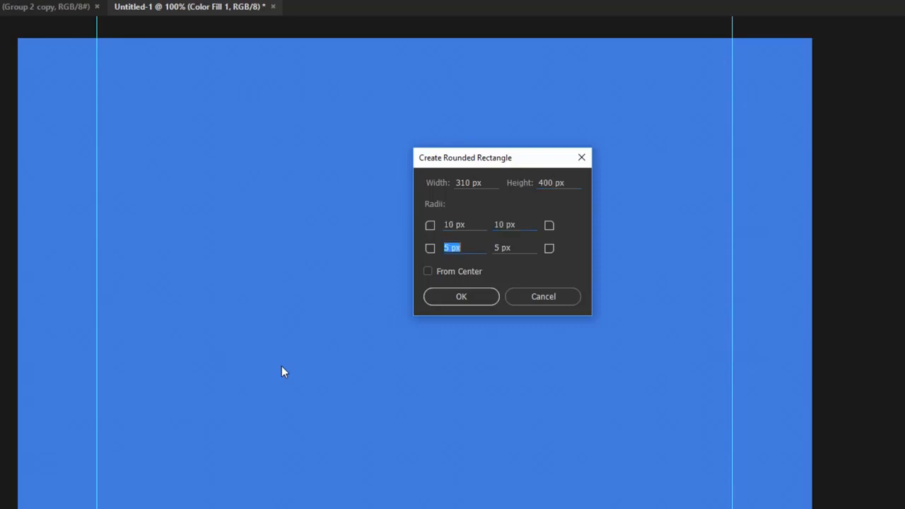
pyautogui.write('10')
pyautogui.press('Tab')
# - Create the 310 × 400 rounded card against the left guide and draw a circle on it
pyautogui.write('10')
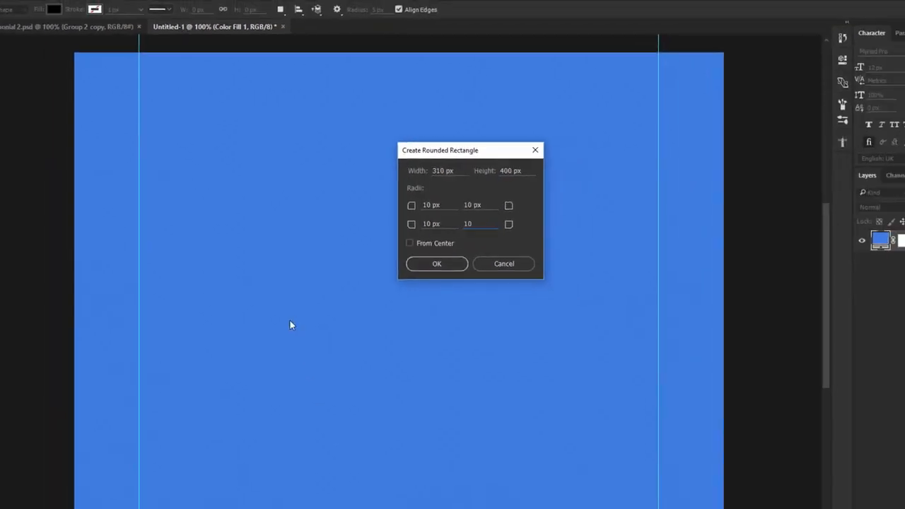
pyautogui.press('Return')
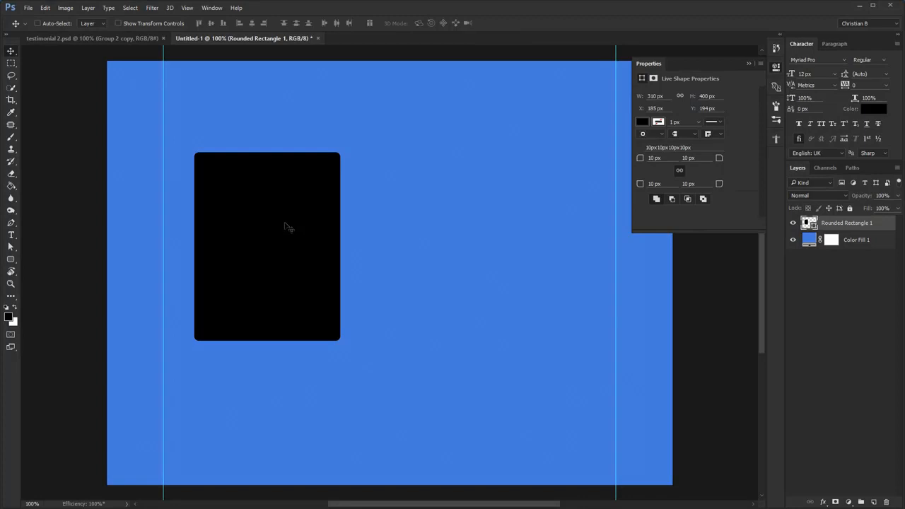
pyautogui.moveTo(287, 226); pyautogui.dragTo(257, 218)
pyautogui.rightClick(11, 259)
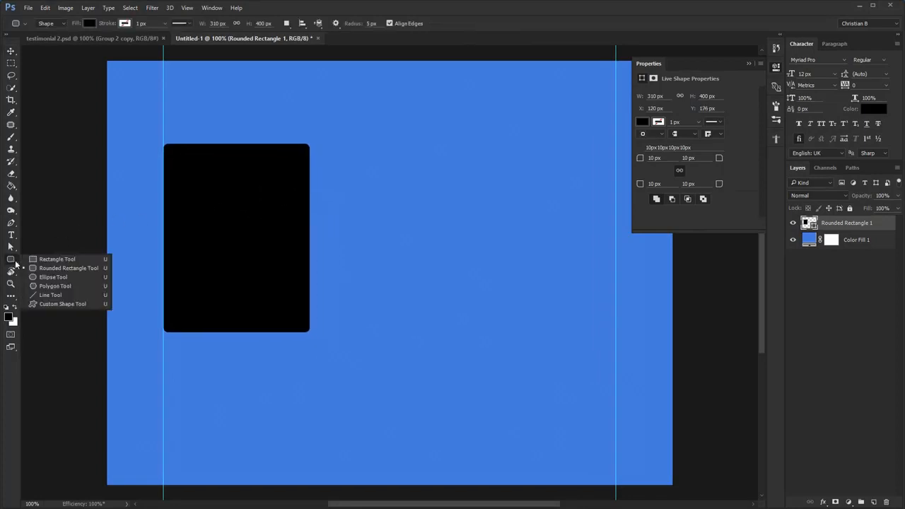
pyautogui.click(65, 280)
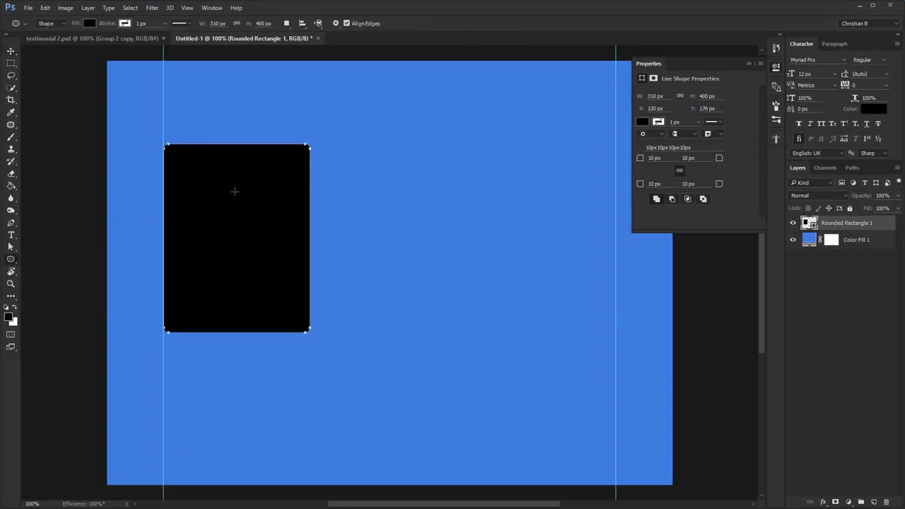
pyautogui.moveTo(234, 190); pyautogui.dragTo(170, 149)
pyautogui.press('v')
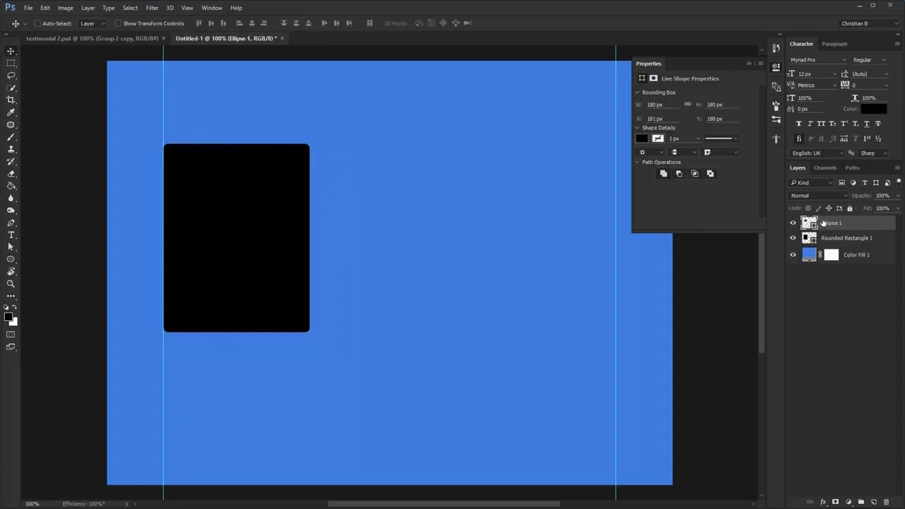
# - Fill the circle with #cccccc and the card with #fff
pyautogui.doubleClick(813, 225)
pyautogui.write('cccccc')
pyautogui.press('Return')
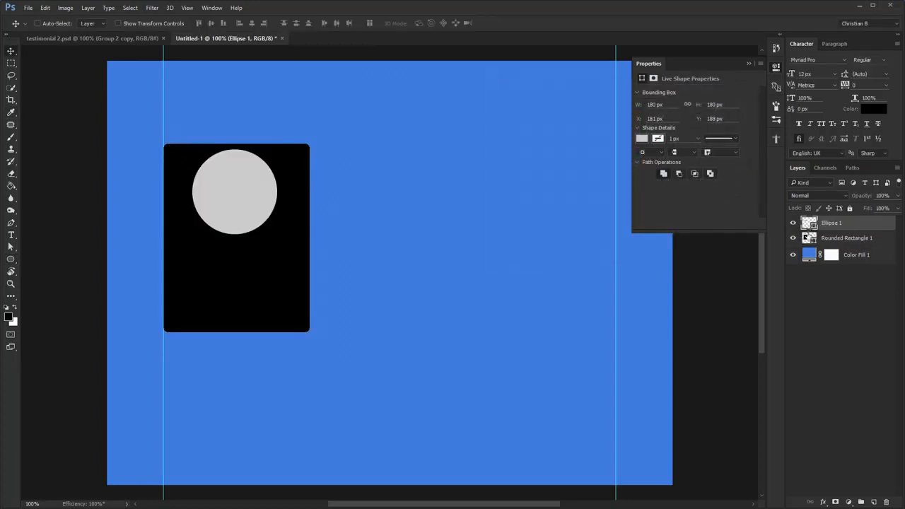
pyautogui.click(834, 238)
pyautogui.doubleClick(809, 238)
pyautogui.write('fff')
pyautogui.press('Return')
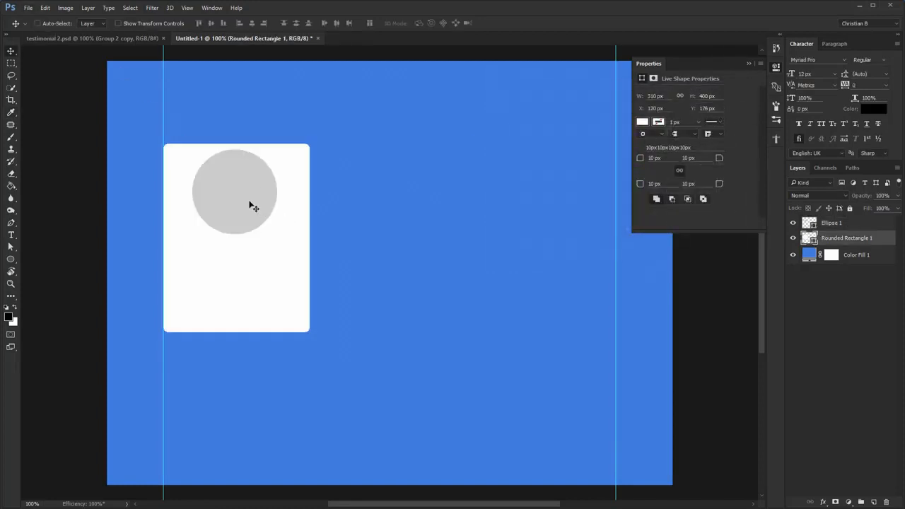
# - Position the circle centred near the top of the card and bring up the testimonial notes
pyautogui.click(248, 204)
pyautogui.press('ctrl')
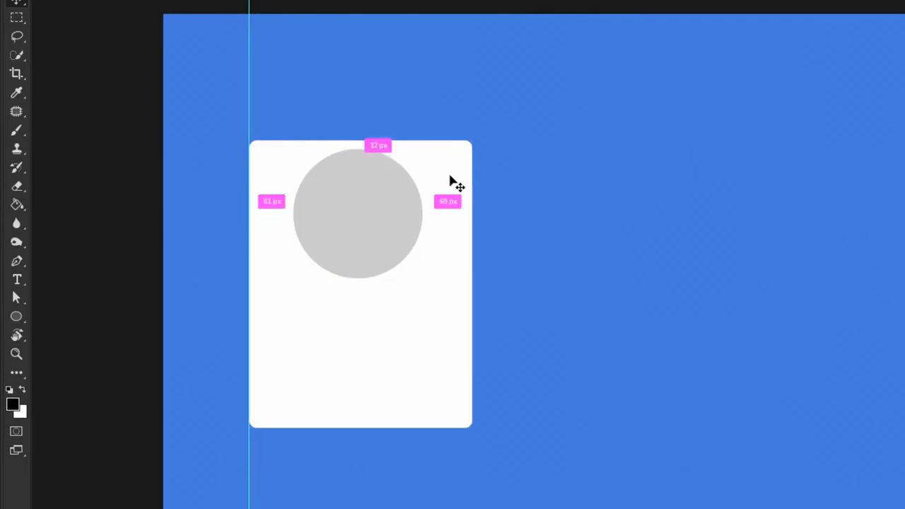
pyautogui.moveTo(390, 206); pyautogui.dragTo(393, 194)
pyautogui.hotkey('shift', 'Down')
pyautogui.hotkey('shift', 'Down')
pyautogui.hotkey('shift', 'Down')
pyautogui.hotkey('shift', 'Down')
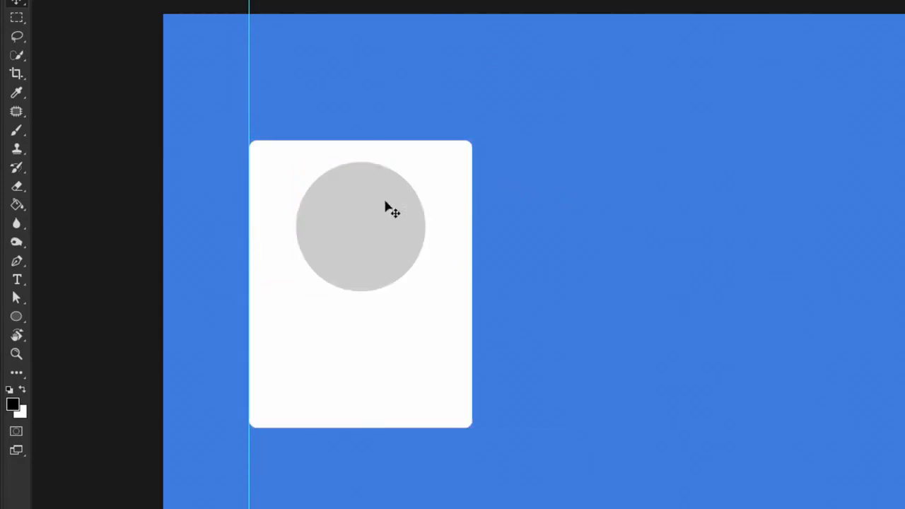
pyautogui.press('ctrl')
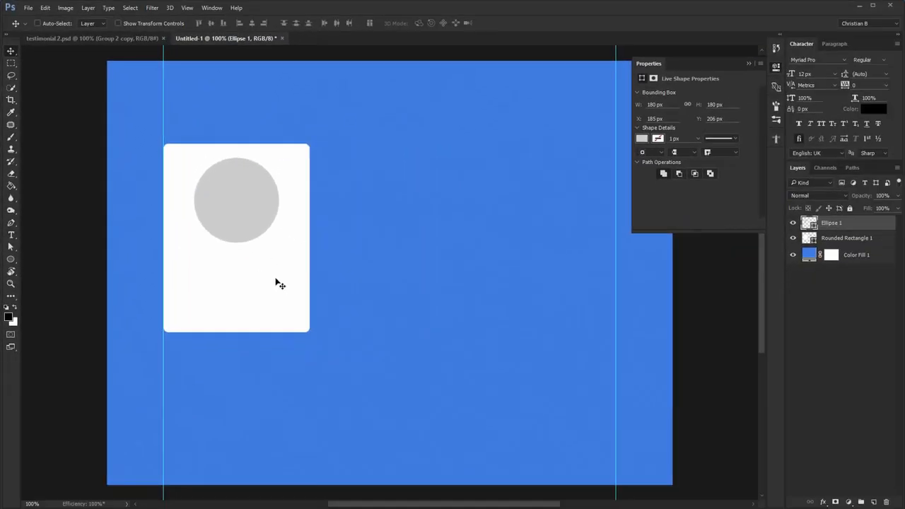
pyautogui.click(339, 508)
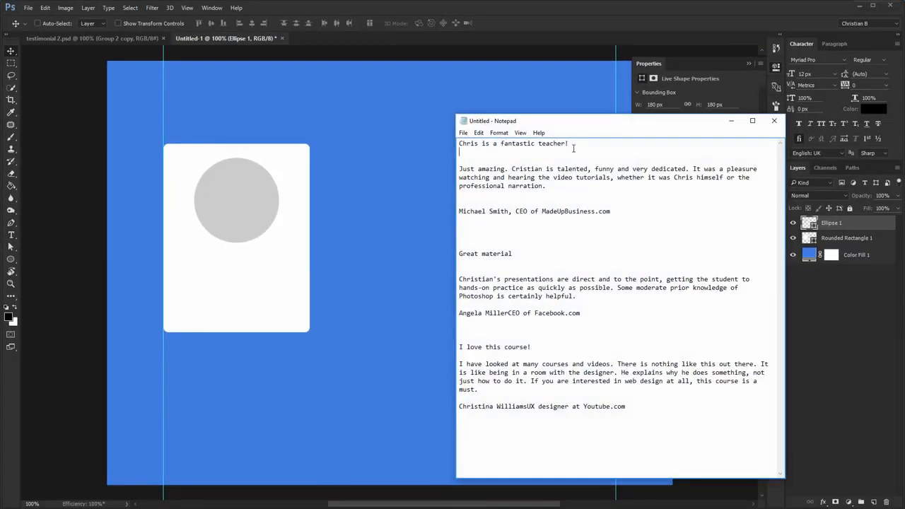
# - Paste the line 'Chris is a fantastic teacher!' from the notes as text under the circle
pyautogui.moveTo(573, 146); pyautogui.dragTo(352, 142)
pyautogui.hotkey('ctrl', 'c')
pyautogui.click(263, 200)
pyautogui.press('t')
pyautogui.click(179, 270)
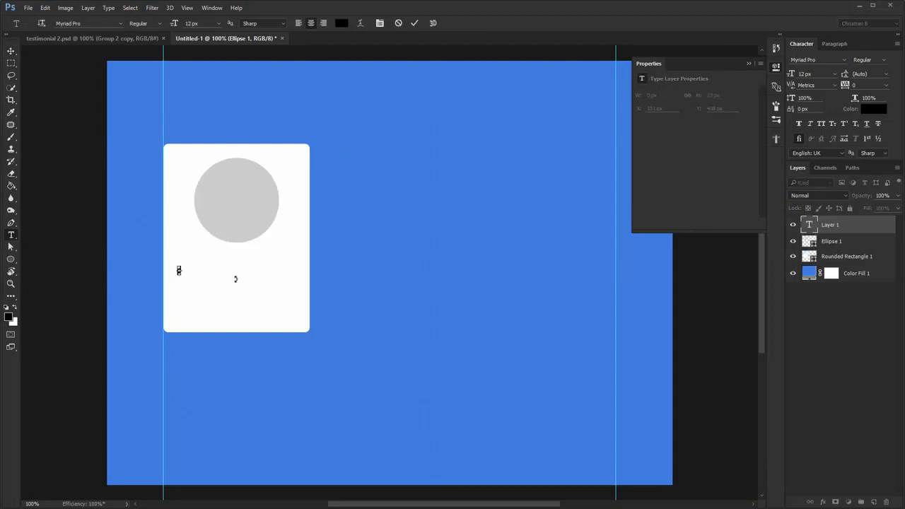
pyautogui.hotkey('ctrl', 'v')
pyautogui.press('BackSpace')
pyautogui.hotkey('ctrl', 'Return')
pyautogui.press('v')
pyautogui.moveTo(251, 273); pyautogui.dragTo(311, 262)
# - Style the heading in Montserrat 20 px, colour #333, with Smooth anti-aliasing
pyautogui.click(776, 68)
pyautogui.click(843, 59)
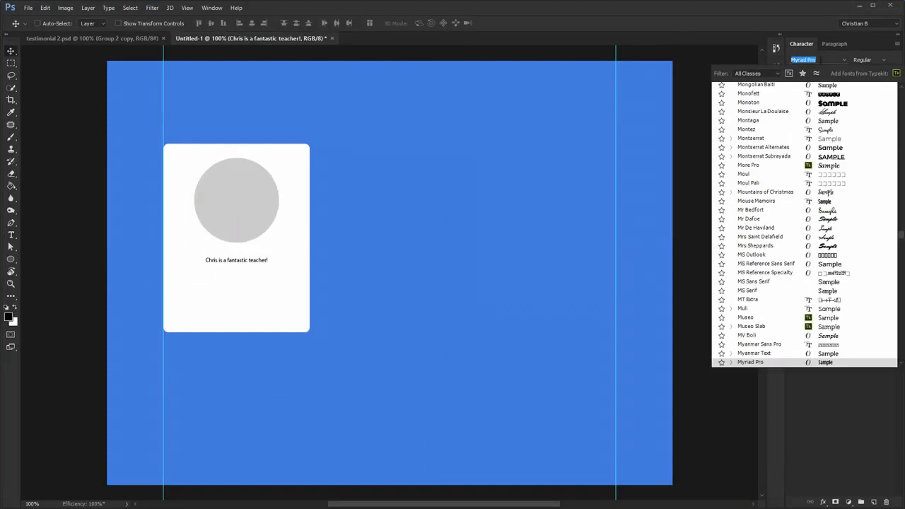
pyautogui.write('montser')
pyautogui.click(787, 108)
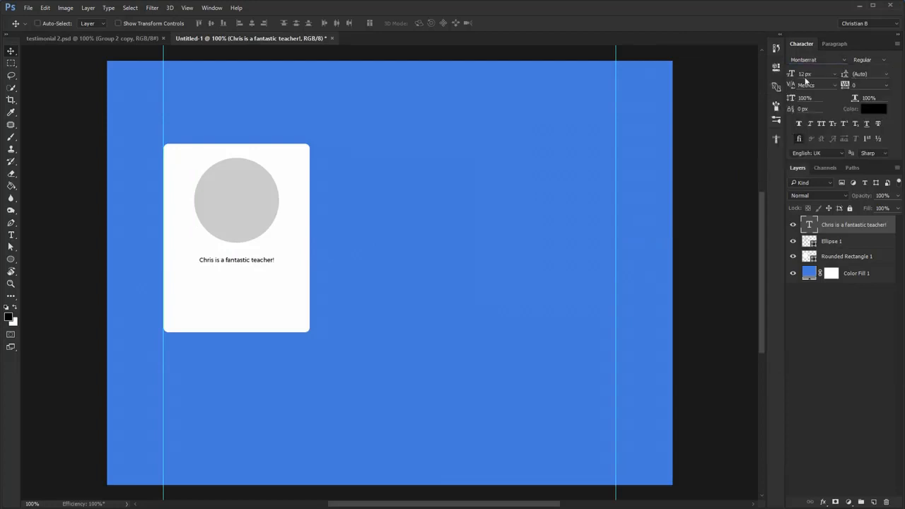
pyautogui.write('20')
pyautogui.press('Return')
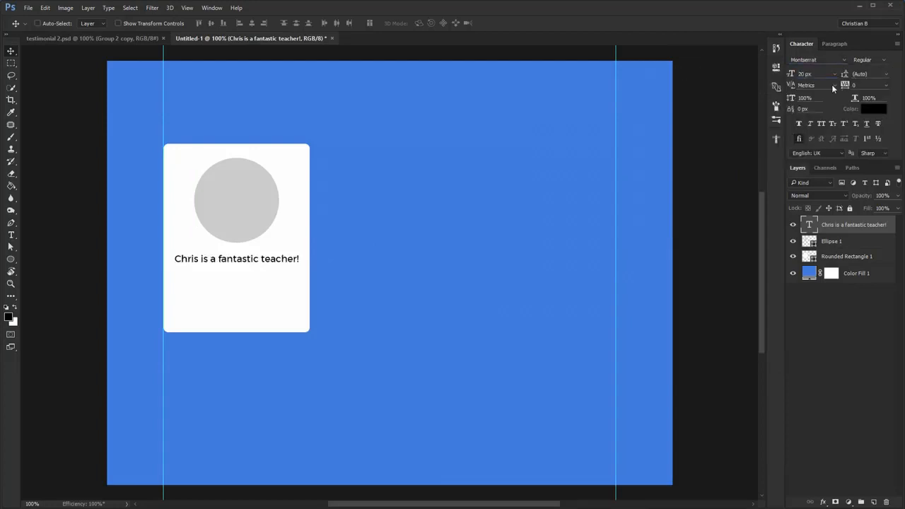
pyautogui.click(873, 109)
pyautogui.write('333')
pyautogui.press('Return')
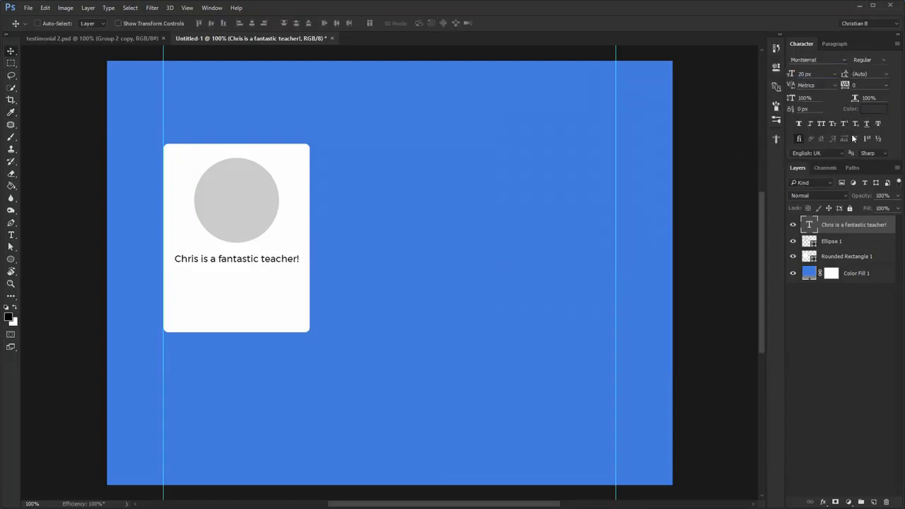
pyautogui.click(868, 153)
pyautogui.click(865, 187)
# - Nudge the heading to sit 30 px below the circle, then zoom back out
pyautogui.press('ctrl')
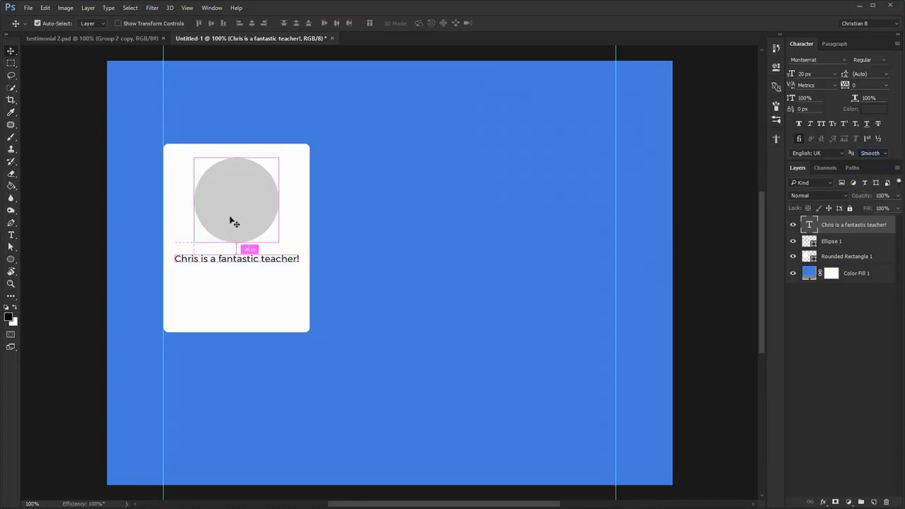
pyautogui.hotkey('ctrl', 'space')
pyautogui.moveTo(216, 231); pyautogui.dragTo(265, 233)
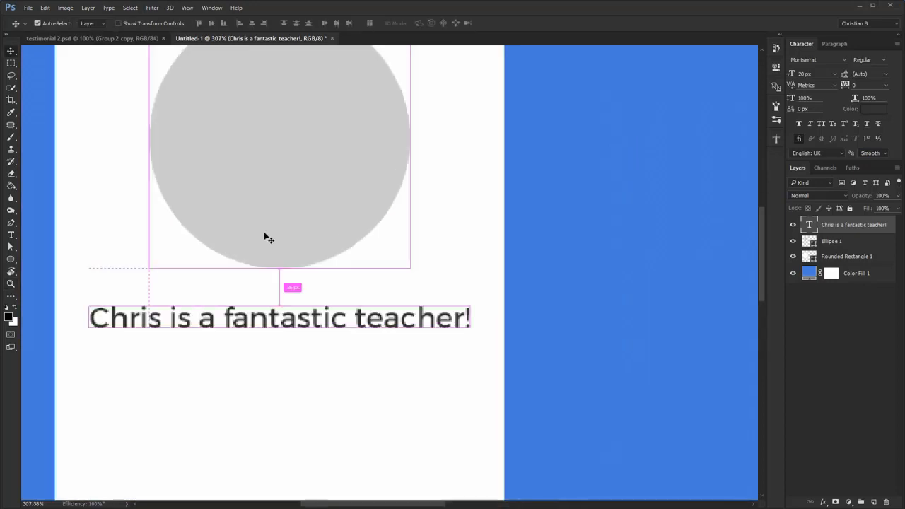
pyautogui.press('Down')
pyautogui.press('Down')
pyautogui.press('Down')
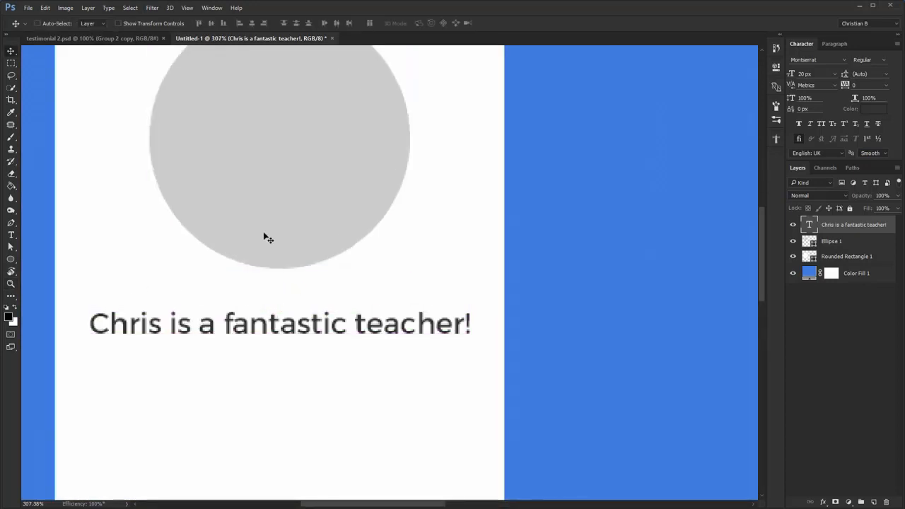
pyautogui.press('ctrl')
pyautogui.hotkey('ctrl', '1')
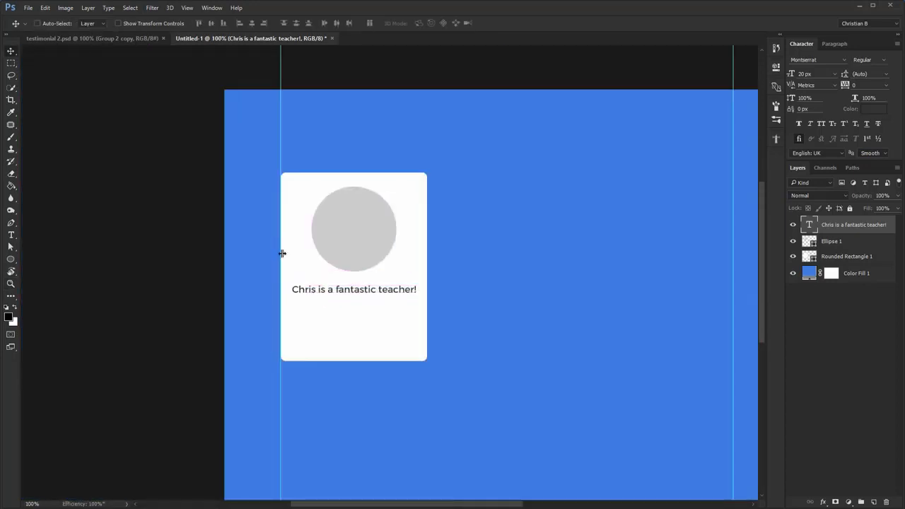
pyautogui.hotkey('alt', 'Tab')
pyautogui.click(528, 240)
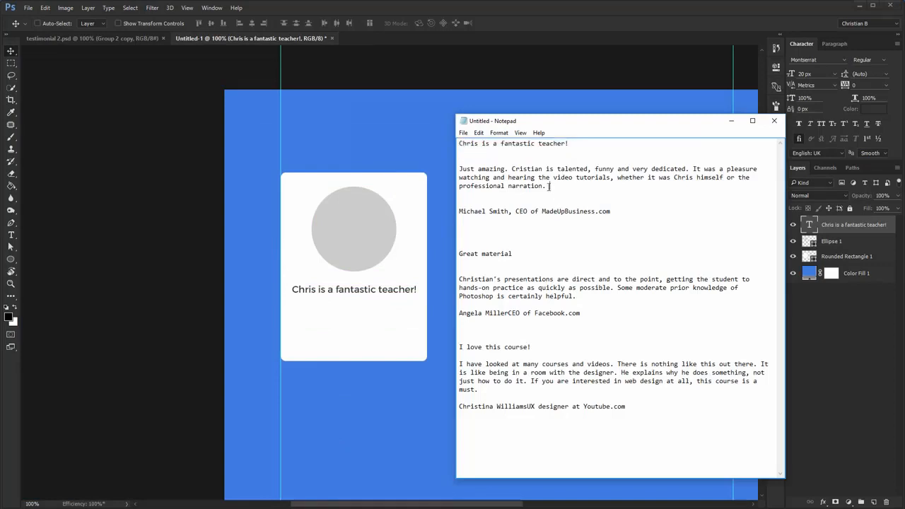
# - Paste the first testimonial paragraph from the notes into a text box under the heading
pyautogui.moveTo(550, 186); pyautogui.dragTo(439, 171)
pyautogui.hotkey('ctrl', 'c')
pyautogui.hotkey('alt', 'Tab')
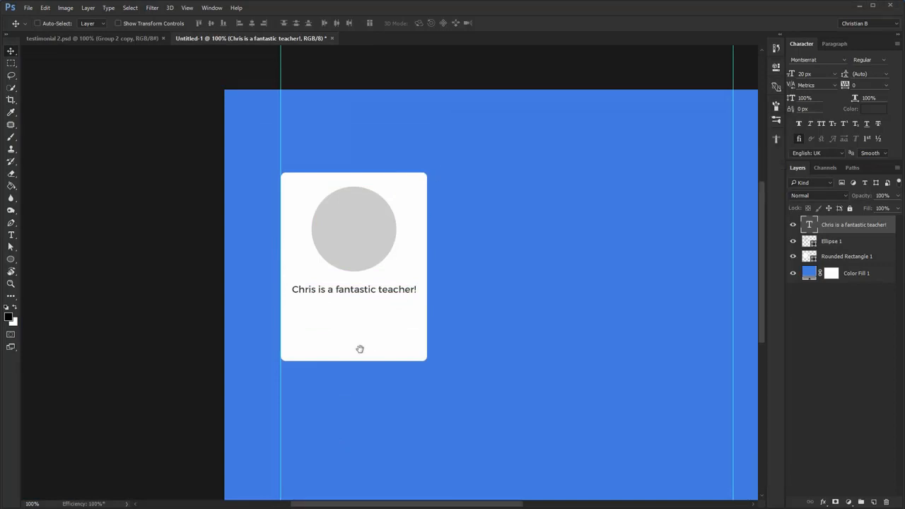
pyautogui.moveTo(359, 347); pyautogui.dragTo(287, 264)
pyautogui.press('t')
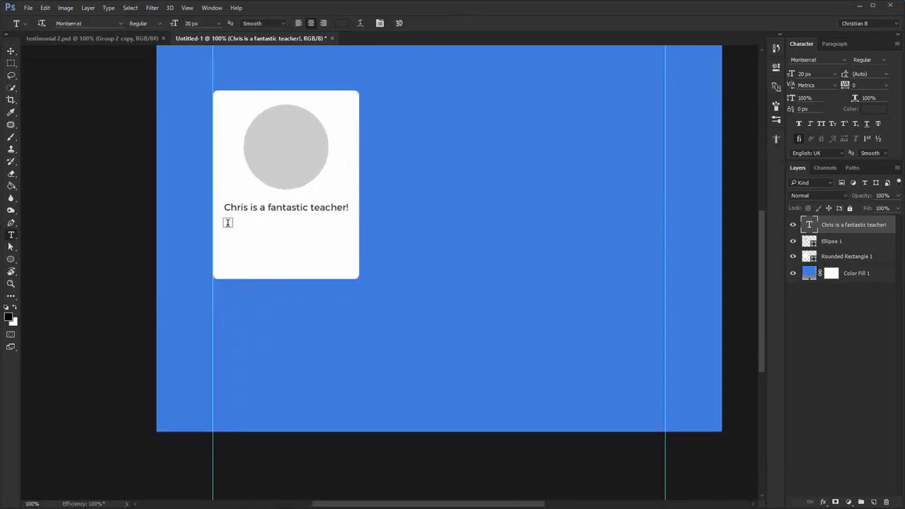
pyautogui.moveTo(226, 224); pyautogui.dragTo(347, 378)
pyautogui.hotkey('ctrl', 'v')
pyautogui.hotkey('ctrl', 'Return')
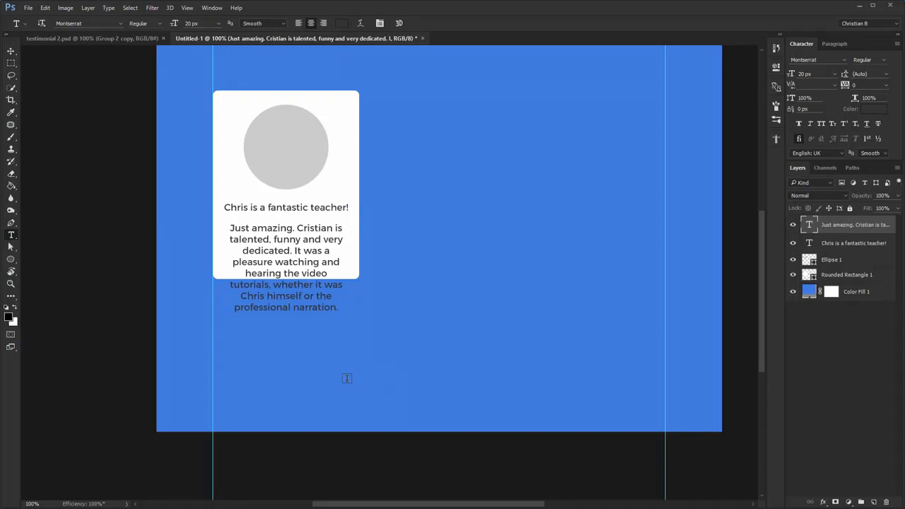
# - Convert the paragraph text box into point text
pyautogui.click(298, 207)
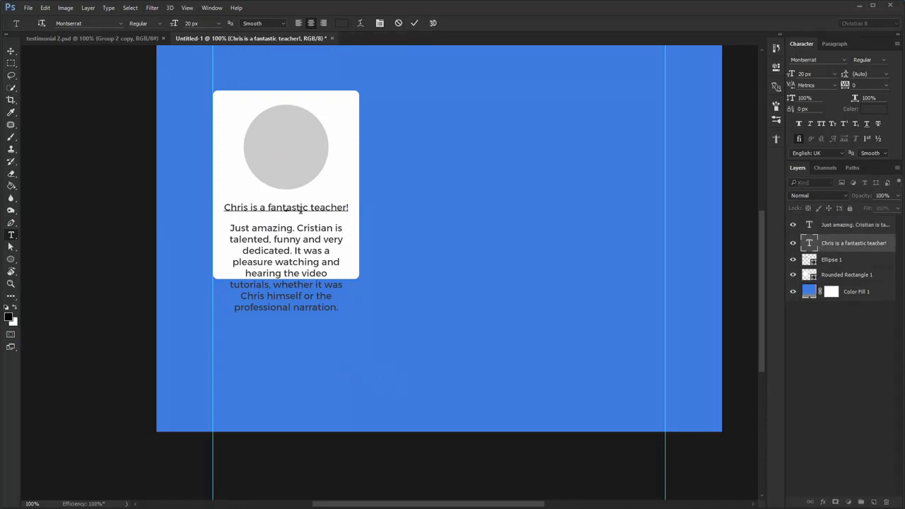
pyautogui.click(307, 264)
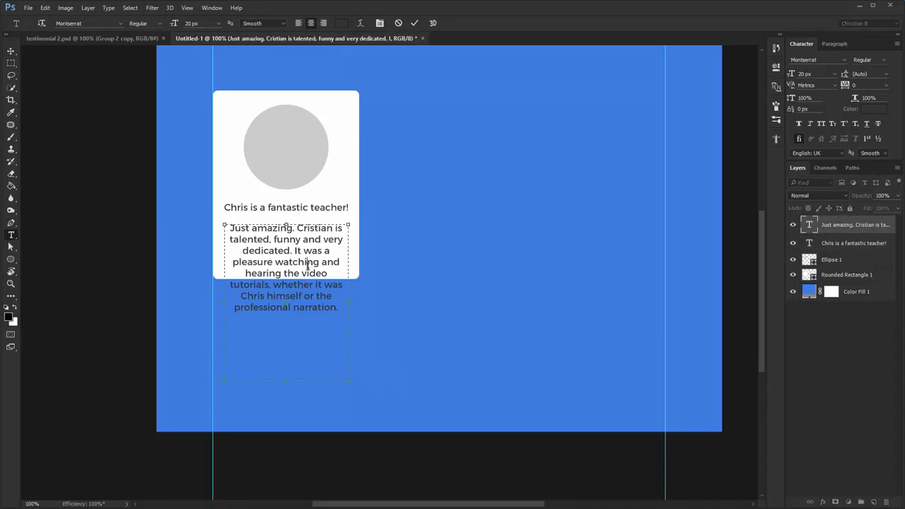
pyautogui.hotkey('ctrl', 'Return')
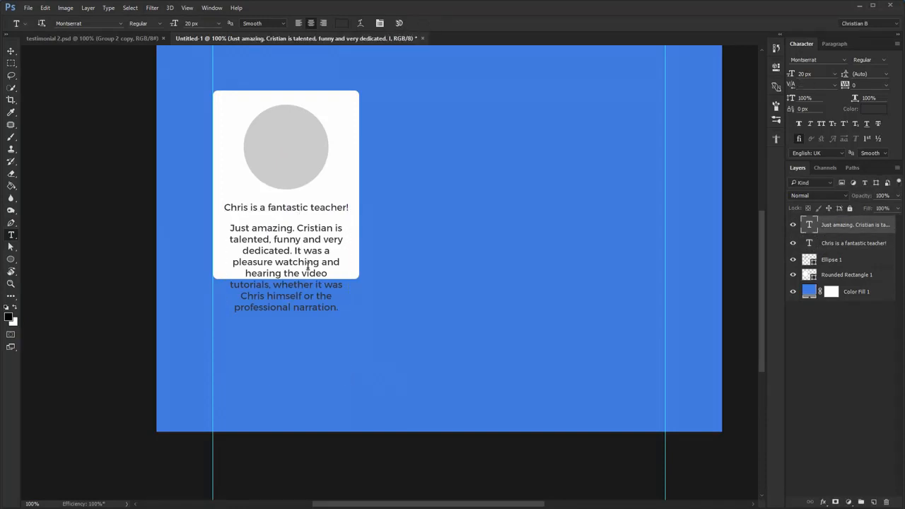
pyautogui.rightClick(845, 227)
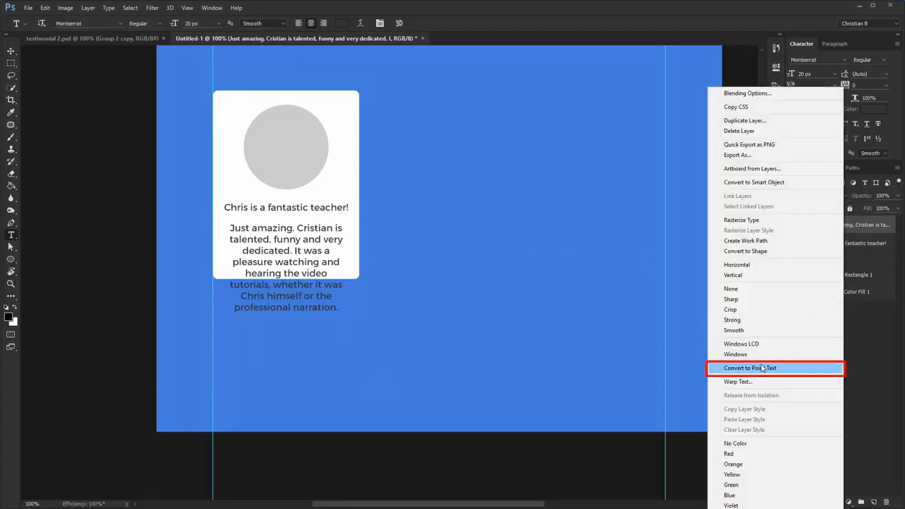
pyautogui.click(791, 369)
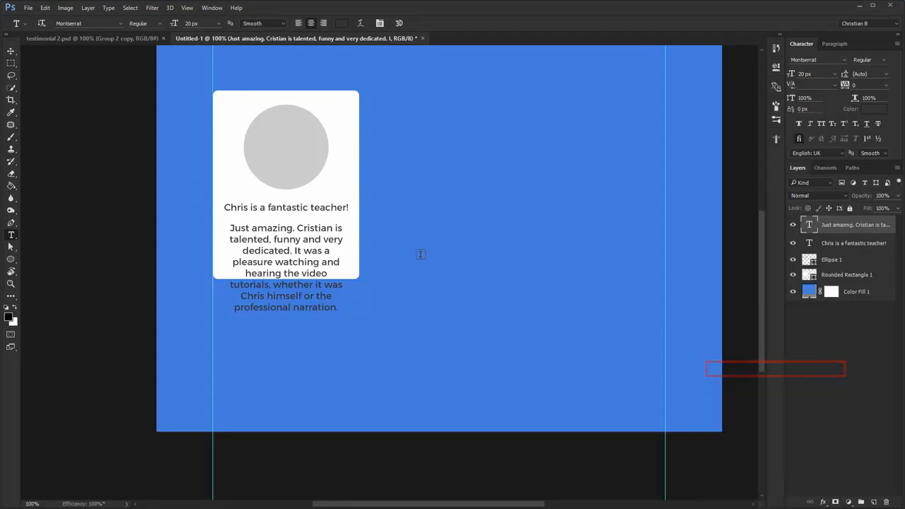
# - Set the paragraph to Sanchez 15 px with 30 px leading, and Alt-drag a heading copy below the card
pyautogui.press('v')
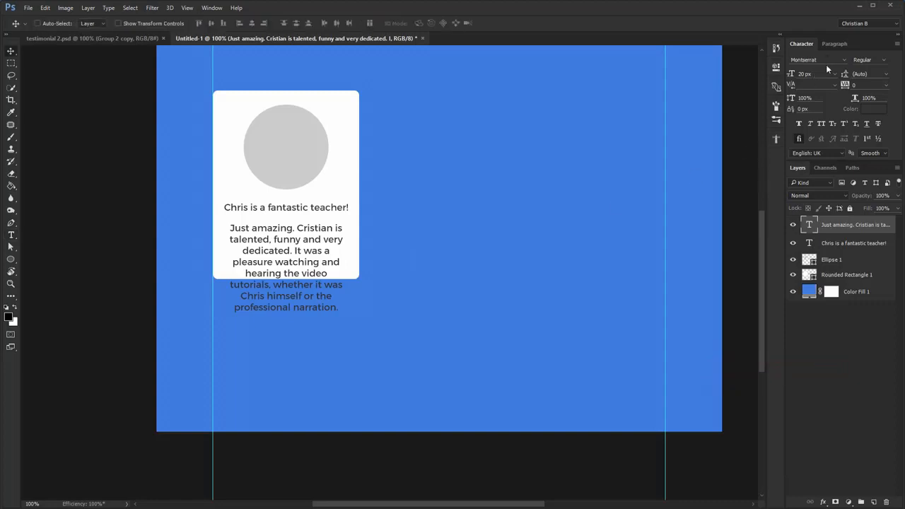
pyautogui.click(818, 60)
pyautogui.write('sanch')
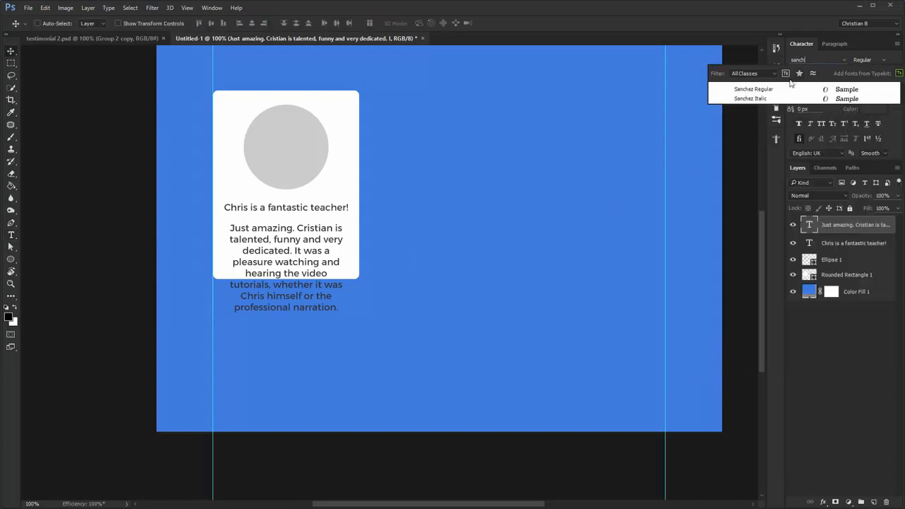
pyautogui.press('Return')
pyautogui.write('15')
pyautogui.press('Return')
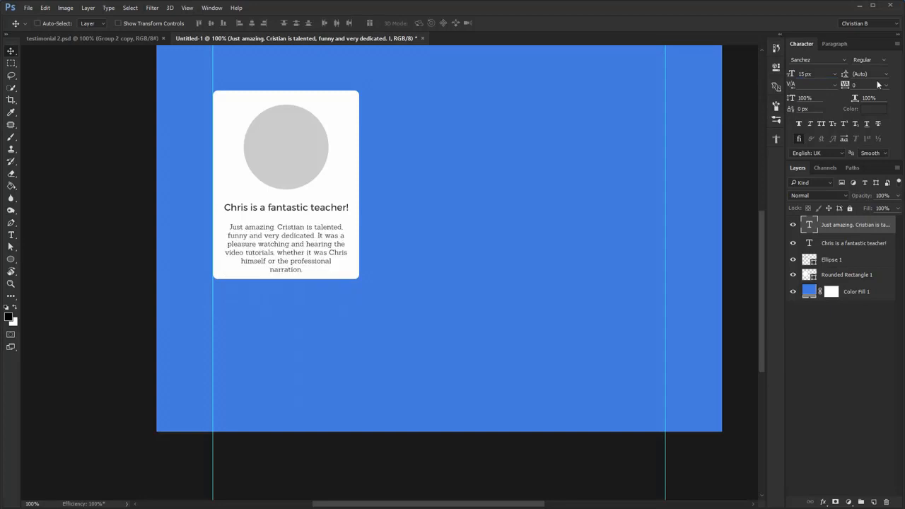
pyautogui.write('30')
pyautogui.press('Return')
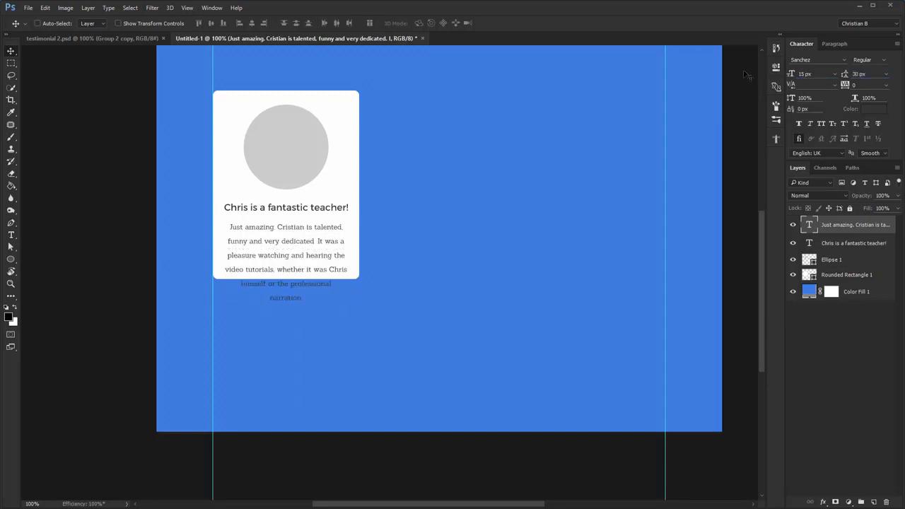
pyautogui.click(875, 109)
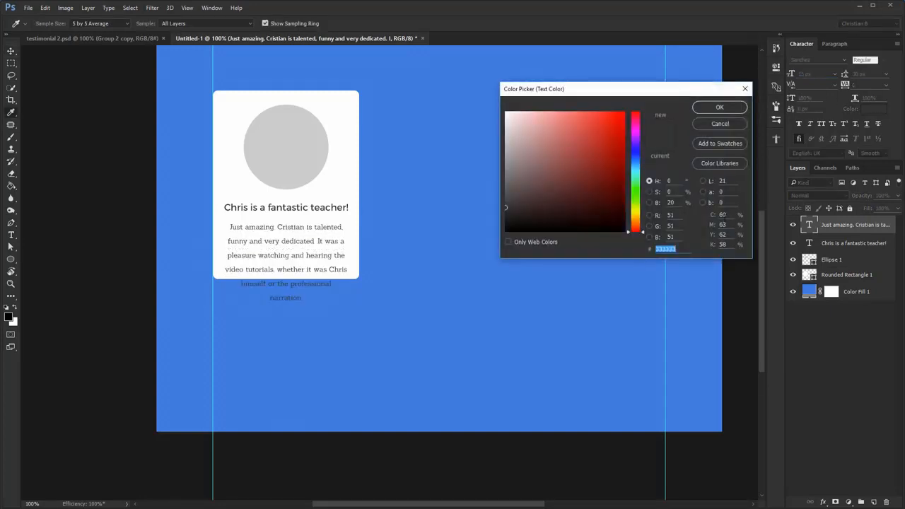
pyautogui.click(728, 125)
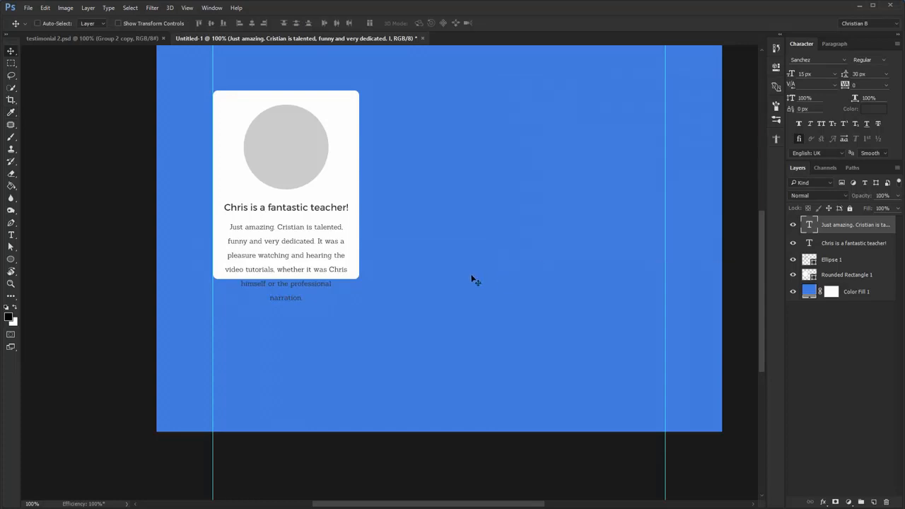
pyautogui.moveTo(334, 205); pyautogui.dragTo(329, 326)
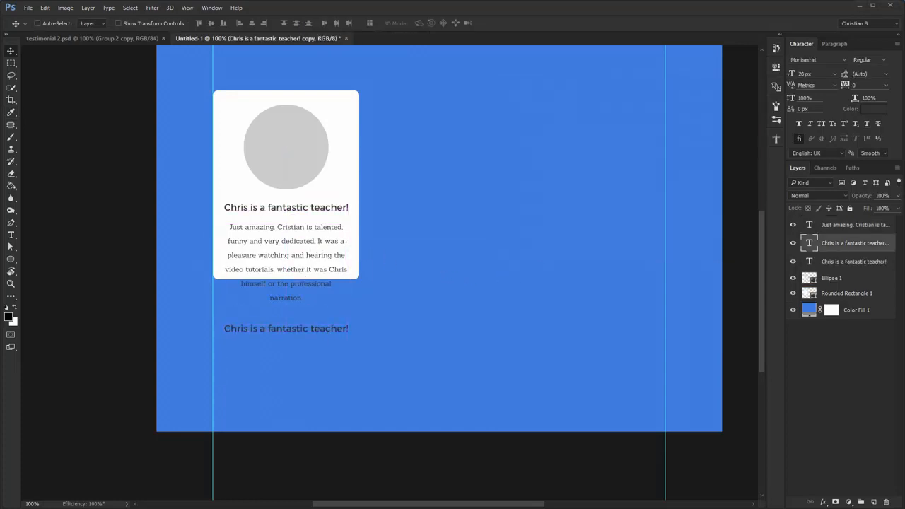
# - Replace the copied heading text with the attribution lines copied from Notepad
pyautogui.hotkey('alt', 'Tab')
pyautogui.moveTo(458, 217); pyautogui.dragTo(445, 214)
pyautogui.hotkey('ctrl', 'c')
pyautogui.hotkey('alt', 'Tab')
pyautogui.press('t')
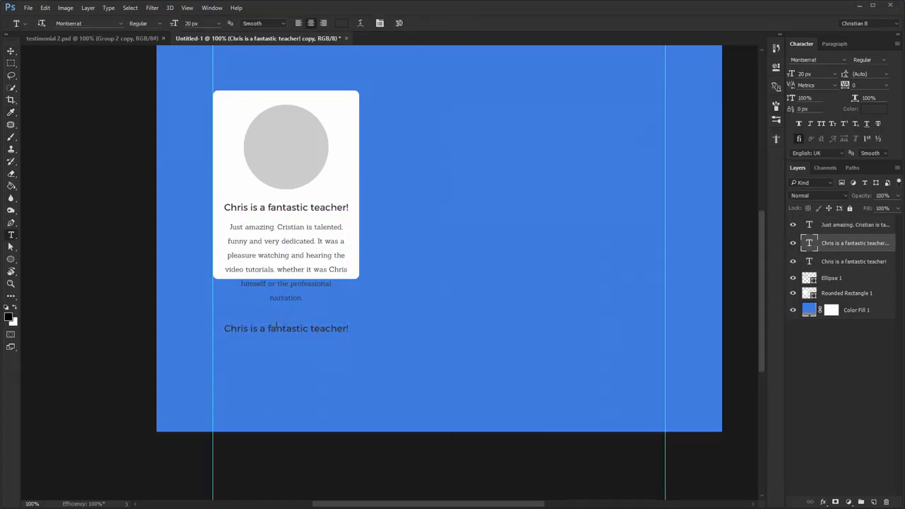
pyautogui.tripleClick(287, 327)
pyautogui.hotkey('ctrl', 'v')
# - Set the author's name line to 16 px
pyautogui.tripleClick(317, 328)
pyautogui.moveTo(815, 73); pyautogui.dragTo(491, 53)
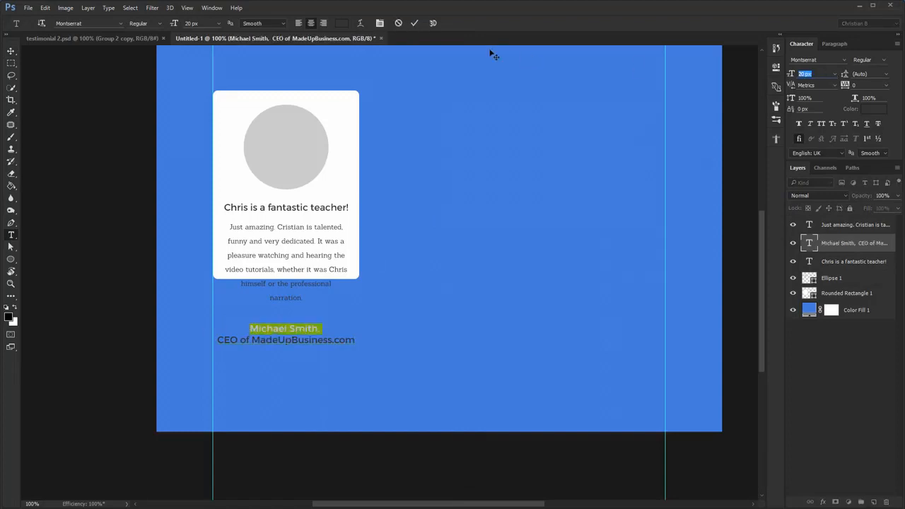
pyautogui.write('16')
pyautogui.press('Return')
pyautogui.hotkey('ctrl', 'Return')
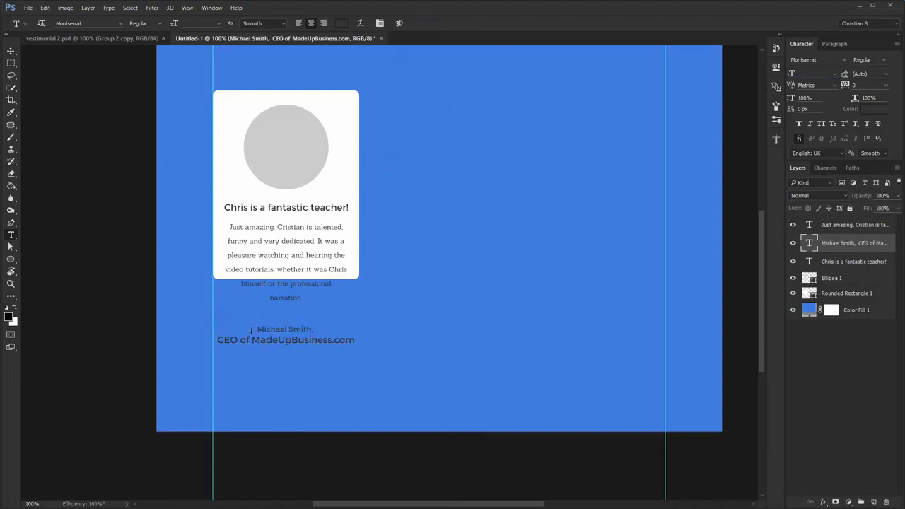
# - Set the company line to 13 px with 24 px leading
pyautogui.moveTo(353, 338); pyautogui.dragTo(444, 338)
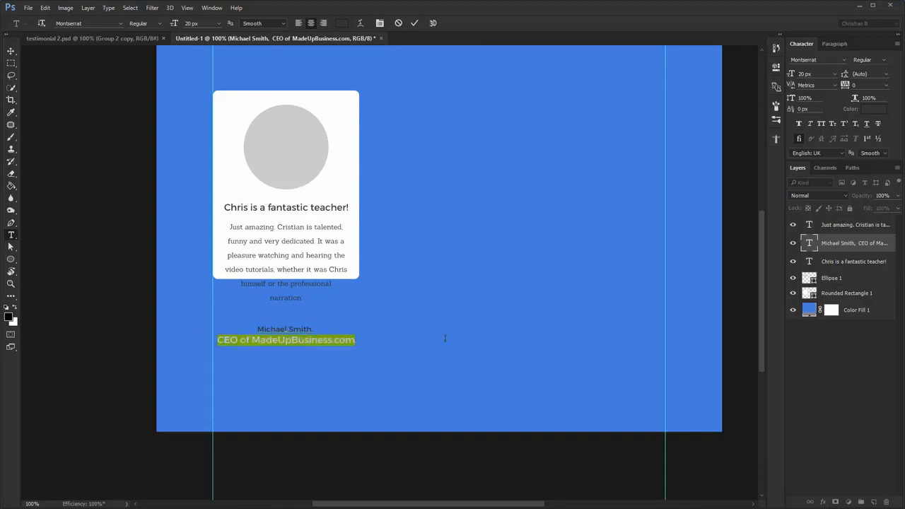
pyautogui.moveTo(815, 74); pyautogui.dragTo(569, 73)
pyautogui.write('13')
pyautogui.press('Return')
pyautogui.hotkey('ctrl', 'Return')
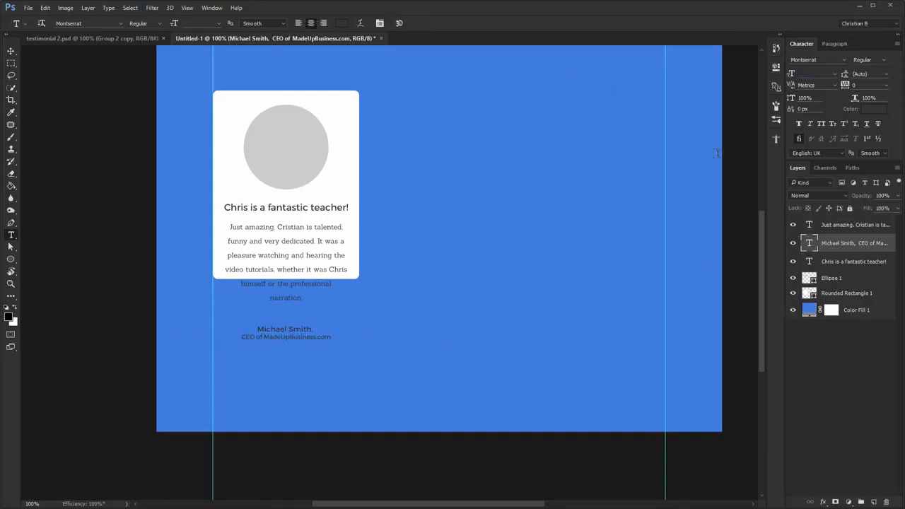
pyautogui.write('24')
pyautogui.press('Return')
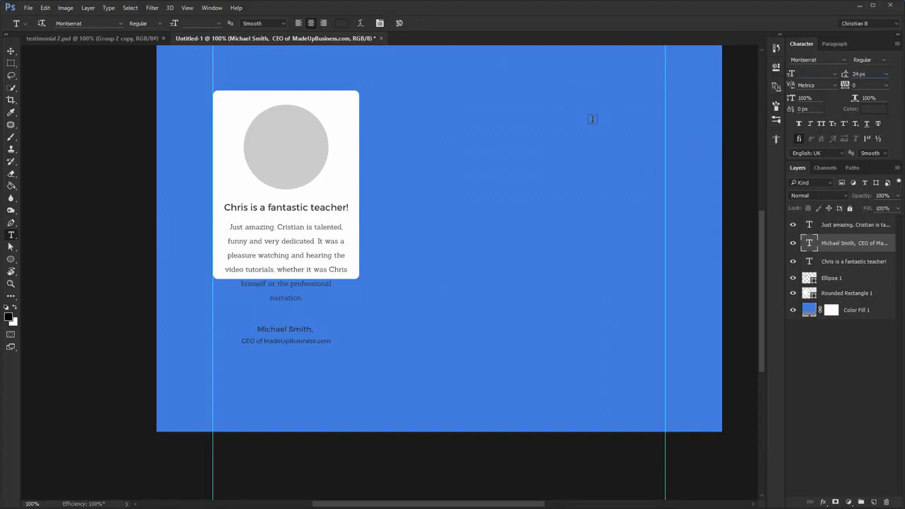
pyautogui.press('v')
# - Colour the MadeUpBusiness.com text green, #0ebd58
pyautogui.press('t')
pyautogui.scroll(3, 277, 340)
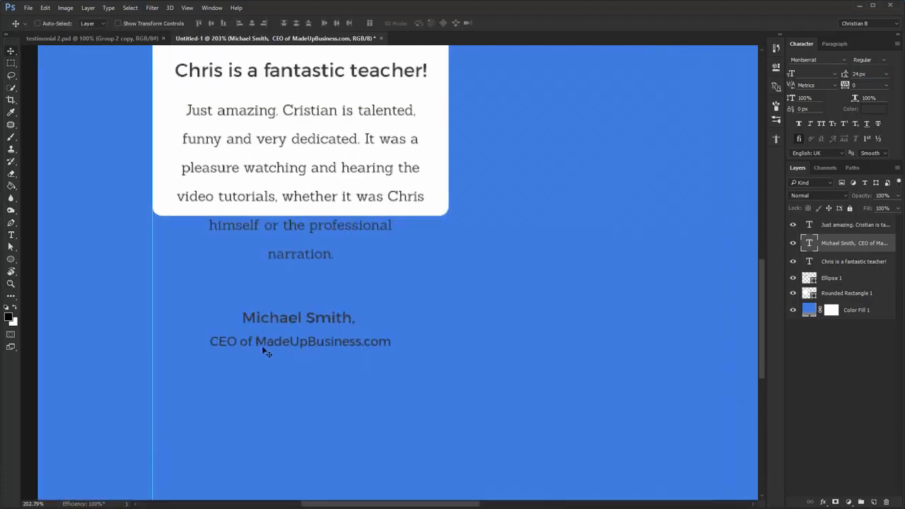
pyautogui.moveTo(256, 343); pyautogui.dragTo(416, 348)
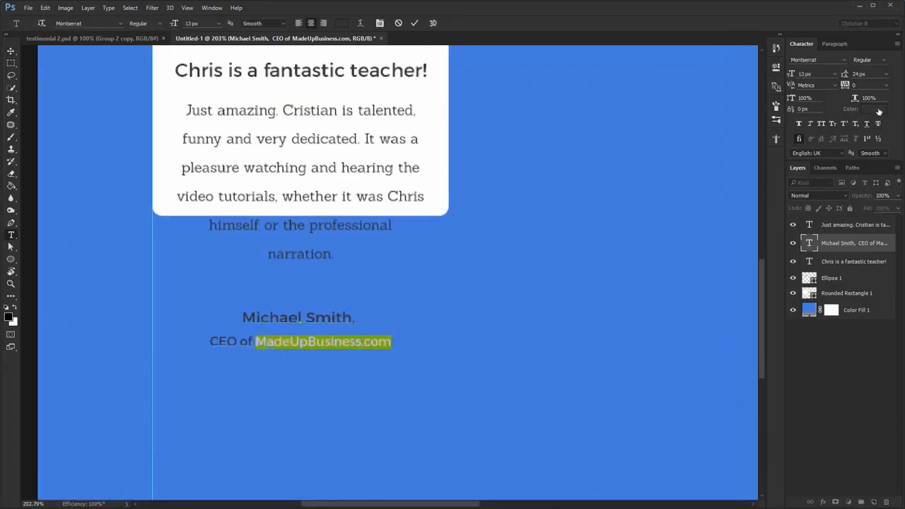
pyautogui.click(869, 109)
pyautogui.write('0ebd58')
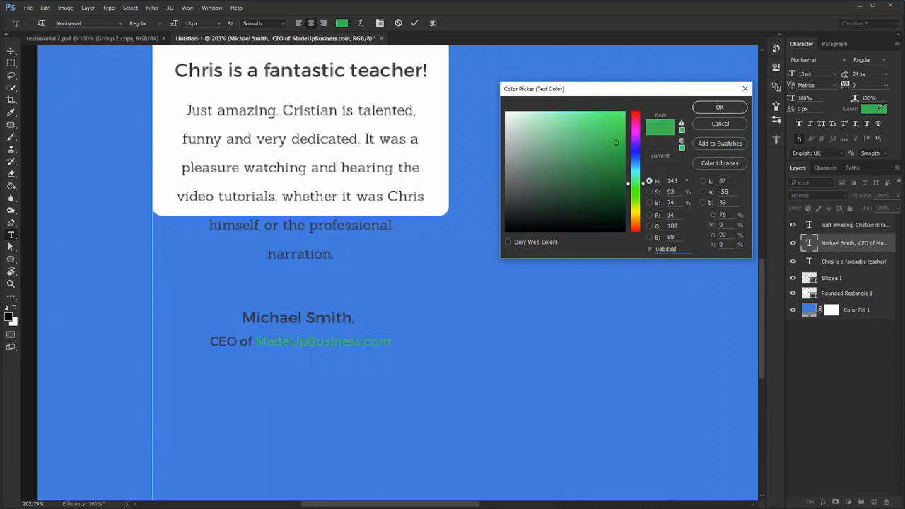
pyautogui.press('Return')
pyautogui.hotkey('ctrl', 'Return')
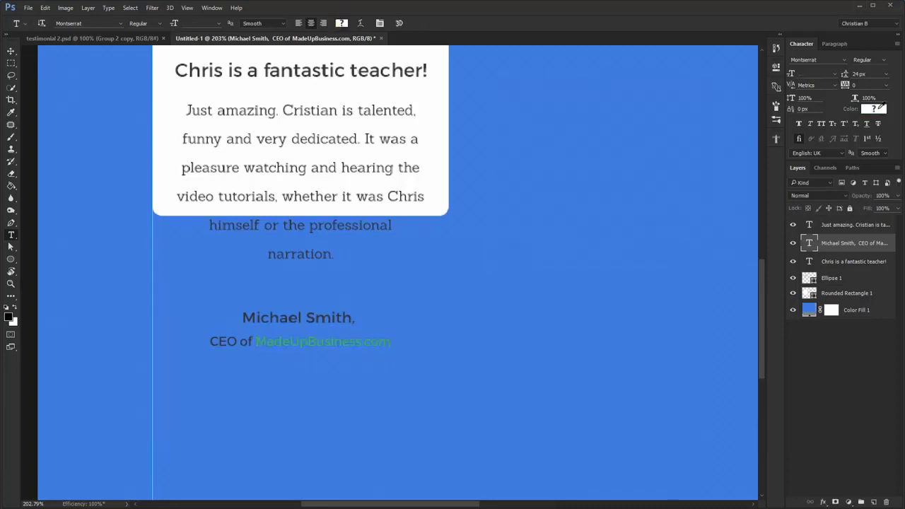
pyautogui.press('v')
pyautogui.hotkey('ctrl', '-')
pyautogui.hotkey('ctrl', '-')
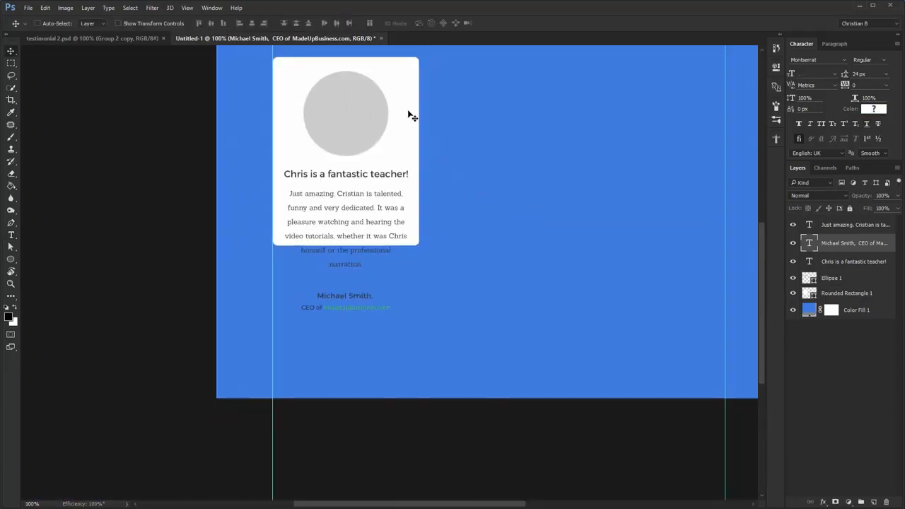
pyautogui.click(279, 150)
# - Draw a thin green rectangle along the card's top edge, clipped to the card
pyautogui.click(11, 260)
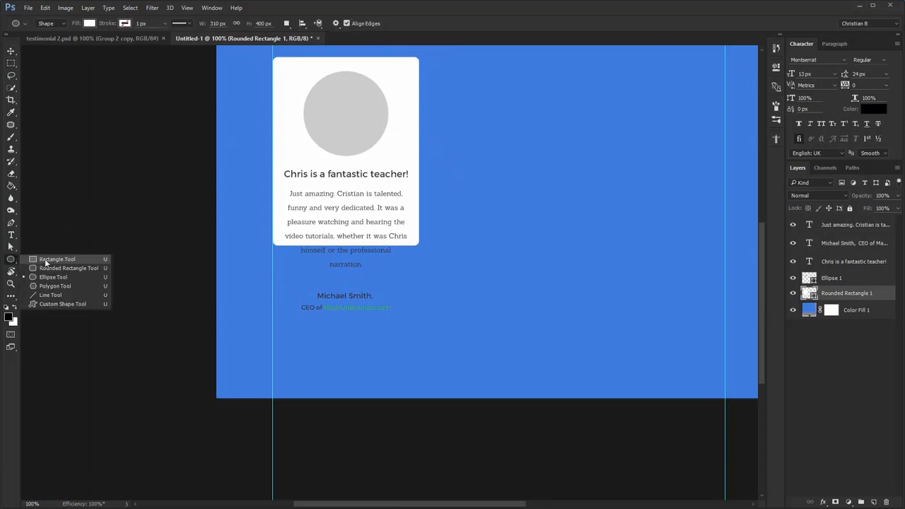
pyautogui.click(45, 261)
pyautogui.moveTo(287, 107); pyautogui.dragTo(262, 178)
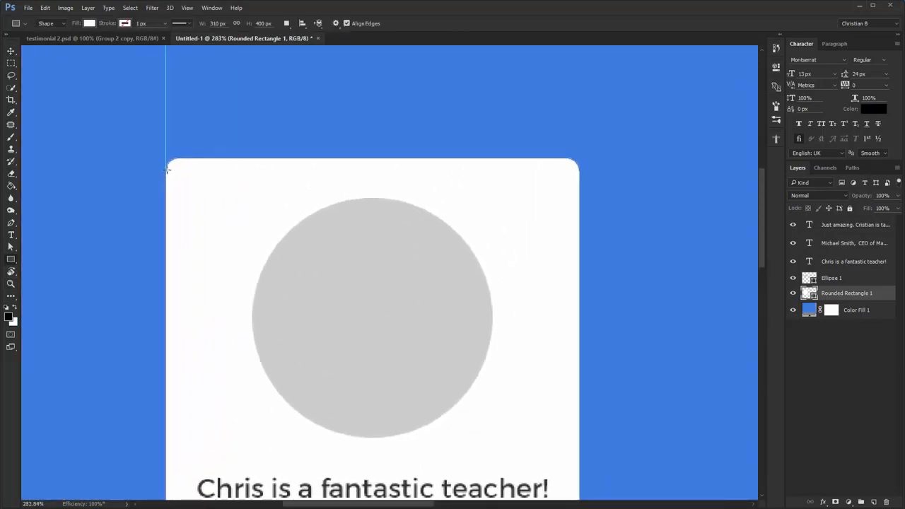
pyautogui.moveTo(165, 159); pyautogui.dragTo(595, 160)
pyautogui.press('v')
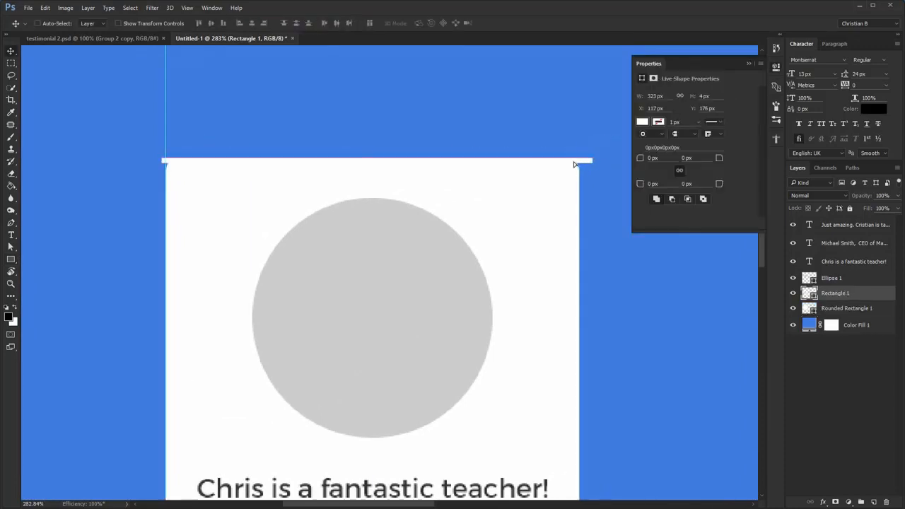
pyautogui.hotkey('ctrl', 'alt', 'g')
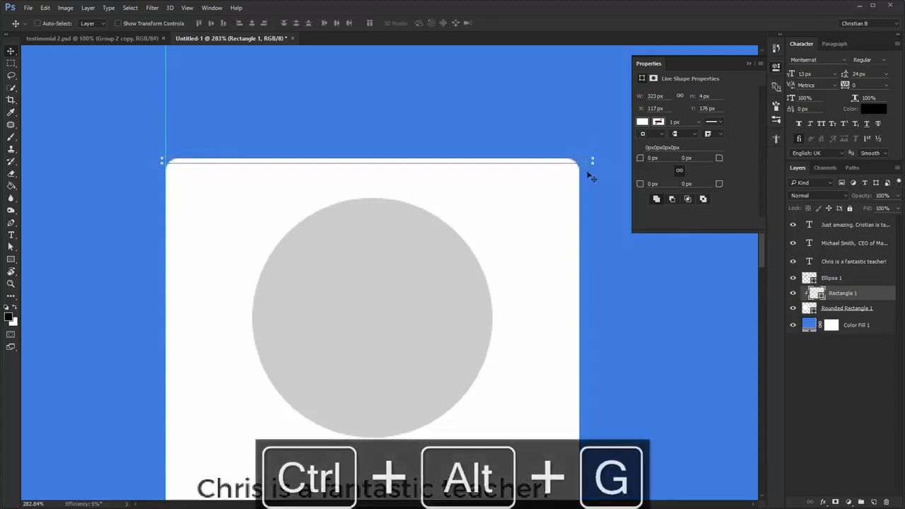
pyautogui.hotkey('ctrl', '1')
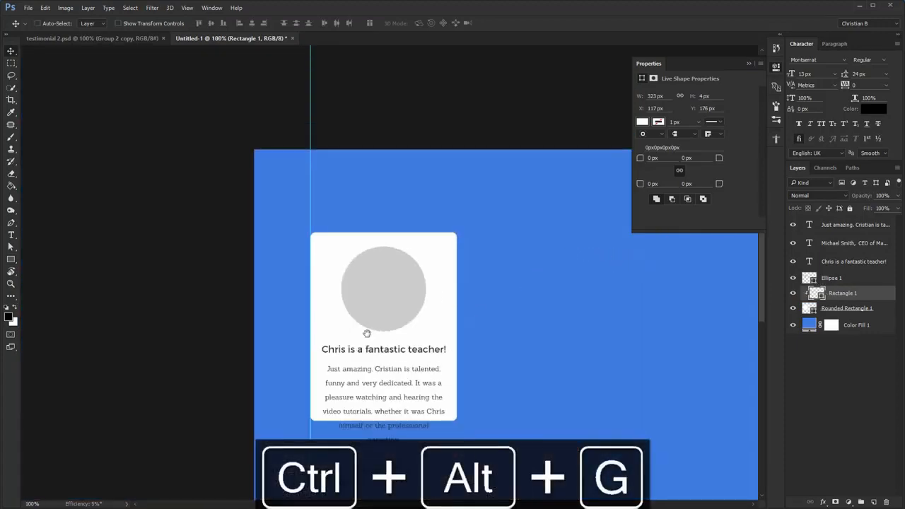
pyautogui.moveTo(367, 333); pyautogui.dragTo(344, 306)
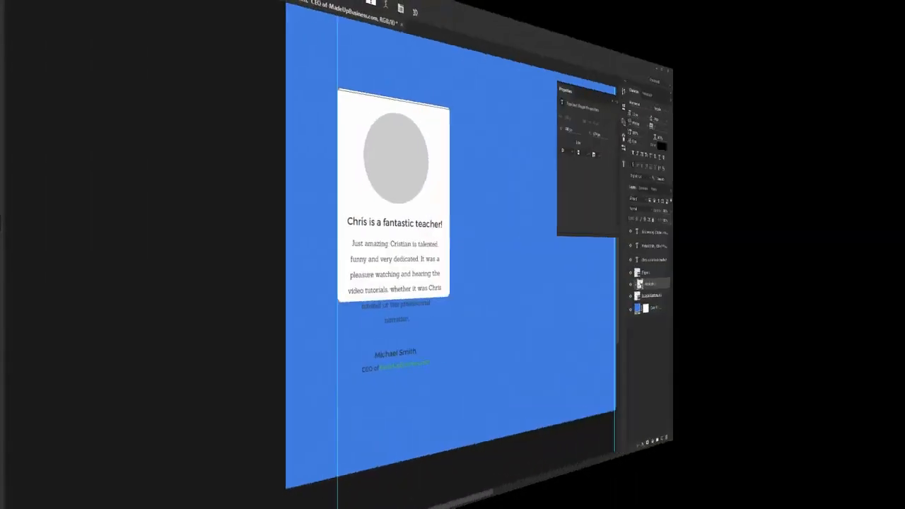
pyautogui.press('Return')
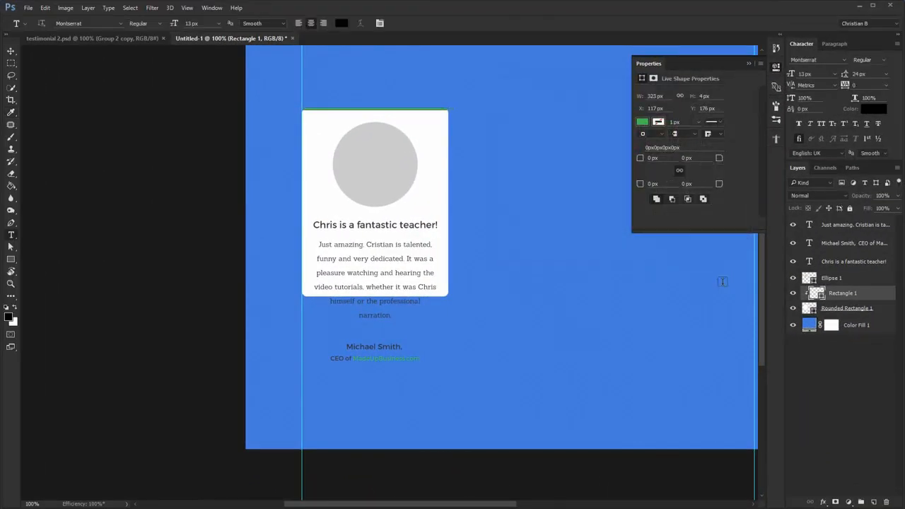
# - Extend the card's bottom edge down to a 580 px height
pyautogui.press('a')
pyautogui.click(446, 267)
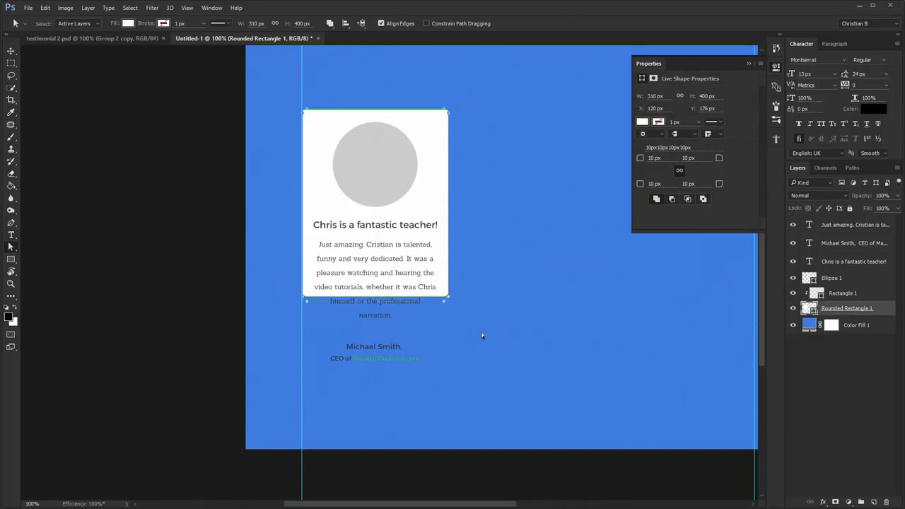
pyautogui.hotkey('shift', 'Down')
# - Add a Drop Shadow to the card: Opacity 40%, Distance 2 px, Size 3 px
pyautogui.press('v')
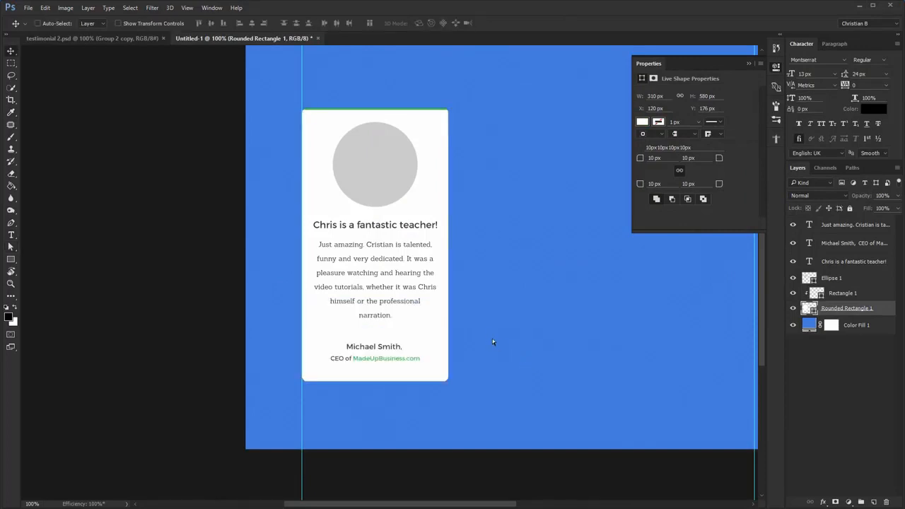
pyautogui.click(823, 500)
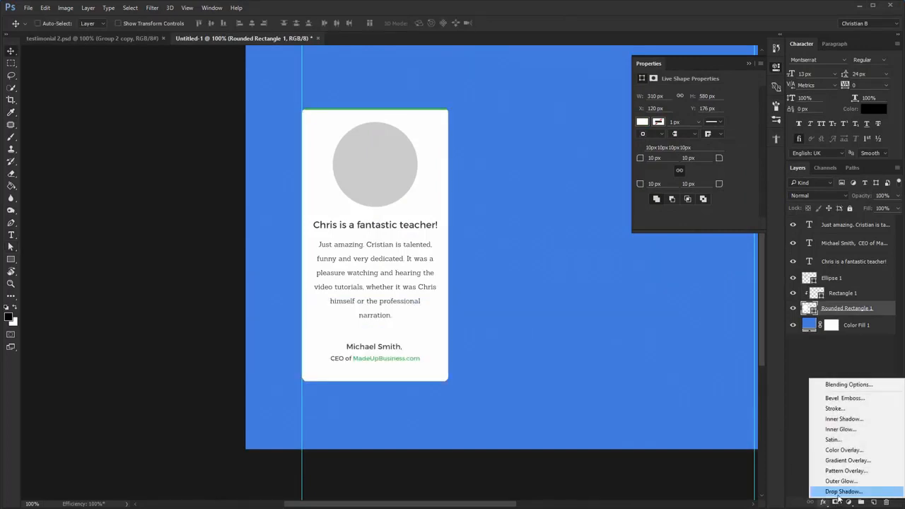
pyautogui.click(841, 496)
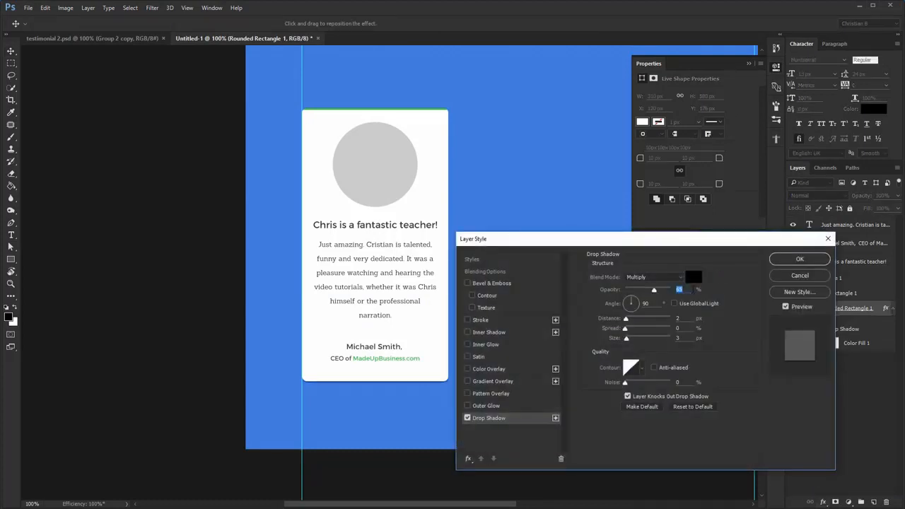
pyautogui.write('40')
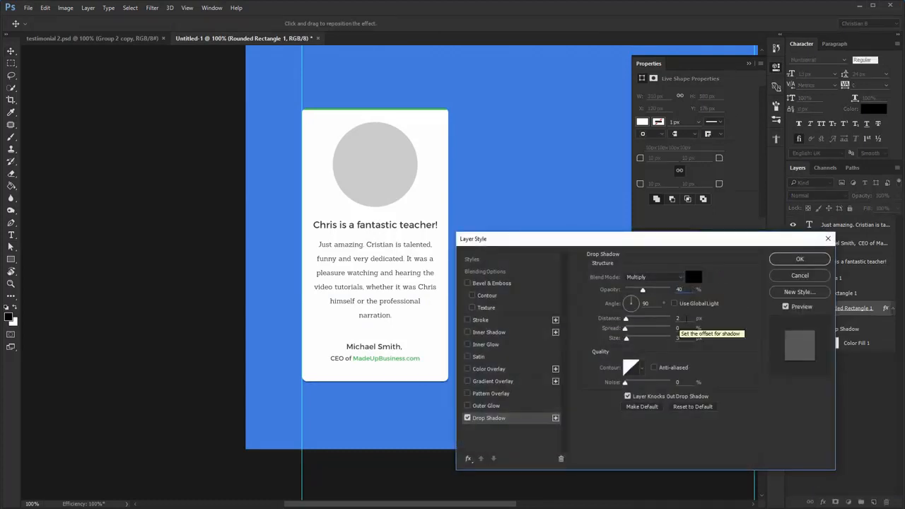
pyautogui.click(686, 319)
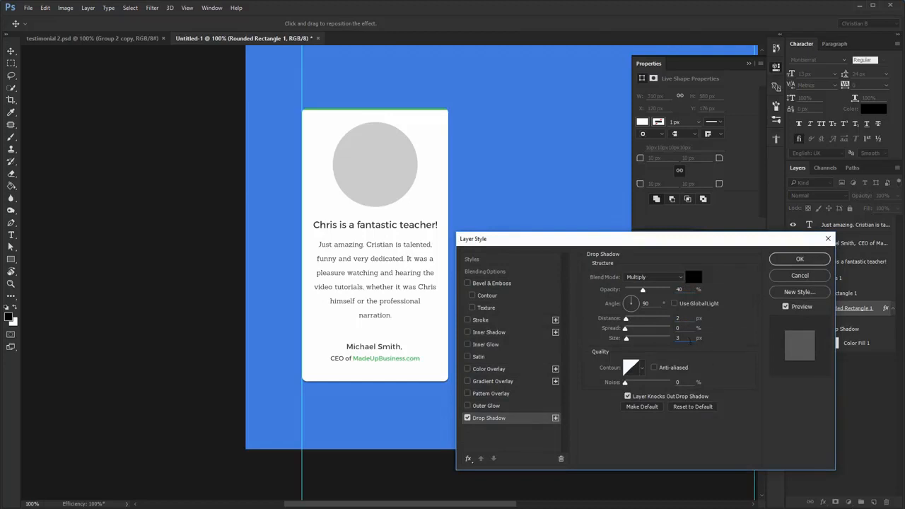
pyautogui.click(687, 340)
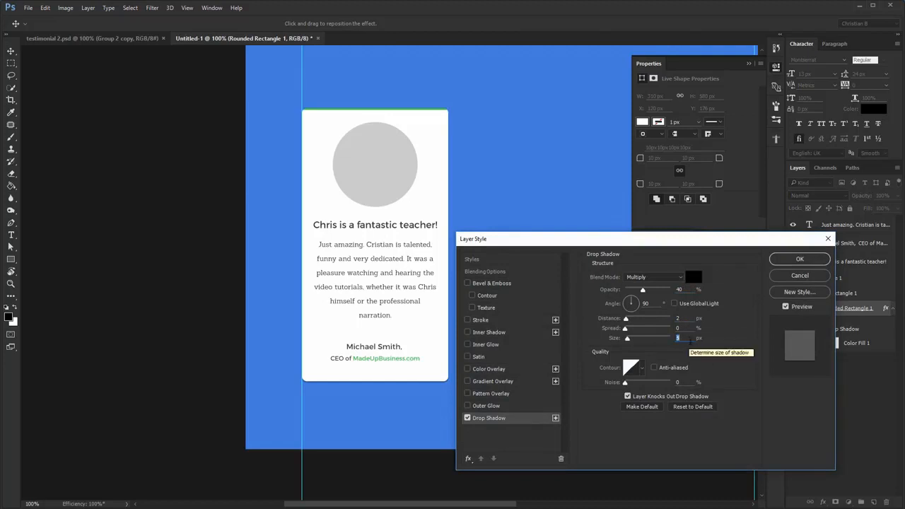
pyautogui.click(783, 262)
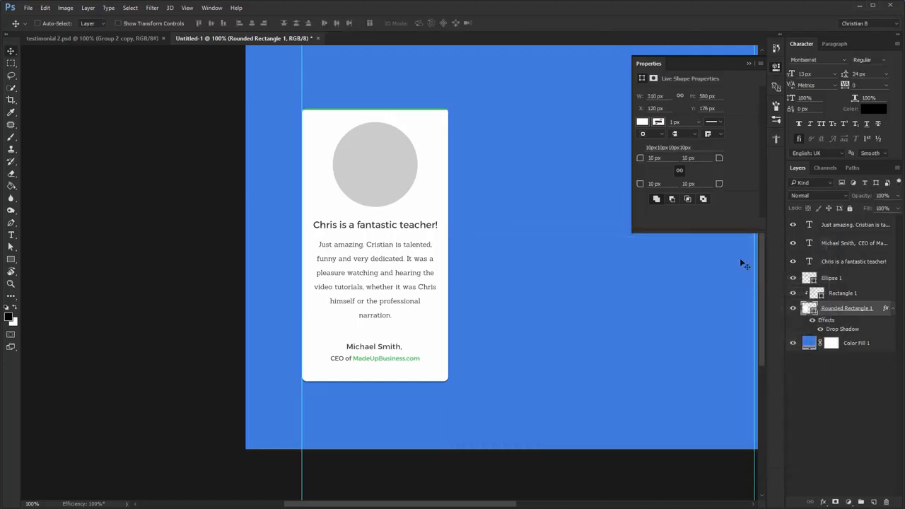
pyautogui.keyDown('ctrl'); pyautogui.click(396, 187); pyautogui.keyUp('ctrl')
pyautogui.hotkey('alt', 'Tab')
# - Place the man's portrait over the circle and clip it into the ellipse
pyautogui.moveTo(209, 89); pyautogui.dragTo(455, 444)
pyautogui.moveTo(499, 271); pyautogui.dragTo(404, 188)
pyautogui.press('Return')
pyautogui.hotkey('ctrl', 'alt', 'g')
pyautogui.press('space')
pyautogui.moveTo(444, 307); pyautogui.dragTo(351, 297)
pyautogui.click(776, 66)
# - Group all the card's layers and nudge the group up the canvas
pyautogui.click(847, 323)
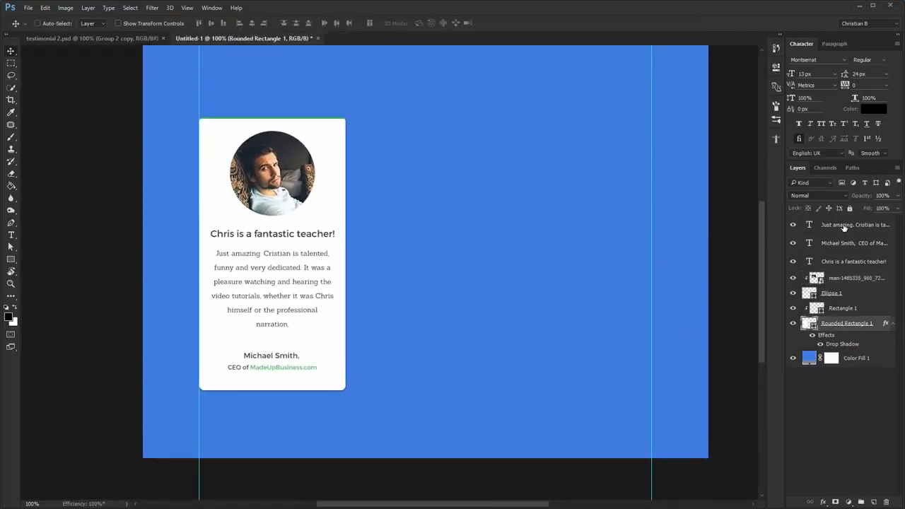
pyautogui.keyDown('shift'); pyautogui.click(854, 224); pyautogui.keyUp('shift')
pyautogui.hotkey('ctrl', 'g')
pyautogui.moveTo(253, 122); pyautogui.dragTo(242, 141)
# - Duplicate the card group twice to the right and distribute the three by horizontal centres
pyautogui.press('space')
pyautogui.moveTo(246, 234); pyautogui.dragTo(391, 234)
pyautogui.moveTo(402, 239); pyautogui.dragTo(562, 239)
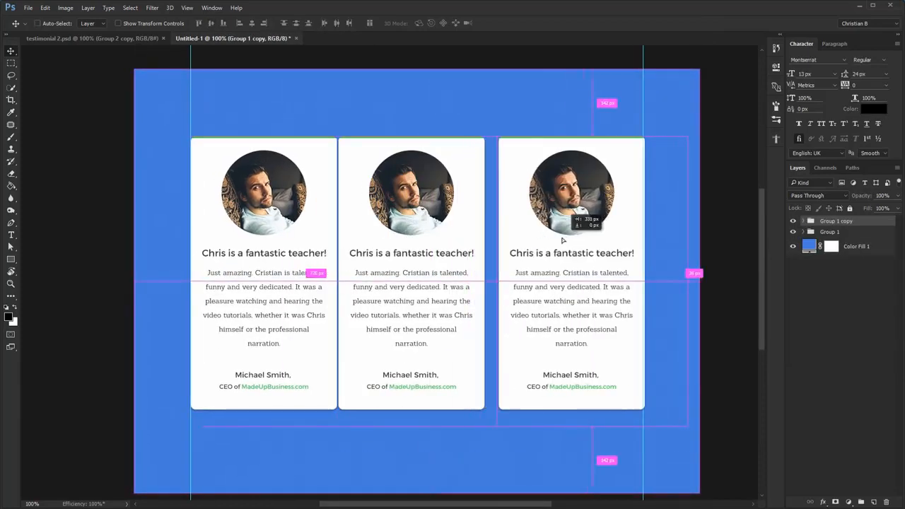
pyautogui.hotkey('ctrl', 'space')
pyautogui.moveTo(670, 420); pyautogui.dragTo(721, 440)
pyautogui.hotkey('ctrl', '1')
pyautogui.keyDown('shift'); pyautogui.click(833, 241); pyautogui.keyUp('shift')
pyautogui.press('space')
pyautogui.moveTo(355, 180); pyautogui.dragTo(412, 217)
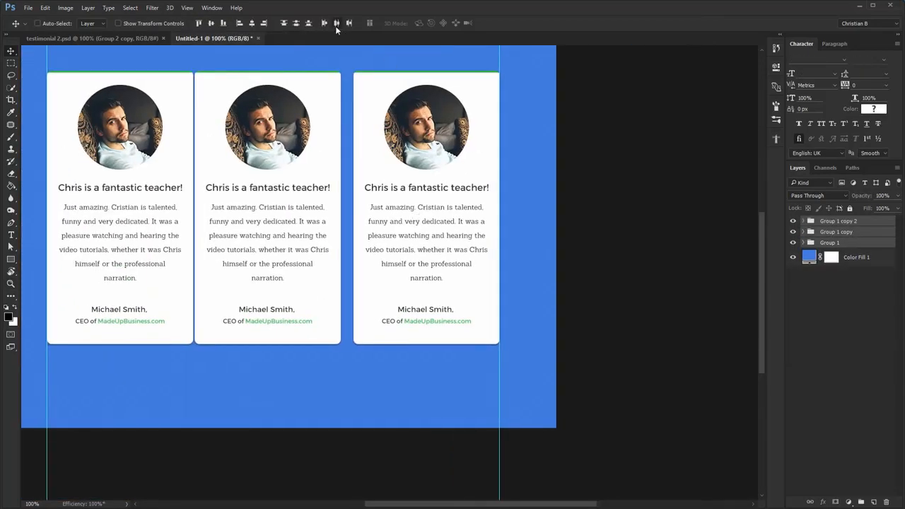
pyautogui.click(336, 23)
pyautogui.press('space')
pyautogui.moveTo(279, 234); pyautogui.dragTo(306, 248)
# - Copy the 'Great material' heading text from the notes
pyautogui.hotkey('alt', 'Tab')
pyautogui.moveTo(515, 254); pyautogui.dragTo(458, 254)
pyautogui.hotkey('alt', 'Tab')
# - Replace the middle card's heading with 'Great material'
pyautogui.press('t')
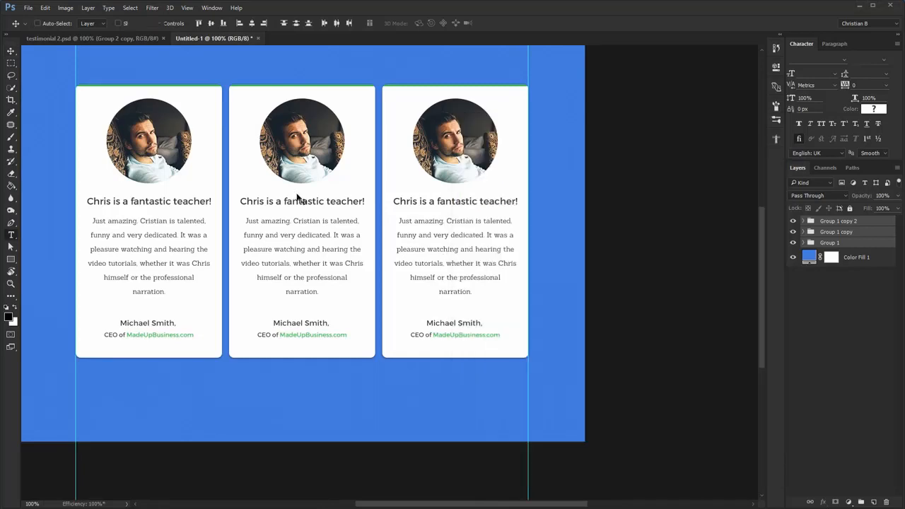
pyautogui.tripleClick(303, 200)
pyautogui.write('Great material')
pyautogui.hotkey('ctrl', 'Return')
pyautogui.hotkey('alt', 'Tab')
# - Replace the middle card's quote with the second testimonial paragraph from the notes
pyautogui.moveTo(581, 294); pyautogui.dragTo(445, 276)
pyautogui.hotkey('alt', 'Tab')
pyautogui.click(313, 257)
pyautogui.hotkey('ctrl', 'a')
pyautogui.write("Christian's presentations are direct and to the point, getting the student to hands-on practice as quickly as possible. Some moderate prior knowledge of Photoshop is certainly helpful.")
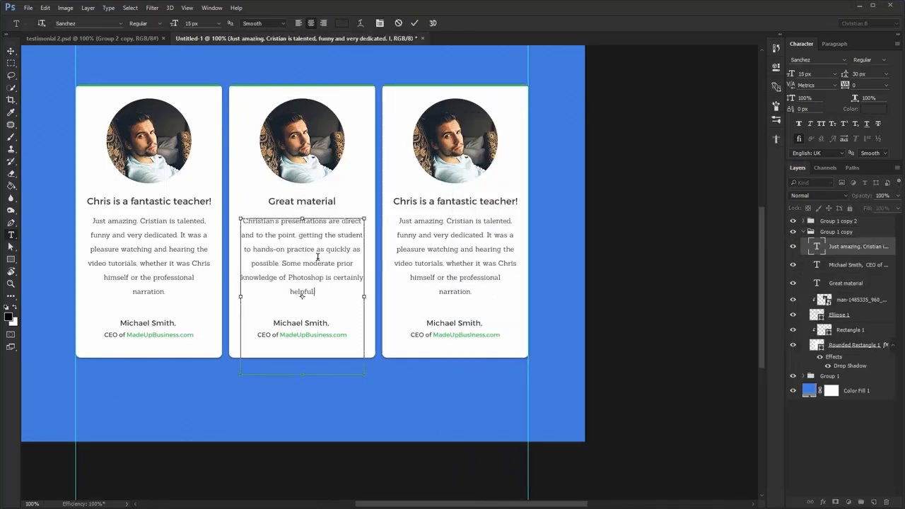
pyautogui.hotkey('ctrl', 'Return')
pyautogui.hotkey('alt', 'Tab')
# - Replace the third card's heading with 'I love this course!'
pyautogui.click(460, 339)
pyautogui.moveTo(532, 357); pyautogui.dragTo(559, 390)
pyautogui.hotkey('alt', 'Tab')
pyautogui.tripleClick(454, 200)
pyautogui.write('I love this course!')
pyautogui.hotkey('ctrl', 'Return')
# - Replace the third card's quote with the third testimonial paragraph from the notes
pyautogui.hotkey('alt', 'Tab')
pyautogui.click(460, 331)
pyautogui.hotkey('alt', 'Tab')
pyautogui.click(396, 263)
pyautogui.hotkey('ctrl', 'a')
pyautogui.write('I have looked at many courses and videos. There is nothing like this out there. It is like being in a room with the designer. He explains why he does something, not just how to do it. If you are interested in web design at all, this course is a must.')
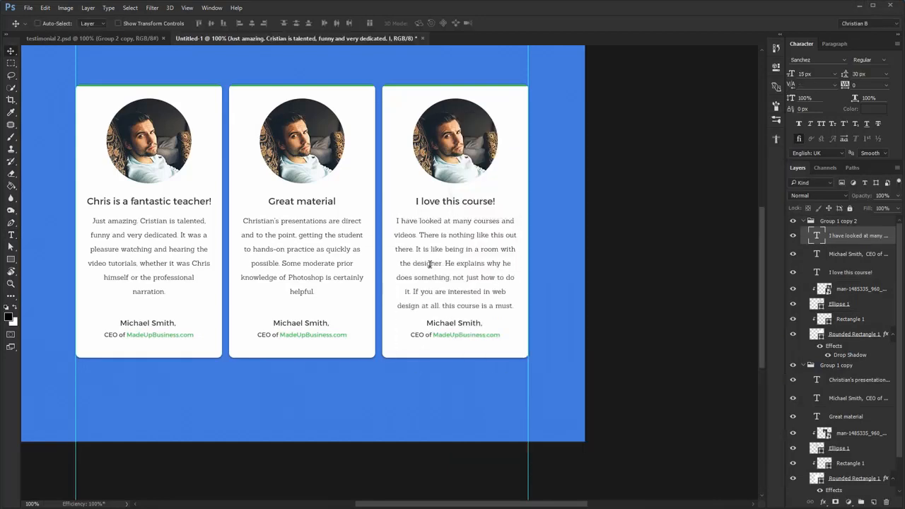
pyautogui.hotkey('ctrl', 'Return')
pyautogui.hotkey('alt', 'Tab')
# - Replace the third card's author name with the third author's name from the notes
pyautogui.click(460, 407)
pyautogui.moveTo(460, 407); pyautogui.dragTo(535, 407)
pyautogui.hotkey('alt', 'Tab')
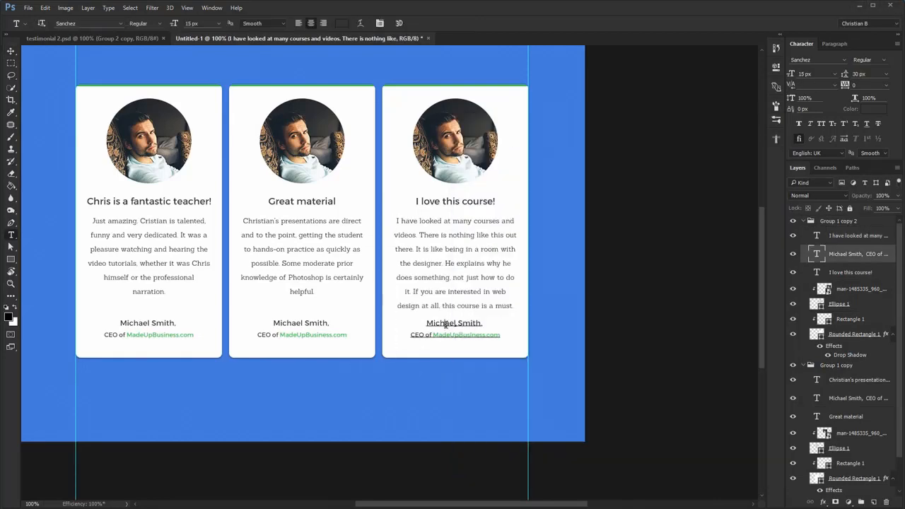
pyautogui.moveTo(420, 322); pyautogui.dragTo(486, 322)
pyautogui.write('Christina Williams')
pyautogui.hotkey('ctrl', 'Return')
pyautogui.hotkey('alt', 'Tab')
# - Change the third card's job line to 'UX designer at Youtube.com'
pyautogui.moveTo(625, 407); pyautogui.dragTo(529, 407)
pyautogui.hotkey('alt', 'Tab')
pyautogui.click(436, 335)
pyautogui.moveTo(411, 335); pyautogui.dragTo(557, 339)
pyautogui.write('UX designer at Youtube.com')
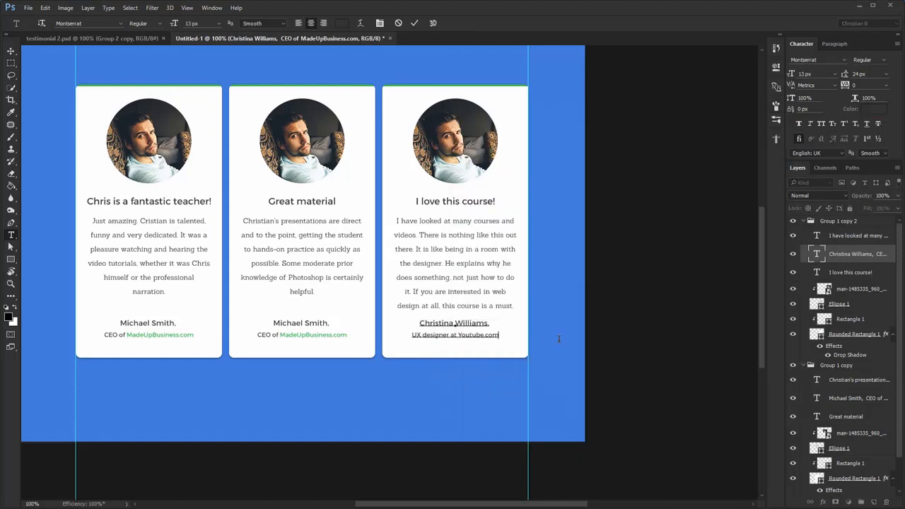
pyautogui.hotkey('ctrl', 'Return')
pyautogui.moveTo(486, 323); pyautogui.dragTo(537, 323)
# - Sample the green link colour from the first card
pyautogui.moveTo(423, 349); pyautogui.dragTo(662, 341)
pyautogui.click(342, 22)
pyautogui.press('Escape')
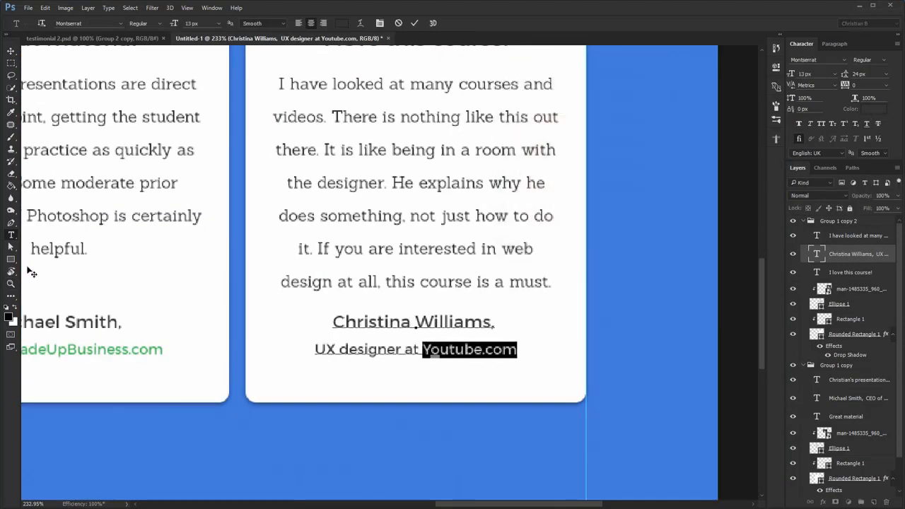
pyautogui.hotkey('ctrl', 'Return')
pyautogui.click(147, 348)
pyautogui.click(342, 22)
pyautogui.press('Return')
# - Colour 'Youtube.com' in the third card's job line with the link green
pyautogui.click(9, 316)
pyautogui.press('Return')
pyautogui.moveTo(423, 350); pyautogui.dragTo(517, 349)
pyautogui.click(341, 23)
pyautogui.press('Return')
pyautogui.hotkey('ctrl', '1')
pyautogui.moveTo(282, 293); pyautogui.dragTo(315, 293)
pyautogui.press('v')
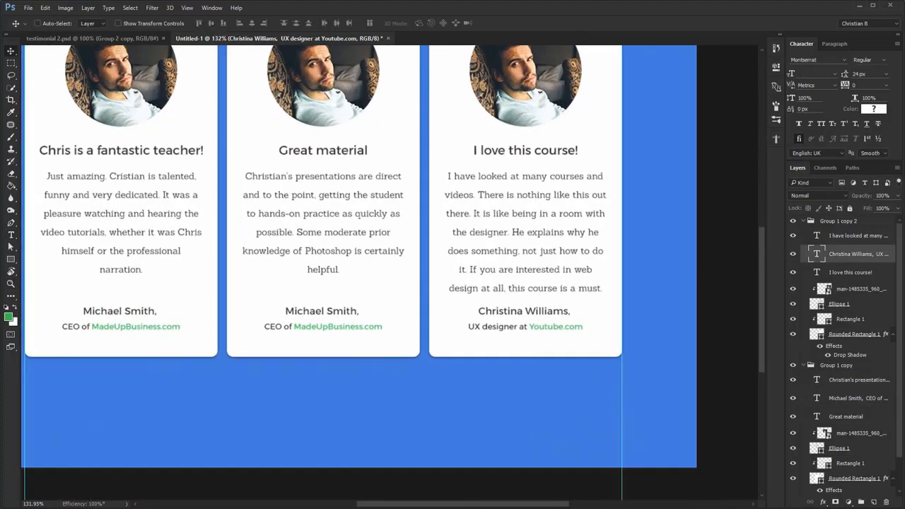
# - Replace the middle card's author lines with the second author's name and job line
pyautogui.hotkey('alt', 'Tab')
pyautogui.moveTo(581, 312); pyautogui.dragTo(304, 326)
pyautogui.hotkey('ctrl', 'c')
pyautogui.click(323, 313)
pyautogui.hotkey('ctrl', 'a')
pyautogui.hotkey('ctrl', 'v')
# - Set the text colours on the middle card's 'CEO of Facebook.com' author line
pyautogui.click(341, 23)
pyautogui.press('Return')
pyautogui.moveTo(372, 326); pyautogui.dragTo(271, 326)
pyautogui.hotkey('ctrl', 'Return')
pyautogui.press('v')
pyautogui.hotkey('ctrl', '1')
# - Place a new portrait and clip it into the middle card's circle
pyautogui.click(335, 121)
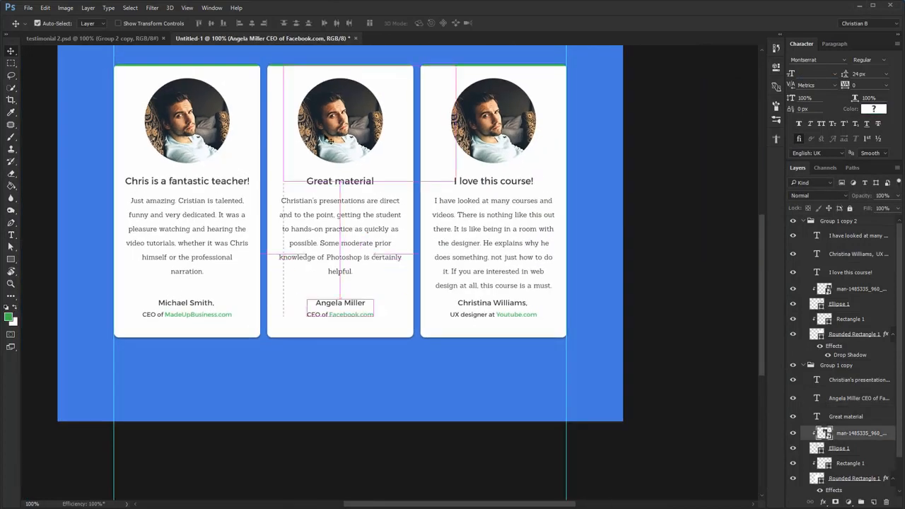
pyautogui.hotkey('alt', 'Tab')
pyautogui.moveTo(261, 88); pyautogui.dragTo(358, 306)
pyautogui.press('Return')
pyautogui.hotkey('ctrl', 'alt', 'g')
pyautogui.moveTo(340, 249); pyautogui.dragTo(322, 153)
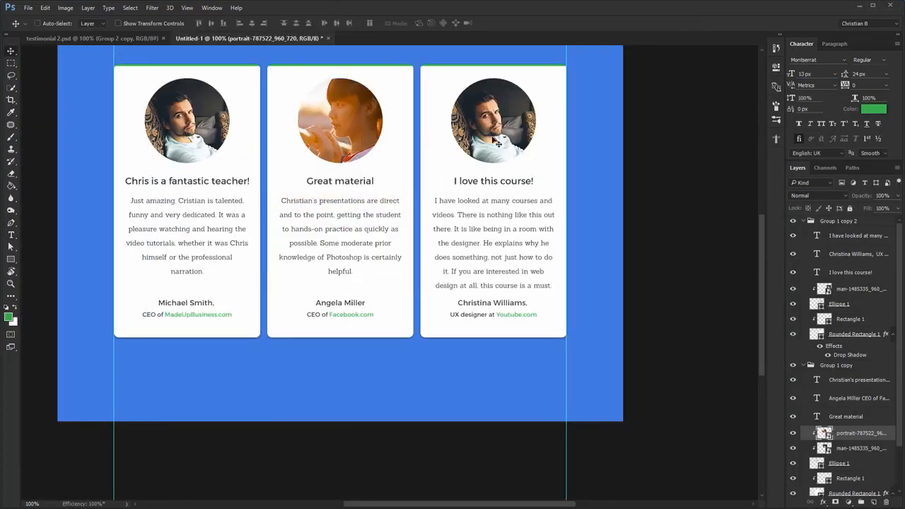
# - Place the woman's photo and clip it into the third card's circle
pyautogui.keyDown('ctrl'); pyautogui.click(493, 121); pyautogui.keyUp('ctrl')
pyautogui.hotkey('alt', 'Tab')
pyautogui.moveTo(311, 88); pyautogui.dragTo(379, 444)
pyautogui.moveTo(379, 286); pyautogui.dragTo(522, 157)
pyautogui.press('Return')
pyautogui.hotkey('ctrl', 'alt', 'g')
# - Nudge all three author name layers down
pyautogui.keyDown('ctrl'); pyautogui.click(196, 312); pyautogui.keyUp('ctrl')
pyautogui.keyDown('ctrl'); pyautogui.keyDown('shift'); pyautogui.click(340, 311); pyautogui.keyUp('shift'); pyautogui.keyUp('ctrl')
pyautogui.keyDown('ctrl'); pyautogui.keyDown('shift'); pyautogui.click(495, 315); pyautogui.keyUp('shift'); pyautogui.keyUp('ctrl')
pyautogui.hotkey('shift', 'Down')
pyautogui.hotkey('shift', 'Down')
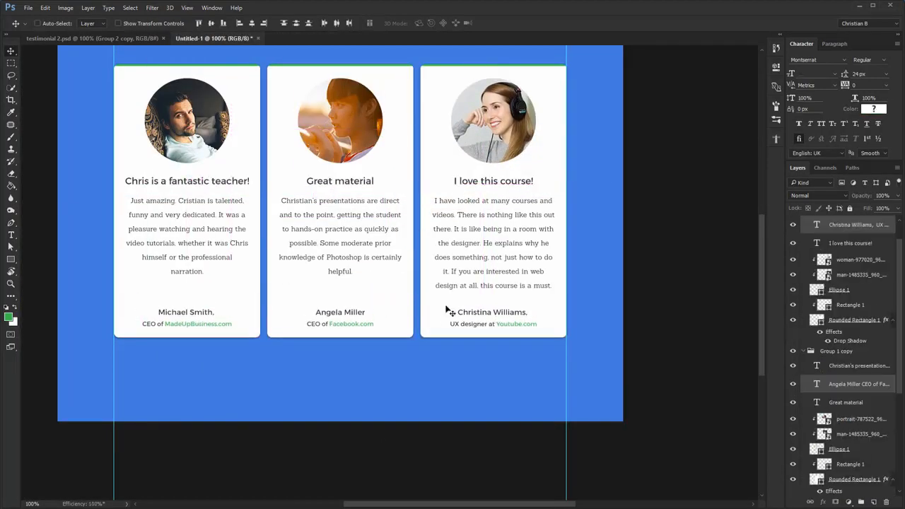
# - Make all three card rectangles 590 px tall
pyautogui.keyDown('ctrl'); pyautogui.click(240, 297); pyautogui.keyUp('ctrl')
pyautogui.keyDown('ctrl'); pyautogui.keyDown('shift'); pyautogui.click(389, 298); pyautogui.keyUp('shift'); pyautogui.keyUp('ctrl')
pyautogui.keyDown('ctrl'); pyautogui.keyDown('shift'); pyautogui.click(436, 301); pyautogui.keyUp('shift'); pyautogui.keyUp('ctrl')
pyautogui.click(775, 67)
pyautogui.click(708, 96)
pyautogui.hotkey('shift', 'Up')
pyautogui.hotkey('shift', 'Up')
pyautogui.hotkey('shift', 'Up')
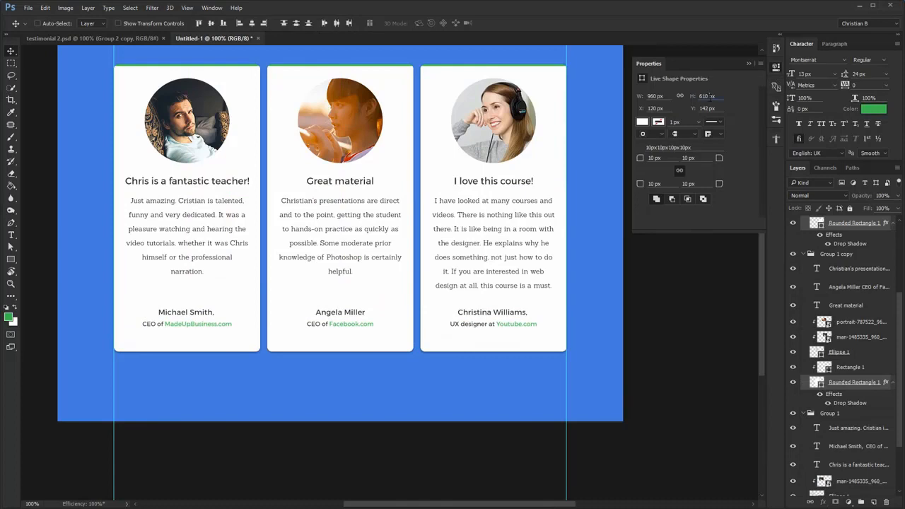
pyautogui.hotkey('shift', 'Down')
pyautogui.hotkey('shift', 'Down')
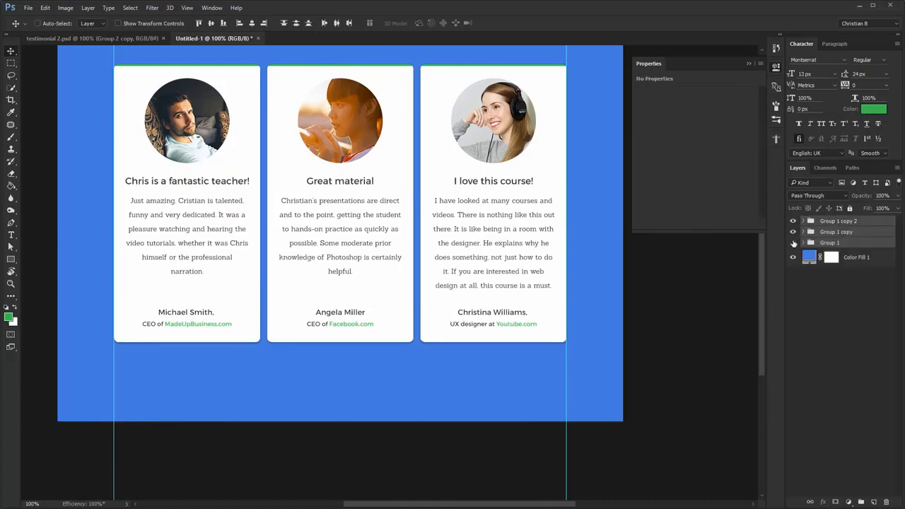
# - Rename the top card group to '3', hide guides and preview the design full screen
pyautogui.doubleClick(830, 222)
pyautogui.write('3')
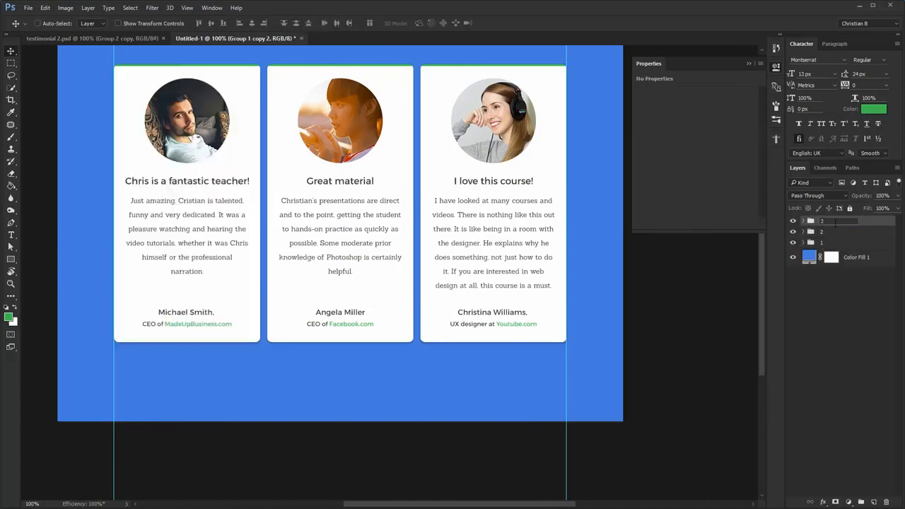
pyautogui.click(837, 275)
pyautogui.click(748, 63)
pyautogui.moveTo(477, 167); pyautogui.dragTo(512, 231)
pyautogui.hotkey('ctrl', ';')
pyautogui.press('f')
pyautogui.press('f')
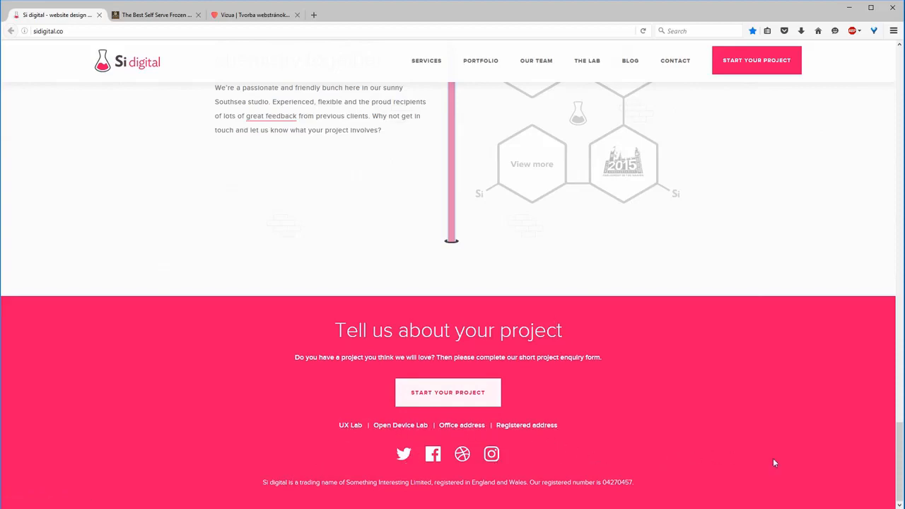
# - Return to the top of sidigital.co and reload it to replay the pipe animation
pyautogui.middleClick(792, 456)
pyautogui.middleClick(773, 157)
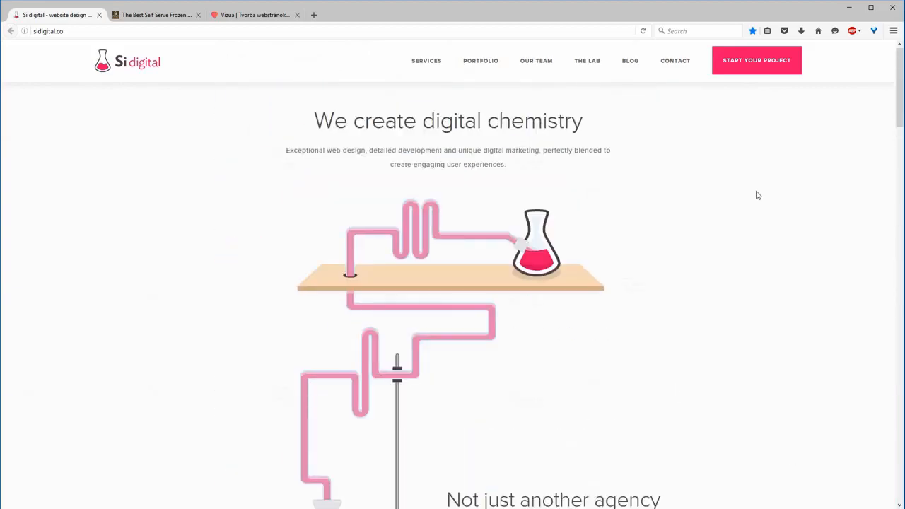
pyautogui.click(643, 31)
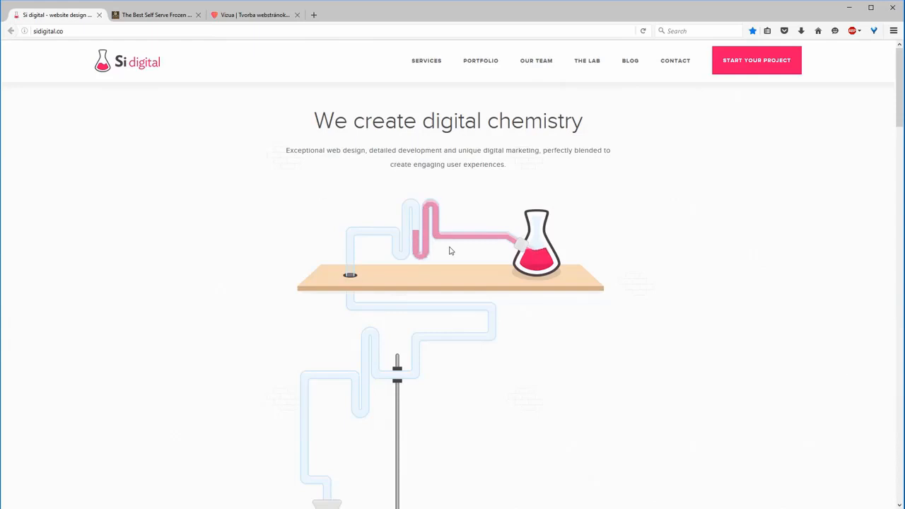
# - Scroll through the homepage sections down to the pink footer
pyautogui.scroll(-4, 450, 251)
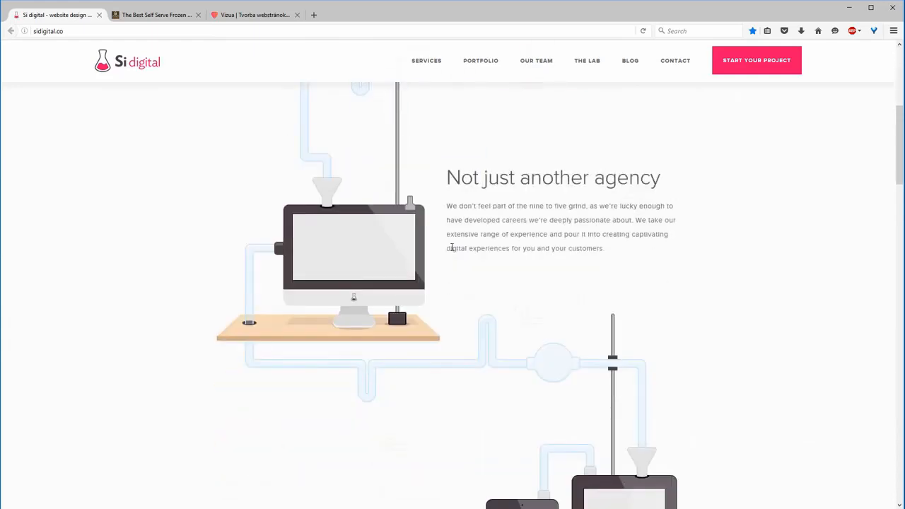
pyautogui.scroll(-5, 450, 247)
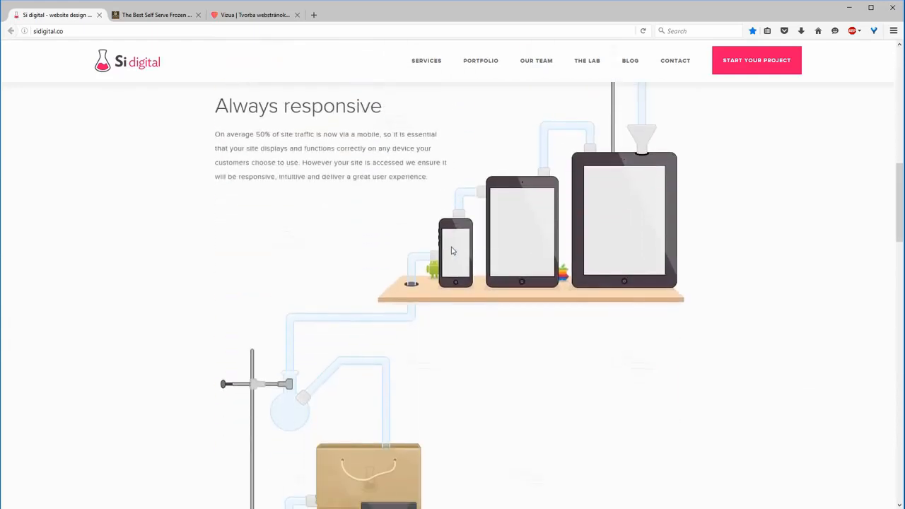
pyautogui.scroll(-3, 452, 251)
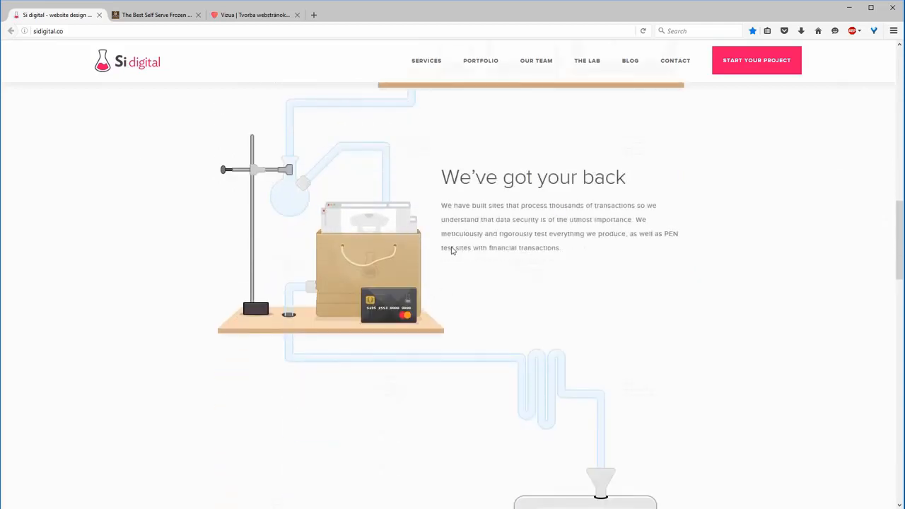
pyautogui.scroll(-3, 452, 251)
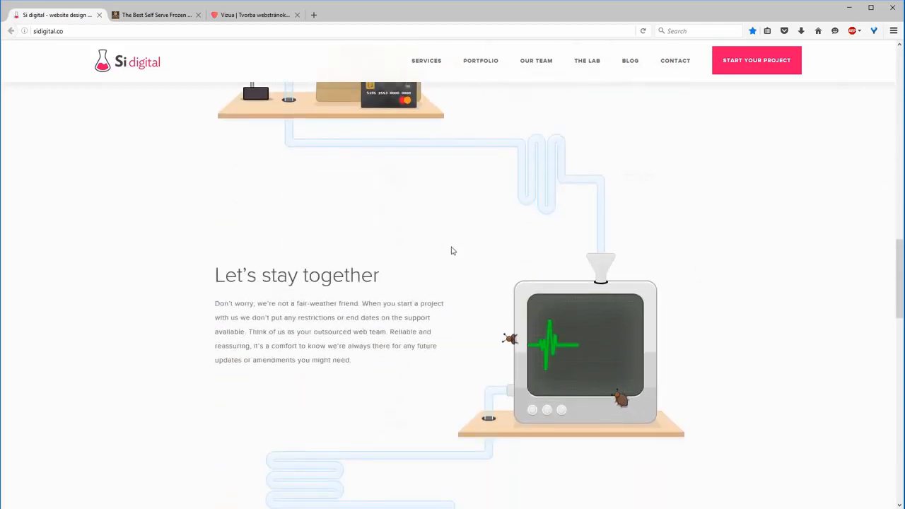
pyautogui.scroll(-3, 452, 250)
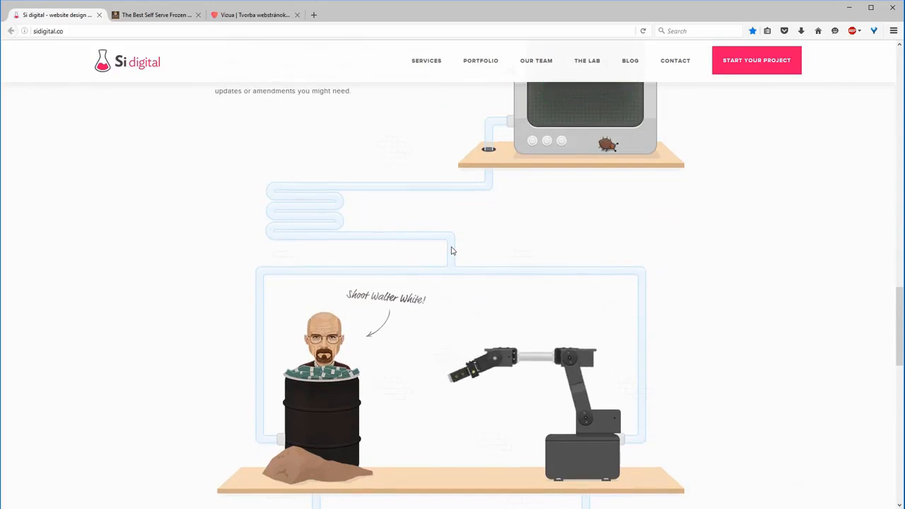
pyautogui.scroll(-3, 453, 250)
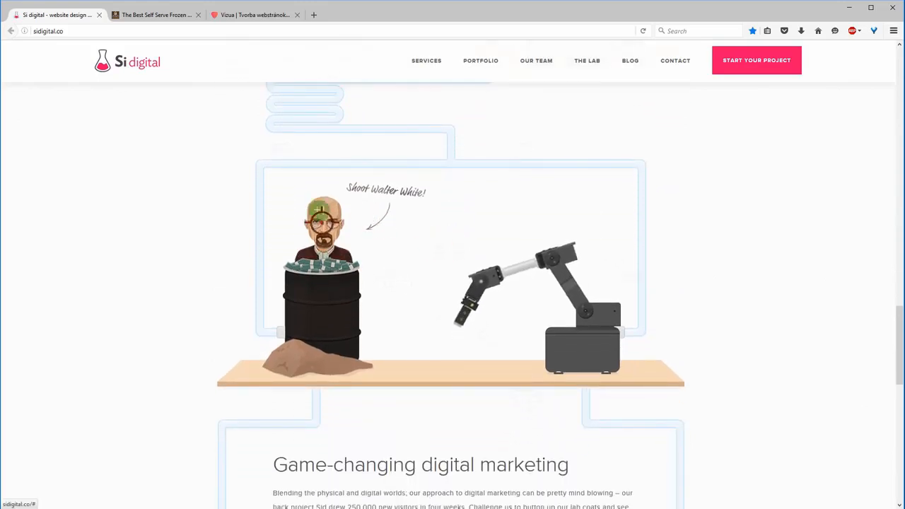
pyautogui.scroll(-3, 394, 279)
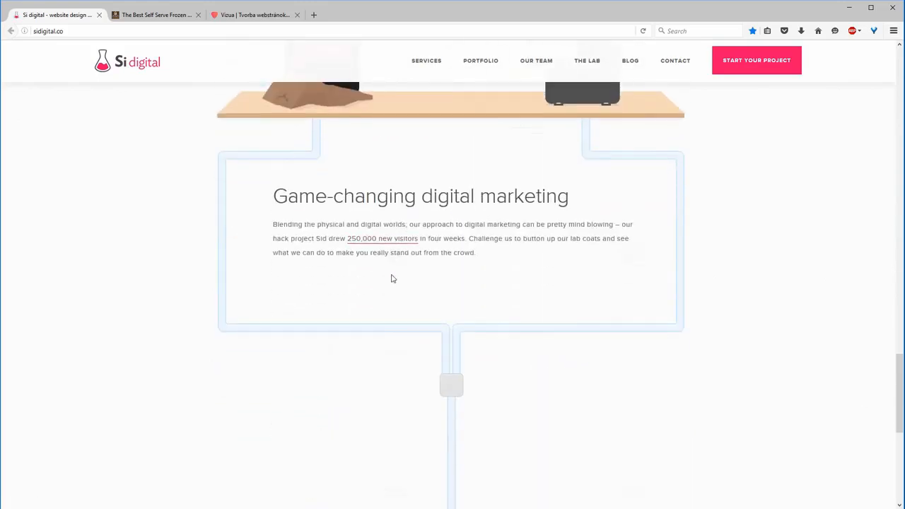
pyautogui.scroll(-5, 393, 279)
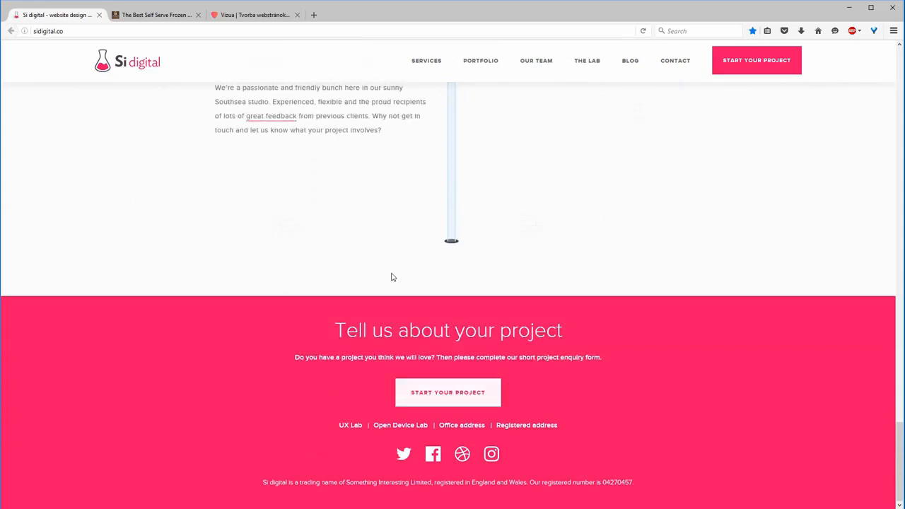
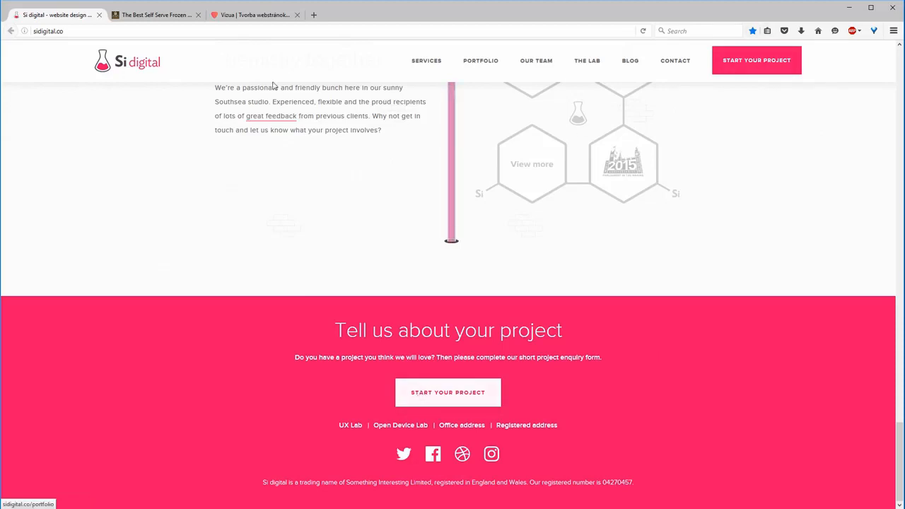
# - Switch to the Zoyo frozen yogurt site and scroll up and down through its page
pyautogui.click(169, 19)
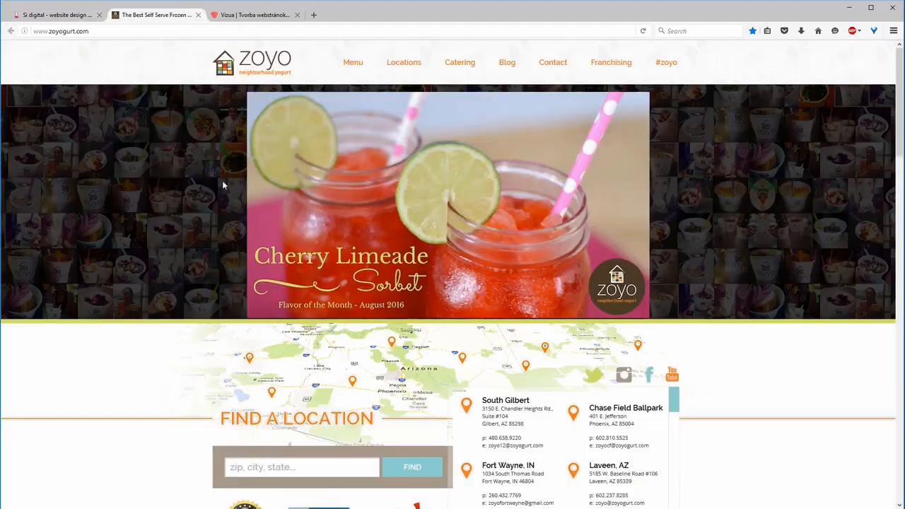
pyautogui.scroll(-15, 751, 198)
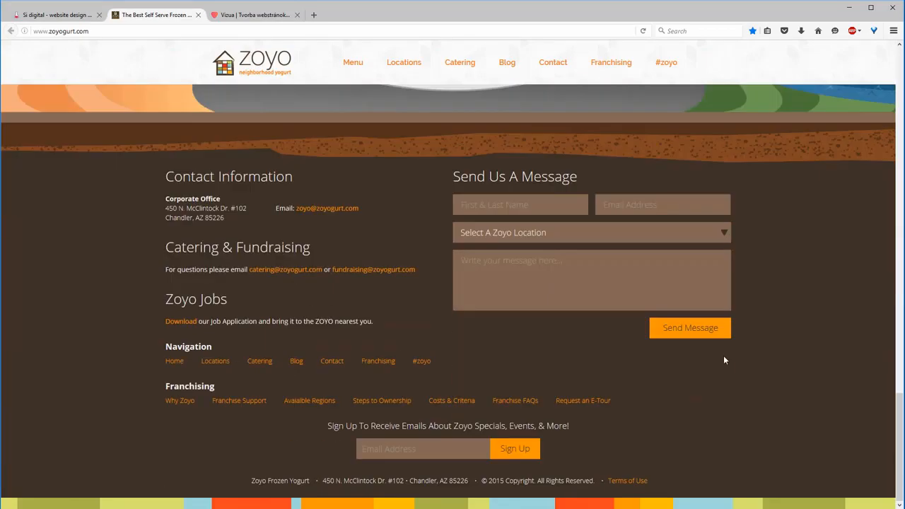
pyautogui.scroll(3, 722, 358)
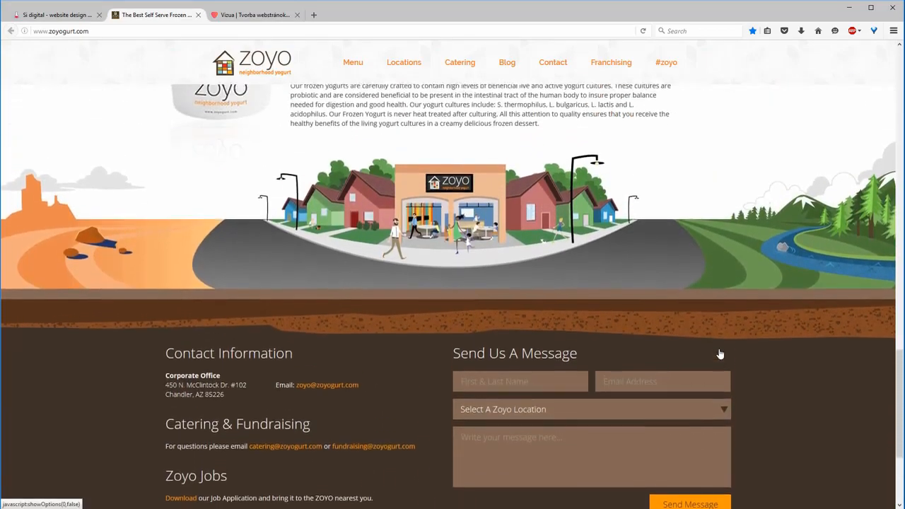
pyautogui.scroll(-3, 719, 353)
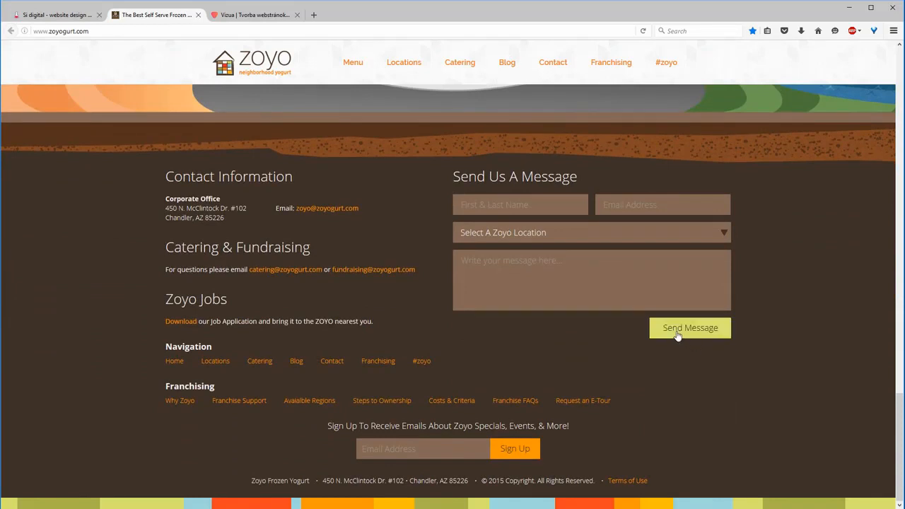
pyautogui.scroll(2, 655, 320)
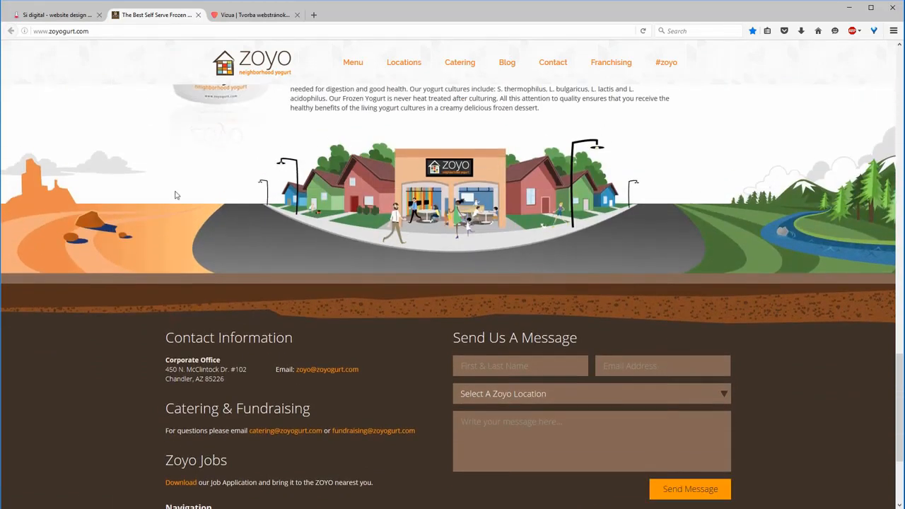
pyautogui.scroll(1, 734, 247)
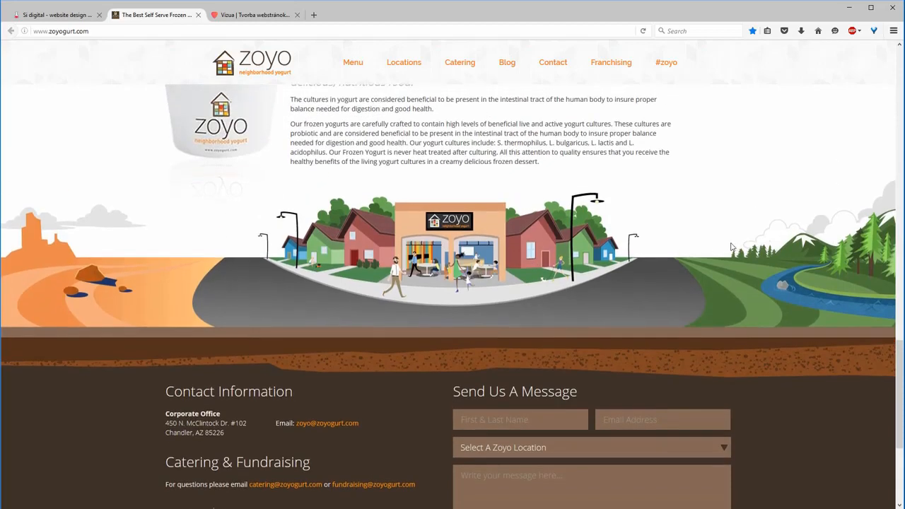
pyautogui.scroll(2, 729, 247)
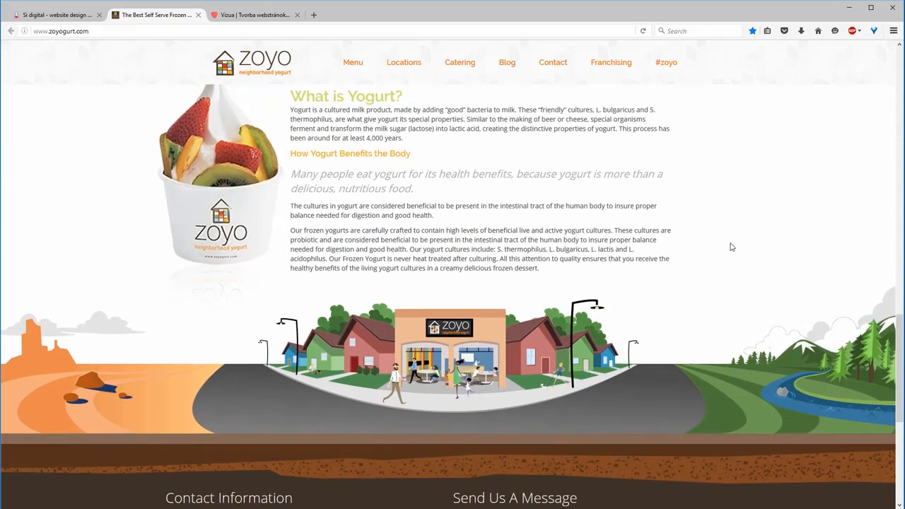
pyautogui.scroll(1, 729, 247)
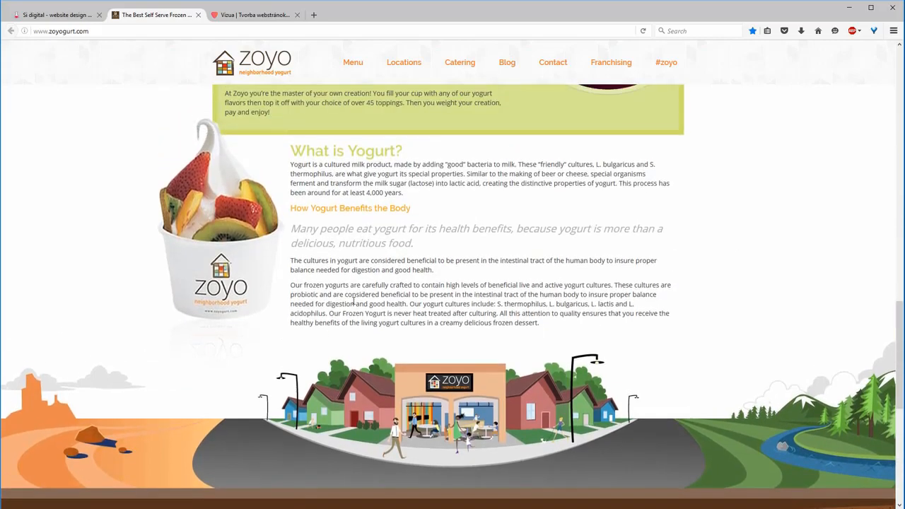
pyautogui.scroll(-2, 416, 289)
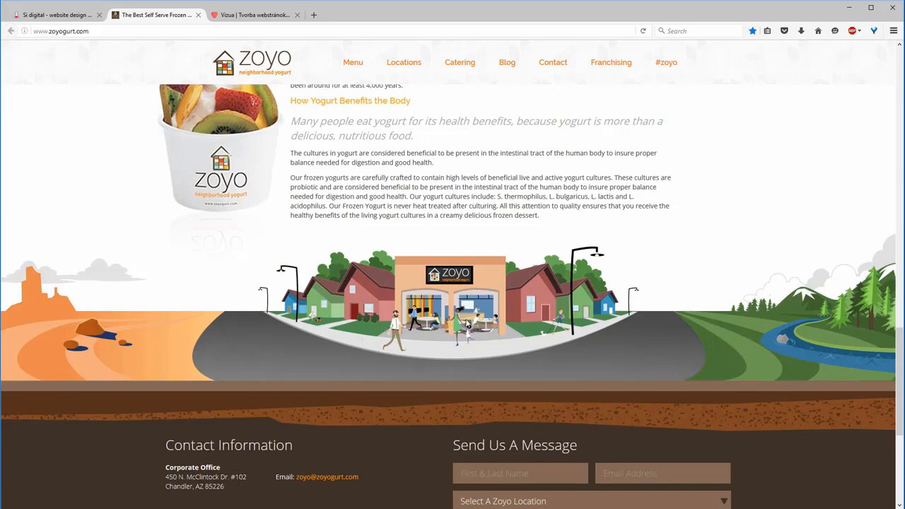
pyautogui.scroll(-3, 279, 361)
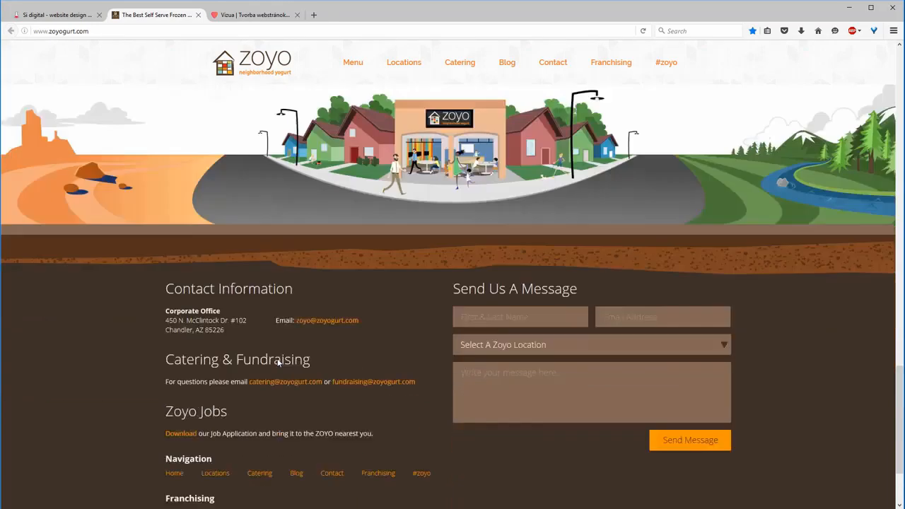
pyautogui.scroll(-2, 279, 362)
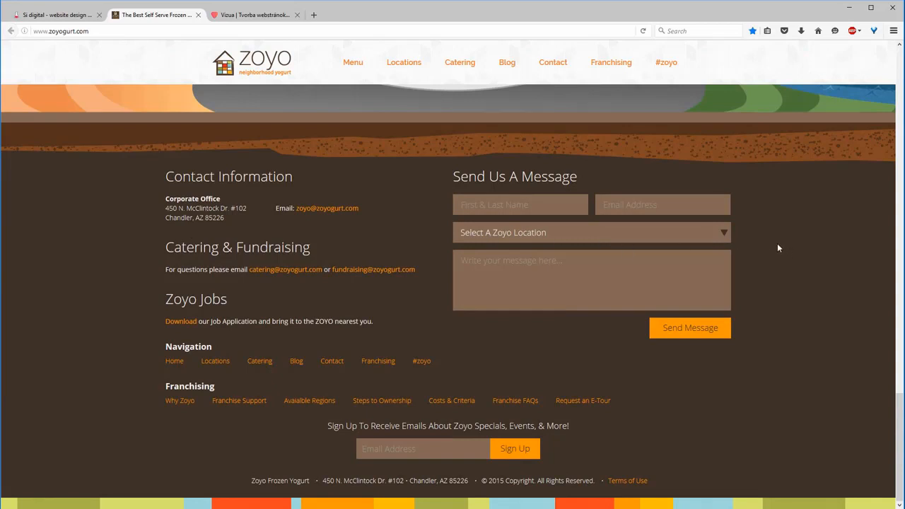
pyautogui.scroll(4, 769, 243)
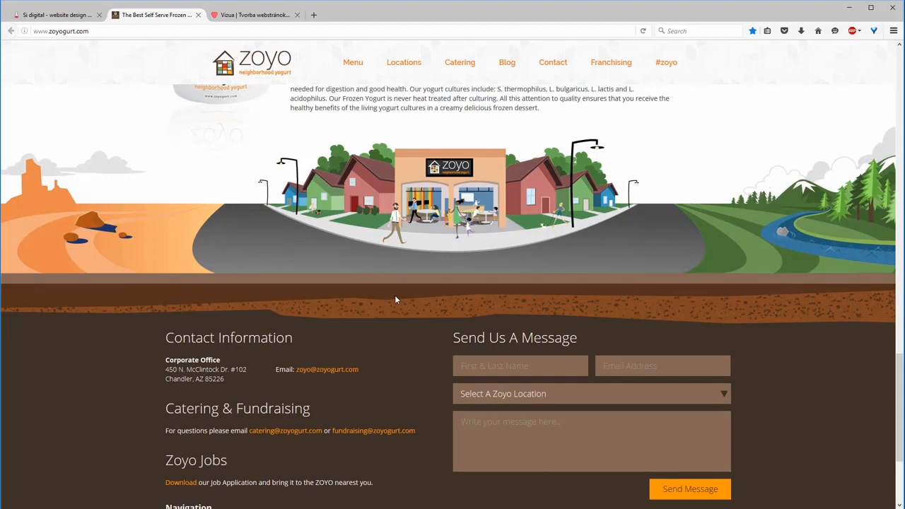
pyautogui.scroll(-3, 394, 295)
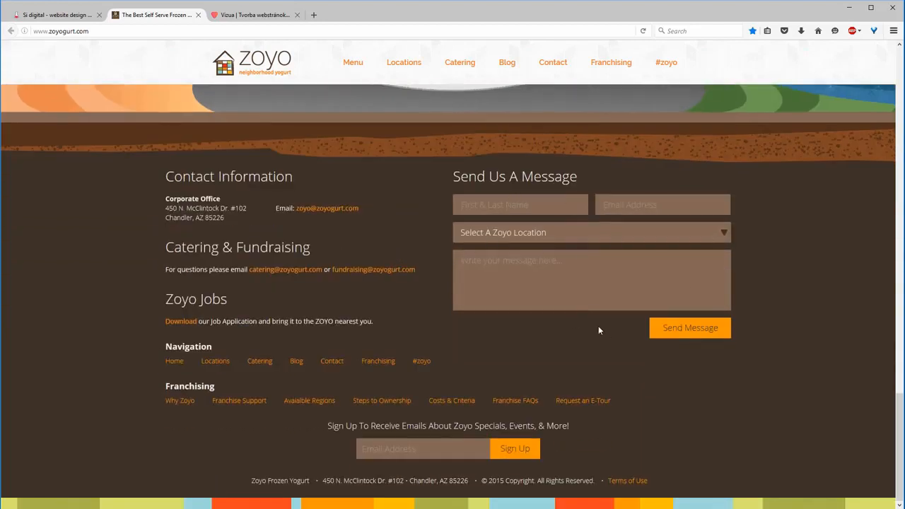
# - Open and close the Zoyo locations list, then autoscroll between the page top and footer
pyautogui.click(565, 234)
pyautogui.click(423, 220)
pyautogui.middleClick(722, 460)
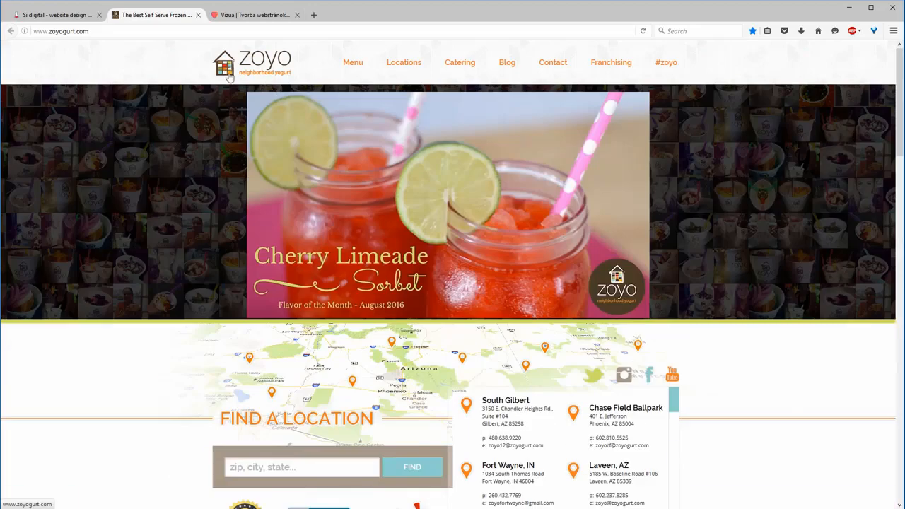
pyautogui.middleClick(819, 233)
pyautogui.middleClick(759, 507)
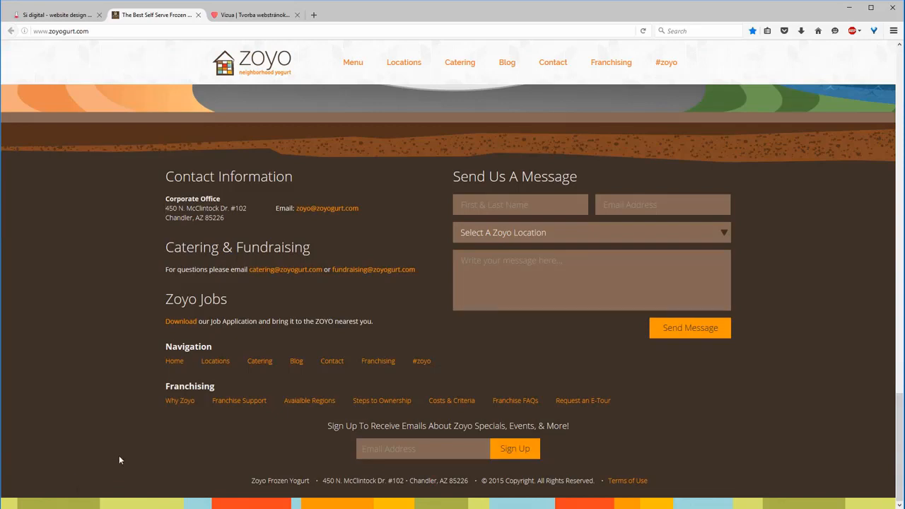
# - Flip to the Si digital tab and back to the Zoyo site, scrolling its page
pyautogui.click(53, 14)
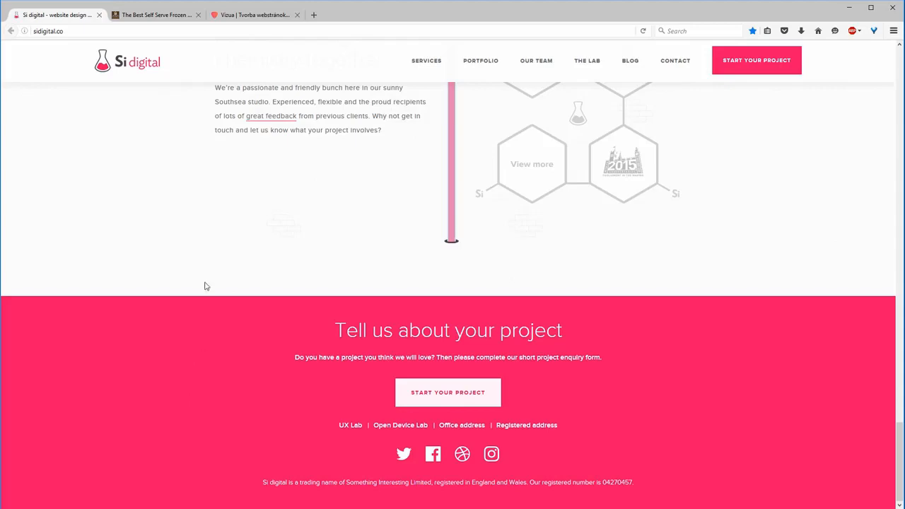
pyautogui.click(152, 17)
pyautogui.scroll(3, 308, 301)
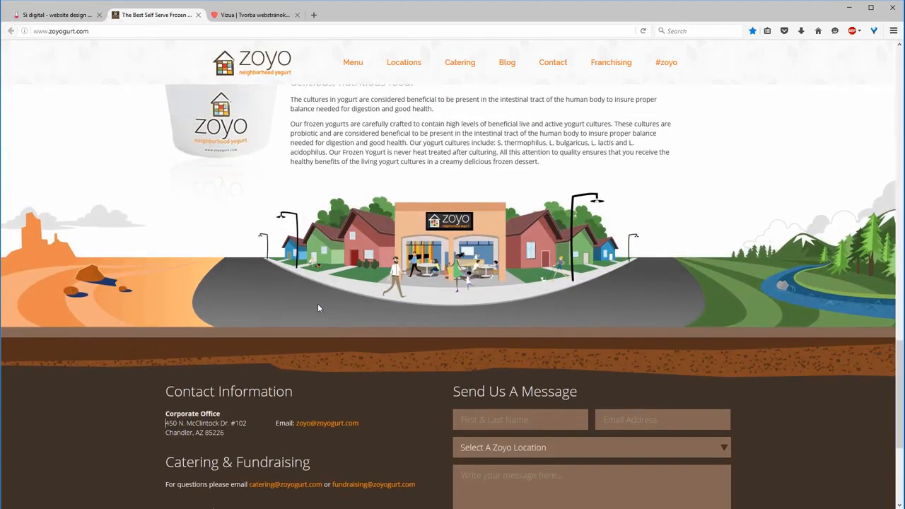
pyautogui.scroll(-3, 317, 308)
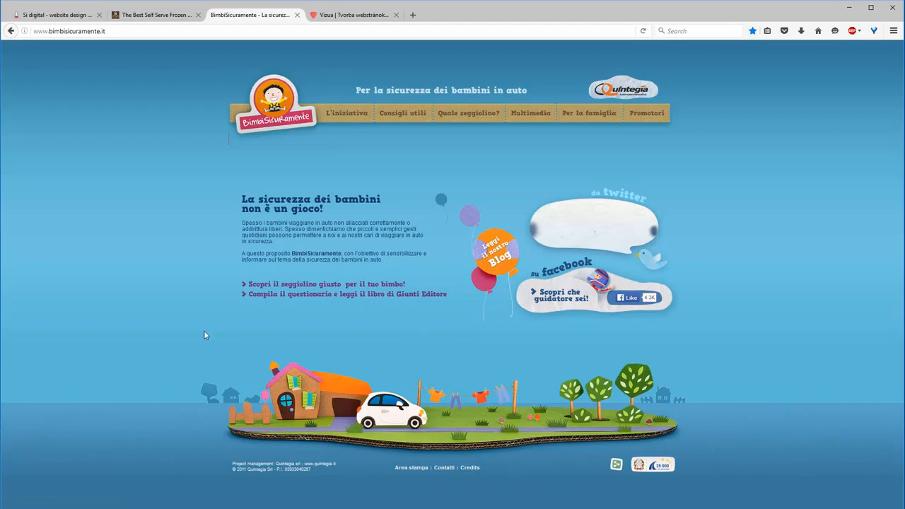
# - Switch to the Vizua tab and scroll down to the 'Let us introduce ourselves' section
pyautogui.click(354, 14)
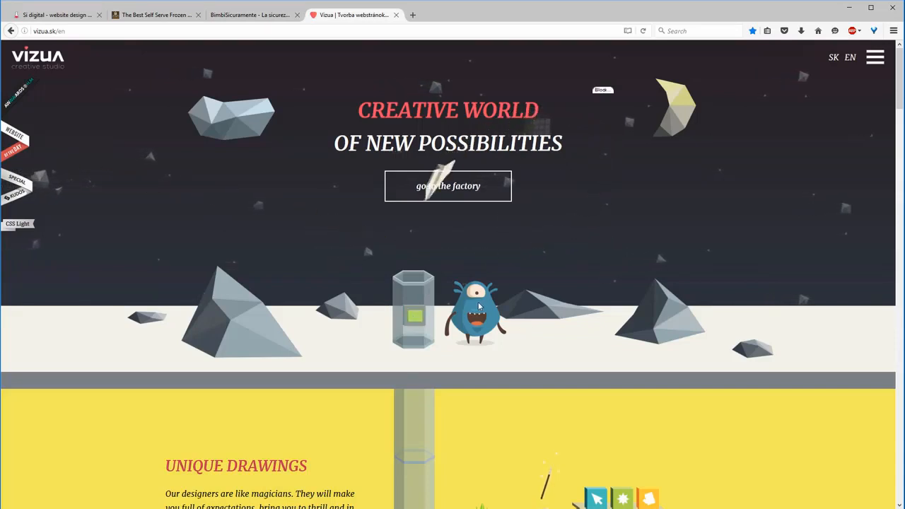
pyautogui.scroll(-5, 478, 301)
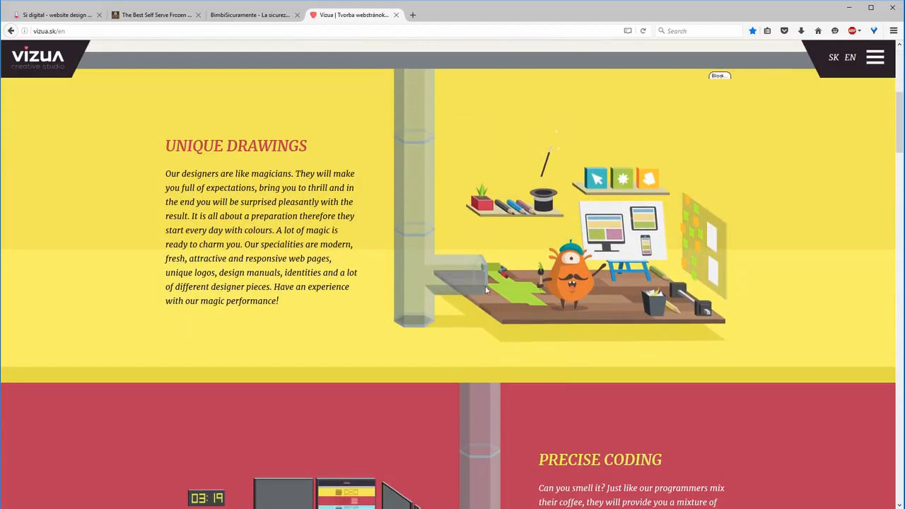
pyautogui.scroll(-4, 627, 249)
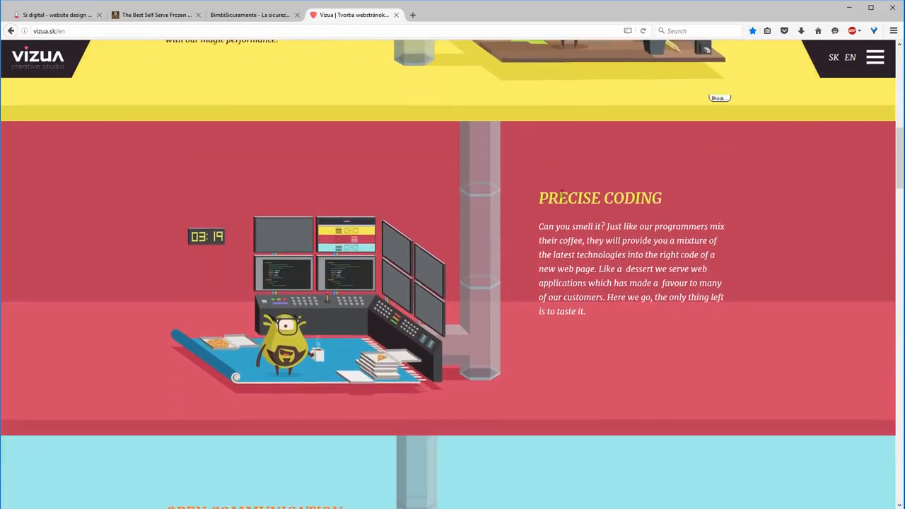
pyautogui.scroll(-10, 484, 252)
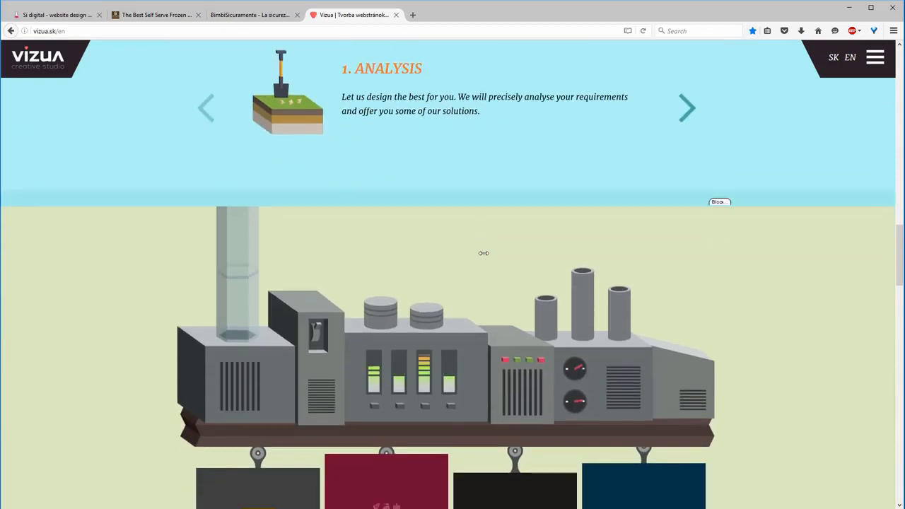
pyautogui.scroll(-15, 484, 252)
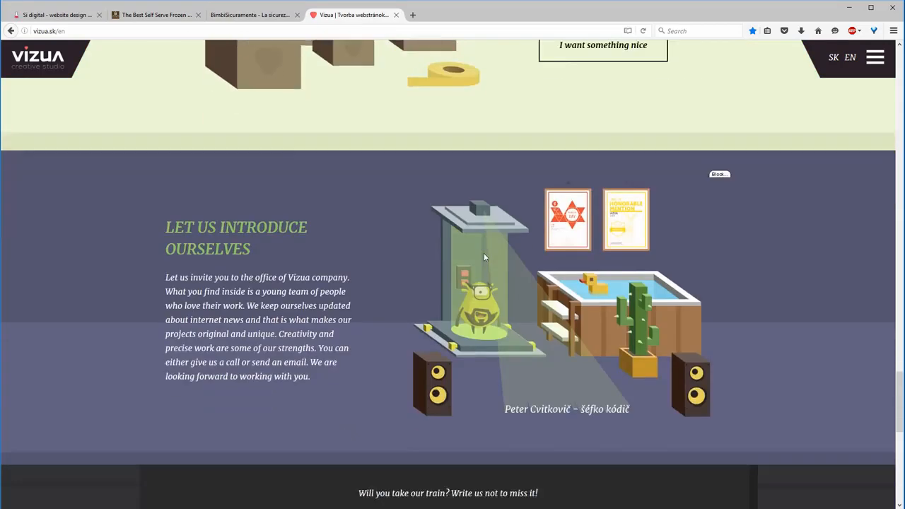
pyautogui.scroll(-8, 483, 252)
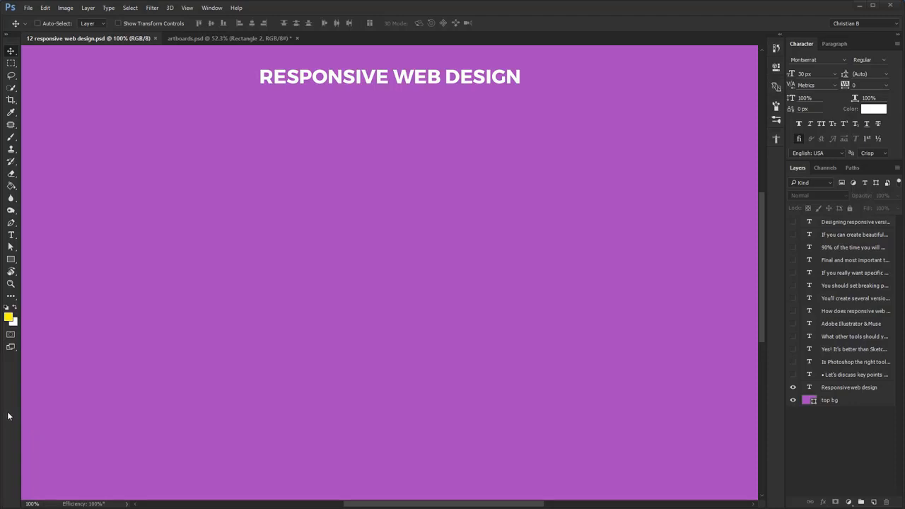
# - Show the 'Let's discuss key points', 'Is Photoshop the right tool…' and 'Yes!…' layers, then open artboards.psd
pyautogui.click(792, 374)
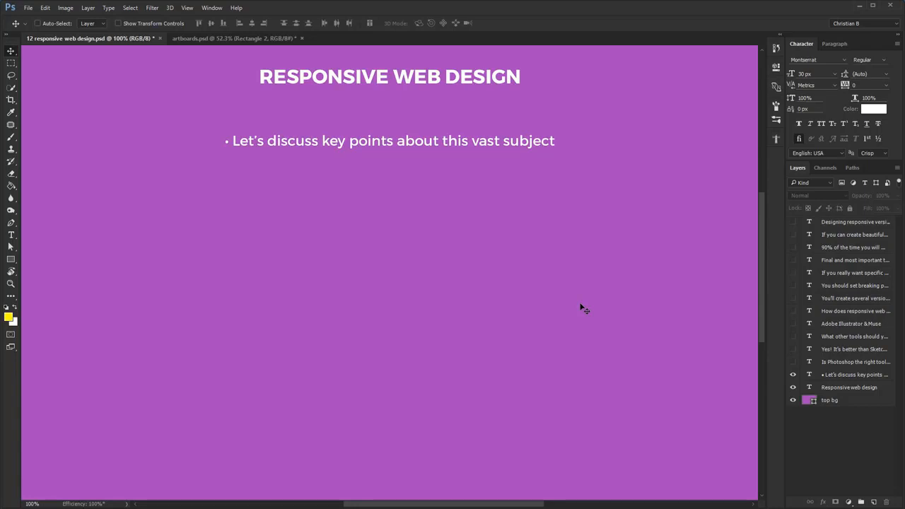
pyautogui.click(792, 362)
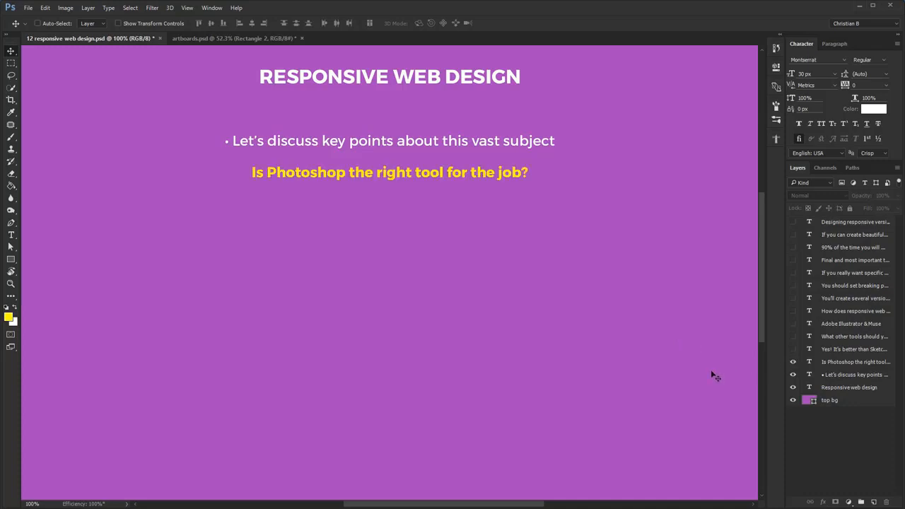
pyautogui.click(792, 350)
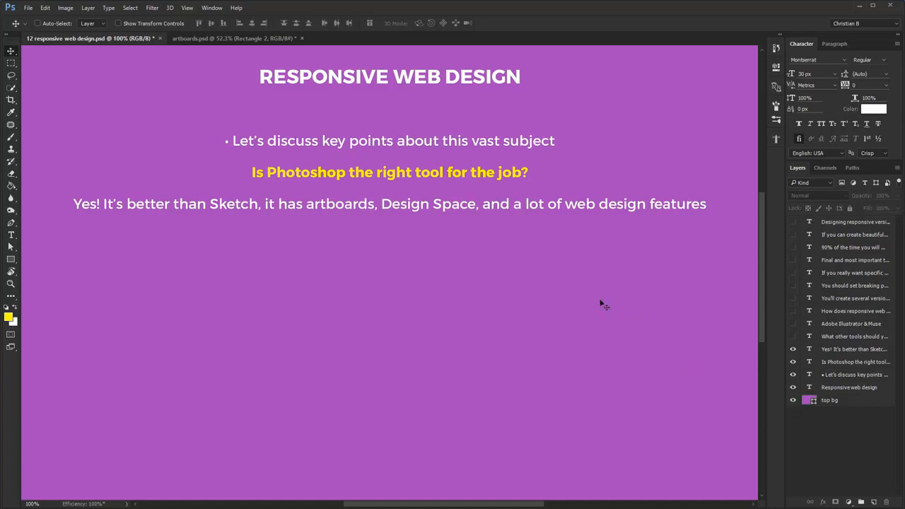
pyautogui.click(233, 39)
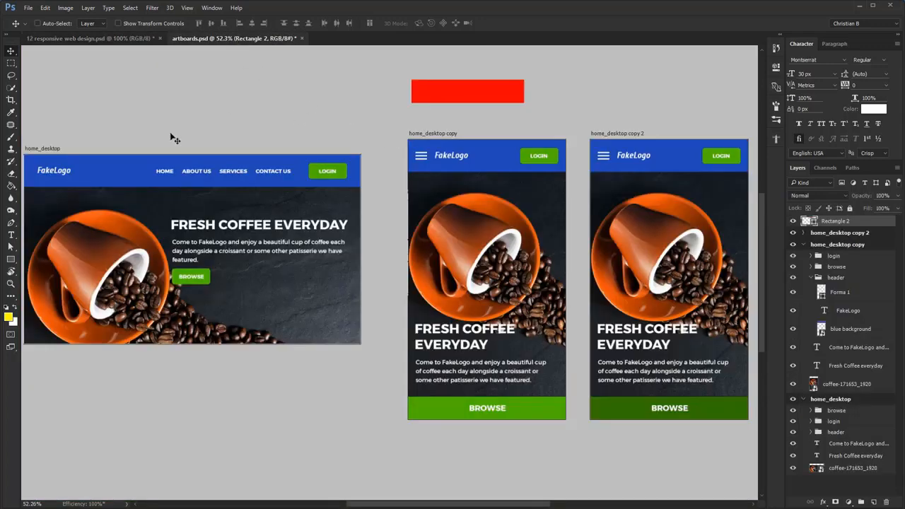
# - Add an iPad Retina 1536×2048 artboard beside home_desktop copy 2, then return to the slide document
pyautogui.click(46, 150)
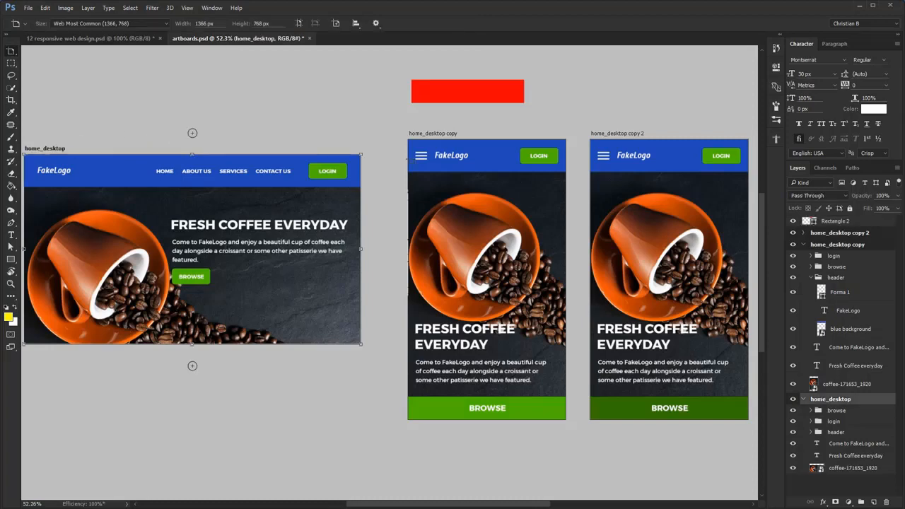
pyautogui.click(434, 135)
pyautogui.click(616, 134)
pyautogui.hscroll(5, 538, 273)
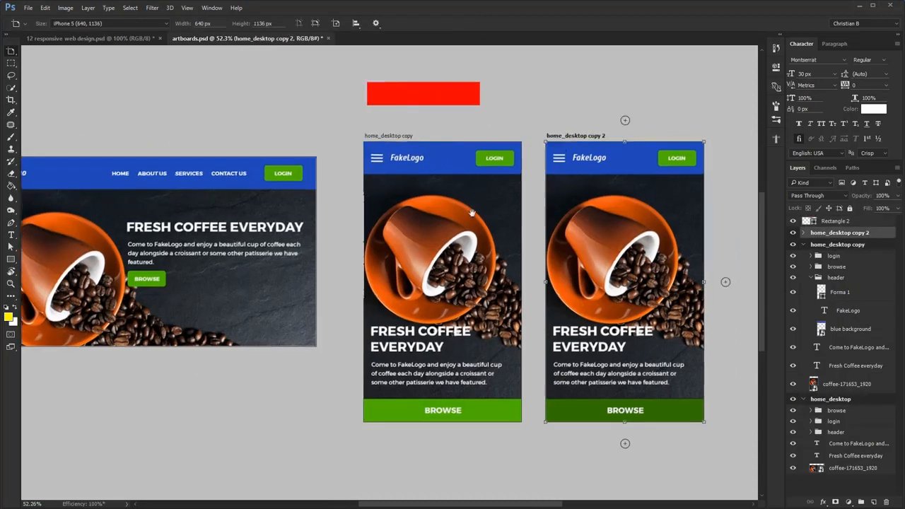
pyautogui.click(540, 275)
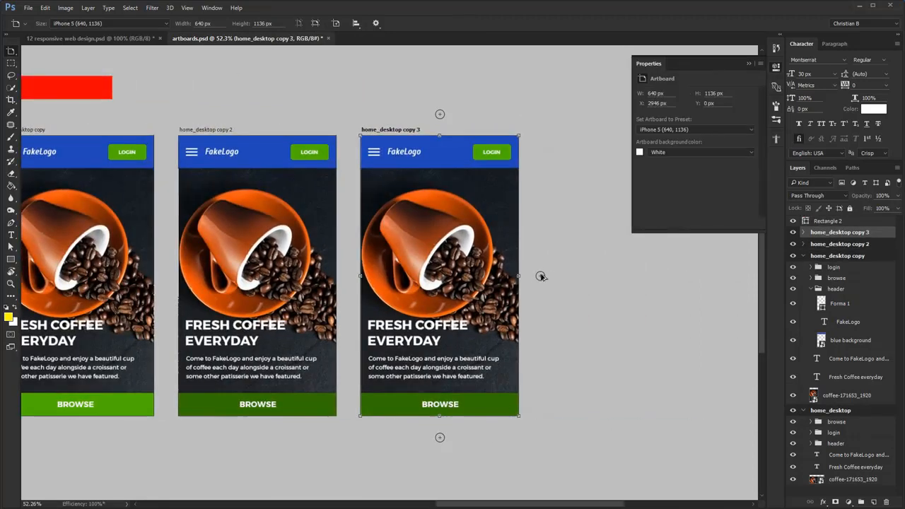
pyautogui.click(695, 131)
pyautogui.click(677, 177)
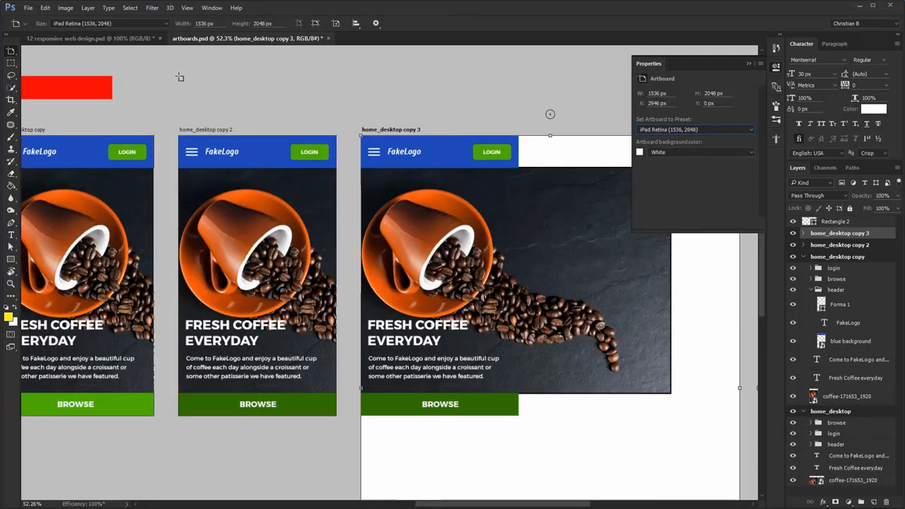
pyautogui.click(139, 39)
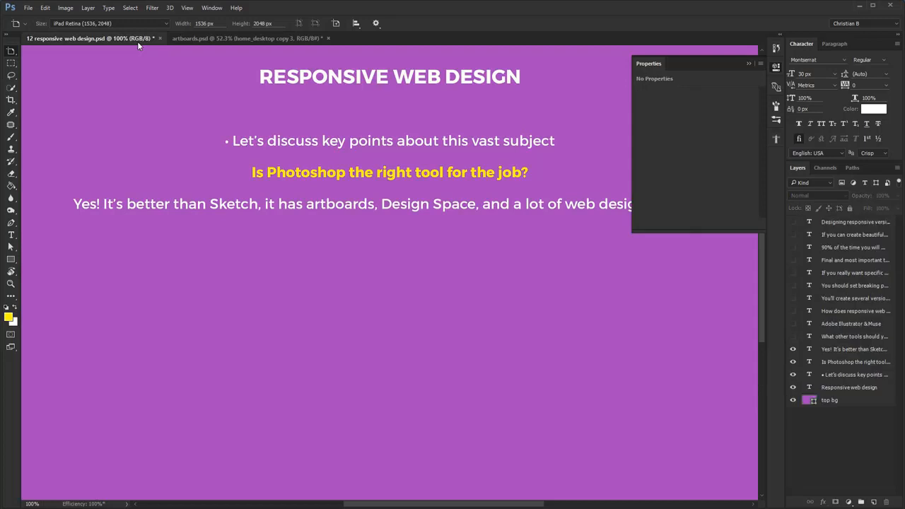
# - Close the artboard properties and view the Technology Previews preferences without changing anything
pyautogui.click(775, 68)
pyautogui.hotkey('ctrl', 'k')
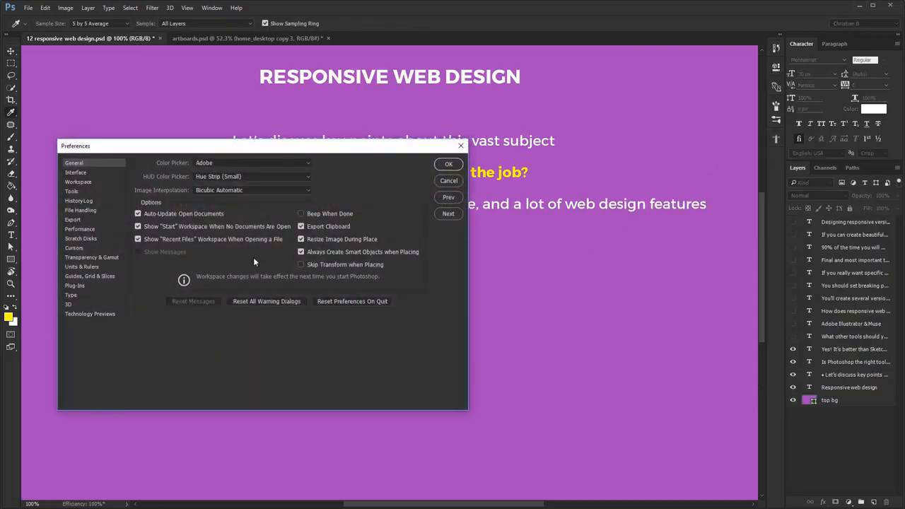
pyautogui.click(106, 316)
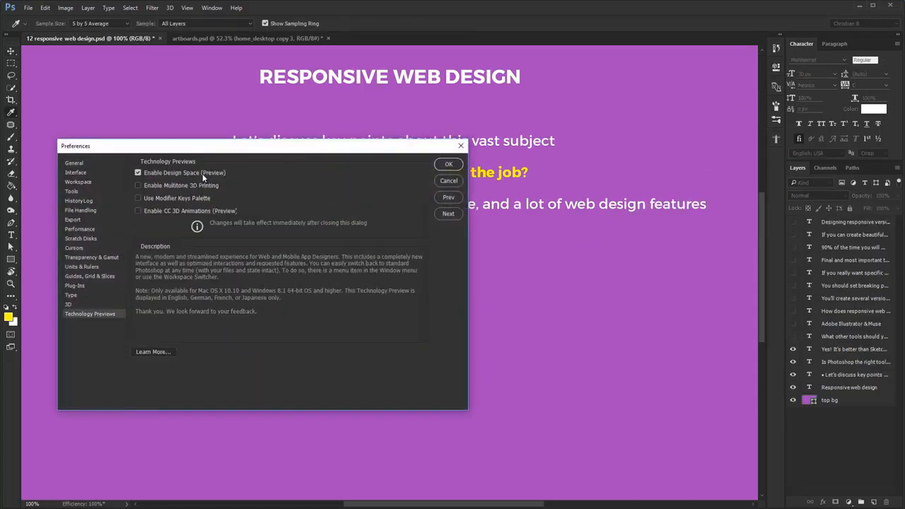
pyautogui.click(460, 146)
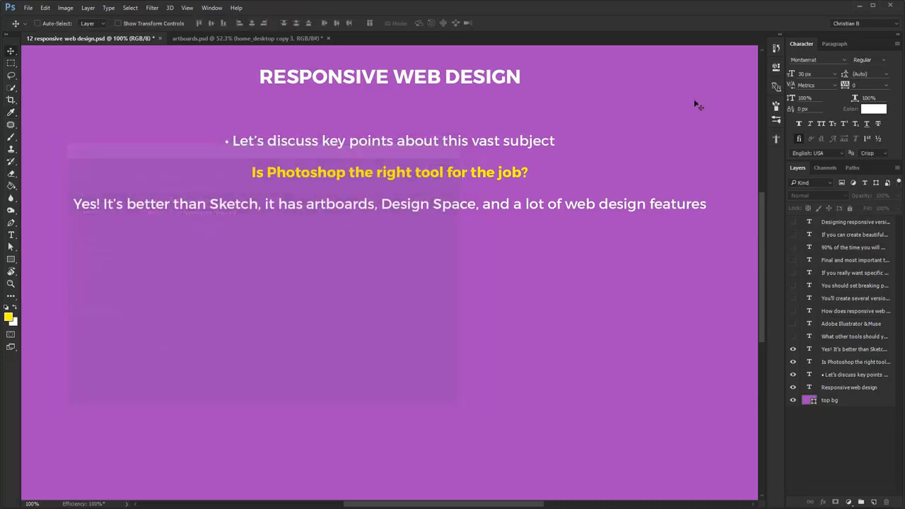
# - Switch to Design Space (Preview), select the Yes! and question text layers, then exit to the classic workspace
pyautogui.click(861, 25)
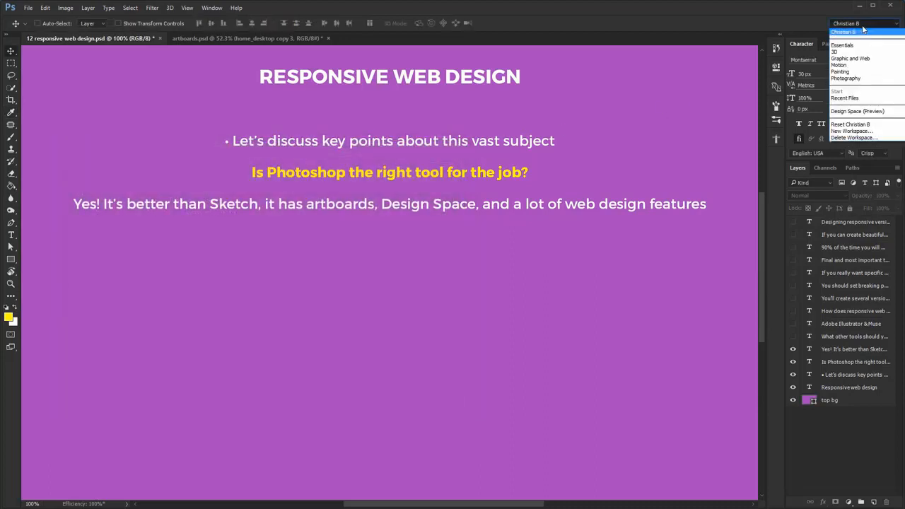
pyautogui.click(865, 111)
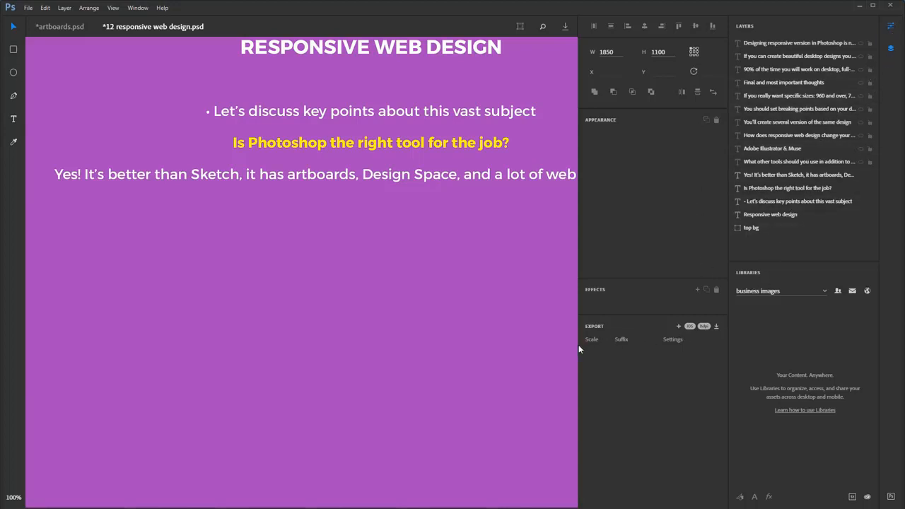
pyautogui.click(481, 174)
pyautogui.click(477, 144)
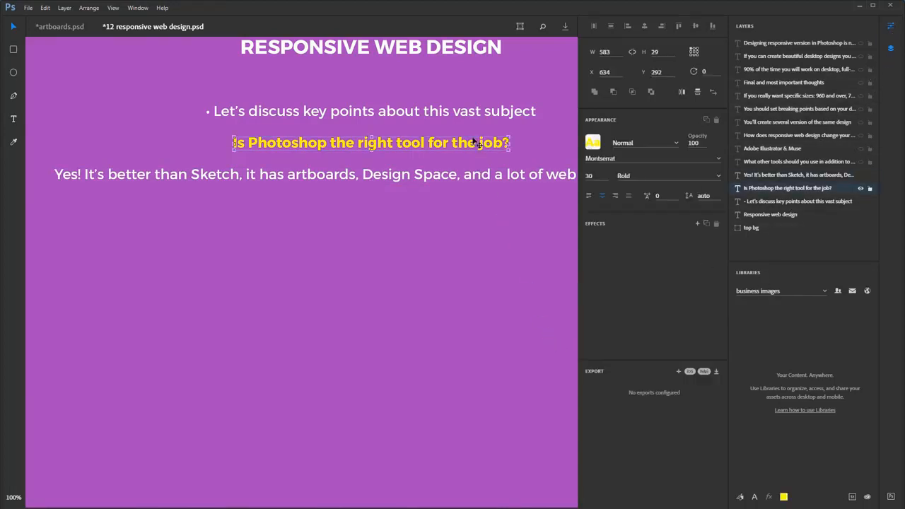
pyautogui.click(890, 497)
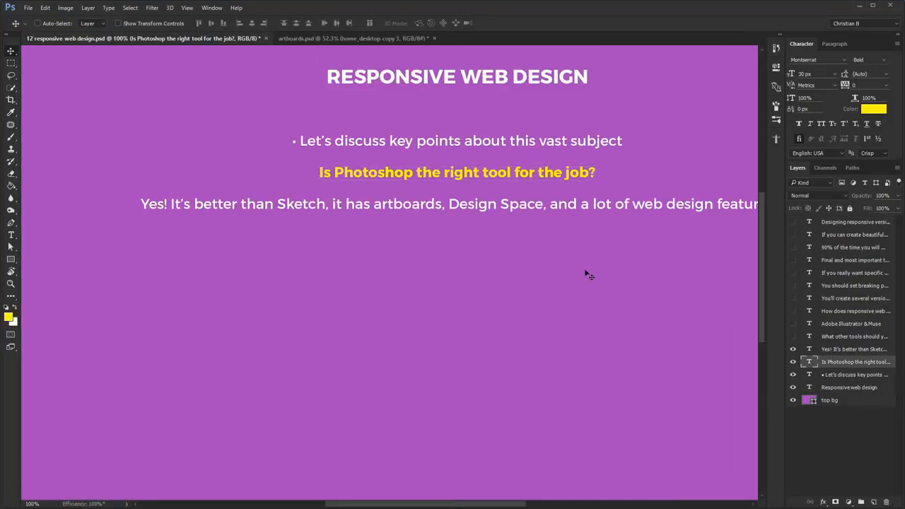
# - Turn on the 'What other tools should you use…' and 'Adobe Illustrator & Muse' text layers
pyautogui.moveTo(584, 268); pyautogui.dragTo(488, 251)
pyautogui.click(792, 336)
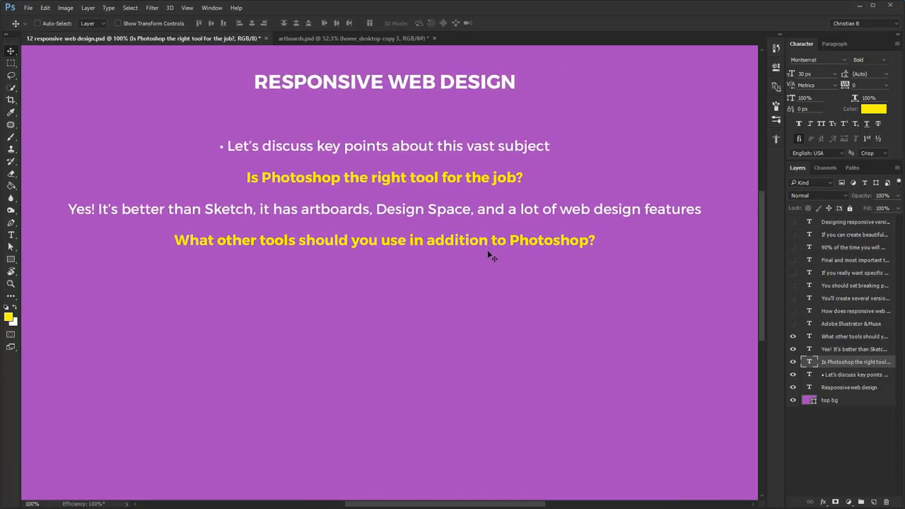
pyautogui.click(792, 324)
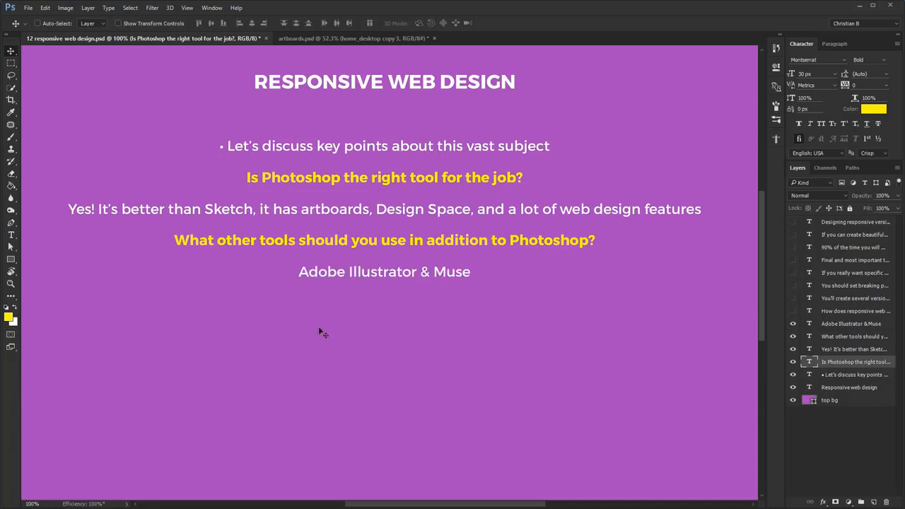
# - Switch to Firefox and scroll through the Adobe Edge Reflow CC page
pyautogui.hotkey('alt', 'Tab')
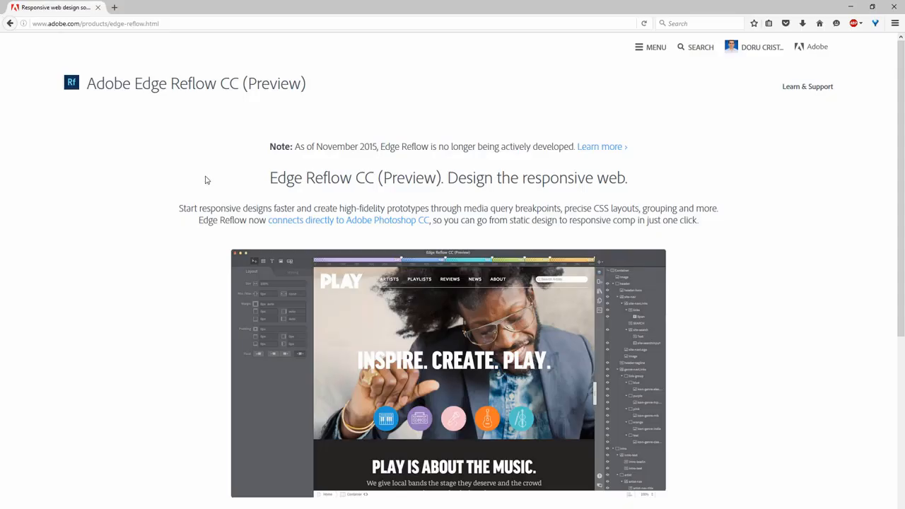
pyautogui.scroll(-1, 196, 179)
pyautogui.scroll(-3, 196, 179)
pyautogui.scroll(-2, 183, 179)
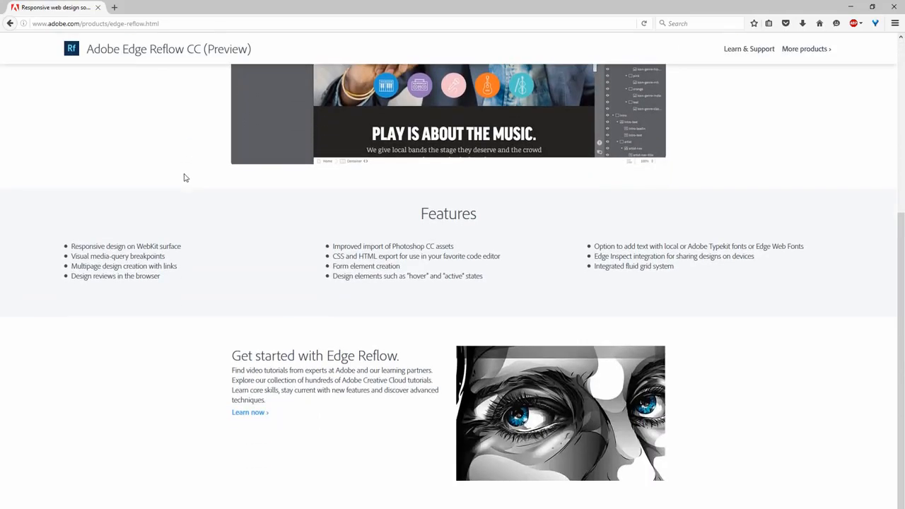
pyautogui.scroll(5, 169, 210)
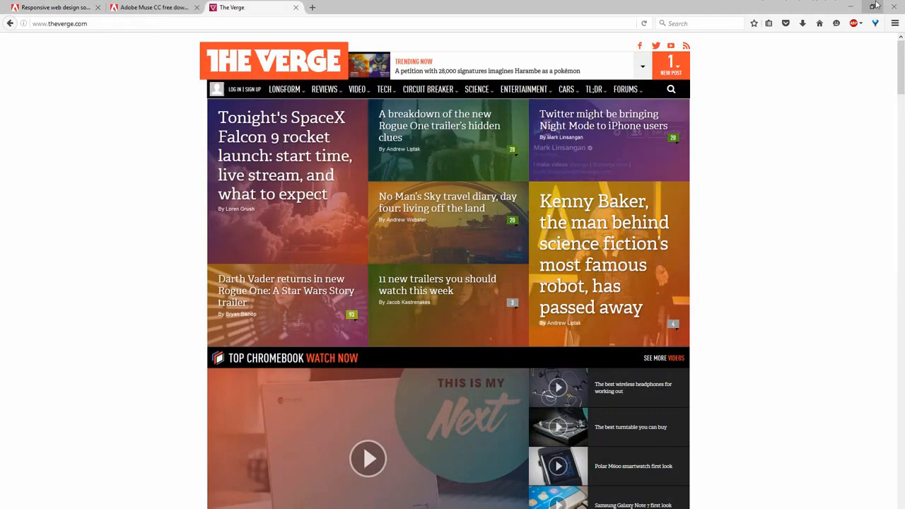
# - Narrow The Verge window to its mobile layout, open its hamburger menu, then widen it again
pyautogui.click(875, 6)
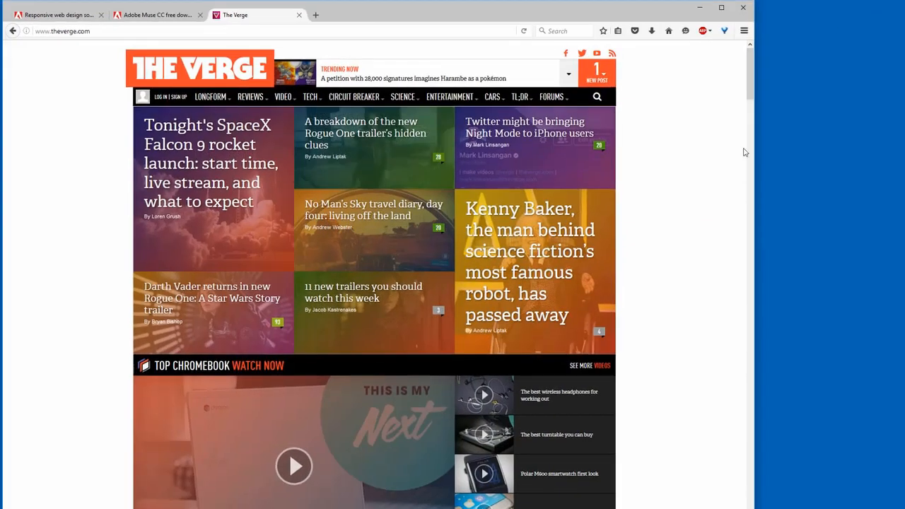
pyautogui.moveTo(755, 167); pyautogui.dragTo(210, 226)
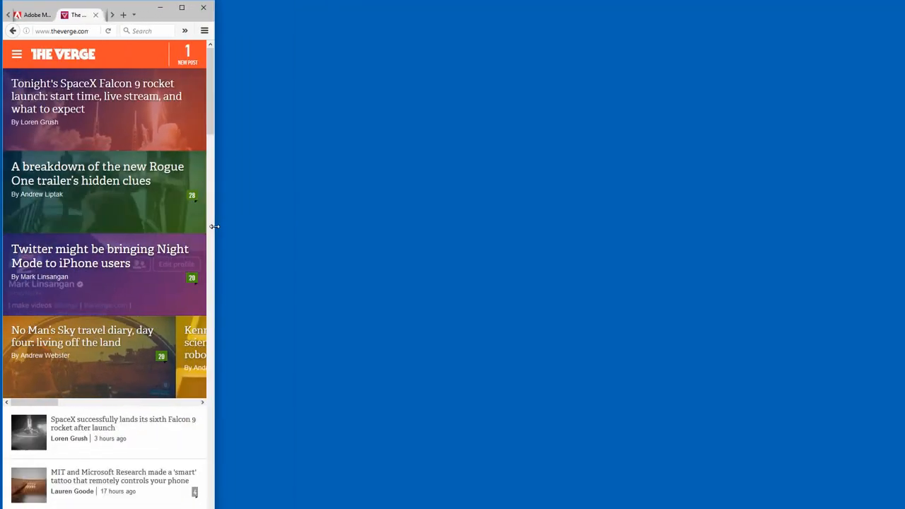
pyautogui.click(14, 57)
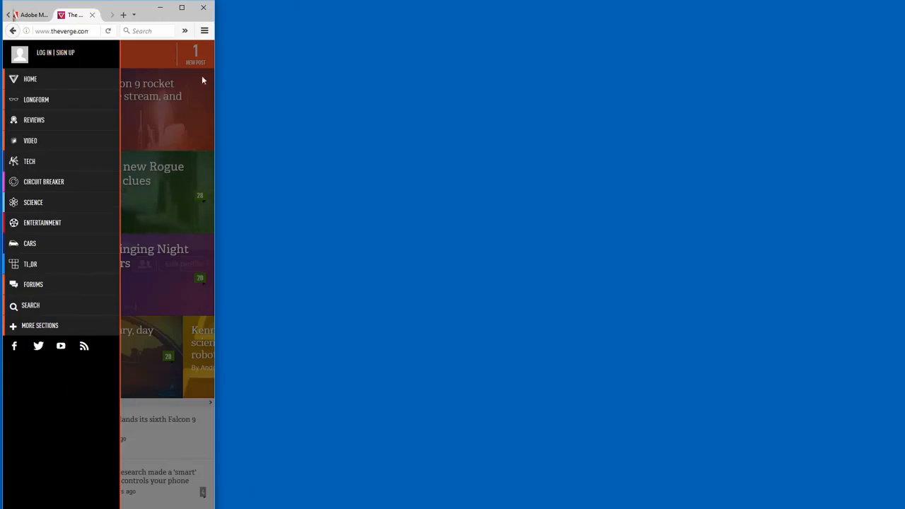
pyautogui.moveTo(217, 101); pyautogui.dragTo(904, 122)
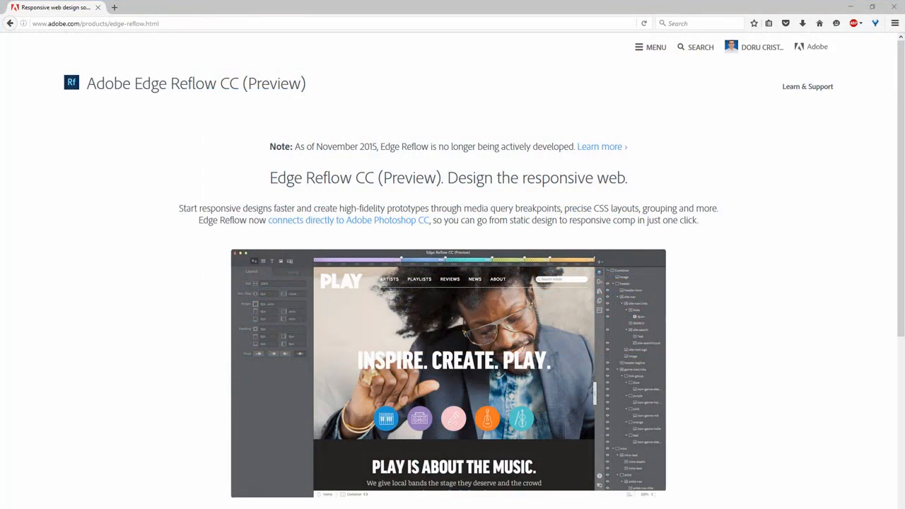
# - Move the Adobe Muse CC tab into the main window, scroll its page, then return to Photoshop
pyautogui.moveTo(183, 11); pyautogui.dragTo(179, 10)
pyautogui.scroll(-1, 258, 229)
pyautogui.scroll(-10, 258, 229)
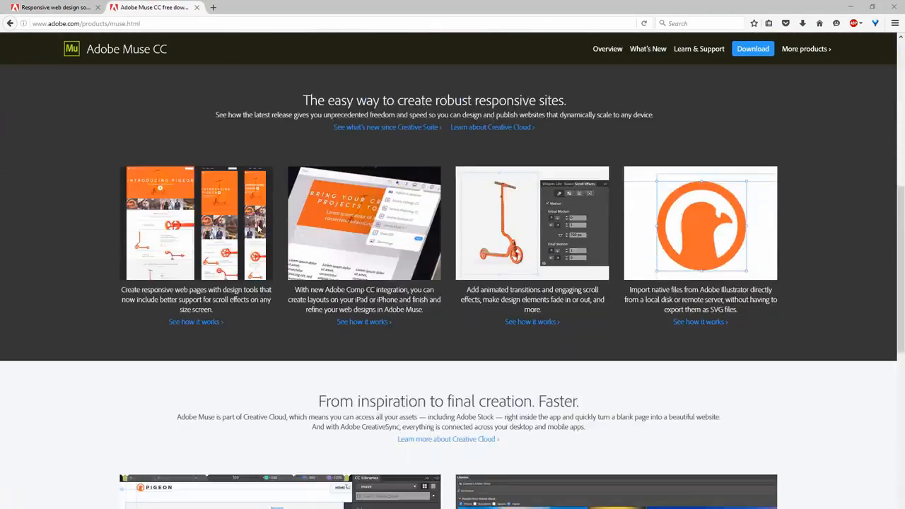
pyautogui.scroll(-3, 88, 179)
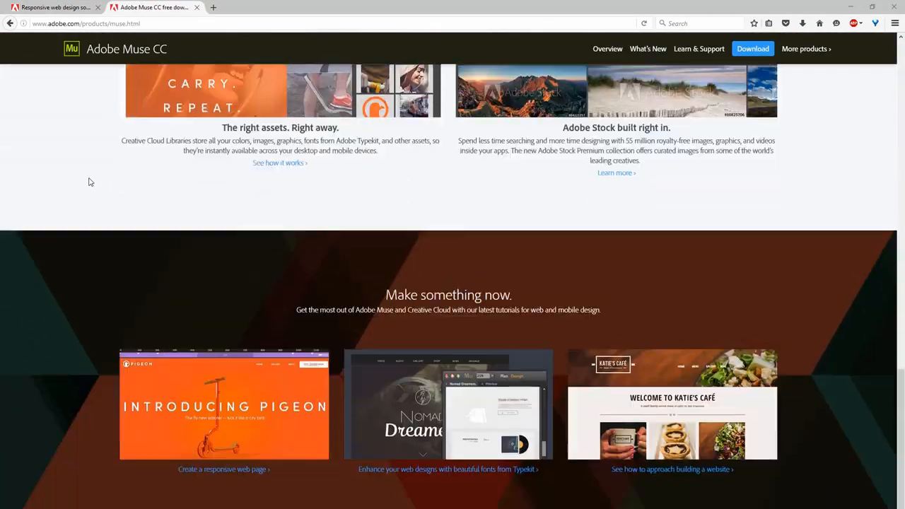
pyautogui.scroll(5, 89, 182)
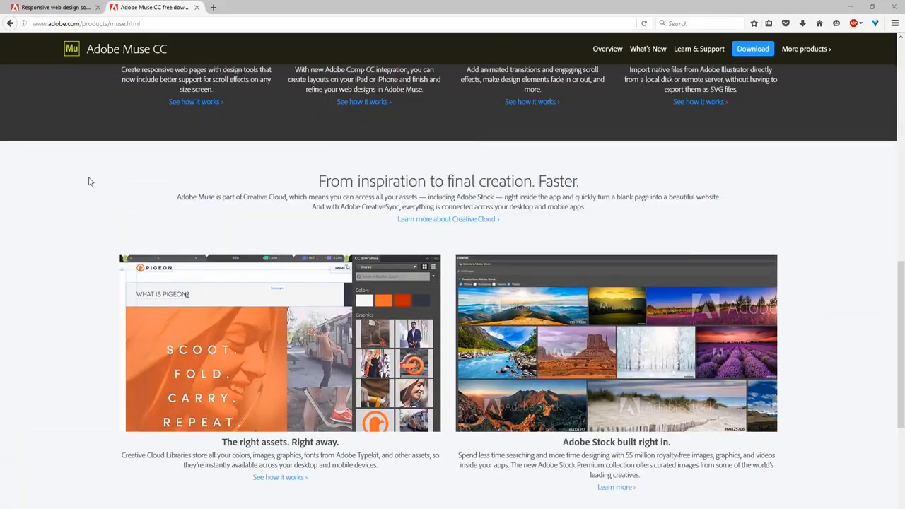
pyautogui.scroll(5, 88, 181)
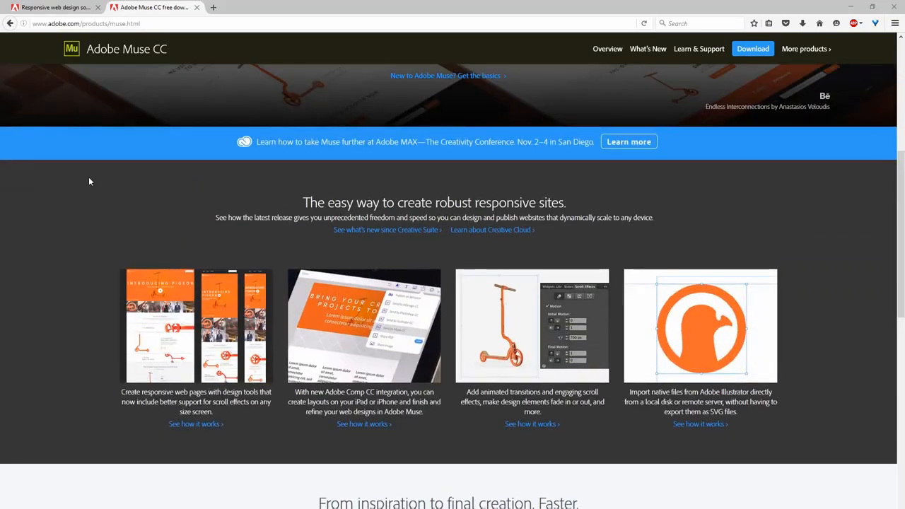
pyautogui.scroll(5, 88, 182)
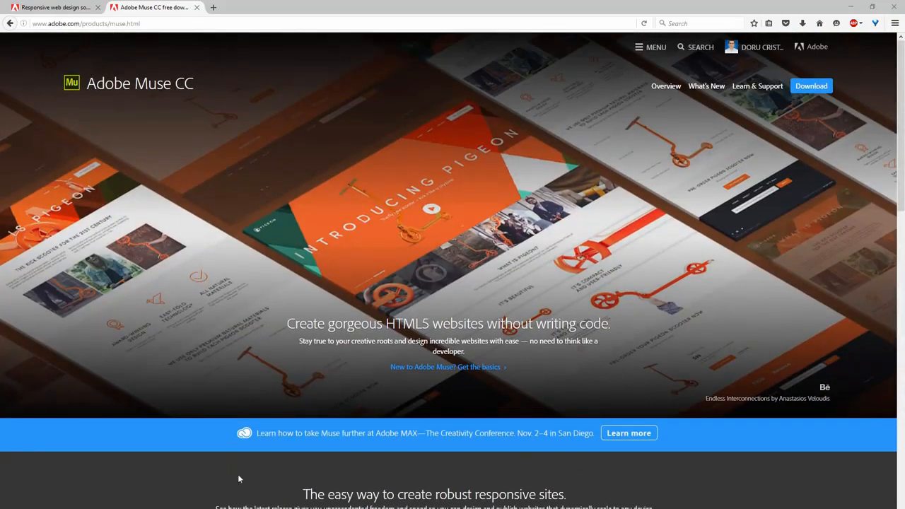
pyautogui.hotkey('alt', 'Tab')
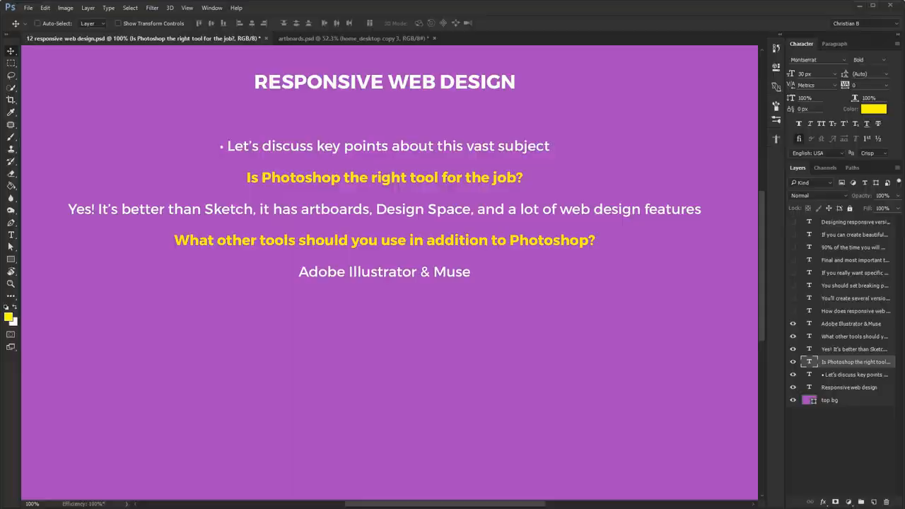
# - Turn on the 'How does responsive web design…' and 'You'll create several version…' text layers
pyautogui.click(792, 311)
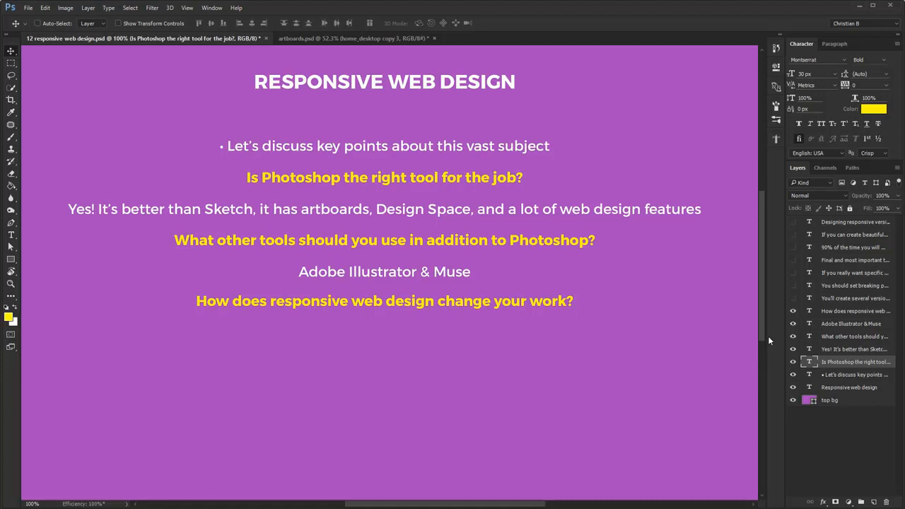
pyautogui.click(793, 298)
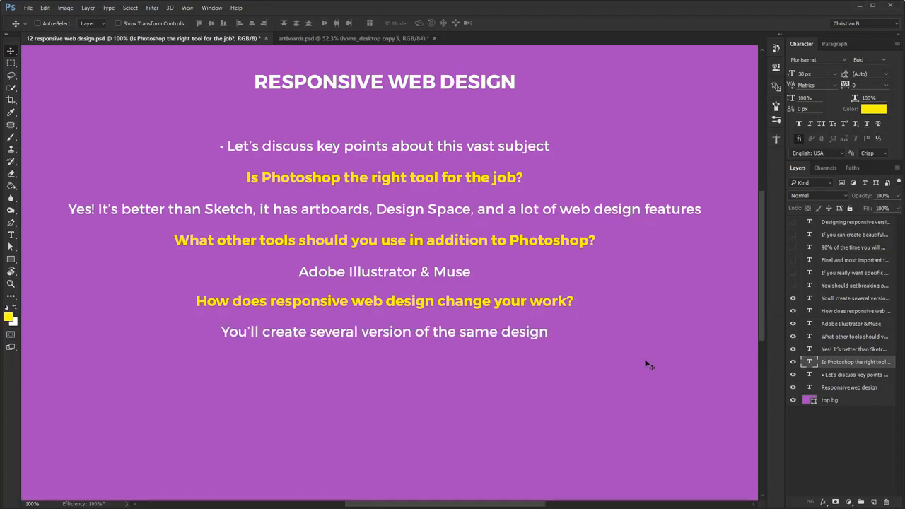